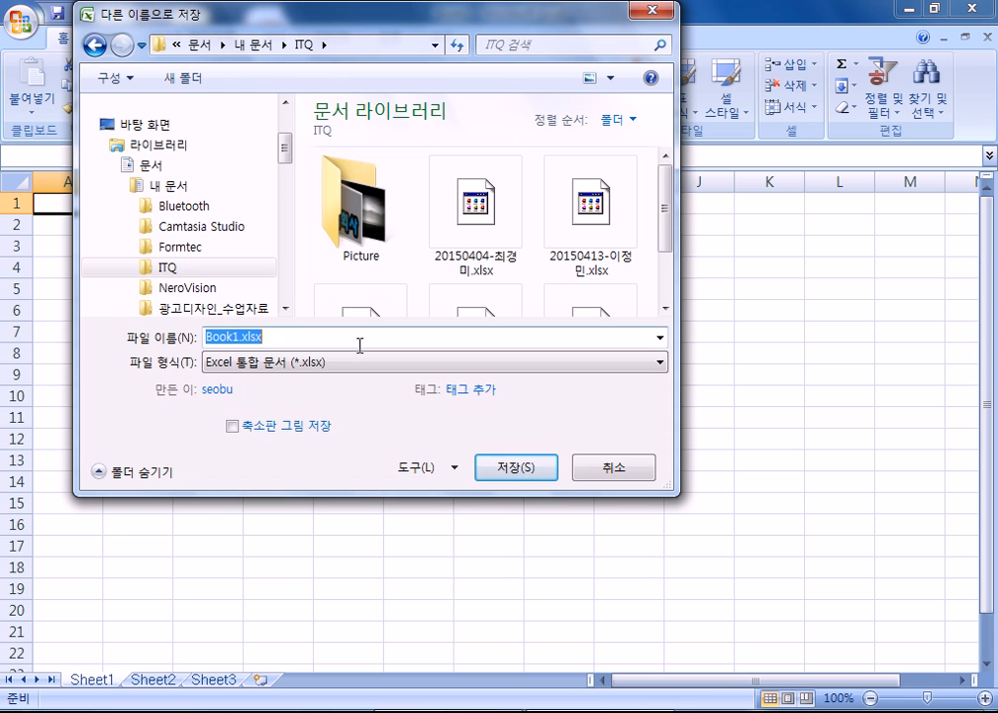
- Save the workbook in the ITQ folder as 20150513 followed by the examinee's name
type("2015")
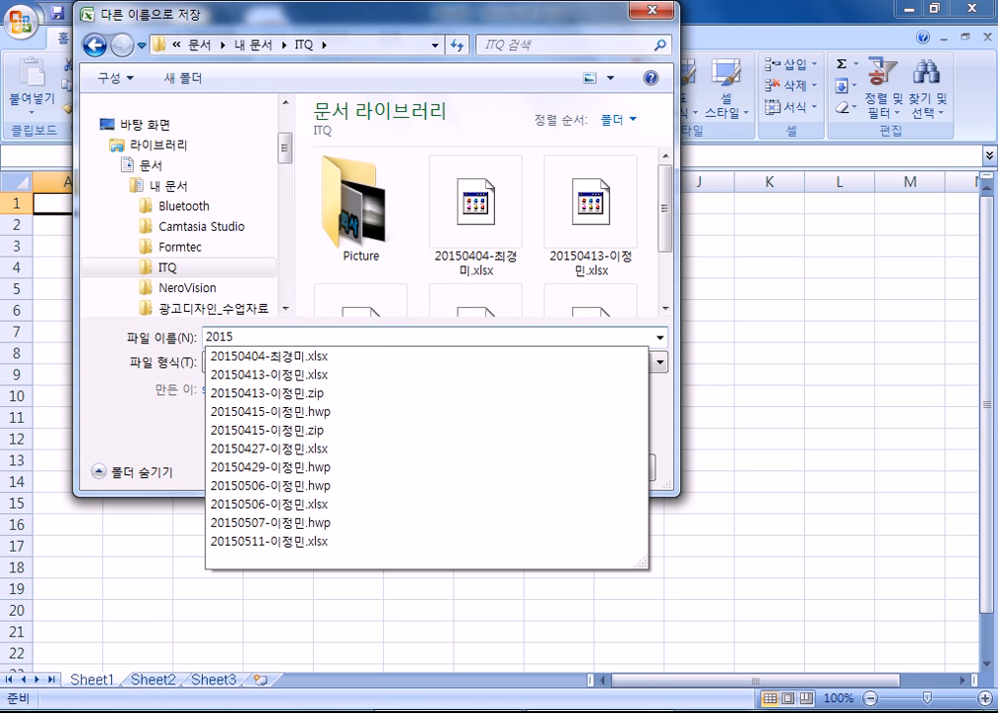
type("0513")
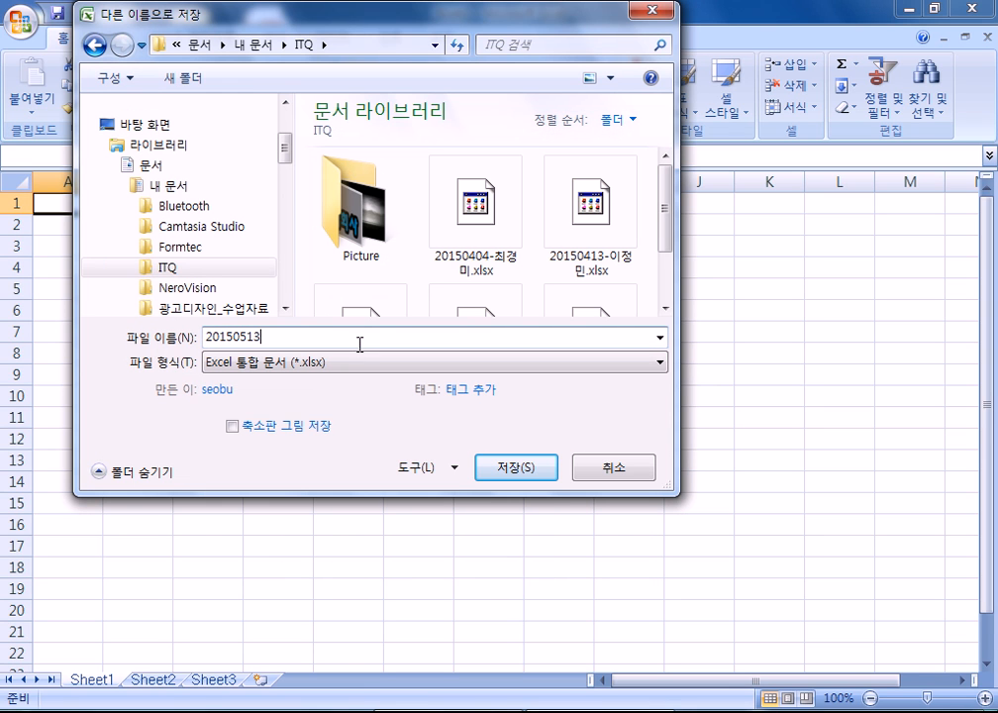
key("Return")
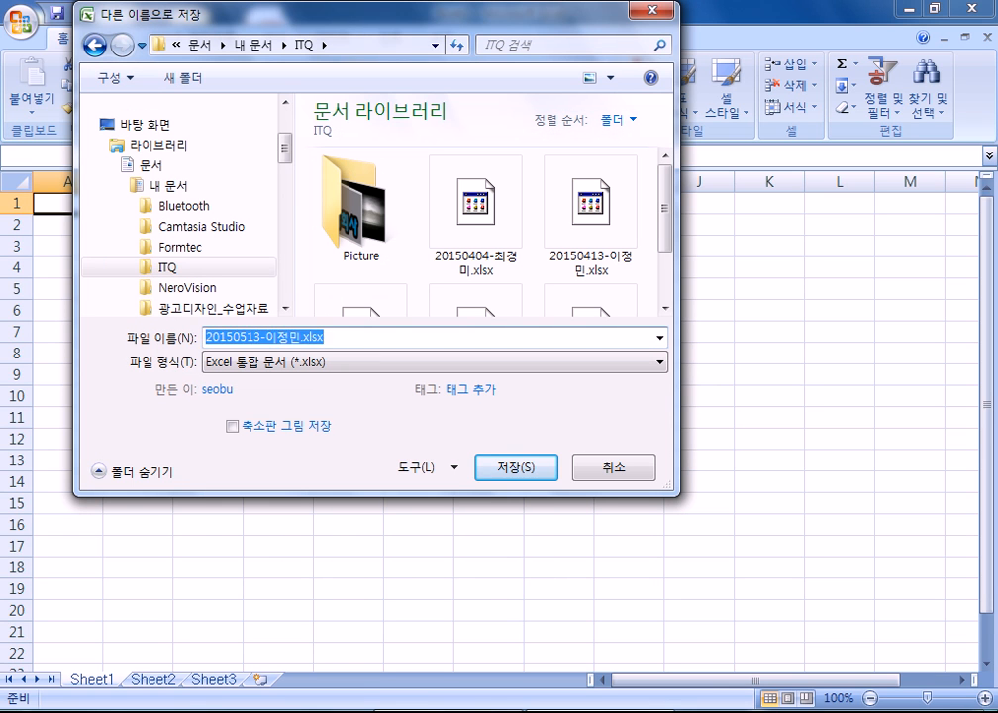
- Group all three sheets and set column A's width to 1
left_click(216, 680, "shift")
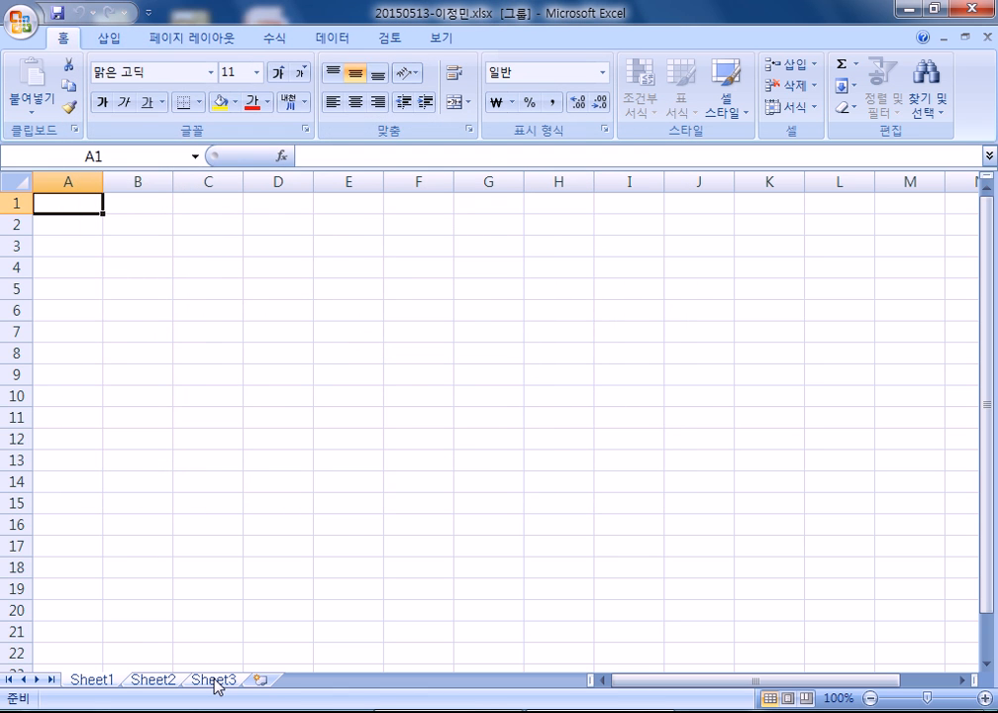
right_click(96, 187)
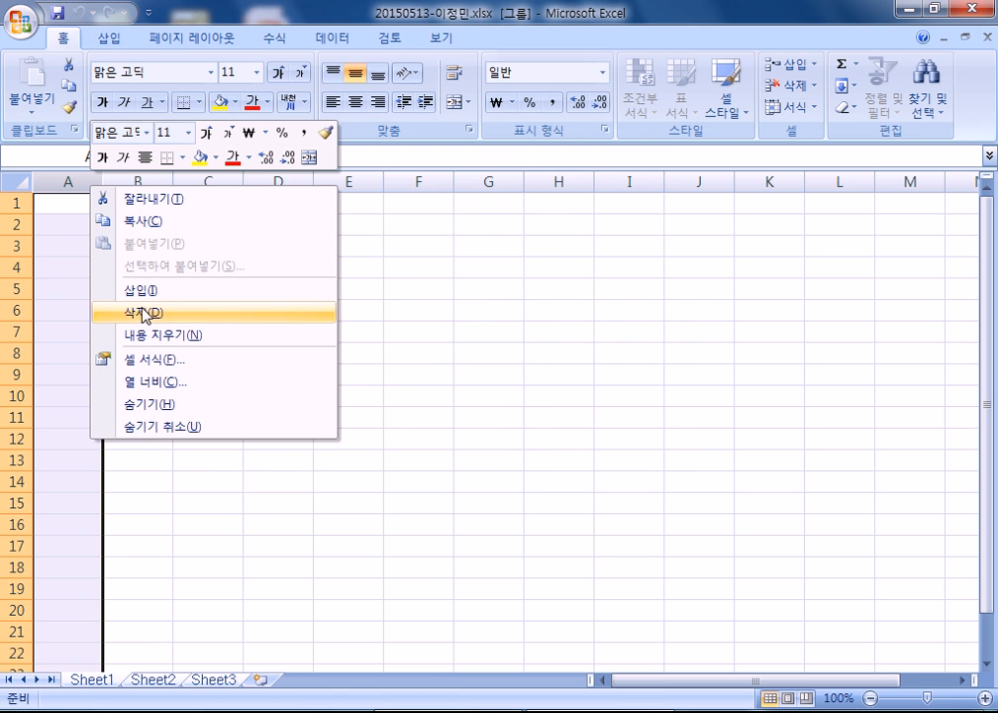
left_click(149, 384)
type("1")
left_click(107, 395)
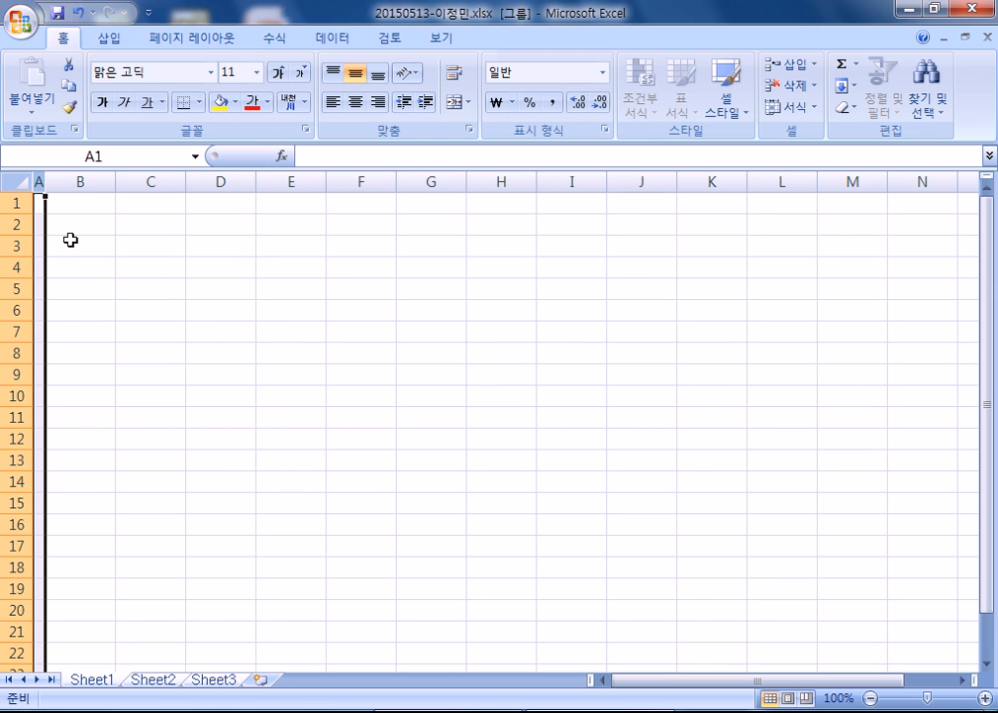
left_click(71, 225)
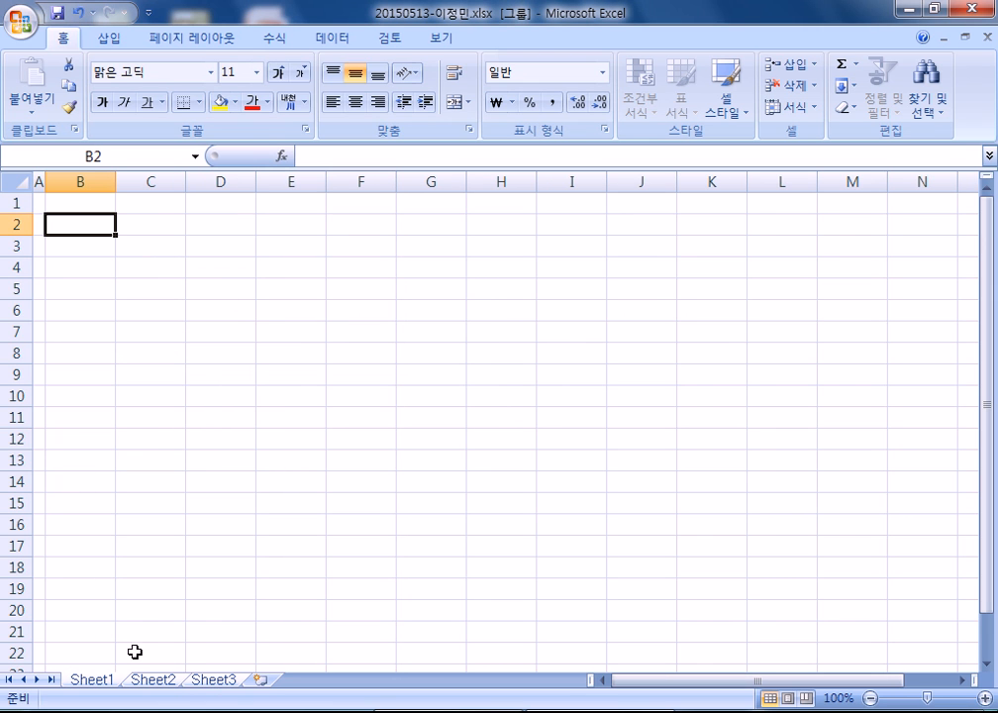
- Rename the third sheet to 제3작업
double_click(218, 680)
type("vpd")
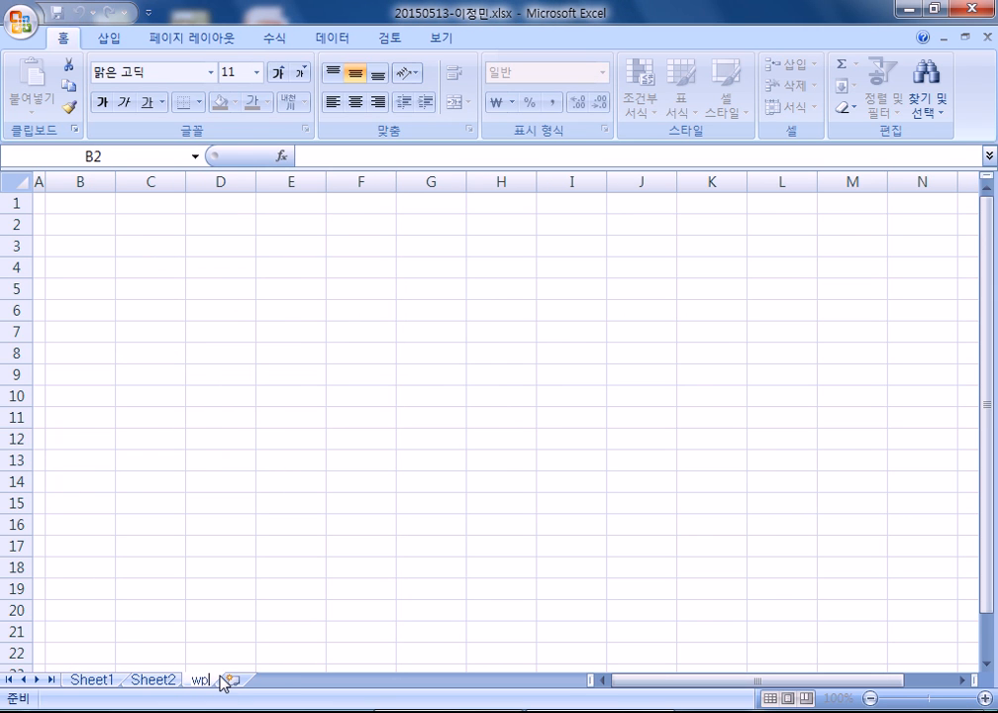
key("BackSpace")
key("BackSpace")
key("BackSpace")
type("vpd")
key("BackSpace")
key("BackSpace")
key("BackSpace")
type("페")
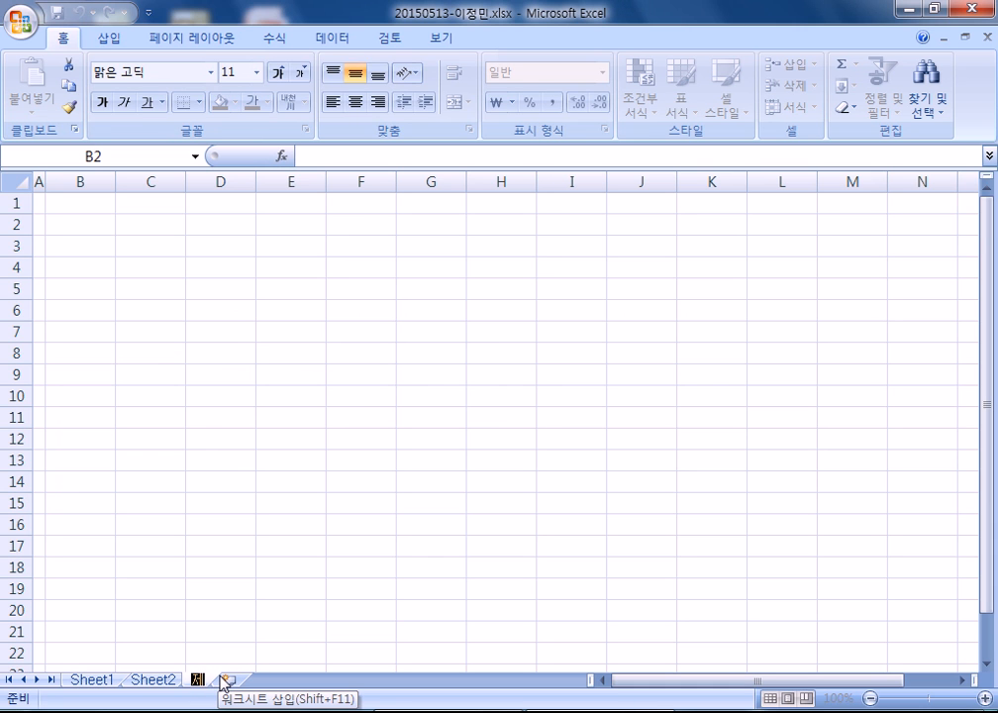
type("3장")
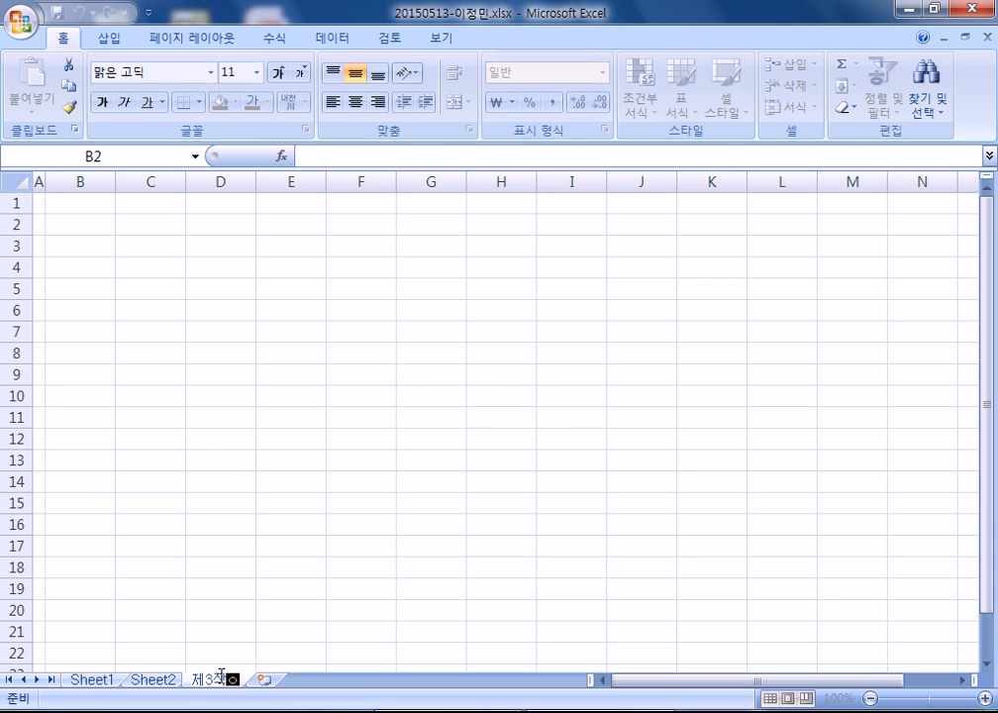
type("업")
key("Return")
- Rename the second and first sheets to 제2작업 and 제1작업
double_click(144, 681)
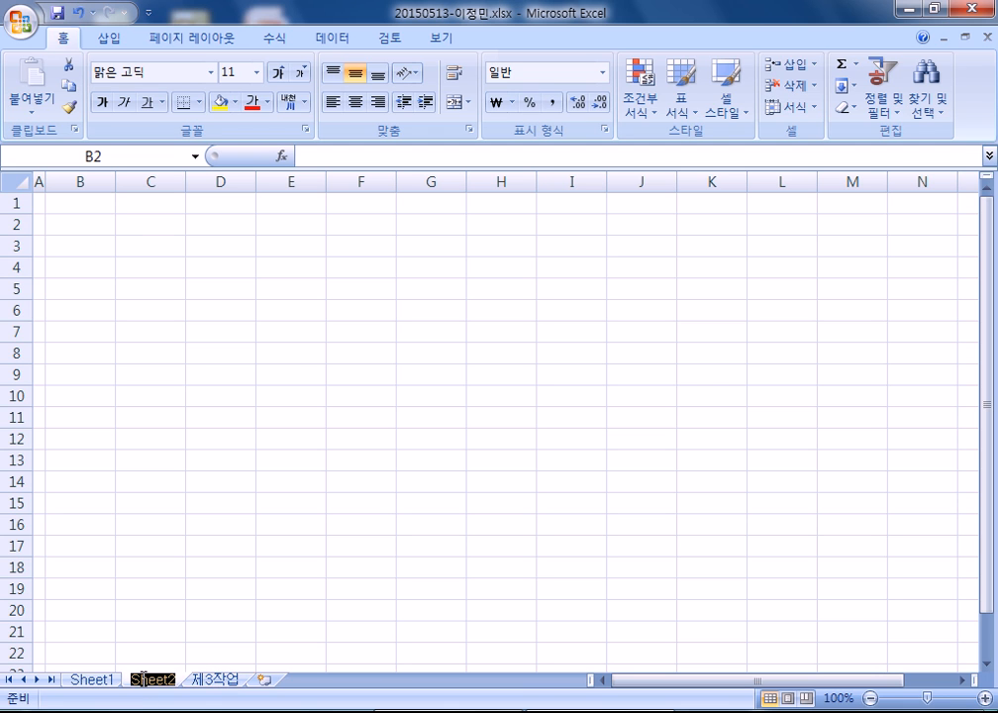
type("제2작업")
key("Return")
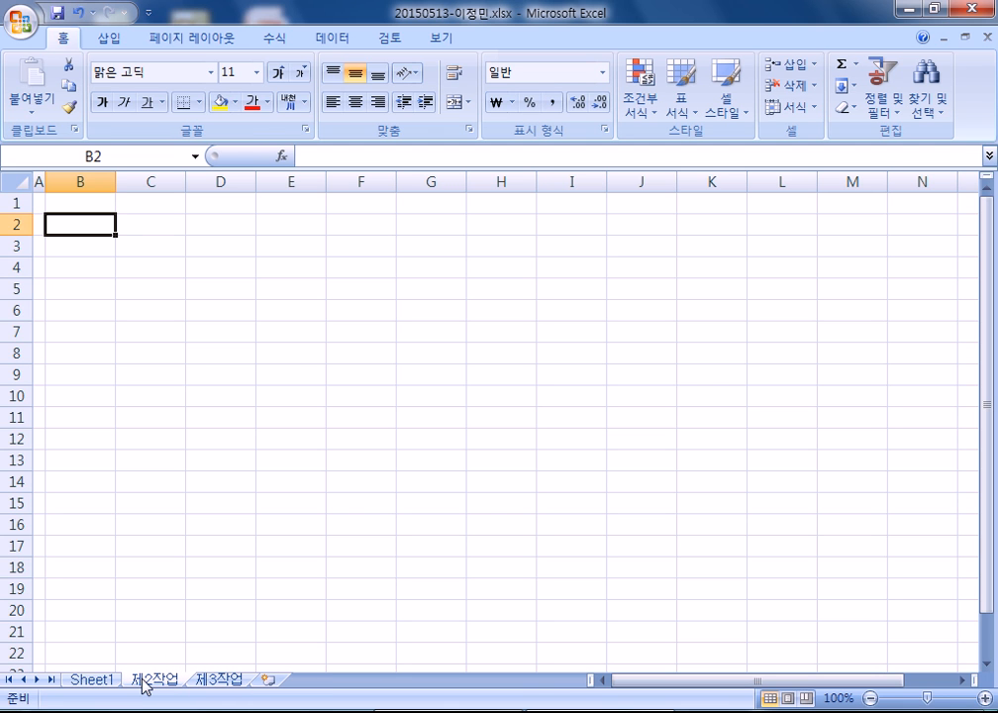
double_click(95, 680)
type("제1작업")
key("Return")
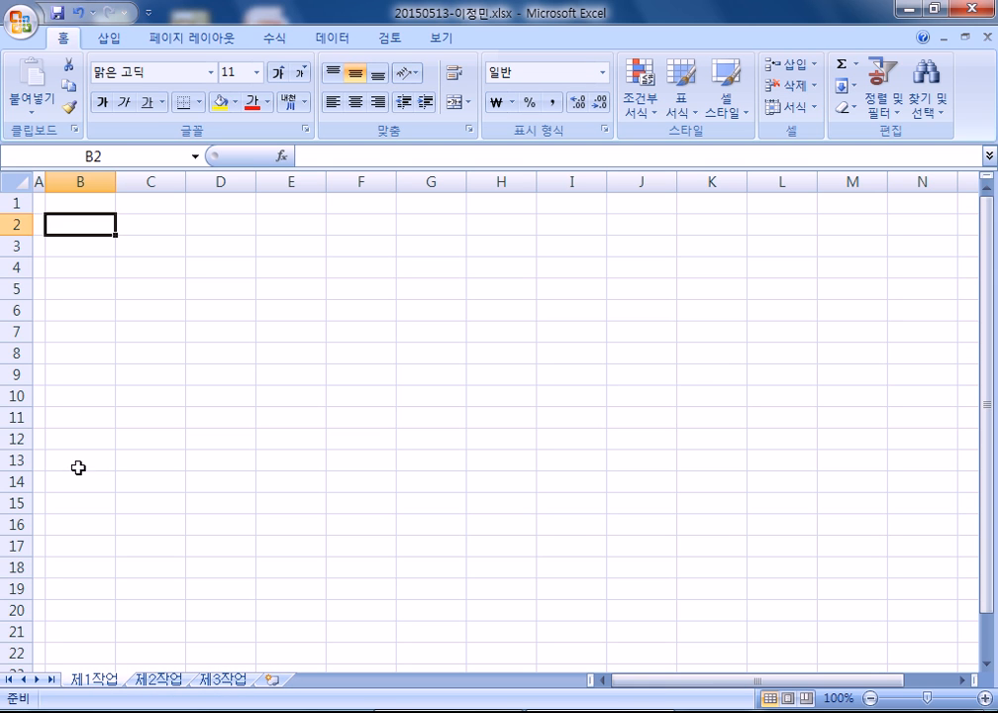
left_click(72, 264)
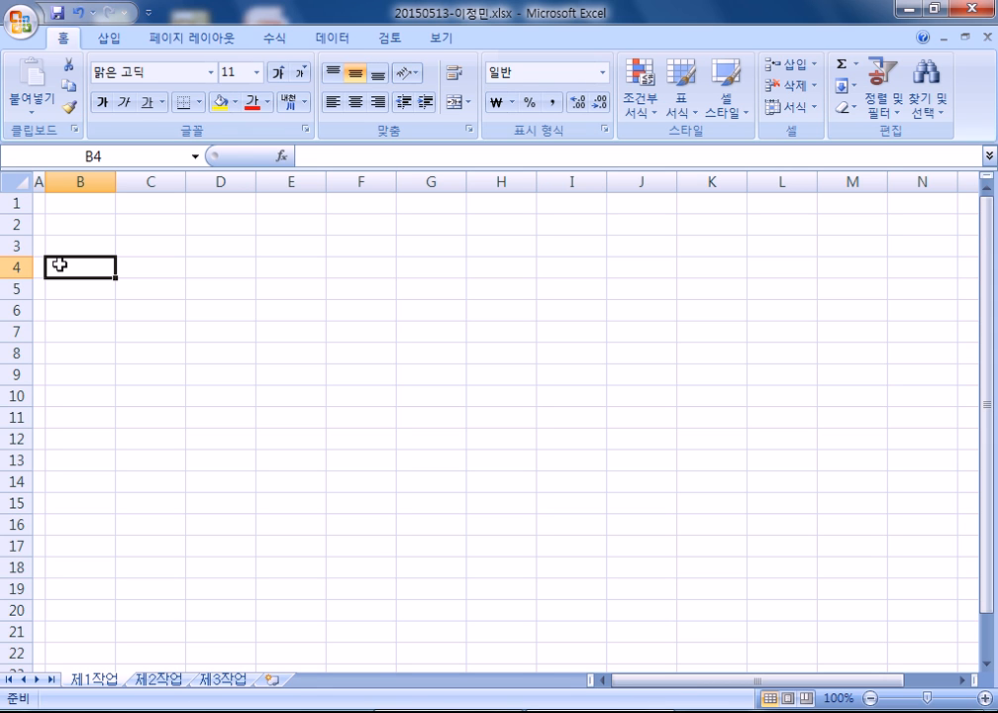
- Enter headers 코드, 매입입자, 제품 and 제품종류 in B4:E4
type("코드")
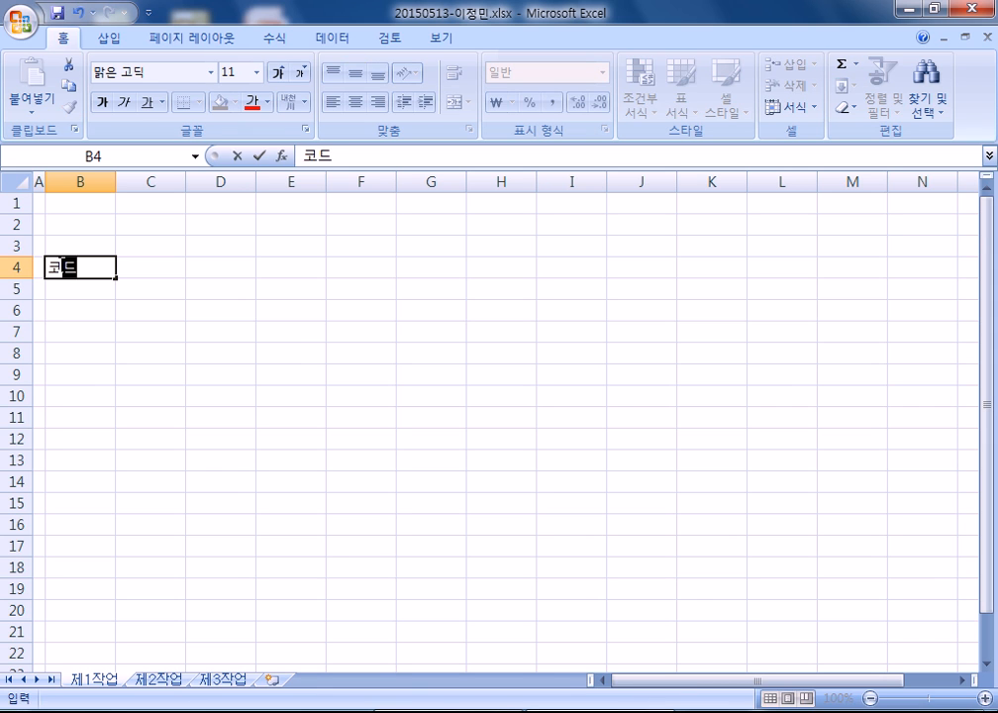
key("Tab")
type("매입")
type("입자")
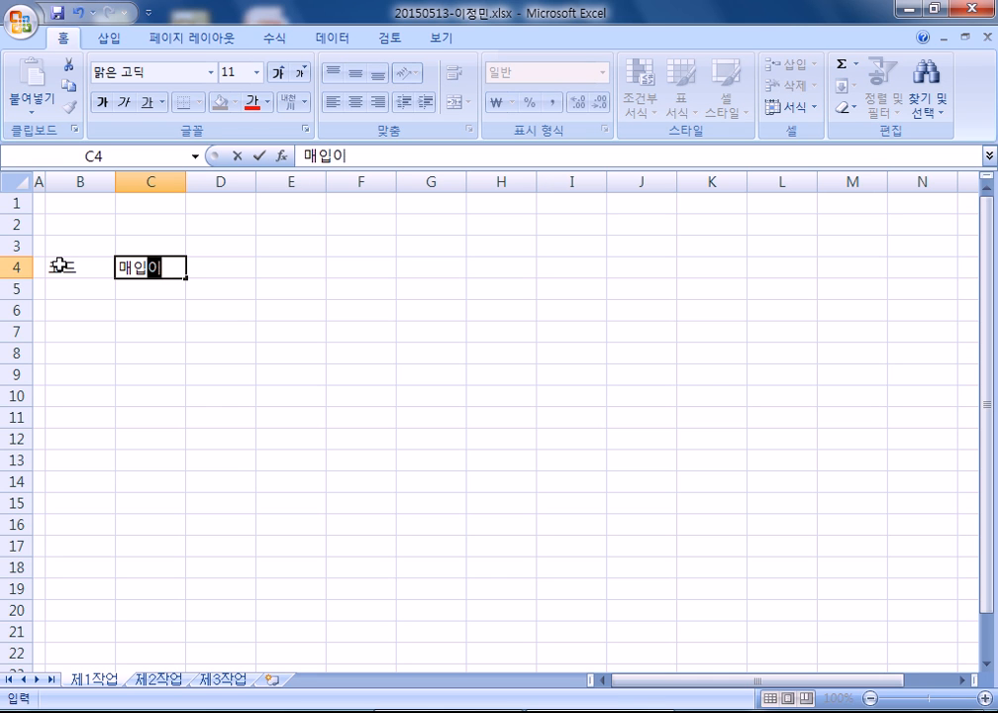
key("Tab")
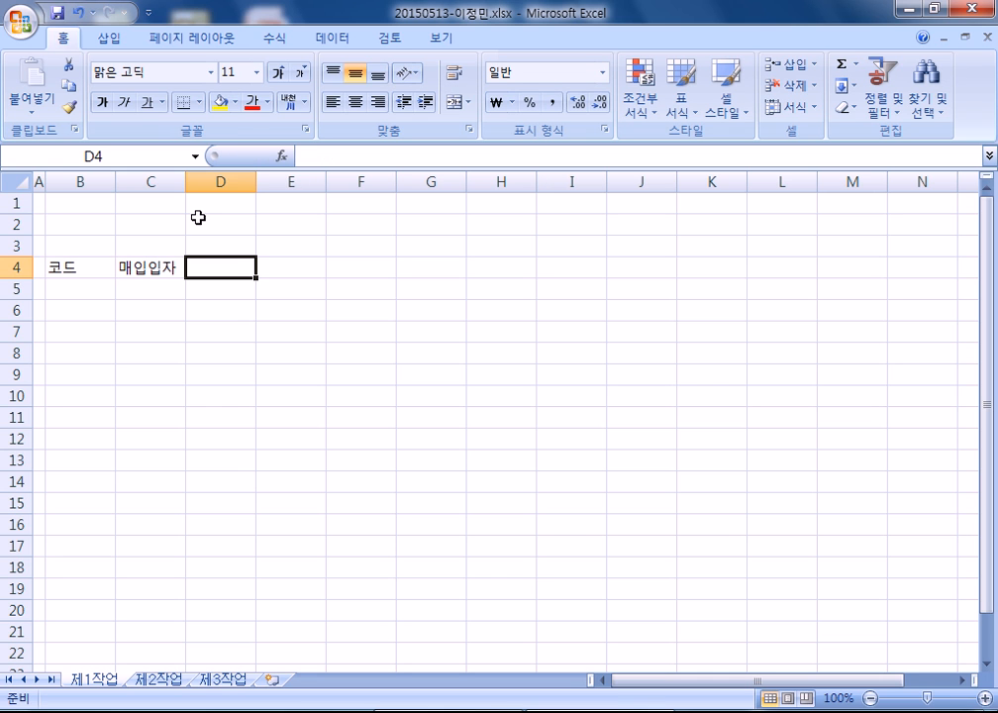
type("제품")
key("Tab")
type("제품종류")
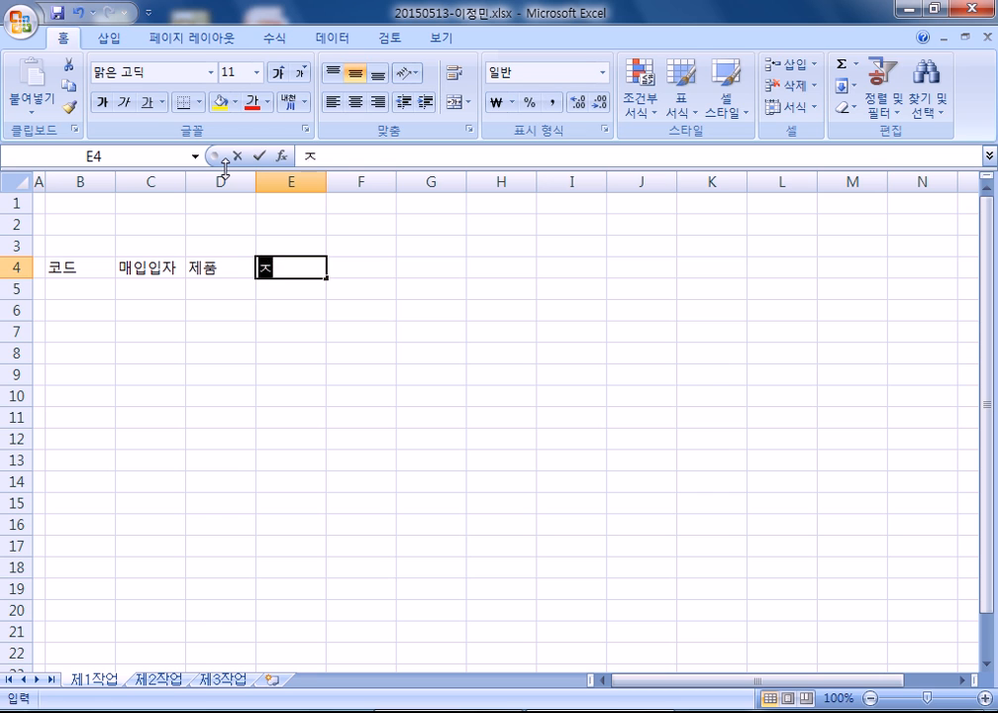
key("Tab")
- Enter two-line headers 소비자가 (원) in F4 and 회원가 (원) in G4
type("소비자가")
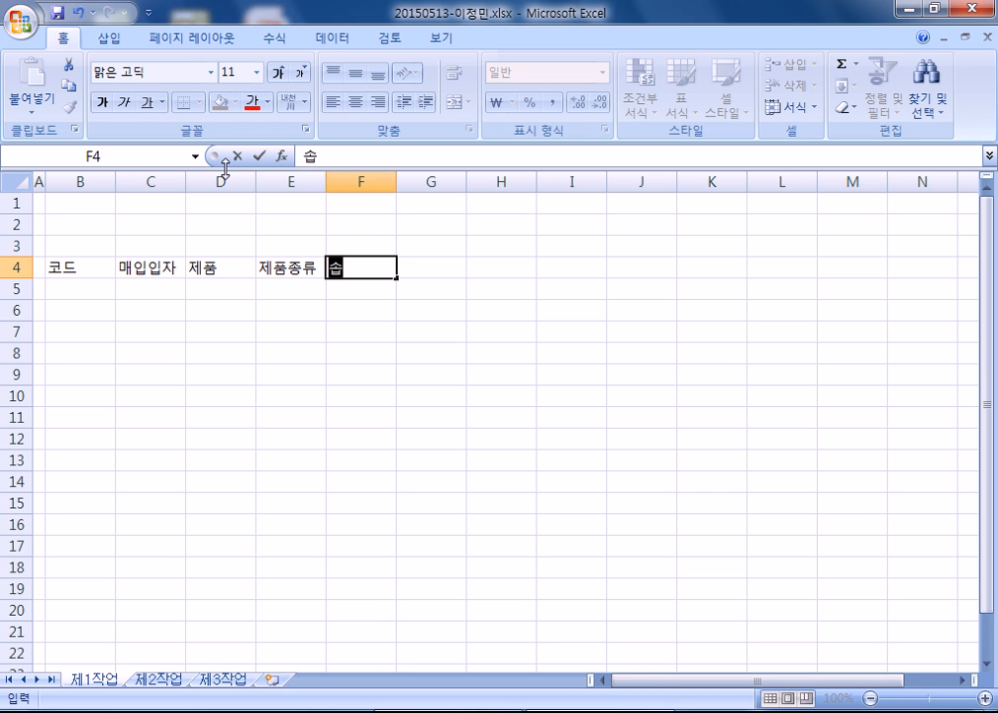
key("alt+Return")
type("(원)")
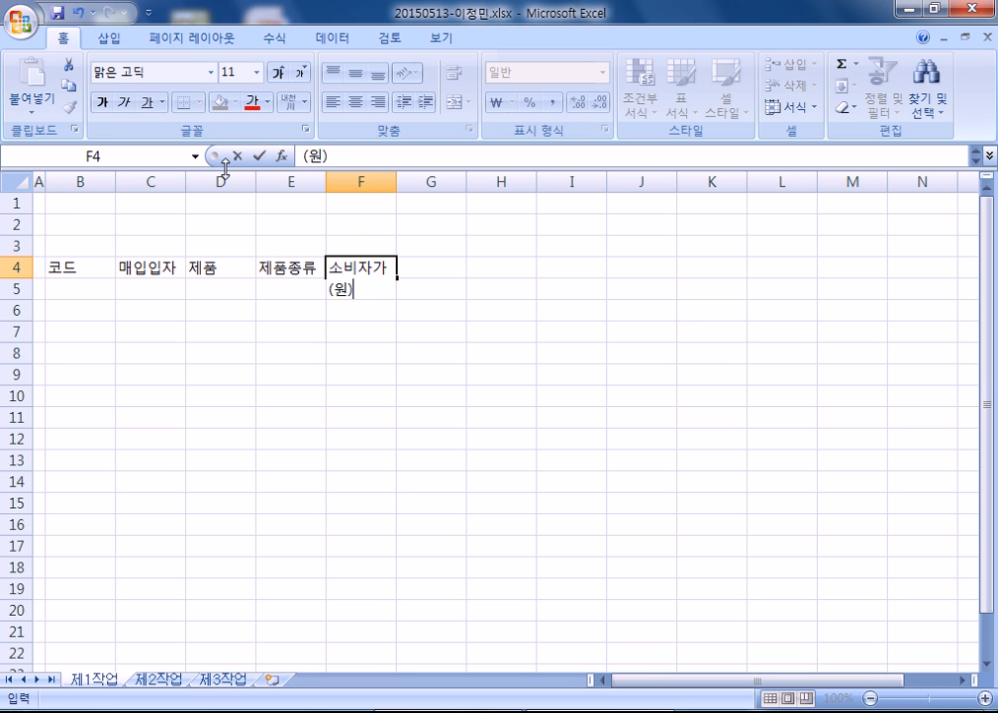
key("Tab")
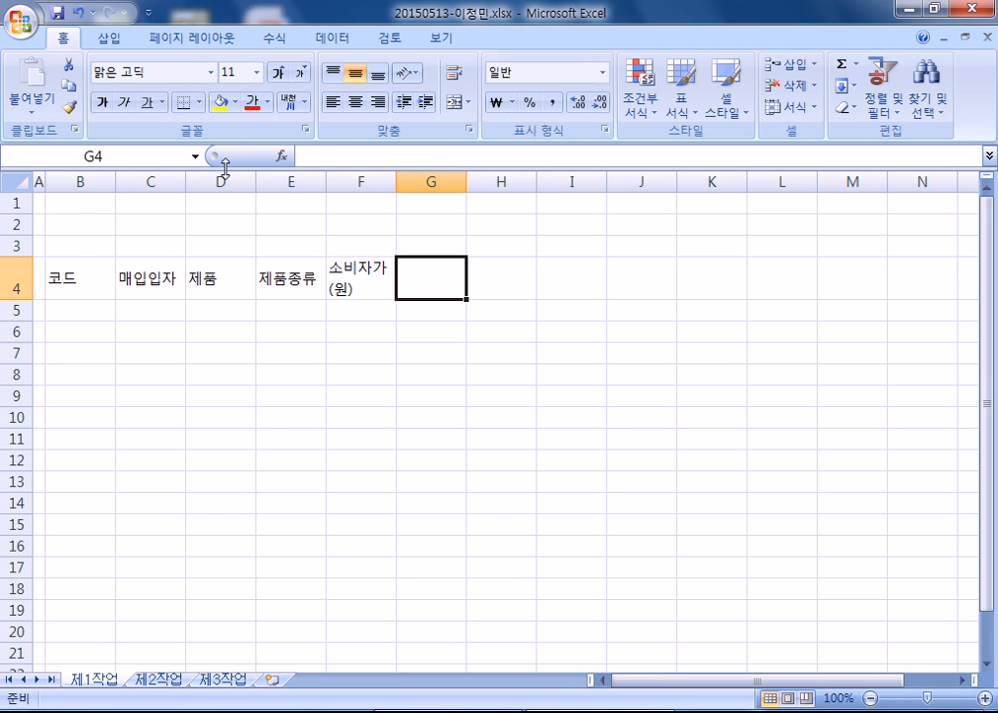
type("회원가")
key("alt+Return")
type("(원)")
key("Tab")
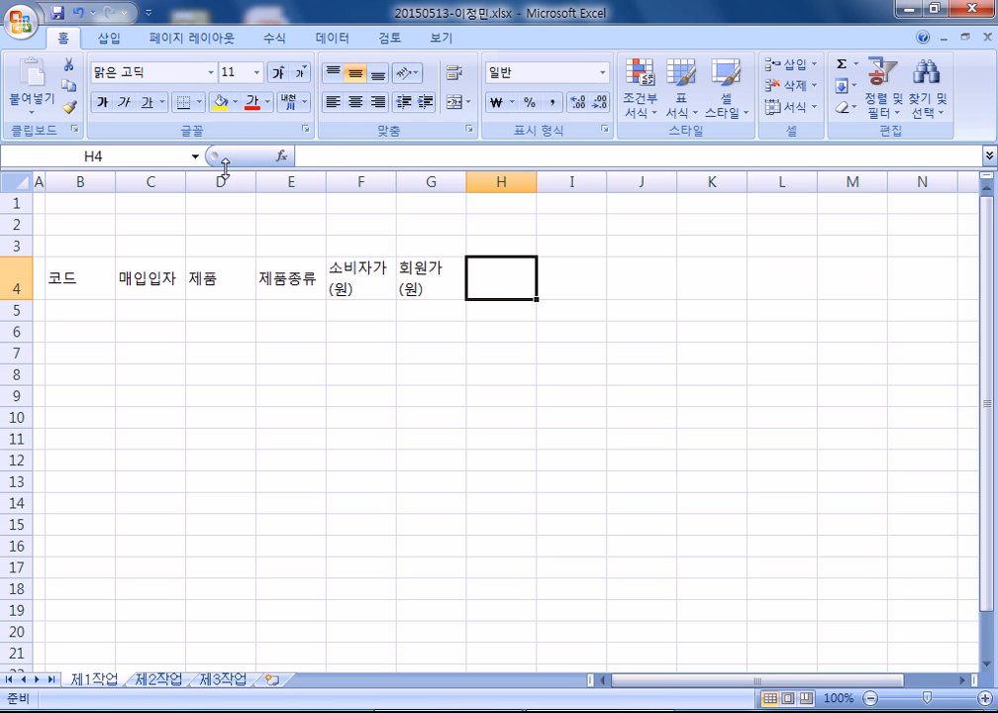
- Enter the header 판매수량 in H4, correcting typos
type("판맷량")
key("BackSpace")
key("BackSpace")
type("ㅜ")
key("BackSpace")
key("BackSpace")
type("수래ㅑ")
key("BackSpace")
key("BackSpace")
type("ㄹ")
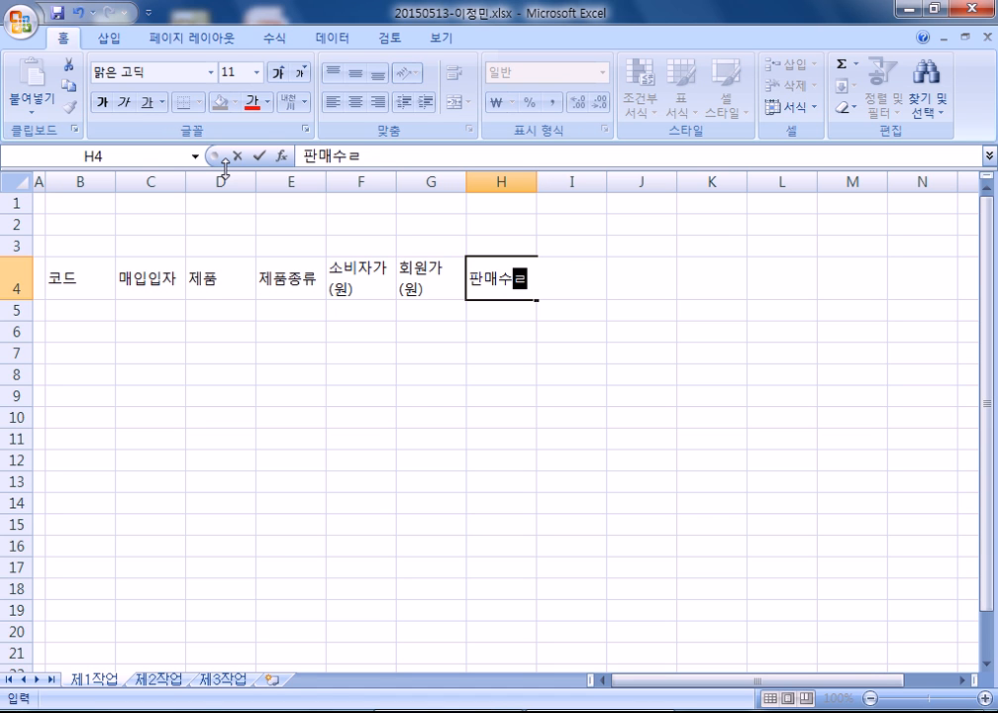
key("BackSpace")
type("ㅑㅇ")
key("Tab")
- Enter 이벤트 in I4 and the two-line header 판매수량 순위 in J4
type("이벤트")
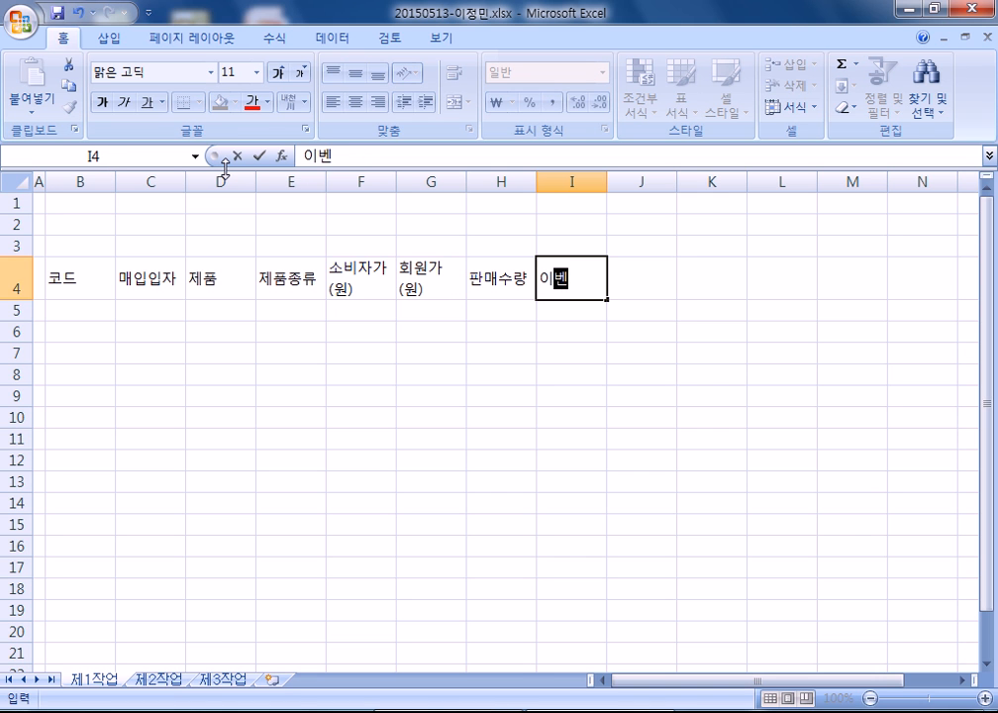
key("Tab")
type("판매")
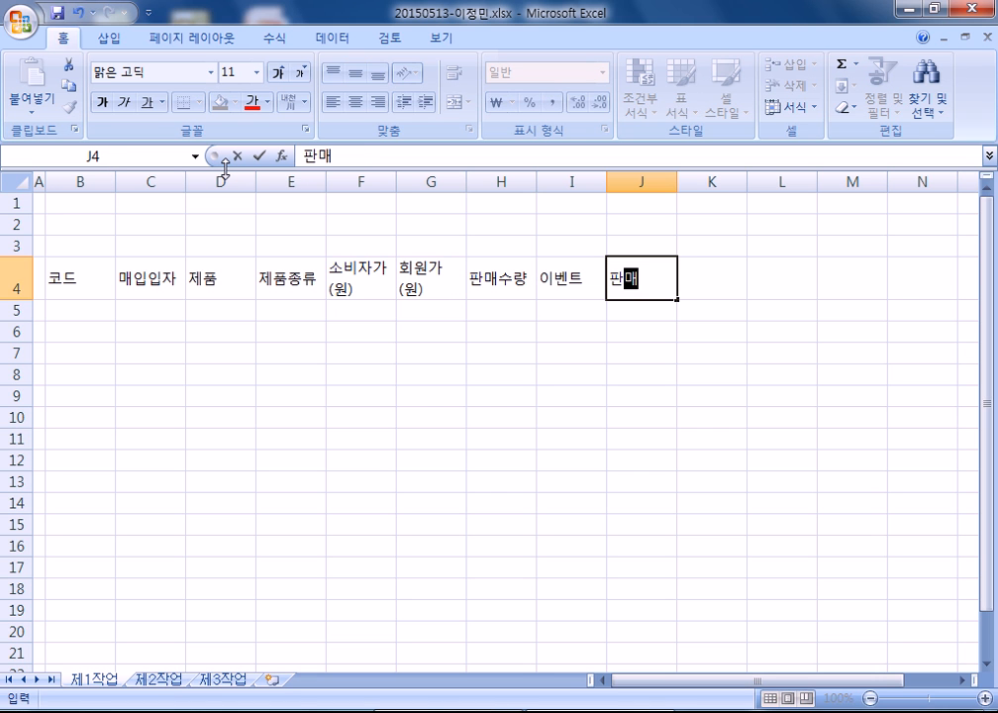
type("수랴ㅇ")
key("alt+Return")
type("(ㅅ")
key("BackSpace")
key("BackSpace")
type("순위")
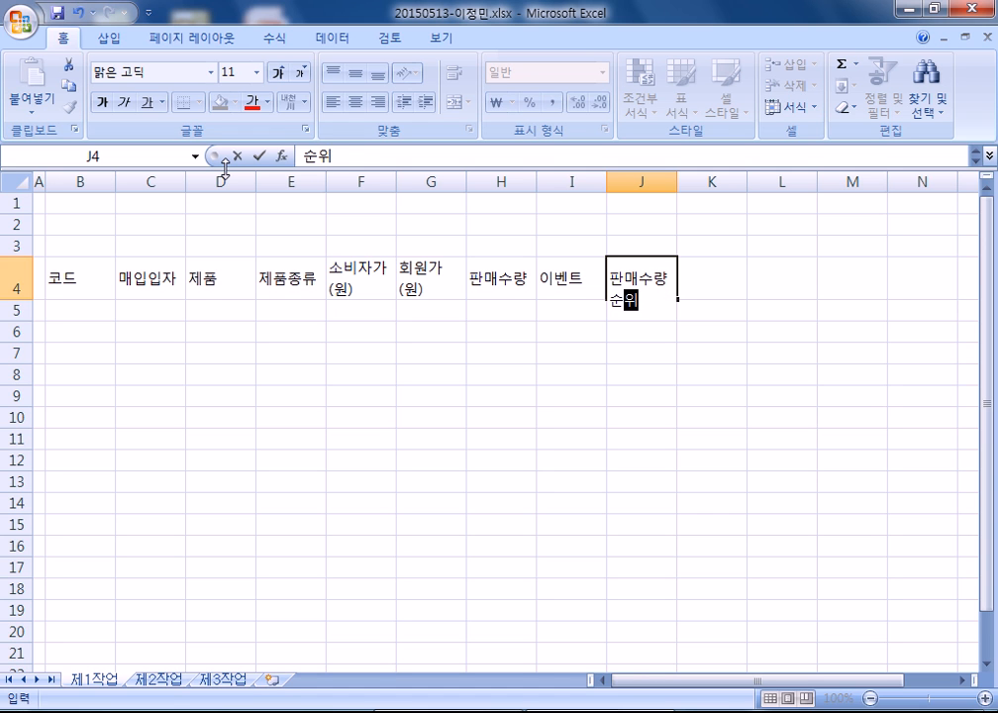
key("Return")
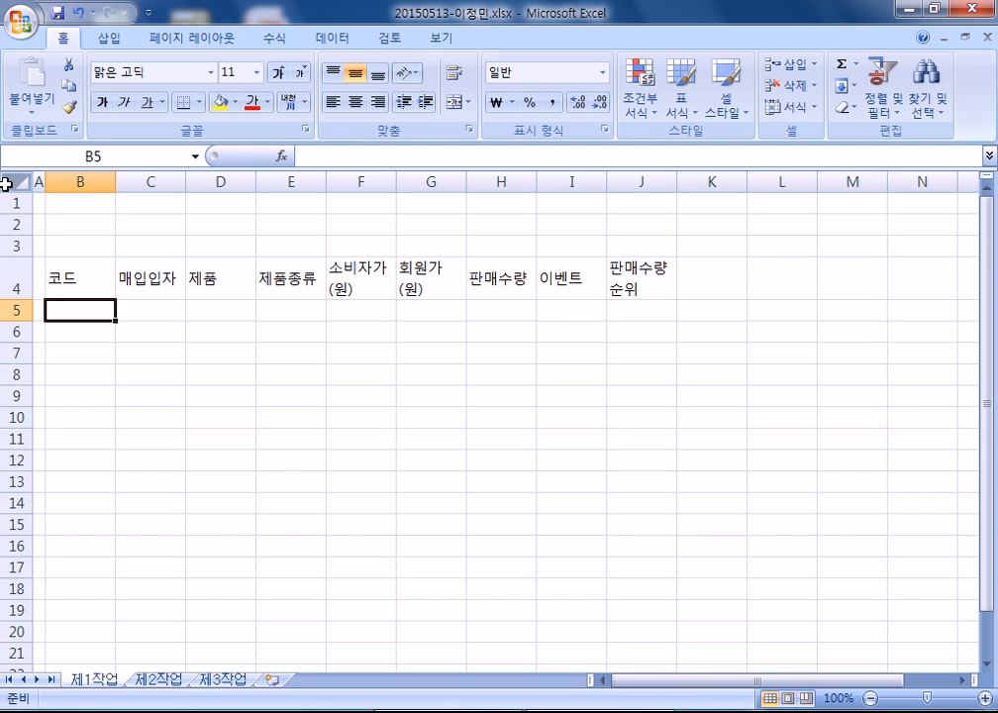
left_click(17, 181)
- Center all cells, then enter codes S137-CT, R106-DG, F119-DR, K111-DR in B5:B8
left_click(355, 101)
left_click_drag(73, 302, 496, 460)
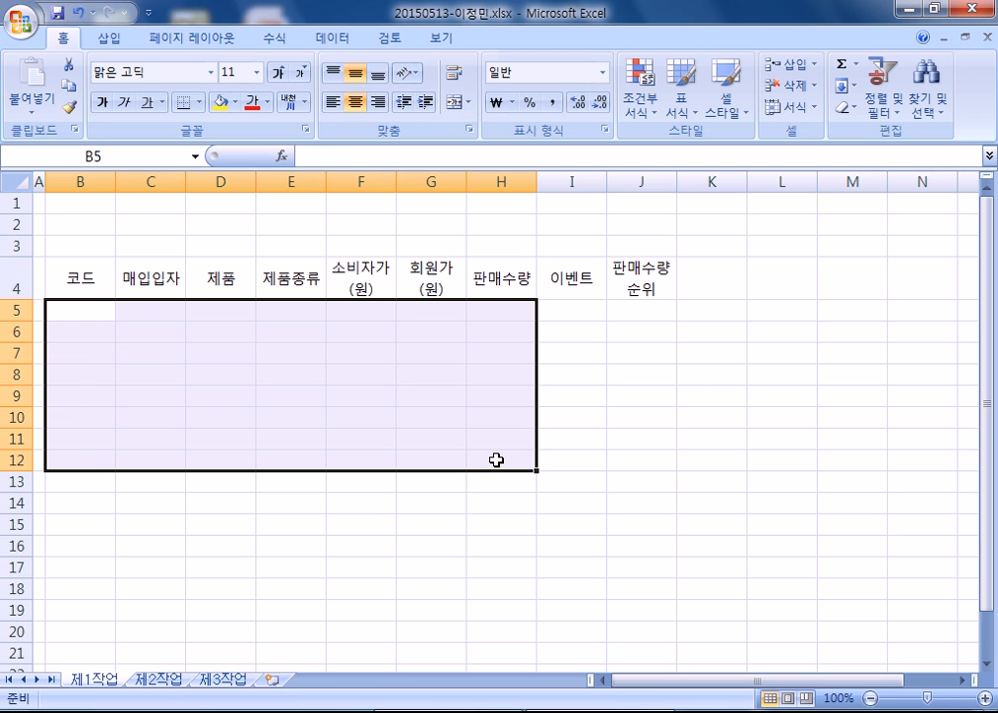
type("S137-CY")
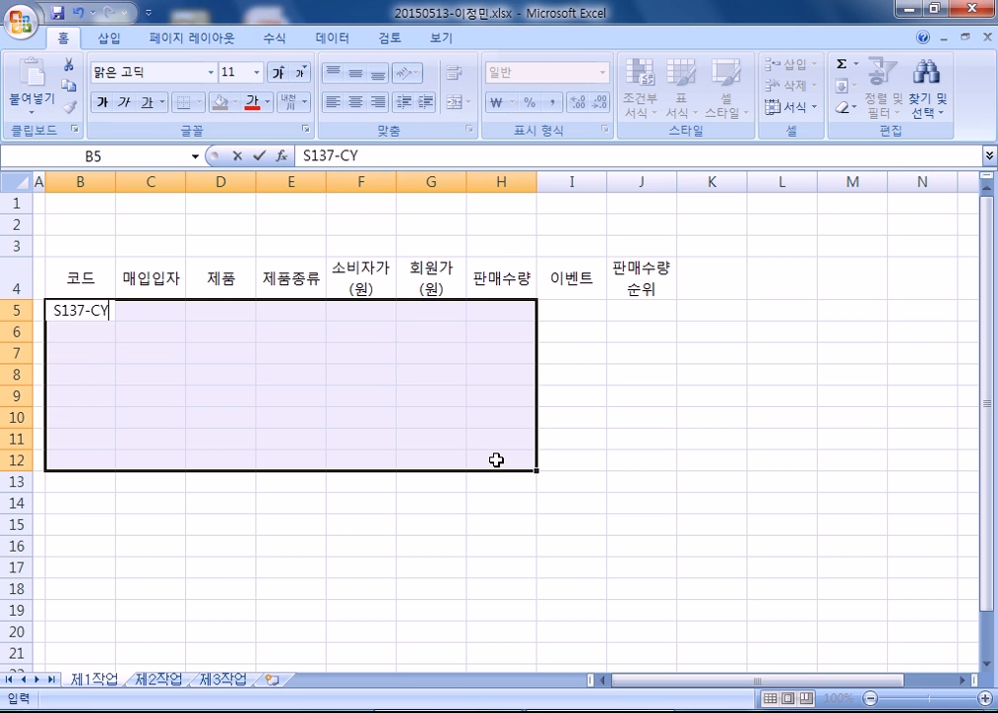
key("Return")
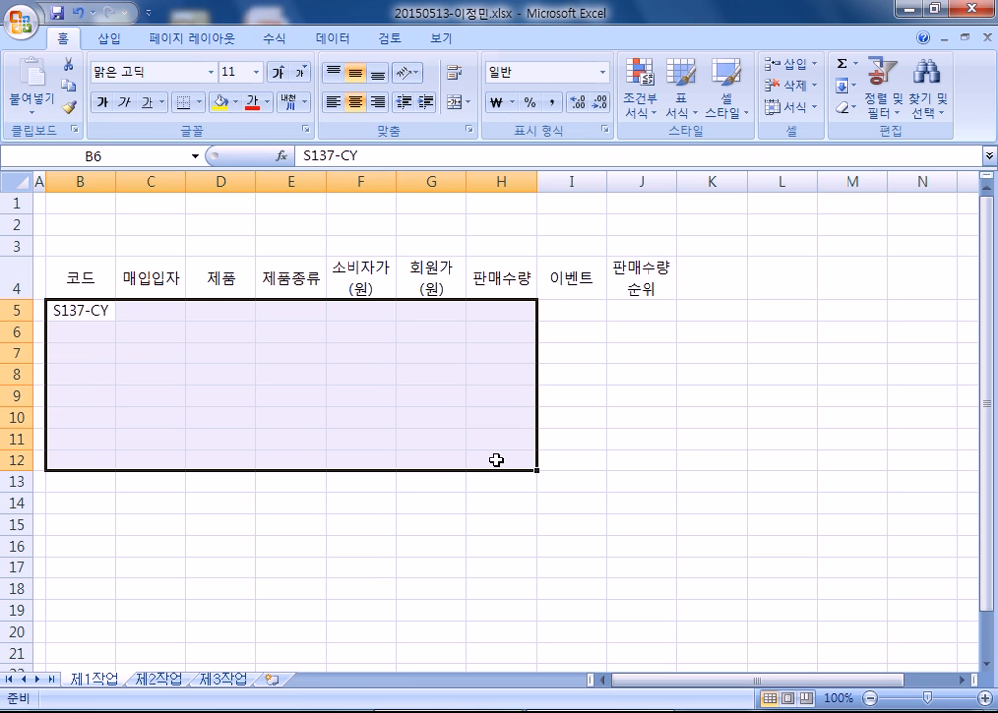
key("F2")
key("BackSpace")
type("T")
key("Return")
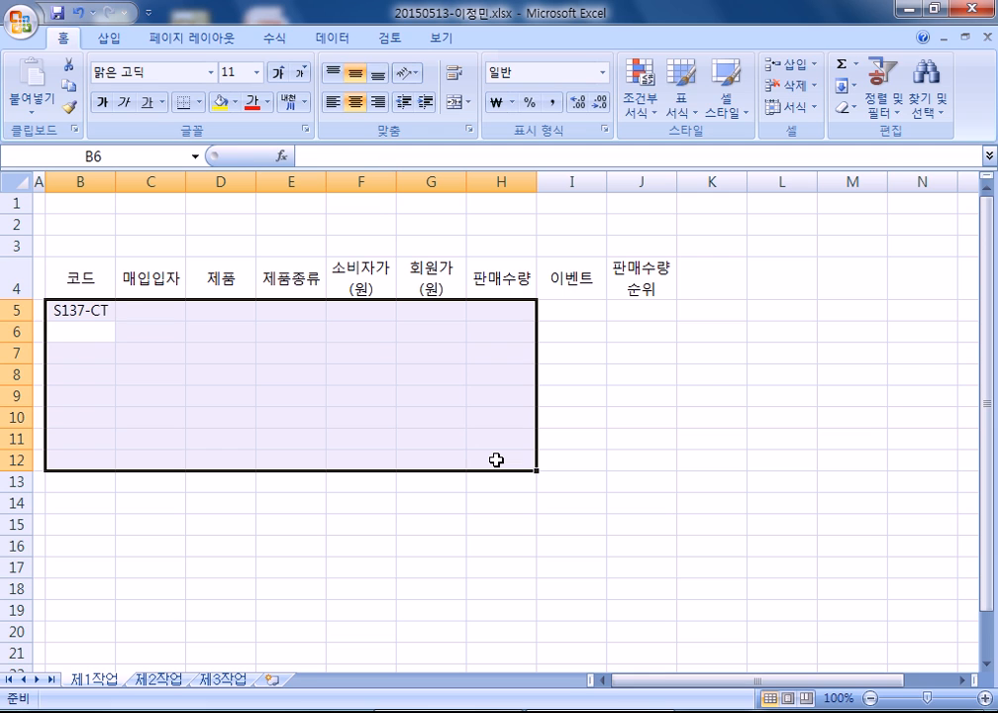
type("R106-")
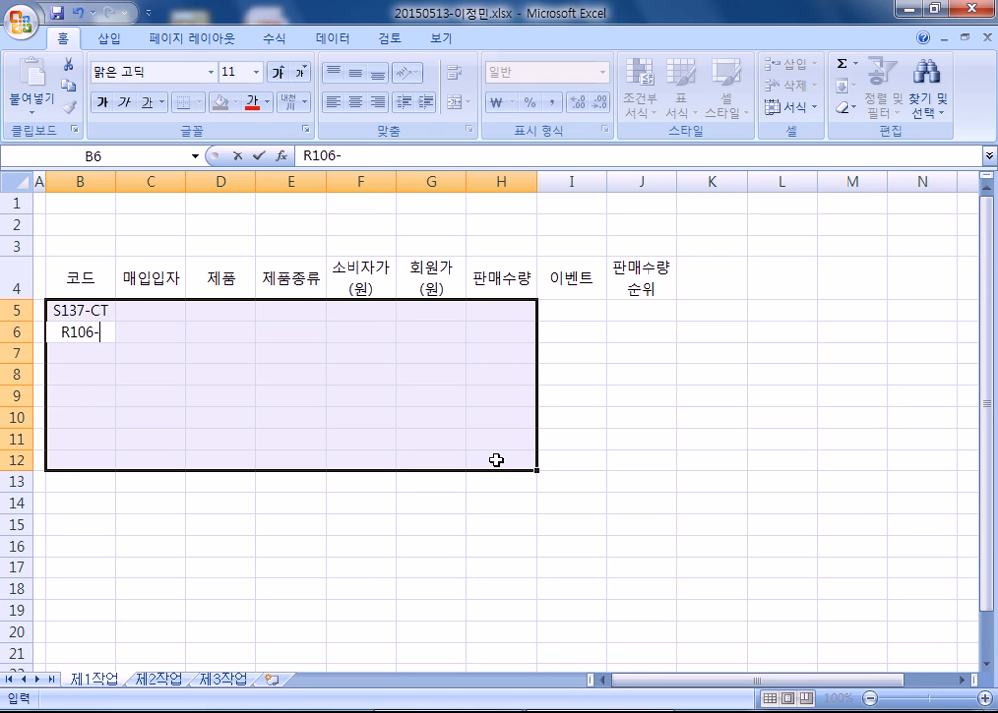
type("DG")
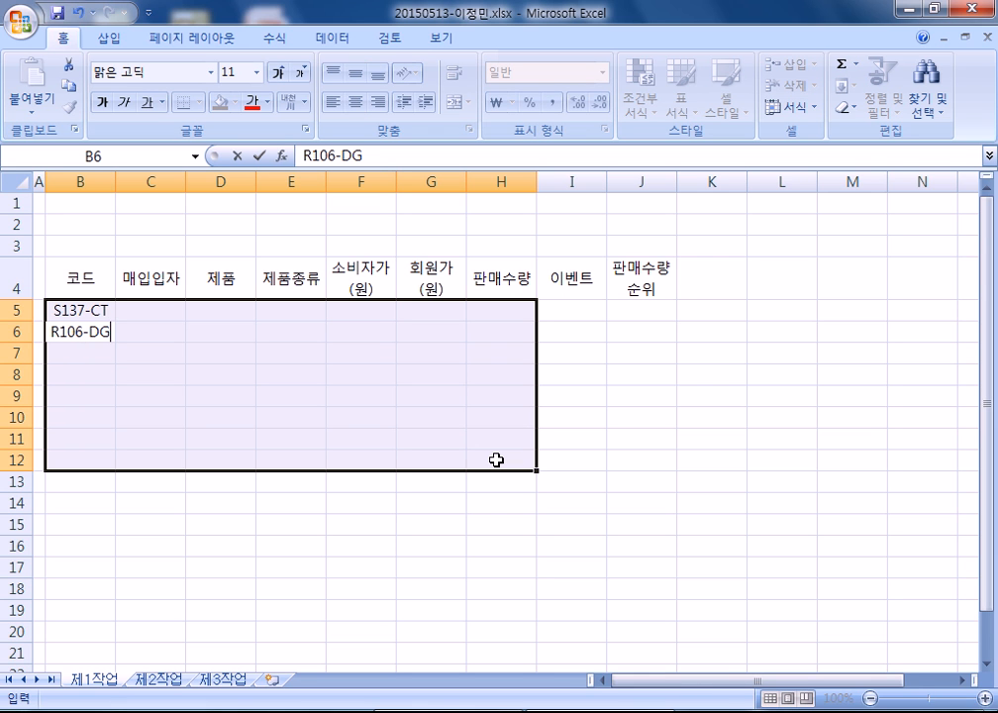
key("Return")
type("F119-DR")
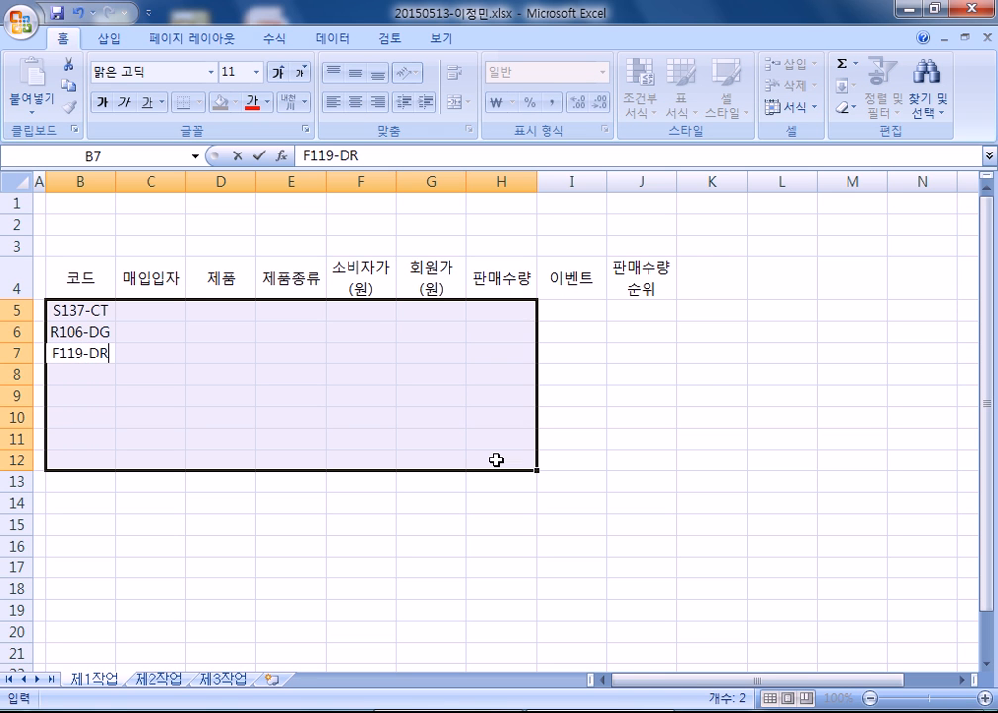
key("Return")
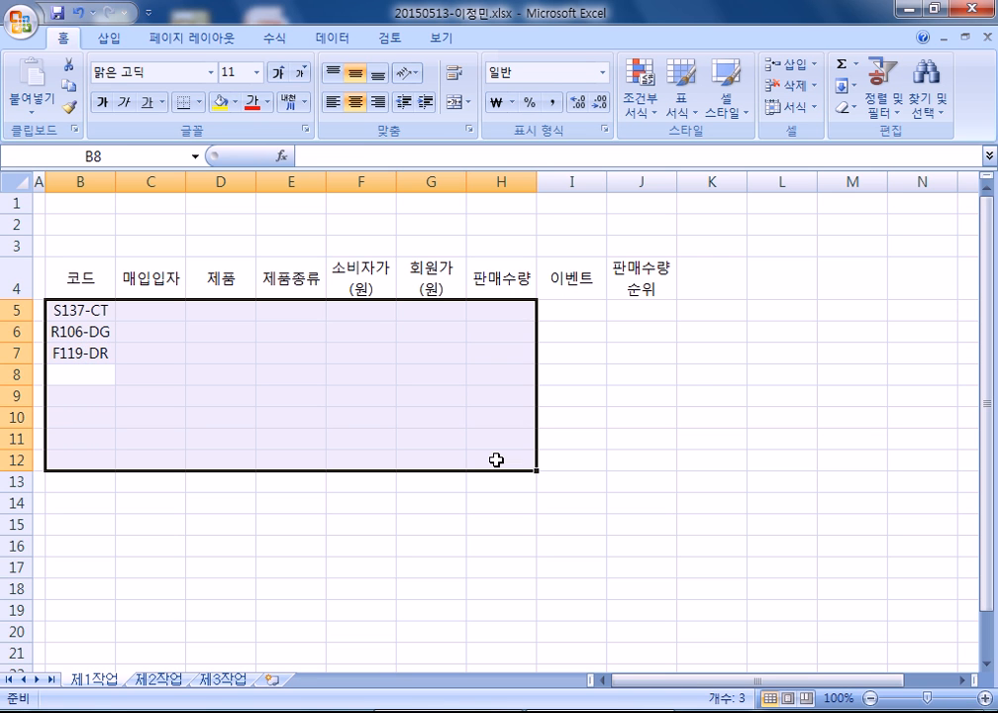
type("K111")
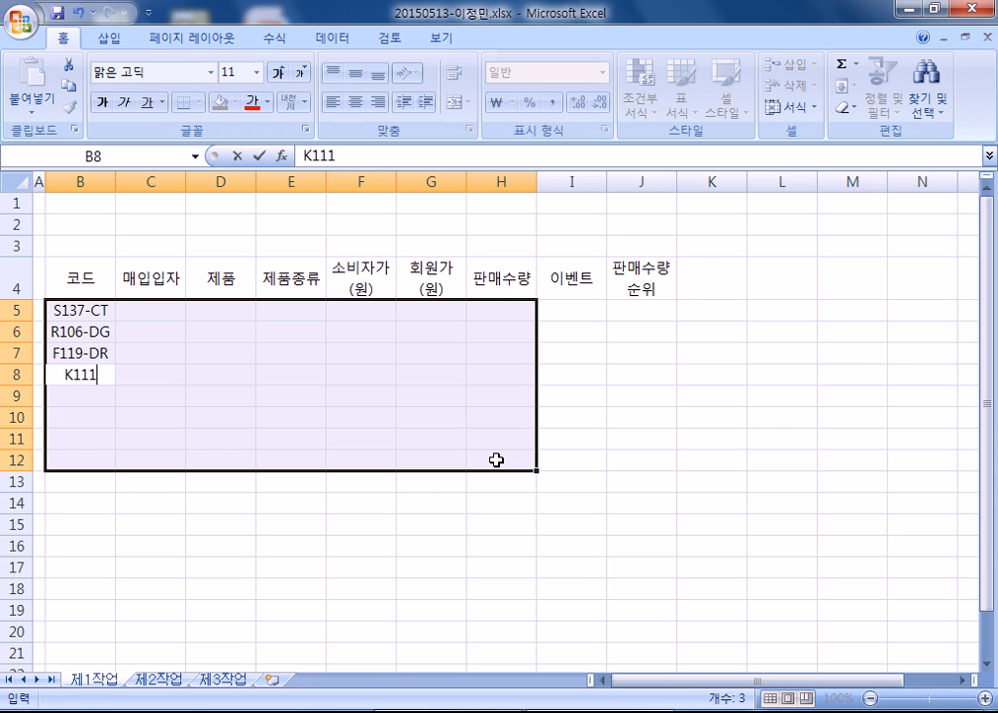
type("-DR")
key("Return")
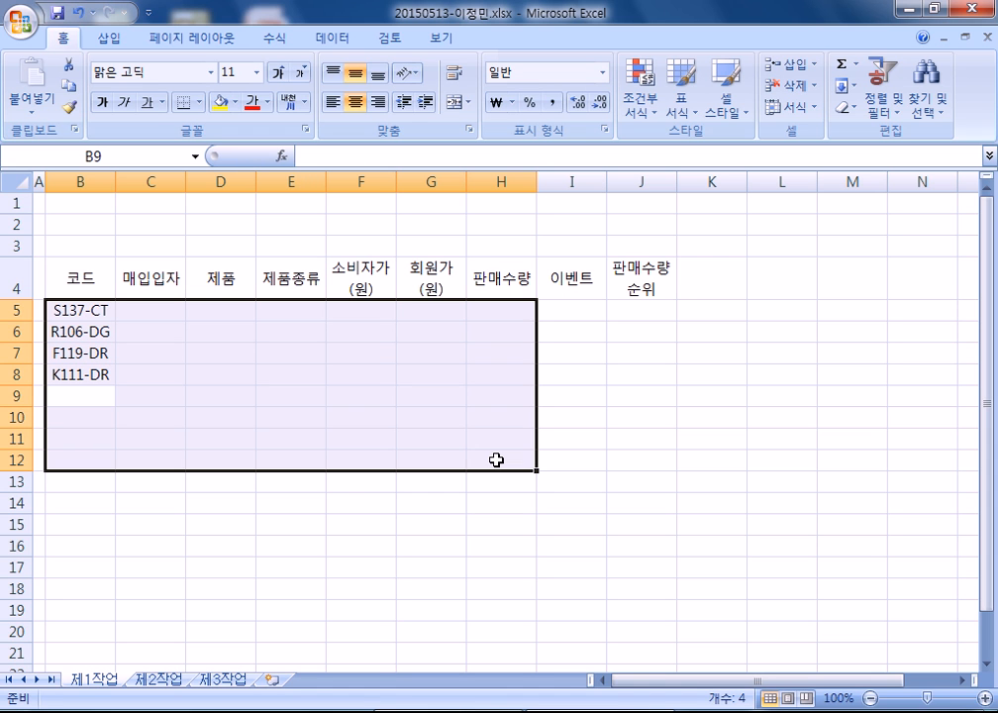
- Enter codes C127-AT, L422-AP, C204-DG and C124-AP in B9:B12
type("C127-AYT")
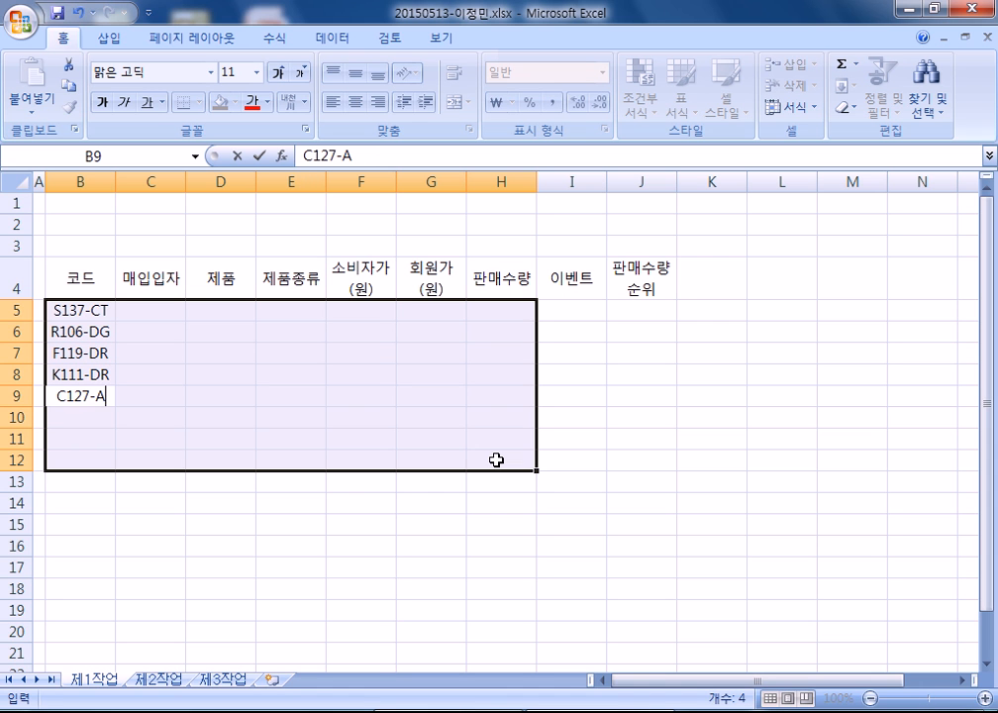
key("BackSpace")
key("BackSpace")
type("T")
key("Return")
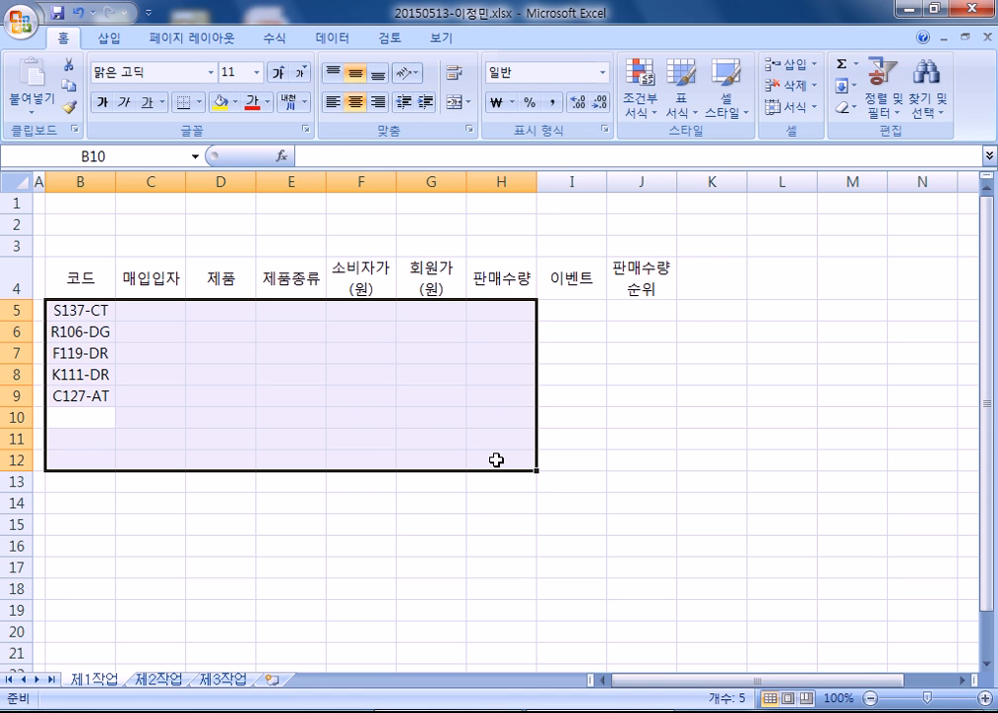
type("L42")
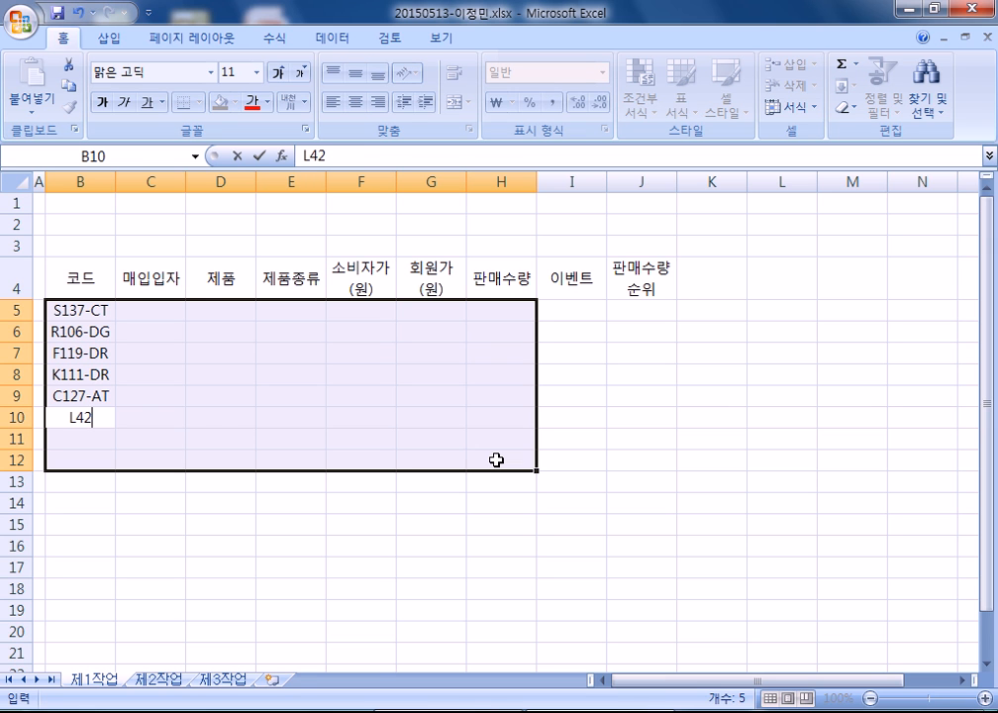
type("2-AP")
key("Return")
type("C204-DH")
key("Return")
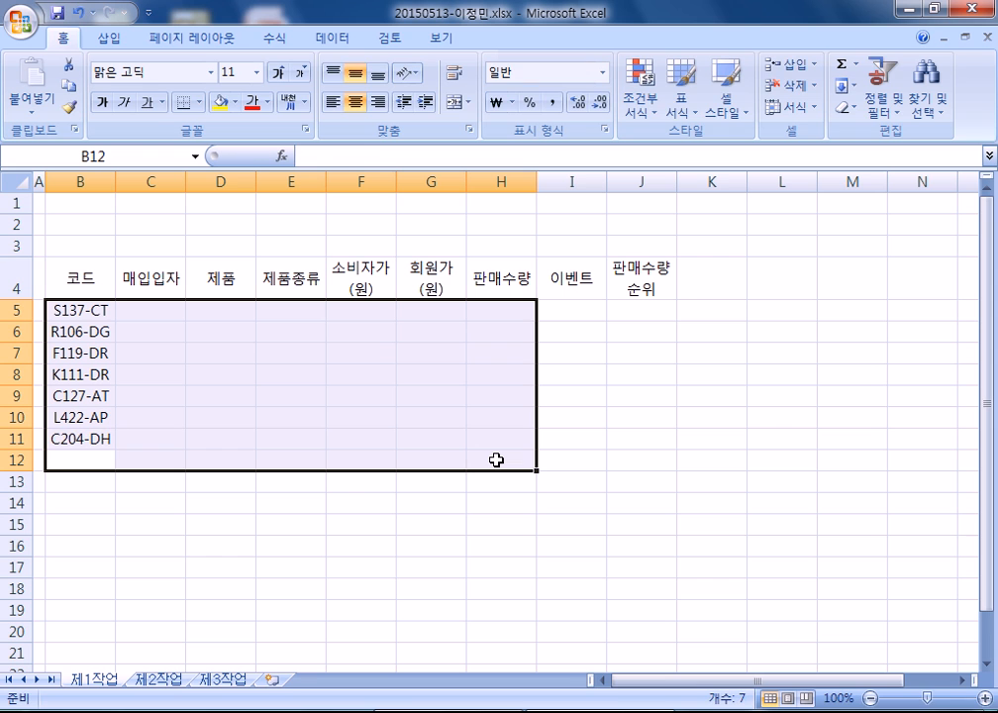
key("Up")
key("F2")
key("BackSpace")
type("G")
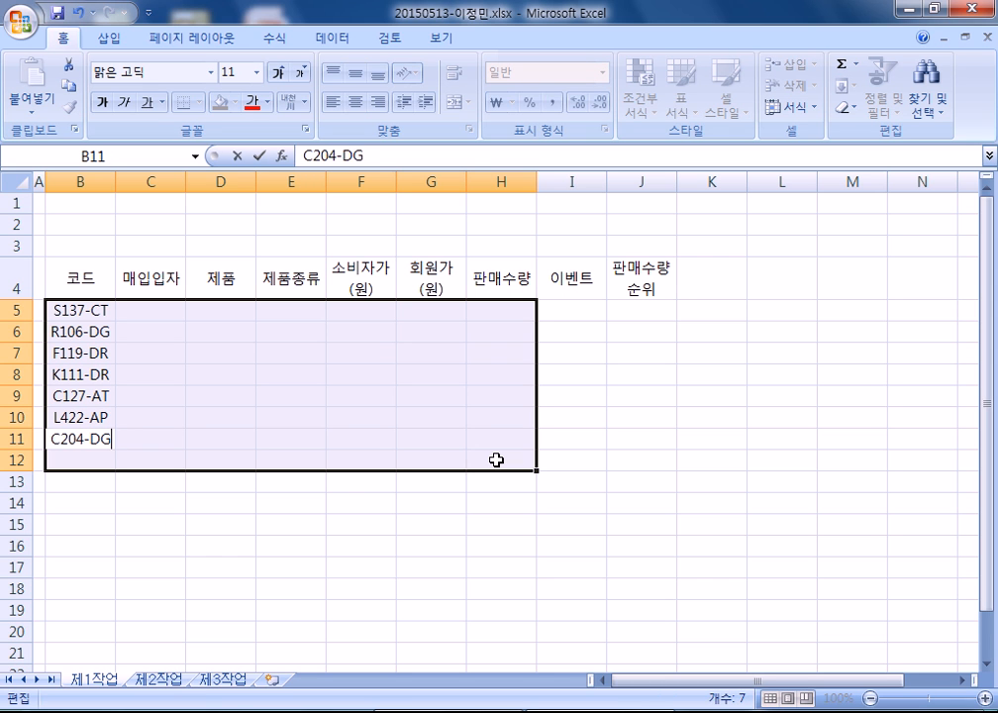
key("Return")
type("C124-AP")
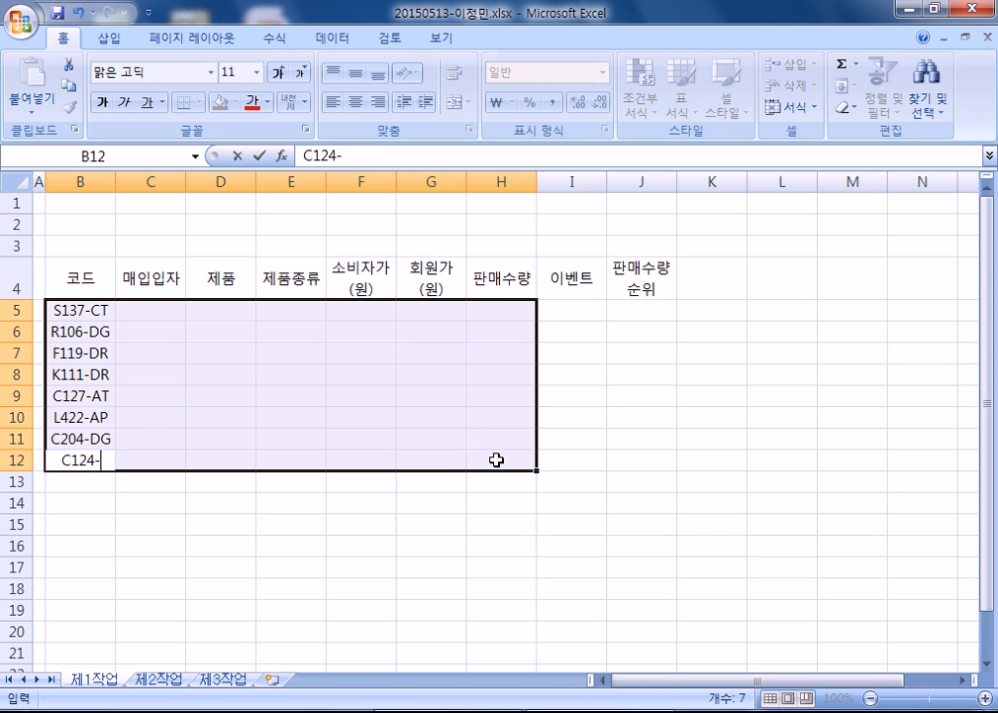
key("Return")
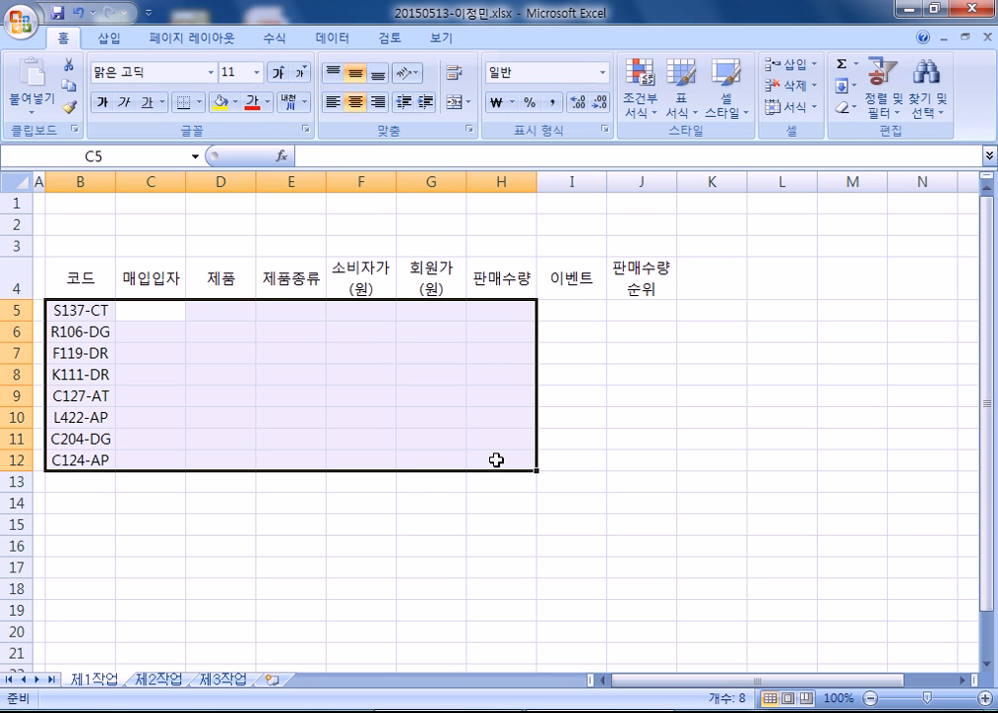
- Enter purchase dates 2015-02-10, 2015-03-20, 2015-02-12, 2015-02-08 in C5:C8
type("2015-02-10")
key("Return")
type("15-3-20")
key("Return")
type("15-02-12")
key("Return")
type("15-02-1")
key("BackSpace")
type("8")
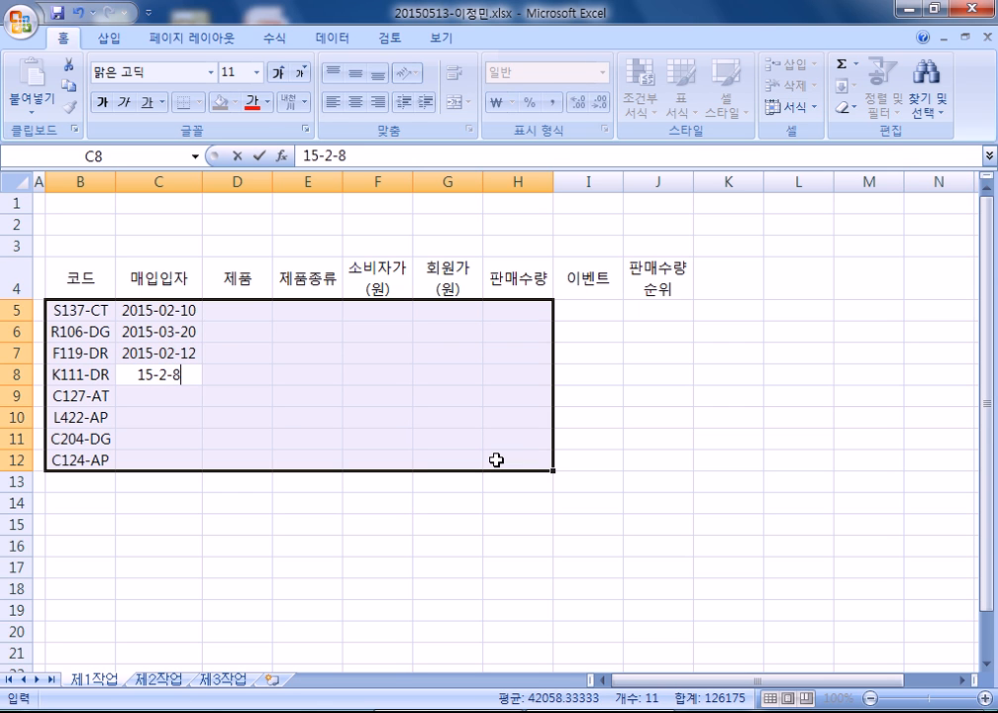
key("Return")
- Enter purchase dates 2015-01-22, 2015-02-16, 2015-03-21, 2015-02-16 in C9:C12
type("15-1-22")
key("Return")
type("15-02-16")
key("Return")
type("15-03-21")
key("Return")
type("15-02-16")
key("Return")
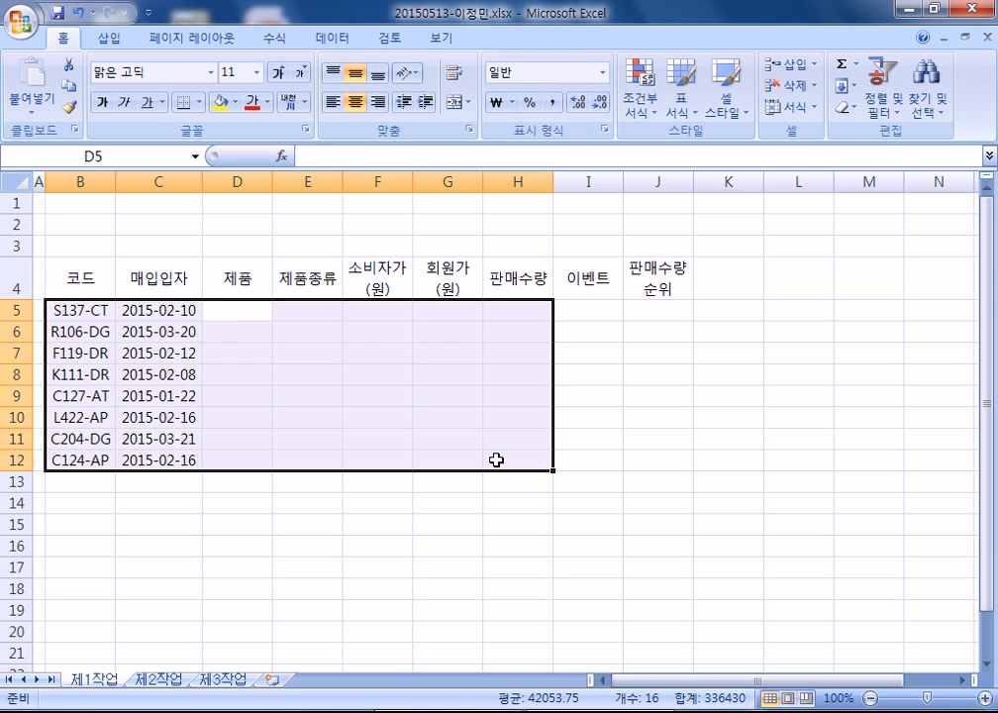
- Enter product names 스파이더맨, 해피슈가, 카2 and 헬로키티 in column D
type("스파이더매")
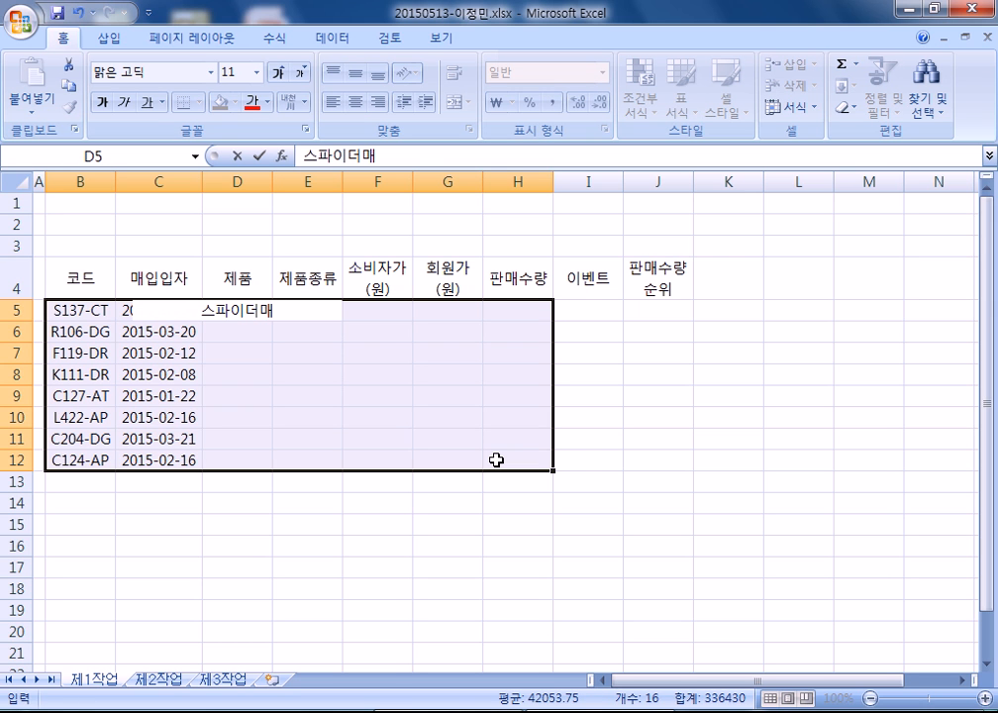
type("ㄴ")
key("Return")
type("해")
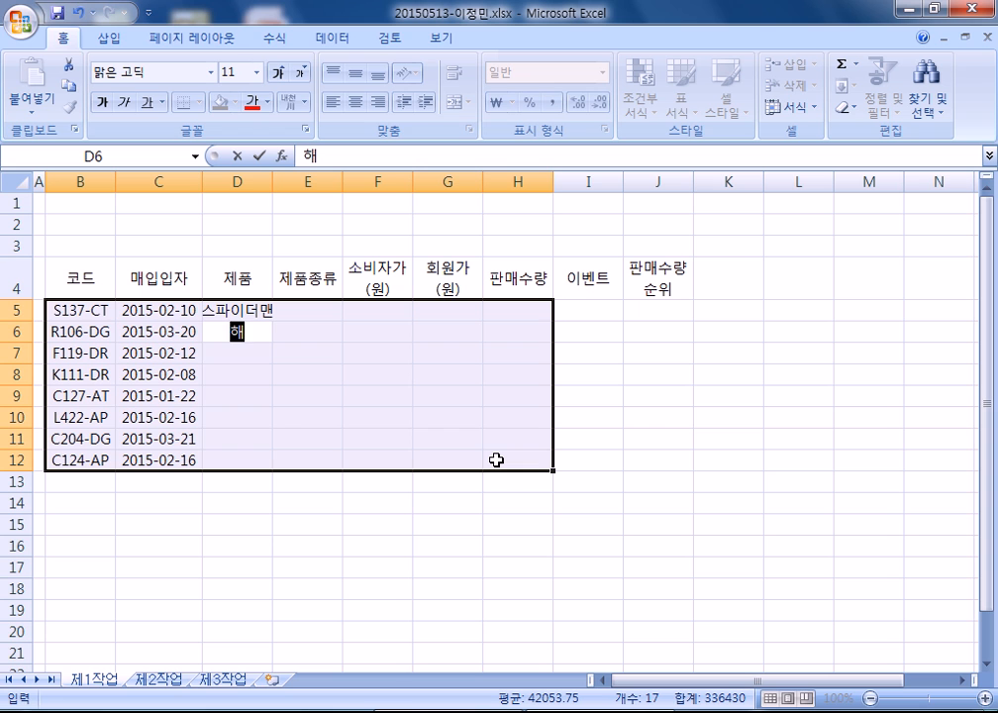
type("피슈가")
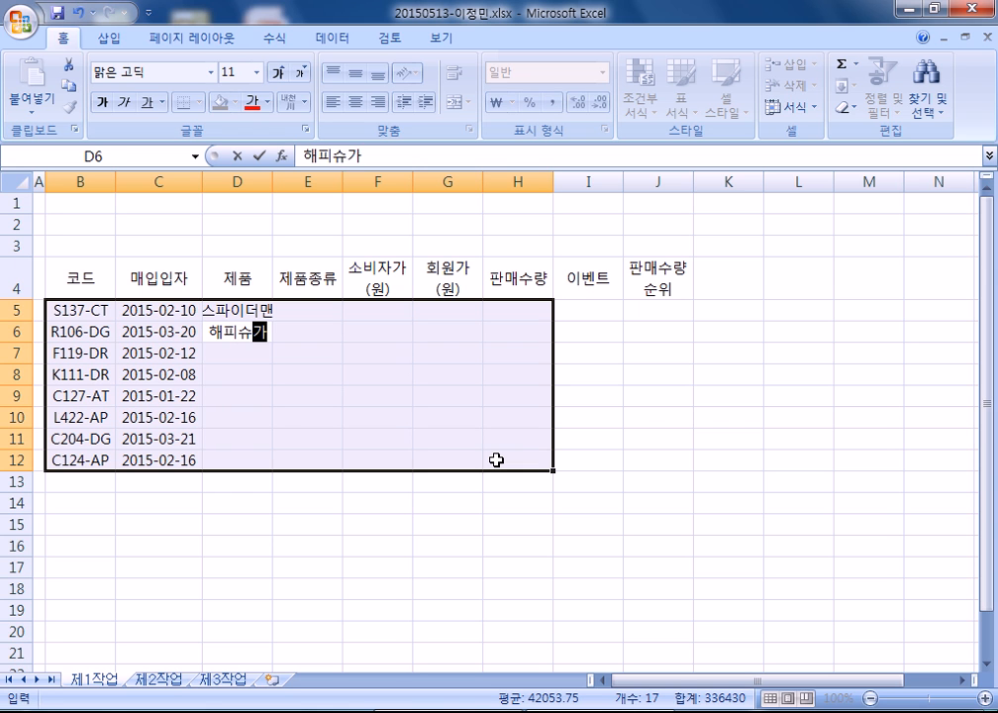
key("Return")
type("카2")
key("Return")
type("ㅔ")
key("BackSpace")
type("헬로킬")
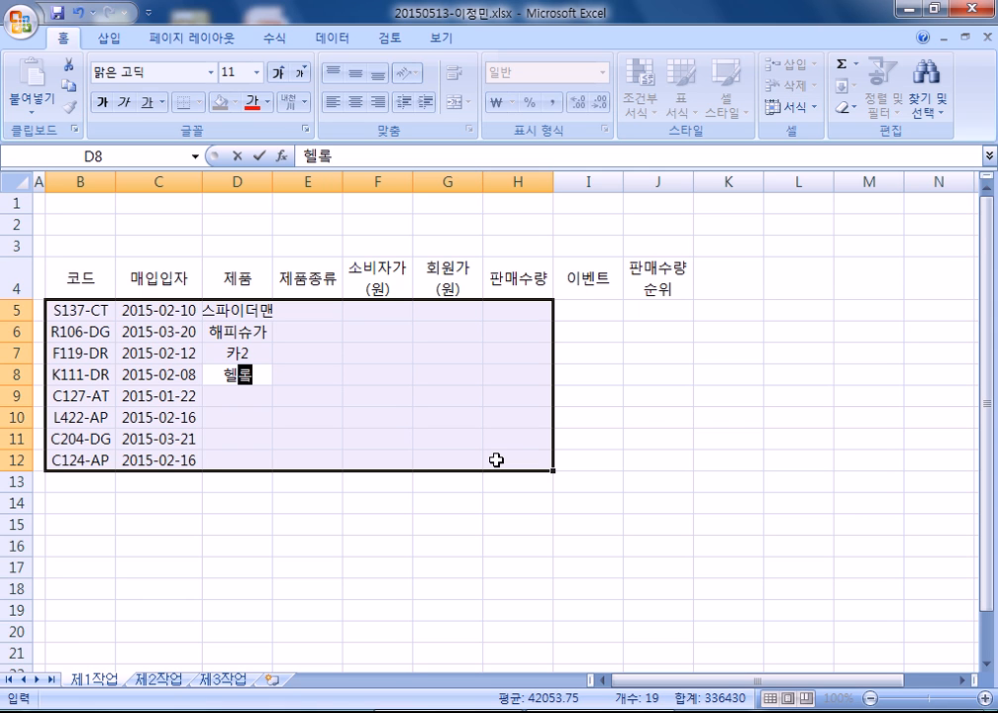
type("티")
key("Return")
- Enter product names 겨울왕국, 폴리세트 and 또봇 below them
type("겨우ㅠㅠ")
key("BackSpace")
key("BackSpace")
key("BackSpace")
type("울왕국")
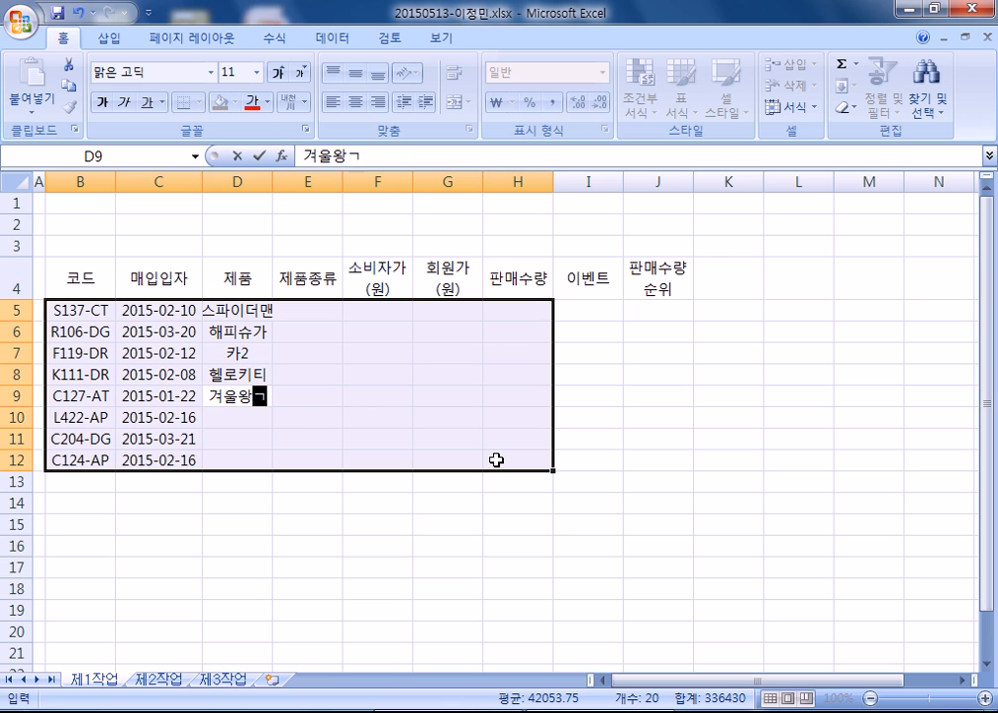
key("Return")
type("ㄹ")
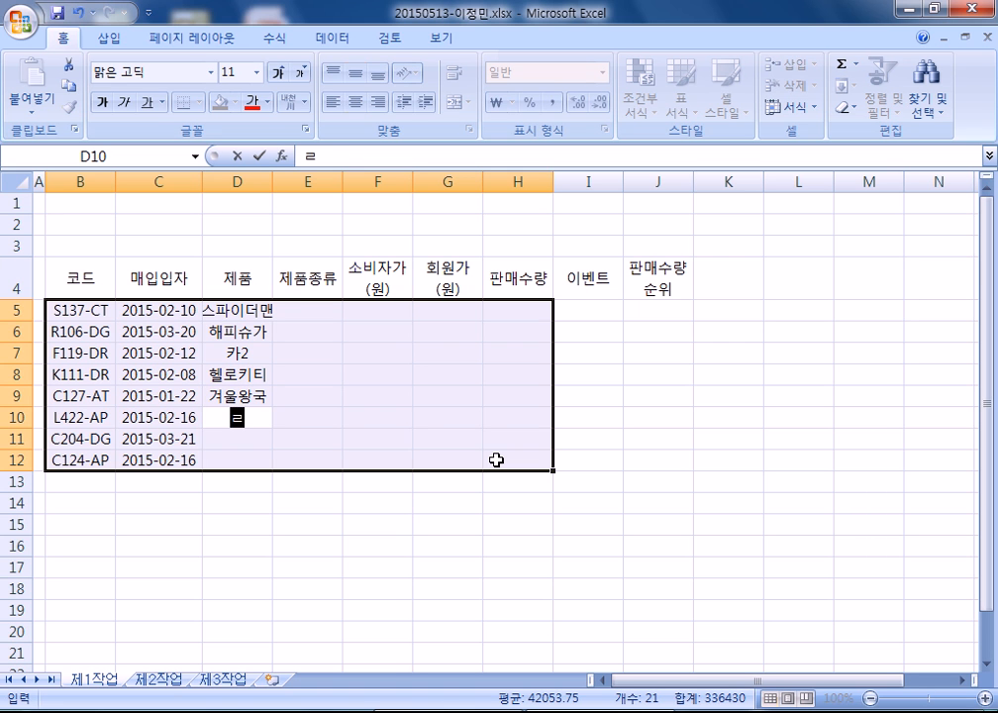
type("폴리세트")
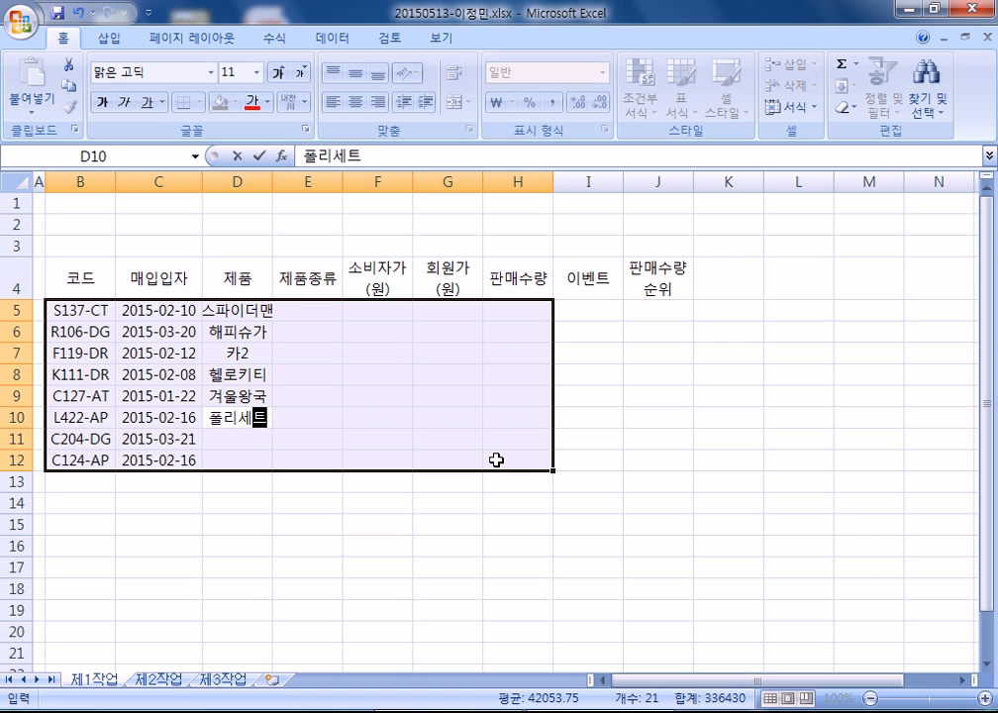
key("Return")
type("ㅊ")
type("봇")
key("Return")
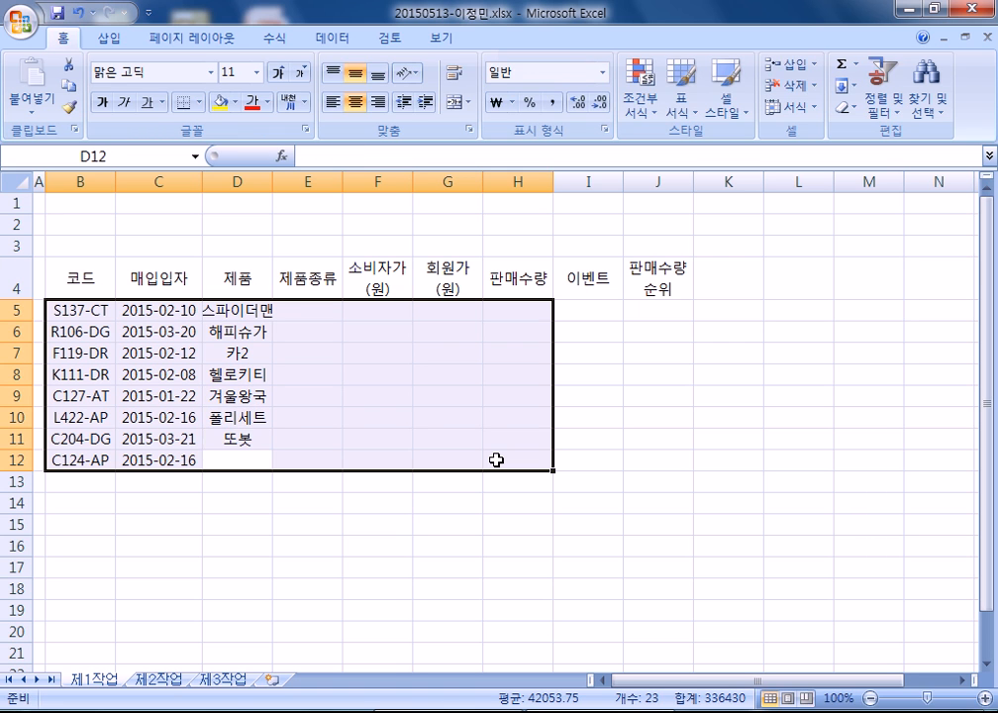
- Enter the product types in column E: 뽀로로, 장화, 우비, 우비세트, 우산 and 우비
type("뽀로로")
key("Return")
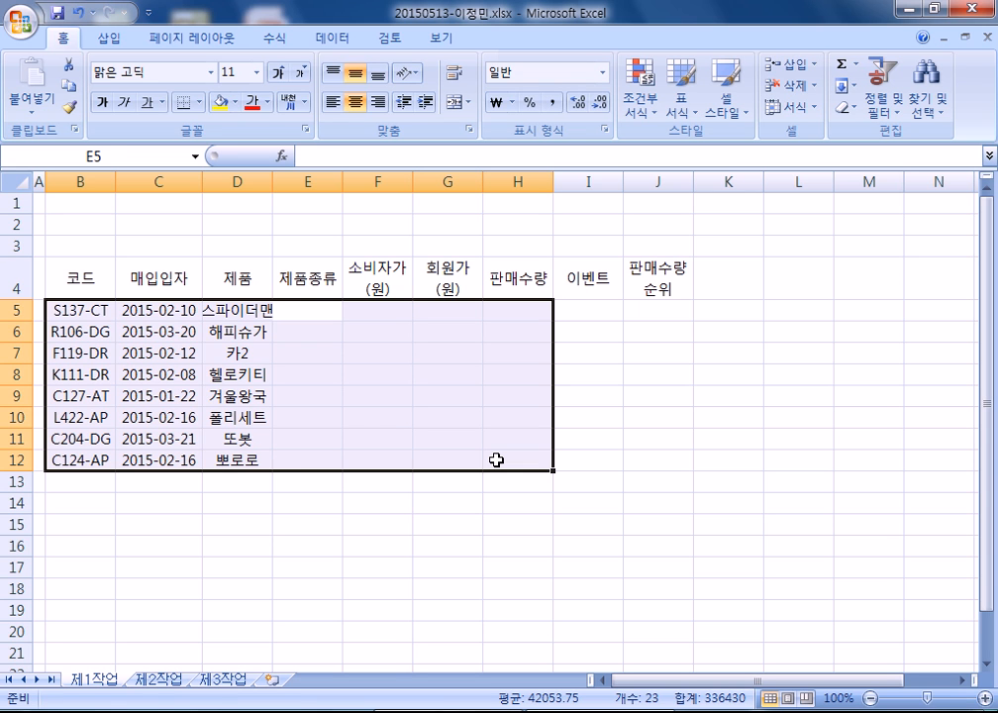
type("ㅈ장화")
key("Return")
type("우비세트")
key("Return")
type("우산")
key("Return")
type("장화")
key("Return")
type("우")
key("Return")
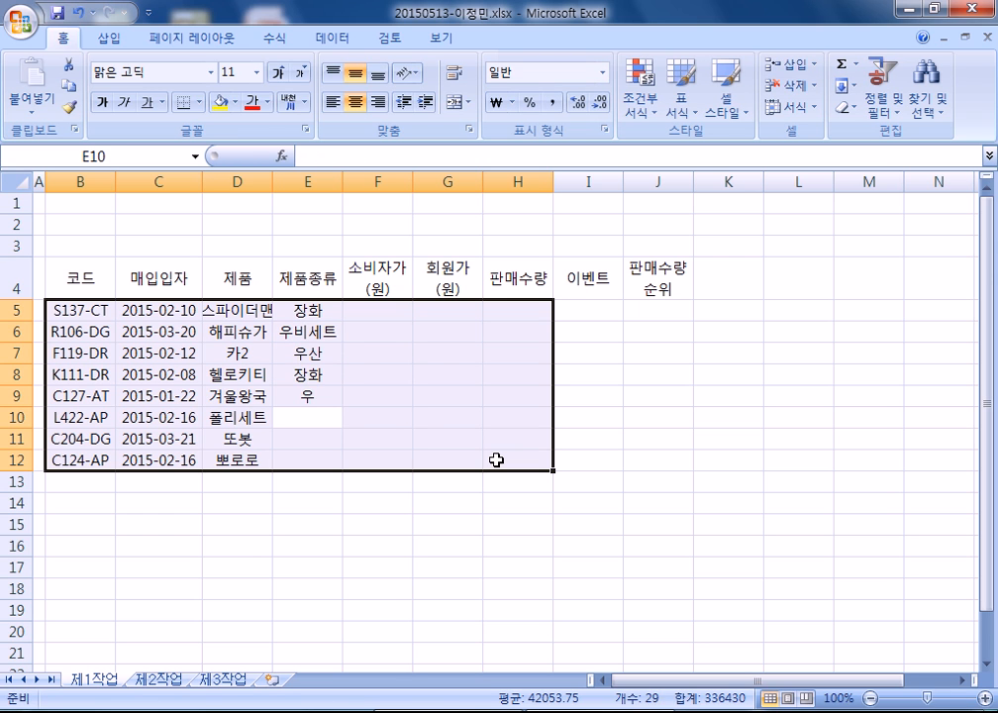
key("Up")
type("우비")
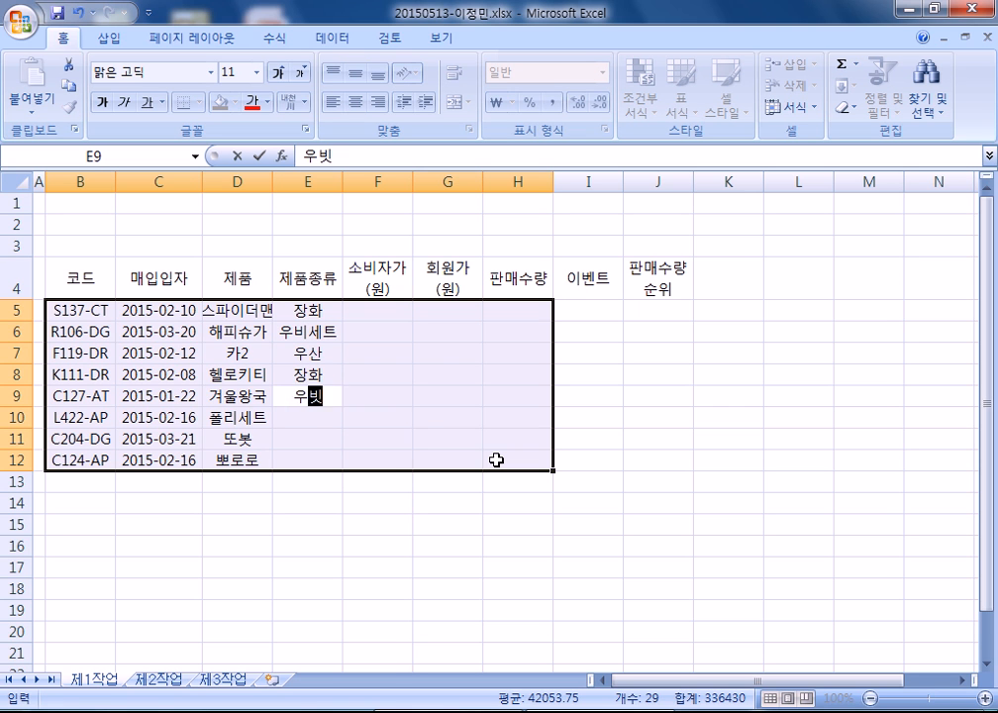
key("Delete")
key("Return")
type("우비세트")
key("Return")
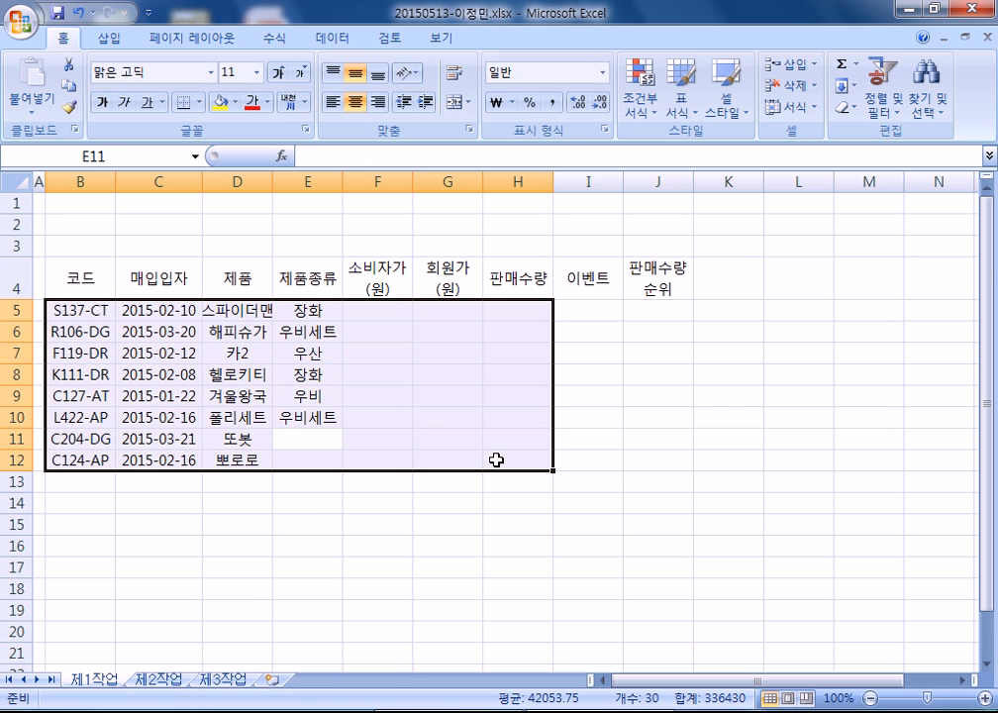
type("우산")
key("Return")
type("우비")
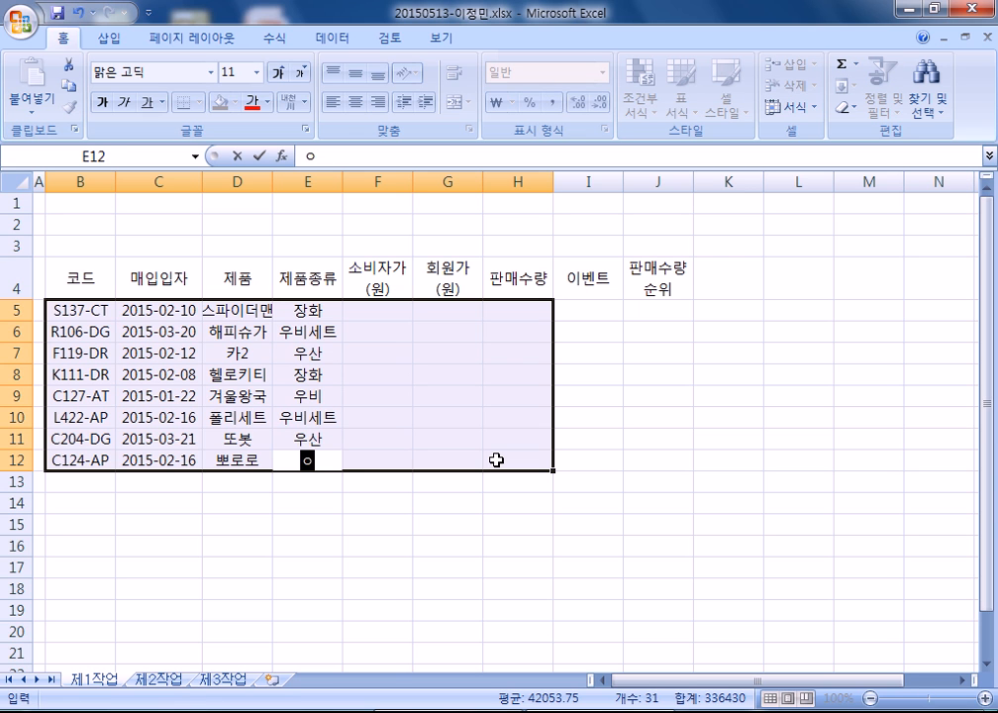
key("Return")
- Enter consumer prices 39000, 59000, 18000, 24000, 24500, 21700, 13000 and 28700 in column F
type("39000")
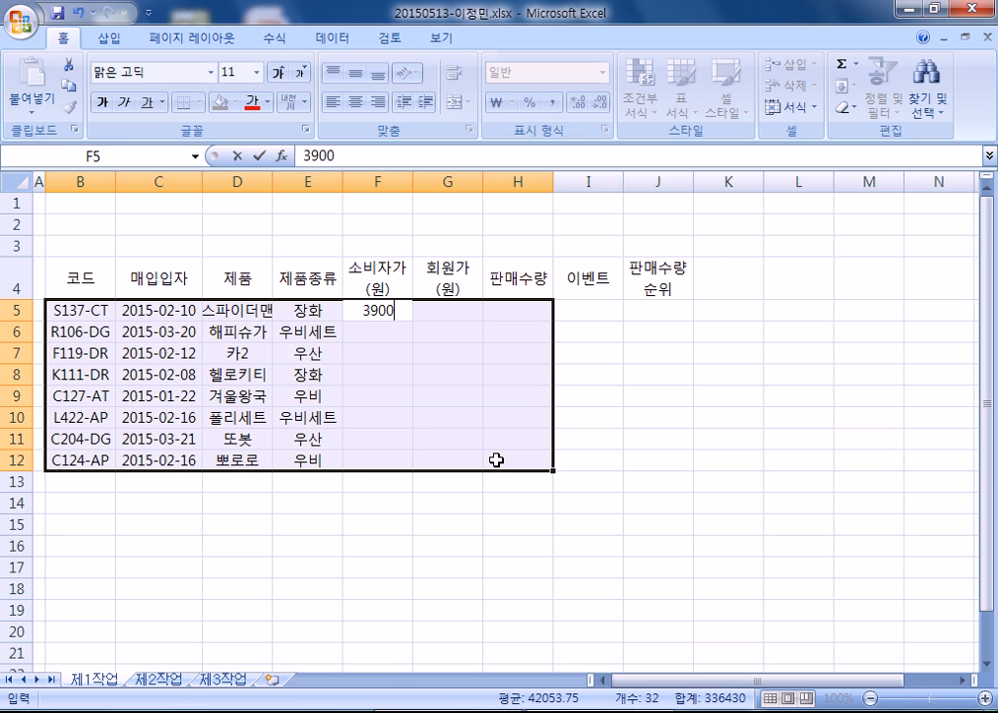
key("Return")
type("59000")
key("Return")
type("18000")
key("Return")
type("24000")
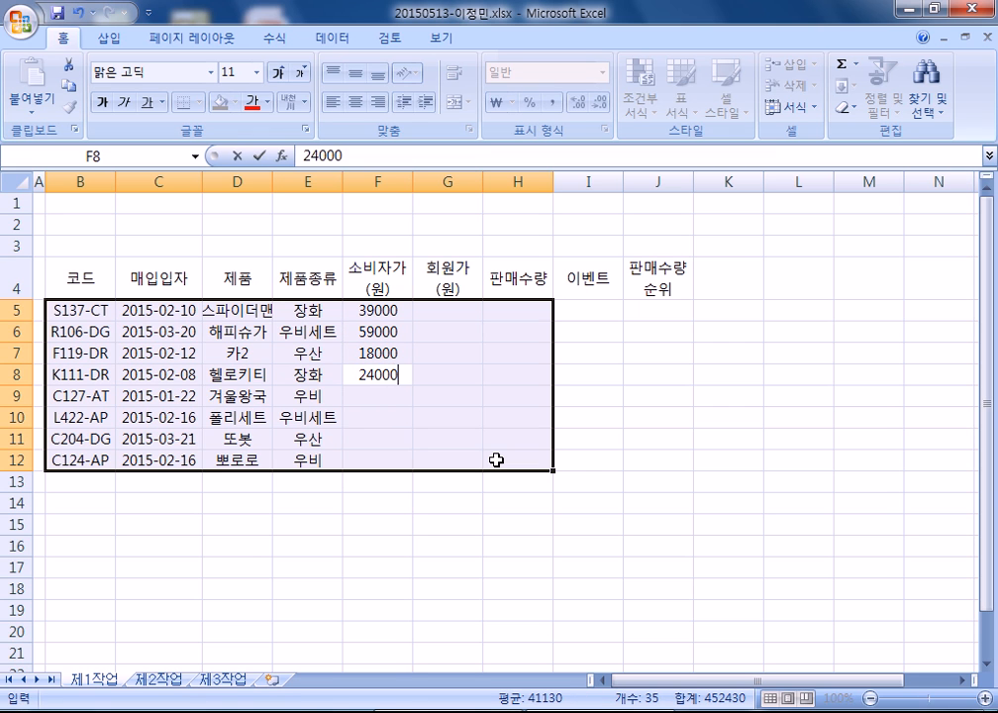
key("Return")
type("24500")
key("Return")
type("21")
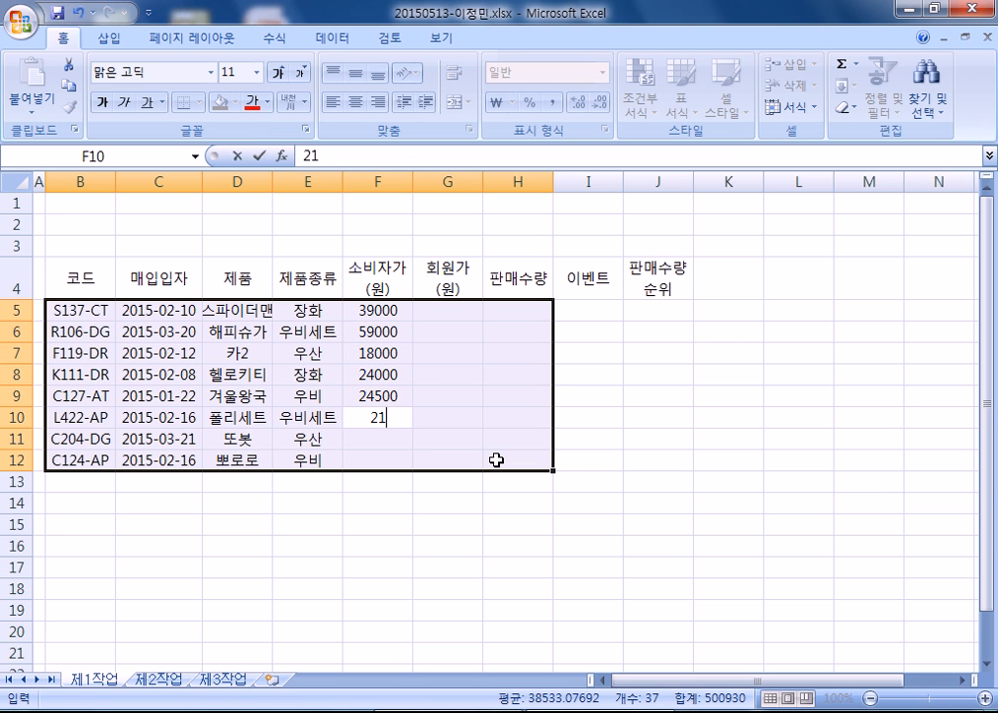
type("700")
key("Return")
type("13000")
key("Return")
type("28700")
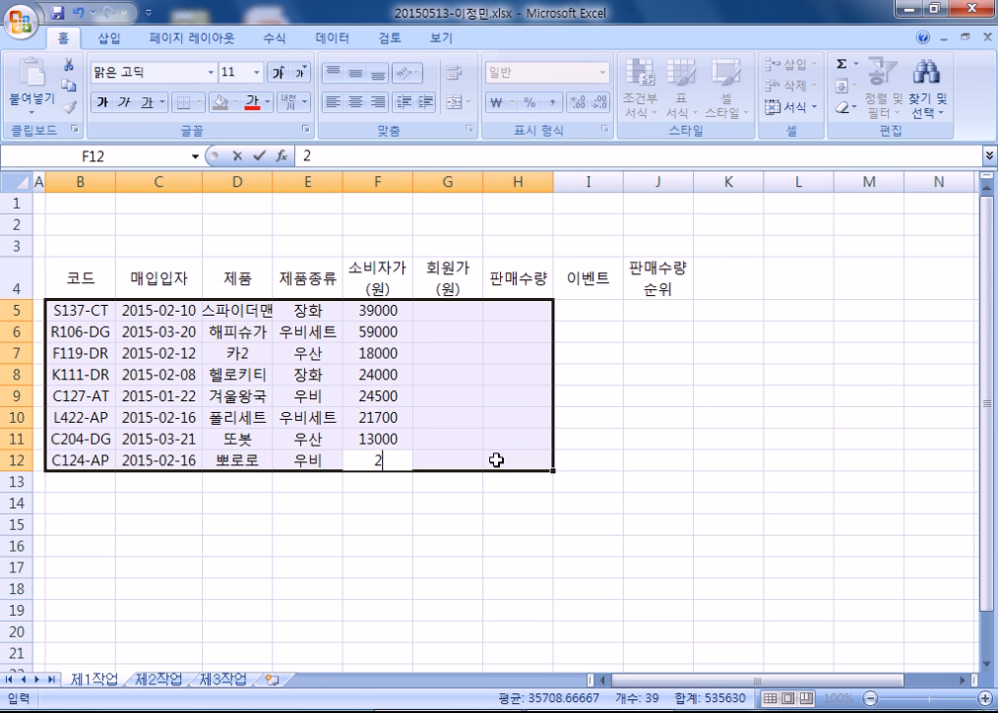
key("Return")
- Enter member prices 34500, 52000, 13500, 20000, 20000, 18600, 11000 and 26500 in column G
type("34500")
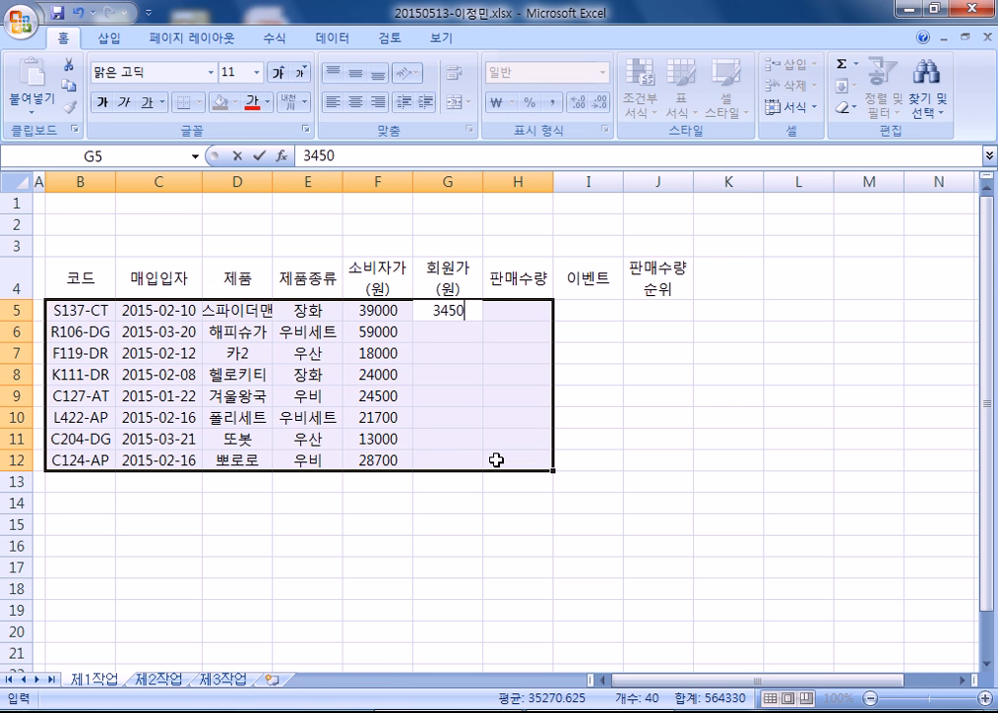
key("Return")
type("52000")
key("Return")
type("13500")
key("Return")
type("20000")
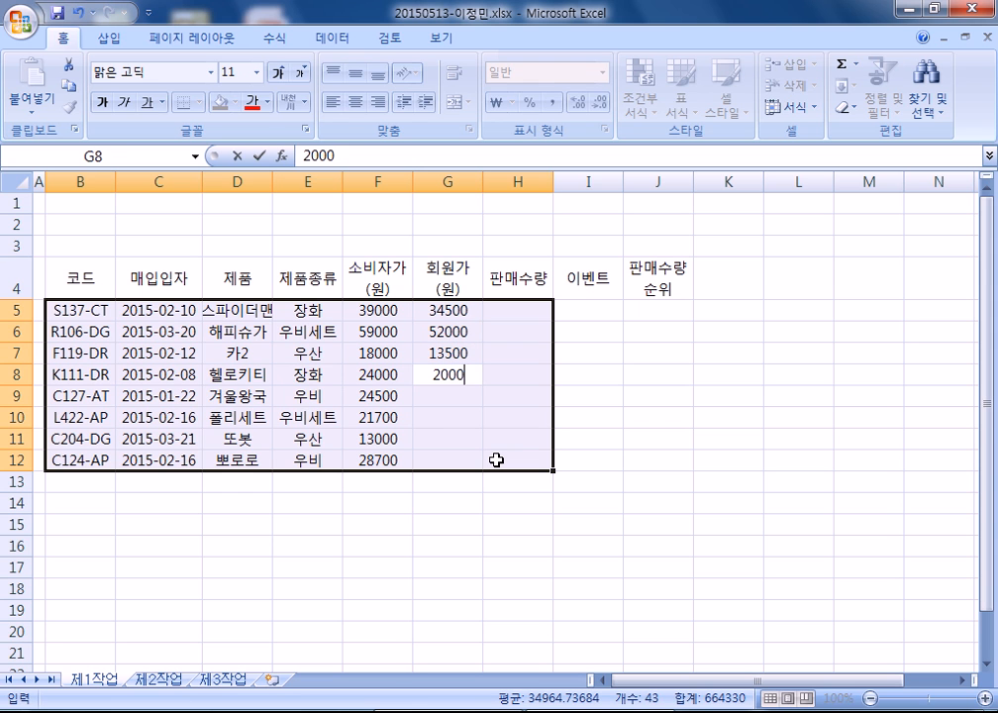
key("Return")
type("20000")
key("Return")
type("18600")
key("Return")
type("110000")
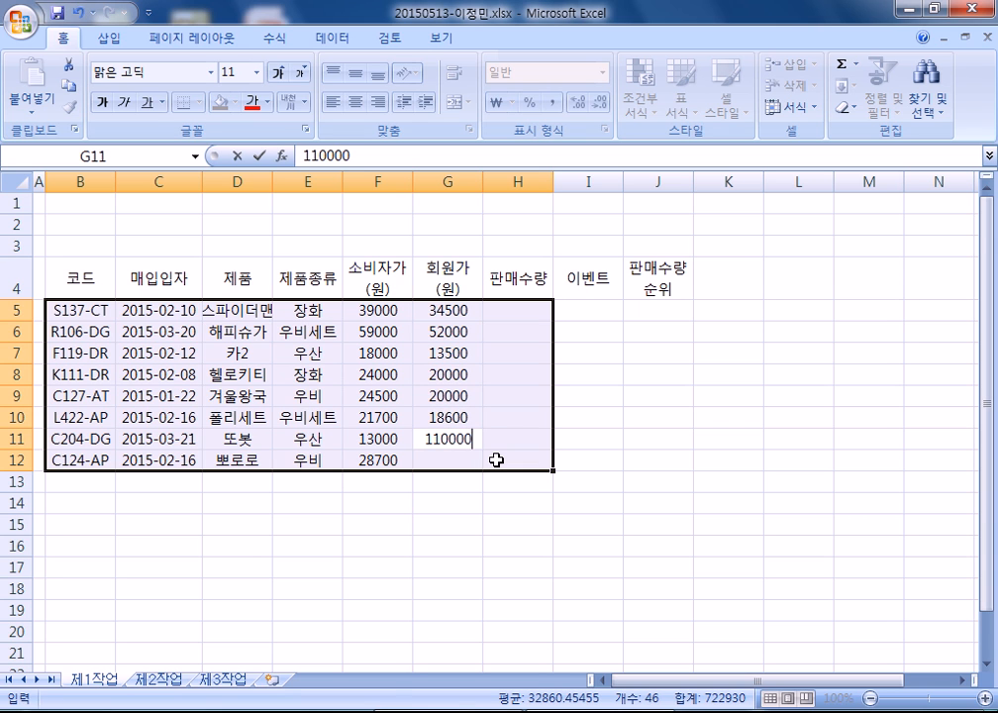
key("BackSpace")
key("Return")
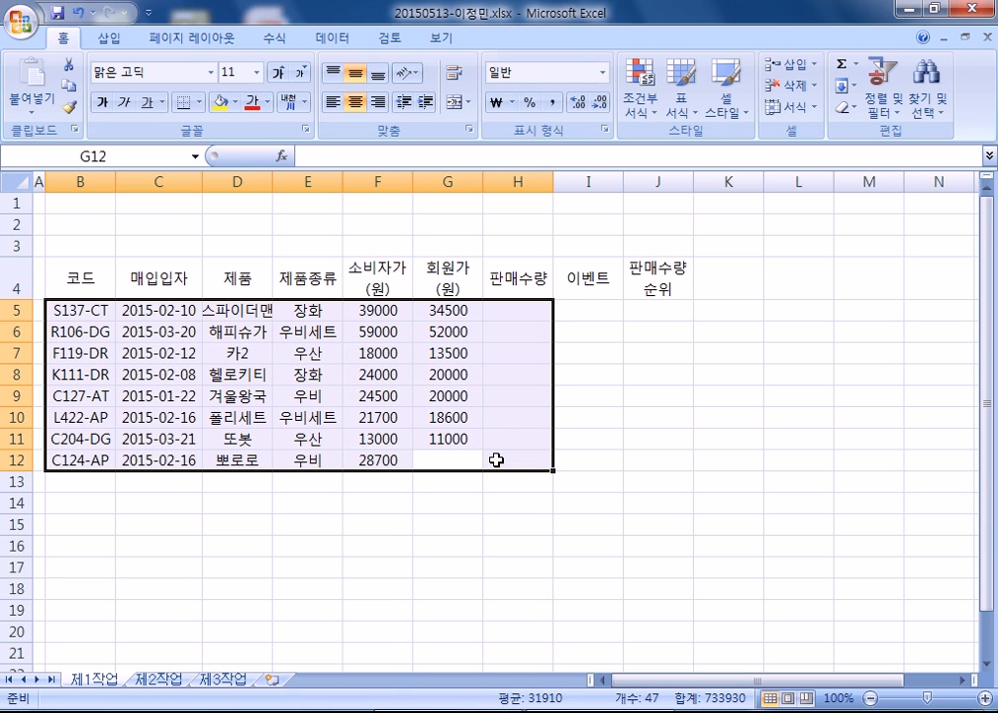
type("28")
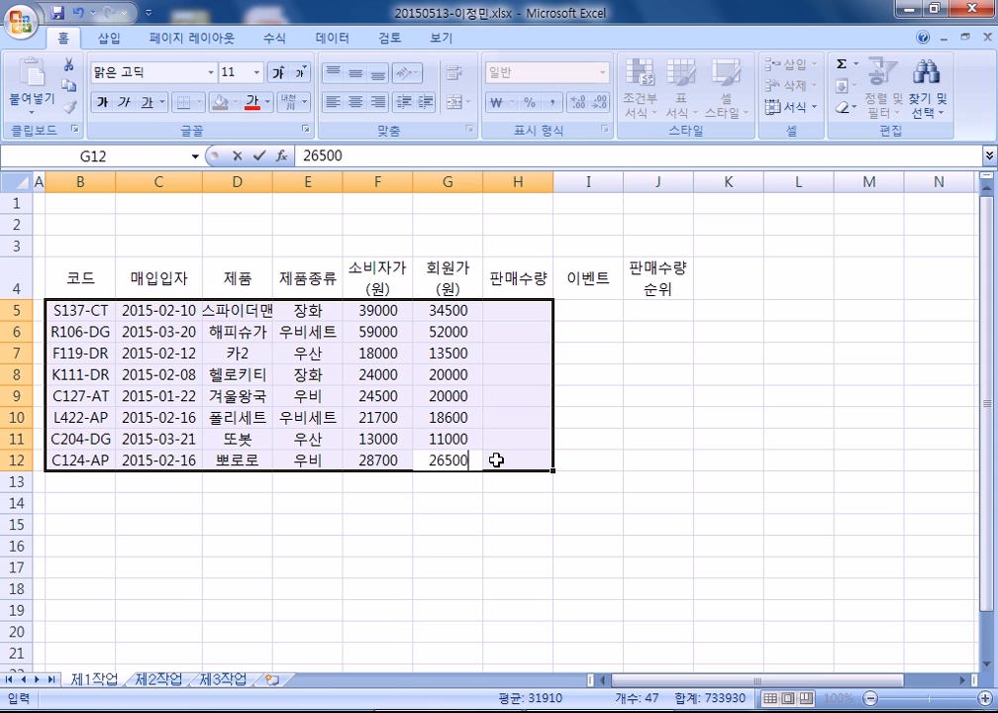
key("Return")
- Enter sales quantities 354, 84, 305, 215, 415, 201, 97 and 45 in column H
type("354")
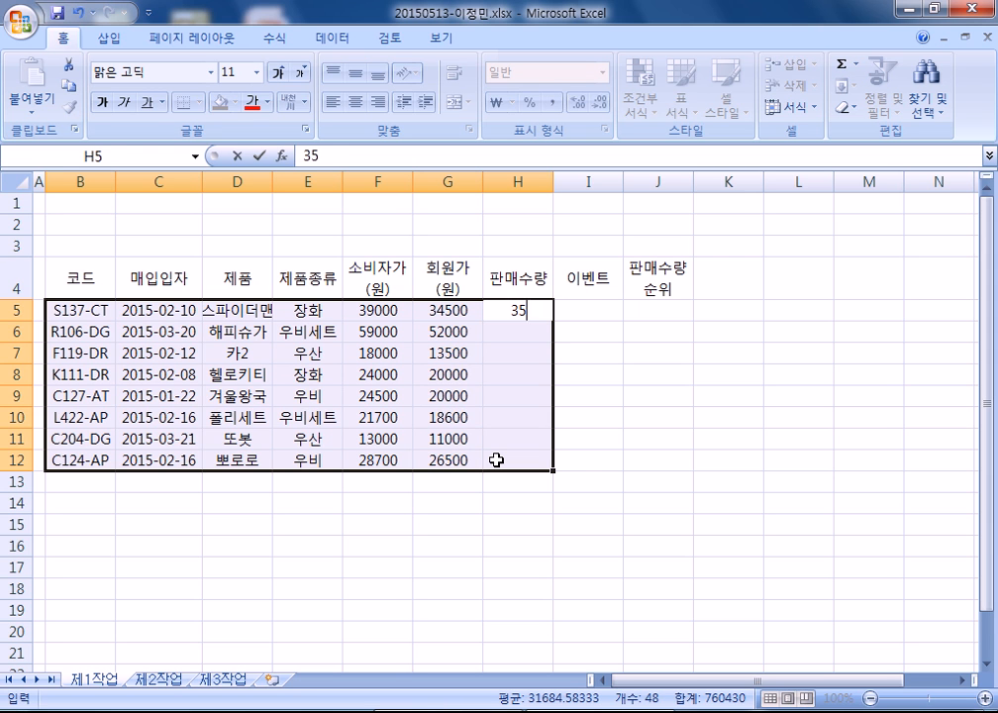
key("Return")
type("84")
key("Return")
type("305")
key("Return")
type("215")
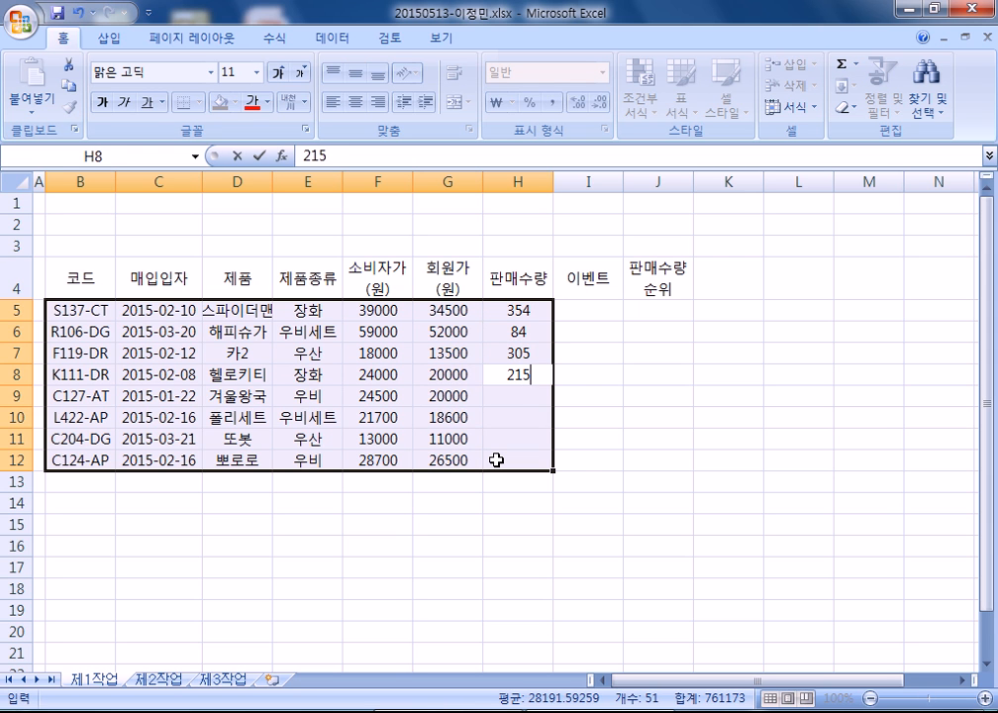
key("Return")
type("415")
key("Return")
type("201")
key("Return")
type("97")
key("Return")
type("45")
key("Return")
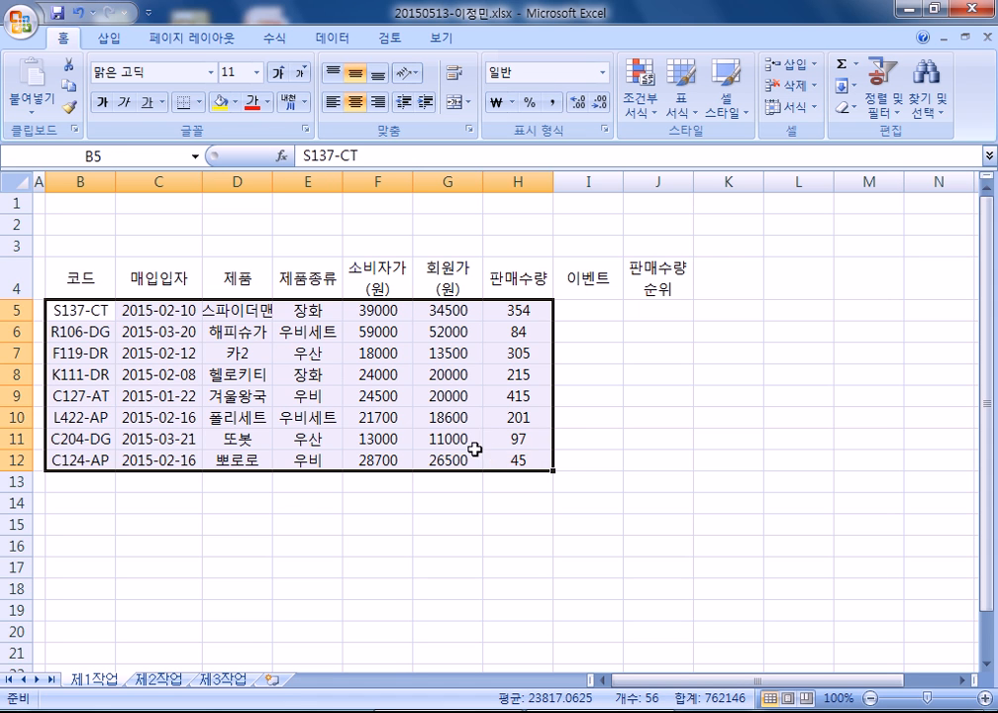
- Apply All Borders to the table range B4:J14
left_click_drag(96, 295, 637, 499)
left_click(199, 102)
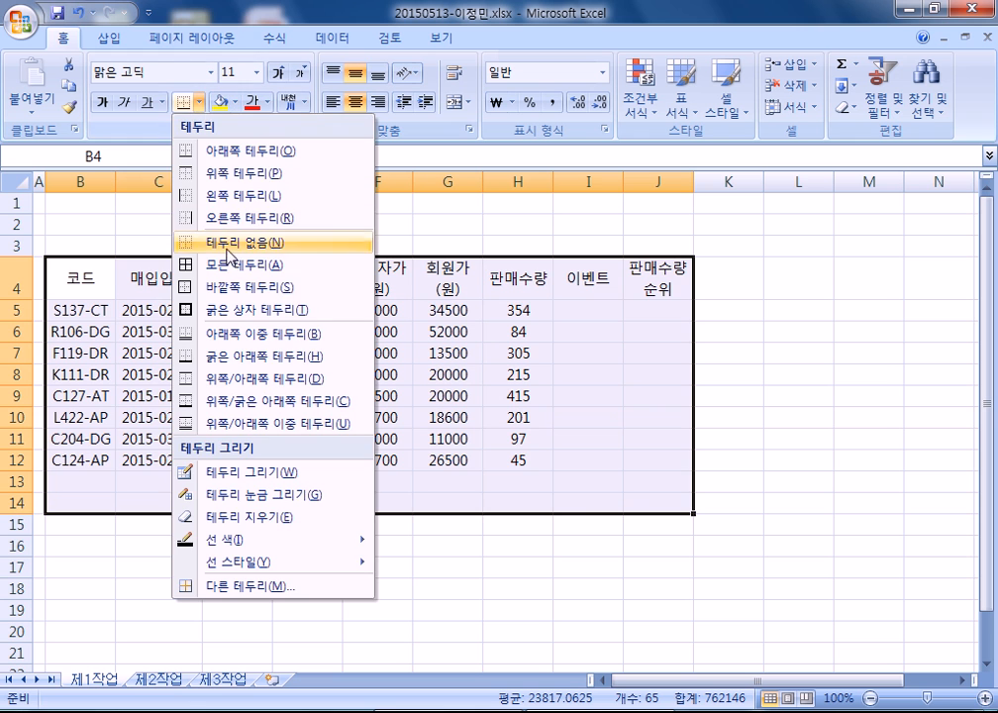
left_click(243, 264)
- Select B13:D13, B14:D14, F13:F14 and G13:I13 together for merging
left_click_drag(93, 476, 219, 477)
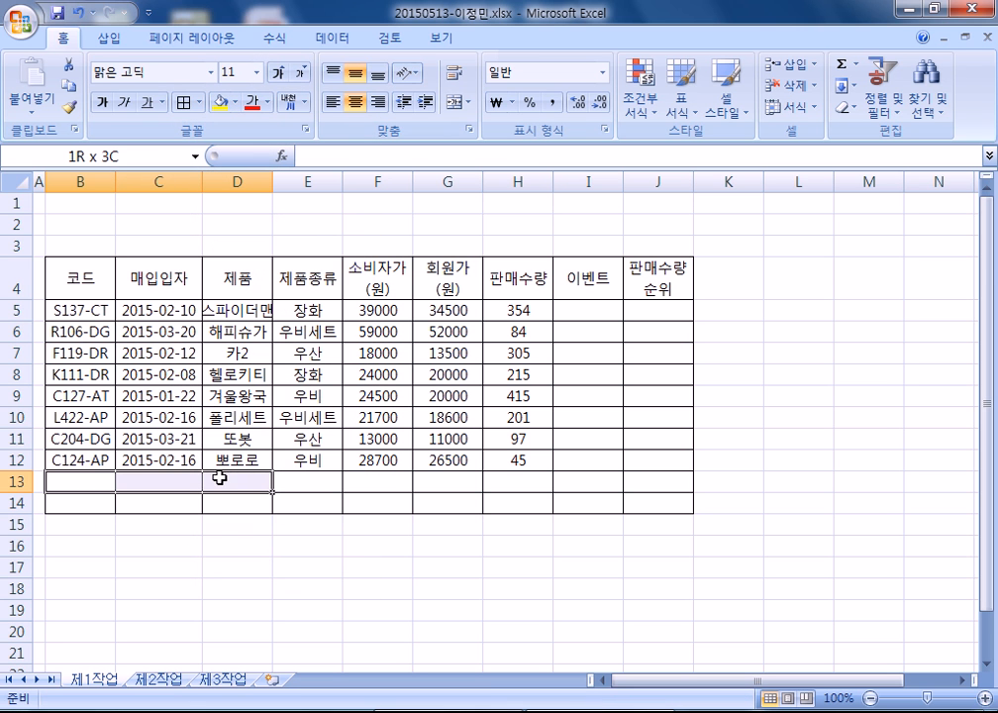
left_click_drag(94, 502, 233, 502)
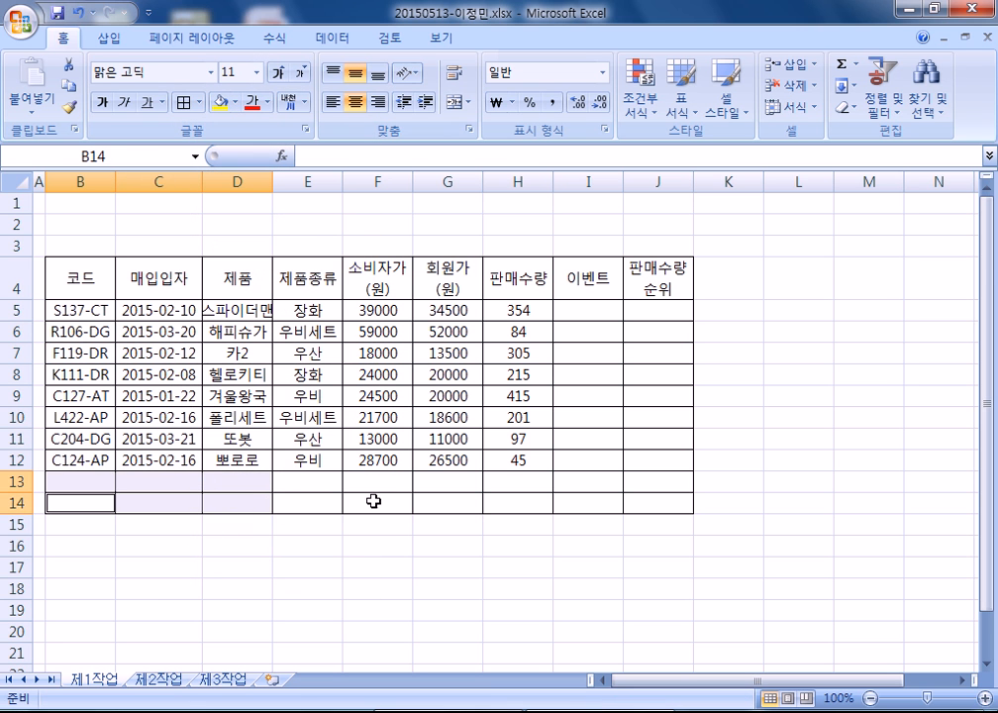
left_click_drag(396, 488, 394, 508)
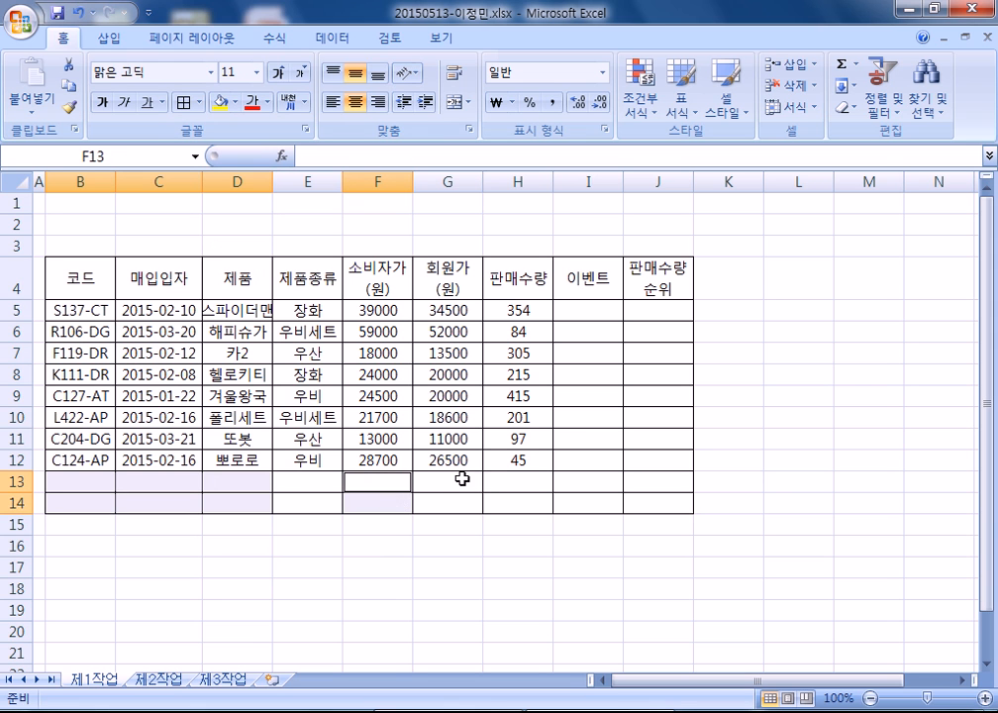
left_click_drag(462, 478, 575, 479)
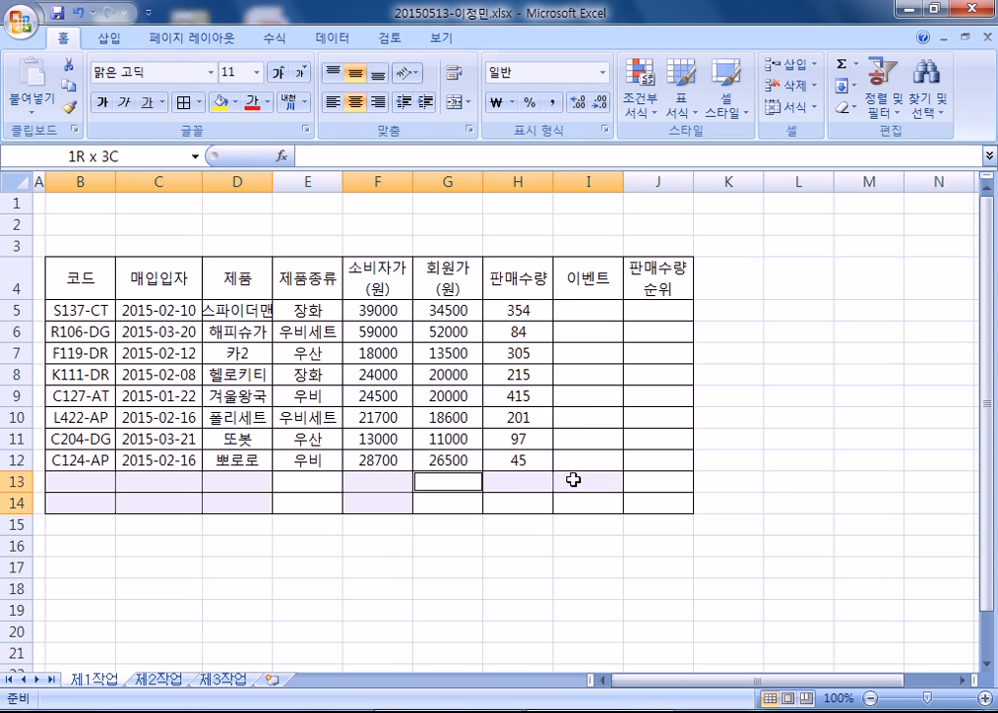
- Merge the selected ranges and label B13 '회원가(원)의 최소값' and B14 '장화의 판매수량 평균'
left_click(458, 106)
left_click(123, 483)
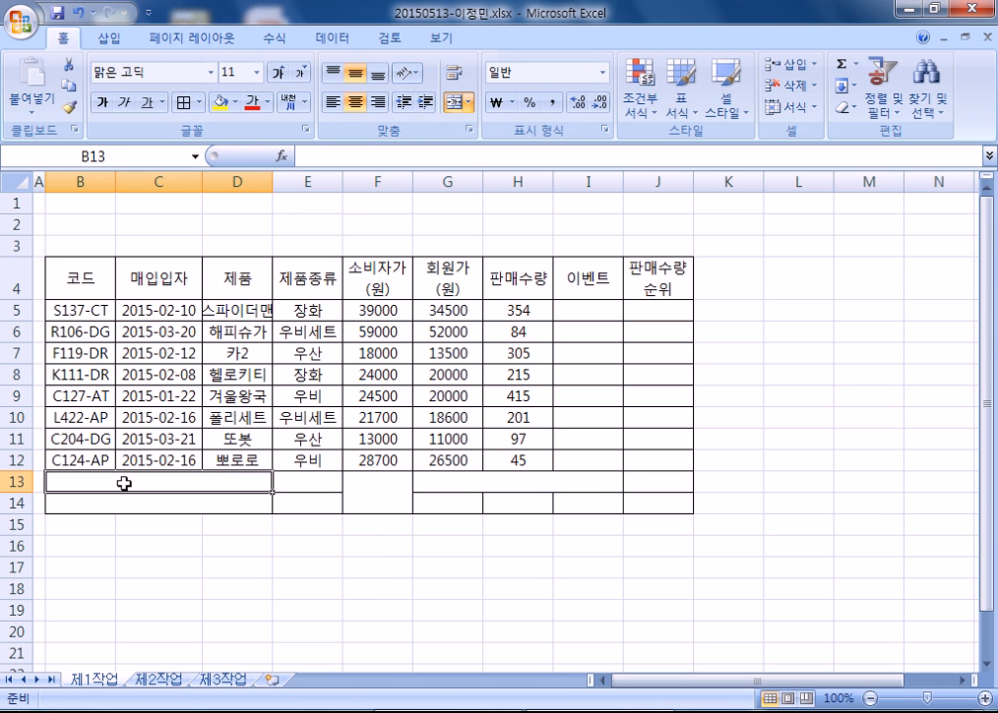
type("회원가")
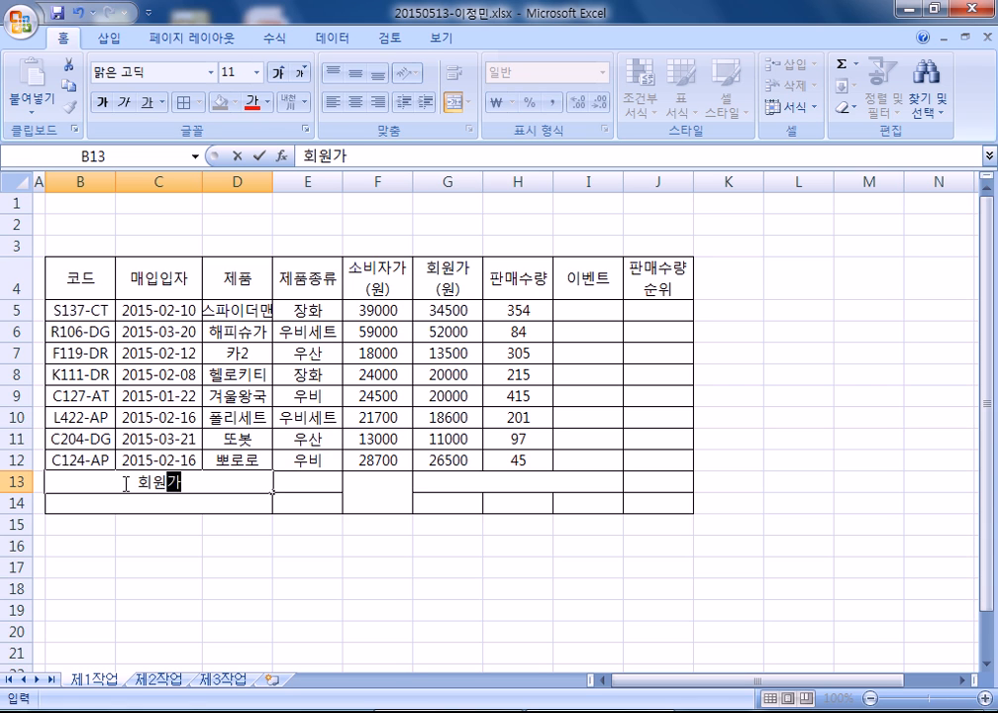
type("(원)의 최소값")
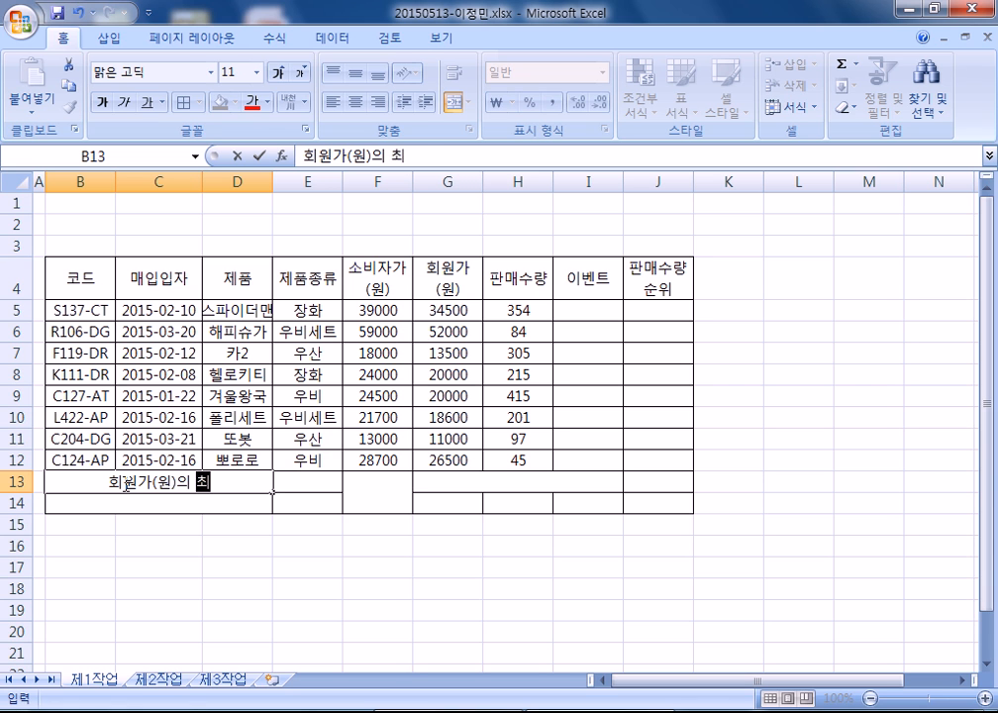
key("Return")
type("장화의")
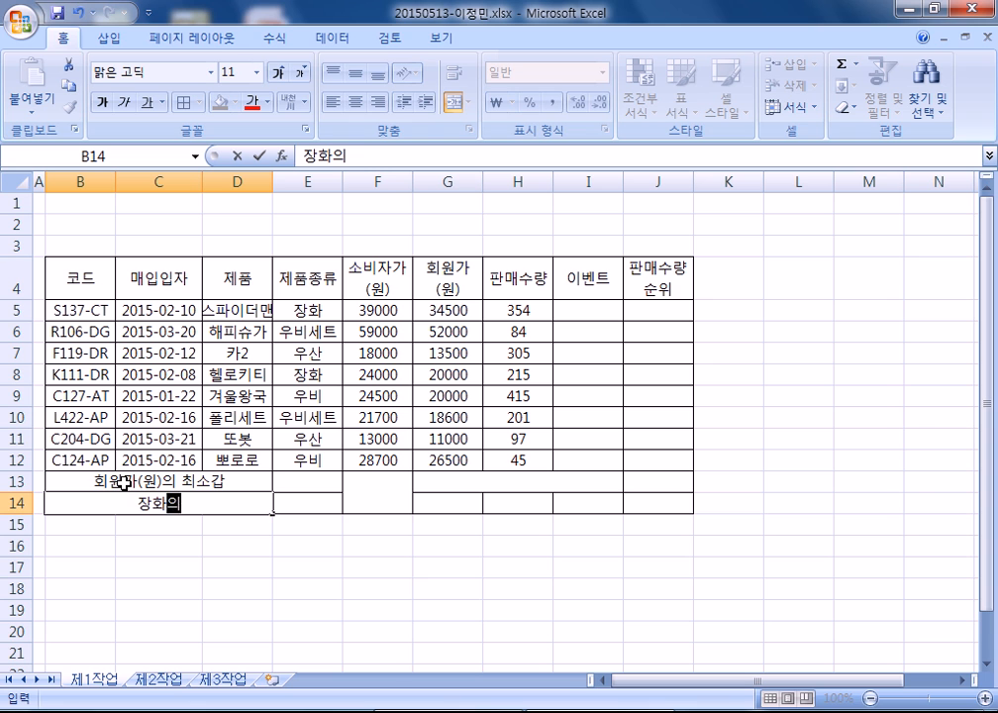
type(" 판매수량 평ㄱ")
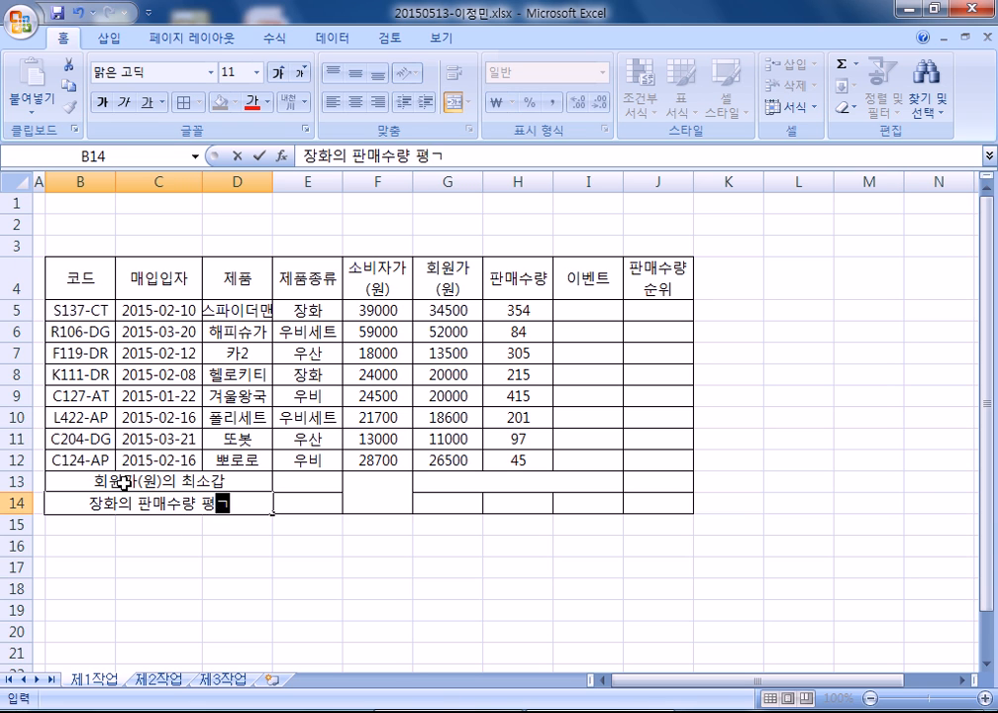
key("Tab")
key("Tab")
key("Tab")
- Label G13 '판매수량이 100개 이하인 제품수', G14 '제품' and H14 '스파이더맨'
key("Up")
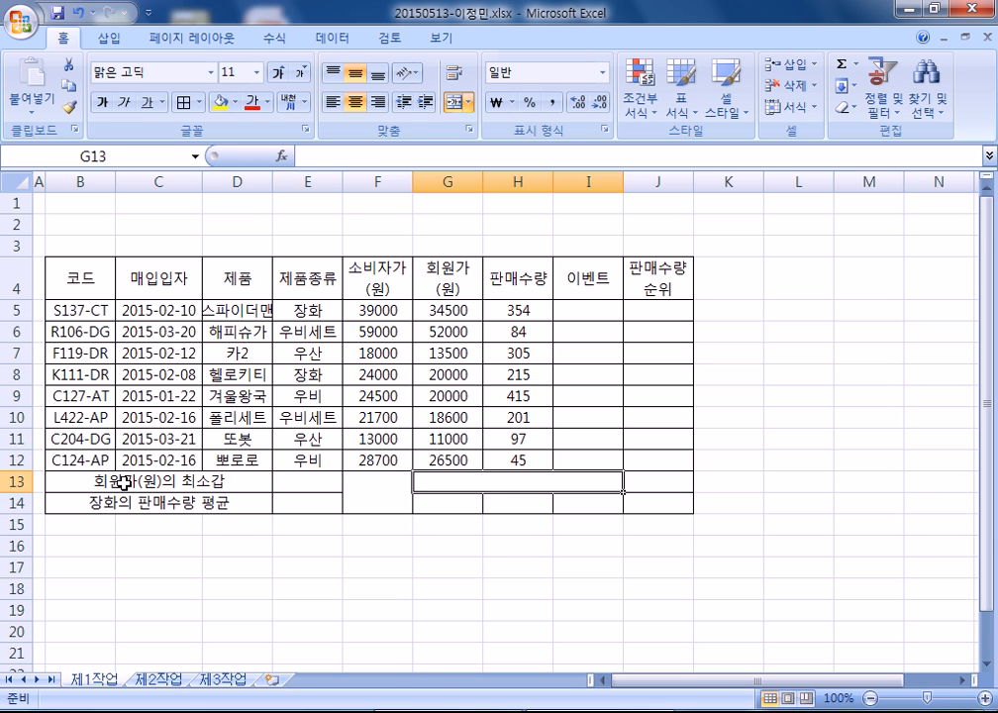
type("판매수ㅠ량")
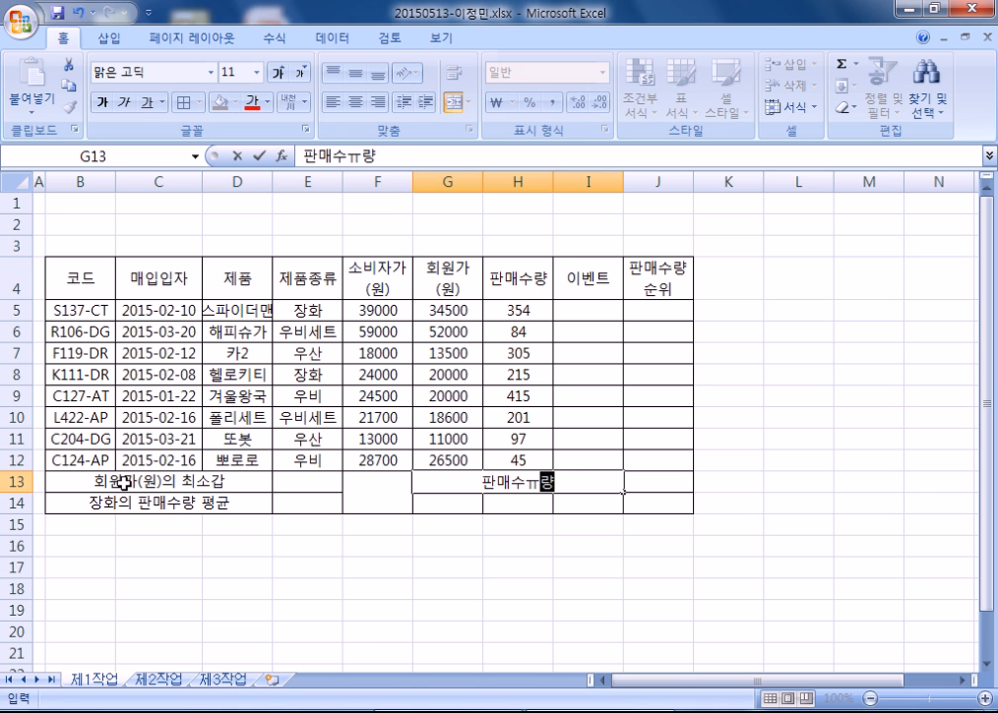
key("BackSpace")
key("BackSpace")
key("BackSpace")
type("량이 100개 이하인 제품수")
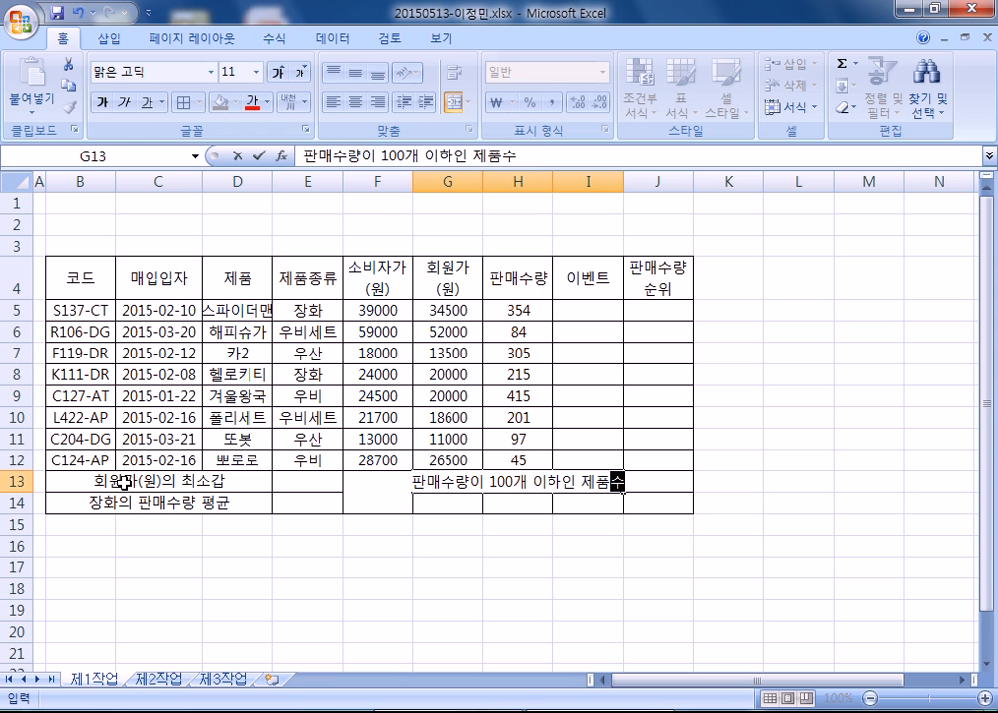
key("Return")
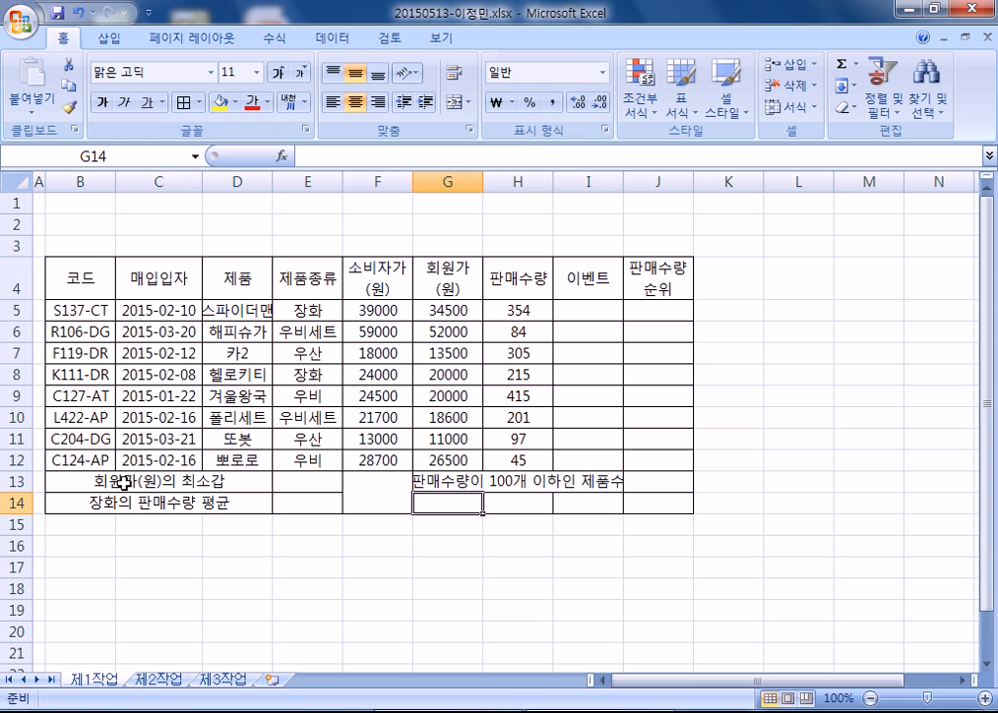
type("제품")
key("Tab")
type("스파이더")
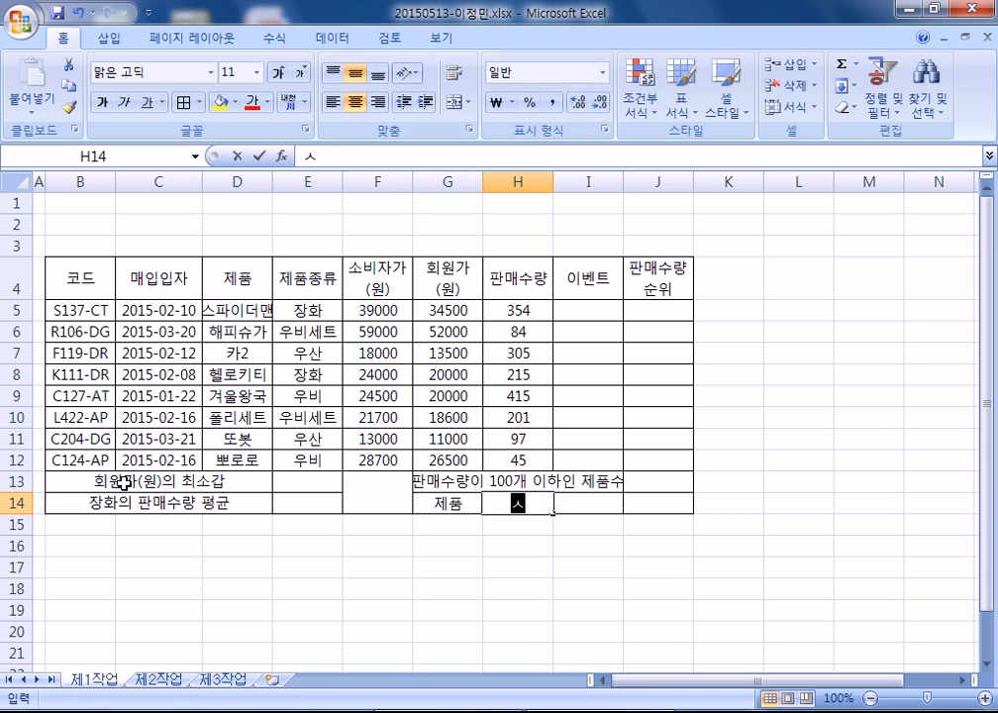
type("맨")
key("Return")
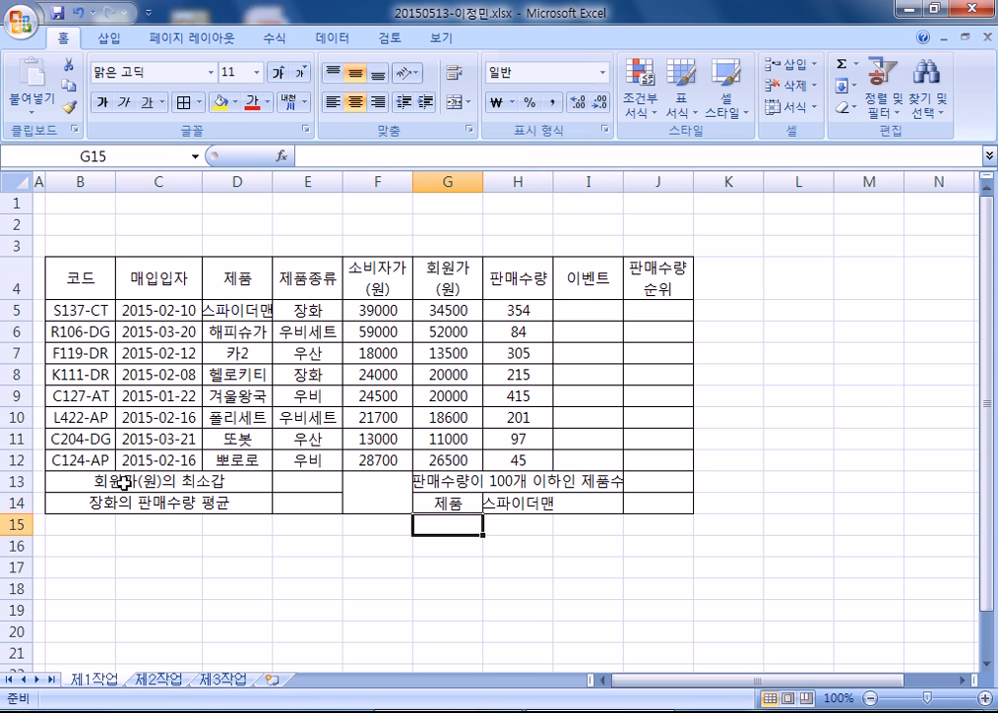
- Autofit columns H and D, correct the B13 label, then format the merged F13:F14 cell
double_click(553, 182)
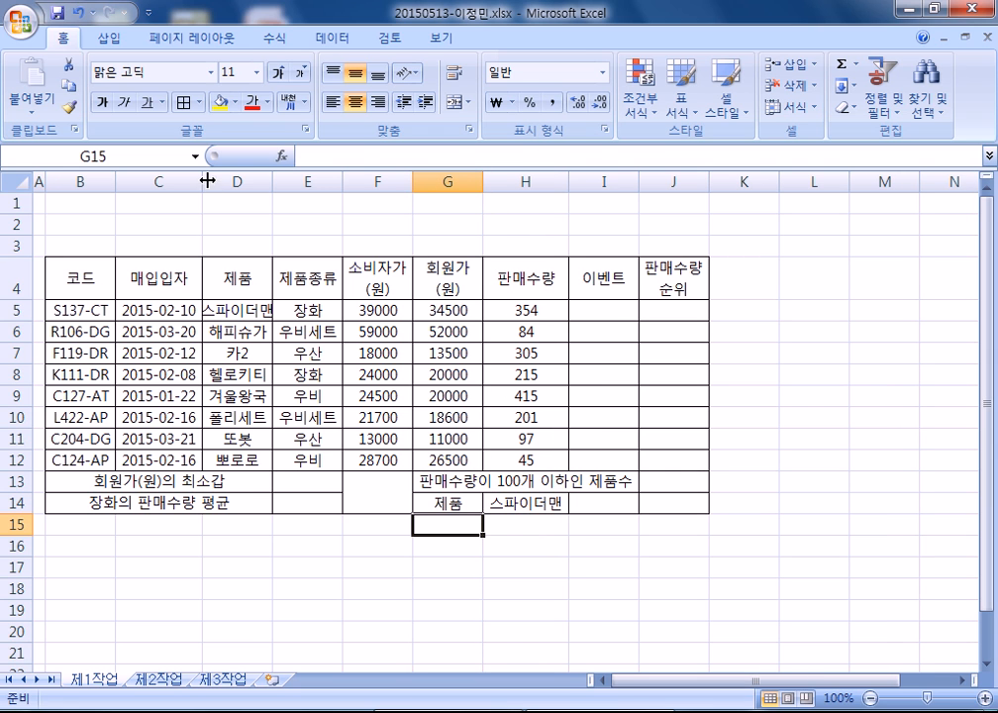
double_click(272, 182)
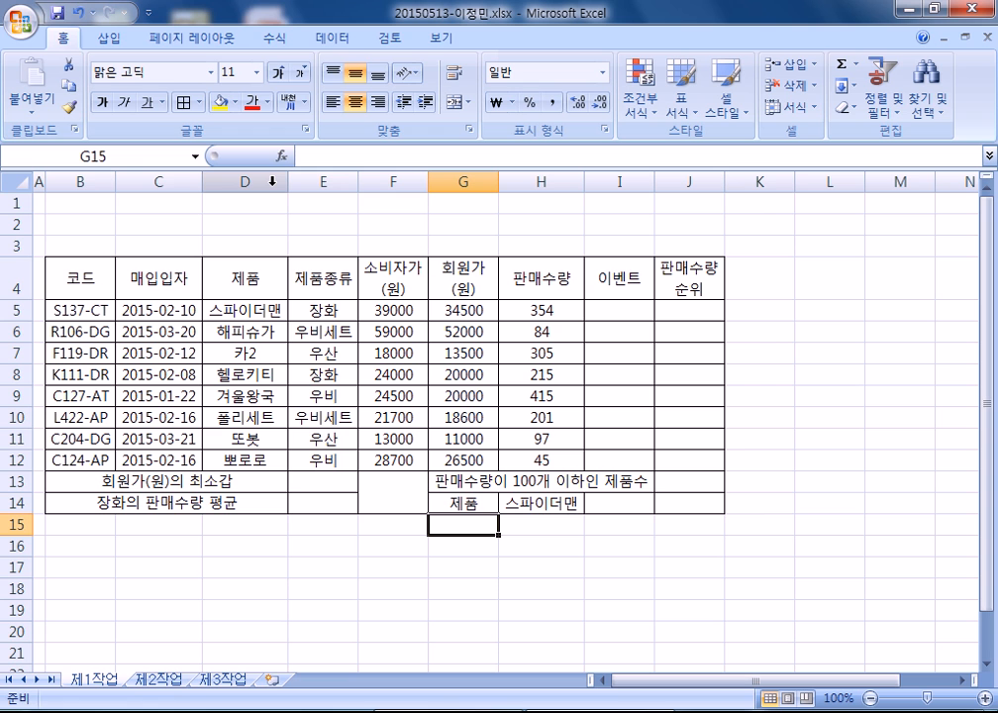
left_click(175, 479)
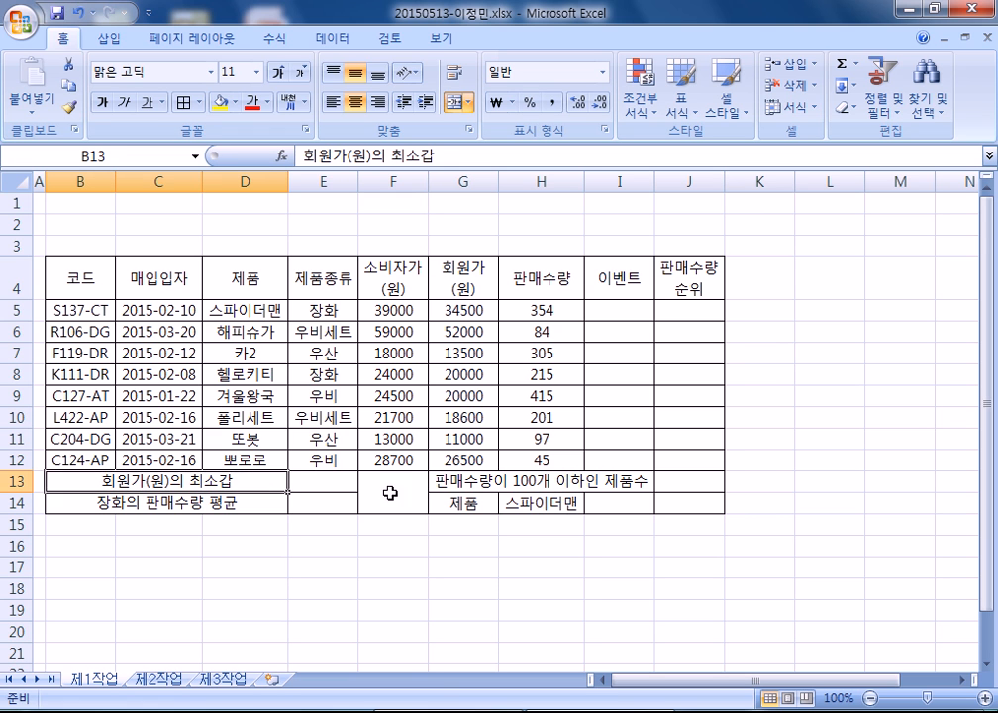
key("F2")
key("Return")
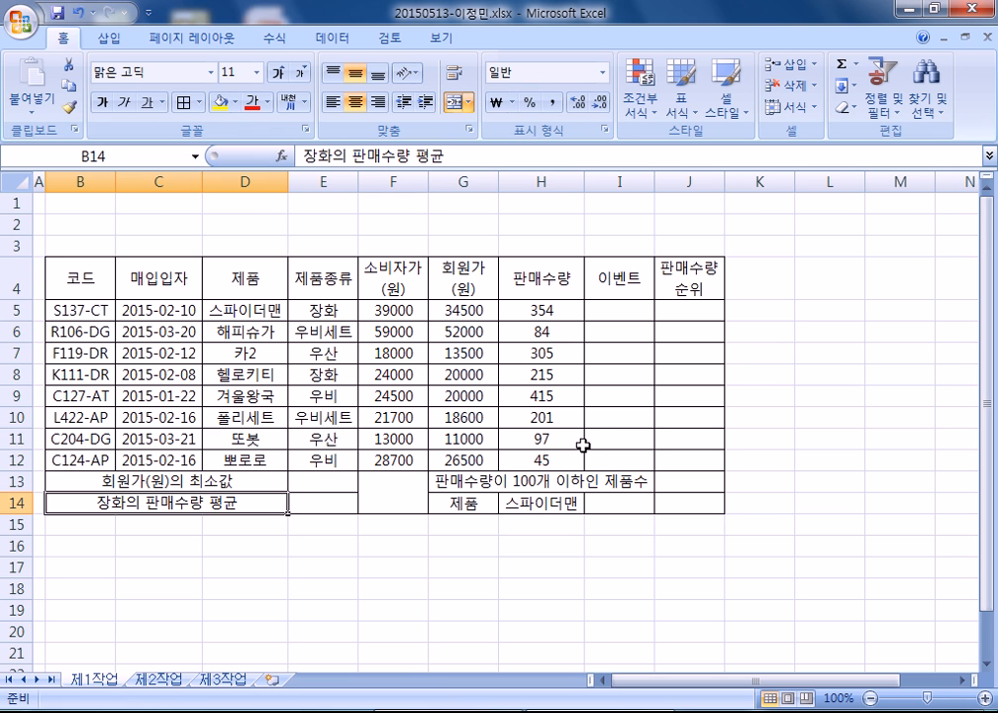
left_click(397, 495)
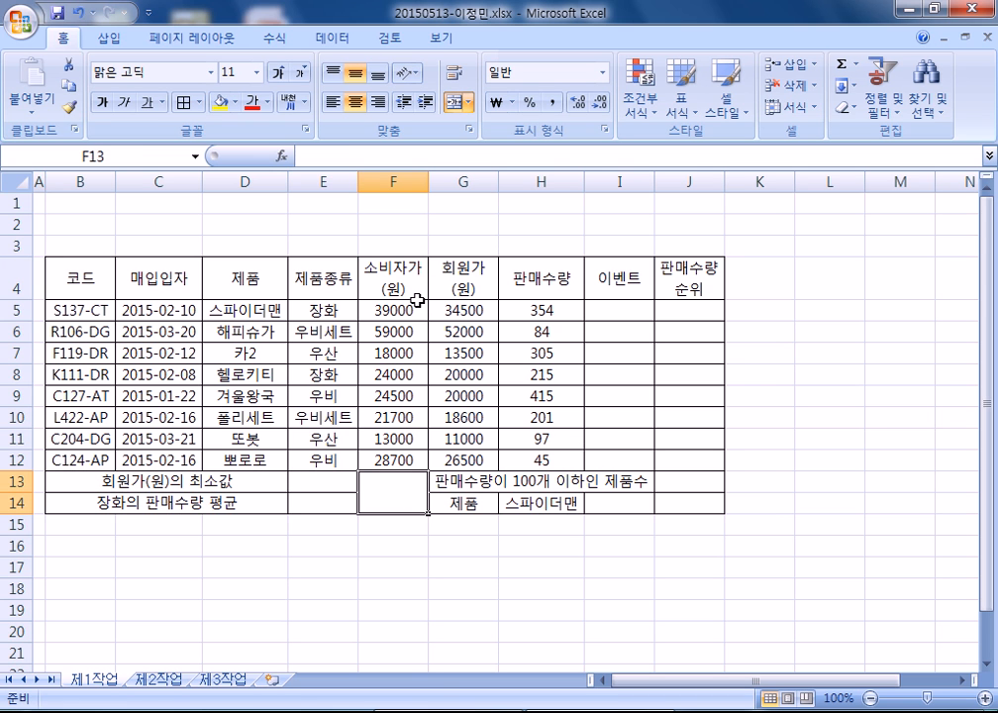
key("ctrl+1")
- Give F13:F14 both diagonal borders forming an X, then select header cells B4:J4
left_click(535, 162)
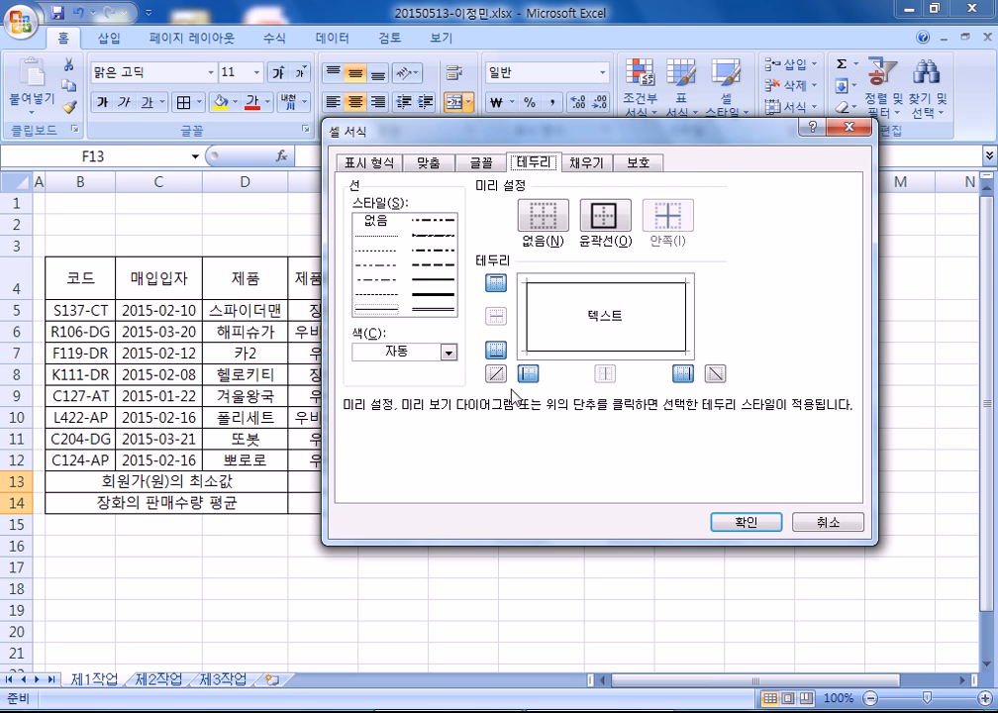
left_click(716, 373)
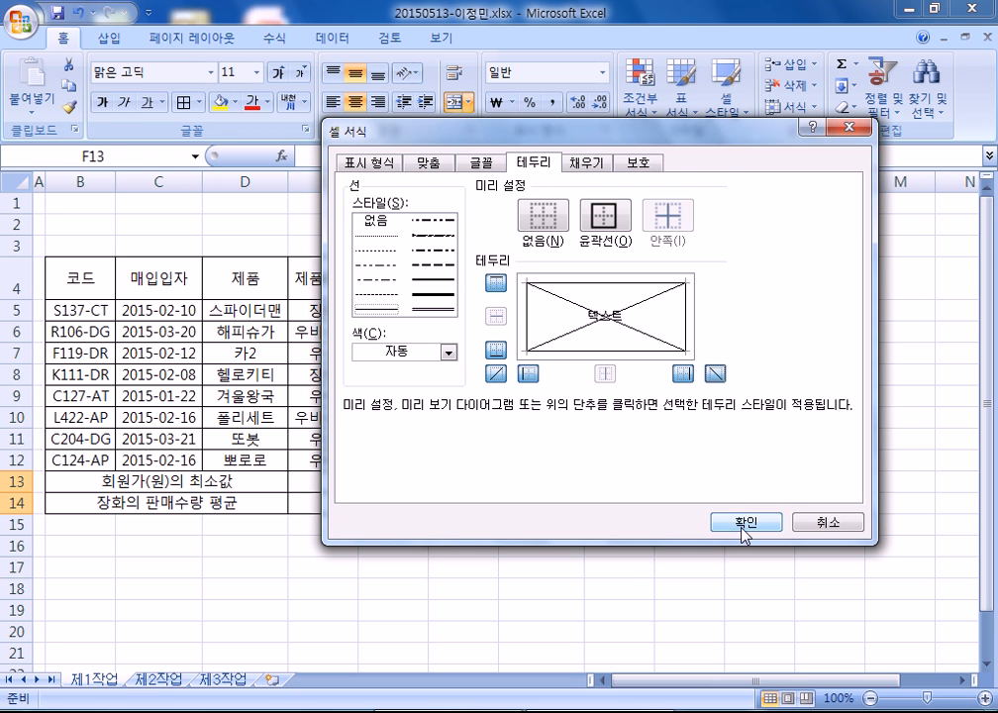
left_click(746, 525)
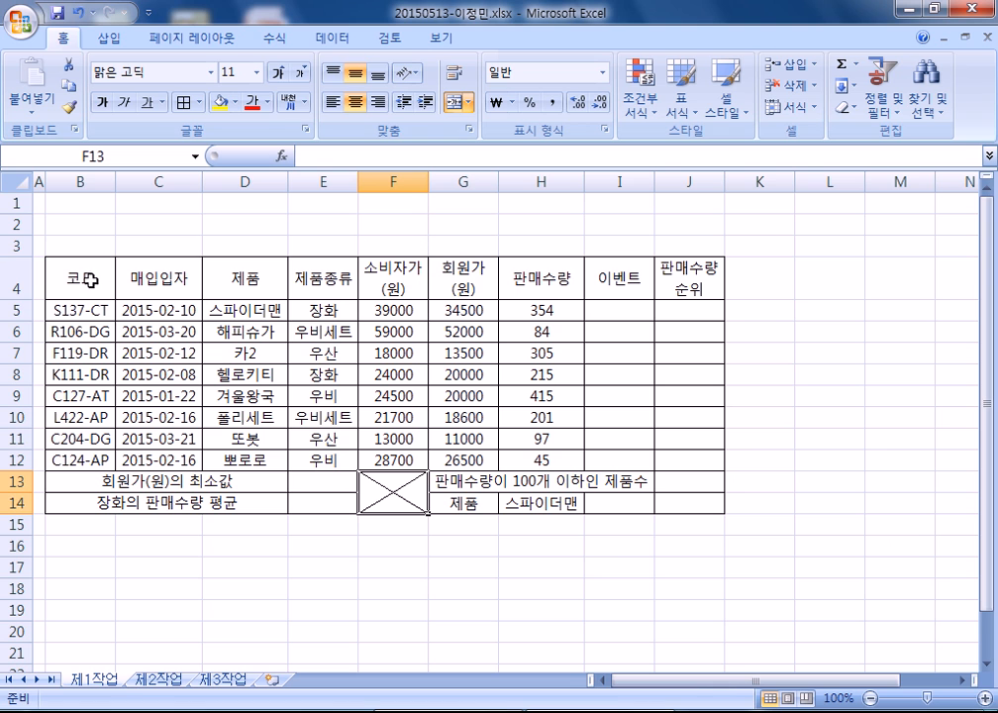
left_click_drag(84, 279, 662, 275)
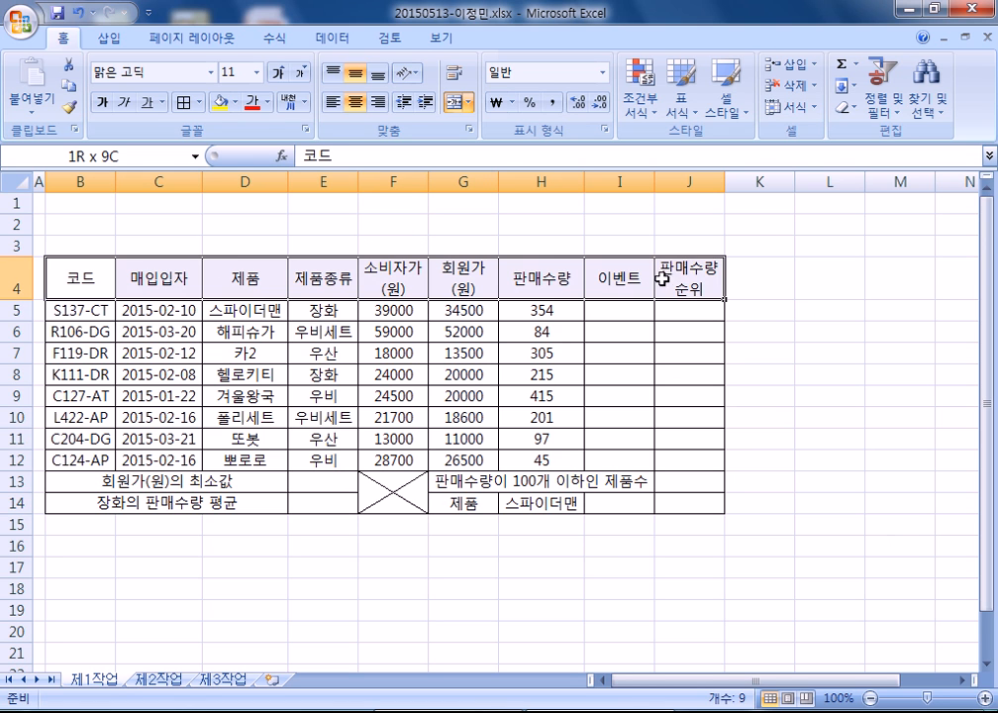
- Fill B4:J4, G14 and I14 orange and enter 판매수량 in I14
left_click(465, 500, "ctrl")
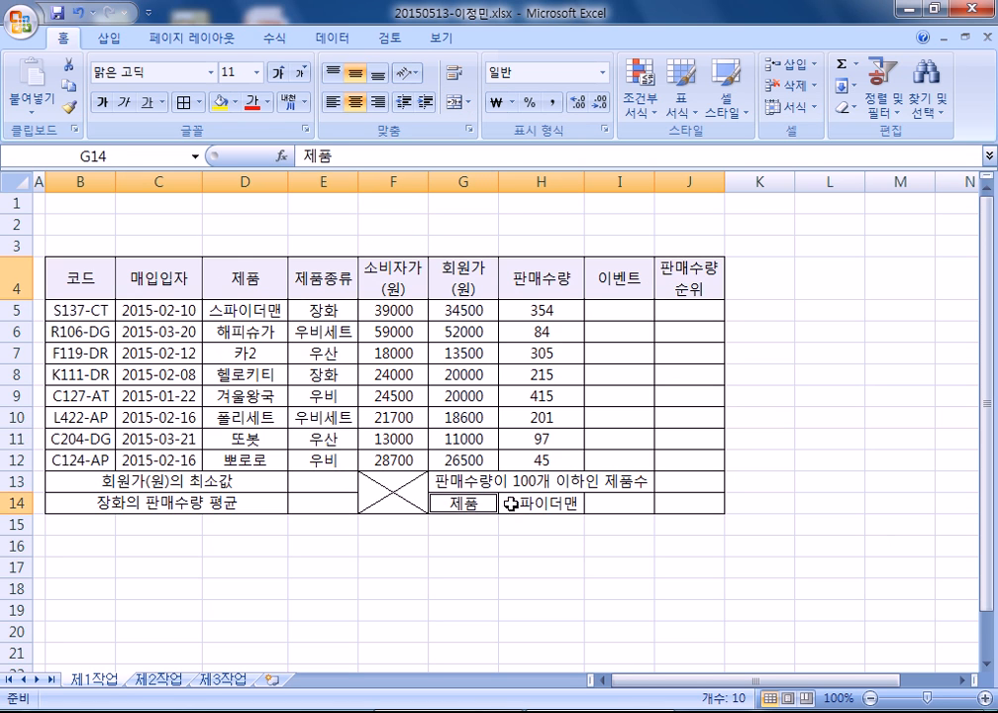
left_click(614, 505)
key("ctrl+1")
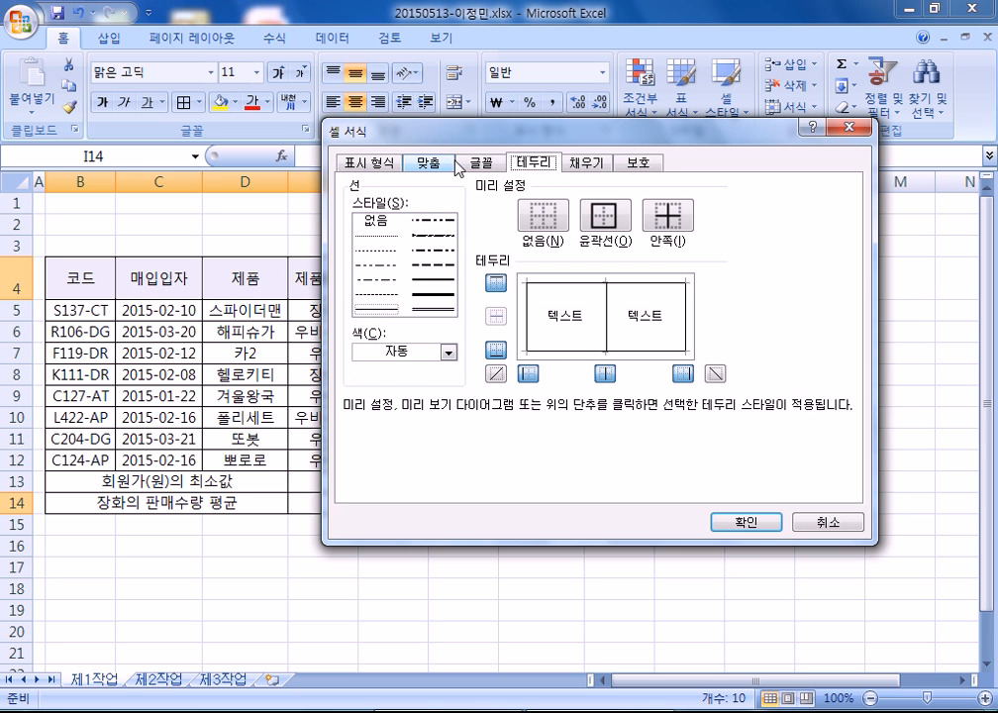
key("Escape")
left_click(235, 102)
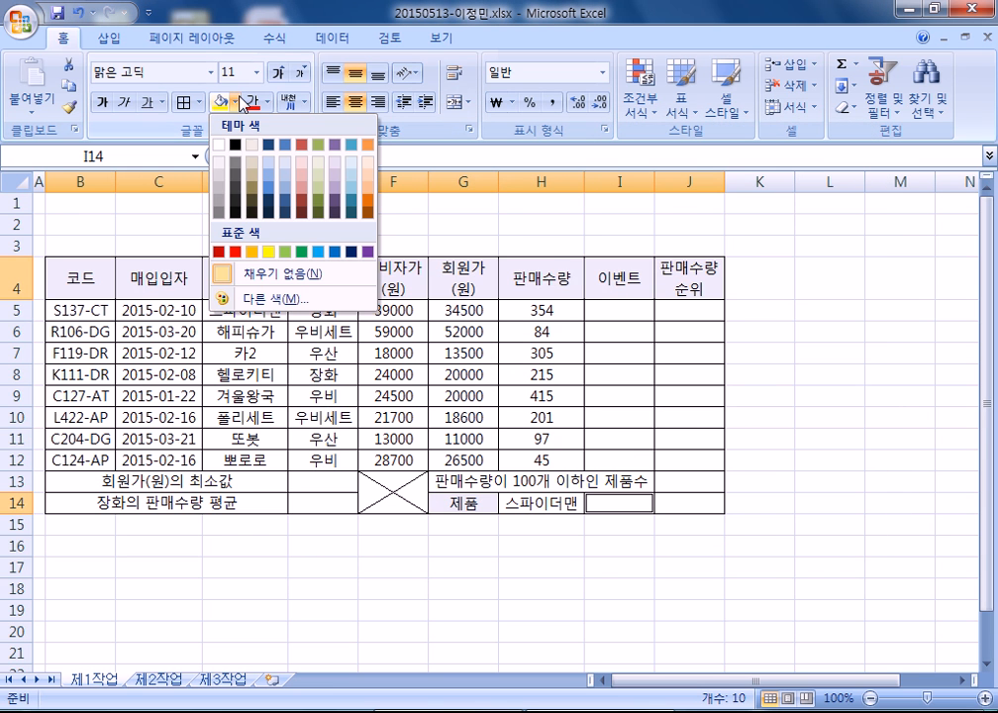
left_click(260, 253)
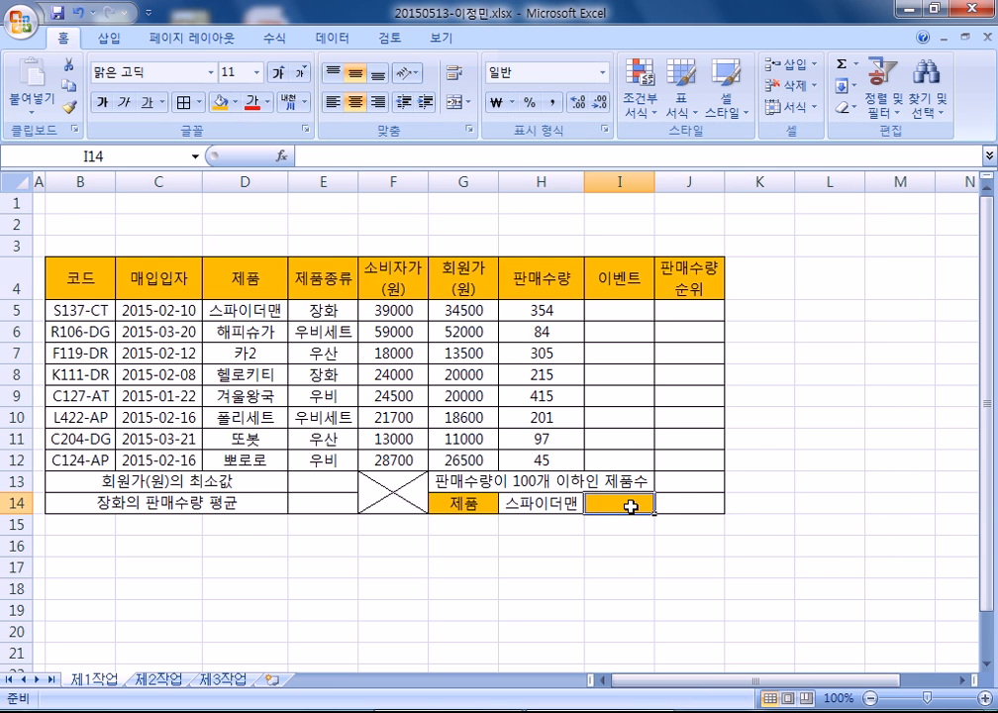
type("파ㄴ매수량")
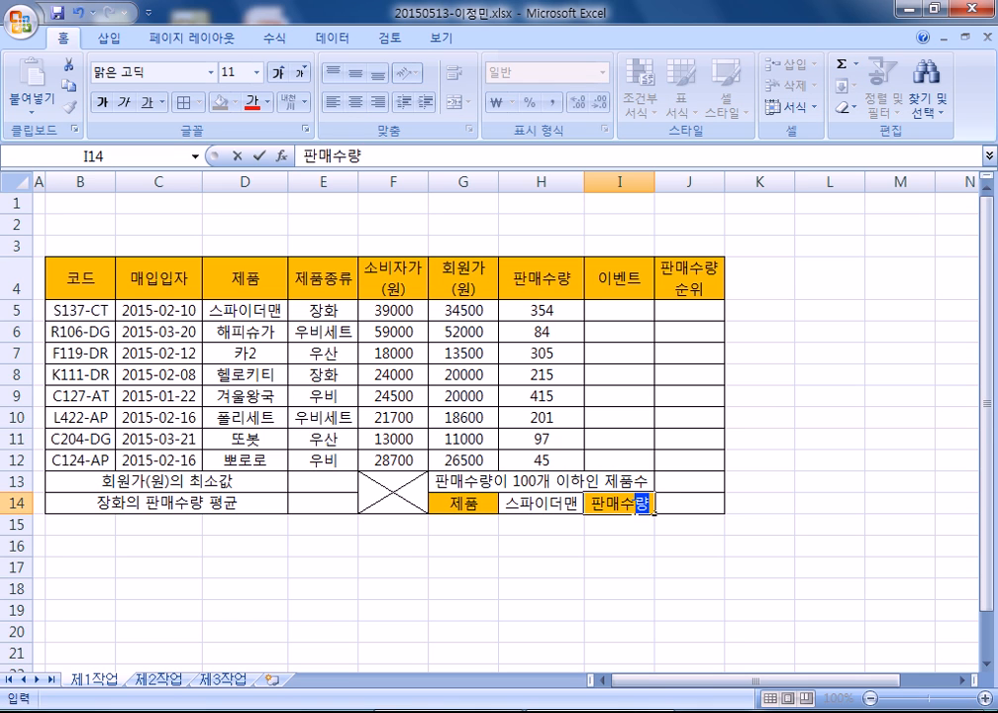
key("Return")
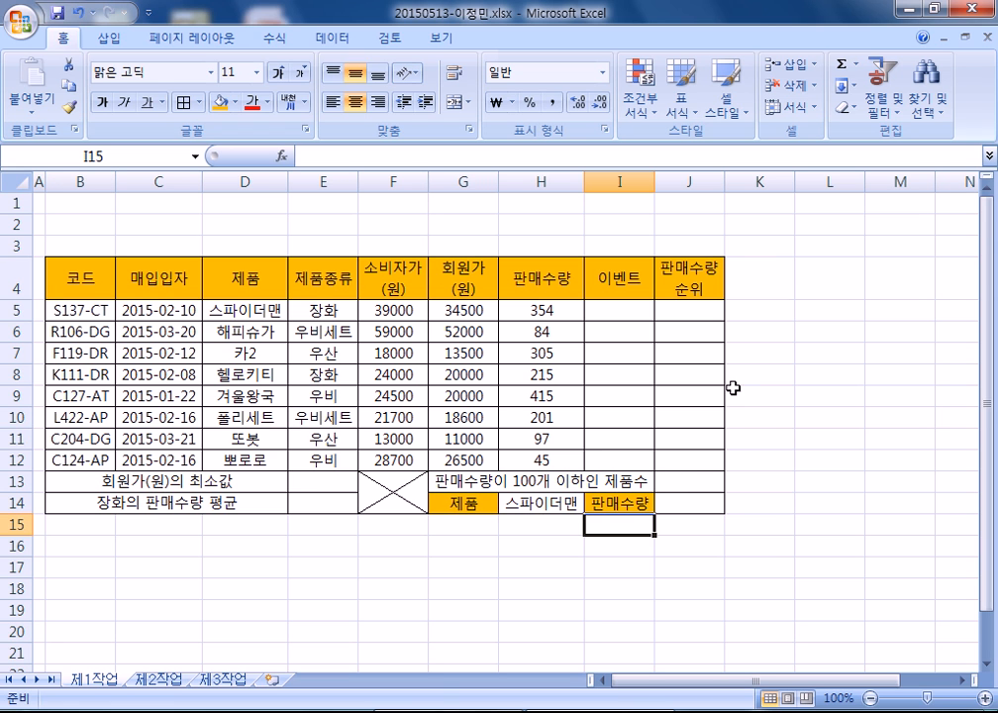
- Put All Borders on L3:O4, narrow column L, and merge L3:L4
left_click_drag(816, 246, 747, 289)
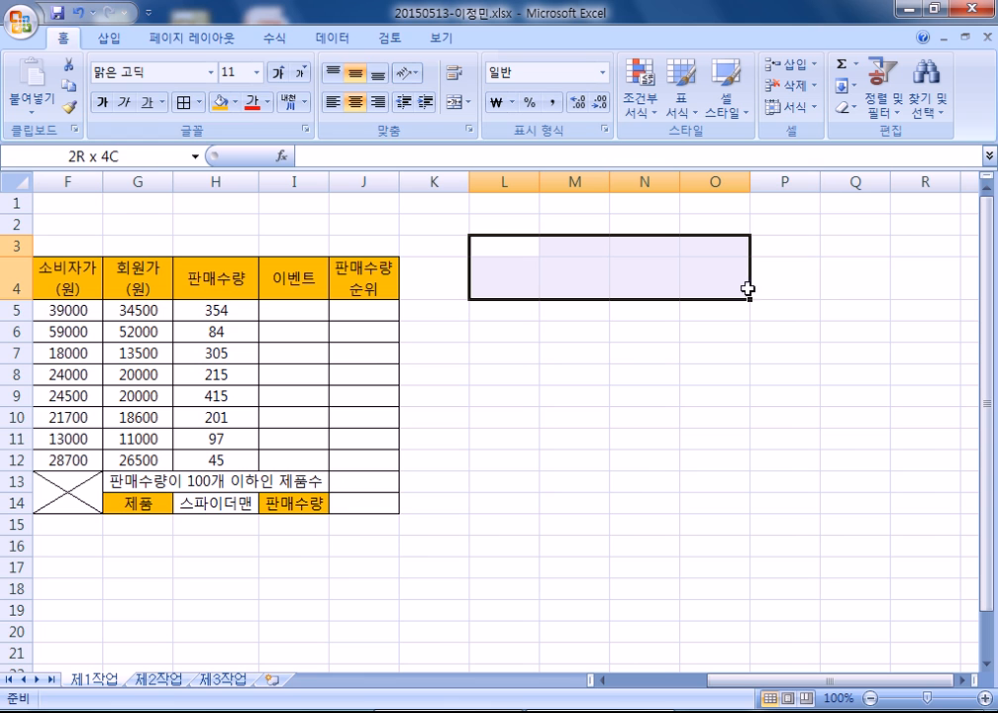
left_click(184, 103)
left_click_drag(539, 182, 504, 183)
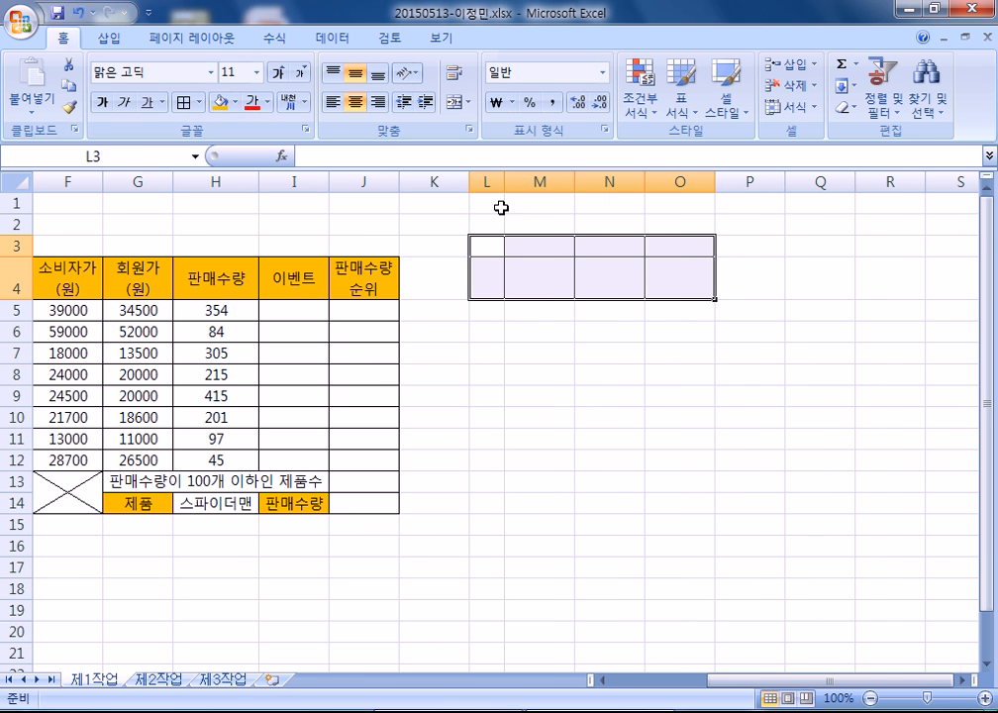
left_click(488, 248)
left_click_drag(488, 247, 487, 282)
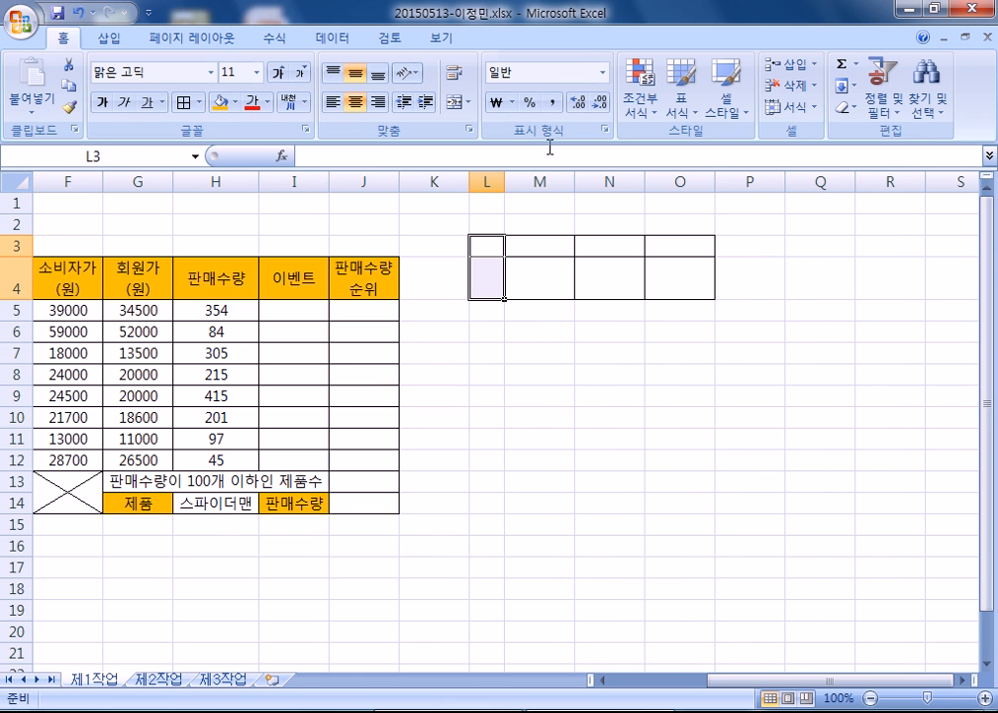
left_click(455, 102)
- Enter 결재 on two lines (결 / 재) in the merged L3 cell
type("결")
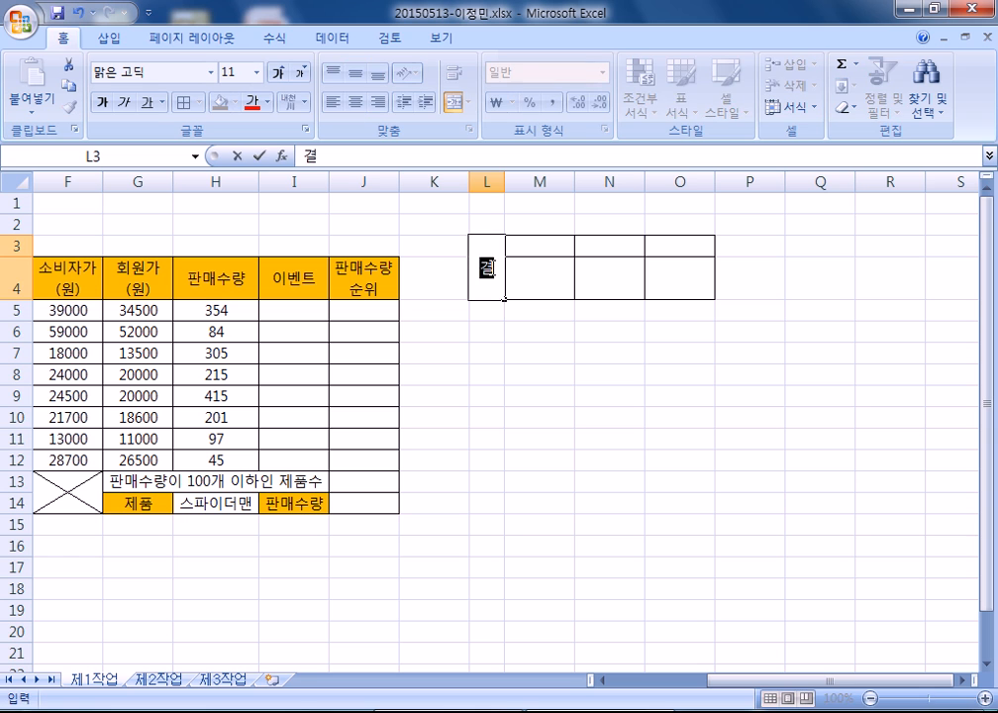
key("shift+Return")
type("ㅈ")
key("Return")
key("shift+Return")
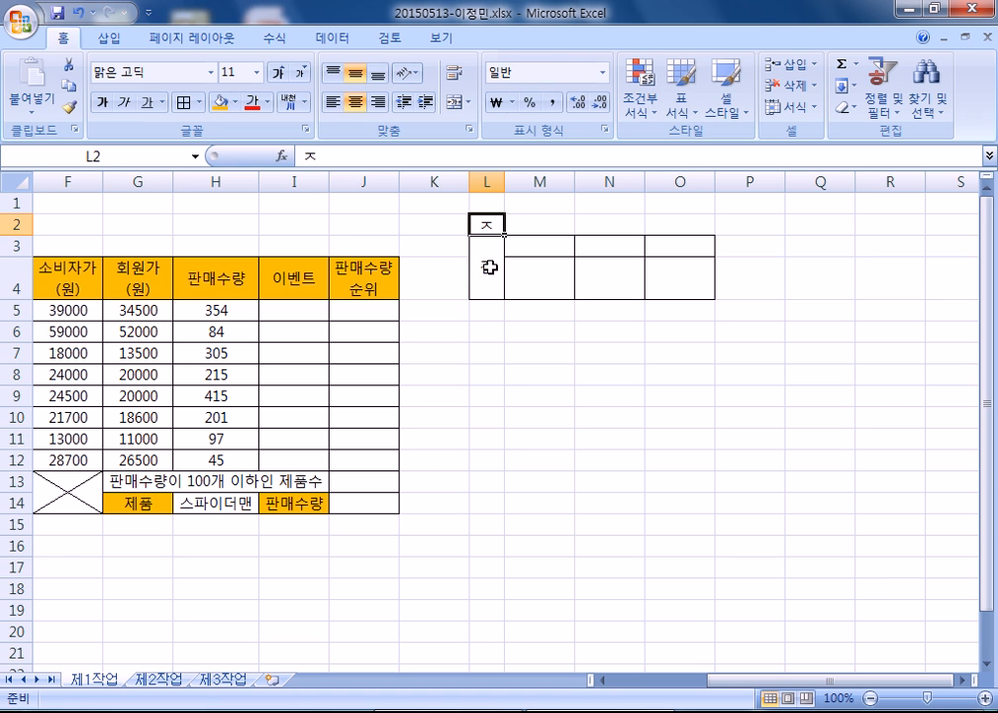
double_click(489, 267)
key("BackSpace")
type("결")
key("alt+Return")
type("재")
key("Tab")
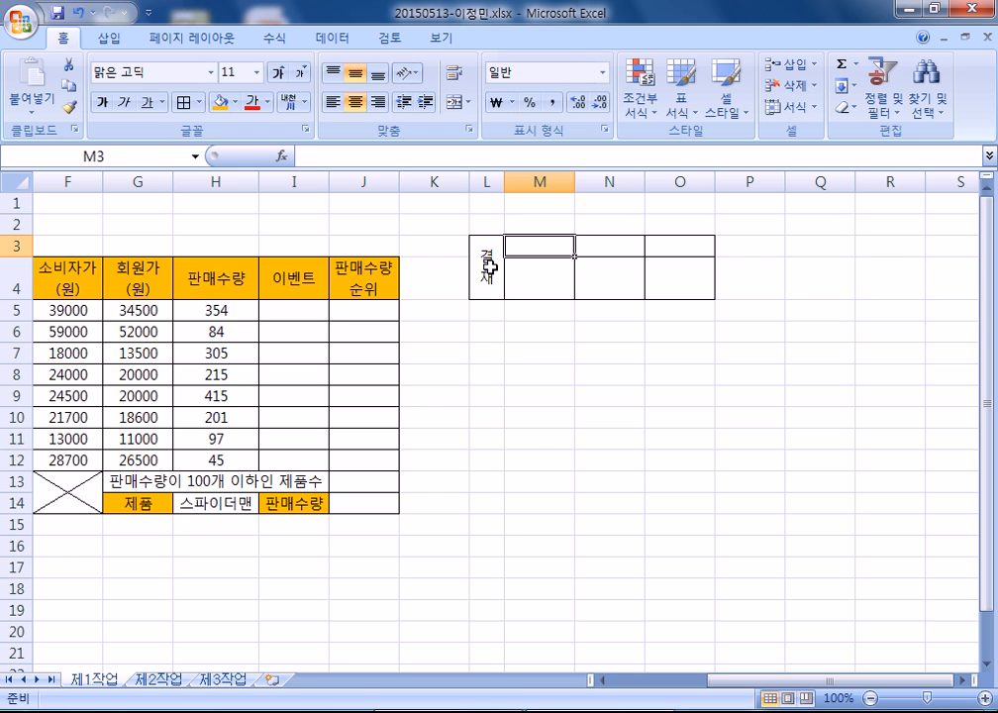
- Type headers 담당, 팀장 and 부장 into M3:O3, then select columns I and J
type("ㄷ당")
key("Tab")
type("팀장")
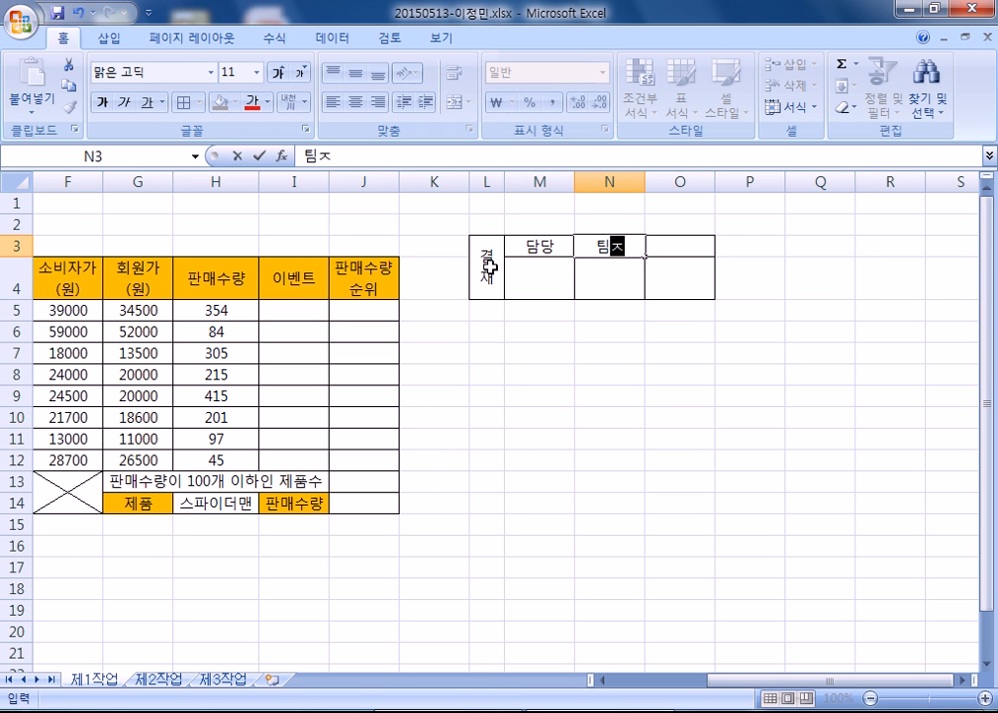
key("Tab")
type("부장")
key("Return")
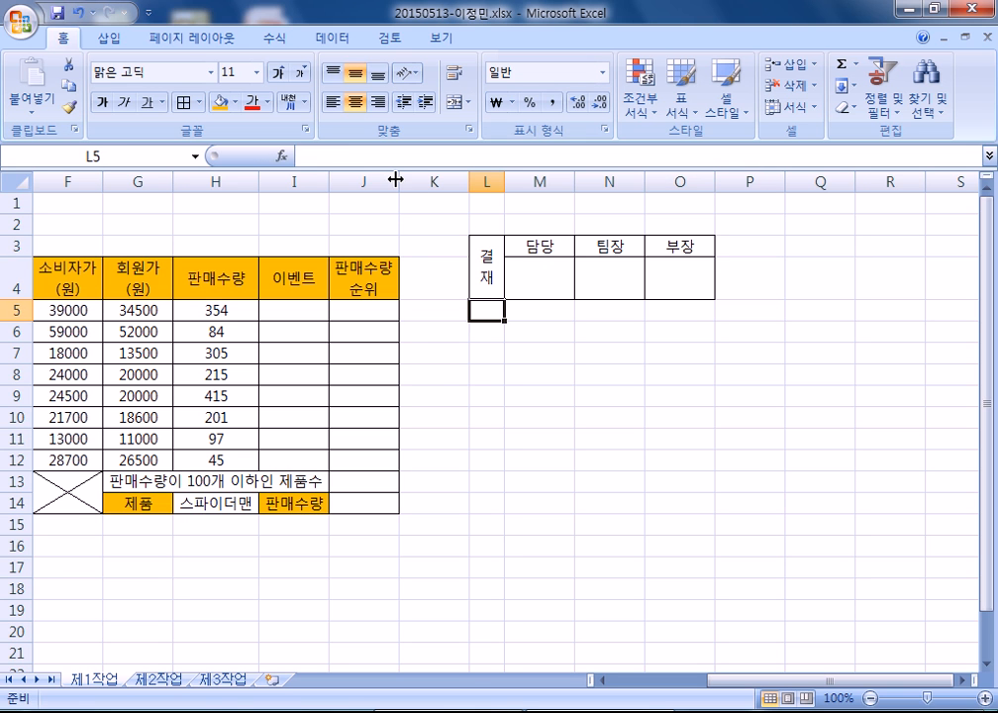
left_click_drag(289, 180, 333, 179)
- Copy the 결재 approval box L3:O4, paste it as a picture, and move it above the table
left_click(312, 221)
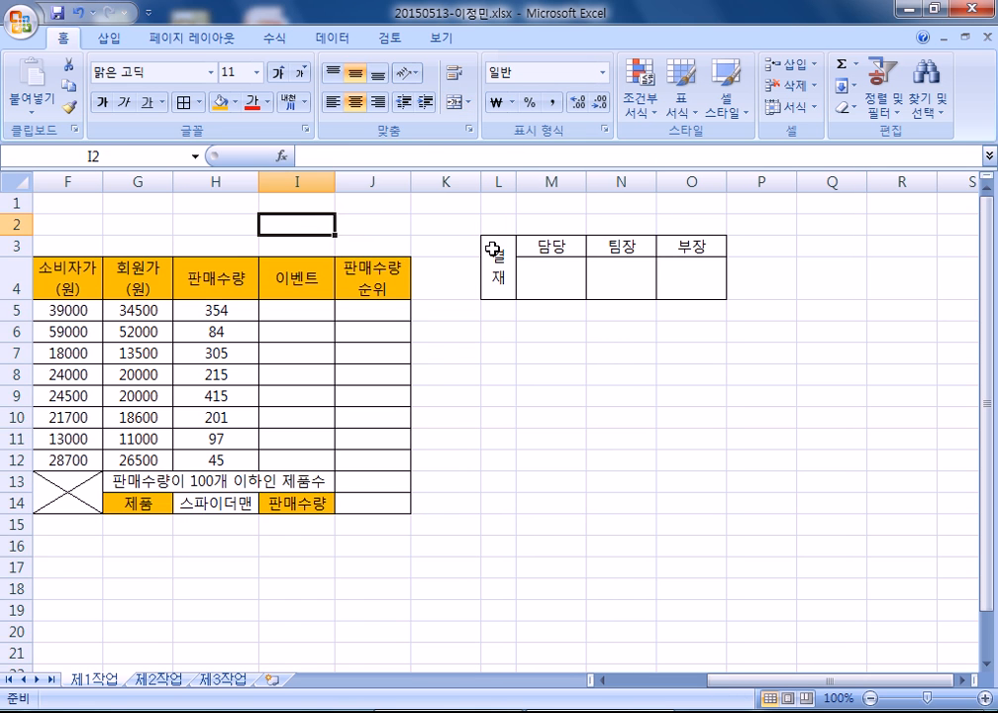
left_click_drag(495, 261, 666, 260)
key("ctrl+c")
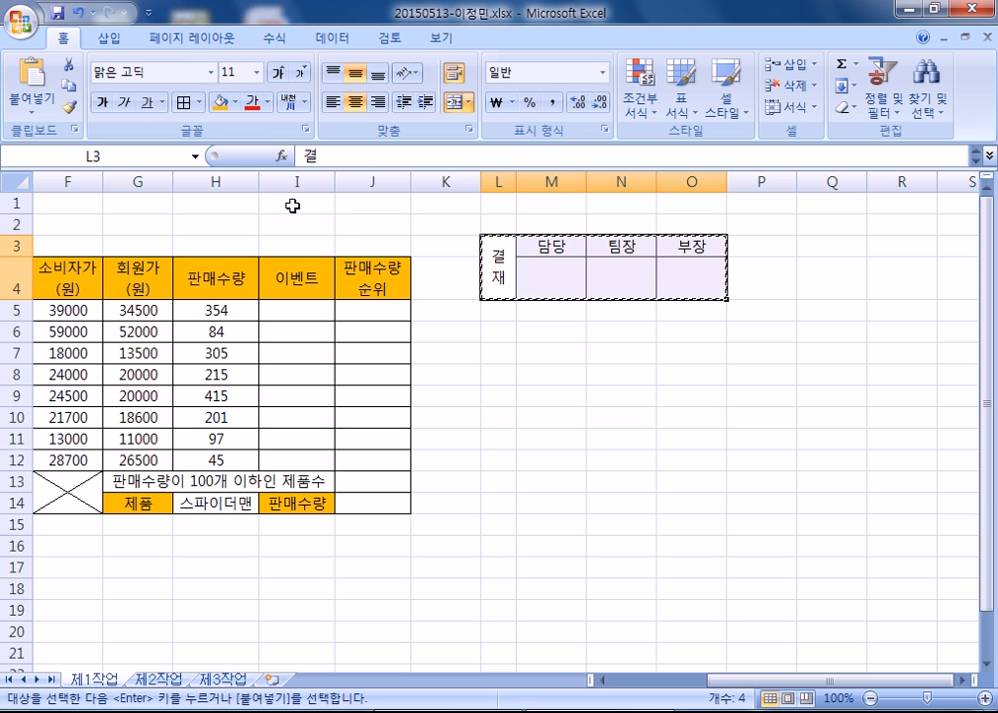
left_click(33, 105)
mouse_move(129, 315)
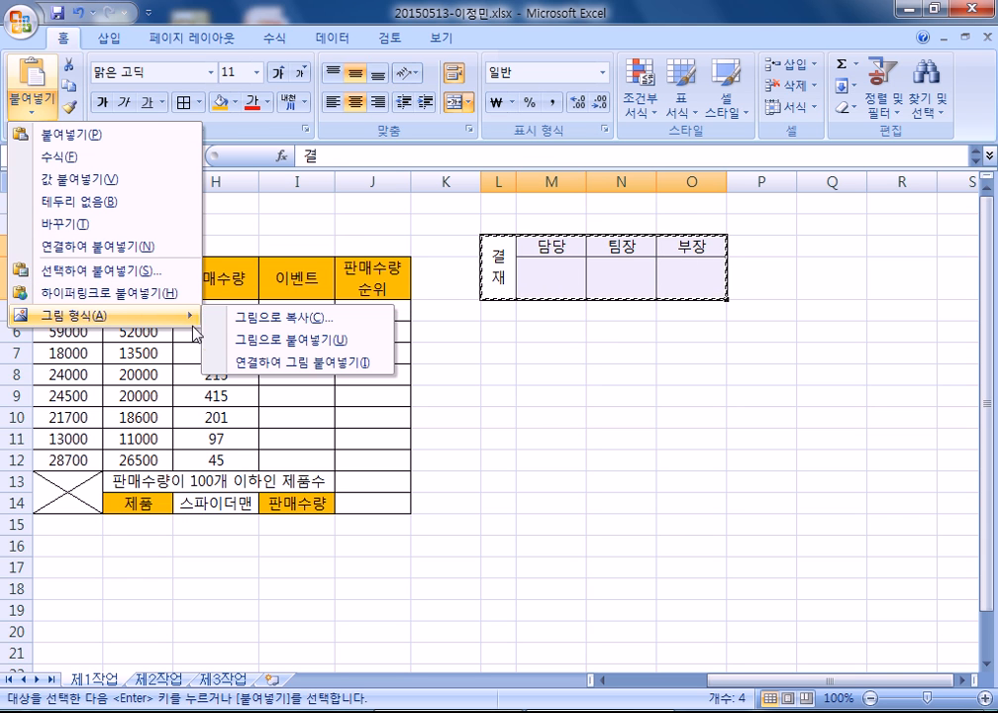
left_click(265, 349)
left_click_drag(537, 264, 186, 207)
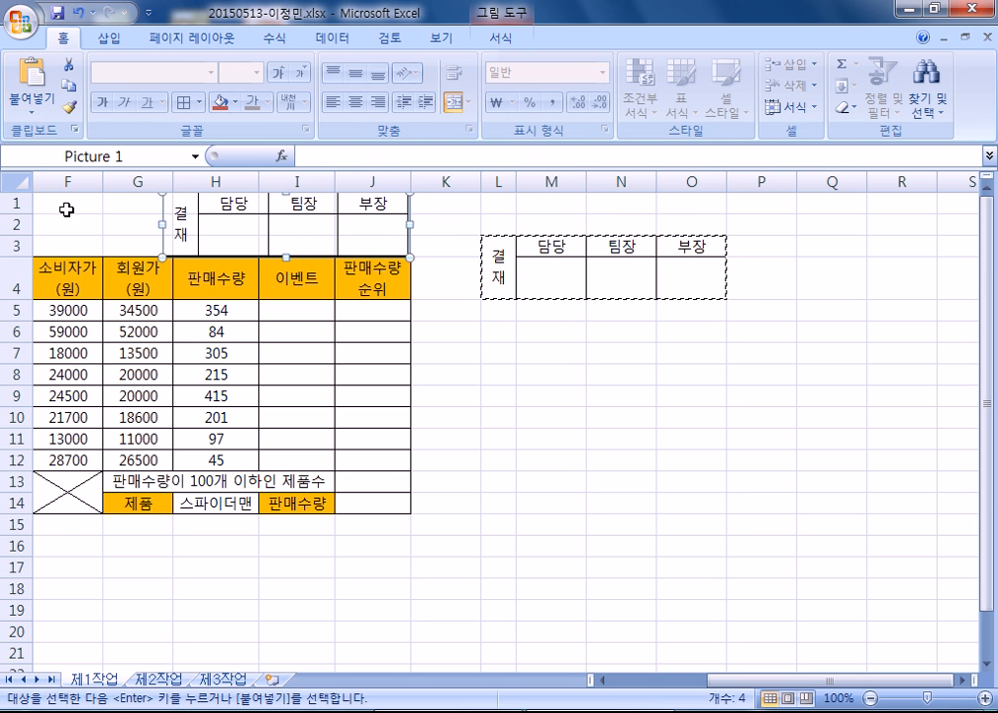
- Make rows 1 to 3 taller to fit the approval picture
left_click_drag(16, 204, 26, 245)
left_click(445, 262)
left_click(334, 230)
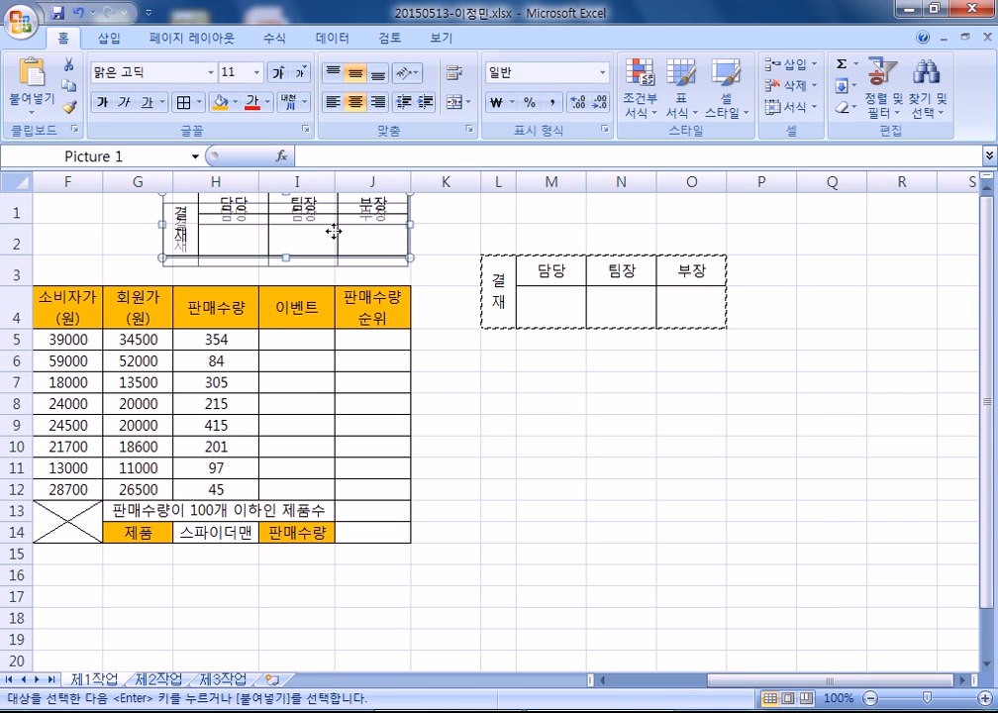
left_click(448, 238)
- Delete columns L to O that held the original approval box
left_click_drag(498, 182, 709, 183)
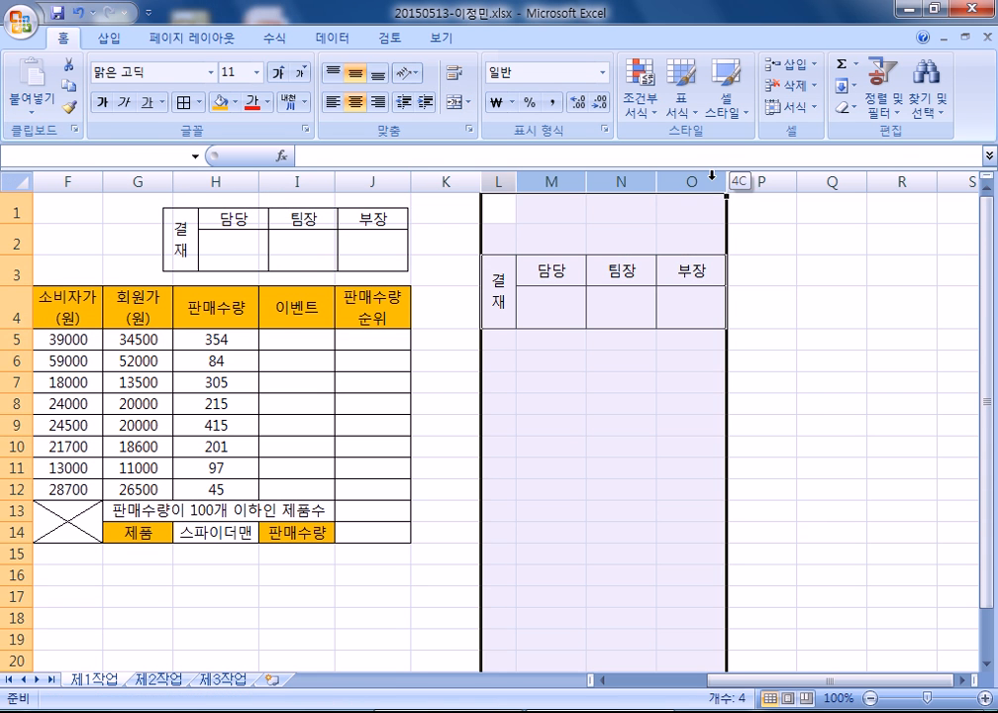
right_click(710, 183)
left_click(763, 377)
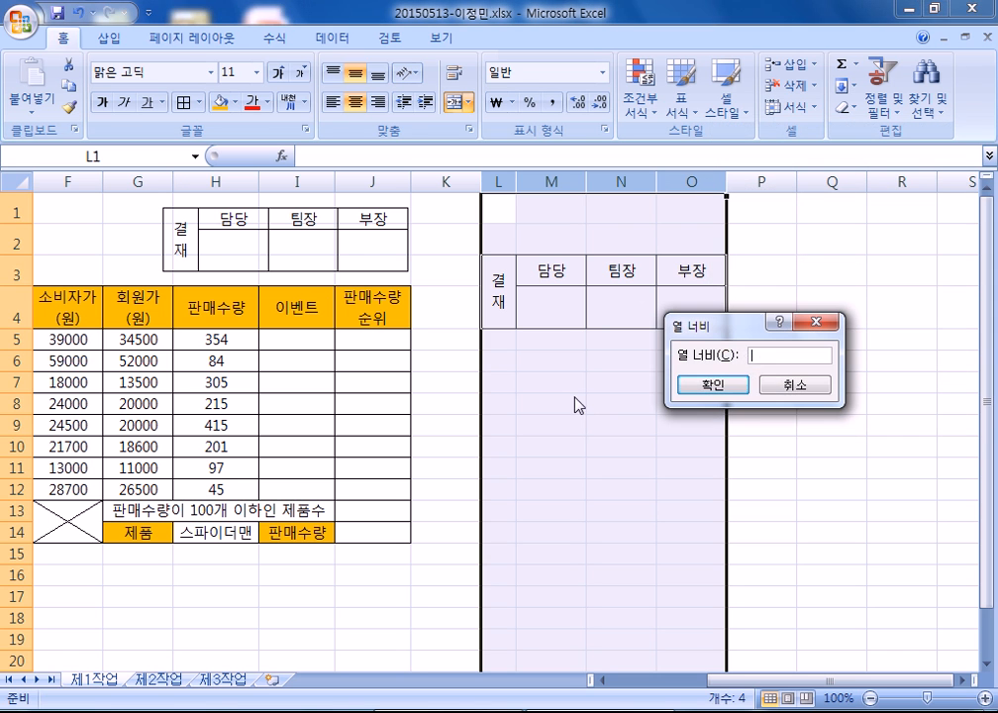
left_click(792, 384)
right_click(631, 182)
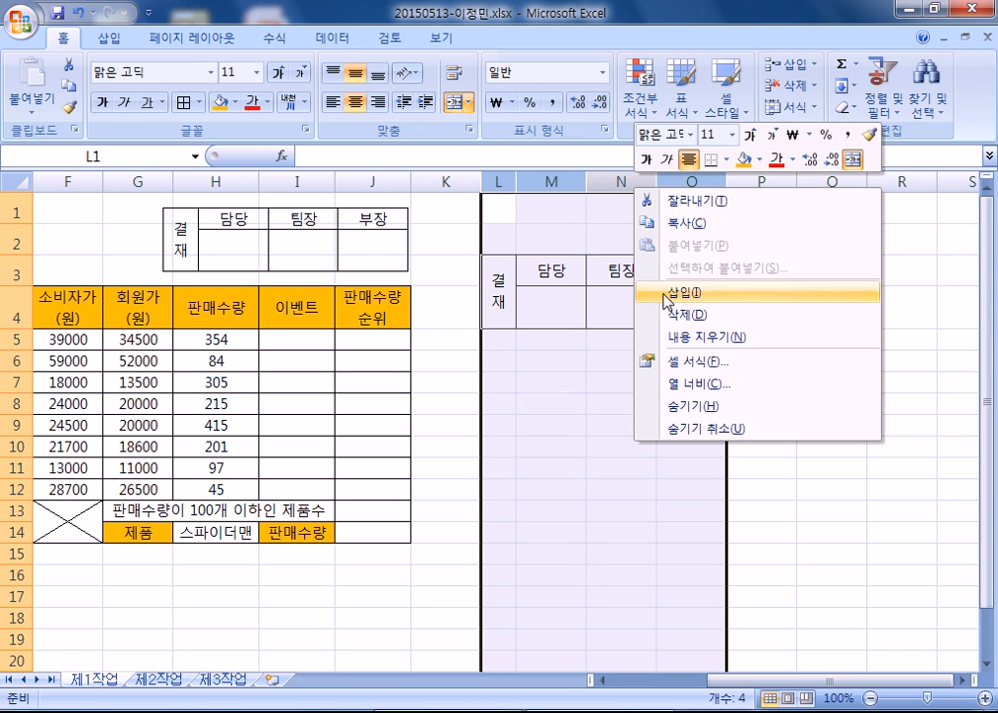
left_click(648, 309)
- Hide the sheet's gridlines
left_click(522, 289)
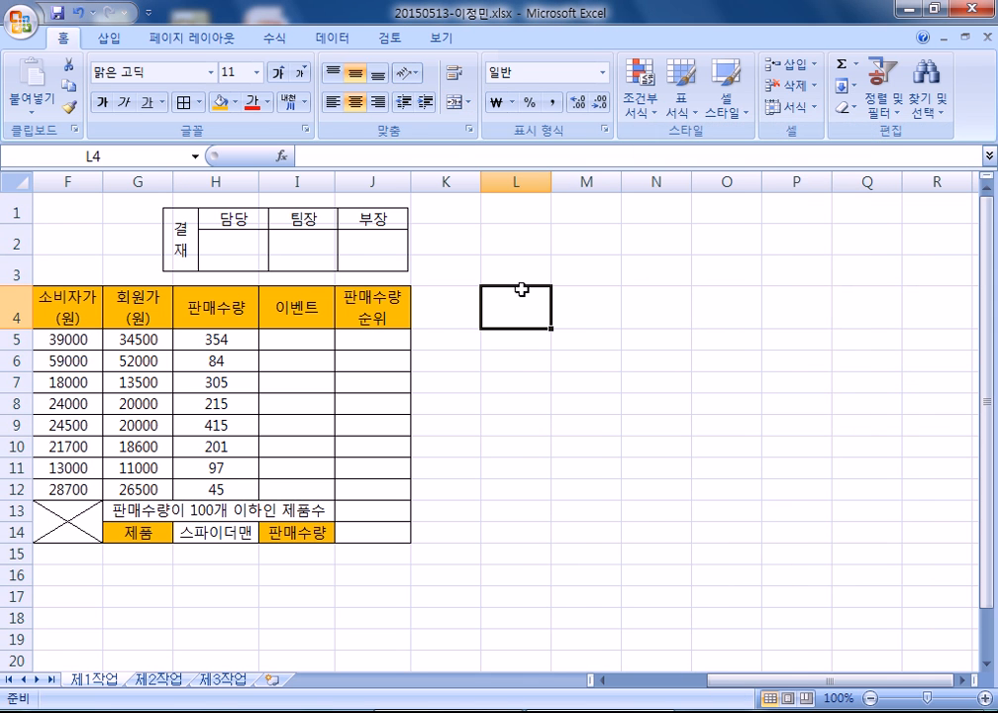
left_click(436, 38)
left_click(273, 86)
- Draw a rounded rectangle across B1:G3 reading 레인몰 매출 현황
left_click(429, 262)
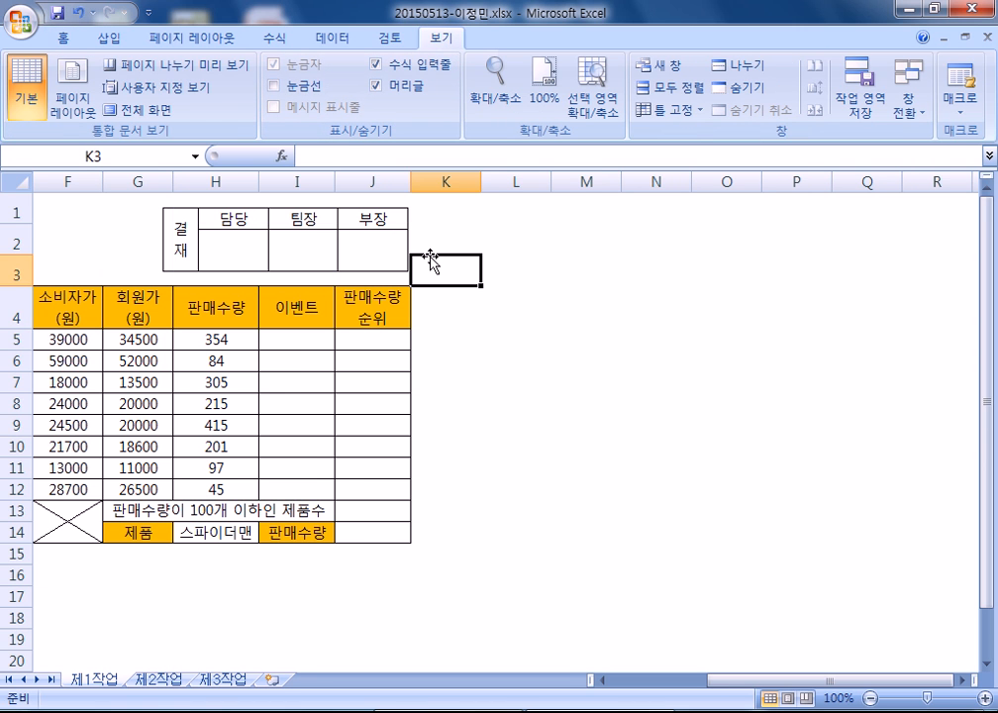
key("Home")
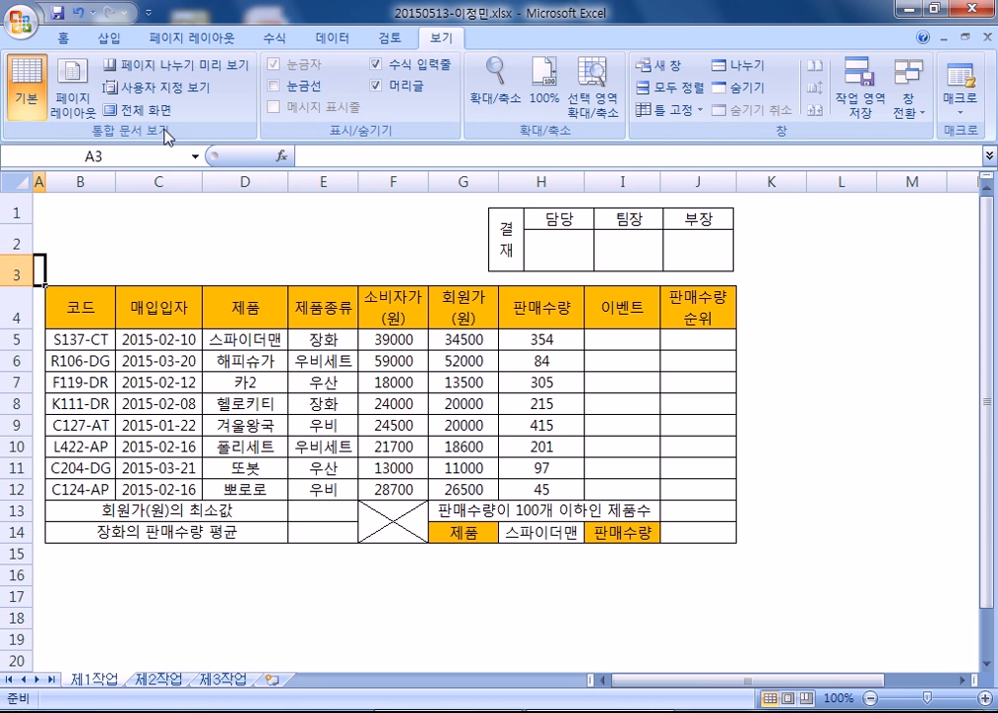
left_click(107, 38)
left_click(208, 87)
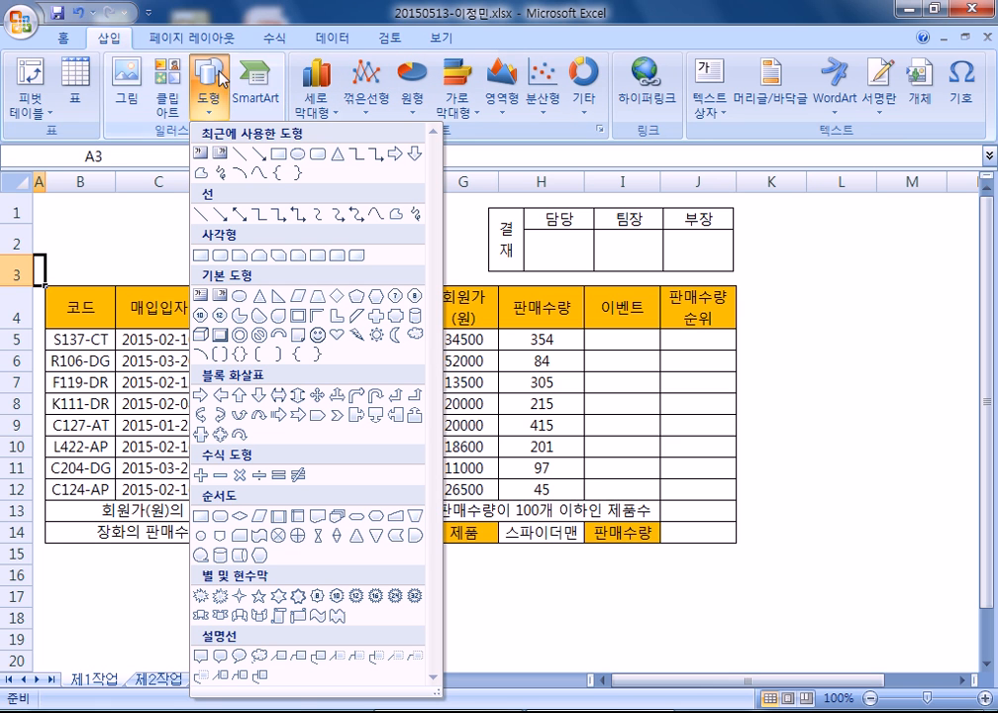
left_click(315, 154)
mouse_move(52, 198)
left_mouse_down()
mouse_move(474, 266)
mouse_move(476, 276)
left_mouse_up()
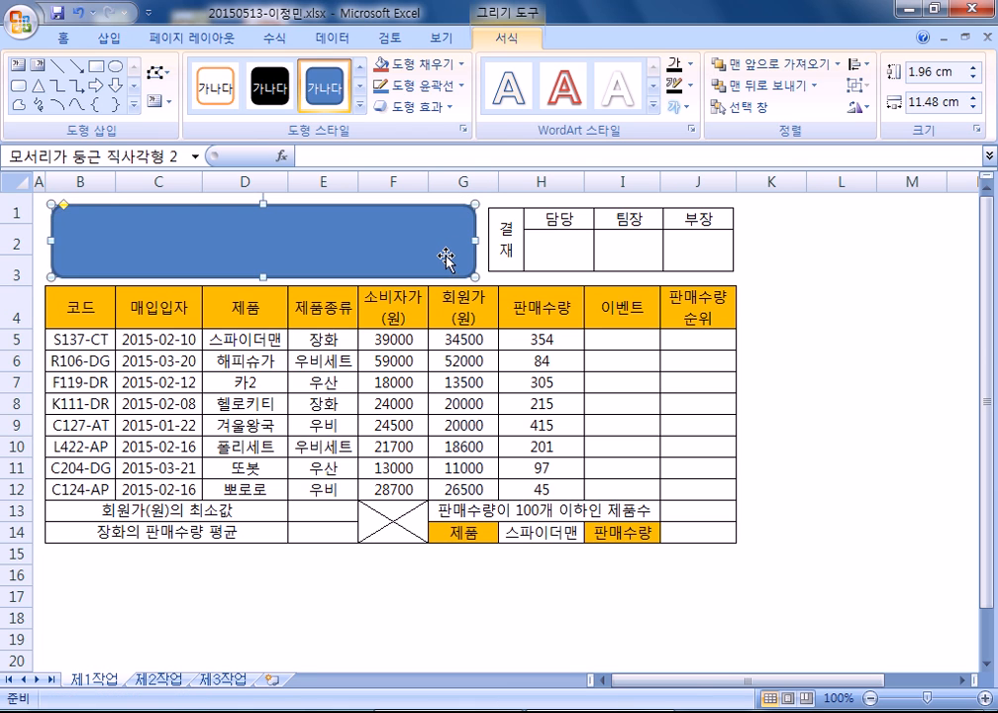
type("레인몰 매출 현황")
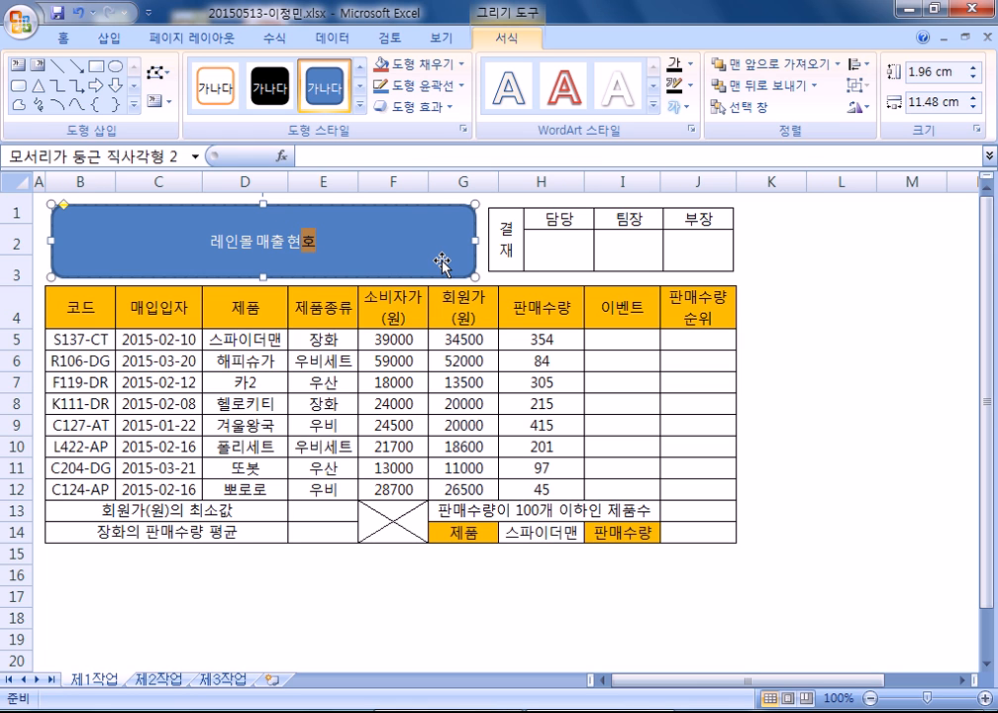
- Give the title box an outer shadow effect
left_click(453, 221)
left_click(421, 107)
mouse_move(445, 188)
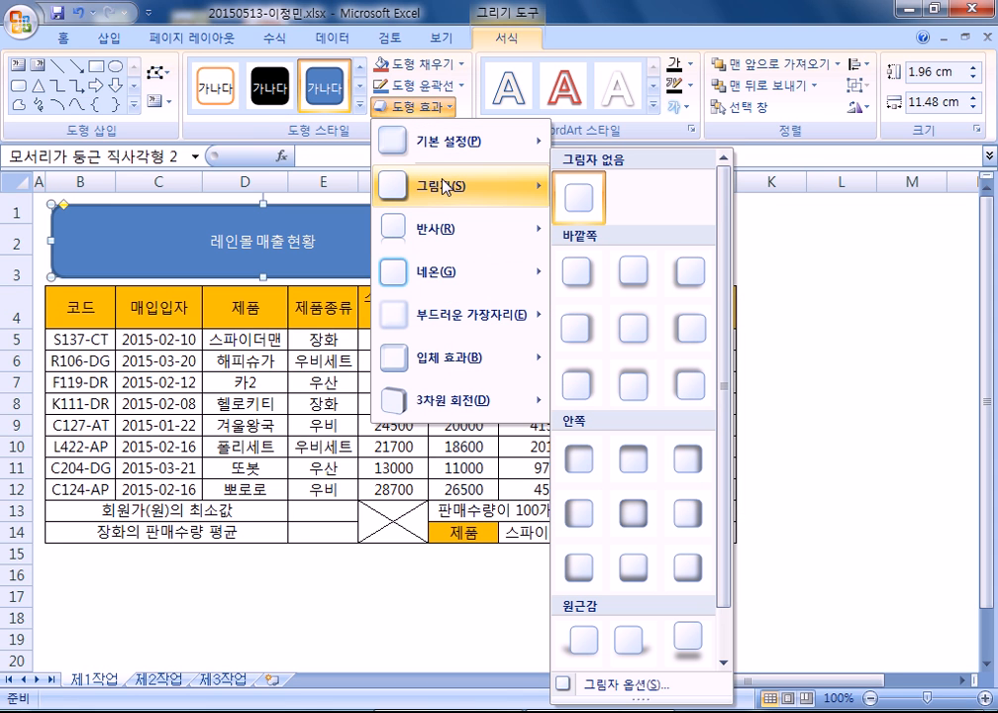
left_click(599, 332)
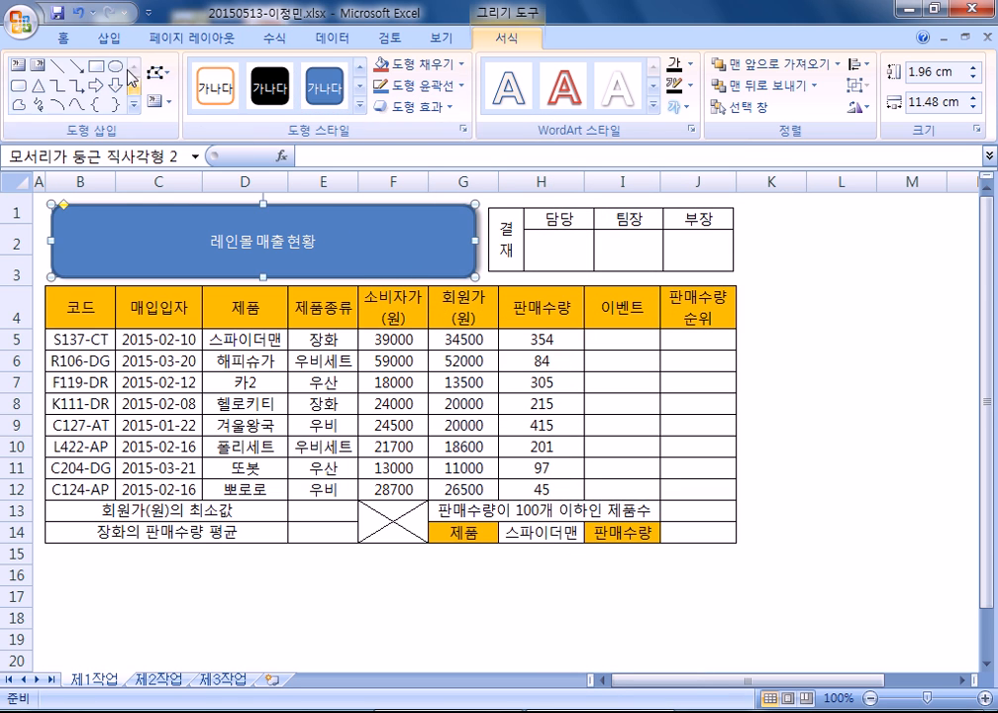
- Set the title text to bold 24-point 맑은 고딕
left_click(69, 37)
left_click(210, 74)
scroll(238, 440, "down", 20)
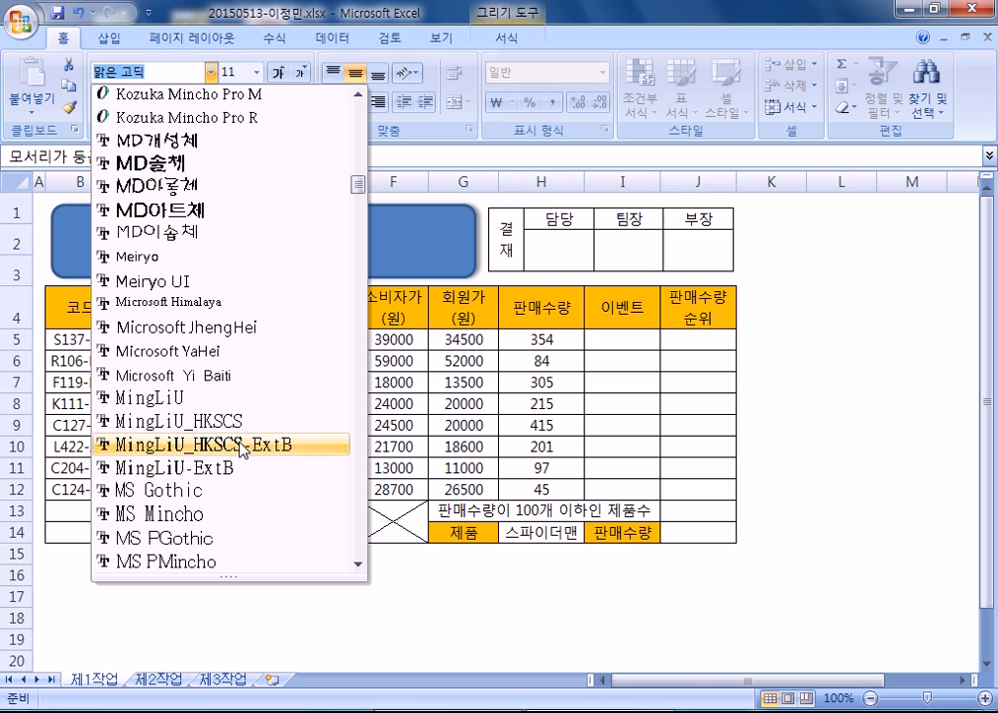
scroll(243, 451, "down", 10)
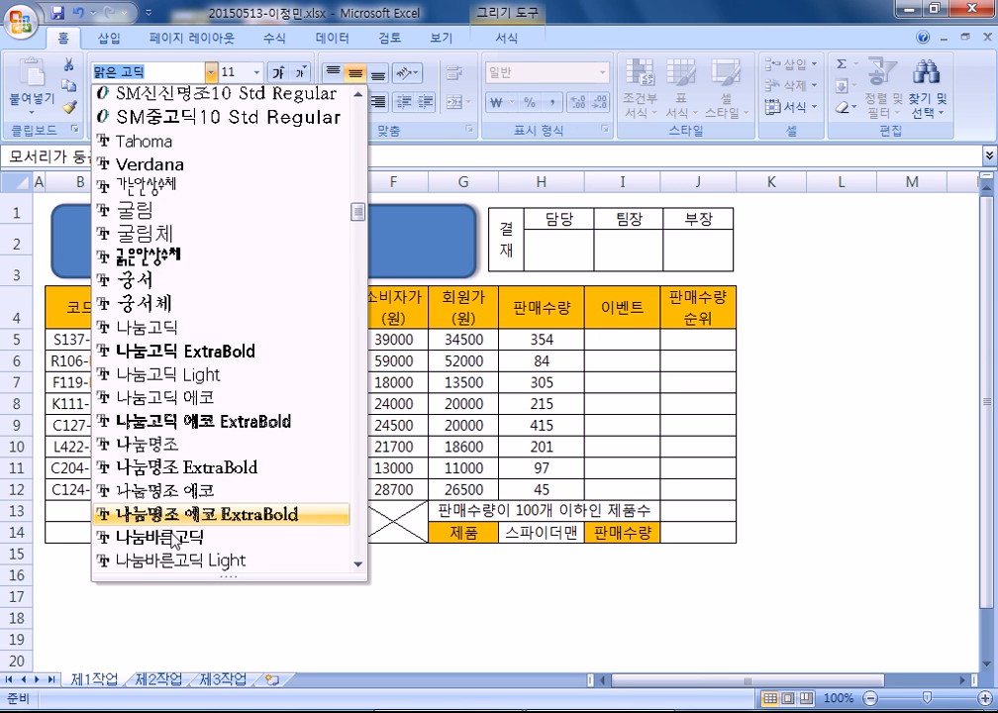
scroll(178, 446, "down", 3)
left_click(178, 514)
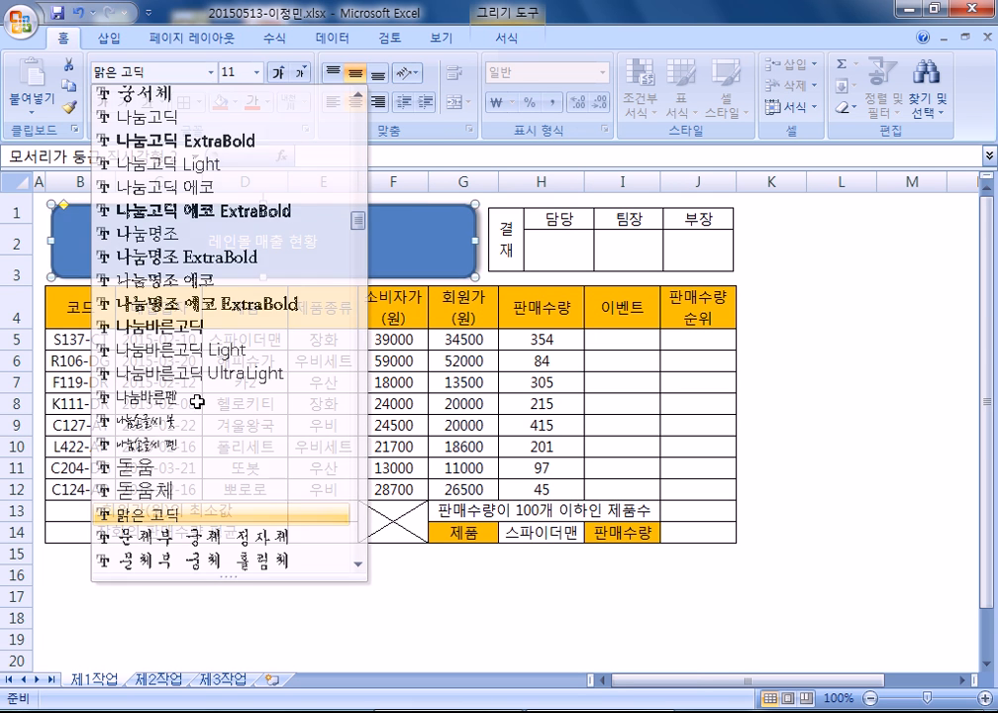
left_click(279, 73)
left_click(279, 74)
left_click(279, 73)
left_click(280, 74)
left_click(280, 73)
left_click(280, 73)
left_click(280, 73)
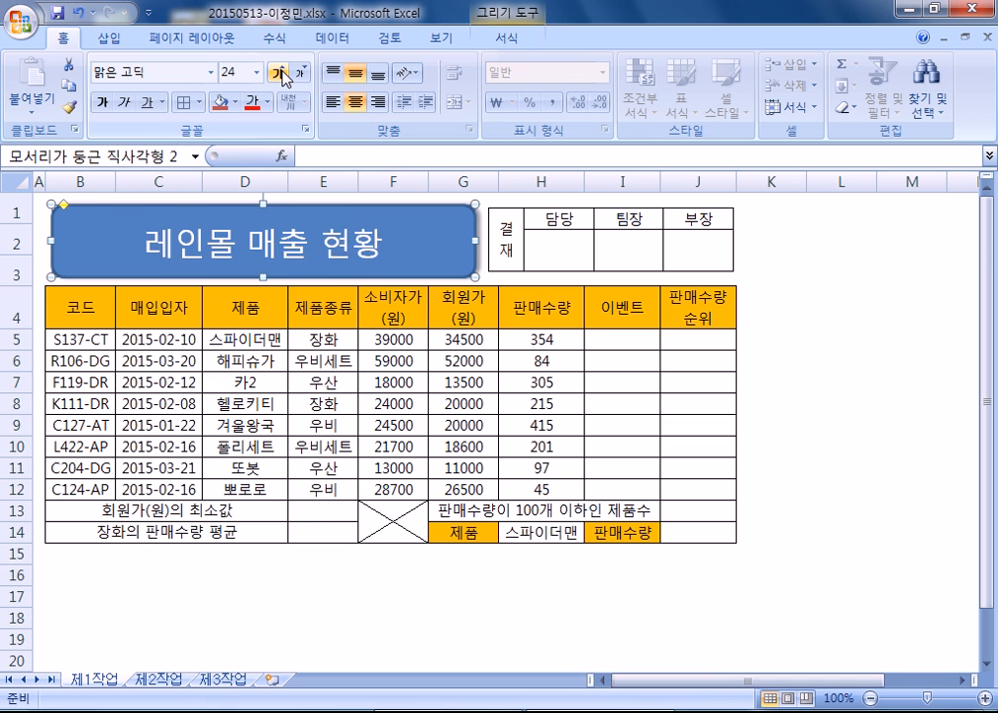
left_click(282, 74)
left_click(301, 75)
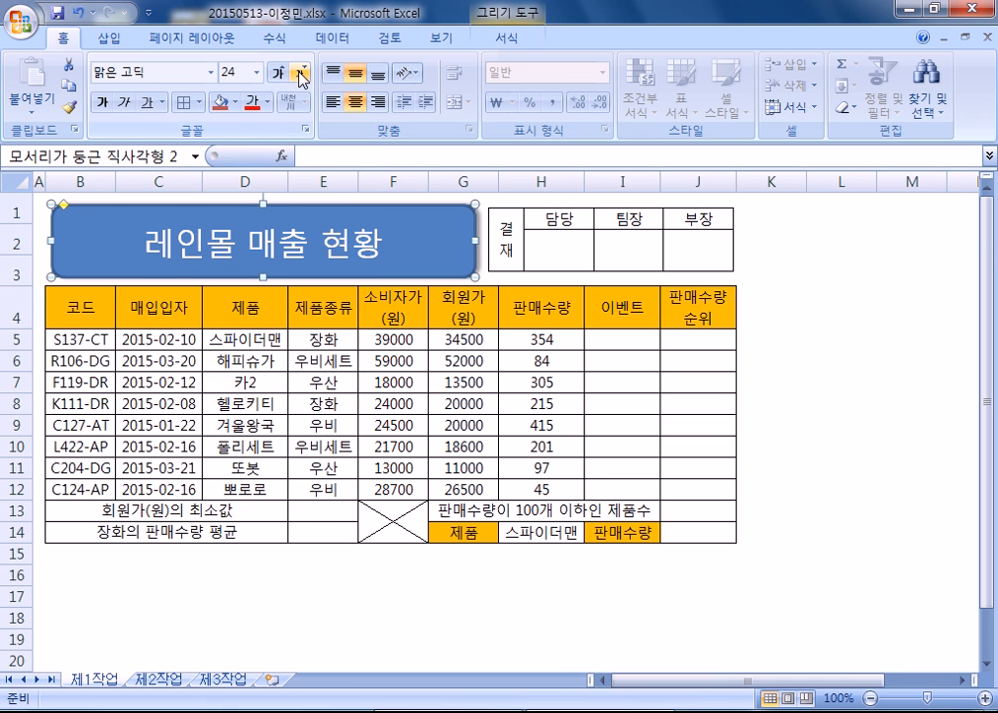
left_click(102, 102)
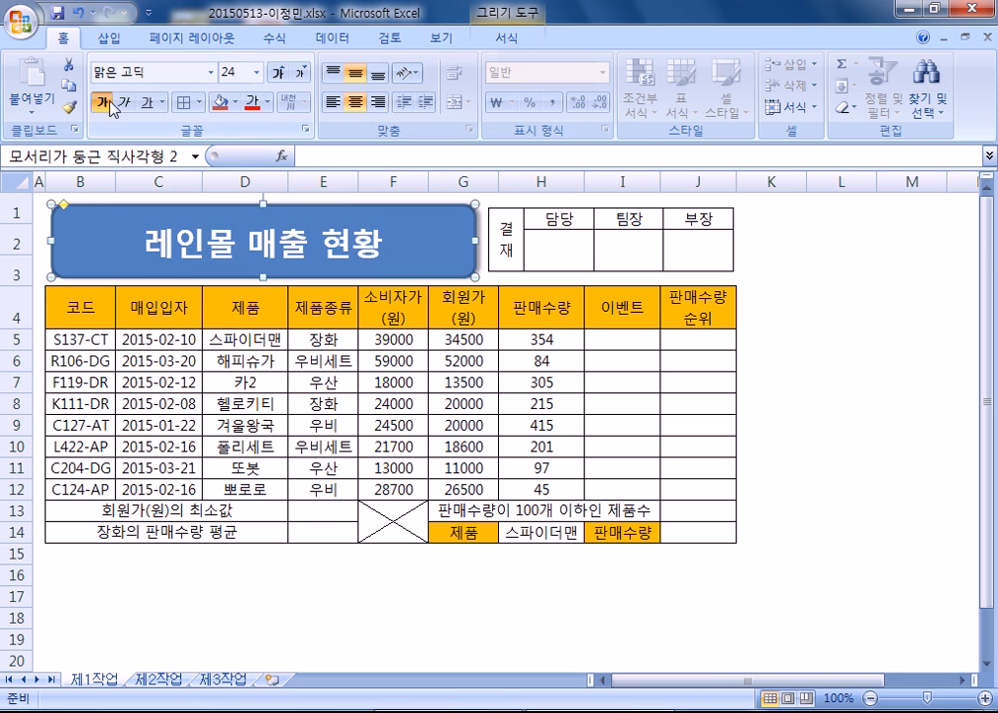
- Make the title text automatic black and fill the shape yellow
left_click(267, 102)
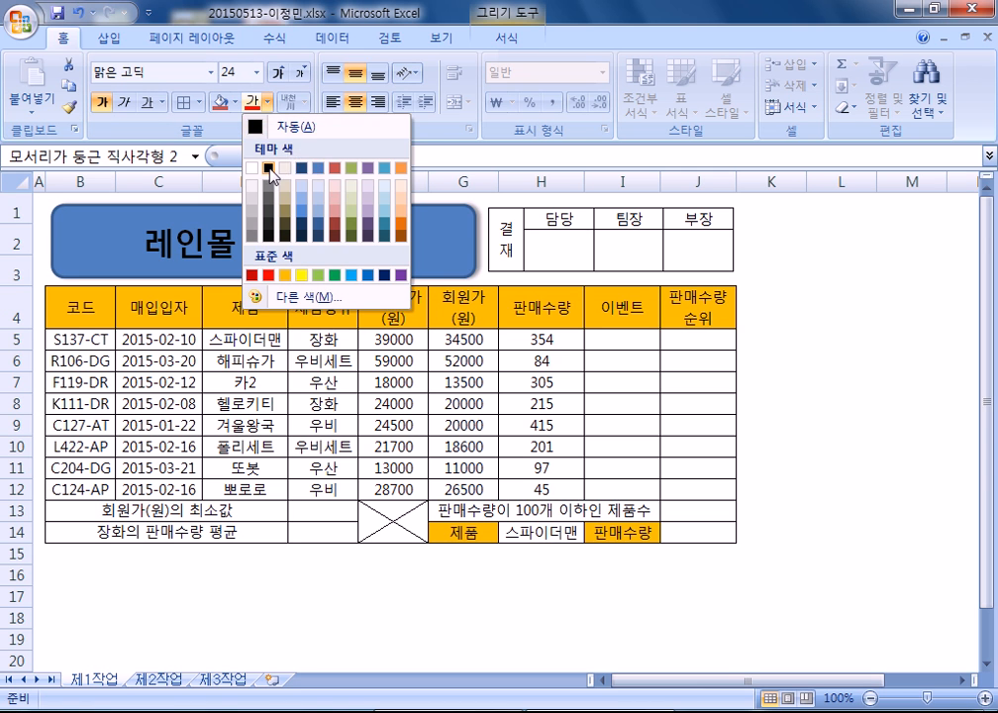
left_click(290, 130)
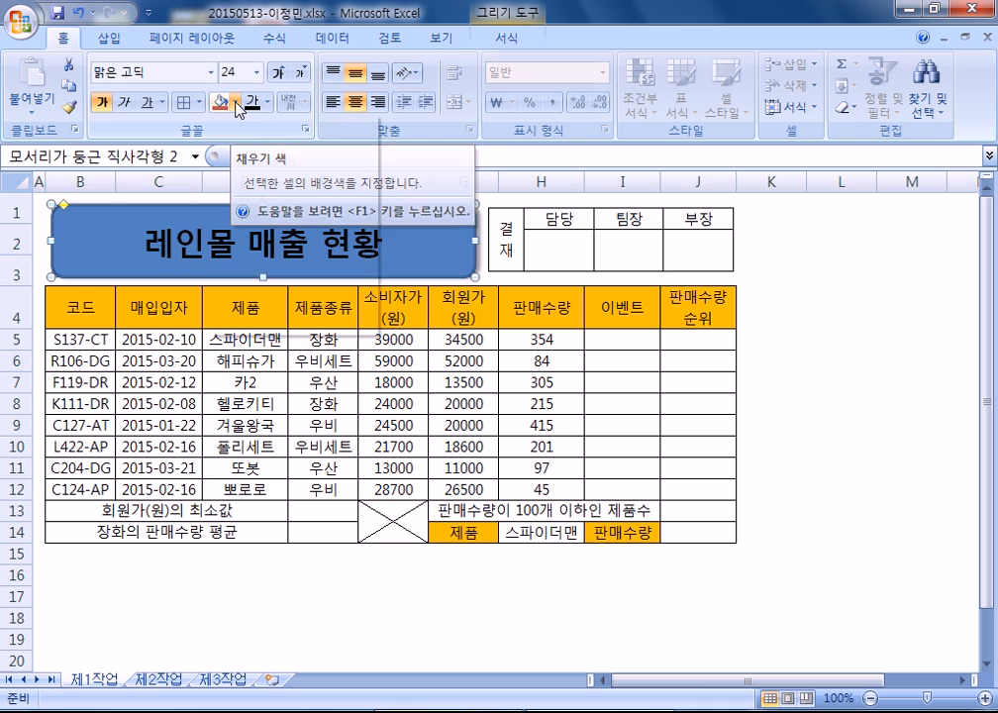
left_click(235, 102)
left_click(268, 274)
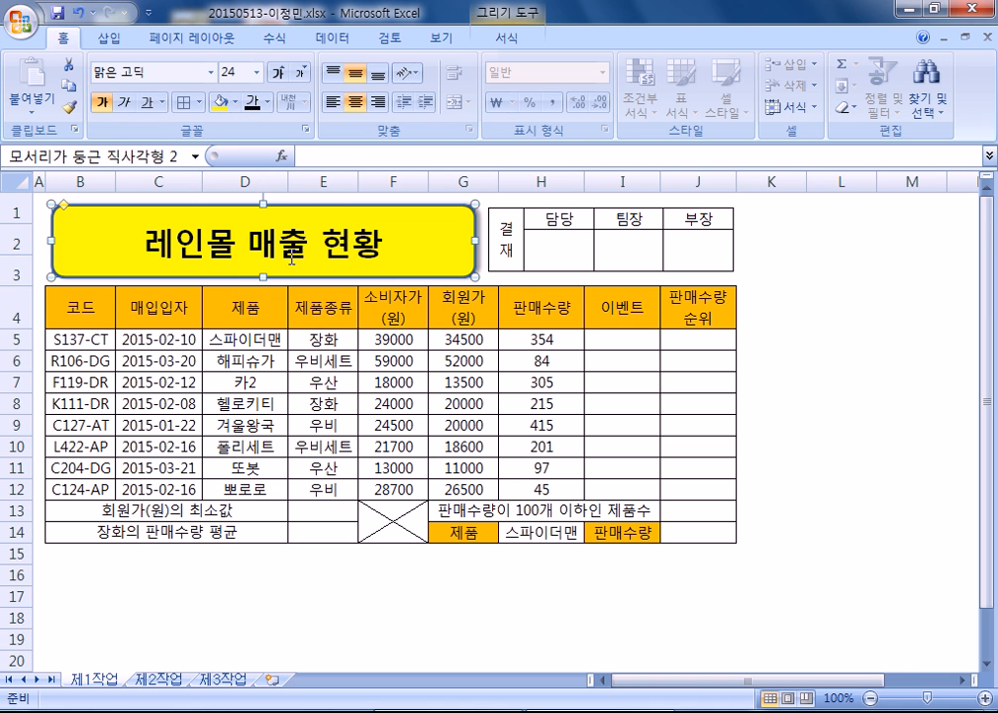
left_click(606, 531)
left_click(577, 532)
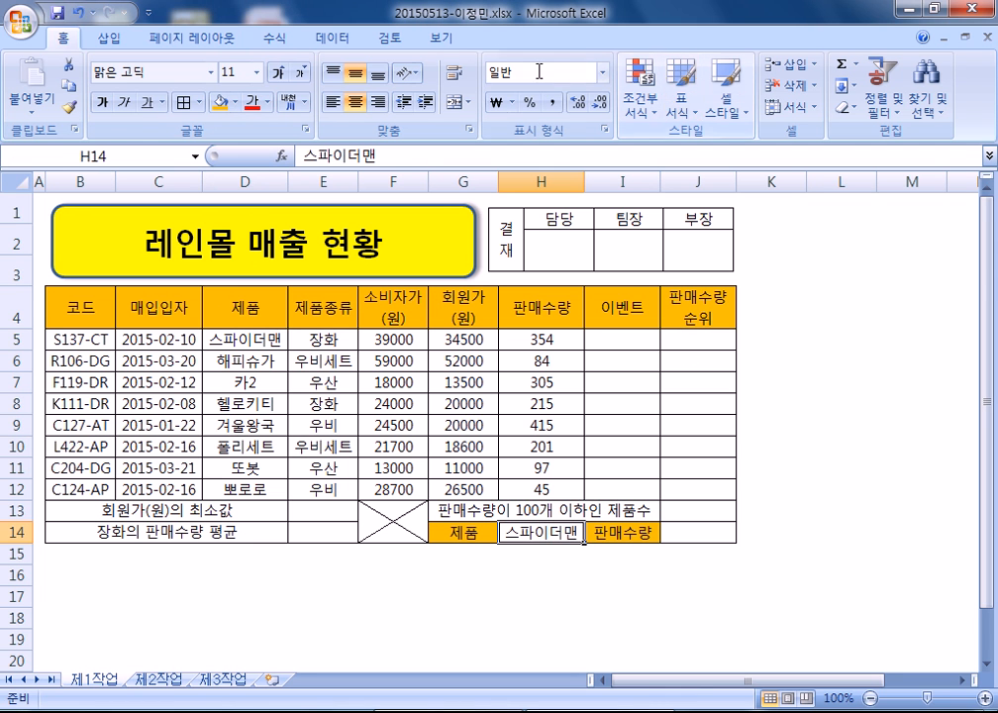
- Add a List validation to H14 with source =$D$5:$D$12 product names
left_click(332, 38)
left_click(705, 99)
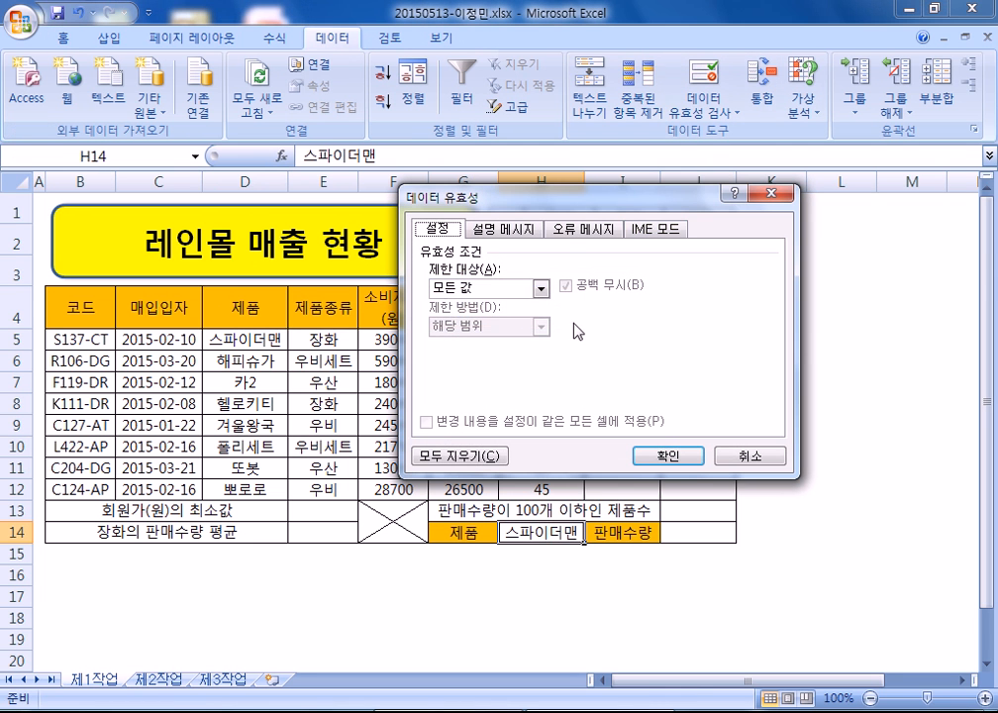
left_click(541, 289)
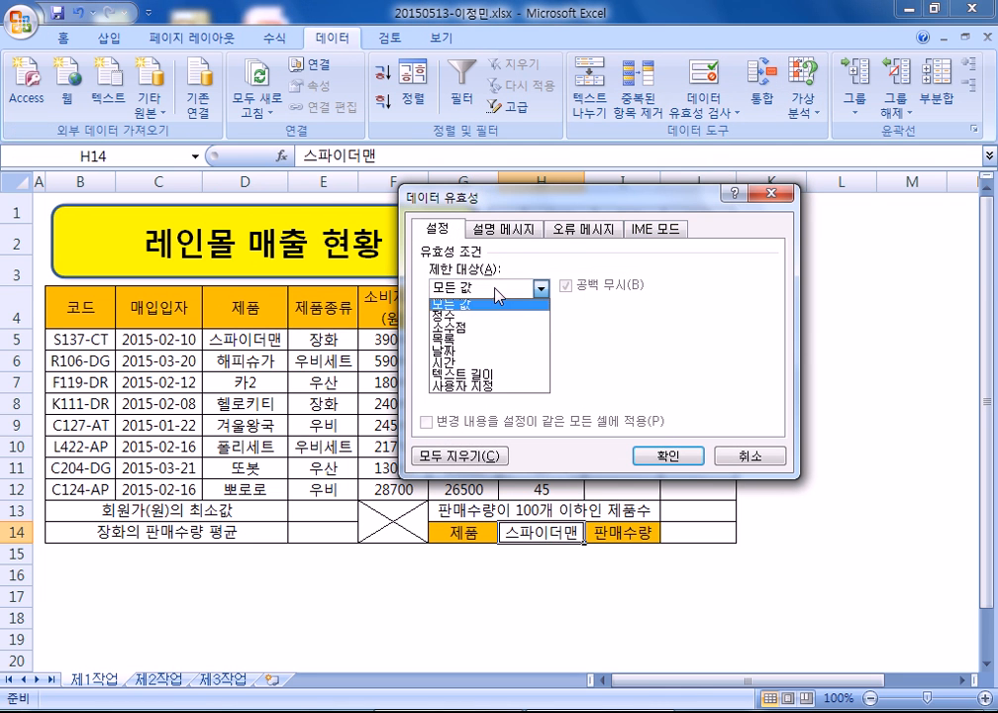
left_click(469, 342)
left_click(457, 358)
left_click_drag(249, 336, 219, 482)
left_click(662, 455)
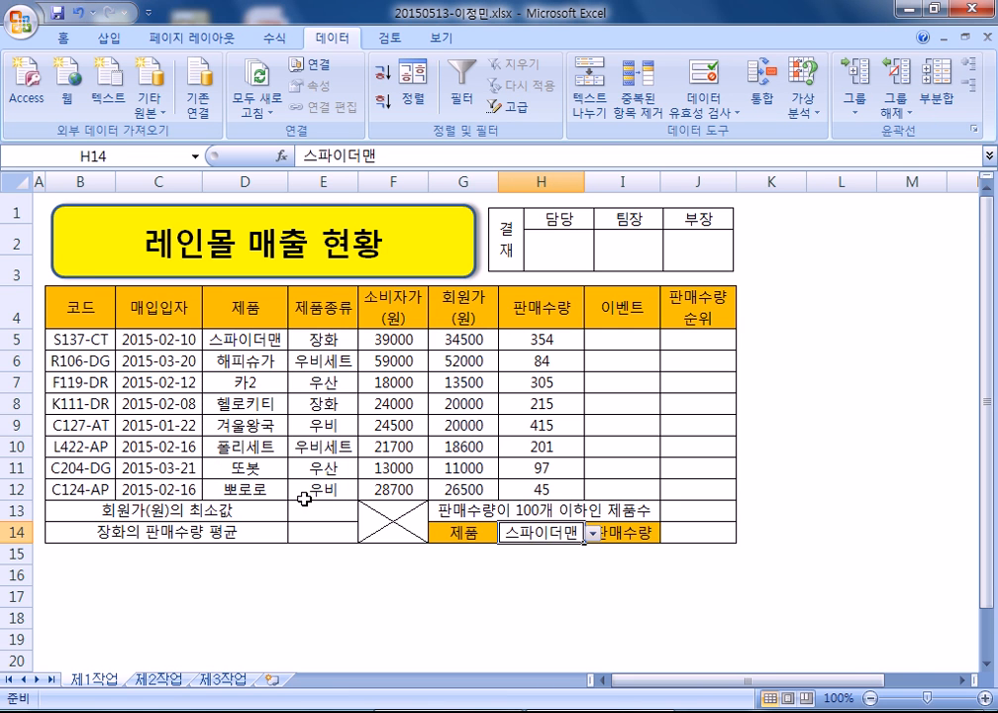
left_click_drag(388, 341, 532, 485)
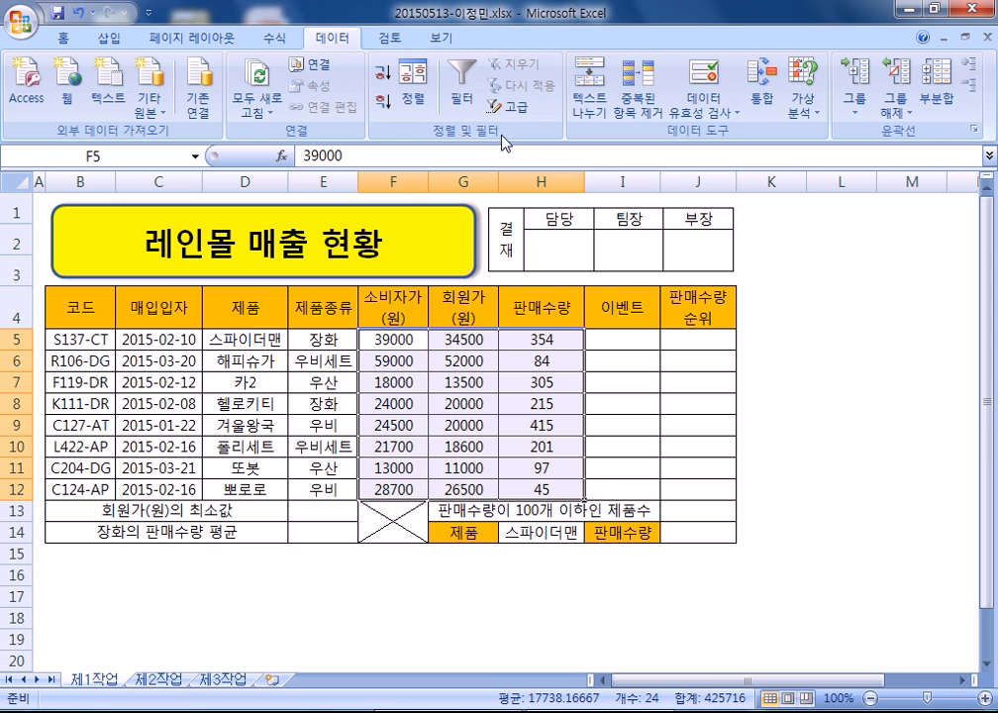
- Apply thousands-separator formatting to F5:H12 and widen columns F and G
left_click(70, 43)
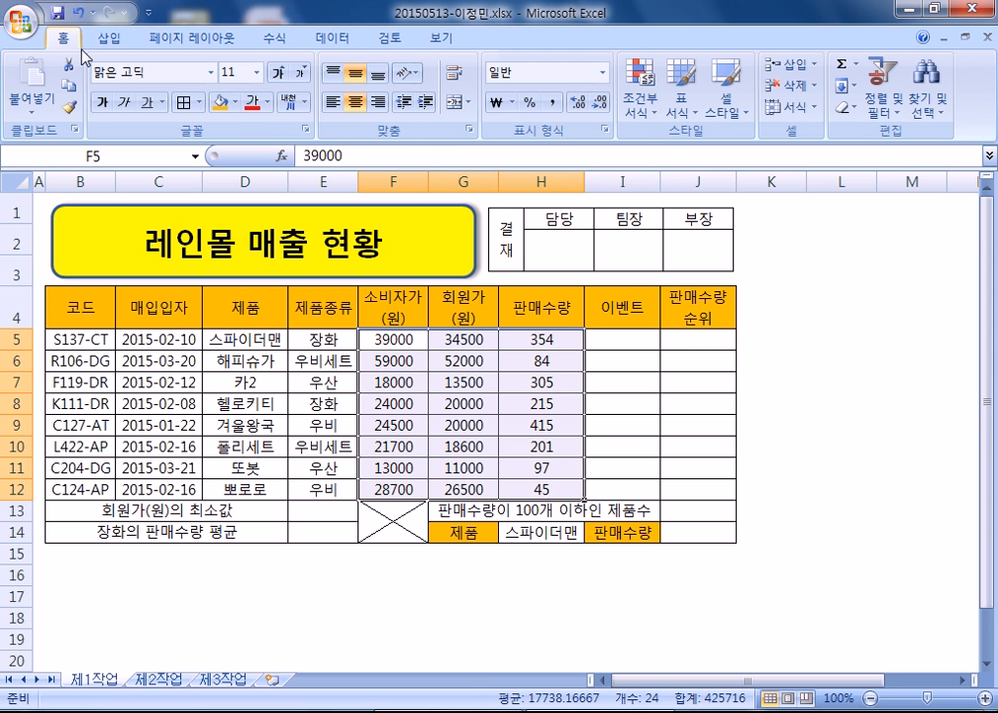
key("ctrl+shift+1")
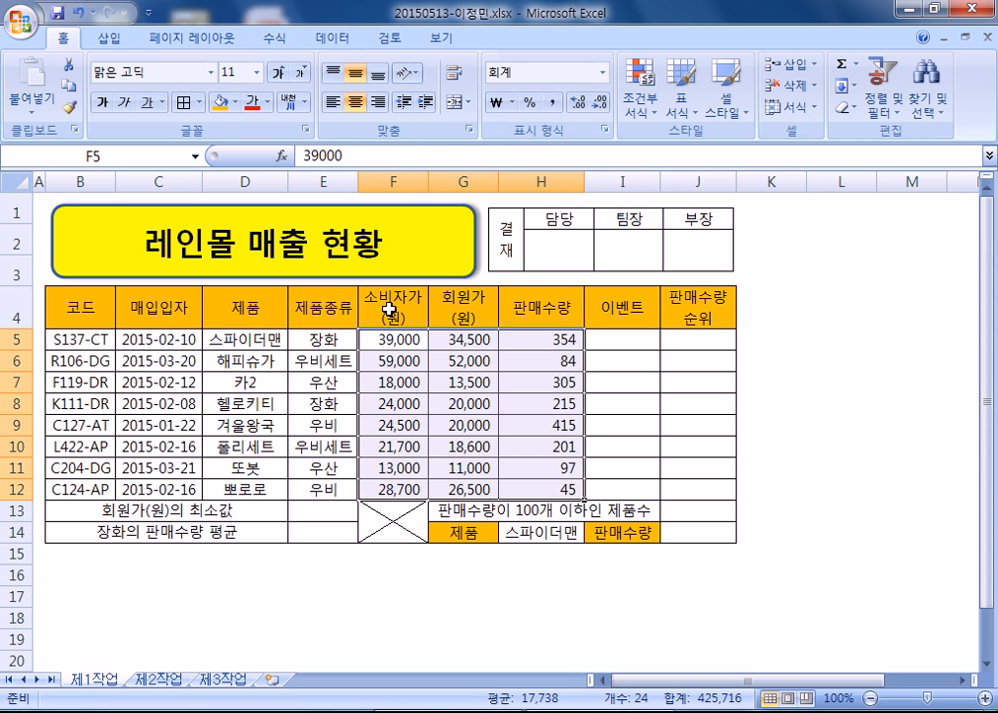
left_click(396, 339)
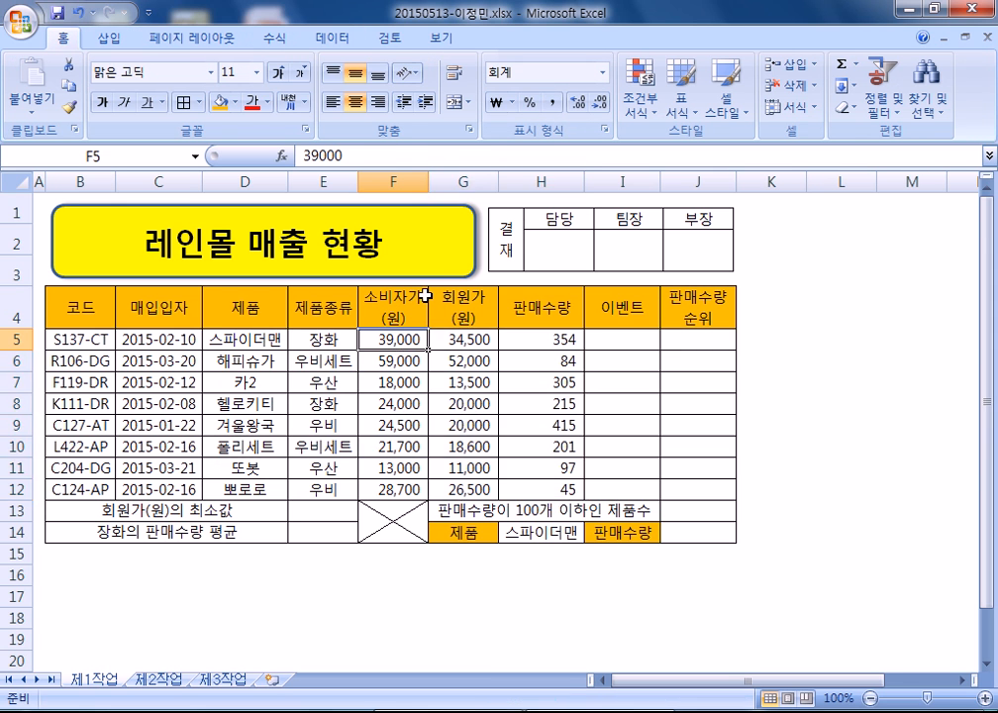
left_click_drag(411, 182, 512, 181)
left_click(451, 368)
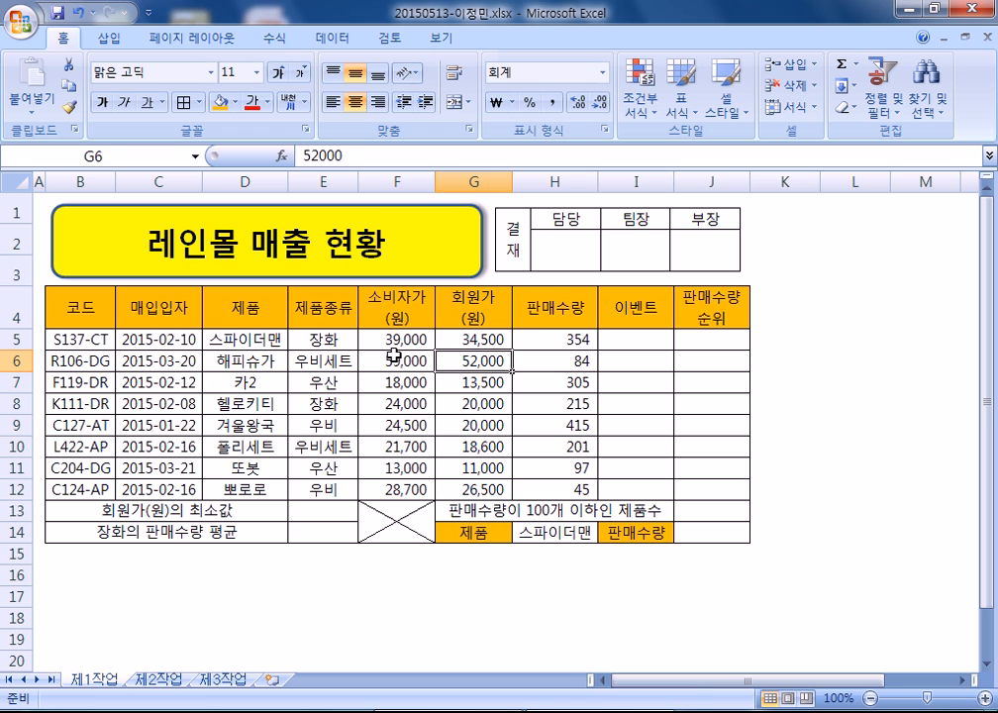
left_click_drag(572, 337, 560, 490)
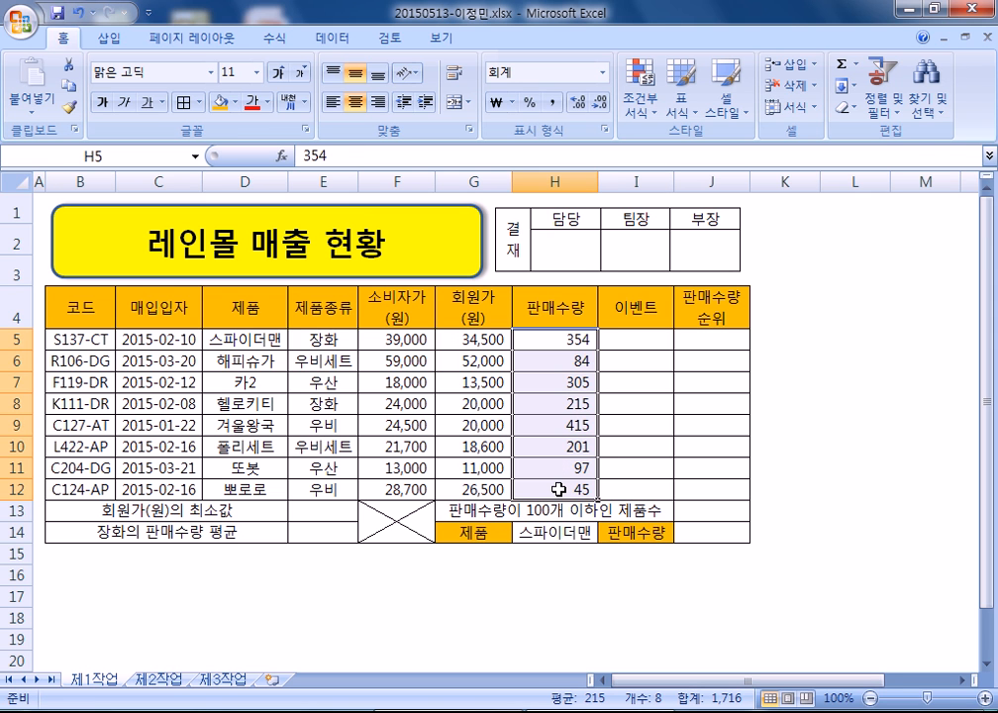
- Attempt a custom format with 개 for H5:H12, which is rejected as invalid
key("ctrl+1")
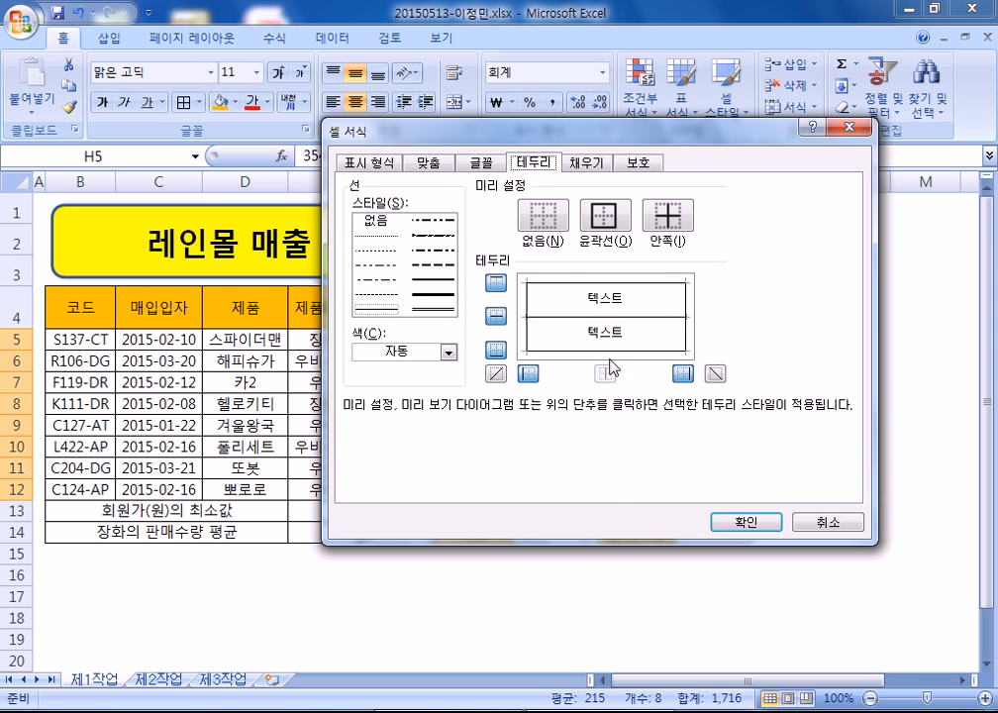
left_click(372, 163)
left_click(383, 331)
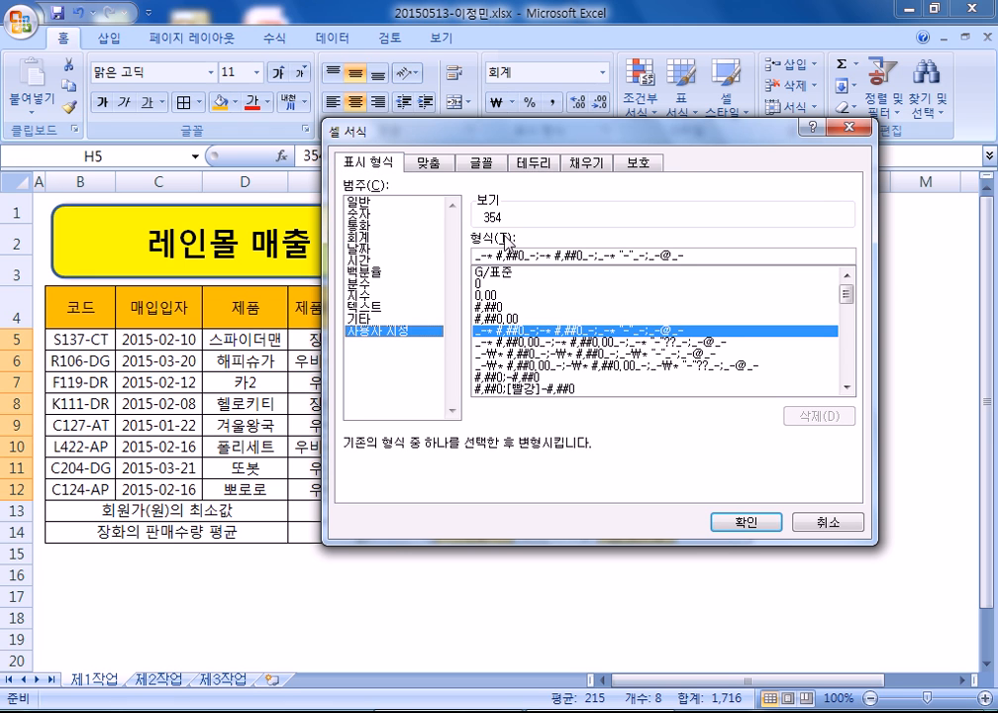
left_click_drag(572, 257, 854, 297)
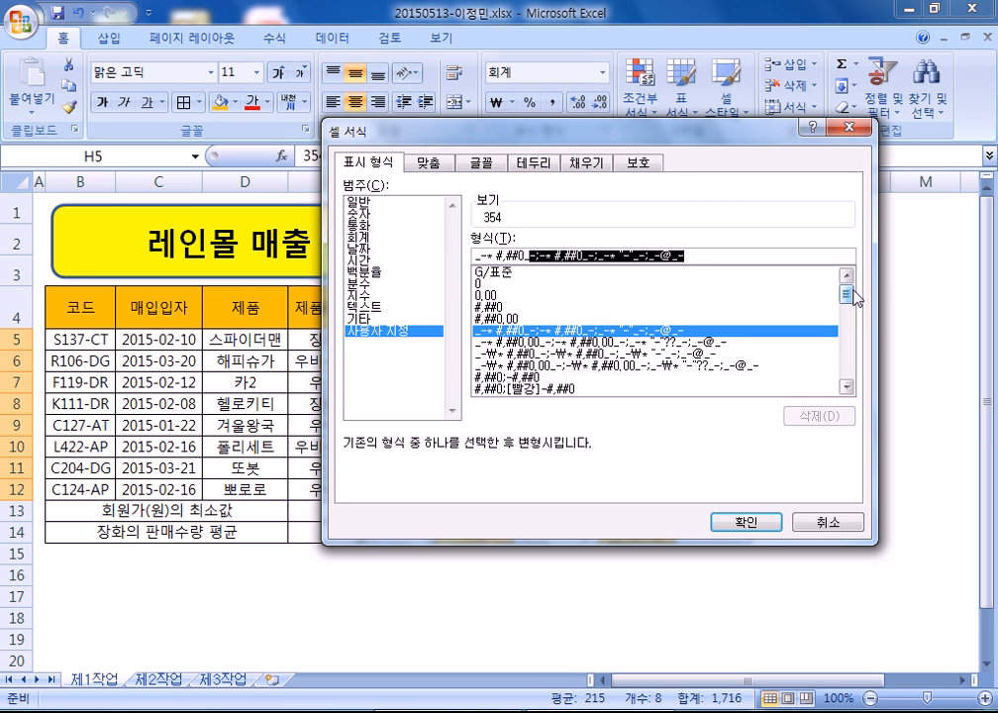
key("Delete")
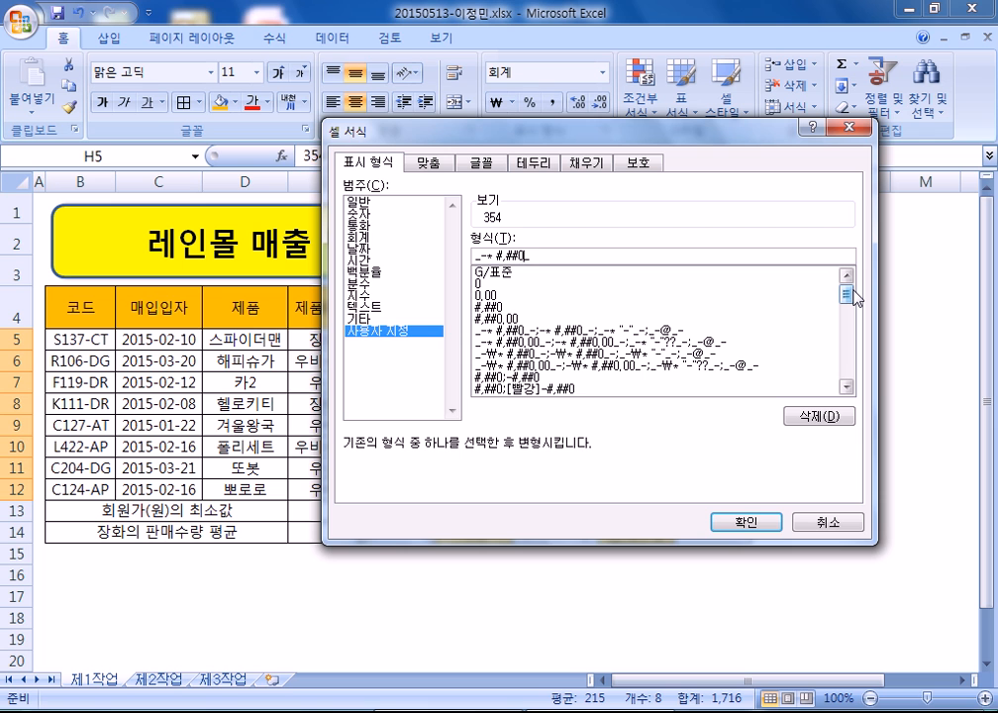
type("개")
key("Return")
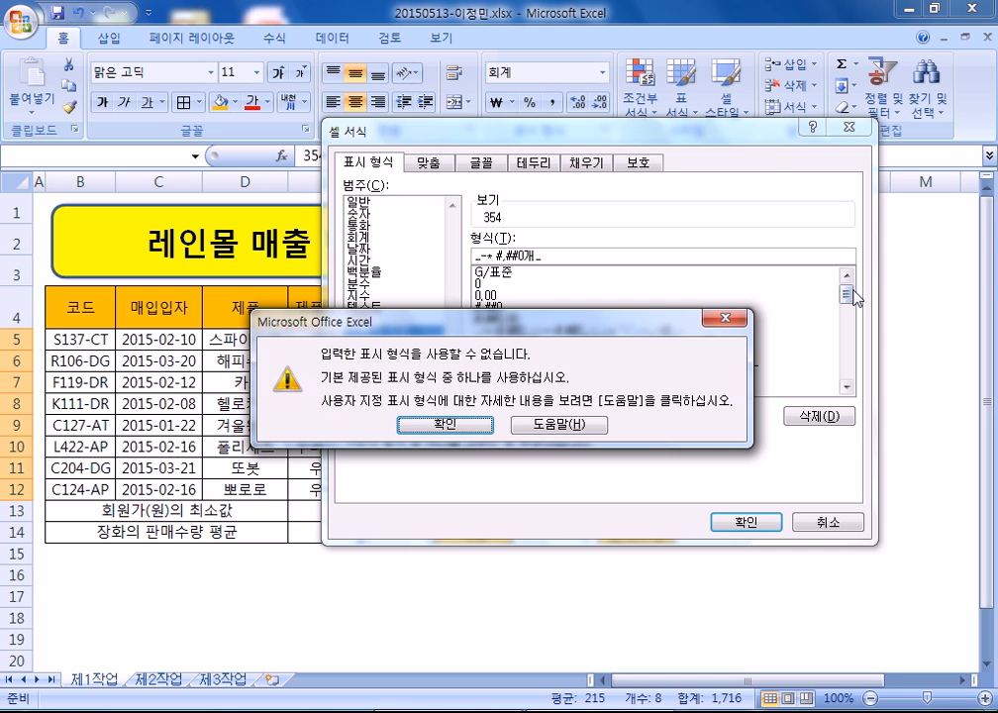
key("Return")
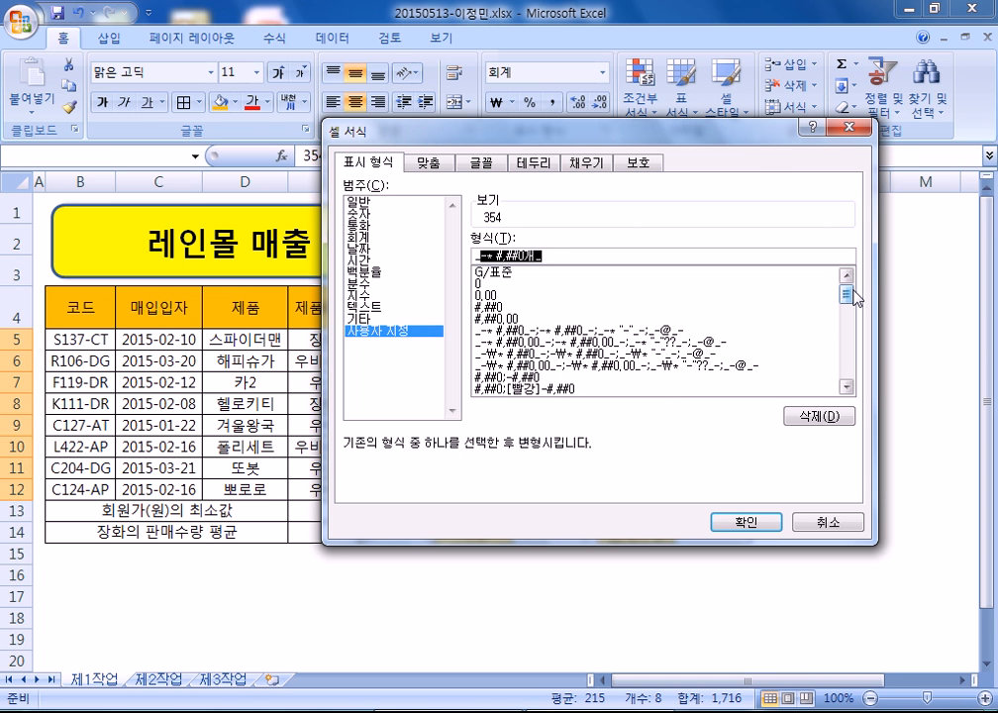
key("Escape")
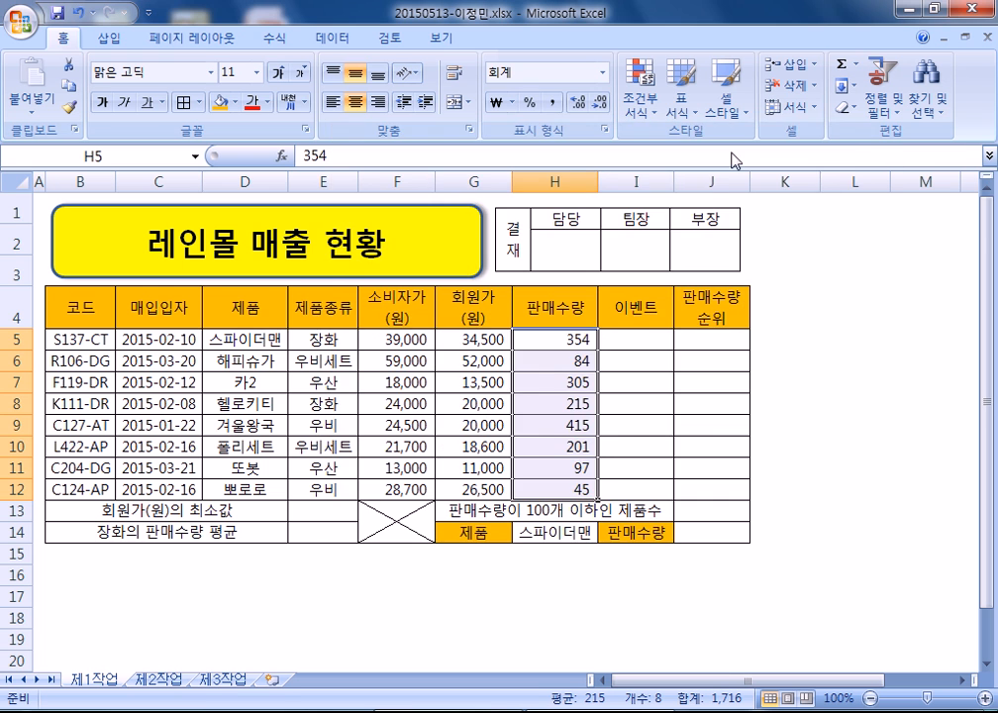
- Apply the custom number format with a "개" suffix to H5:H12
key("ctrl+1")
left_click(389, 330)
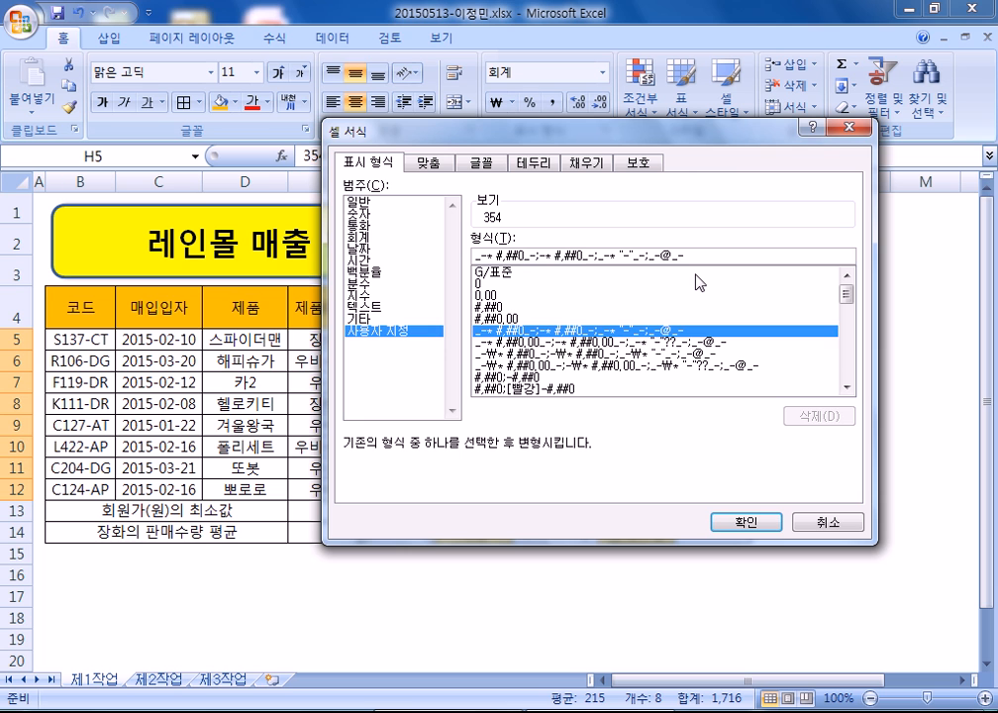
type("\"개")
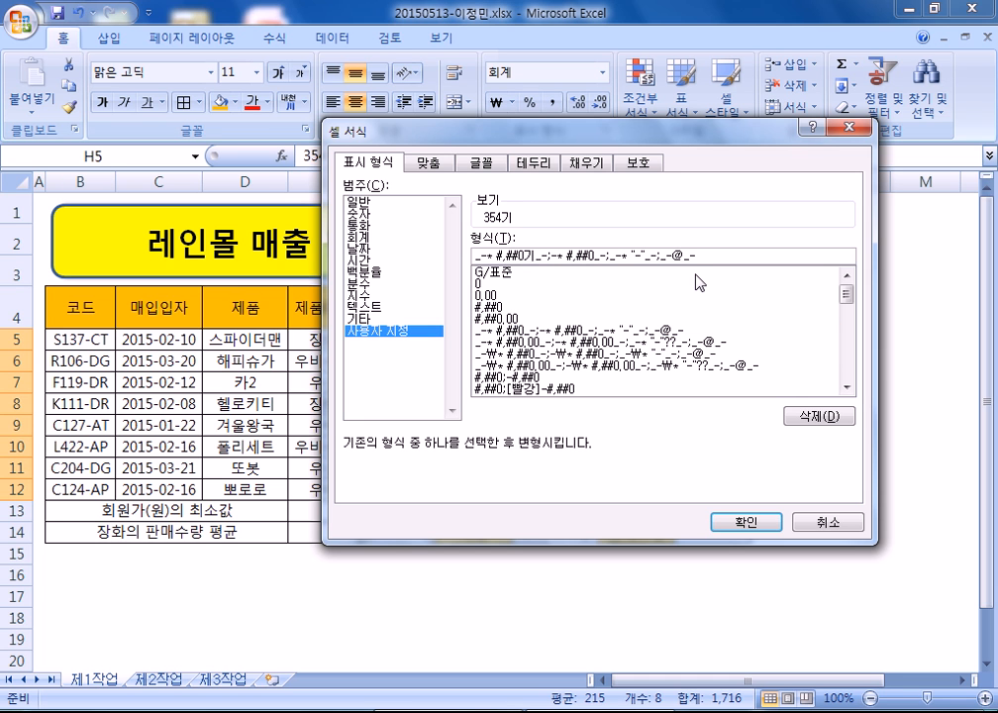
key("Return")
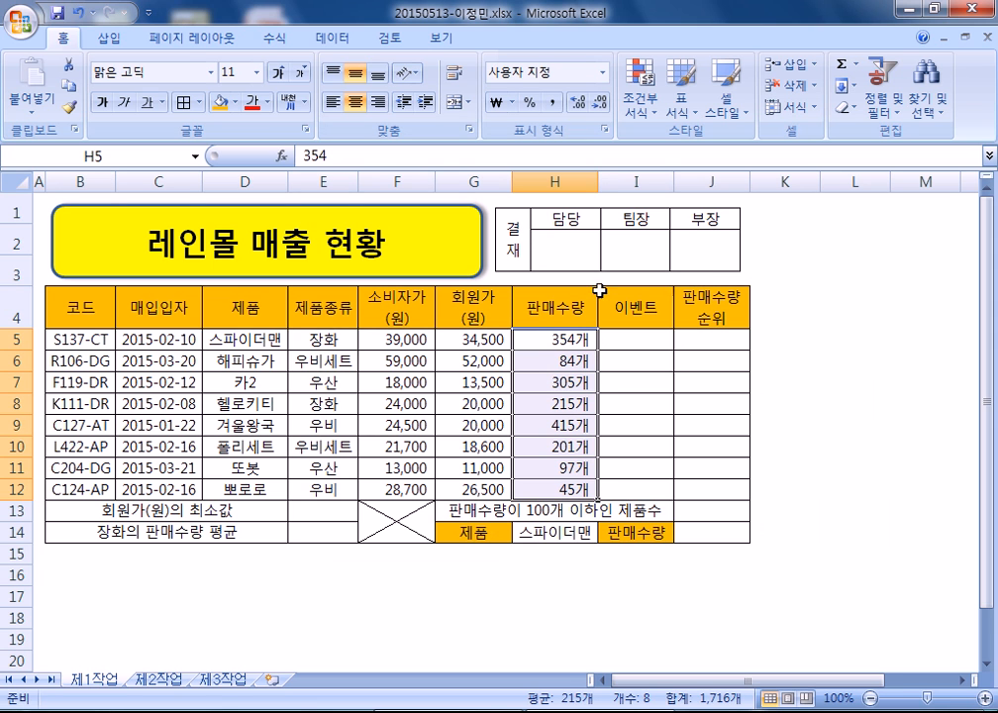
- Name the member prices G5:G12 as 회원가 in the Name Box
left_click(471, 349)
left_click_drag(471, 349, 460, 497)
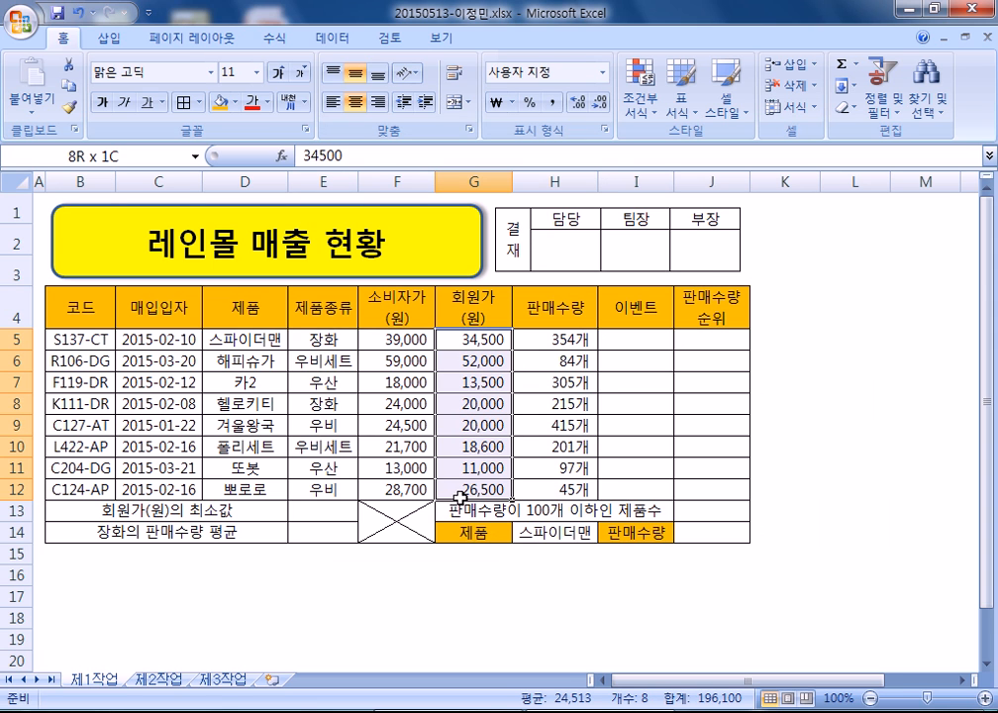
left_click(108, 156)
type("ㅎㅚ원가")
key("Return")
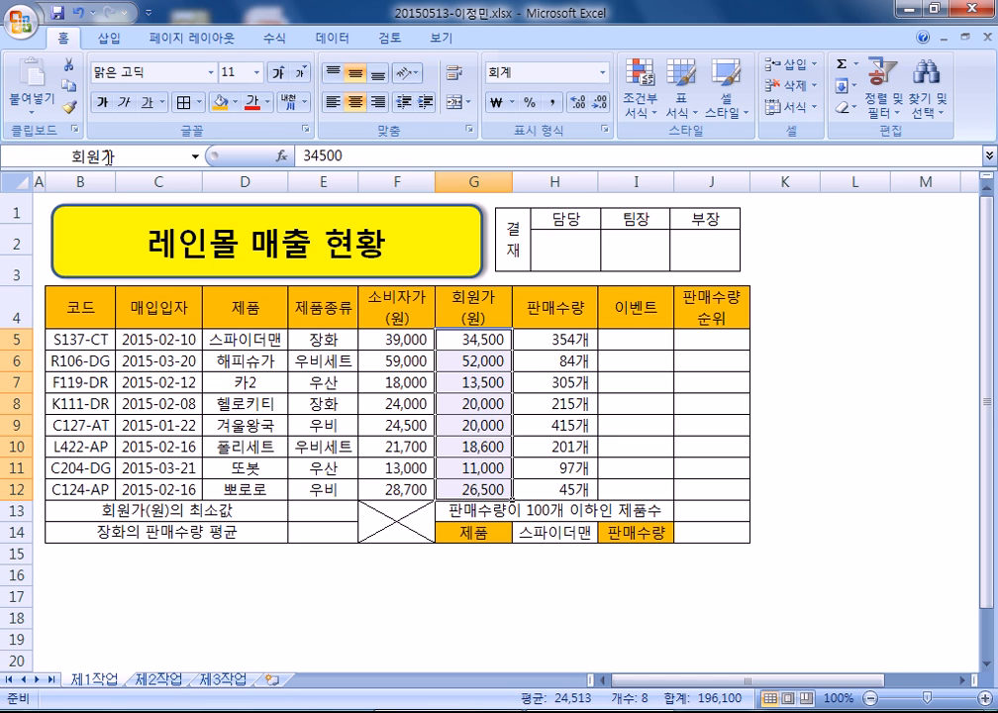
left_click(79, 552)
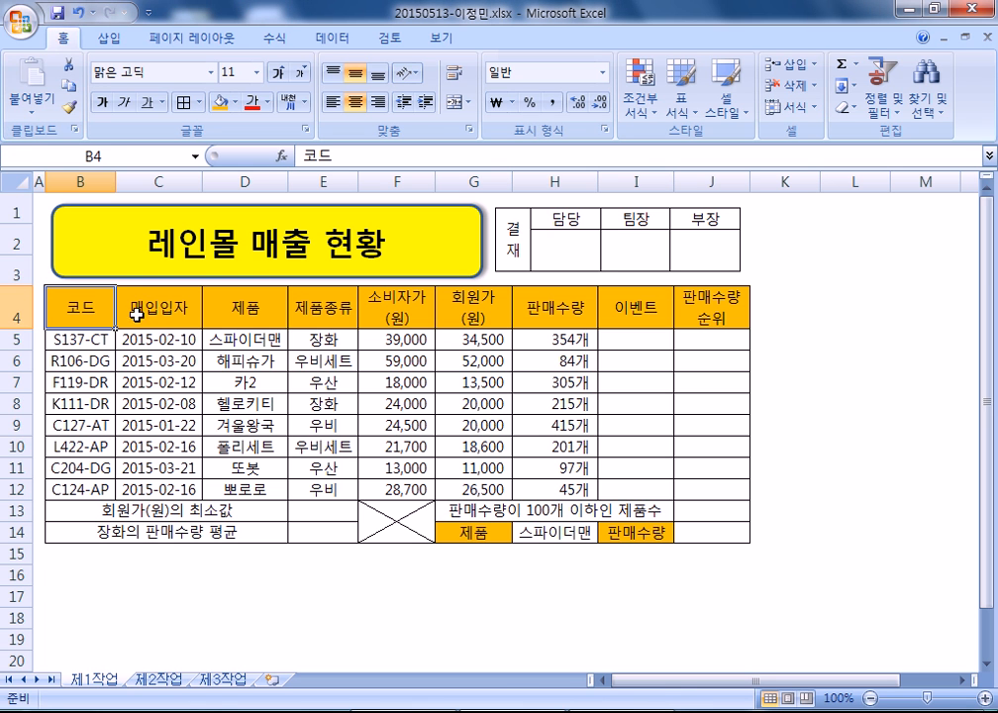
- Add outside borders around the table from B4 and around the data rows B5:J12
left_click_drag(84, 308, 708, 532)
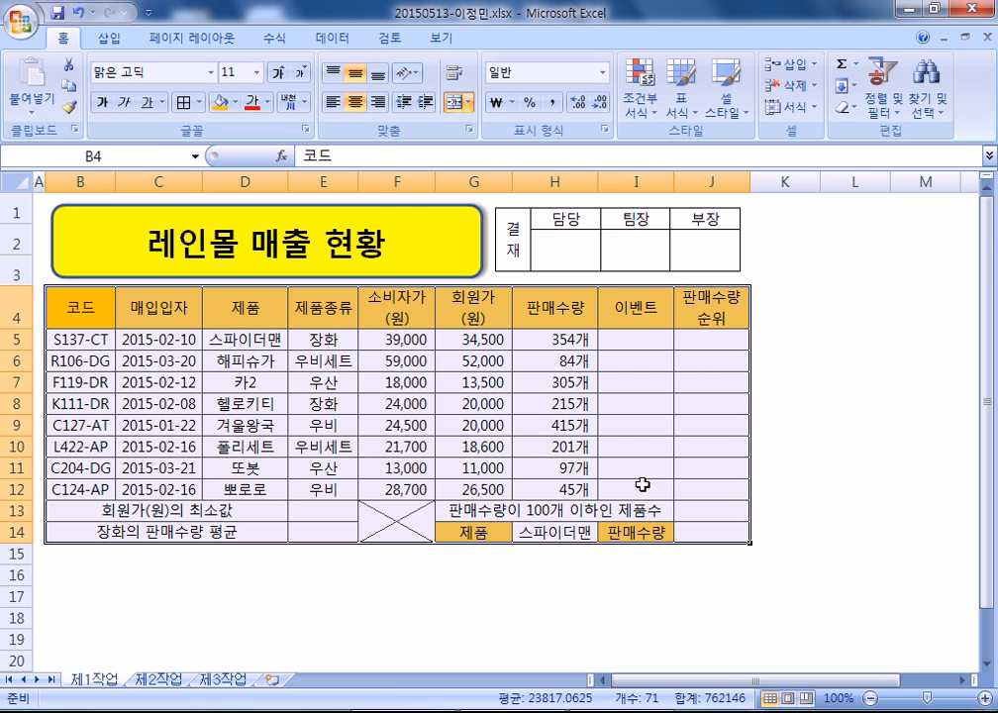
left_click(201, 102)
left_click(237, 287)
left_click_drag(99, 338, 694, 481)
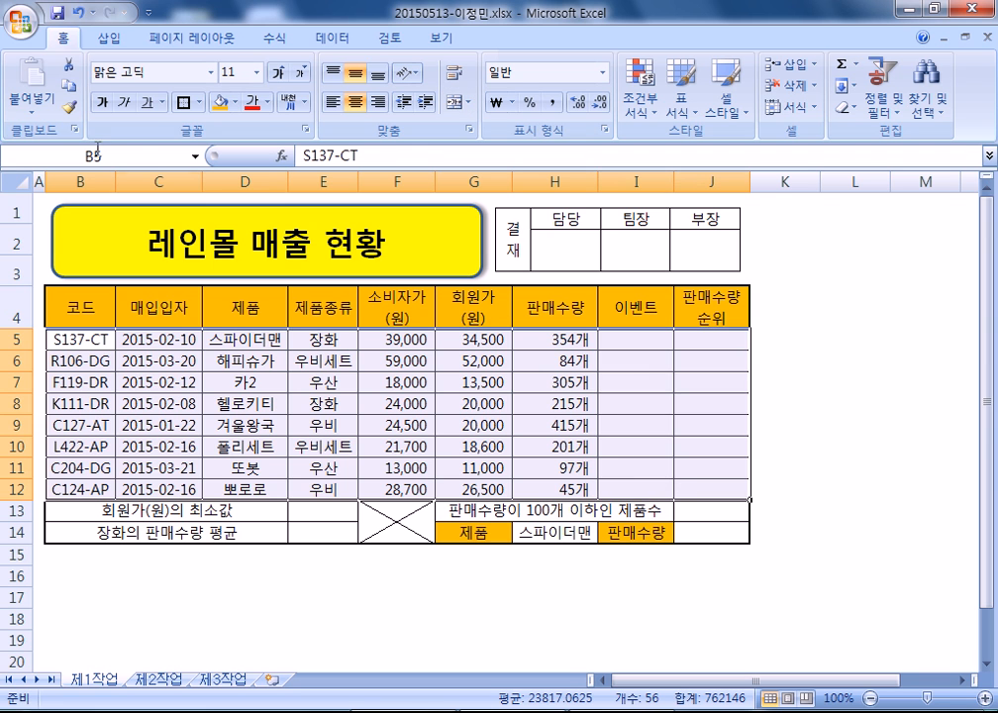
left_click(186, 102)
left_click(102, 301)
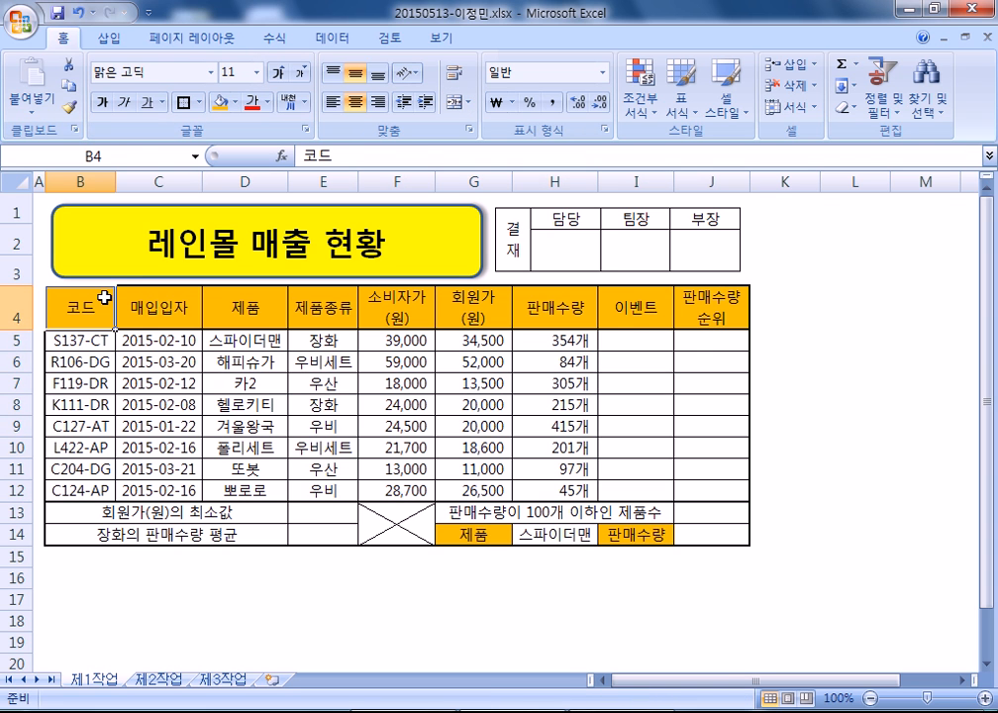
left_click(636, 321)
left_click(629, 345)
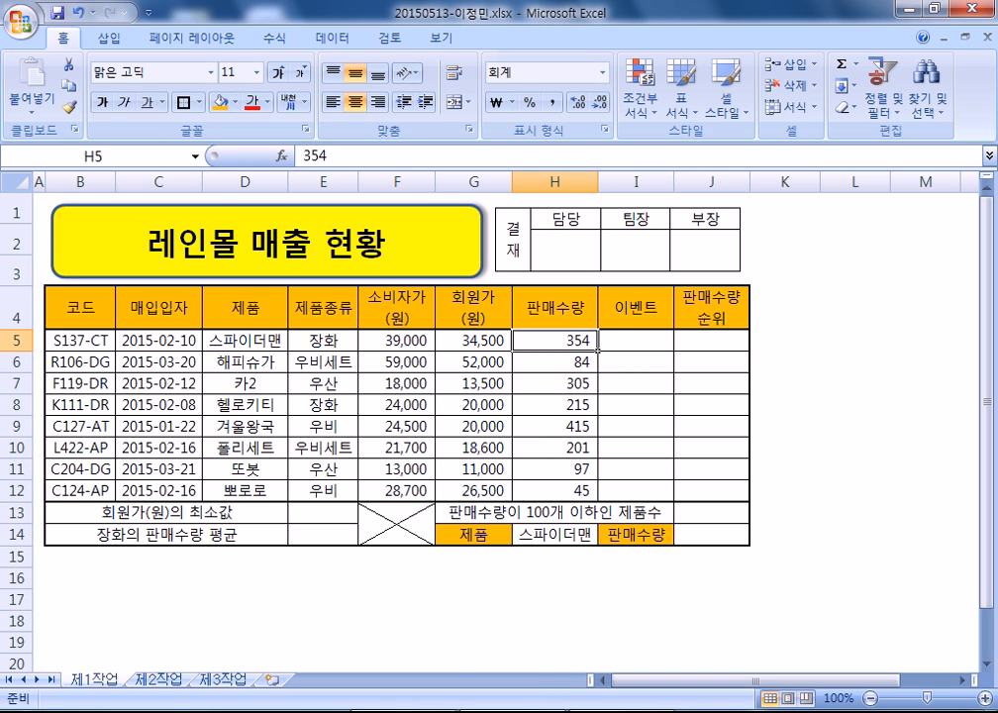
left_click(539, 711)
- Type the heading 셀 서식 in Notepad and confirm the regular font
type("TPF")
key("BackSpace")
key("BackSpace")
key("BackSpace")
key("Hangul")
type("셀 ")
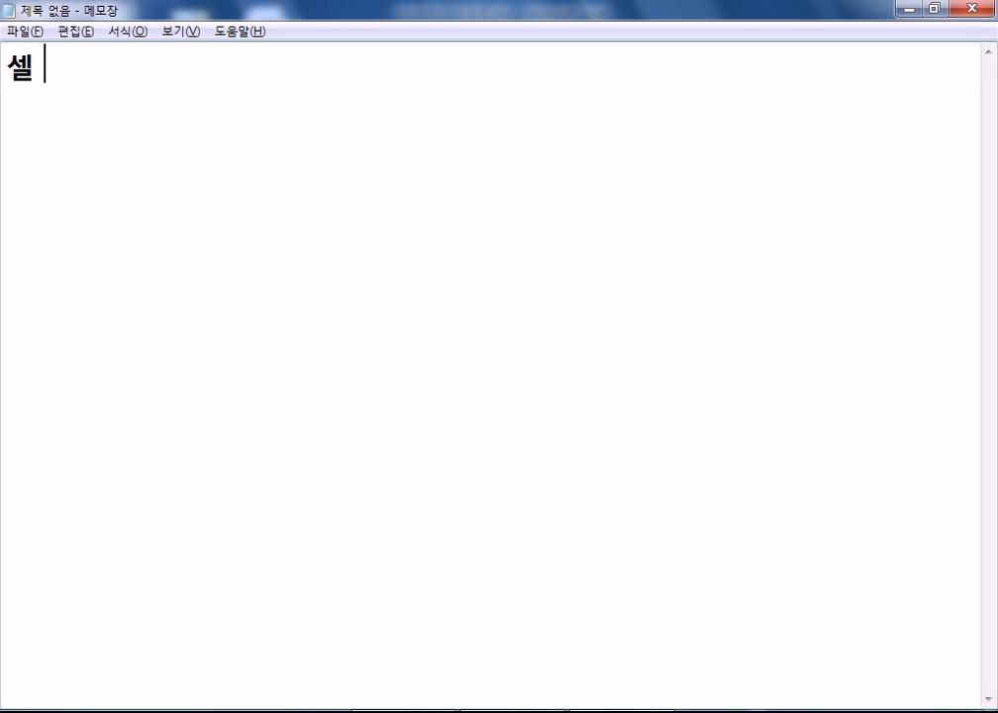
type("서식")
left_click(127, 30)
left_click(125, 74)
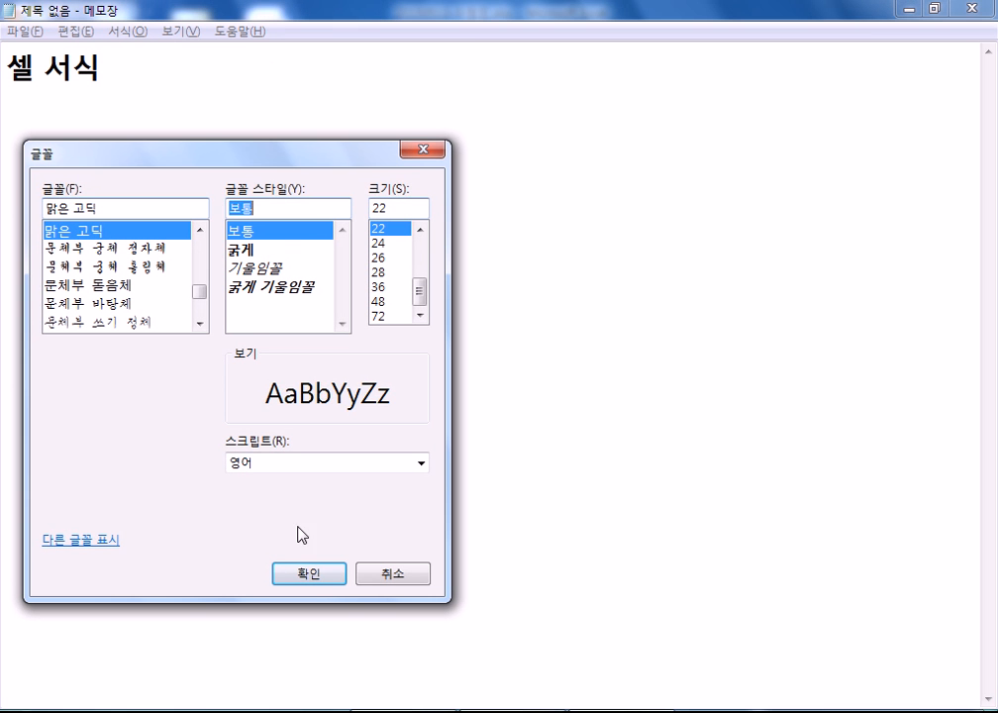
left_click(306, 572)
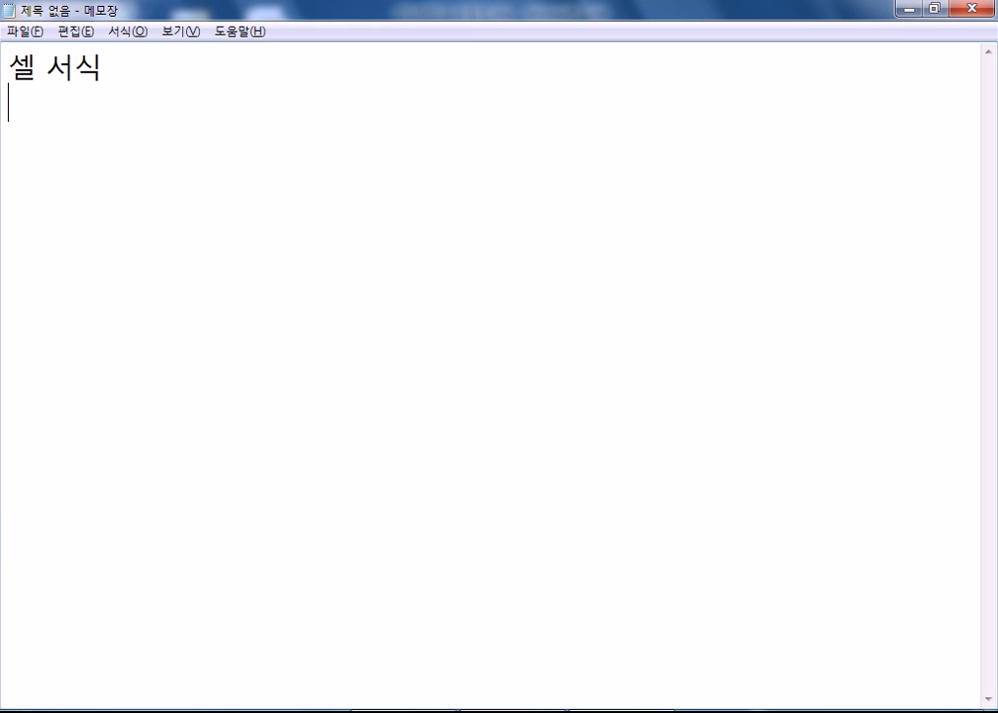
- Note the format code G/표준"개" with the example 256개
key("Return")
type("G/표준")
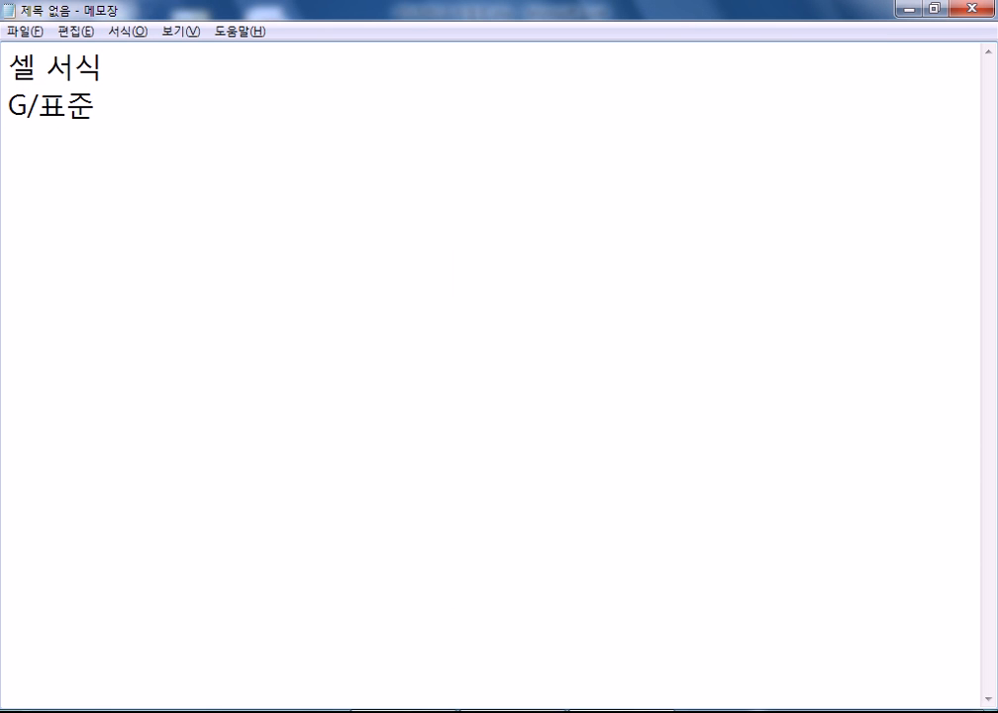
type("\"개\" 256개")
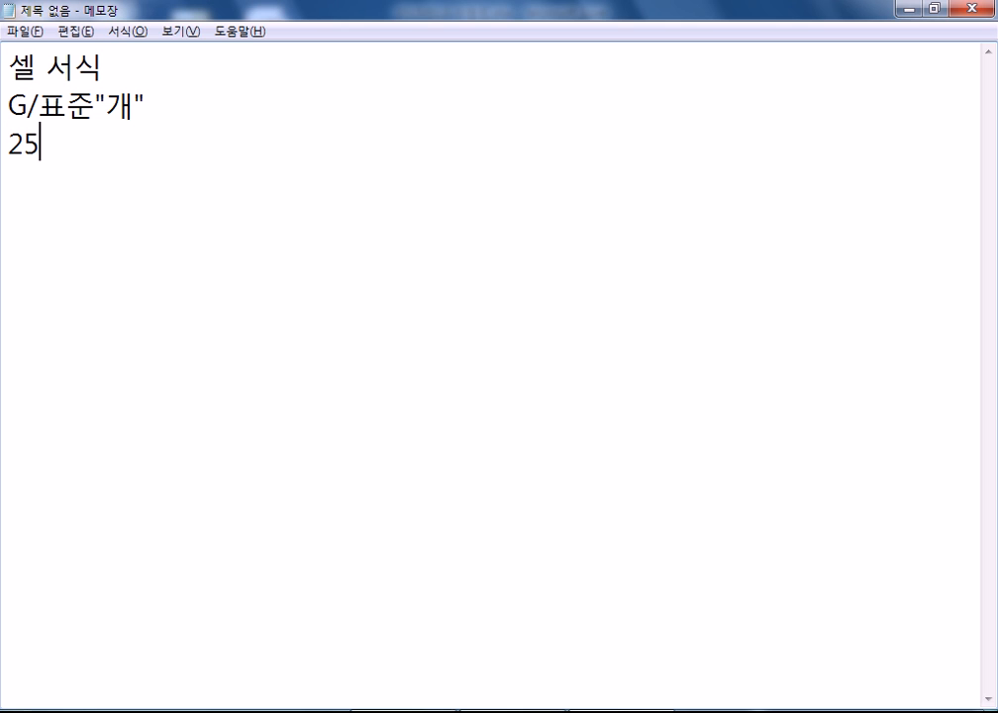
key("Return")
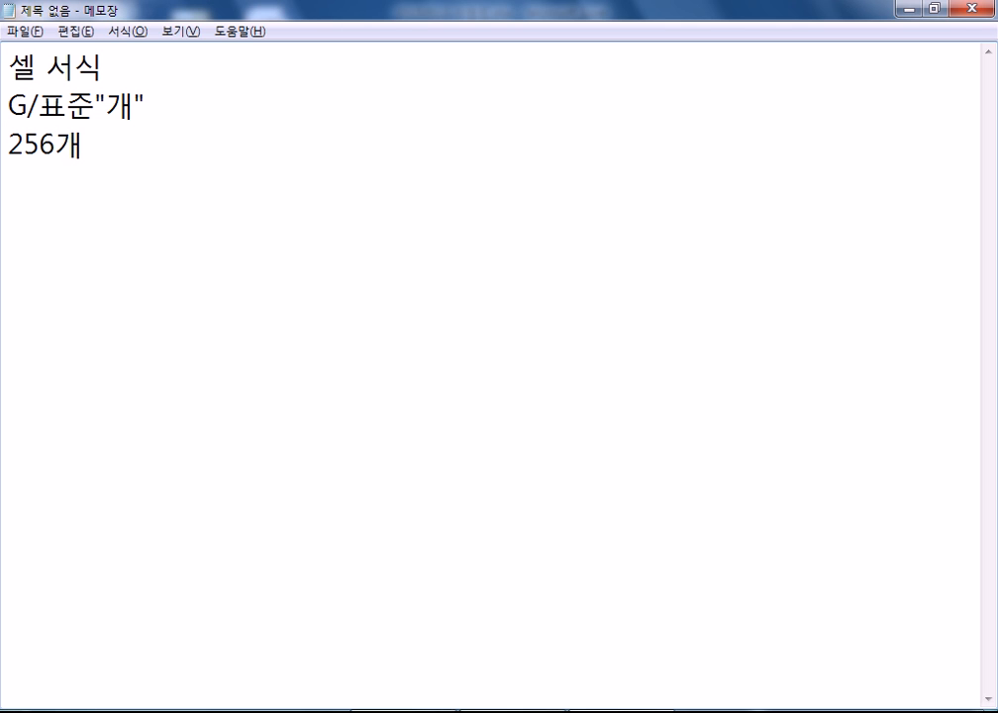
key("alt+Tab")
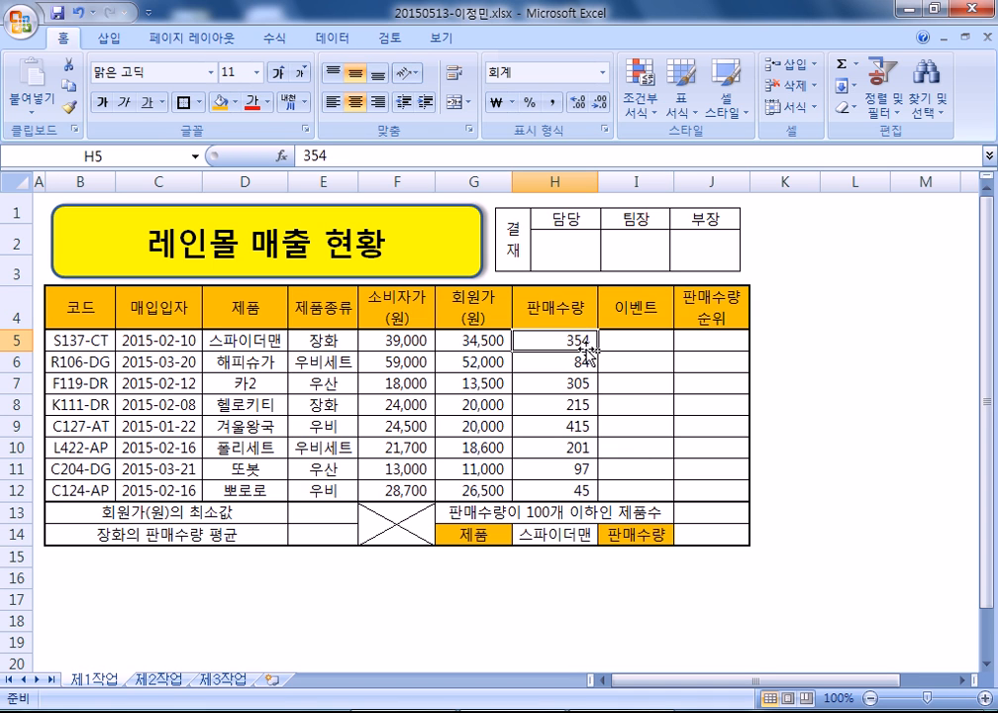
- Set H5:H12 to General, right-aligned, with comma number formatting
left_click_drag(537, 341, 532, 489)
key("ctrl+1")
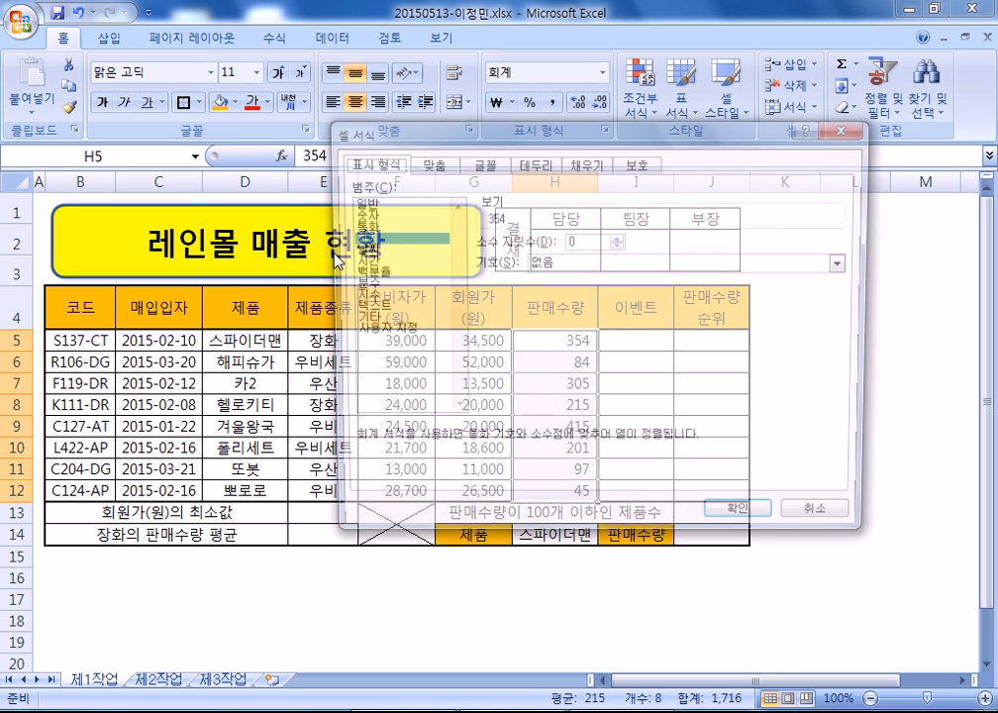
left_click(356, 204)
left_click(745, 521)
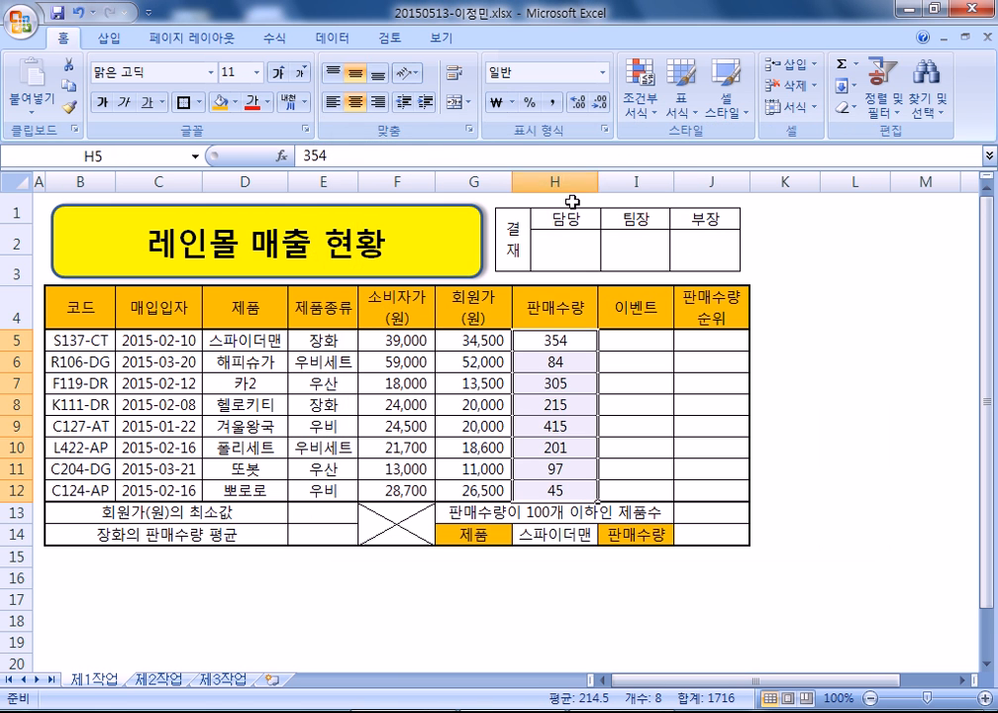
left_click(377, 102)
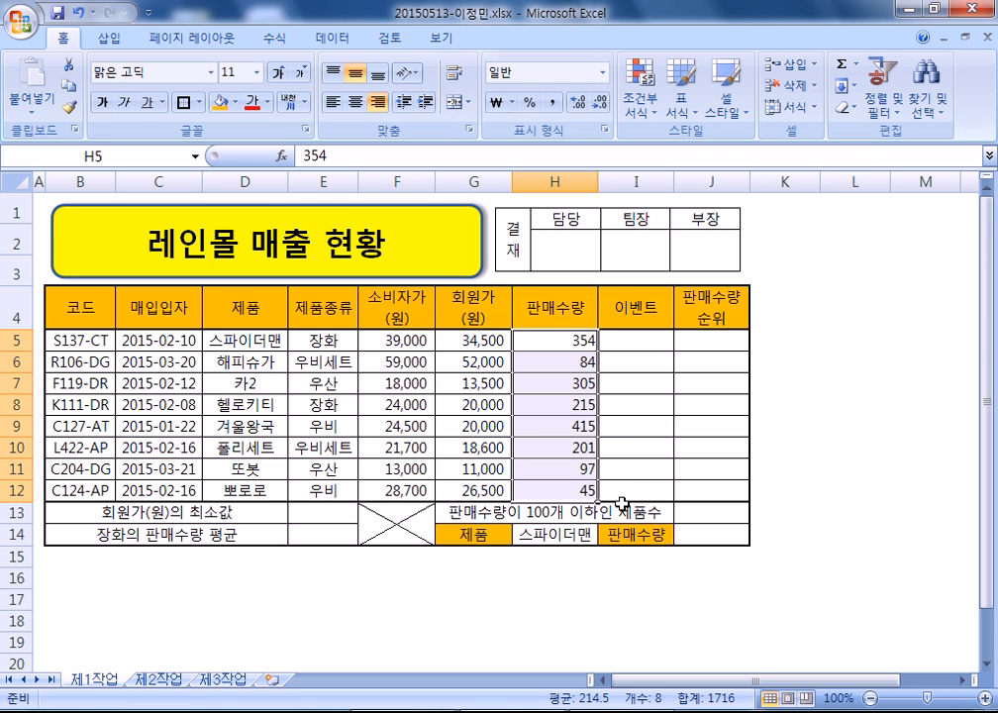
left_click(553, 102)
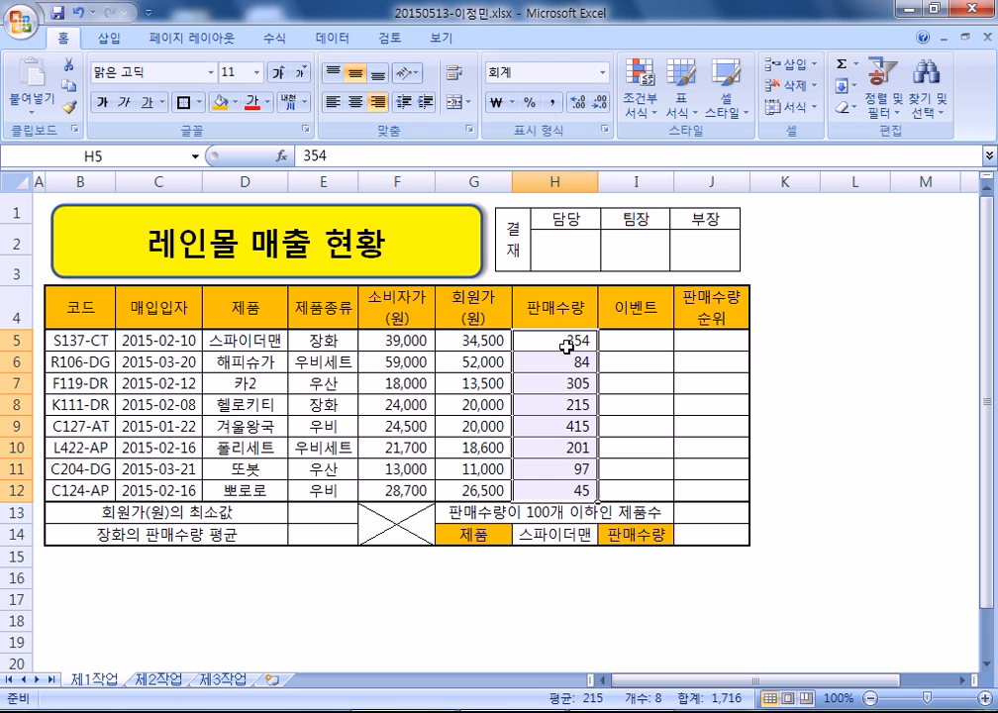
- Pick the G/표준 code in the Custom number category for H5:H12
key("ctrl+1")
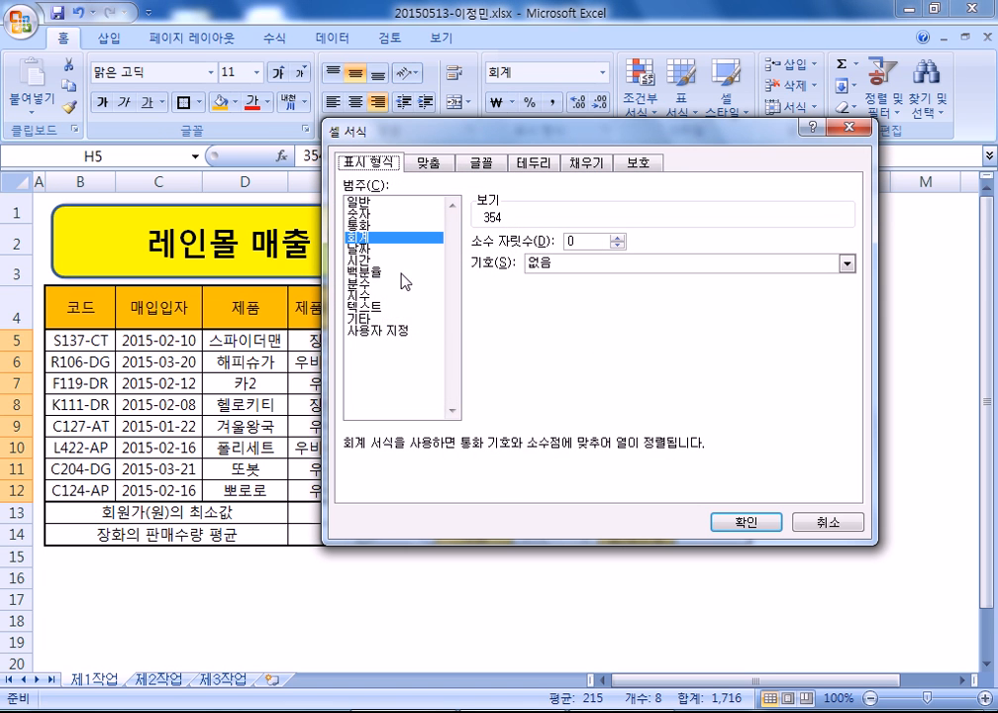
left_click(384, 330)
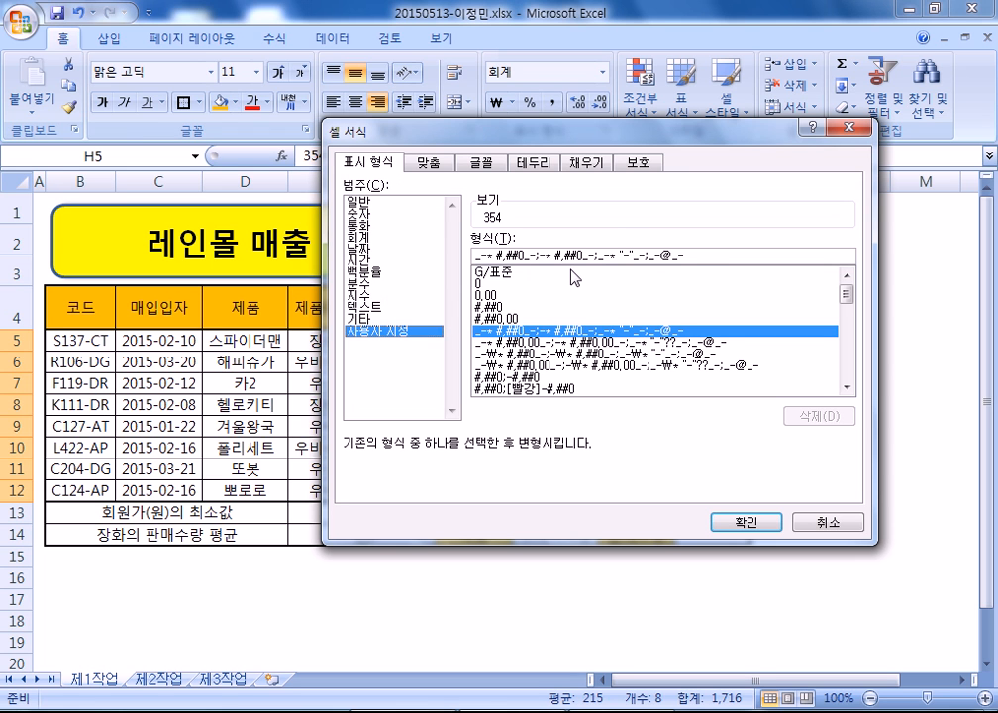
left_click(500, 273)
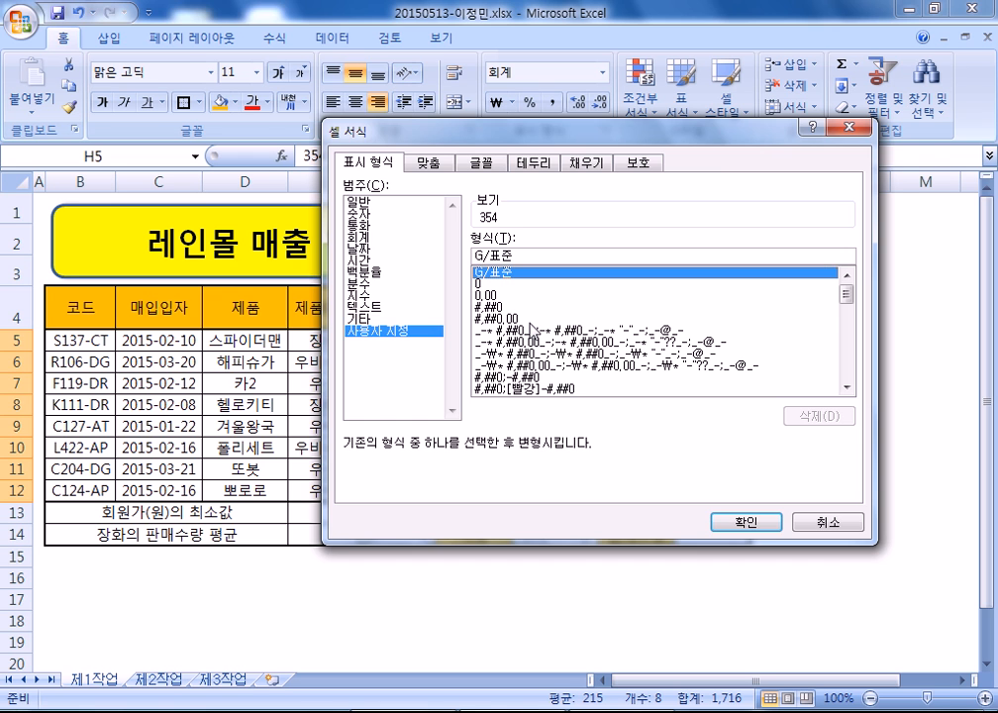
key("Return")
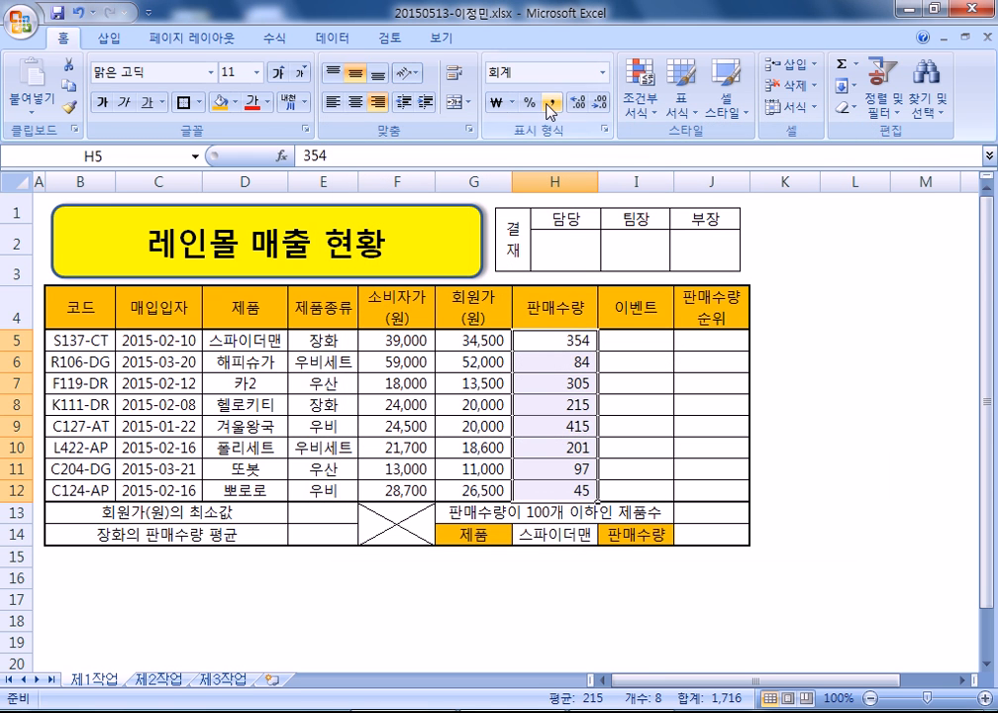
left_click_drag(431, 342, 540, 479)
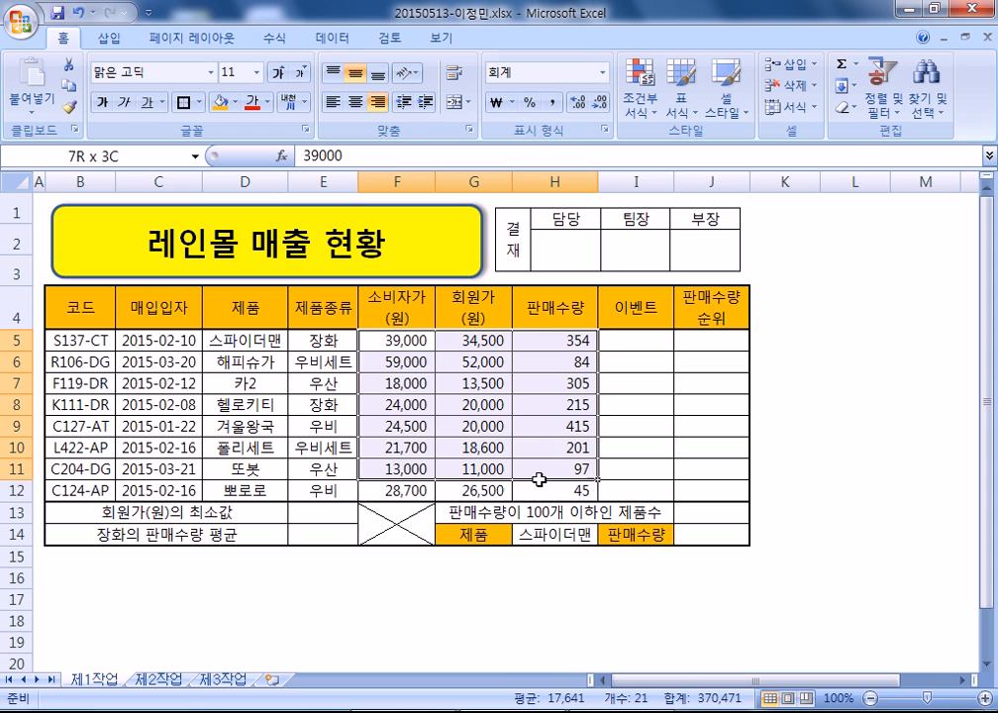
left_click_drag(541, 341, 544, 489)
left_click_drag(396, 340, 551, 489)
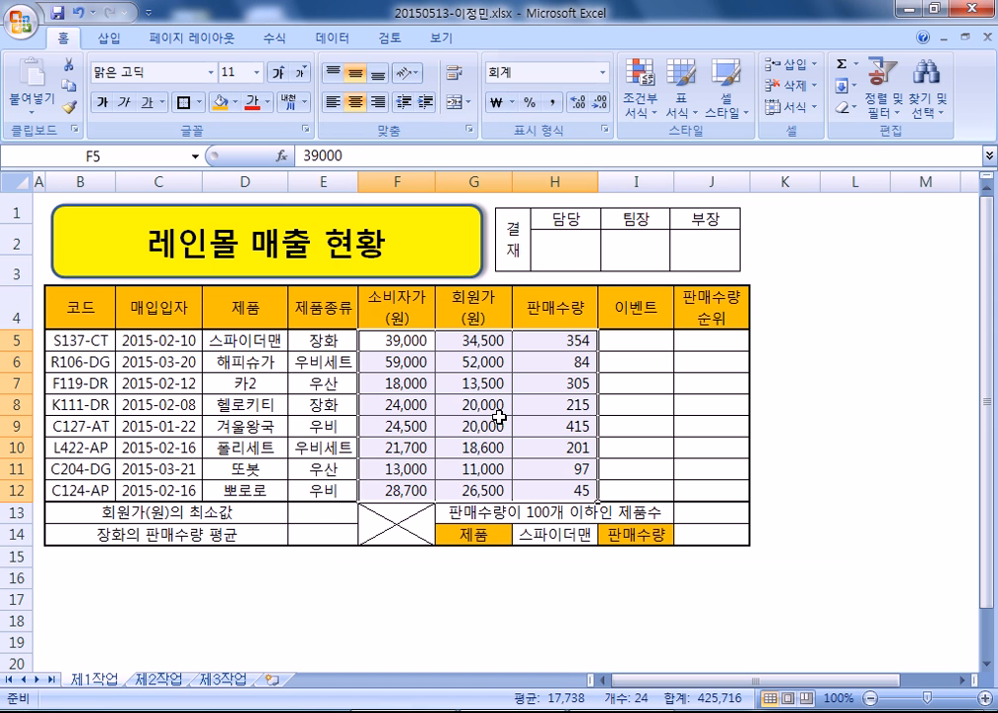
left_click_drag(555, 340, 555, 490)
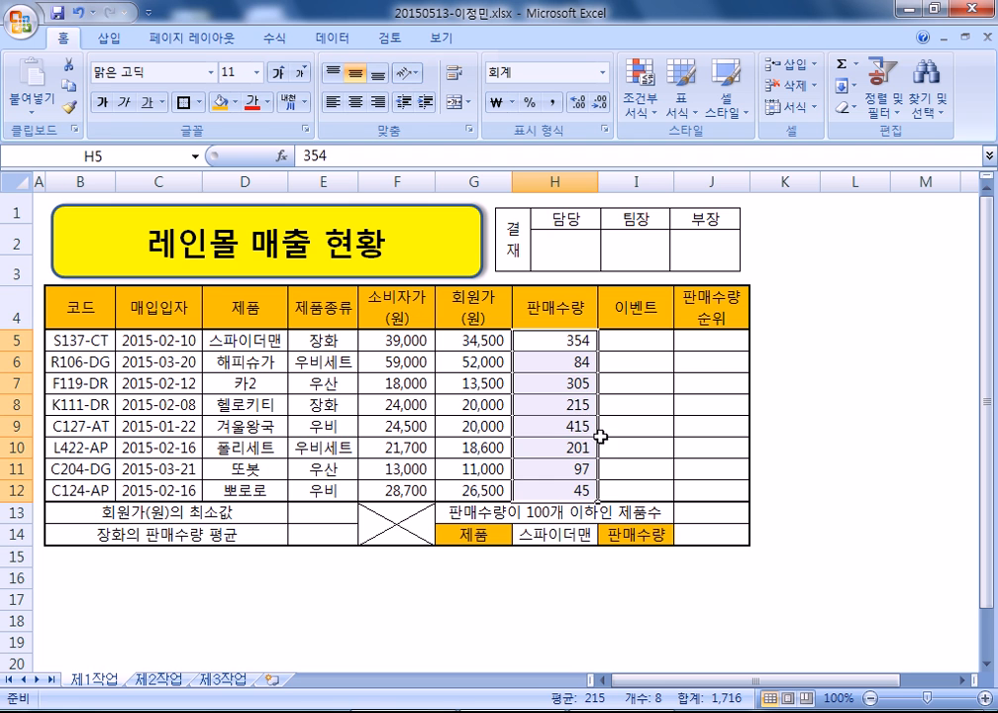
left_click_drag(553, 341, 549, 490)
- Copy the H5:H12 custom code _-* #,##0_-;-* #,##0_-;_-* "-"_-;_-@_- into the Notepad notes
key("ctrl+1")
left_click(397, 319)
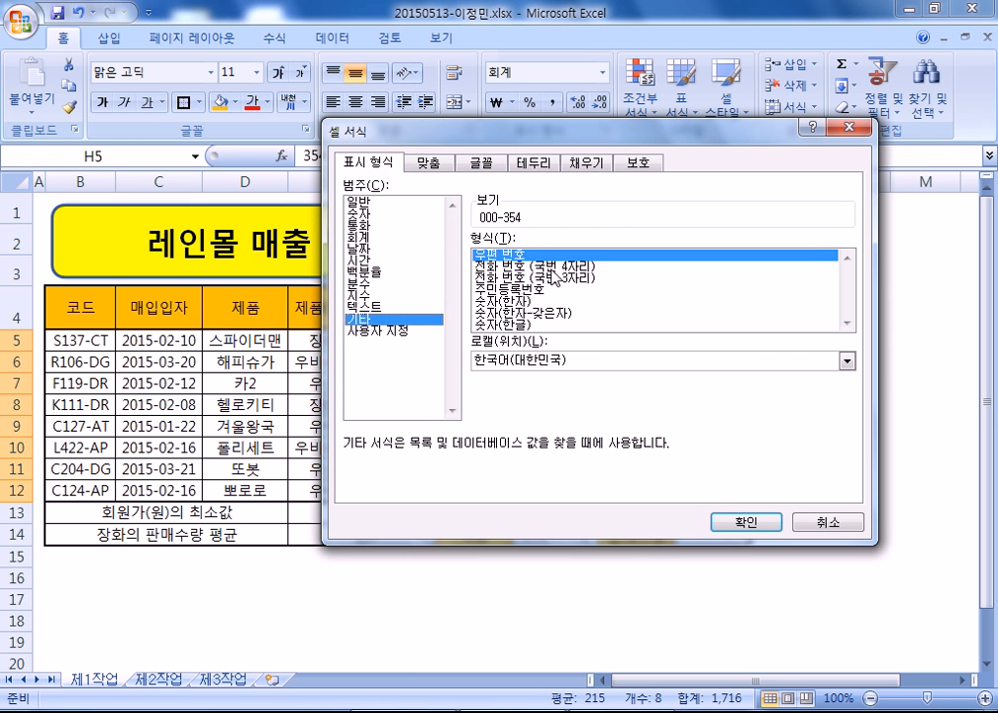
left_click(407, 332)
key("Escape")
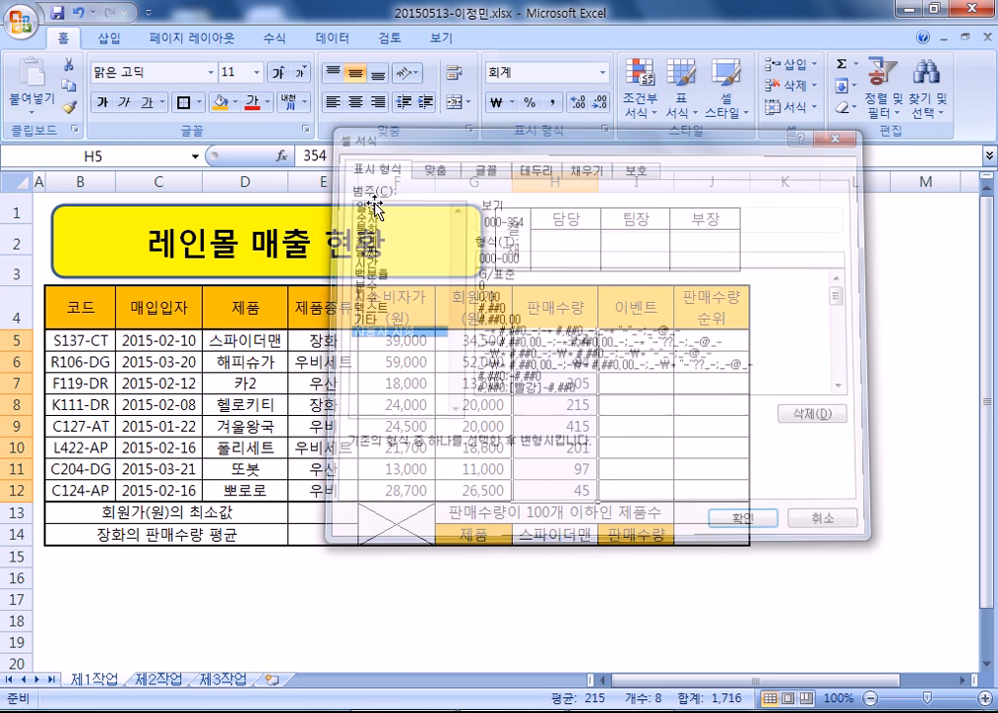
key("ctrl+1")
left_click(399, 331)
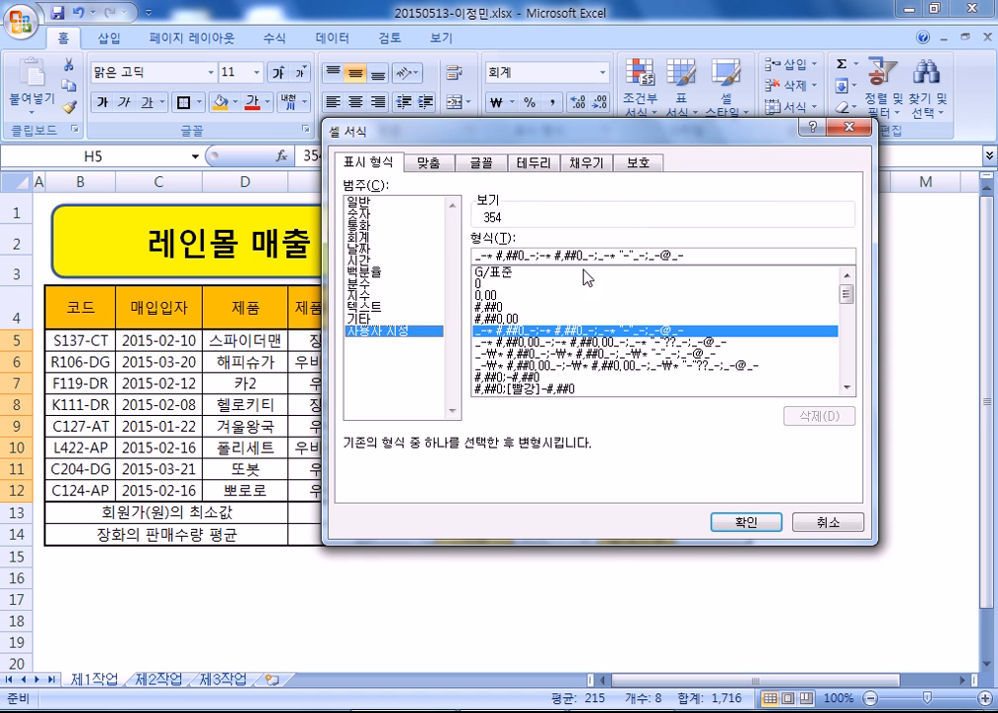
left_click_drag(713, 258, 447, 259)
key("ctrl+c")
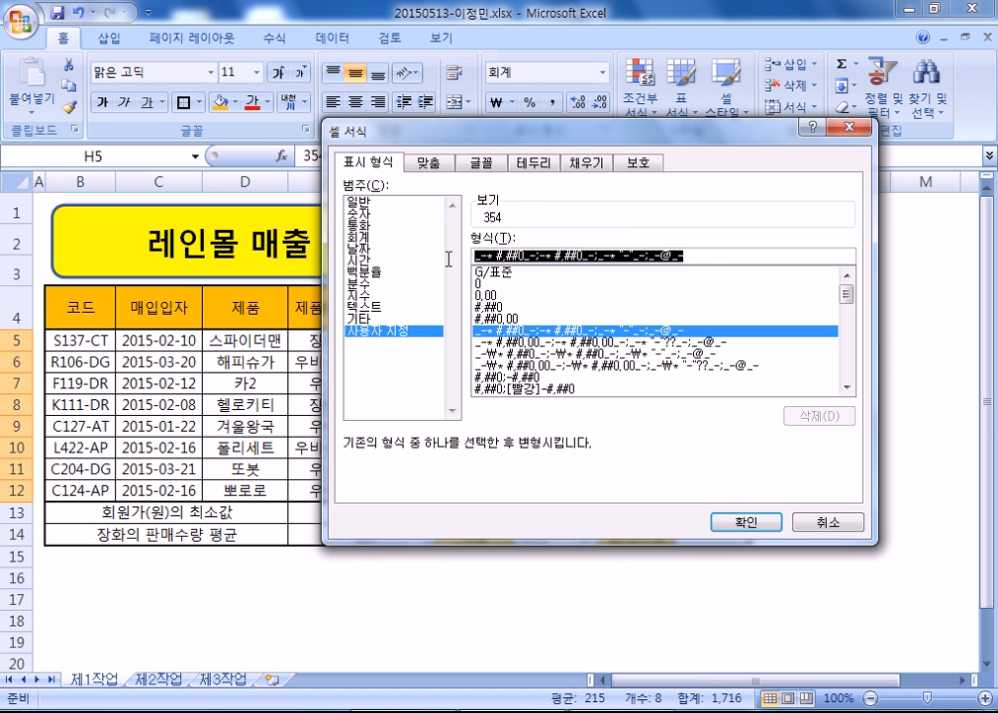
left_click(749, 522)
key("alt+Tab")
key("ctrl+v")
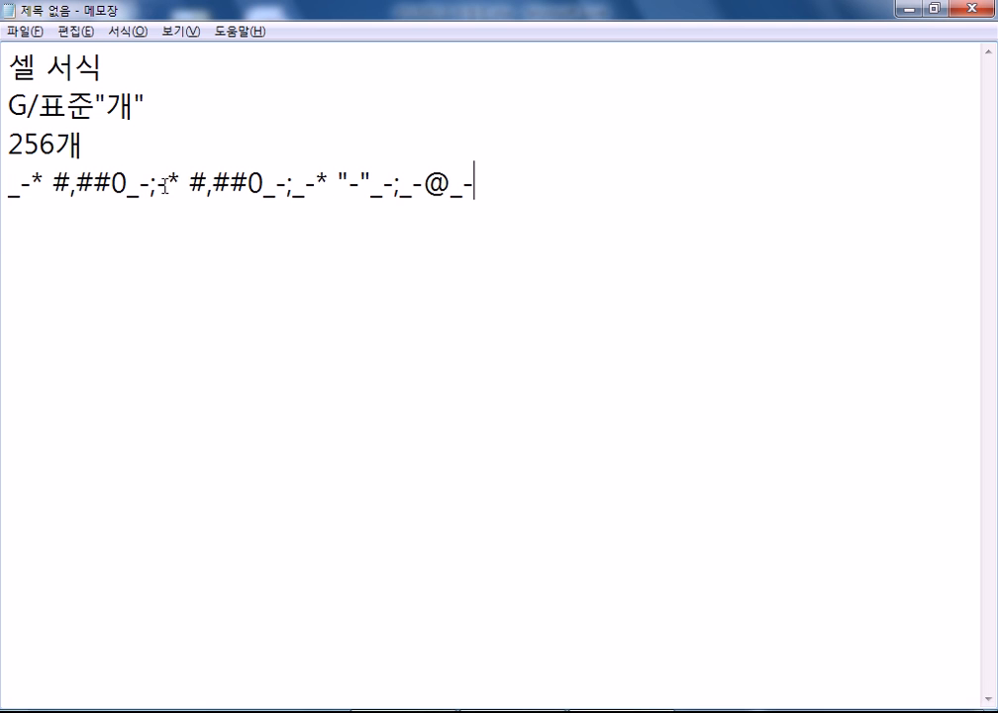
- Type 양수;음수;0;글자 on the line below the accounting format code
double_click(114, 182)
left_click_drag(114, 182, 9, 185)
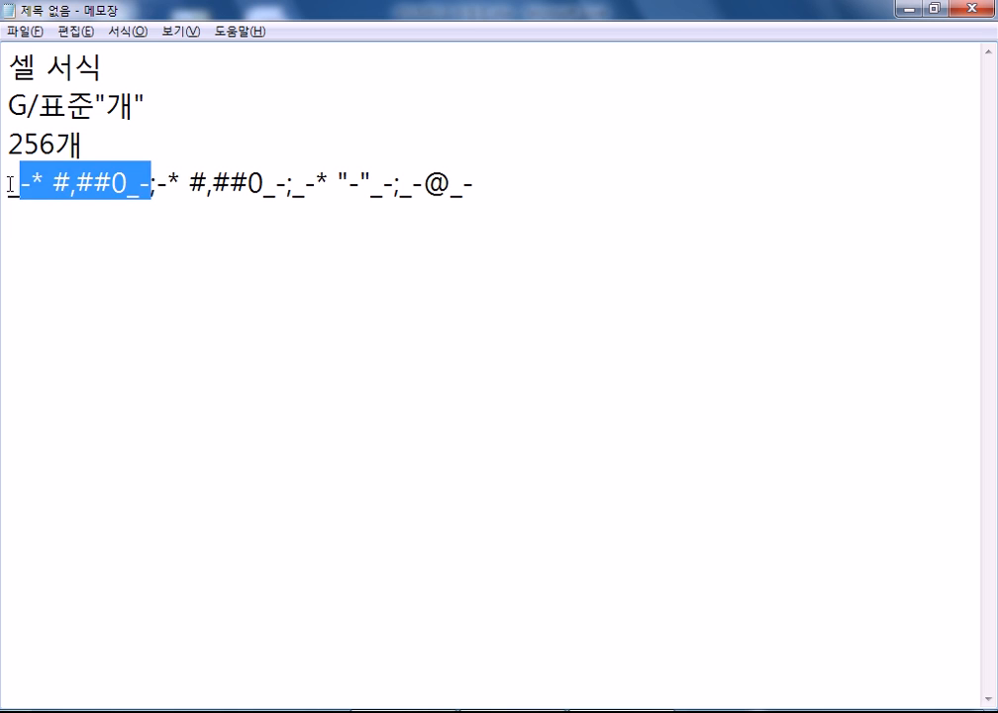
left_click(149, 216)
double_click(154, 184)
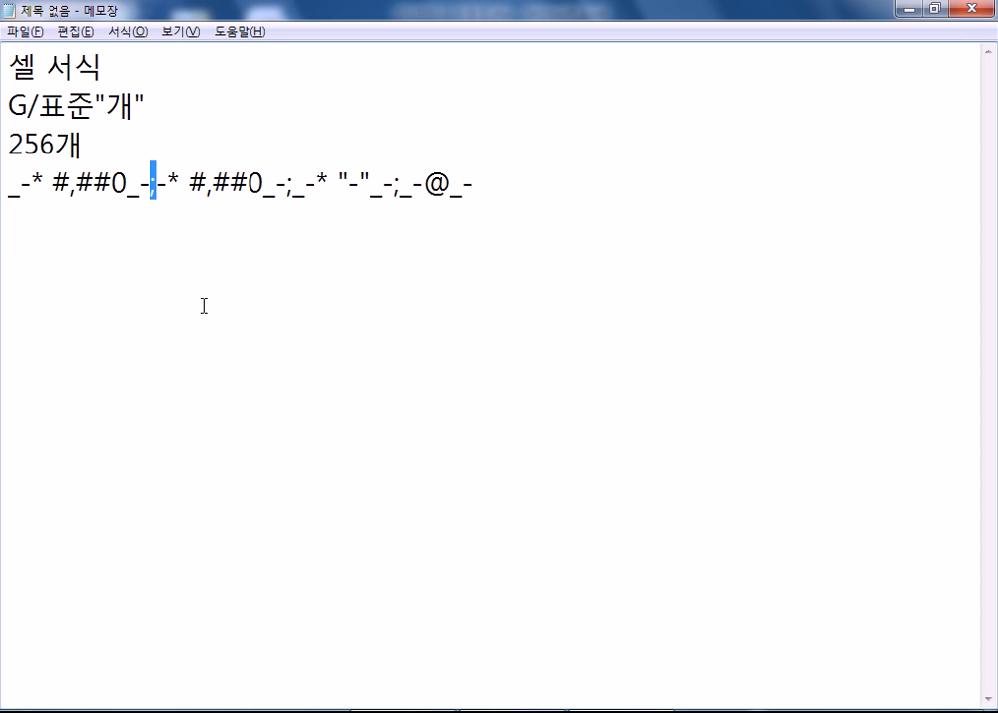
left_click(158, 234)
type("양수;ㅇ")
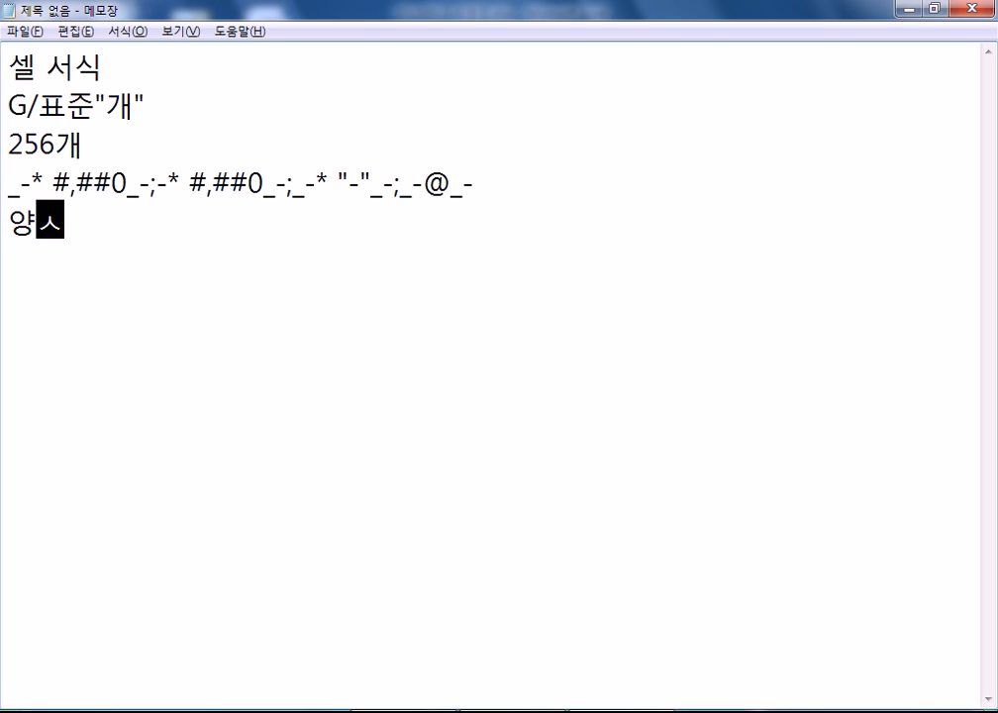
type("음수")
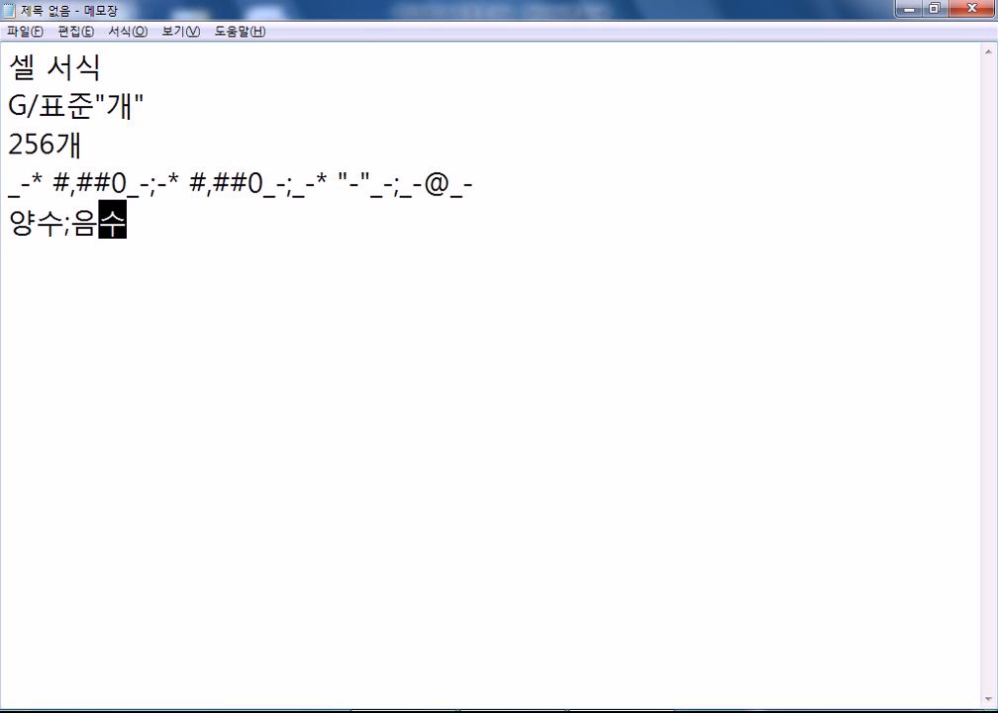
type(";0;")
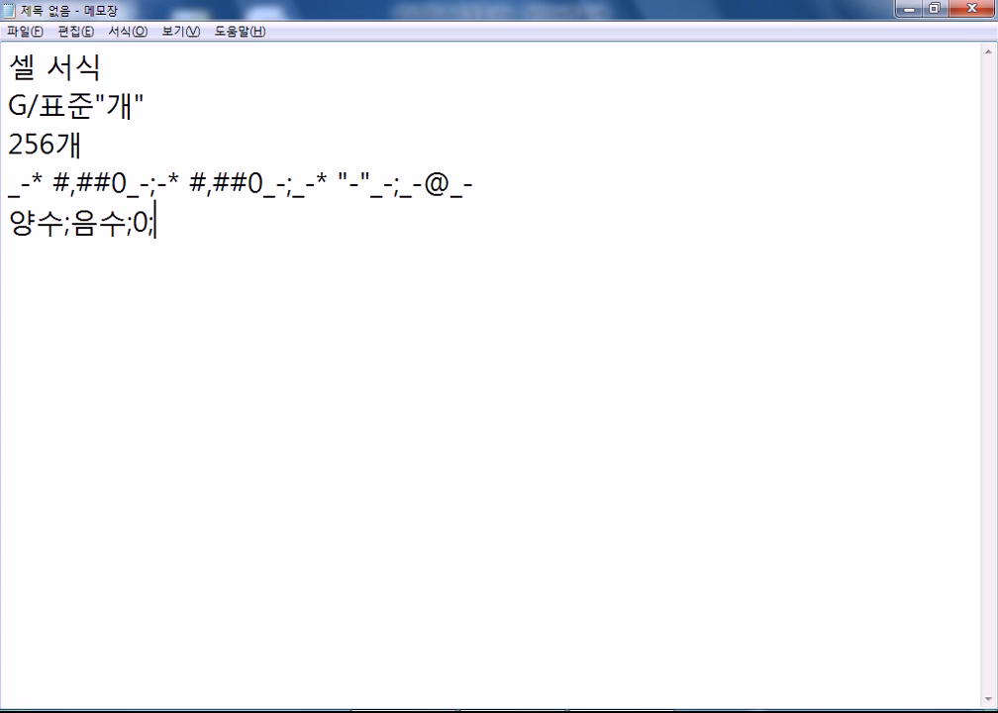
type("글자")
key("Return")
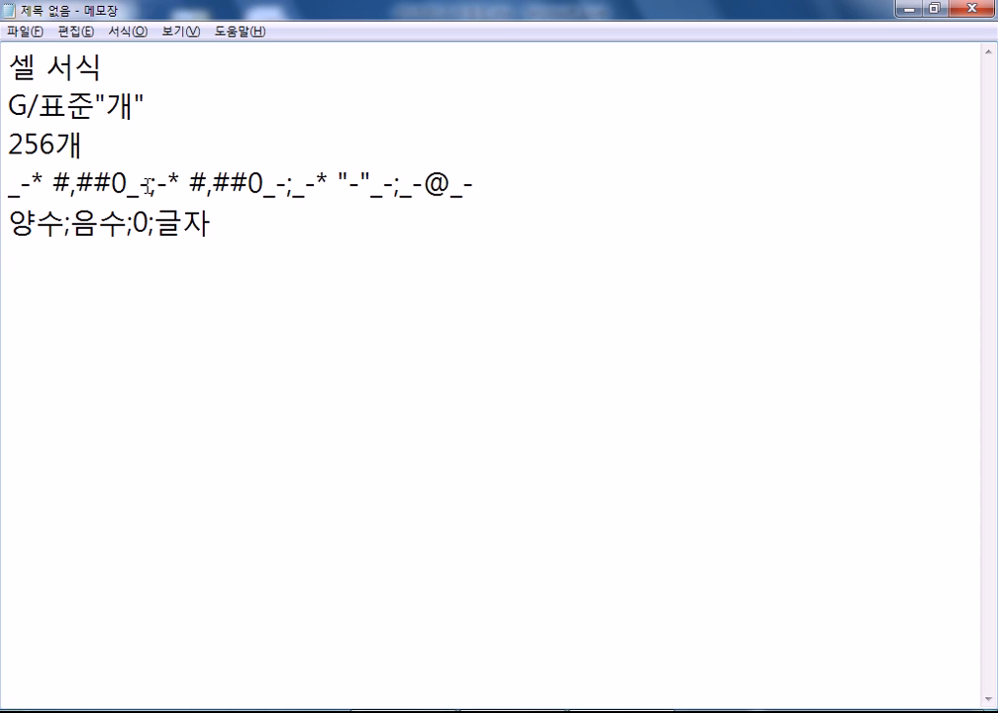
- Highlight the three semicolons that separate the format code's sections
left_click_drag(150, 184, 4, 181)
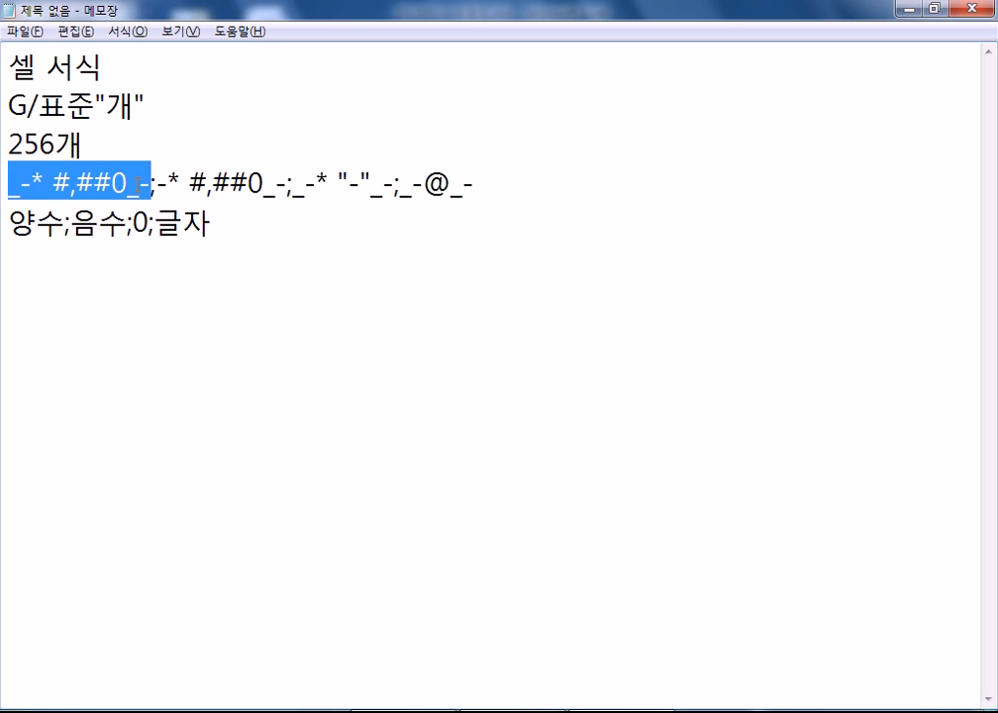
left_click(149, 184)
left_click_drag(150, 184, 157, 184)
left_click(286, 185)
key("shift+Right")
left_click(394, 186)
key("shift+Right")
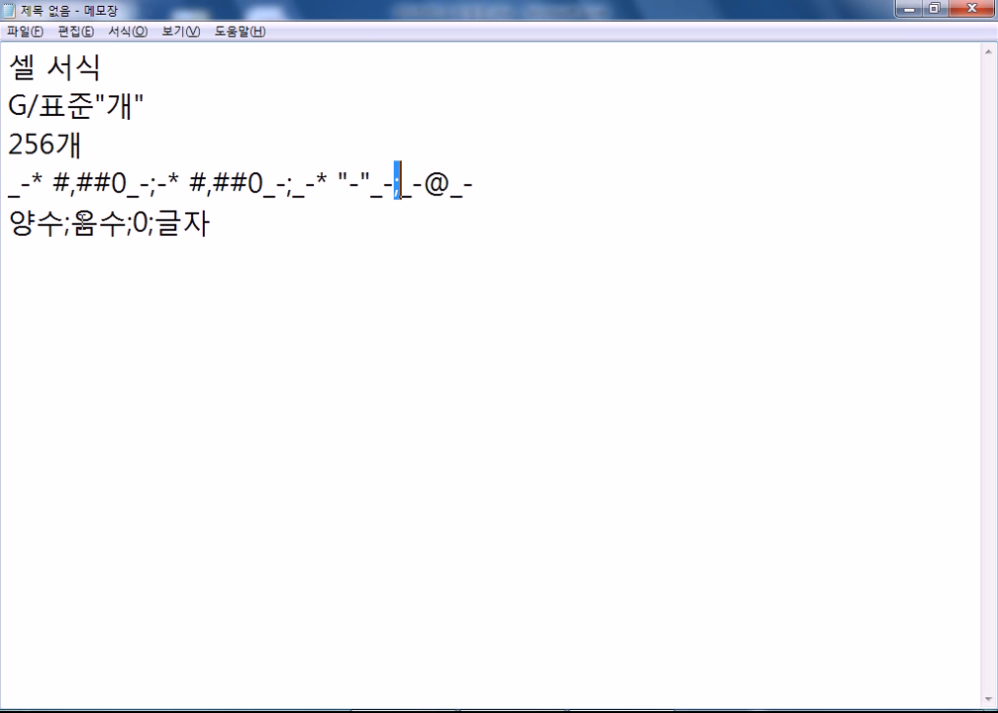
- Match the 양수 and 음수 labels to the code's positive, negative, zero and text sections
left_click(4, 225)
key("shift+Right")
key("shift+Right")
left_click_drag(156, 182, 287, 184)
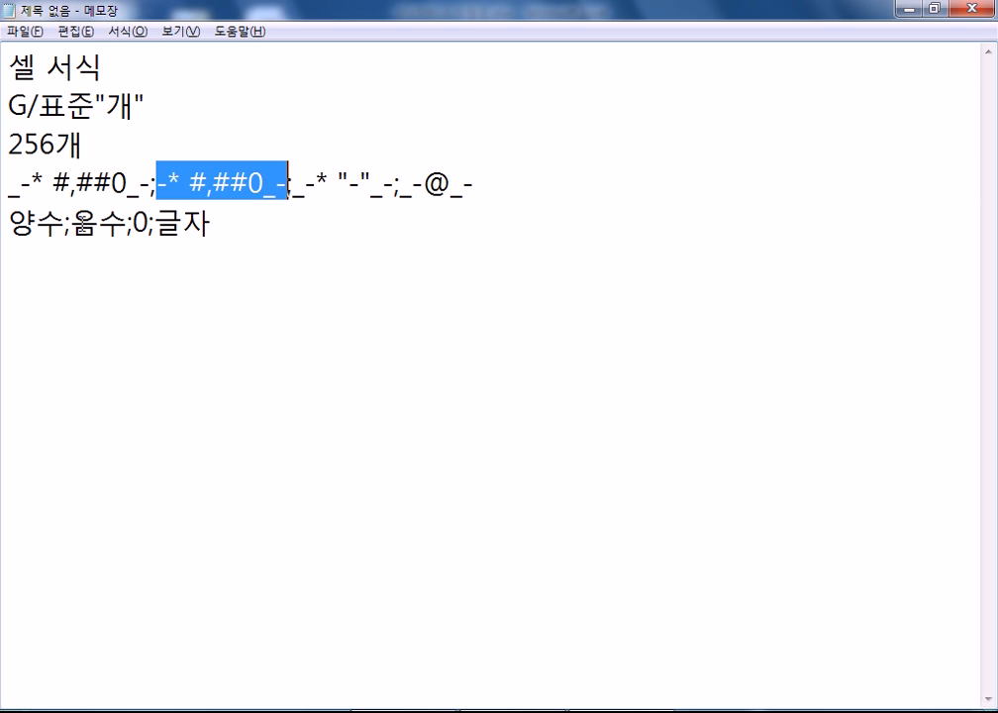
double_click(89, 224)
left_click_drag(294, 186, 487, 191)
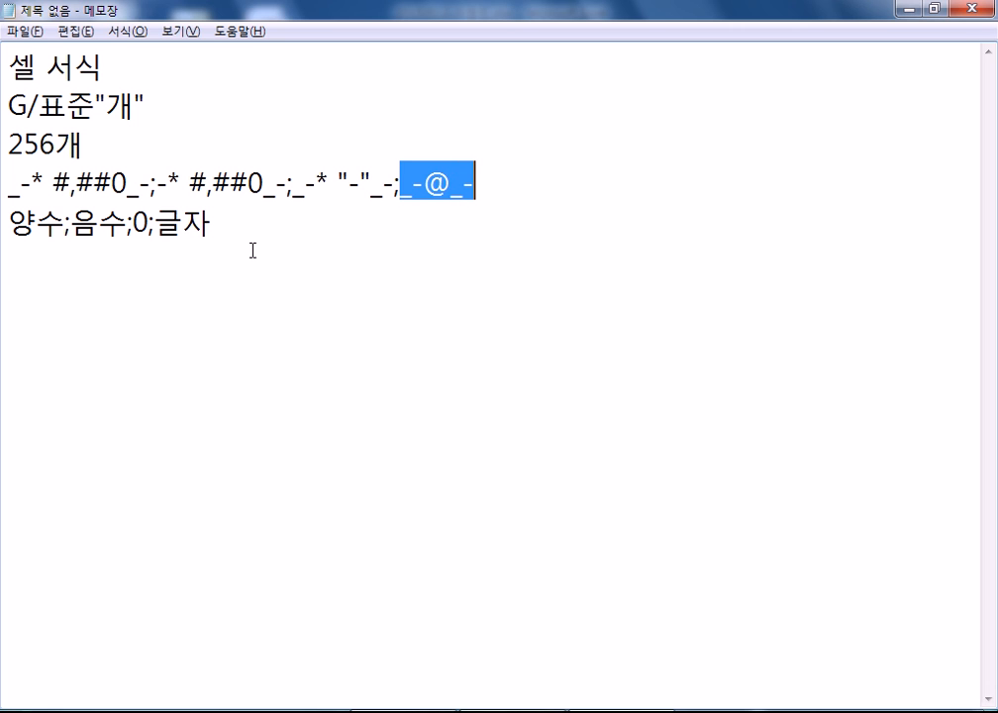
left_click(10, 257)
left_click(63, 224)
left_click_drag(66, 219, 151, 183)
key("ctrl+c")
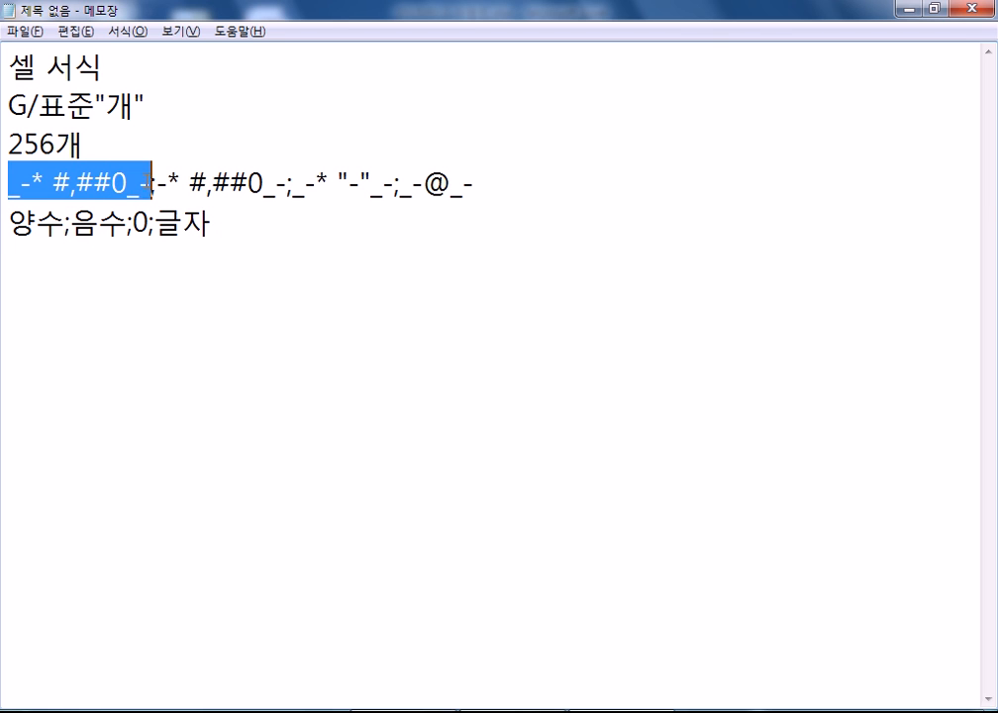
- On line six, write _-* #,##0_- : _-* #,##0_- using two pastes and a colon
left_click(101, 338)
key("ctrl+v")
type(">")
key("BackSpace")
type(":")
key("ctrl+v")
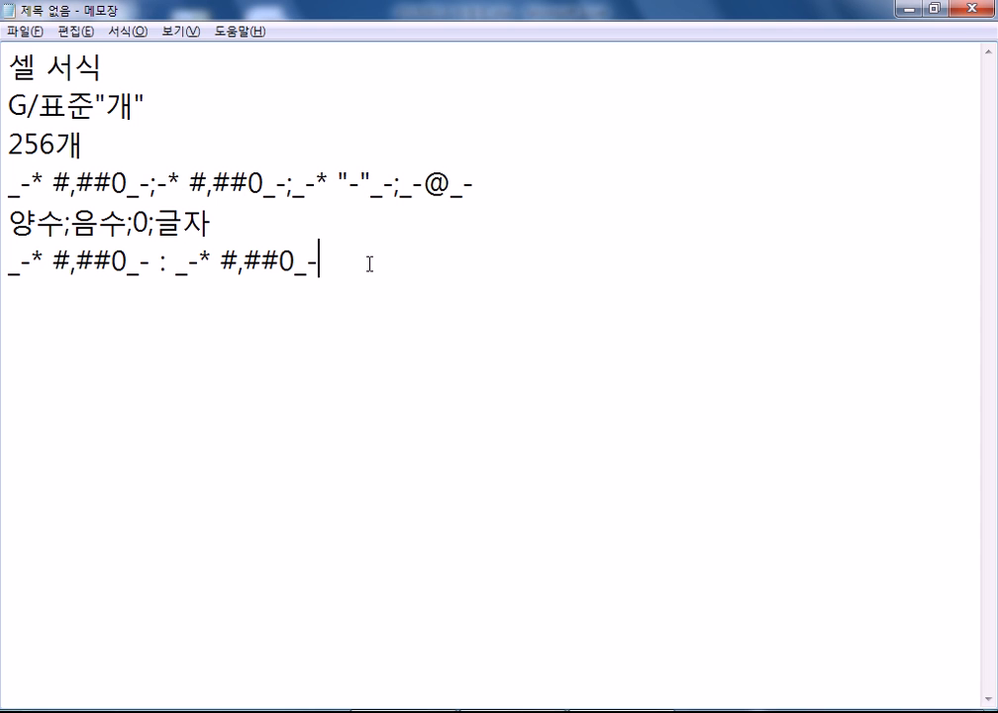
- Highlight the leading and trailing _- parts of the copied positive section
key("Left")
key("Left")
key("shift+Right")
key("shift+Right")
left_click_drag(296, 273, 315, 264)
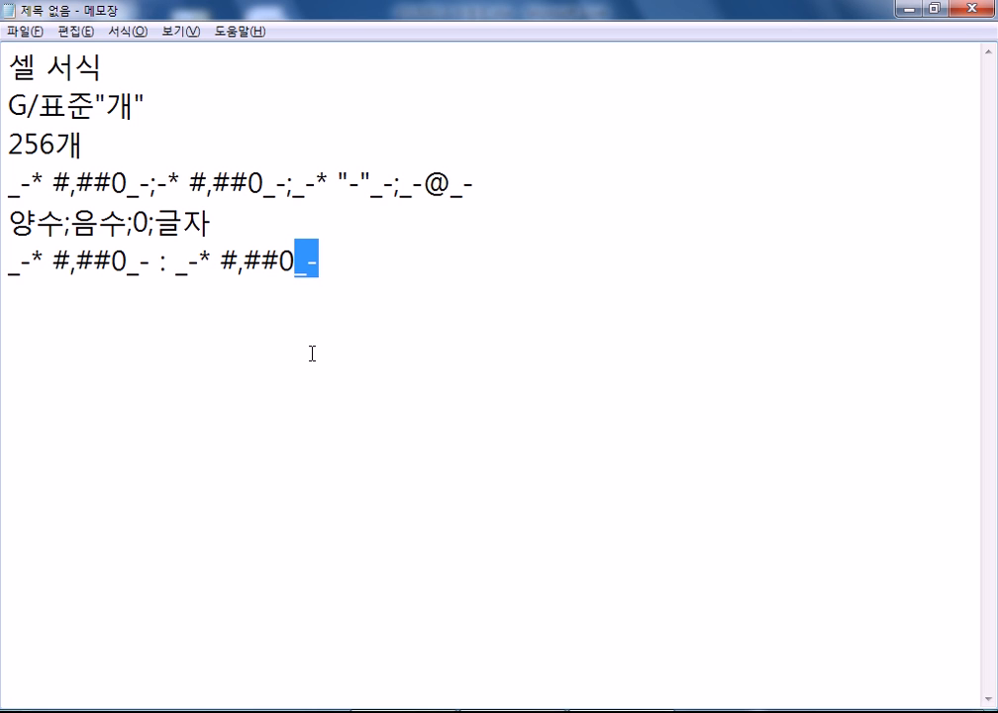
left_click_drag(177, 271, 198, 267)
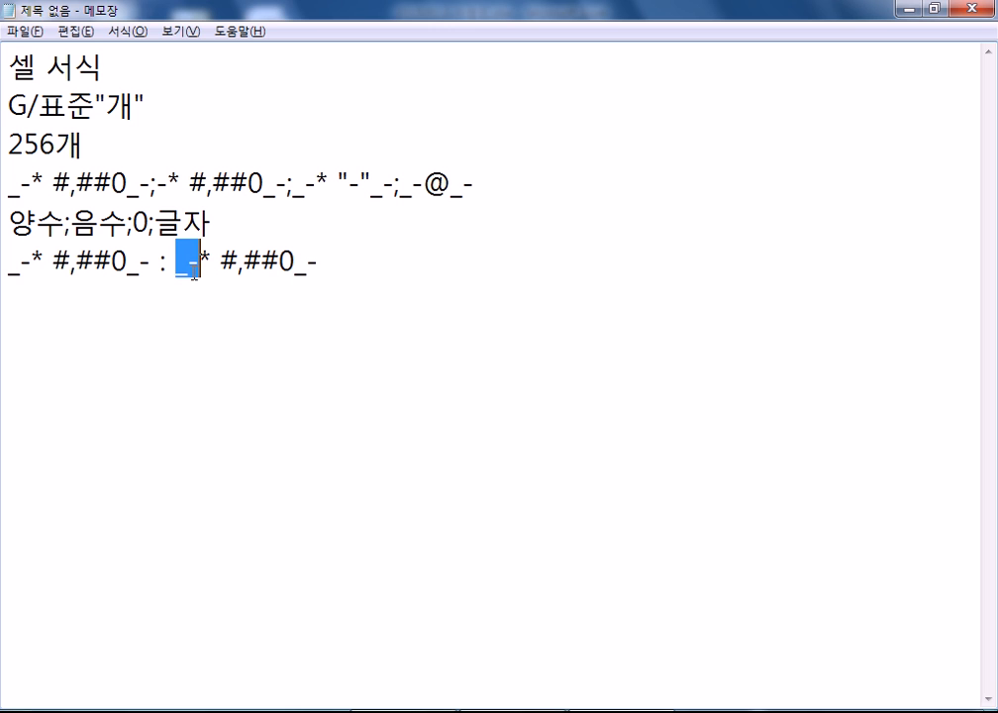
left_click(195, 281)
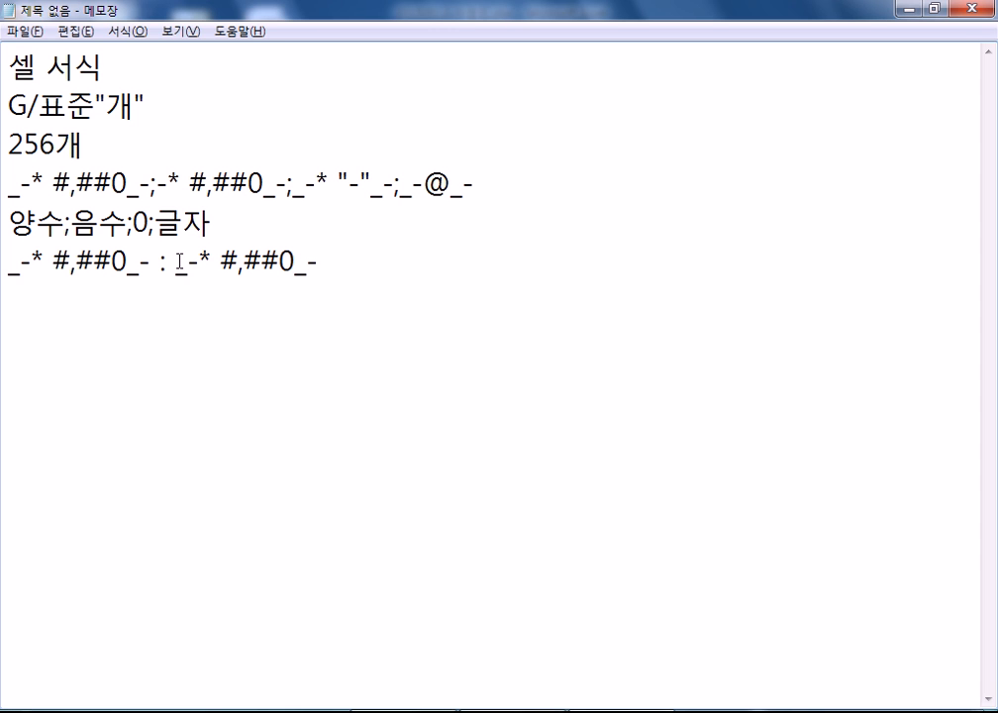
left_click_drag(179, 260, 295, 262)
left_click(244, 307)
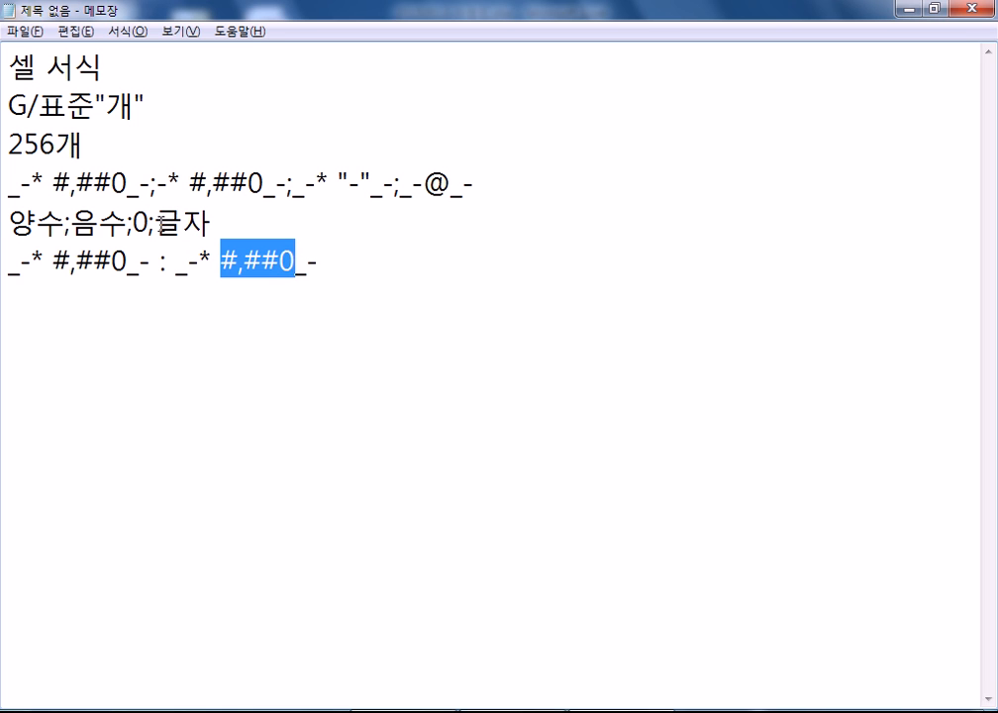
left_click(299, 269)
left_click_drag(299, 268, 319, 262)
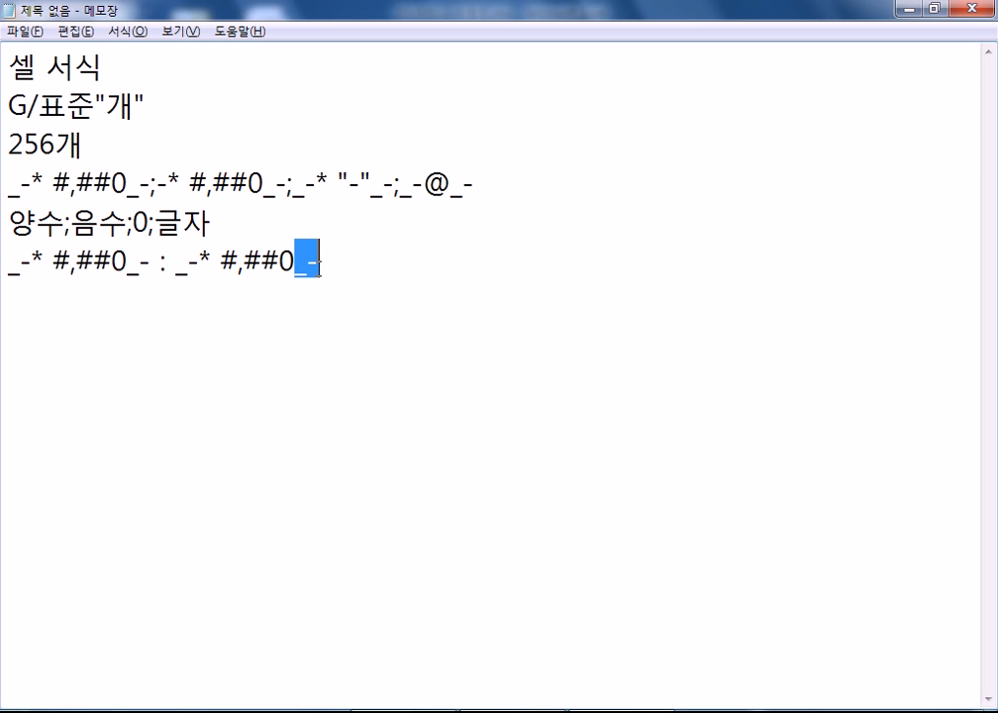
mouse_move(175, 263)
left_mouse_down()
mouse_move(222, 268)
mouse_move(195, 262)
left_mouse_up()
left_click(214, 266)
- Insert 개 after #,##0 in the second copy, giving _-* #,##0개_-, then return to Excel
left_click(179, 263)
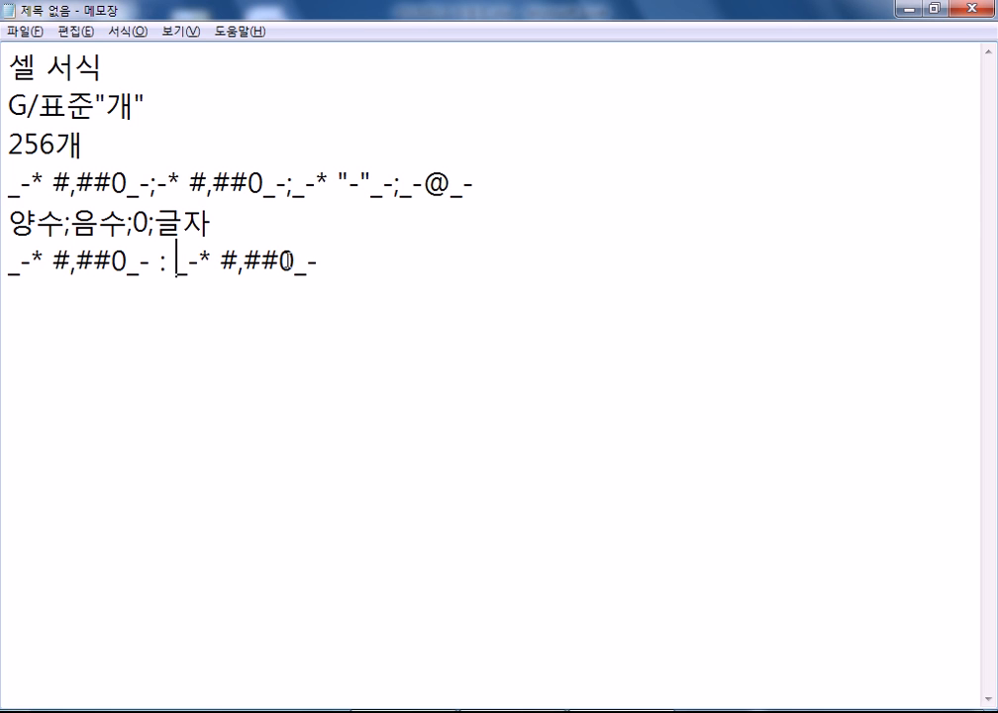
type("개")
left_click_drag(327, 266, 346, 265)
left_click(335, 290)
left_click_drag(220, 259, 360, 275)
left_click(315, 263)
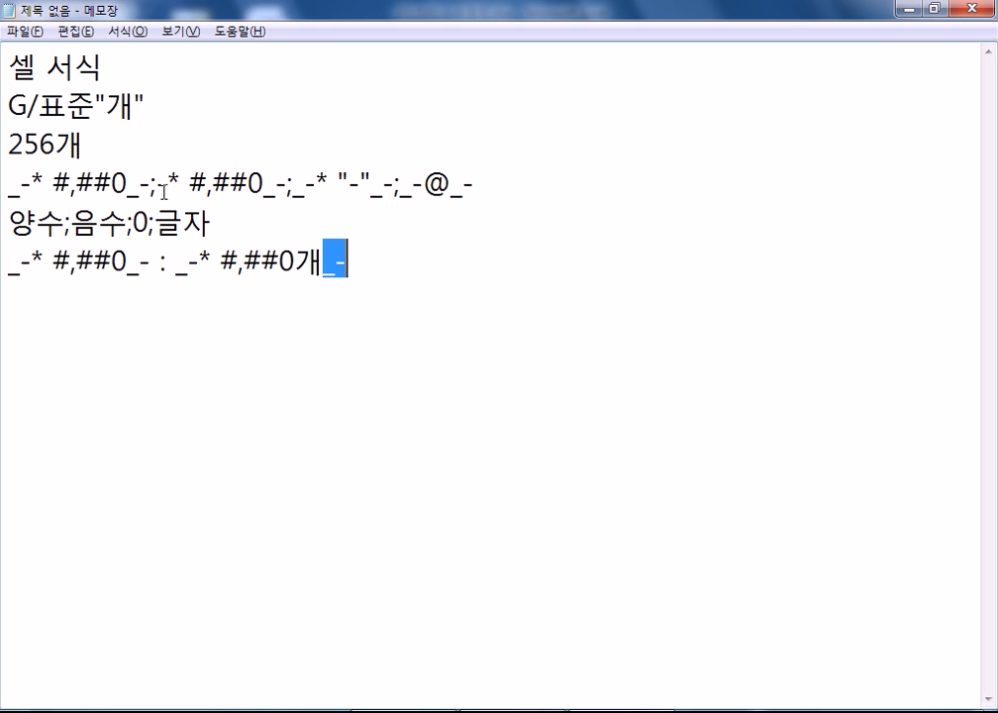
left_click(107, 184)
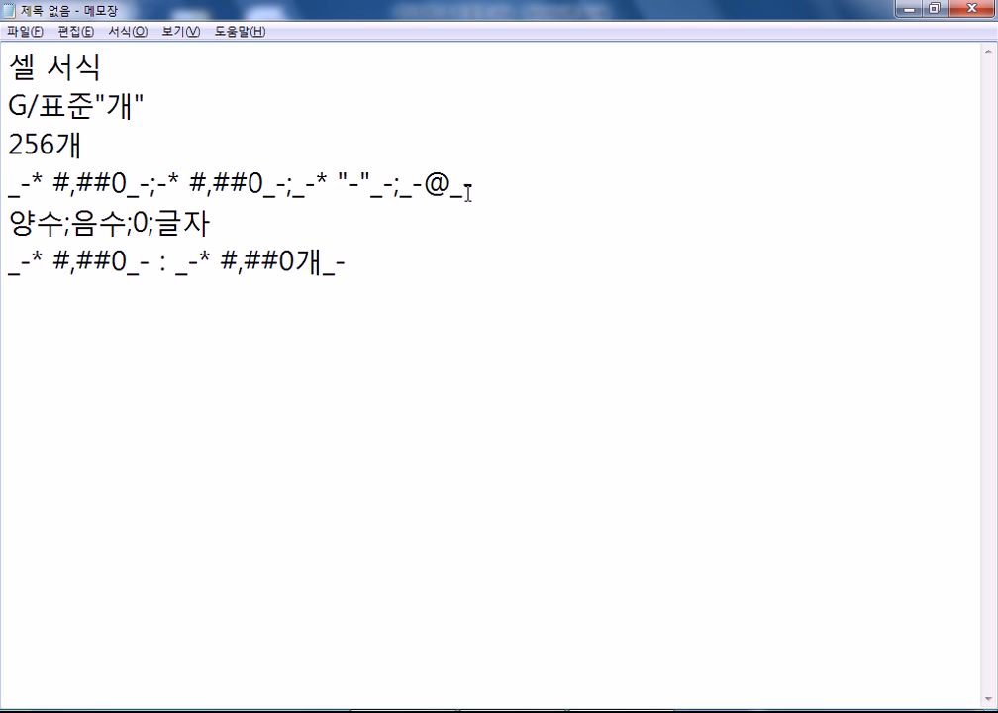
key("alt+Tab")
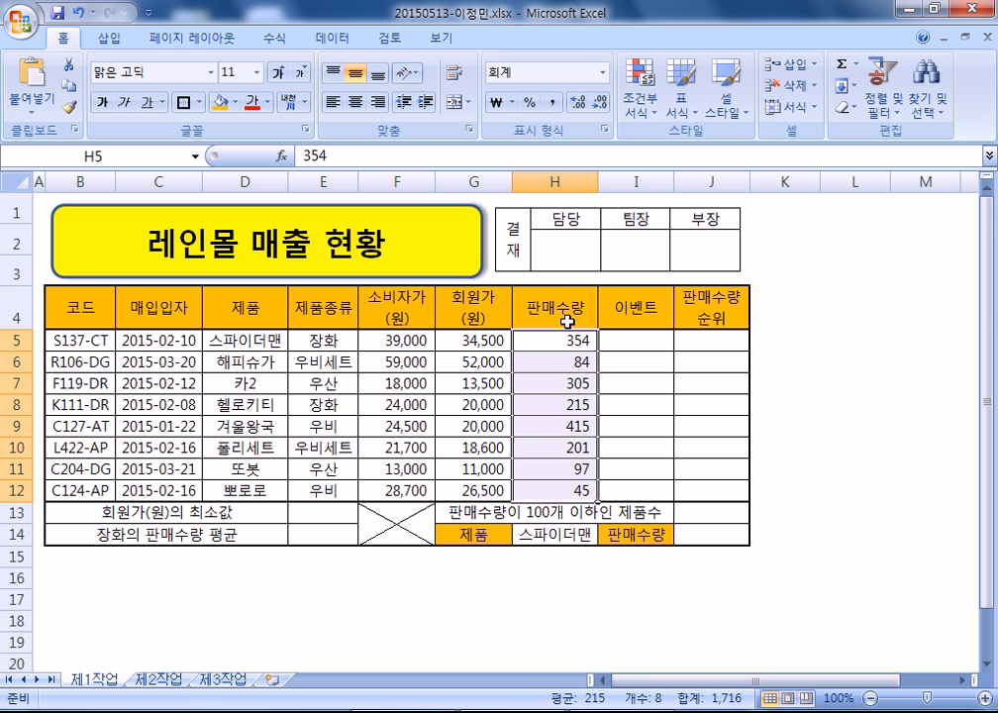
- Show H5's custom format code with the caret after #,##0, then bring Notepad forward
key("ctrl+1")
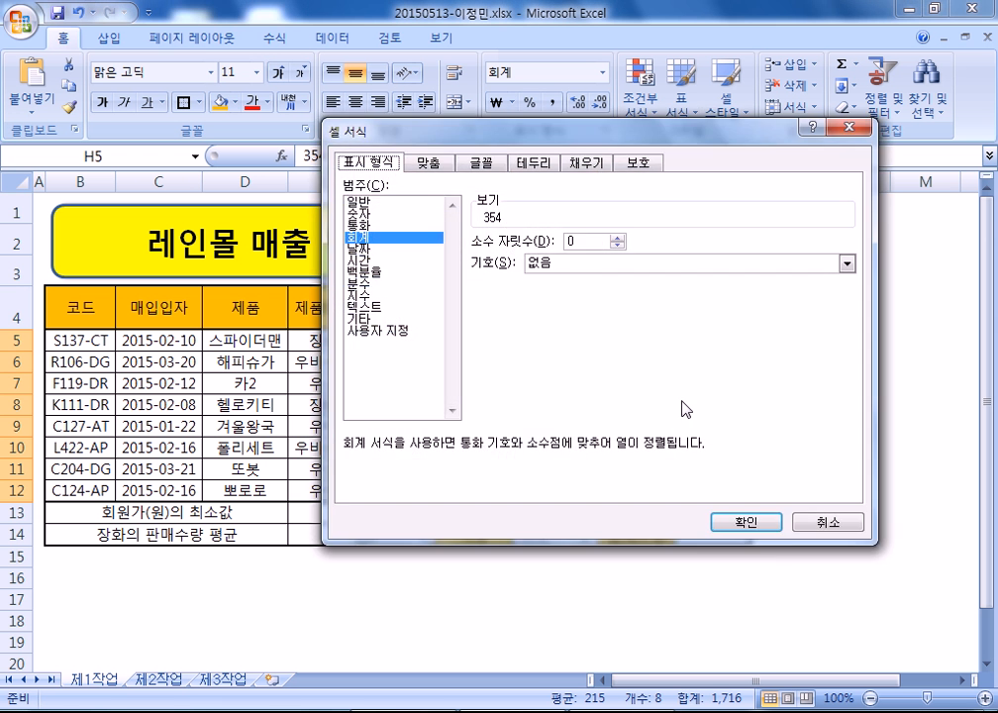
left_click(388, 331)
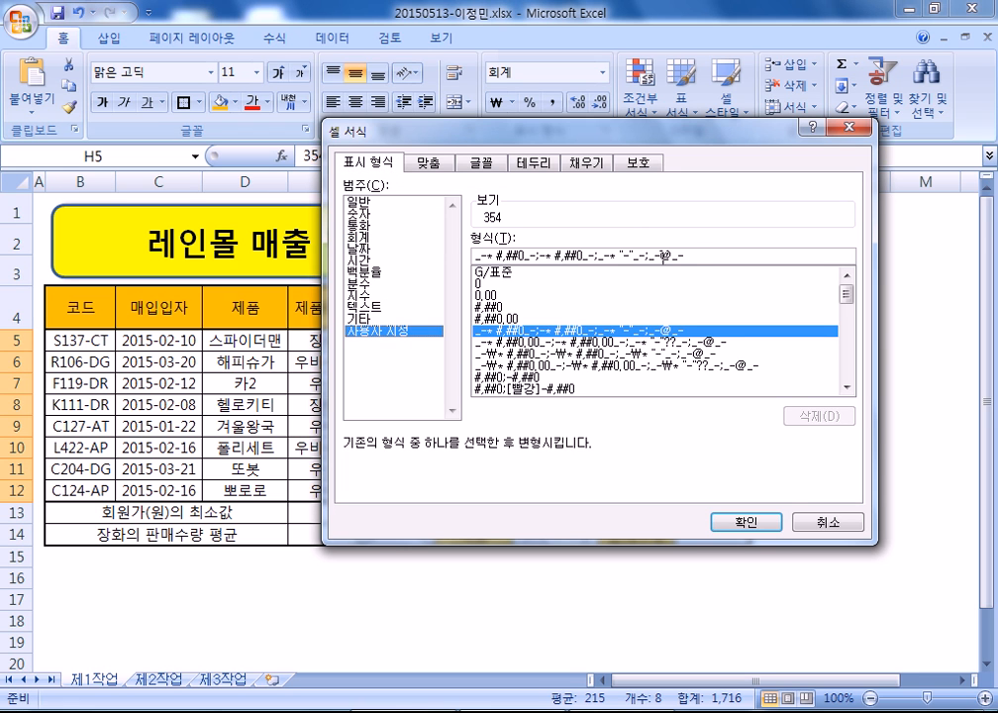
left_click_drag(697, 252, 493, 236)
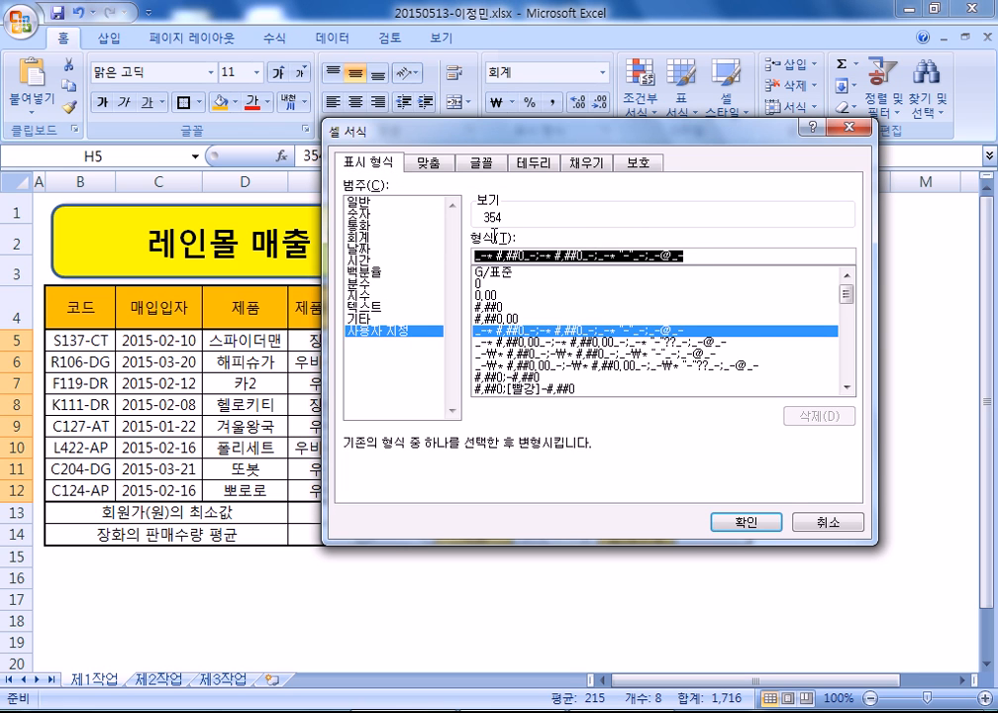
left_click(514, 256)
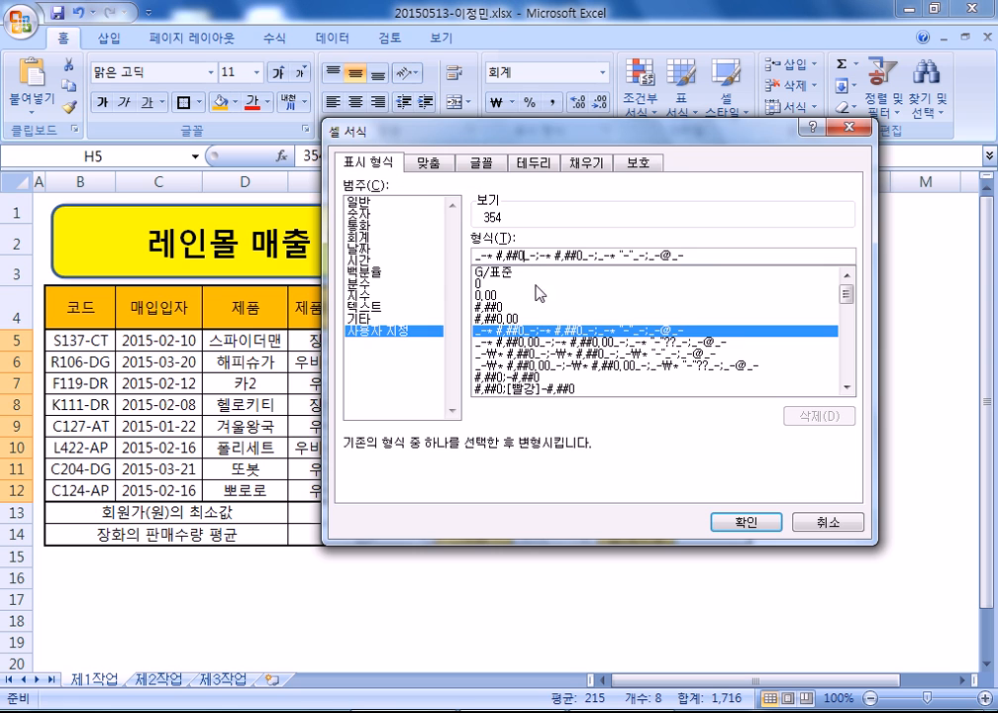
right_click(621, 711)
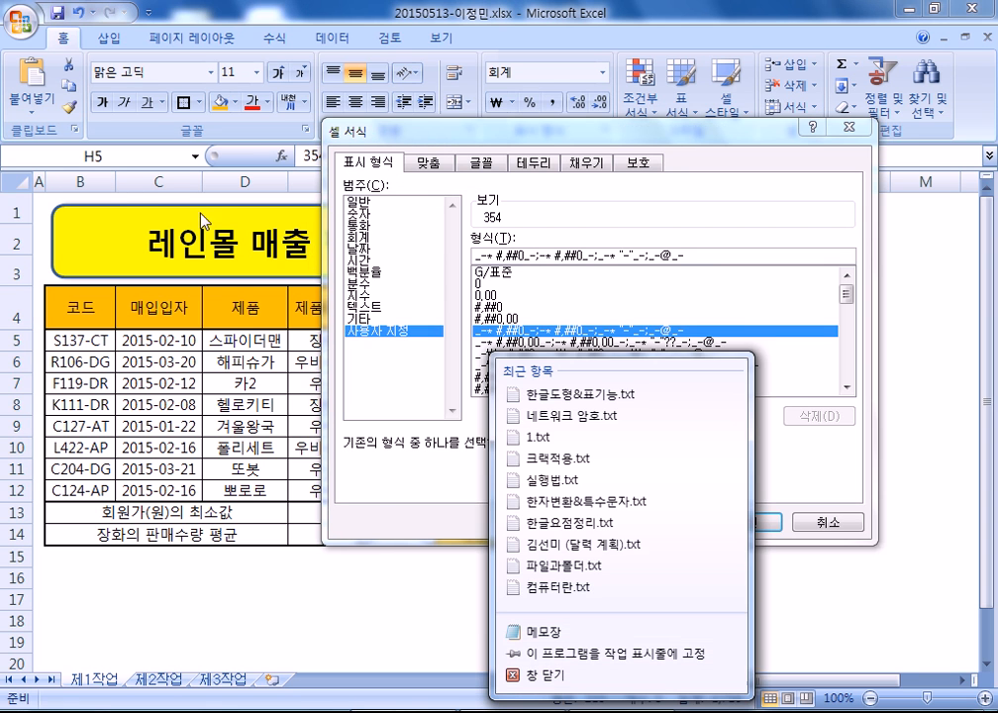
left_click(621, 711)
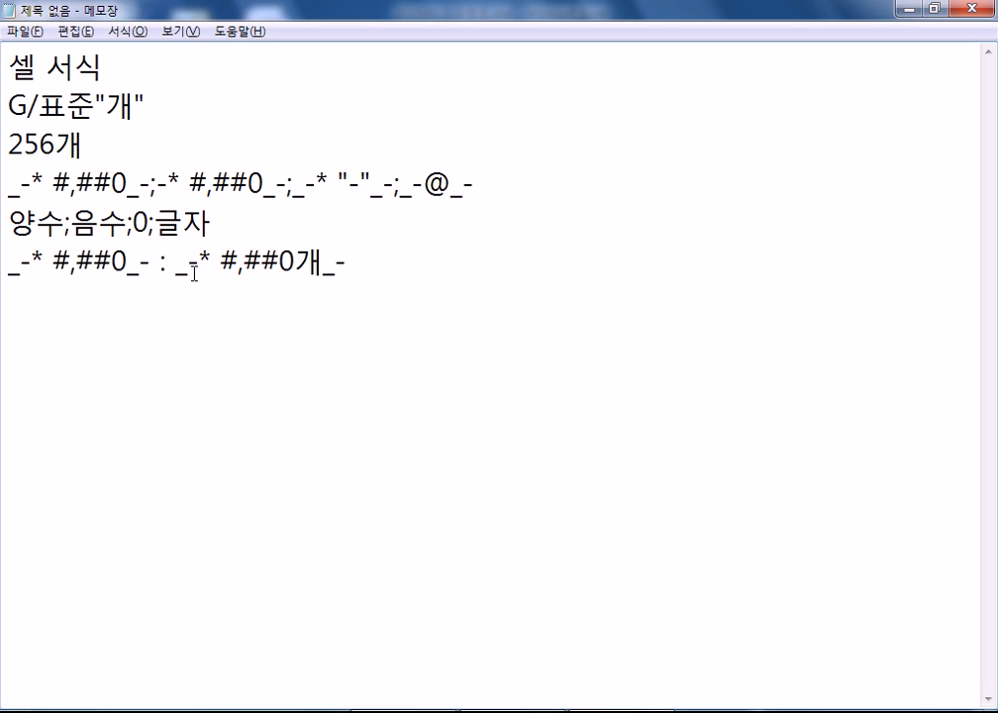
- Add 개 after #,##0 in the line-four format code, then return to Excel's Format Cells dialog
left_click(127, 180)
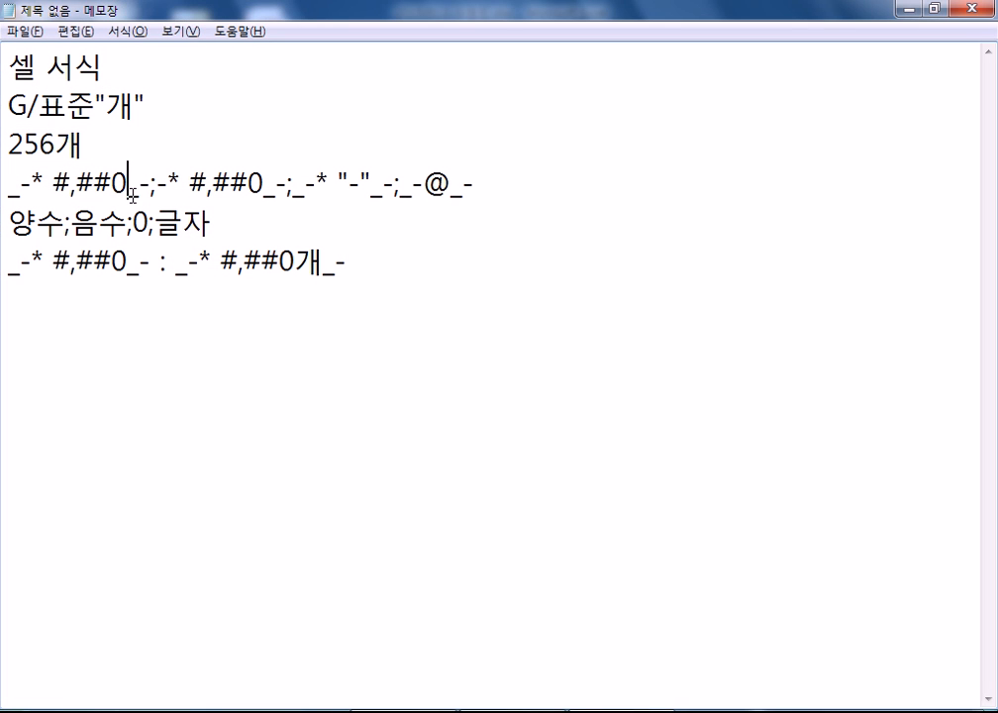
left_click(128, 263)
left_click_drag(295, 262, 313, 263)
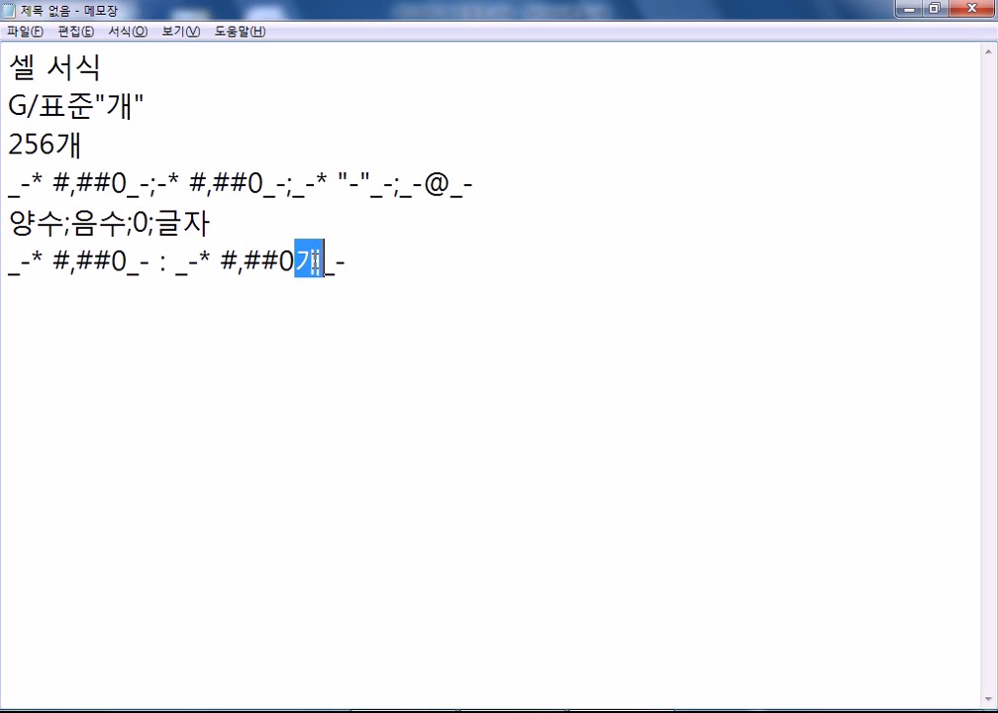
left_click(128, 189)
type("개")
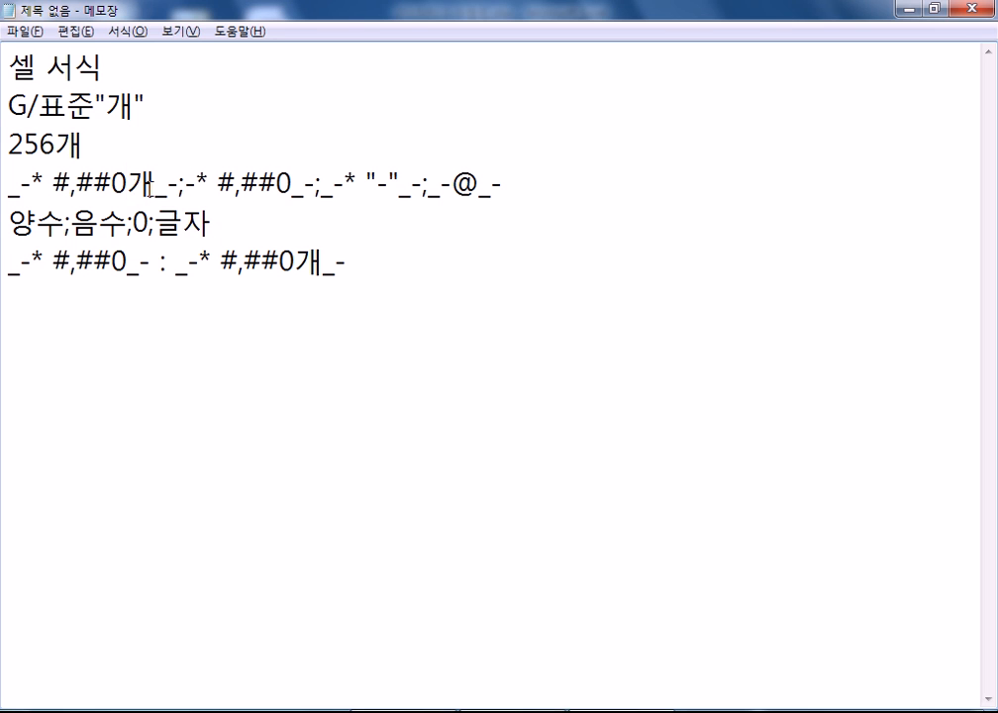
key("alt+Tab")
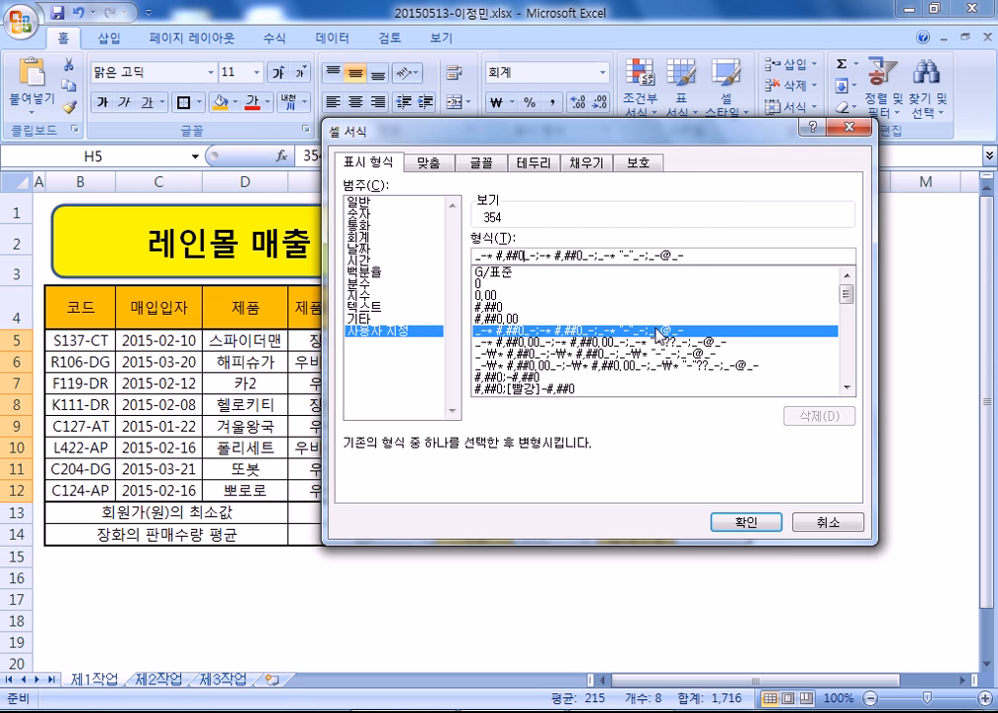
- Change the quantities' code to _-* #,##0개_-;… so values display like 354개
left_click(522, 257)
type("개")
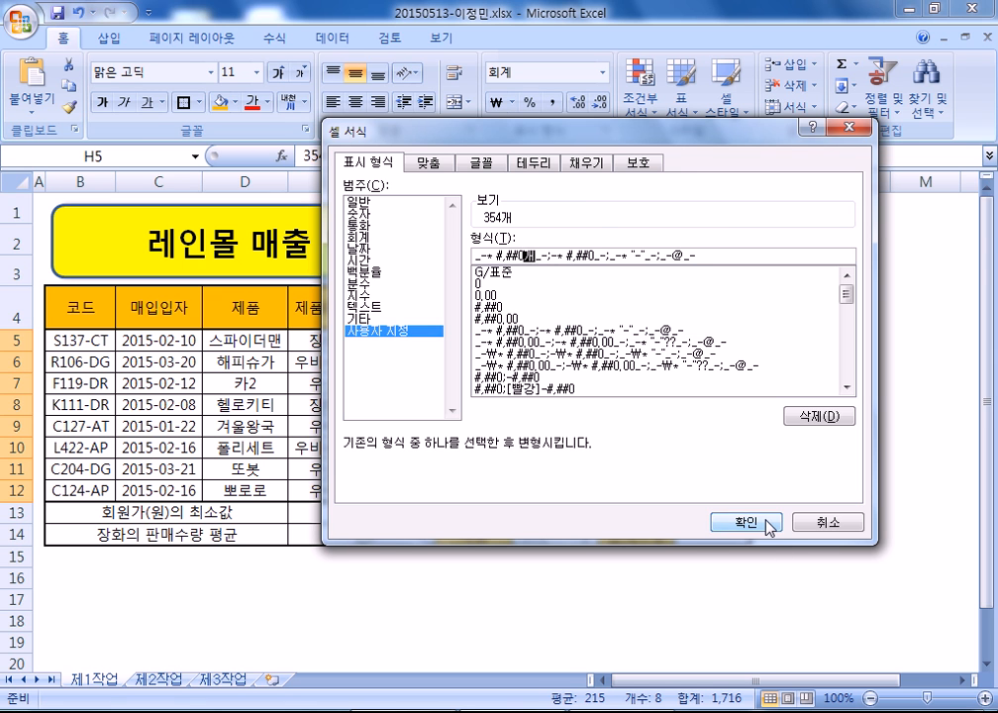
left_click(744, 520)
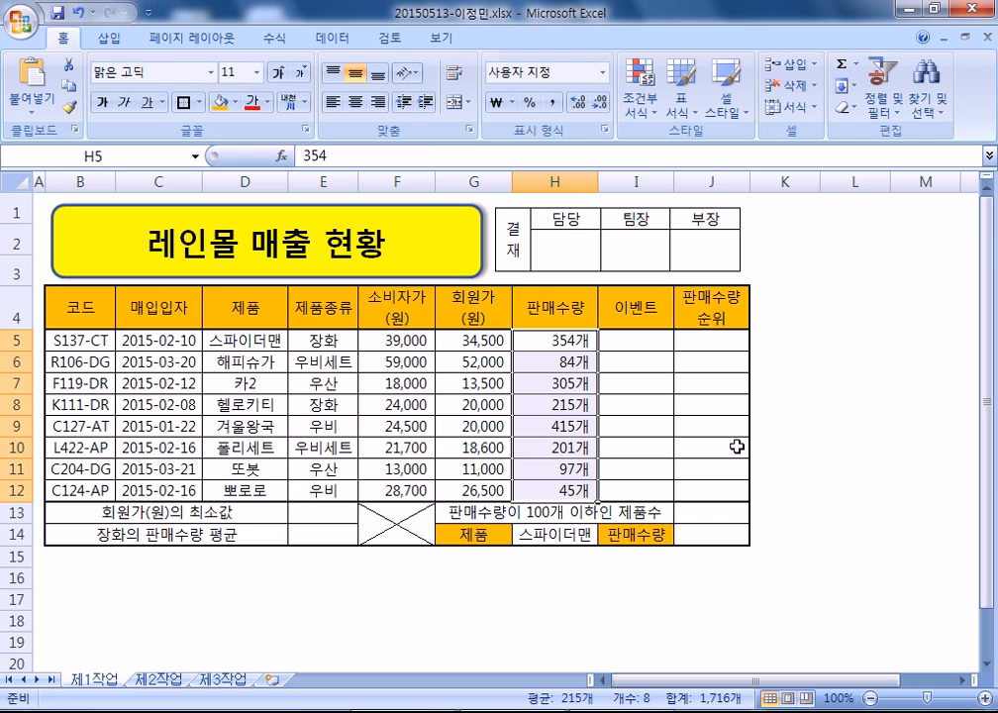
- Select the G/표준"개" format code line in the Notepad notes
key("alt+Tab")
left_click_drag(186, 105, 2, 106)
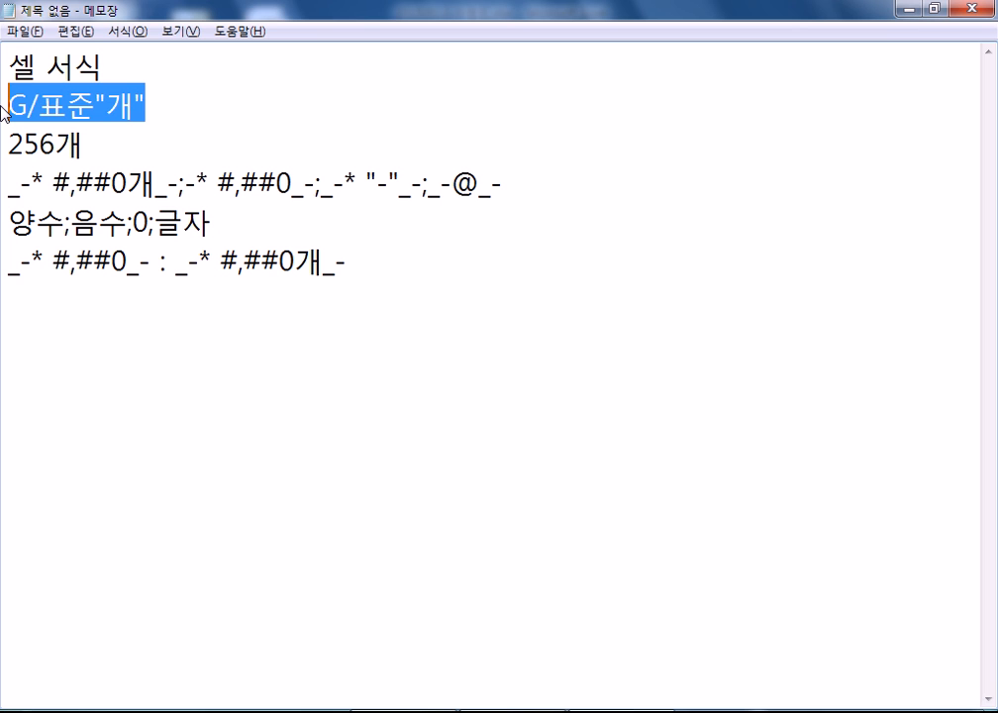
key("alt+Tab")
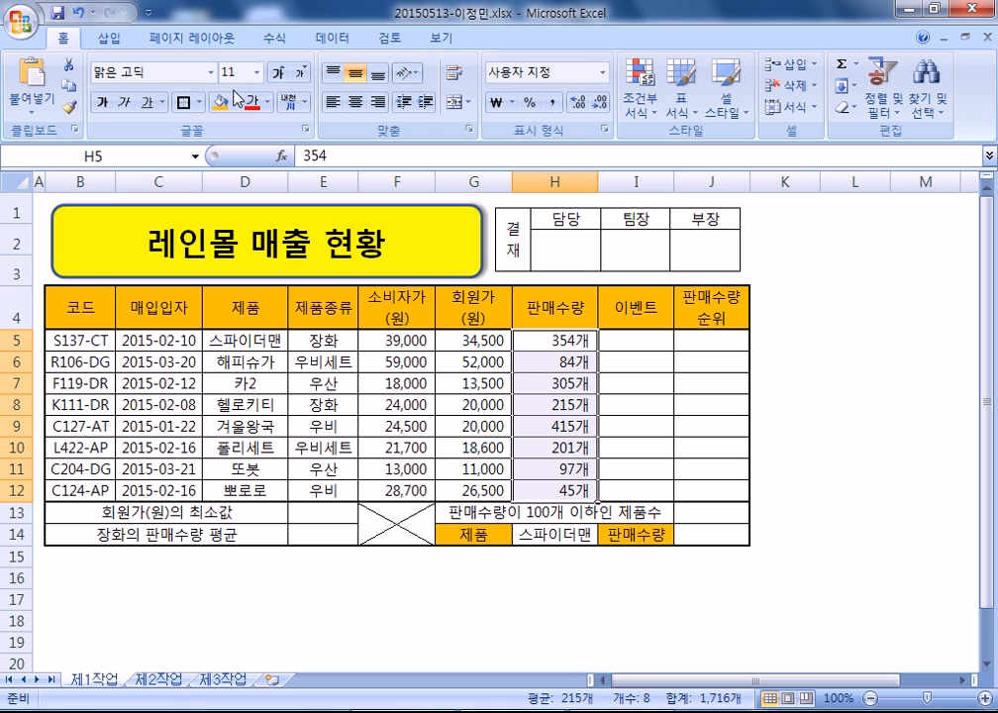
- Inspect H5's stored value, then enter a test value of 354 in J5
double_click(590, 340)
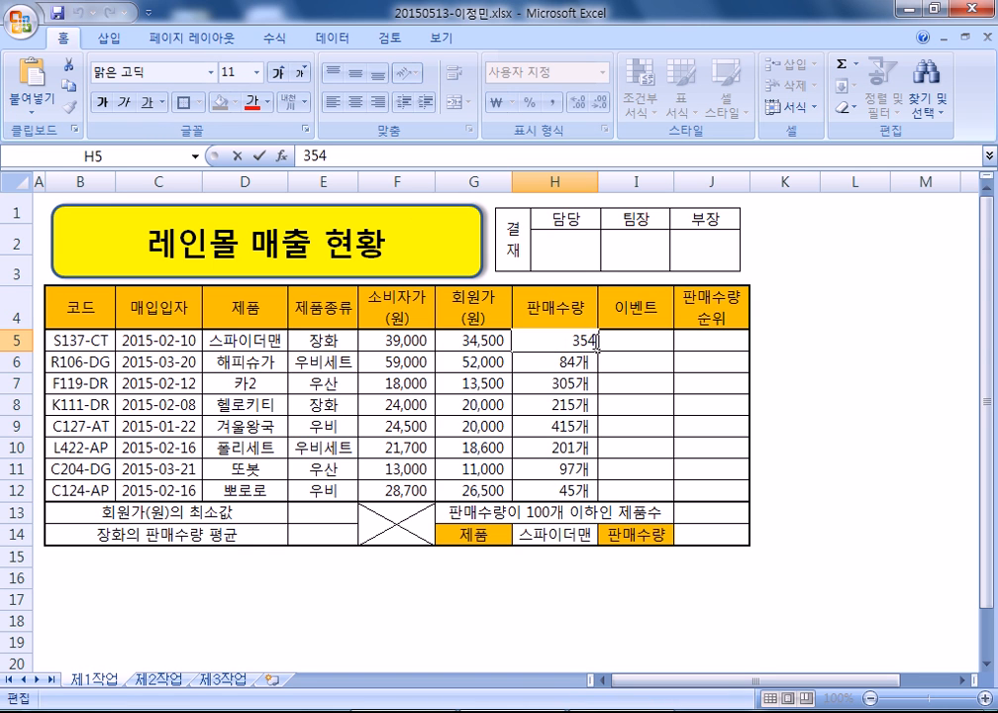
key("Escape")
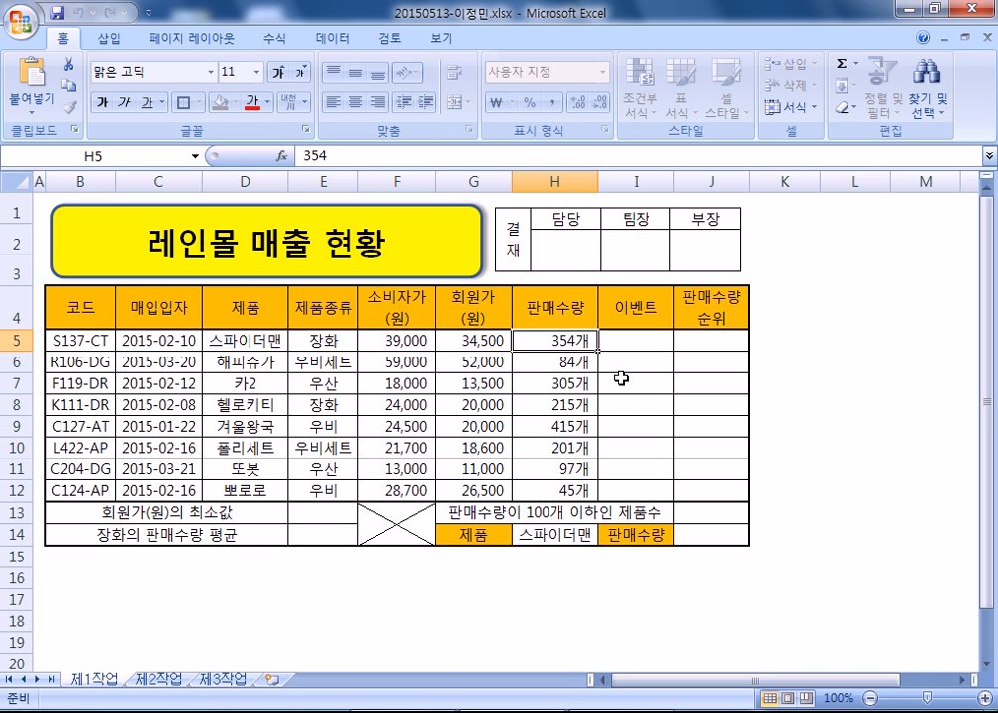
left_click(807, 344)
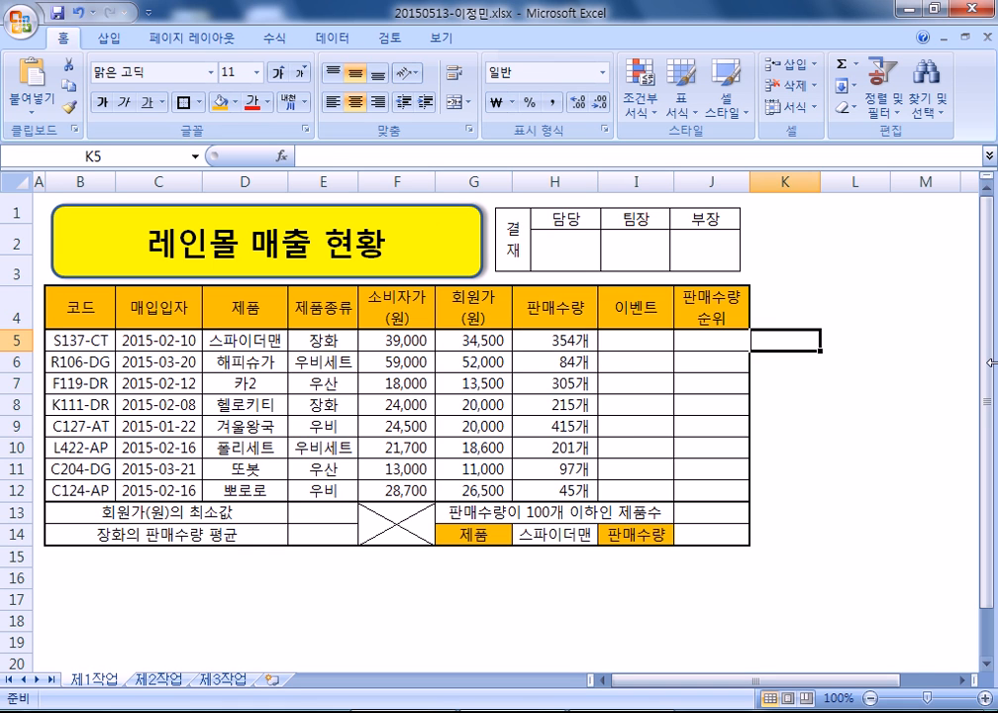
key("Left")
type("354")
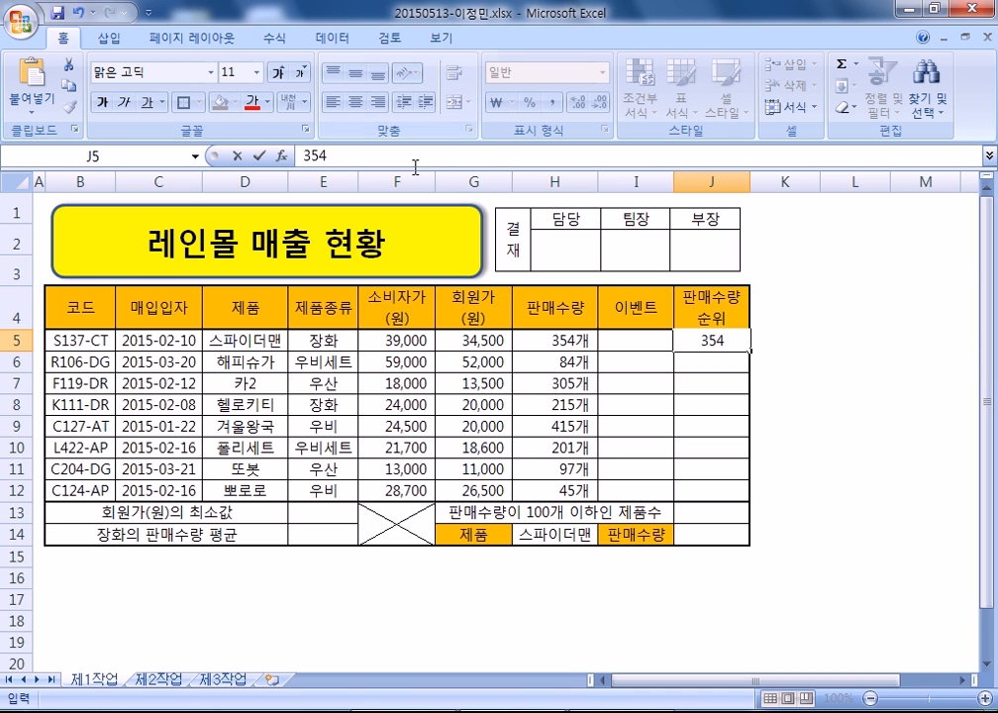
key("Return")
- Right-align the 354 in J5, then undo the alignment and clear the test value
key("Up")
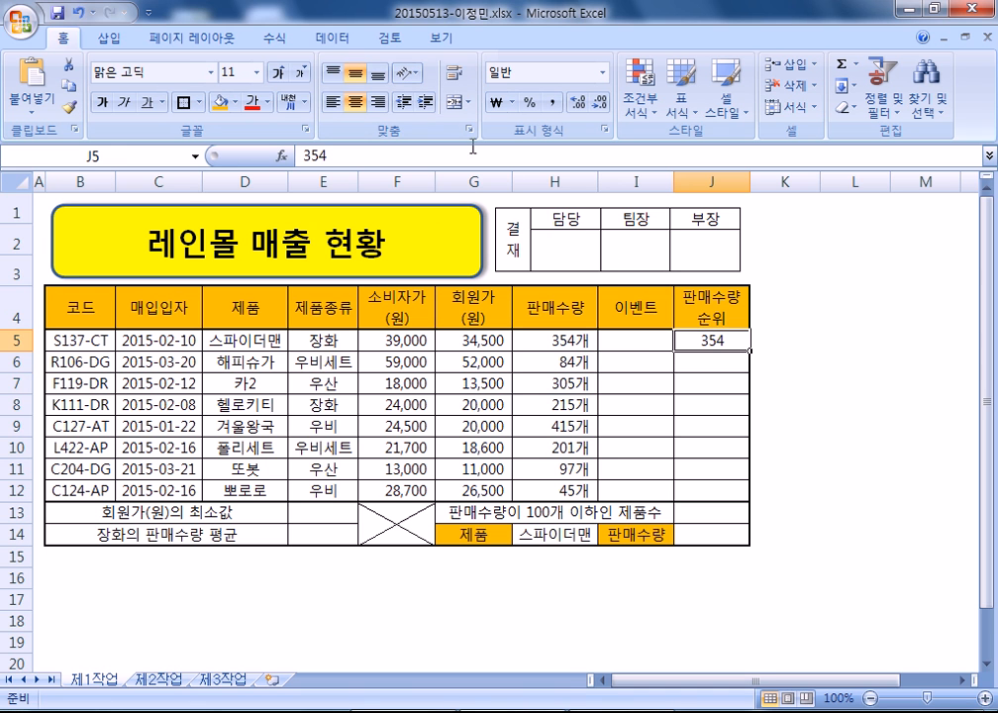
left_click(377, 101)
left_click(852, 401)
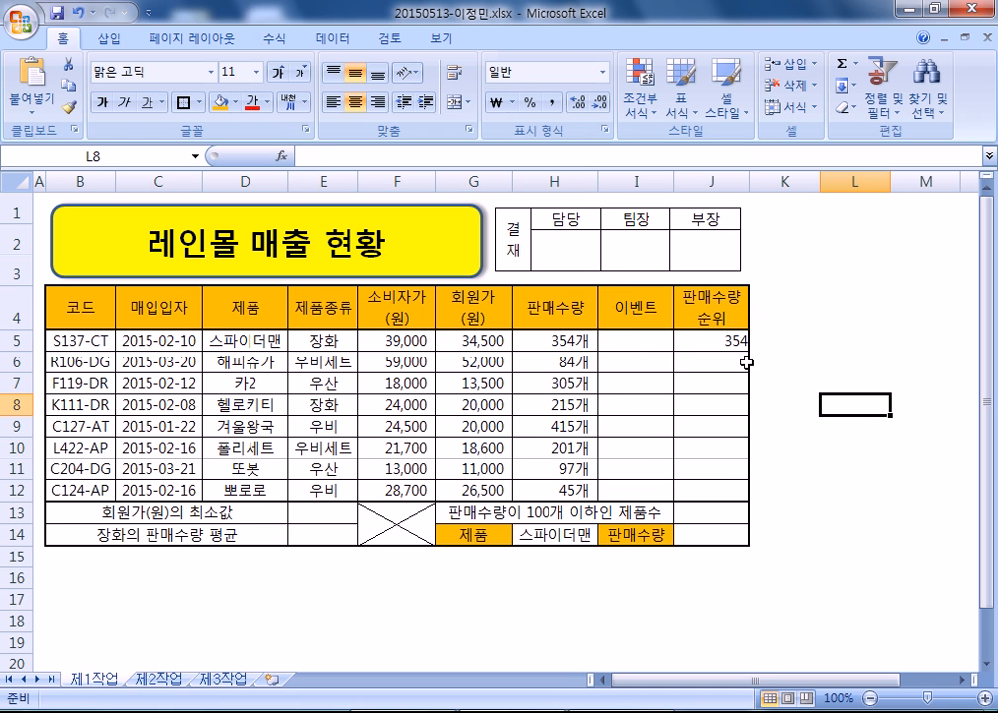
key("ctrl+z")
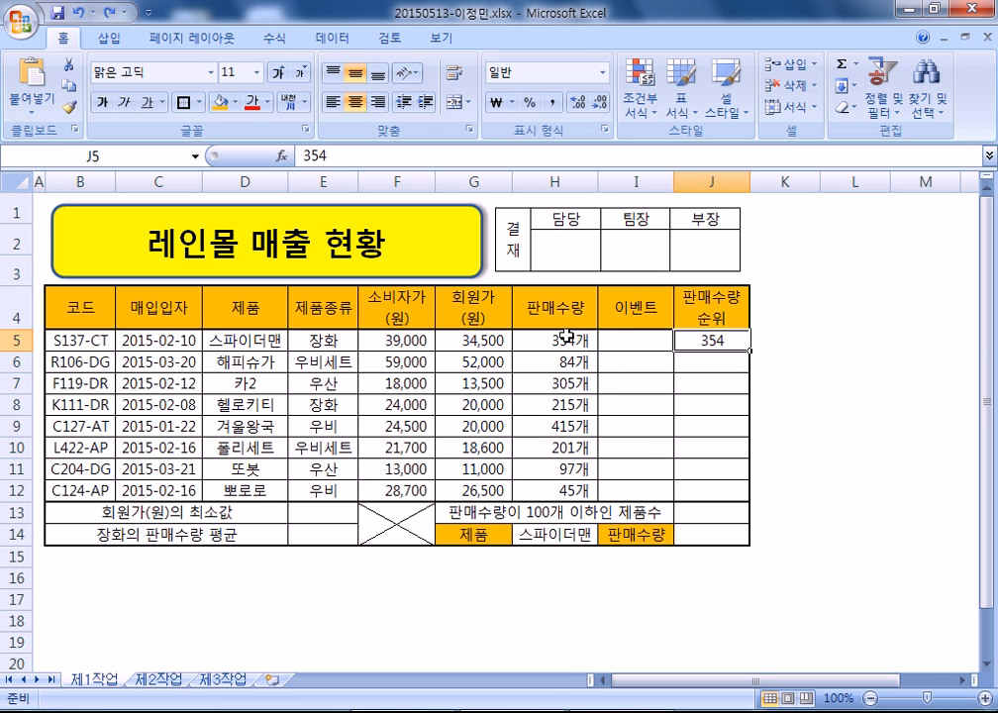
key("Delete")
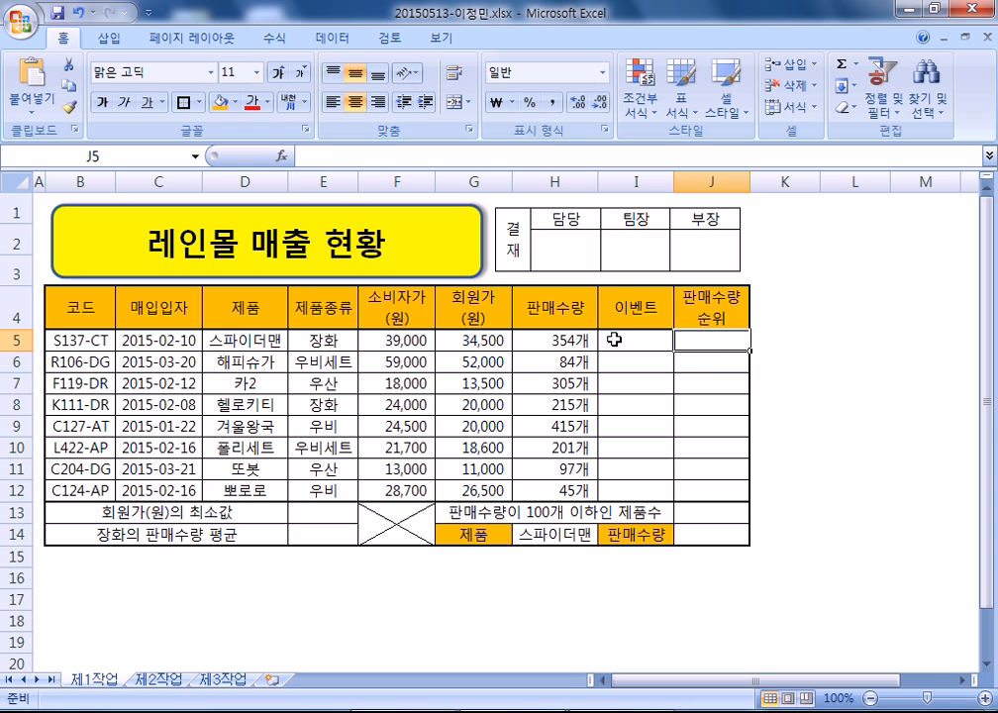
- Place the cursor after the last Notepad note, then bring Excel back to the front
key("alt+Tab")
left_click(351, 313)
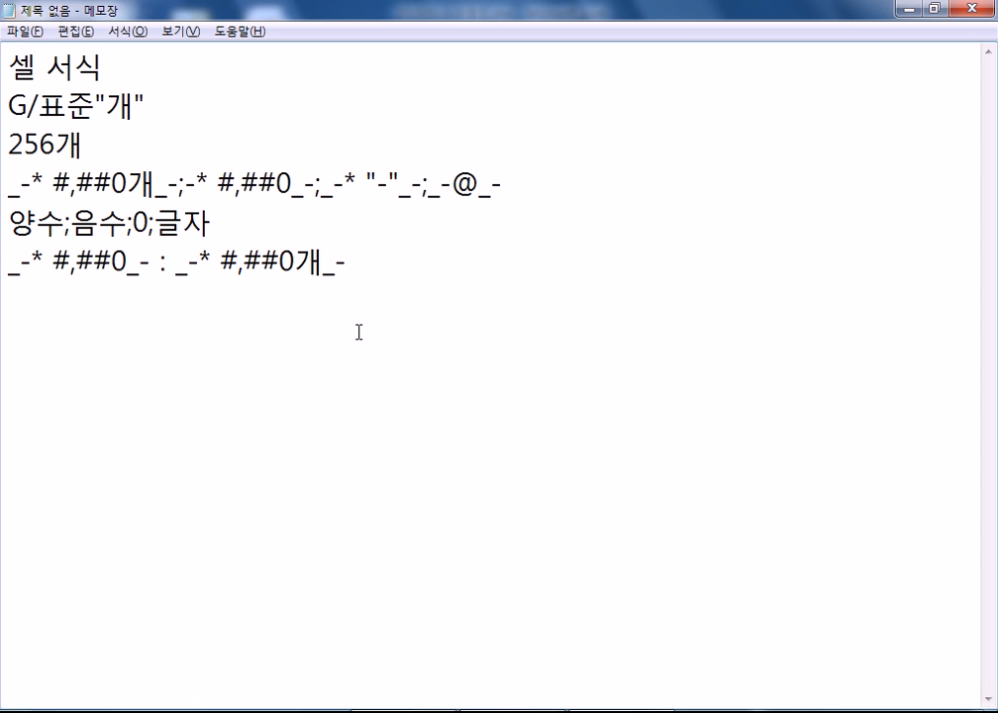
key("alt+Tab")
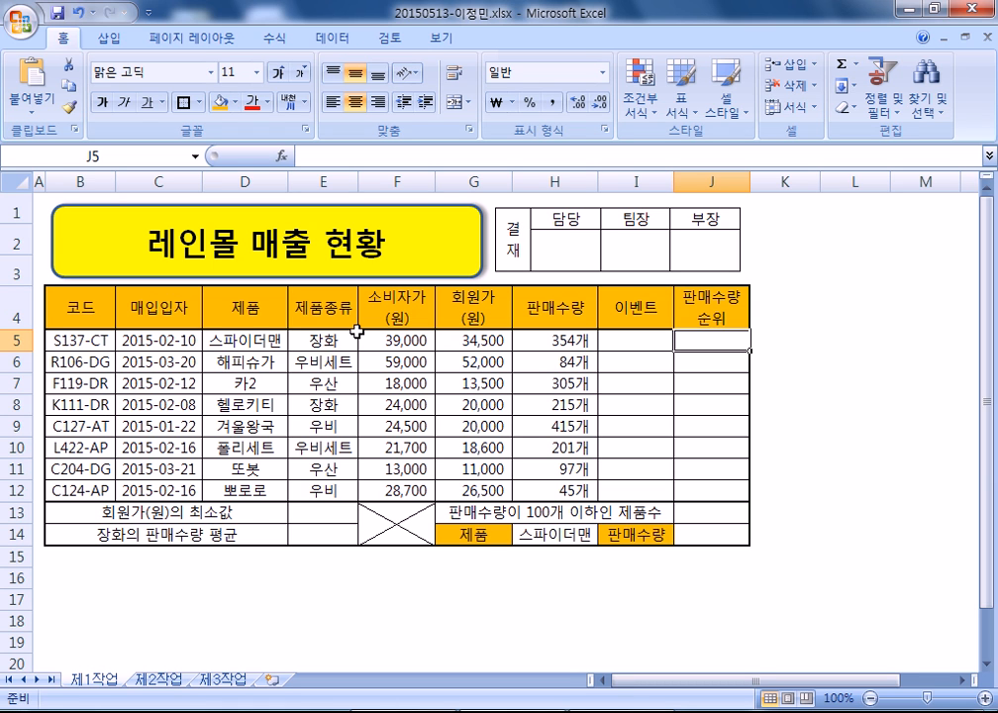
- Minimise the ribbon and select I5 under the 이벤트 header before going to Notepad
left_click(812, 510)
double_click(64, 38)
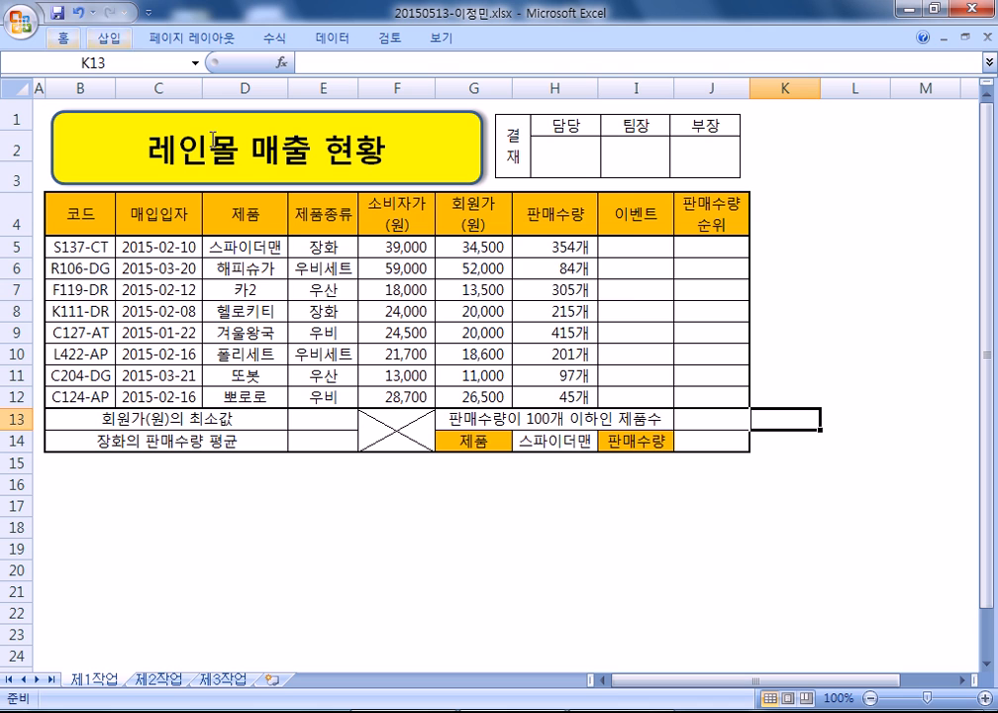
left_click(629, 242)
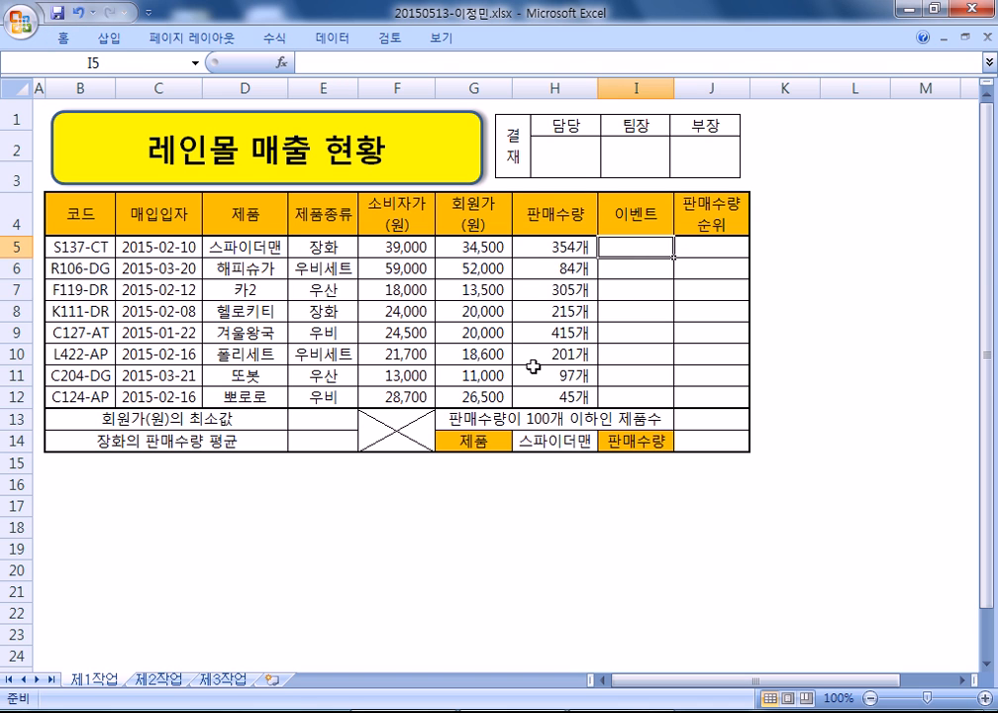
key("alt+Tab")
key("alt+Tab")
key("alt+Tab")
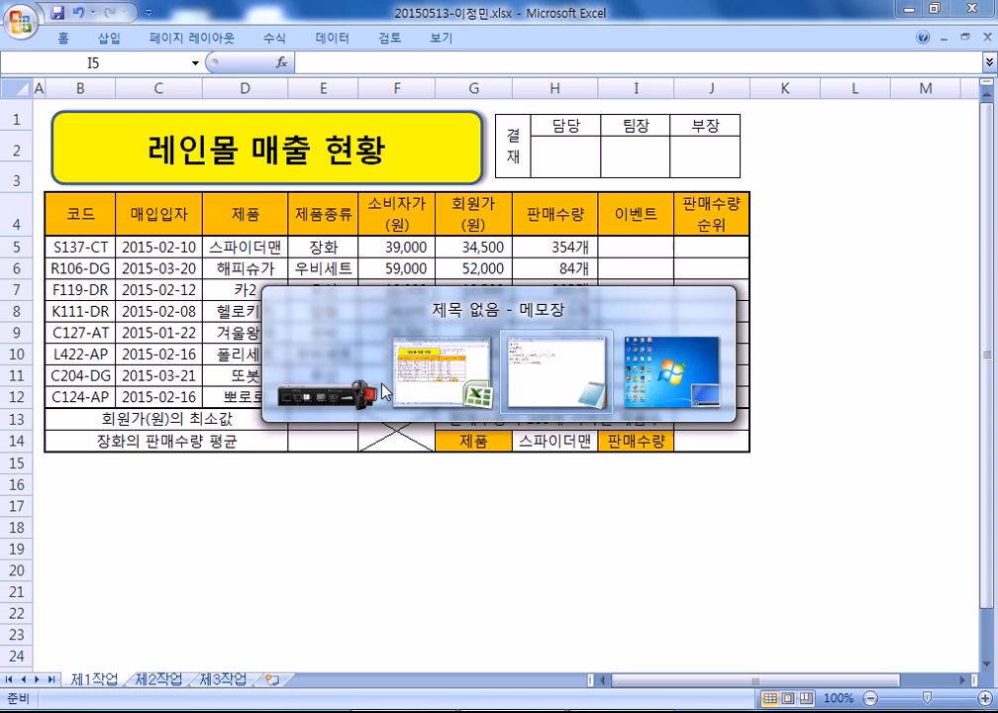
- Add a dashed separator and the heading 1) 이벤트 below the existing notes
key("Return")
key("Return")
type("-")
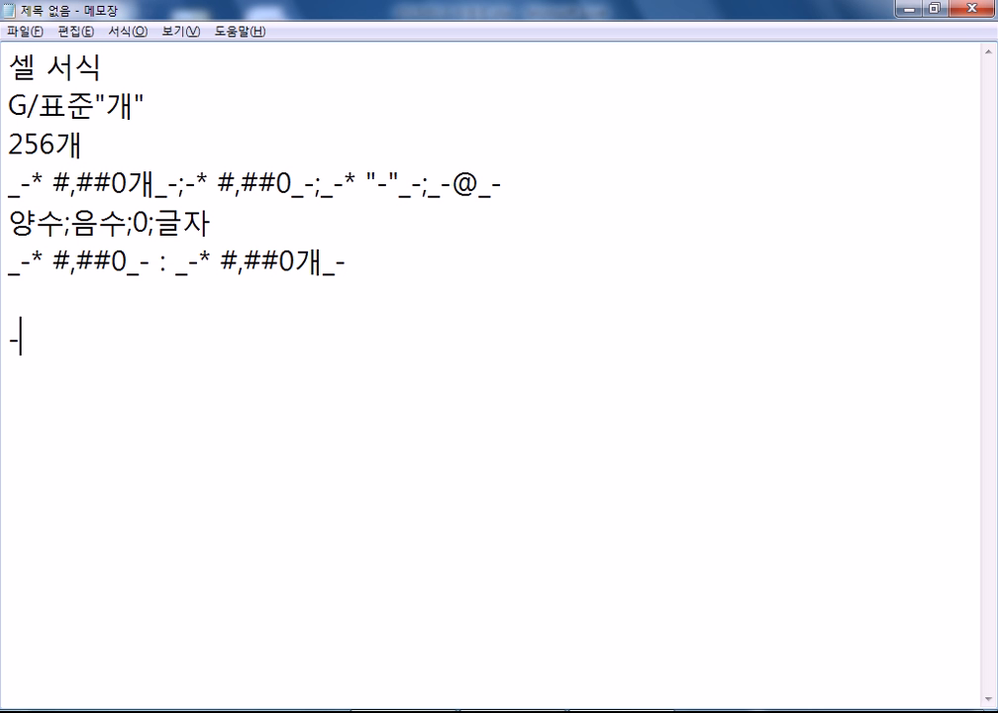
type("----------")
key("Return")
key("Return")
key("Return")
key("Return")
key("Return")
key("Return")
key("Return")
key("Return")
key("Return")
key("Return")
key("Return")
key("Return")
key("Return")
key("Return")
key("Return")
key("Return")
key("Return")
key("BackSpace")
key("BackSpace")
key("BackSpace")
key("BackSpace")
key("BackSpace")
key("BackSpace")
key("BackSpace")
key("BackSpace")
key("BackSpace")
key("BackSpace")
key("BackSpace")
key("BackSpace")
key("BackSpace")
key("BackSpace")
key("BackSpace")
key("BackSpace")
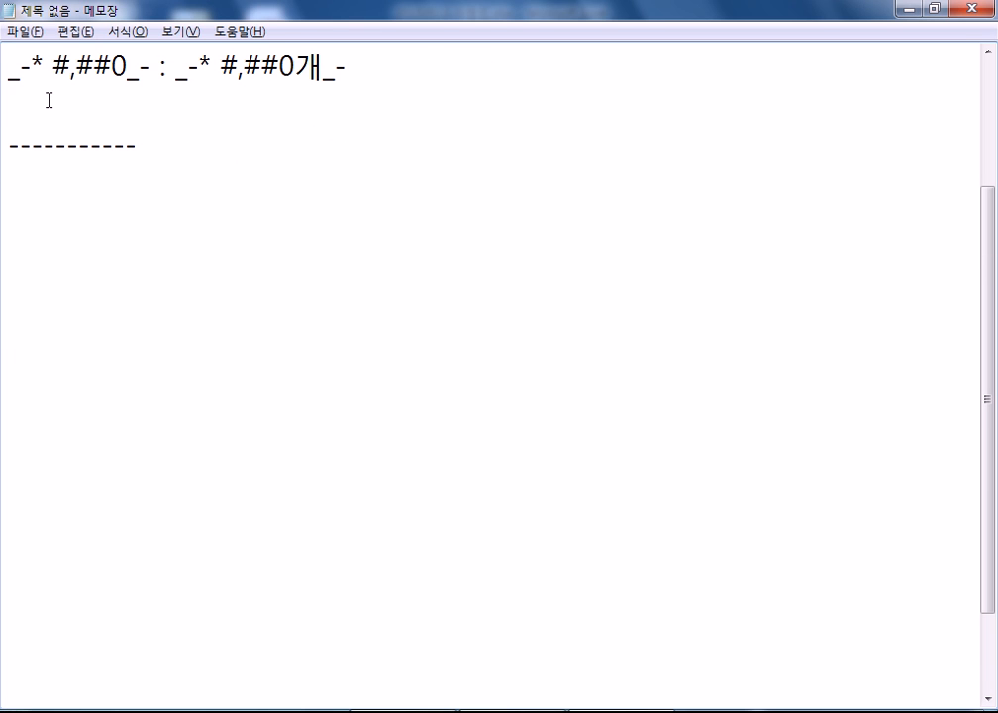
type("1) 이제")
key("BackSpace")
key("BackSpace")
type("벤트")
key("BackSpace")
key("Return")
- Note the rule: code's last letter "T" gives "5월 40% 할인", otherwise ""
type("코드의 마")
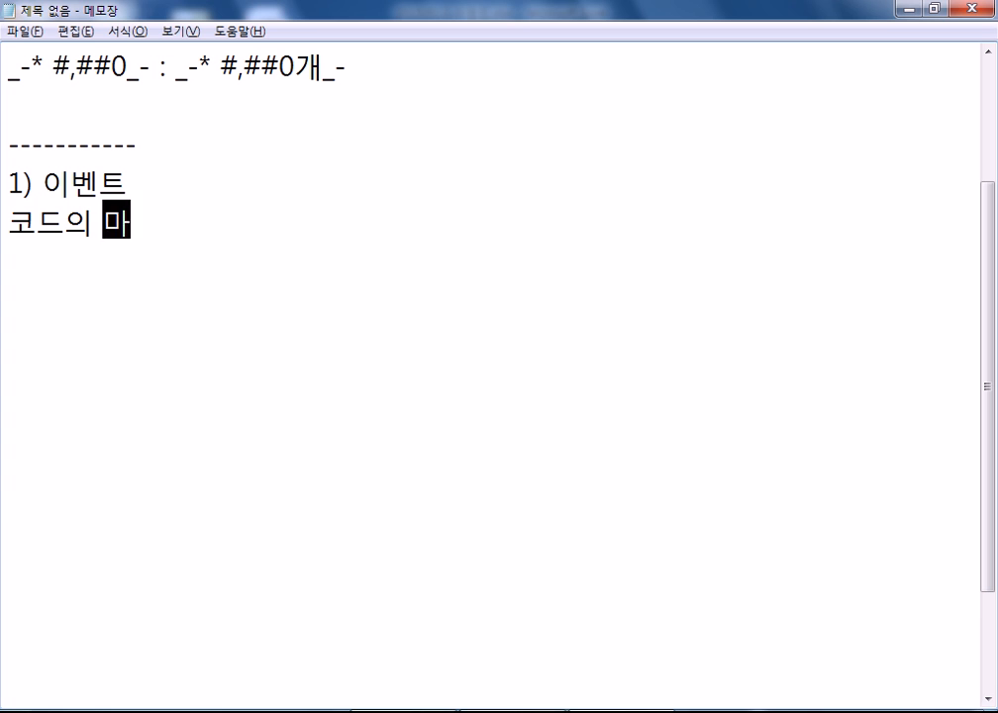
type("지막 글작가 t")
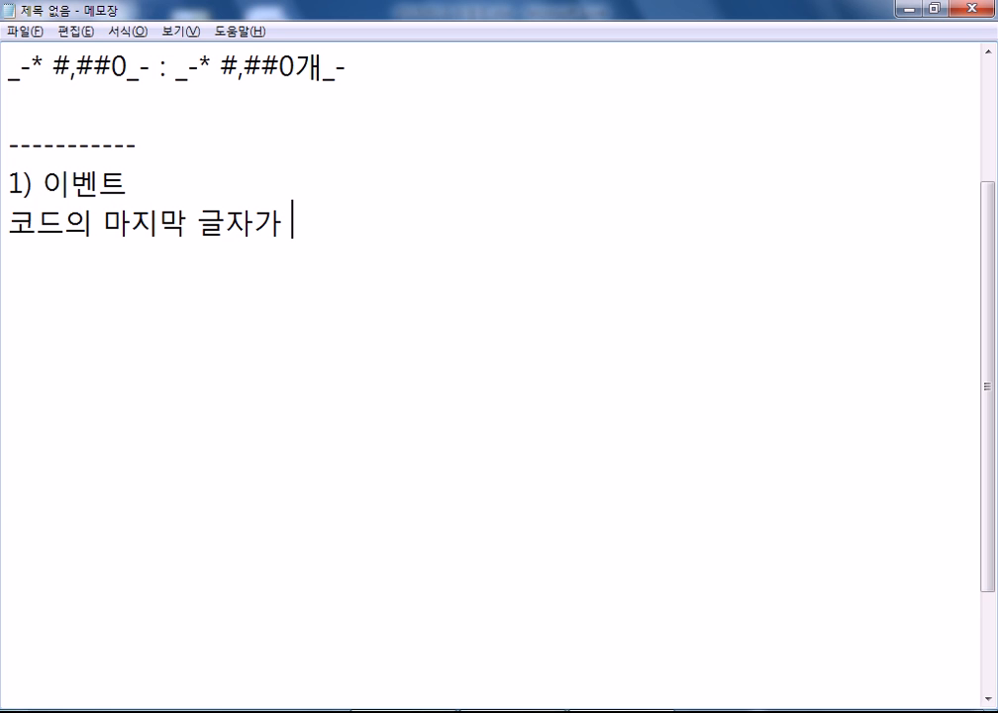
key("BackSpace")
type("T")
key("Left")
type("\"")
key("Right")
type("\" : \"5DNJF")
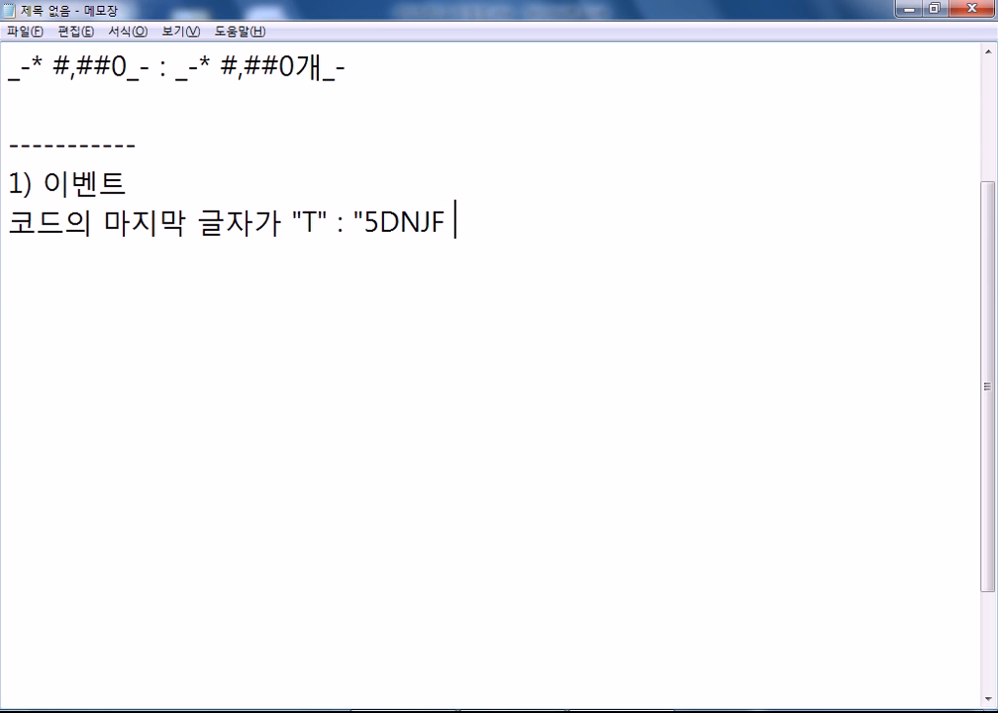
type(" 40% GKFDLS")
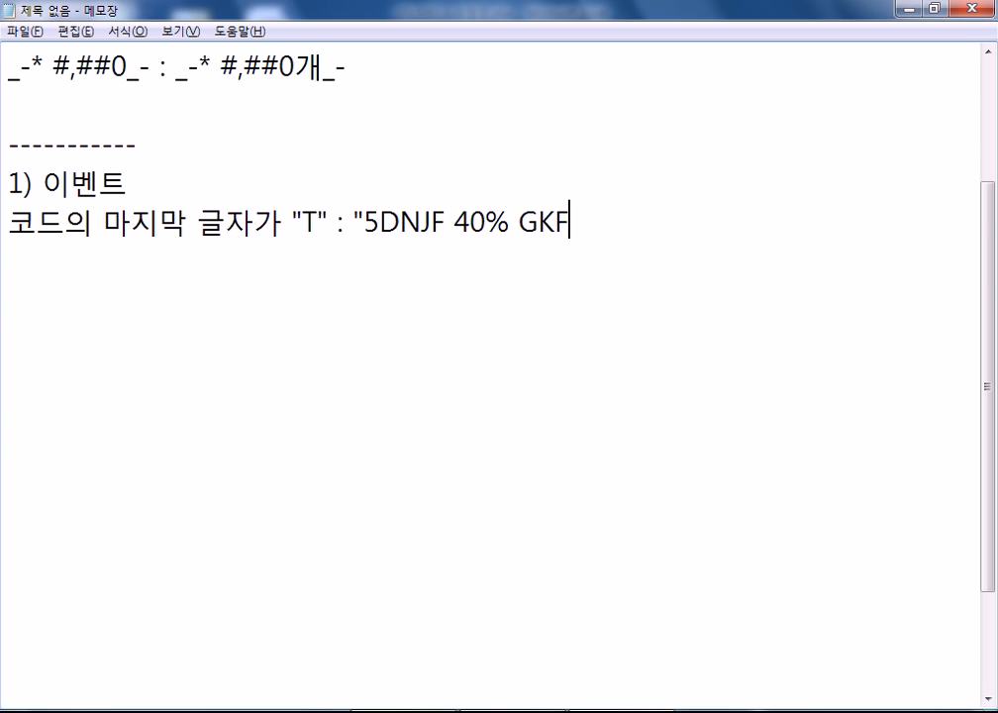
key("BackSpace")
key("BackSpace")
key("BackSpace")
key("BackSpace")
key("BackSpace")
key("BackSpace")
key("BackSpace")
key("BackSpace")
key("BackSpace")
key("BackSpace")
key("BackSpace")
key("BackSpace")
key("BackSpace")
key("BackSpace")
key("BackSpace")
key("BackSpace")
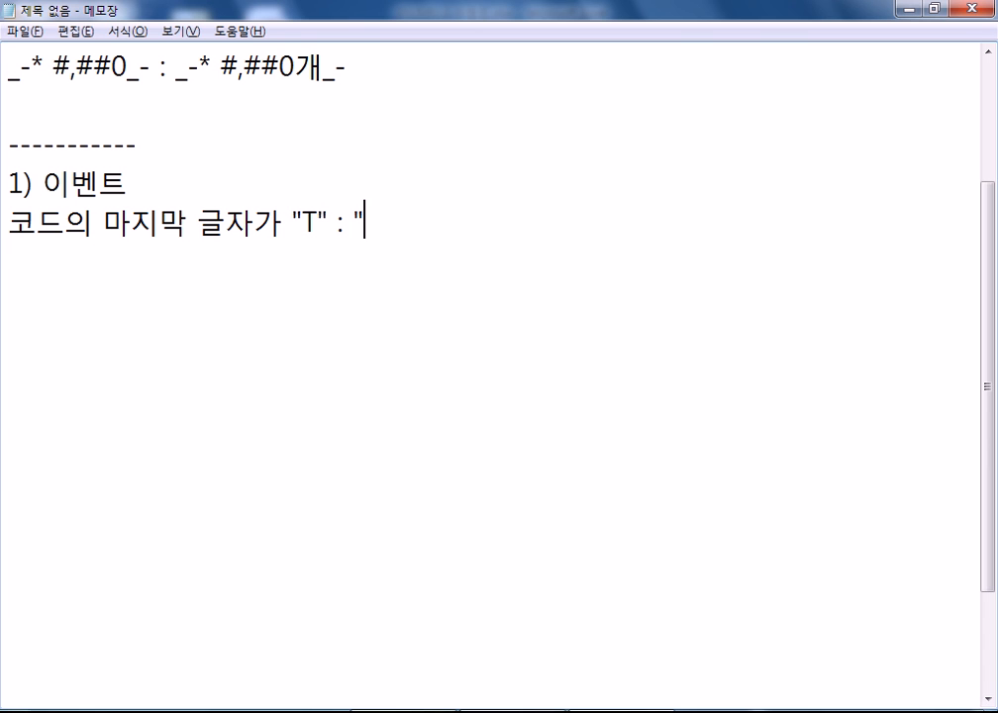
type("5월 40")
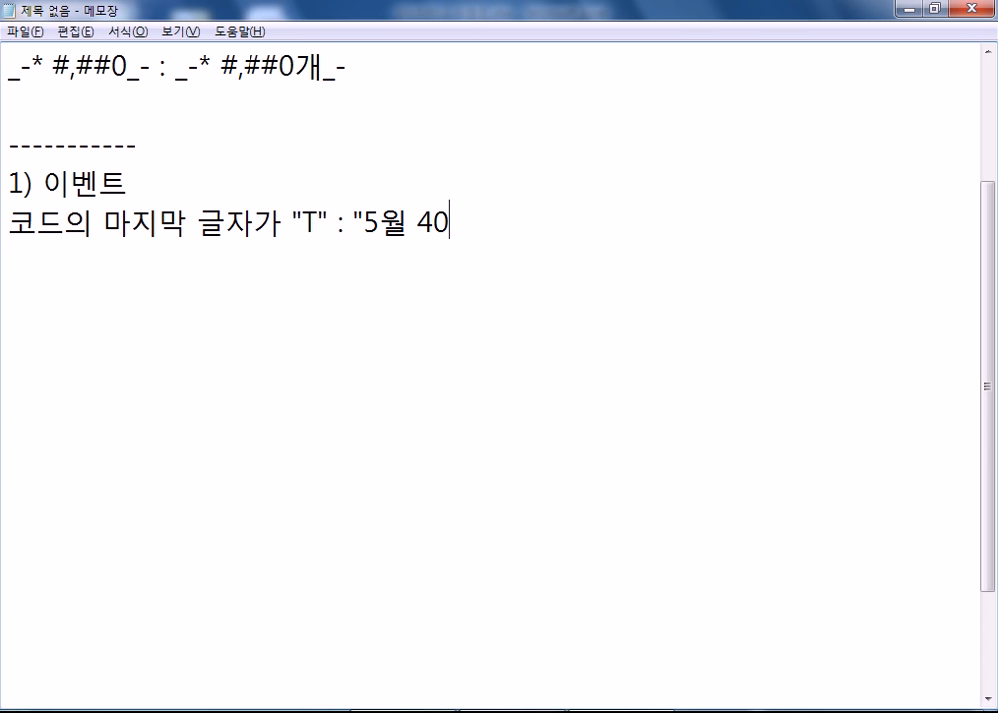
type("% 할인\"")
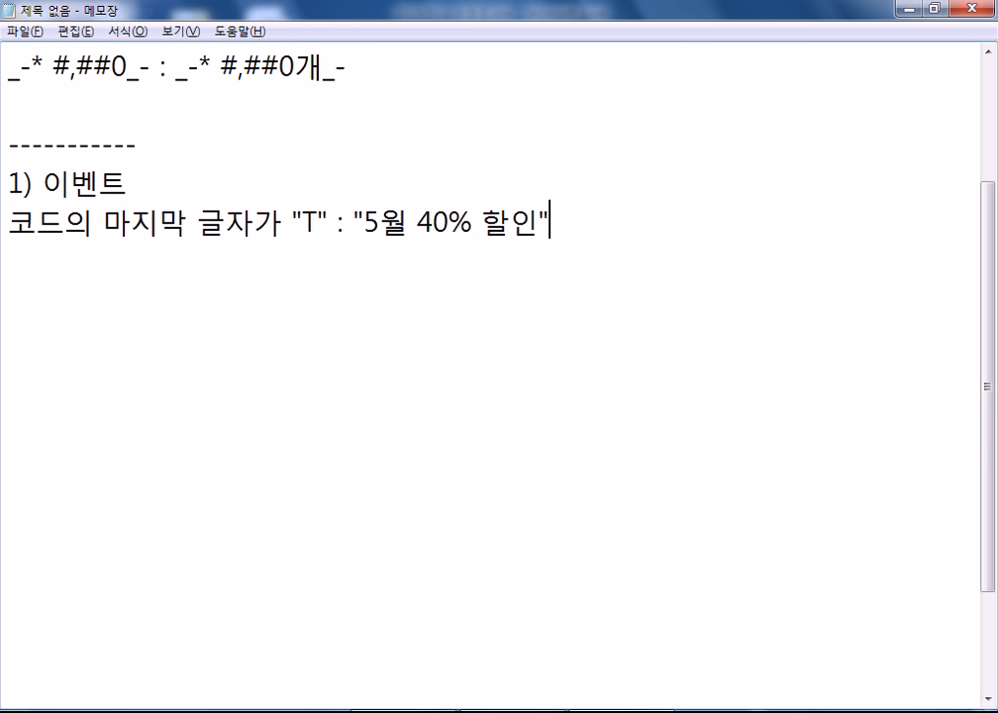
type(", \"\"")
- Write the formula =IF(RIGHT(코드,1)="T", "5월 40% 할인", "") on a new line
key("Return")
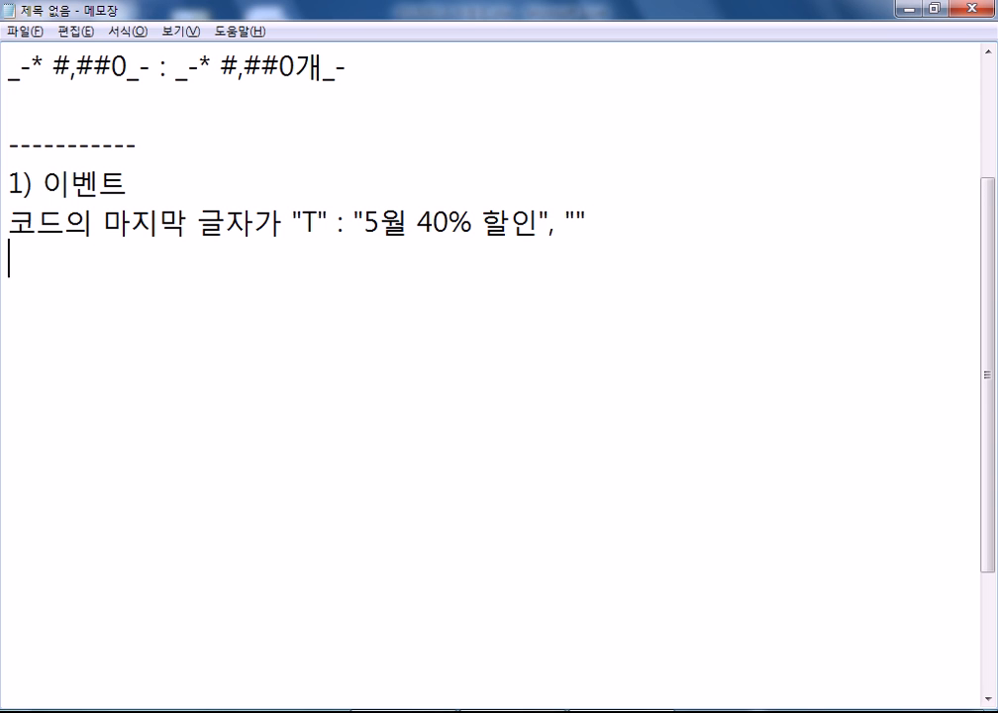
type("=IF(")
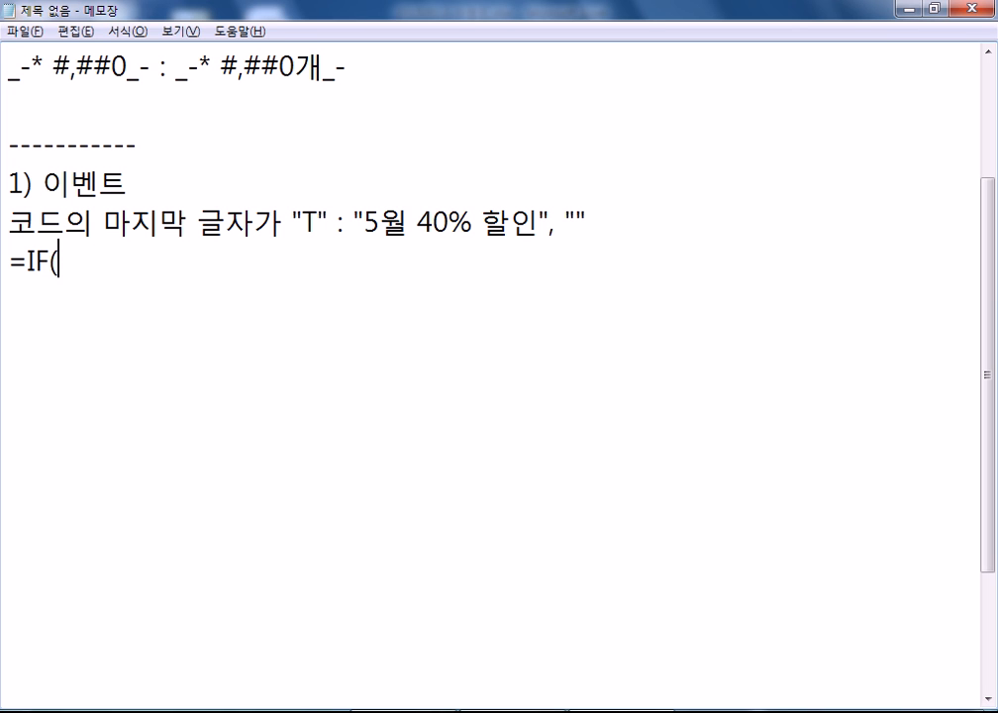
type("RIGHT(ZHE")
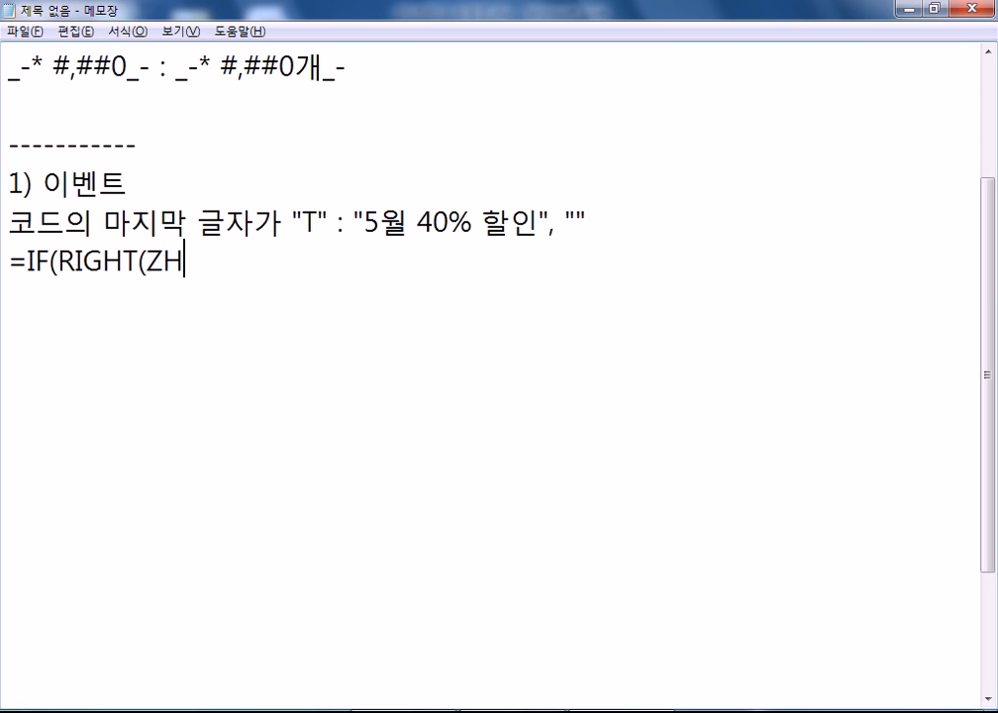
key("BackSpace")
key("BackSpace")
key("BackSpace")
key("Hangul")
type("코ㄷ,")
key("BackSpace")
key("BackSpace")
key("BackSpace")
type("드,1")
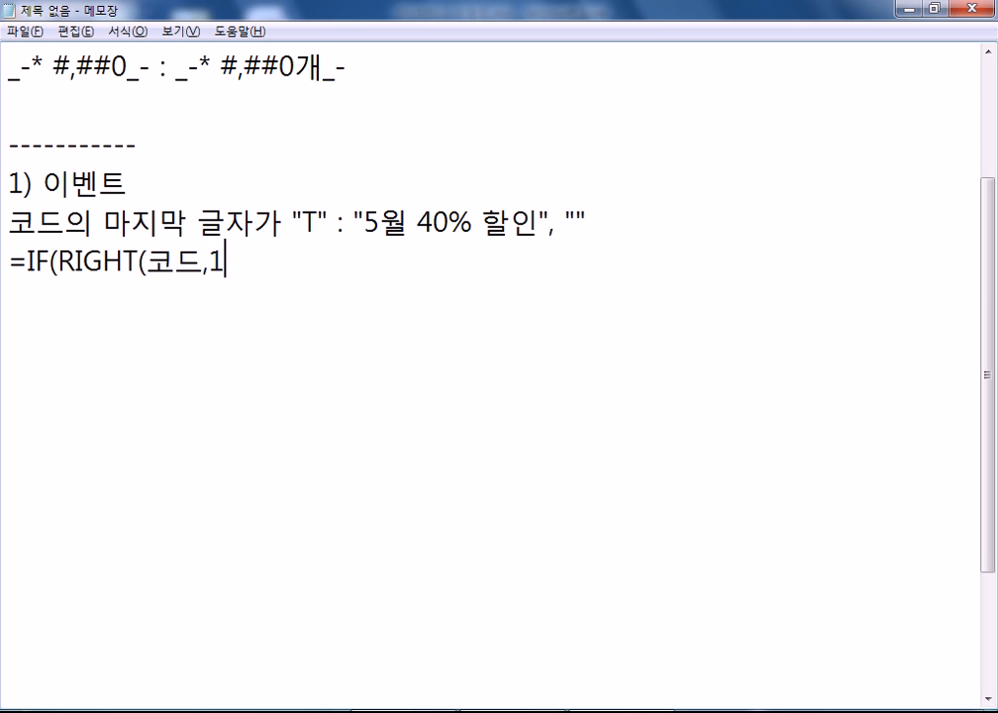
type("),")
key("BackSpace")
key("BackSpace")
type("=\"ㅅ")
key("BackSpace")
type("T\", \"")
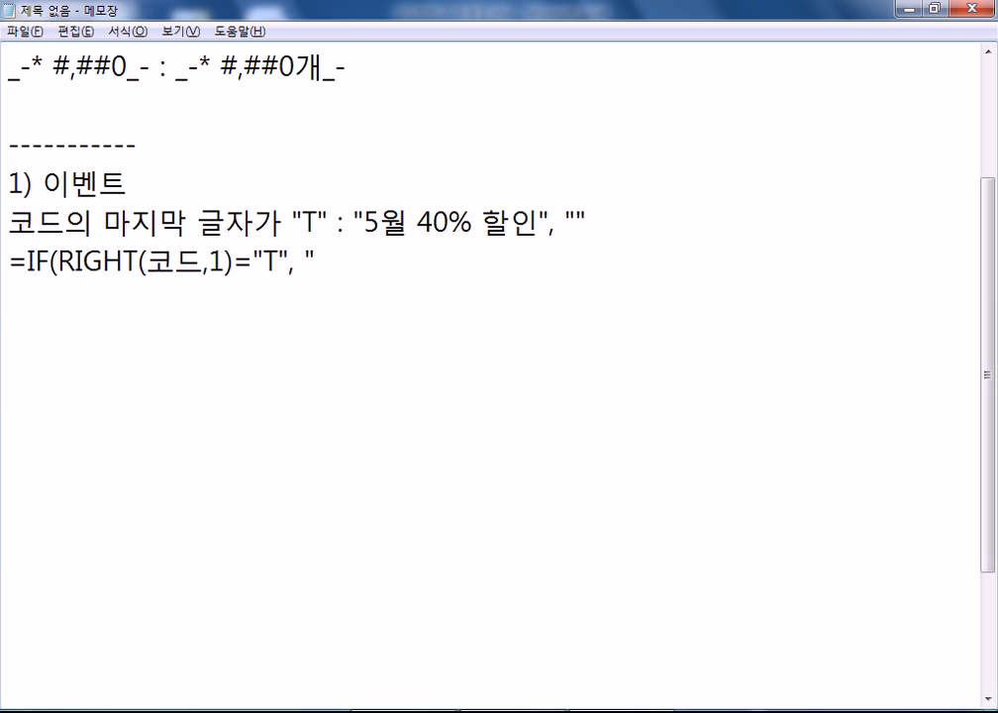
type("5DF")
key("BackSpace")
key("BackSpace")
key("Hangul")
type("우ㅠㅓ")
key("BackSpace")
key("BackSpace")
key("BackSpace")
type("월 50")
key("BackSpace")
key("BackSpace")
type("40% 할인\", \"\")")
- Duplicate the IF formula line with copy and paste
key("Return")
key("Up")
key("shift+Down")
key("ctrl+c")
key("Right")
key("ctrl+v")
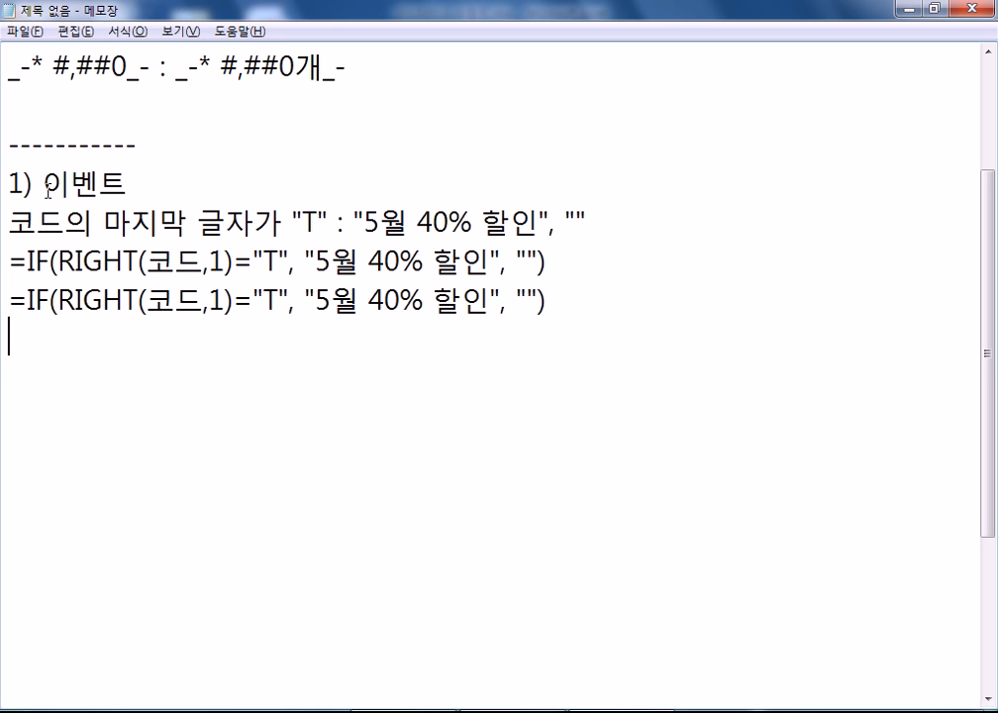
key("alt+Tab")
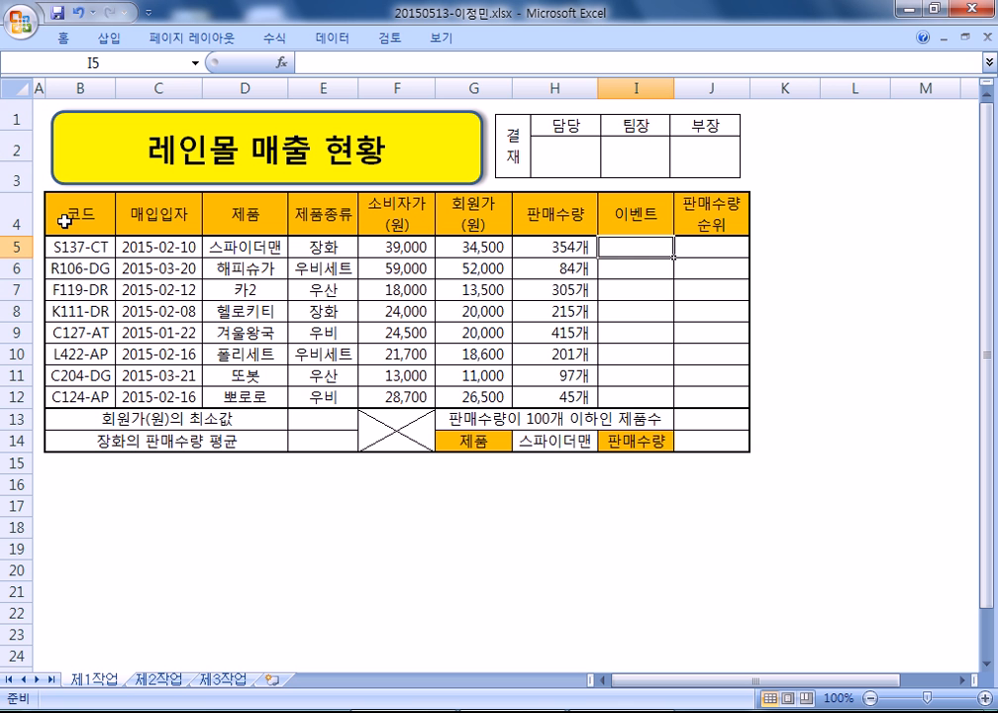
- Replace 코드 with B5 in the second IF formula and space out its arguments
key("alt+Tab")
left_click_drag(148, 302, 203, 300)
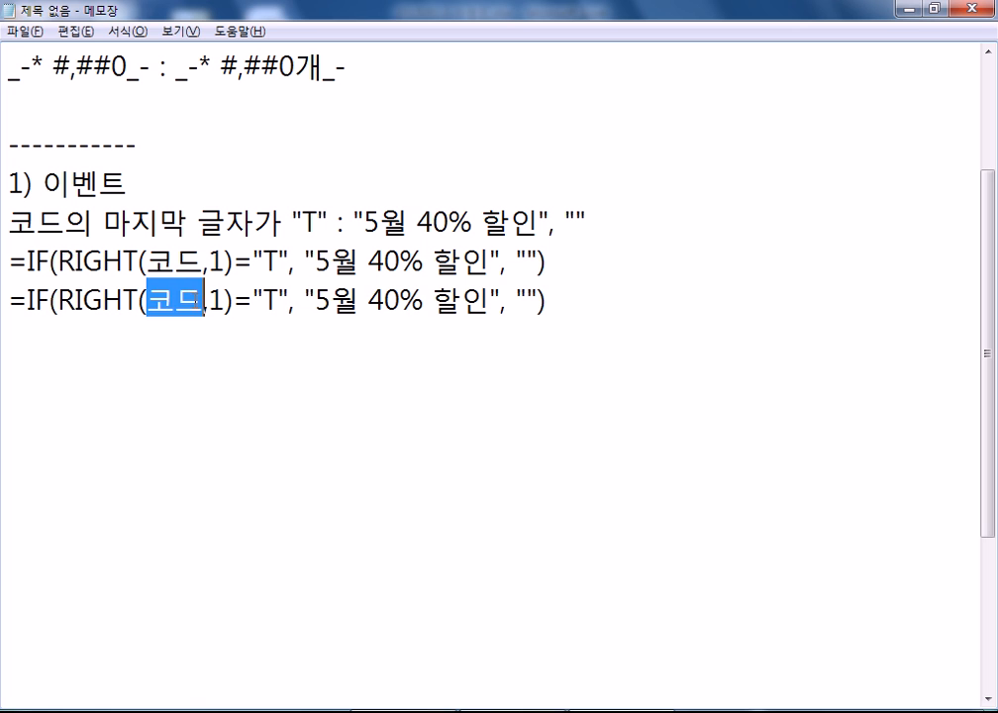
key("BackSpace")
type("B5")
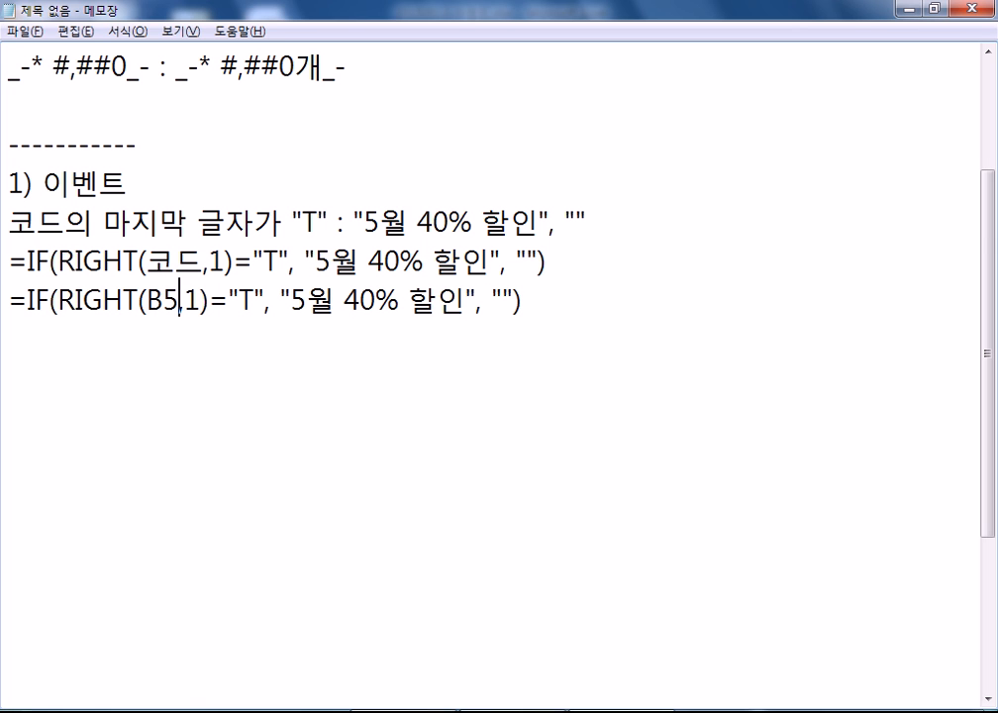
key("Right")
key("Up")
key("Right")
key("Down")
key("Down")
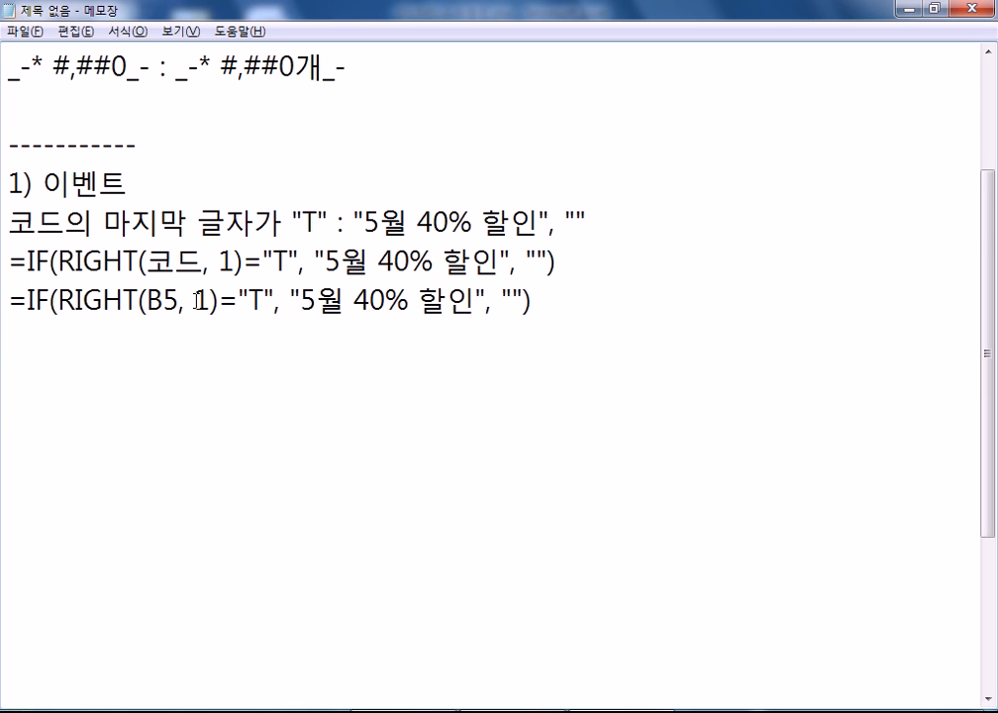
- Start a new "2)" item on the line below the formulas
key("Return")
type("2)")
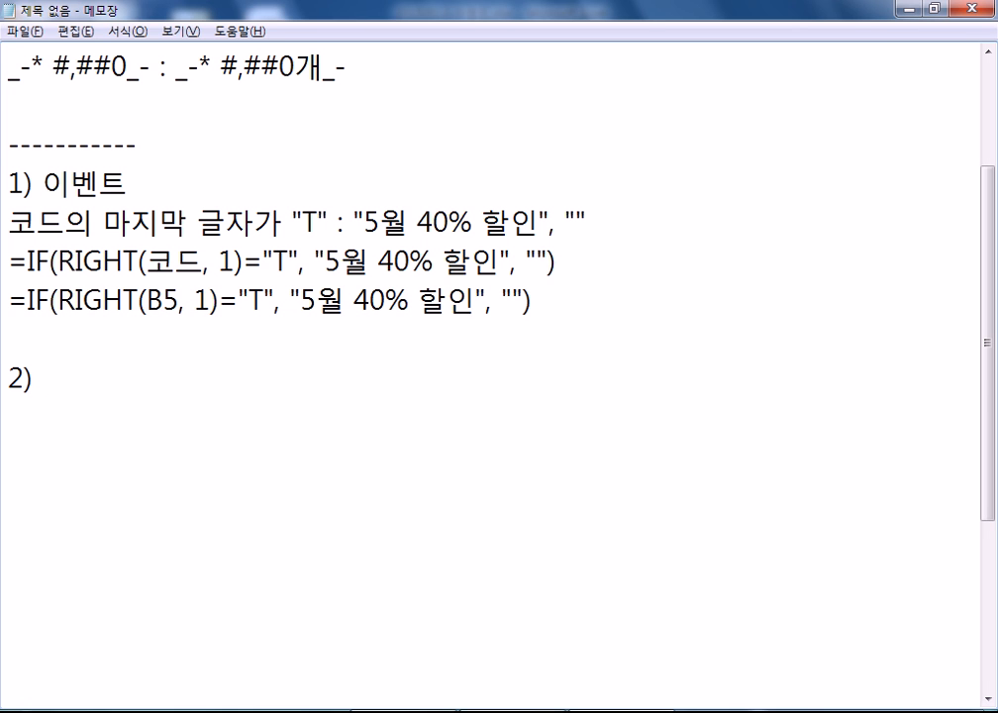
key("alt+Tab")
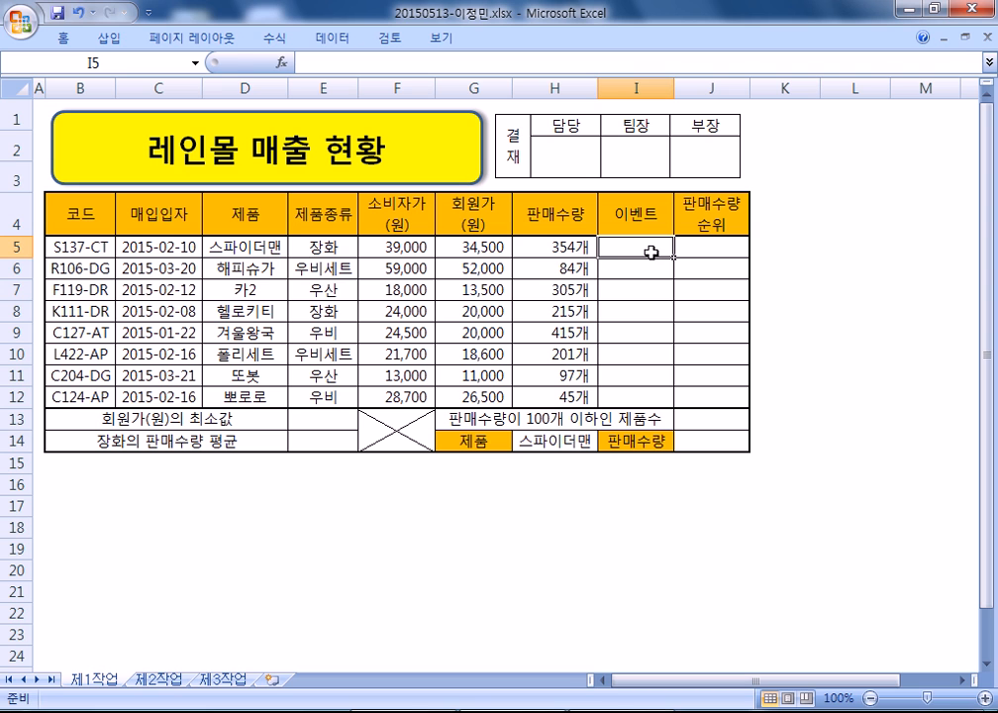
- Enter the event IF(RIGHT(...)="T","5월 40% 할인","") formula in I5
type("=if")
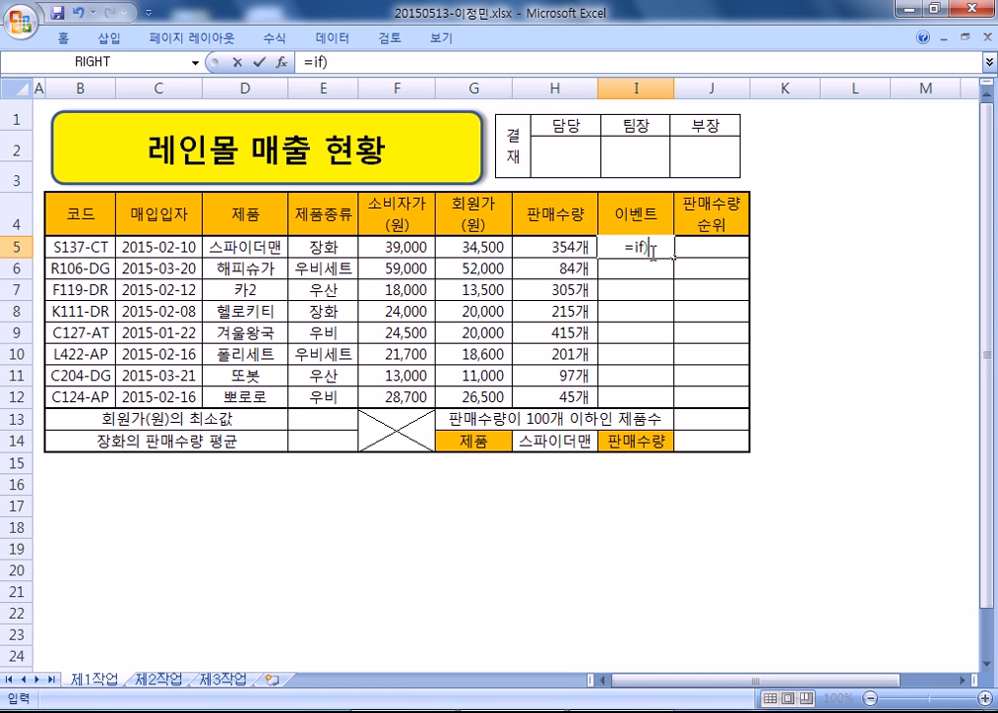
type("(RIGHT(")
key("Left")
key("Left")
key("Left")
key("Left")
key("Left")
key("Left")
key("Left")
type("M2")
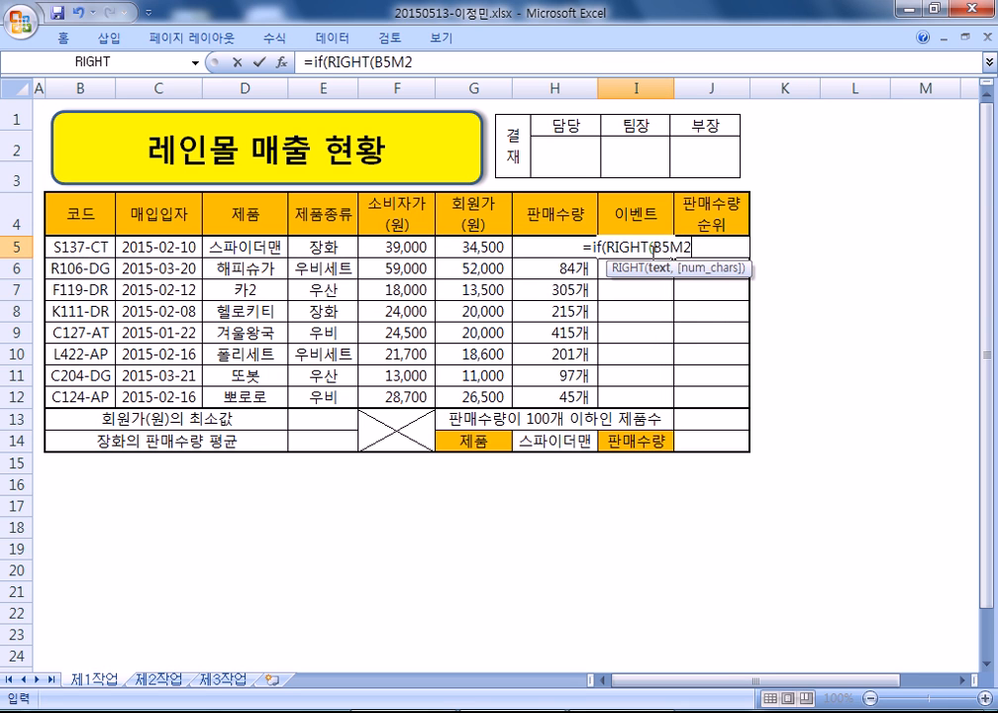
type(")=\"T")
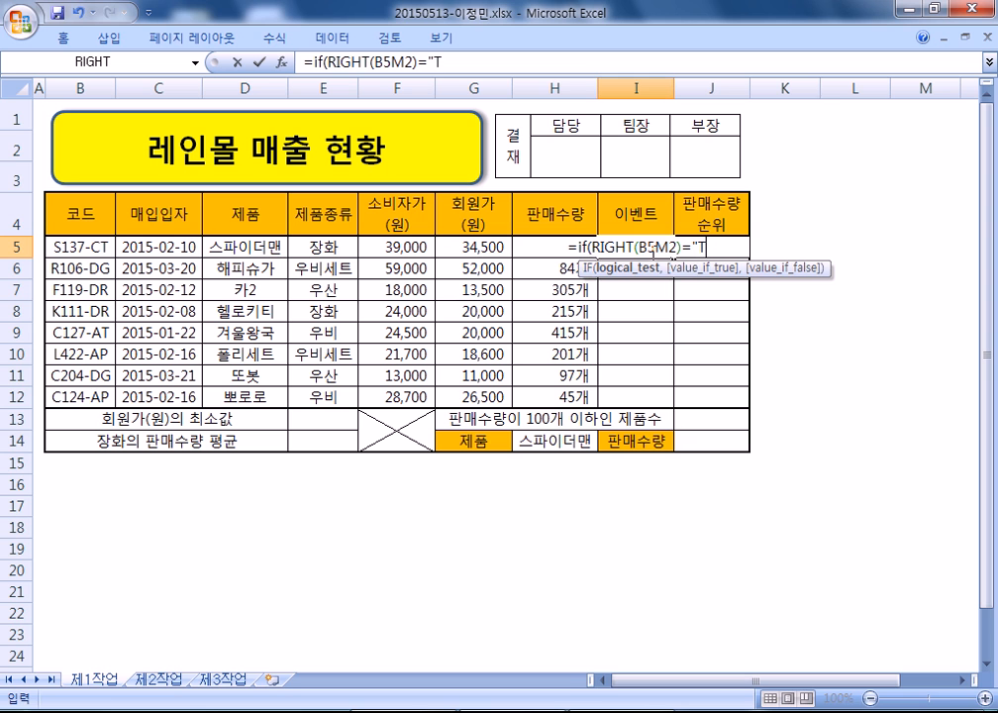
type("\",\"5")
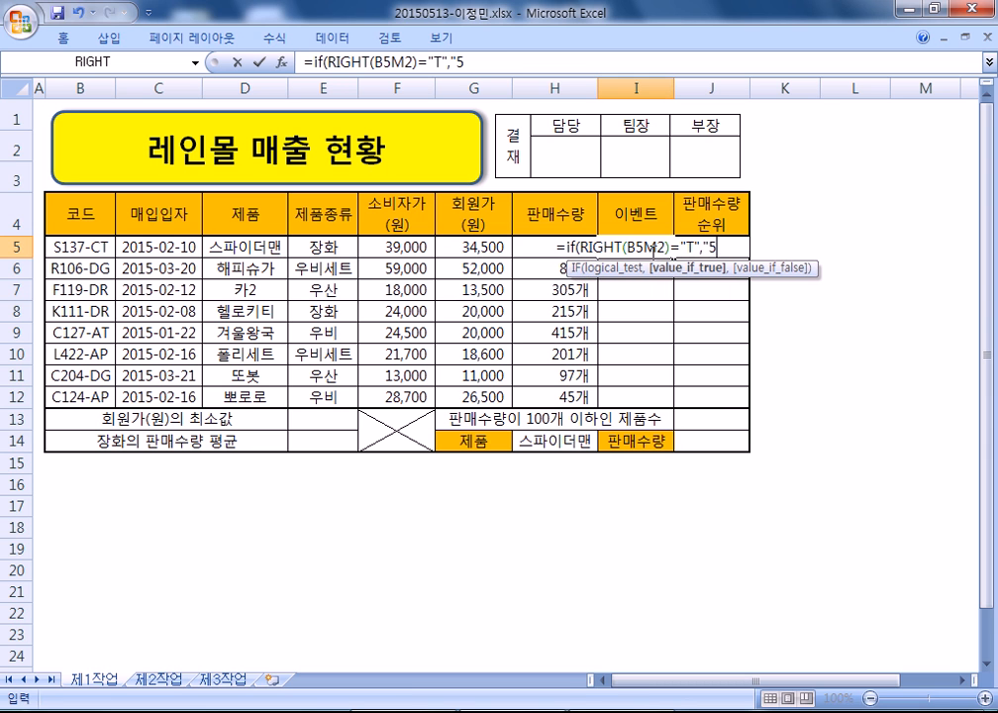
type("월 40$%")
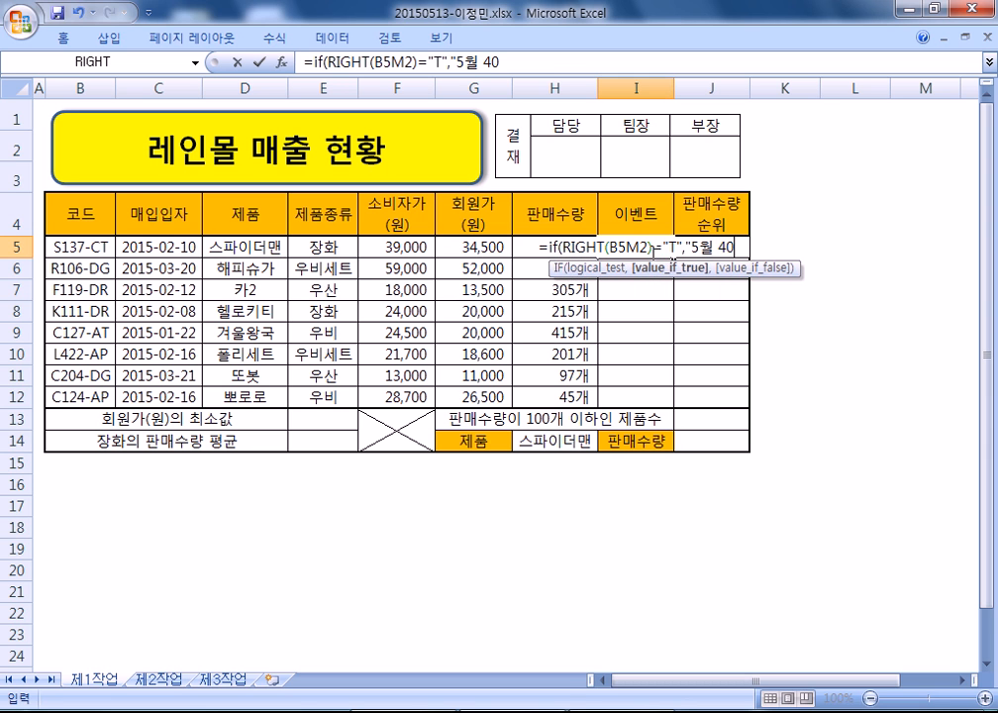
key("BackSpace")
key("BackSpace")
type("% 활ㅇ")
key("BackSpace")
key("BackSpace")
type("할인\",\"\")")
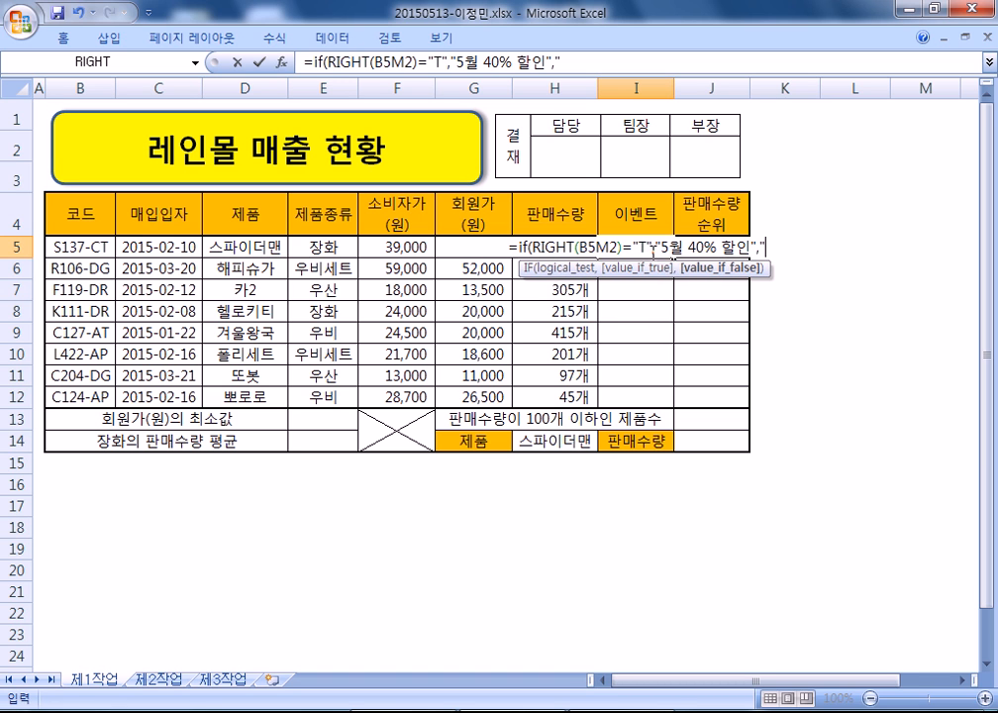
key("Return")
- Fix the B5M2 typo in I5's formula so it reads B5,
left_click(651, 252)
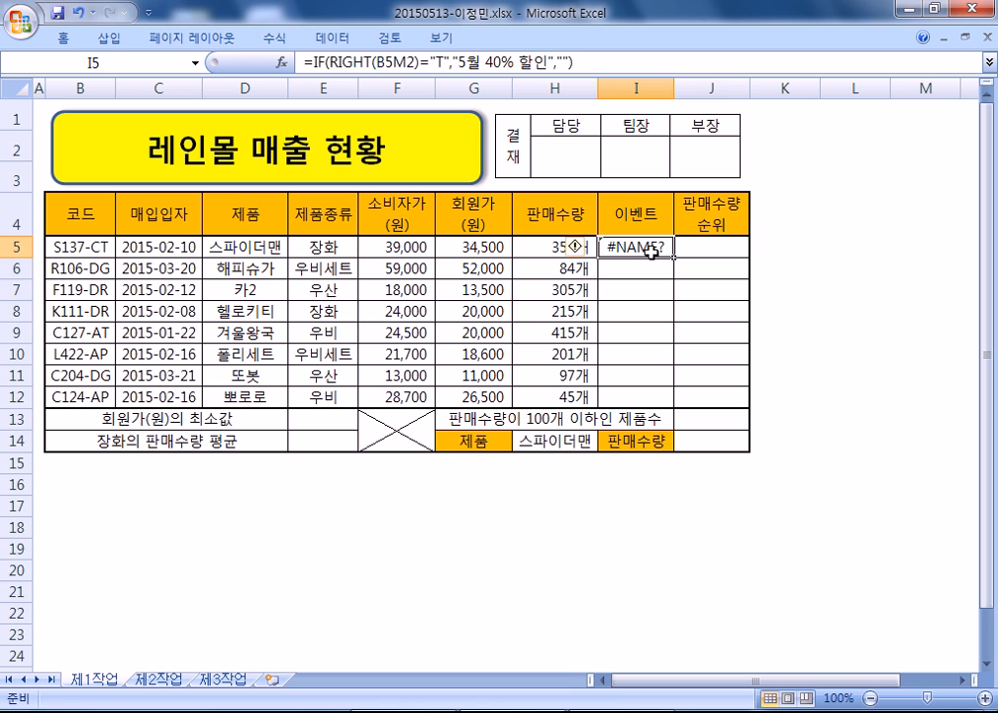
key("F2")
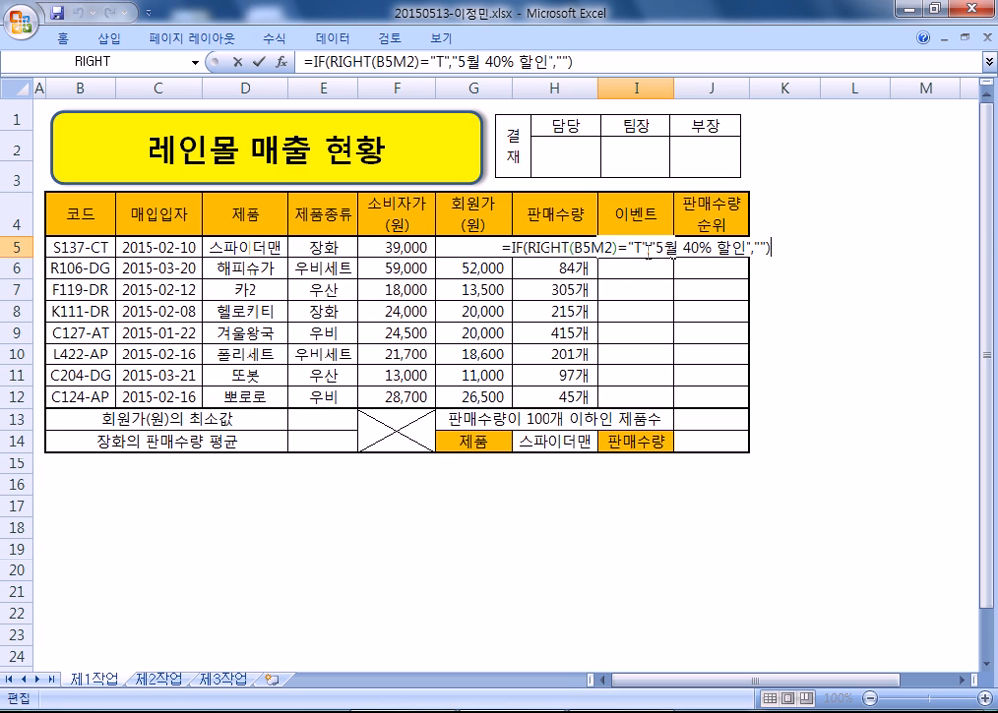
left_click(595, 250)
key("BackSpace")
type(",")
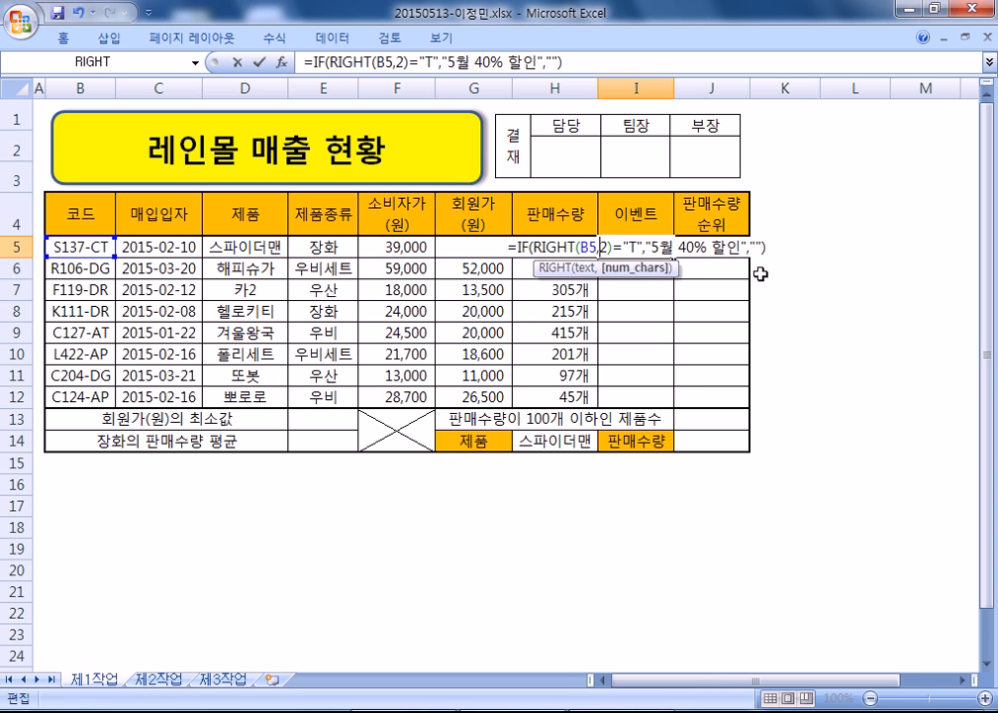
key("Return")
- Fill I5:I12 with =IF(RIGHT(B5,1)="T","5월 40% 할인",""), correcting the character count to 1
left_click_drag(649, 244, 646, 392)
key("F2")
key("ctrl+Return")
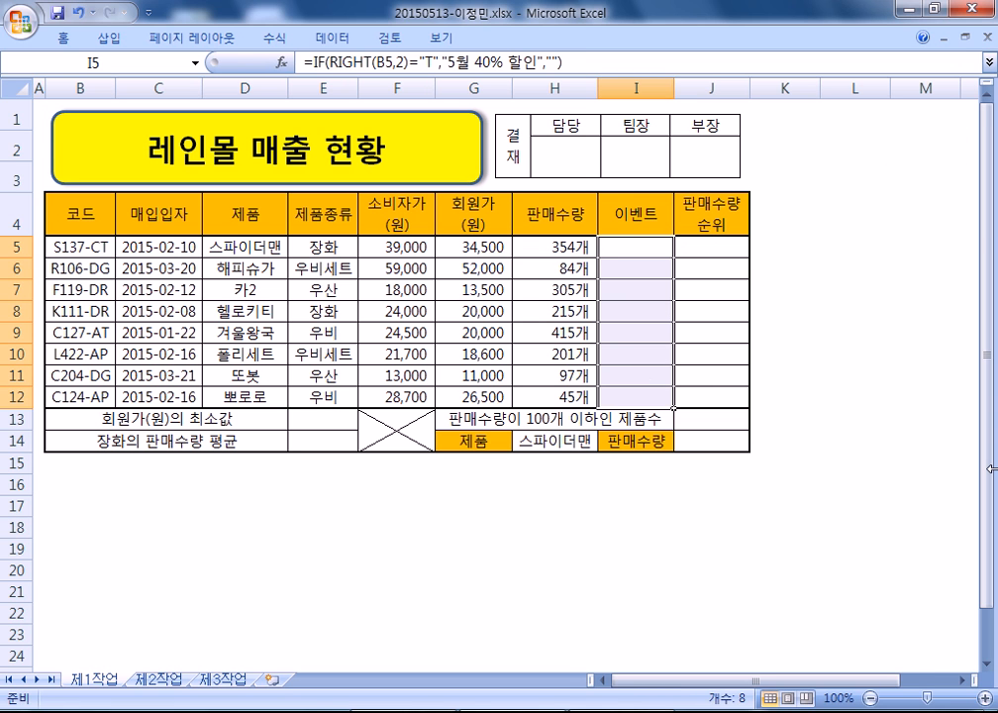
key("F2")
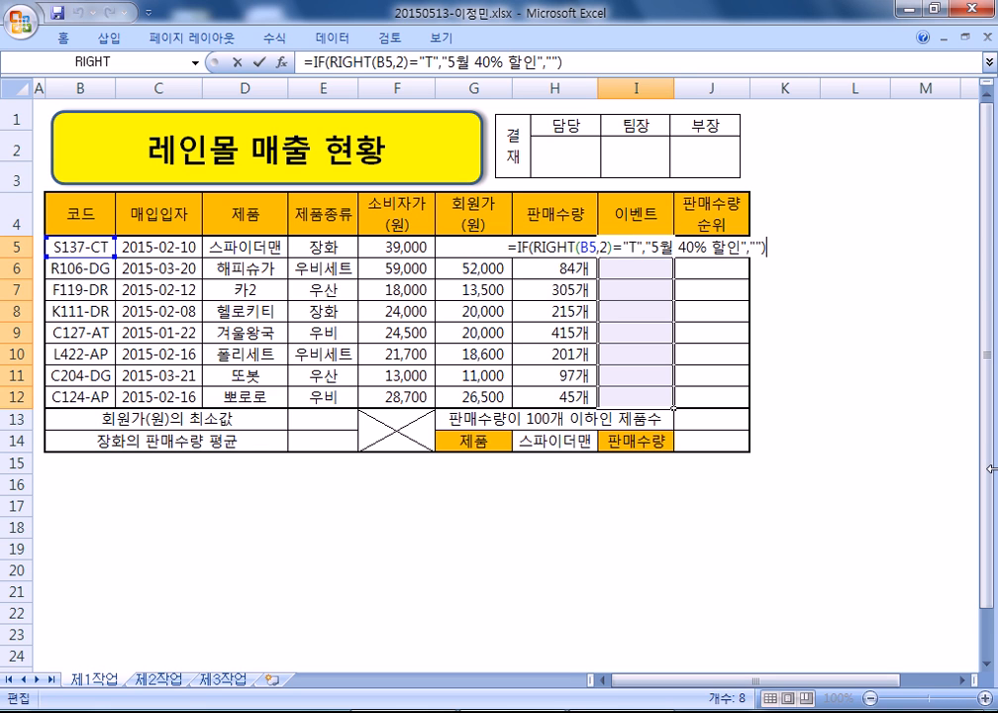
left_click_drag(599, 247, 614, 248)
type("1")
key("ctrl+Return")
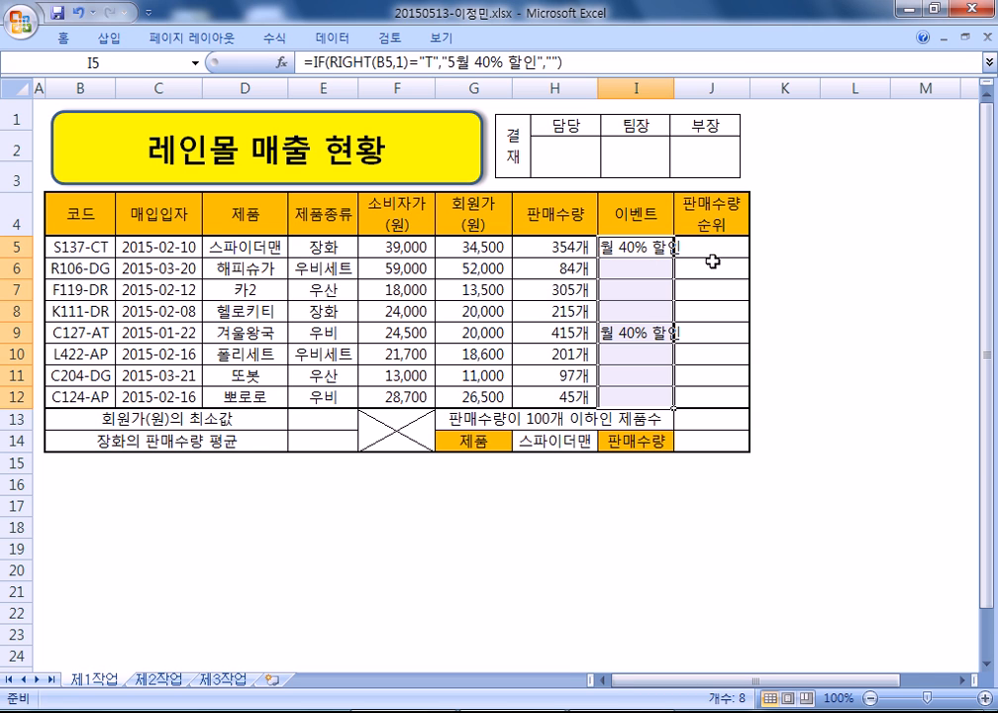
- Autofit column I to the event text and move the approval-table picture right
double_click(674, 88)
left_click(651, 311)
left_click_drag(669, 173, 705, 156)
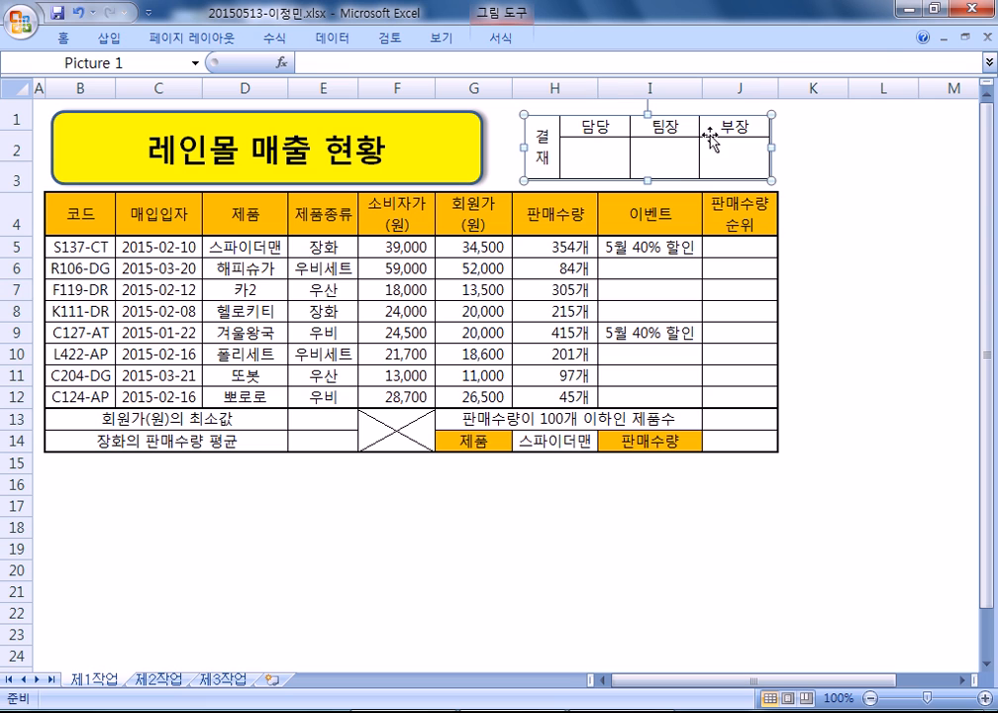
left_click_drag(774, 86, 770, 86)
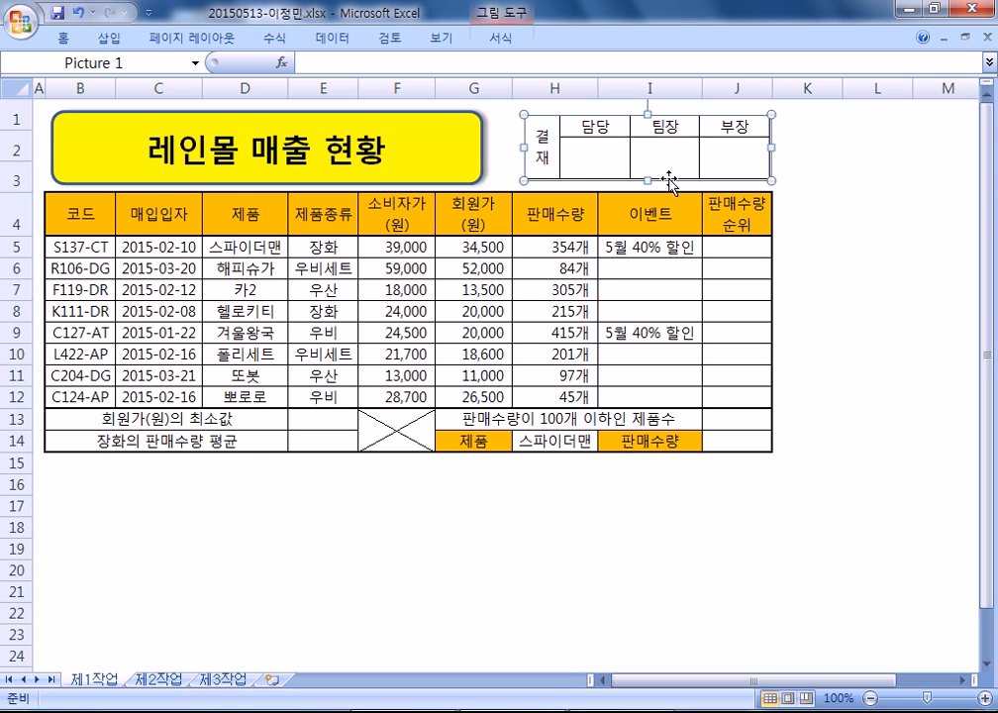
left_click(868, 223)
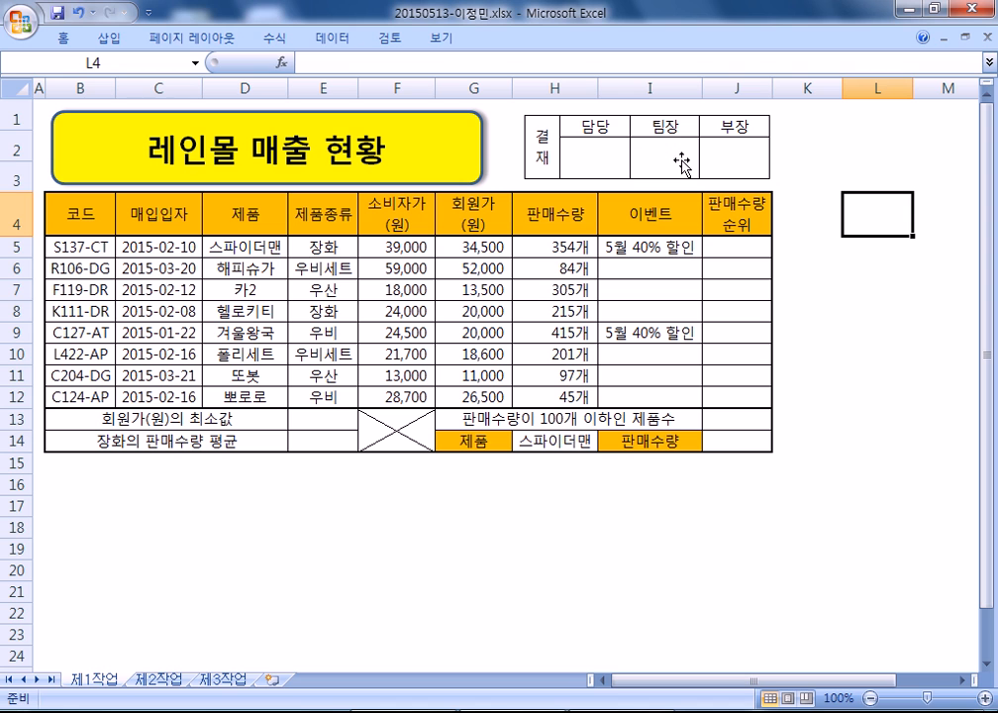
- Stretch the approval picture's left edge leftward toward column H's edge
left_click(686, 175)
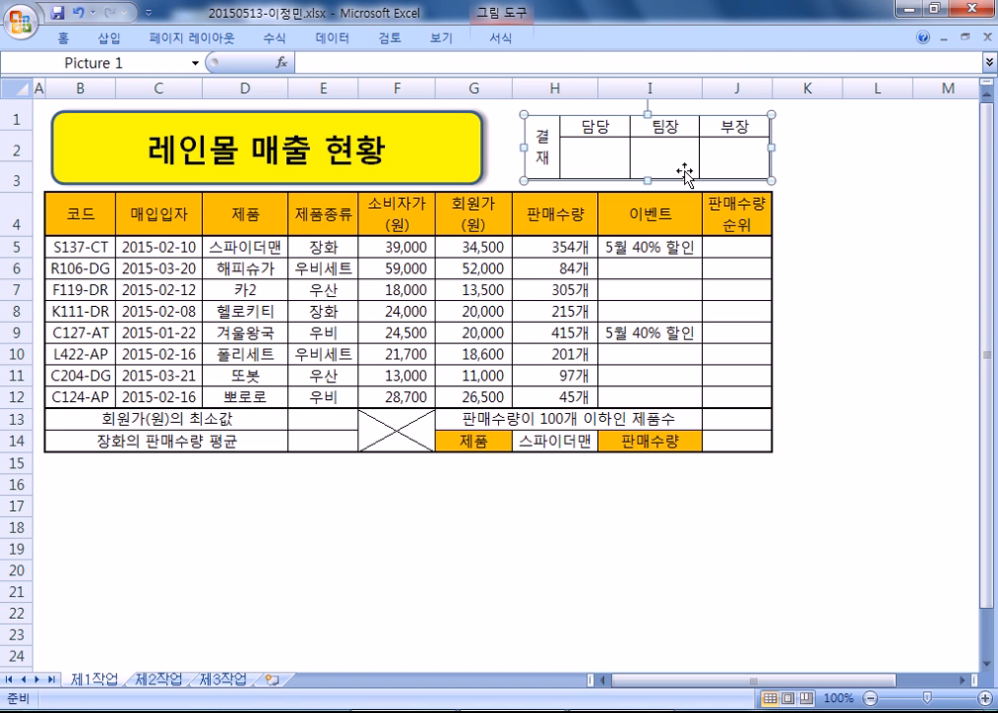
left_click(804, 220)
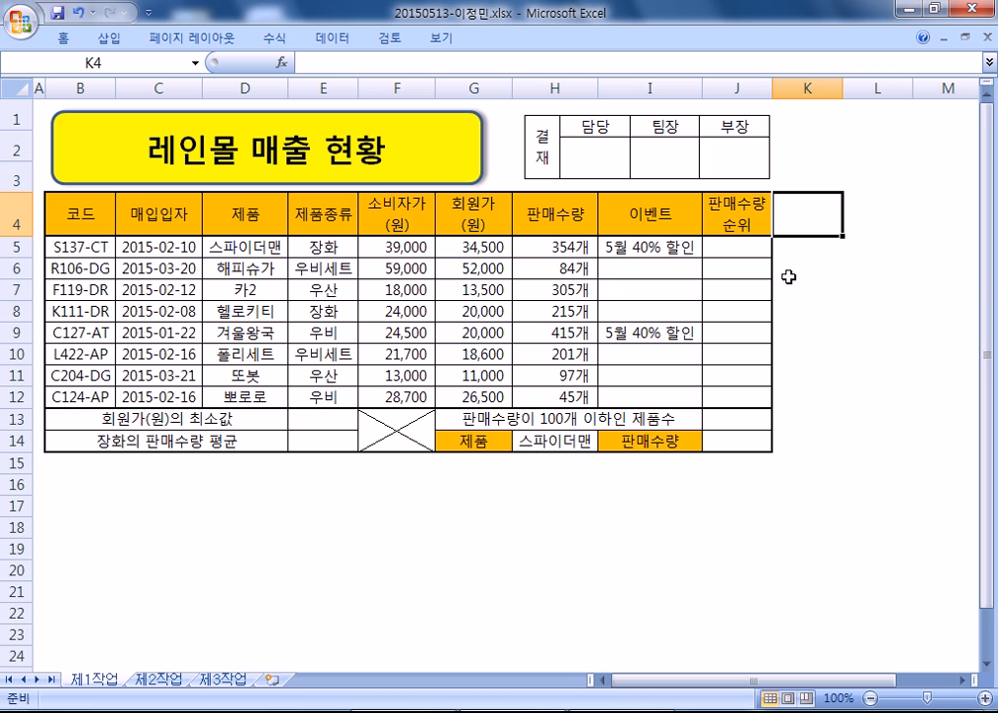
left_click(536, 88)
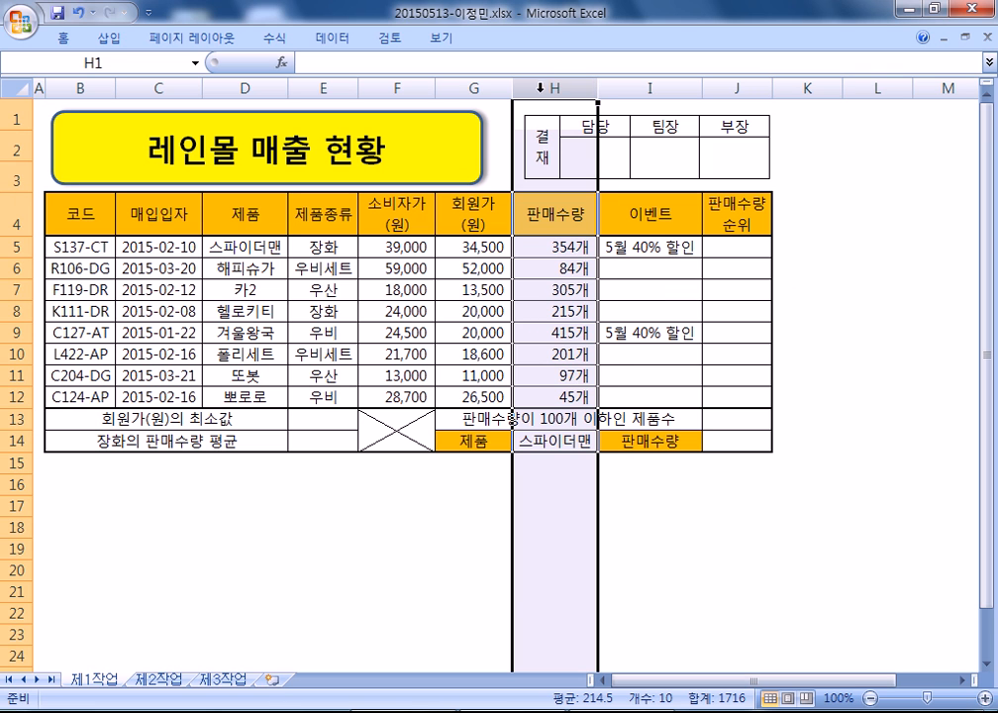
left_click(597, 150)
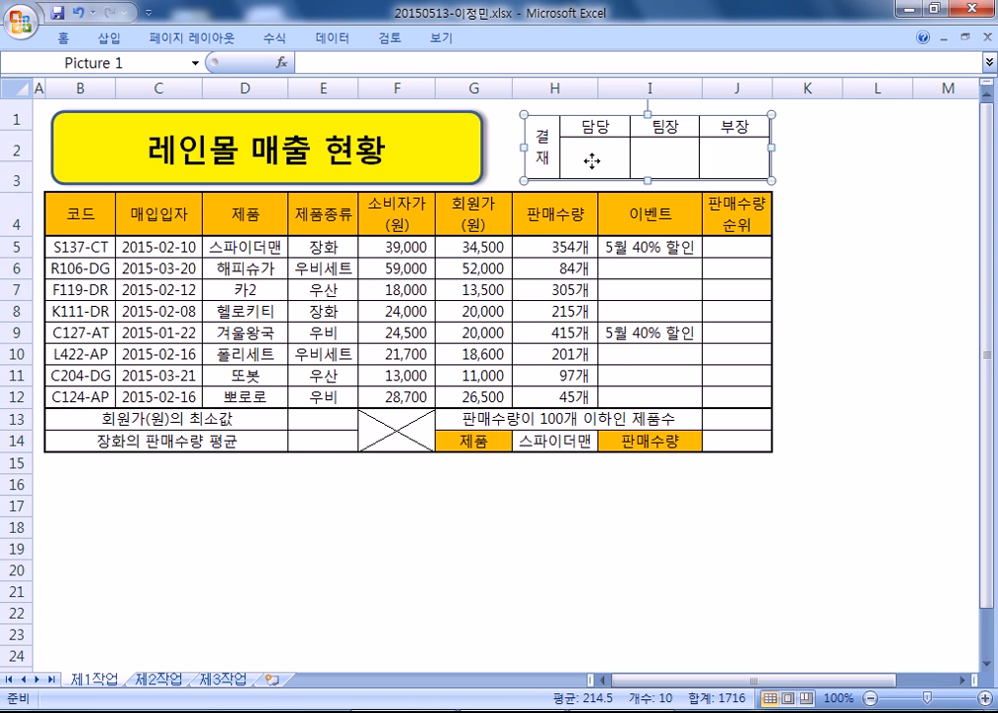
left_click_drag(504, 146, 501, 147)
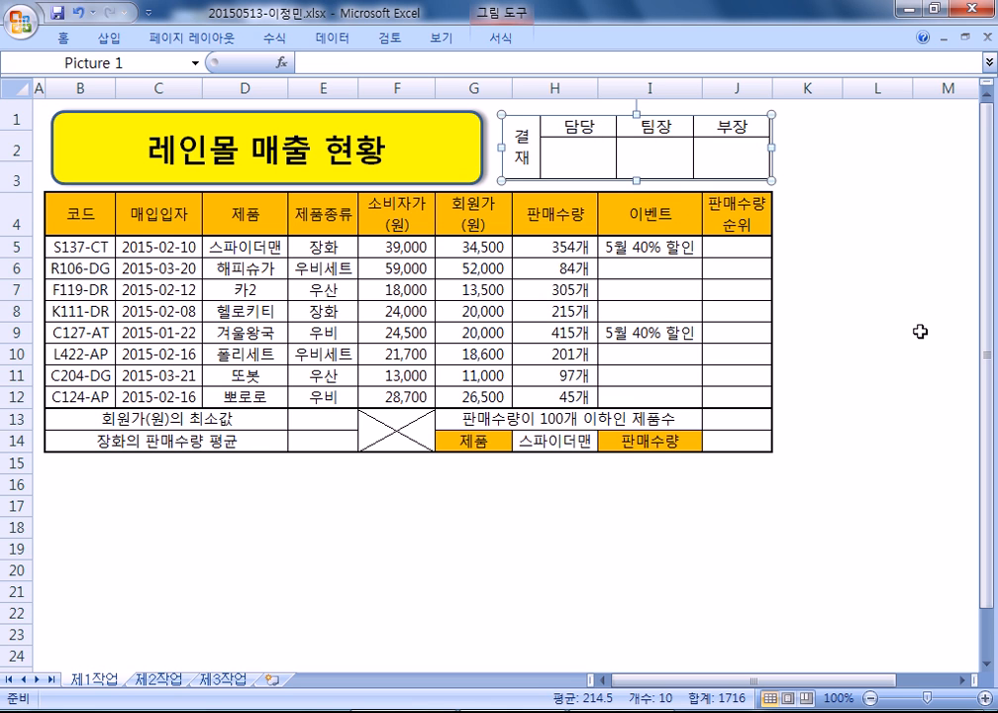
left_click(663, 249)
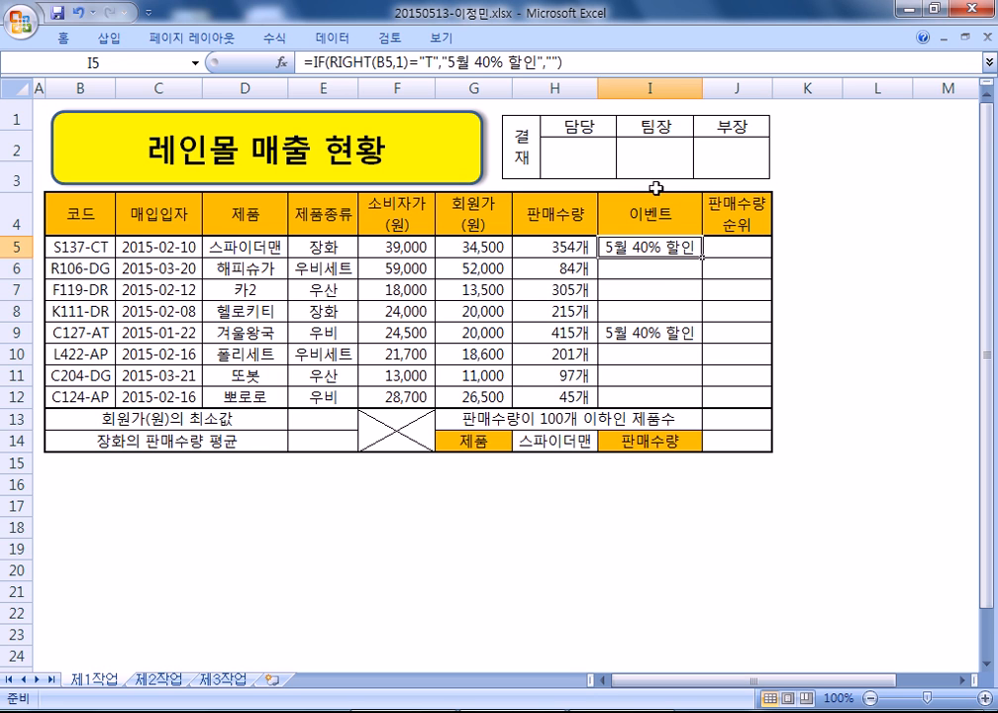
- Stretch the approval picture's left edge further left to line up with column H
left_click(687, 184)
left_click(908, 238)
left_click(744, 160)
left_click(856, 254)
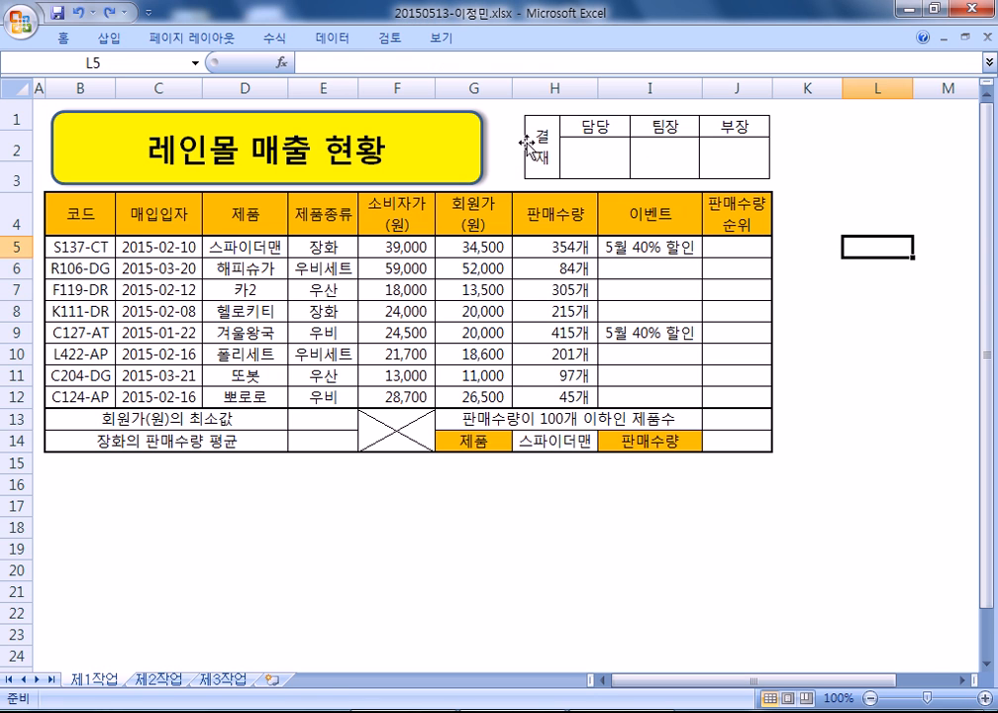
left_click(520, 89)
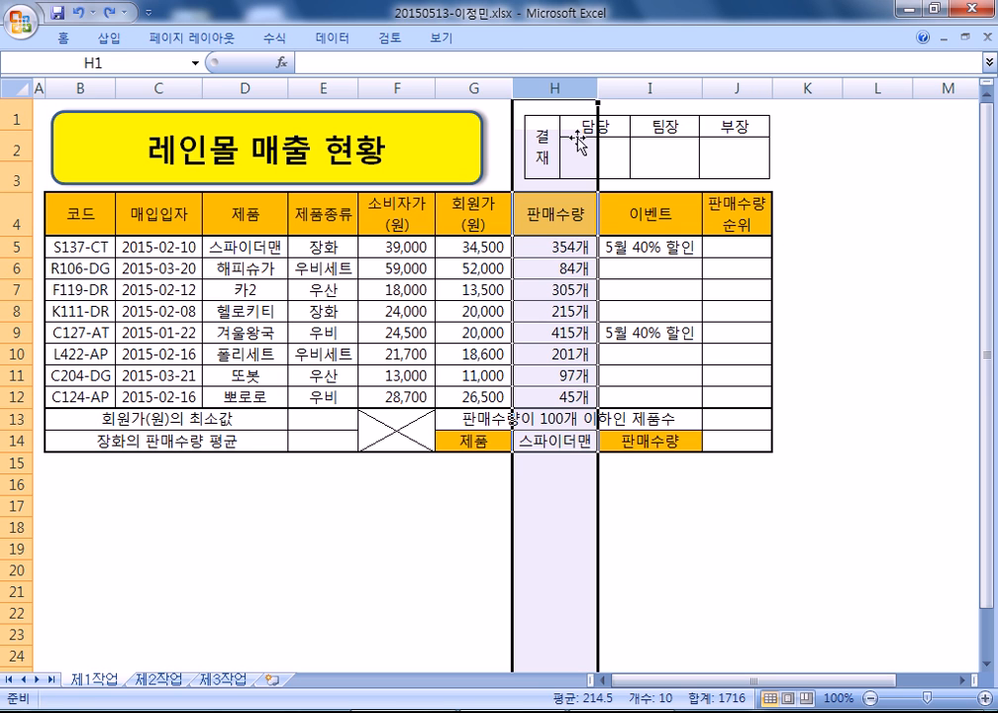
left_click(570, 142)
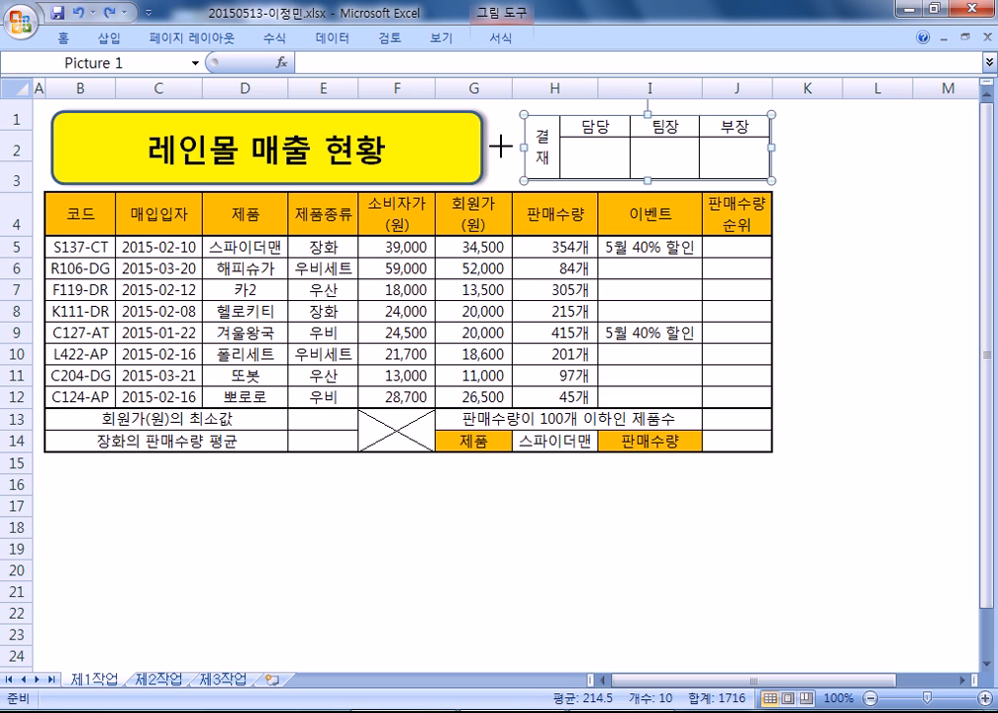
left_click_drag(498, 147, 498, 146)
left_click(842, 241)
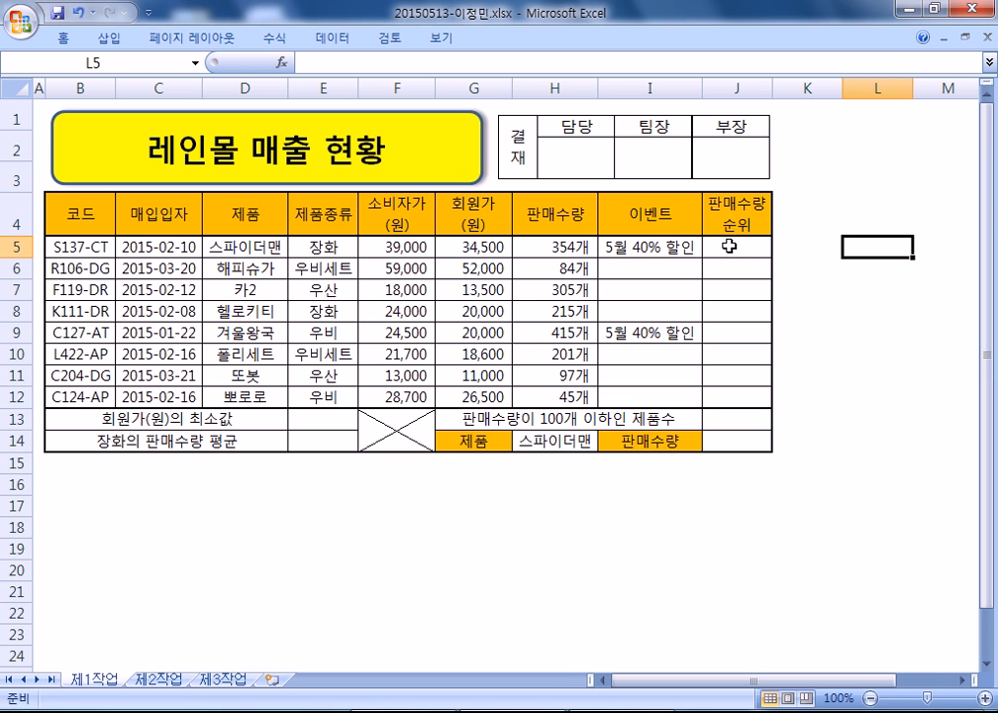
- Enter =RANK(H5,$H$5:$H$12) in J5 to rank the first product's sales
left_click(730, 247)
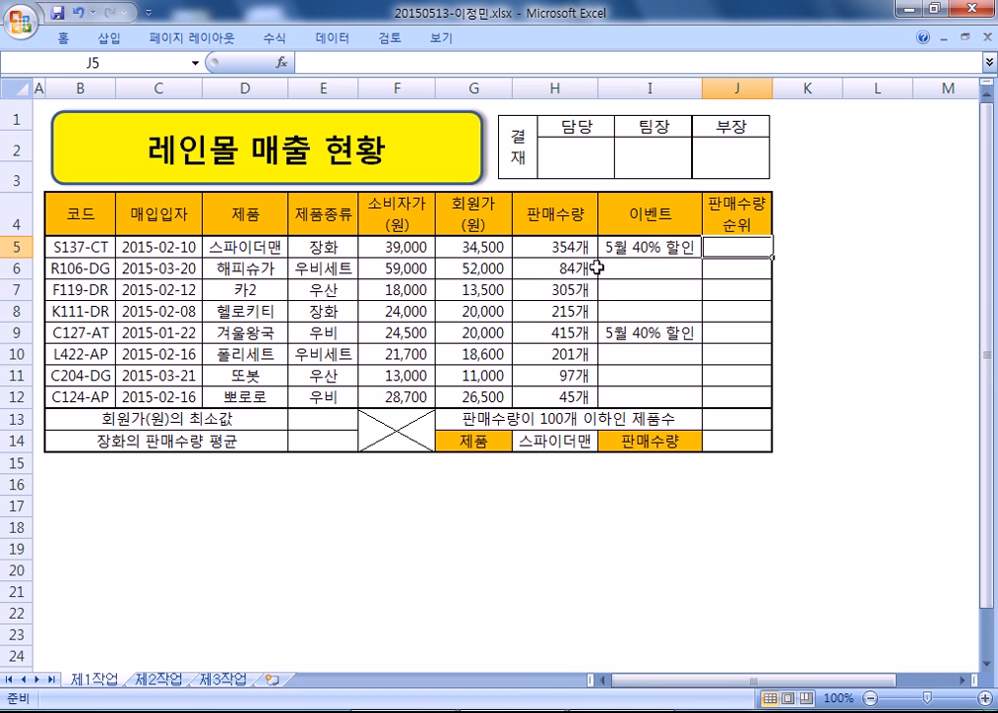
left_click_drag(557, 246, 546, 388)
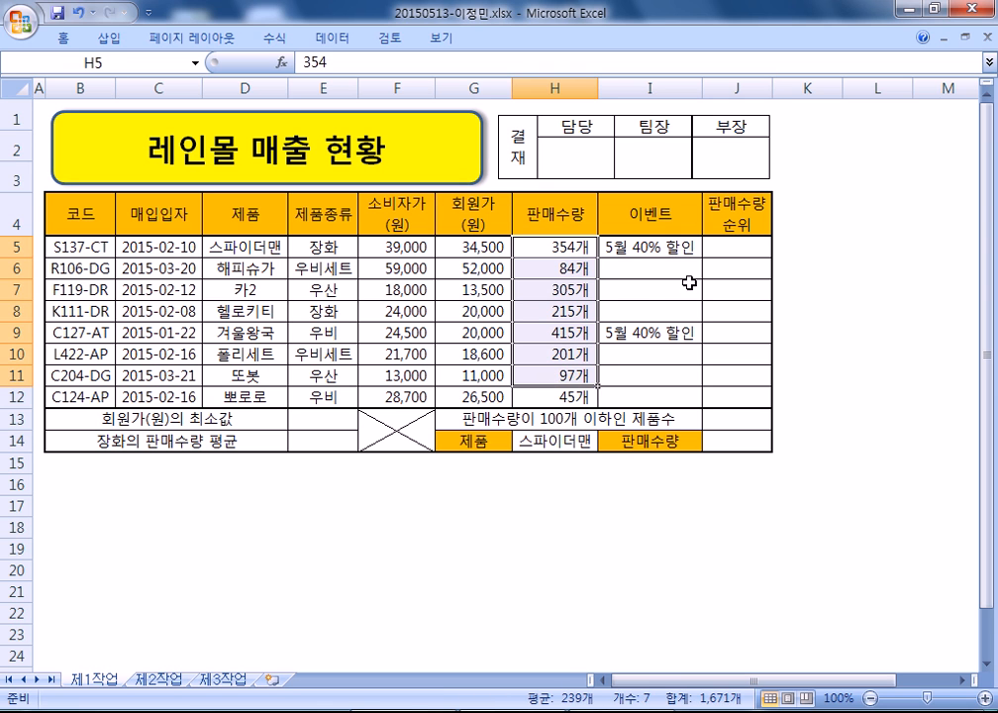
left_click(725, 249)
type("=rank(")
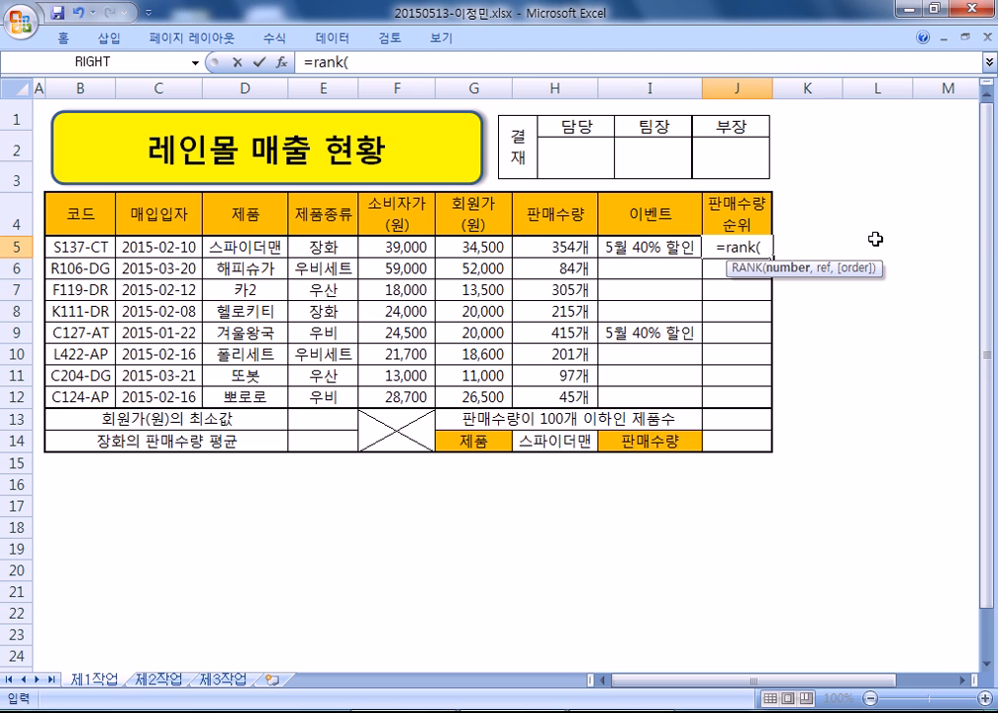
left_click(545, 247)
type(",")
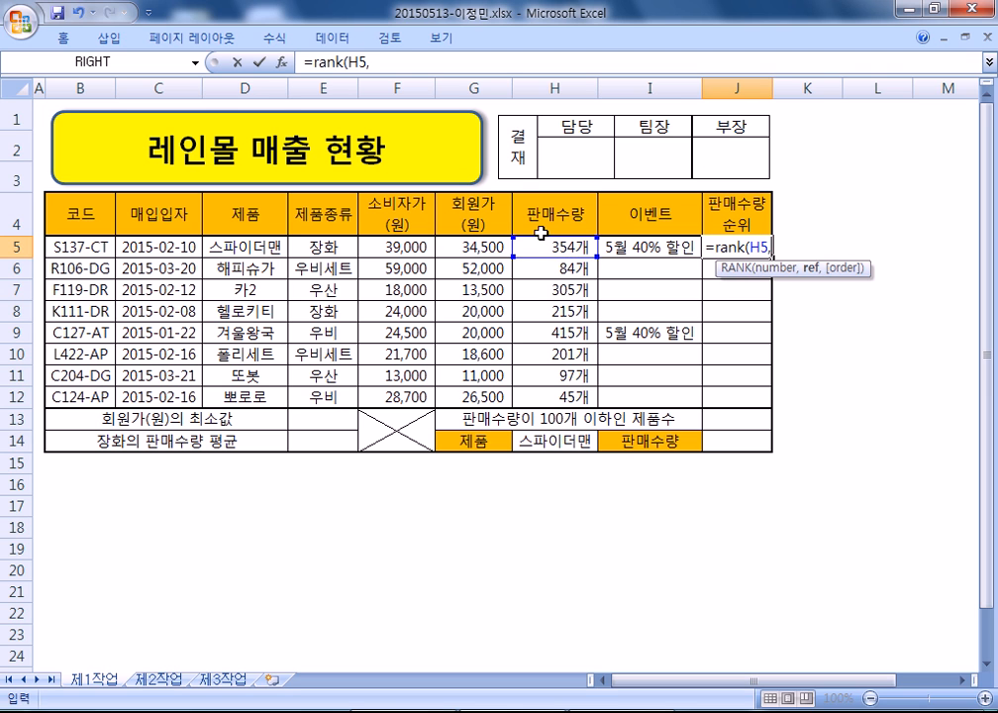
left_click(542, 247)
left_click_drag(542, 246, 589, 398)
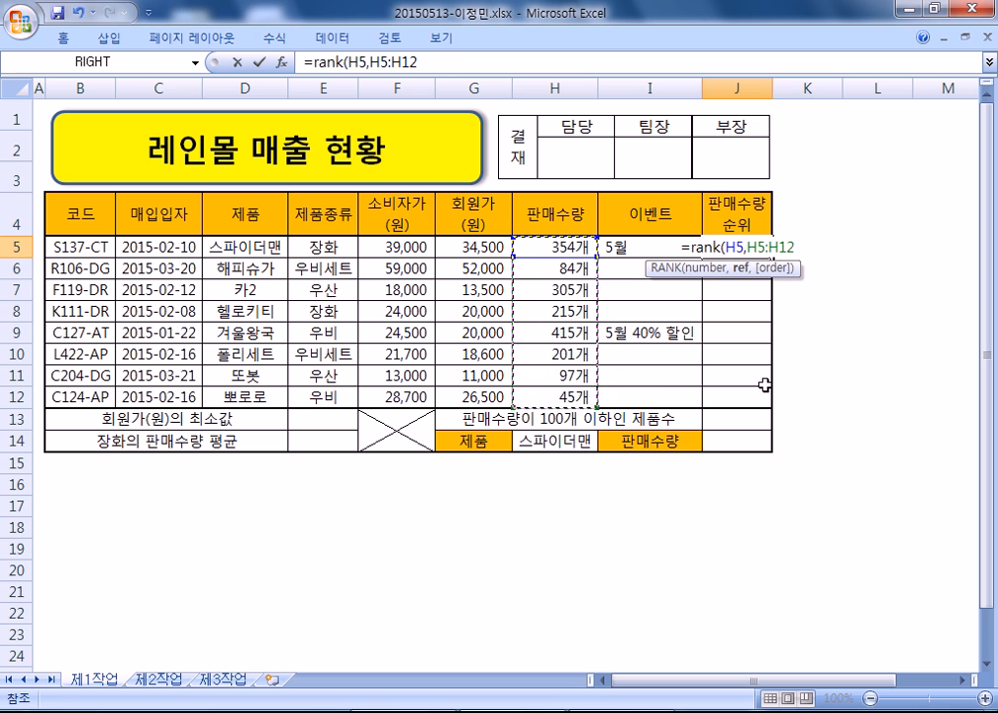
key("F4")
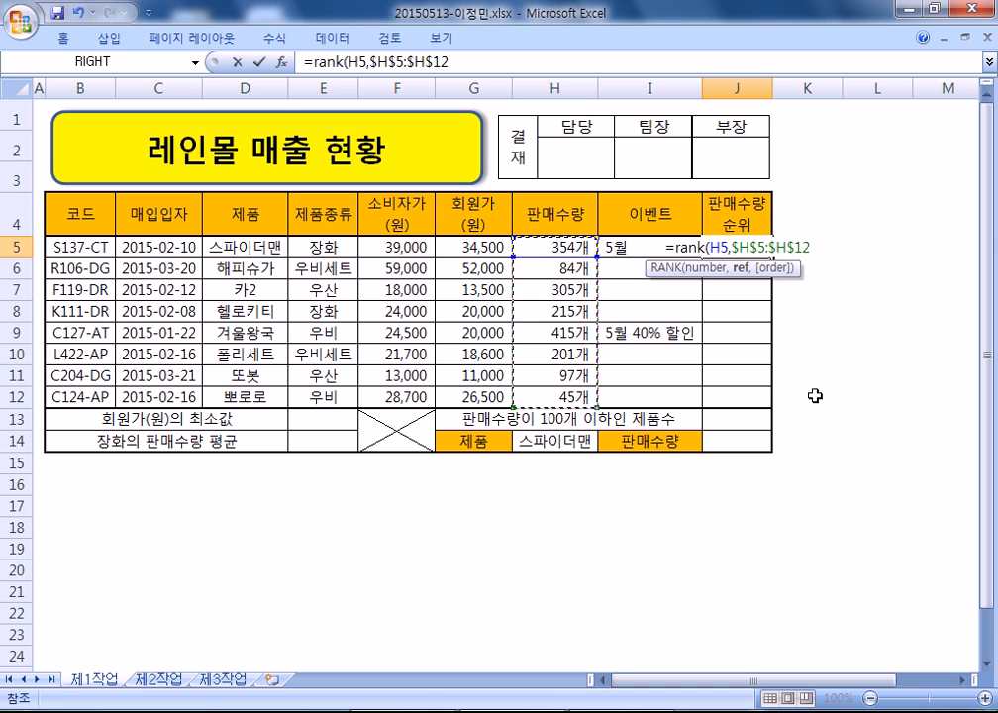
key("Return")
- Fill the RANK formula into J5:J12, giving ranks 2,7,3,4,1,5,6,8
left_click_drag(754, 251, 751, 394)
key("F2")
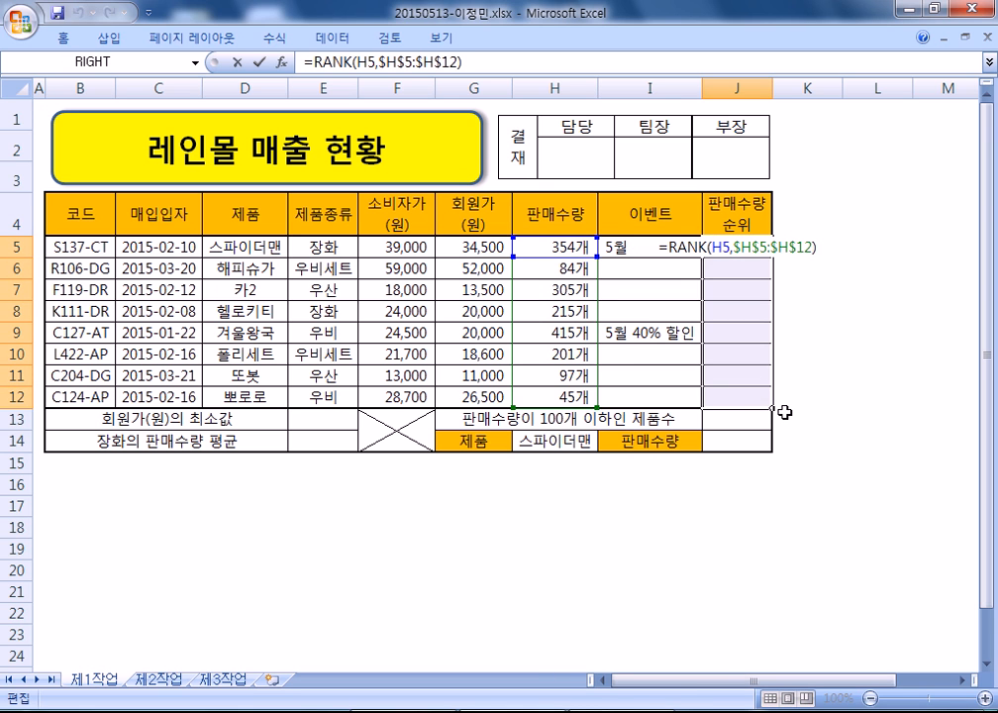
key("ctrl+Return")
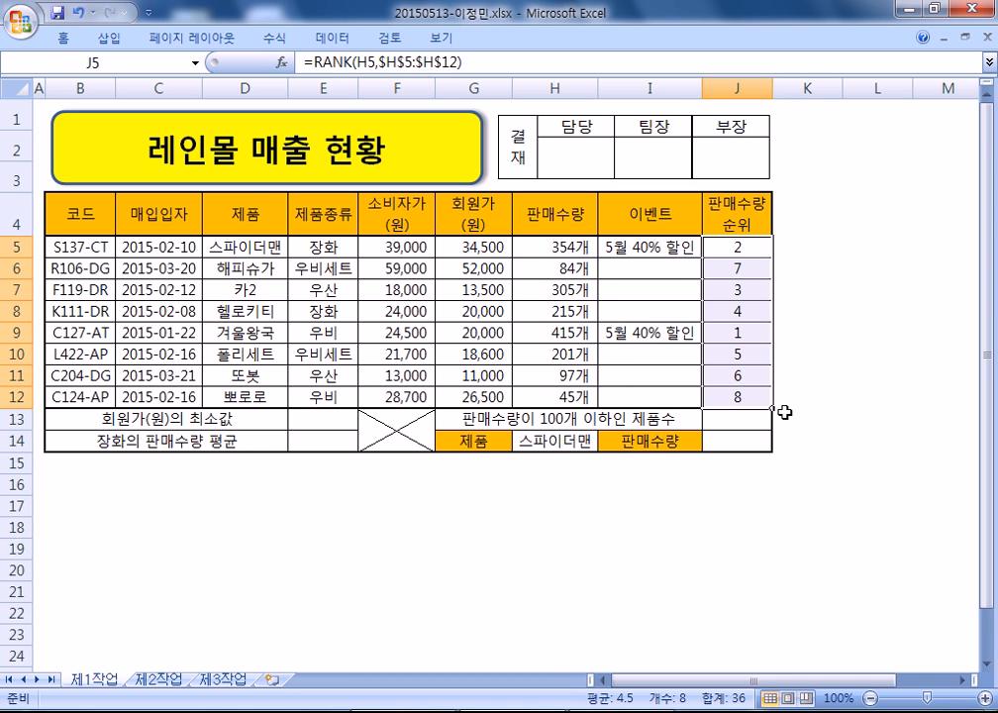
- Add a '2) 순위' note with =RANK(H5,$H$5:$H$12) to the Notepad memo
triple_click(503, 67)
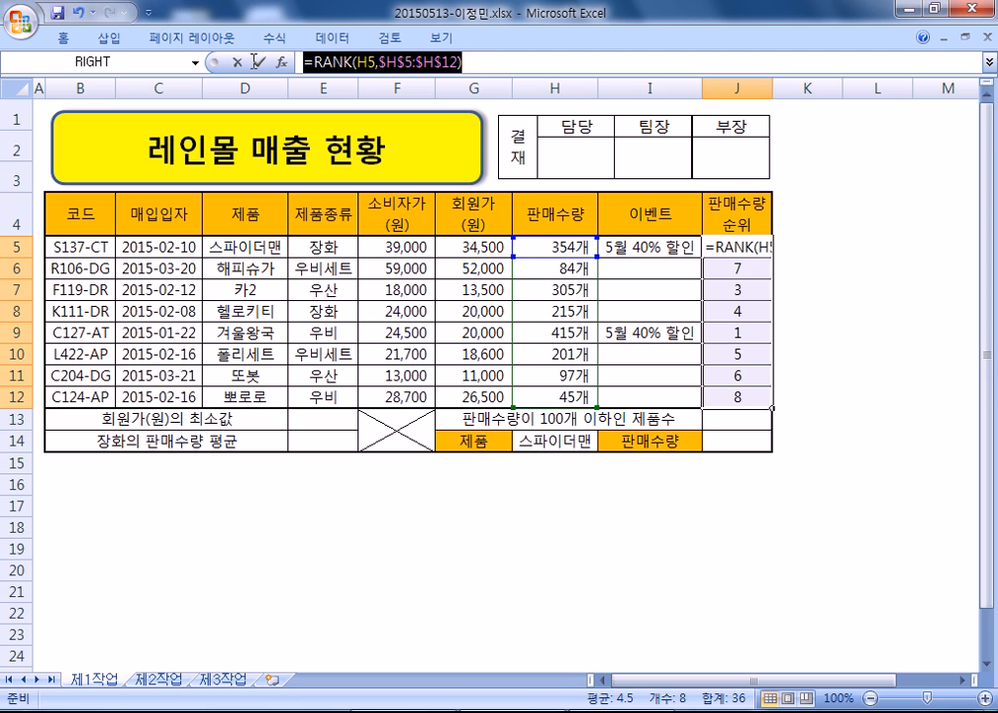
key("alt+Tab")
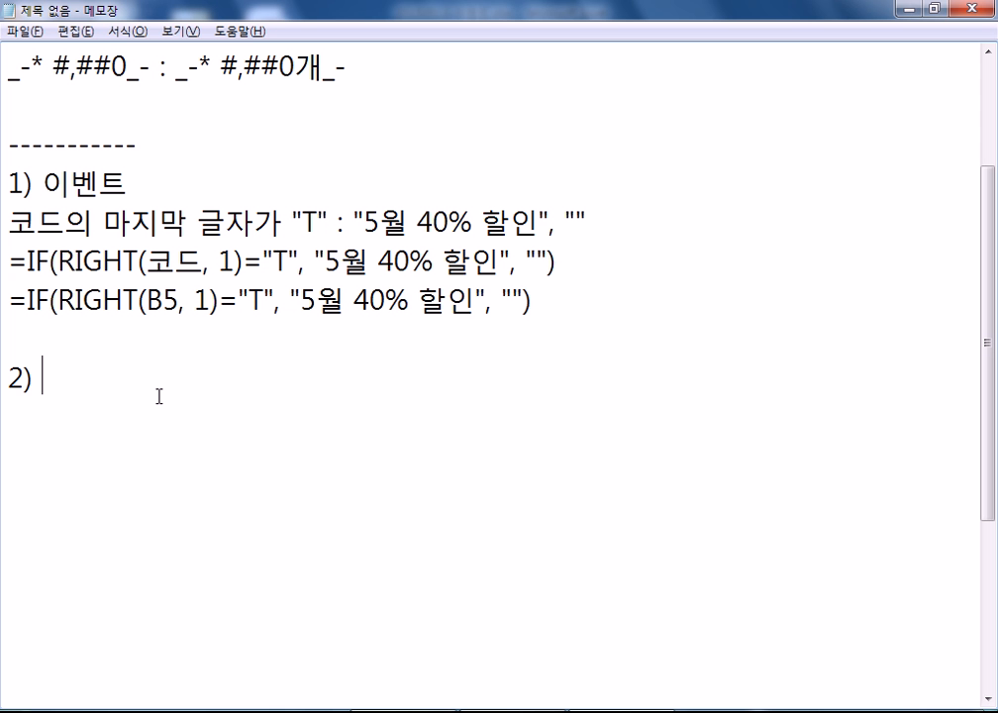
type("TNS")
key("BackSpace")
key("BackSpace")
key("BackSpace")
key("Hangul")
type("쉬")
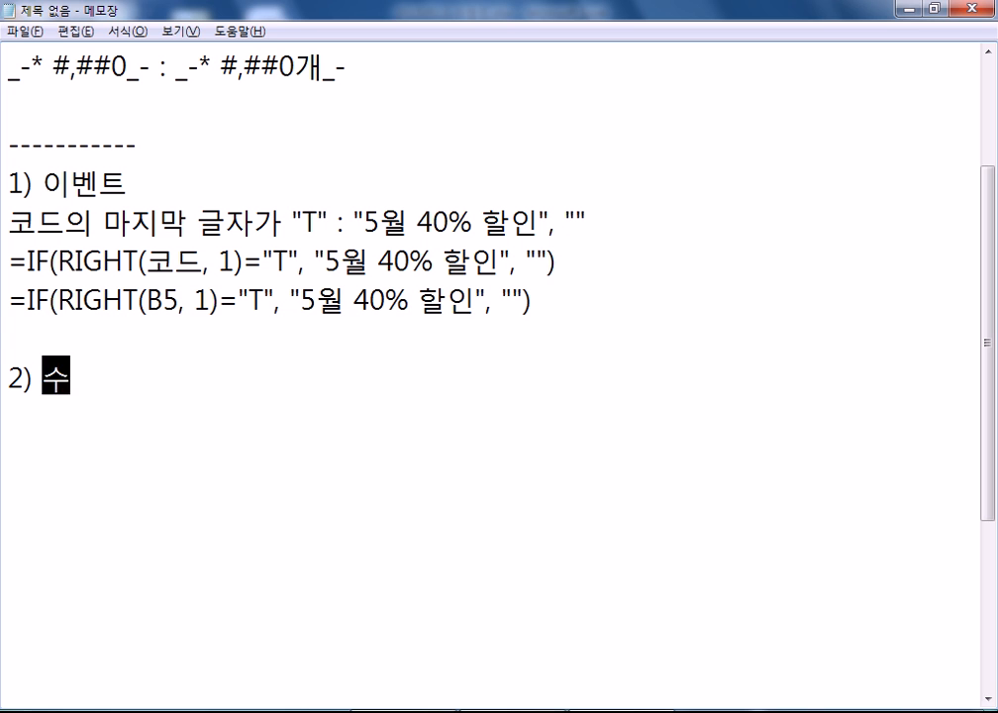
key("BackSpace")
type("순위")
key("Return")
type("=RANK(H5,$H$5:$H$12)")
key("Return")
key("Return")
- Back in Excel, clear J6:J12 and fill the J5 rank formula down to J12
key("alt+Tab")
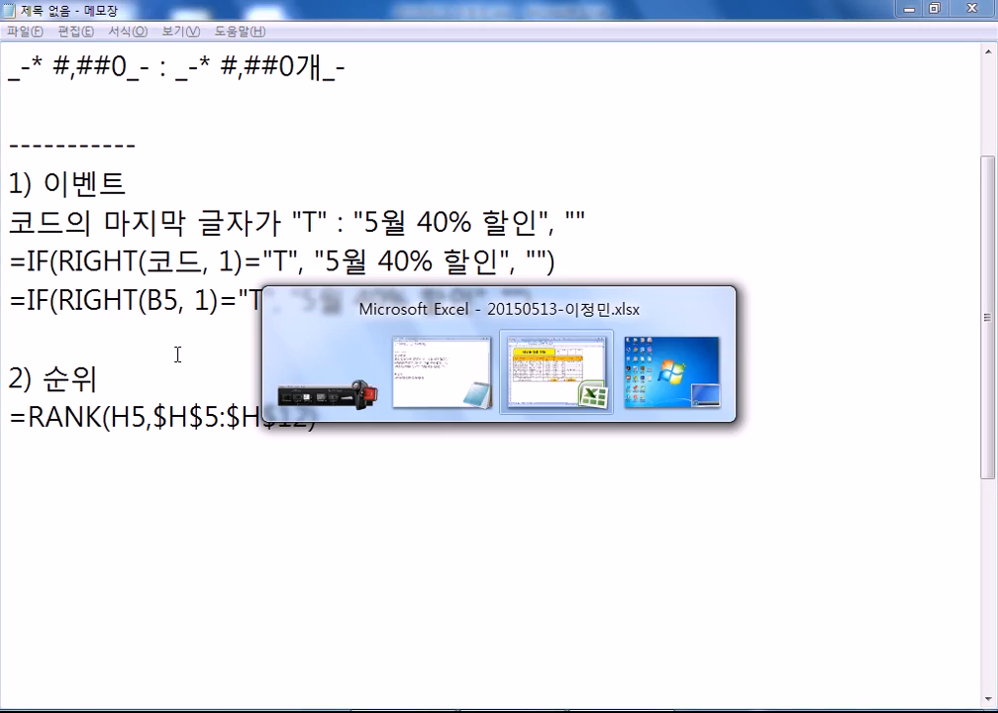
key("ctrl+Return")
left_click_drag(752, 268, 744, 394)
key("Delete")
left_click(745, 247)
left_click_drag(771, 257, 774, 406)
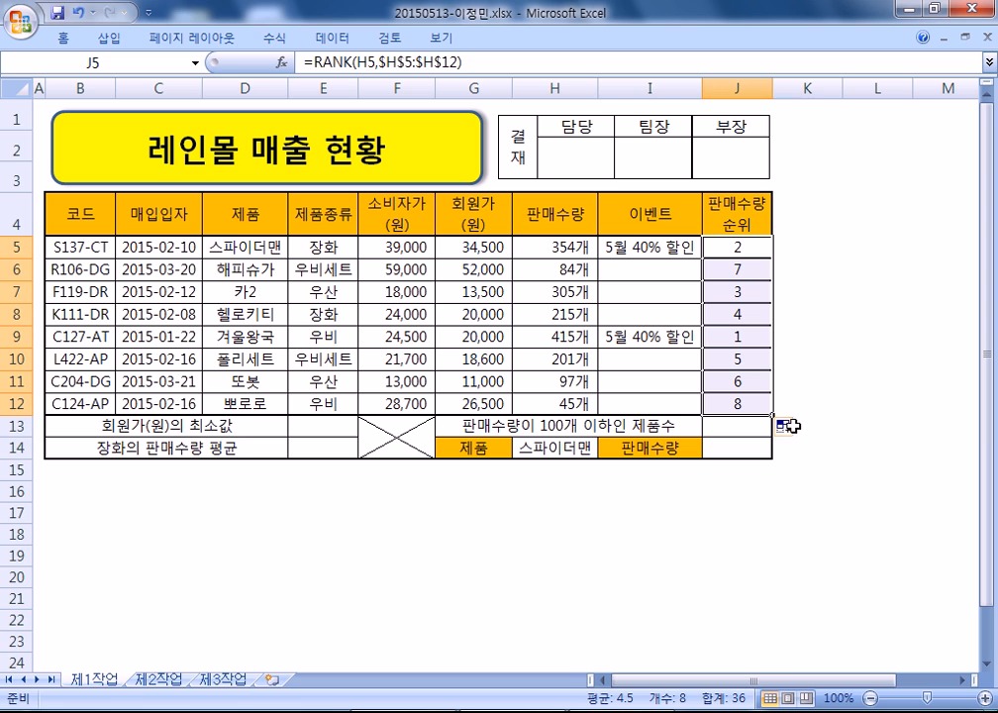
- Switch the copied ranks to Fill Without Formatting, then clear J6:J12
left_click(788, 427)
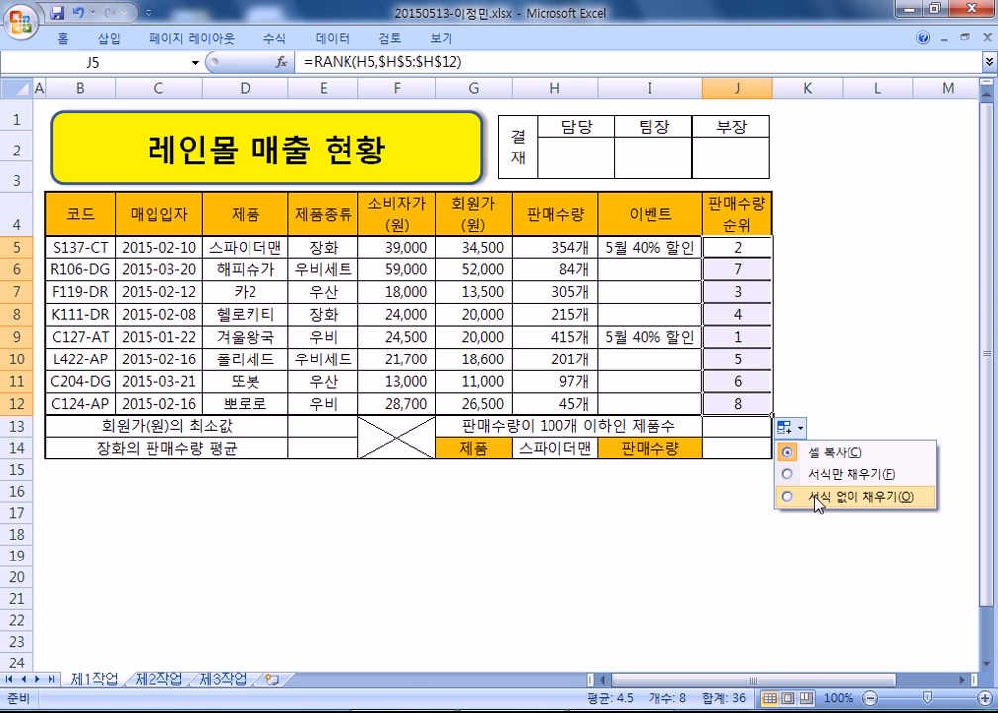
left_click(818, 498)
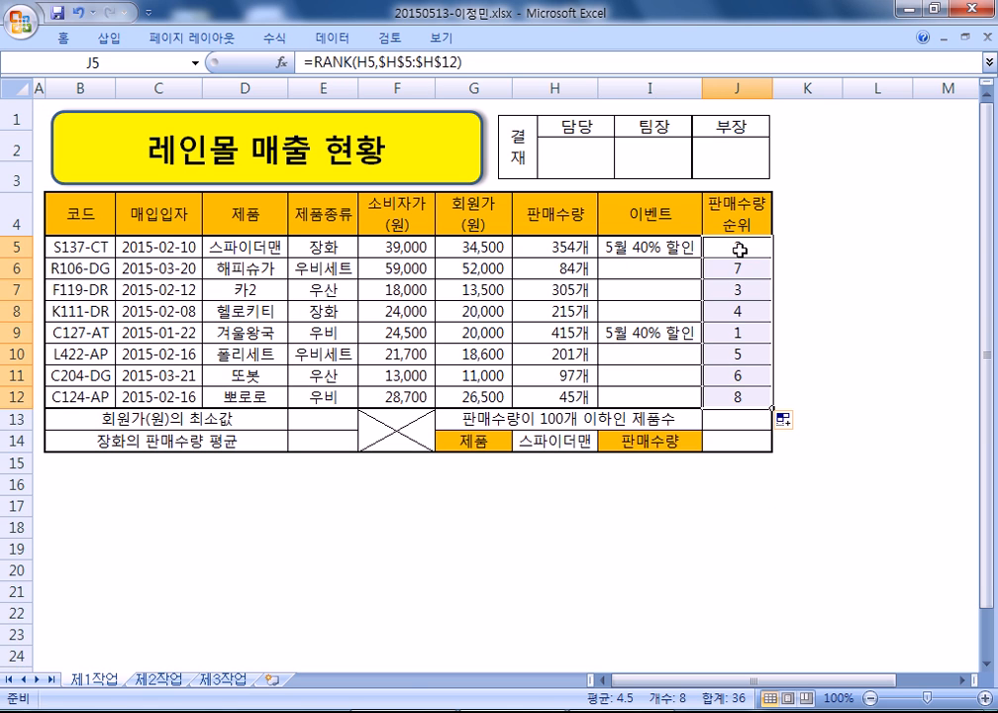
left_click_drag(737, 269, 739, 397)
key("Delete")
- Enter the J5 RANK formula into all of J5:J12 at once with Ctrl+Enter
left_click_drag(738, 247, 741, 396)
key("F2")
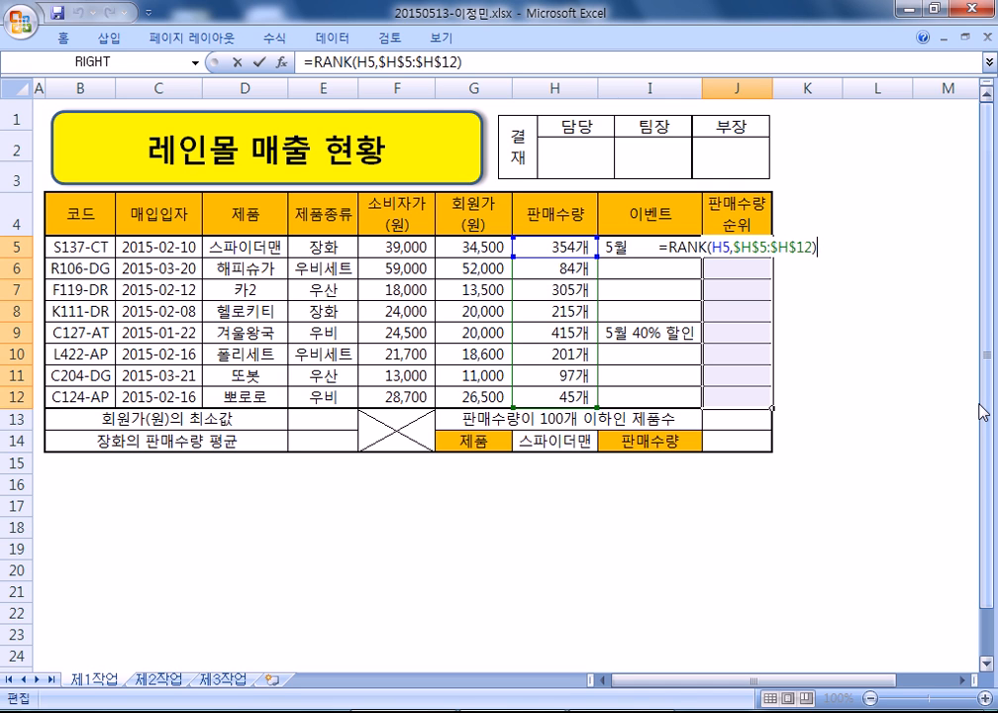
key("ctrl+Return")
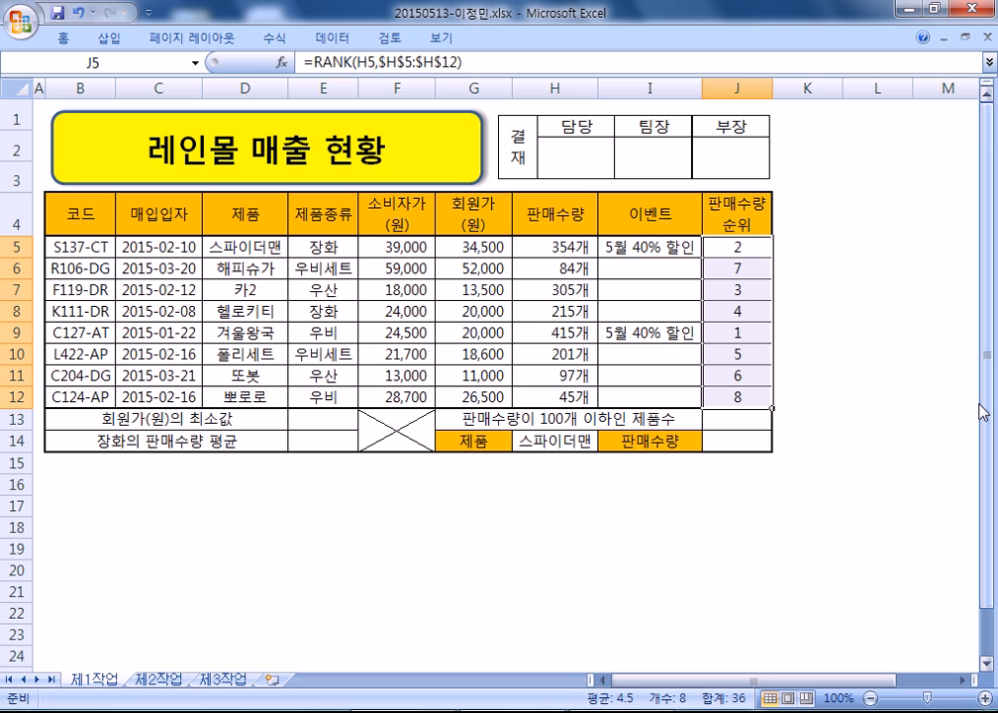
- Write the memo tip: auto-fill after entering the formula, using "서식없이 채우기" if borders break
key("alt+Tab")
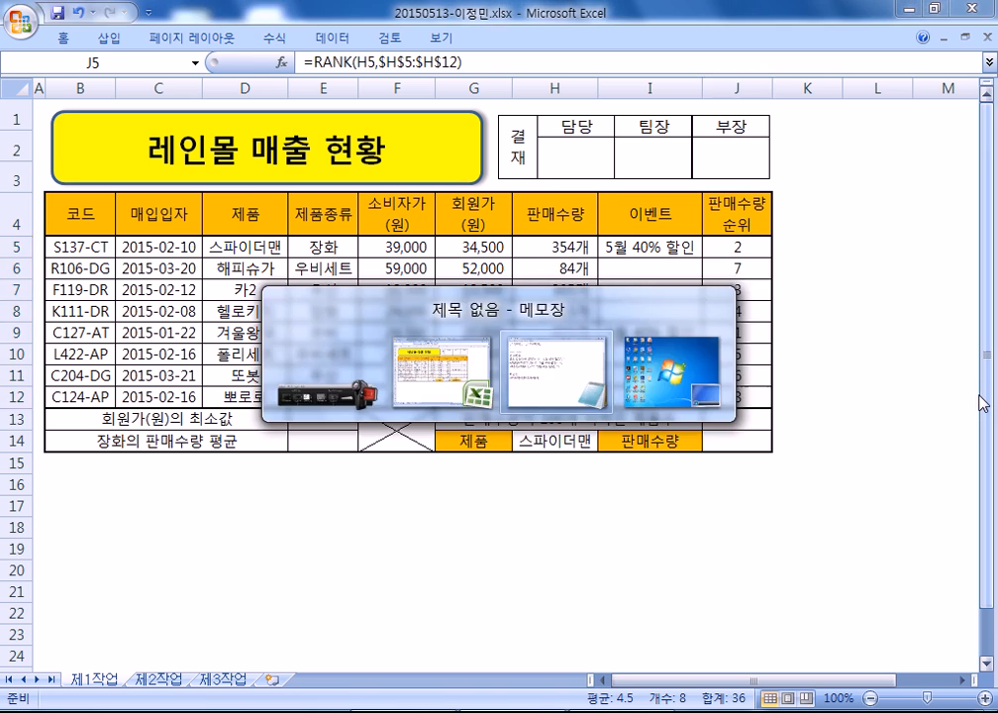
scroll(645, 132, "down", 1)
scroll(645, 132, "down", 1)
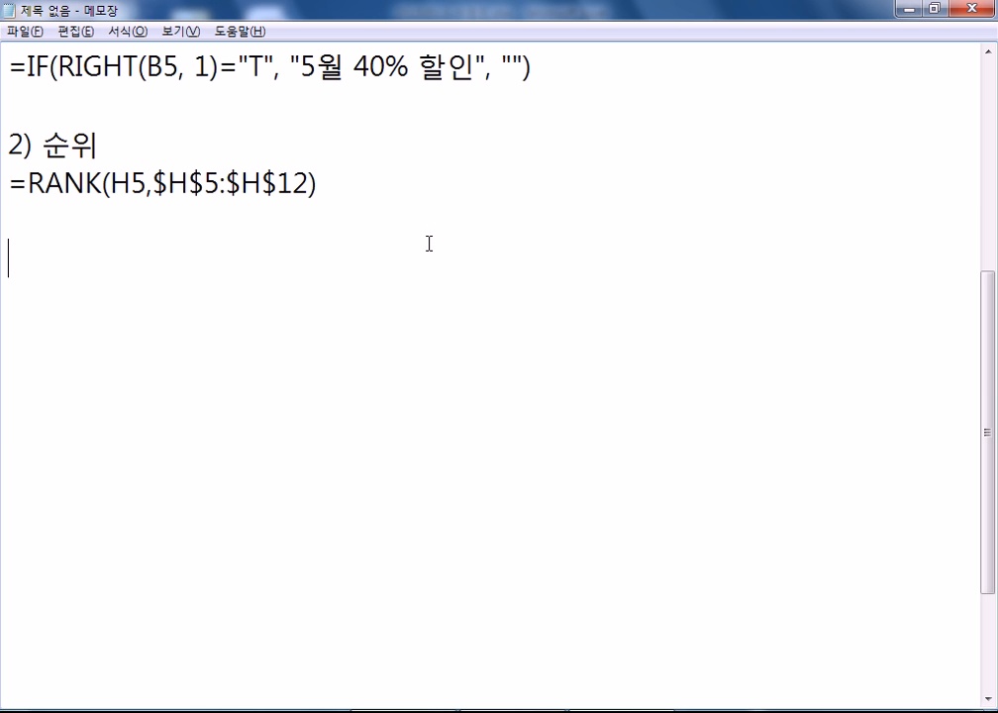
key("Return")
key("Return")
type("* 수식을 입려")
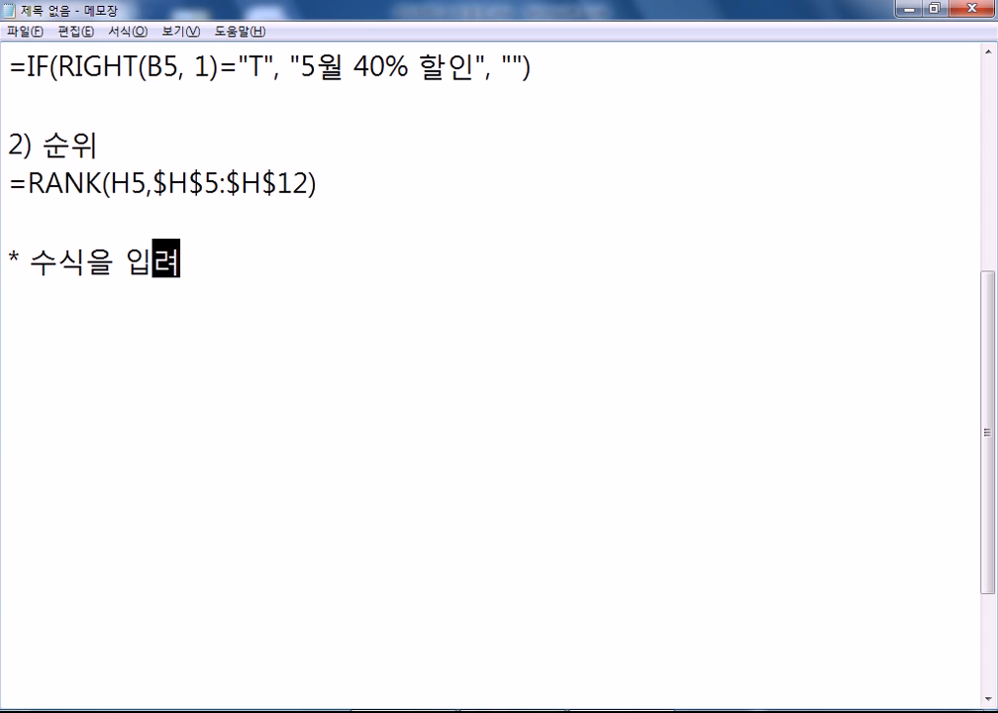
type("ㄱ한 후에")
type(" ㅈ")
key("BackSpace")
key("BackSpace")
type(", 자도ㅇ채우기")
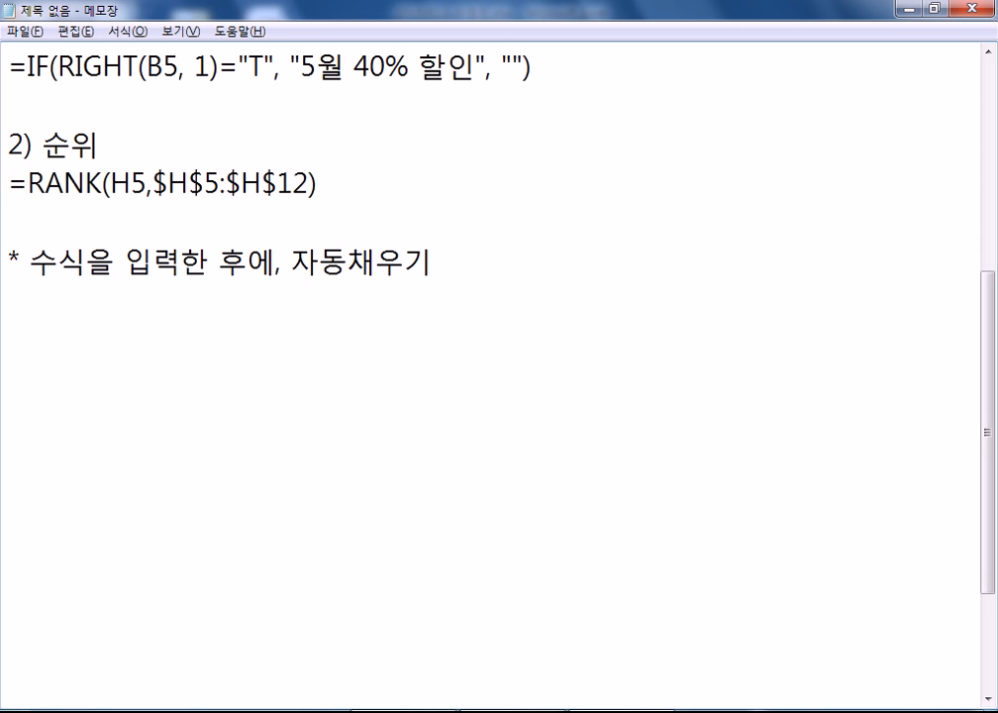
type("를 한다.")
key("Return")
type("이때, 선")
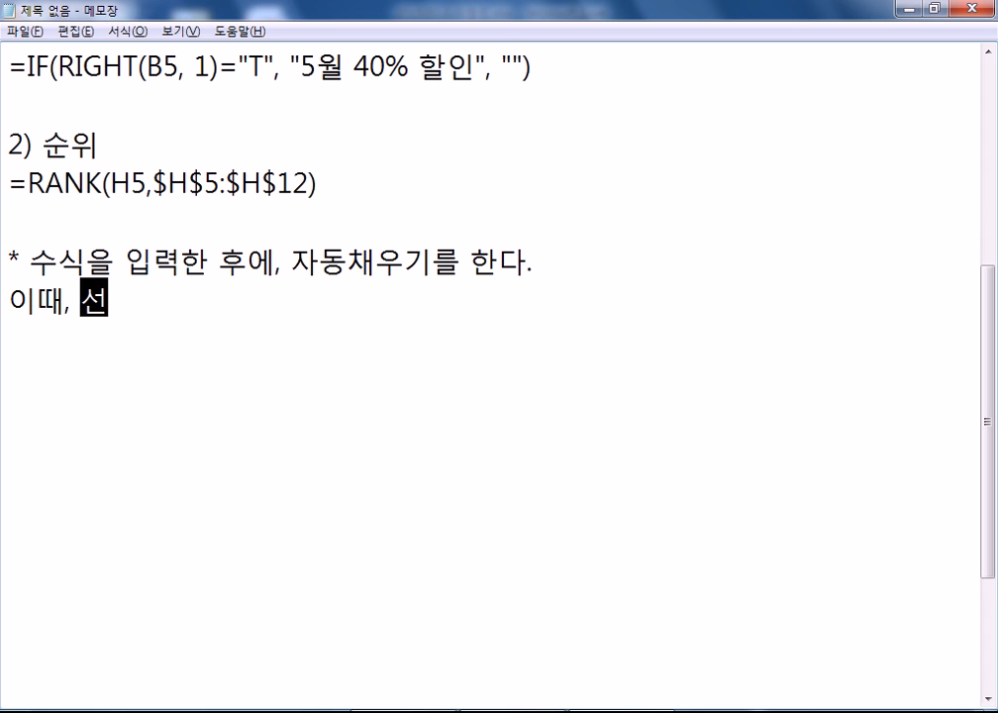
type("이 ")
type("깨지는 경우")
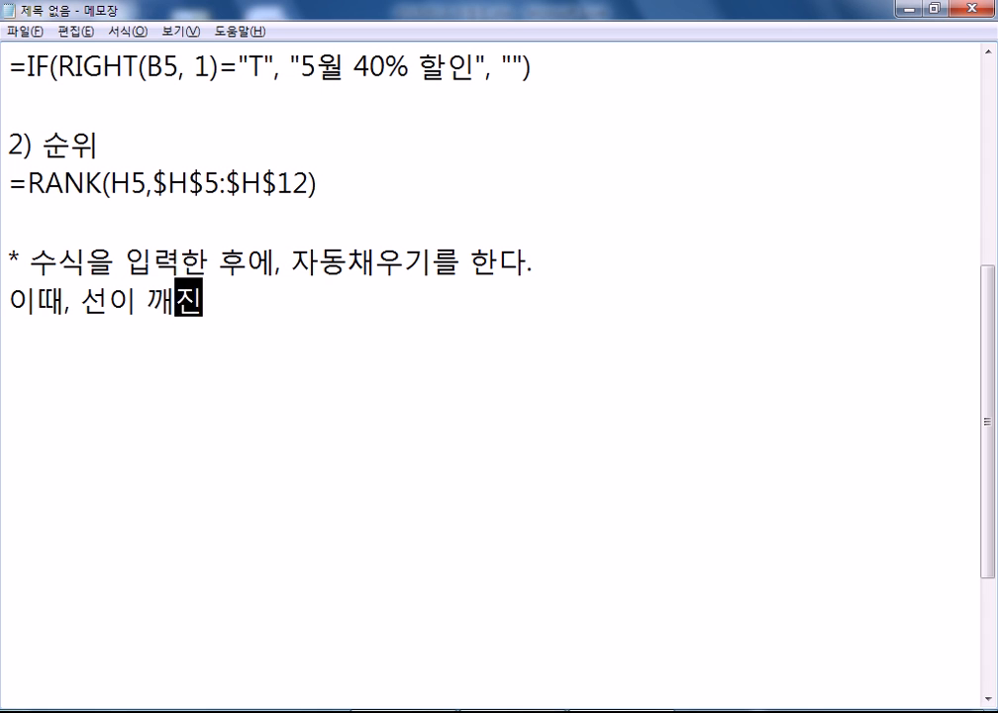
type("에는 자동채우기")
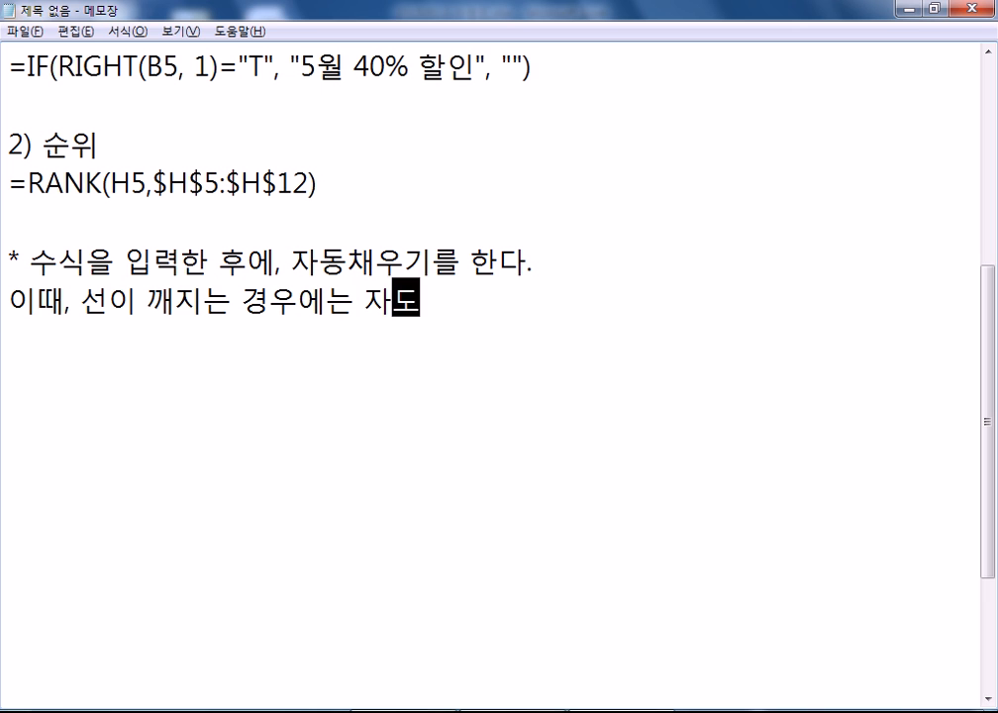
type(" 없")
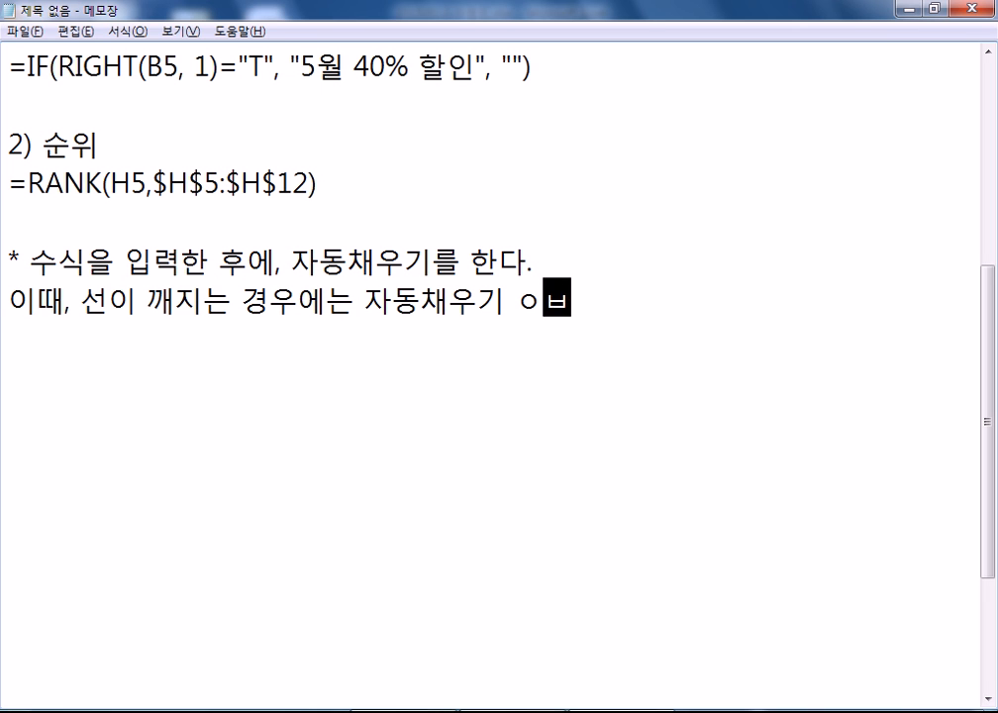
type("션에서 ")
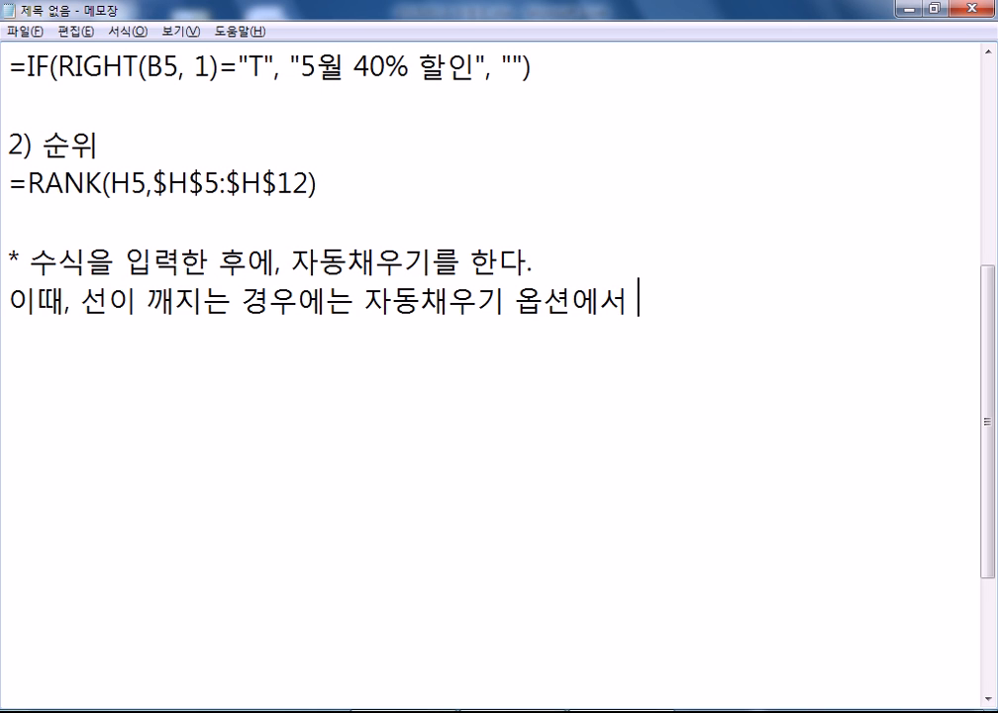
type("\"ㅅ서식")
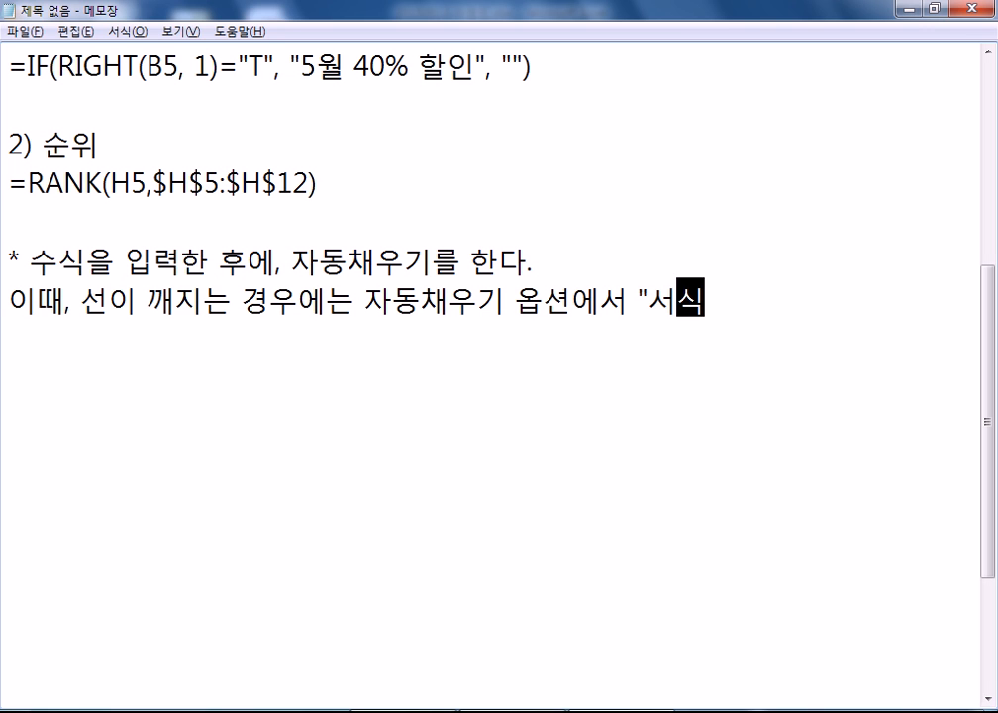
type("없이 채우기\"")
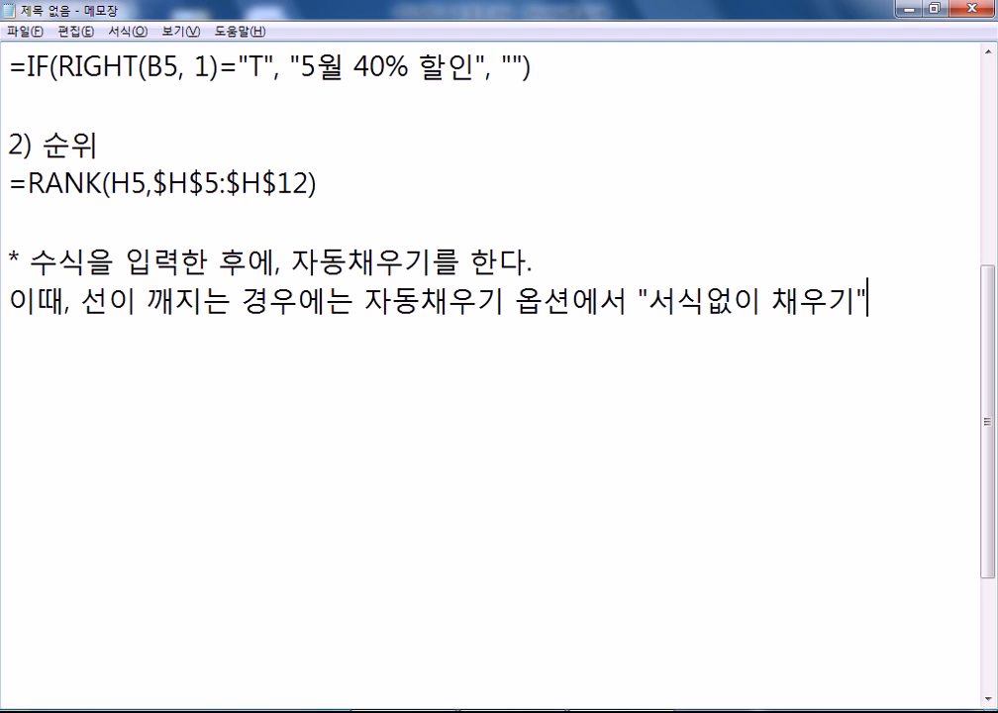
- Demonstrate filling the J5 rank formula down to J12 in Excel, then undo it
key("alt+Tab")
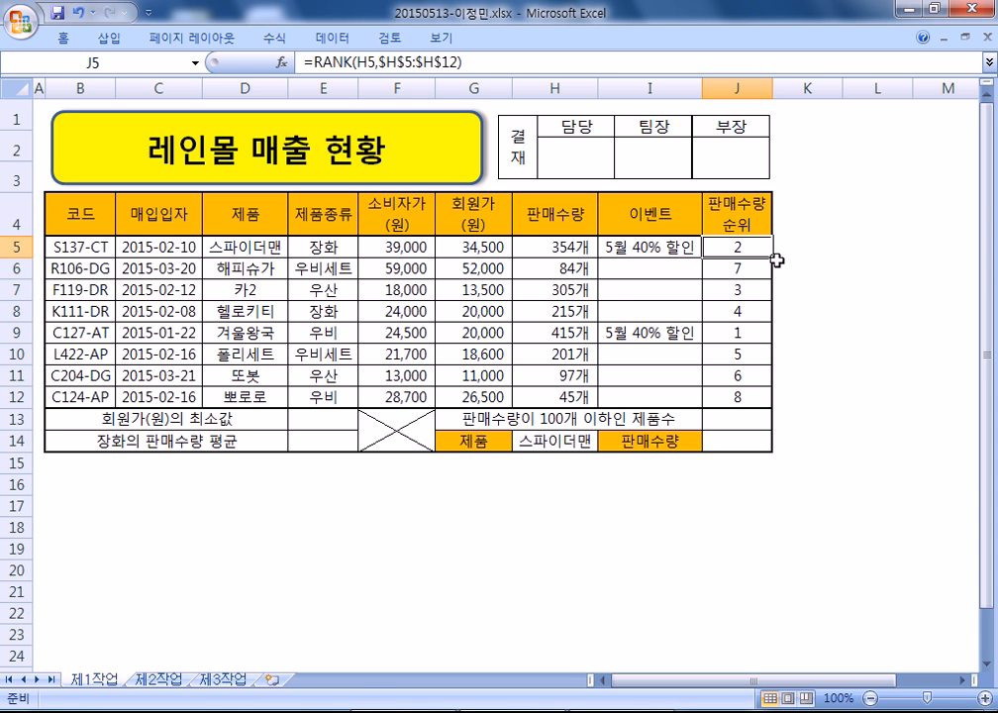
left_click_drag(774, 260, 772, 406)
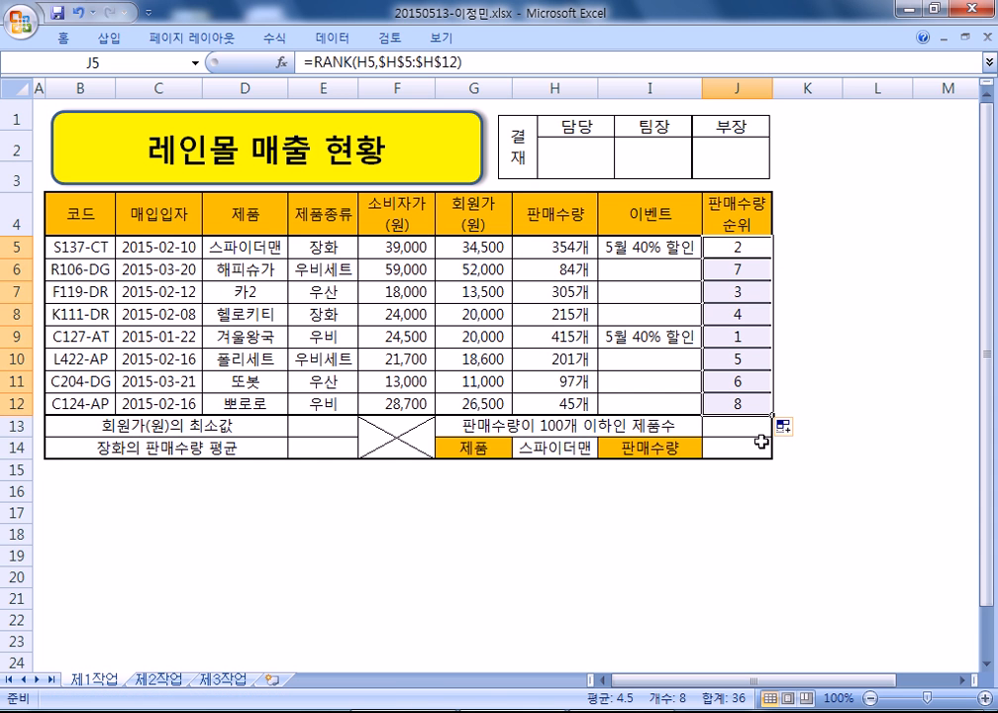
key("ctrl+z")
- Start a '다른 방법' note beginning '범위를 잡고(블록 설정 후)'
key("alt+Tab")
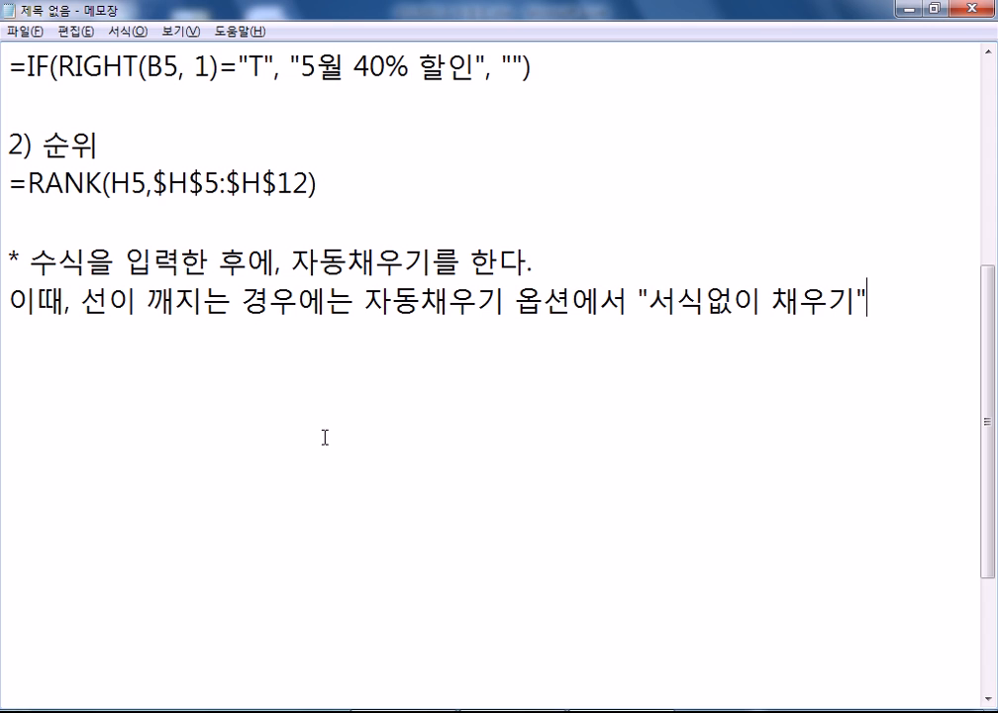
key("Return")
type("다른 방법")
key("Return")
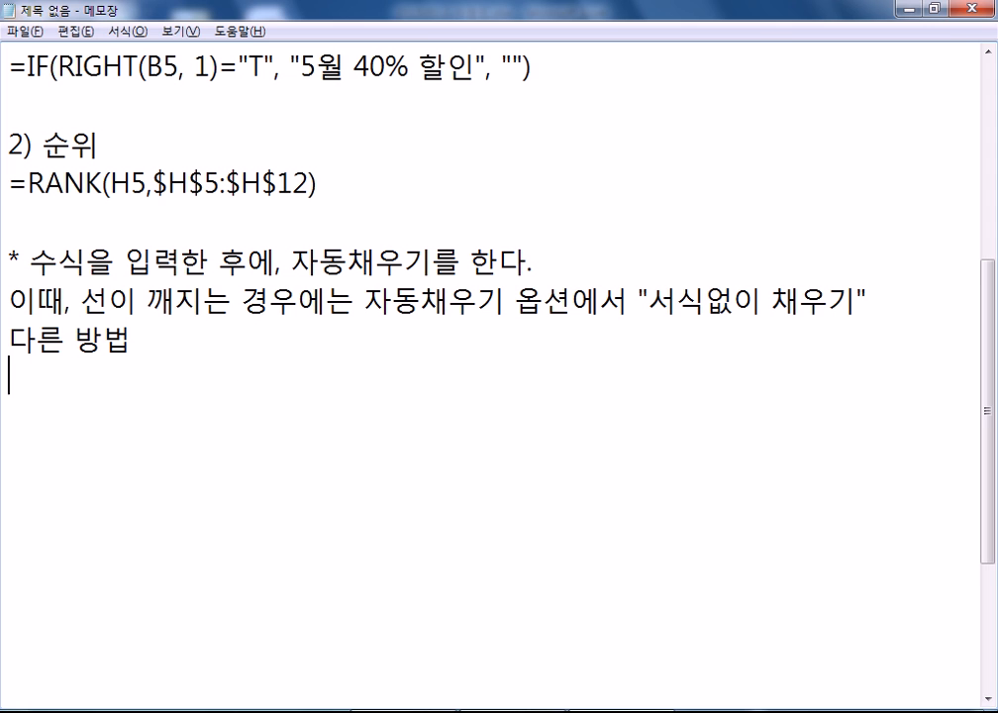
type("법우")
key("BackSpace")
key("BackSpace")
key("BackSpace")
type("머")
key("BackSpace")
key("BackSpace")
type("번위를 서")
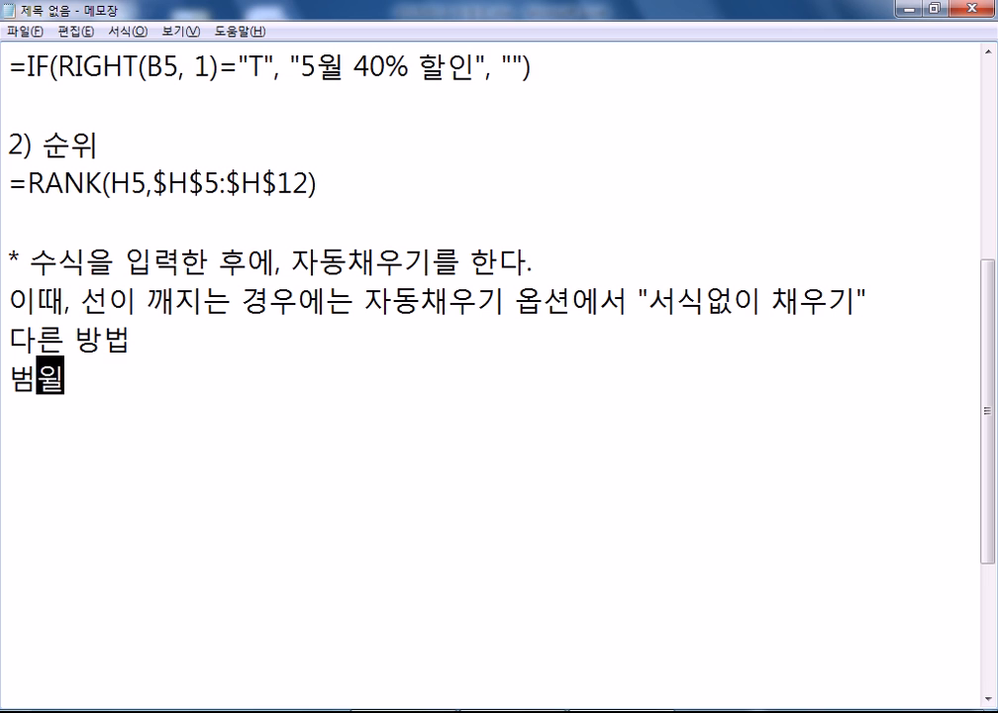
key("BackSpace")
key("BackSpace")
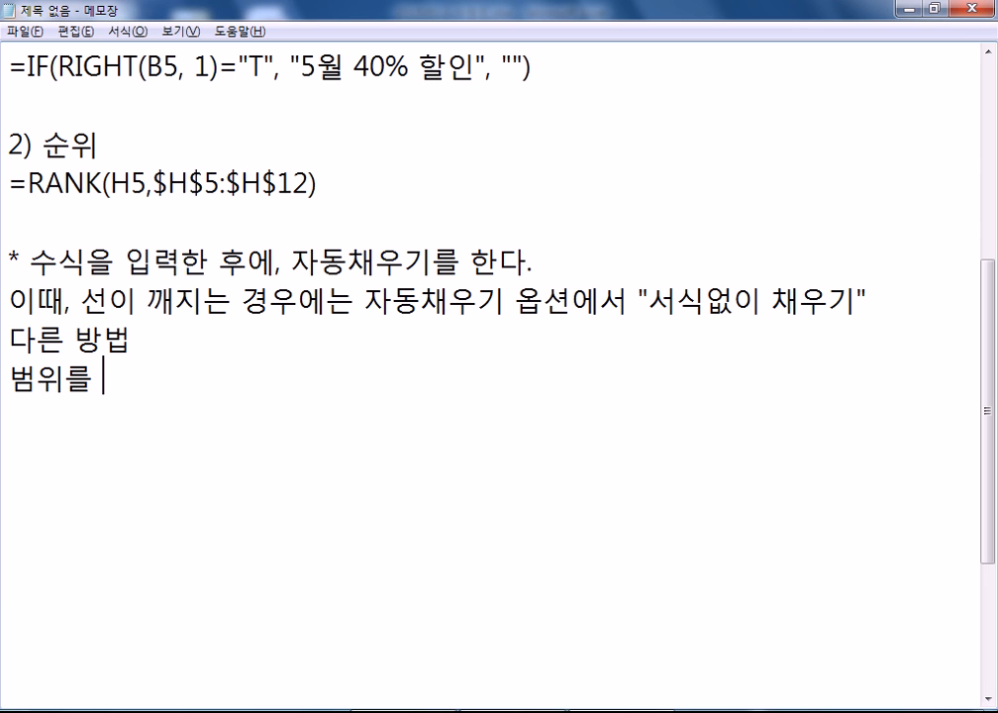
type("잡고")
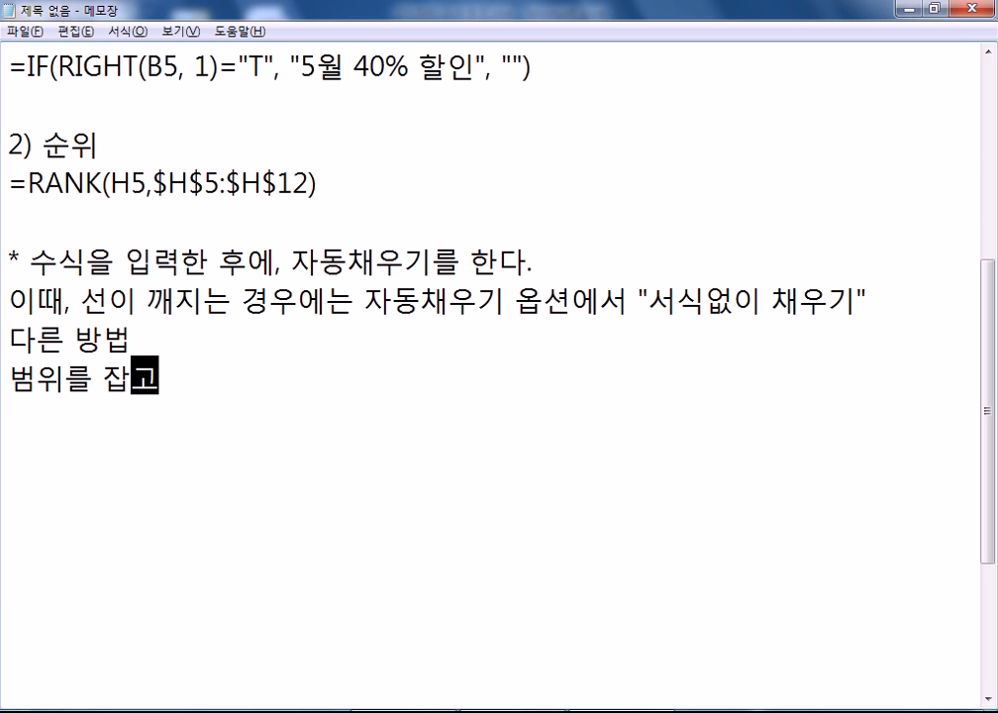
type("(블")
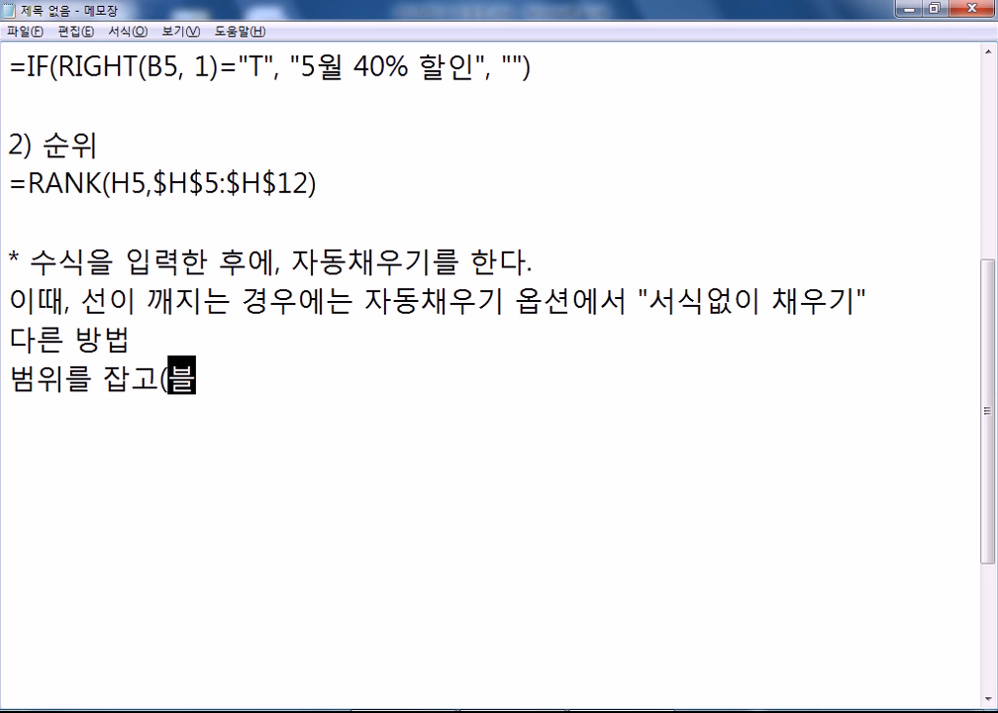
type("록 설저")
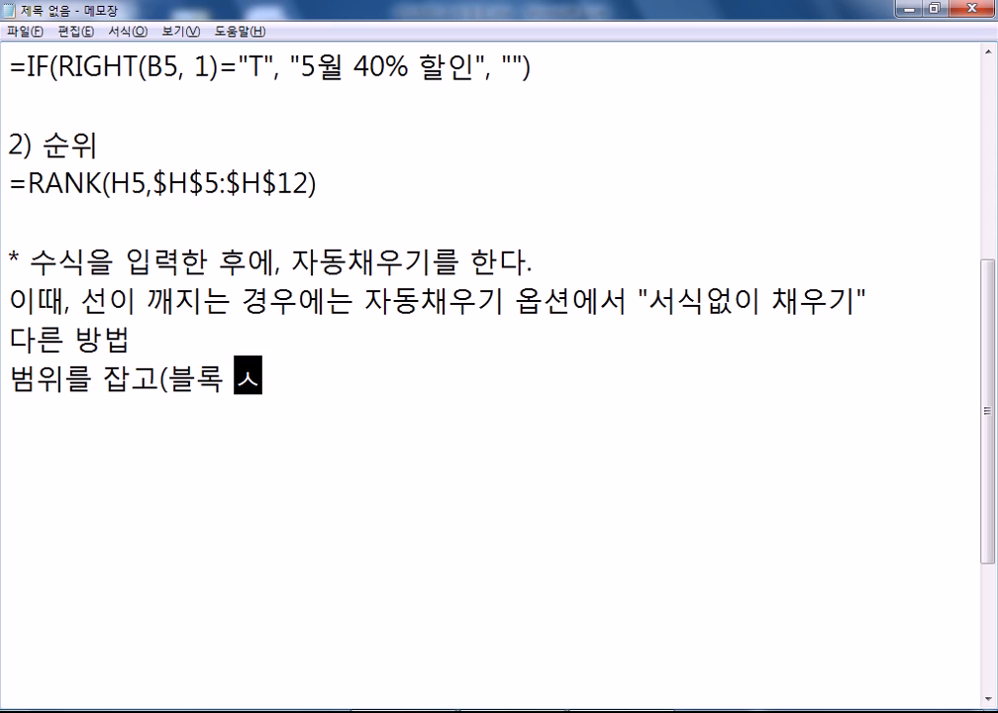
type("정후(")
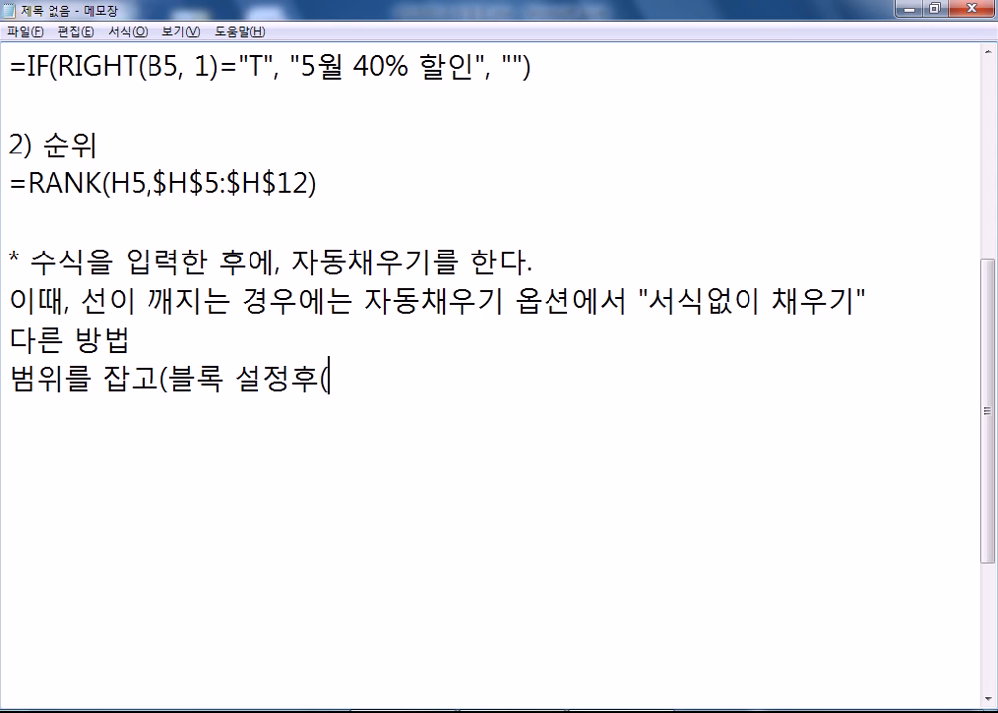
- Finish it with '수식을 입력하고, Ctrl + Enter' and '범위에 한꺼번에 수식이 입력이 된다.'
key("Left")
key("Left")
key("Right")
key("Delete")
type("), ")
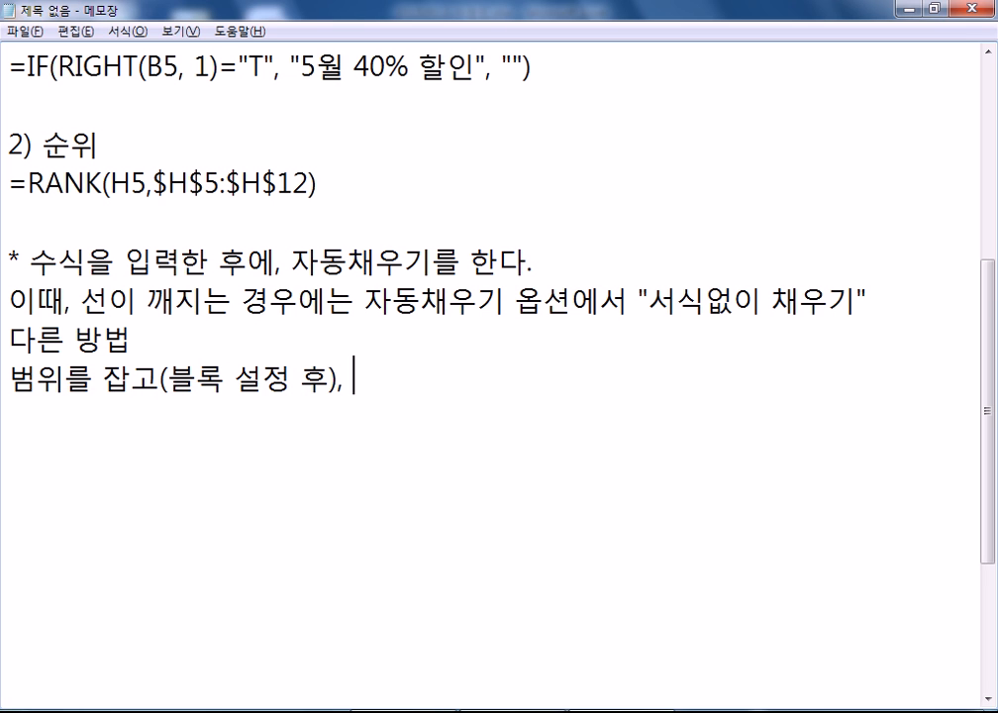
type("수식을 입력하고, ")
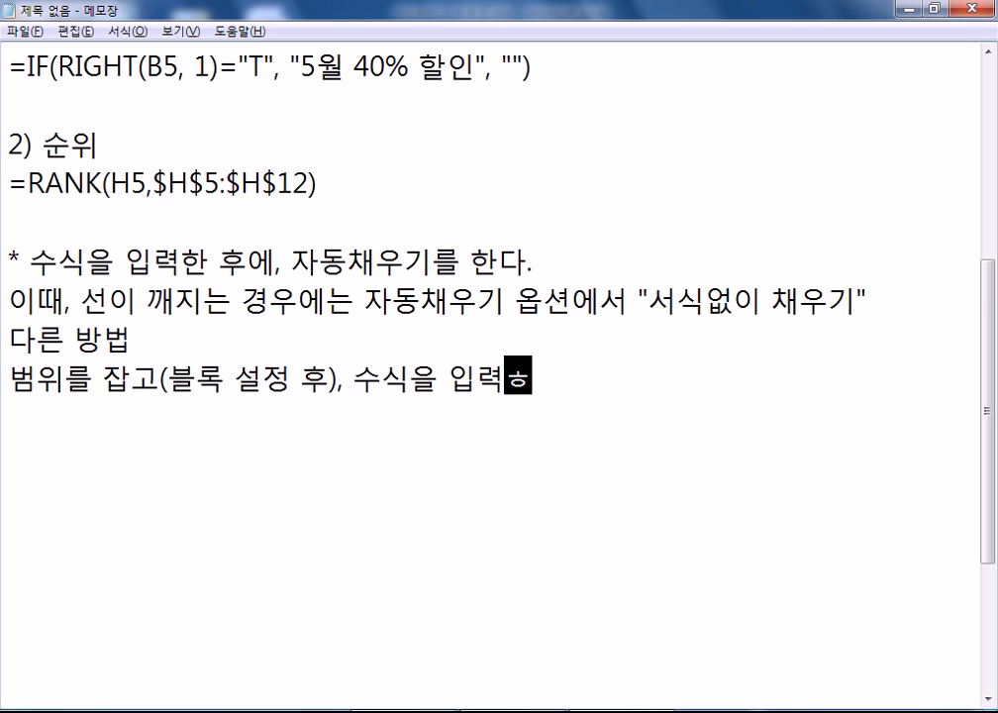
type("cTLR")
key("BackSpace")
key("BackSpace")
key("BackSpace")
key("BackSpace")
type("Ctrkl")
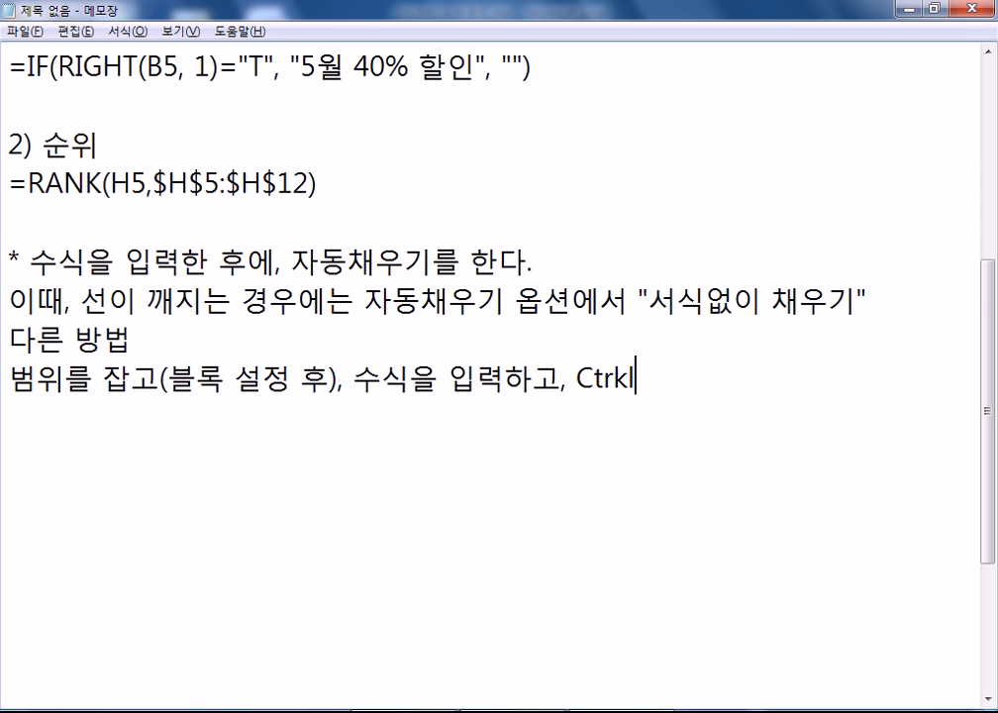
key("BackSpace")
type("l + Ente")
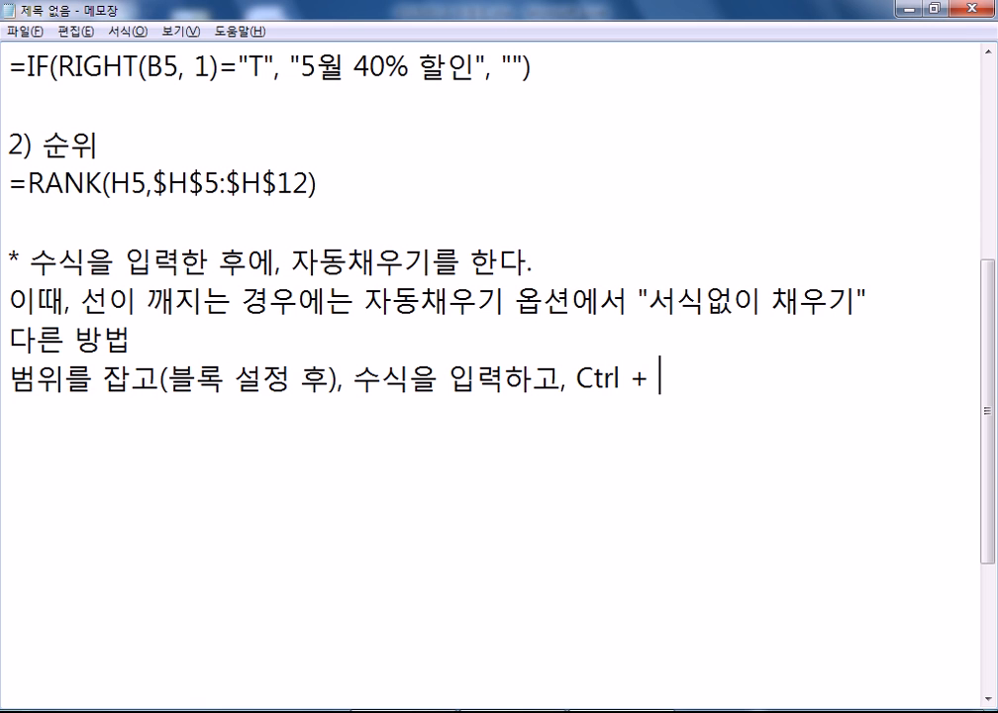
type("r")
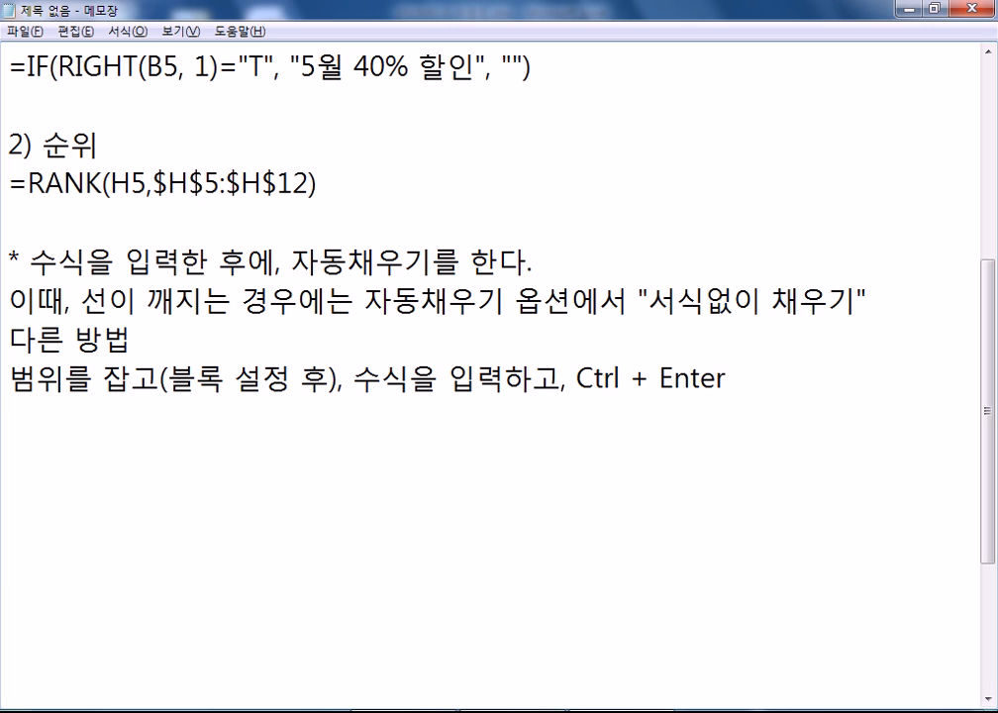
key("Return")
type("범위에 한꺼번에 수식이 ")
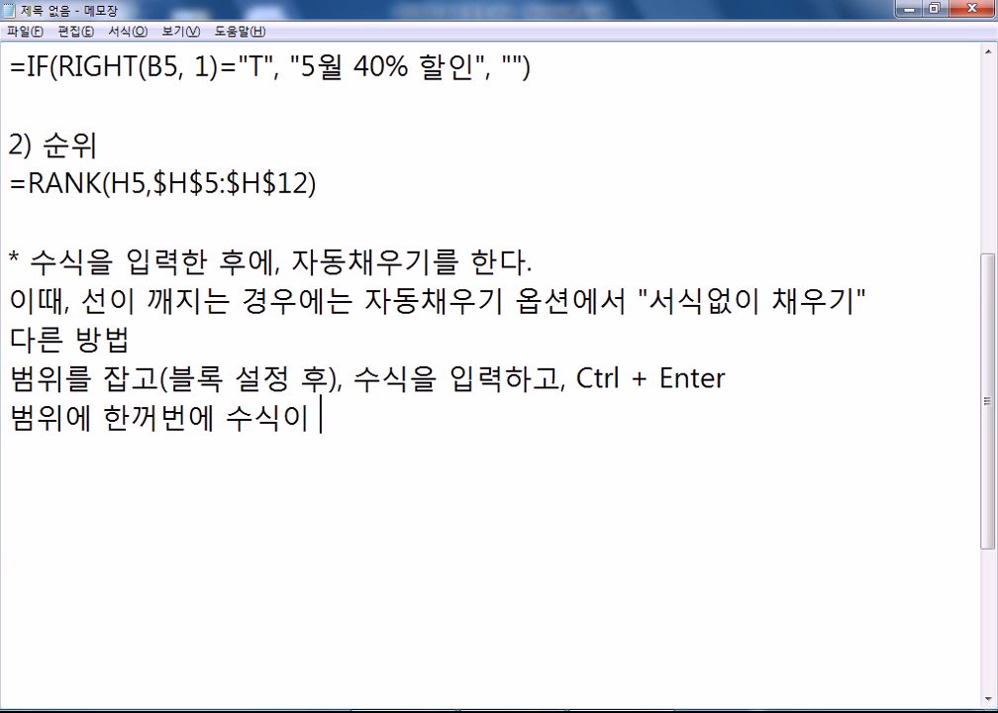
type("입력이 된다.")
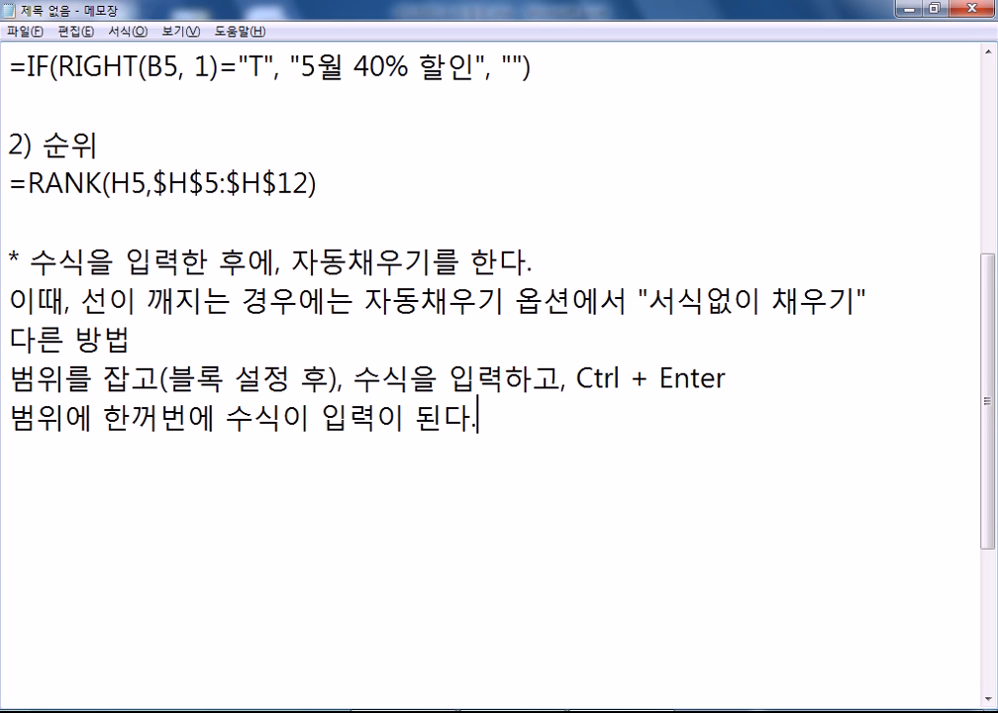
key("Return")
- Clear J6:J12 and Ctrl+Enter =RANK(H5,$H$5:$H$12) into all of J5:J12, giving ranks 2,7,3,4,1,5,6,8
key("alt+Tab")
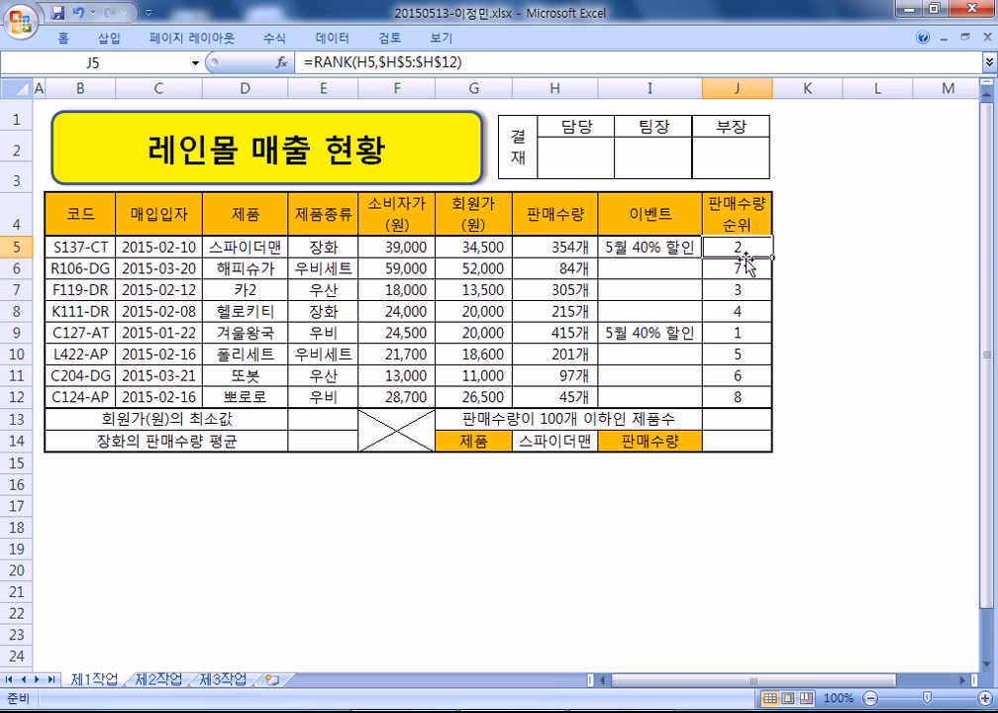
left_click_drag(738, 267, 744, 396)
key("Delete")
left_click_drag(744, 246, 739, 396)
key("F2")
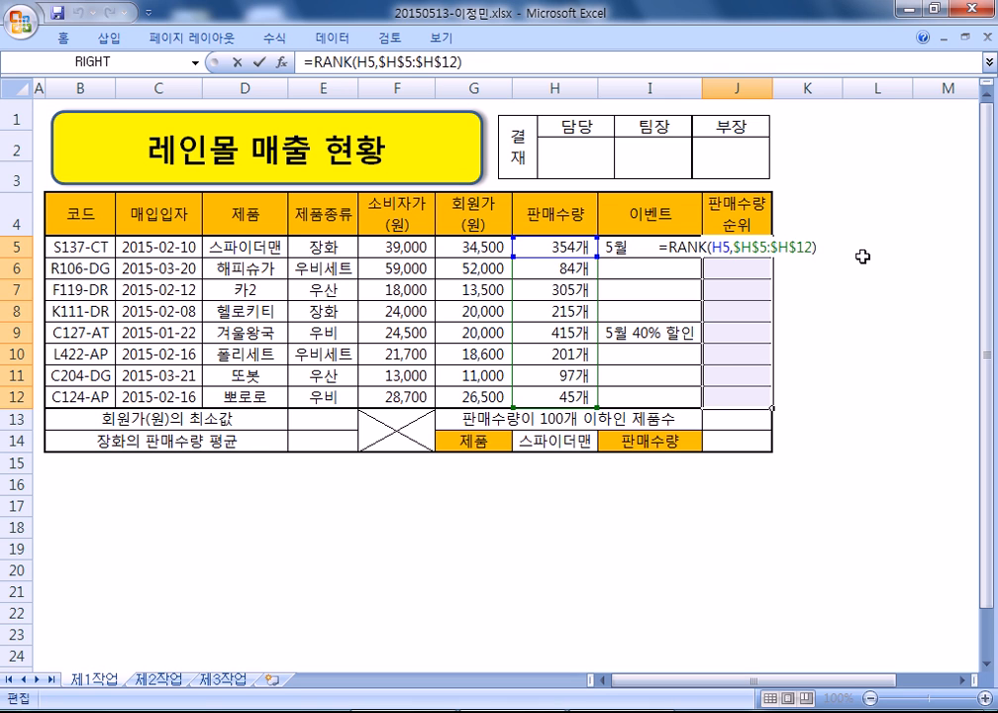
key("ctrl+Return")
key("F2")
key("ctrl+Return")
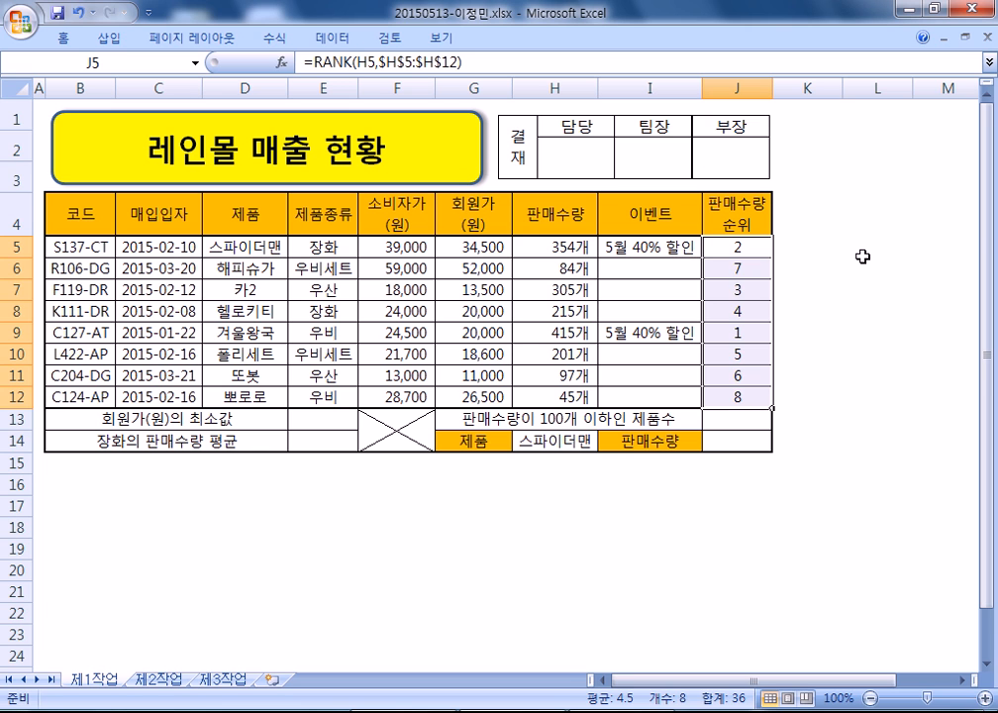
key("Down")
- Type the heading '3) 회원가의 최소값' in the Notepad memo
key("alt+Tab")
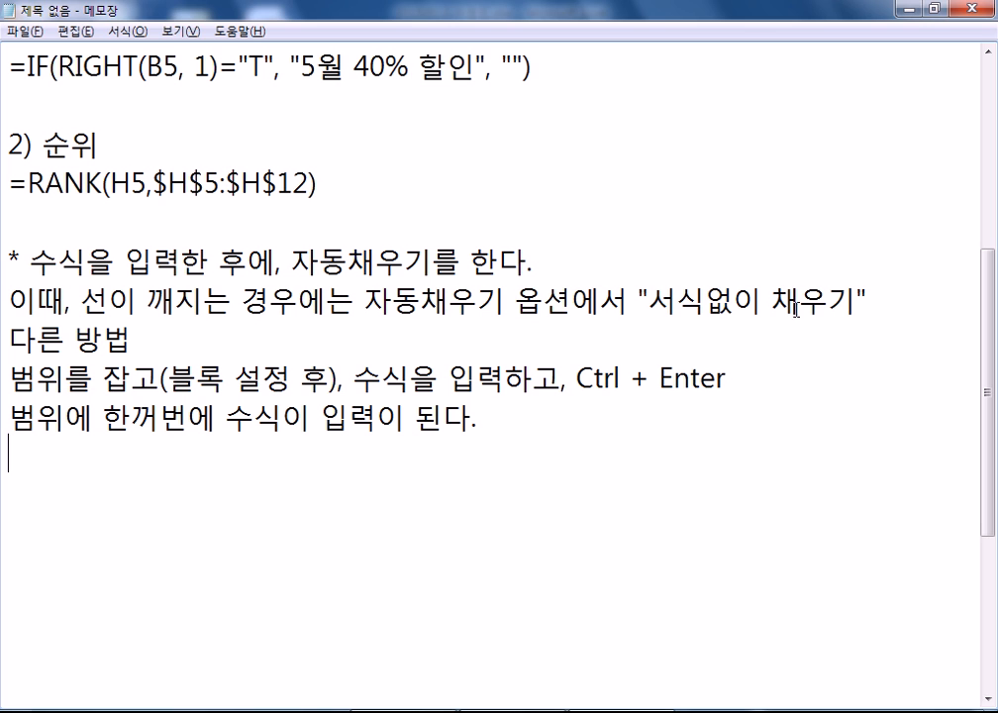
key("Return")
type("3) ")
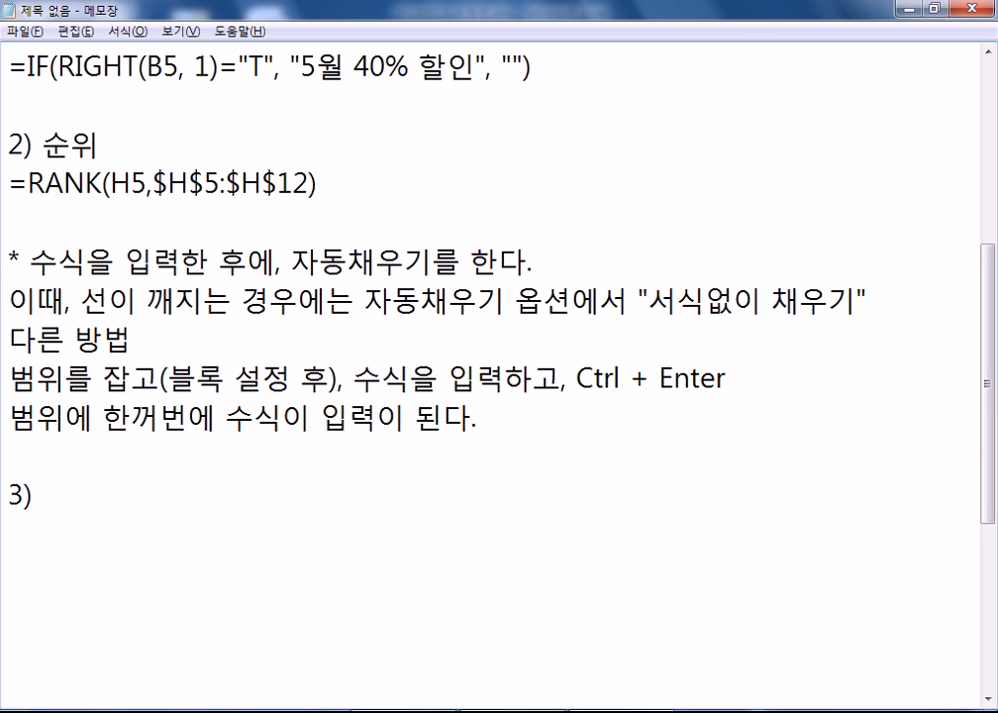
type("회원가의 CH")
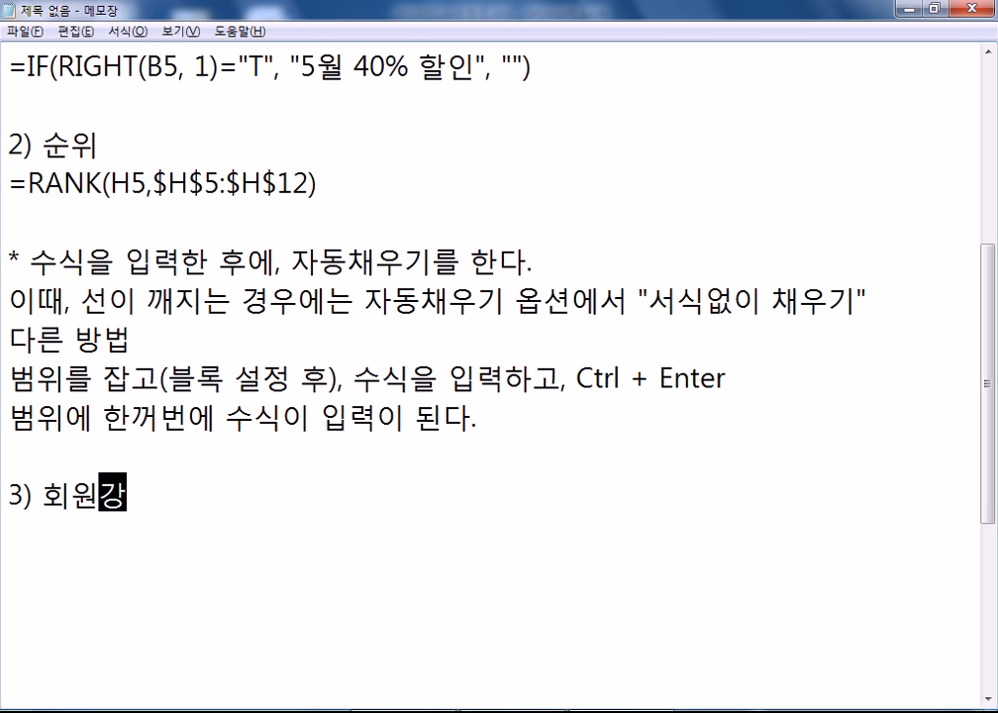
type("LTHRKQT")
key("Return")
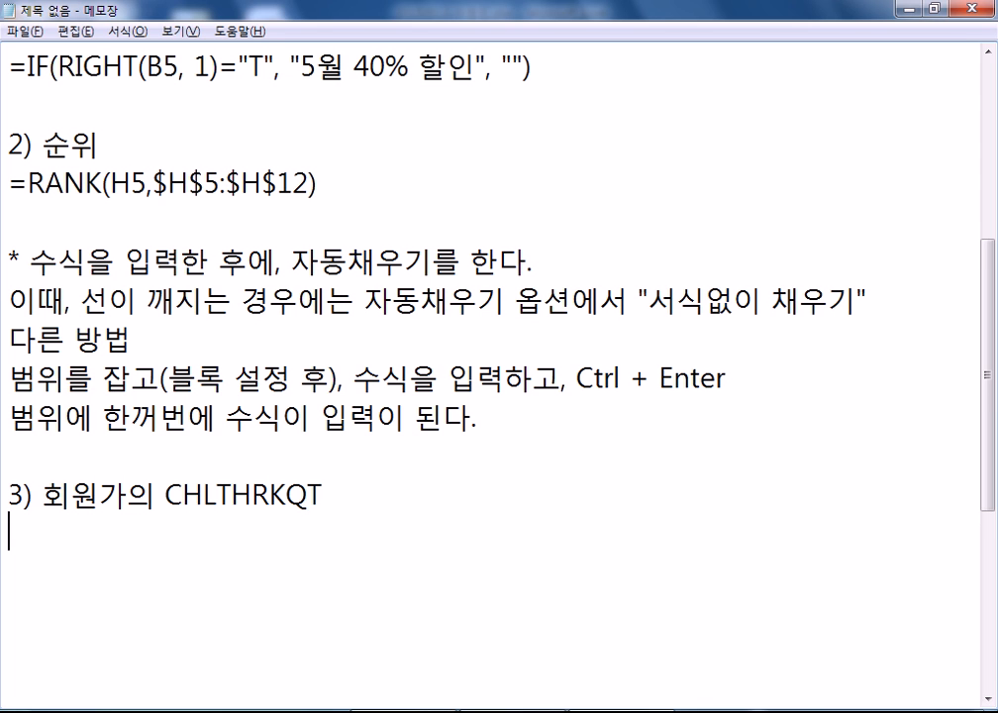
key("BackSpace")
key("BackSpace")
key("BackSpace")
key("BackSpace")
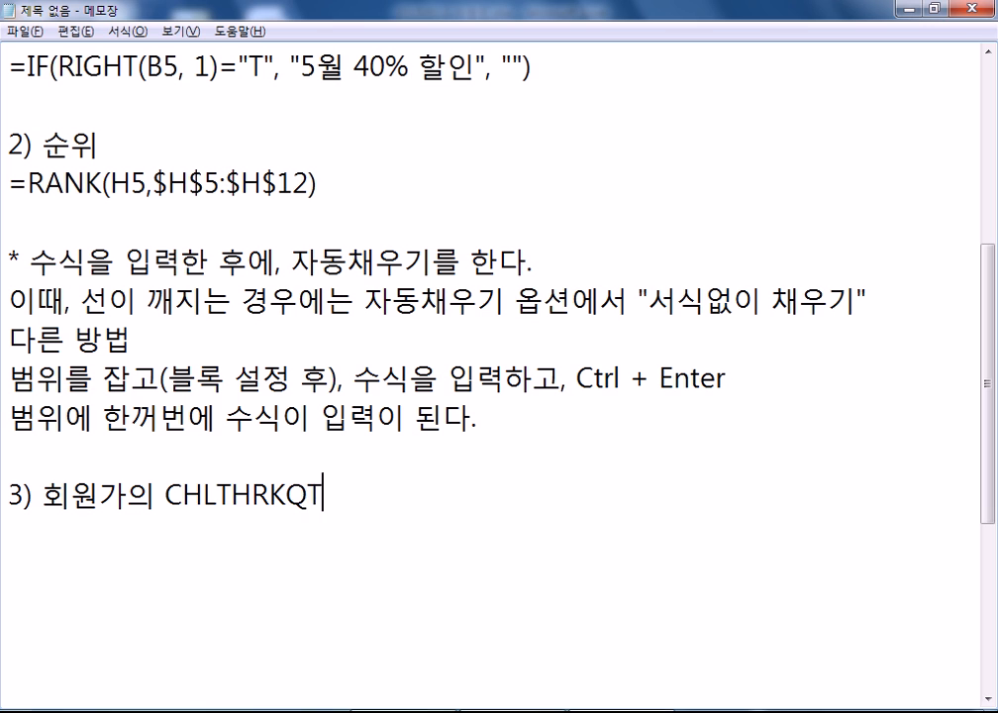
key("BackSpace")
key("BackSpace")
key("BackSpace")
key("BackSpace")
key("BackSpace")
key("BackSpace")
type("ㅊ호")
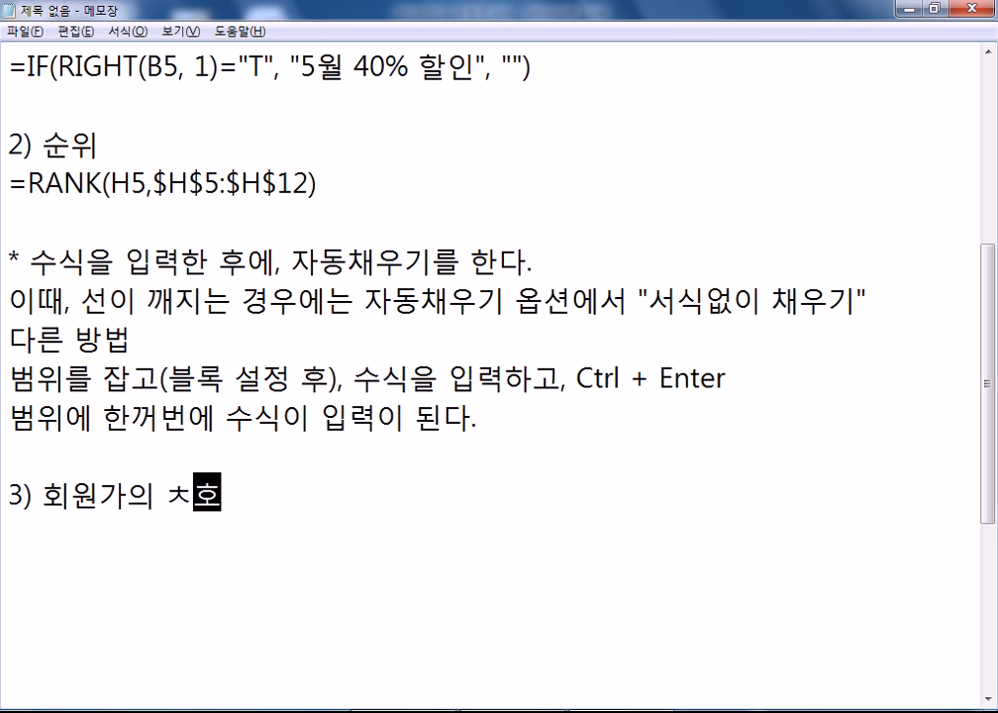
key("BackSpace")
key("BackSpace")
key("BackSpace")
type("초ㅎ")
key("BackSpace")
key("BackSpace")
type("최소갑")
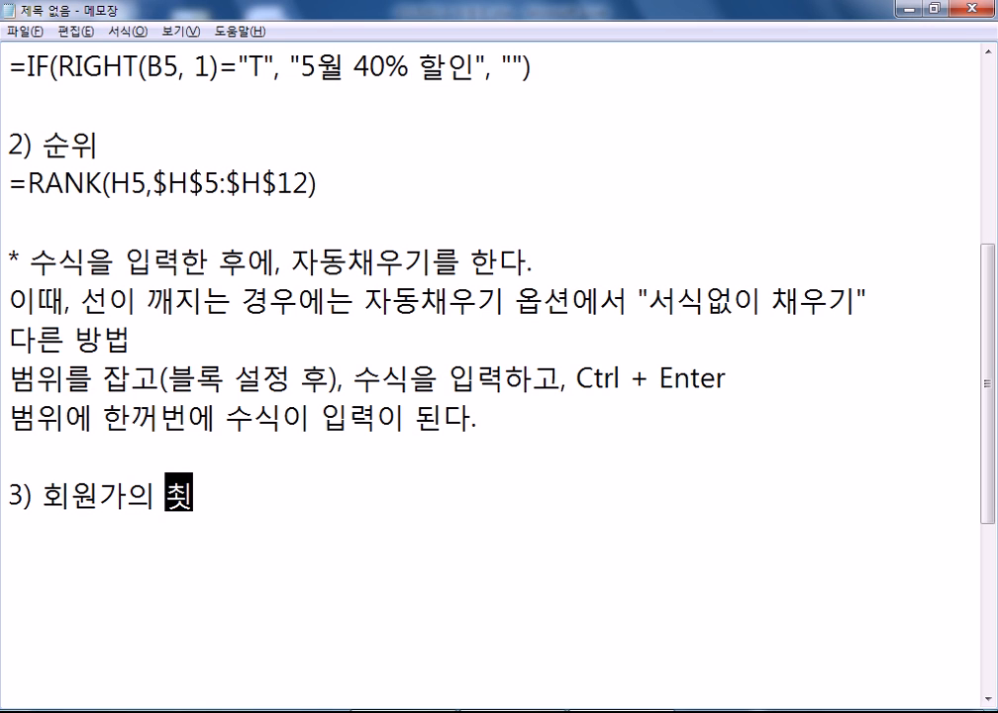
type("ㅅ")
- Add =MIN(회원가) beneath the heading, followed by blank lines
key("Return")
type("=")
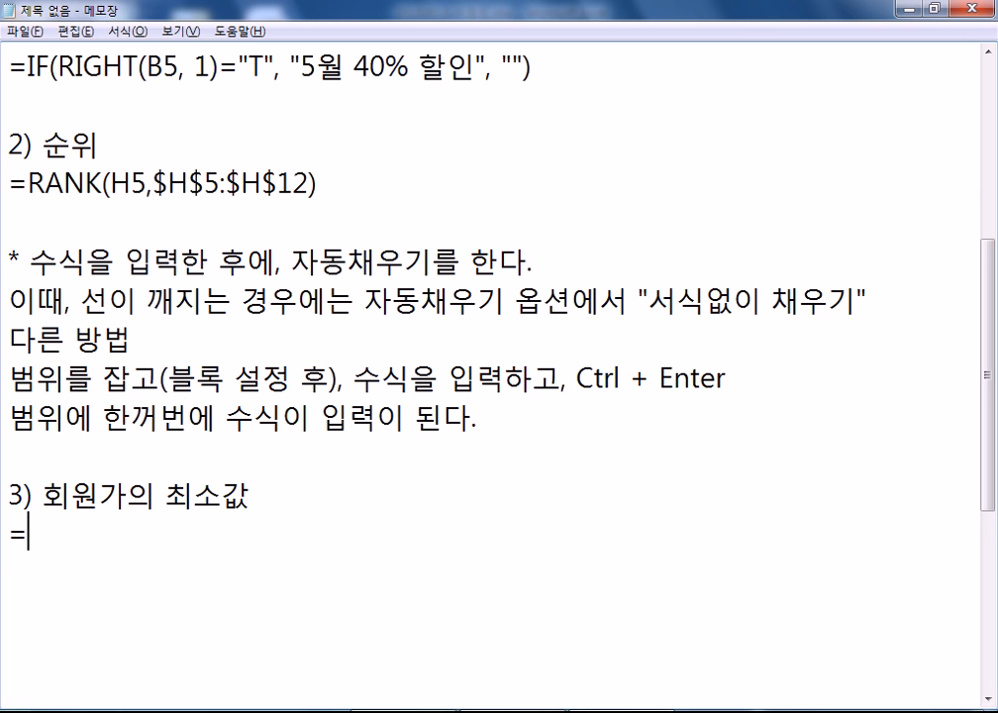
type("MIN(")
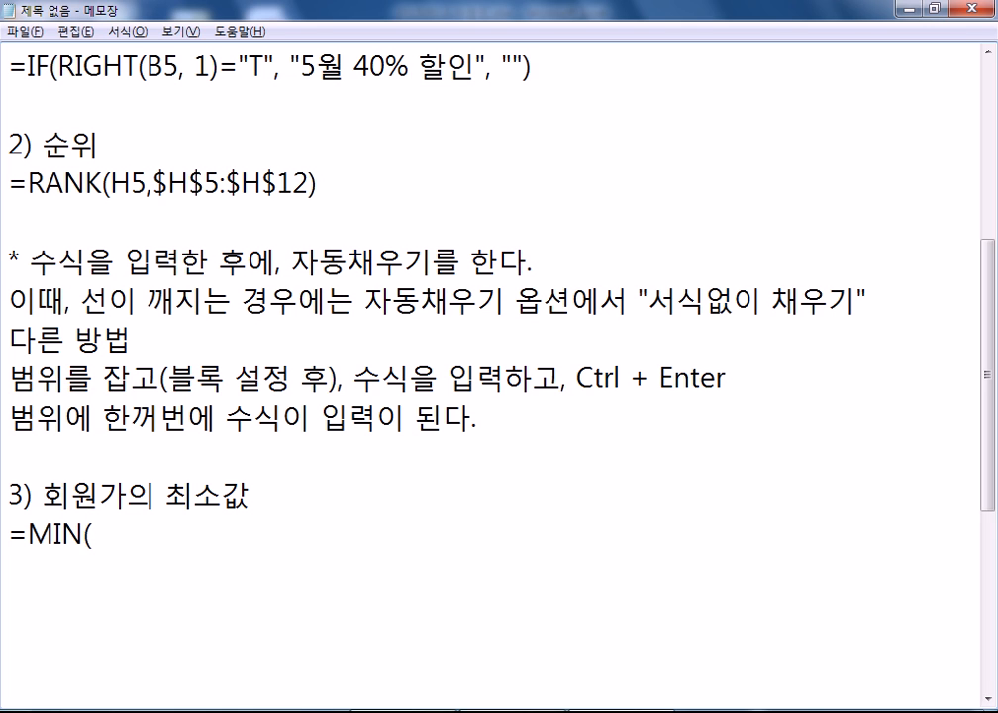
type("회")
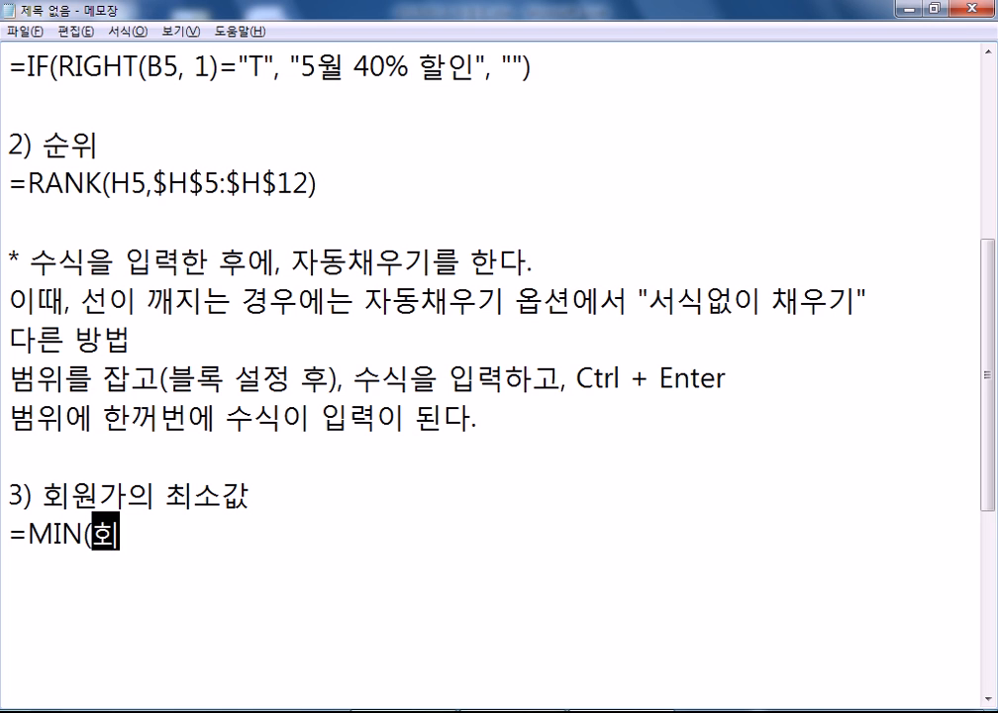
type("원가)")
key("Return")
key("Return")
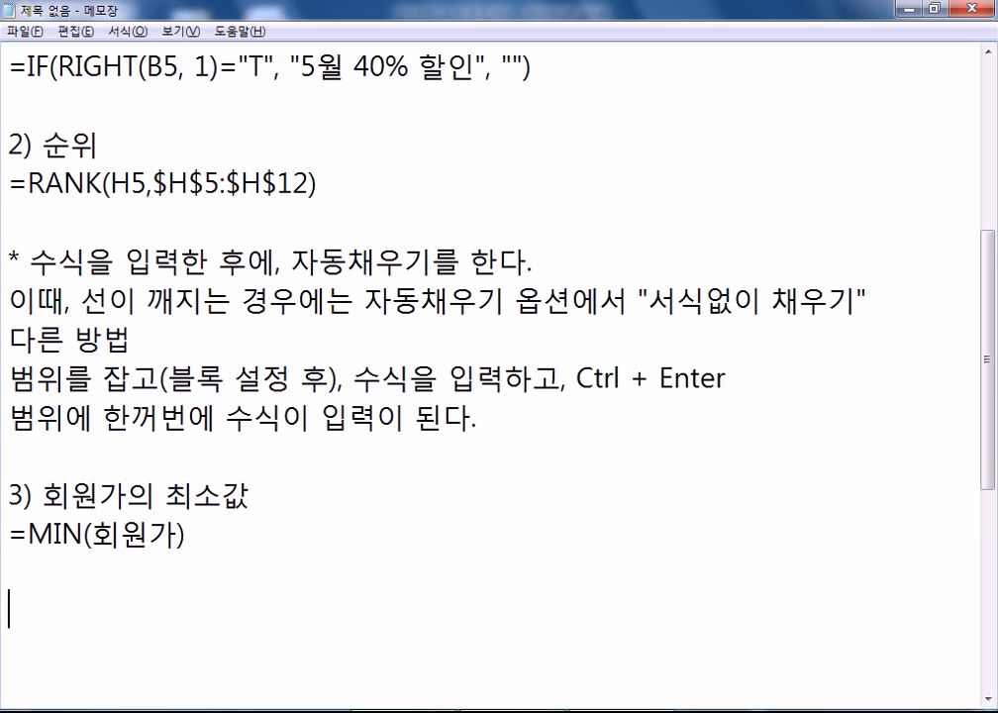
scroll(430, 302, "down", 2)
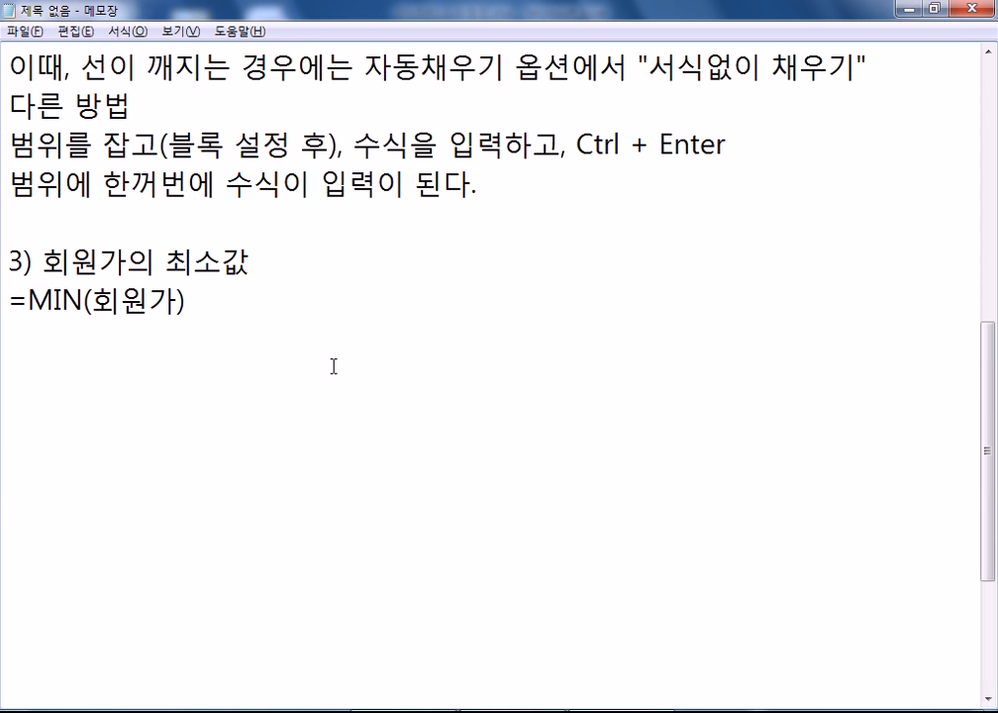
key("Return")
key("Return")
key("Return")
key("Return")
- Put =MIN(G5:G12) in E13 and apply comma style so it shows 11,000
left_click(91, 344)
key("alt+Tab")
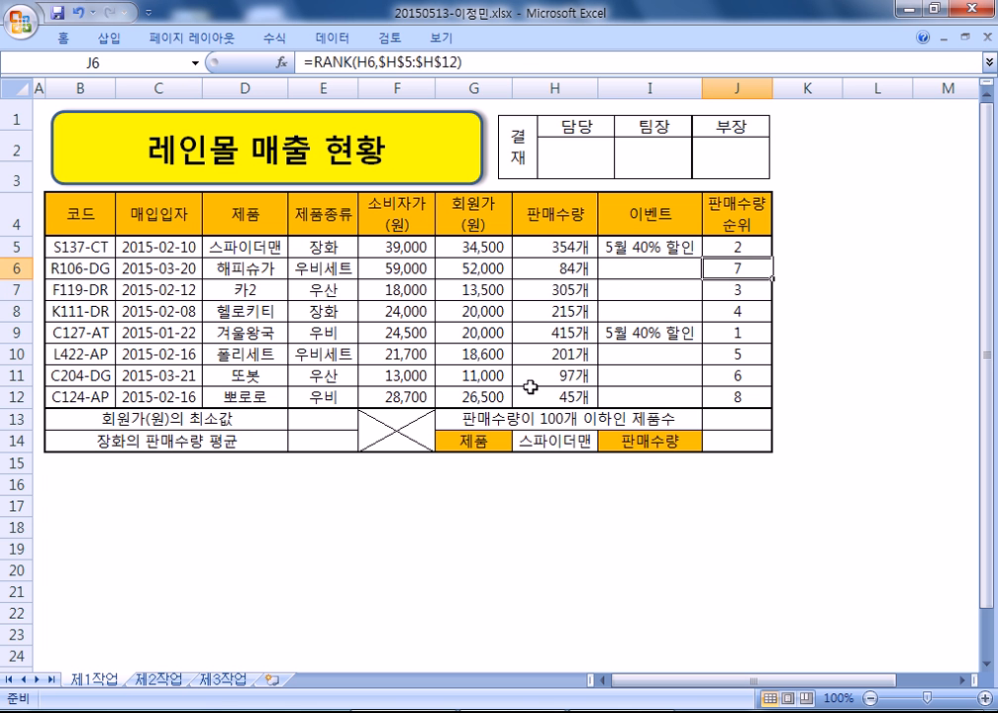
left_click(326, 420)
type("=MIN(")
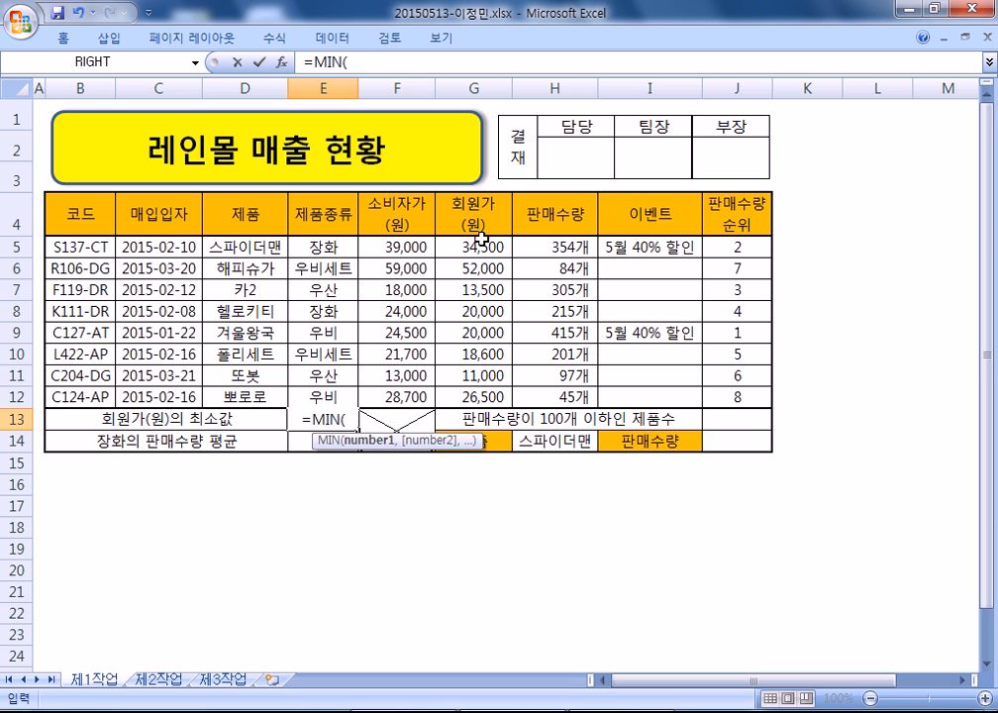
left_click_drag(468, 248, 467, 396)
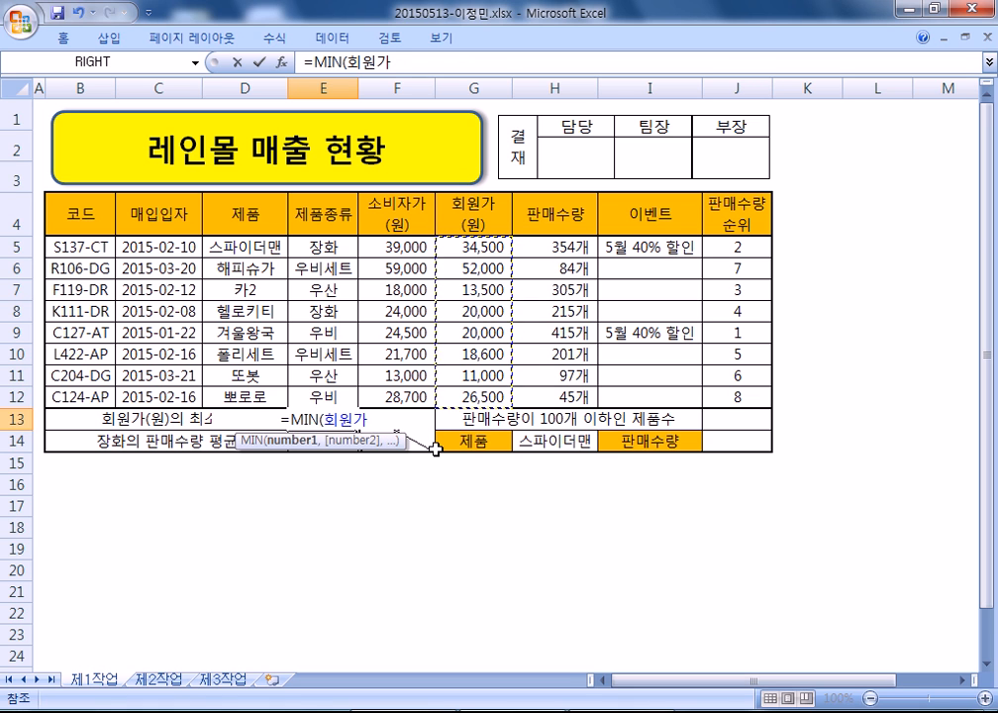
key("Return")
key("Up")
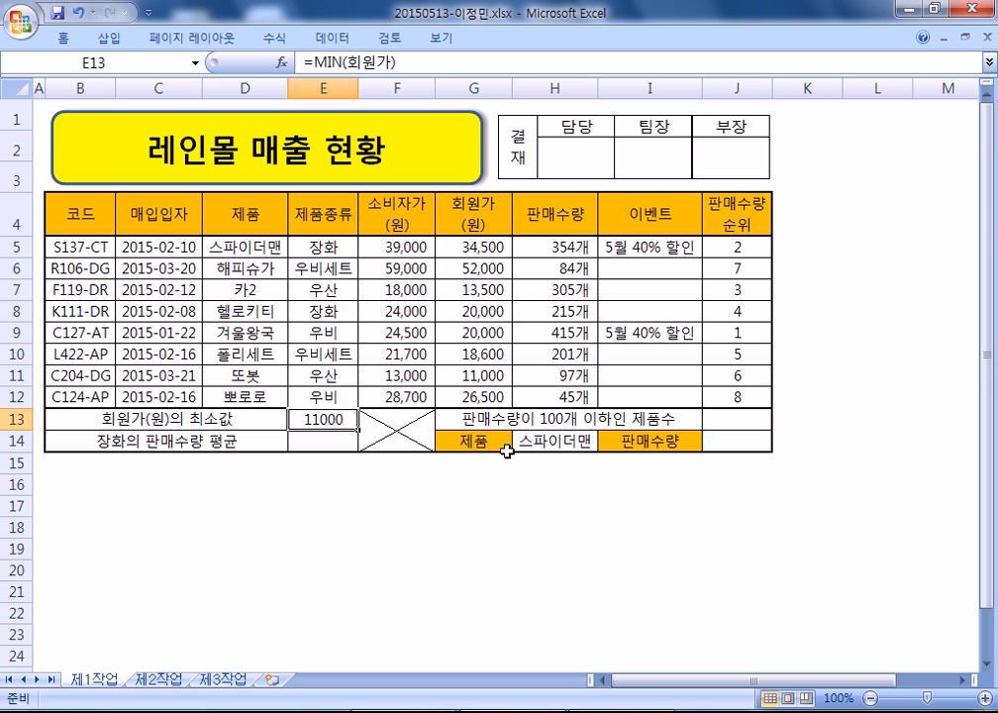
left_click(62, 37)
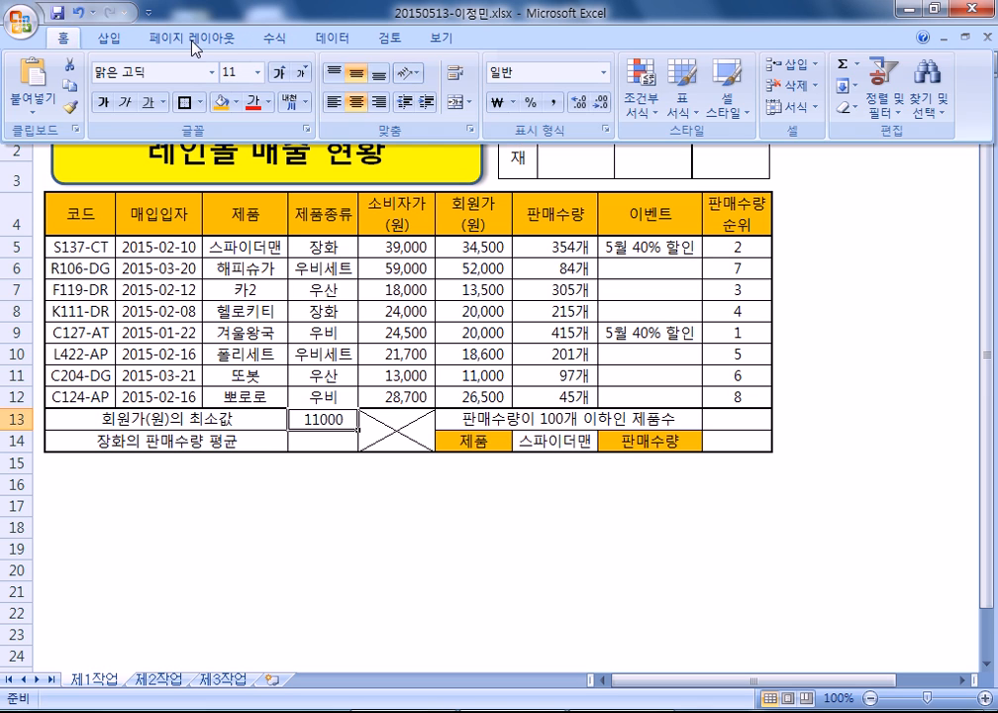
left_click(554, 105)
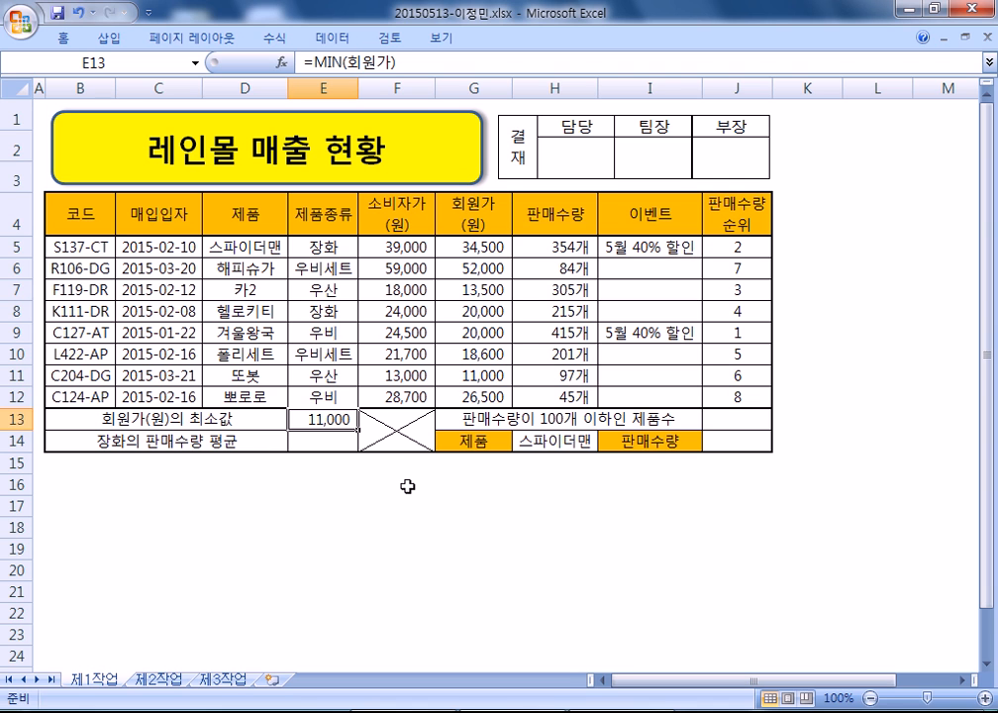
- Start a new '4)' item in the Notepad memo below the MIN note
key("alt+Tab")
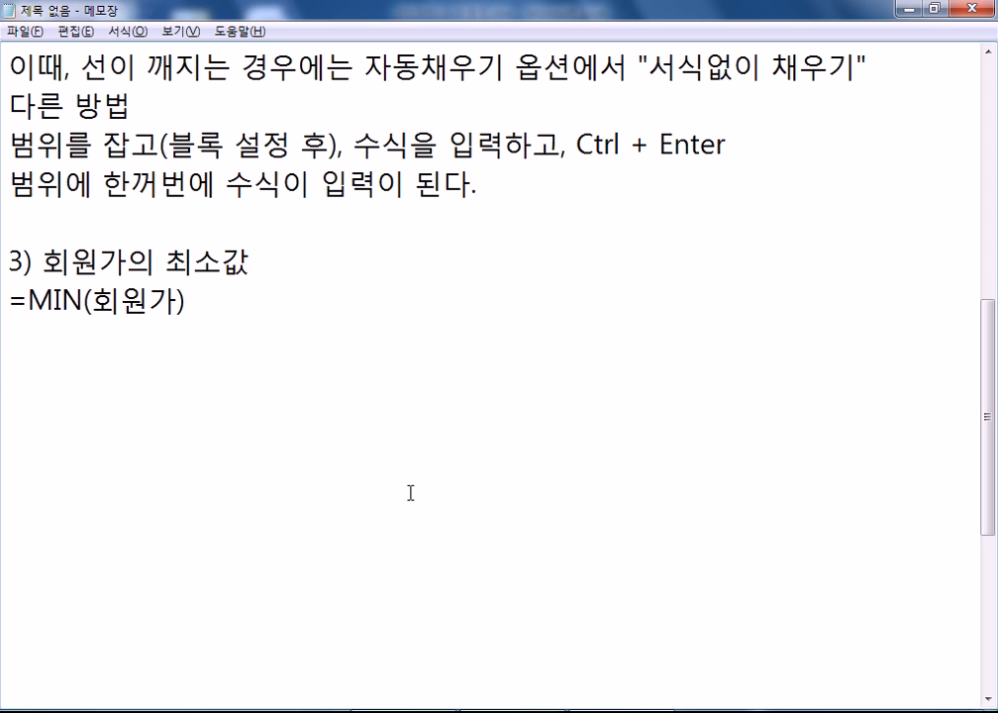
key("Return")
type("4)")
key("Up")
key("Up")
- Append ', 셀서식을 변경(쉼표 스타일)' to the MIN line and title item 4 '장화의 판매수량 평균'
key("End")
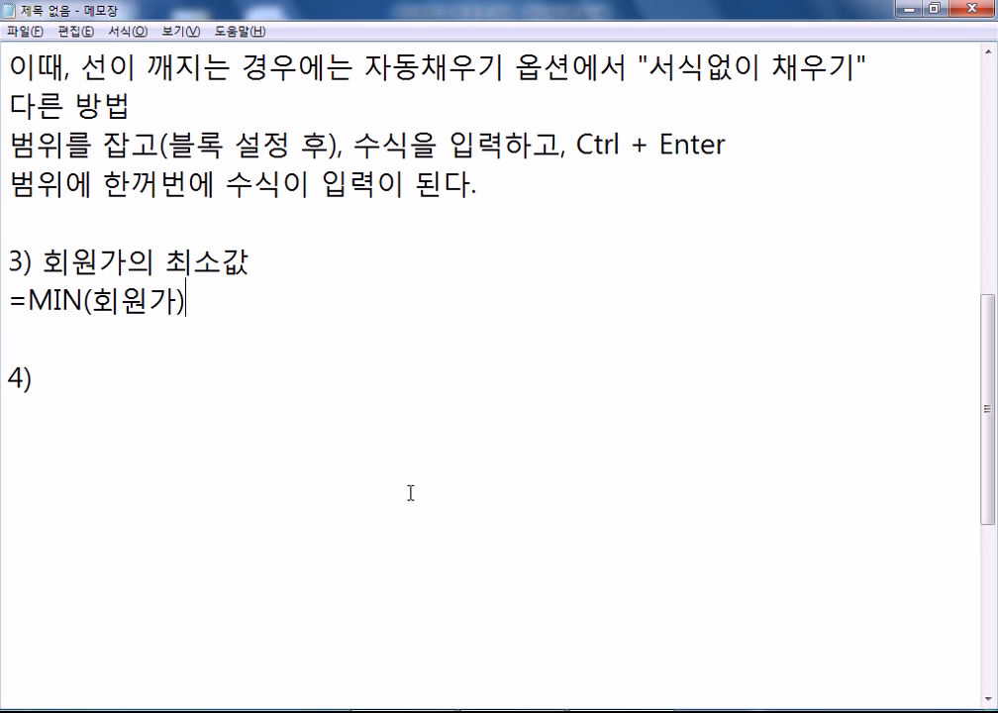
type(", ")
type("셀셧")
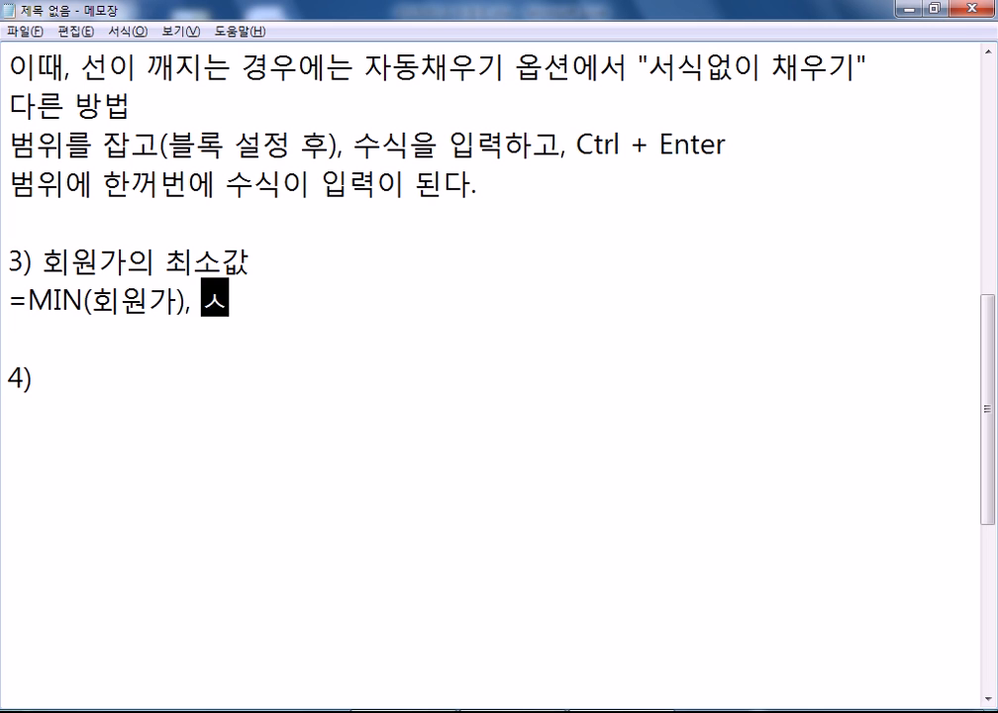
type("식을 변경")
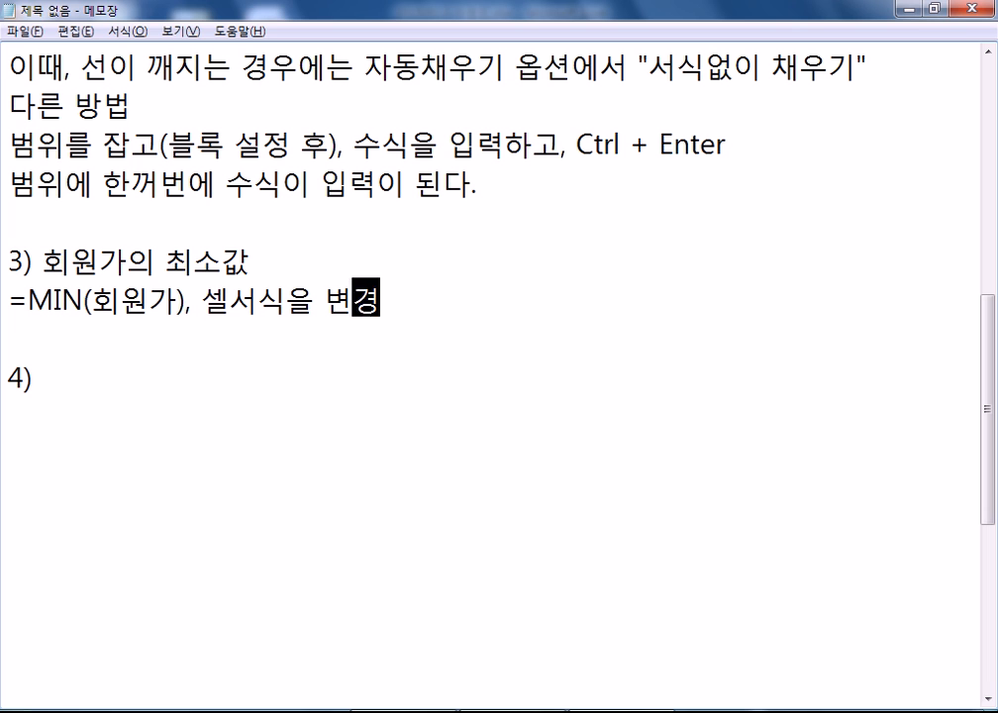
type("(쉼")
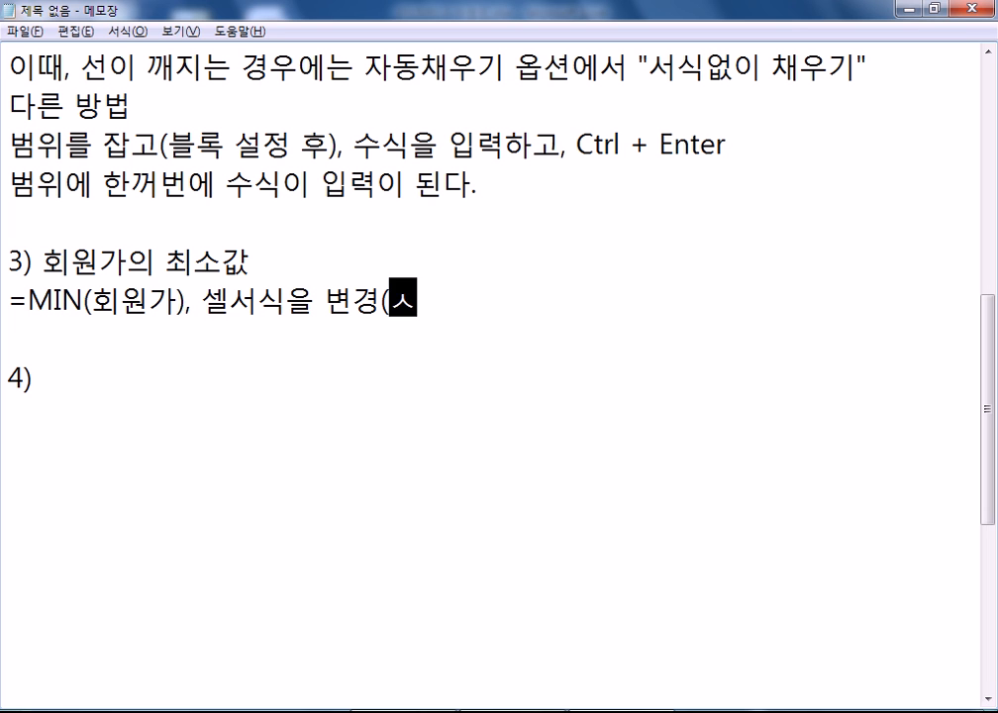
type("표 스타일)")
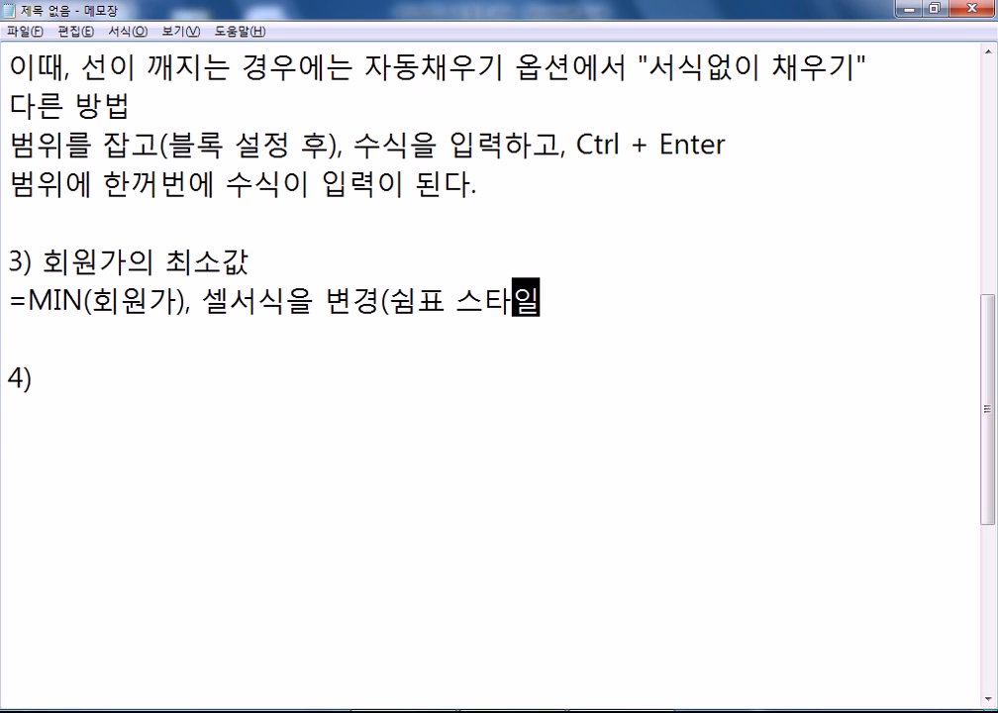
key("Down")
key("Down")
key("End")
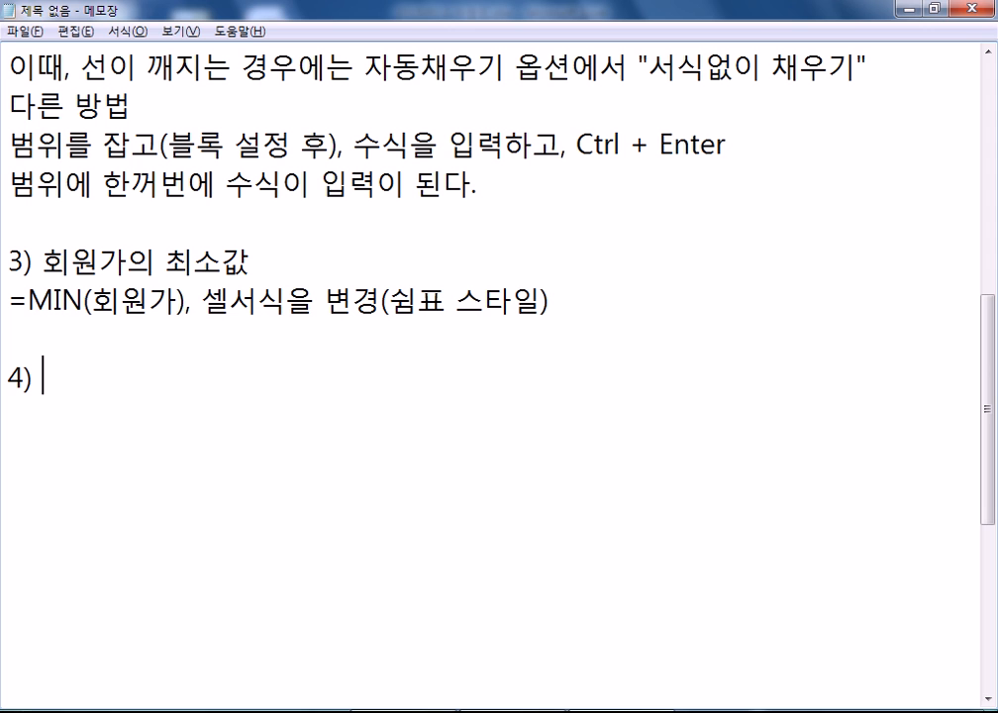
type("장화의 ")
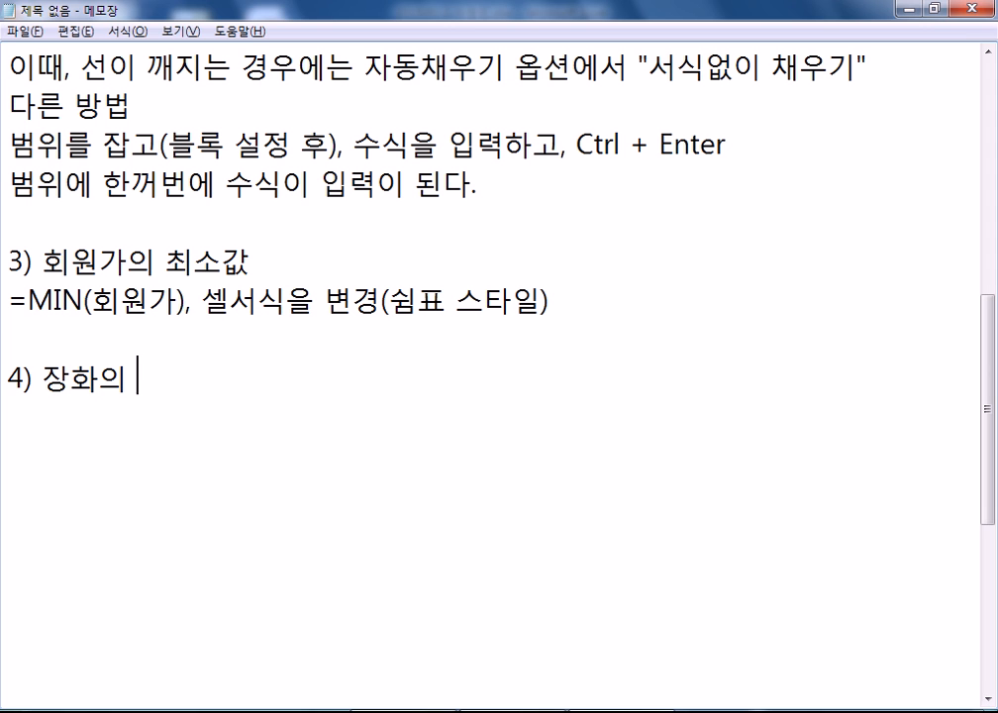
type("판매수량 ")
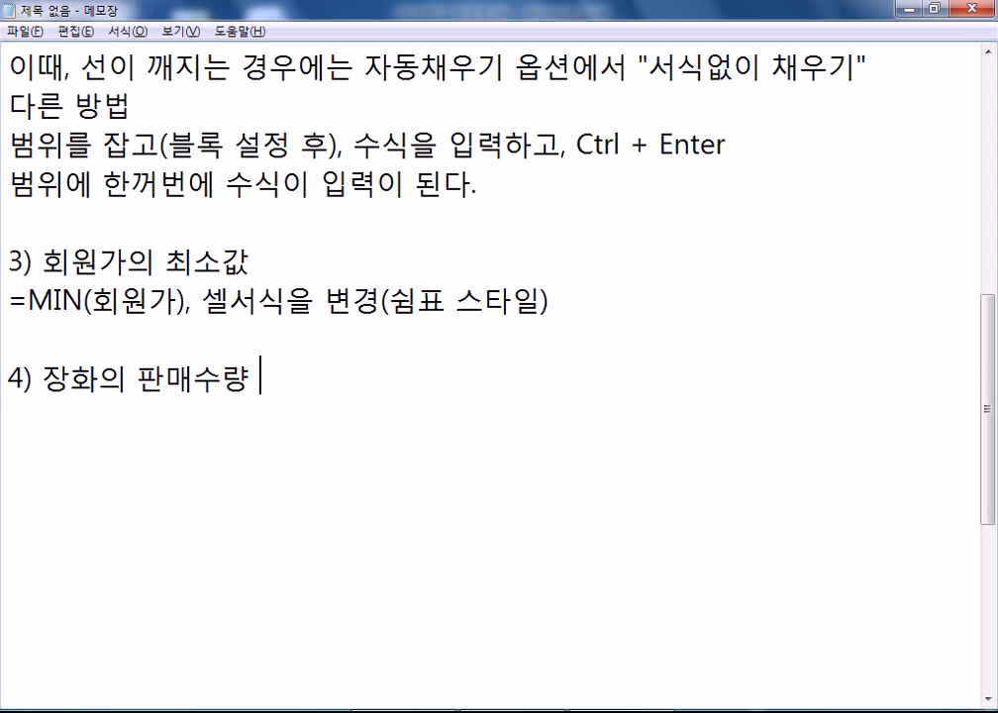
type("평ㄱ균")
key("Return")
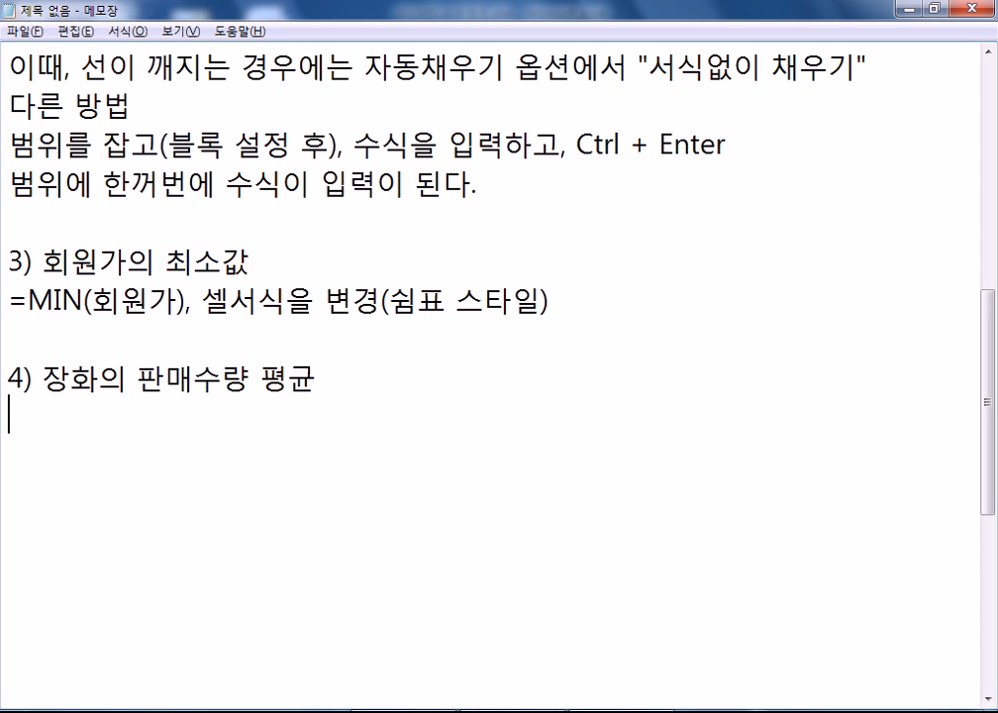
- Enter =ROUND(DAVERAGE(B4:H12,H4,E4:E5),0) in E14 and select its formula text
key("alt+Tab")
left_click(330, 442)
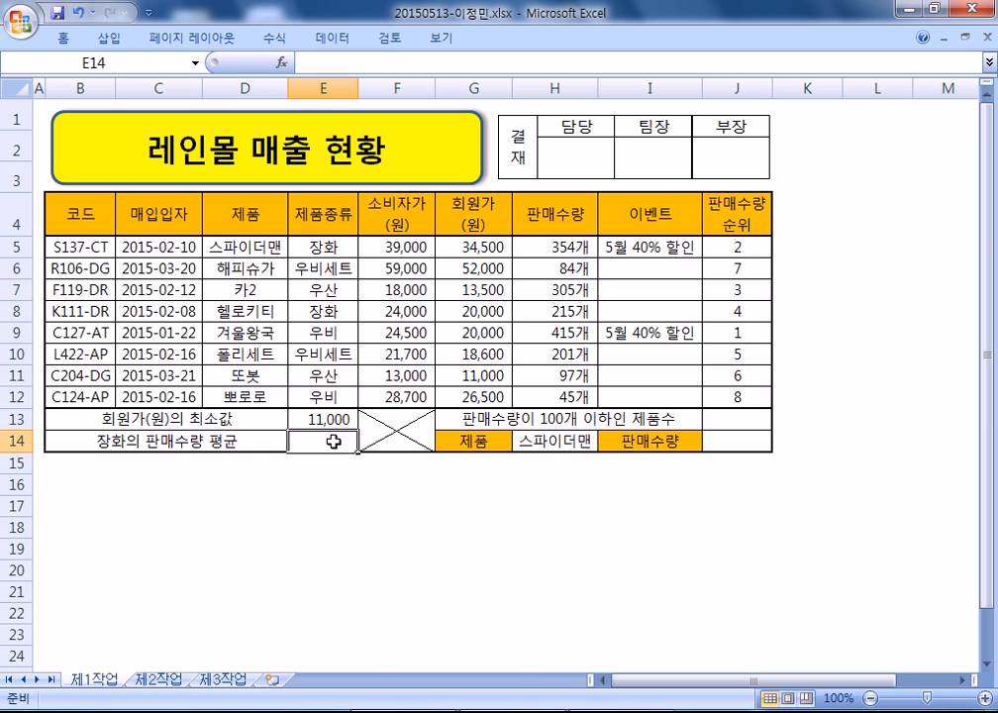
type("=RO")
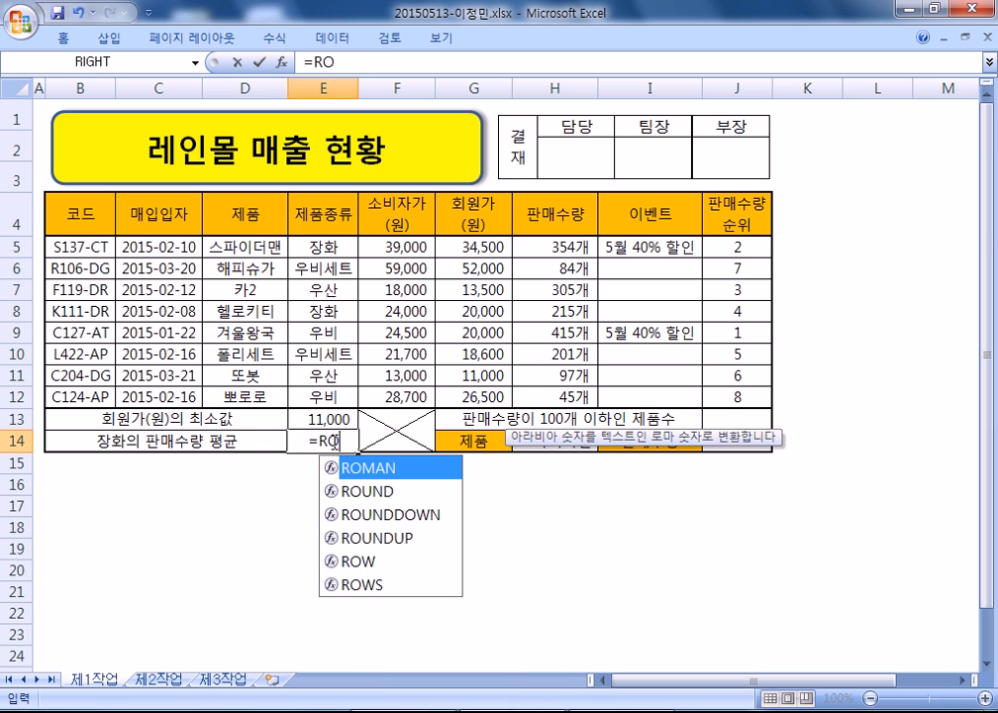
type("UND(")
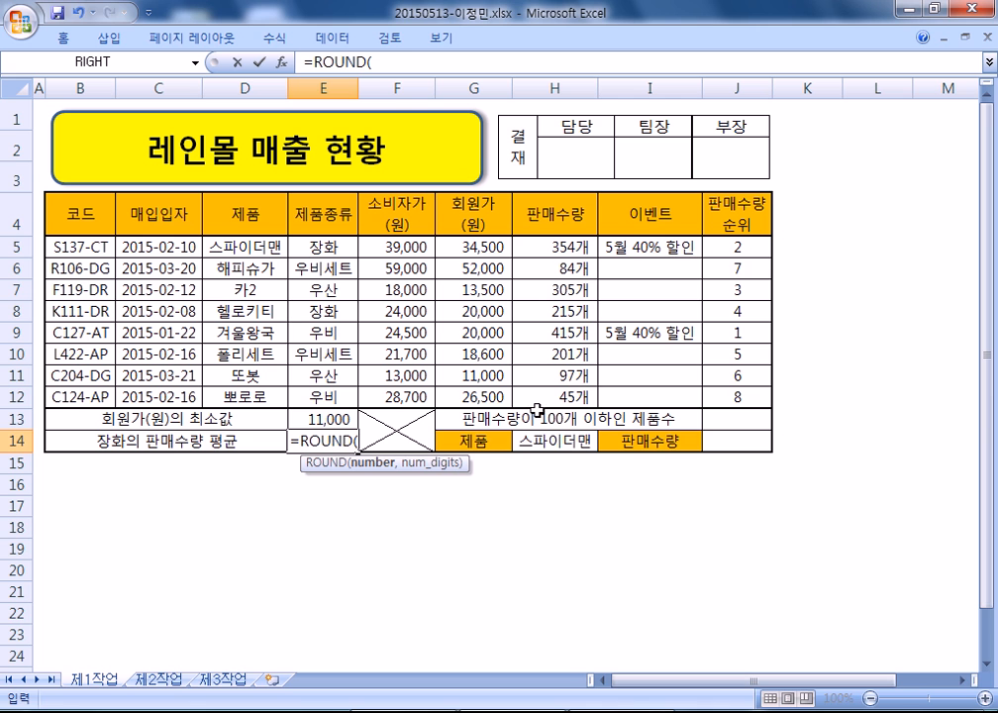
type("DAV")
key("Tab")
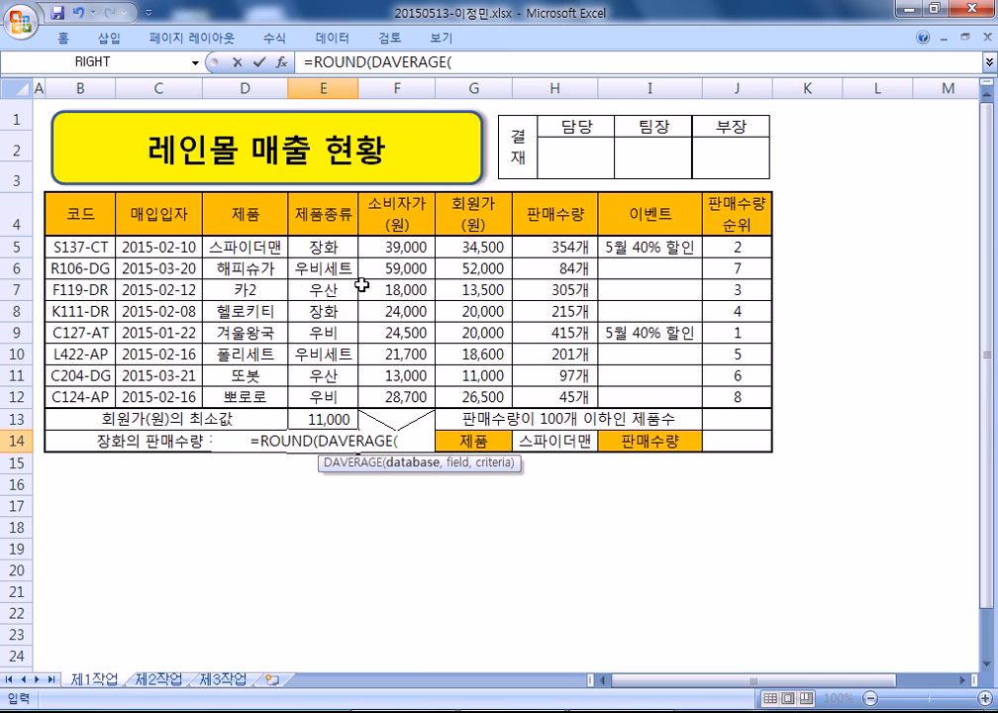
left_click_drag(77, 214, 544, 396)
type(",")
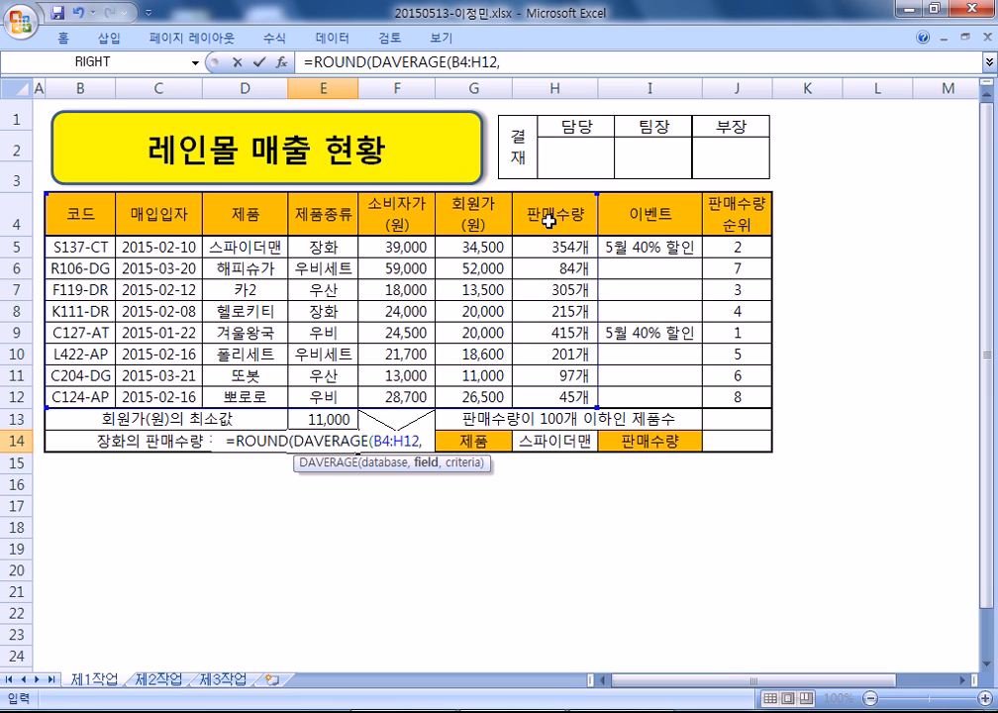
left_click(550, 222)
type(",")
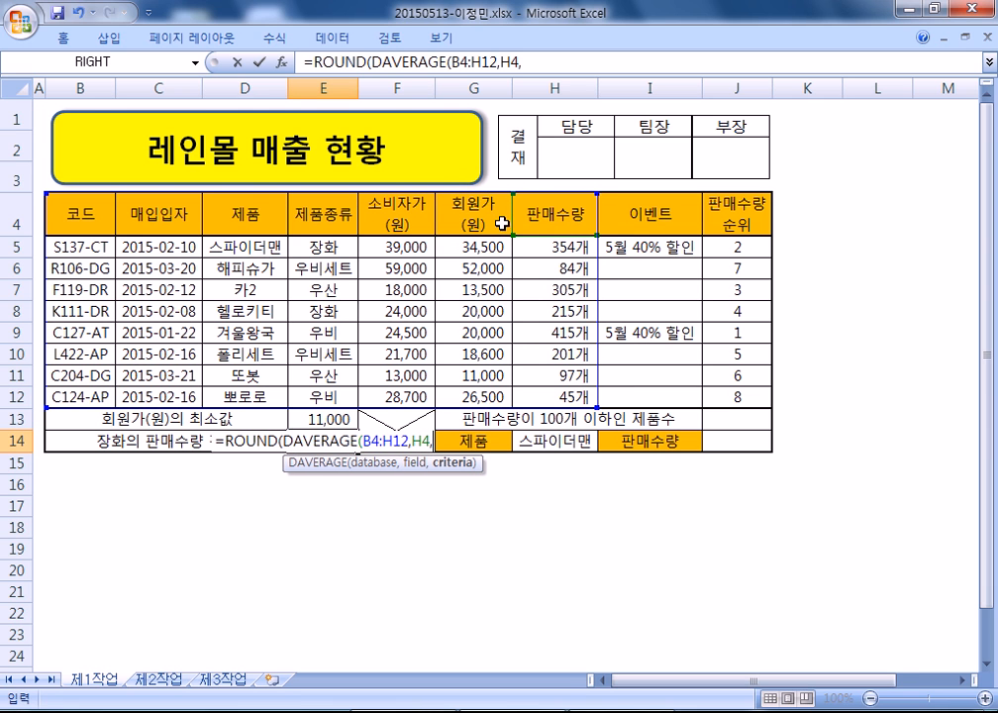
left_click_drag(330, 216, 334, 243)
type("),")
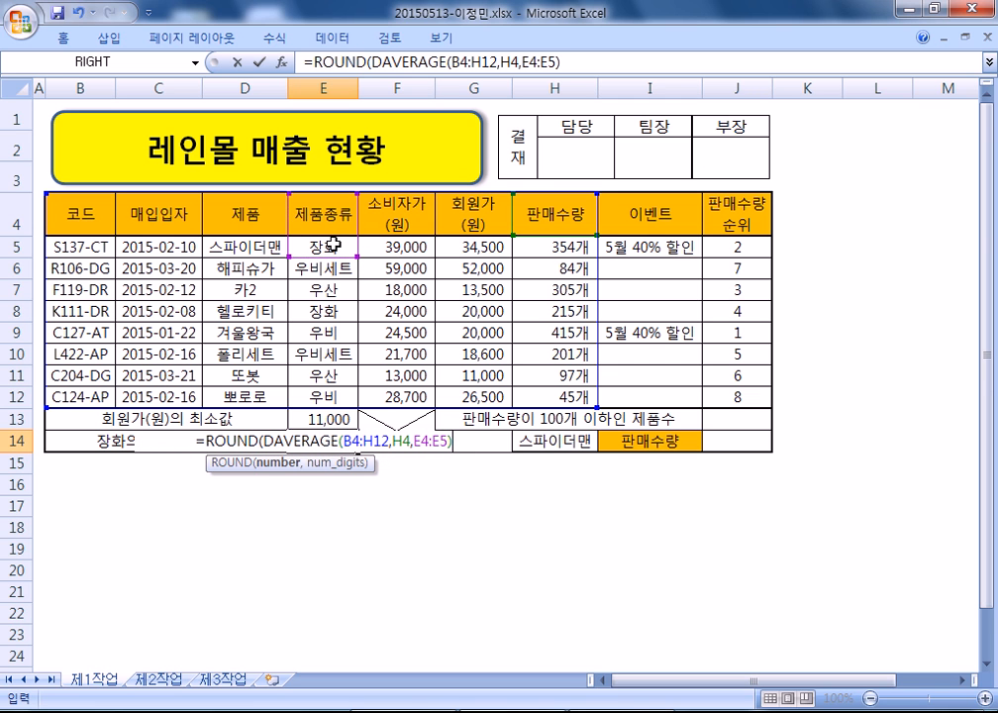
type("0)")
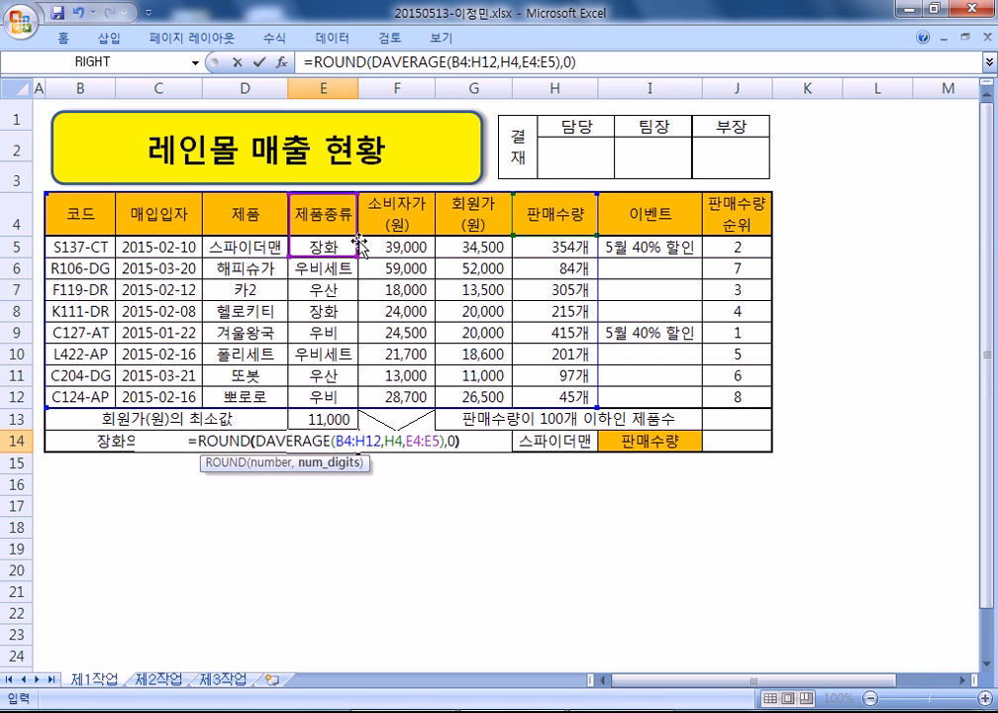
key("Return")
left_click(337, 441)
left_click_drag(580, 62, 349, 88)
- Paste the ROUND(DAVERAGE) formula under item 4), adding spaces after 'H12,' and before the 0
key("ctrl+c")
key("alt+Tab")
key("ctrl+v")
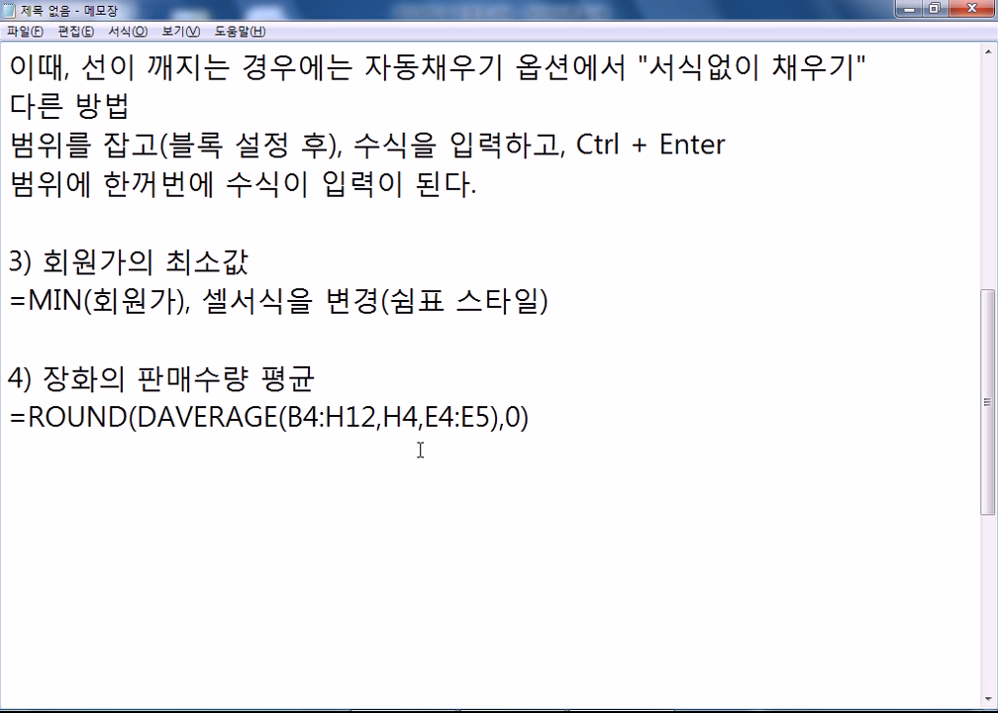
left_click_drag(136, 417, 494, 414)
key("shift+Left")
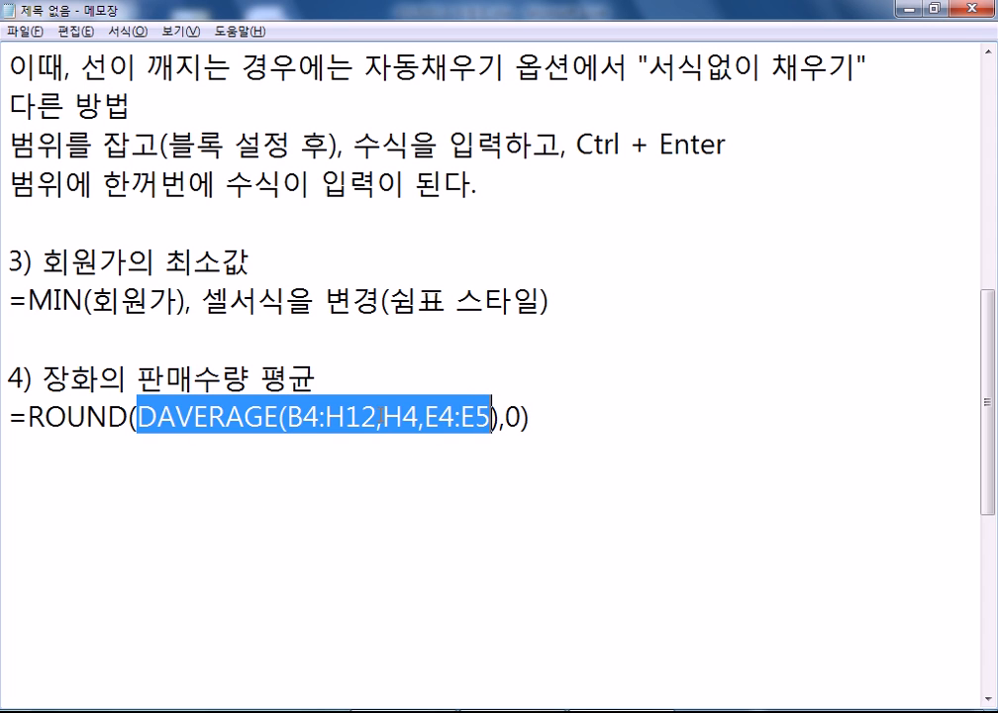
left_click(370, 421)
left_click(382, 419)
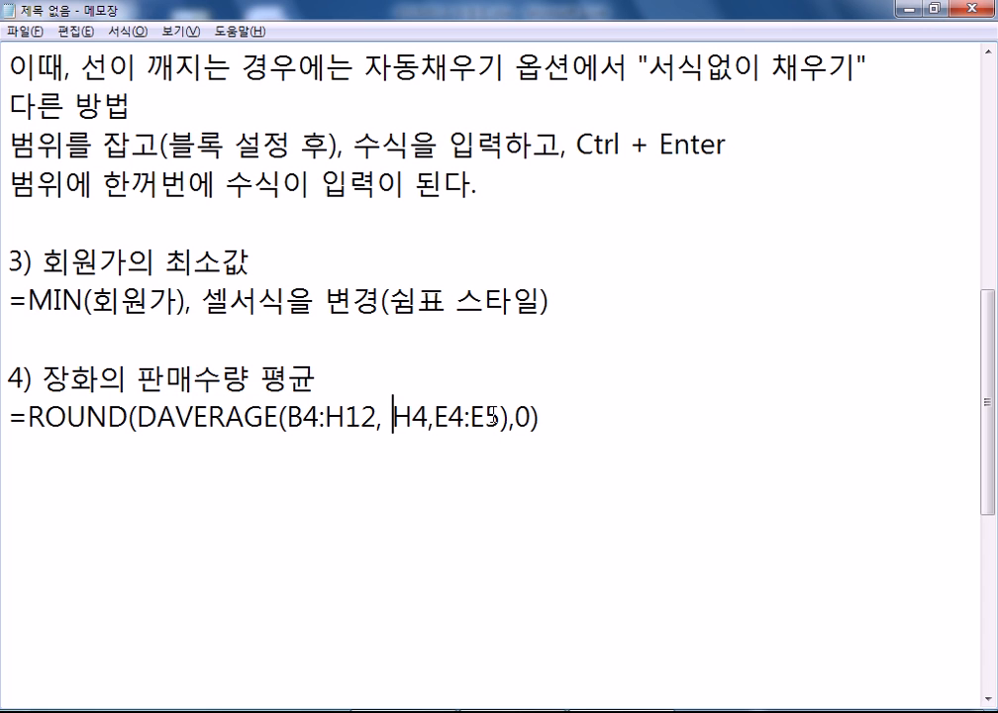
left_click(517, 419)
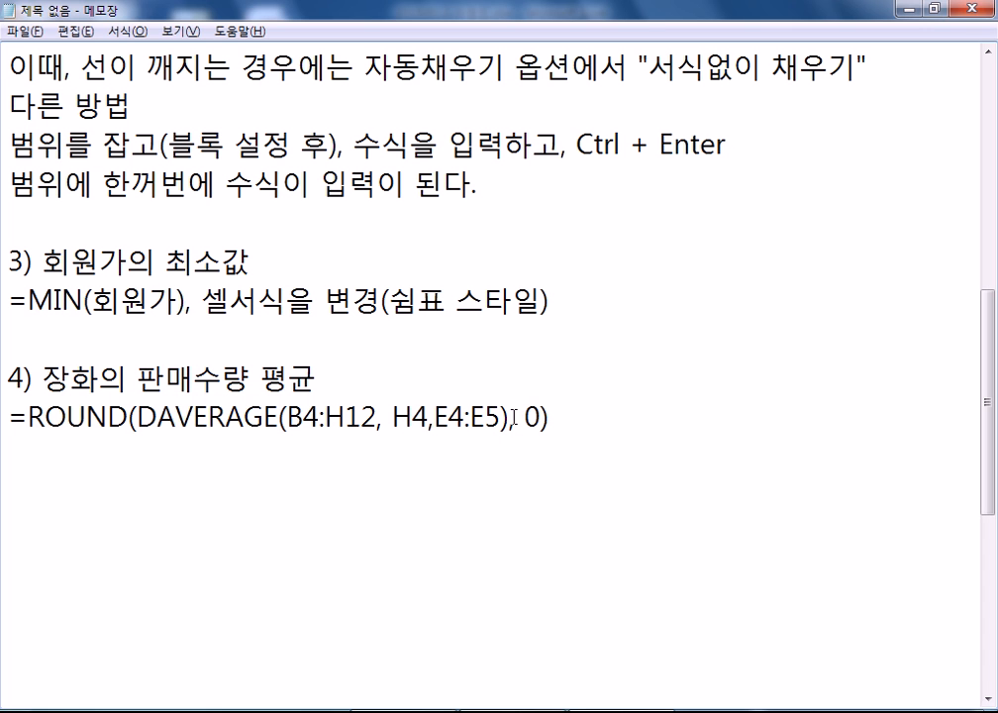
left_click_drag(514, 418, 540, 419)
left_click(539, 420)
- Add the item heading 5) 판매수량이 100개 이하인 제품 수 to the notes
key("End")
key("Return")
key("Return")
type("5) ")
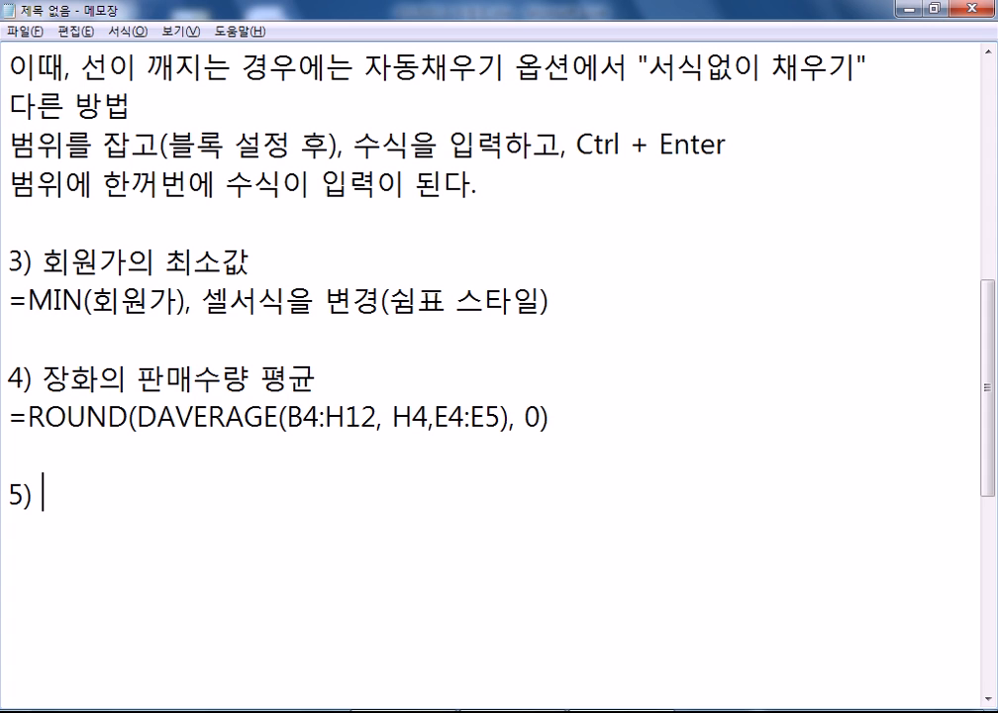
type("판매술")
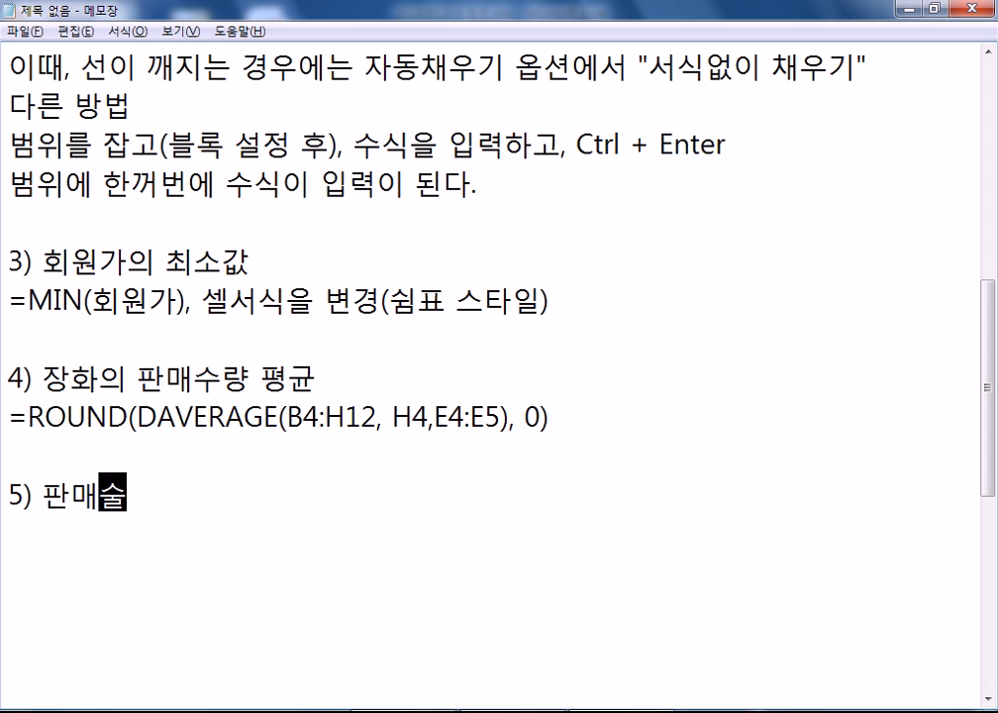
type("량이 100개 이")
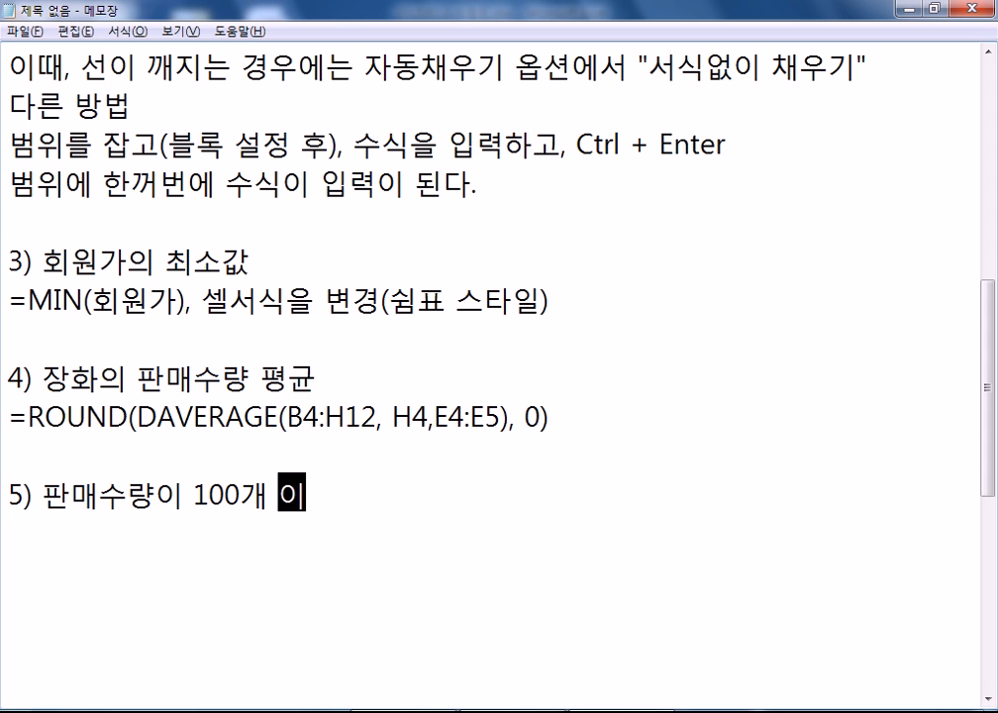
type("하인 제품 수")
key("Return")
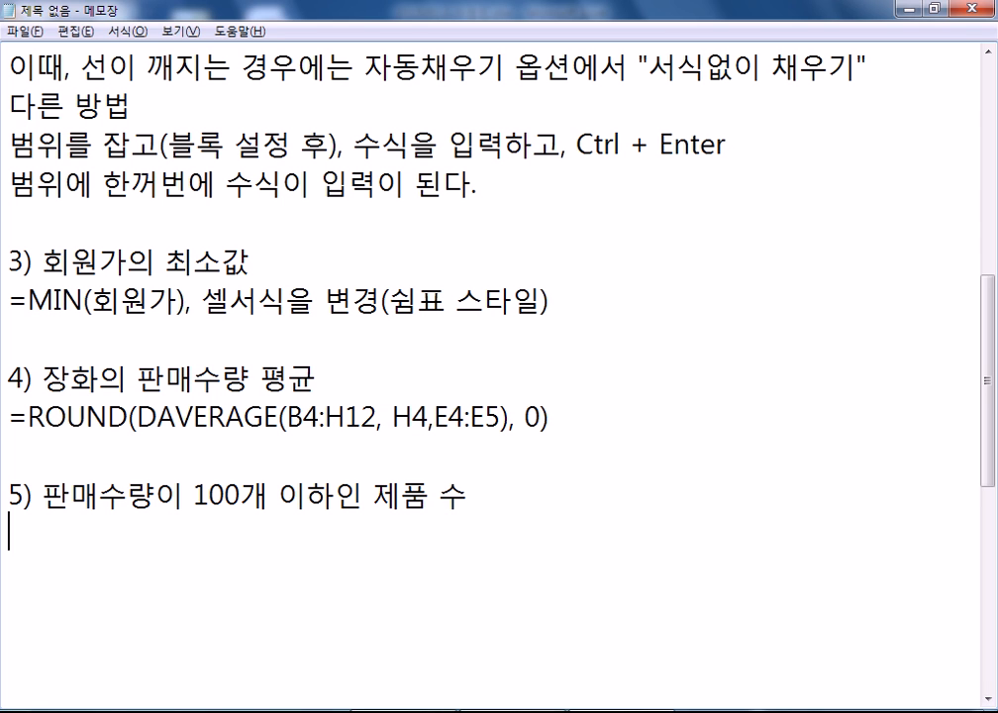
- Write the template =COUNTIF(범위, "<=100") under it, removing the stray quote
type("=COUNTIF(범위, ")
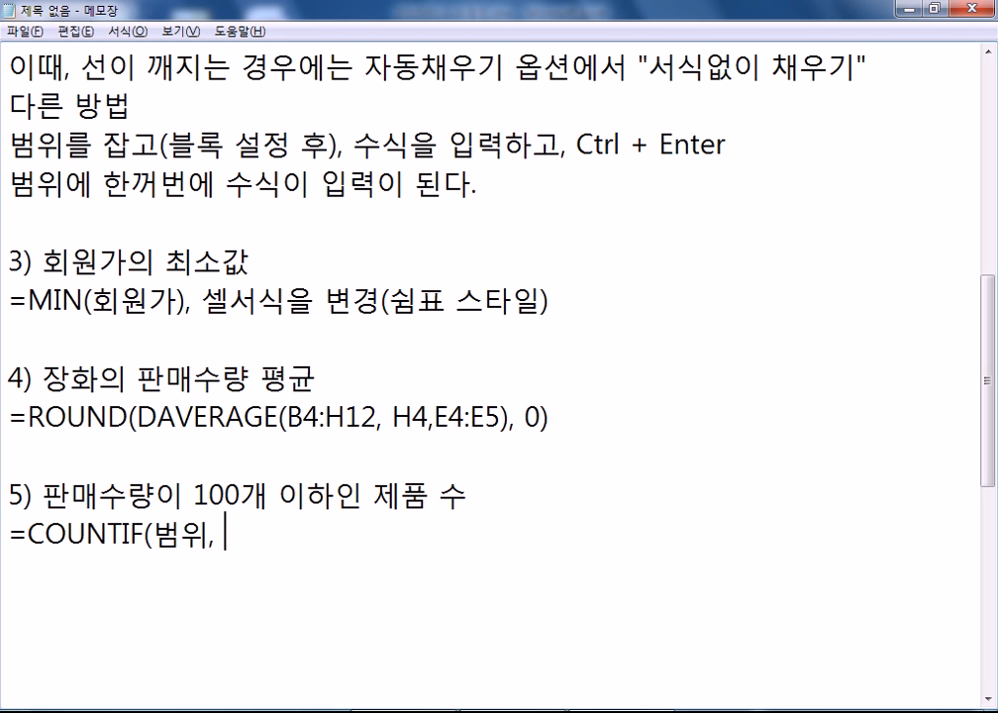
type("\"\"<=100")
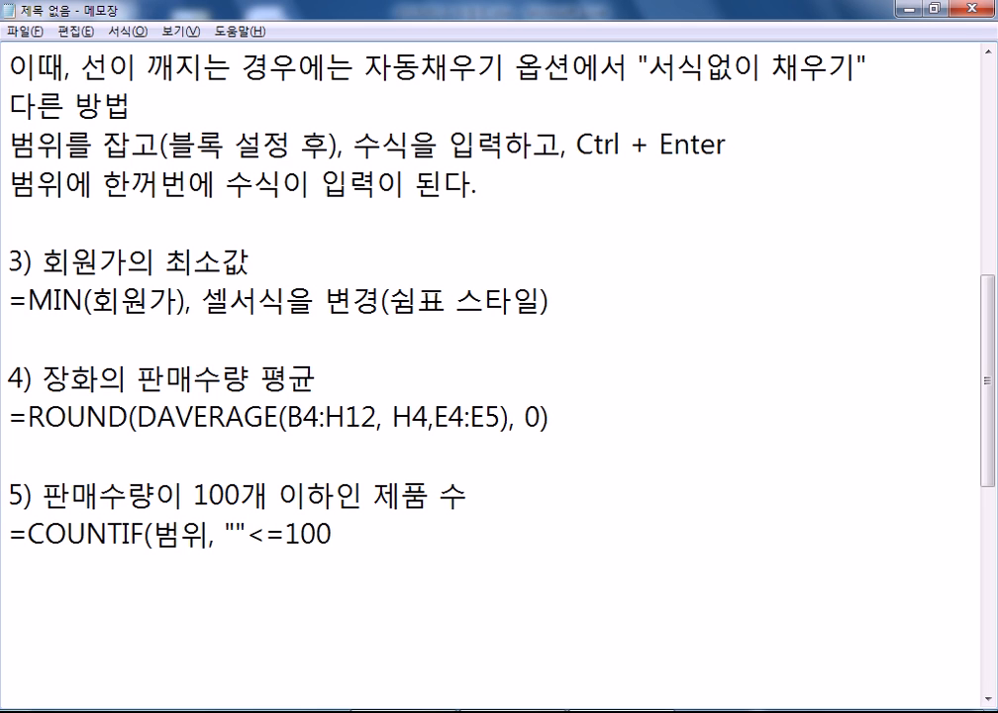
key("Left")
key("Left")
key("Left")
key("Left")
key("Left")
key("Delete")
key("End")
type("\")")
key("Return")
key("Return")
scroll(529, 167, "down", 2)
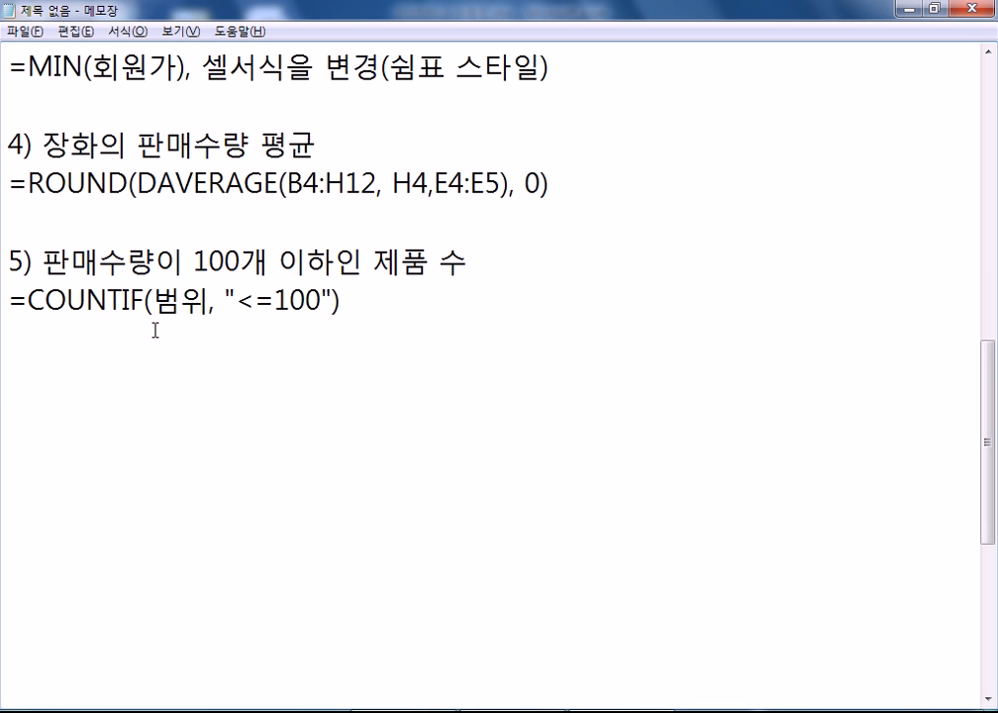
- Commit E14 in Excel so it shows 285, check H5, then return to Notepad
key("alt+Tab")
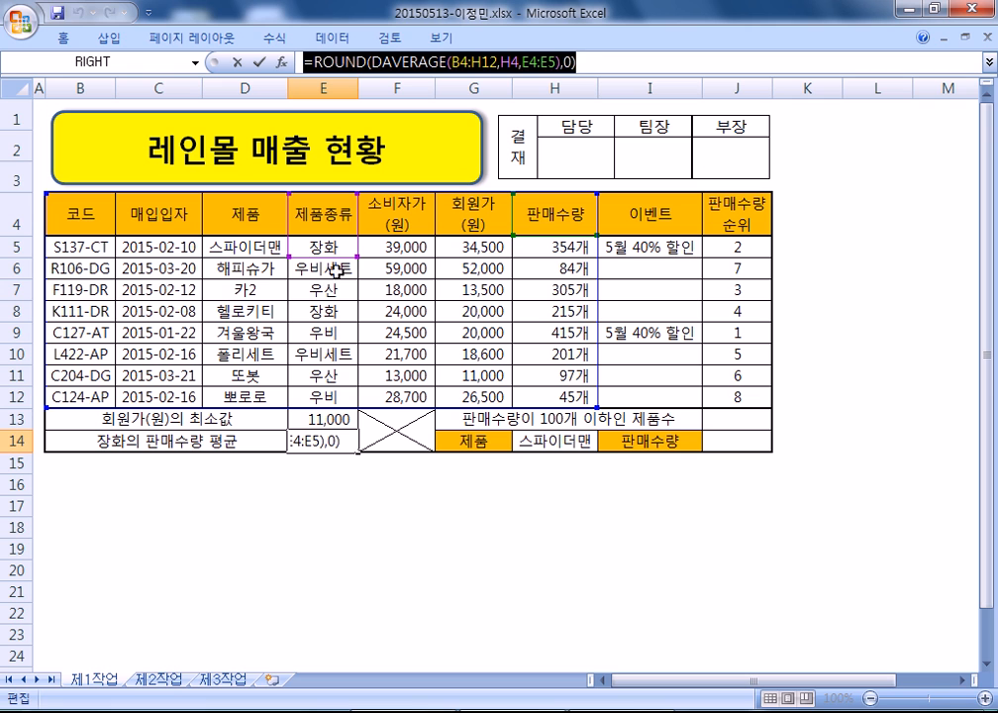
key("ctrl+Return")
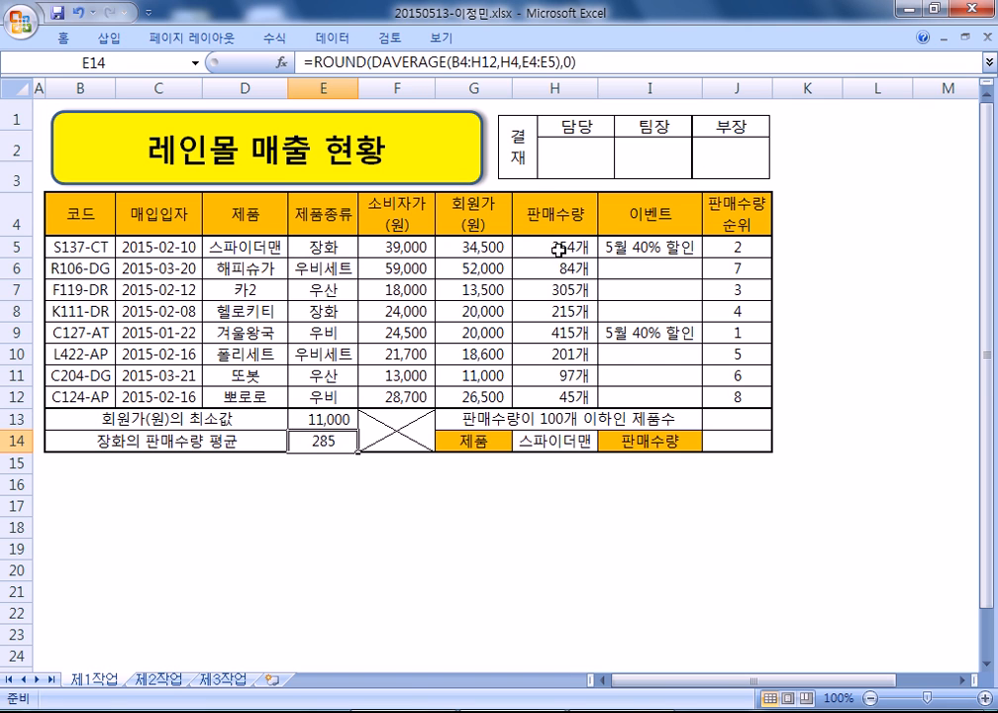
left_click(561, 248)
key("alt+Tab")
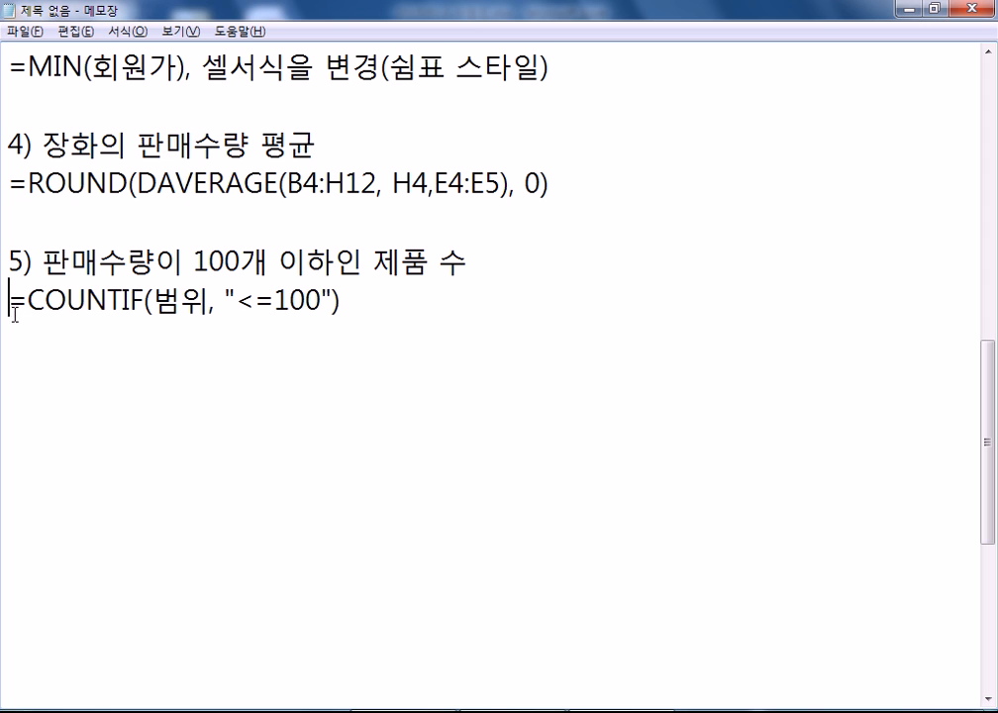
- Duplicate the COUNTIF line, replacing 범위 with H5:H12 and appending & "개"
left_click_drag(11, 302, 16, 339)
left_click(40, 345)
key("ctrl+v")
left_click_drag(150, 338, 201, 339)
type("ㅗ5:ㅗ12")
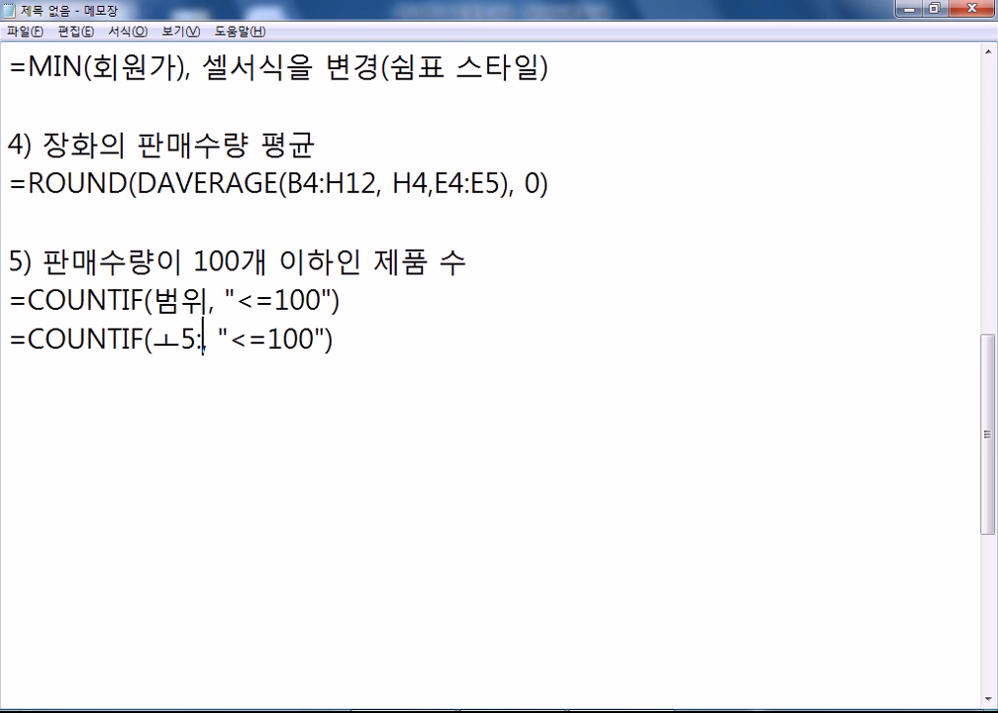
key("BackSpace")
key("BackSpace")
key("BackSpace")
key("BackSpace")
key("BackSpace")
key("BackSpace")
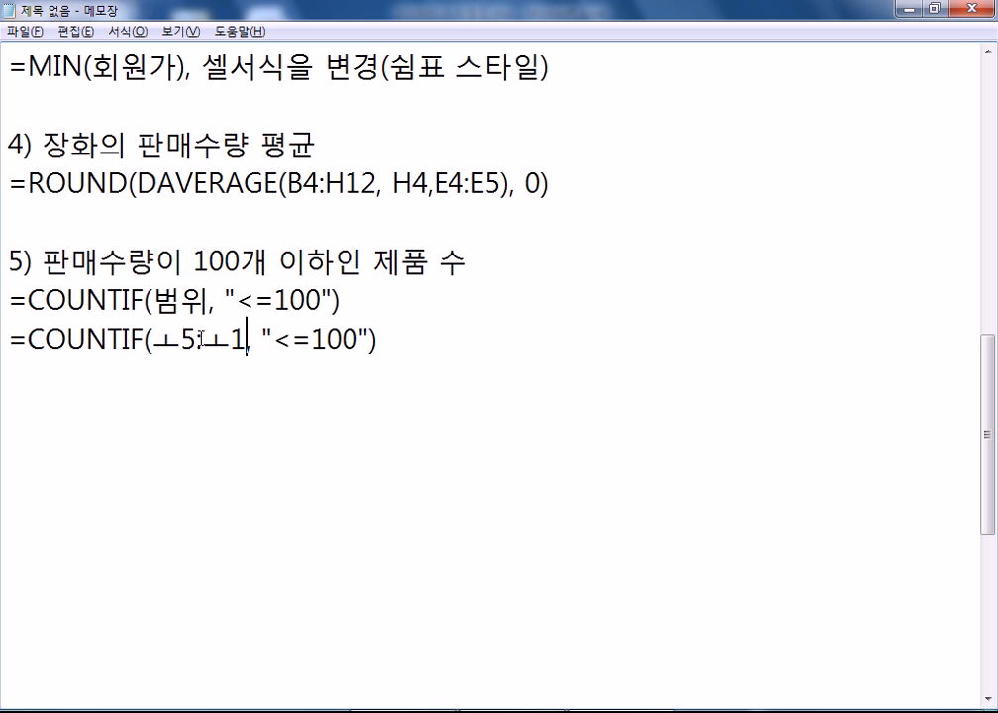
type("H5:H12")
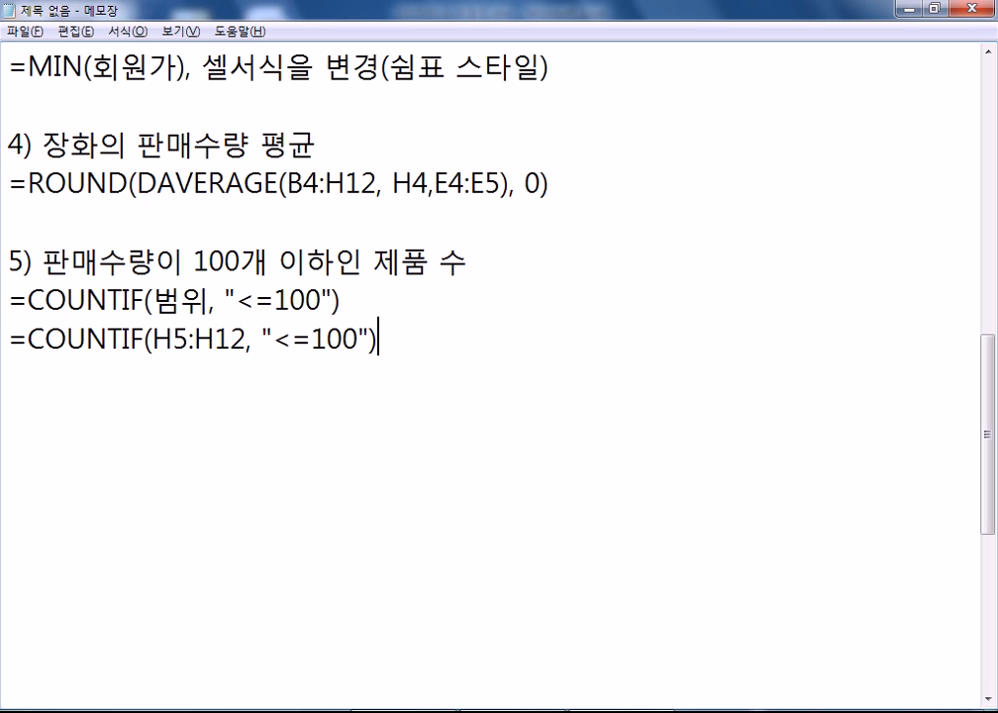
type(" & \"ㄱㅐ\"")
key("Return")
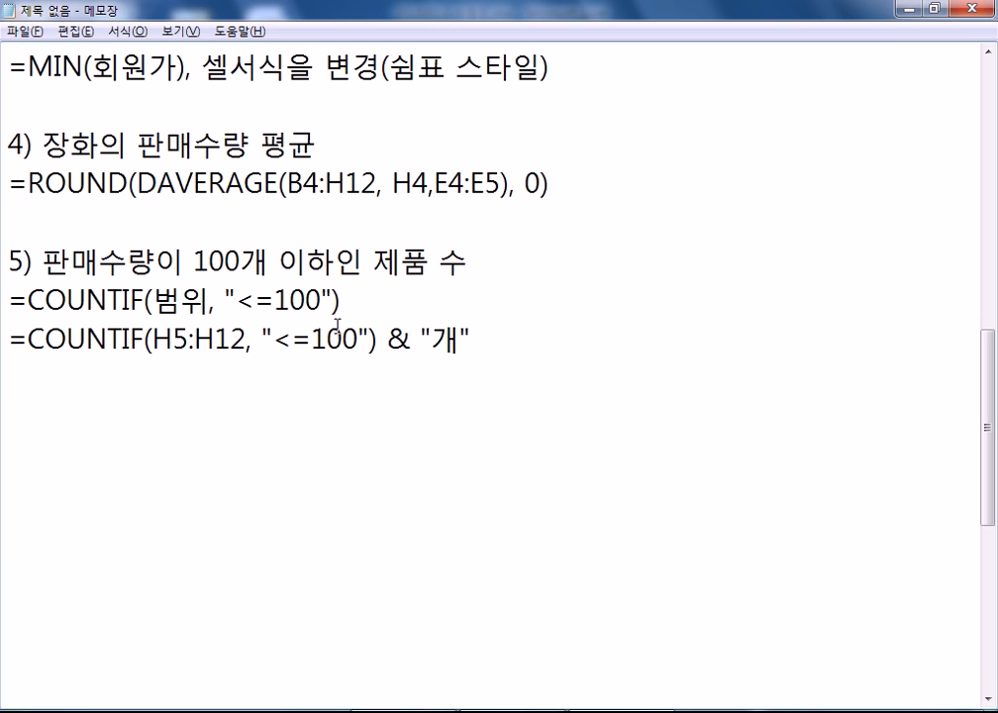
- Copy the & "개" suffix onto the end of the generic COUNTIF line
left_click_drag(377, 340, 474, 339)
key("ctrl+c")
left_click(386, 310)
key("ctrl+v")
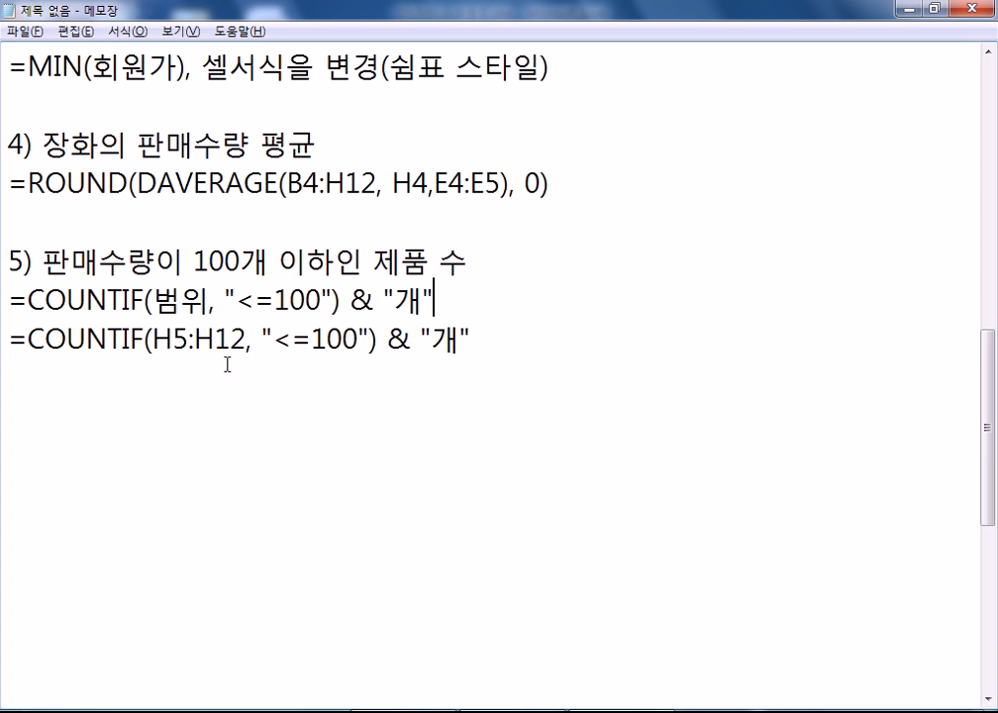
- Start the next note item with the heading 6) 판매수량
key("Return")
key("Return")
type("6) 판매수량")
key("Return")
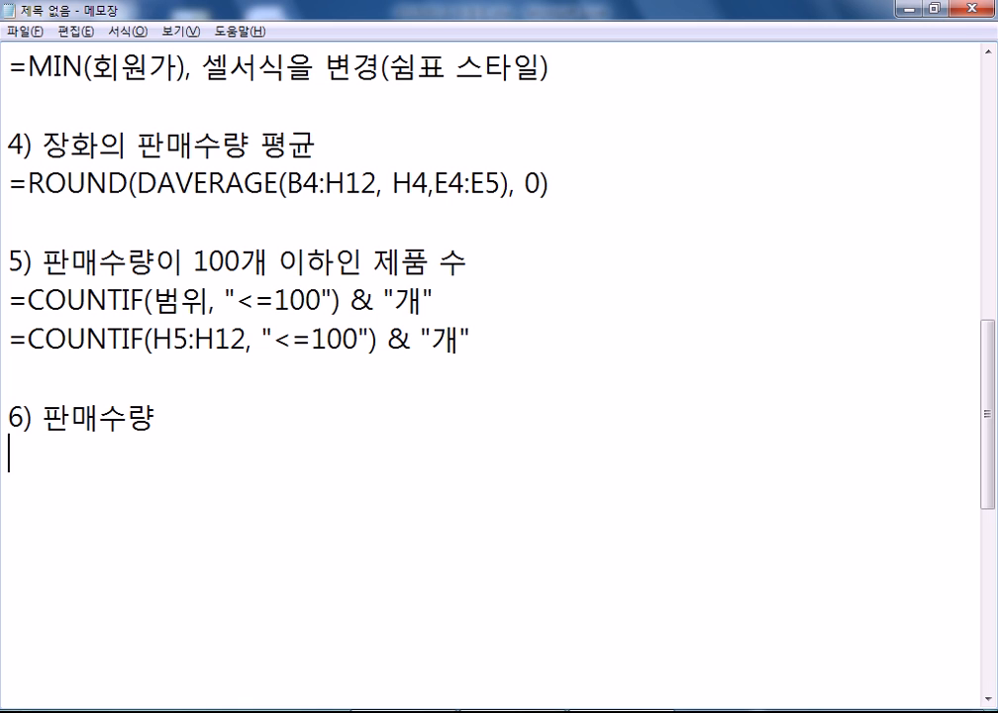
- In Excel, inspect H14, J14, the sales value in H5 and the lookup block D5:H12
key("alt+Tab")
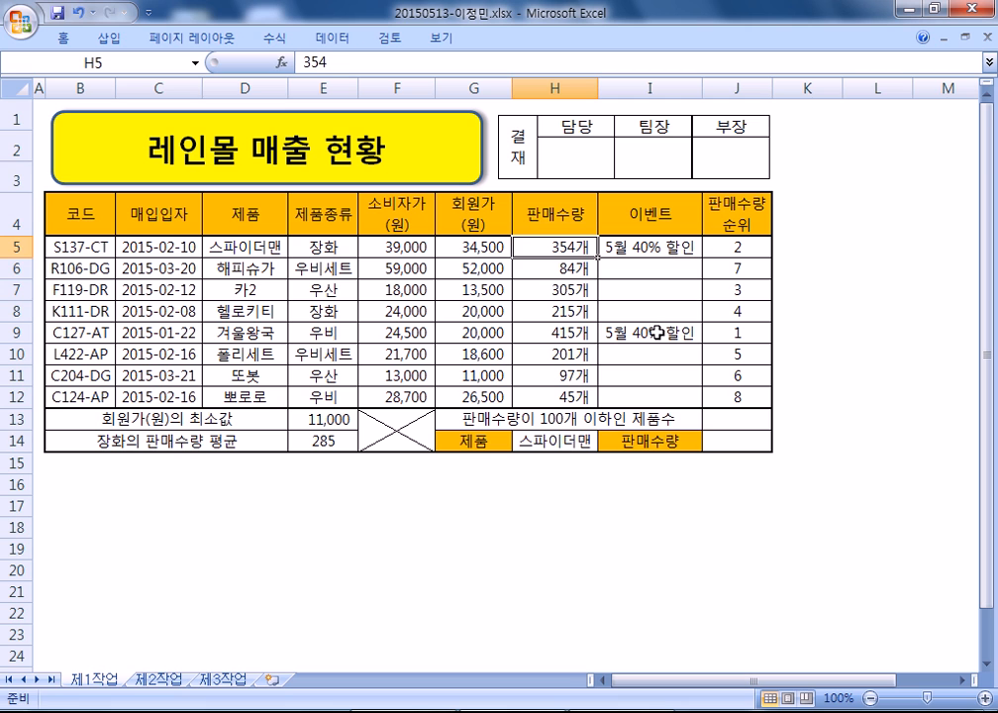
left_click(574, 441)
left_click(731, 443)
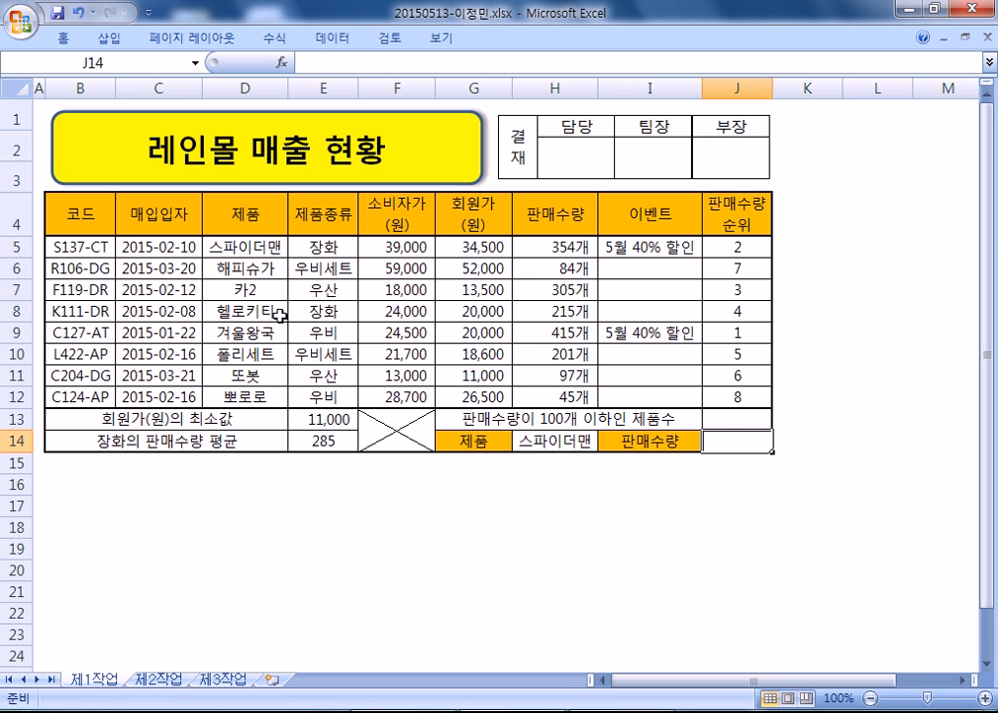
left_click(553, 247)
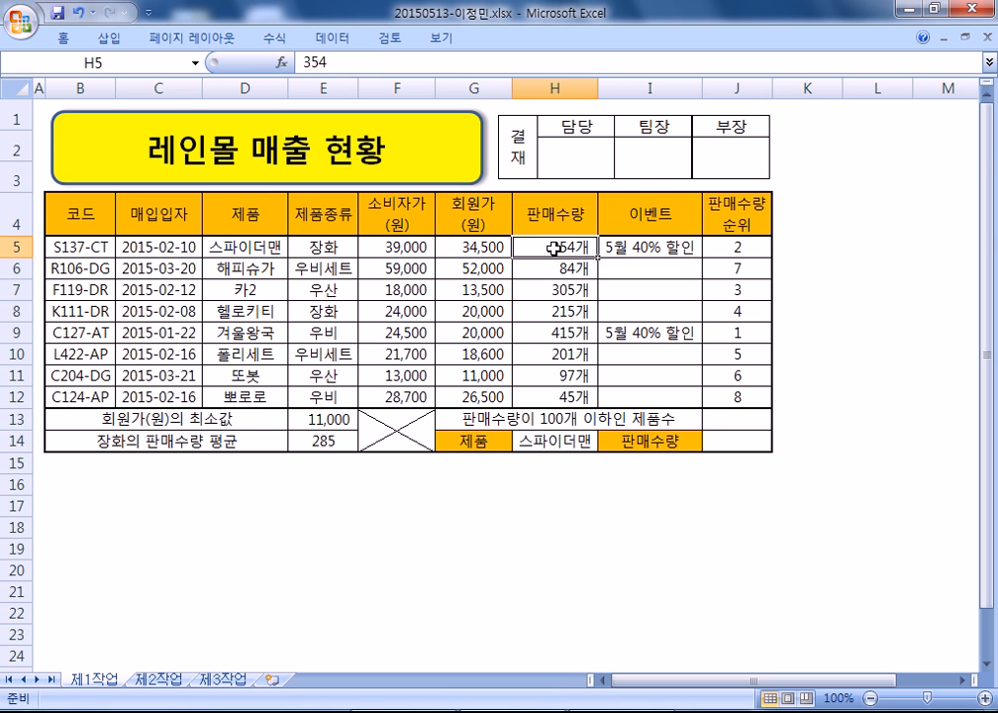
left_click(730, 445)
left_click_drag(241, 248, 560, 396)
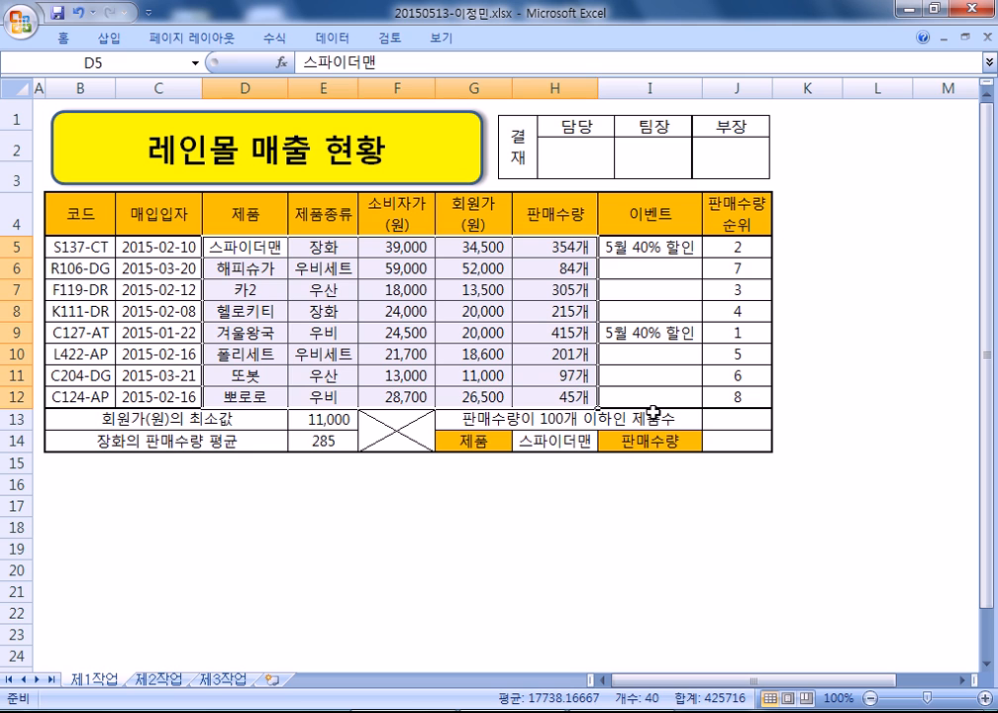
- Enter =VLOOKUP(H14,D5:H12,5,0) in J14, returning 354 for 스파이더맨
left_click(720, 438)
type("=")
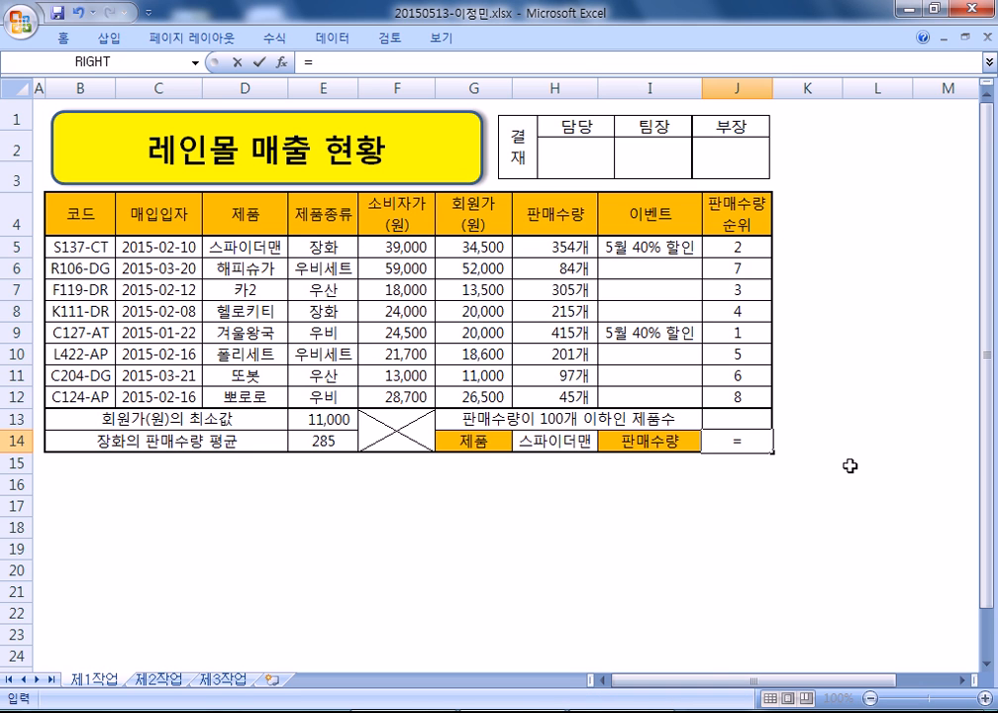
type("VL")
key("Tab")
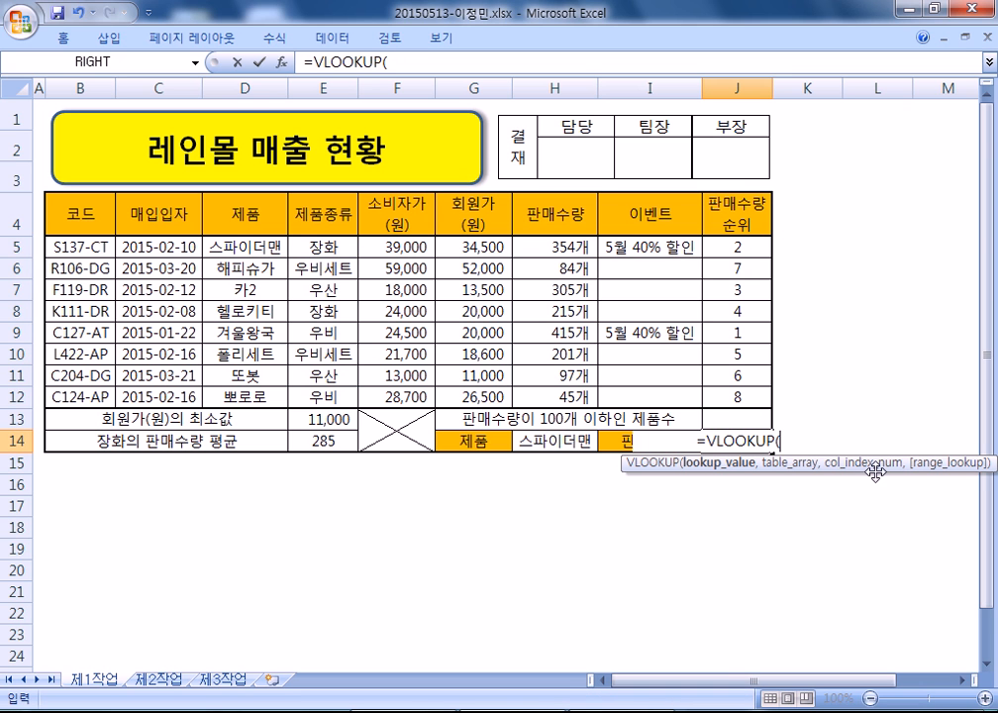
left_click(557, 442)
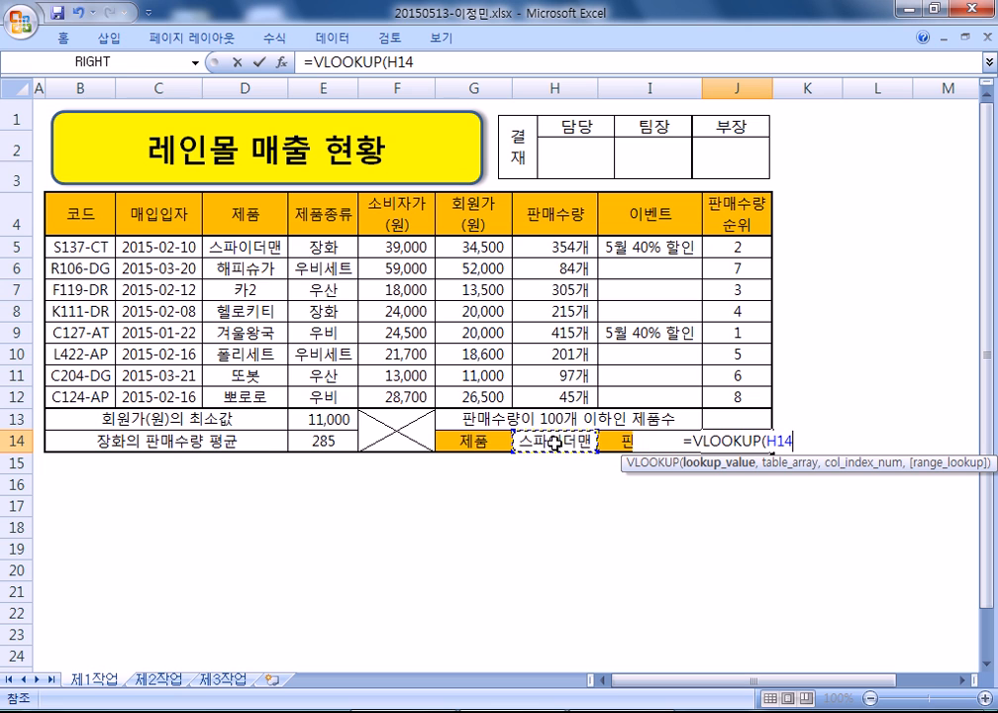
type(",")
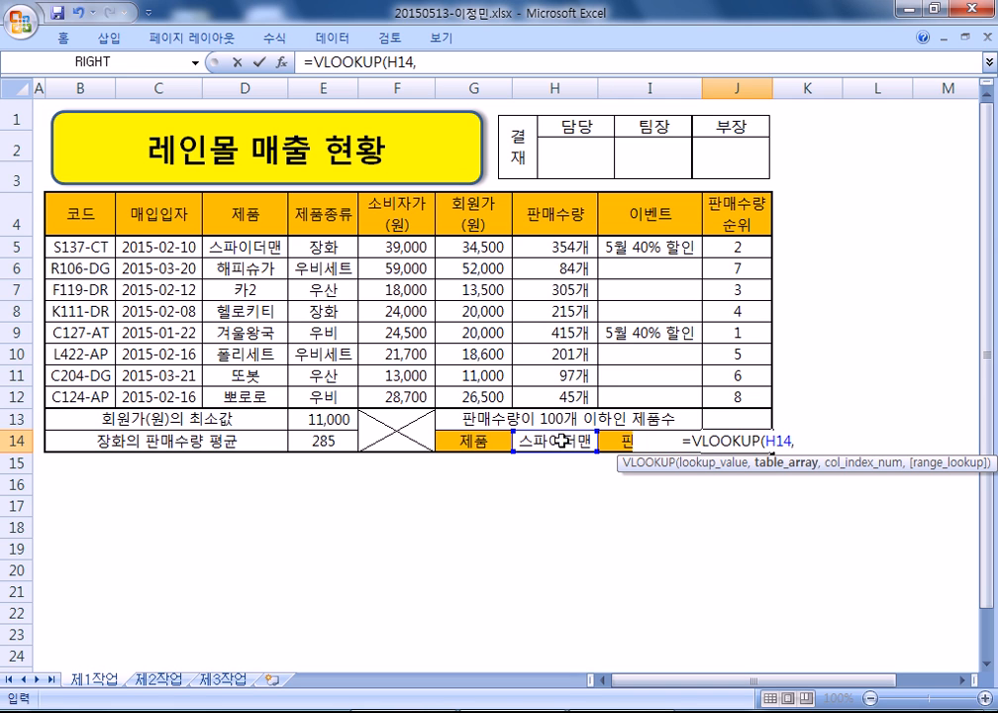
left_click_drag(248, 245, 556, 392)
type(",")
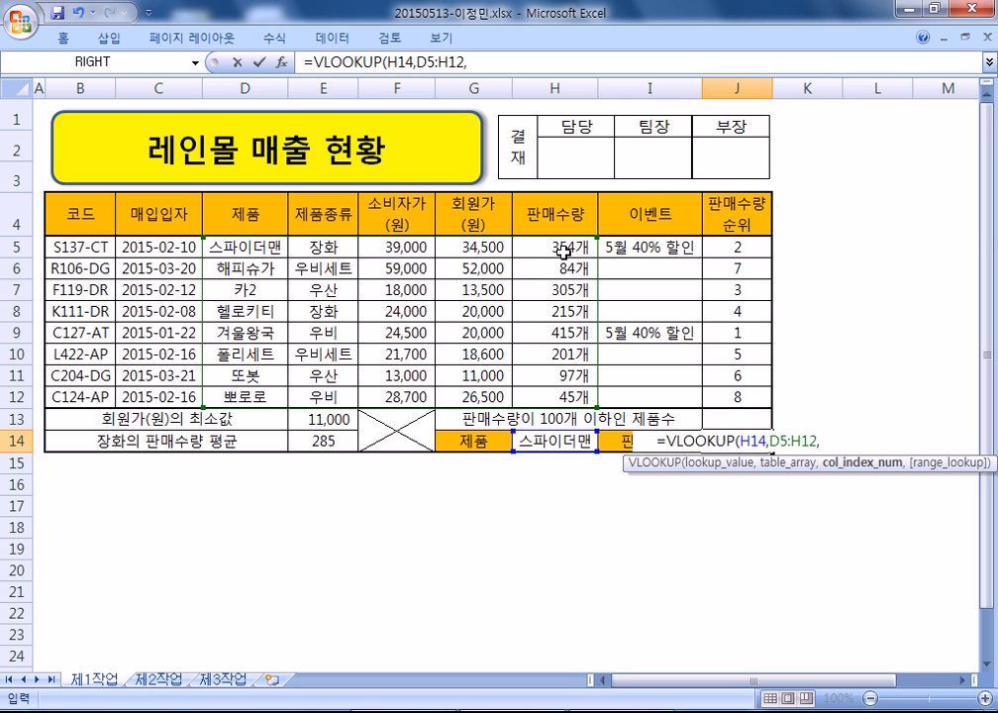
type("5")
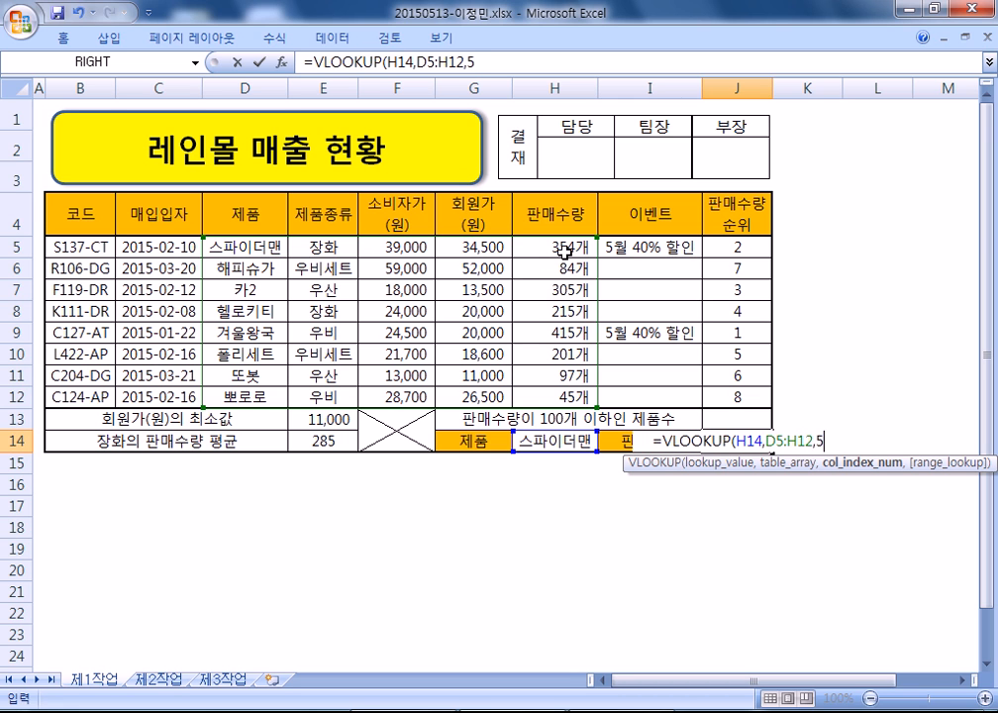
type(",")
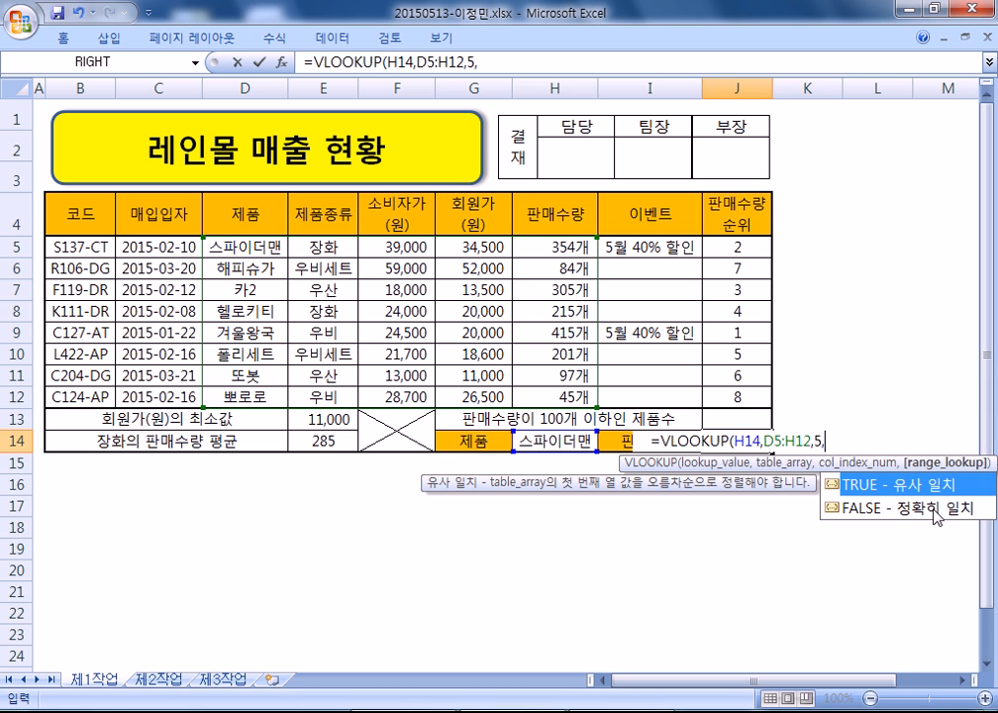
type("0)")
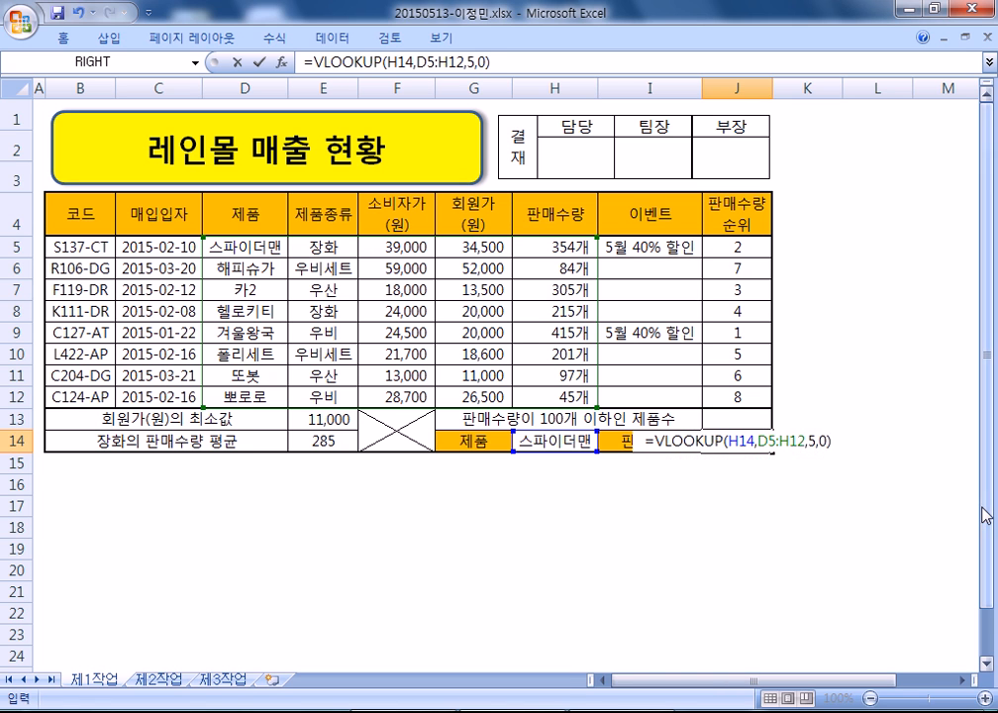
key("Return")
left_click(737, 441)
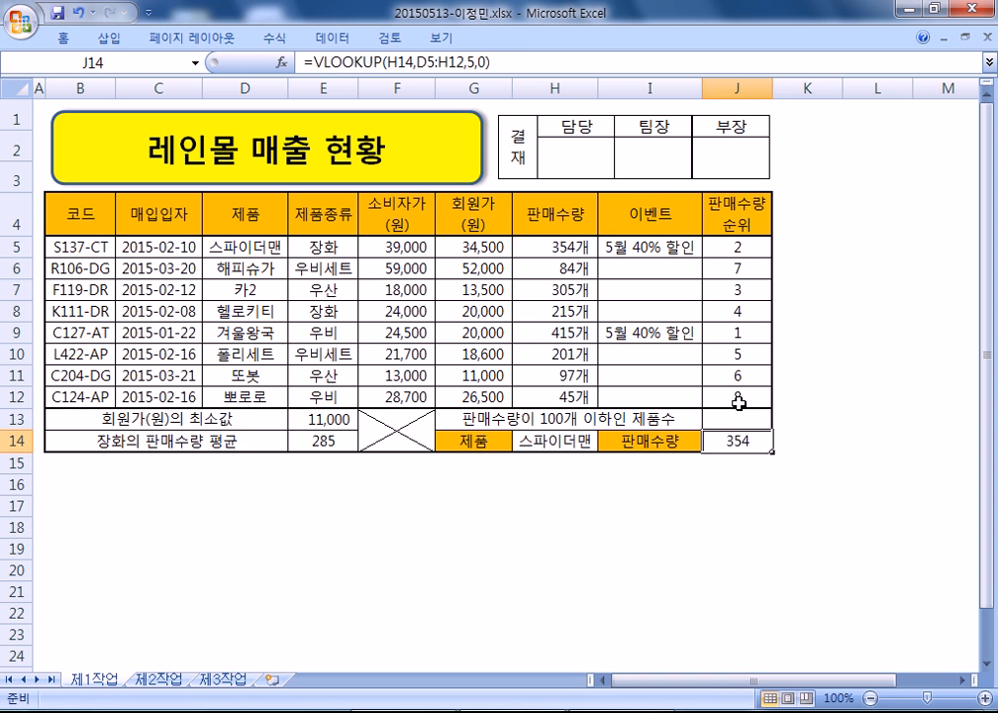
- Paste J14's VLOOKUP formula under 6) 판매수량, spaced as =VLOOKUP(H14, D5:H12, 5, 0)
left_click_drag(496, 62, 254, 44)
key("ctrl+c")
key("alt+Tab")
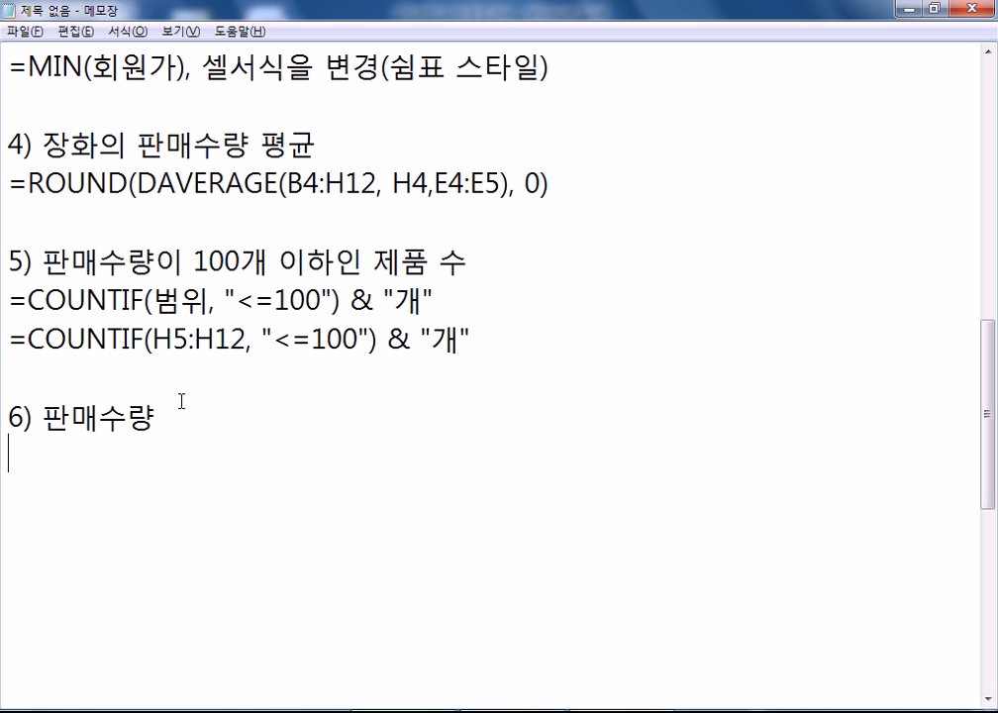
key("ctrl+v")
left_click(216, 458)
left_click(261, 457)
left_click(363, 457)
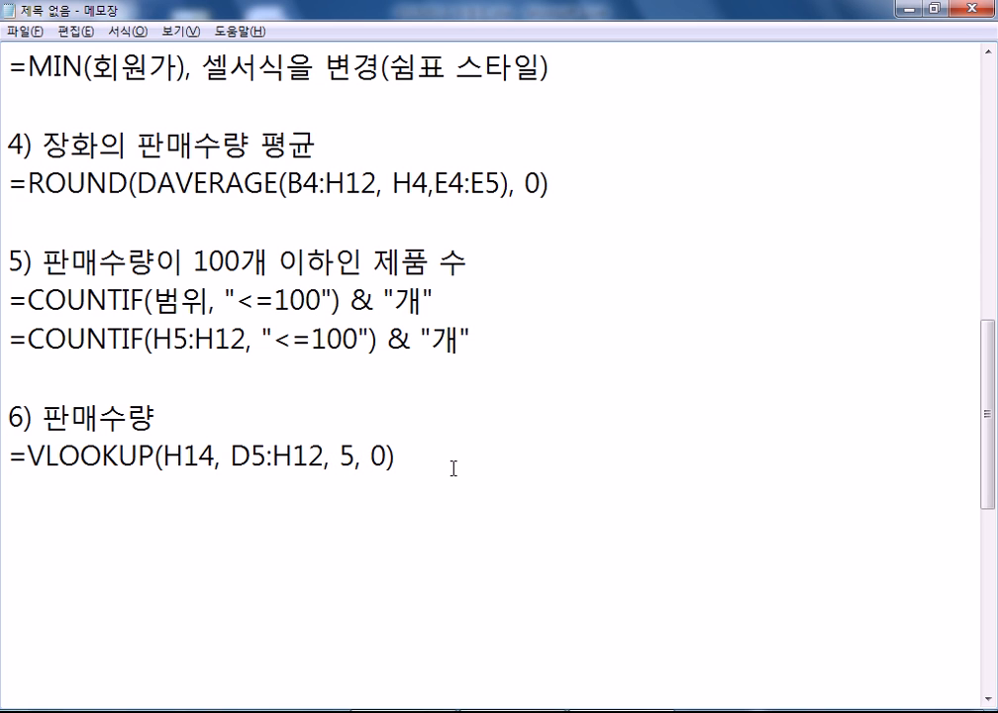
- Review the RANK note's $H$5:$H$12 range and the VLOOKUP line, then return to Excel
scroll(451, 460, "up", 3)
scroll(307, 394, "up", 1)
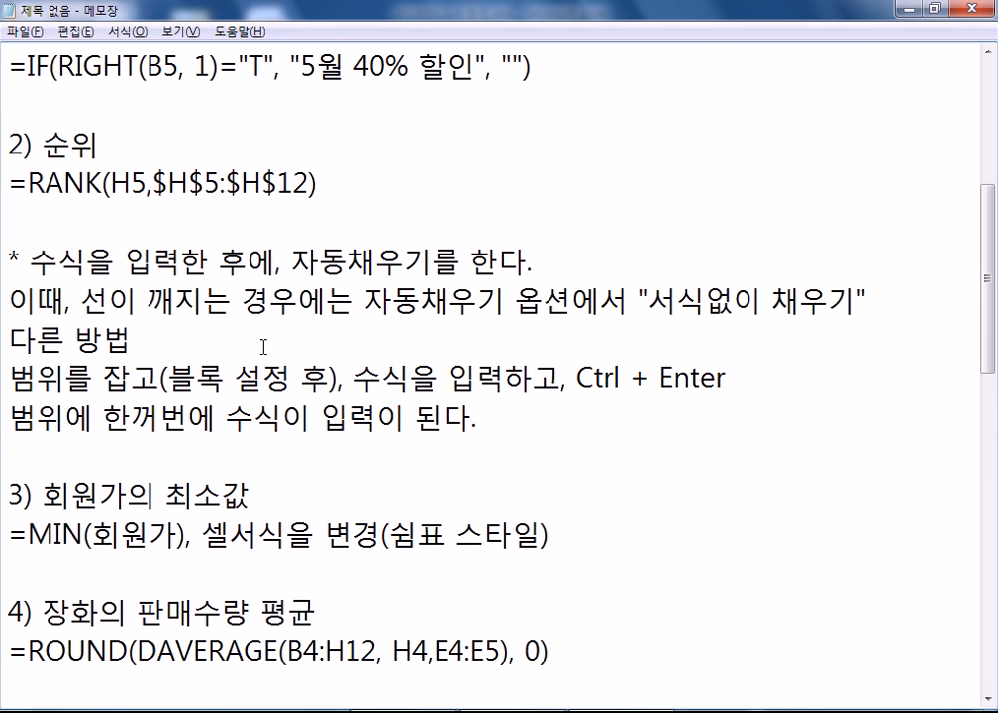
left_click_drag(151, 184, 309, 184)
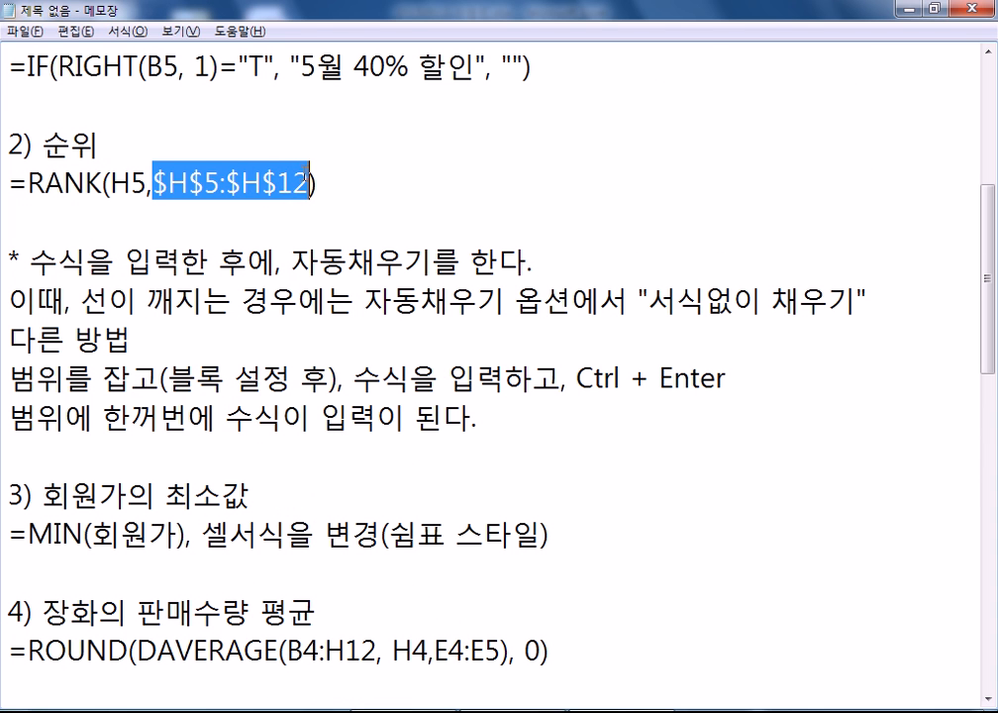
scroll(280, 285, "up", 2)
scroll(243, 326, "down", 4)
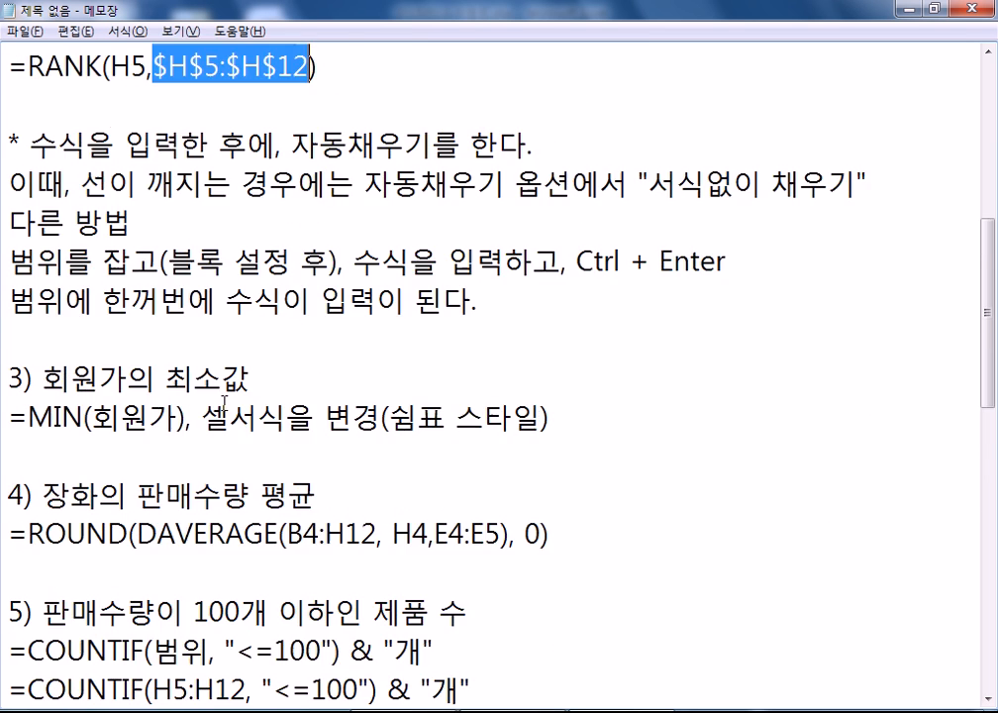
scroll(238, 401, "down", 2)
left_click_drag(229, 457, 327, 457)
scroll(291, 436, "up", 5)
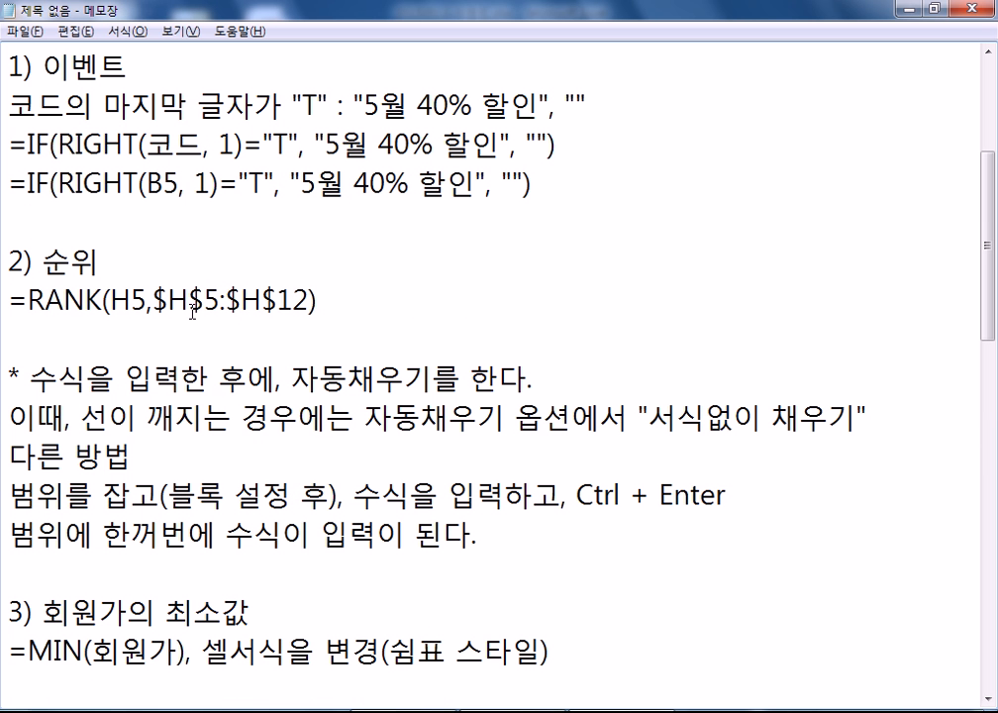
key("alt+Tab")
- Commit J14, check cells J5, L5 and J13, and glance at the COUNTIF notes in Notepad
key("ctrl+Return")
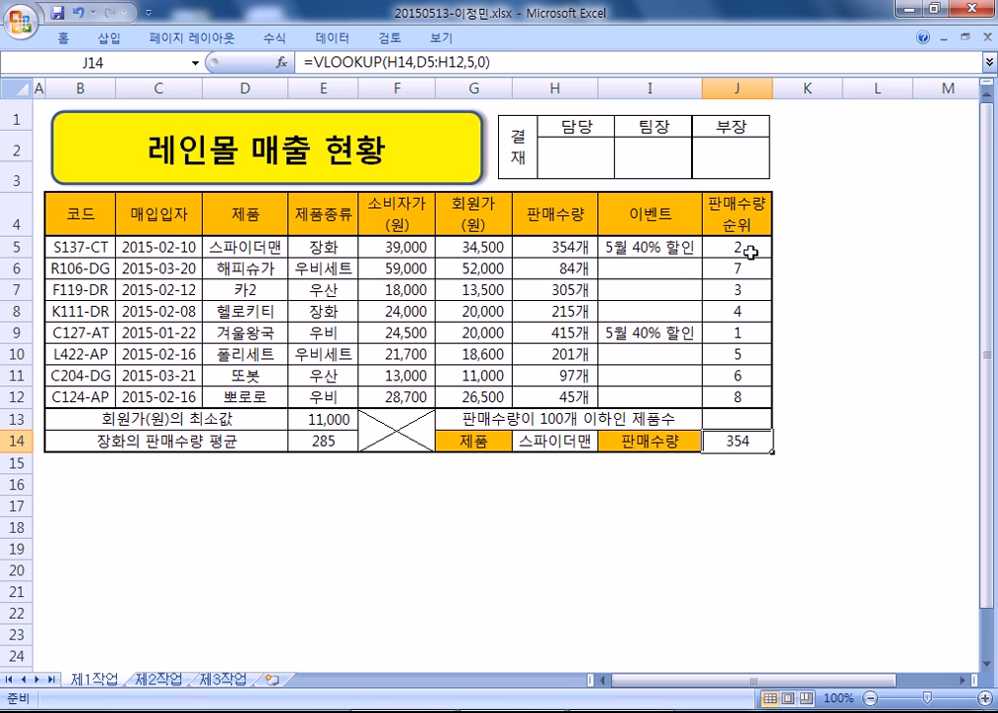
left_click(742, 251)
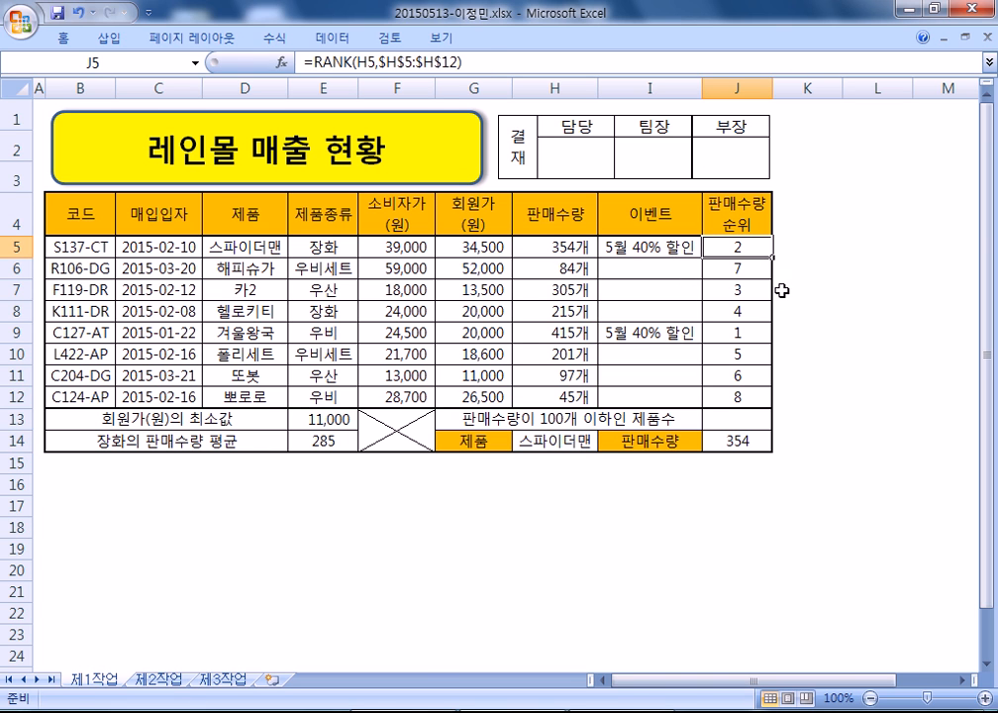
left_click(848, 253)
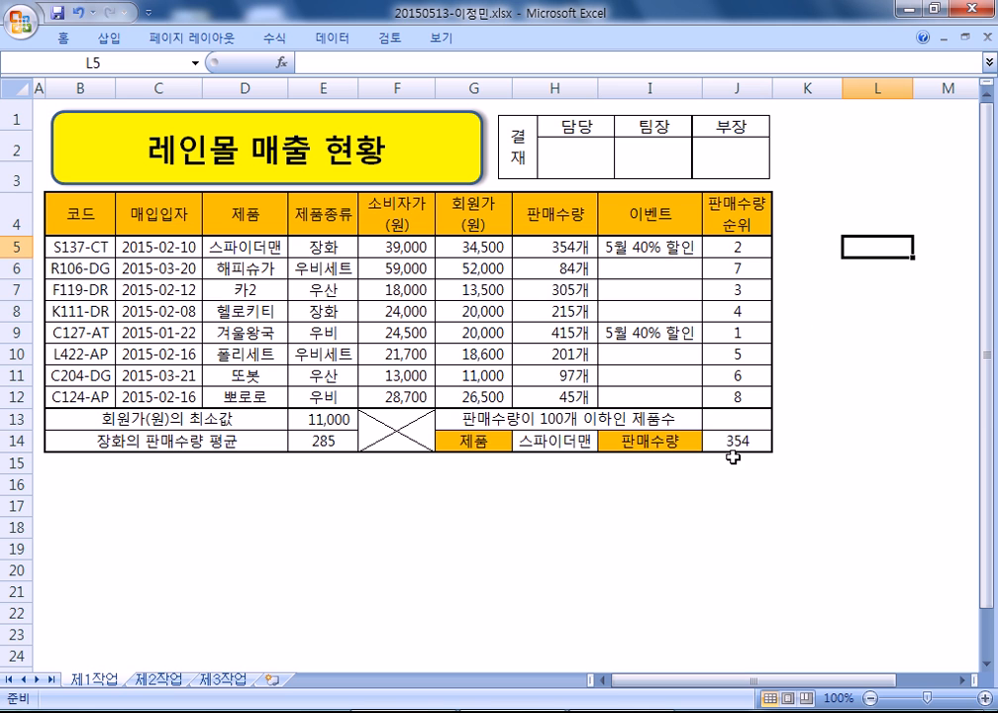
left_click(733, 420)
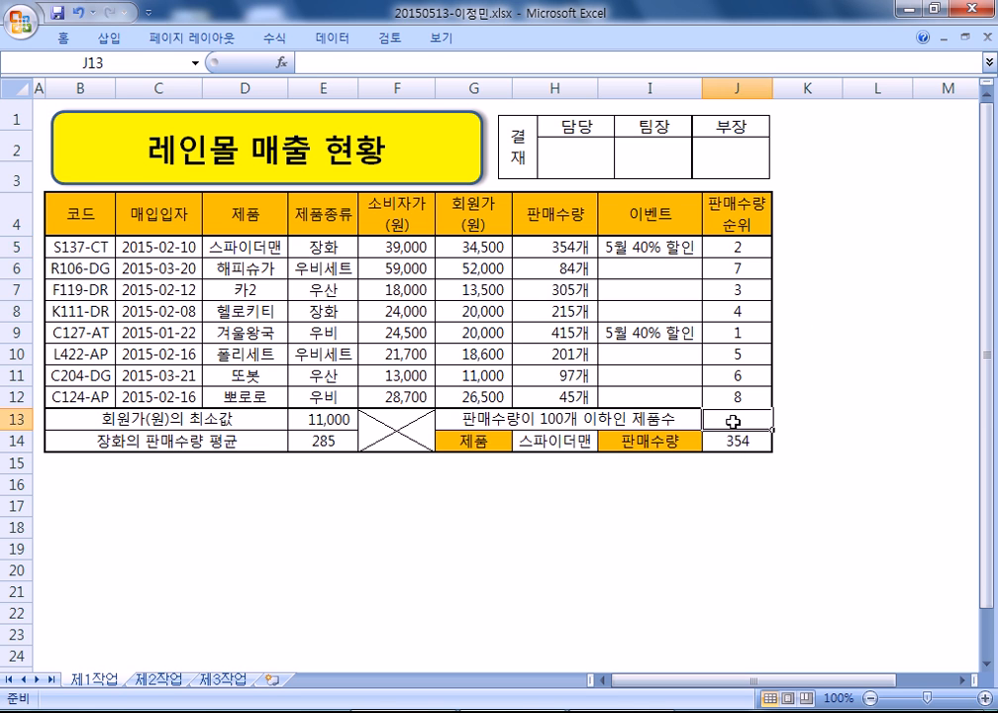
key("alt+Tab")
scroll(503, 585, "down", 3)
key("alt+Tab")
key("alt+Tab")
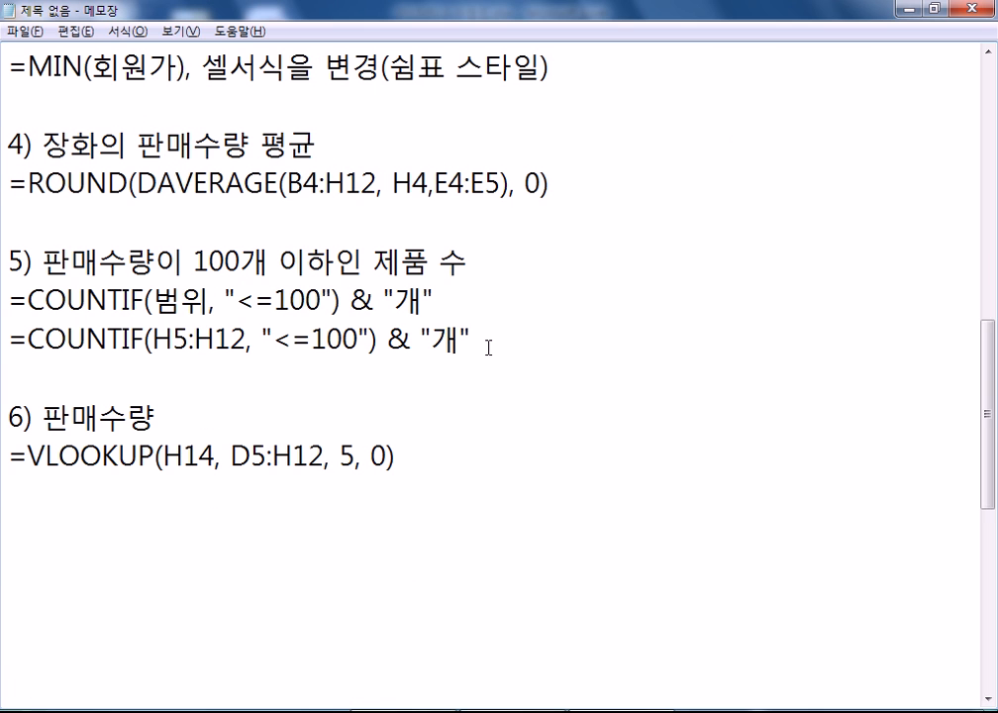
left_click_drag(482, 345, 3, 338)
key("ctrl+c")
key("alt+Tab")
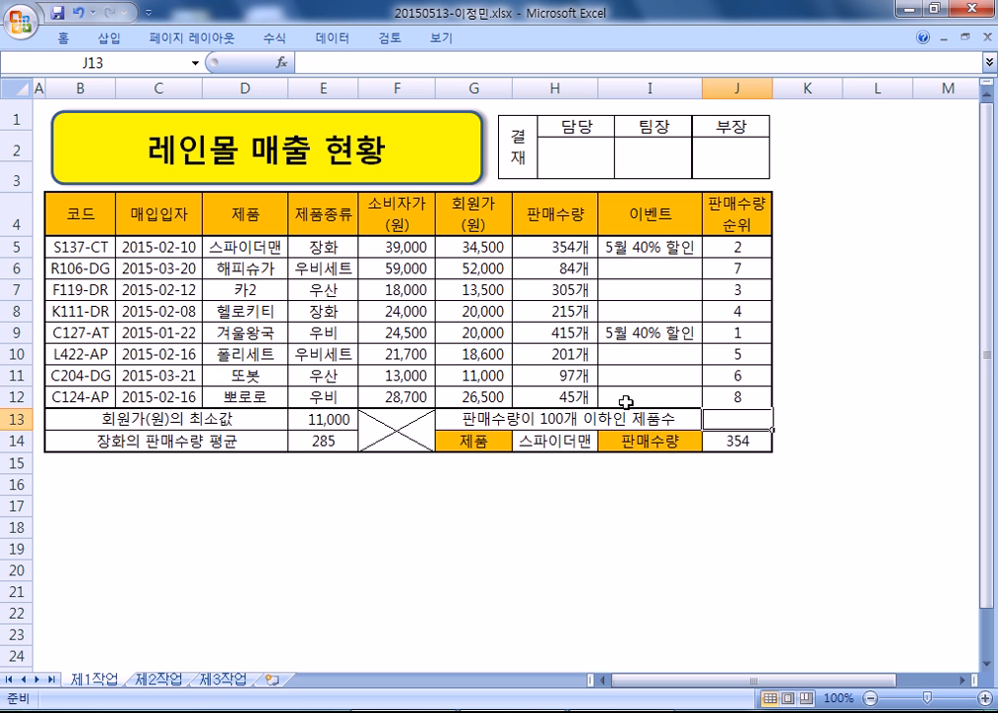
double_click(717, 416)
key("ctrl+v")
key("Return")
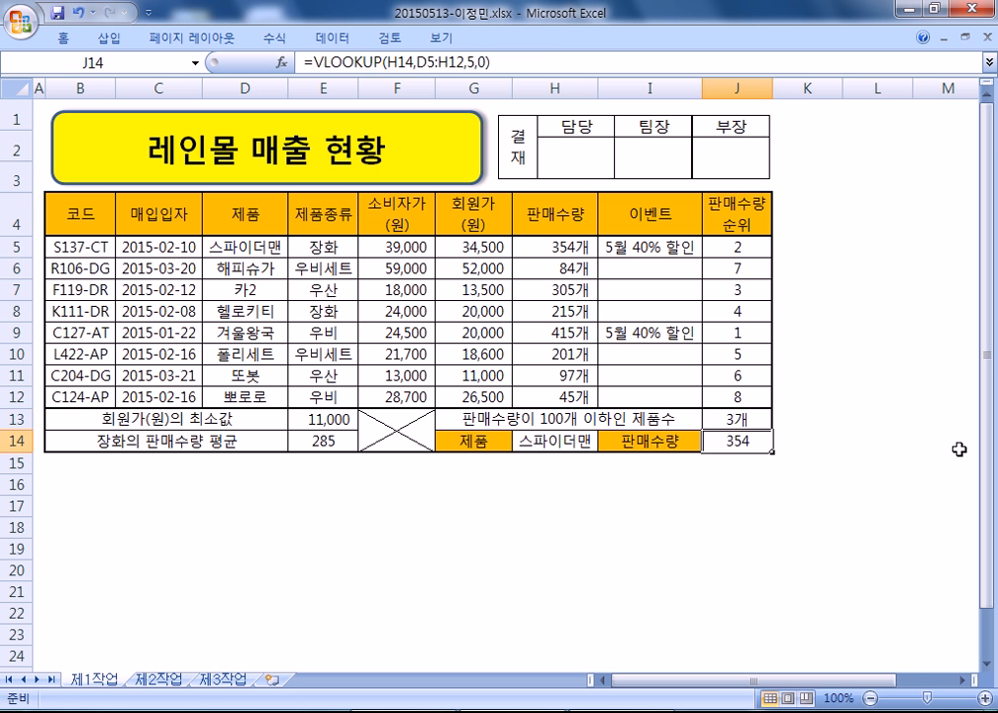
left_click(748, 421)
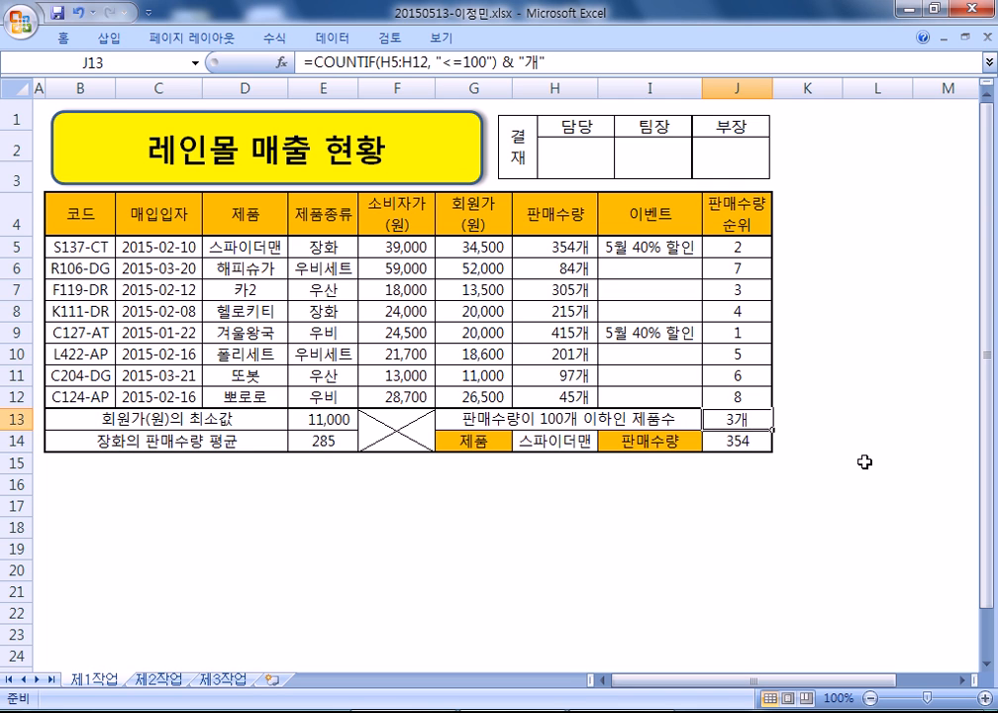
left_click(708, 460)
key("alt+Tab")
left_click(532, 510)
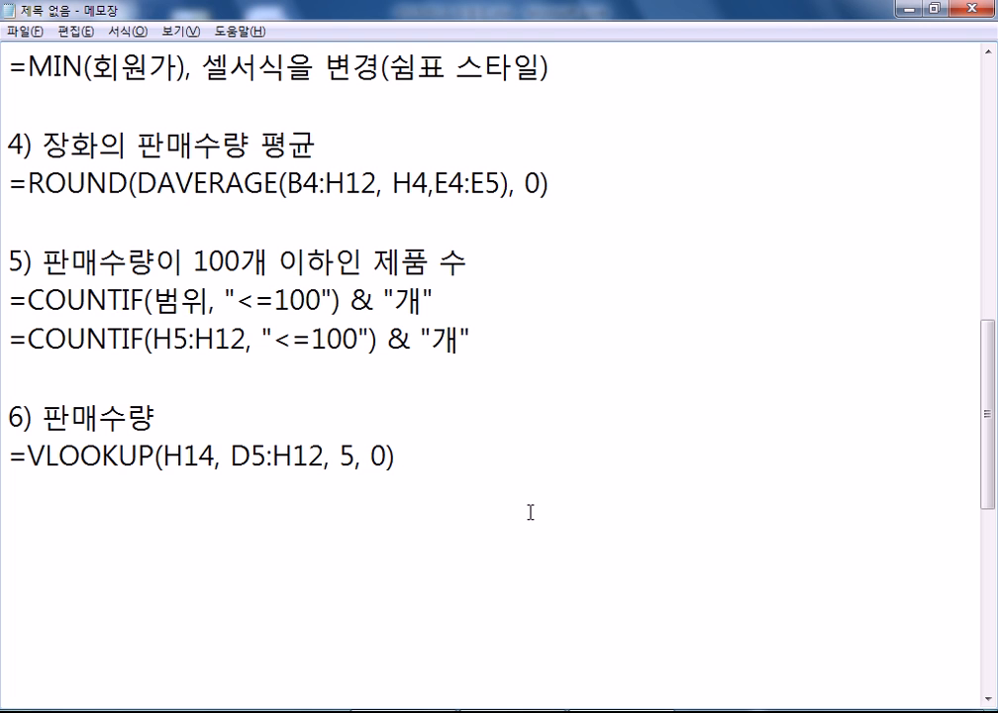
key("alt+Tab")
- Pin the ribbon and apply green gradient data bars to sales quantities H5:H12
left_click_drag(548, 250, 544, 396)
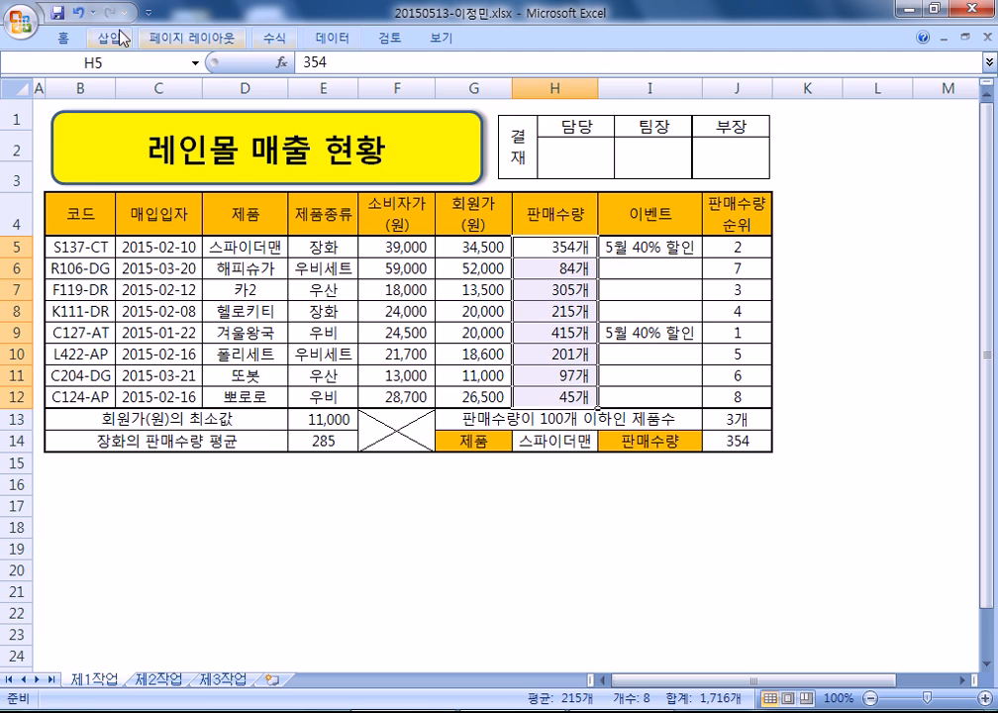
double_click(67, 37)
left_click(644, 117)
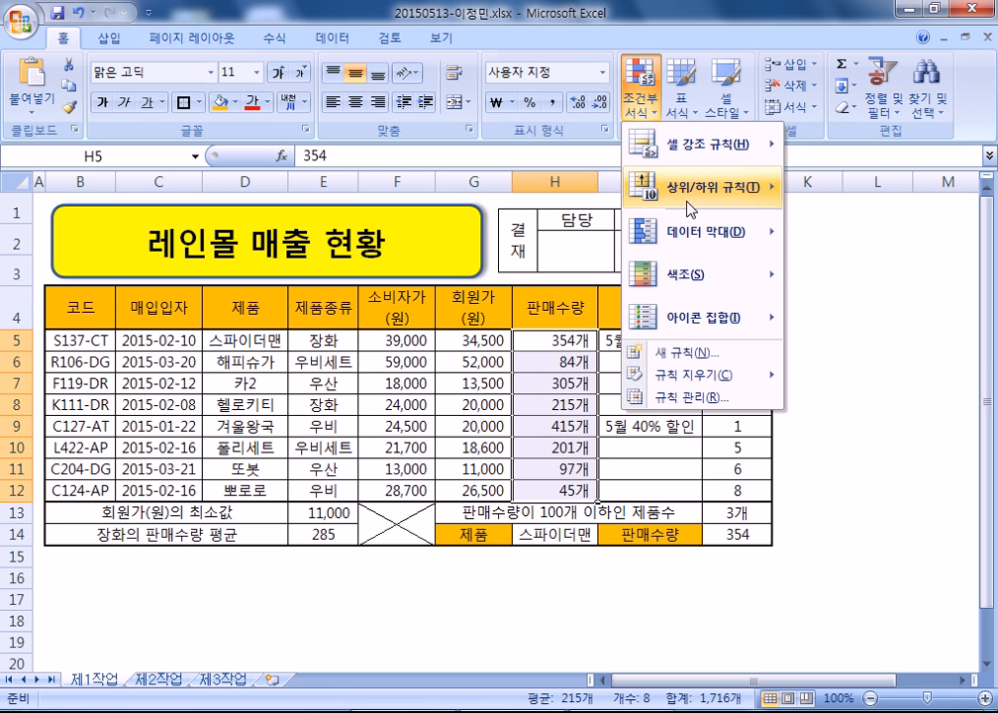
mouse_move(693, 232)
left_click(838, 235)
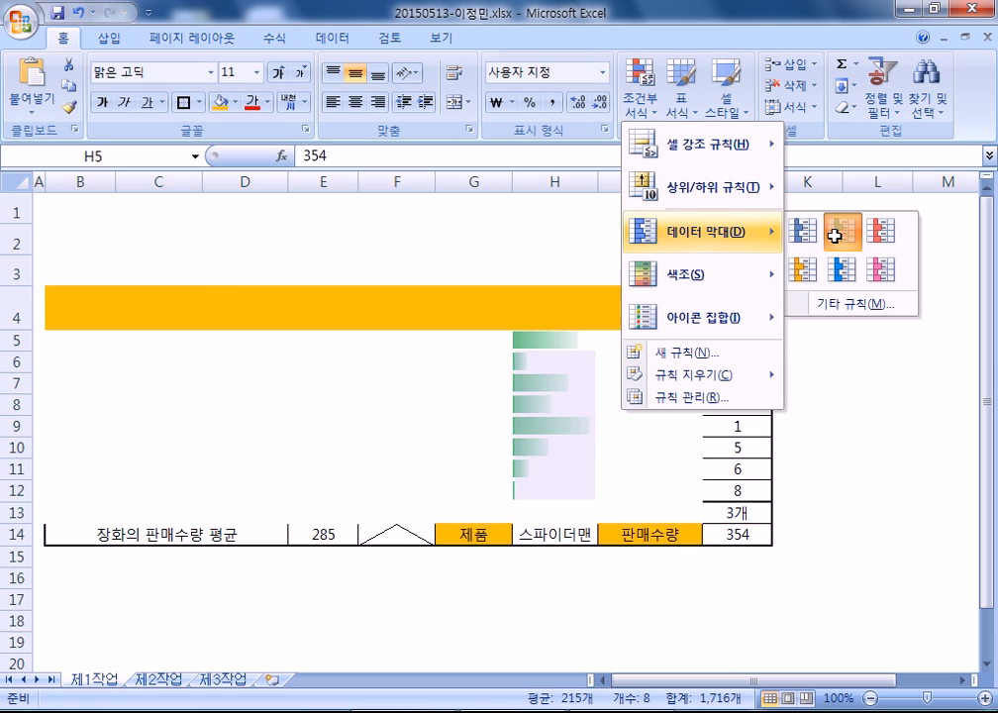
left_click(542, 579)
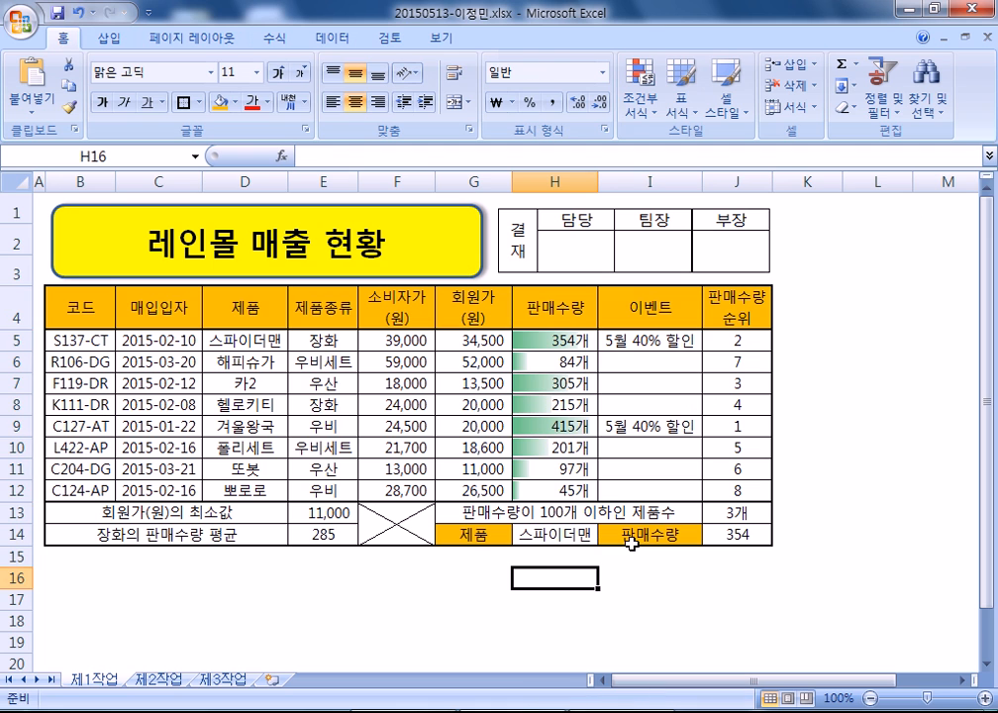
left_click(97, 570)
left_click(84, 577)
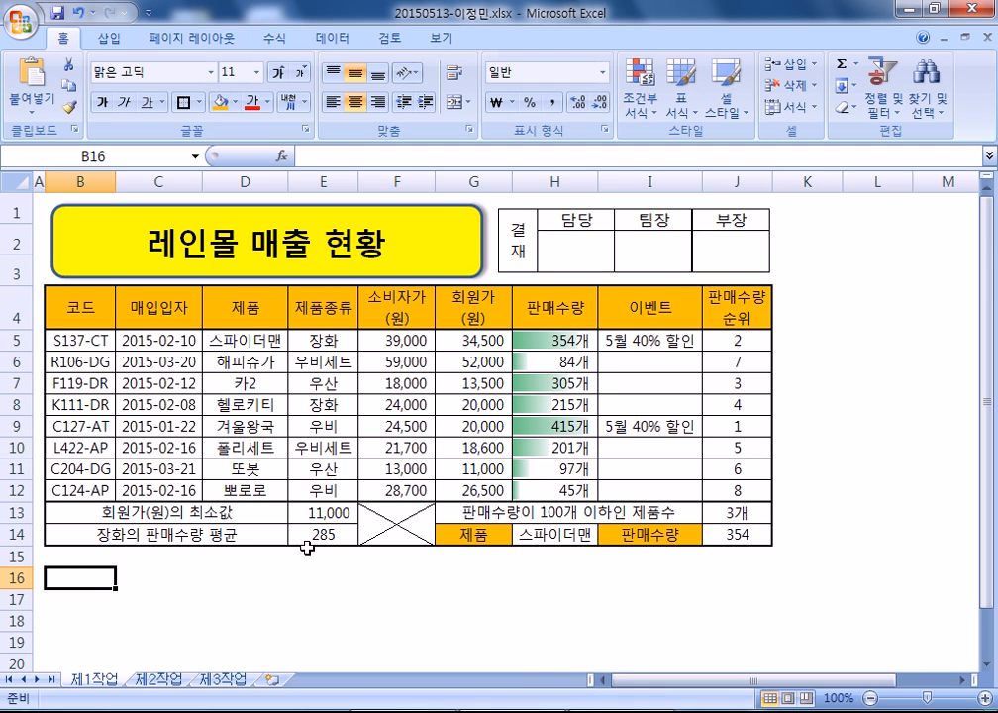
scroll(198, 480, "down", 2)
scroll(198, 479, "up", 2)
scroll(569, 449, "down", 2)
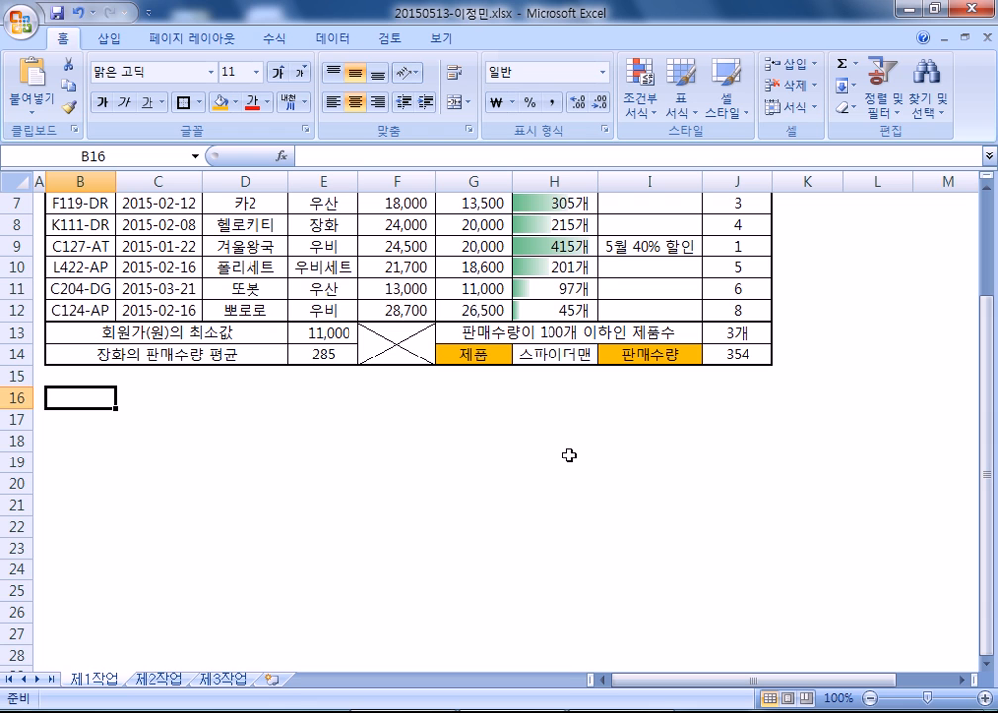
- Insert a blank line above the 다른 방법 note in Notepad
key("alt+Tab")
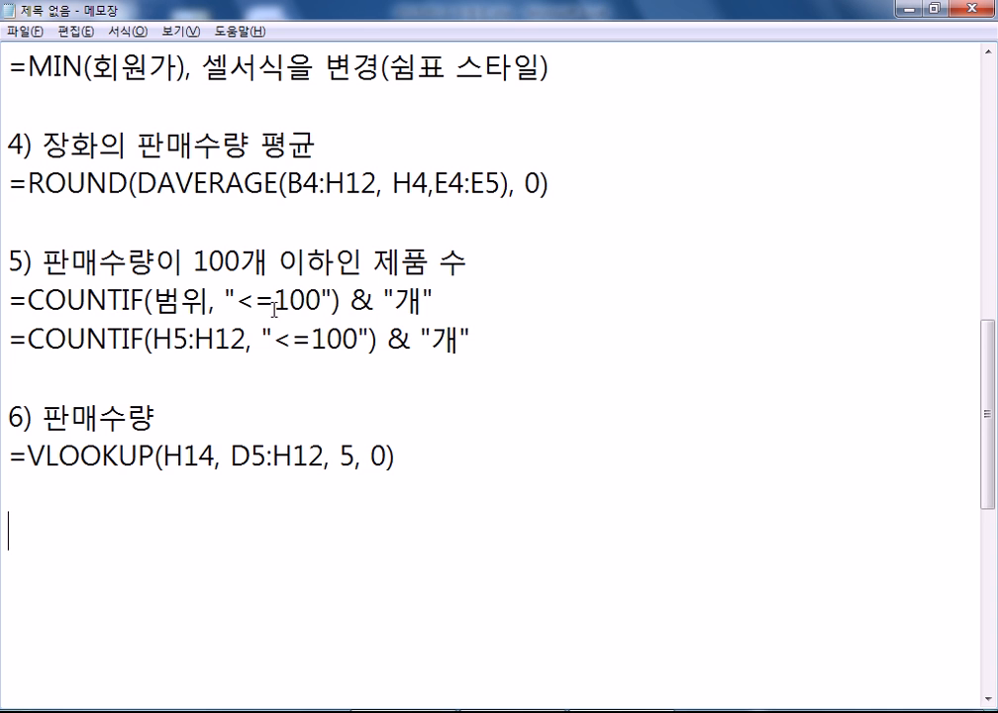
scroll(89, 256, "up", 7)
scroll(85, 255, "down", 1)
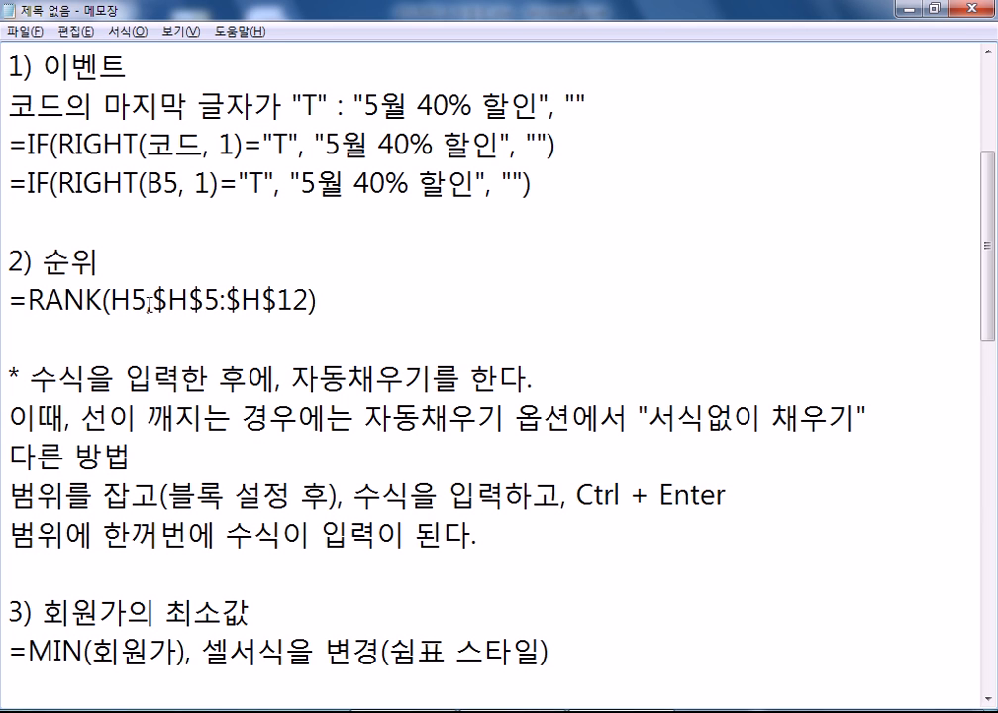
left_click(10, 455)
key("Return")
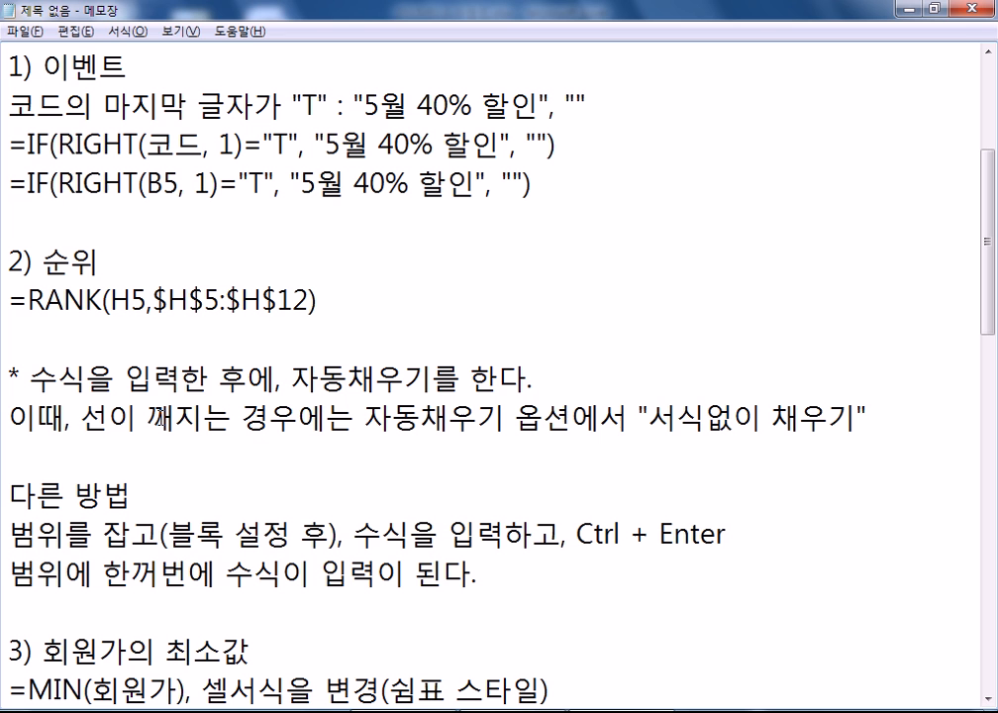
- Add a ---------- divider line below the VLOOKUP note, then go back to Excel
scroll(303, 233, "down", 7)
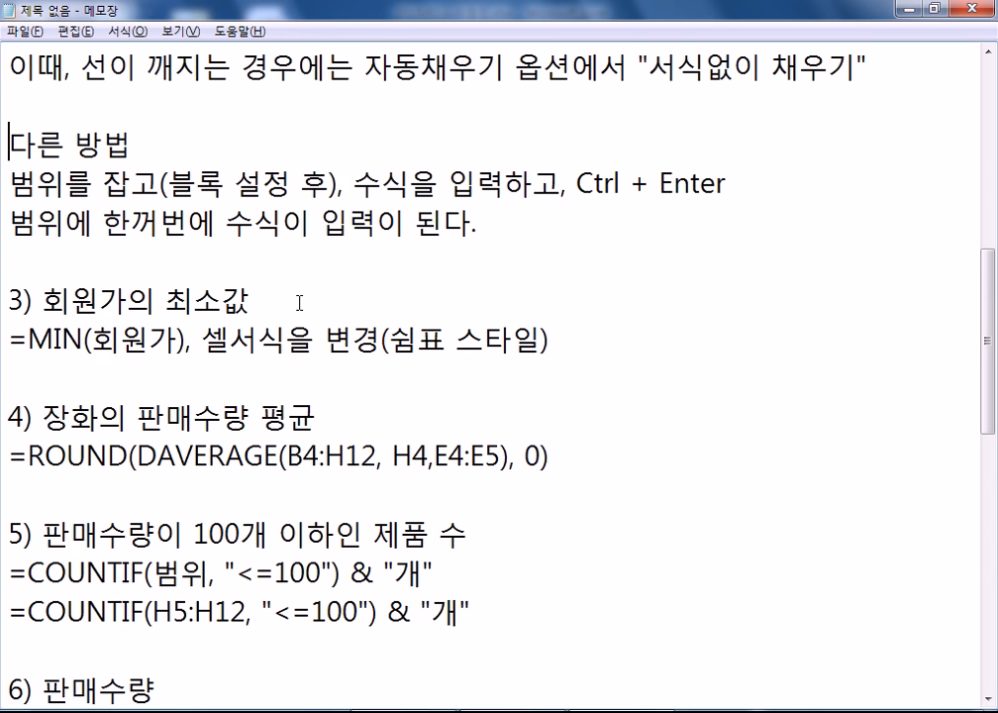
left_click(55, 353)
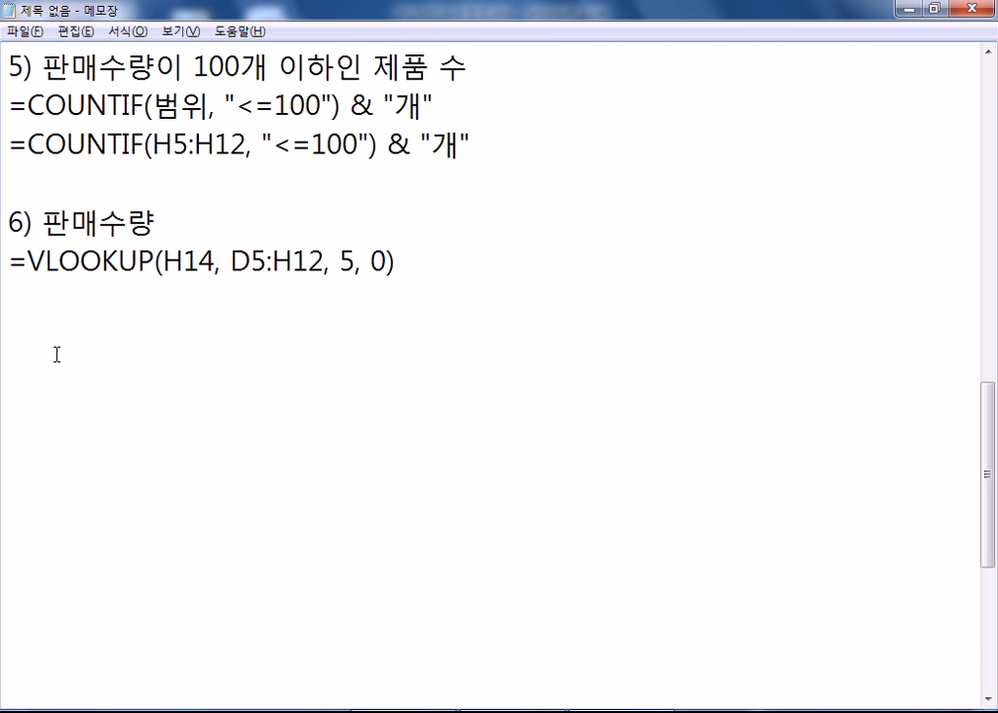
type("----------")
key("Return")
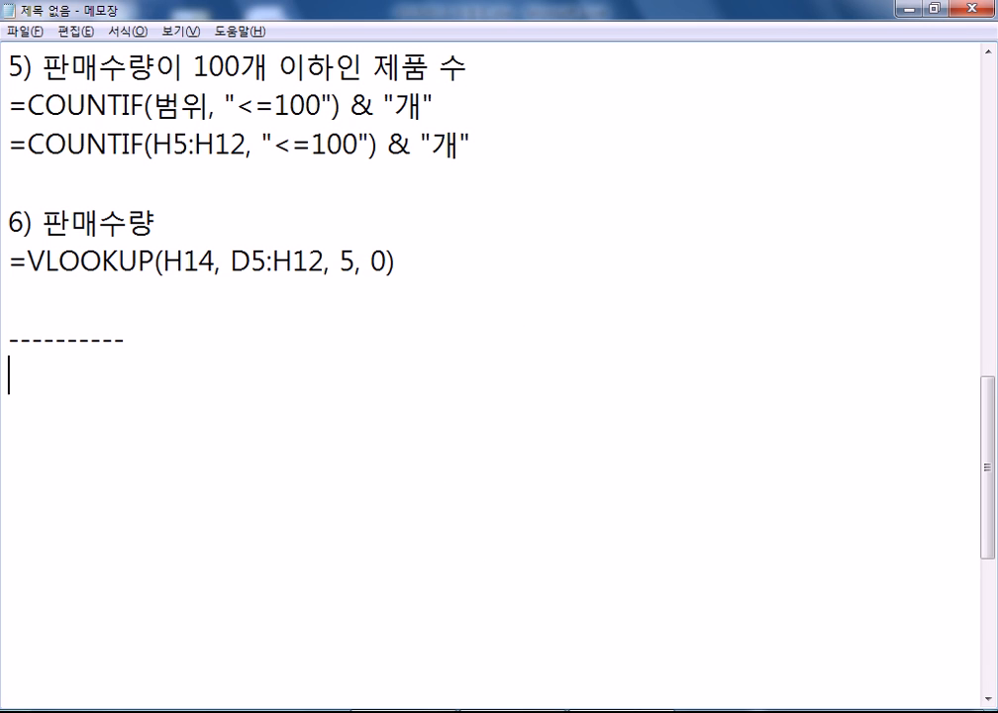
left_click(98, 711)
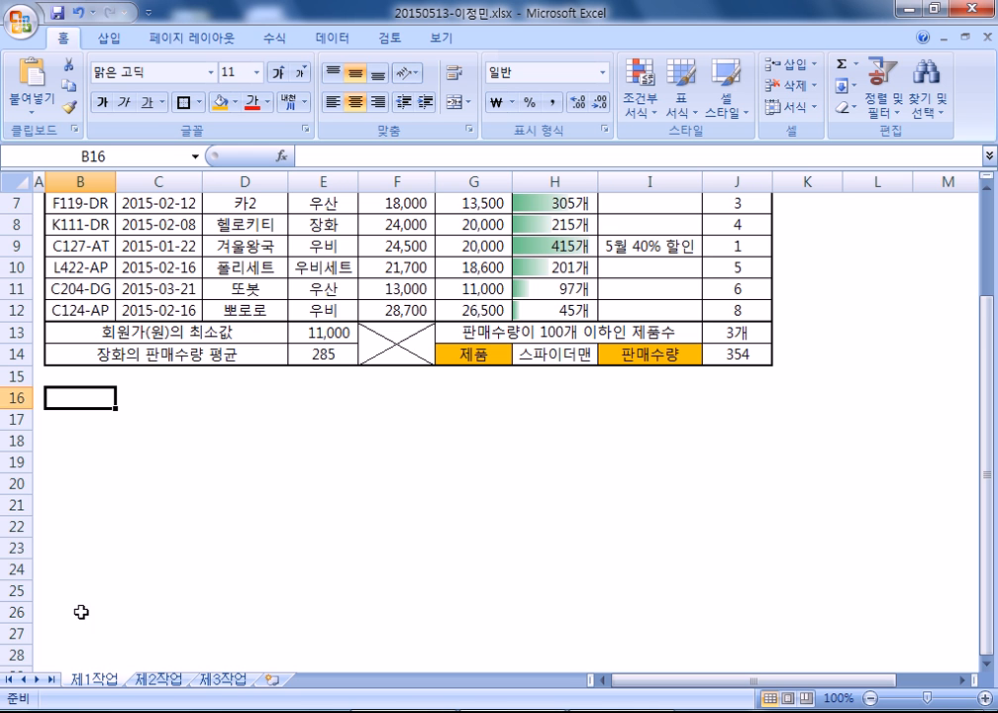
- Copy the sales table range B4:H12
scroll(79, 297, "up", 2)
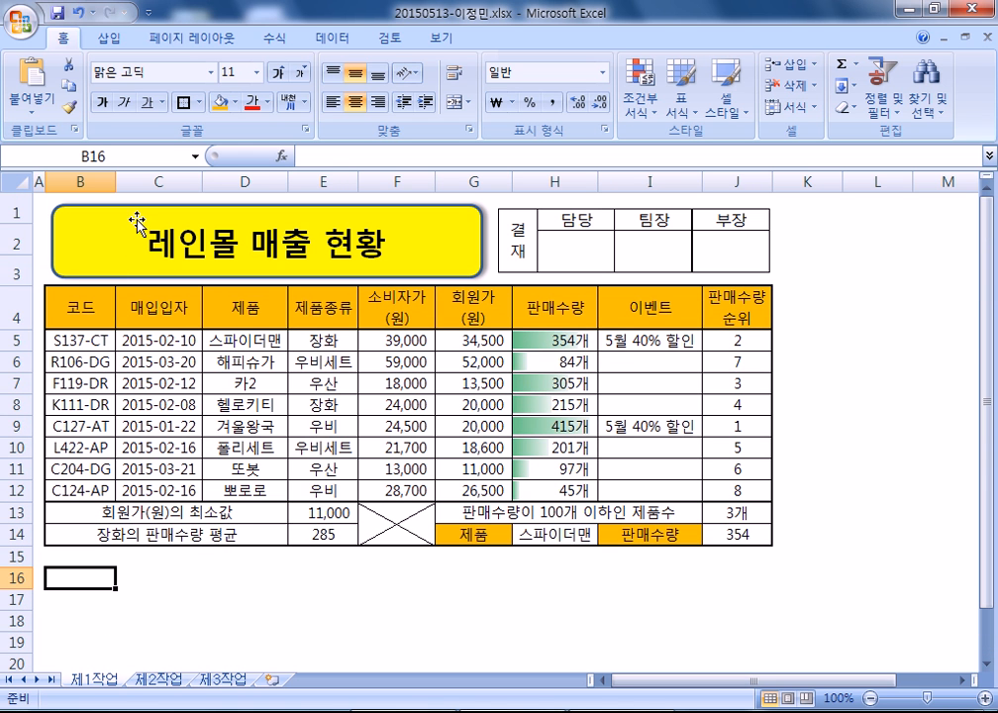
left_click_drag(78, 293, 578, 492)
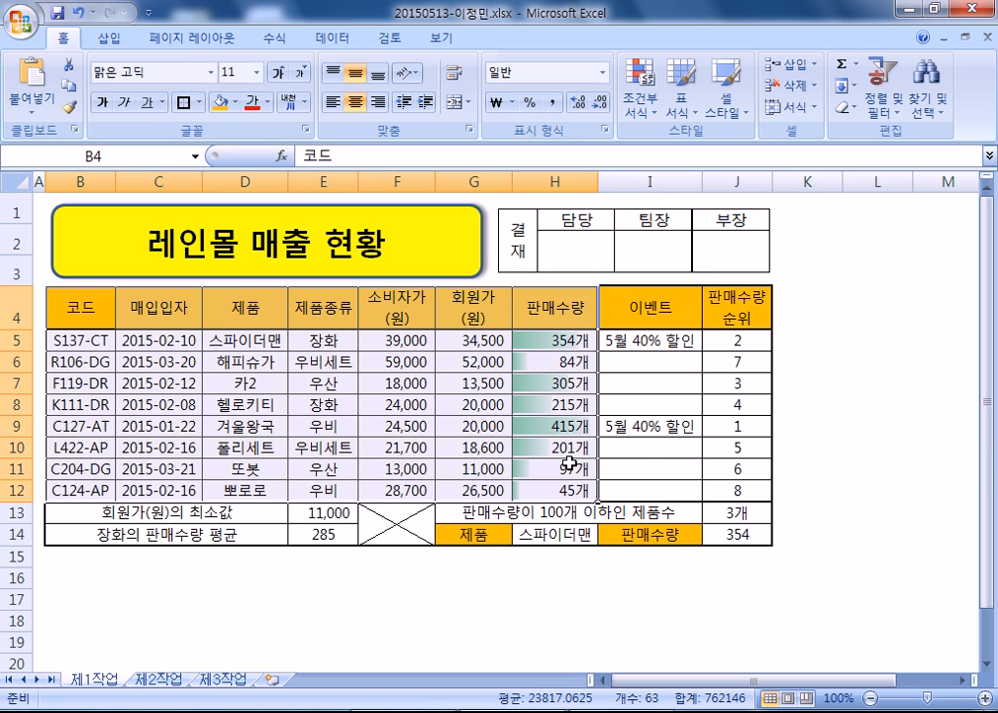
key("ctrl+c")
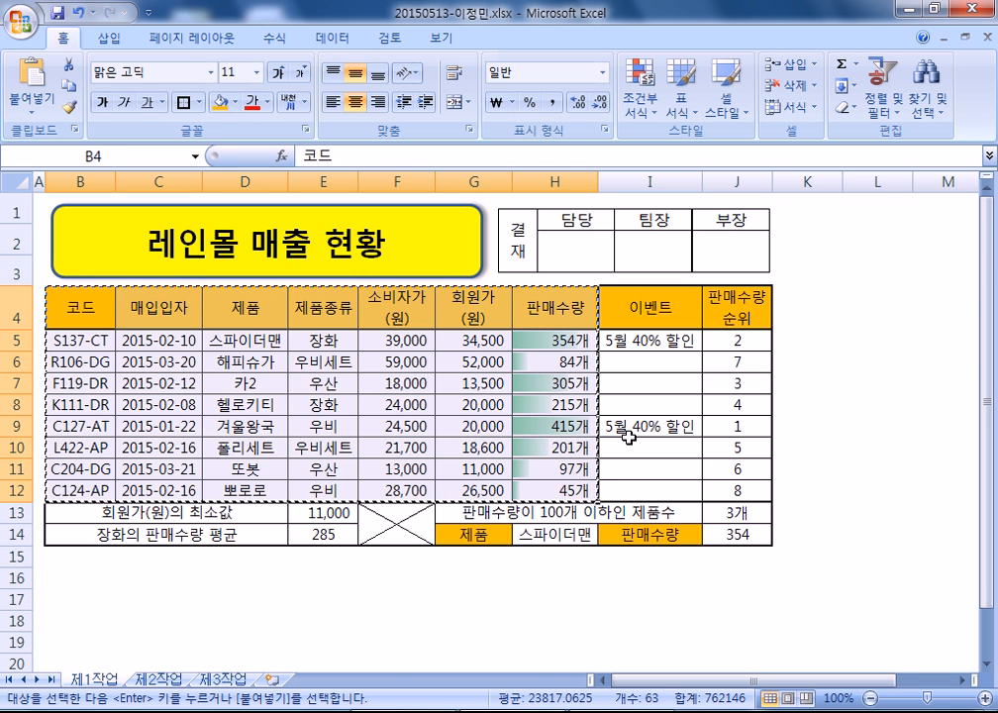
- On sheet 제2작업, paste the column widths and then the table at B2
left_click(156, 679)
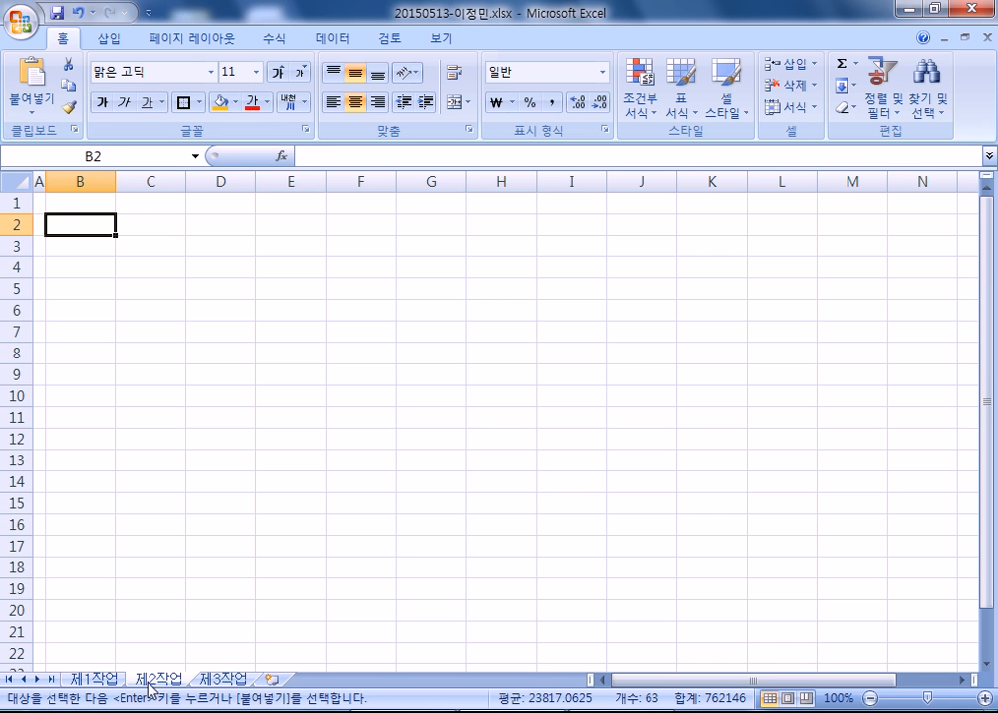
right_click(75, 223)
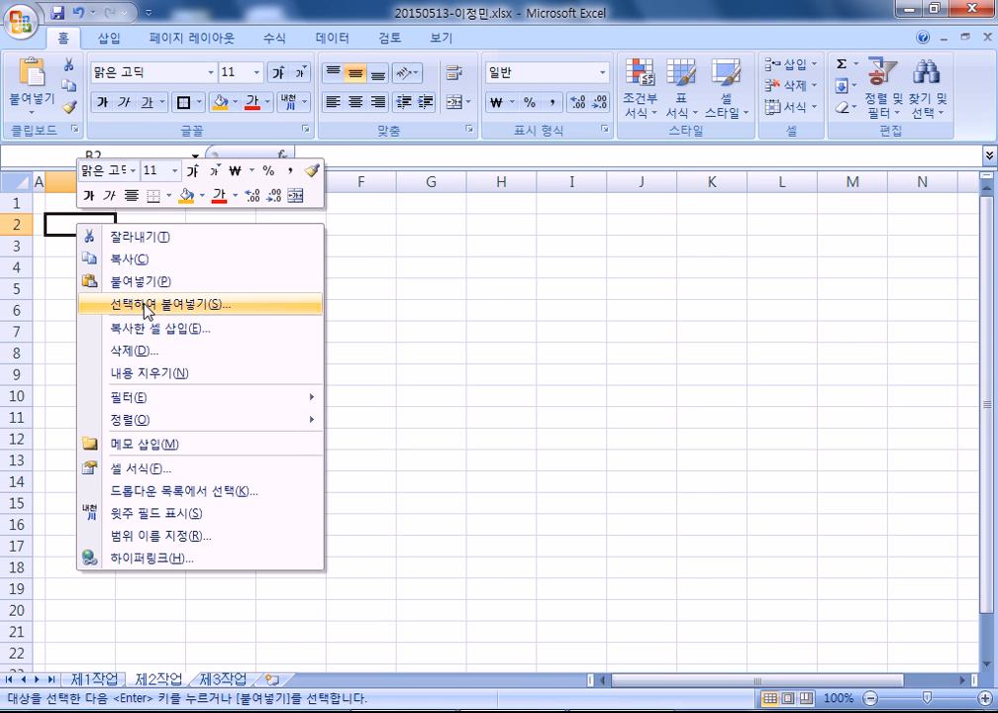
left_click(146, 307)
left_click(199, 231)
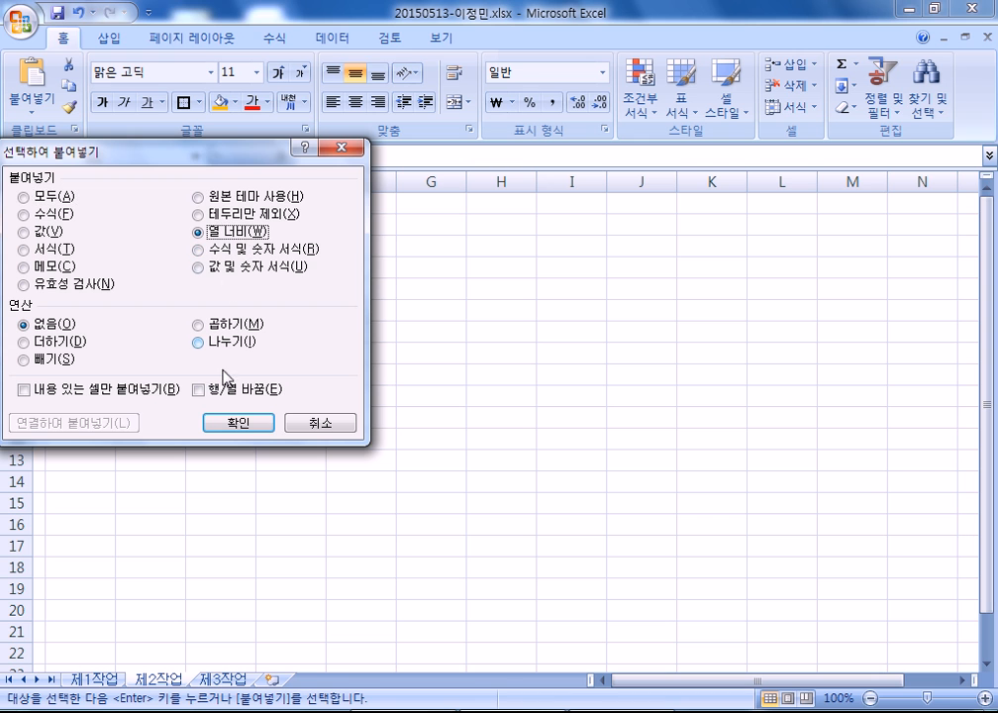
left_click(231, 424)
right_click(91, 223)
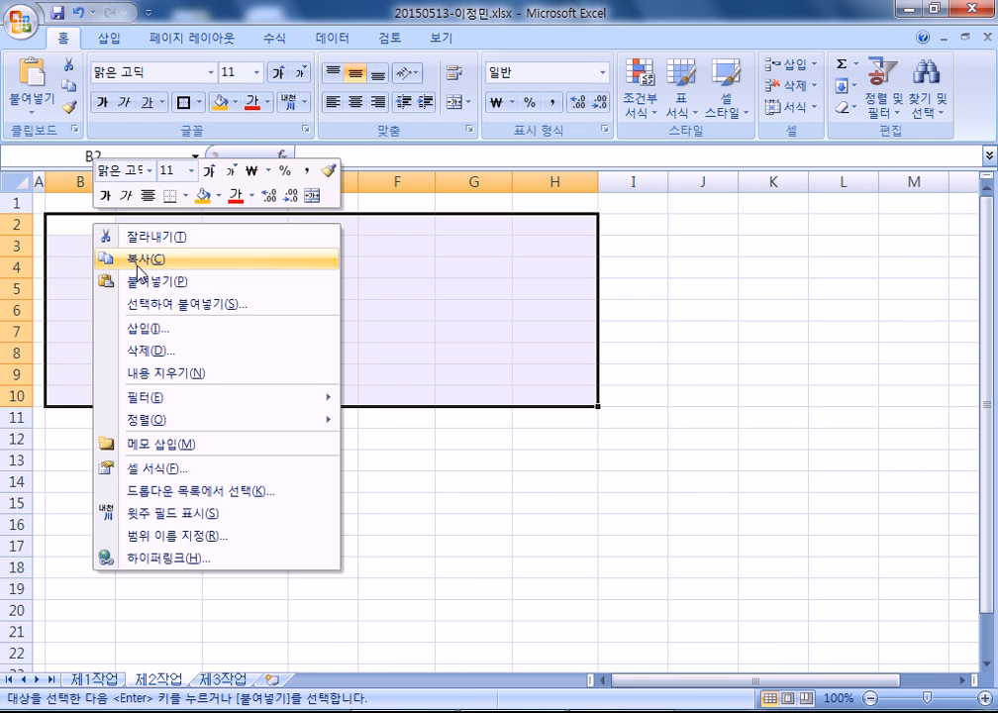
left_click(147, 282)
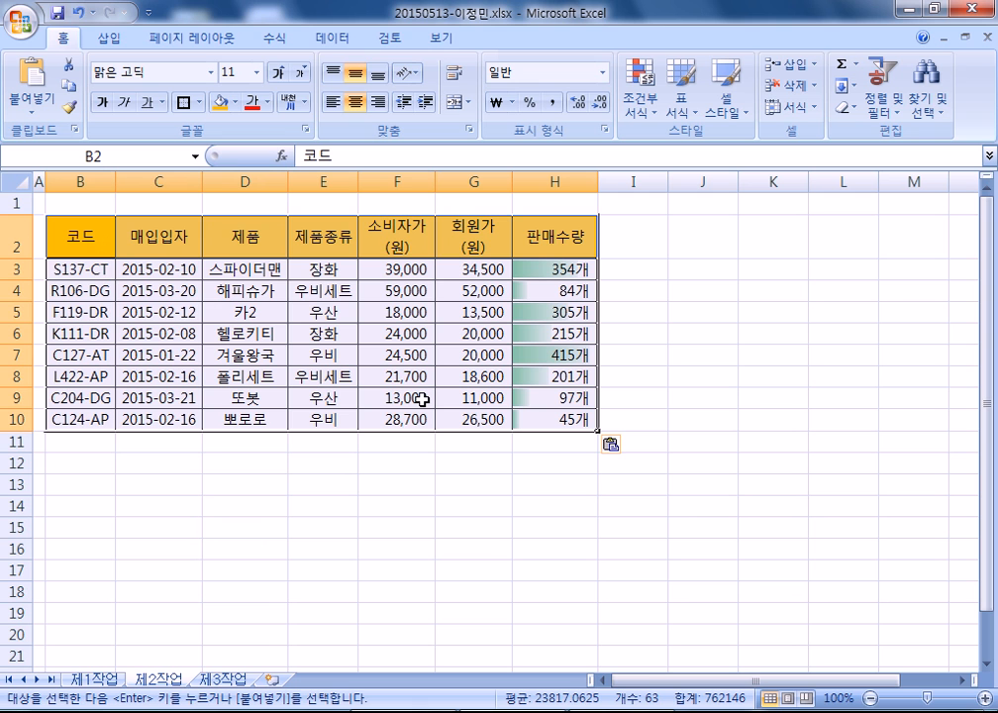
left_click(111, 340)
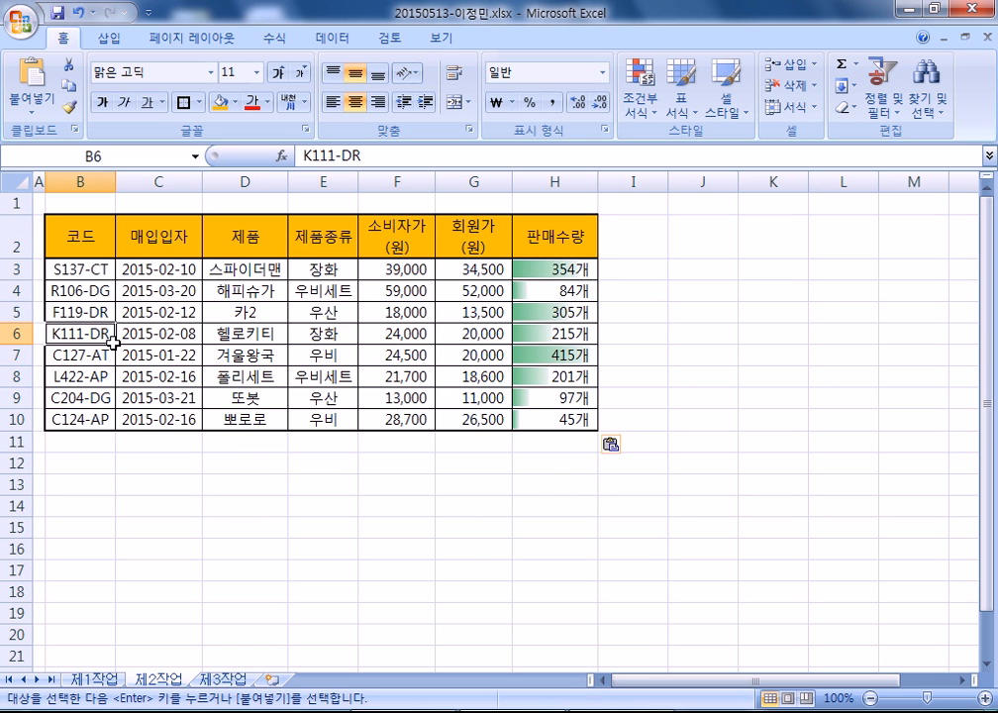
- Enter =AVERAGE(H3:H10) in H11, showing 215개, and verify the formula
left_click(120, 464)
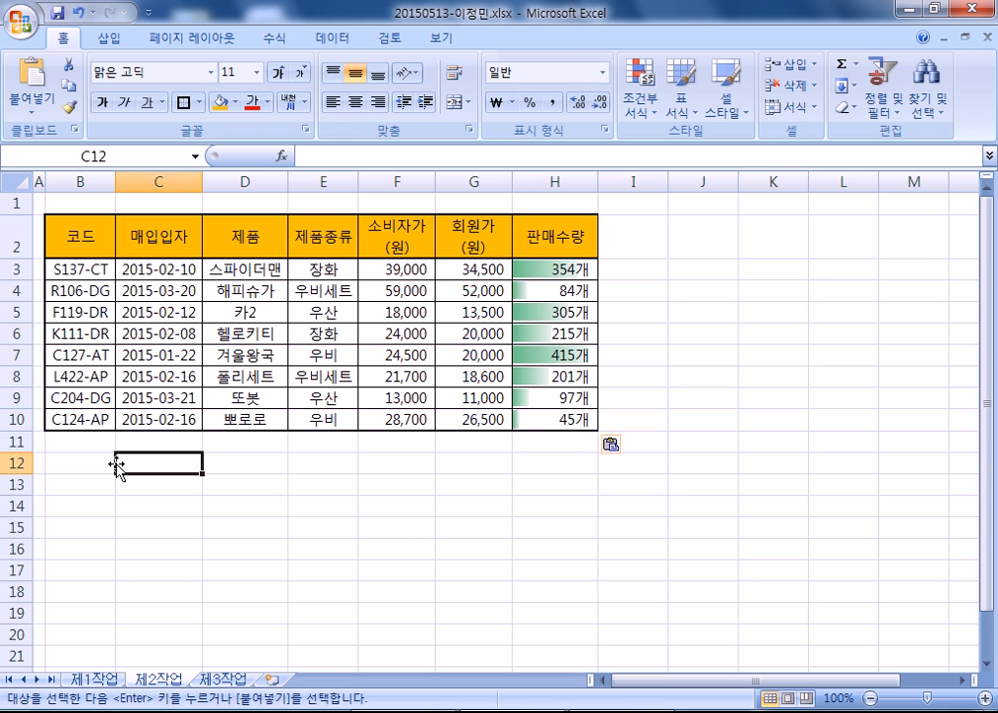
left_click(538, 448)
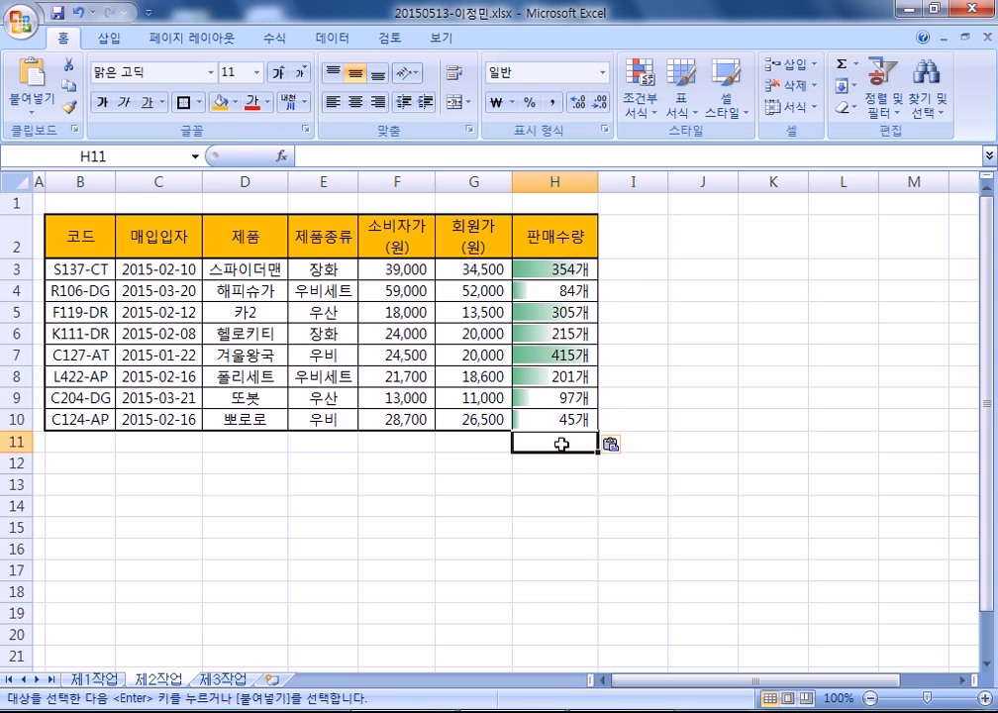
type("=AVE")
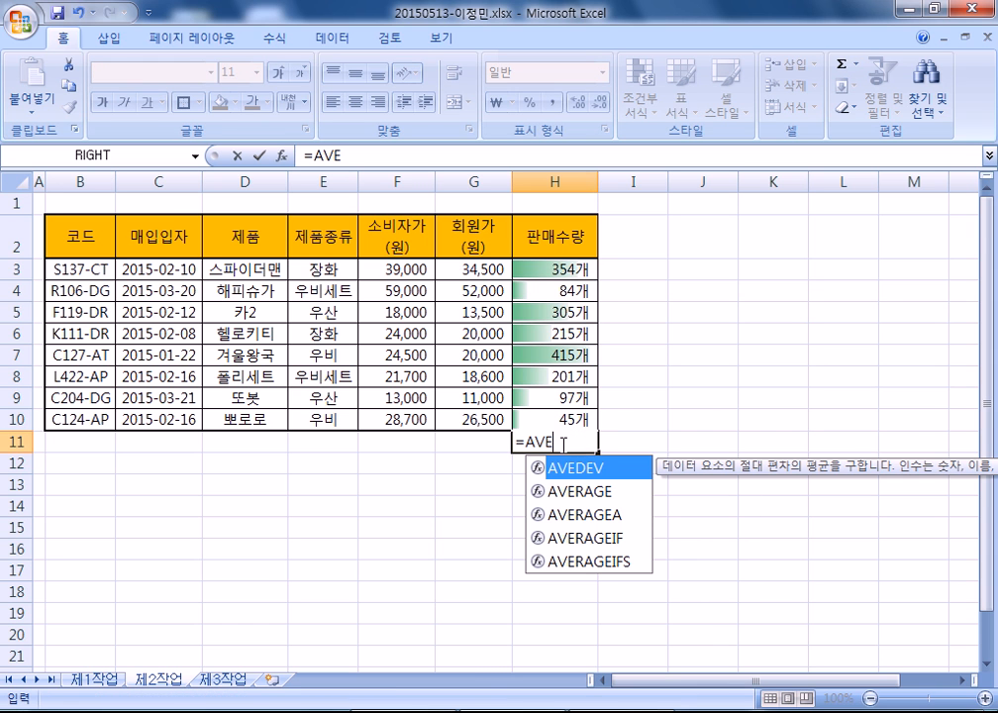
key("Down")
key("Tab")
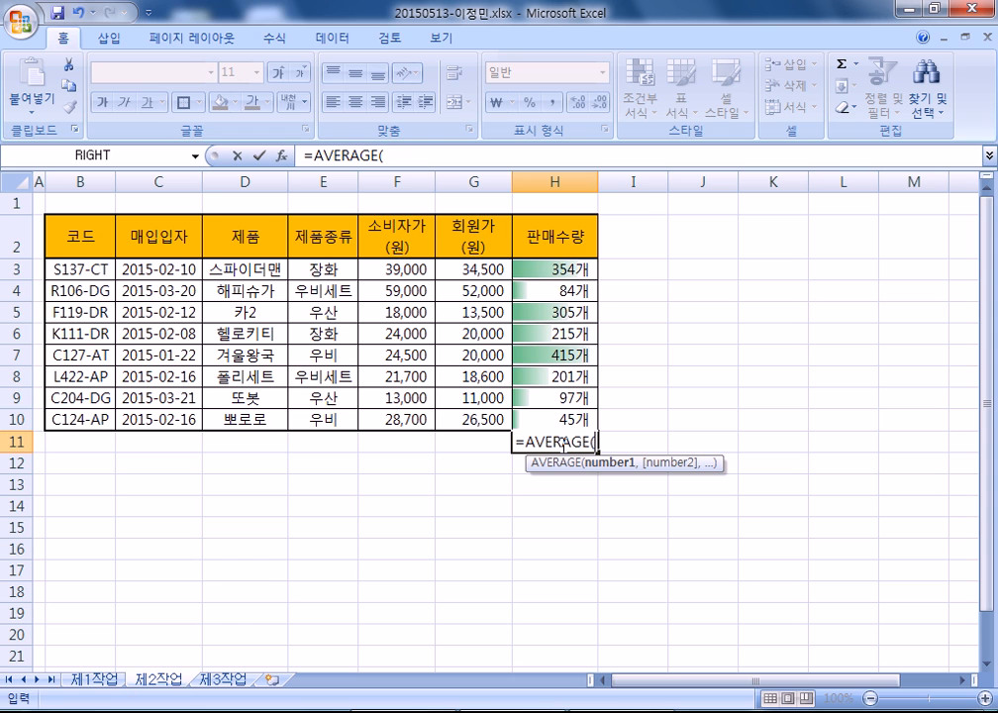
left_click_drag(576, 268, 574, 419)
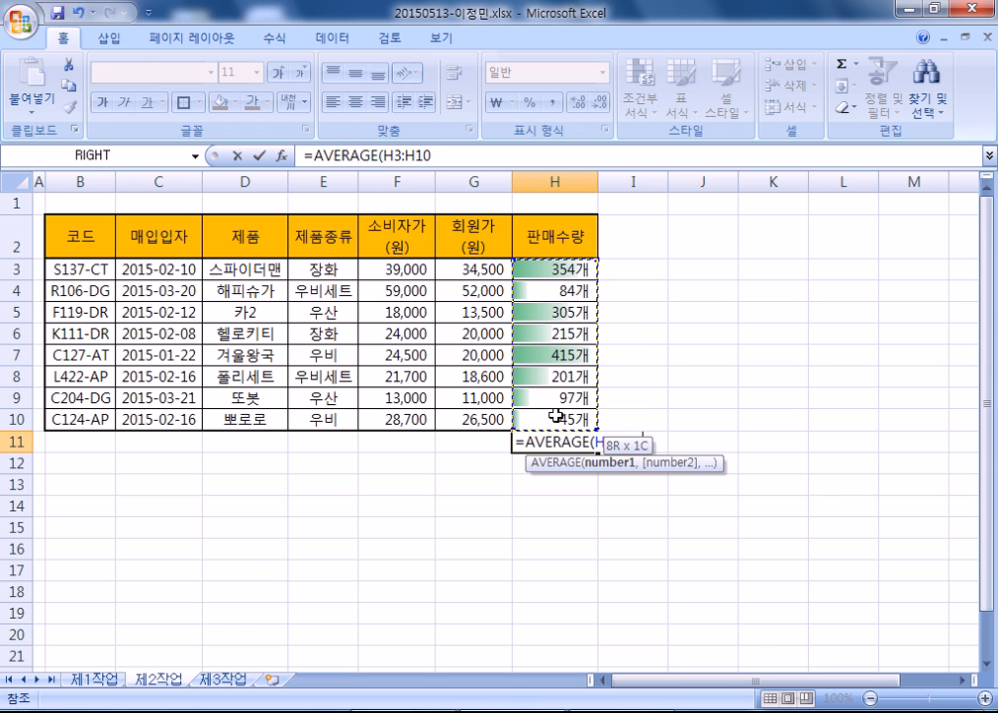
key("Return")
key("Up")
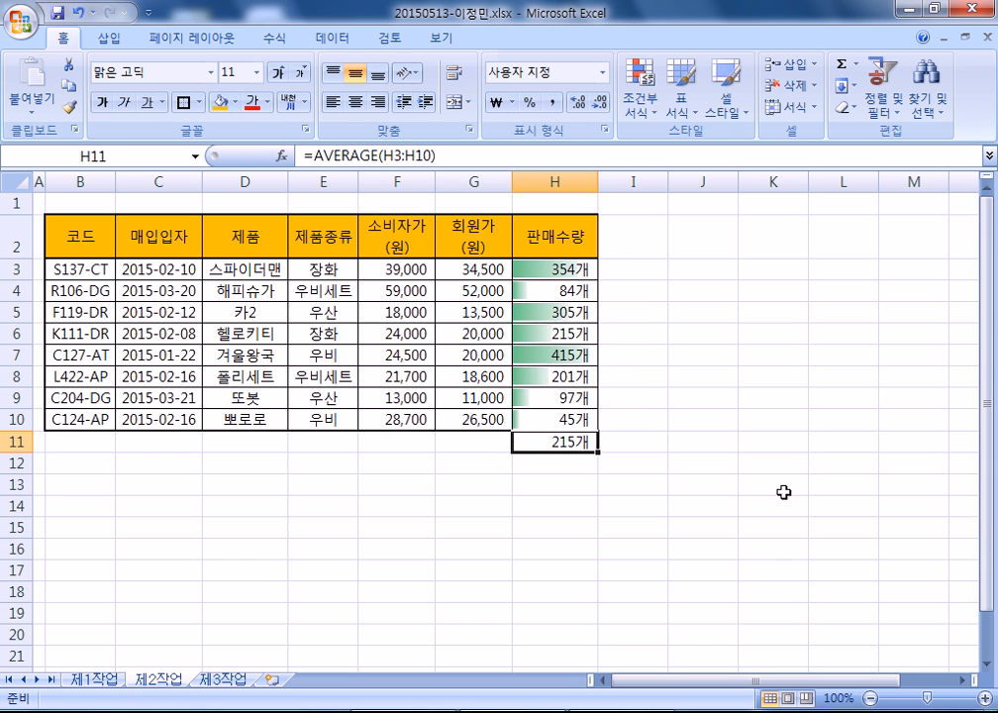
key("F2")
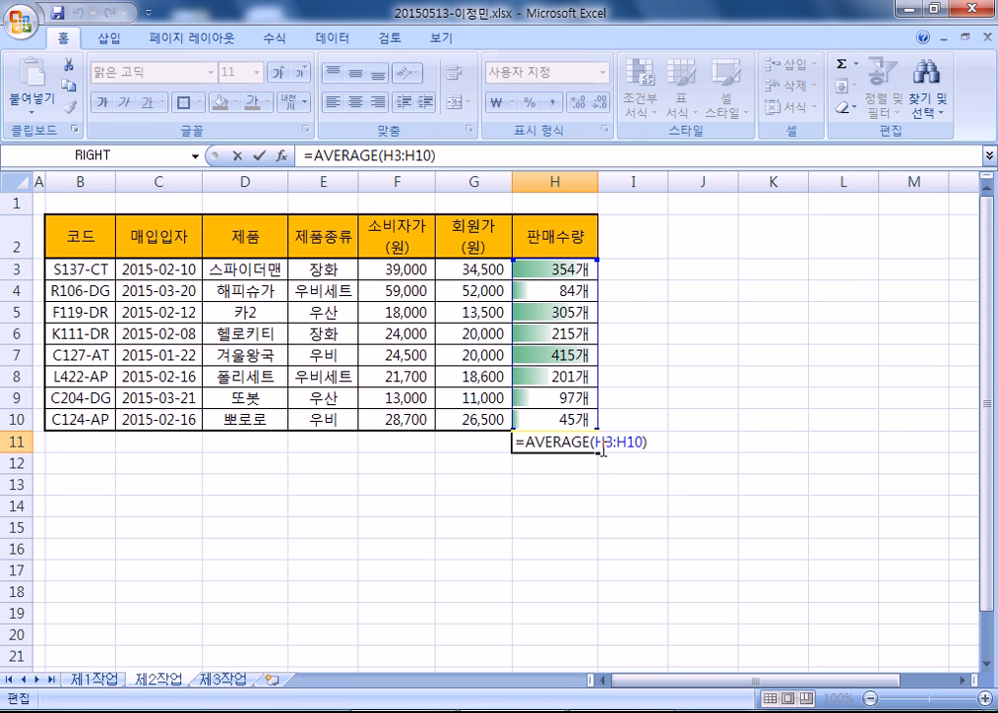
key("Escape")
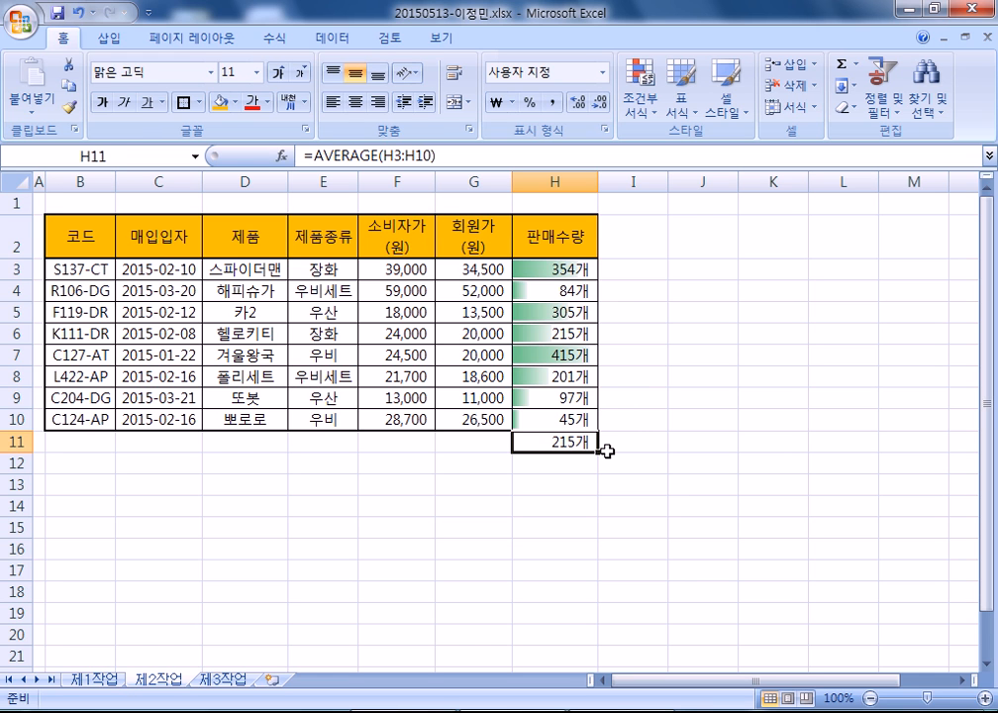
- Merge and centre B11:G11 and label it 판매수량의 평균, retyping after the wrong-language entry
left_click_drag(78, 442, 467, 435)
left_click(458, 102)
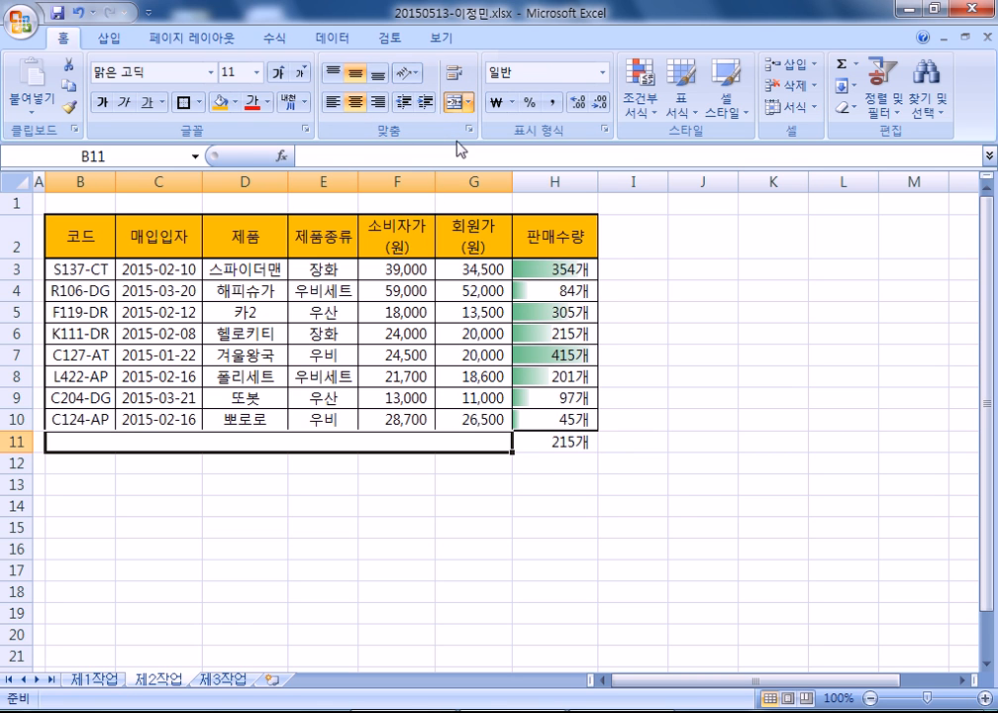
type("VKSAOTNFIDDML")
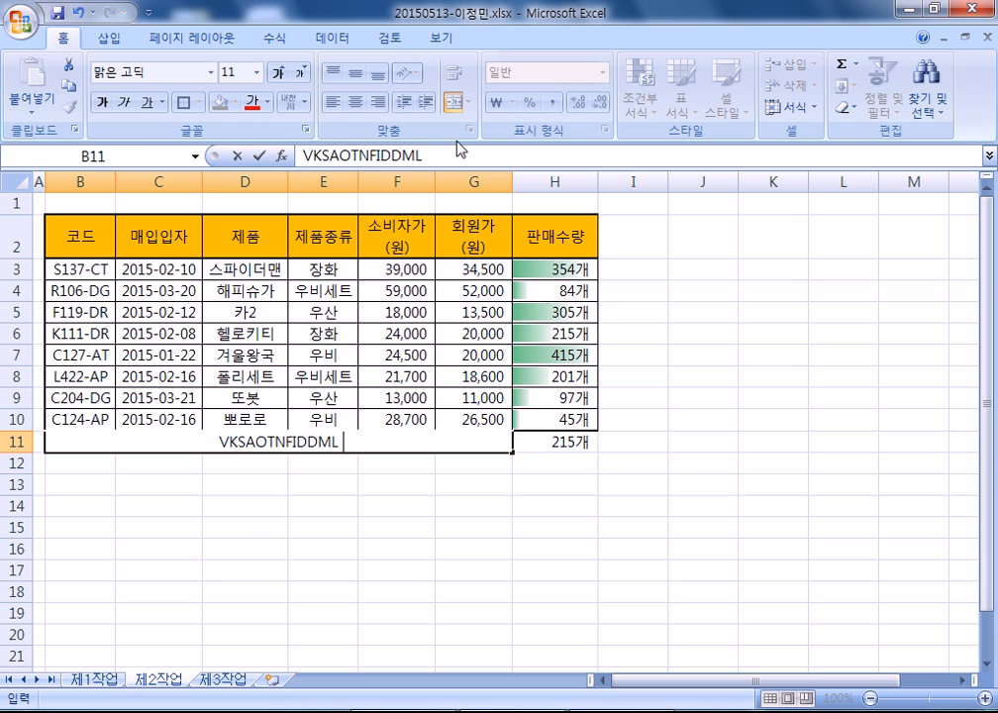
key("BackSpace")
key("BackSpace")
key("BackSpace")
key("BackSpace")
key("BackSpace")
key("BackSpace")
key("BackSpace")
key("BackSpace")
key("BackSpace")
key("BackSpace")
key("BackSpace")
key("BackSpace")
key("BackSpace")
type("판매수량의")
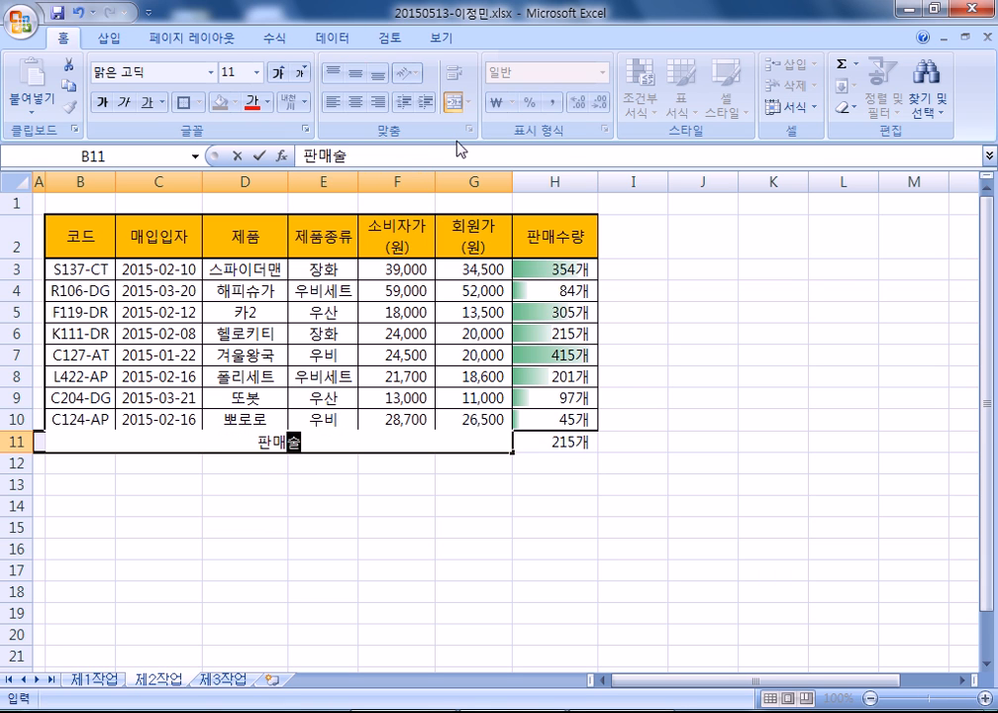
type(" 평균")
key("Return")
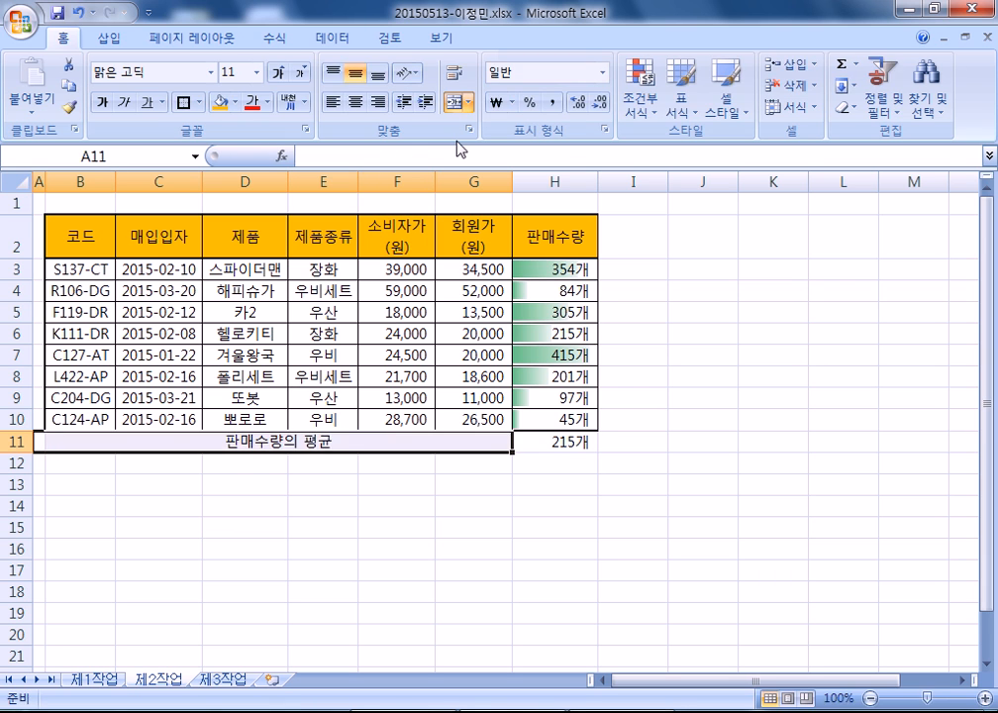
key("Right")
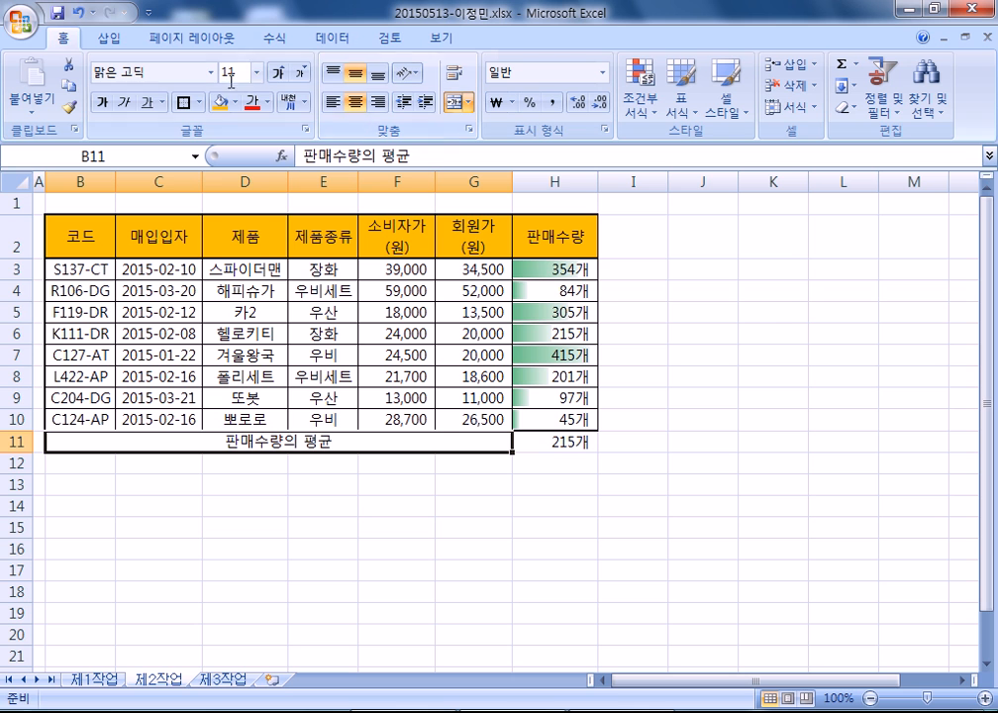
left_click(390, 581)
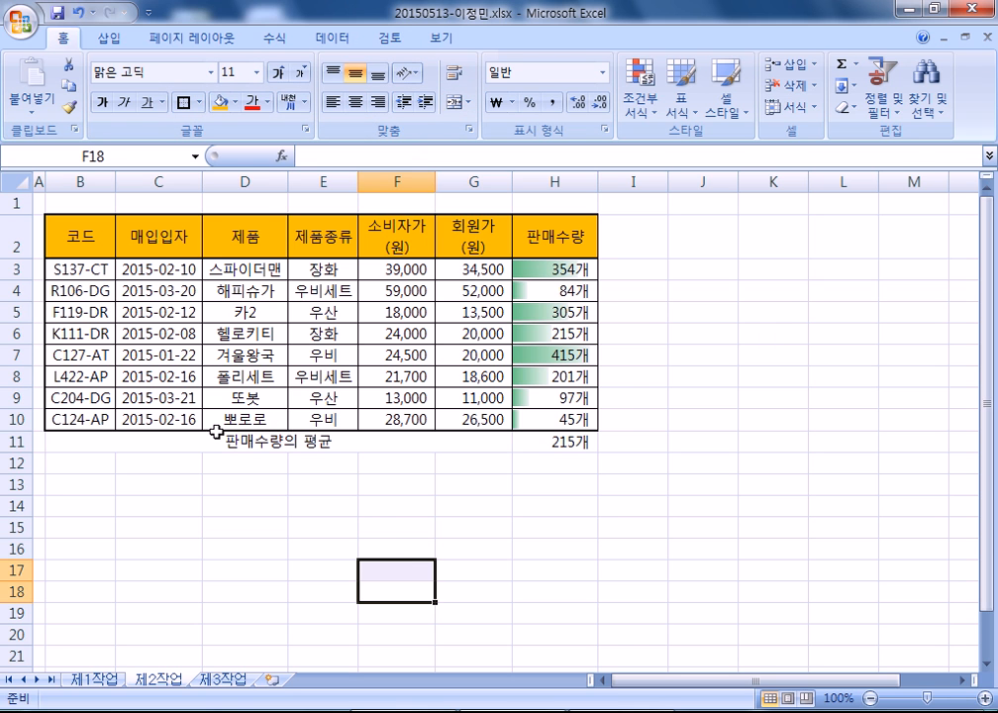
- Apply All Borders to the average row B11:H11
left_click_drag(93, 440, 559, 441)
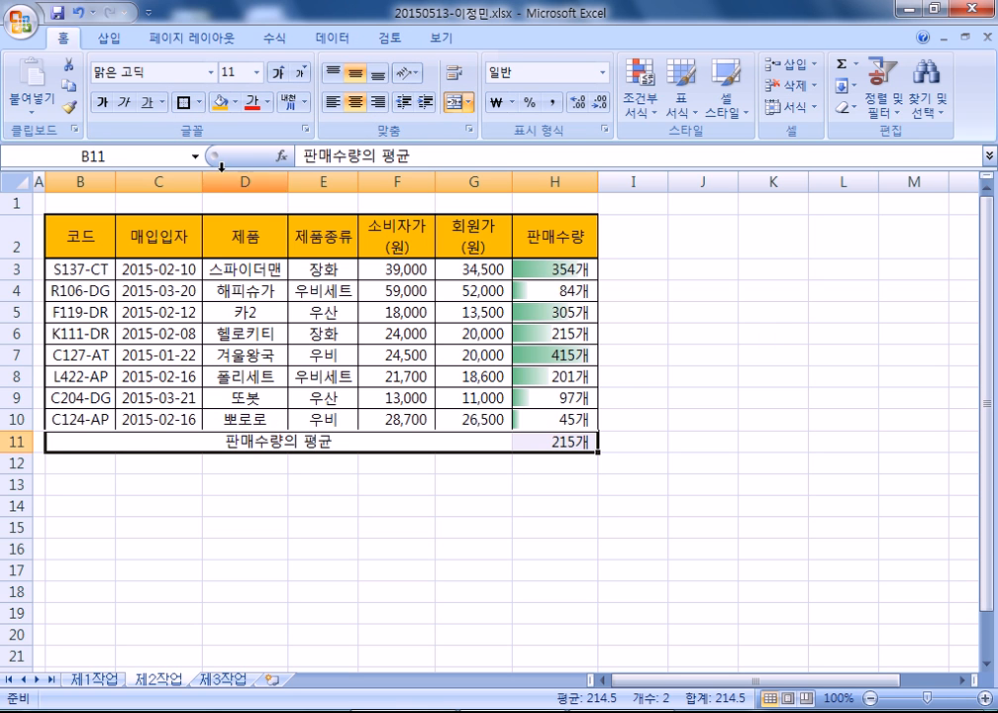
left_click(200, 102)
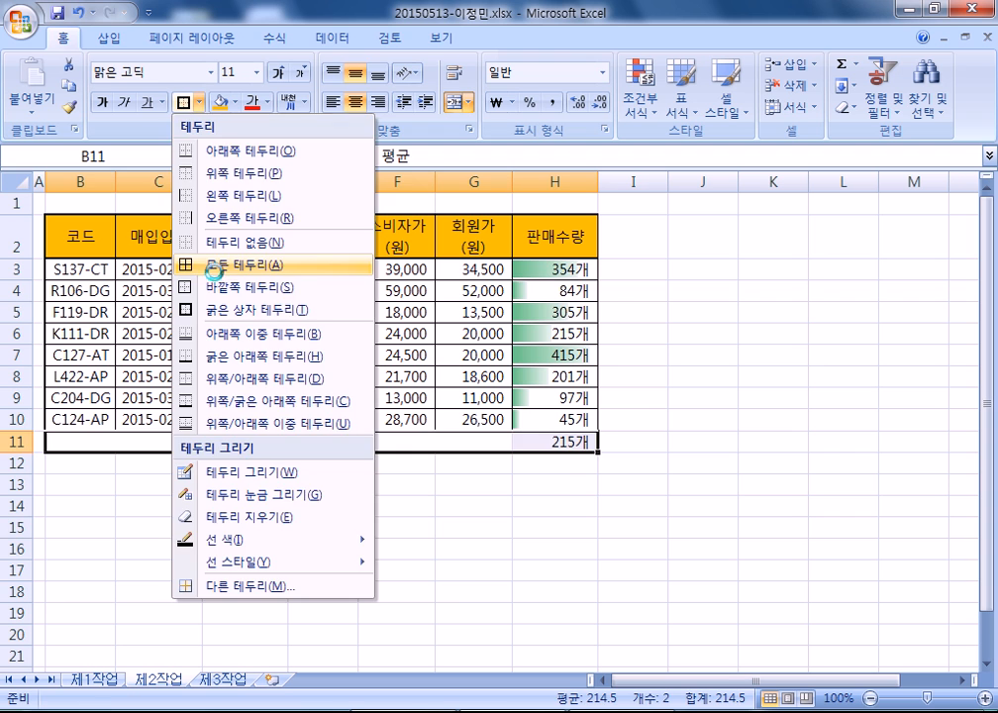
left_click(208, 265)
left_click(294, 522)
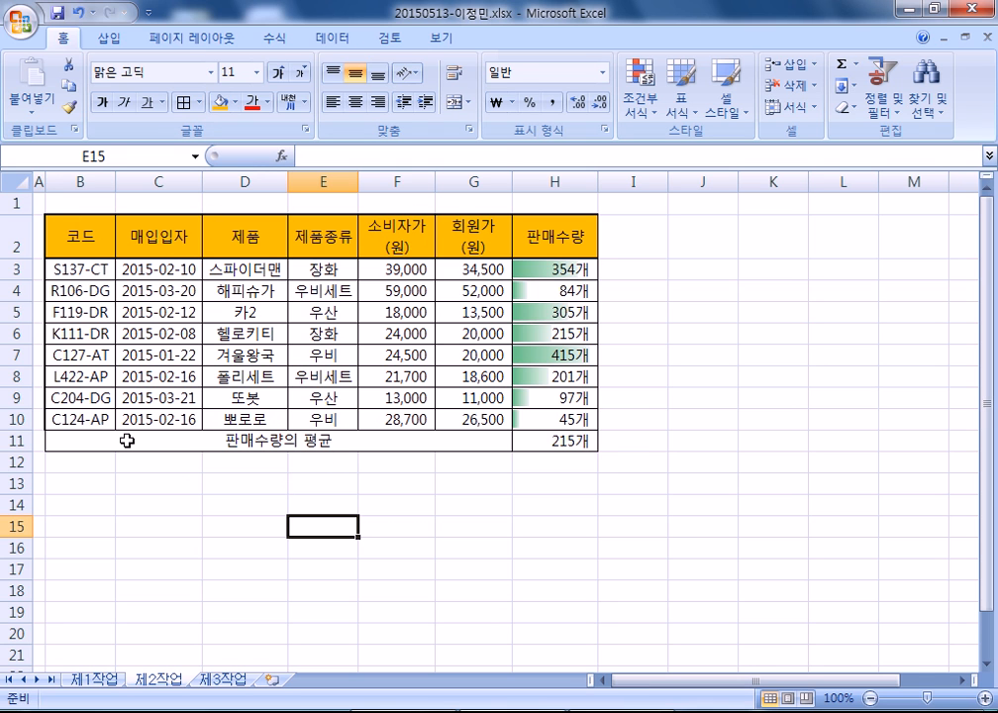
- Check the merged 판매수량의 평균 label, then select the H11 average cell
left_click(127, 444)
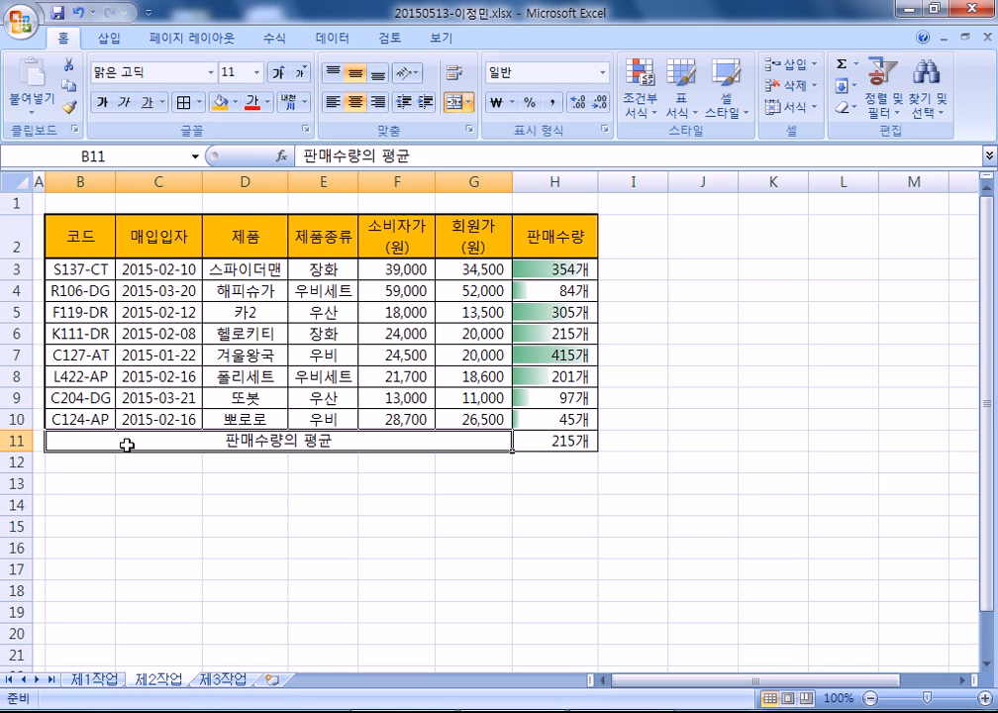
left_click(453, 484)
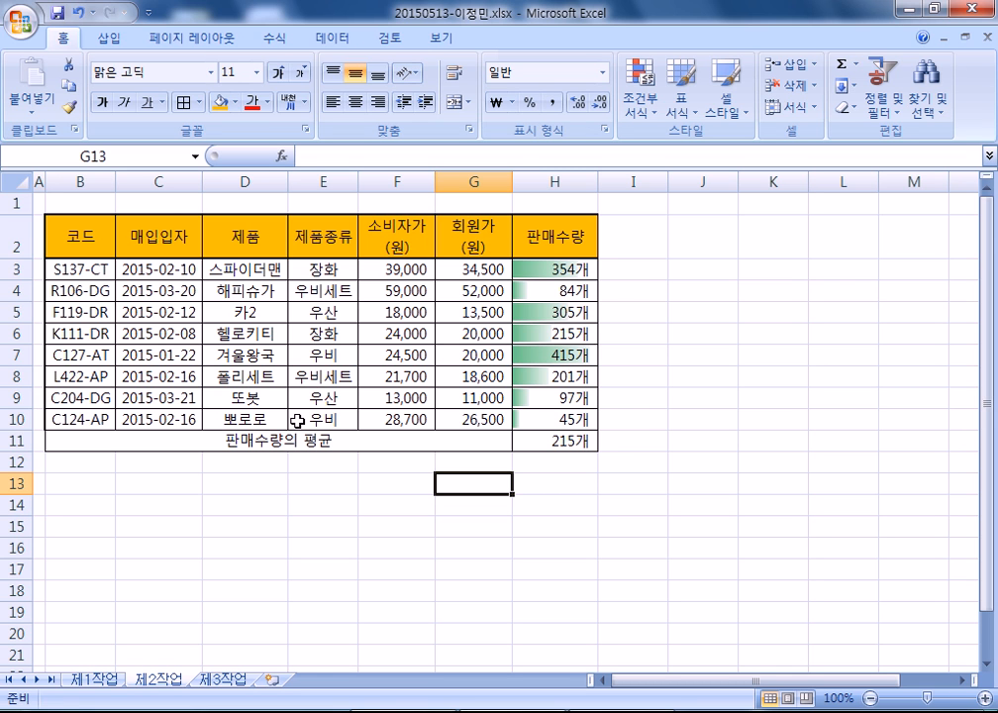
left_click(552, 441)
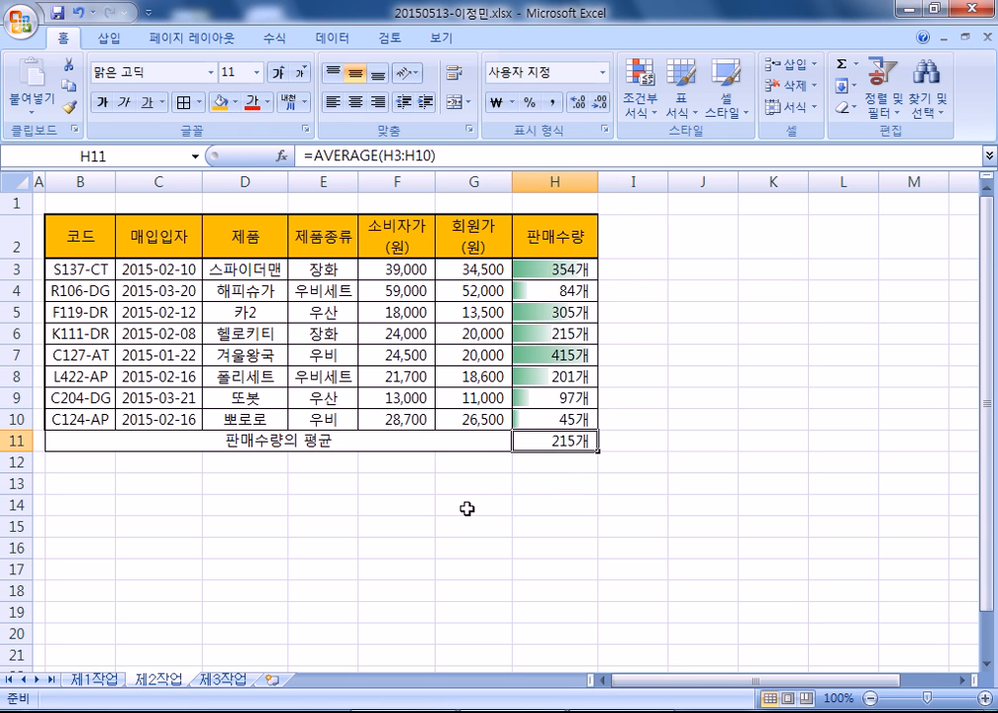
- Open Goal Seek from the Data tab's What-If Analysis with H11 selected
scroll(450, 444, "down", 1)
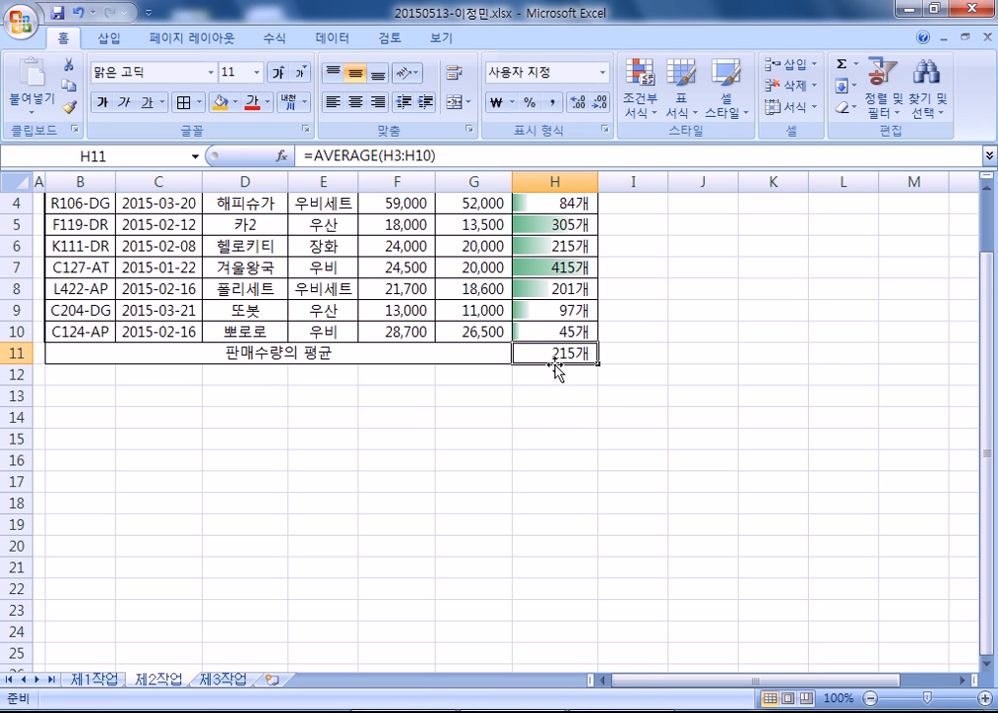
left_click(341, 42)
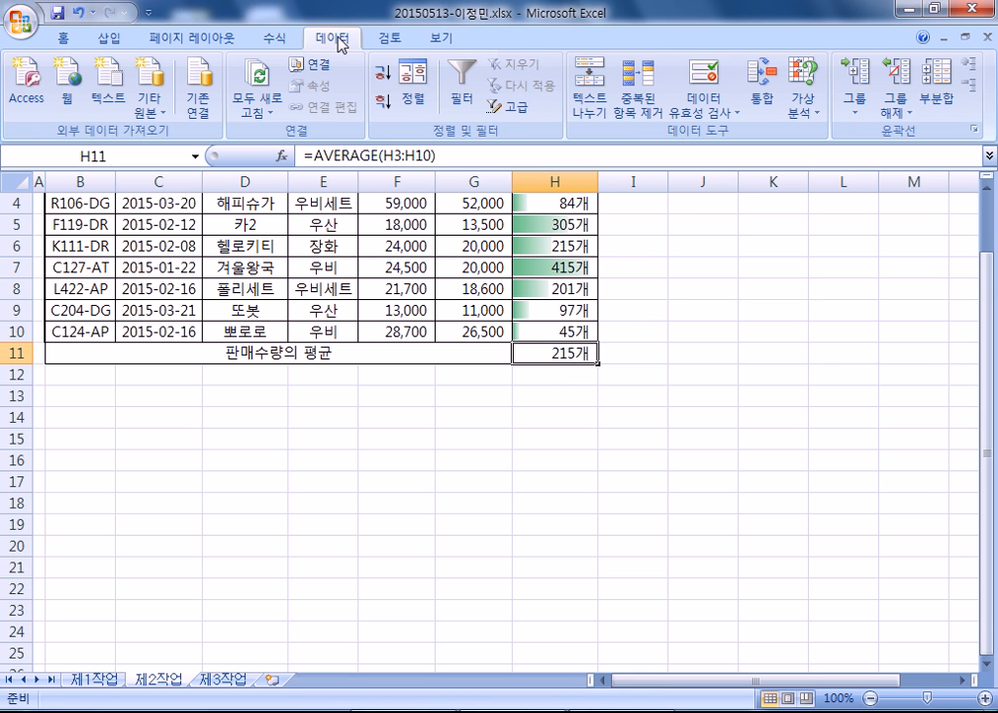
left_click(804, 107)
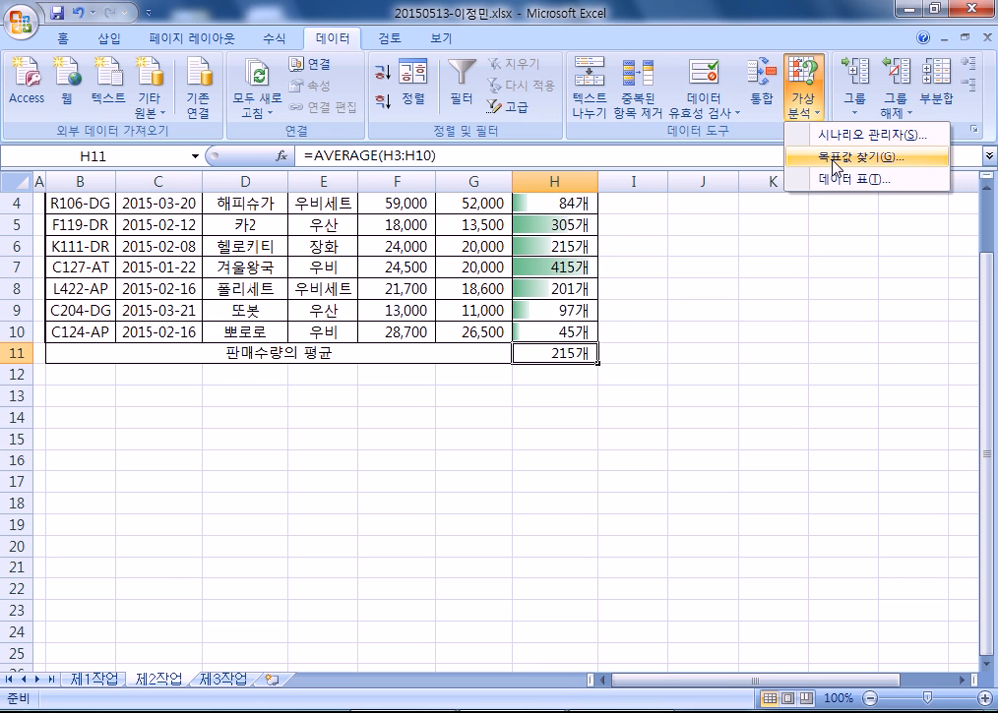
left_click(543, 361)
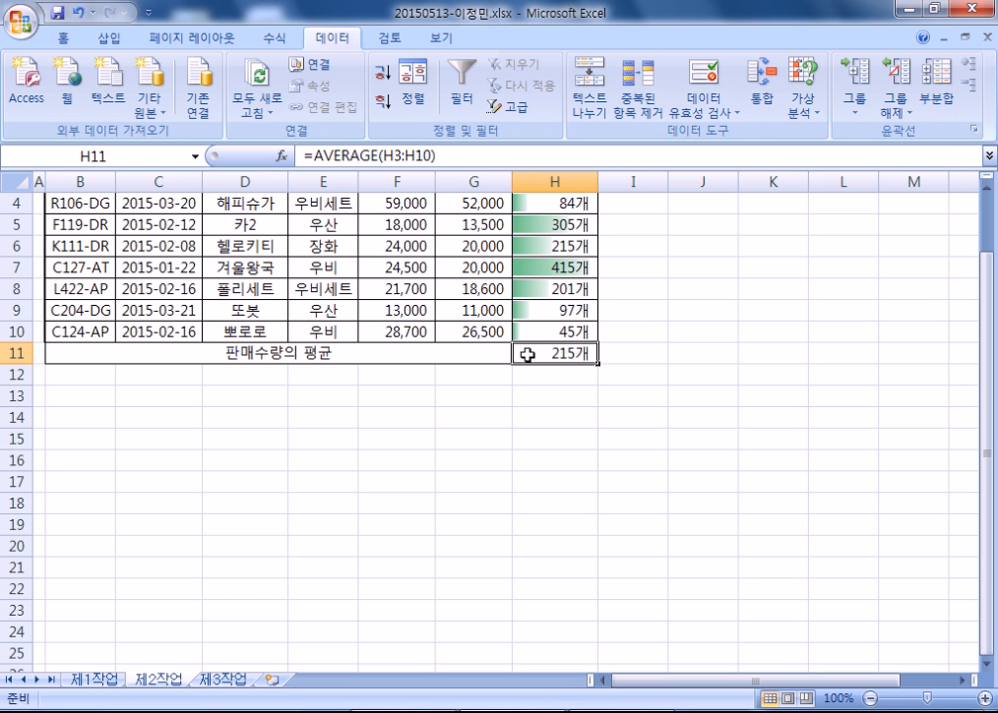
left_click(570, 410)
left_click(553, 358)
left_click(804, 105)
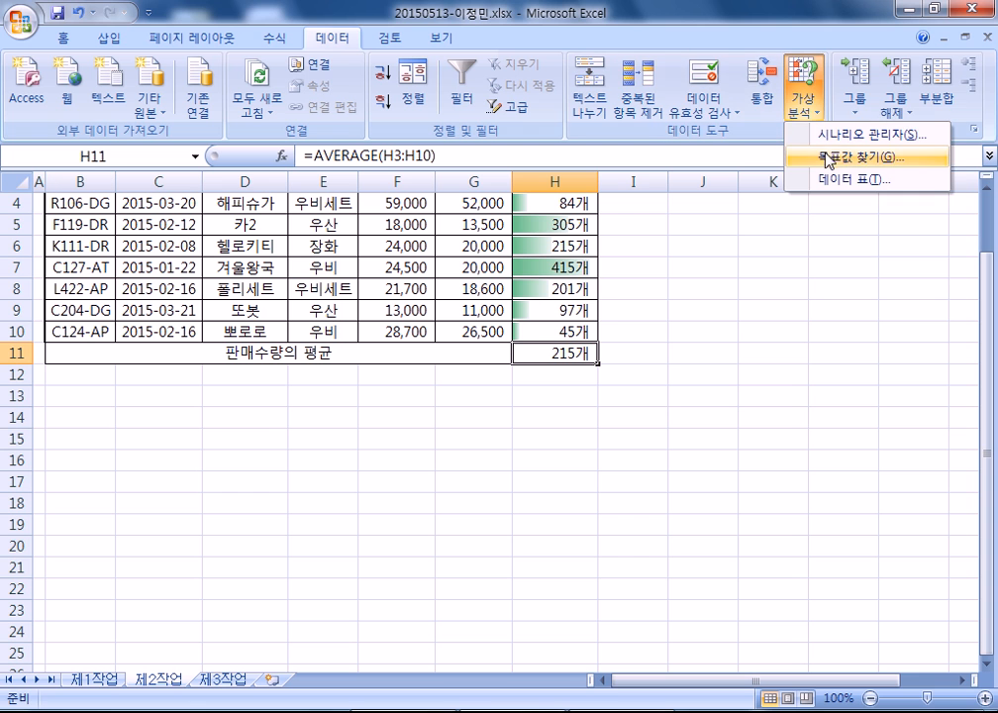
left_click(829, 160)
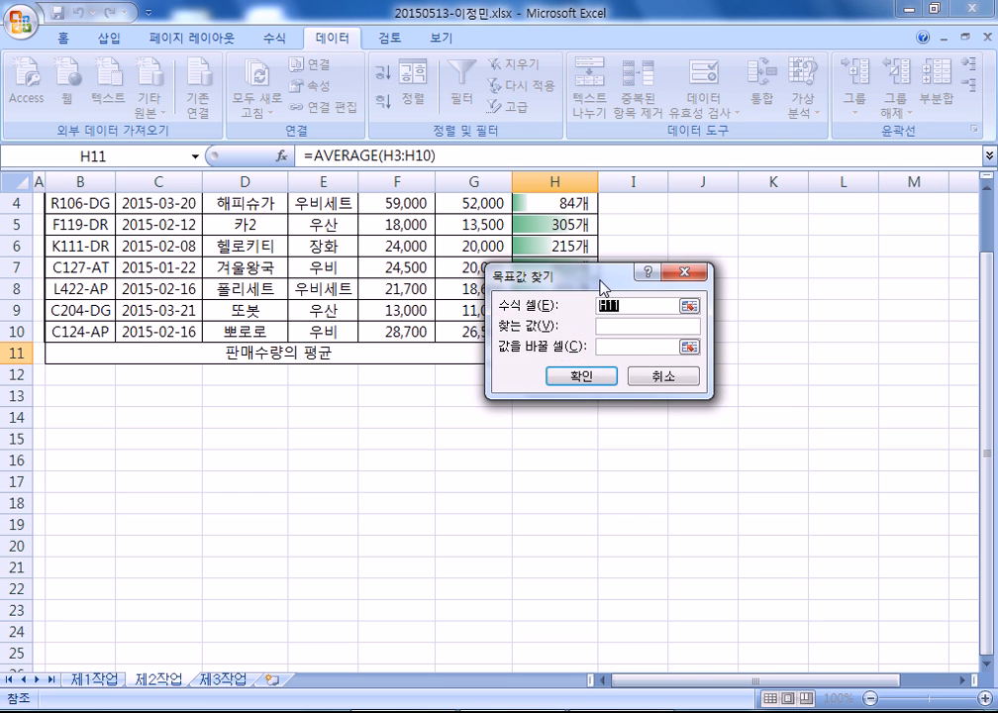
- Set H11 to reach 220 by changing $H$3, then cancel without applying
left_click_drag(604, 335, 820, 212)
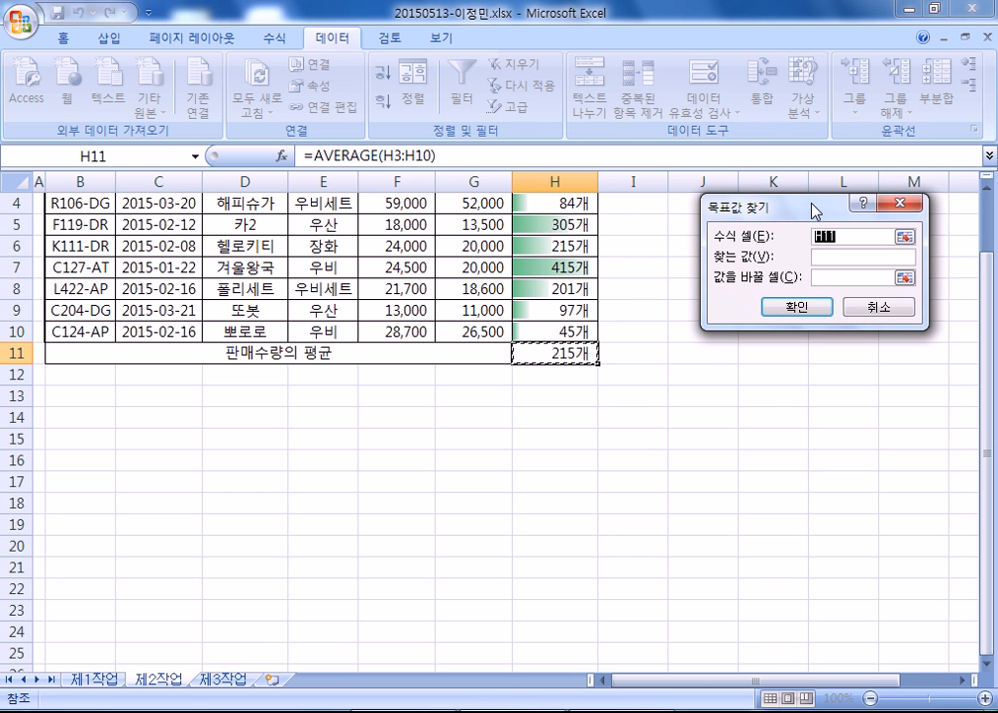
left_click(828, 256)
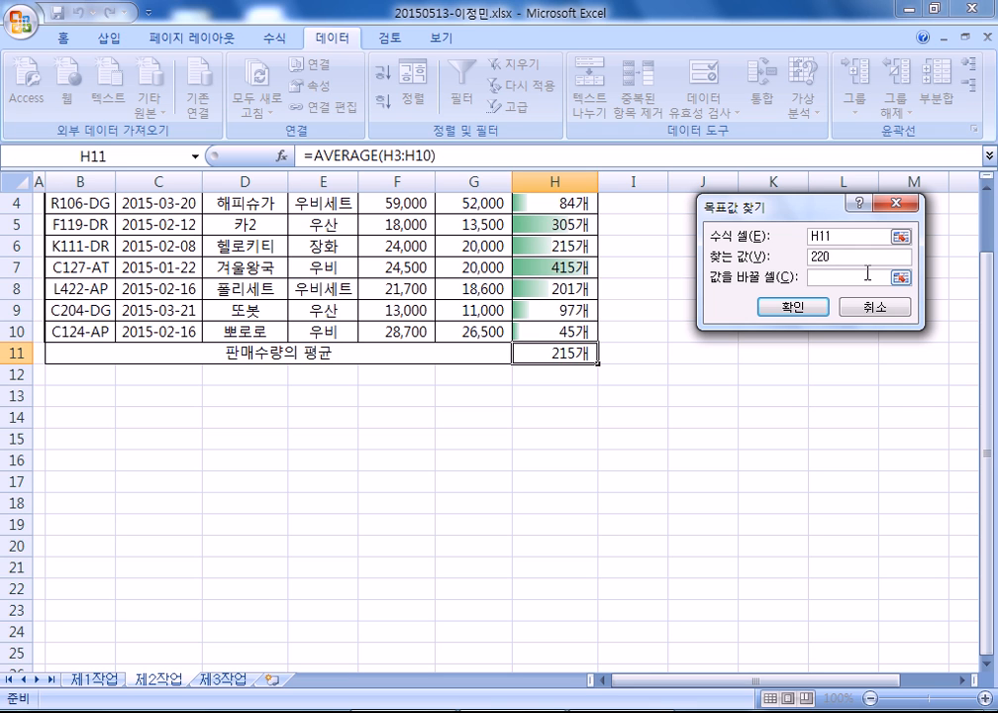
left_click(876, 278)
scroll(317, 224, "up", 1)
left_click(538, 269)
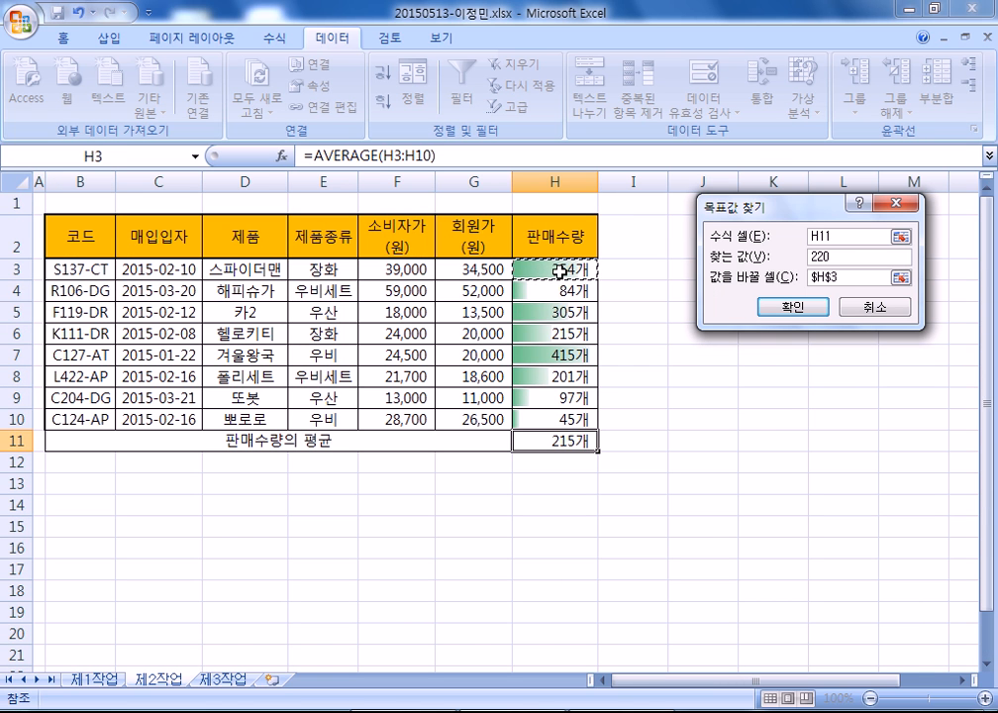
left_click(860, 309)
- Goal-seek H11 to 220 by changing $H$3, accepting H3 as 398개
left_click(698, 332)
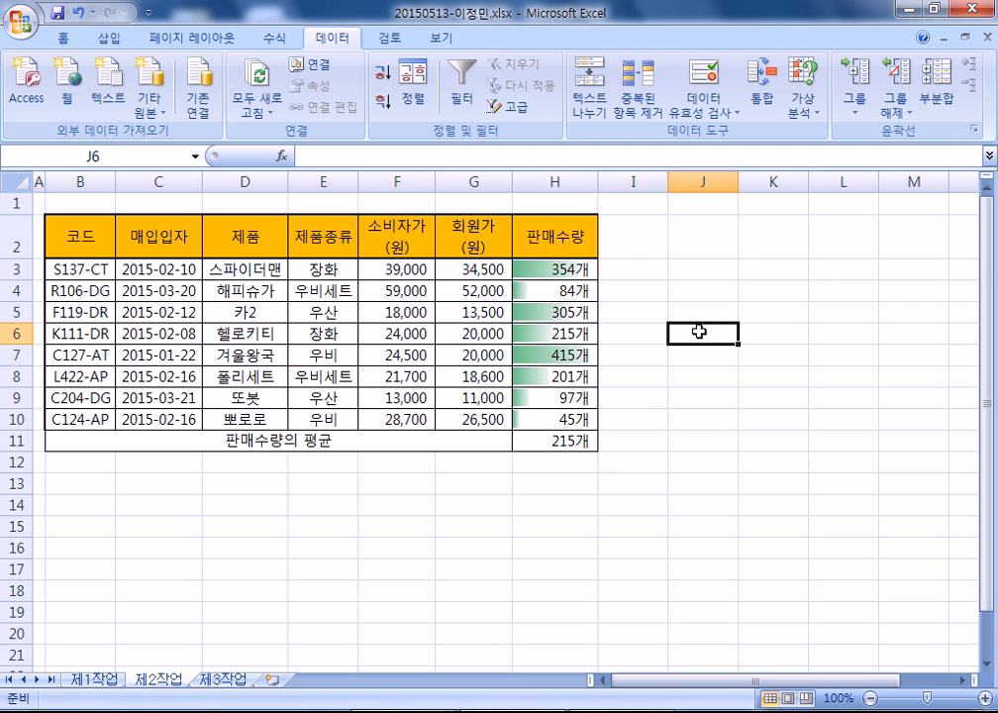
left_click(806, 105)
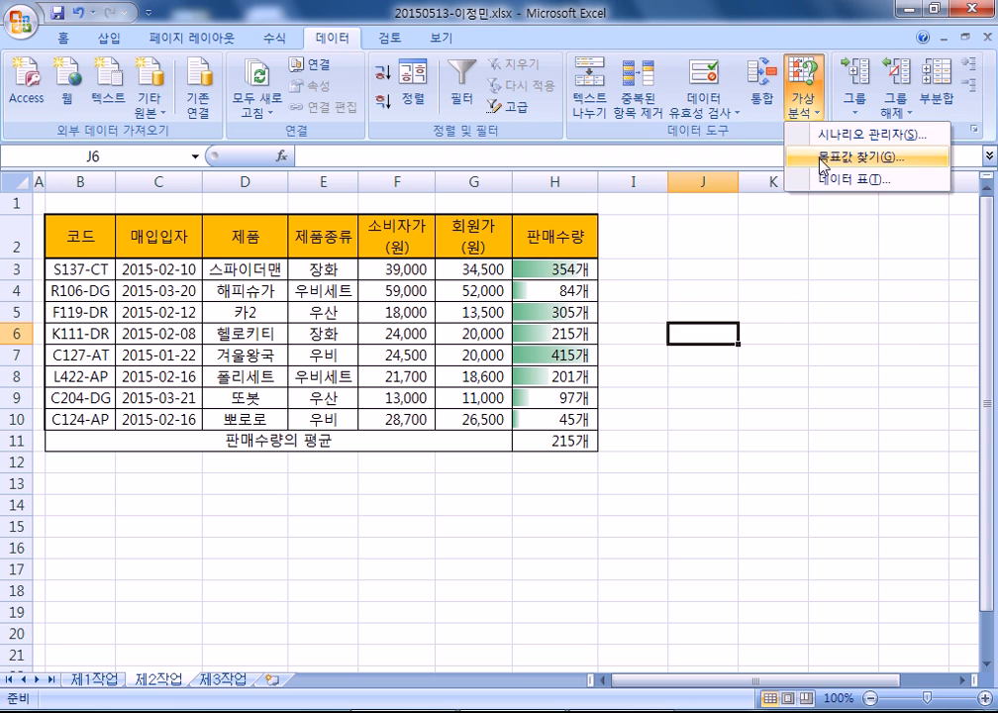
left_click(842, 156)
left_click(572, 440)
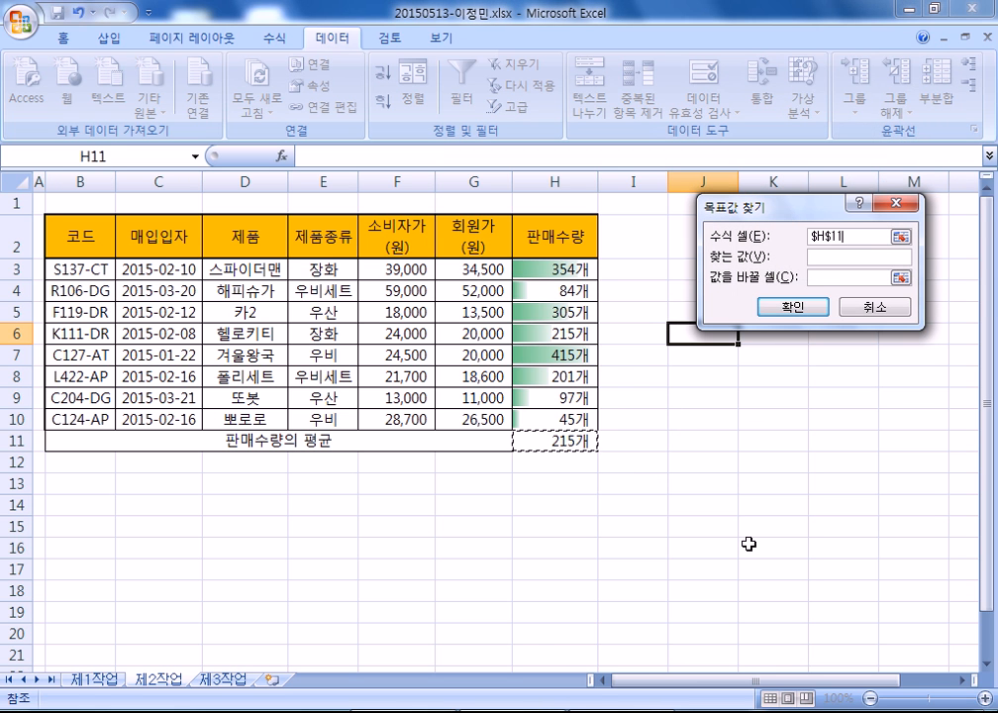
left_click(827, 257)
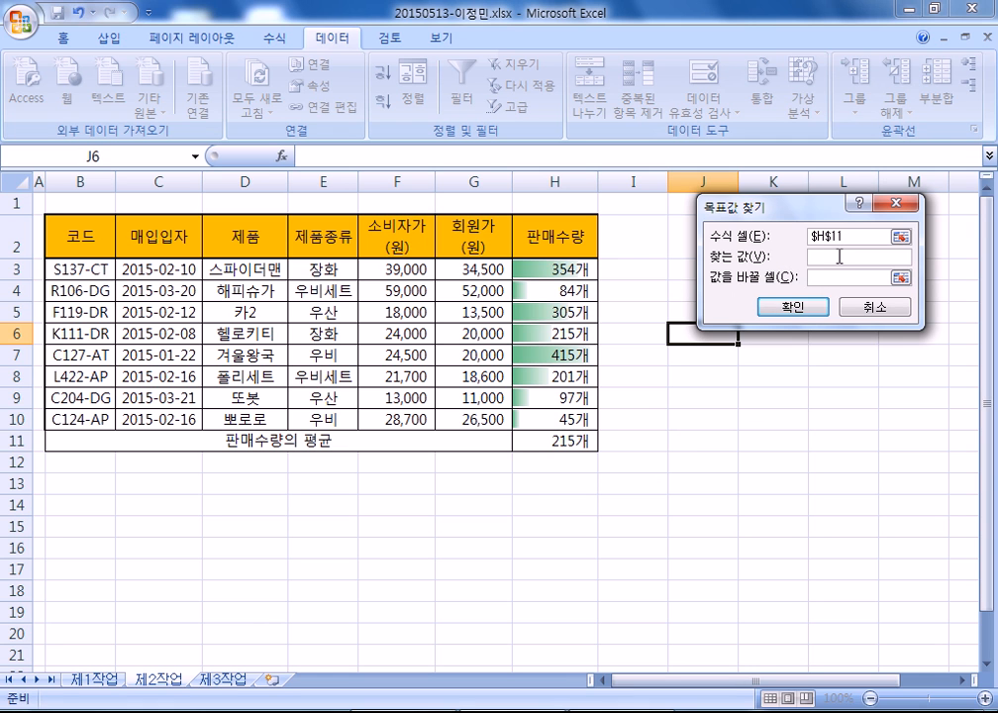
left_click(852, 277)
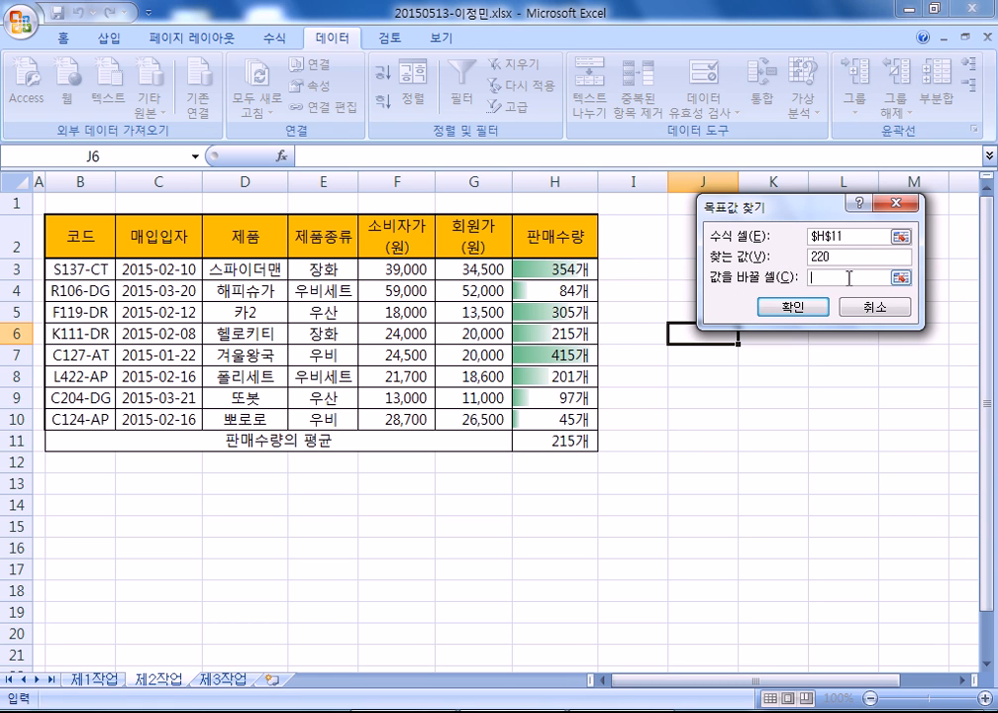
left_click(546, 269)
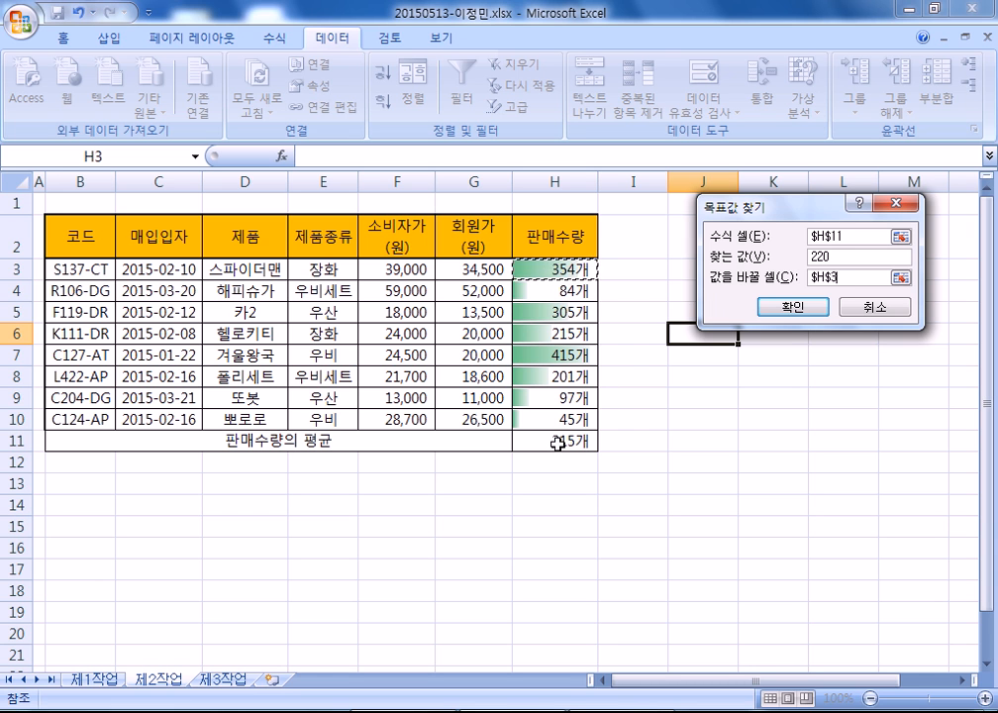
left_click(793, 306)
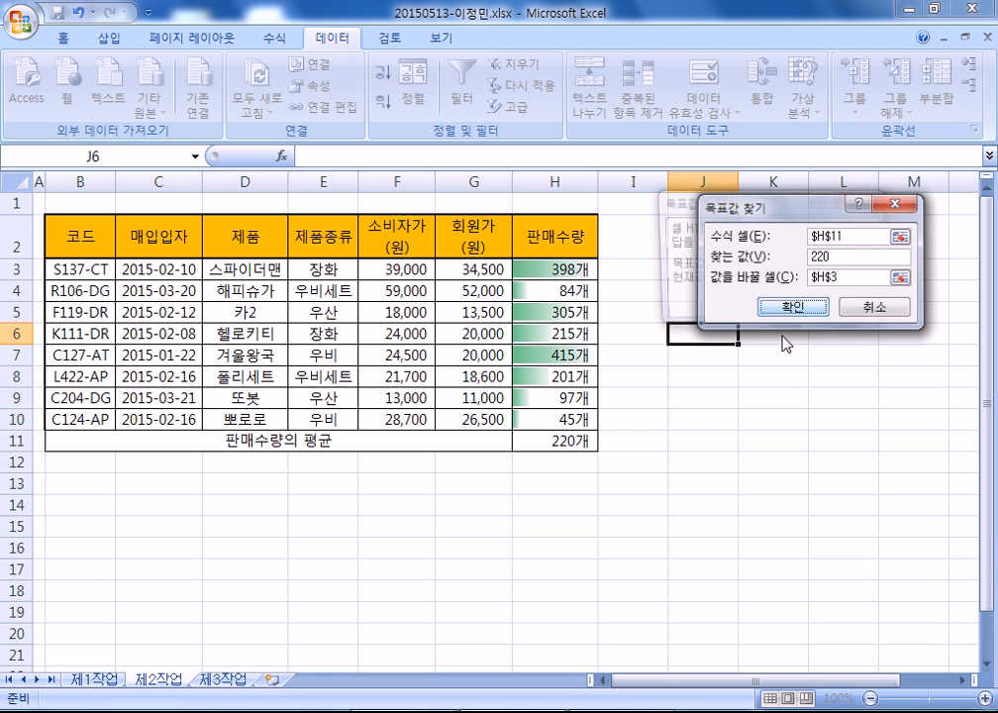
left_click(758, 306)
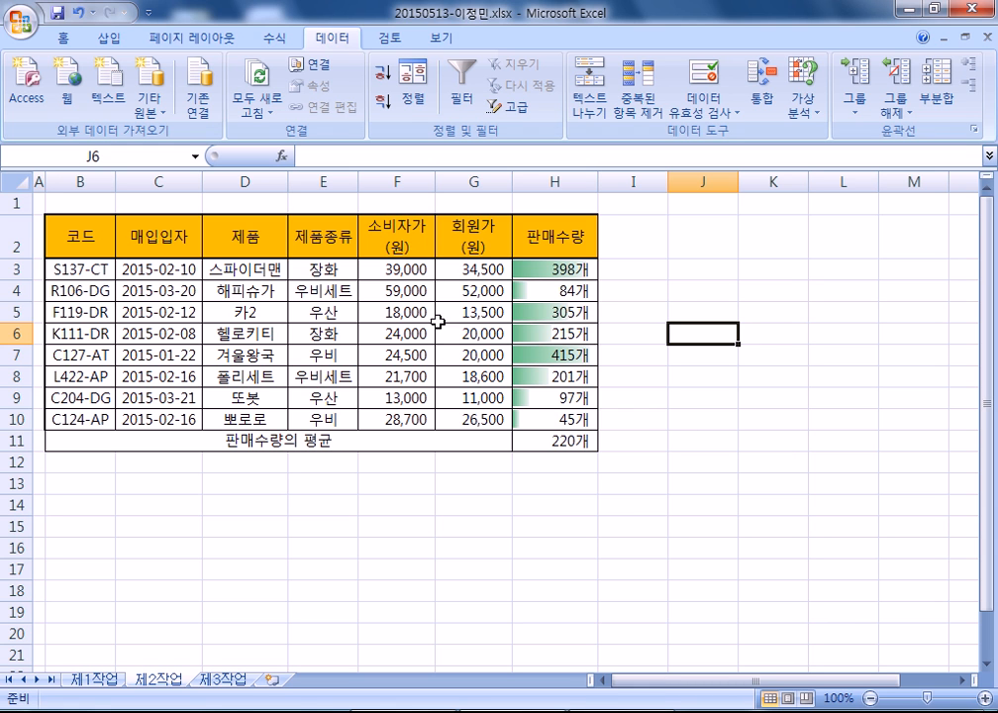
- Copy the 회원가 and 판매수량 headers from G2 and H2 into B14 and C14
left_click(475, 243)
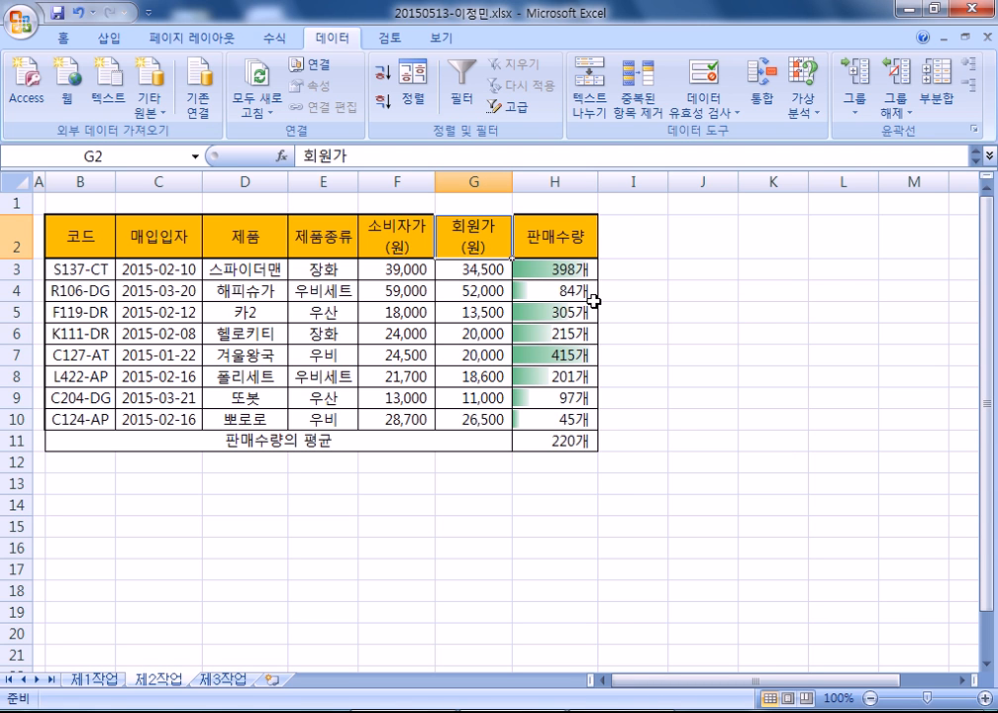
key("ctrl+c")
left_click(57, 505)
key("ctrl+v")
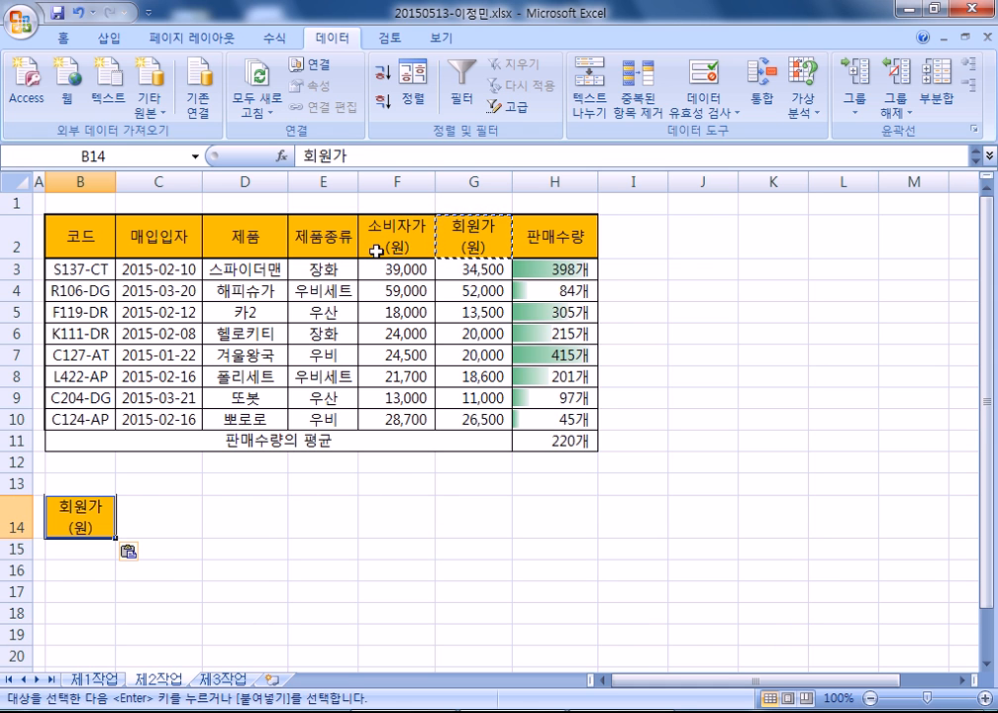
left_click(551, 249)
key("ctrl+c")
left_click(148, 525)
key("ctrl+v")
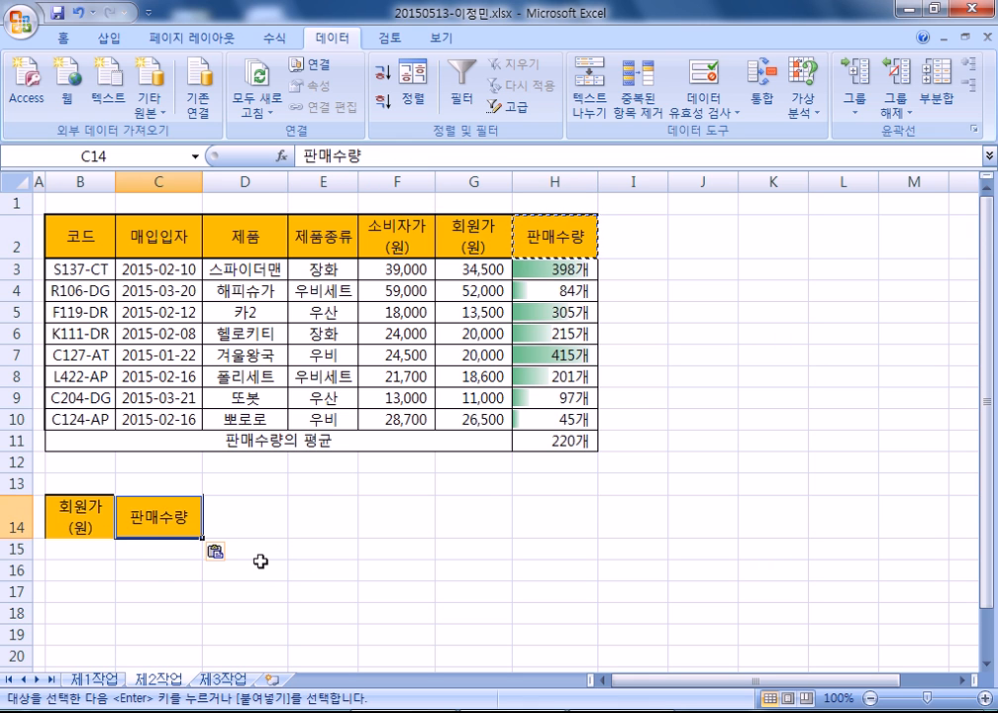
- Enter >=30000 in B15 and >=300 in C15 as the criteria values
left_click(78, 551)
scroll(195, 521, "down", 1)
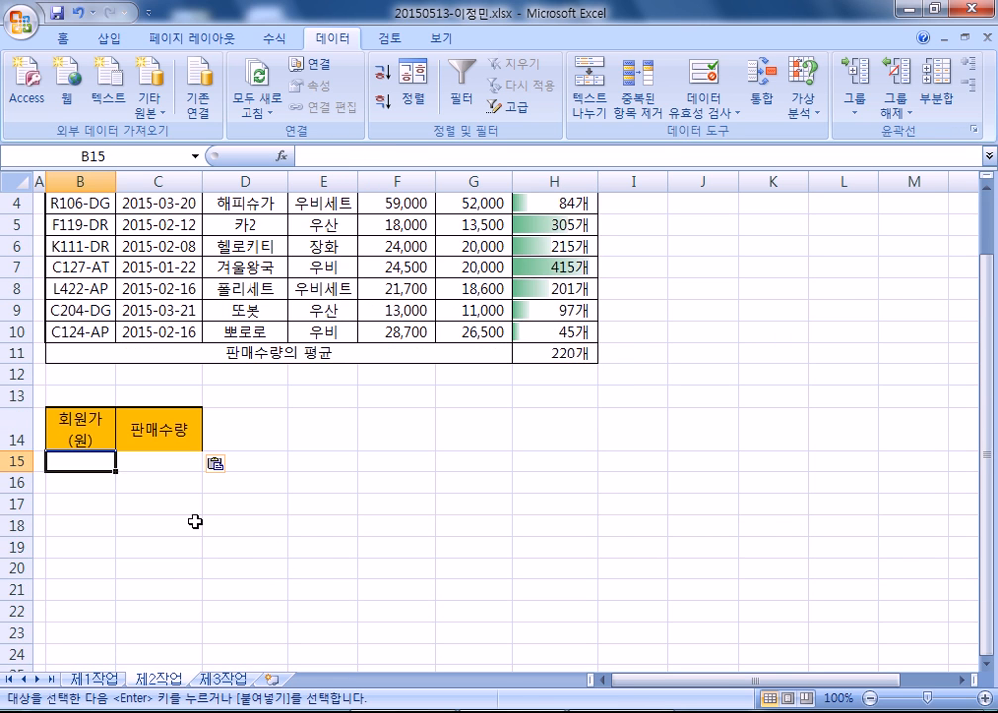
type(">=30000")
key("Tab")
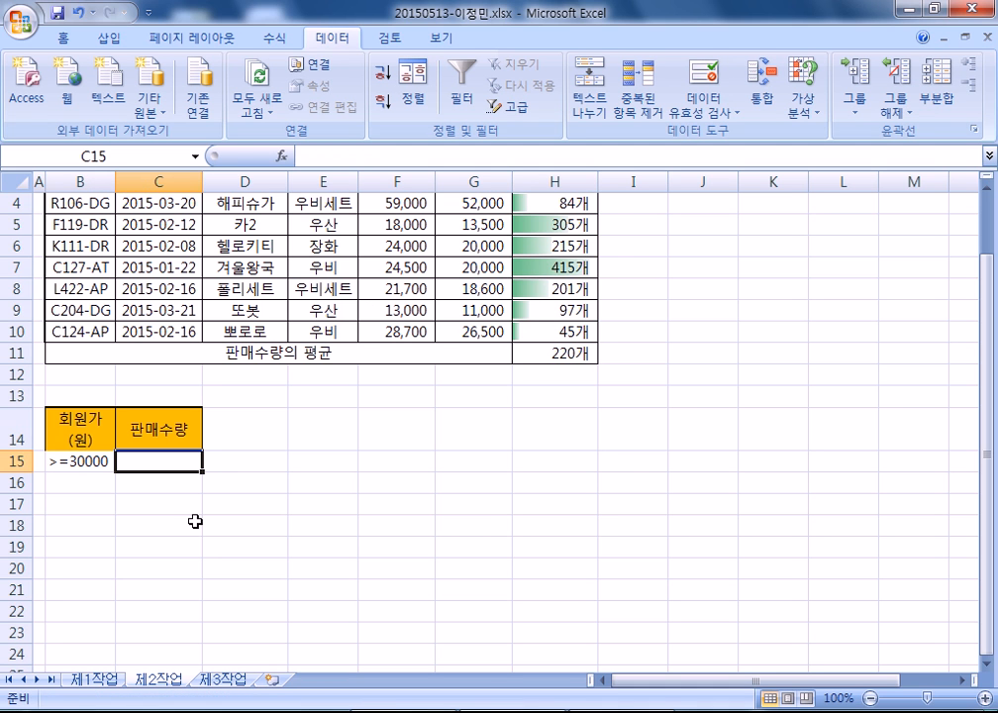
type(">=300")
key("Return")
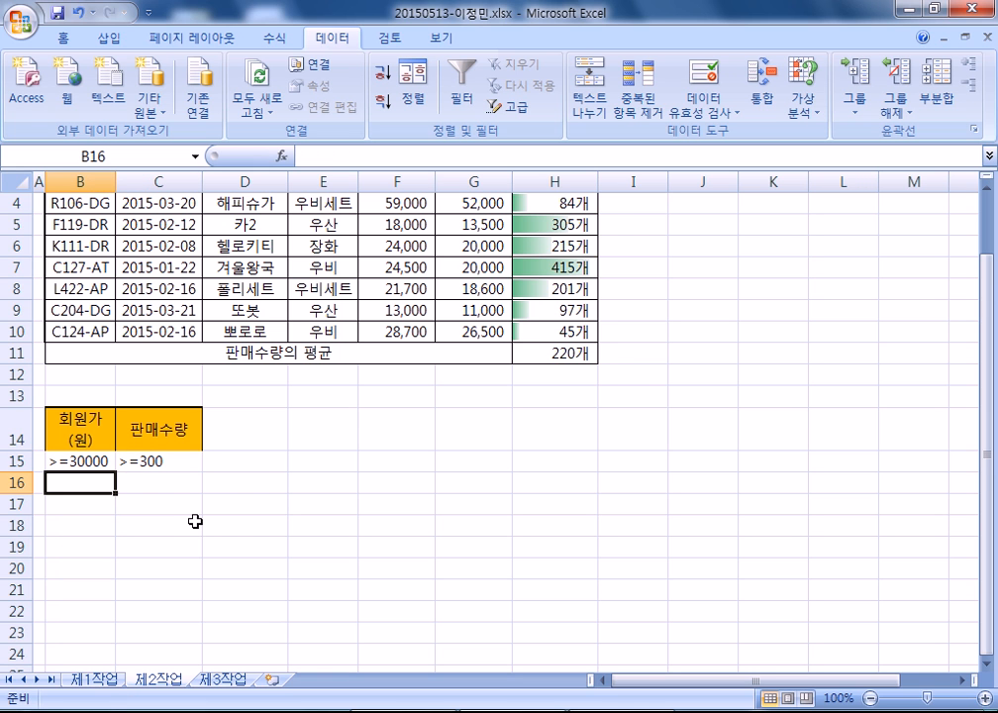
- Move the >=300 criterion down to C16 so the two conditions form OR rows
scroll(203, 423, "down", 1)
left_click(161, 398)
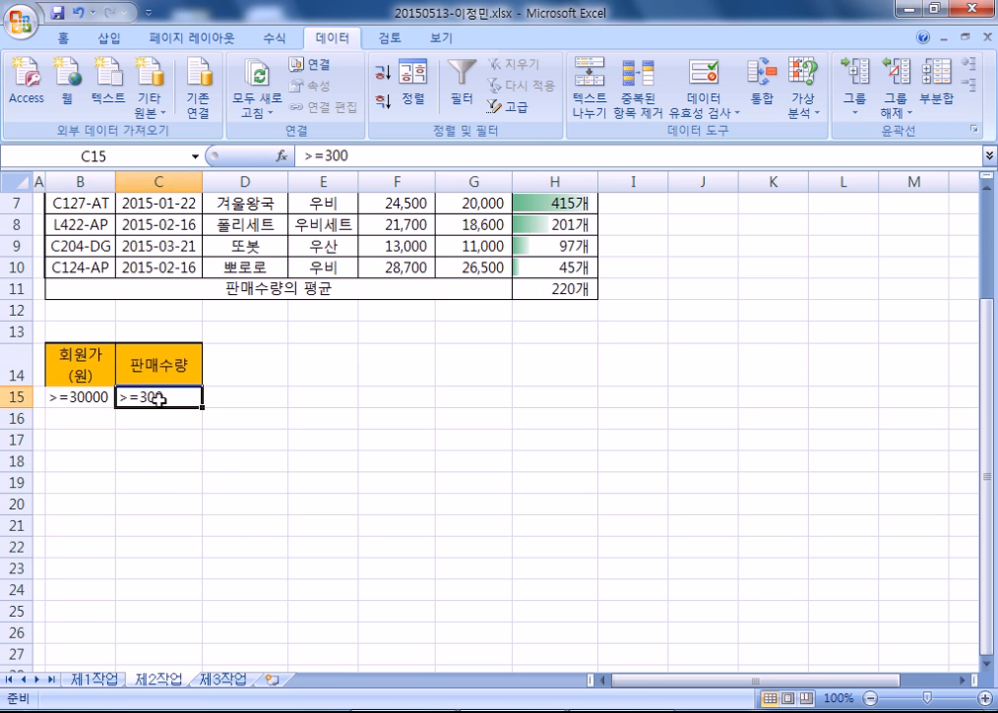
left_click_drag(162, 406, 164, 422)
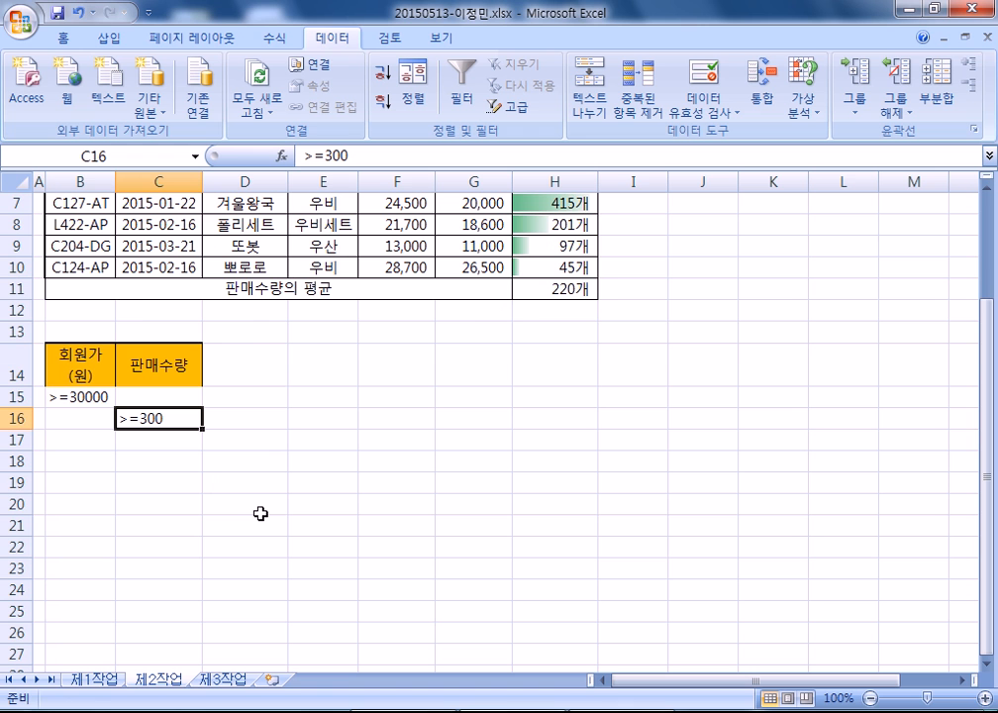
scroll(260, 513, "up", 1)
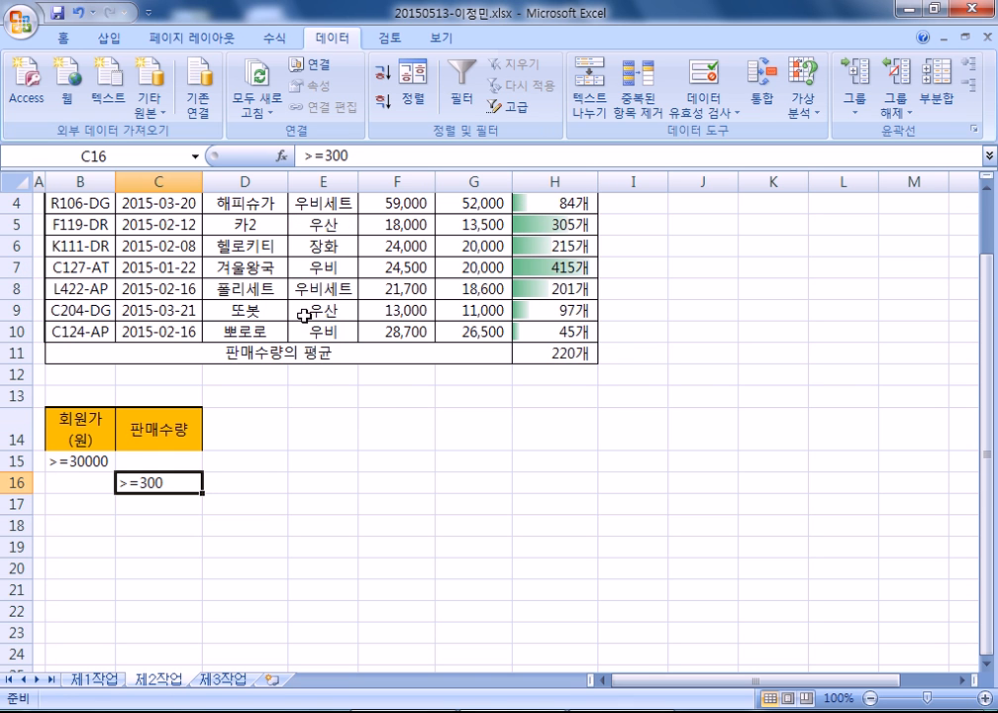
left_click(315, 246)
scroll(277, 319, "up", 1)
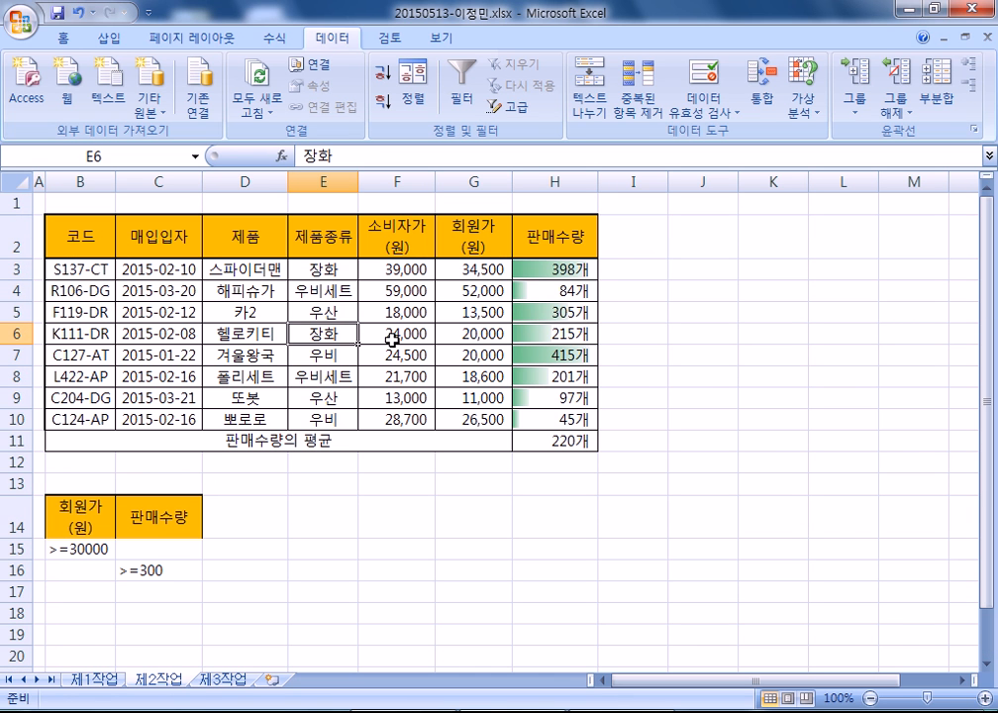
left_click(15, 441)
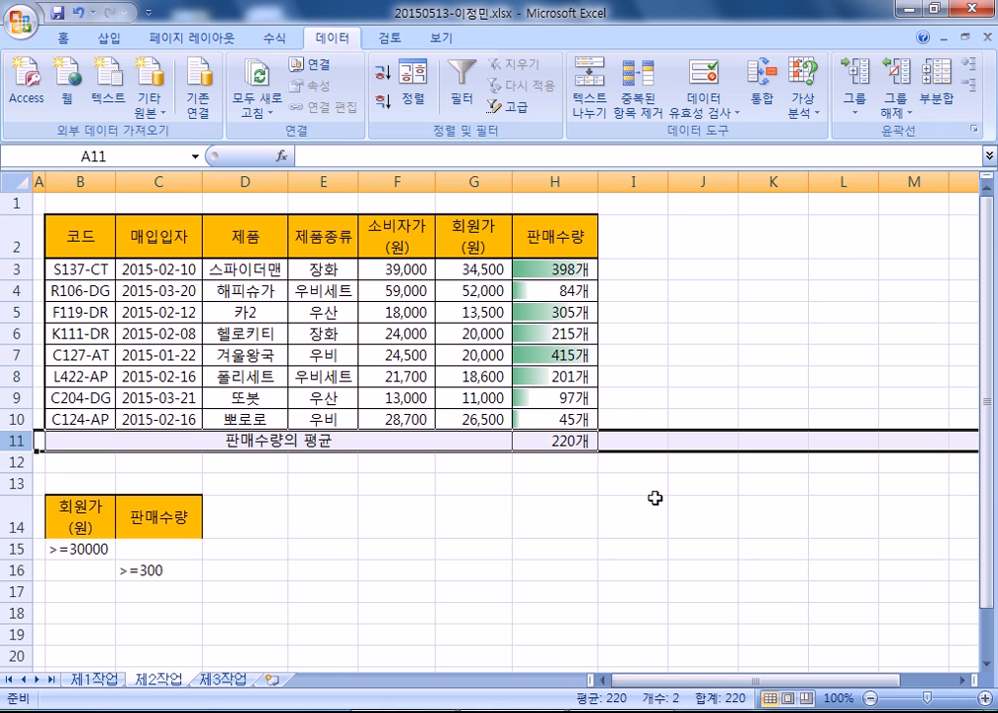
- Open Advanced Filter on the product table and set the list range to B2:H10
left_click(456, 358)
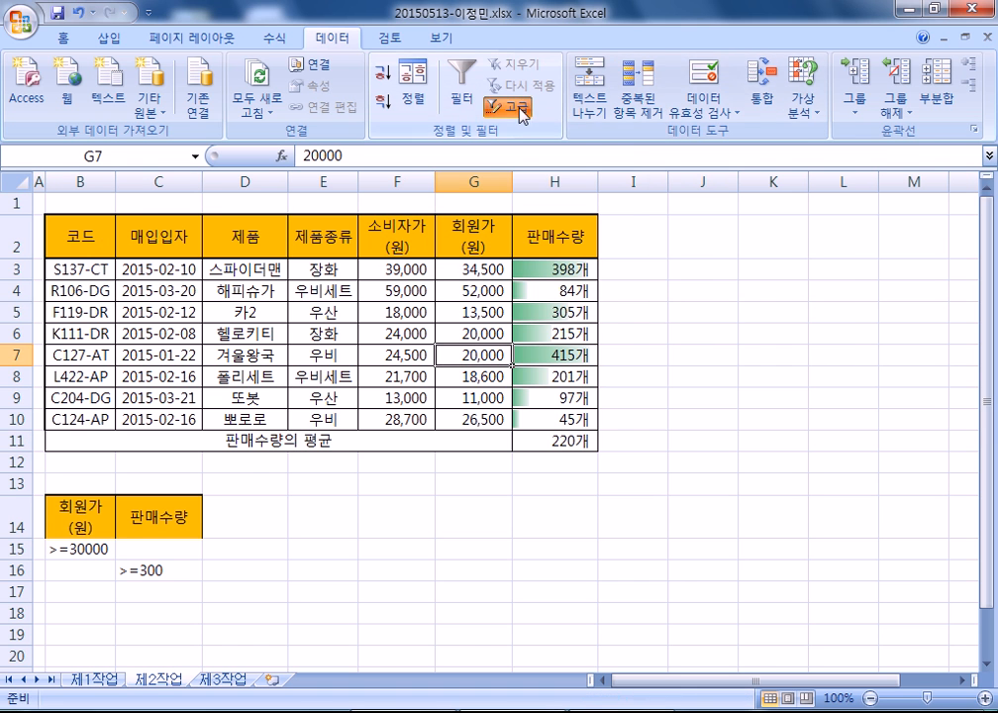
left_click(511, 107)
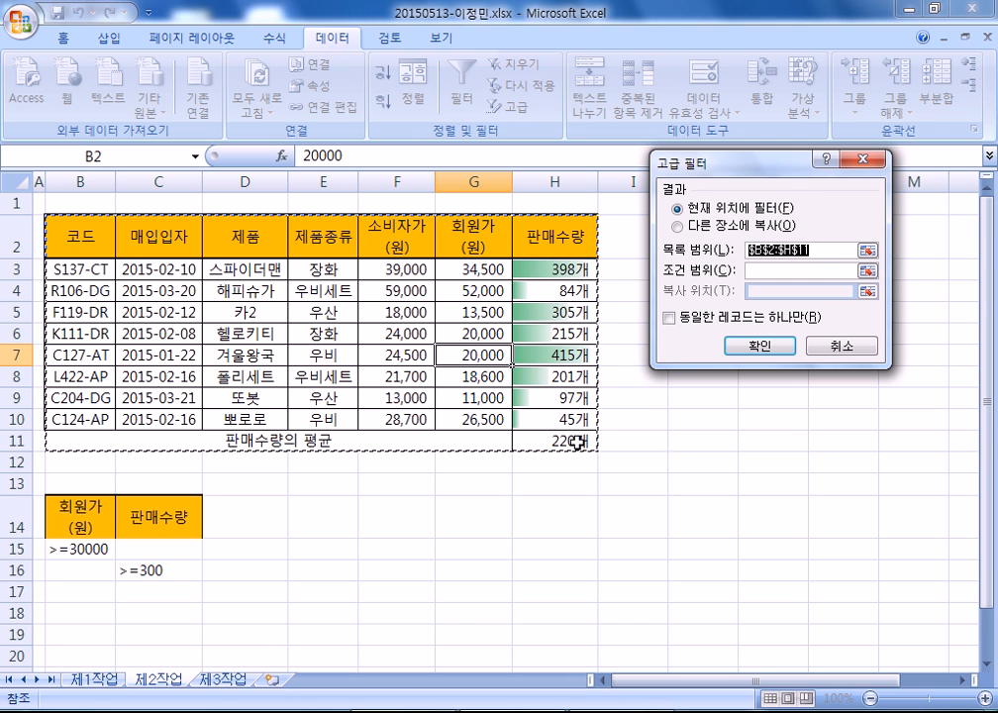
scroll(436, 366, "down", 2)
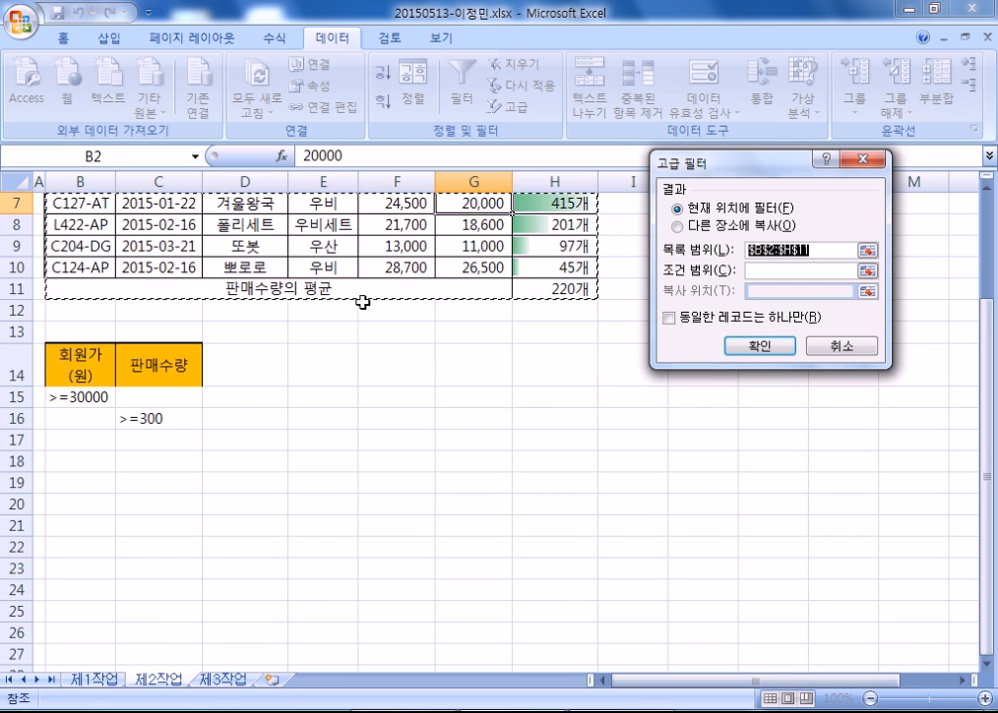
scroll(378, 350, "up", 2)
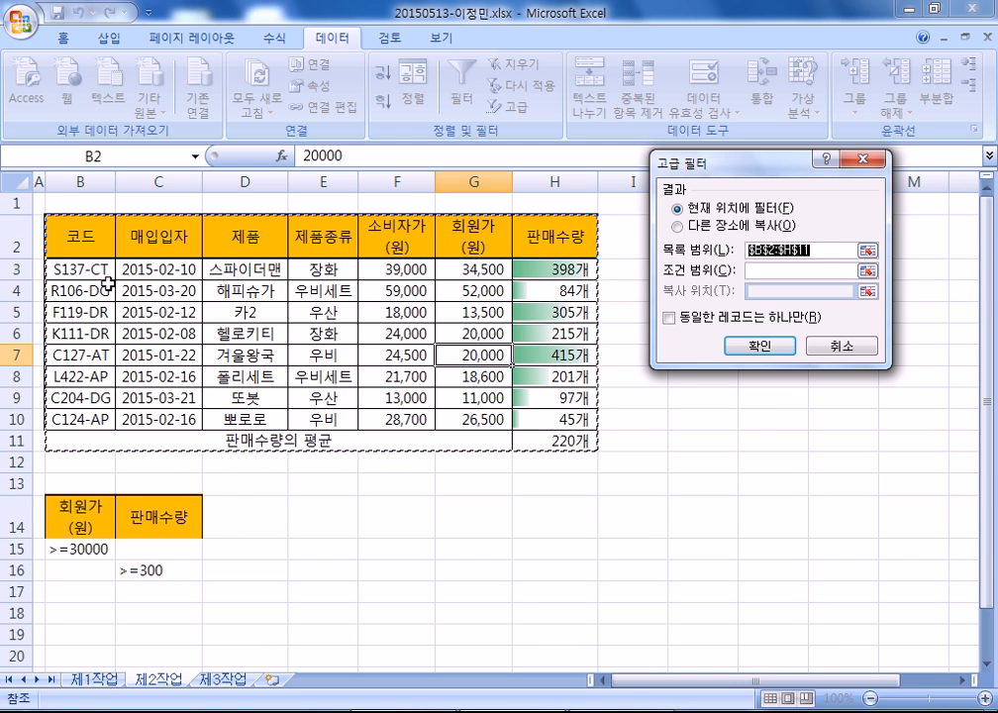
left_click_drag(73, 230, 555, 417)
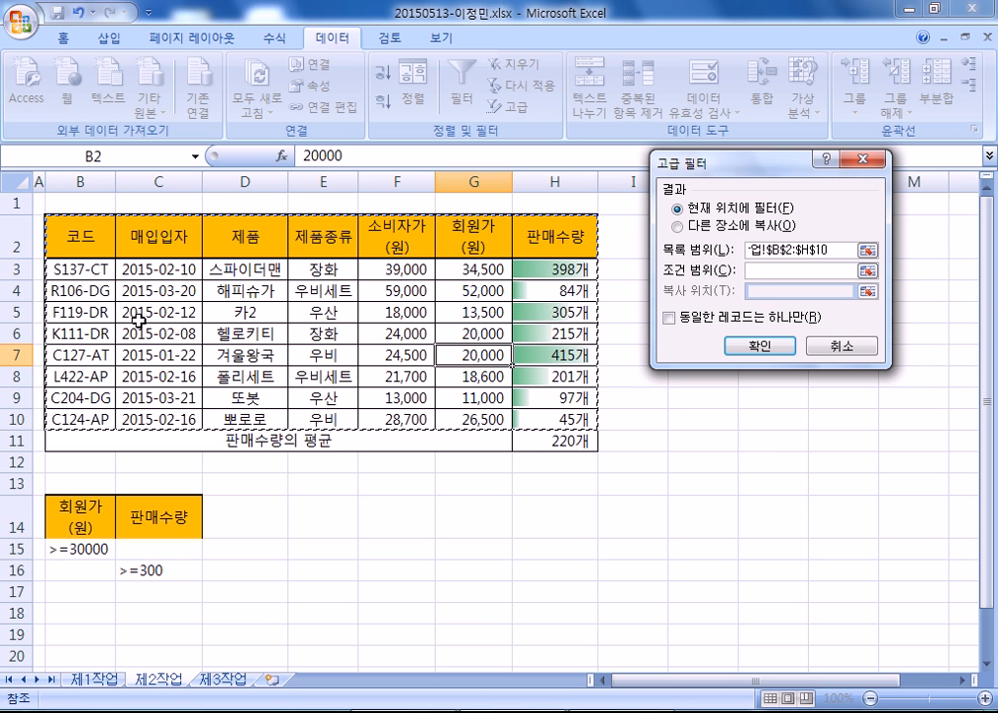
scroll(137, 317, "down", 2)
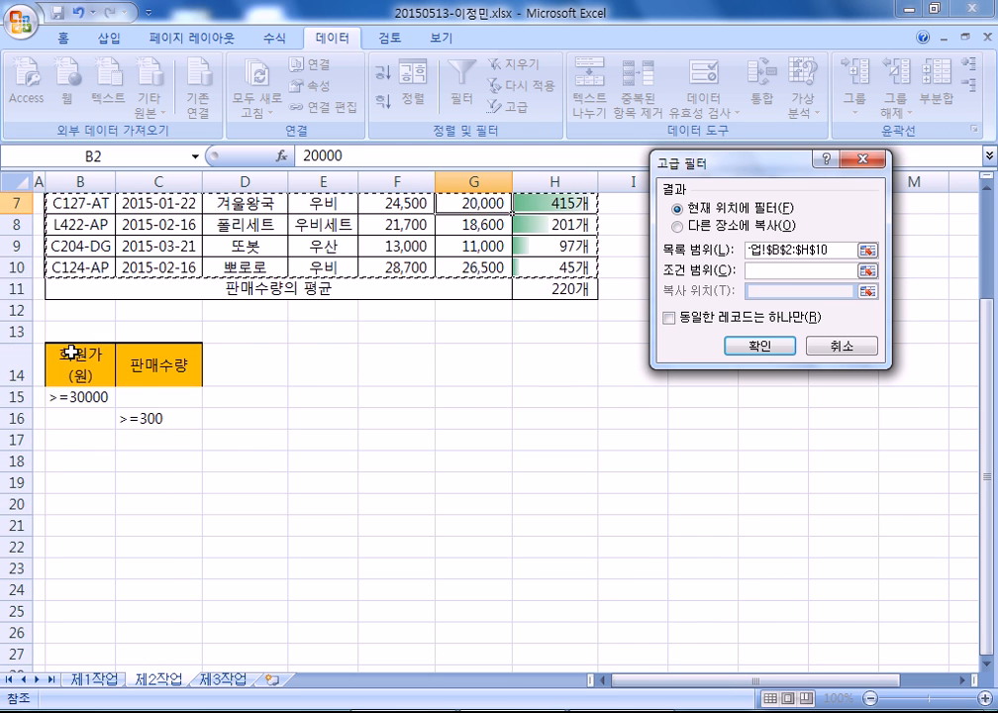
scroll(71, 351, "up", 2)
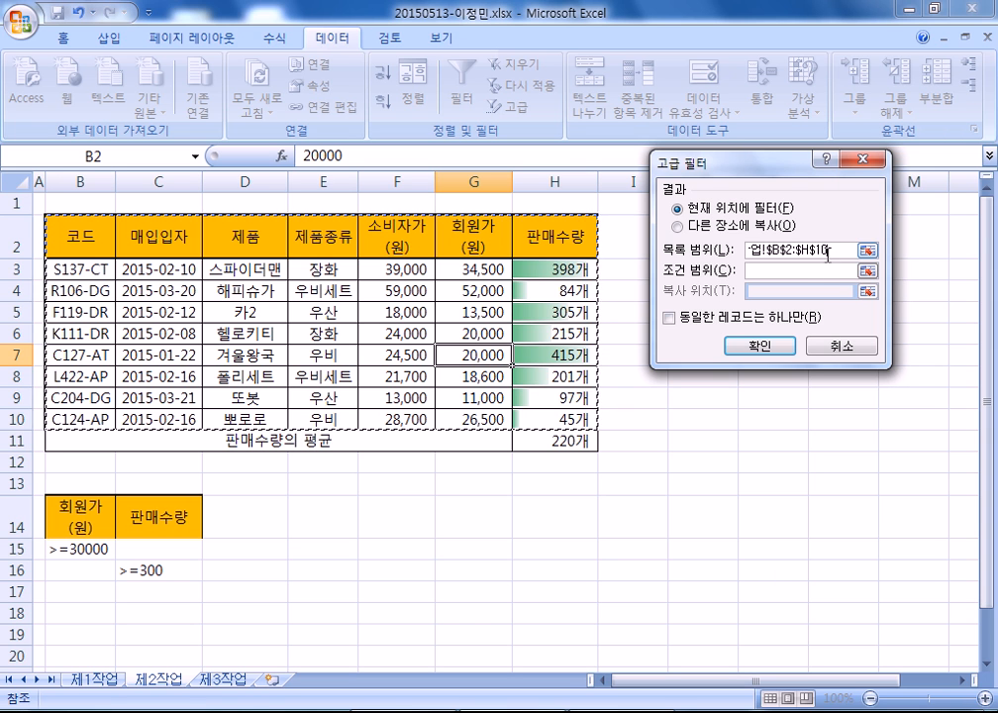
- Use criteria range B14:C16 and copy the matching rows to B18
left_click(766, 272)
left_click_drag(69, 515, 141, 568)
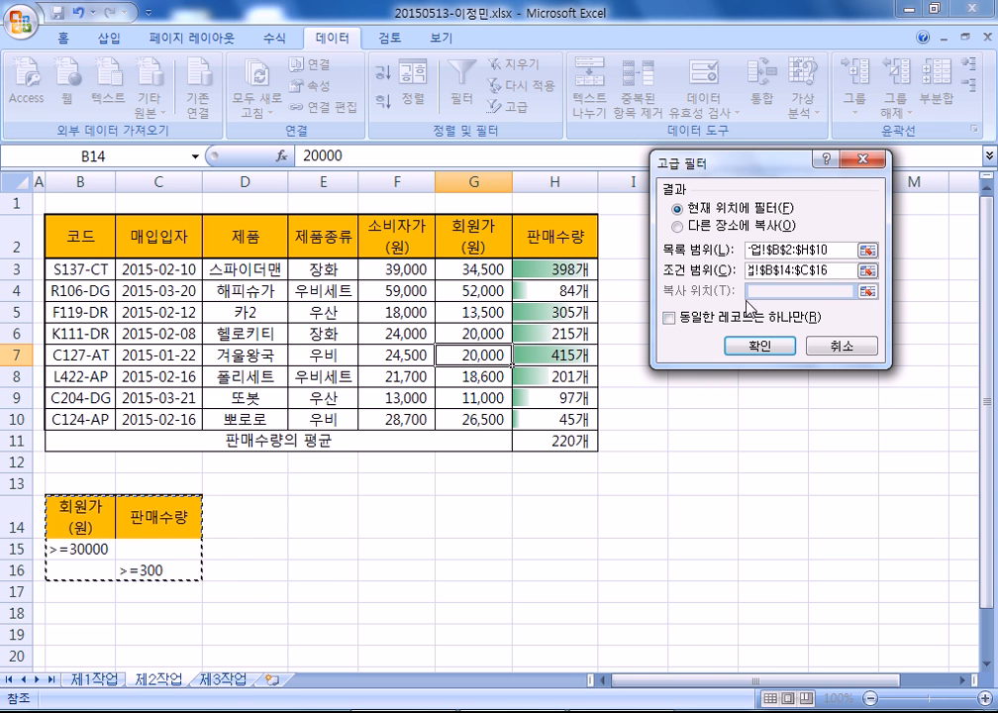
left_click(677, 226)
scroll(130, 454, "down", 2)
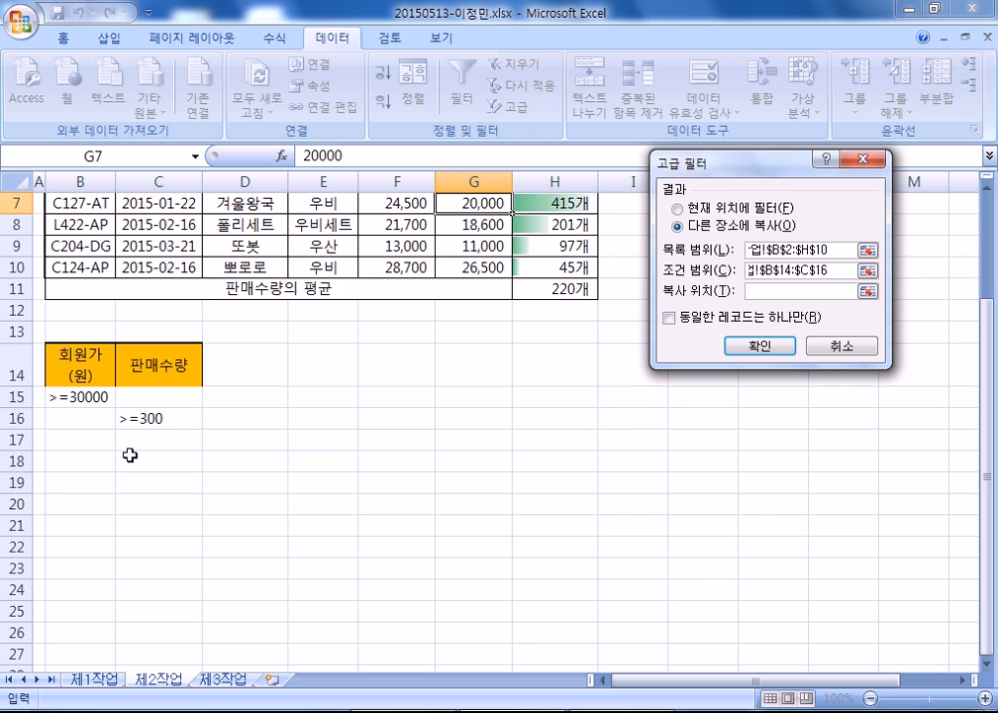
left_click(71, 462)
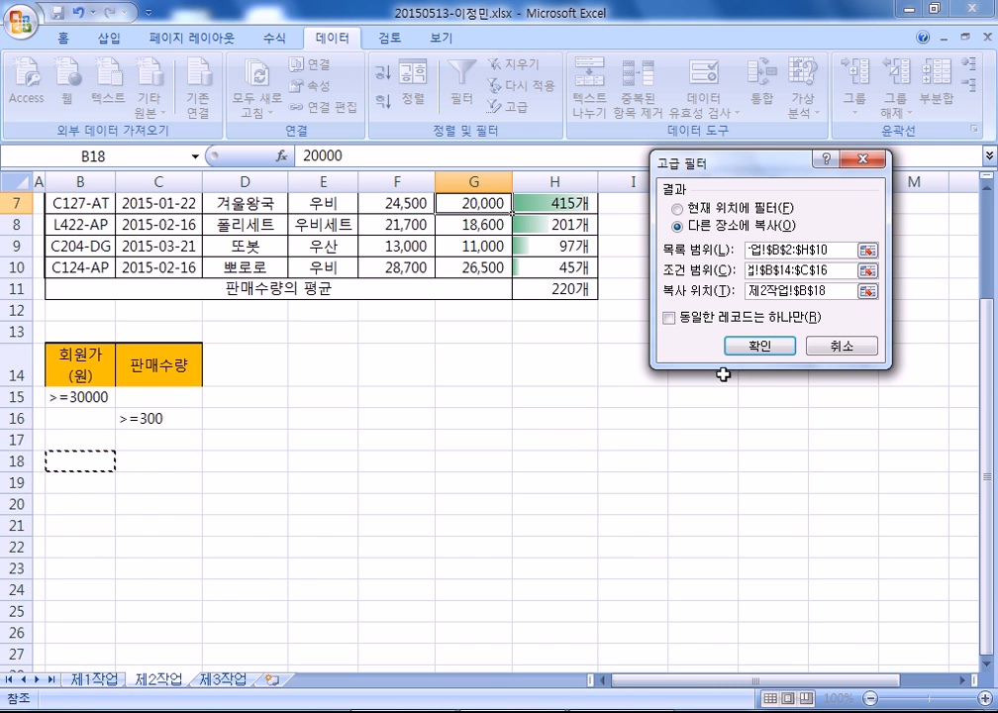
left_click(762, 352)
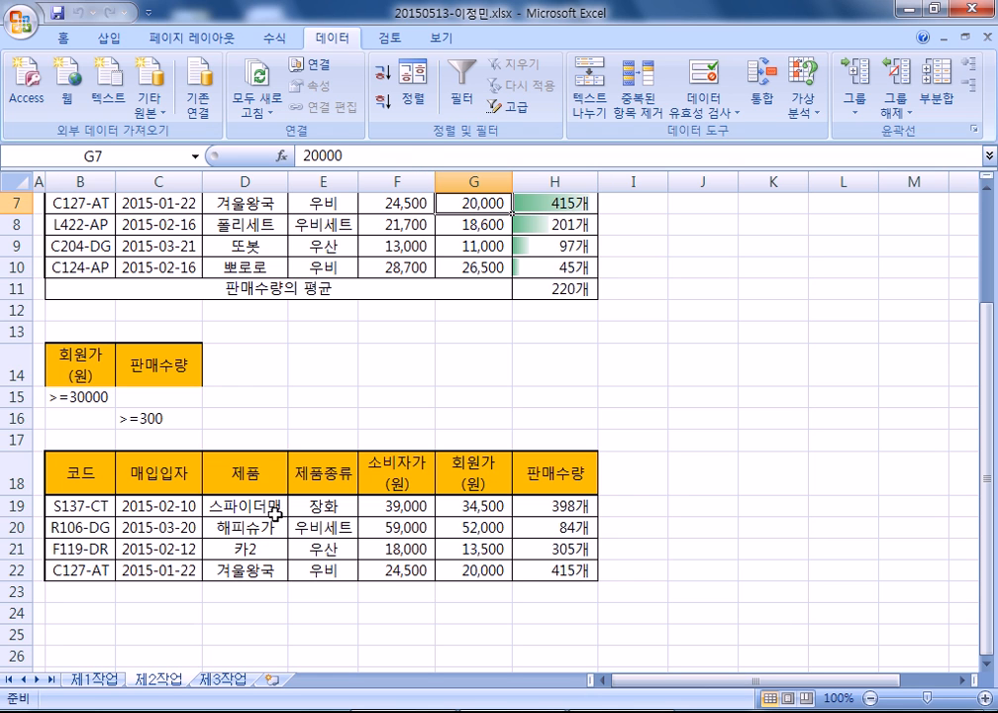
left_click(542, 290)
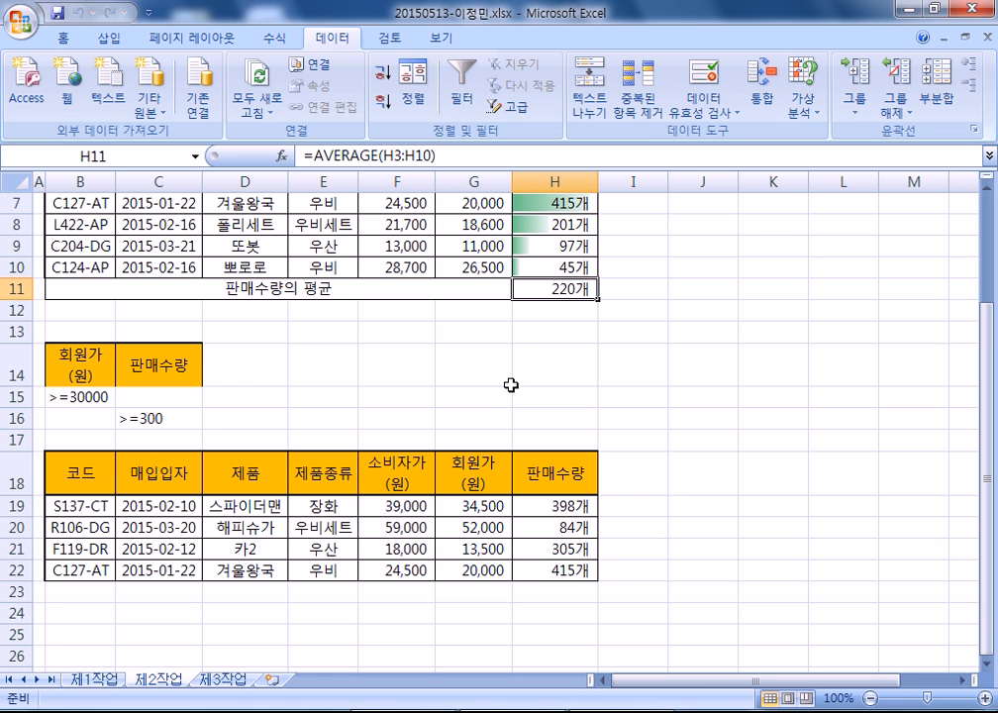
scroll(511, 386, "down", 2)
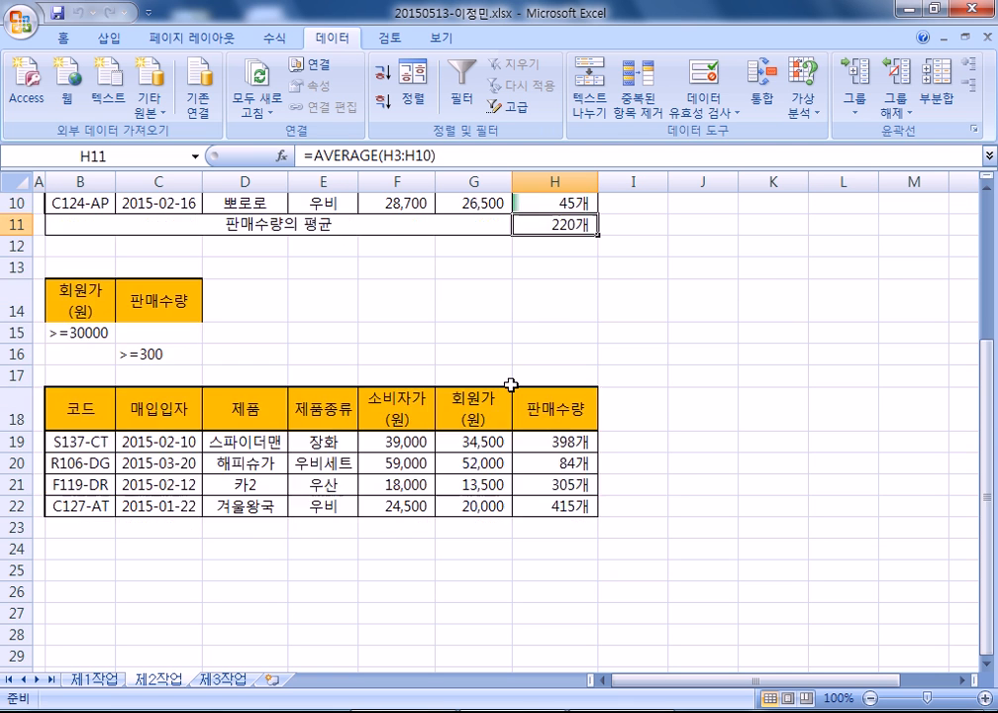
scroll(511, 385, "up", 3)
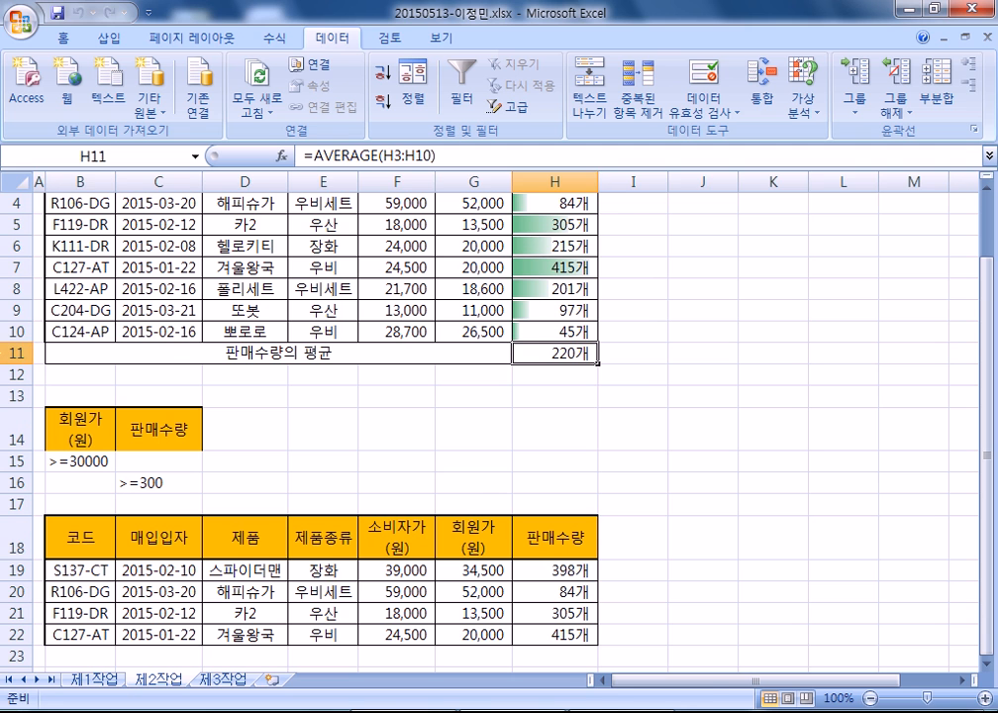
left_click(18, 353)
left_click(423, 293)
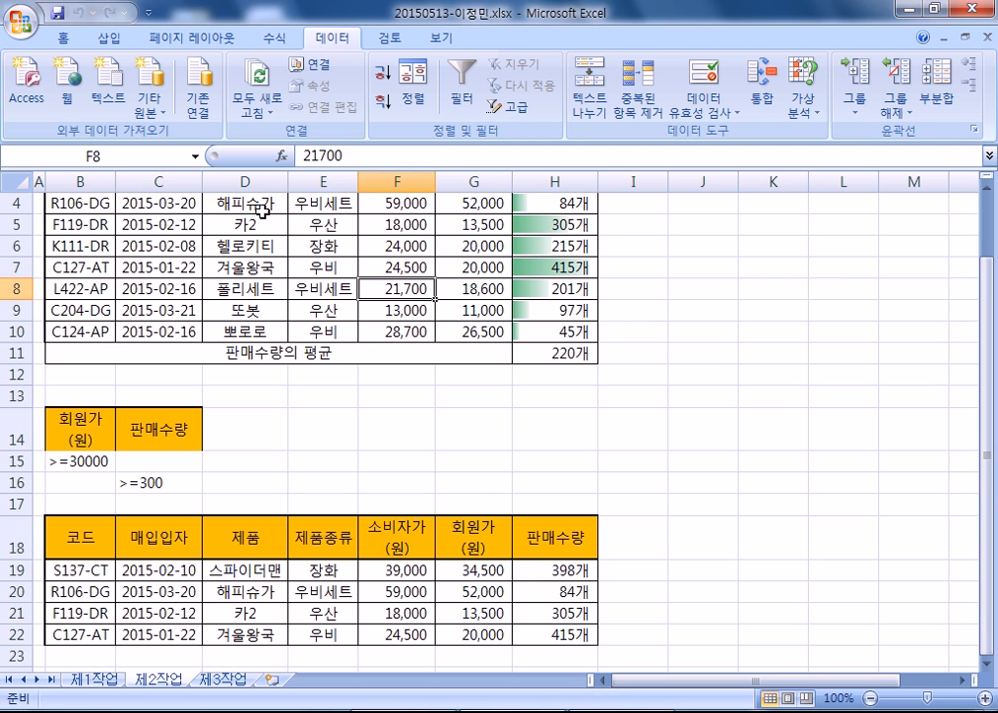
scroll(323, 269, "down", 2)
left_click_drag(69, 406, 542, 501)
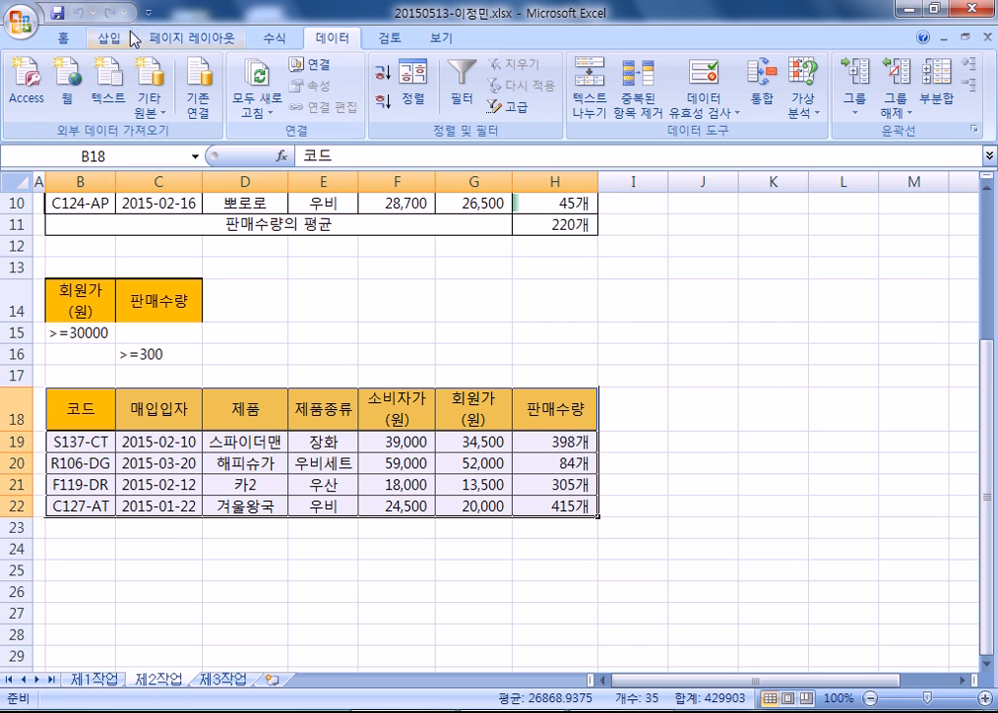
left_click(63, 38)
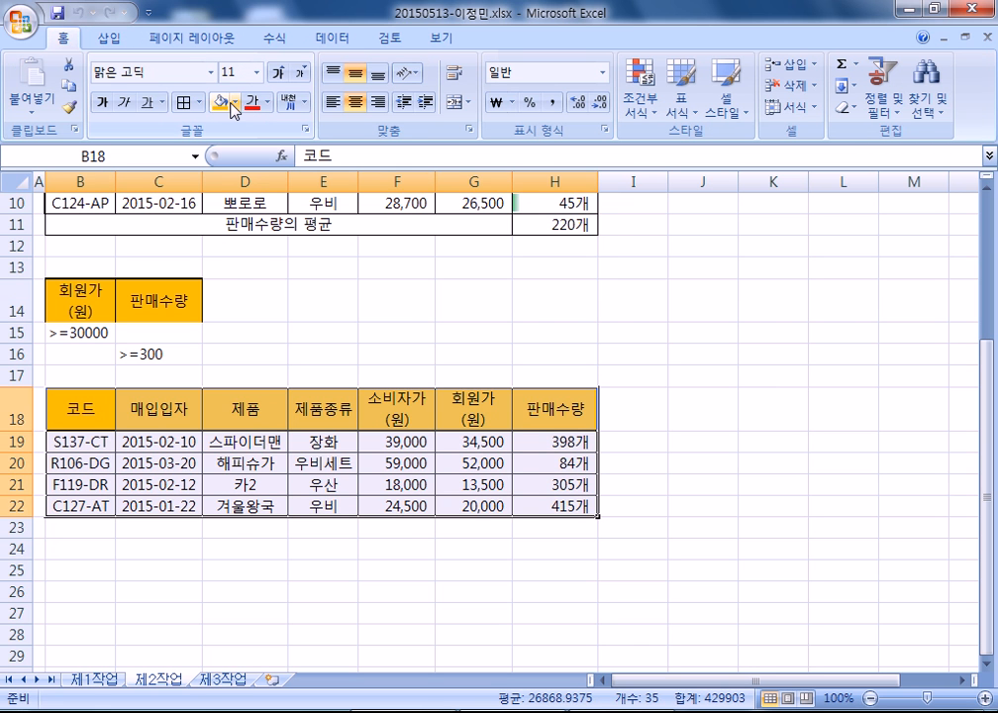
left_click(236, 103)
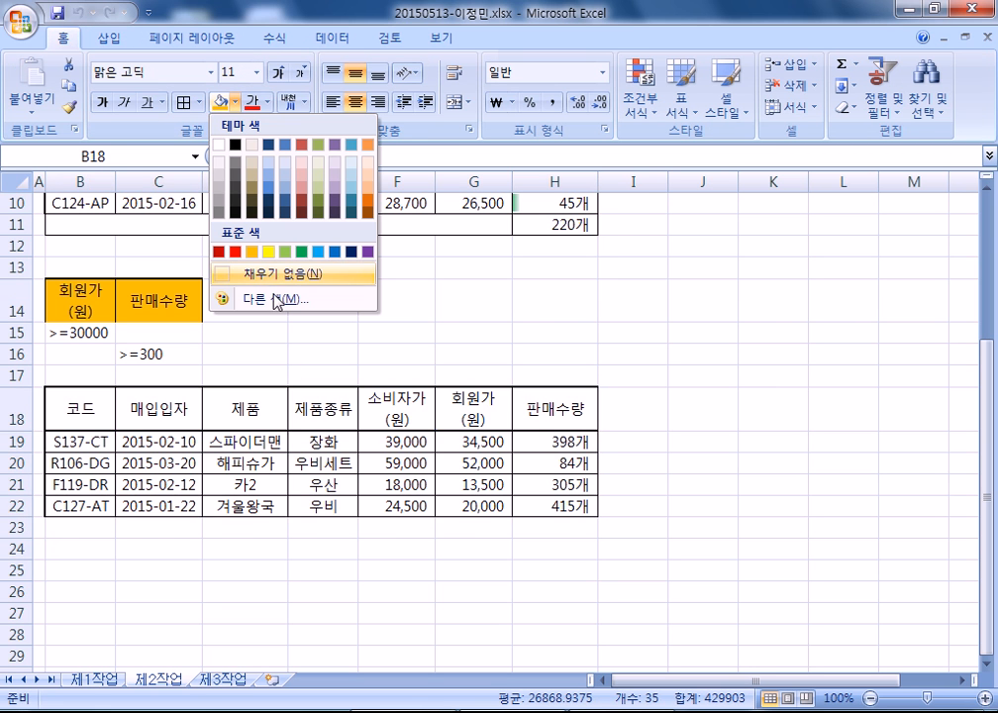
left_click(696, 107)
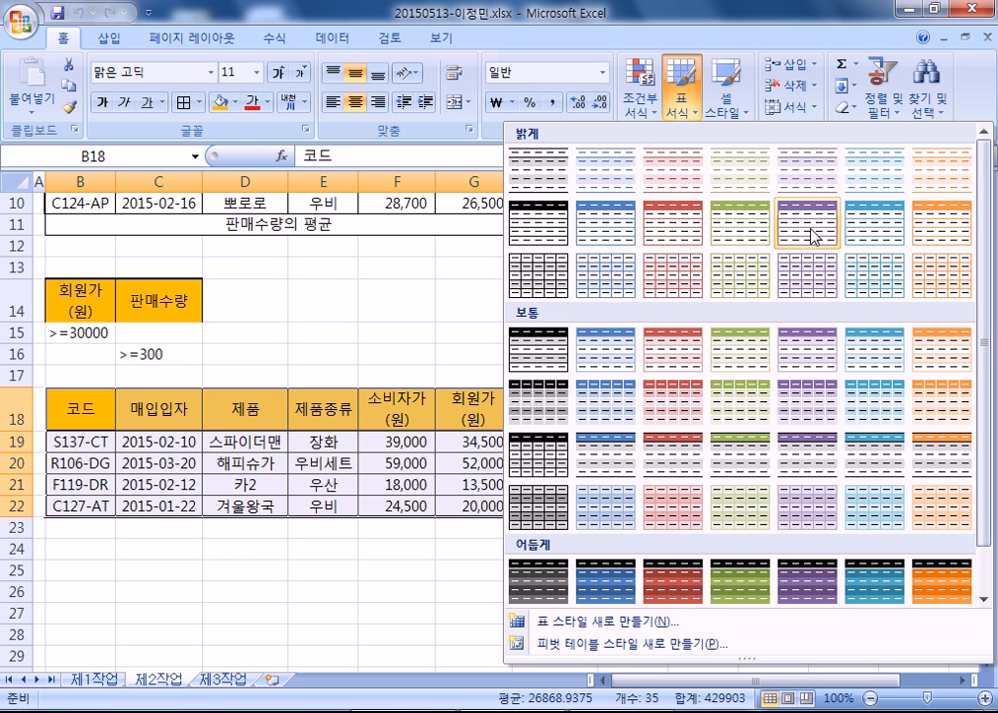
left_click(317, 350)
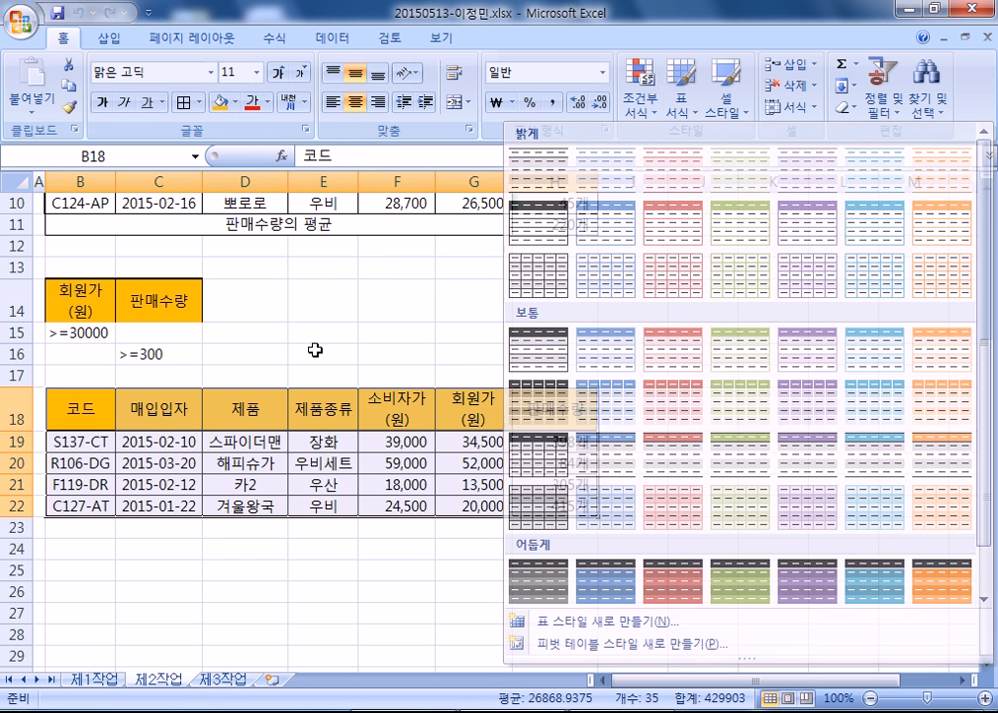
left_click(369, 359)
scroll(459, 394, "up", 2)
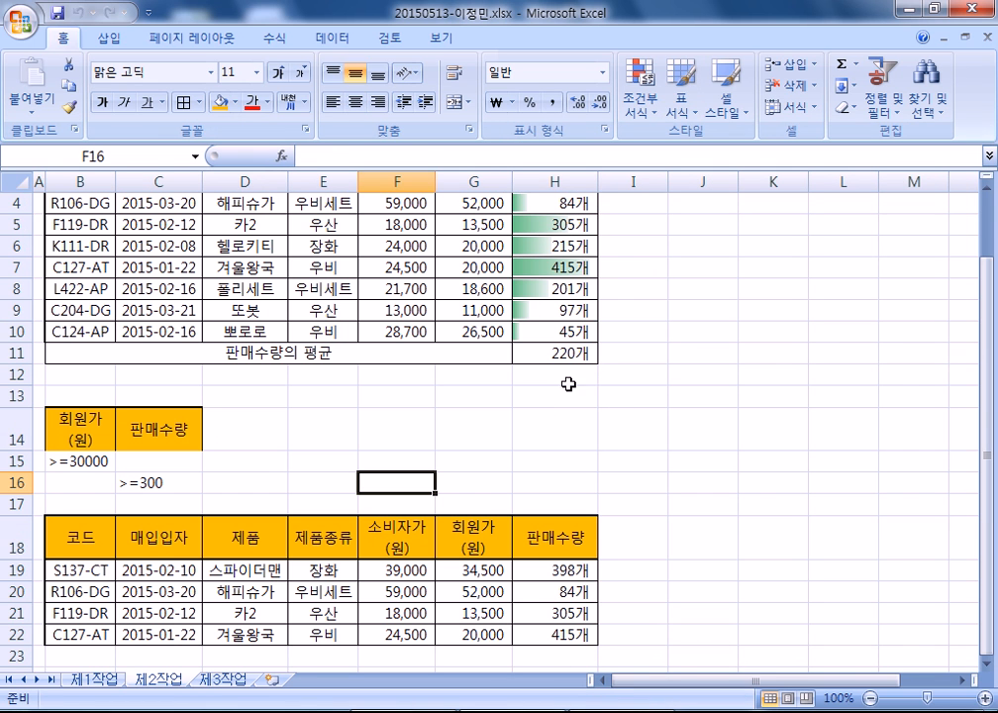
left_click(561, 354)
left_click(574, 429)
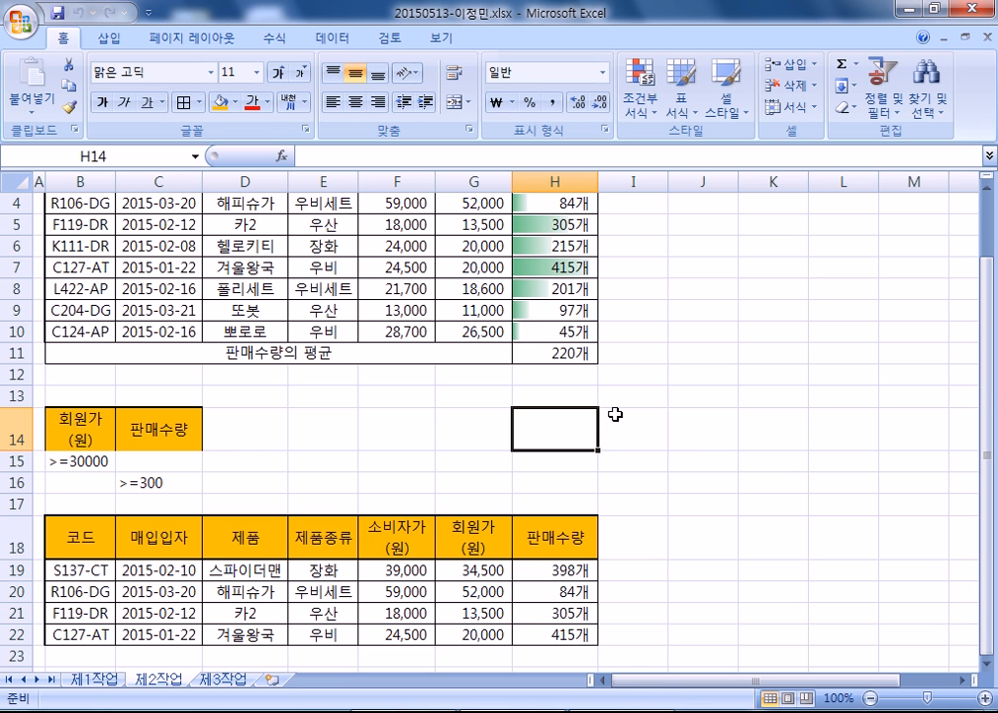
- Copy the 제1작업 sales table to B2 of 제3작업, pasting column widths first, then the data
left_click(95, 680)
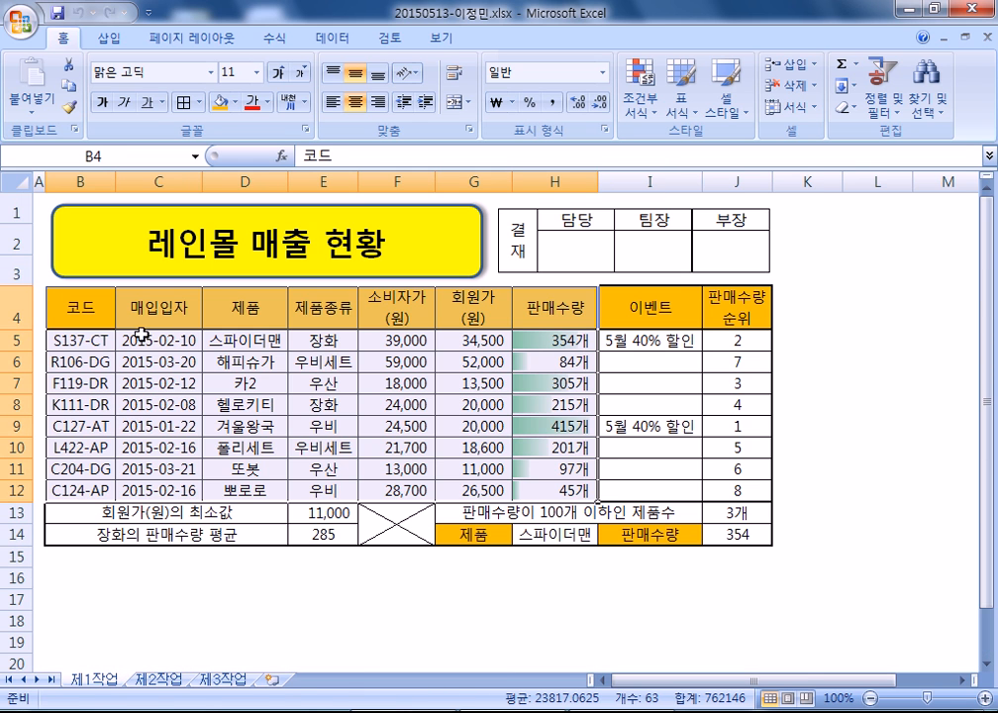
key("ctrl+c")
left_click(223, 679)
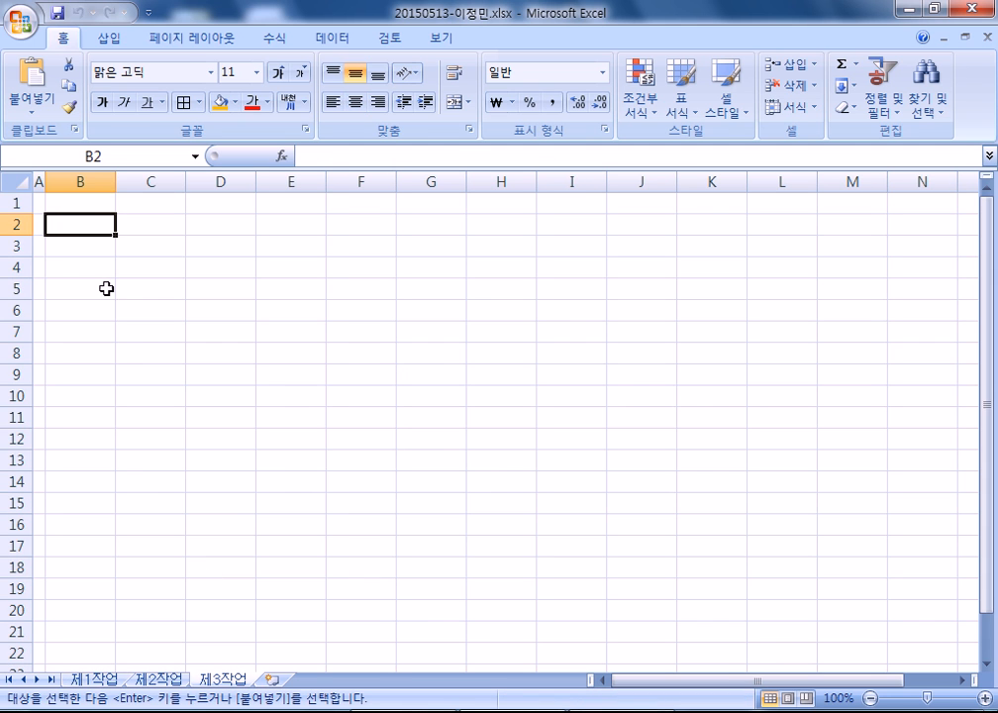
right_click(80, 225)
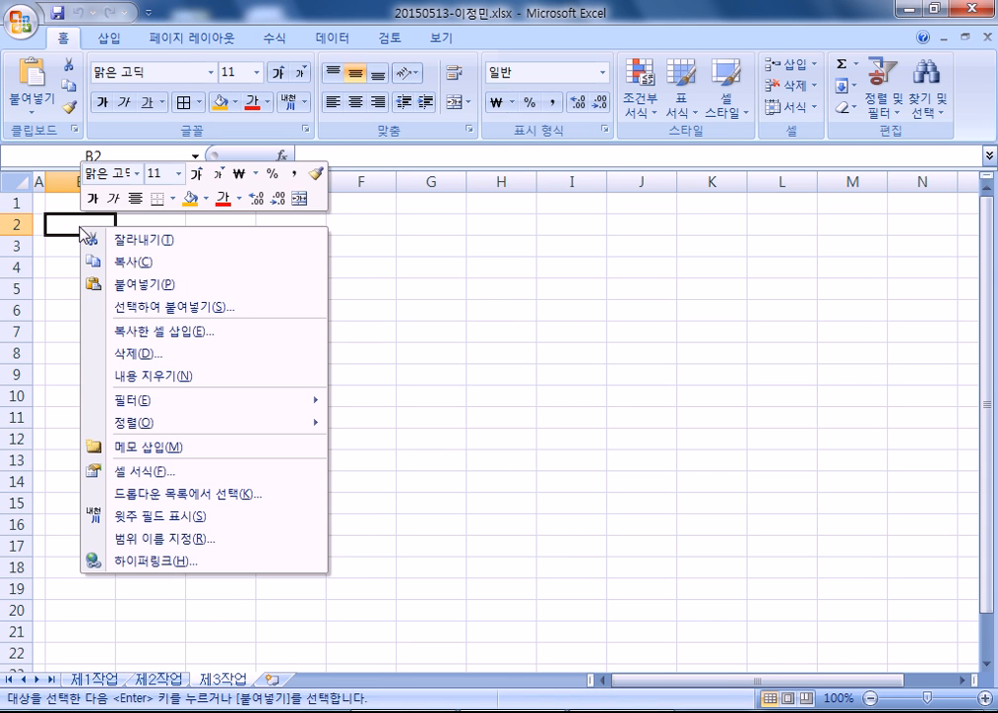
left_click(149, 309)
left_click(198, 234)
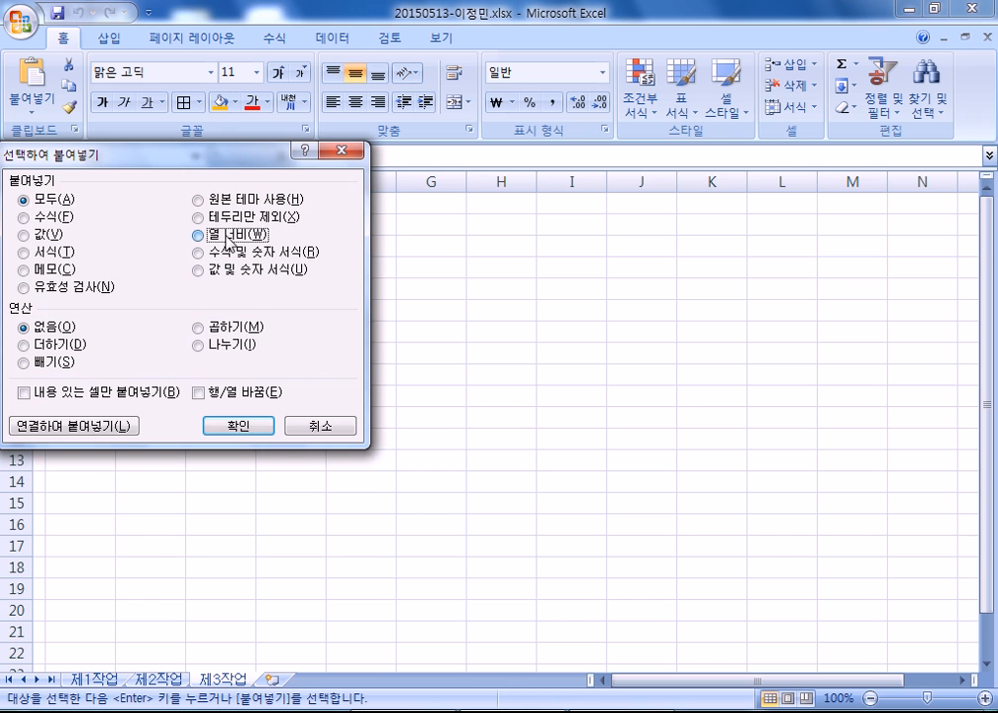
left_click(240, 428)
left_click(87, 223)
key("ctrl+v")
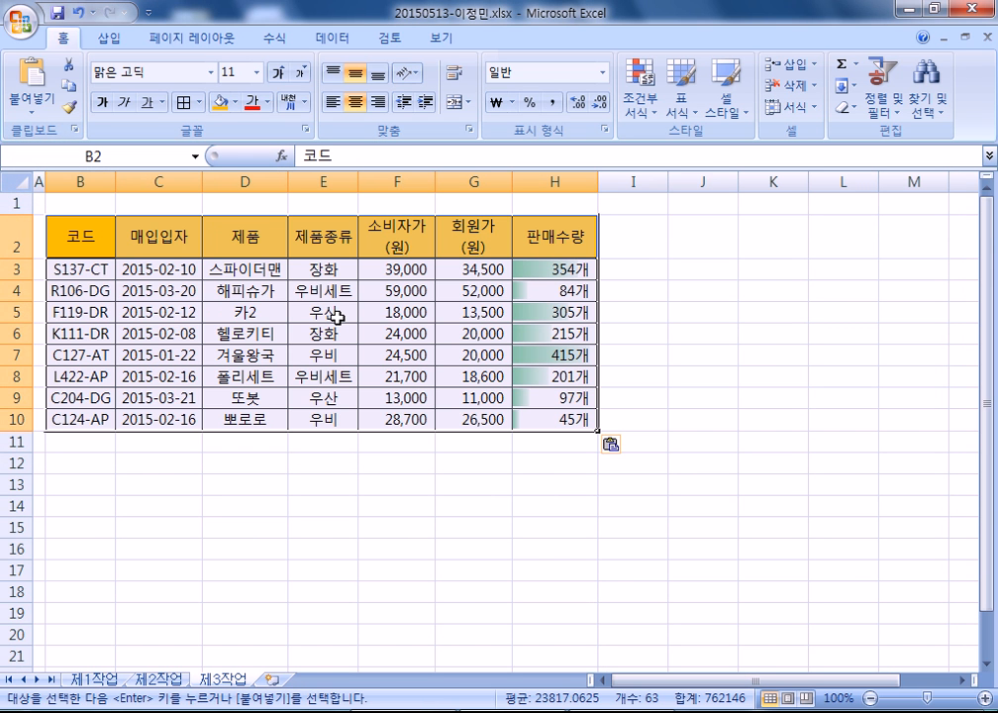
left_click(326, 265)
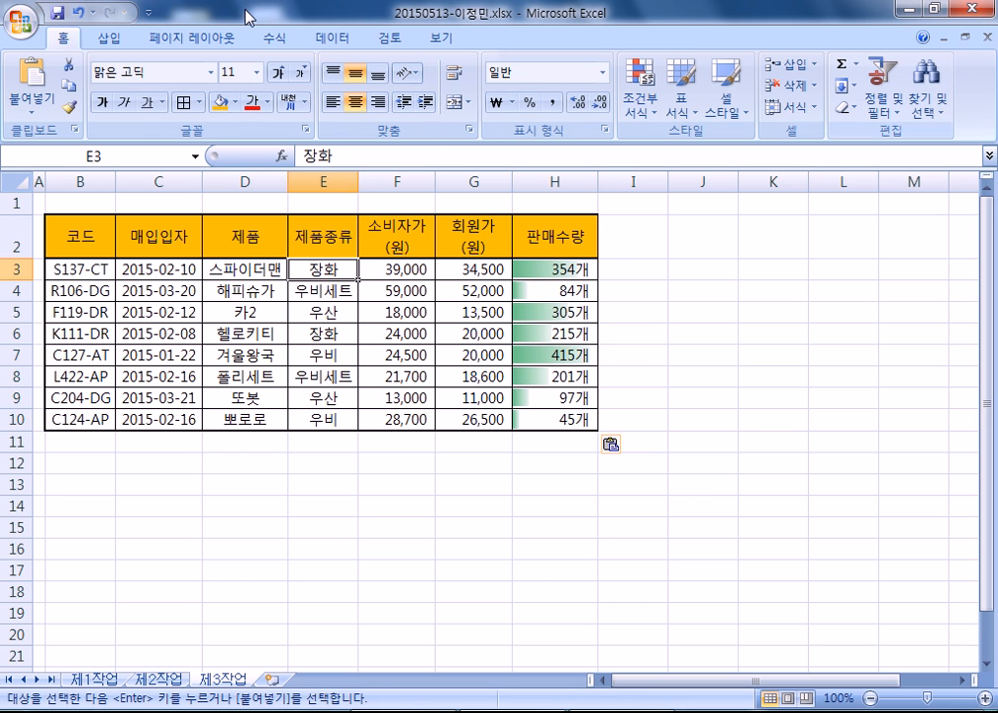
- Sort the 제3작업 table by 제품종류 descending, then bring up the 부분합 settings
left_click(334, 38)
left_click(408, 106)
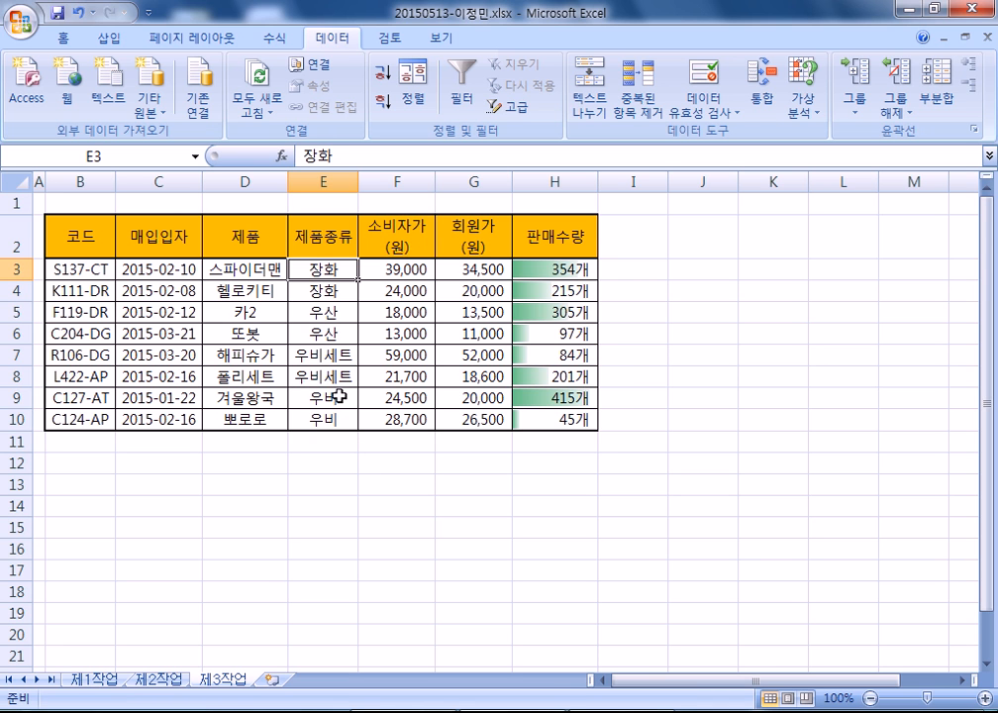
left_click(936, 97)
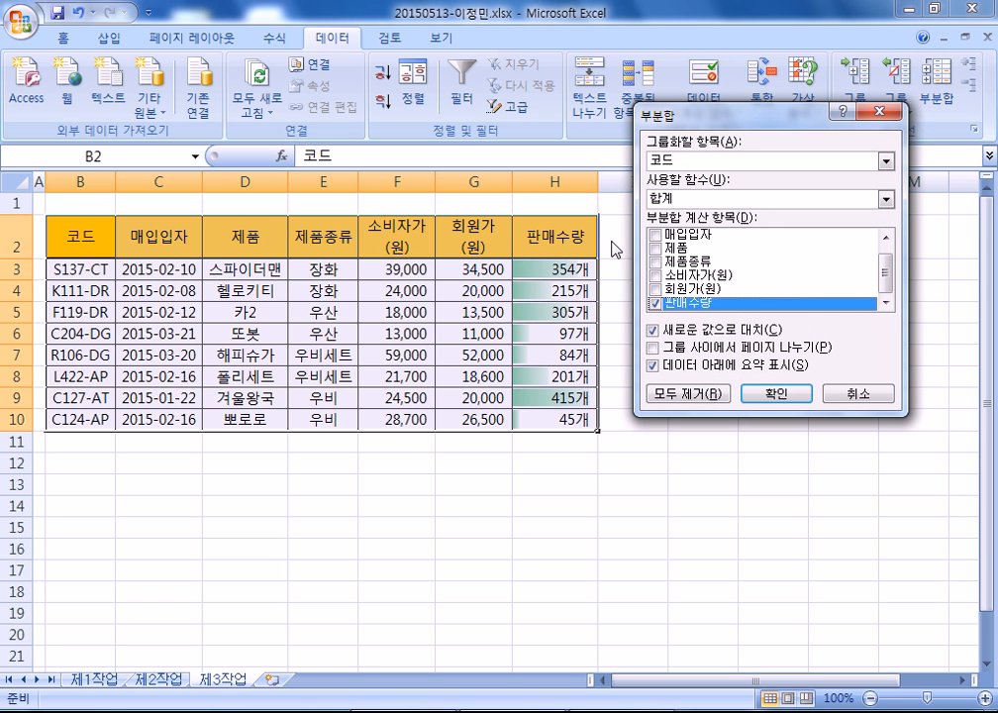
- Add 개수 subtotals of 제품 grouped by 제품종류 and widen column E to fit
left_click(698, 161)
left_click(699, 211)
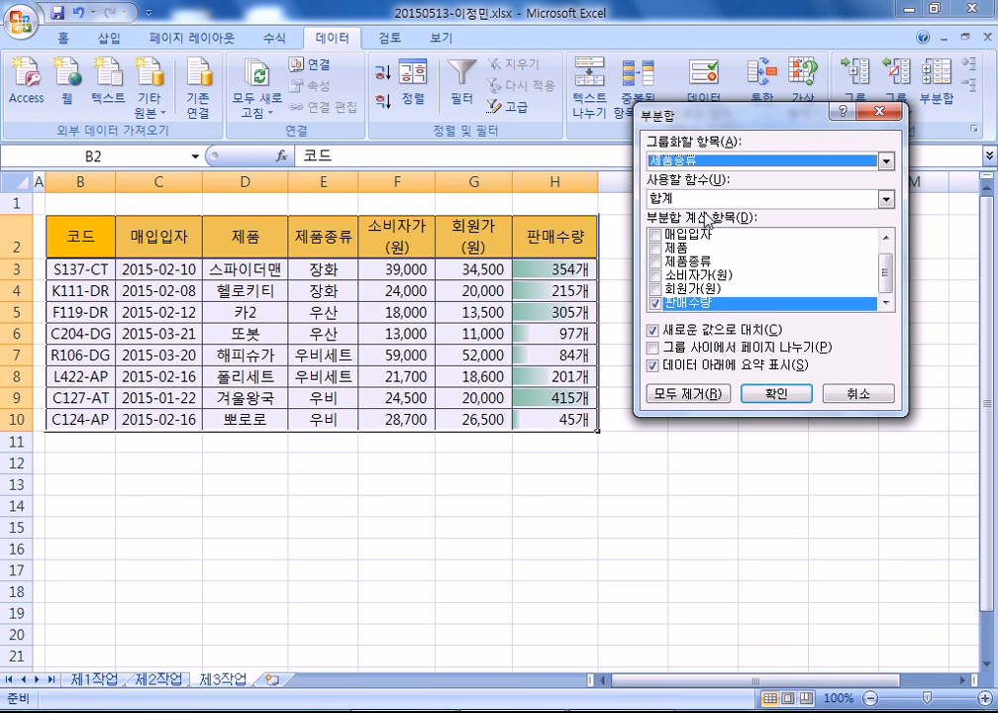
left_click(654, 305)
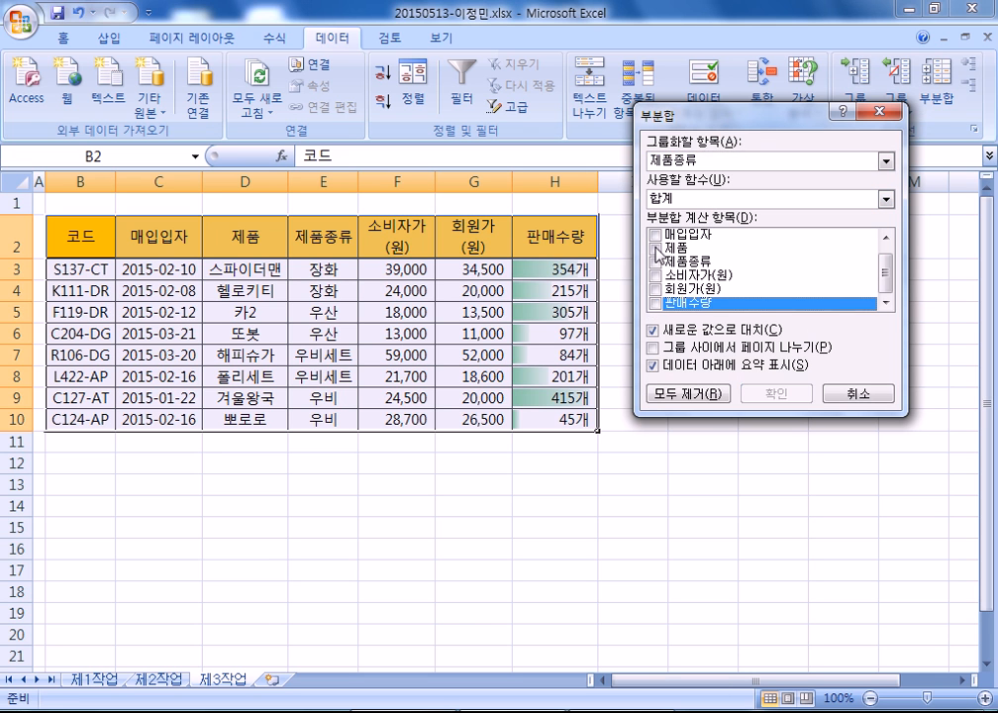
left_click(658, 306)
left_click(658, 304)
left_click(657, 246)
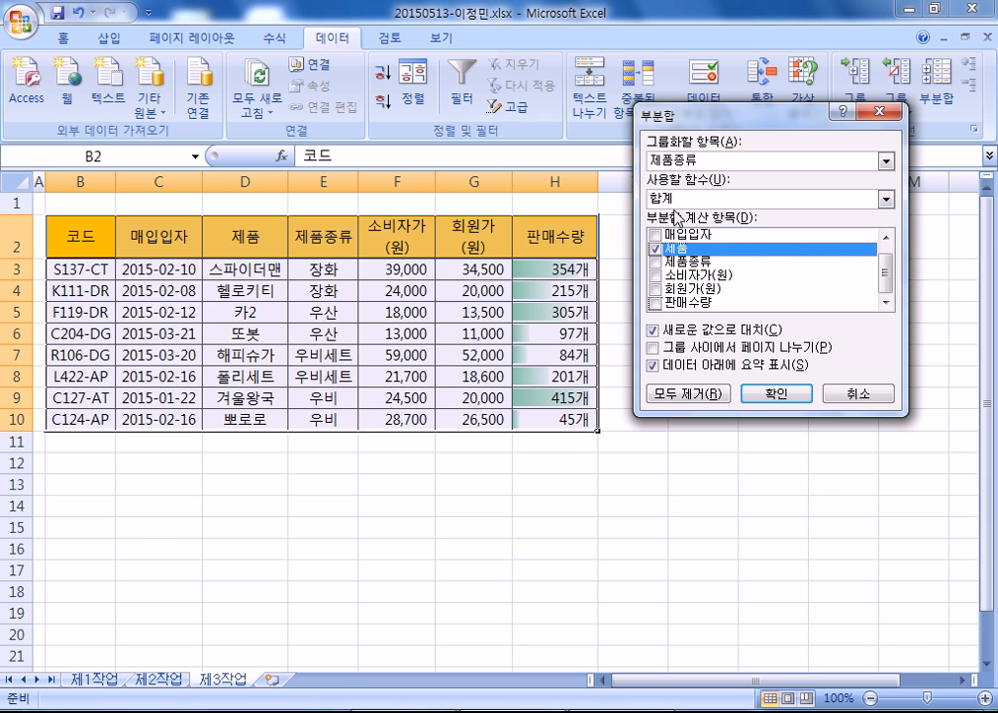
left_click(679, 199)
left_click(681, 234)
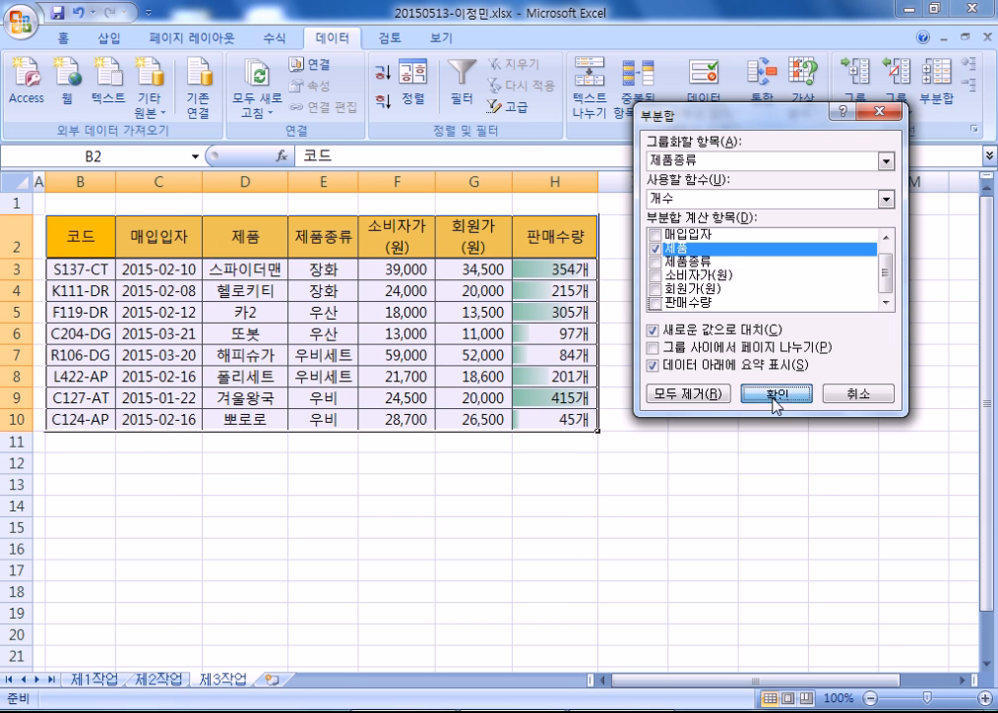
left_click(777, 395)
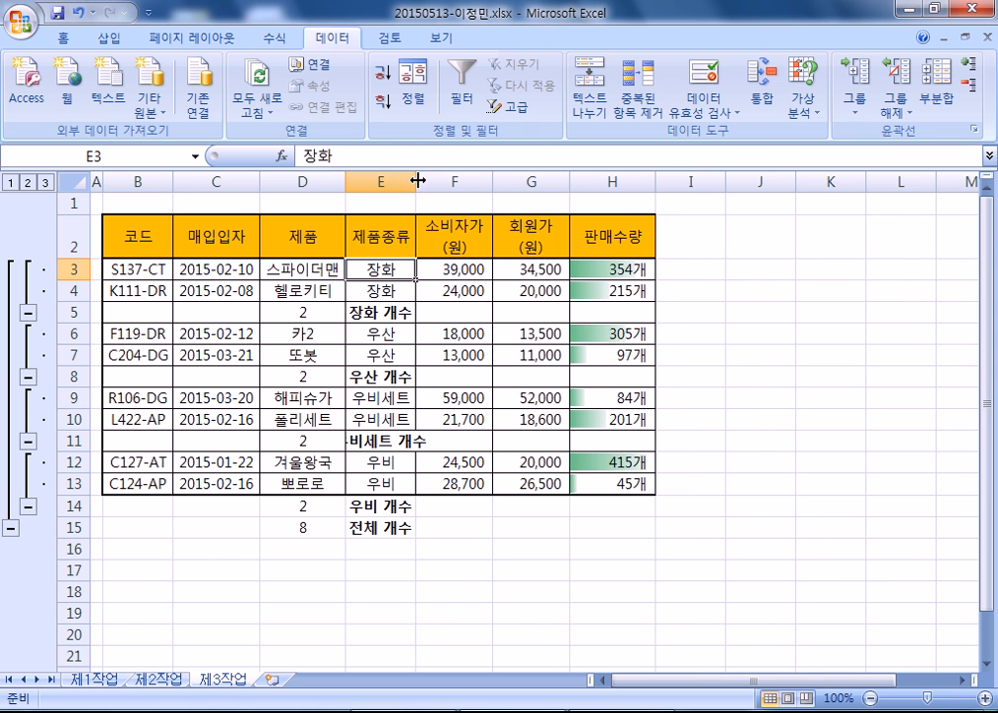
double_click(416, 181)
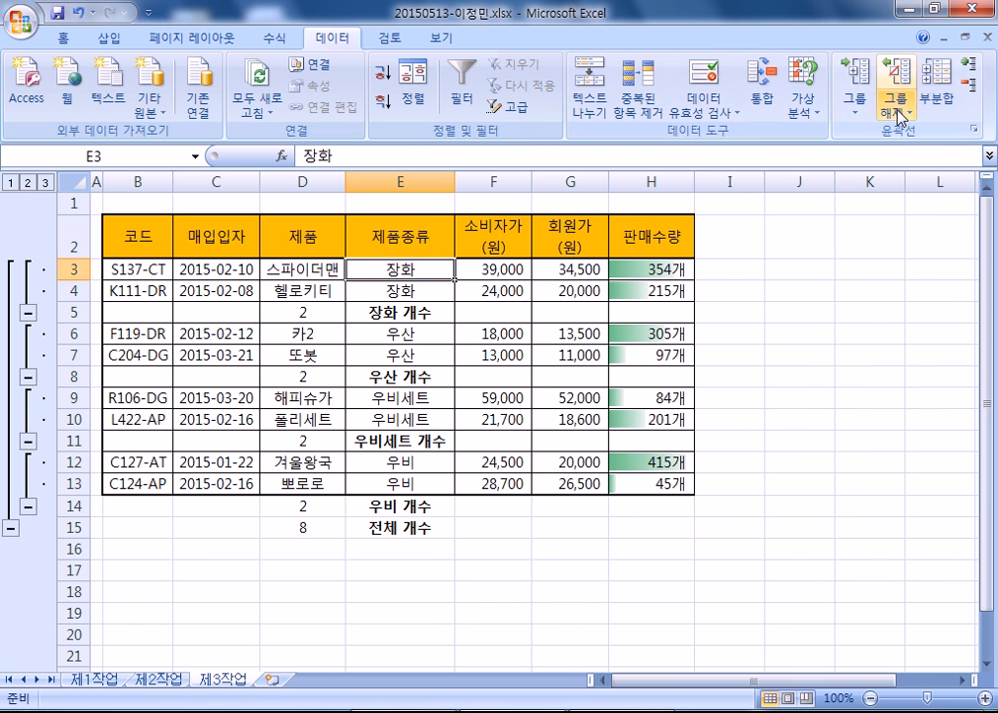
- Add 평균 subtotals of 판매수량, keeping the existing counts by unchecking 새로운 값으로 대치
left_click(939, 99)
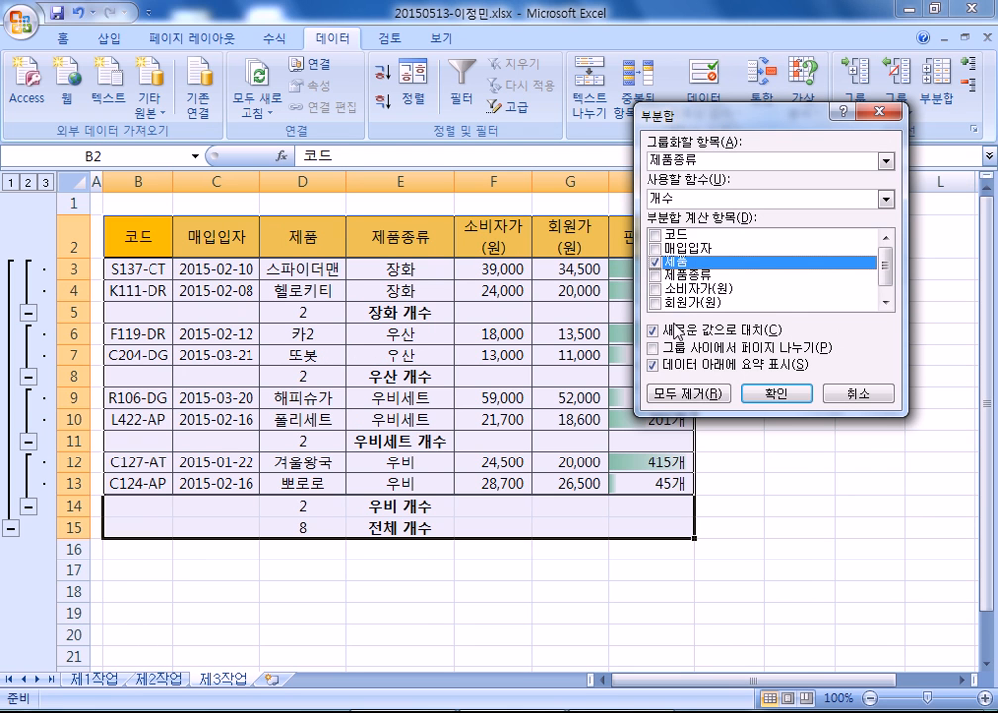
left_click(656, 263)
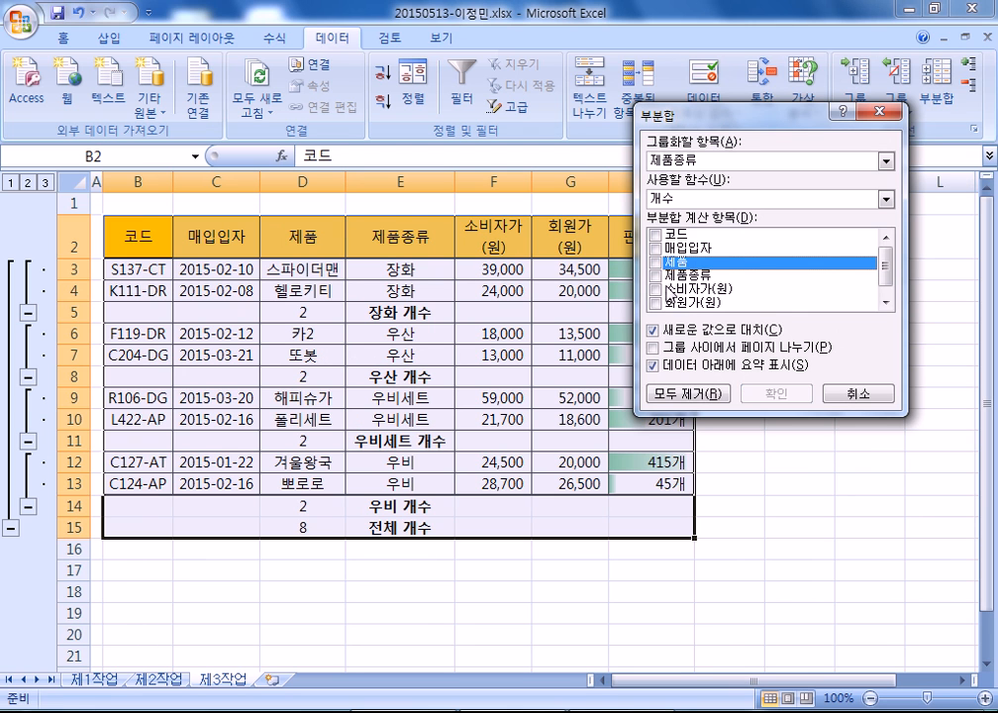
scroll(659, 282, "down", 1)
left_click(657, 304)
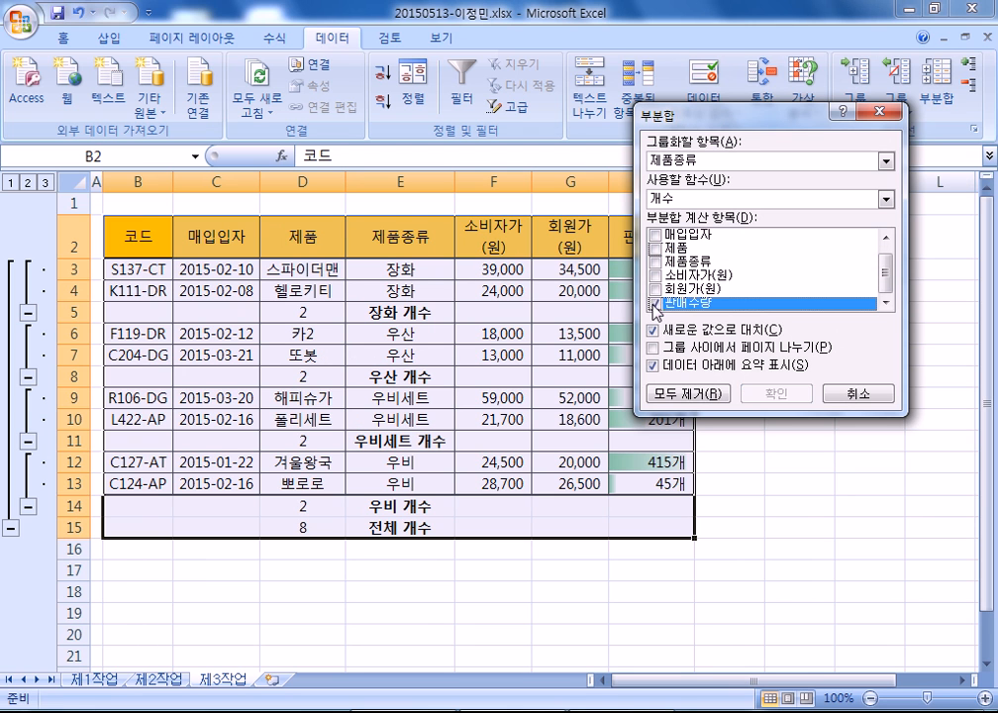
left_click(691, 201)
left_click(687, 244)
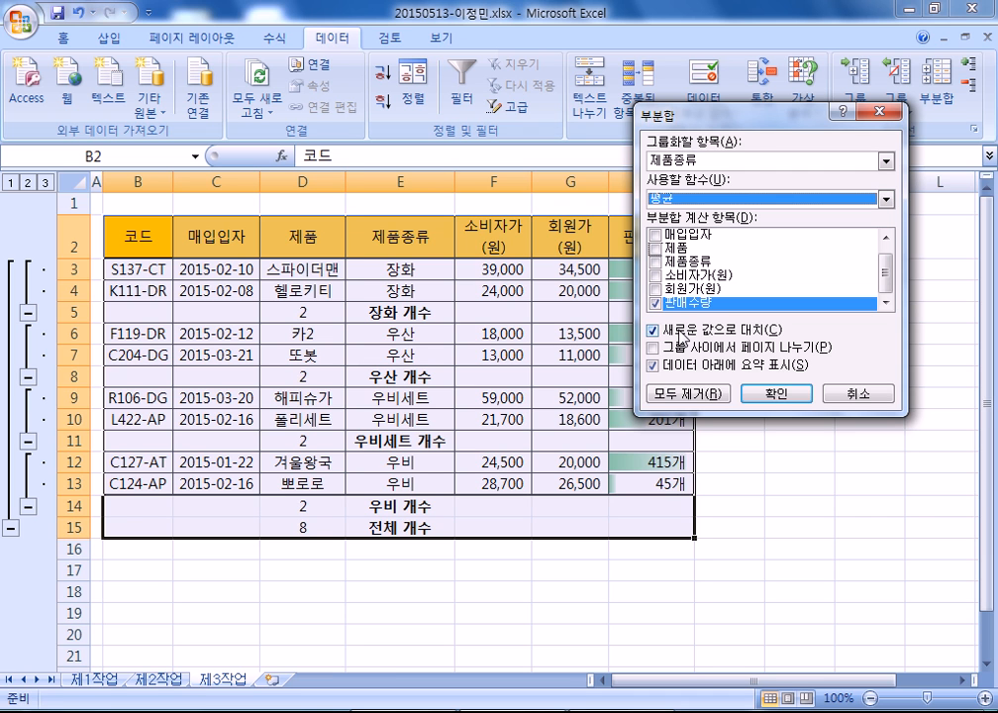
left_click(654, 331)
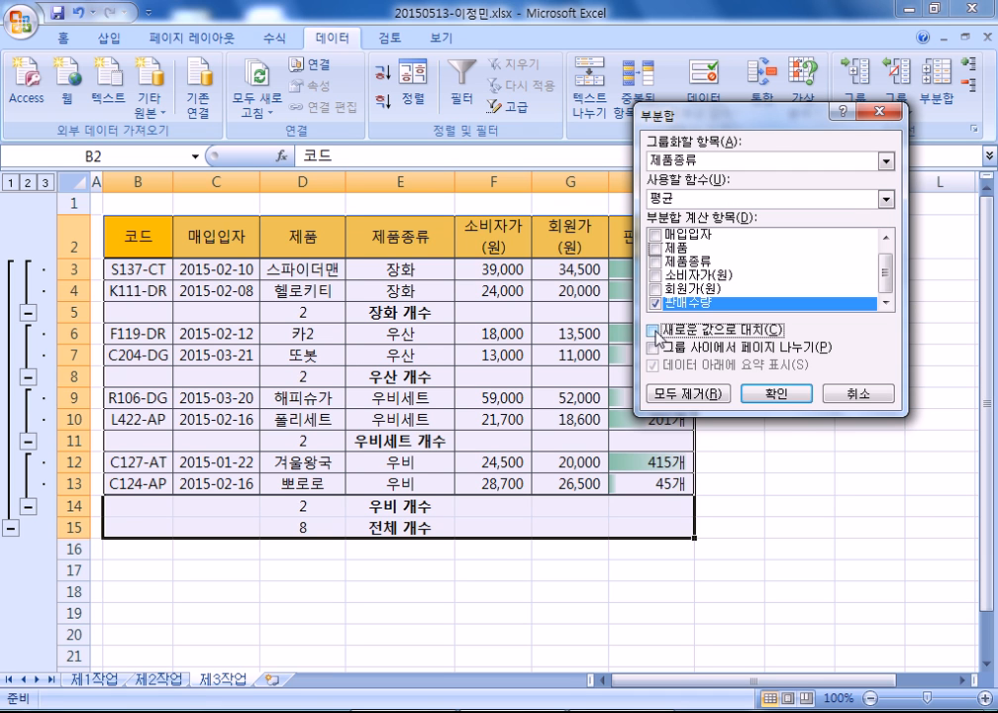
left_click(776, 393)
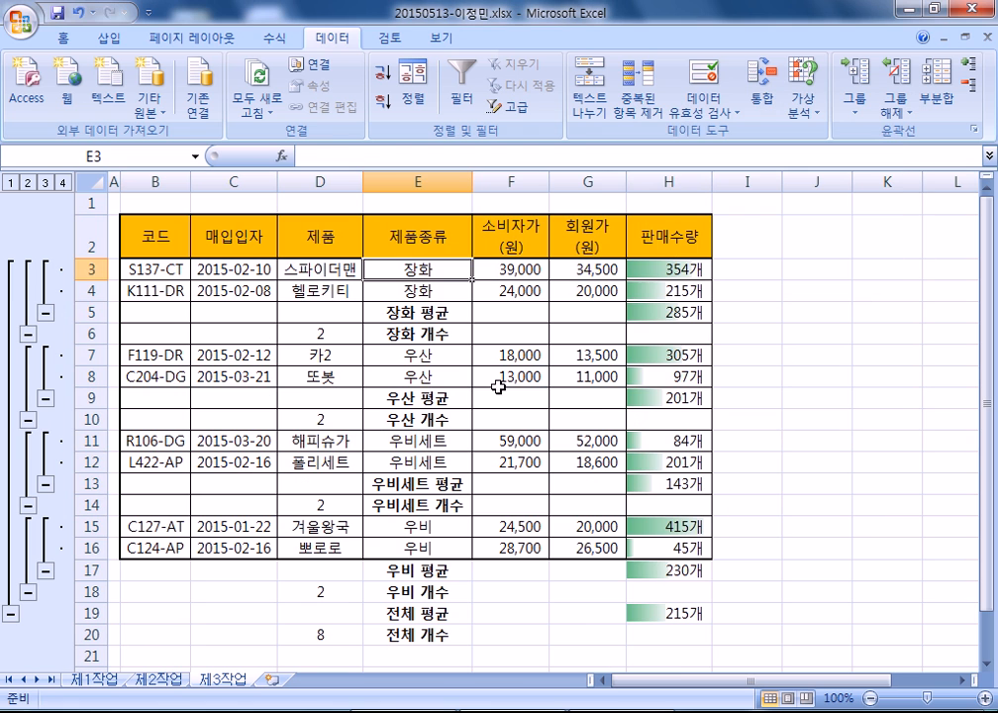
- Clear the outline grouping with 그룹 해제 > 윤곽 지우기
left_click(429, 315)
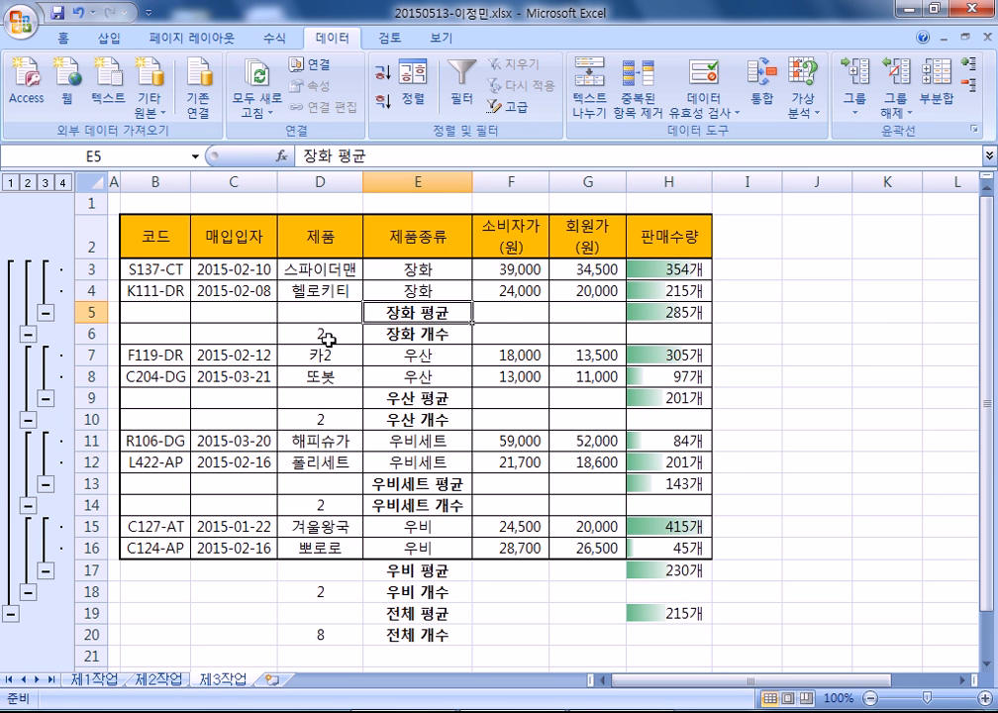
scroll(546, 327, "down", 2)
scroll(547, 337, "up", 2)
left_click(896, 107)
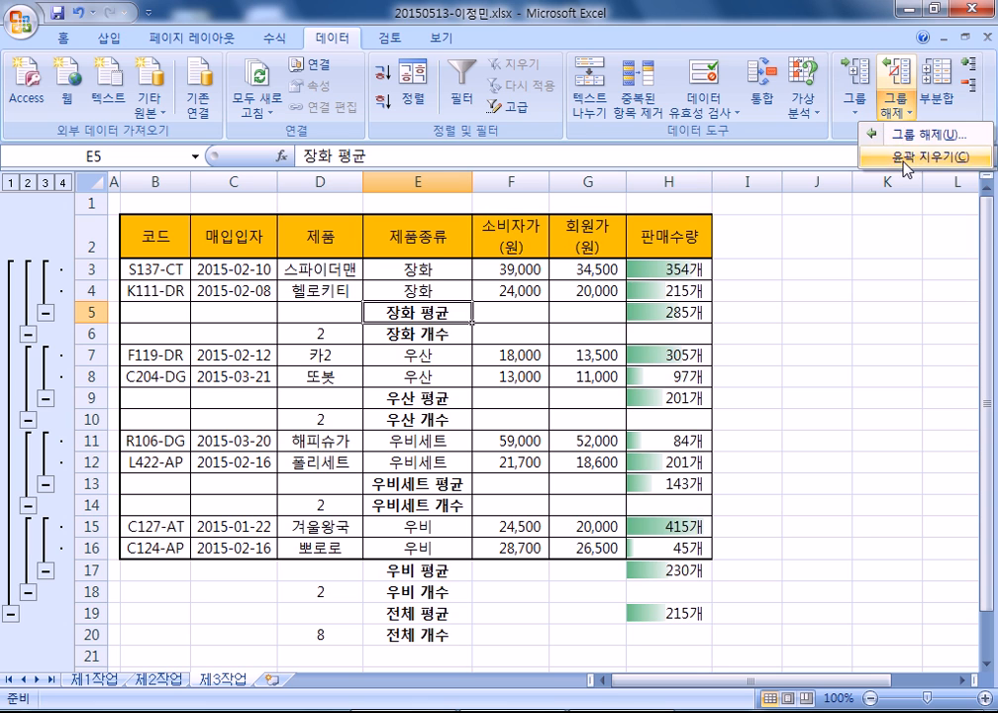
left_click(908, 158)
- Remove all subtotals from the table with 부분합 > 모두 제거
left_click(297, 420)
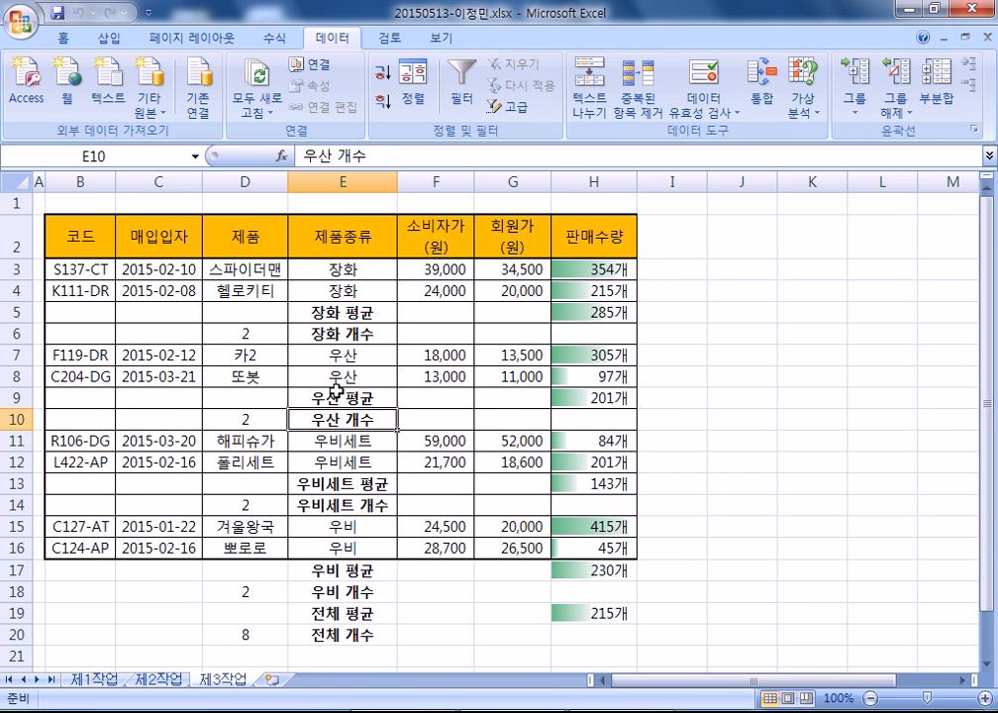
key("Up")
key("Up")
key("Up")
key("Up")
key("Up")
key("Right")
key("Right")
key("Right")
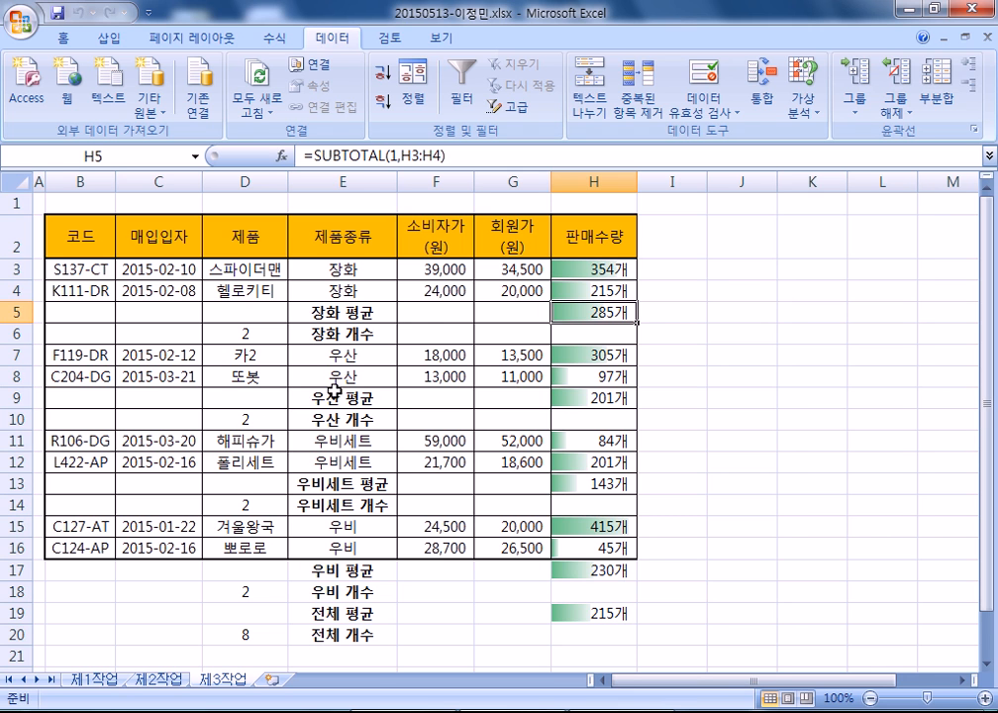
left_click(933, 97)
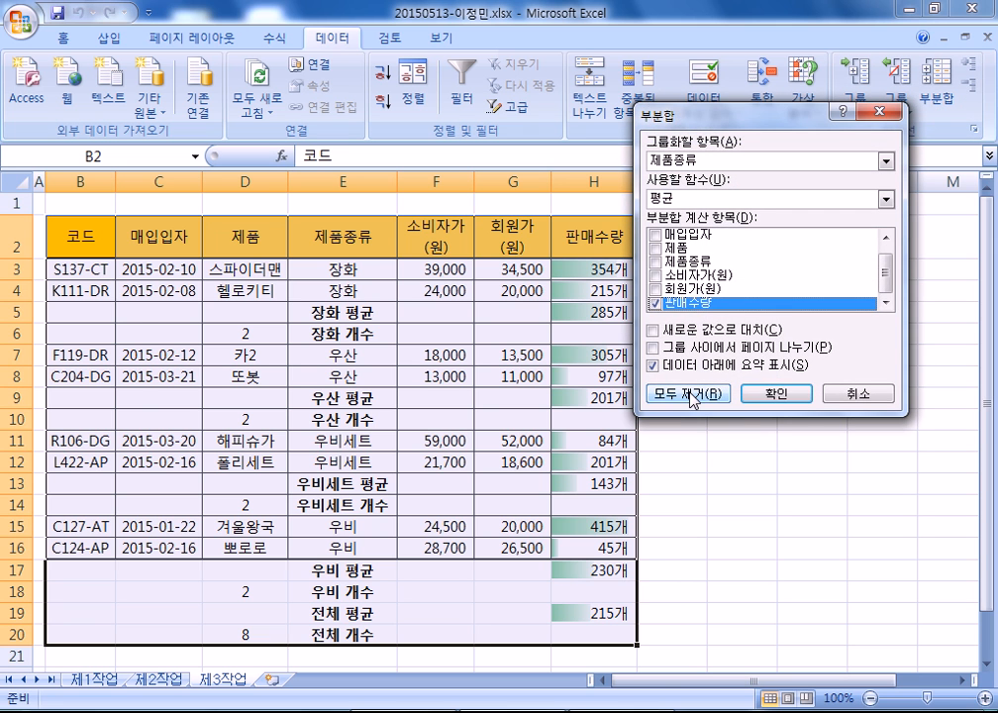
left_click(692, 396)
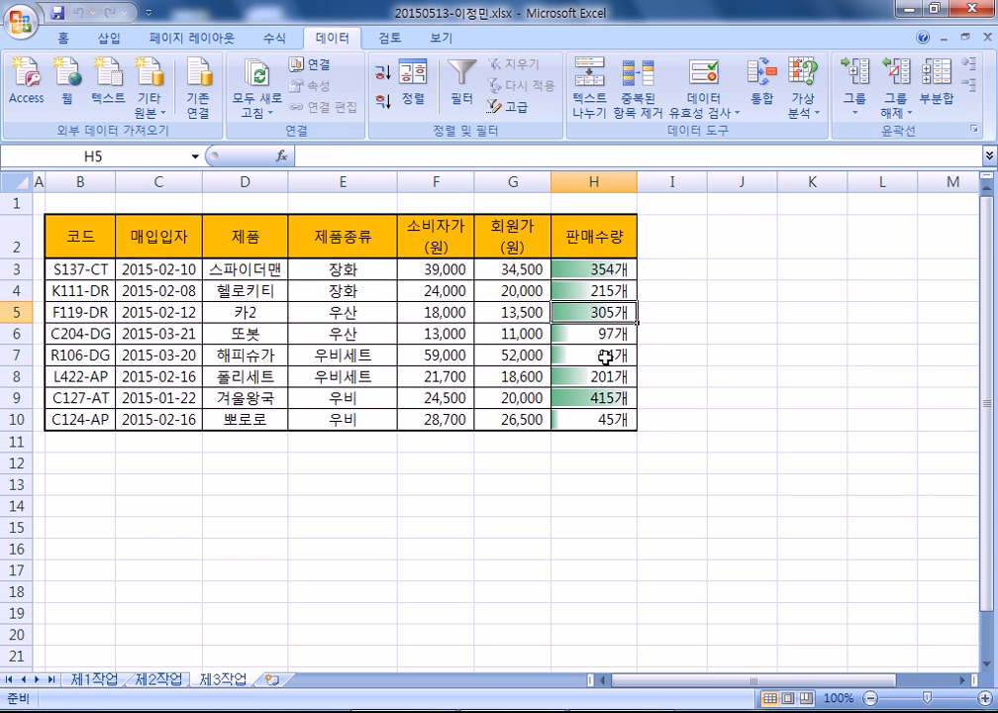
- Switch to the 제1작업 sheet and select the 판매수량 cells from H5 downward
left_click(91, 679)
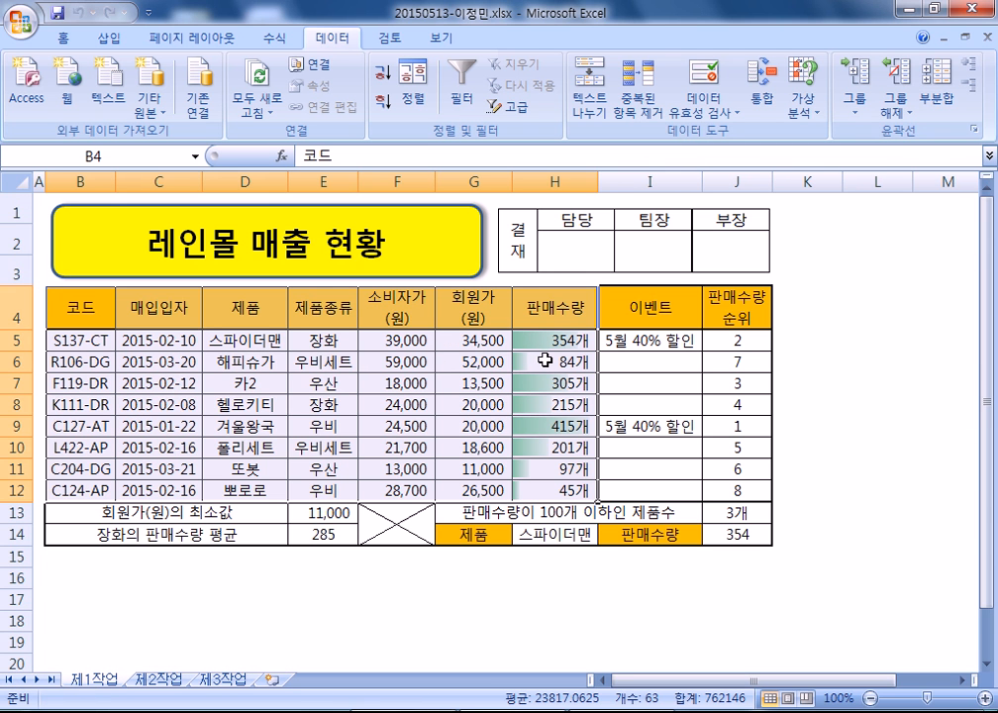
left_click_drag(545, 339, 536, 481)
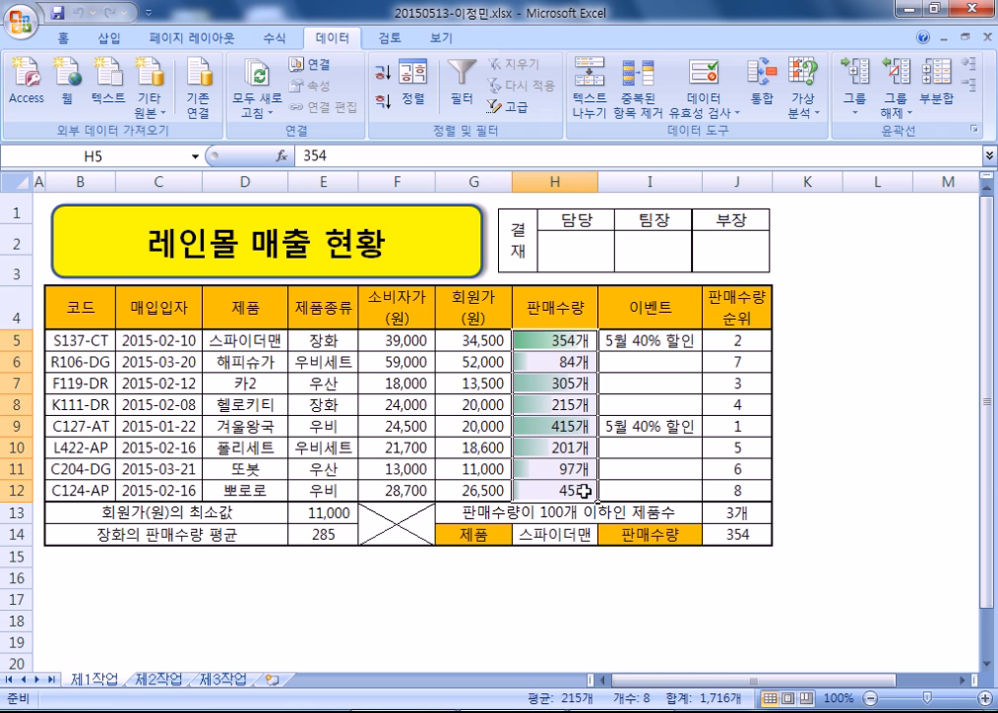
key("alt+Tab")
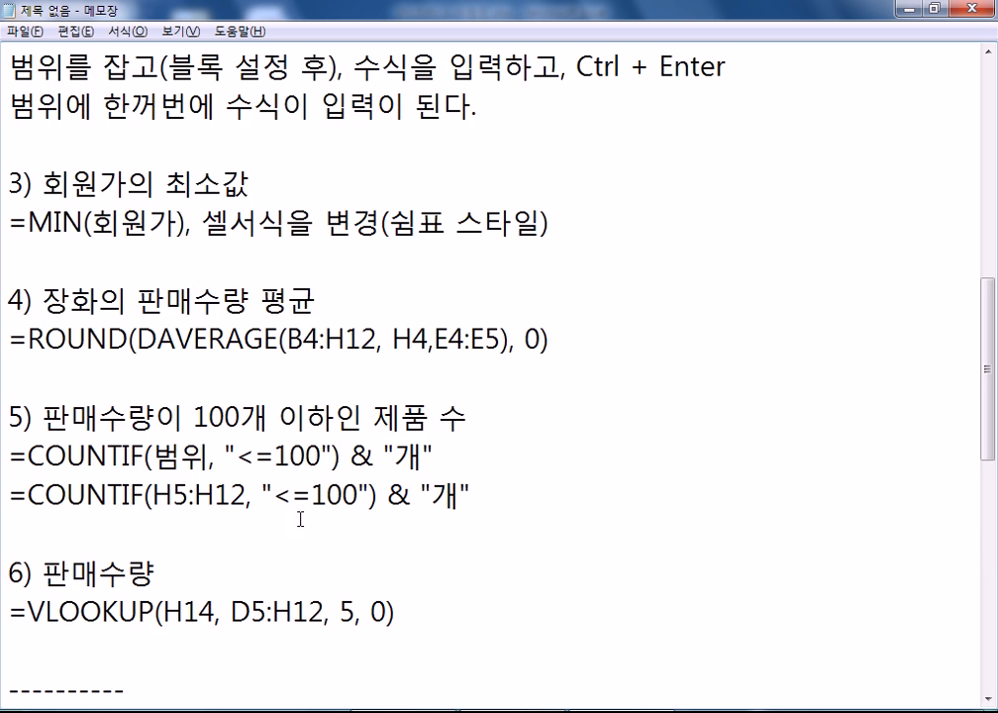
scroll(157, 348, "up", 5)
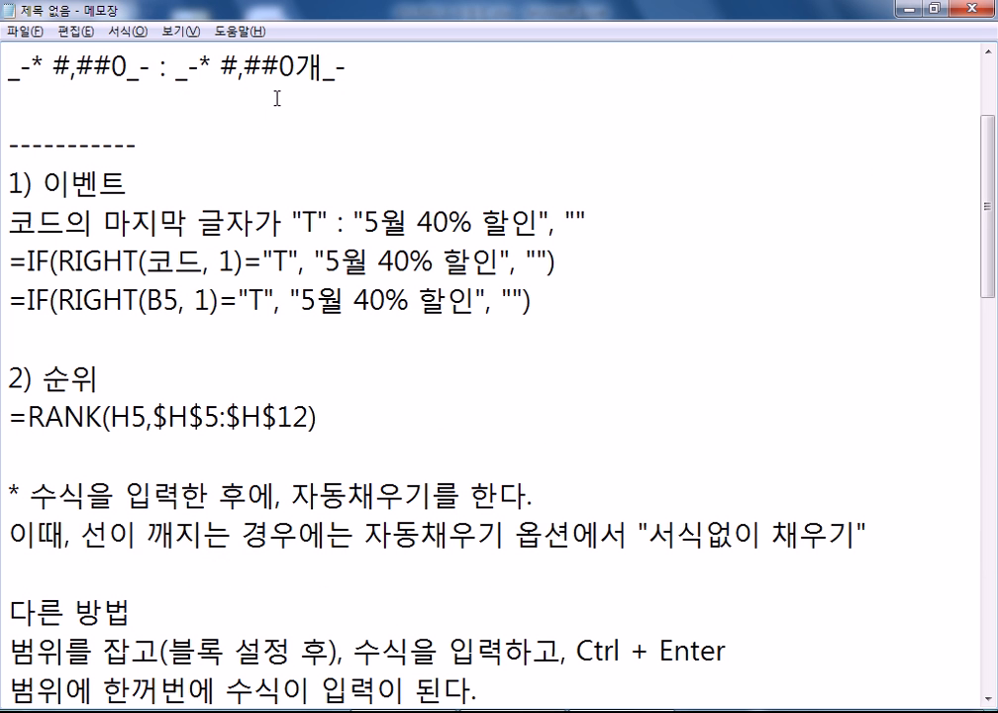
scroll(258, 312, "down", 8)
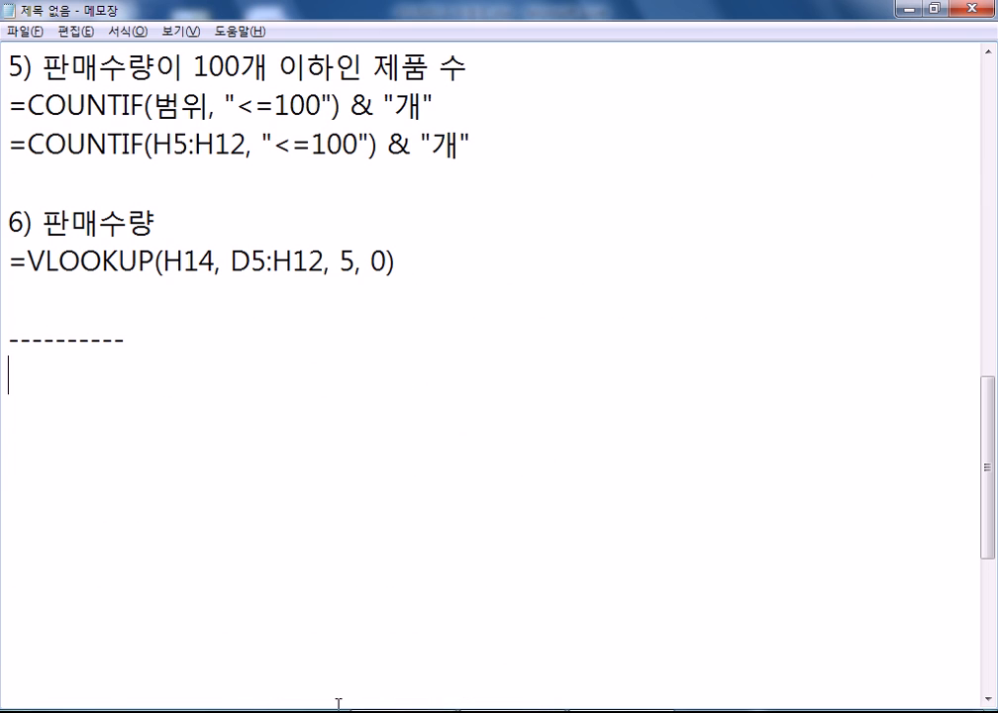
key("alt+Tab")
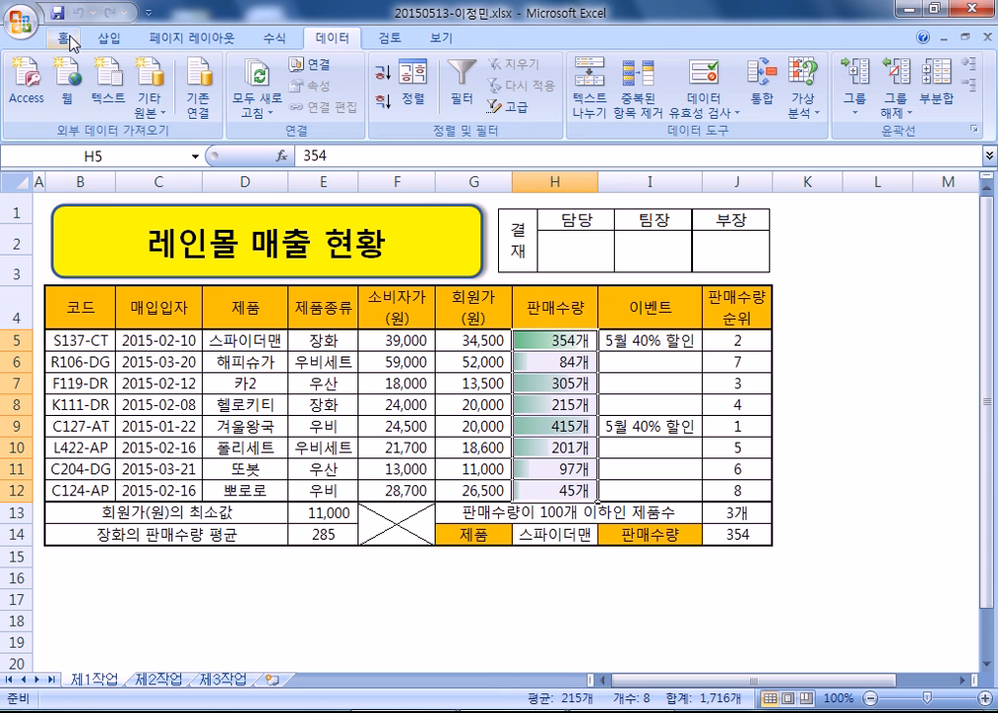
- Apply the custom number format G/표준"개" to the 판매수량 cells H5:H12
key("ctrl+1")
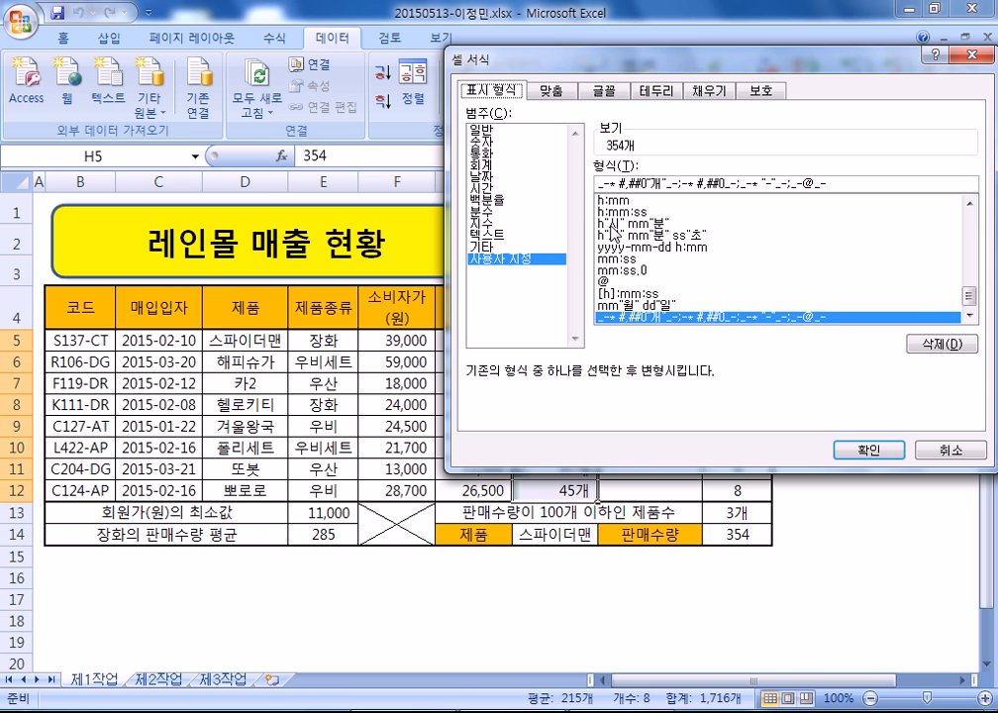
scroll(763, 237, "up", 10)
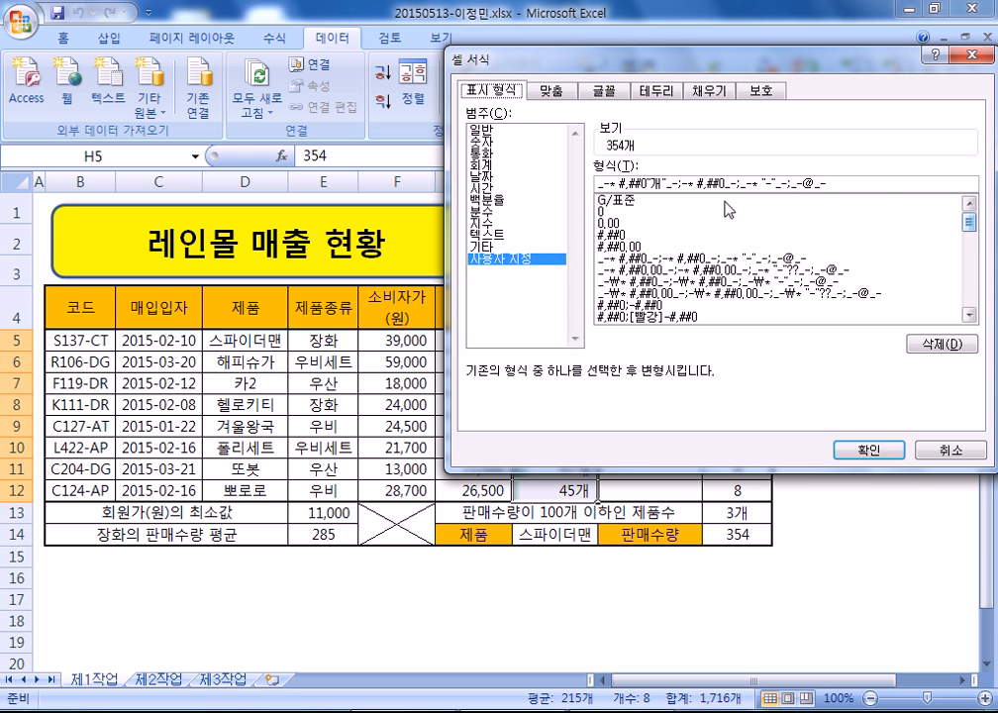
left_click(636, 206)
type("ㄱ")
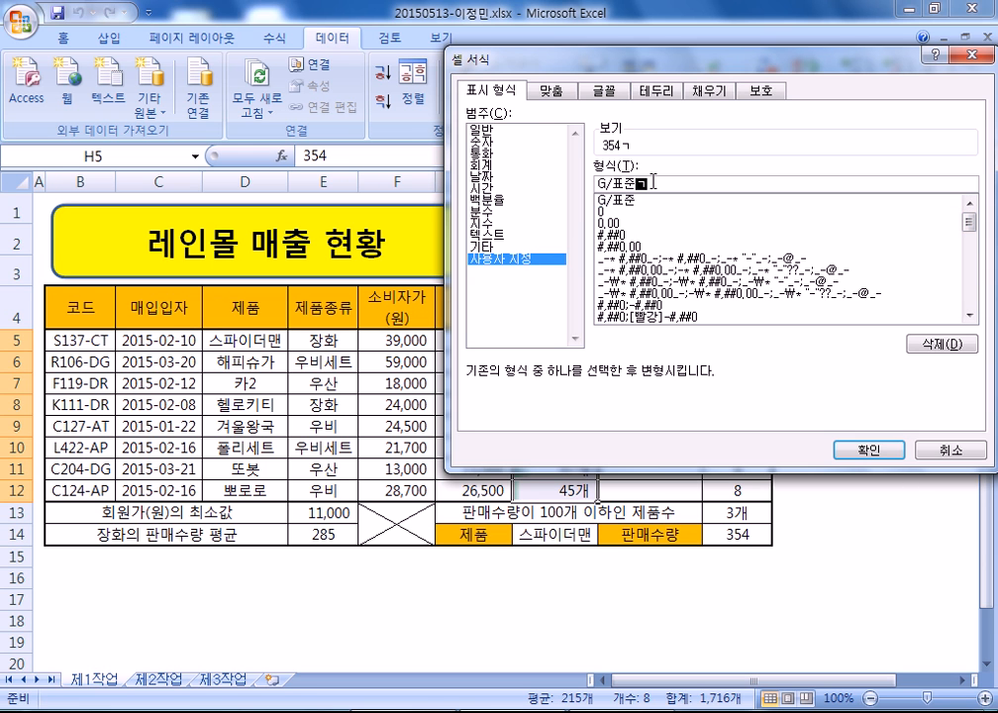
key("Return")
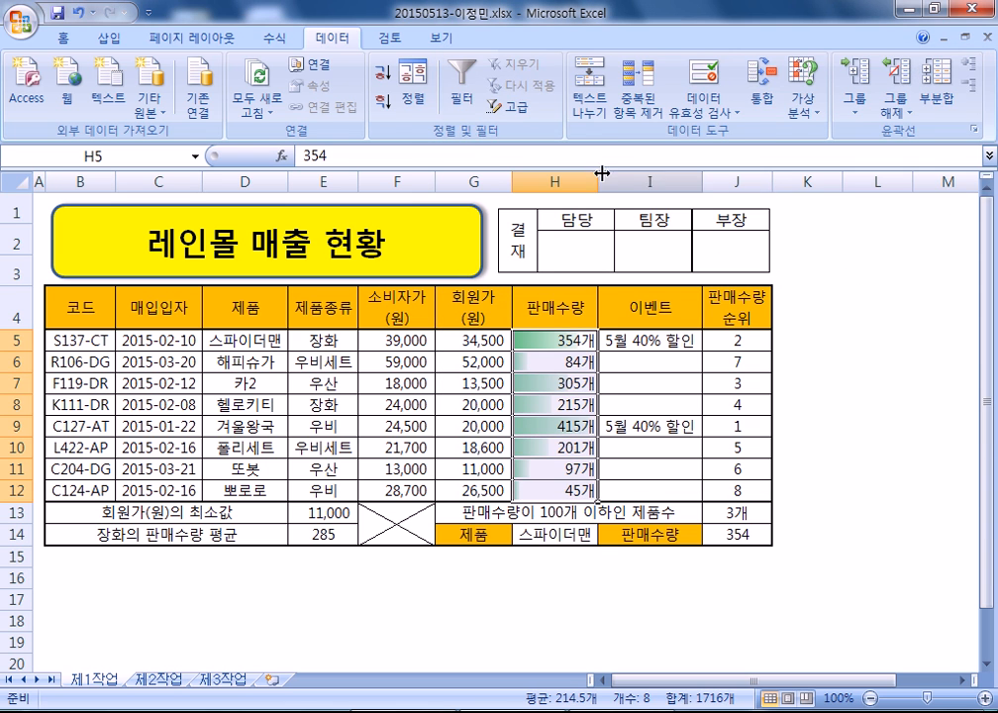
- Toggle centering off again for H5:H12 and choose the General number category
left_click(63, 38)
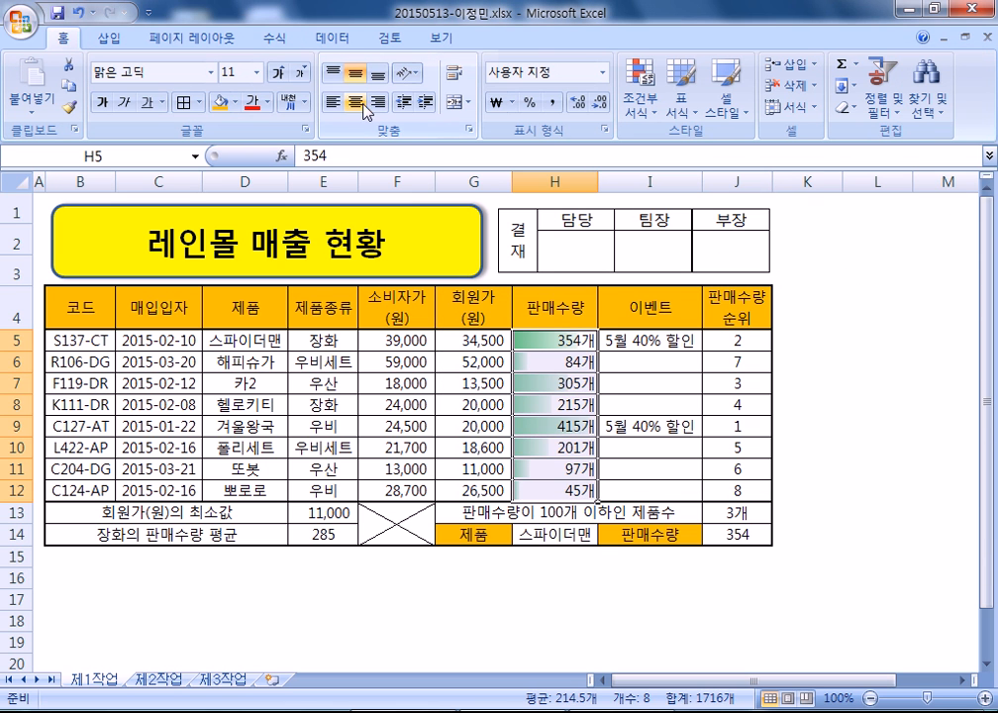
left_click(355, 102)
left_click(355, 102)
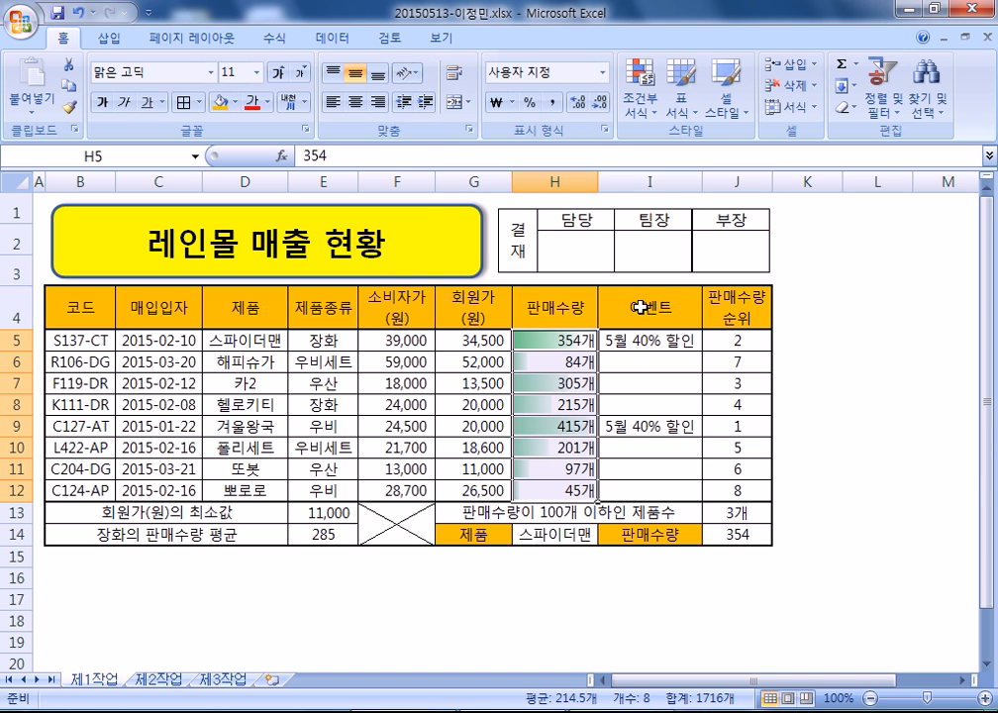
key("ctrl+1")
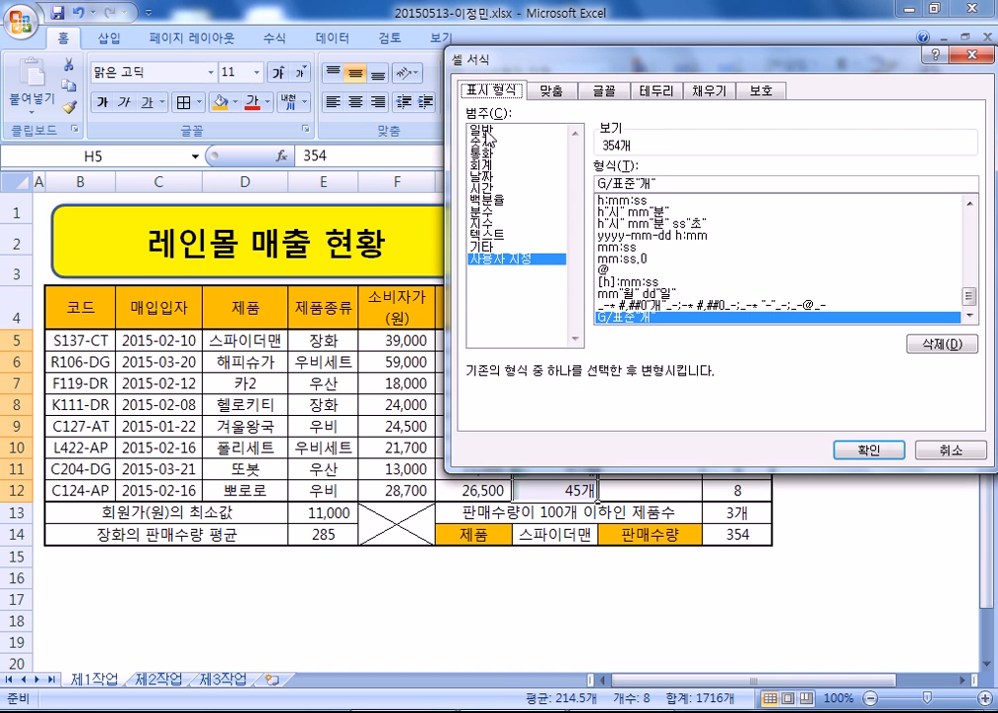
left_click(485, 131)
- Apply General format to H5:H12 and toggle center alignment
left_click(859, 448)
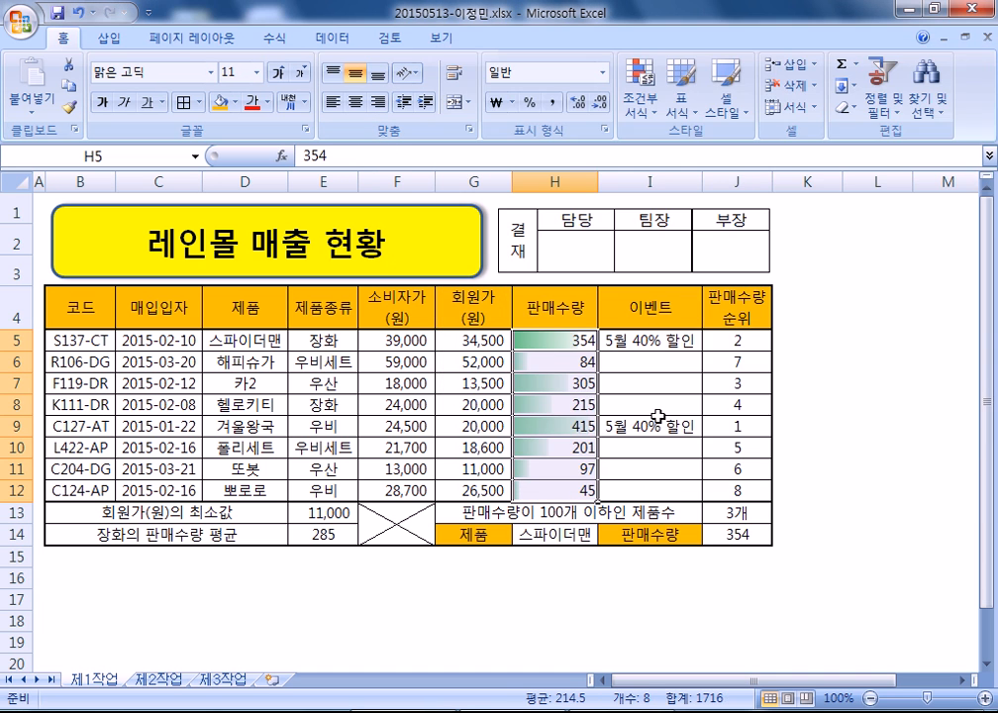
left_click(353, 107)
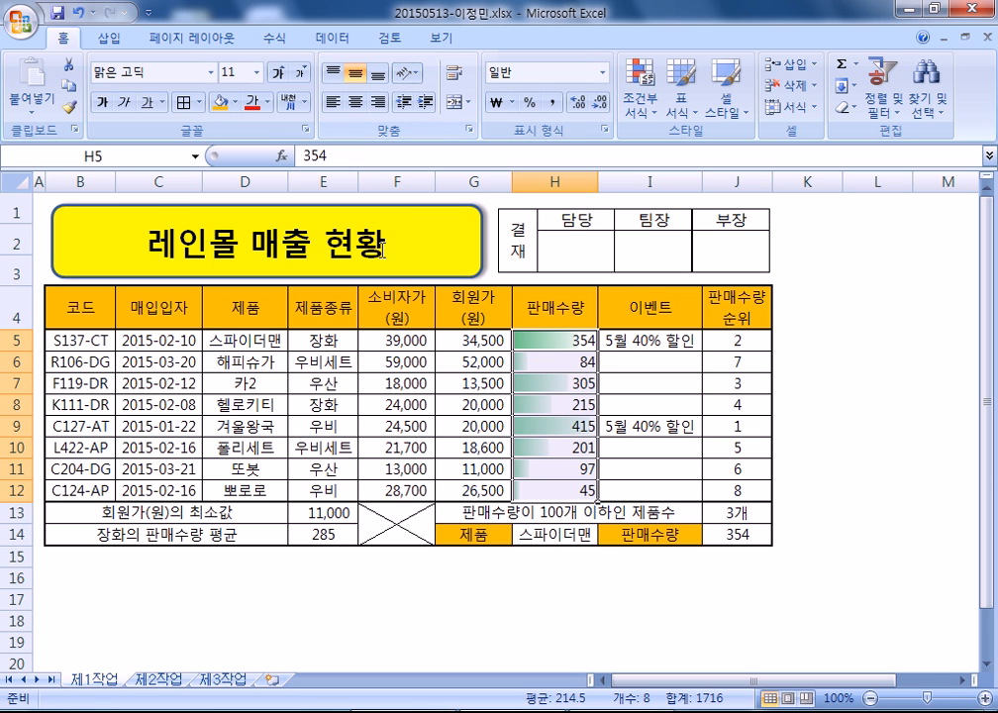
left_click(355, 102)
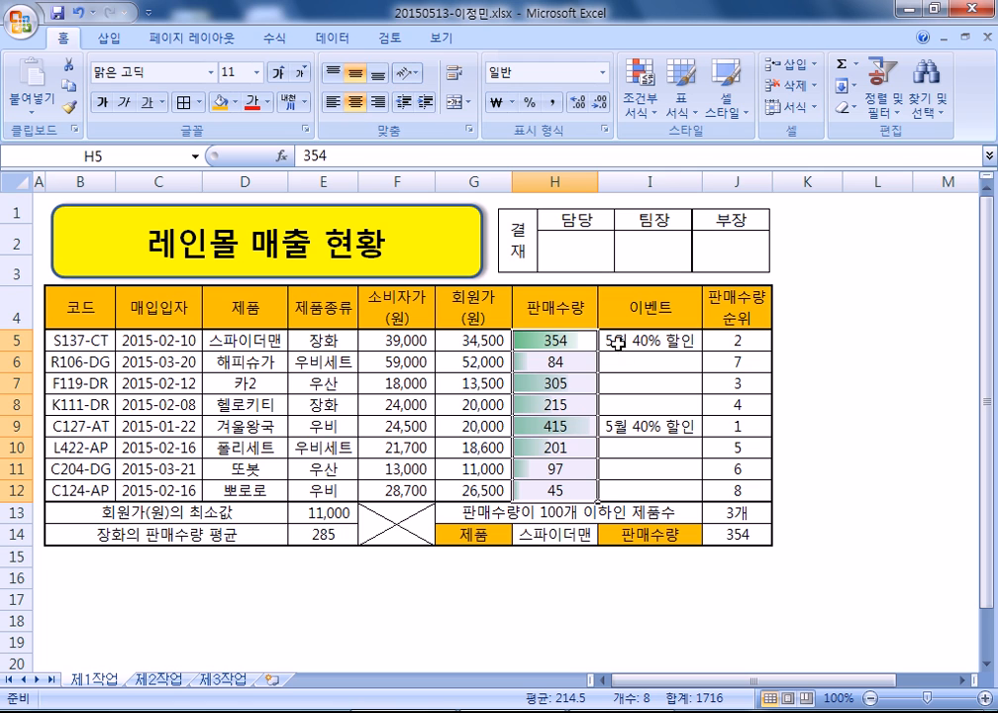
- Reapply the G/표준"개" custom format to H5:H12 and right-align the values
key("ctrl+1")
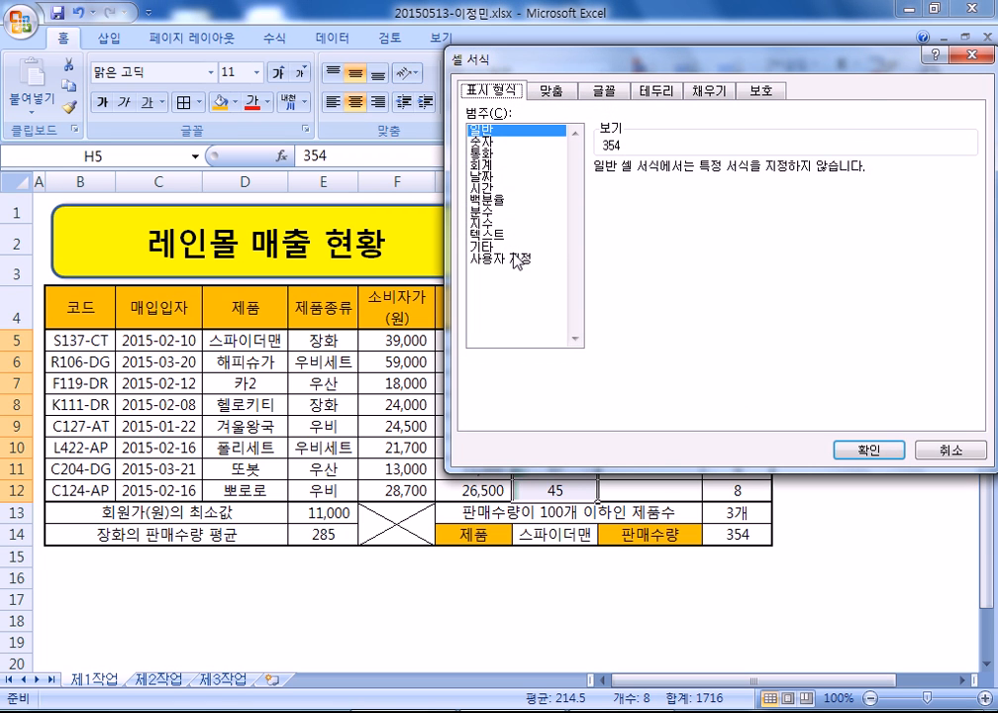
left_click(517, 247)
left_click(510, 258)
left_click(642, 201)
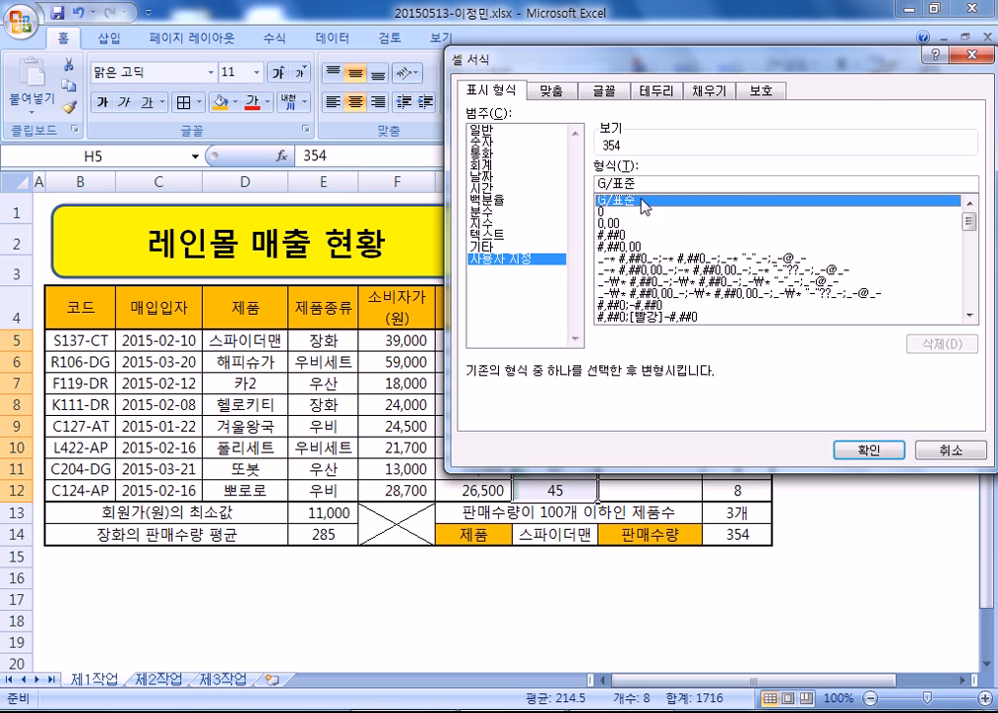
type("ㄱ")
key("Return")
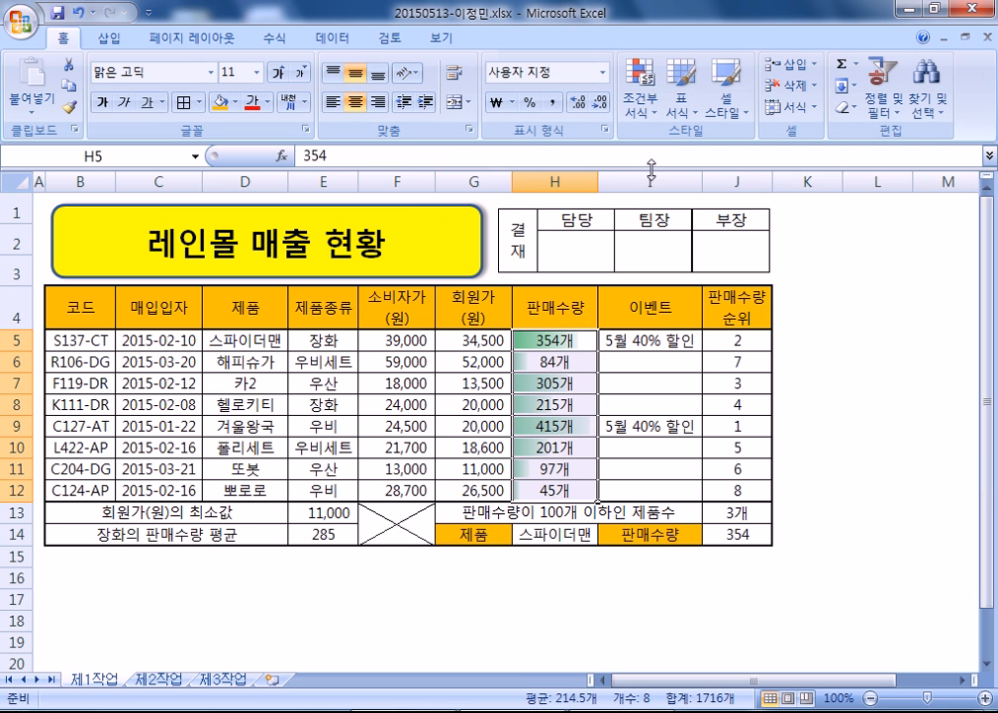
left_click(377, 101)
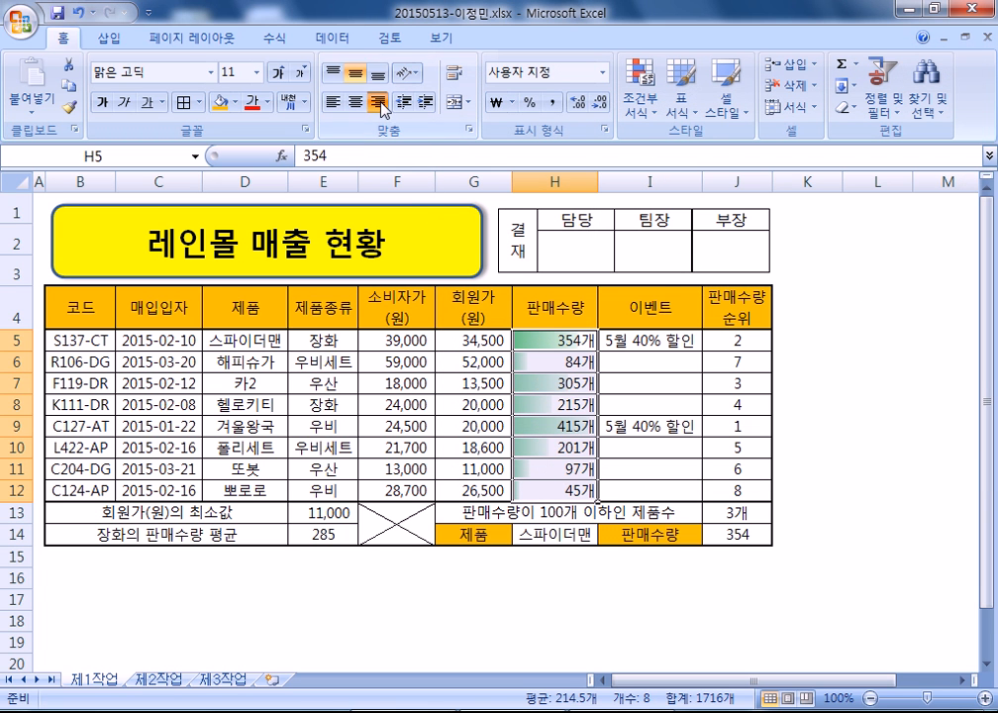
- Reselect the 판매수량 range H5:H12
left_click(609, 597)
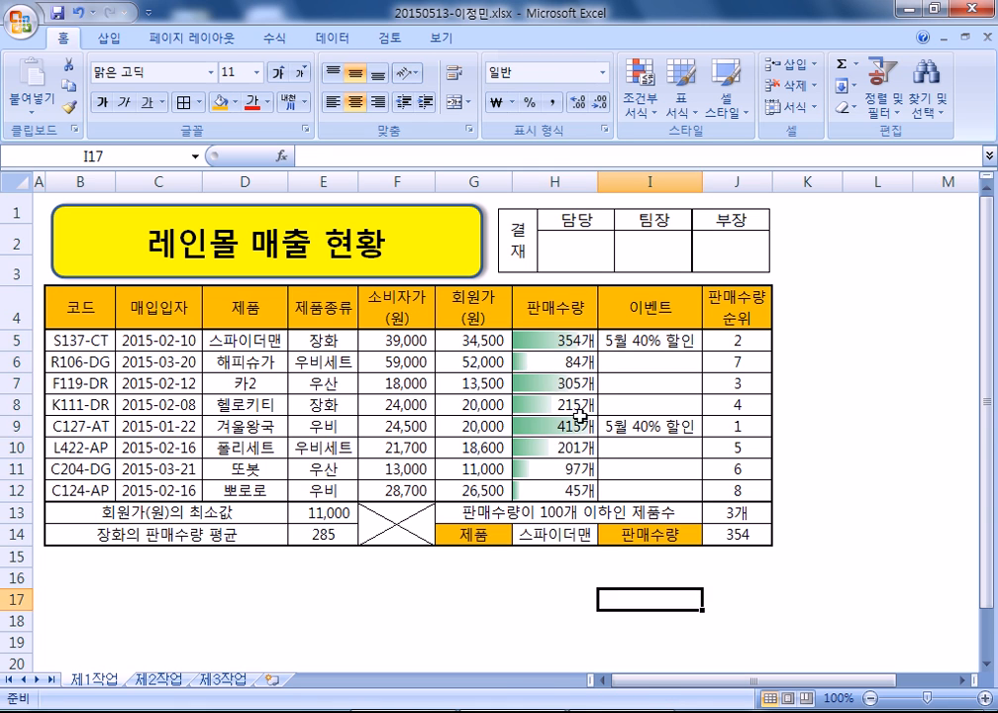
left_click_drag(549, 341, 541, 494)
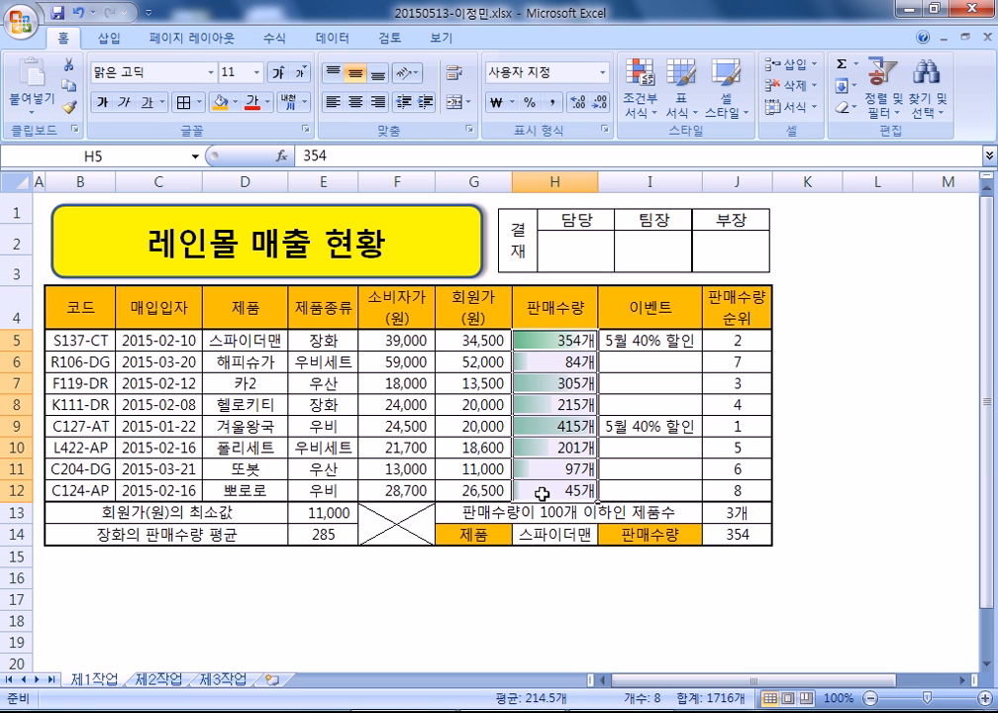
left_click_drag(535, 339, 537, 484)
- Copy H5:H12 and paste it into H3:H10 of sheet 제2작업
key("ctrl+c")
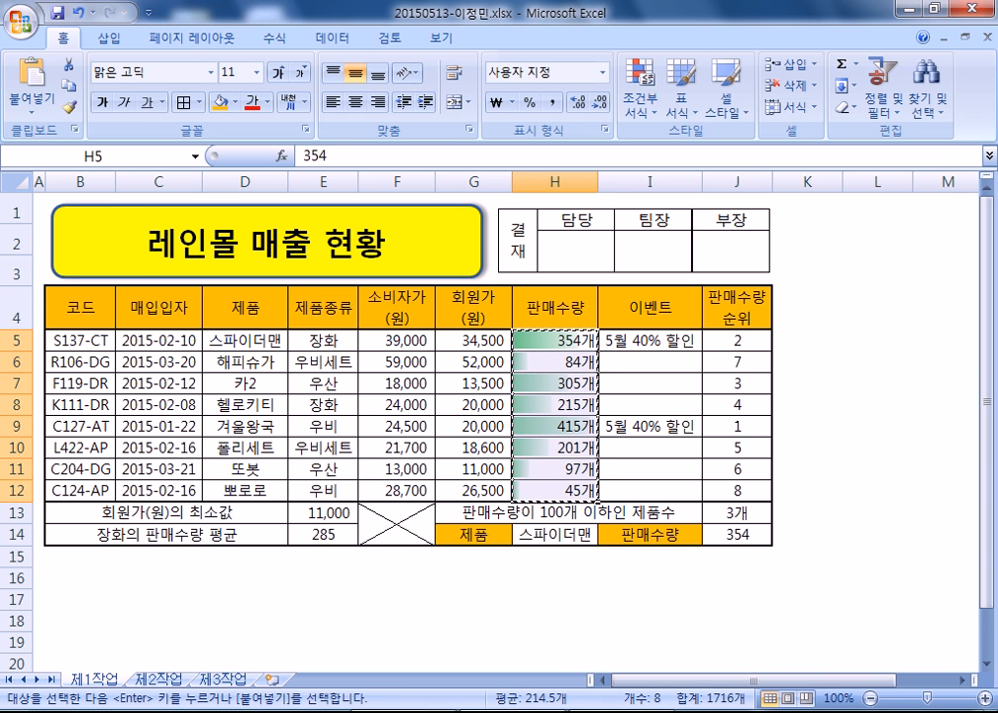
key("ctrl+Page_Down")
scroll(539, 347, "up", 1)
left_click(545, 282)
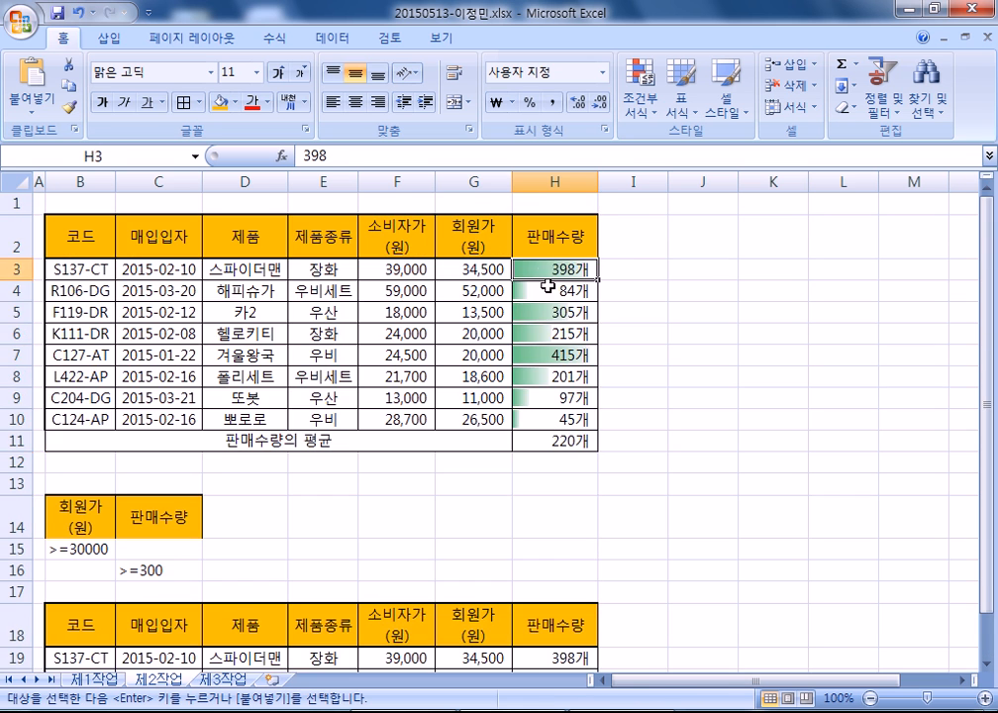
key("ctrl+v")
scroll(463, 541, "down", 3)
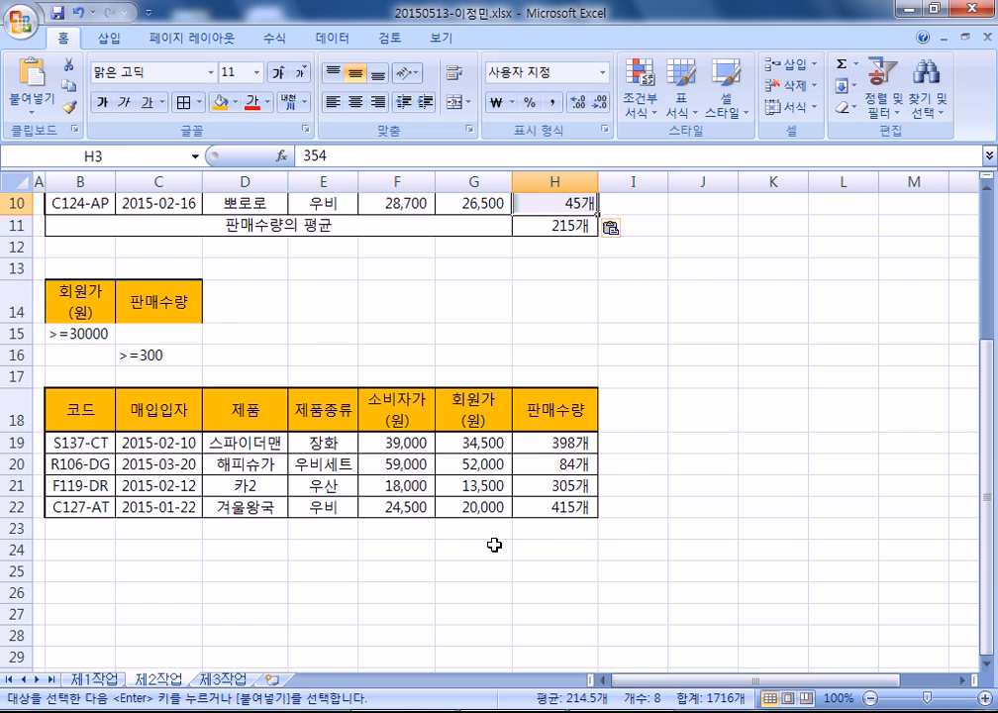
scroll(494, 544, "up", 2)
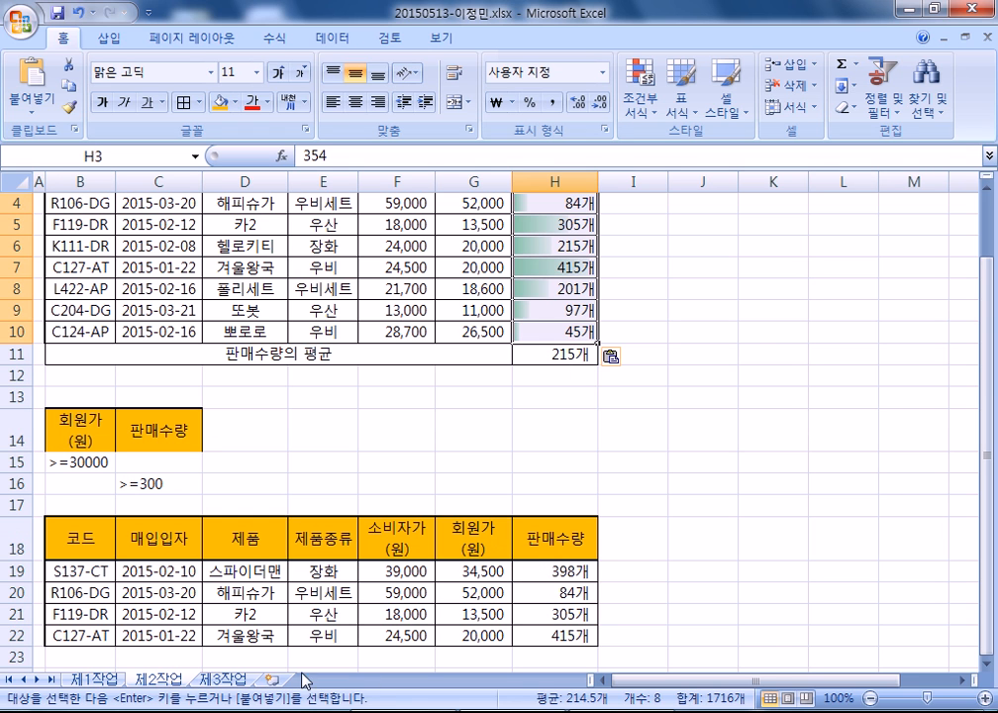
- Paste the values at H3 on 제3작업, then undo that paste
left_click(224, 680)
left_click(604, 275)
key("ctrl+v")
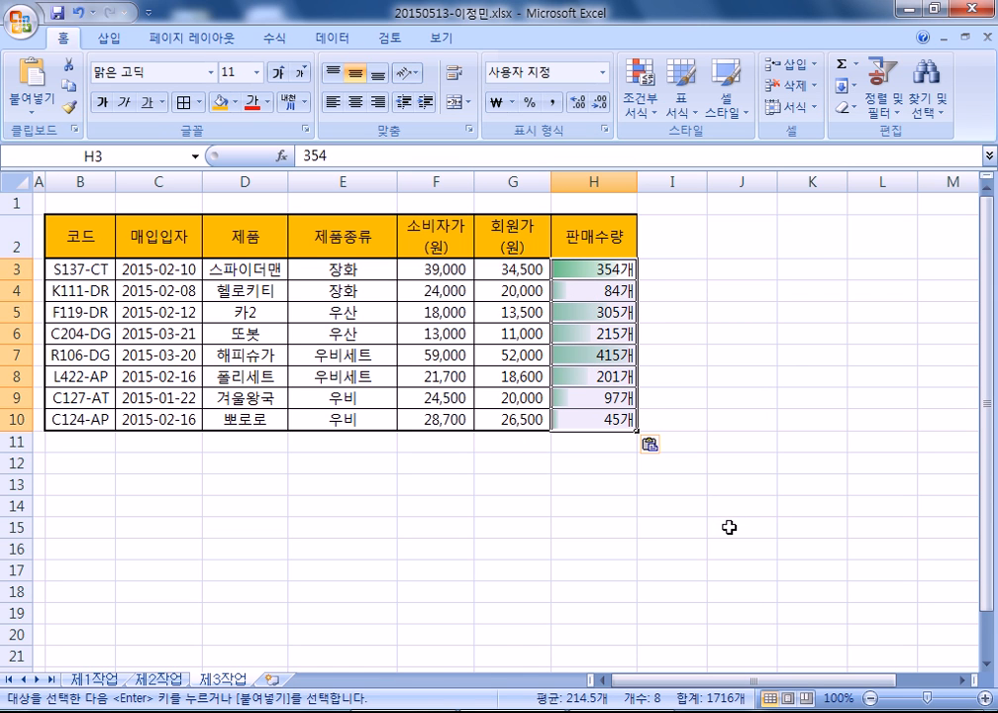
key("ctrl+z")
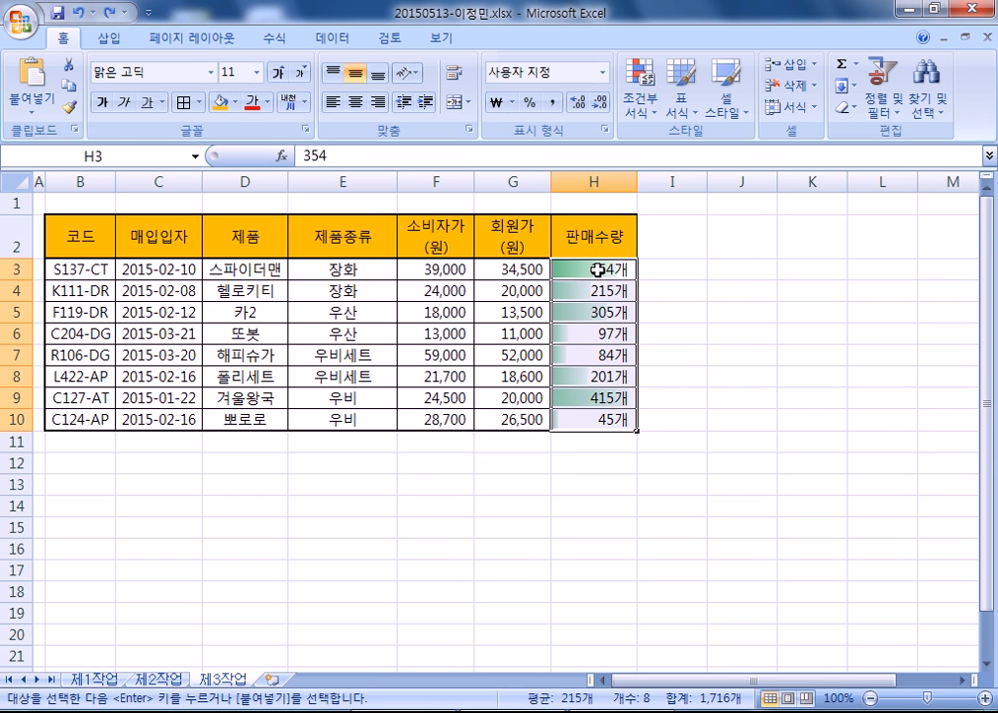
- Copy the 제1작업 table B4:H12 into 제3작업 at B2, undoing an accidental paste first
left_click(94, 680)
left_click_drag(87, 311, 519, 489)
key("Return")
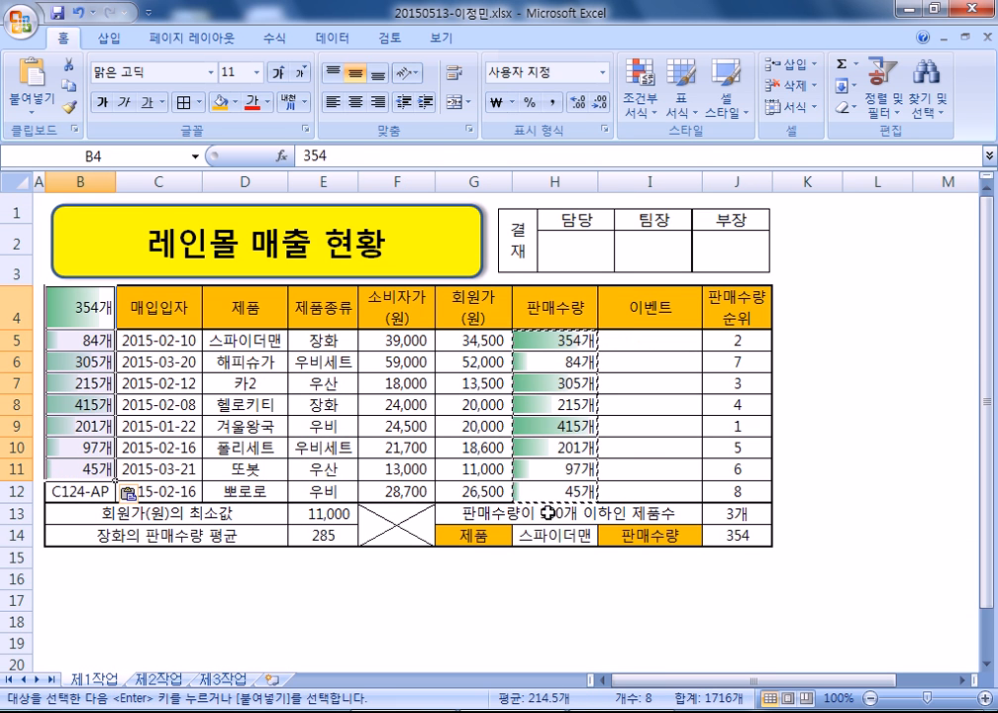
key("ctrl+z")
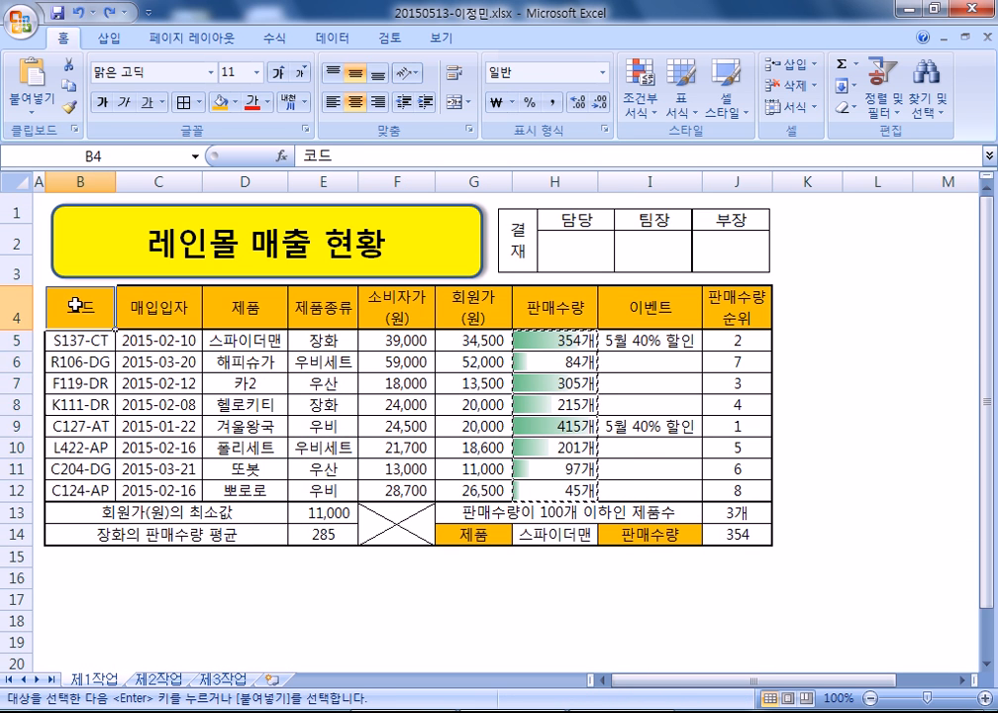
left_click_drag(79, 301, 458, 468)
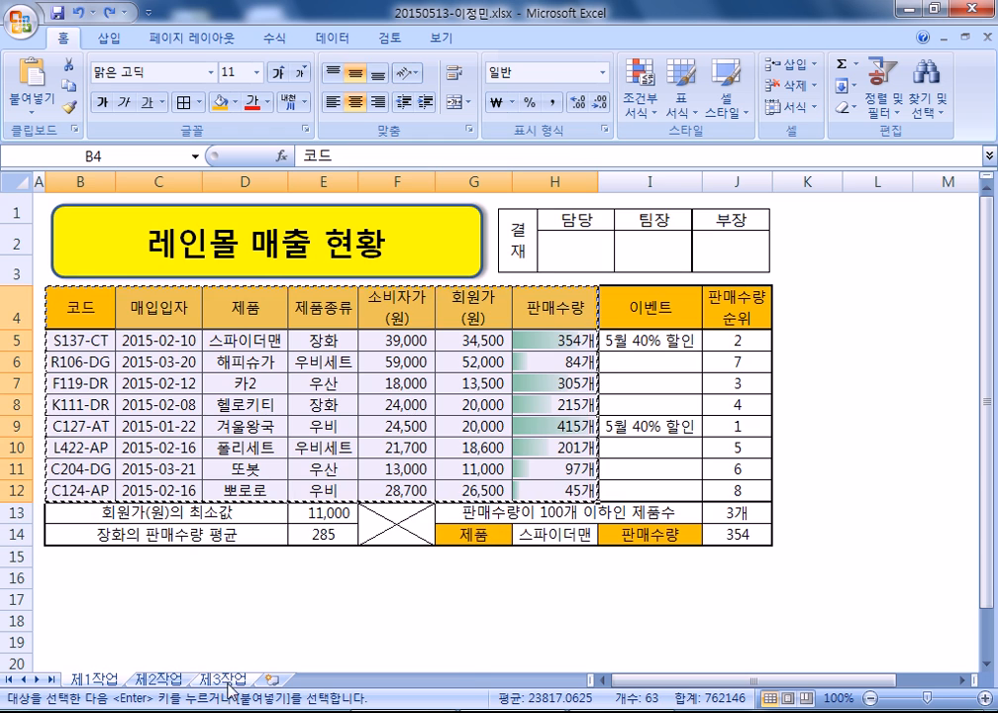
left_click(222, 679)
left_click(69, 230)
key("ctrl+v")
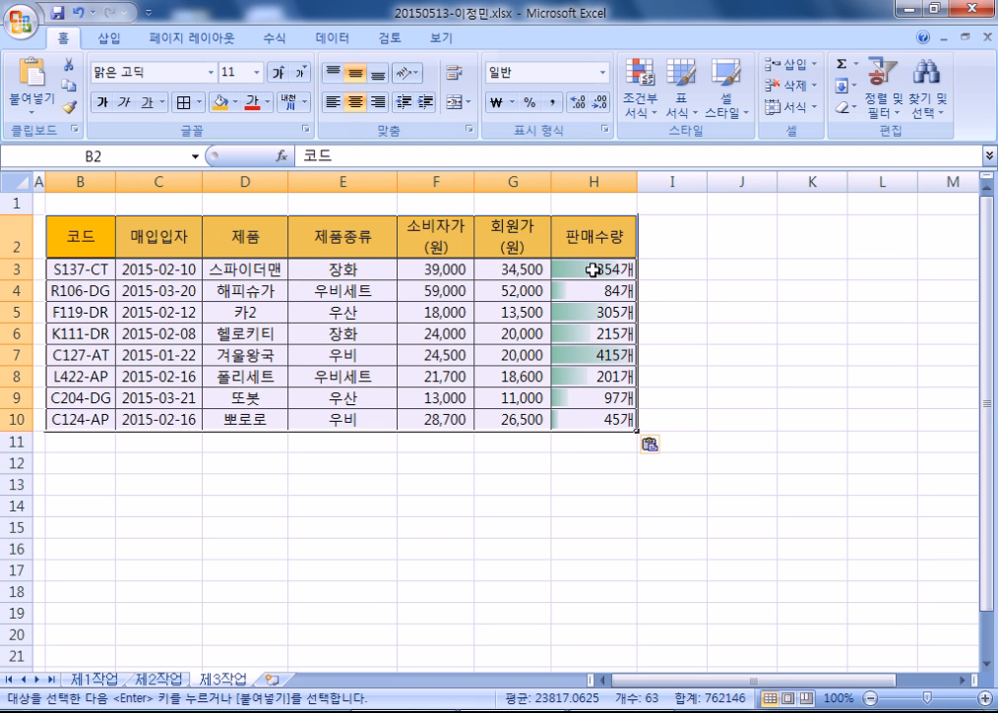
- Sort the 제3작업 table by 제품종류 in descending order
left_click(327, 268)
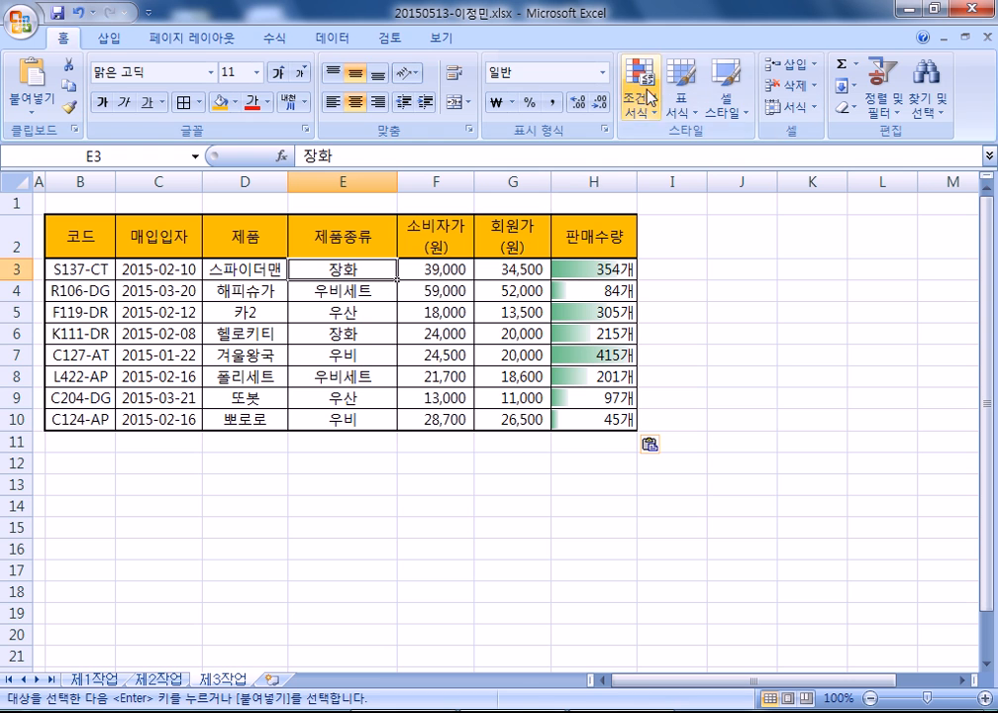
left_click(332, 38)
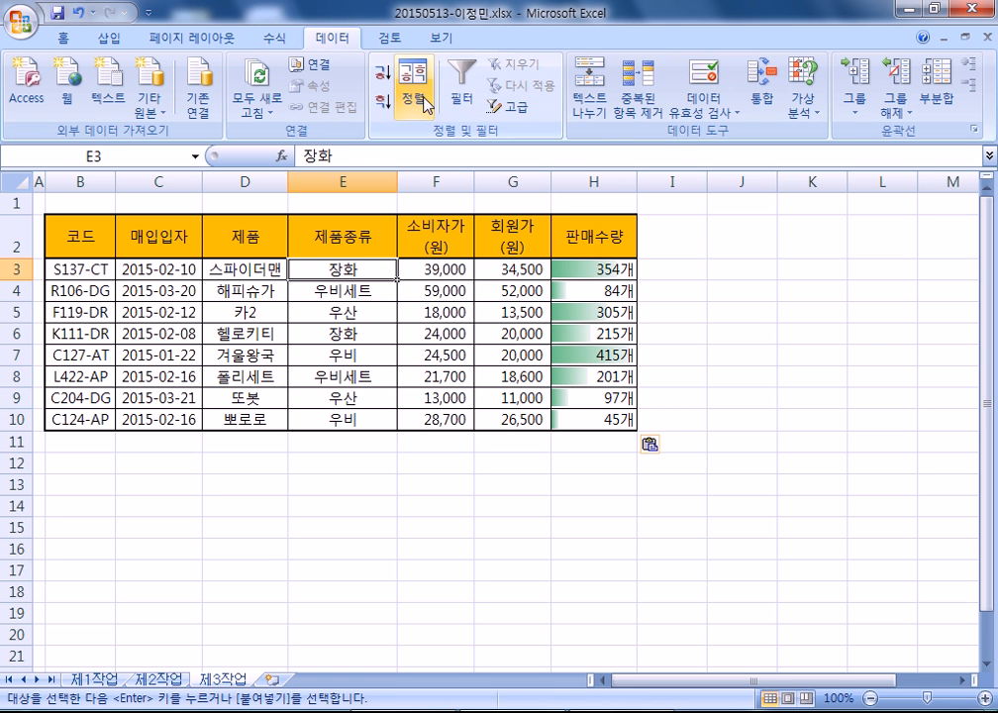
left_click(381, 99)
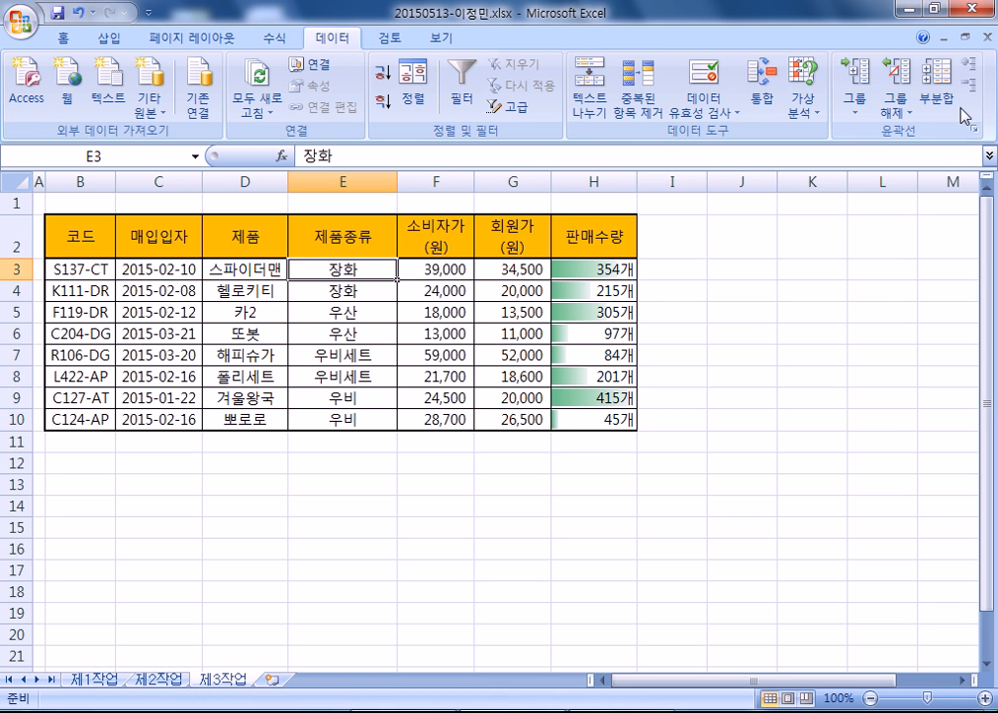
- Add subtotals that count 제품 for each 제품종류
left_click(941, 104)
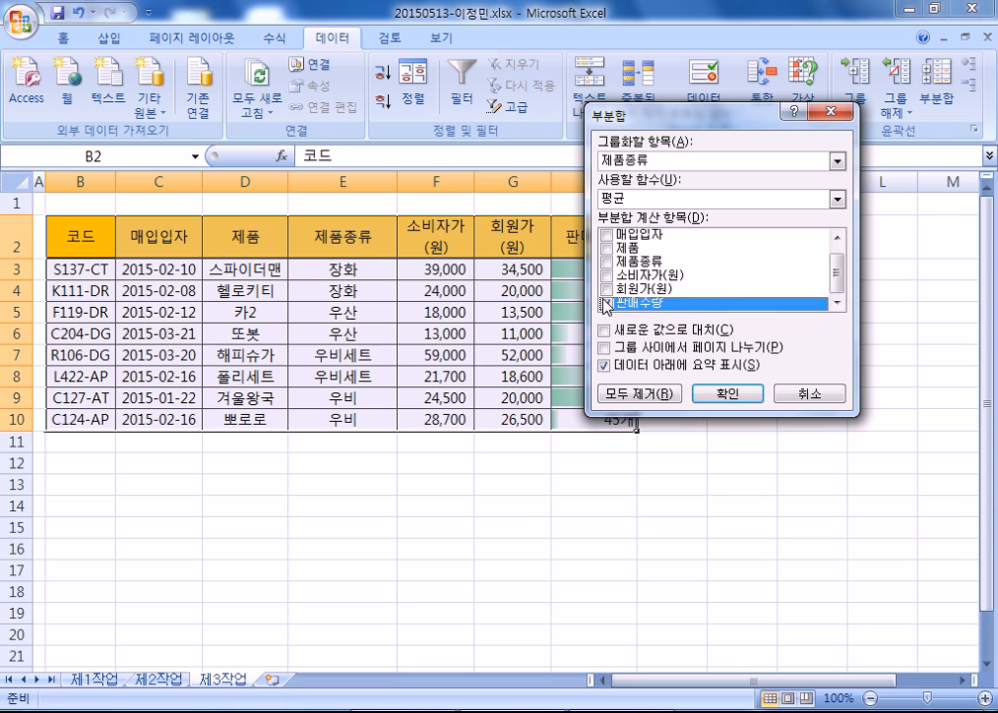
left_click(606, 304)
left_click(606, 247)
left_click(837, 199)
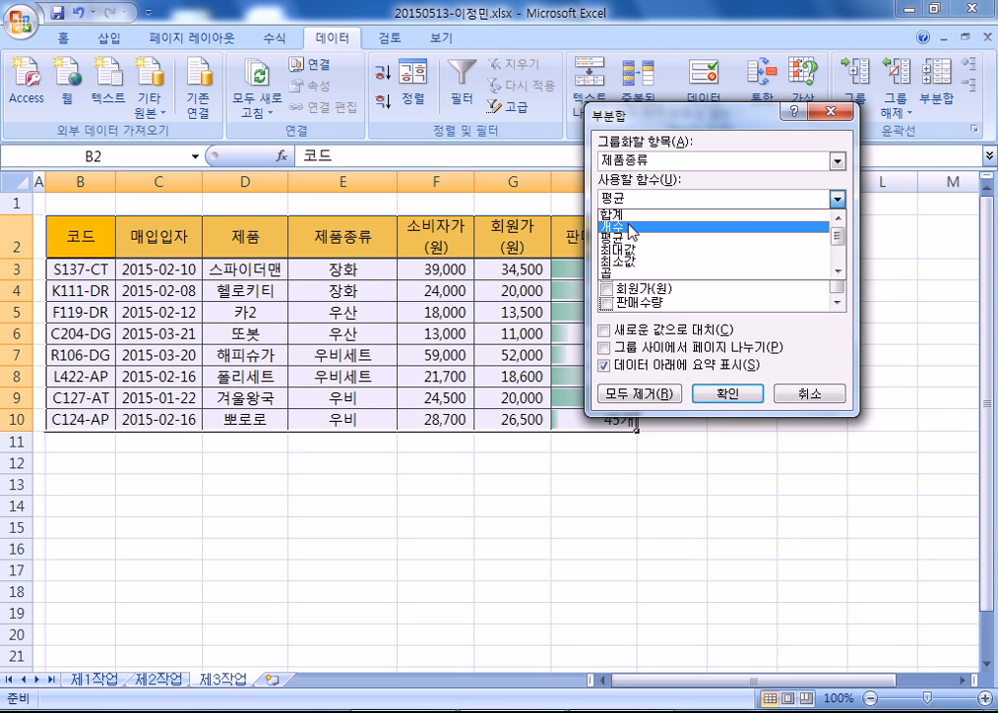
left_click(630, 227)
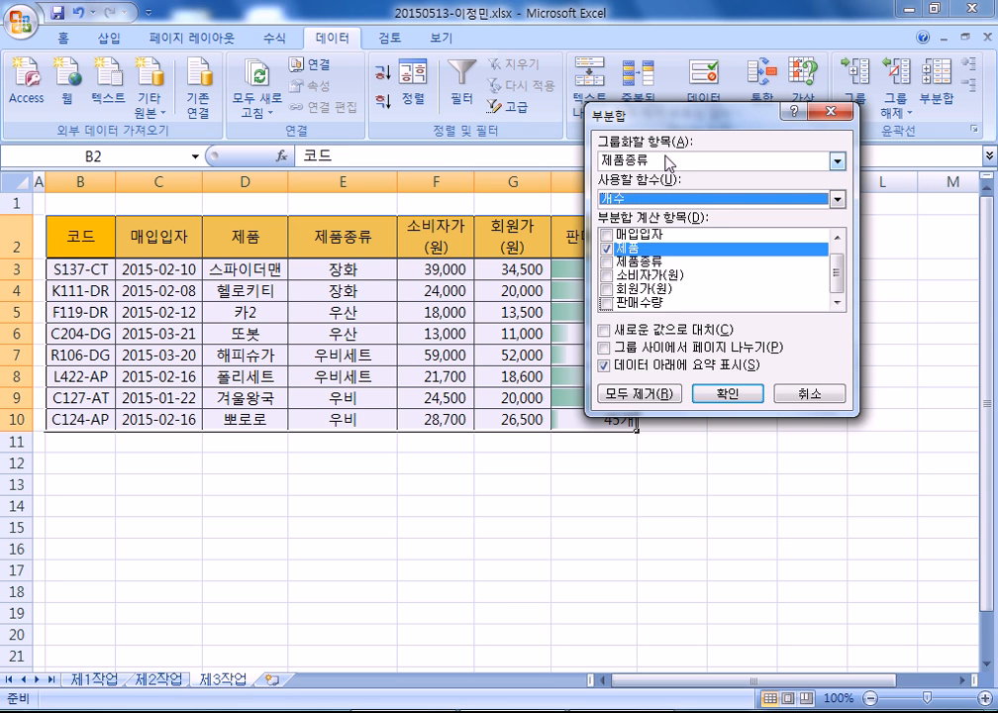
left_click(669, 163)
left_click(728, 393)
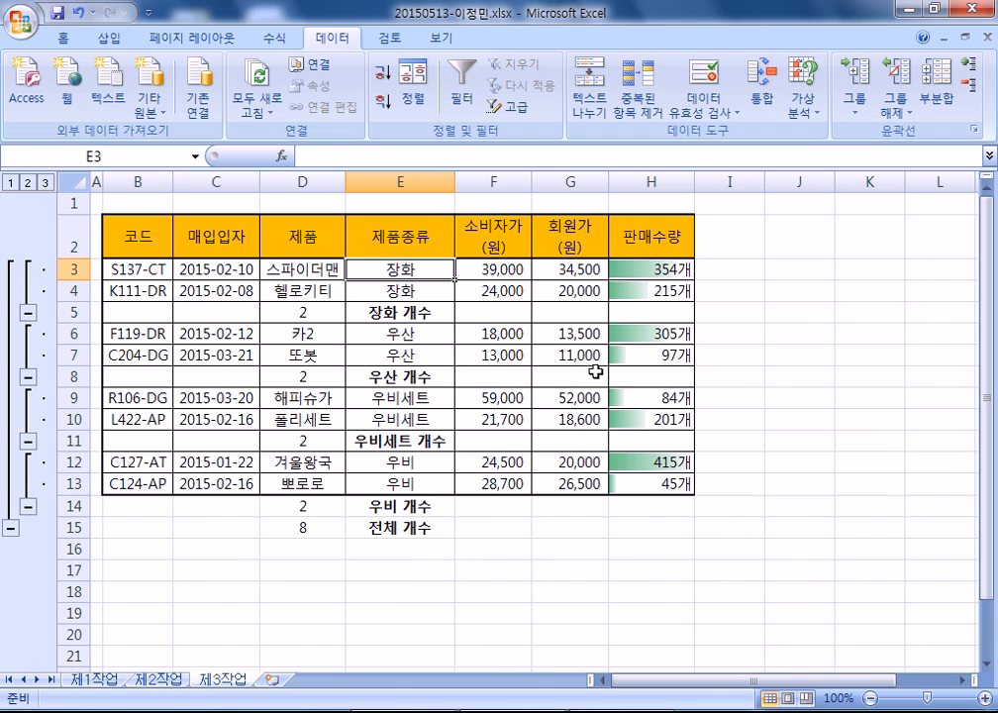
- Add nested 판매수량 average subtotals per 제품종류, keeping the counts, and check H5's formula
left_click(937, 91)
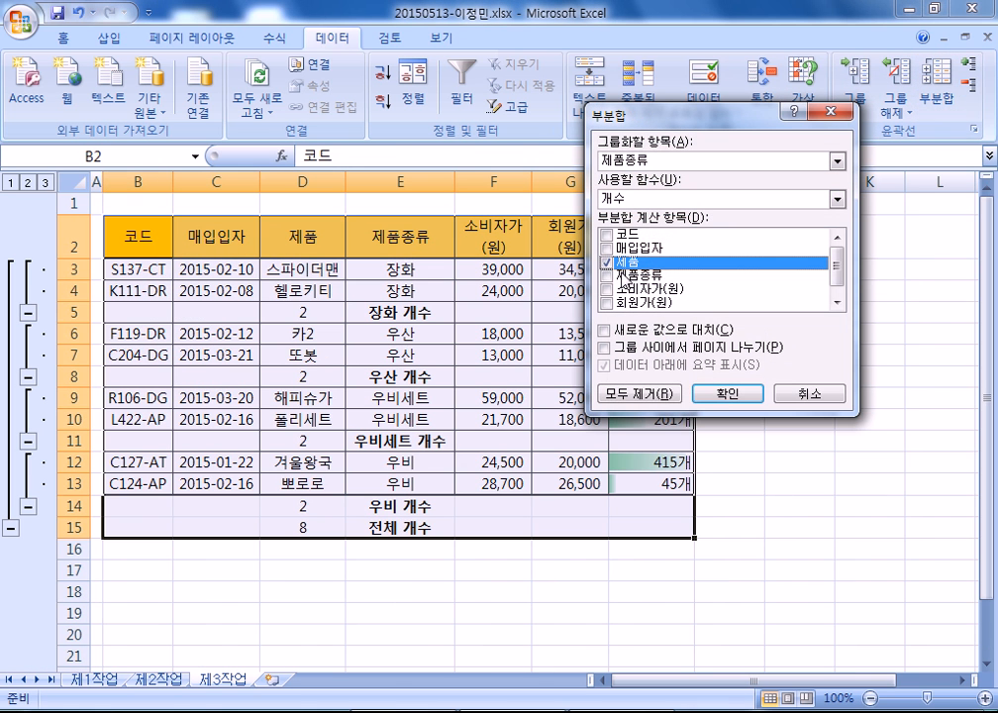
left_click(615, 272)
left_click(615, 263)
scroll(606, 265, "down", 1)
left_click(606, 302)
left_click(636, 201)
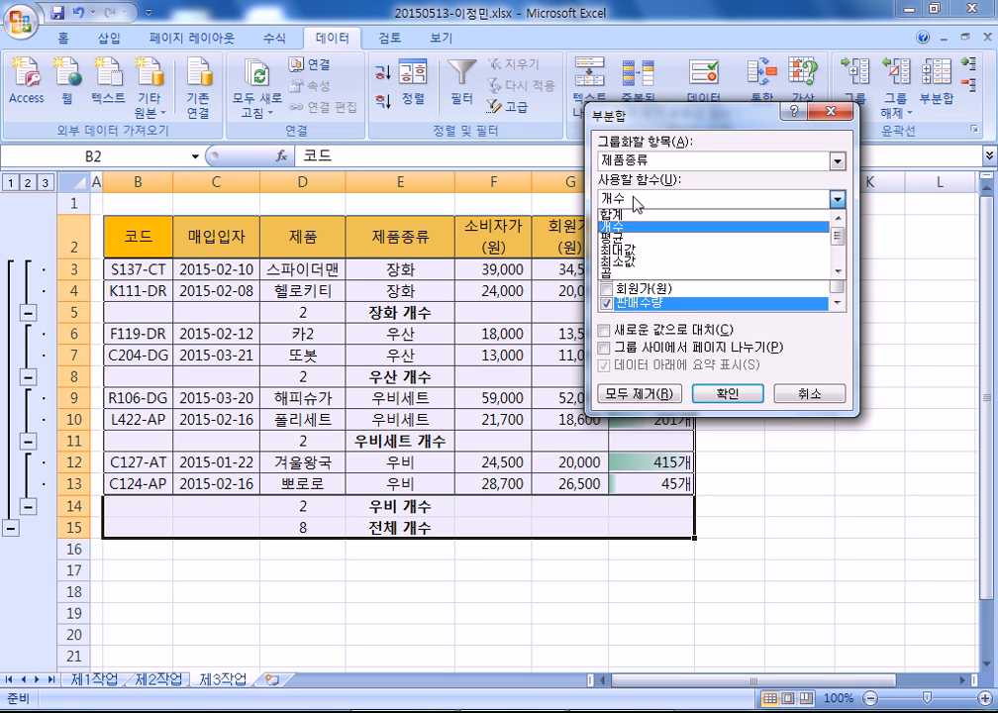
left_click(616, 238)
left_click(723, 393)
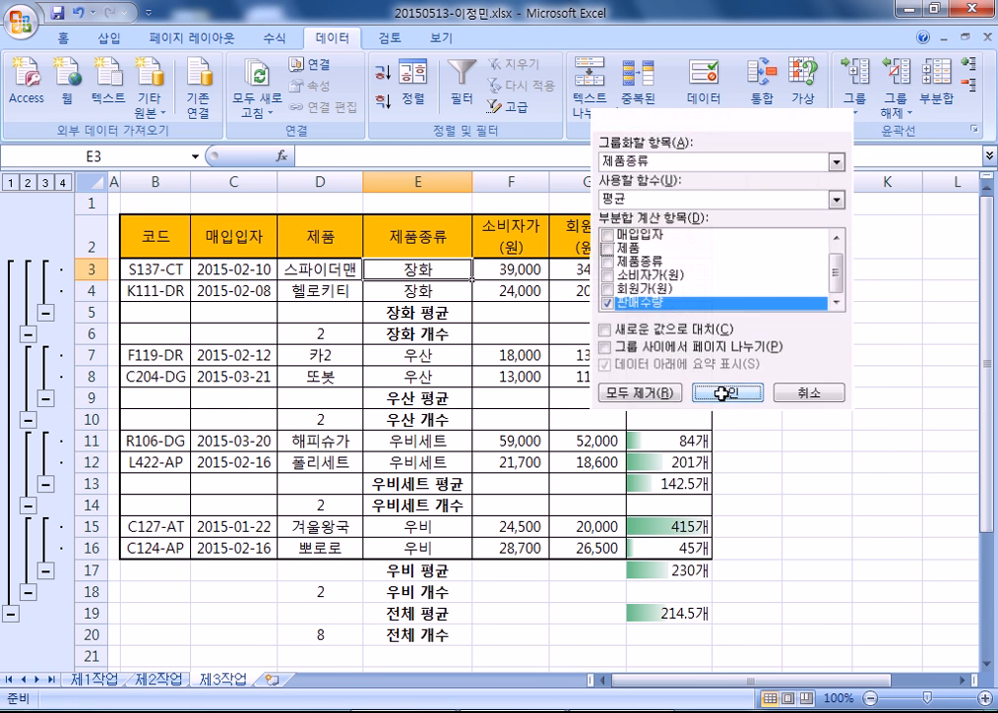
left_click(673, 313)
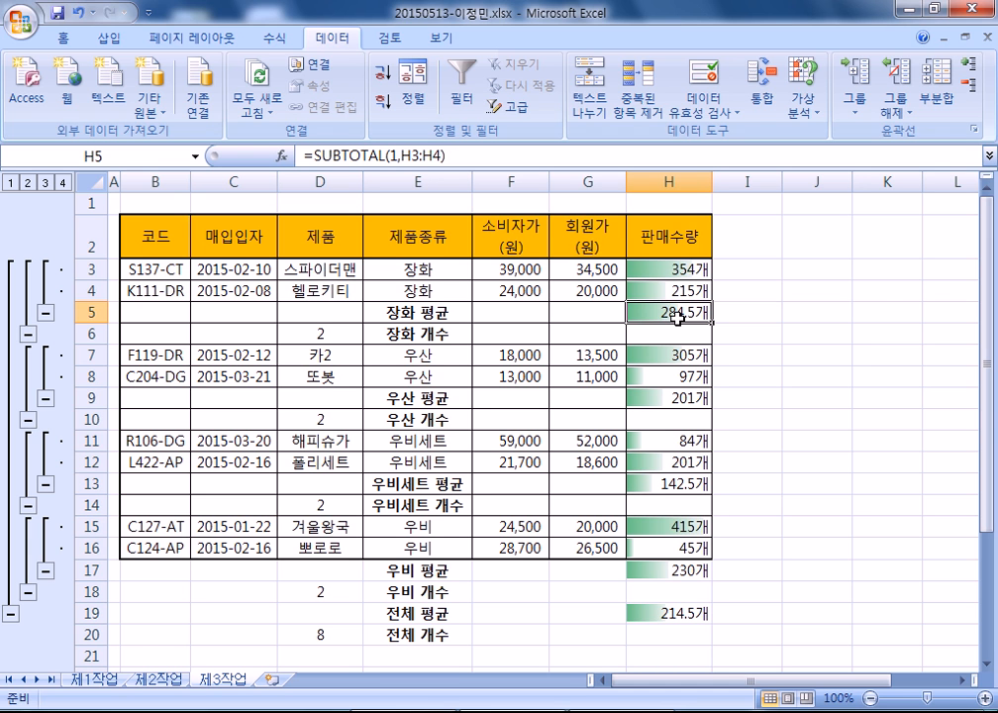
left_click(814, 385)
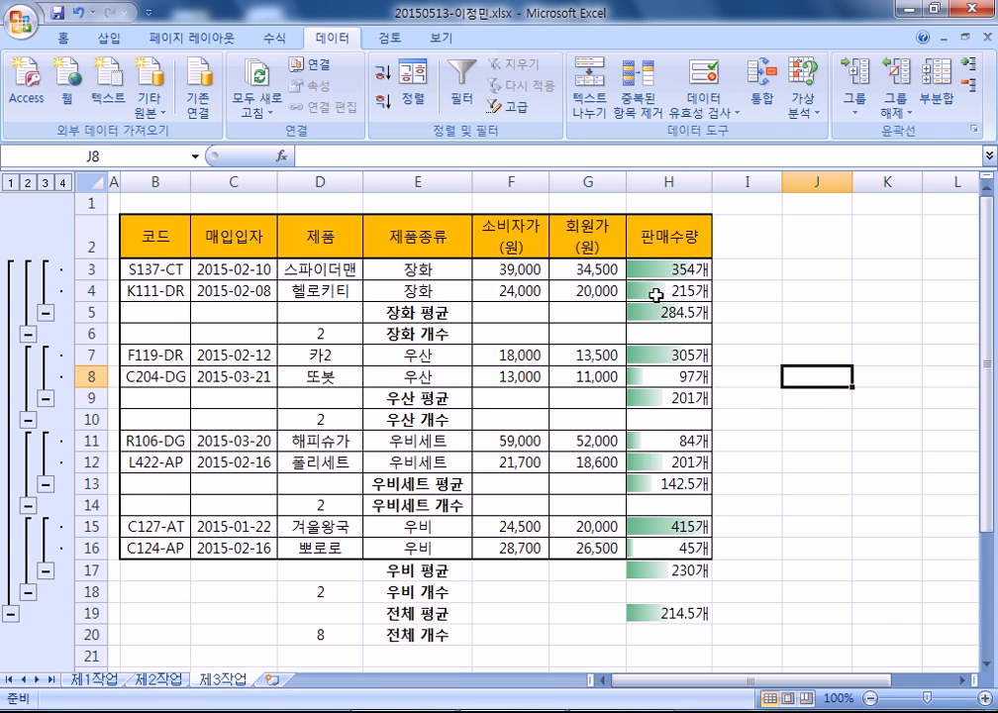
- Apply comma style to the 판매수량 values H5:H12 on 제1작업
left_click(94, 680)
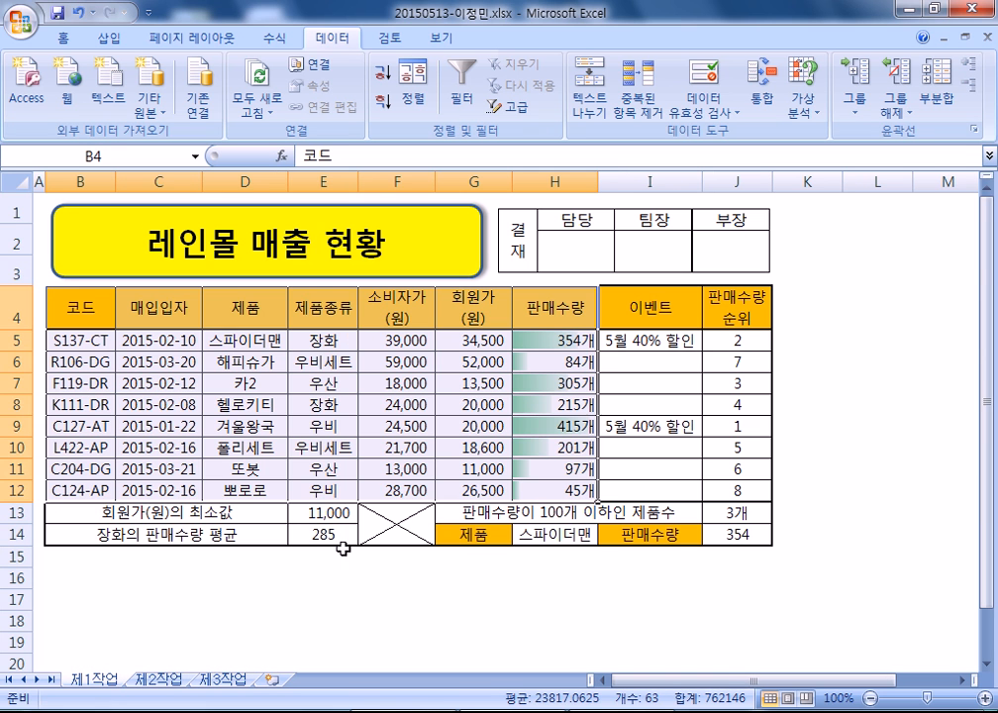
left_click_drag(573, 339, 562, 487)
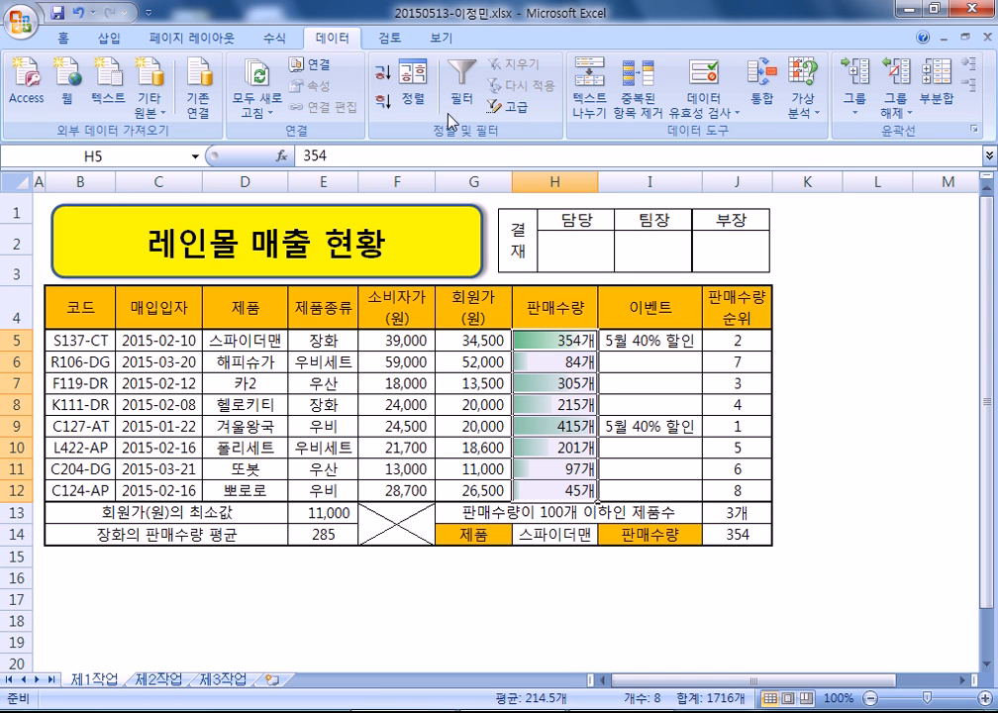
left_click(59, 37)
left_click(551, 105)
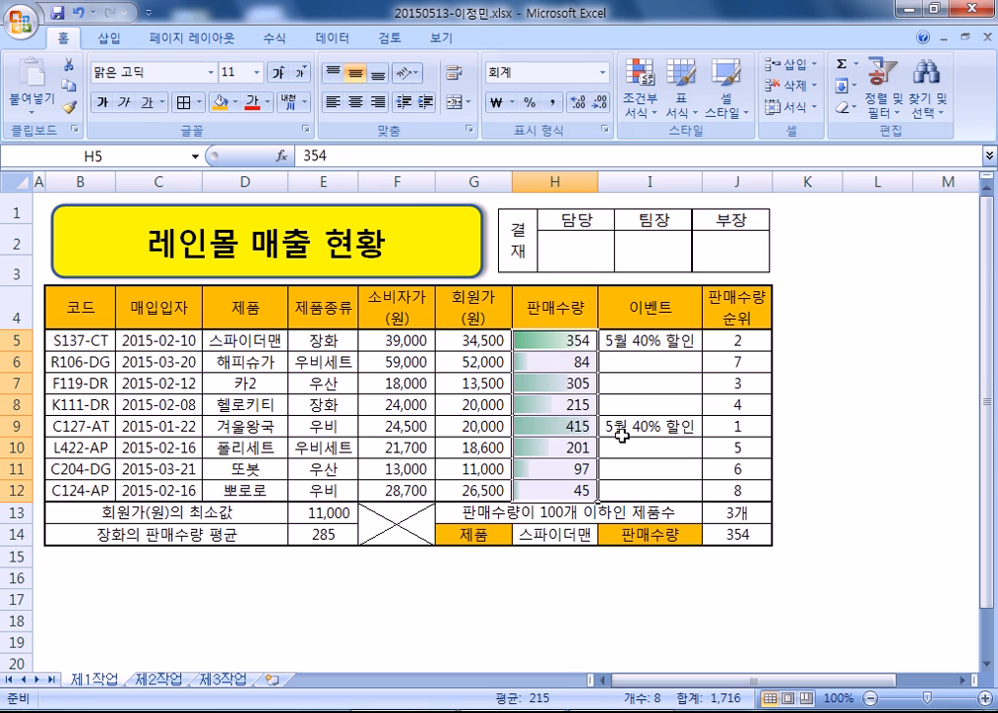
- Give H5:H12 the custom number format G/표준"개" so values end in 개
key("ctrl+1")
left_click(501, 258)
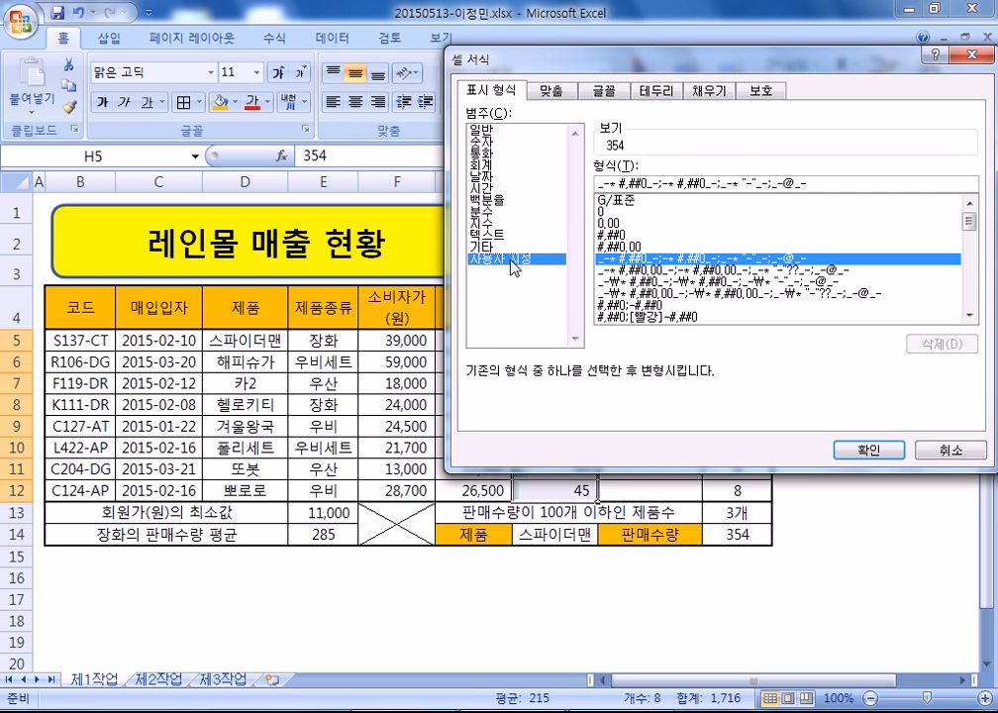
left_click(640, 203)
type("개")
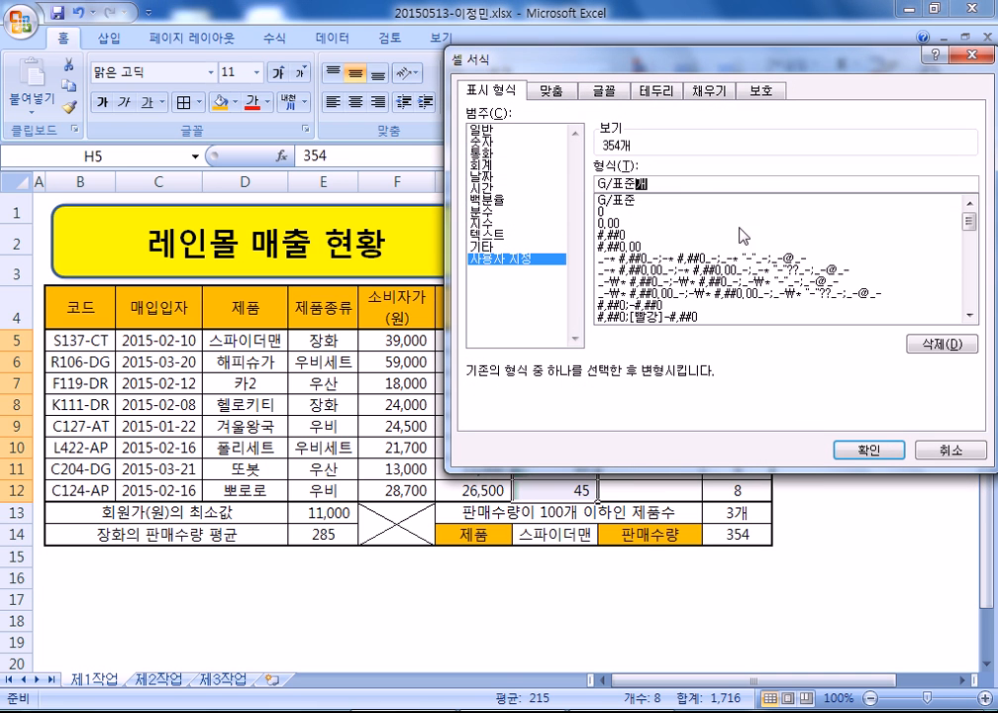
key("Return")
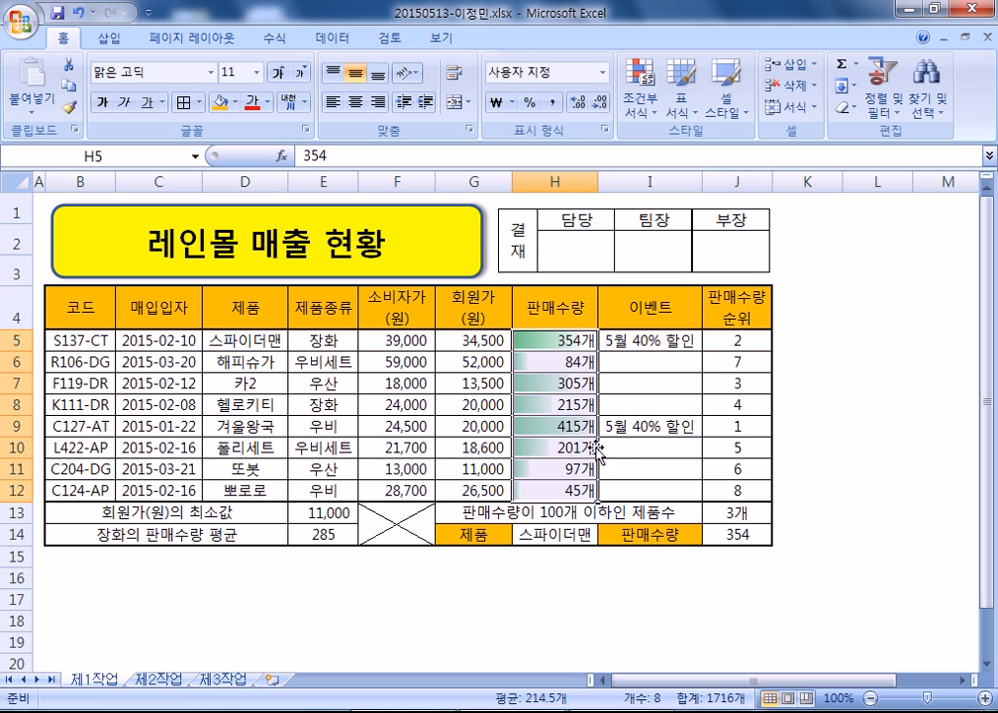
key("alt+Tab")
scroll(535, 633, "up", 10)
- Review the G/표준"개" and accounting 개 format codes in the Notepad notes, then return to Excel
left_click_drag(392, 273, 3, 260)
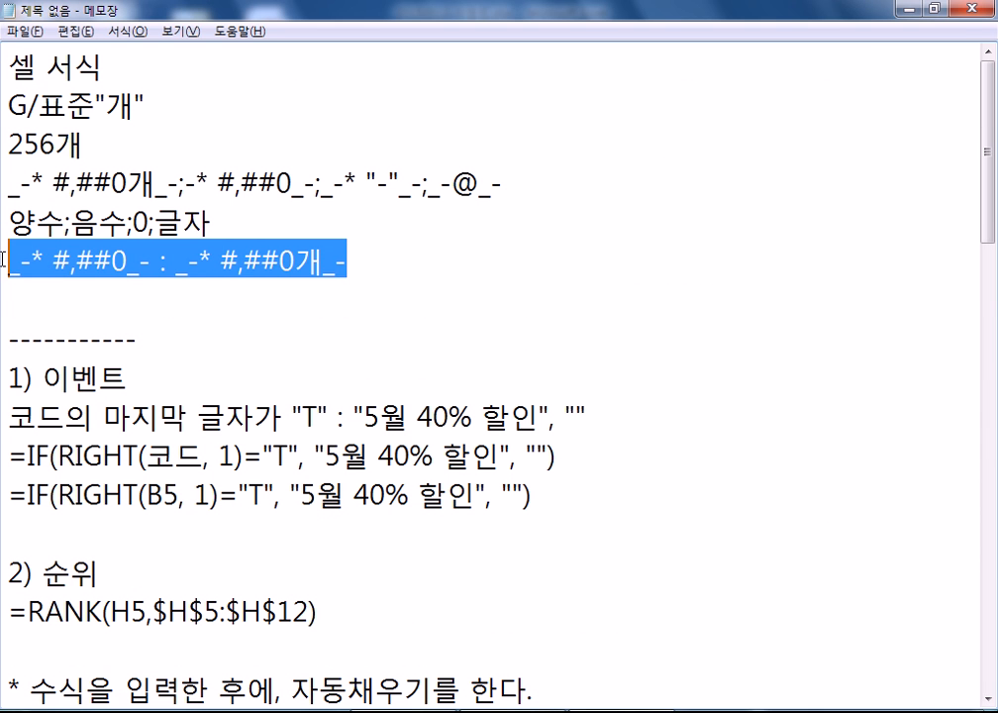
left_click(153, 184)
key("shift+Left")
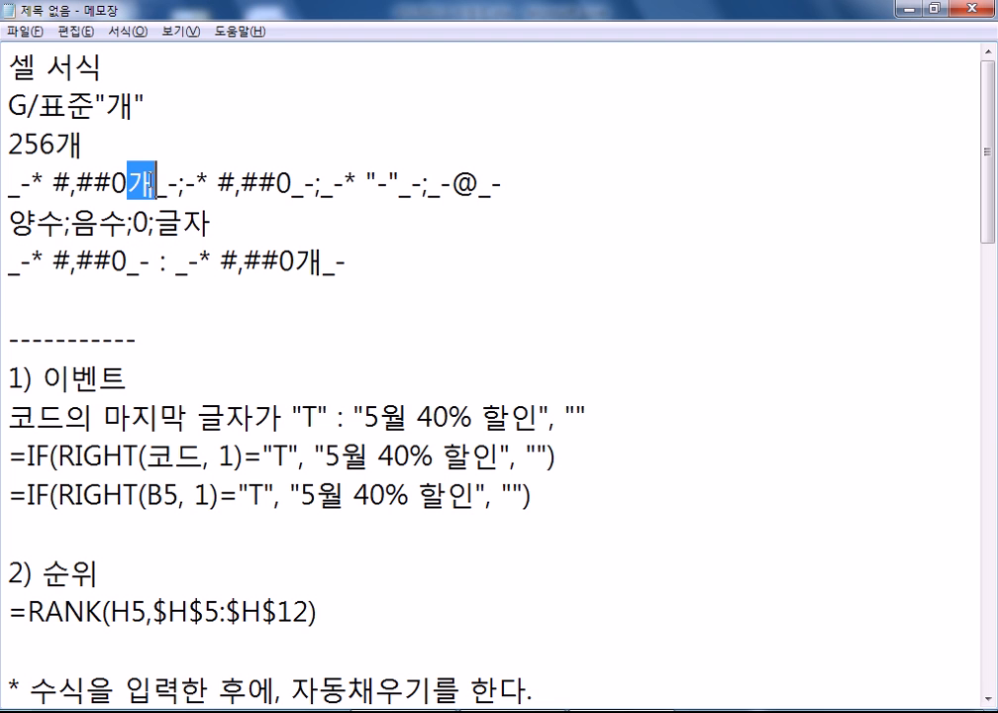
left_click(163, 284)
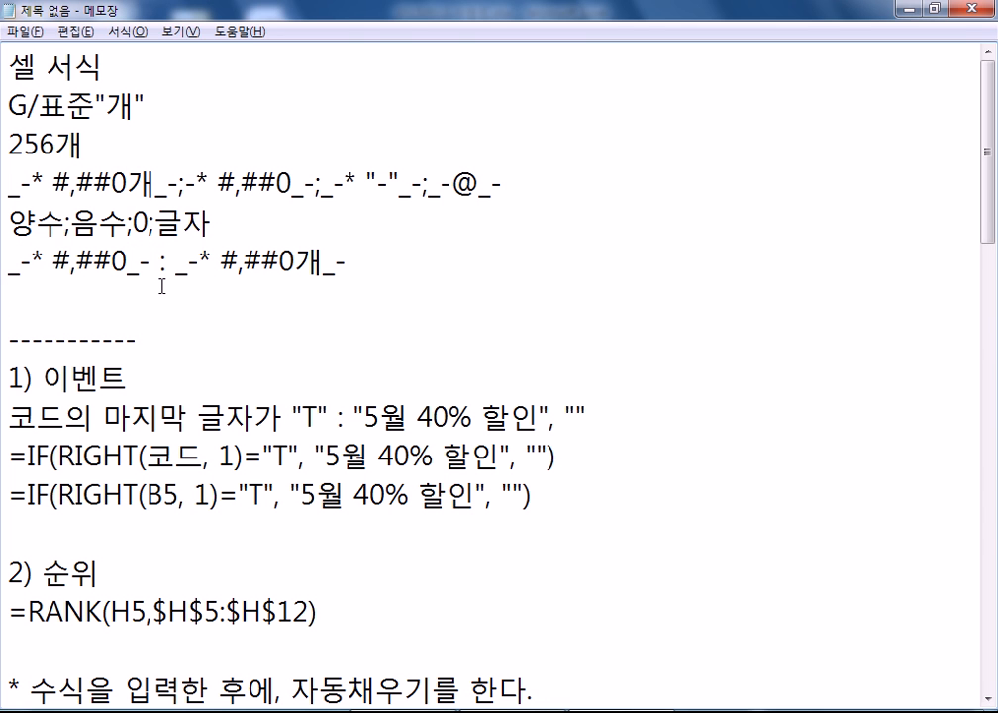
scroll(162, 287, "down", 8)
left_click(54, 436)
key("alt+Tab")
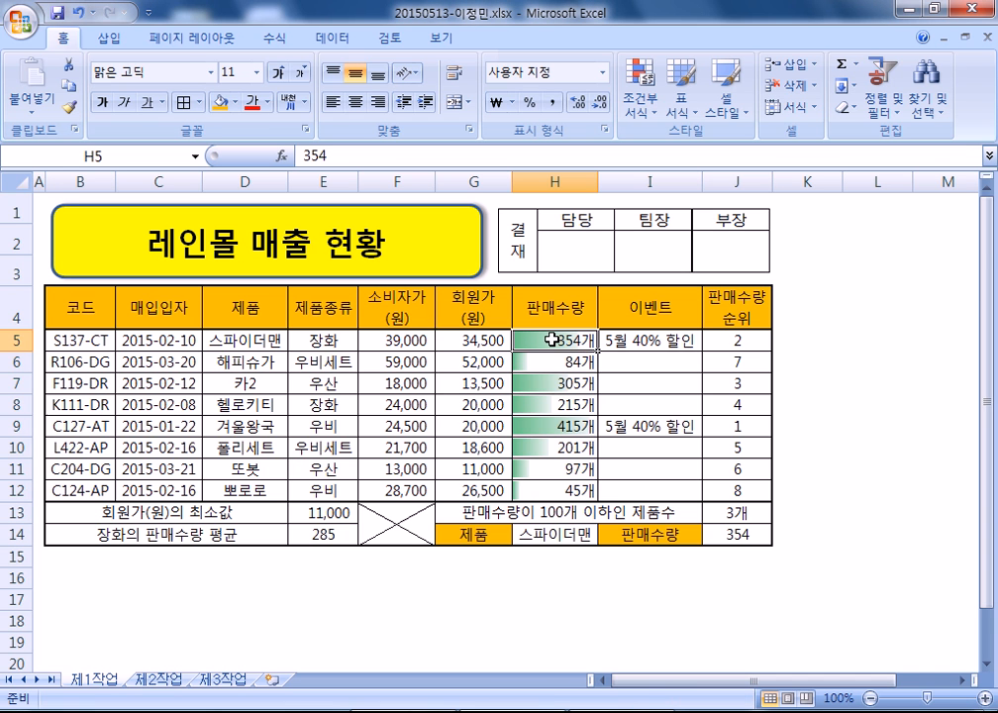
- Check the 398개 value in 제2작업 H19, then view the 장화 average formula in 제3작업 H5
left_click(158, 680)
scroll(525, 379, "up", 1)
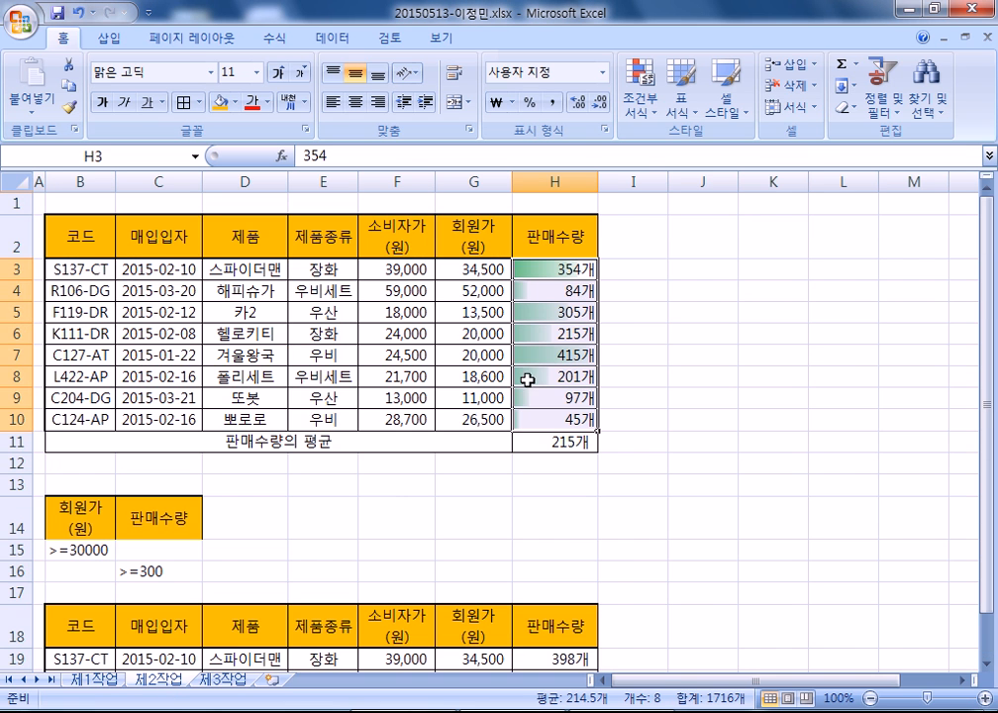
scroll(522, 411, "down", 3)
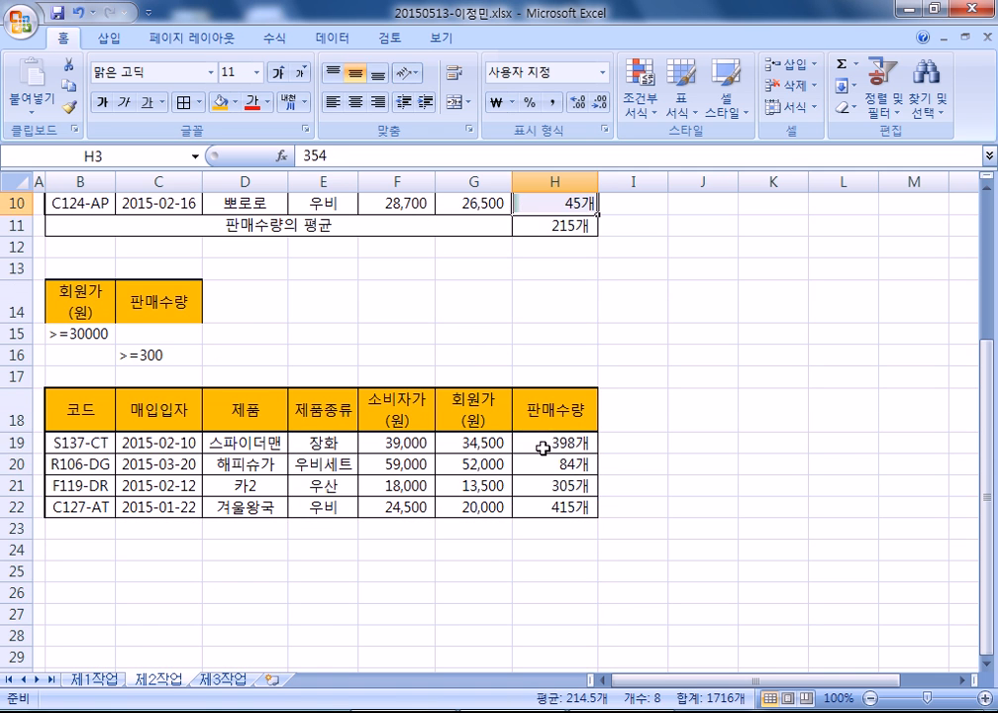
left_click(539, 442)
scroll(277, 460, "up", 2)
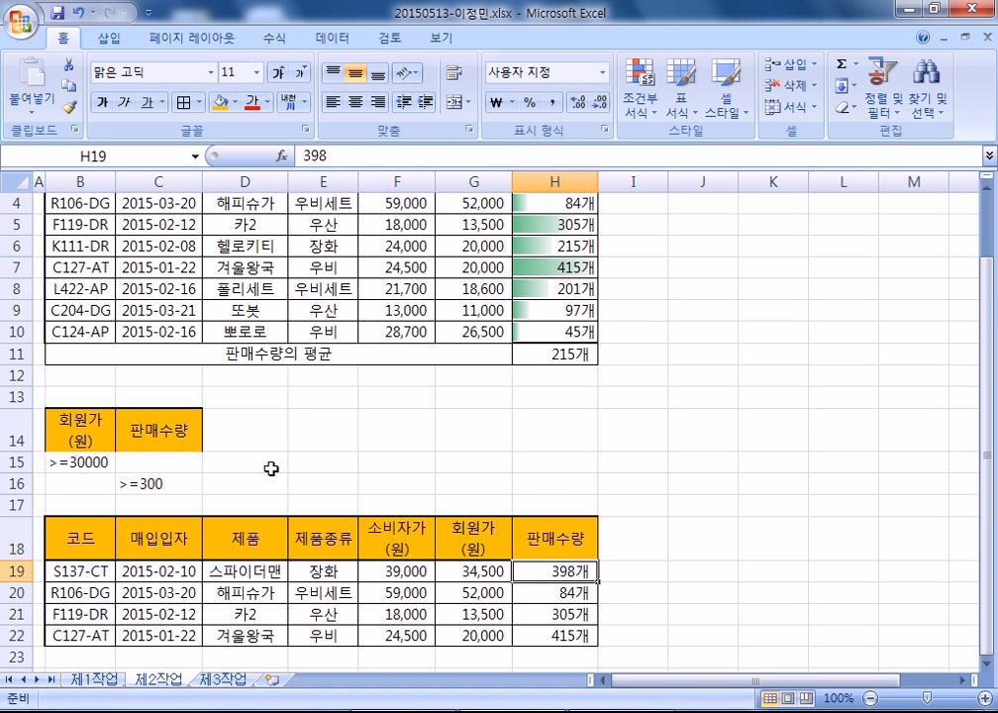
scroll(242, 487, "up", 1)
scroll(243, 486, "down", 3)
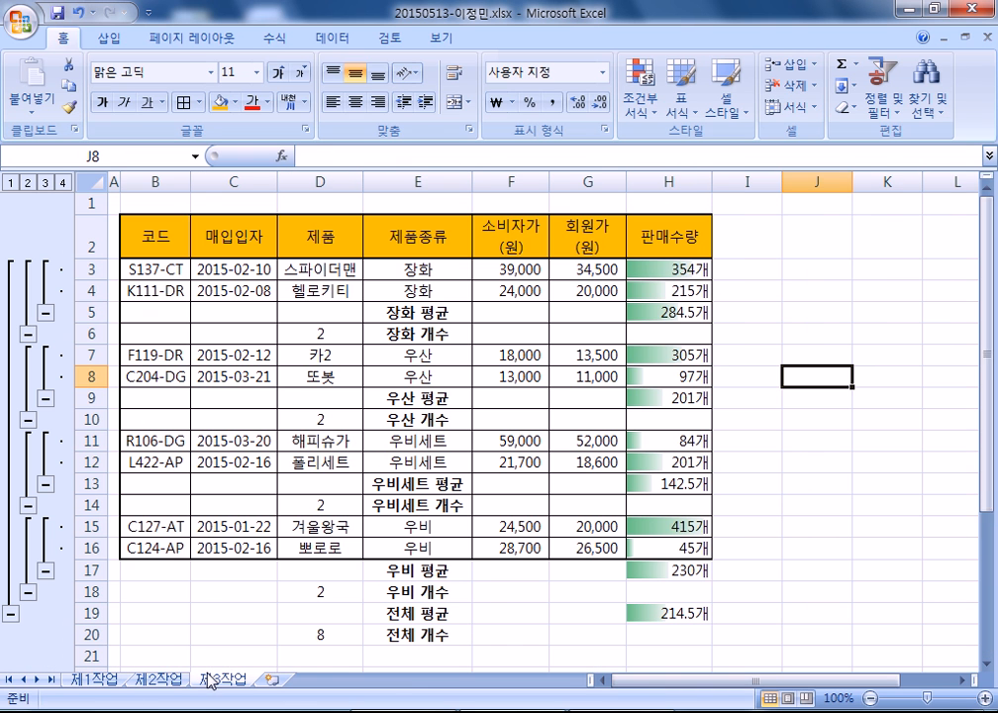
left_click(220, 679)
left_click(672, 313)
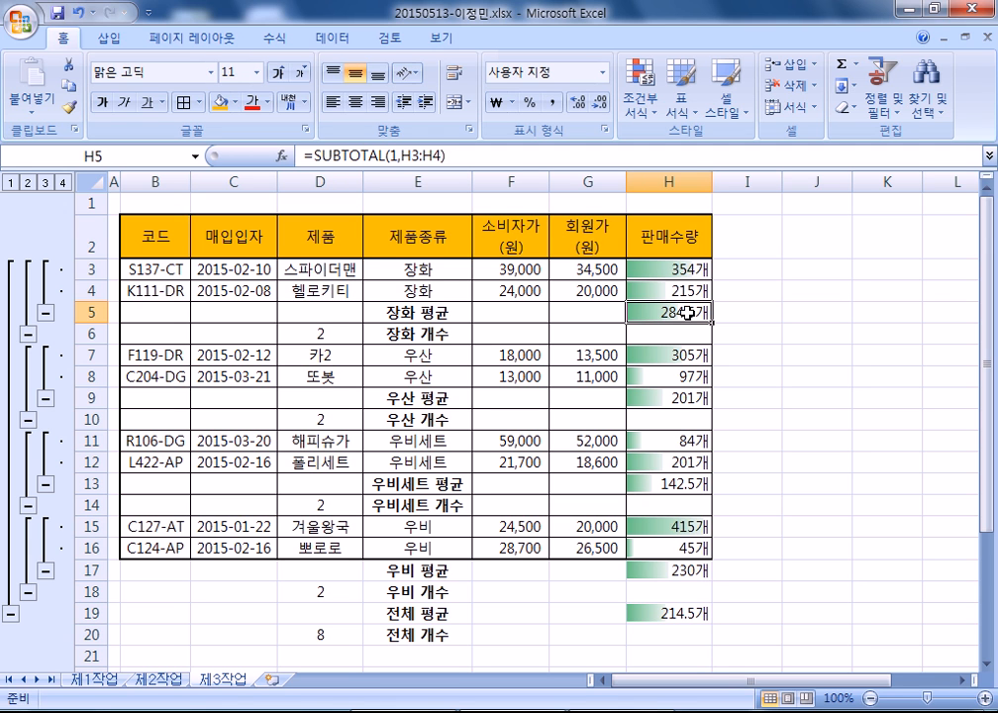
- Try the accounting 개 format on 제3작업 H3:H5, then undo it to restore 284.5개
left_click_drag(657, 266, 655, 315)
key("ctrl+1")
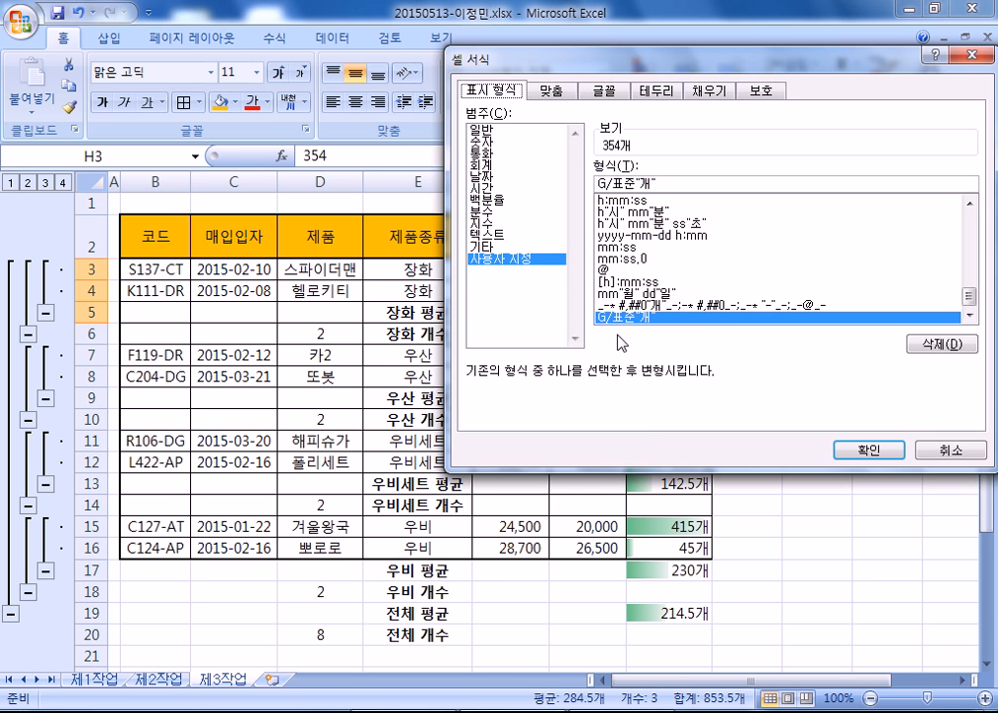
left_click(705, 307)
left_click(862, 450)
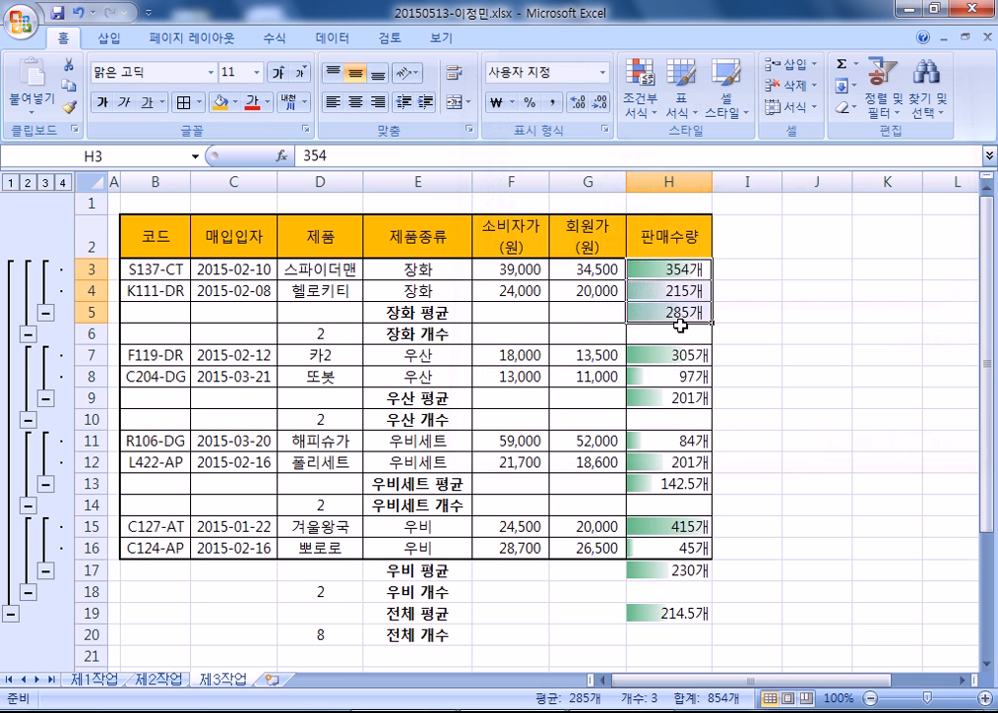
left_click(654, 317)
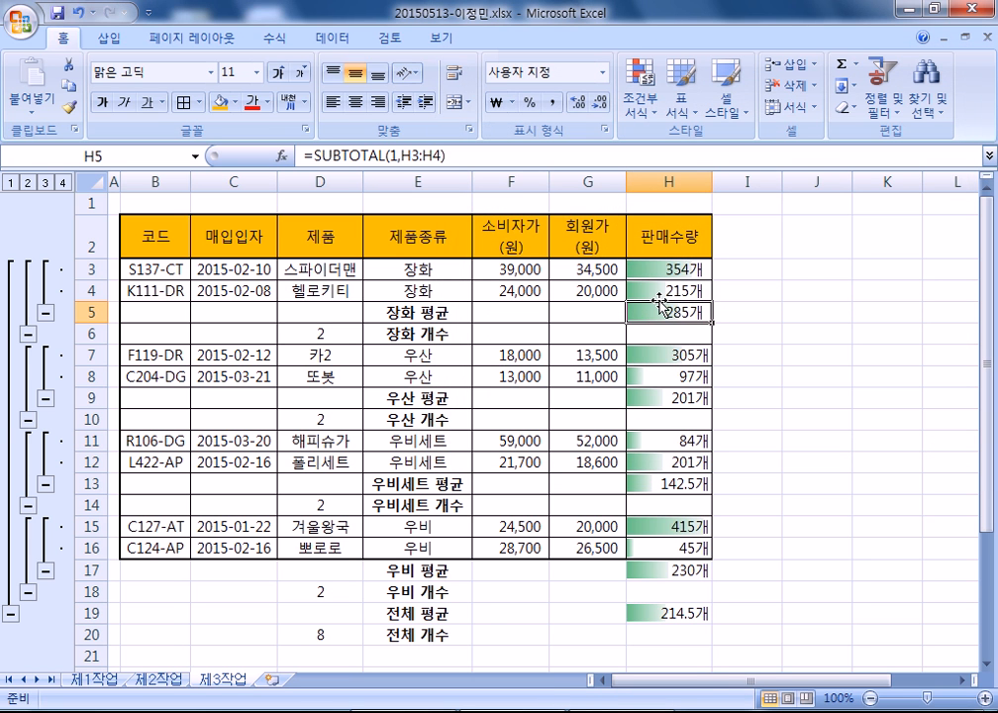
key("ctrl+z")
left_click(655, 315)
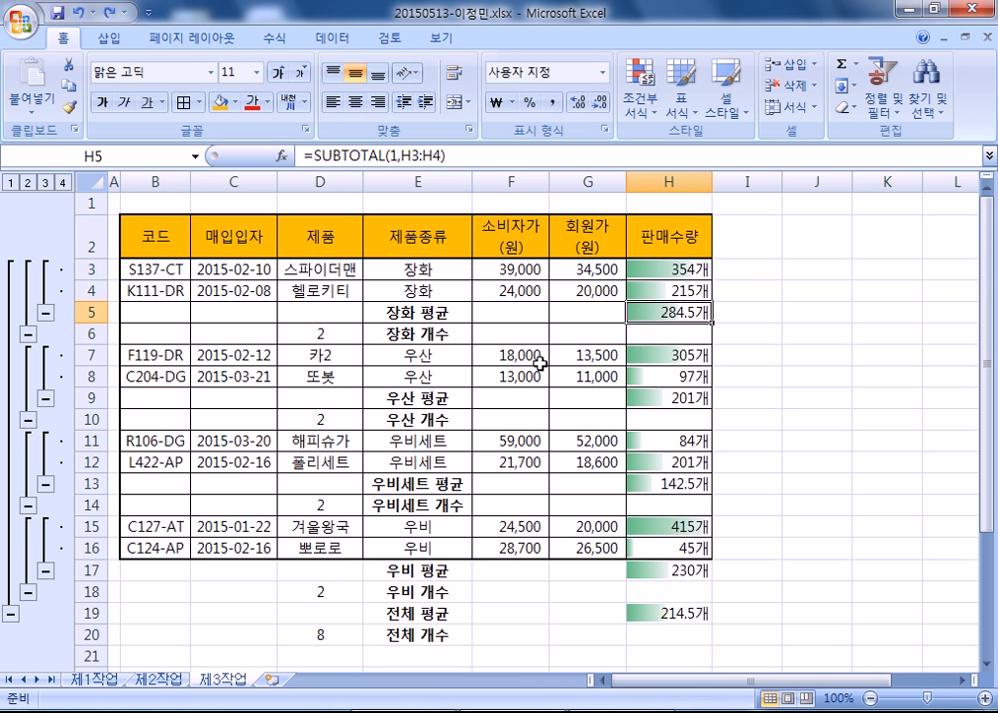
- Select 제1작업's 판매수량 values H5:H12 and bring the Notepad notes to the front
left_click(95, 680)
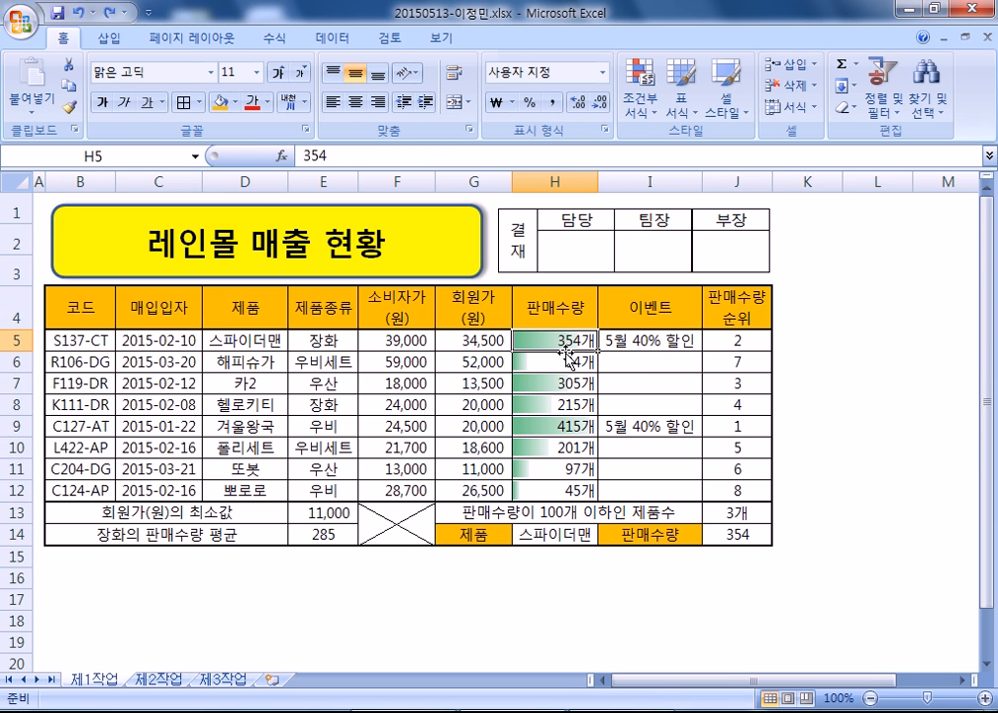
left_click_drag(553, 341, 545, 487)
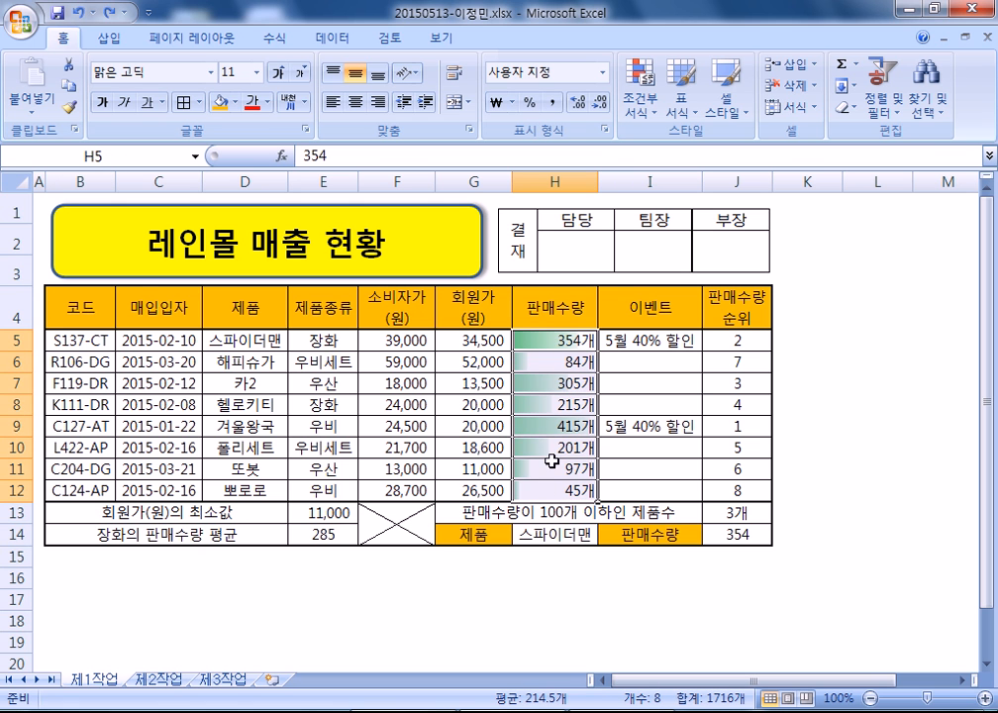
right_click(628, 704)
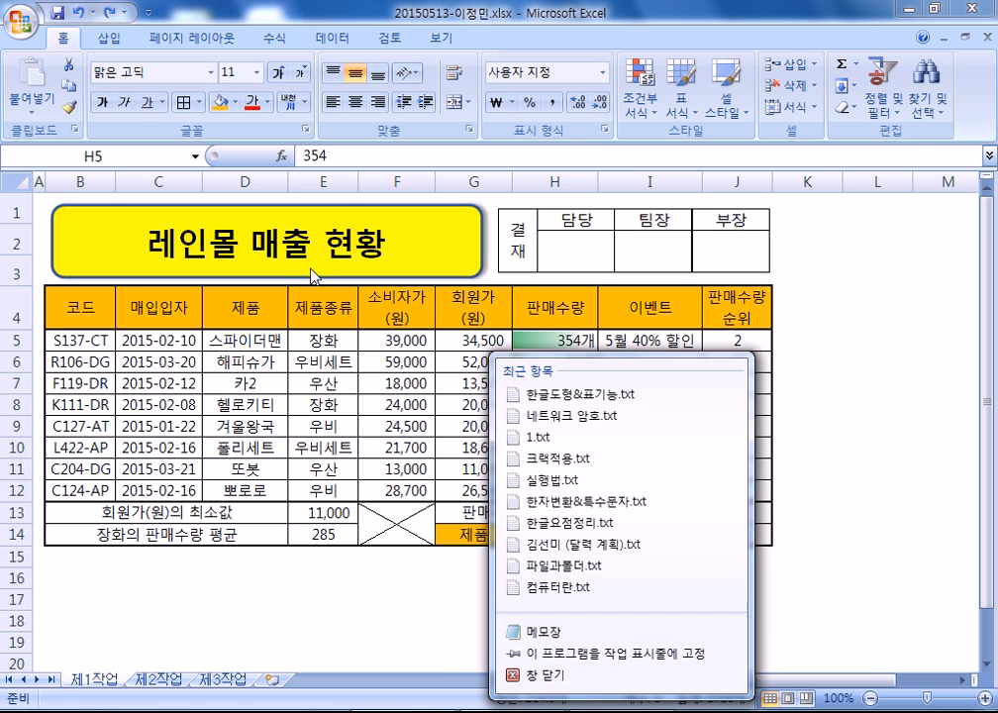
left_click(628, 704)
- Insert a blank line after the 256개 example in the notes, then show Excel's 제2작업 sheet
scroll(239, 249, "up", 4)
scroll(239, 250, "up", 5)
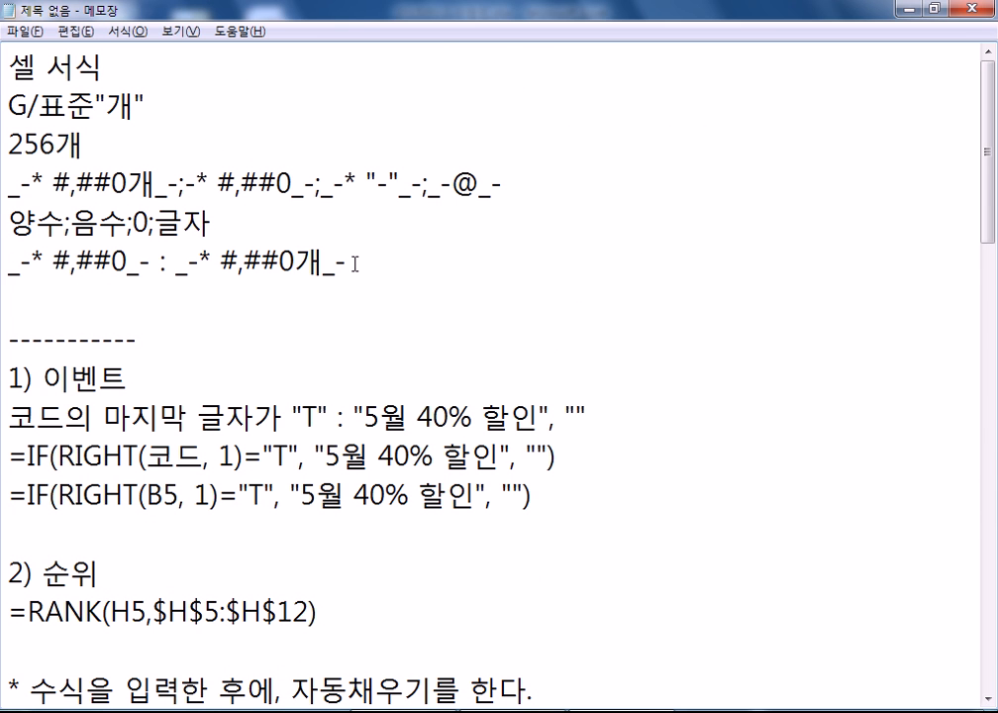
left_click_drag(9, 262, 308, 265)
left_click_drag(238, 270, 357, 266)
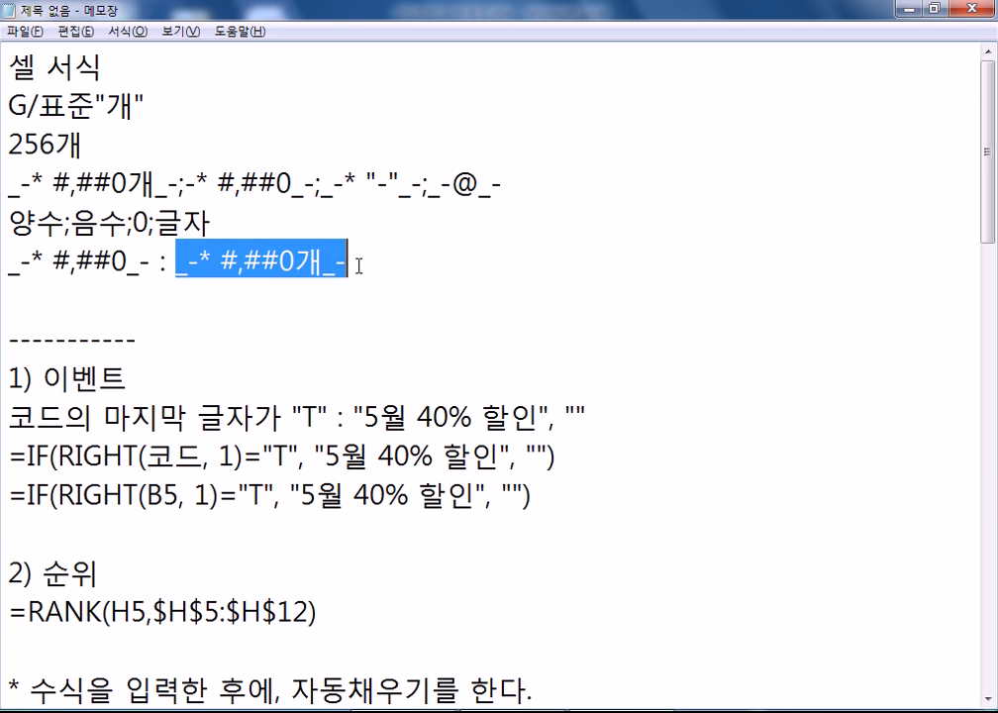
left_click_drag(147, 103, 3, 99)
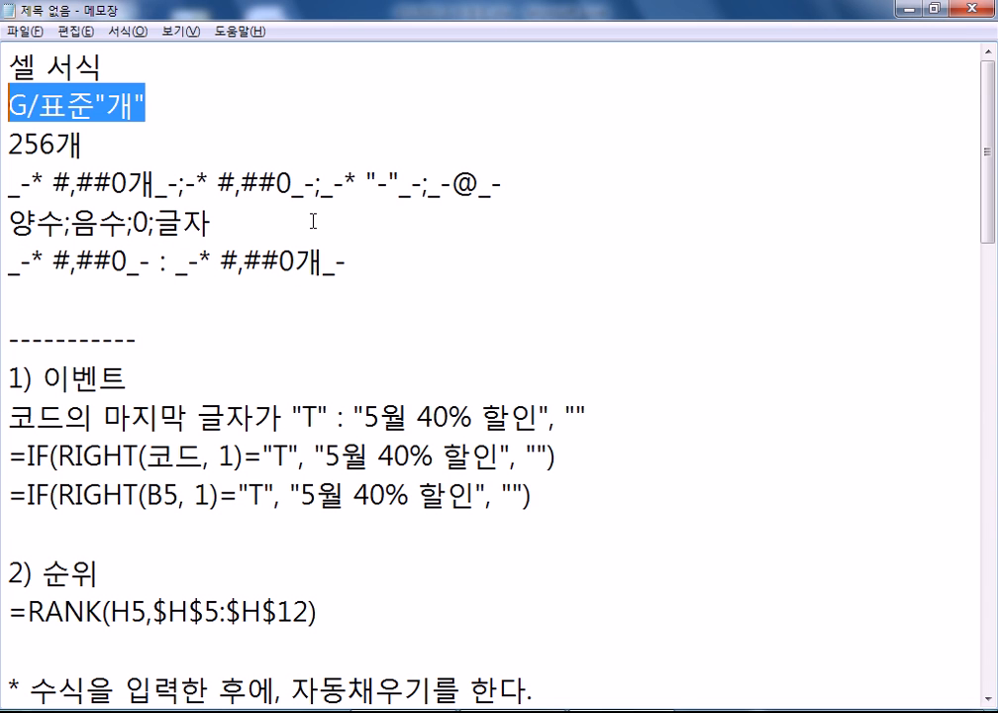
left_click(188, 152)
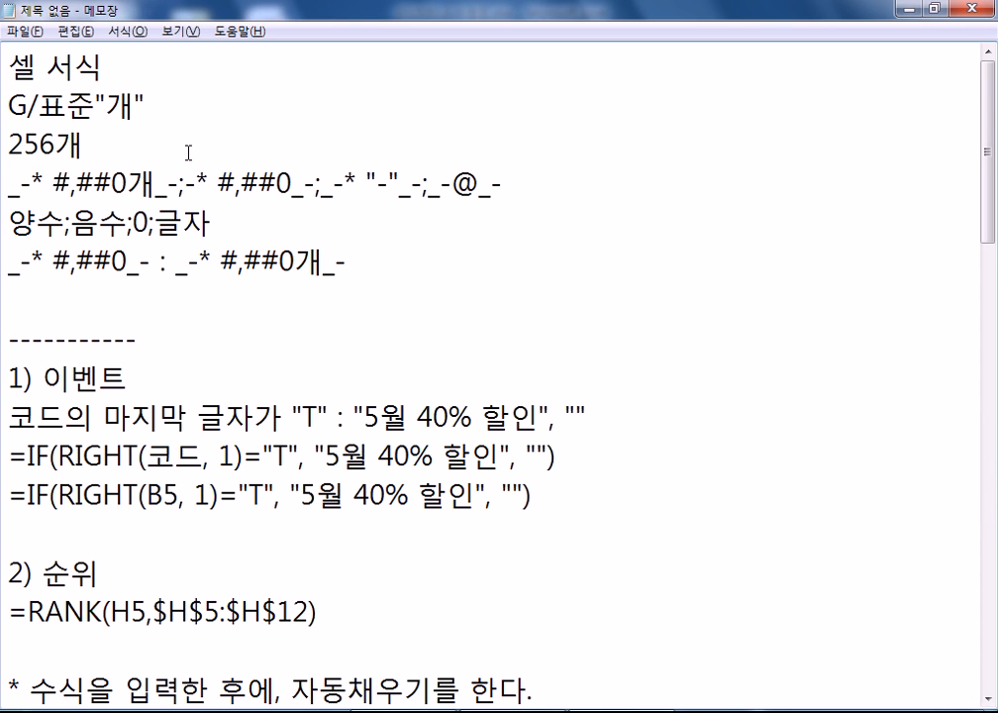
key("Return")
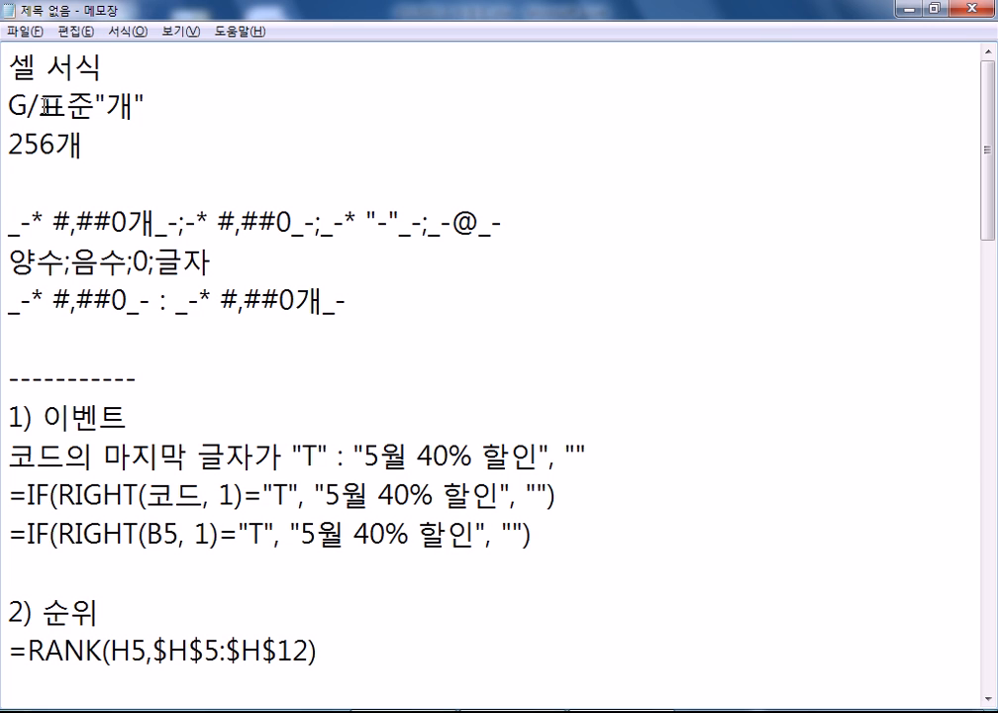
left_click_drag(11, 103, 156, 107)
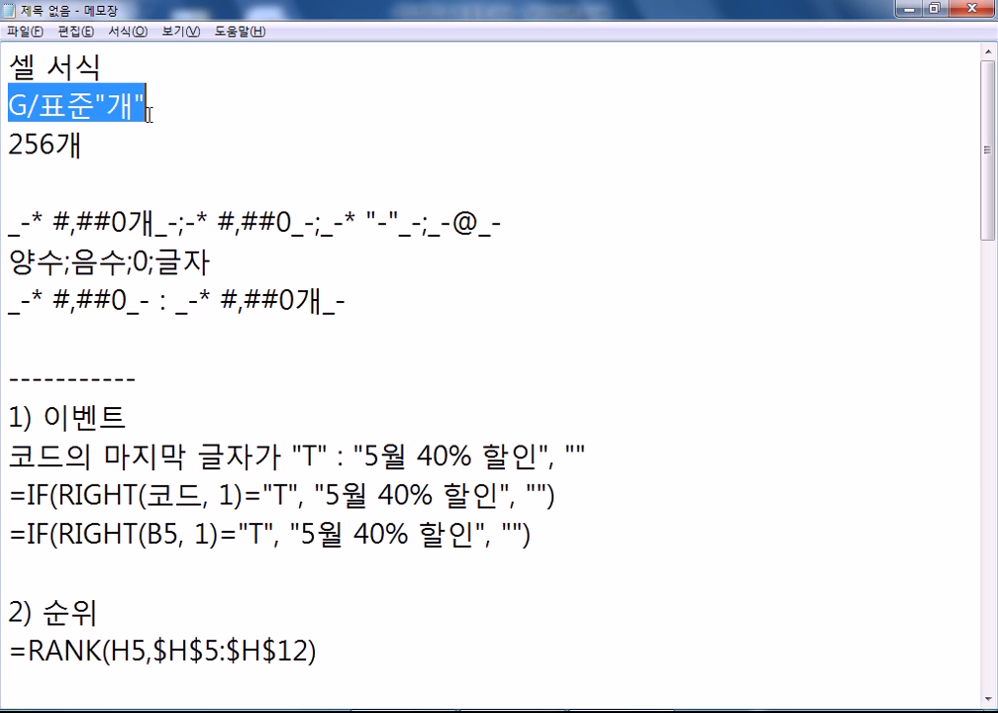
left_click(155, 191)
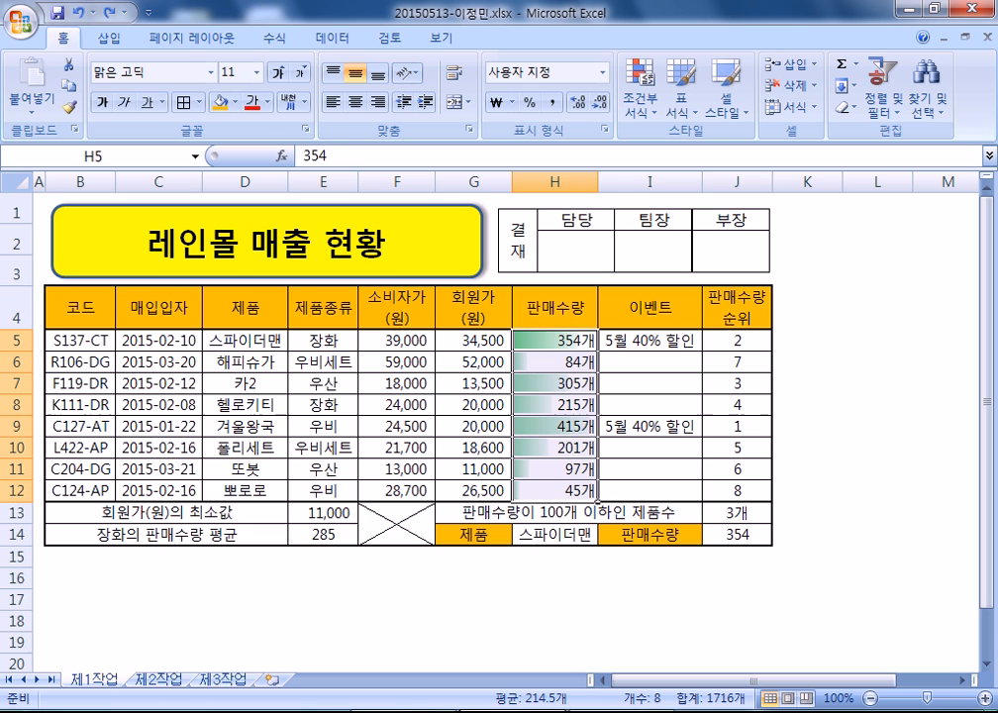
key("alt+Tab")
left_click(158, 680)
scroll(542, 430, "up", 3)
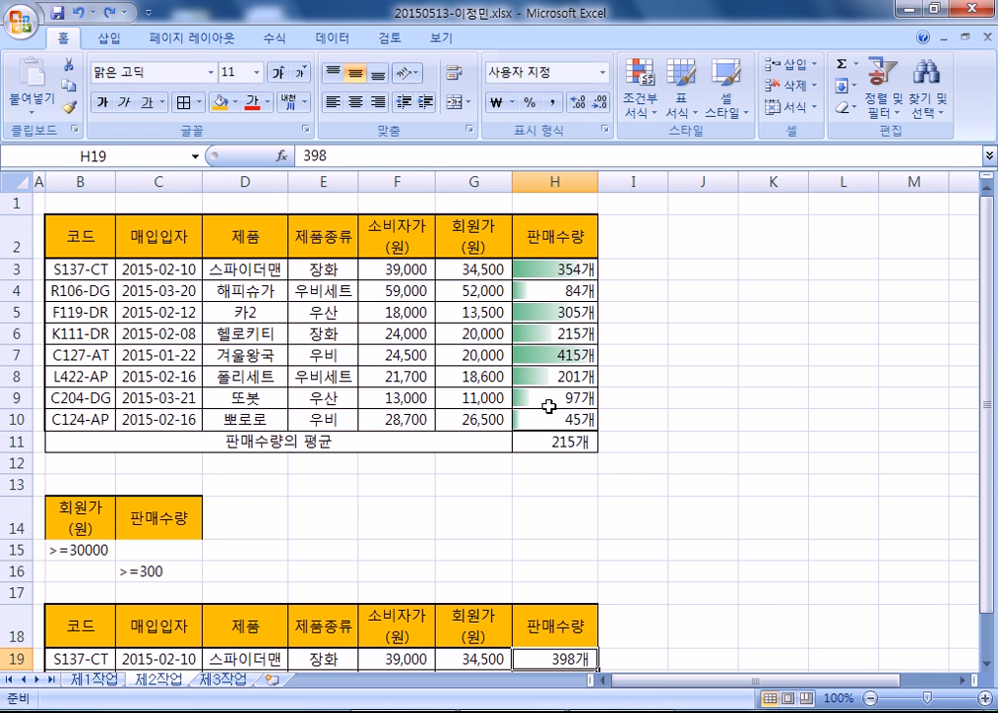
left_click(552, 446)
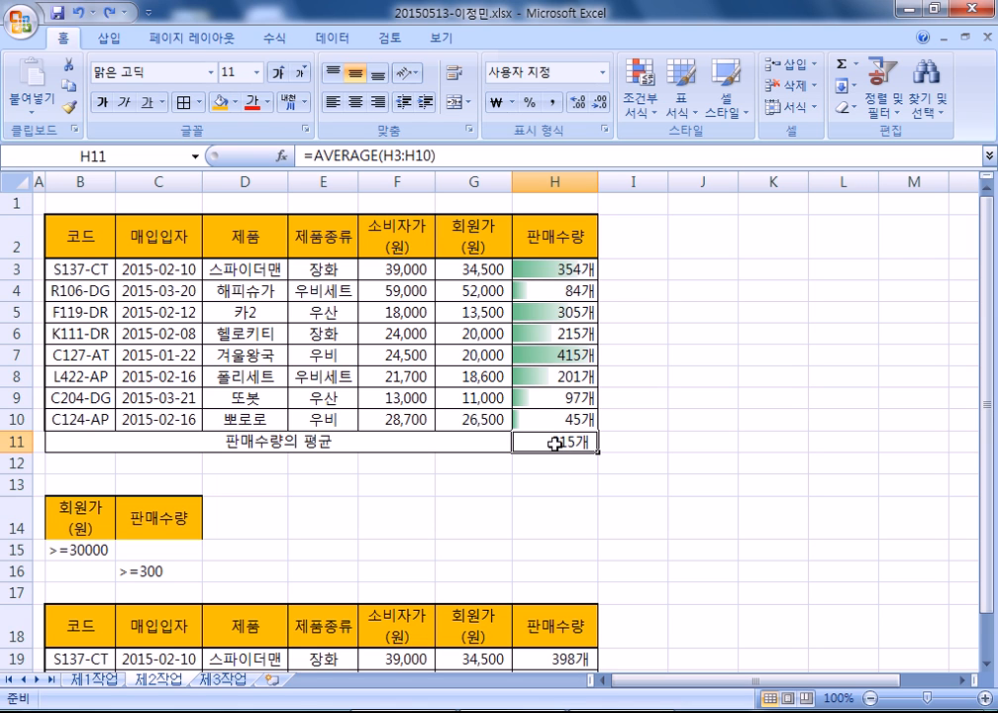
key("F2")
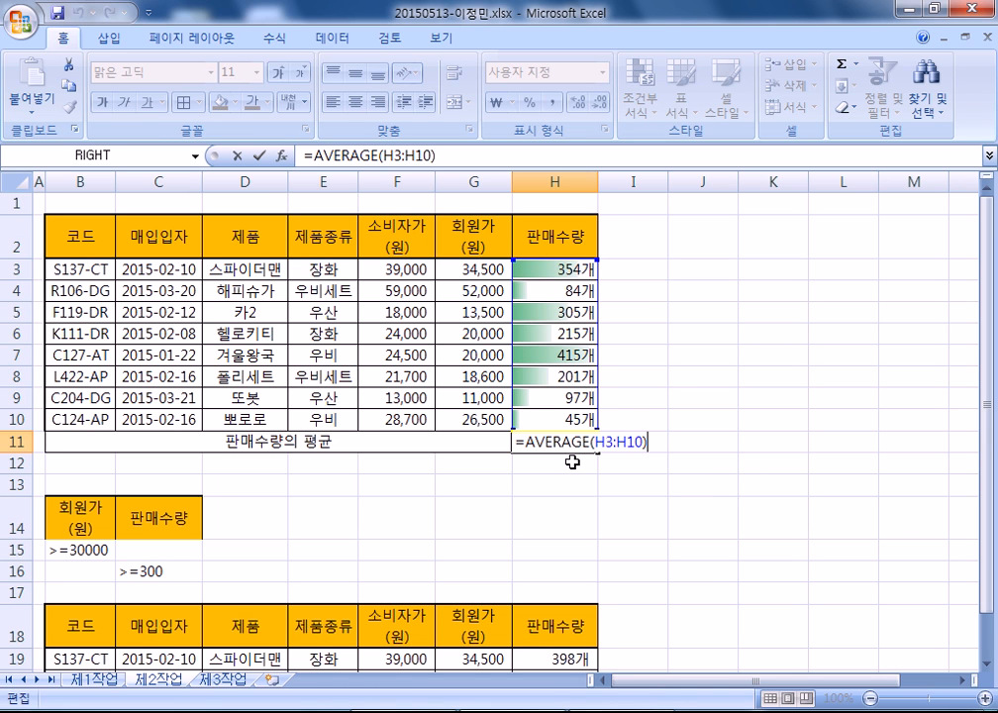
key("Escape")
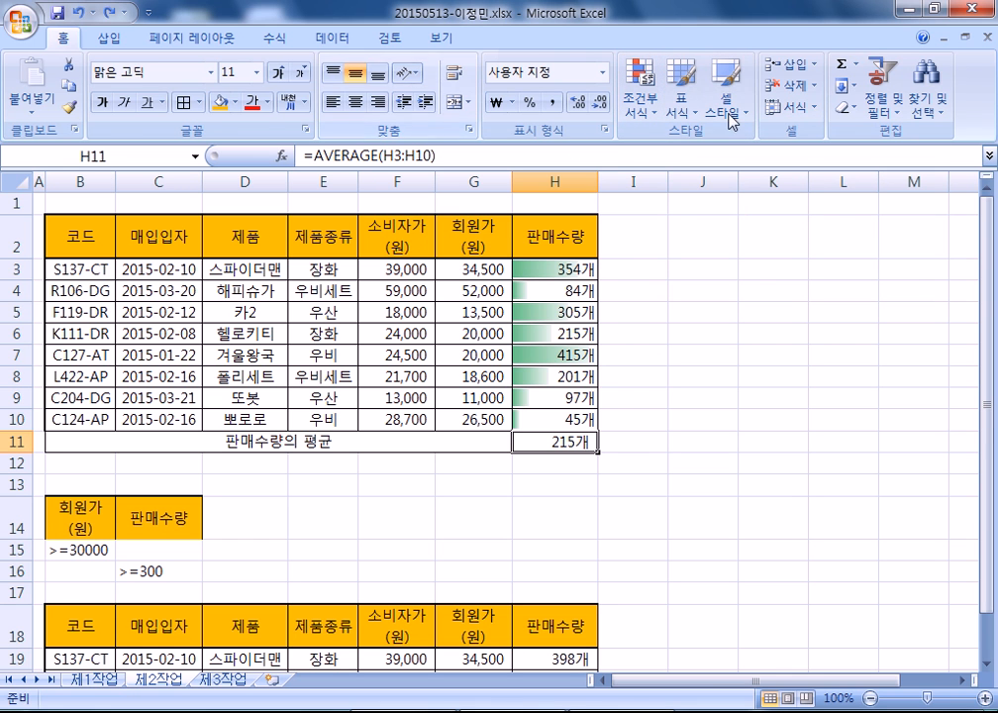
- Use Goal Seek to make the H11 average 220 by changing H3, which becomes 398개
left_click(332, 38)
left_click(758, 94)
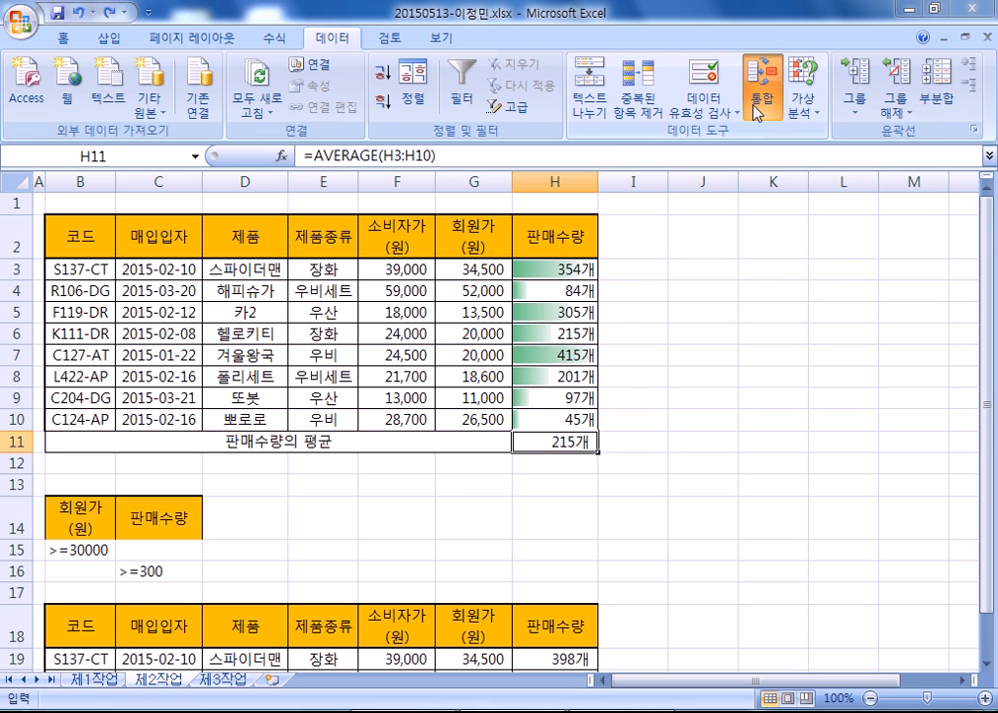
key("Escape")
left_click(802, 104)
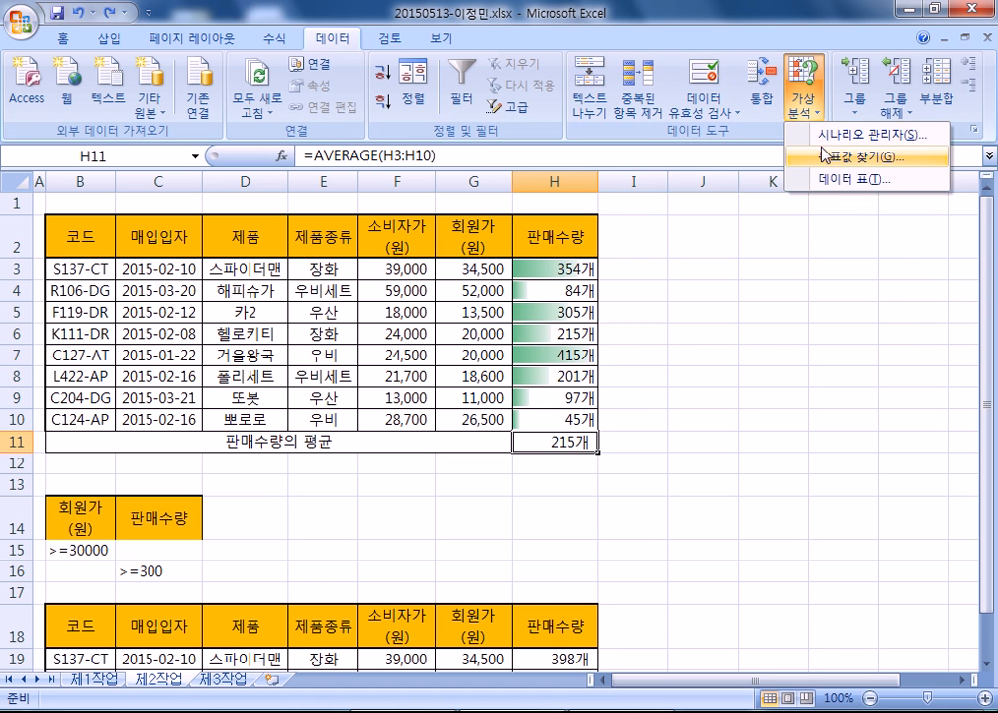
left_click(807, 154)
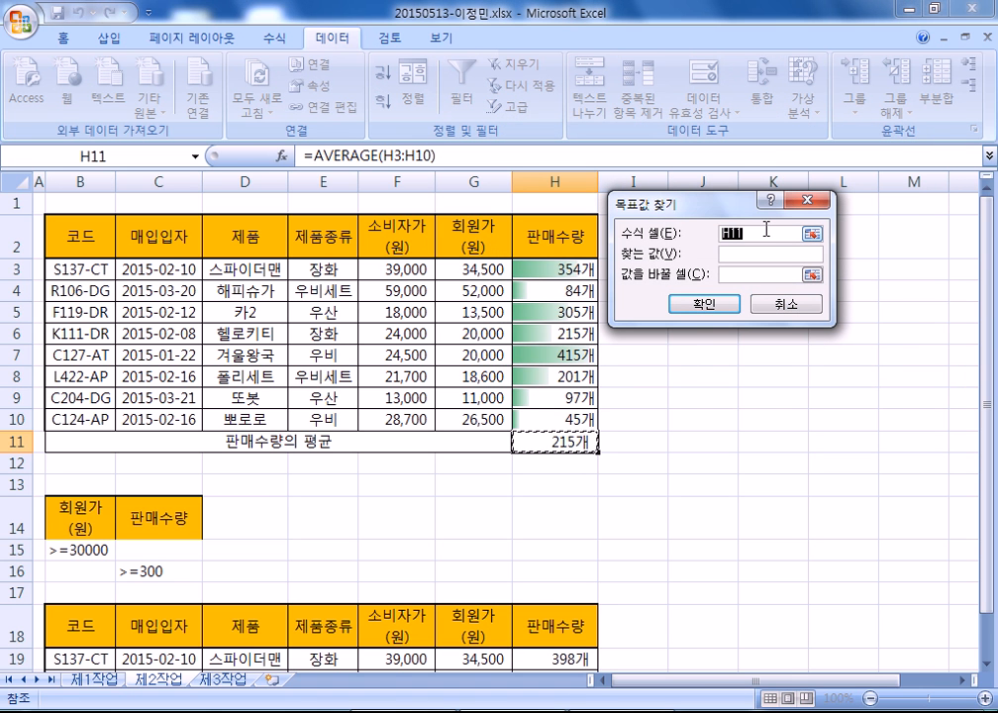
left_click(552, 442)
key("Tab")
type("220")
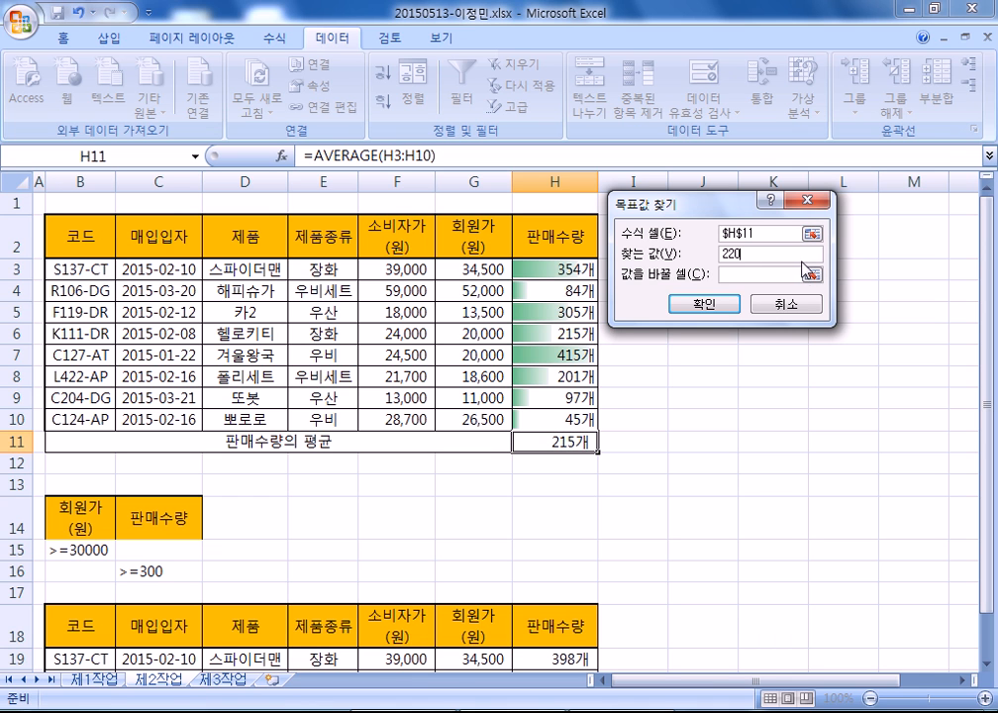
left_click(761, 275)
left_click(553, 267)
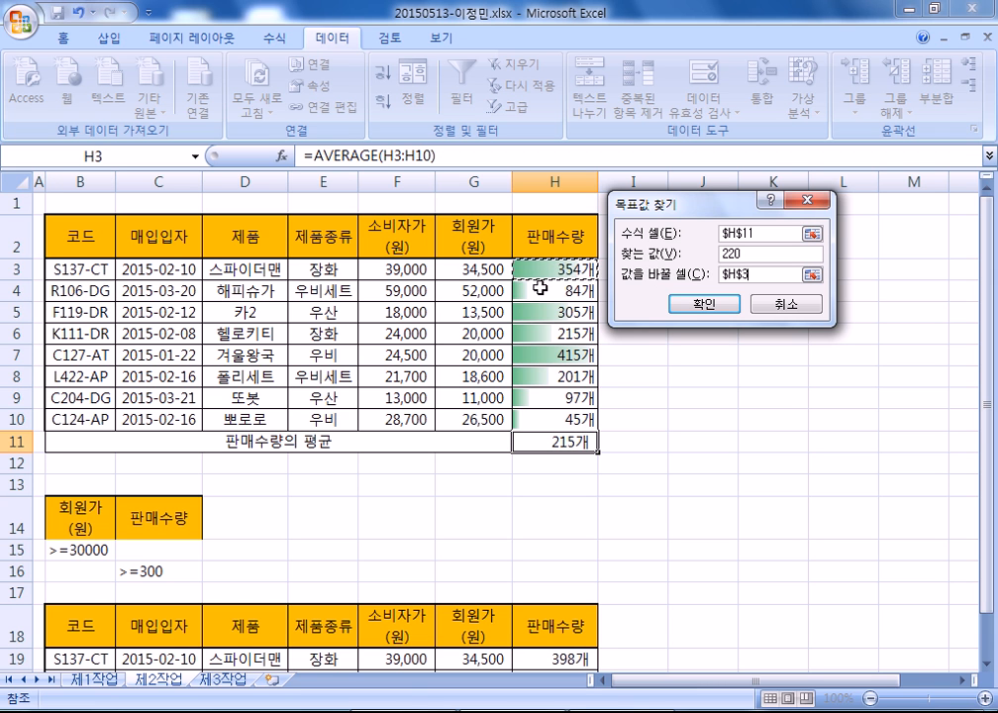
left_click(704, 305)
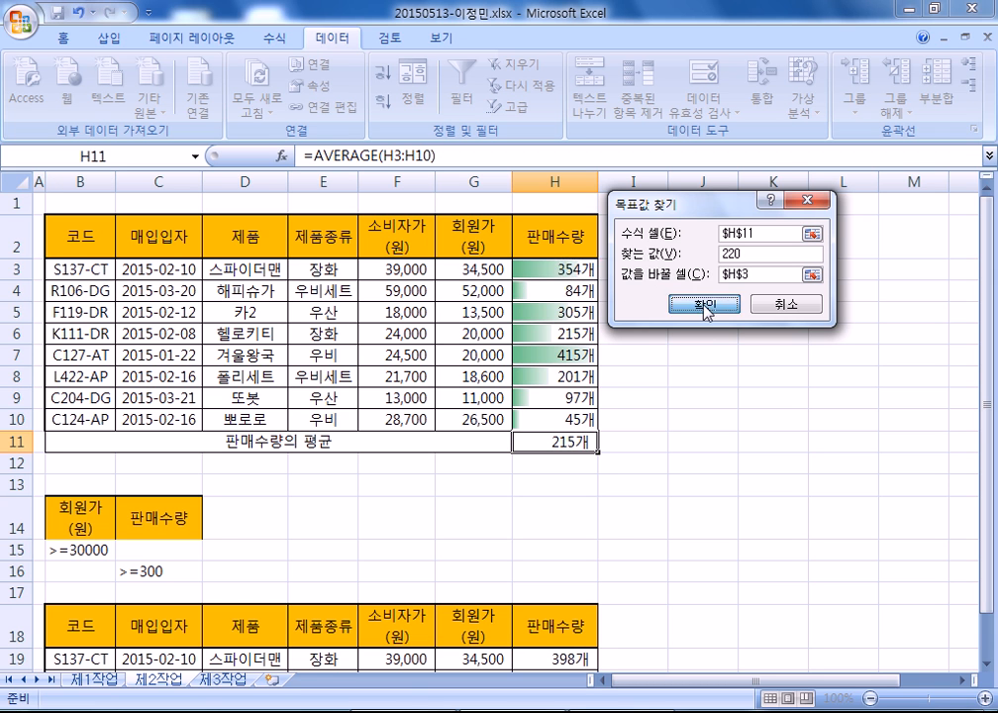
left_click(658, 313)
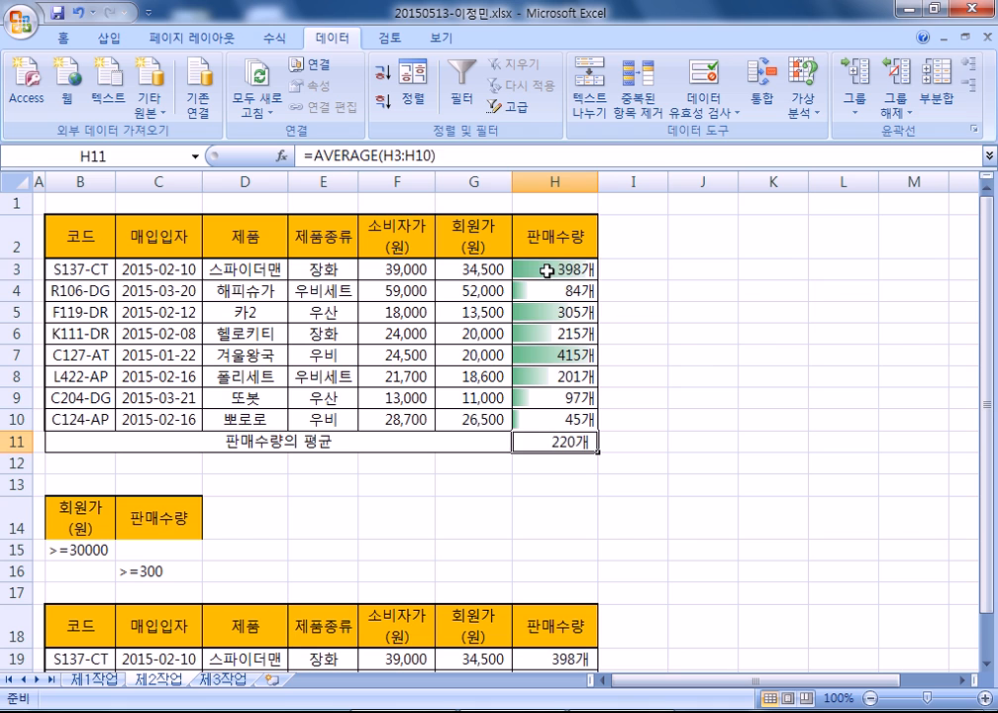
left_click(518, 269)
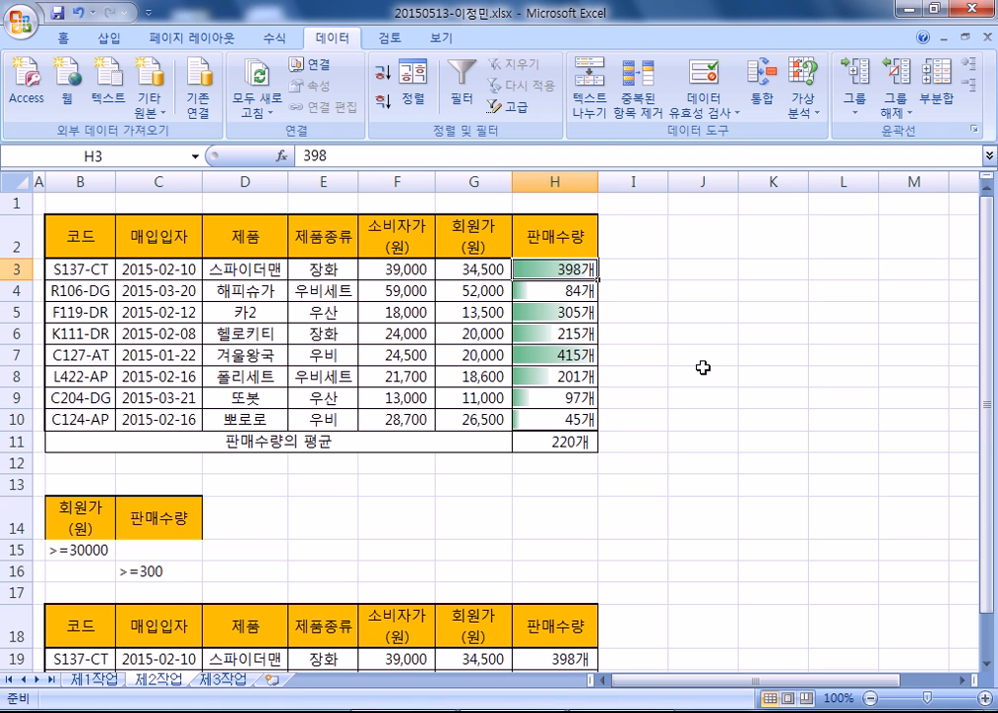
- On 제1작업, select product cells D4:E5 and add D7:E7, D8:E8 and D11:E11
left_click(99, 679)
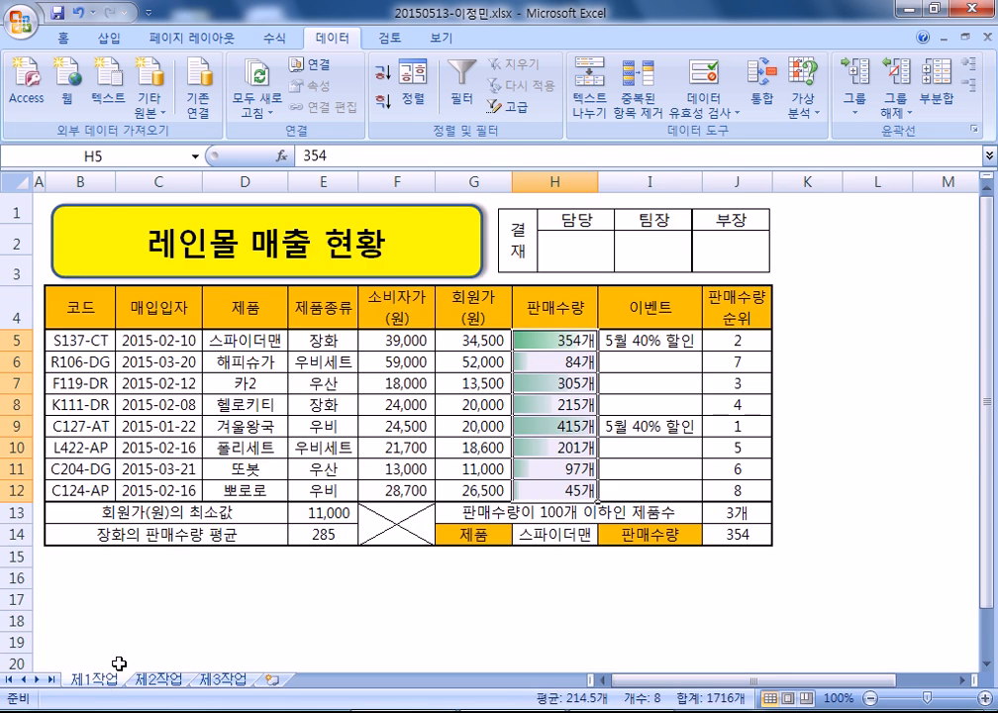
left_click(173, 342)
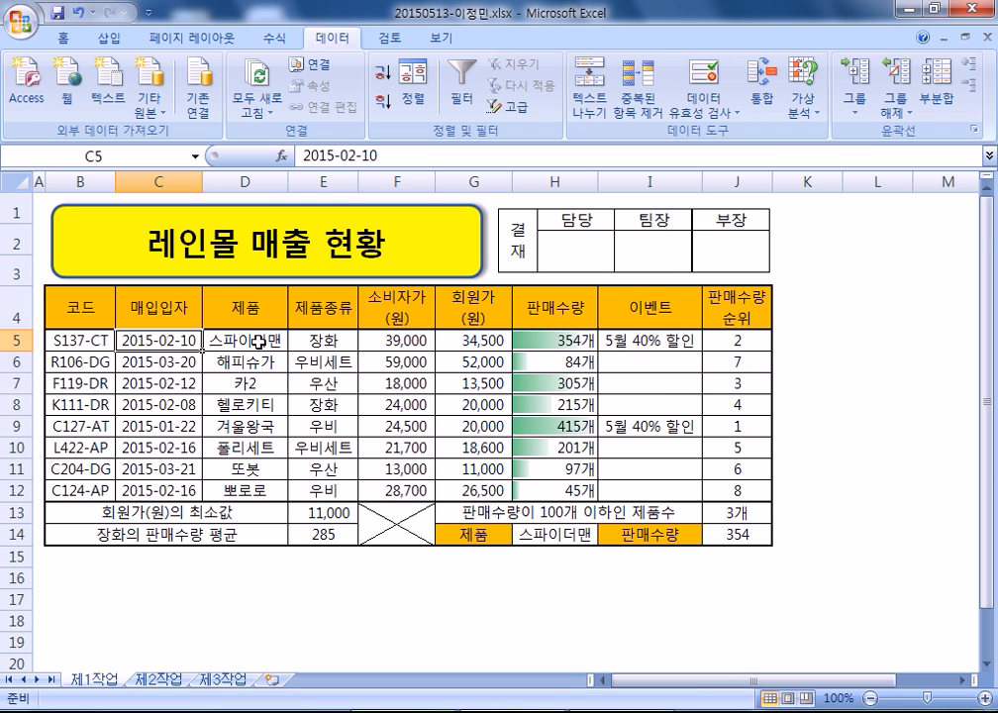
left_click_drag(250, 324, 327, 337)
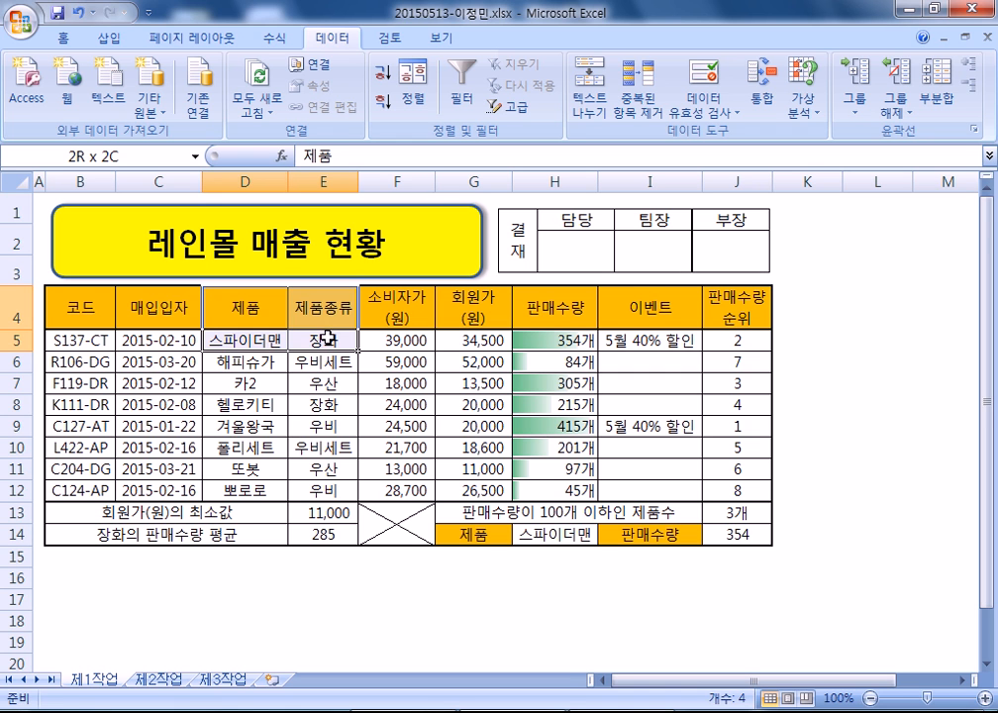
left_click_drag(260, 382, 317, 381)
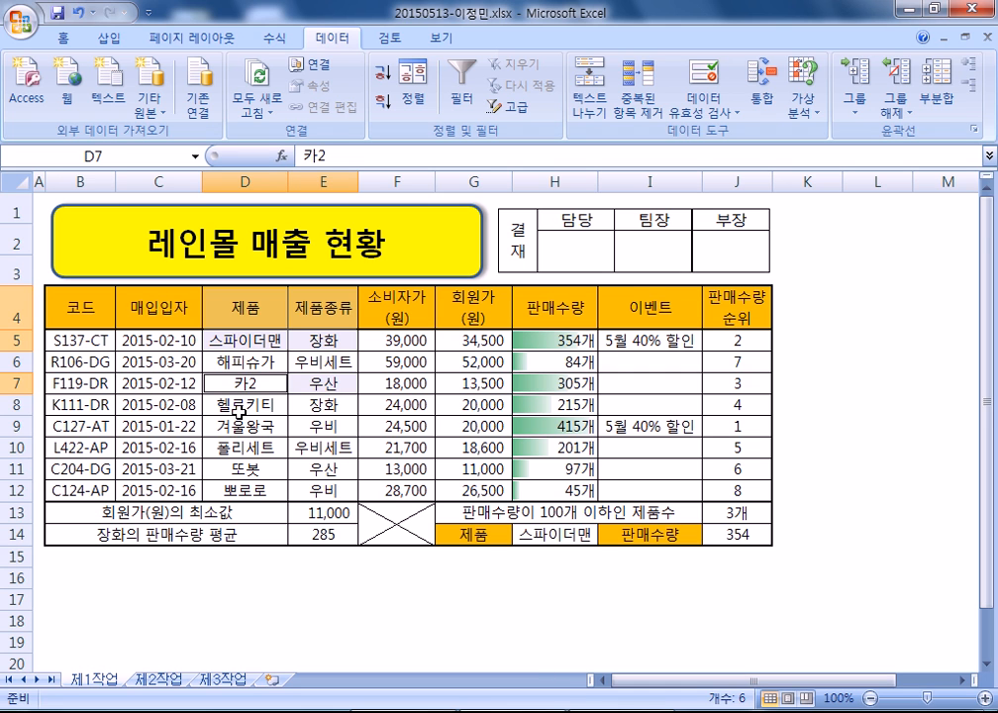
left_click(258, 403, "ctrl")
left_click_drag(258, 403, 312, 405)
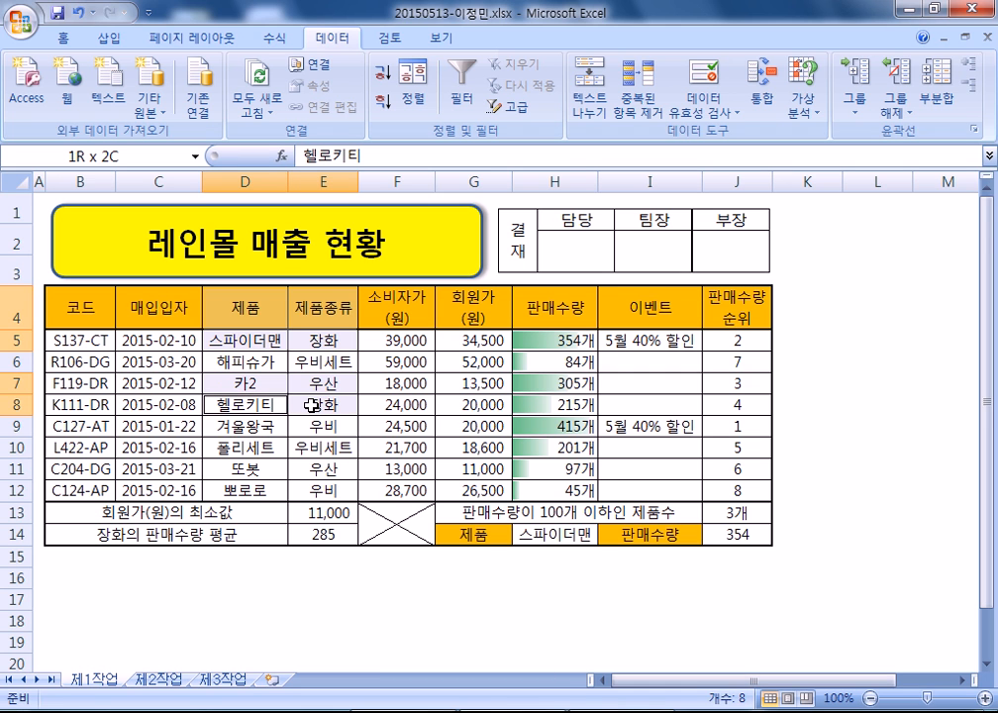
left_click(262, 468, "ctrl")
left_click_drag(268, 468, 305, 468)
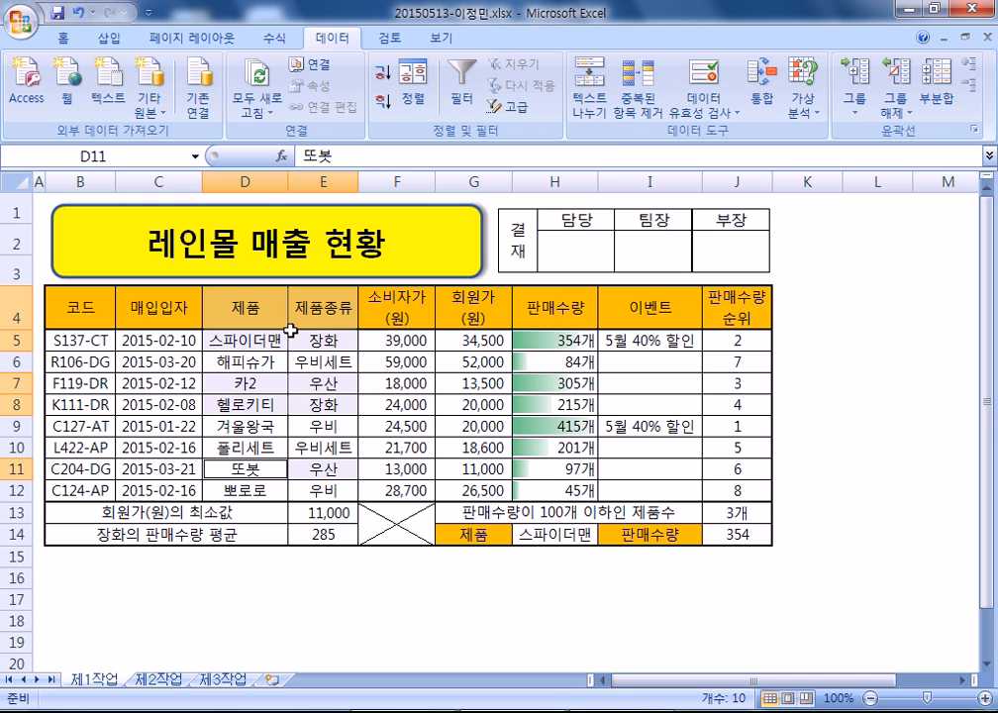
- Reselect D4:E5, D7:E8, D11:E11 and add G4:H5, G7:H8 and G11:H11 prices and sales
left_click(238, 308)
left_click_drag(238, 308, 324, 342)
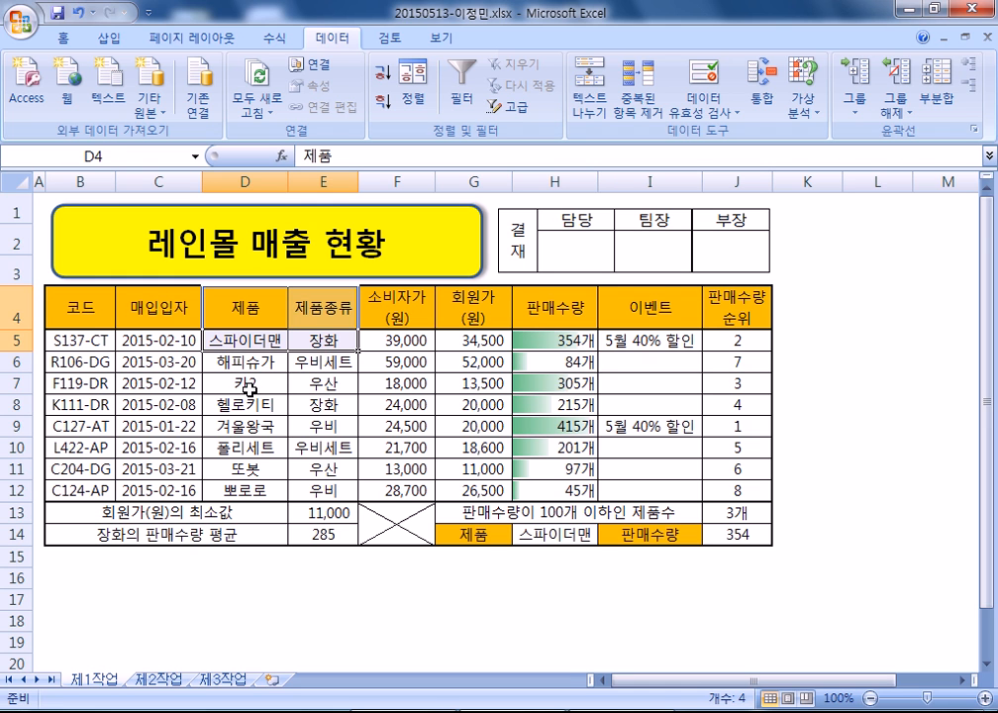
left_click_drag(250, 390, 316, 406)
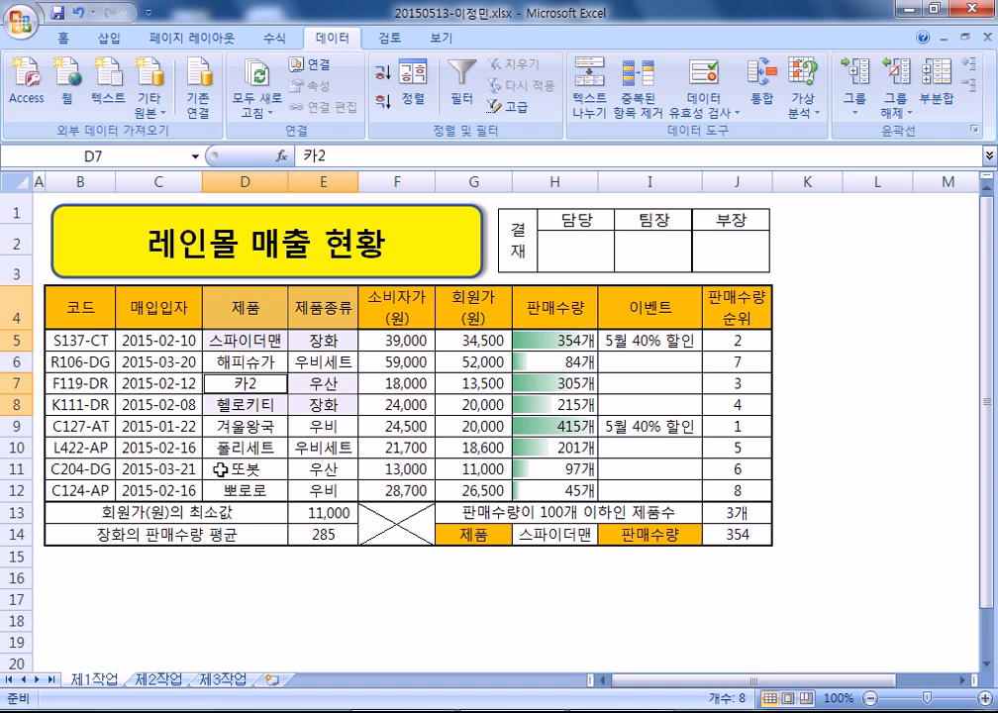
left_click_drag(220, 470, 313, 468)
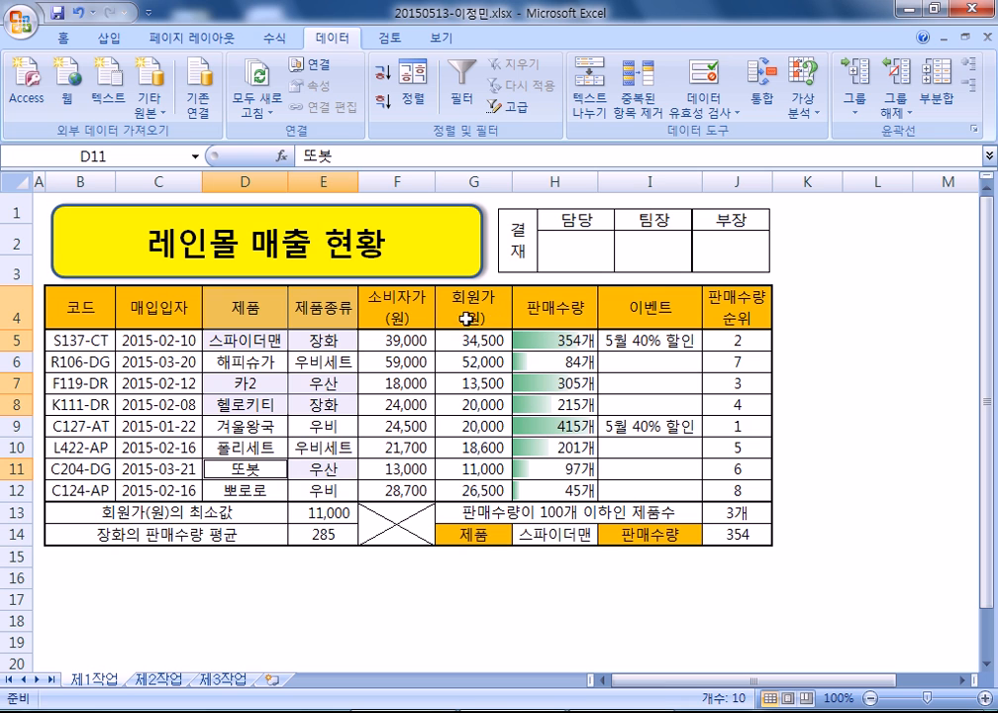
left_click_drag(465, 311, 536, 329)
left_click(474, 383, "ctrl")
left_click_drag(517, 395, 565, 401)
left_click_drag(479, 466, 551, 472)
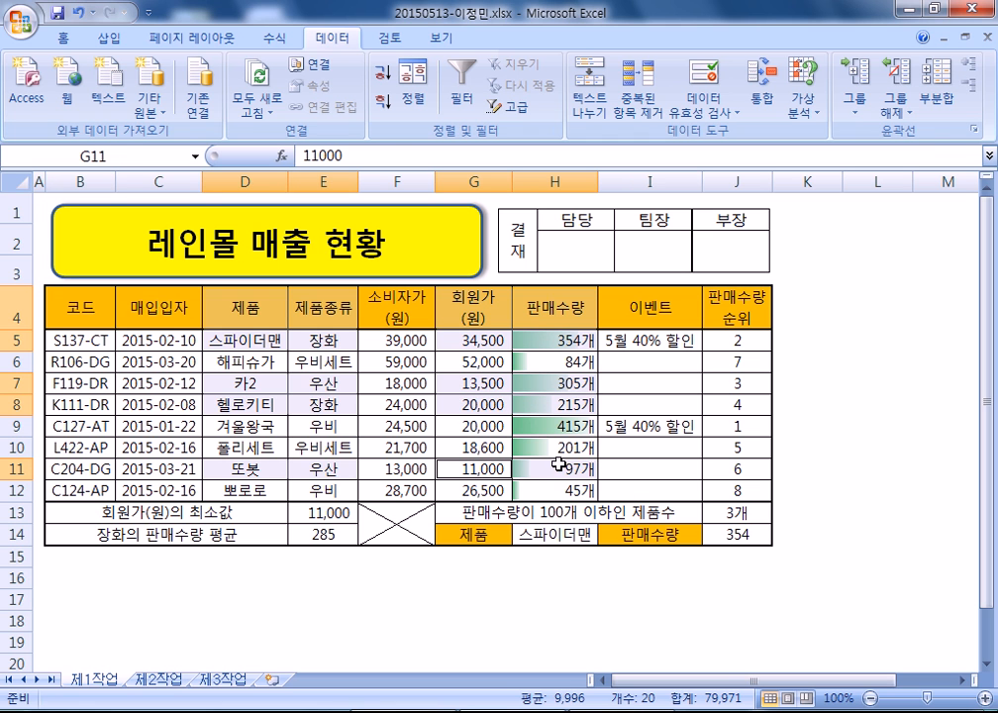
left_click(110, 38)
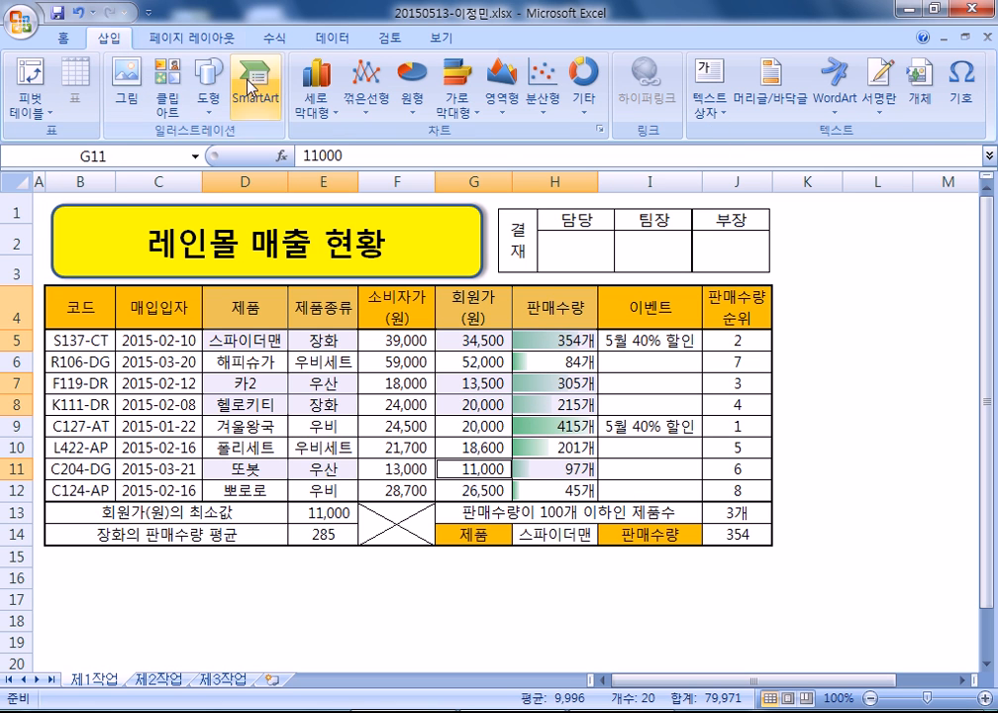
left_click(316, 87)
left_click(319, 169)
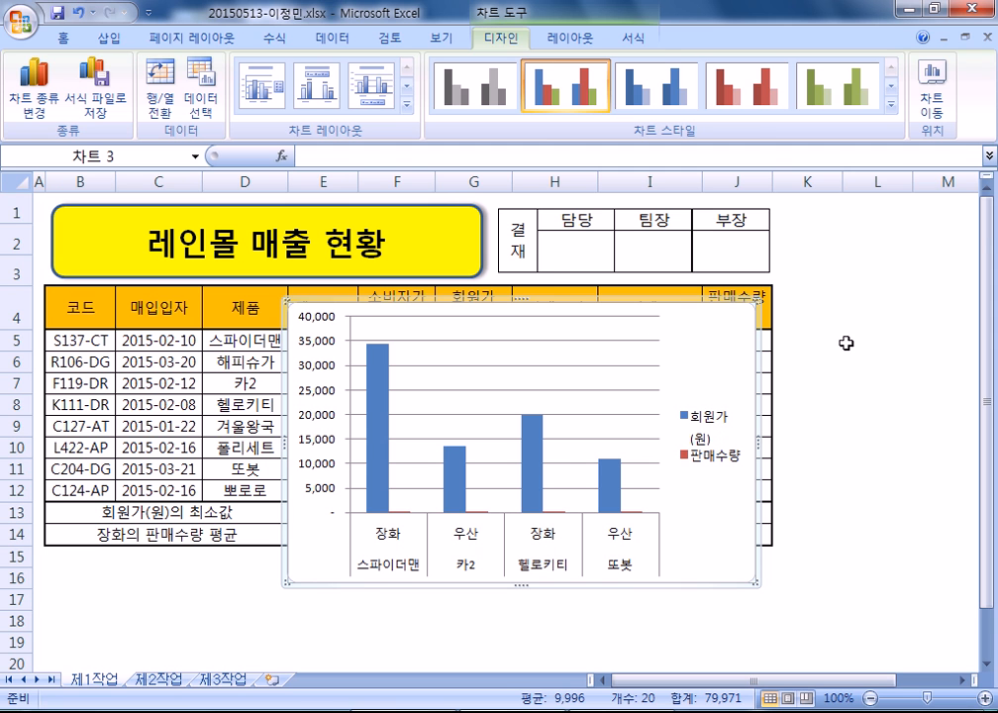
left_click(877, 338)
key("ctrl+z")
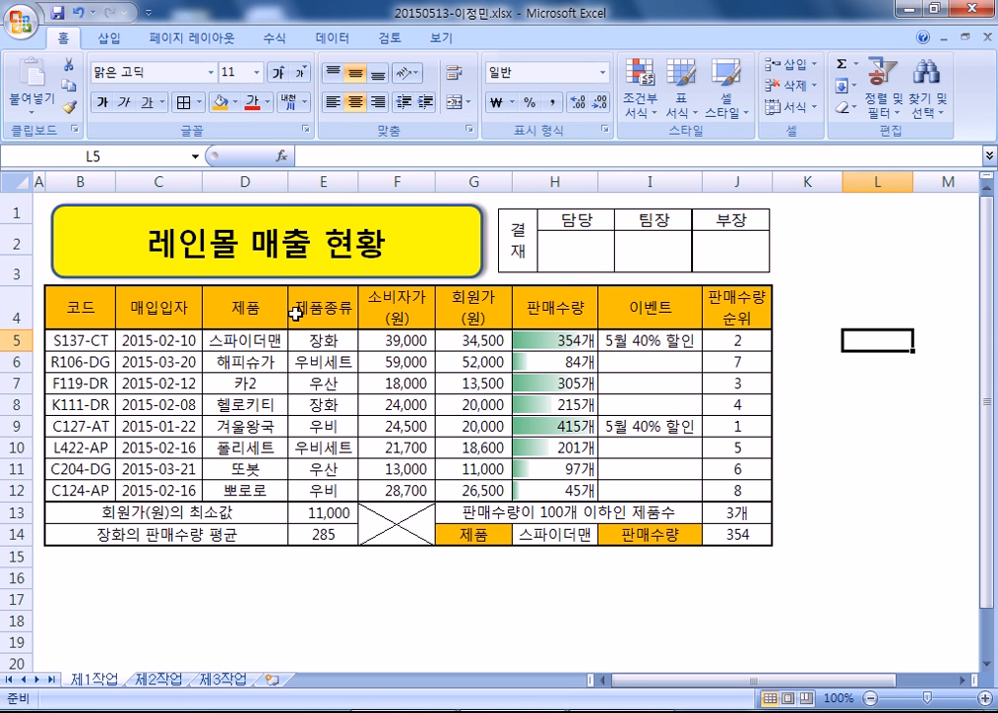
- Select D4:E5, D7:E8, D11:E11, G4:H5, G7:H8 and G11:H11 for 스파이더맨, 카2, 헬로키티 and 또봇
left_click(227, 313)
left_click_drag(233, 311, 347, 346)
left_click_drag(240, 379, 327, 405, "ctrl")
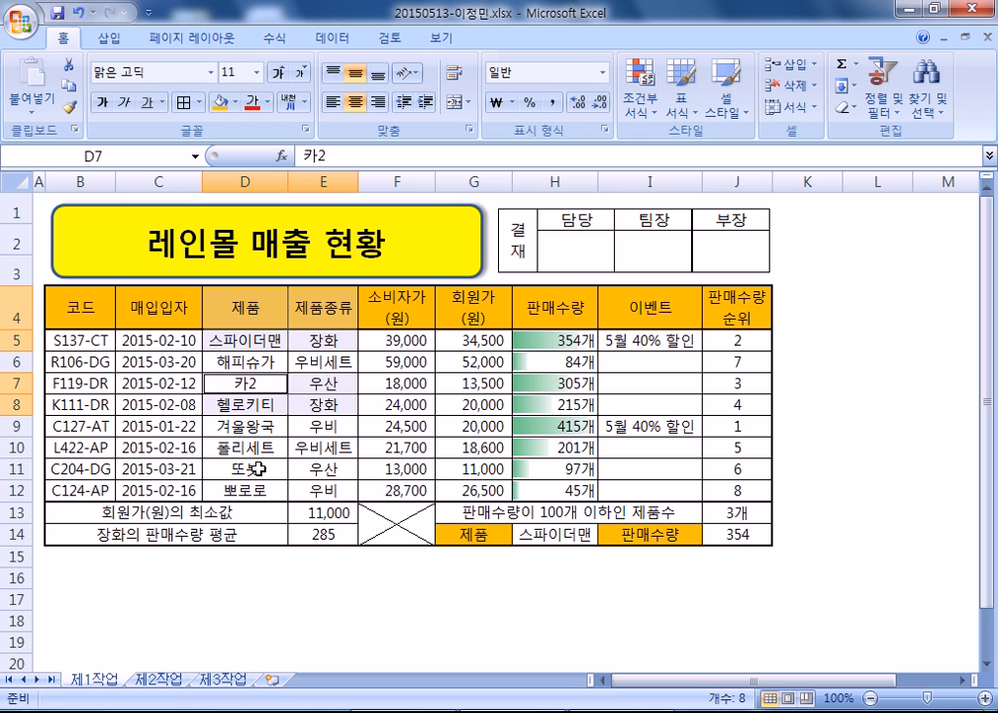
left_click_drag(260, 471, 310, 470, "ctrl")
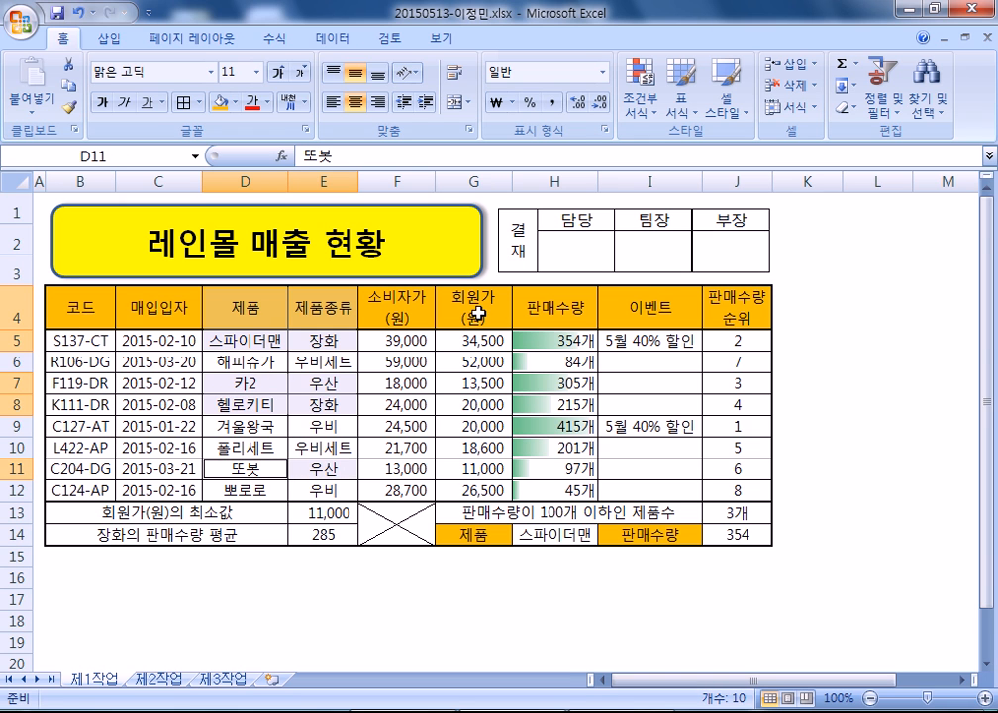
left_click_drag(475, 308, 555, 338, "ctrl")
left_click_drag(457, 388, 512, 428, "ctrl")
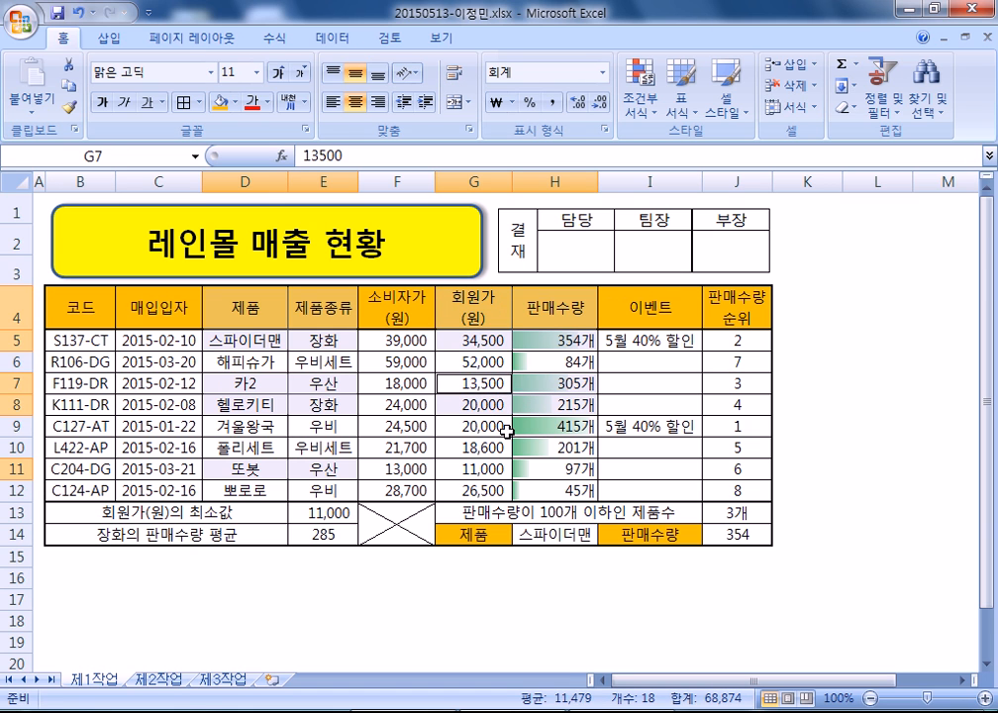
left_click_drag(476, 468, 540, 470, "ctrl")
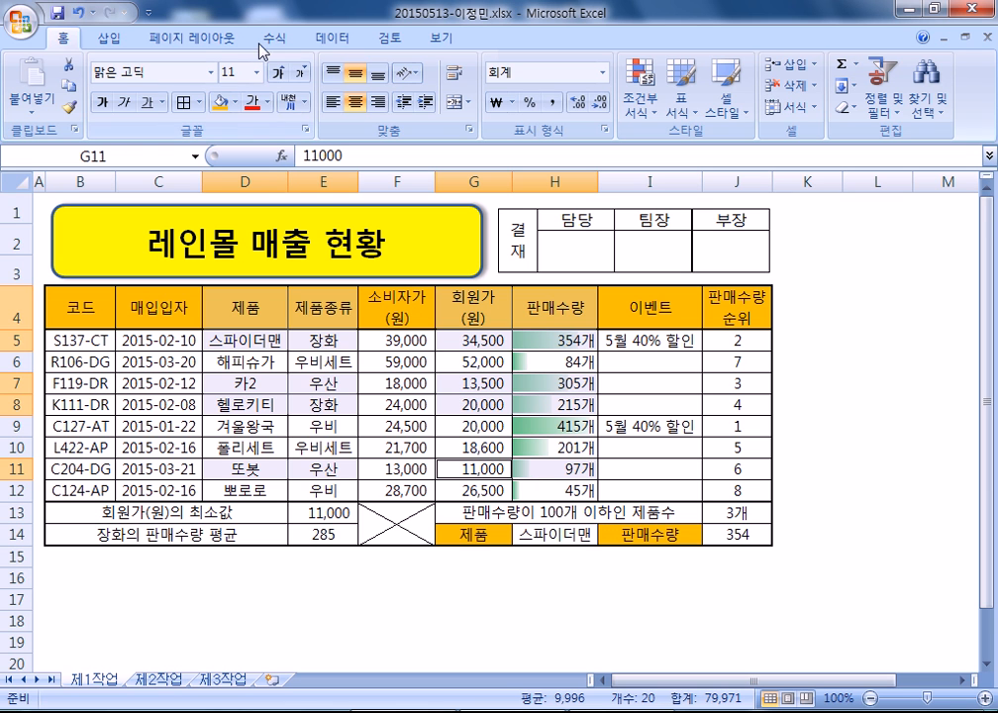
left_click(109, 37)
- Insert a clustered column chart, move it to new sheet 제4작업, and place that tab after 제3작업
left_click(317, 99)
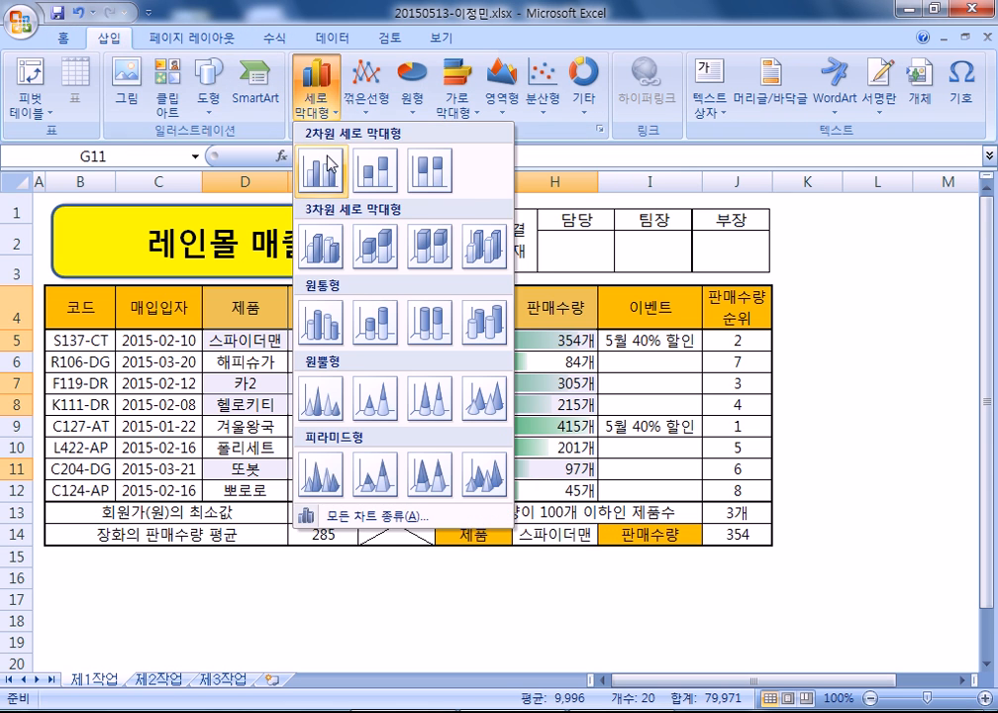
left_click(322, 171)
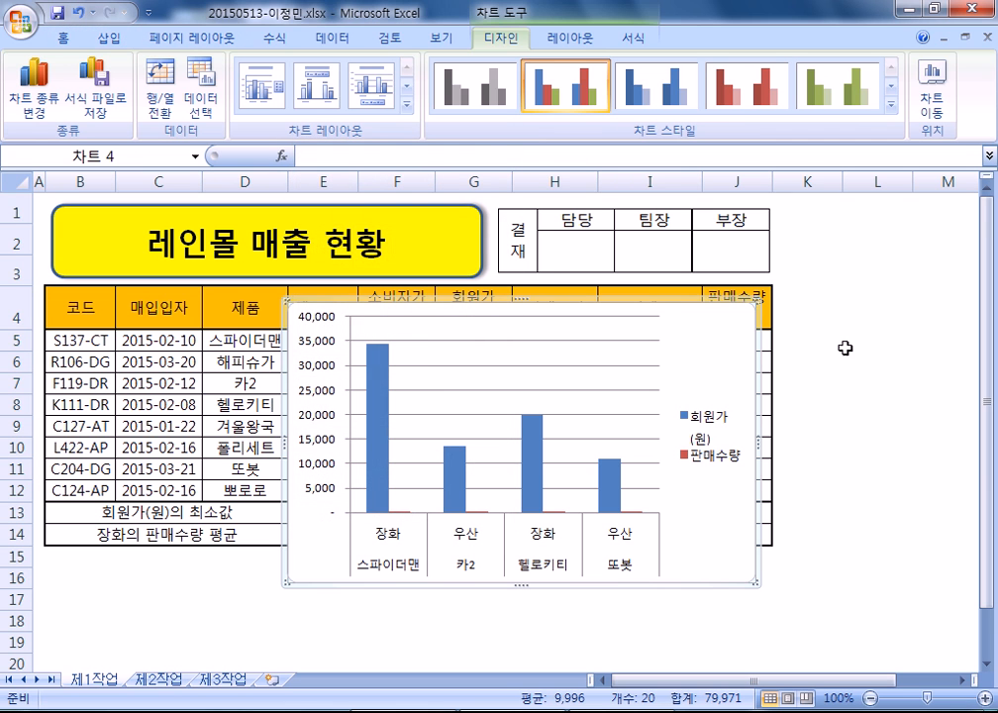
left_click(932, 101)
left_click(585, 239)
type("제4작업")
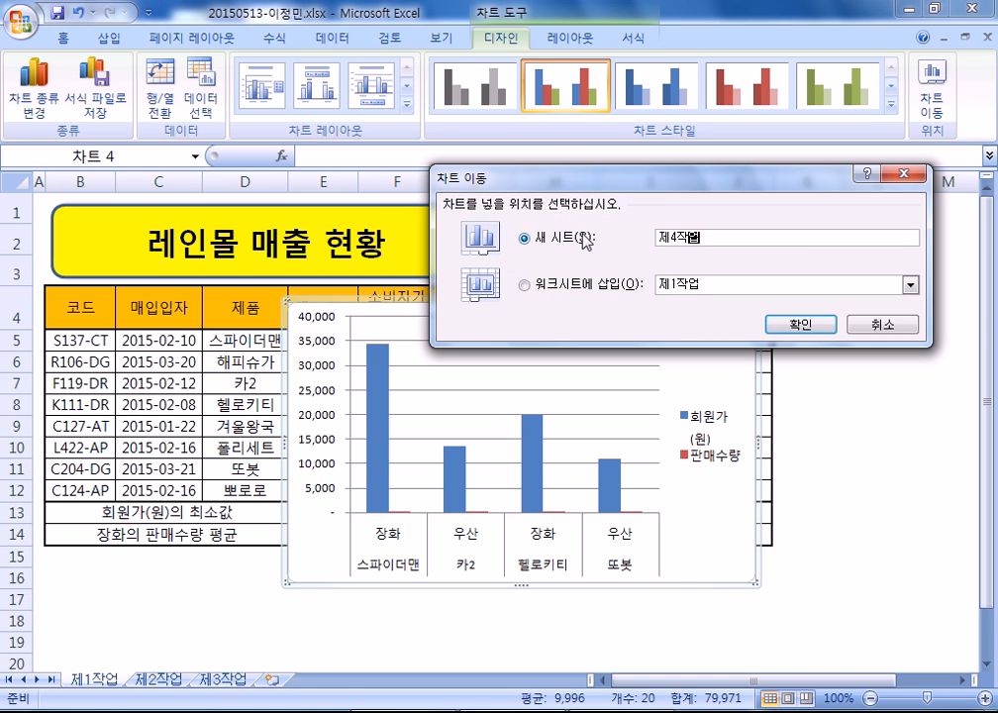
key("Return")
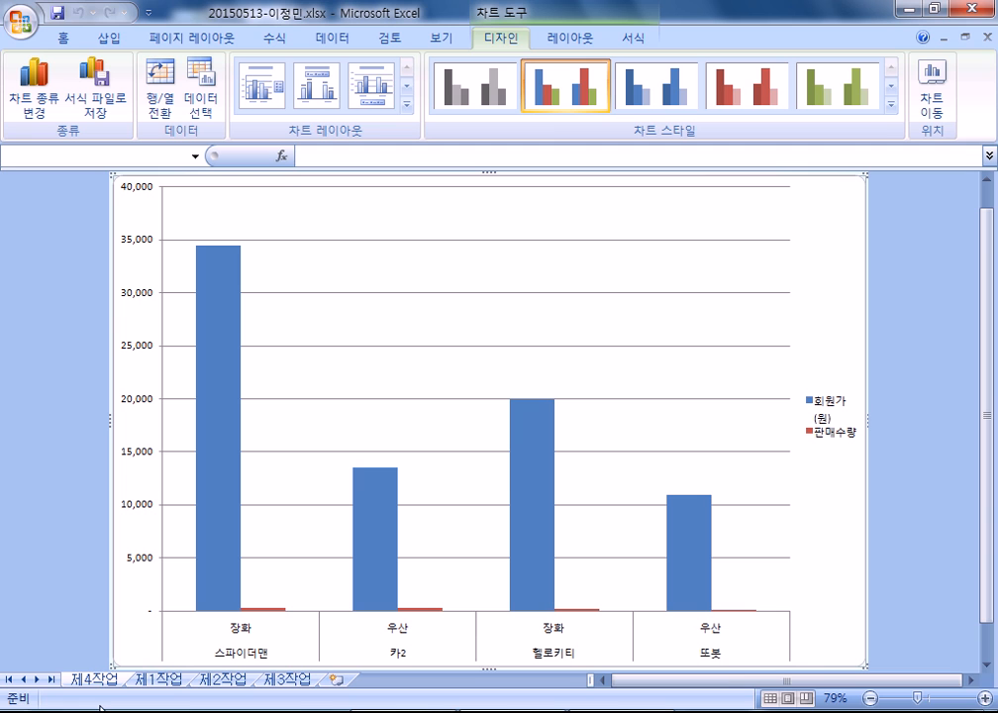
left_click_drag(102, 676, 319, 683)
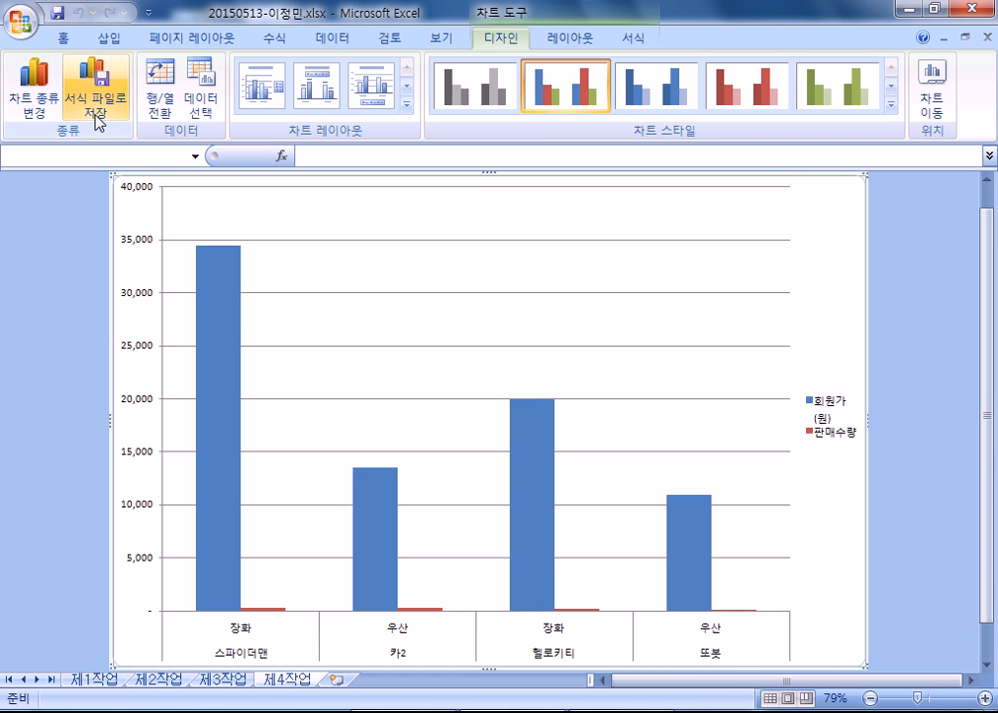
- Apply the chart layout with title and bottom legend, plus the red chart style
left_click(404, 105)
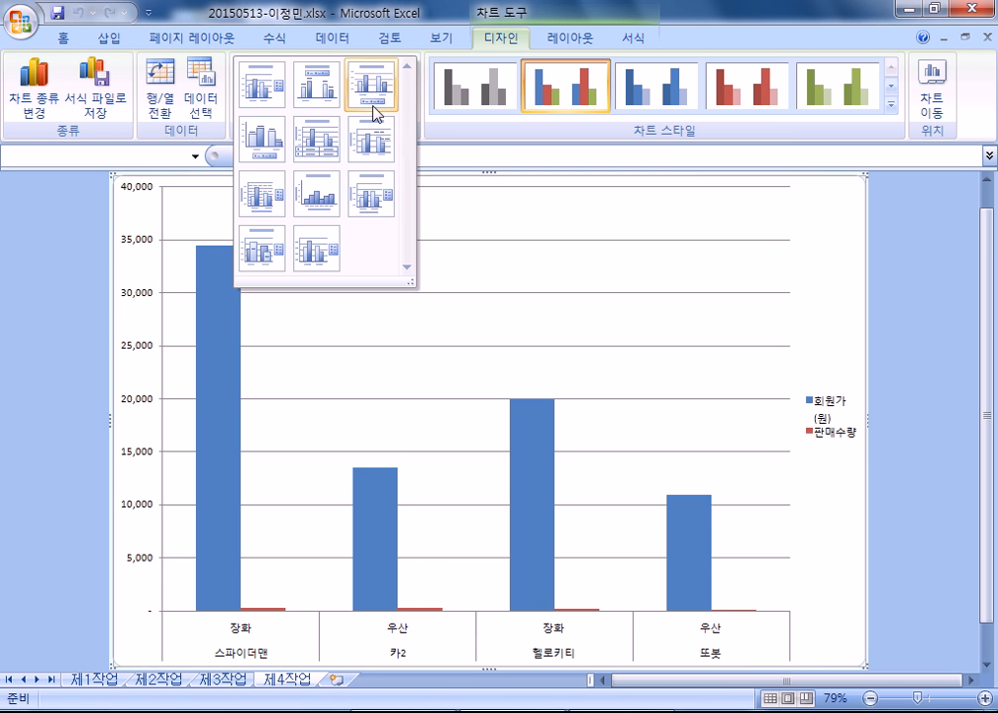
left_click(374, 89)
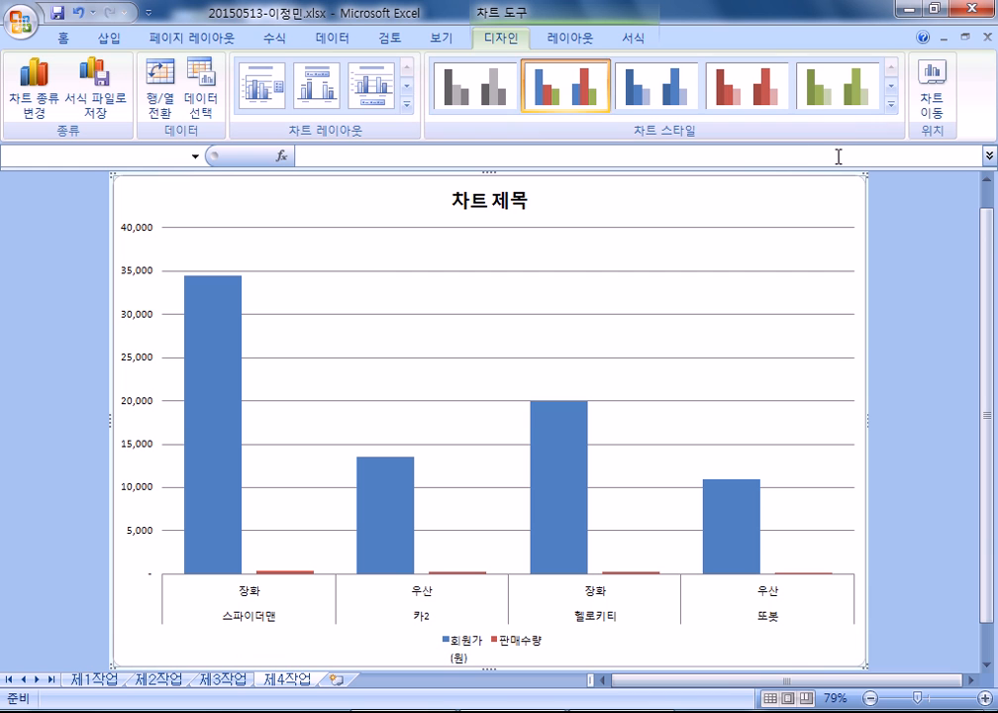
left_click(892, 104)
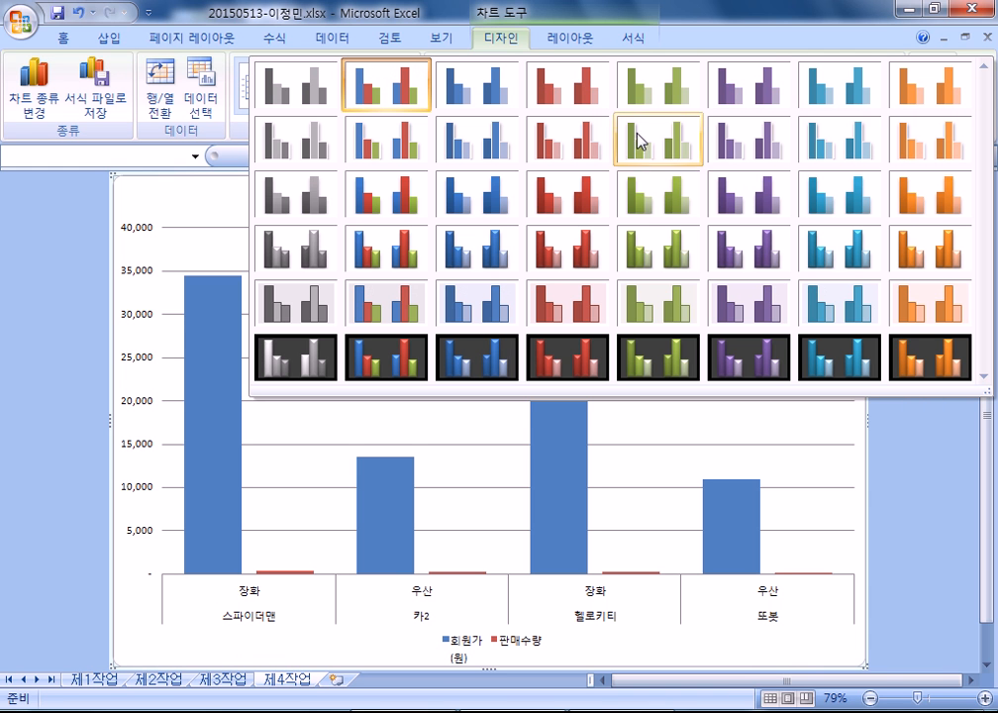
left_click(562, 143)
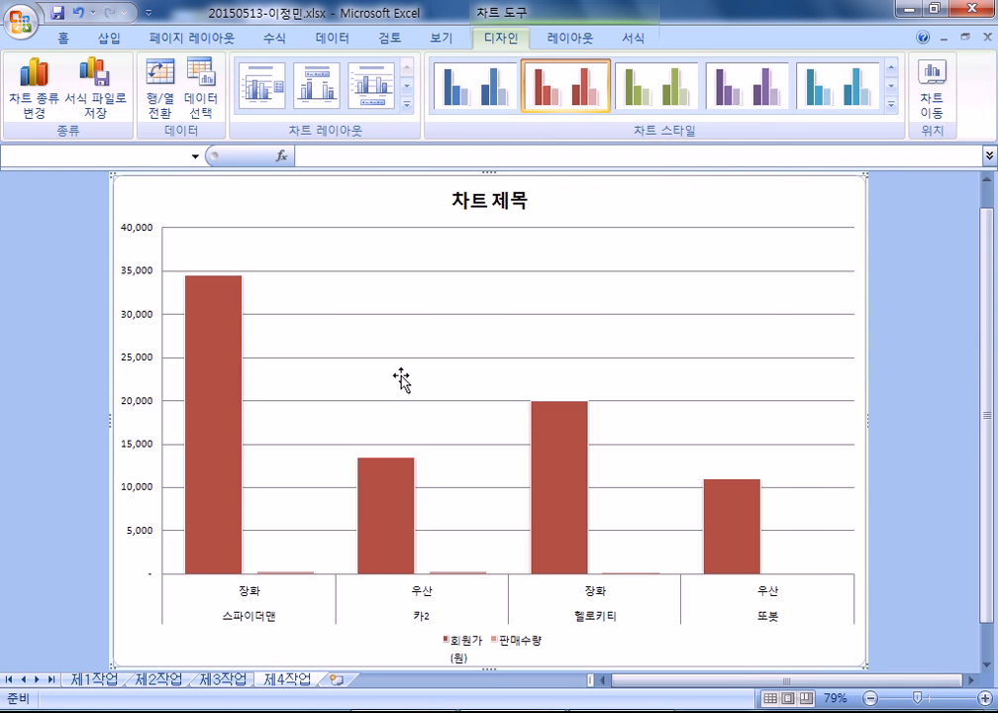
- Set the chart text to 맑은 고딕 and grow it to 11 point
left_click(62, 45)
left_click(211, 72)
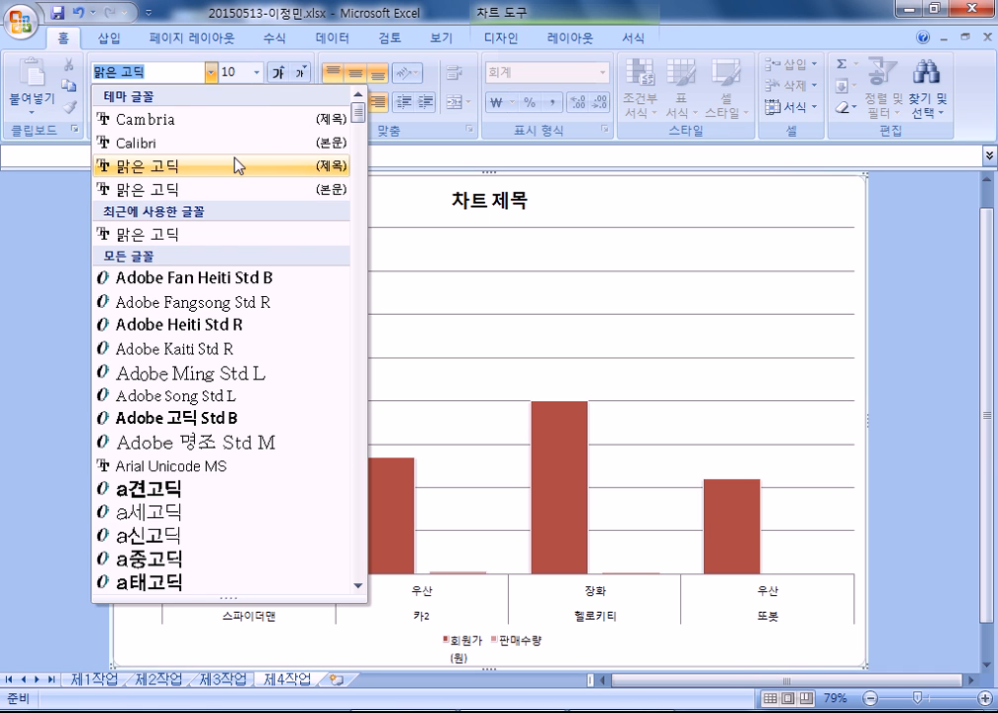
scroll(226, 297, "down", 10)
scroll(225, 395, "up", 10)
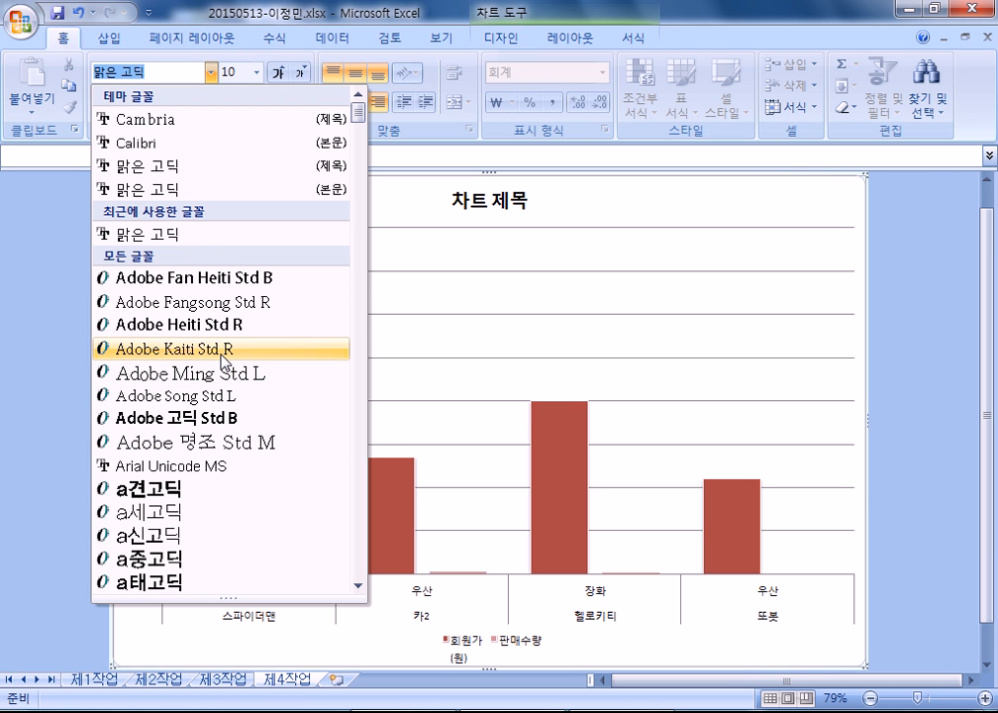
left_click(164, 234)
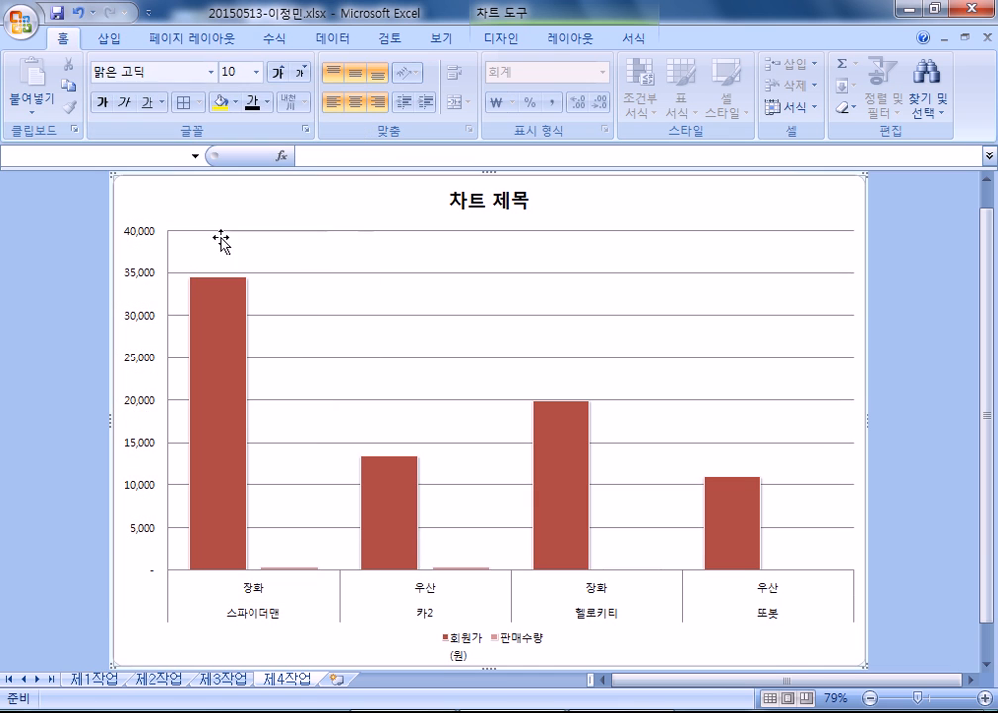
left_click(280, 73)
left_click(281, 73)
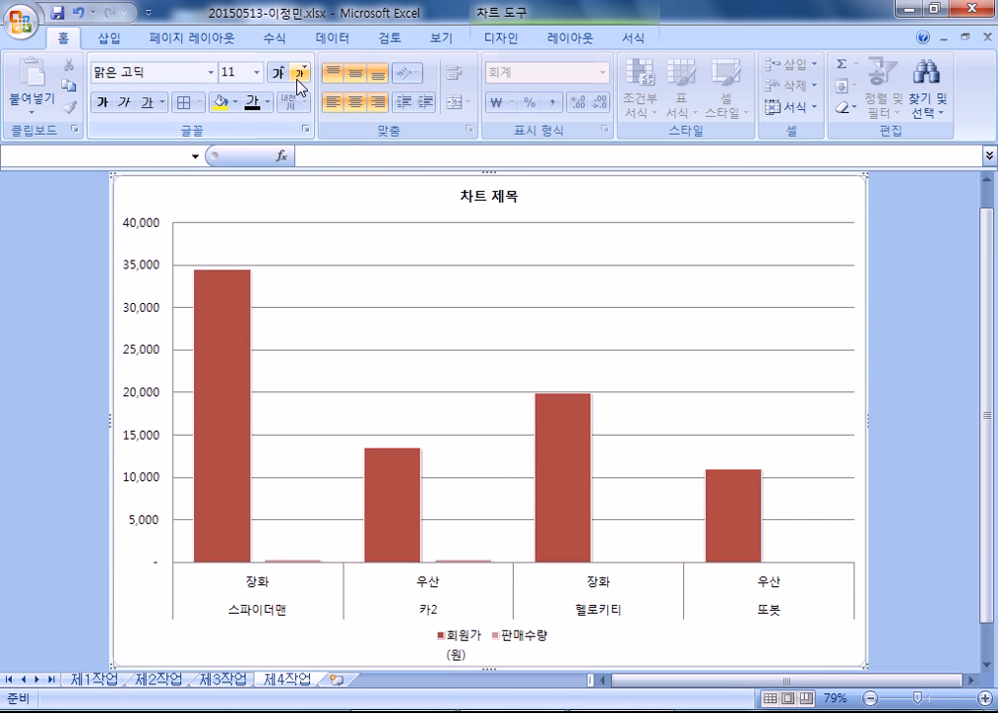
left_click(492, 39)
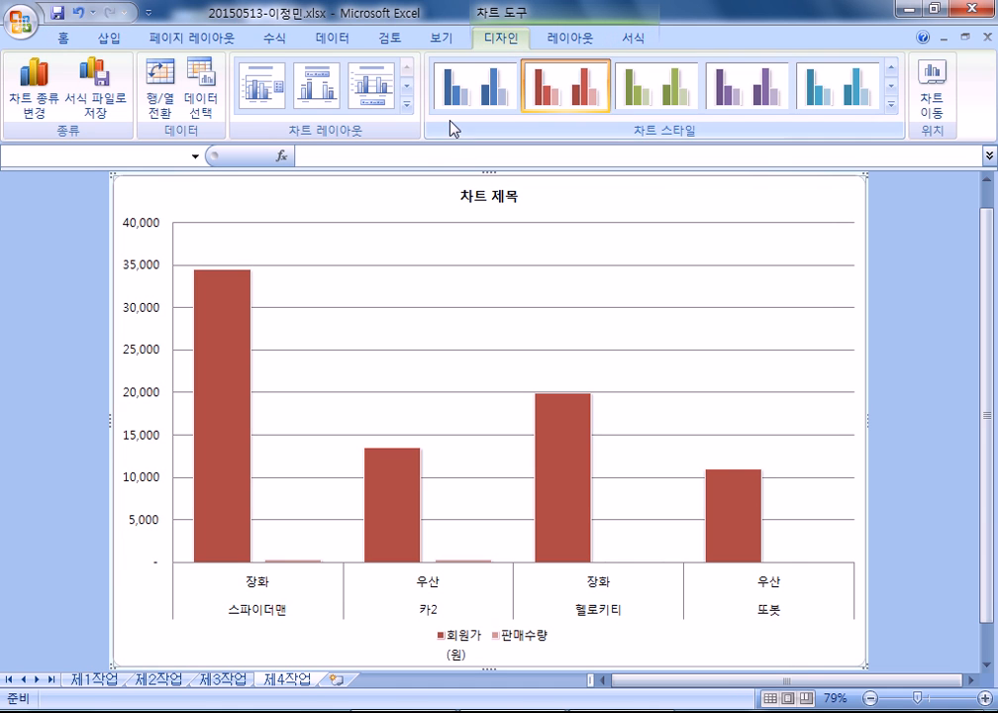
- Fill the chart area with the blue tissue paper (파랑 박엽지) texture
key("ctrl+1")
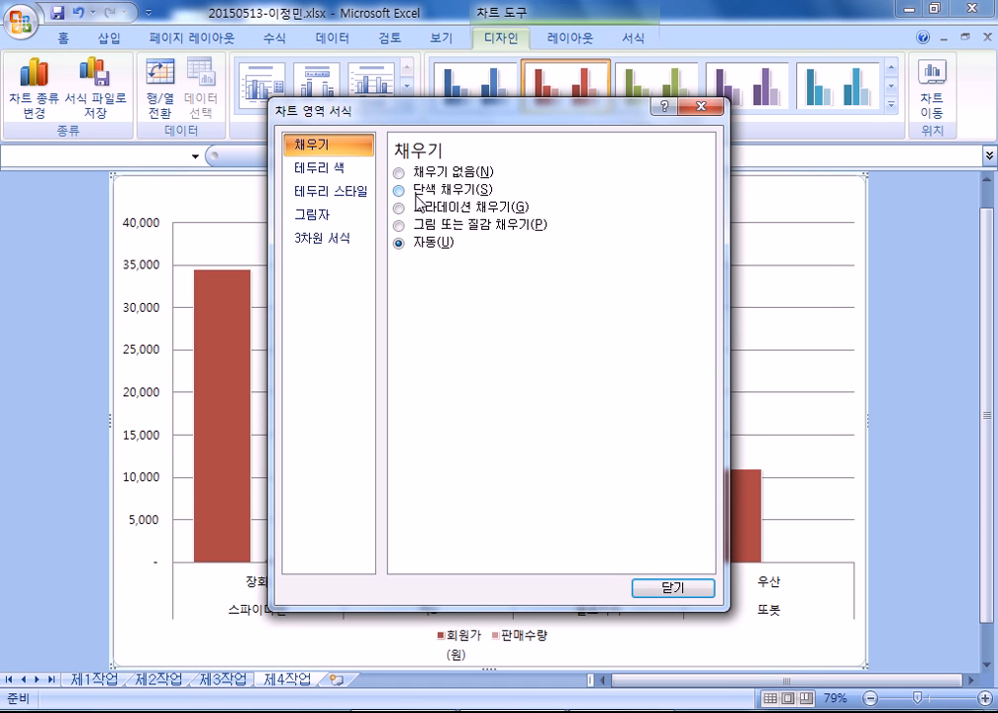
left_click(401, 224)
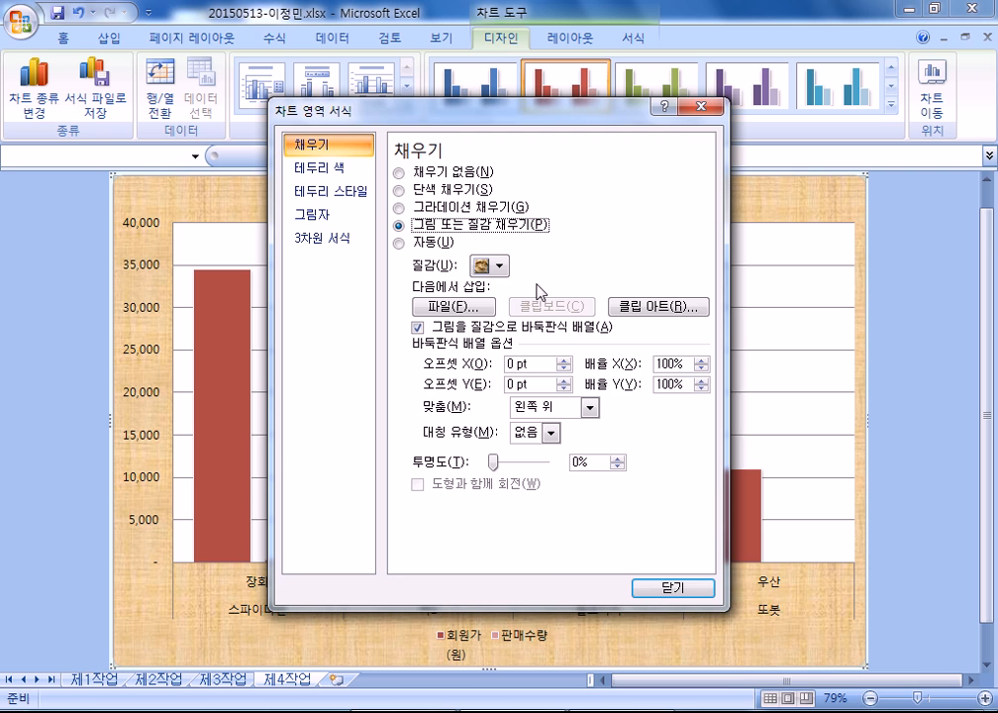
left_click(501, 267)
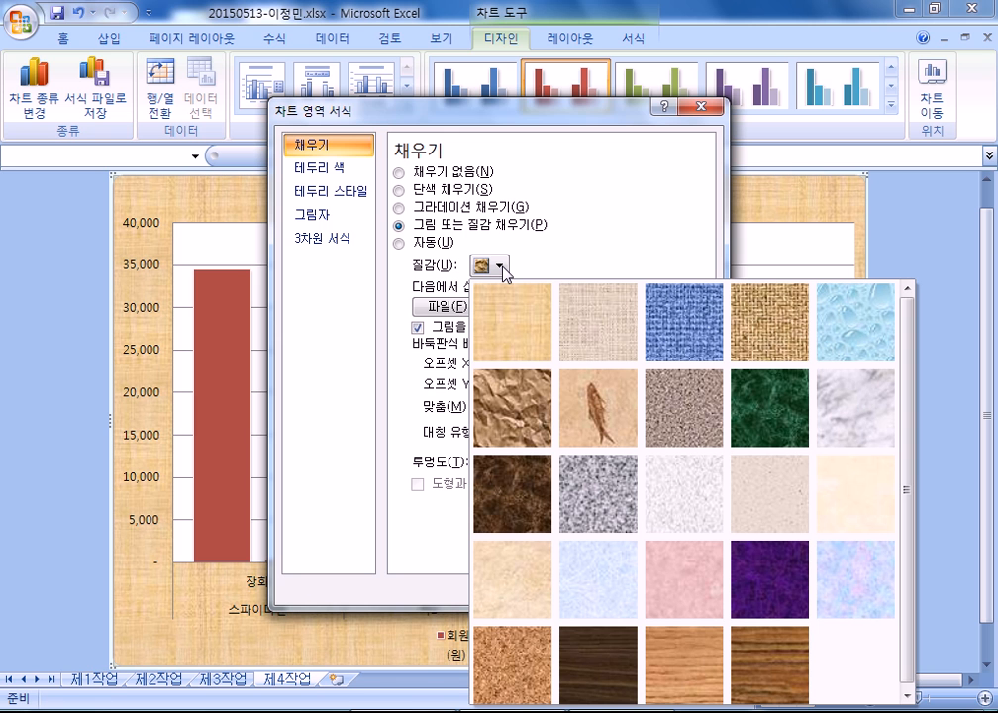
left_click(614, 598)
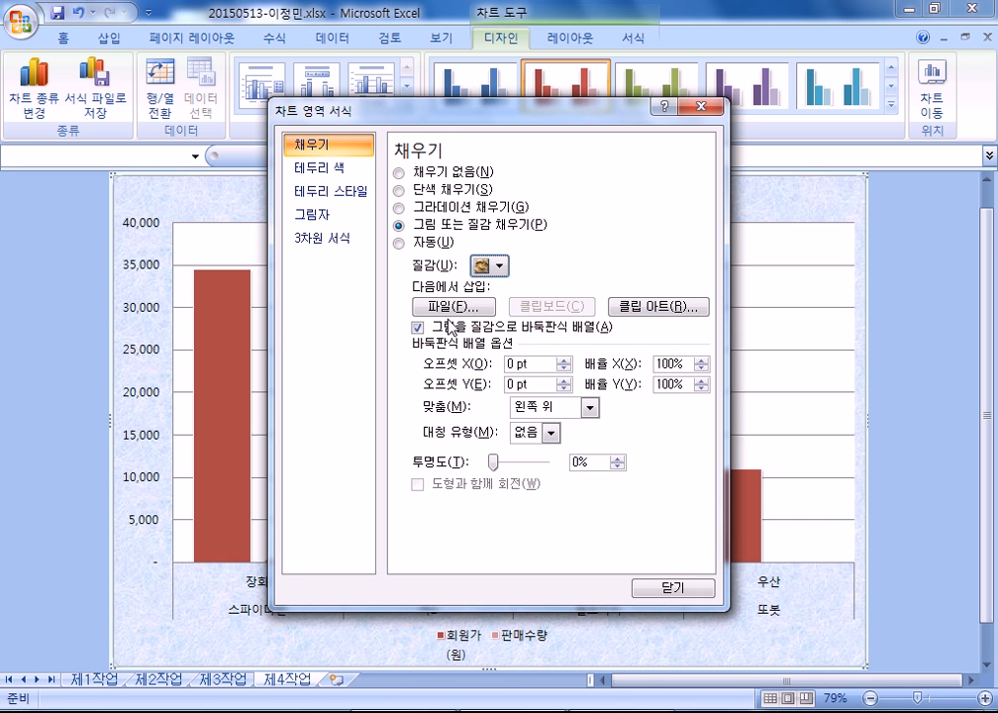
left_click_drag(329, 103, 564, 80)
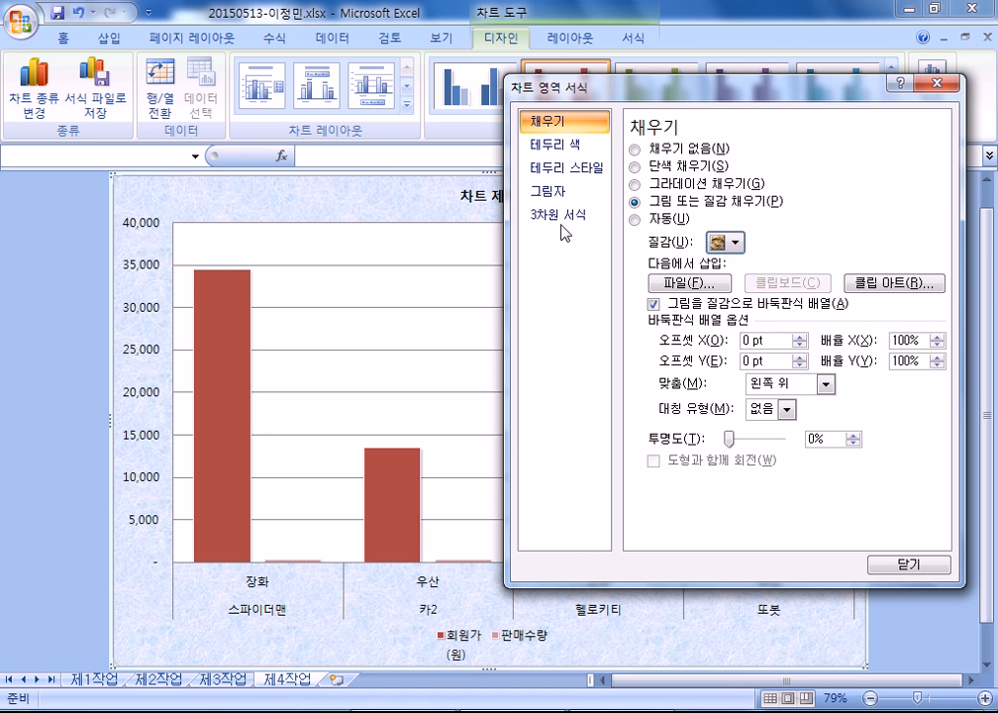
- Give the plot area a solid white fill
left_click(375, 238)
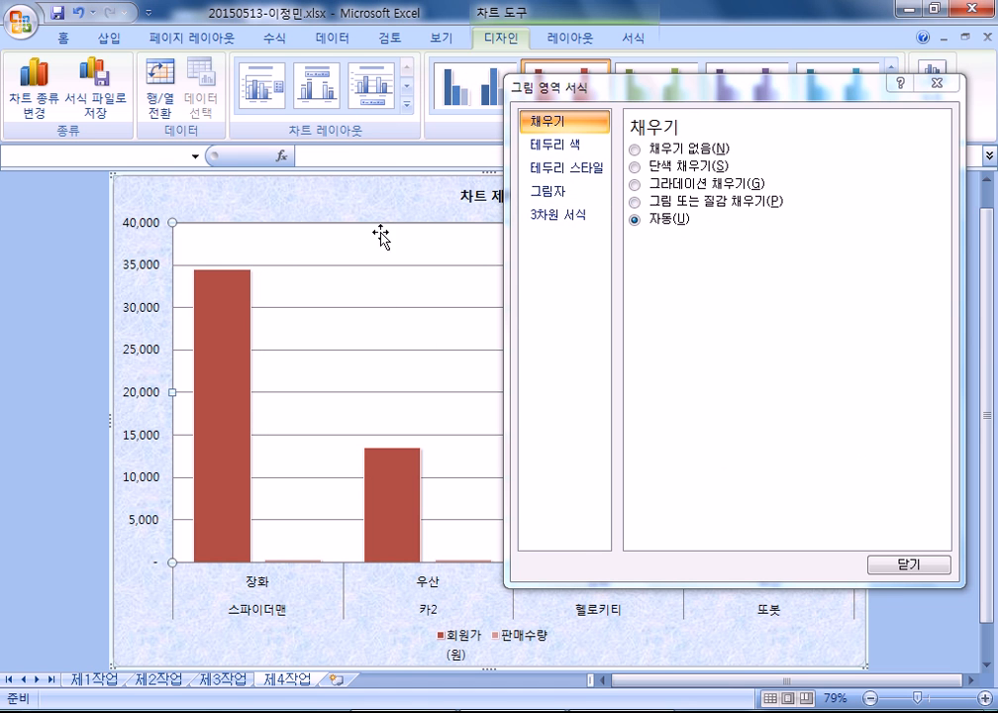
left_click(648, 169)
left_click(713, 242)
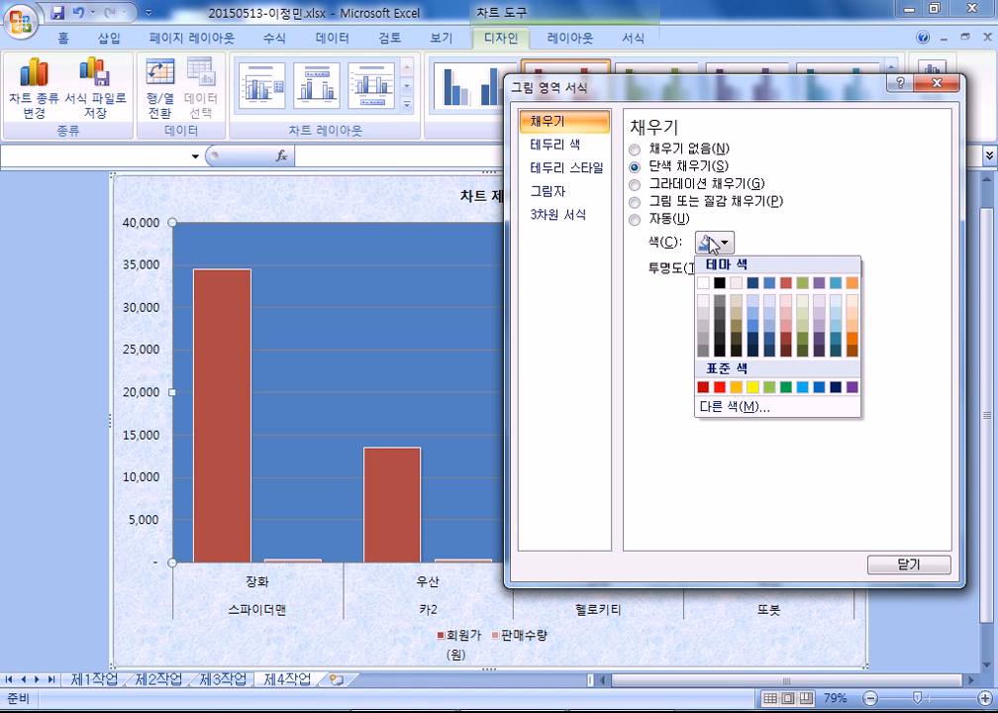
left_click(703, 285)
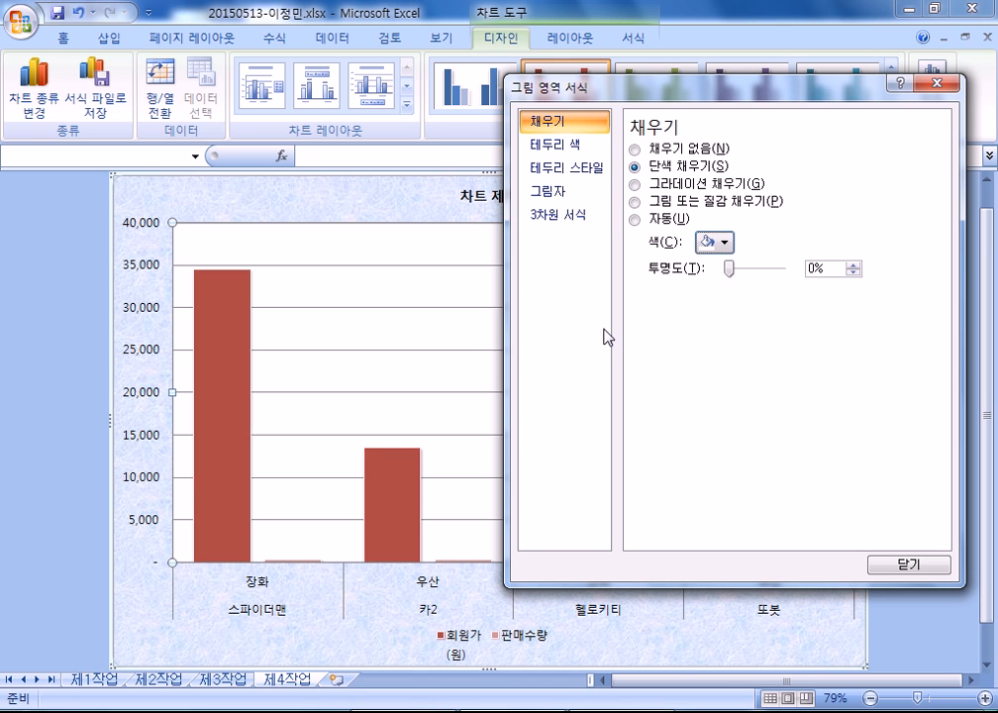
- Enlarge the chart title to 20 point and give its box a solid fill and solid border
left_click(482, 197)
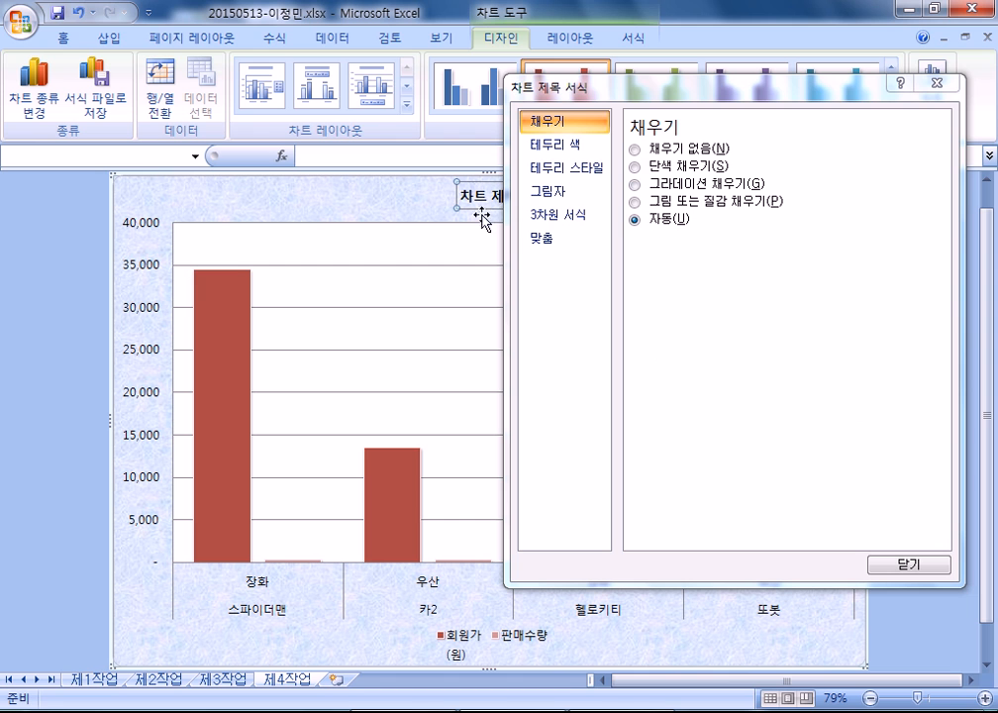
left_click(63, 37)
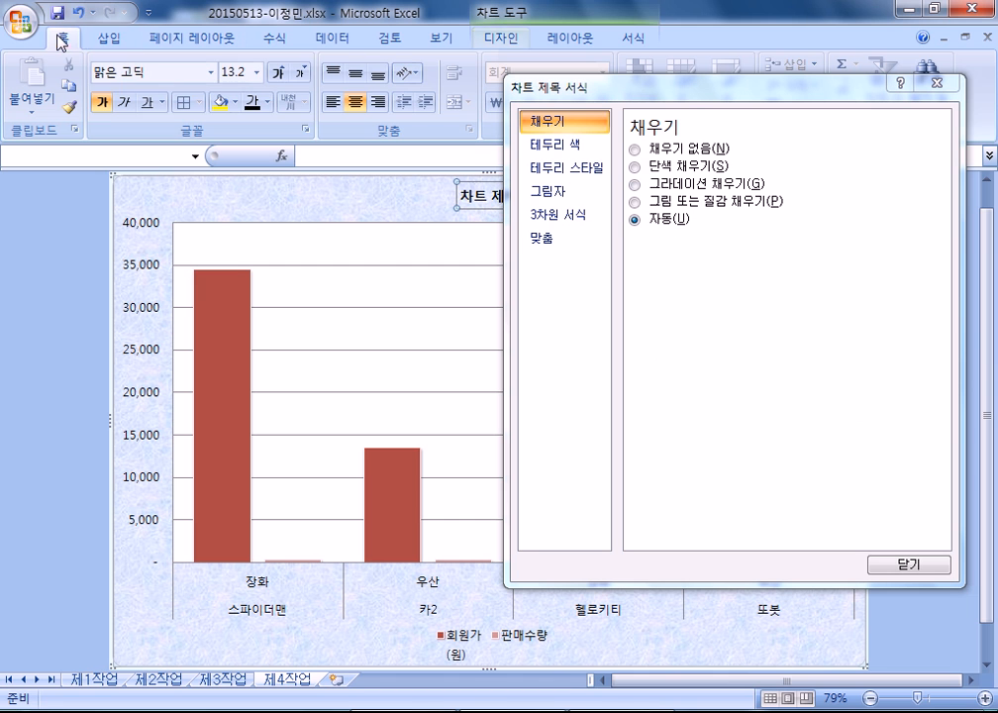
left_click(279, 73)
left_click(280, 73)
left_click(280, 73)
left_click(279, 74)
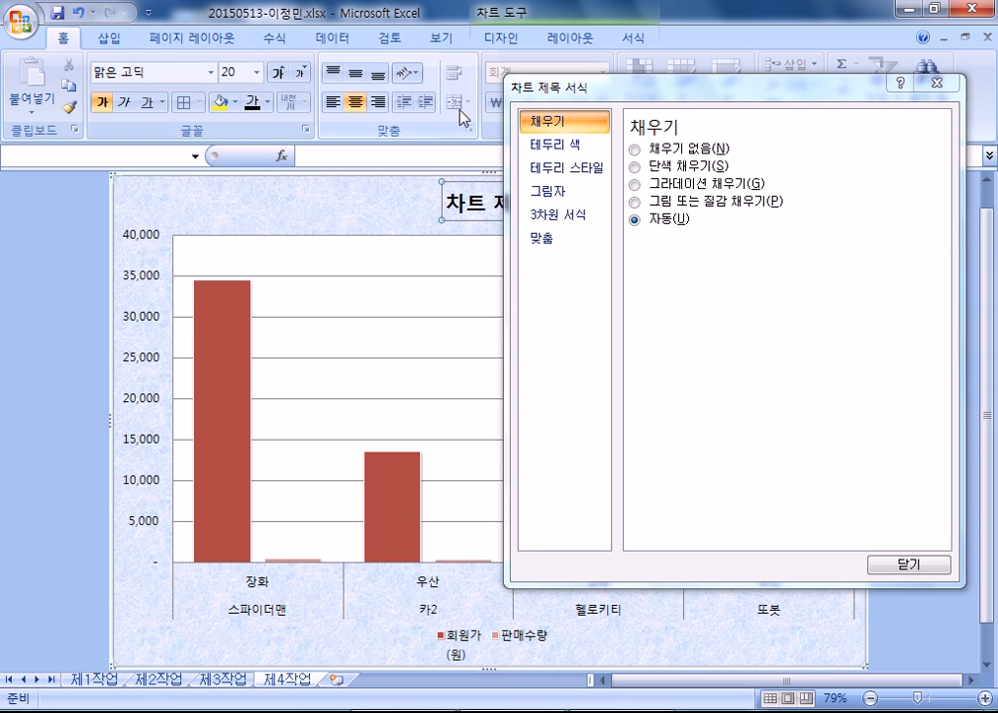
left_click_drag(560, 99, 724, 137)
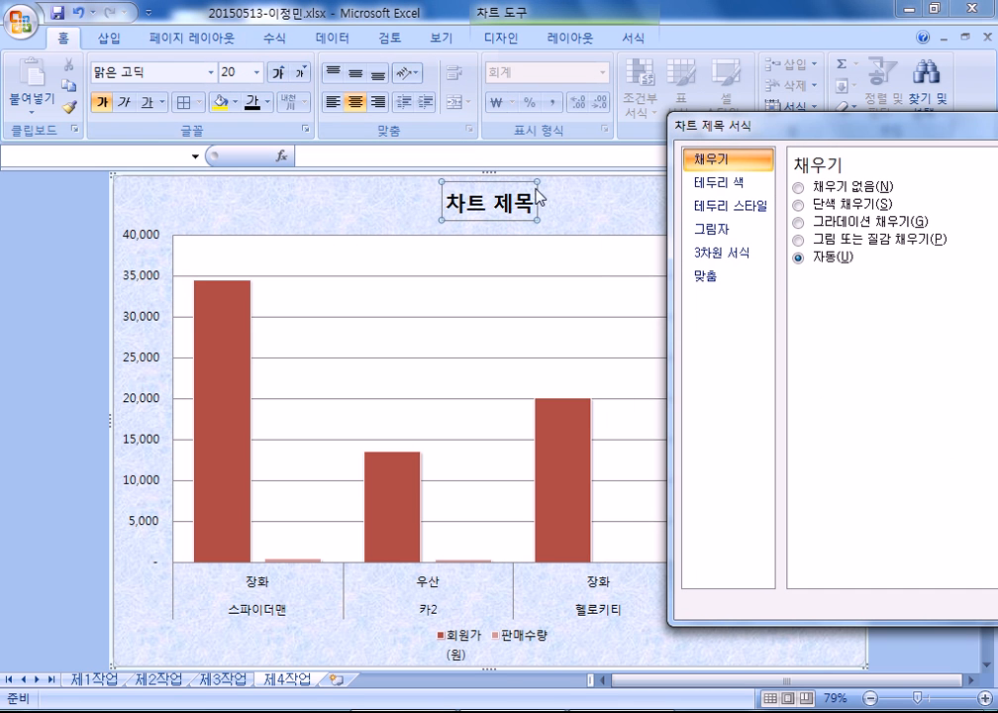
left_click(822, 203)
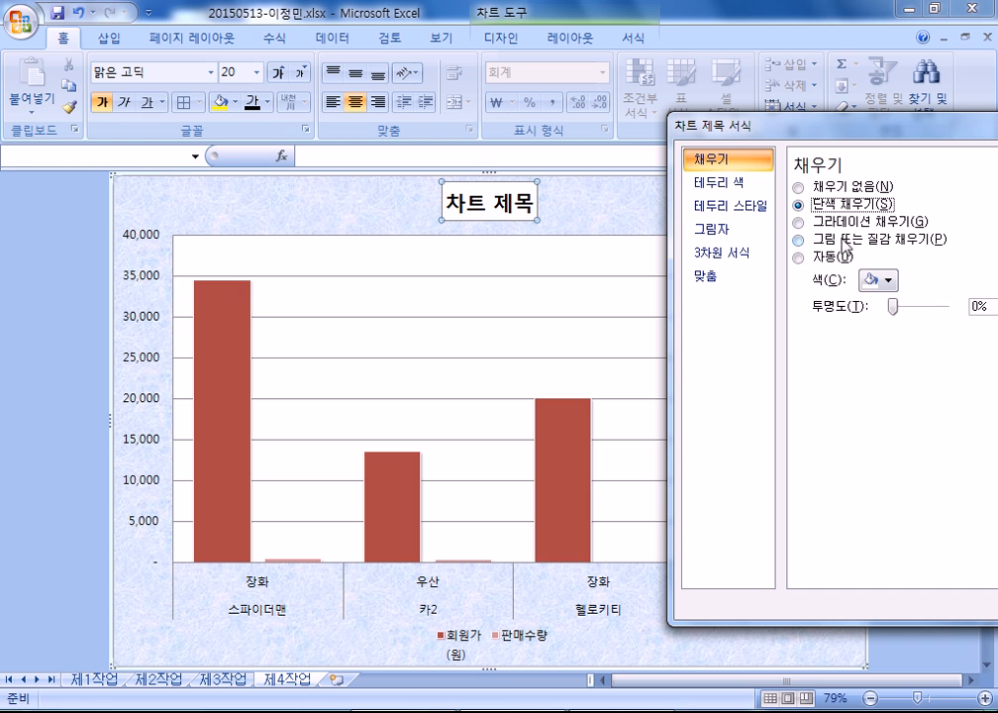
left_click(878, 281)
left_click(799, 256)
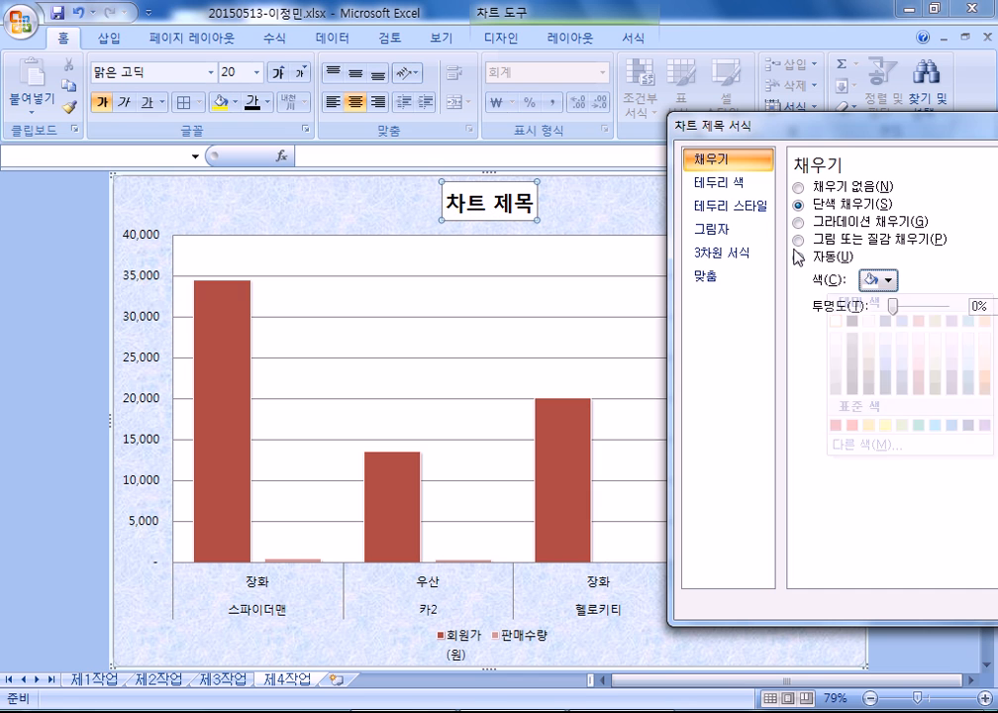
left_click(728, 183)
left_click(818, 204)
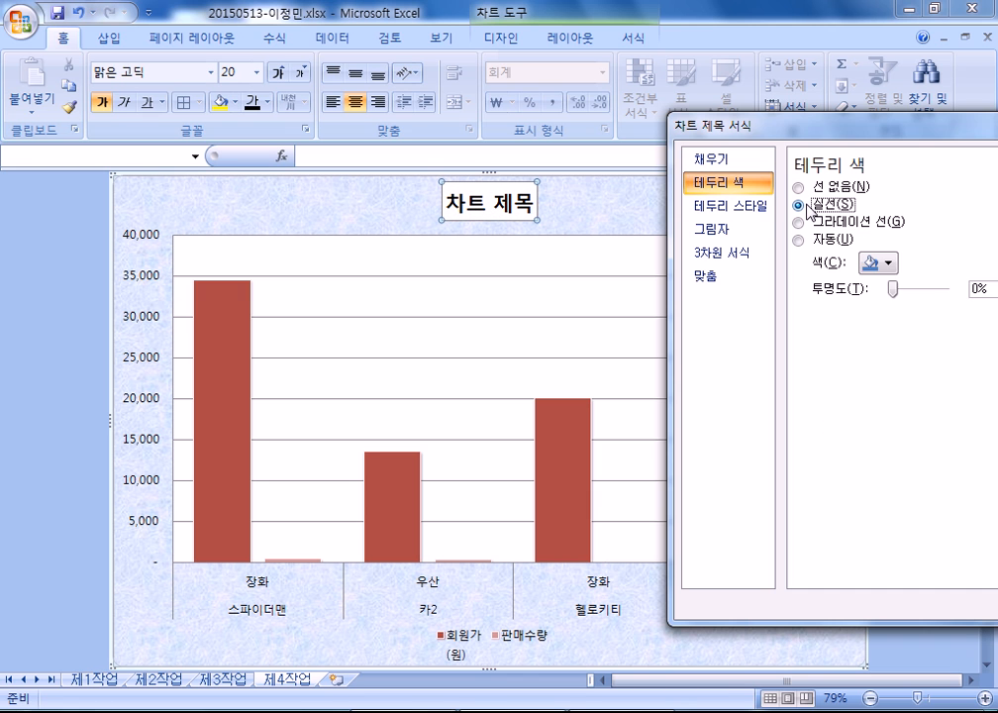
left_click(648, 203)
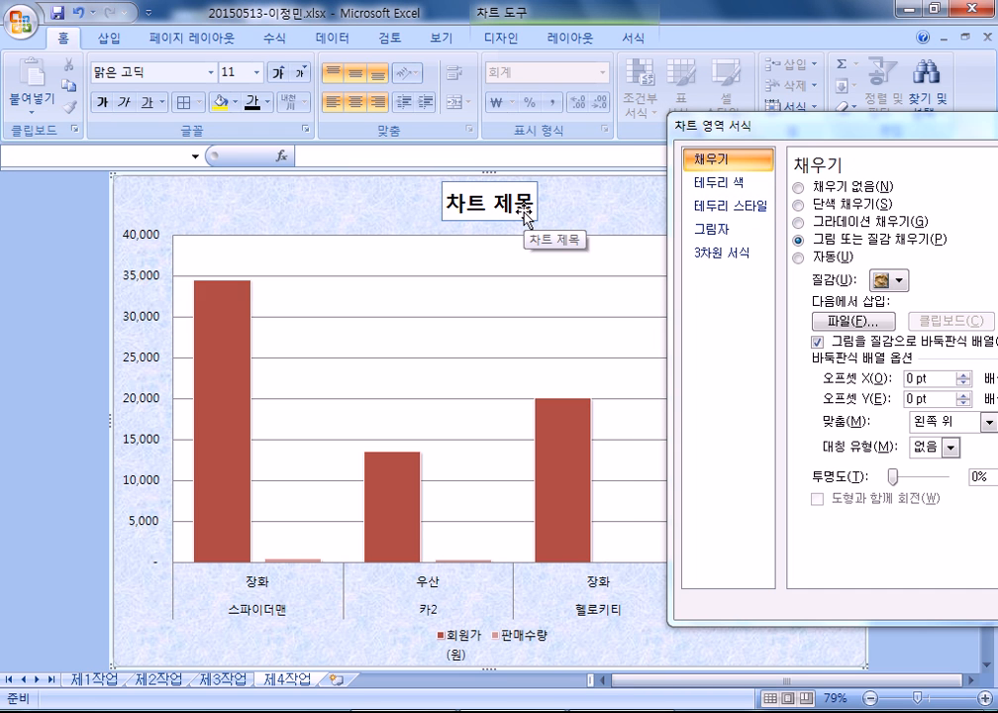
- Replace the placeholder title text with 장화 및 우산의 판매 현황
left_click(524, 210)
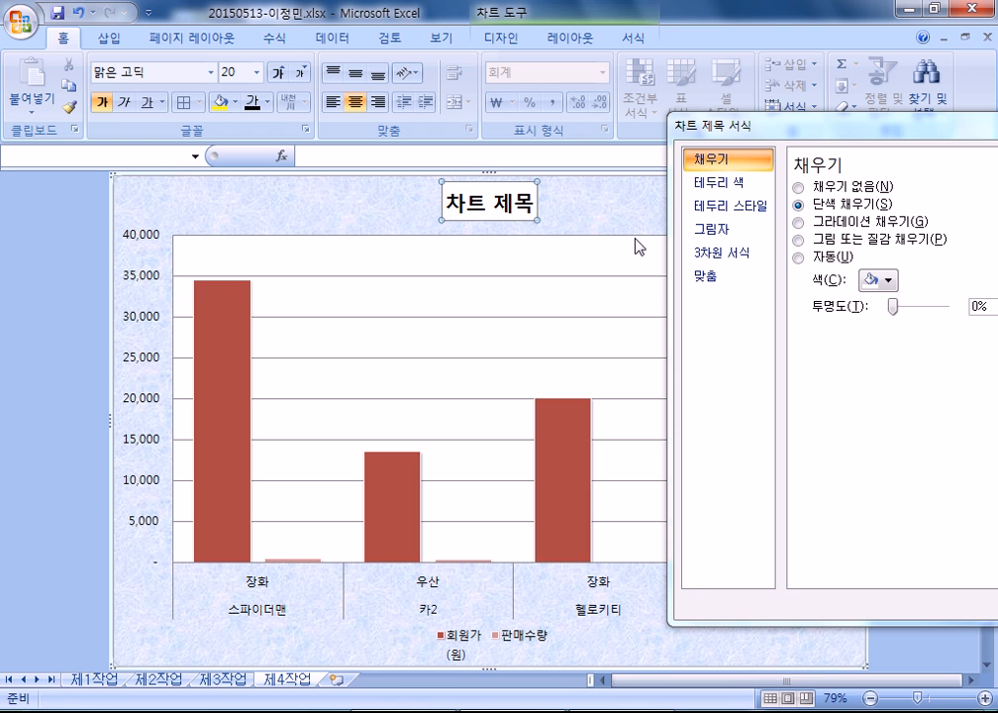
type("장화 및 우사")
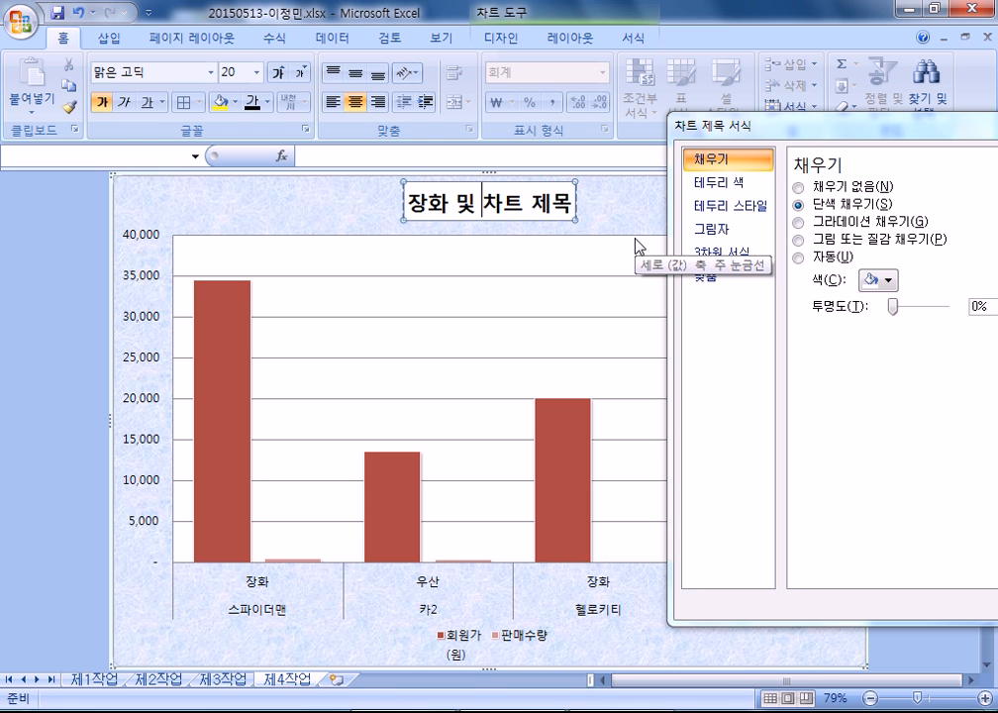
type("ㄴ의 판매 현호")
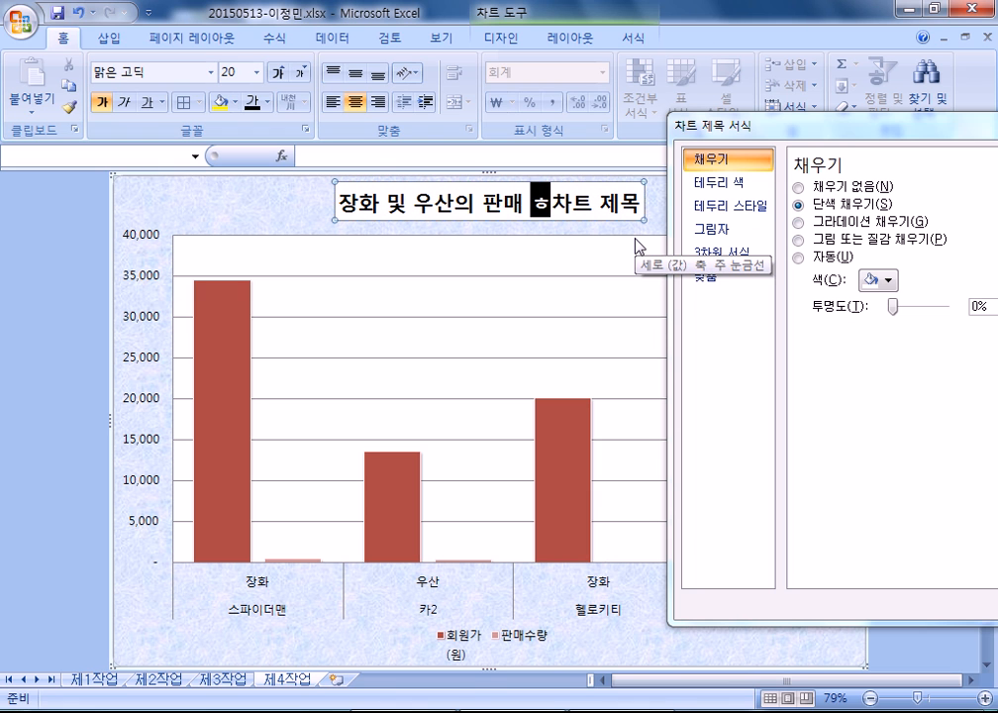
type("ㅏㅇ")
key("Delete")
key("Delete")
key("Delete")
key("Delete")
key("Delete")
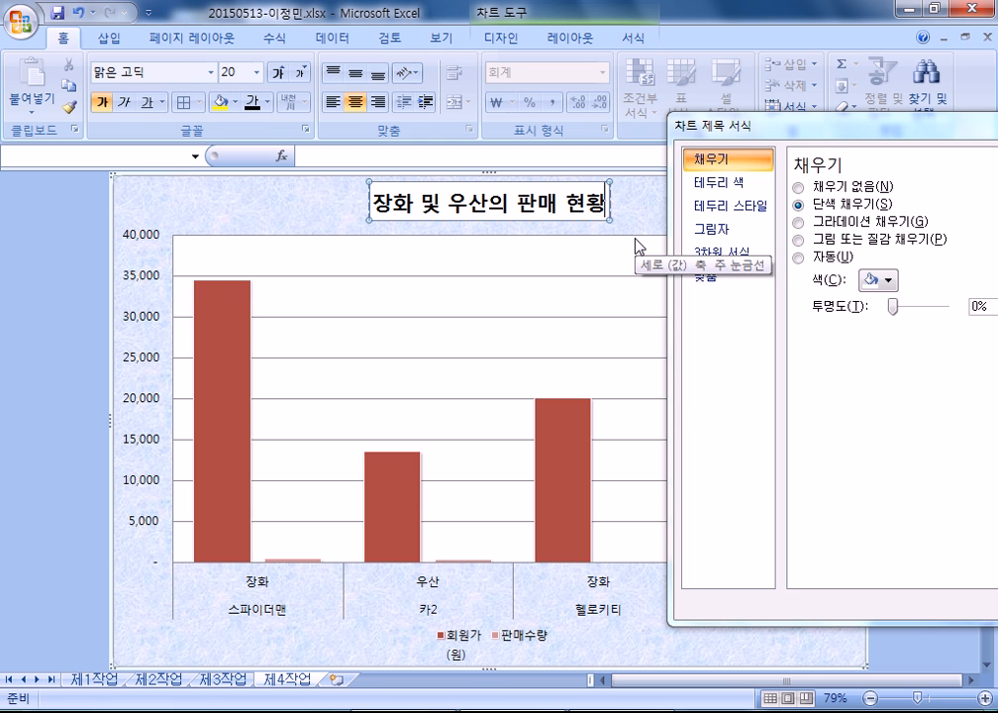
left_click(253, 210)
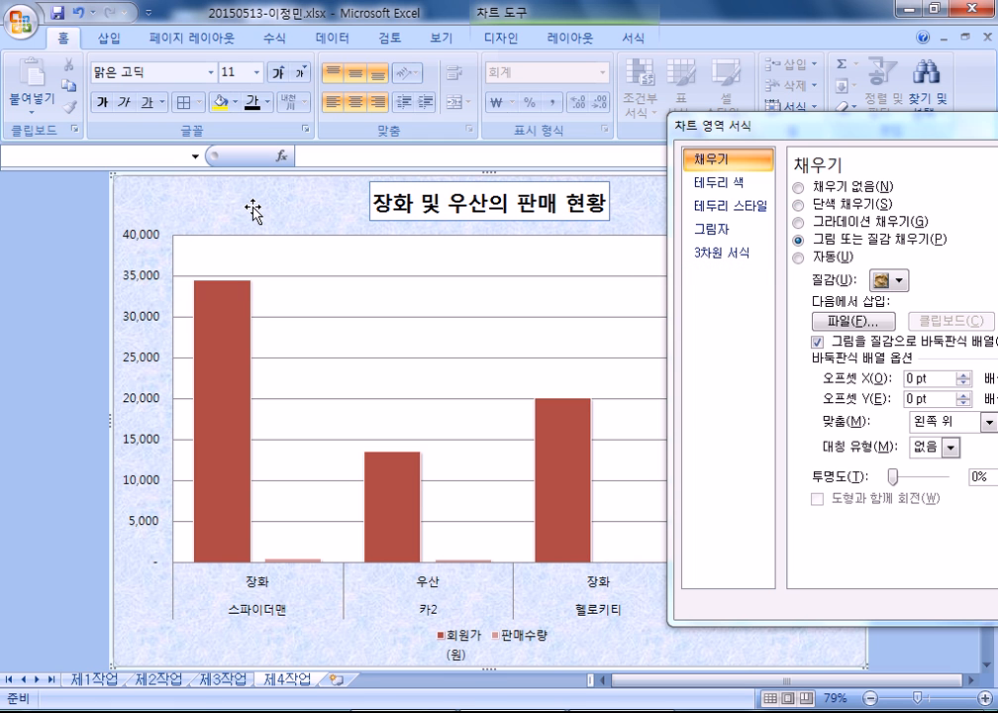
left_click_drag(763, 127, 528, 124)
left_click(872, 102)
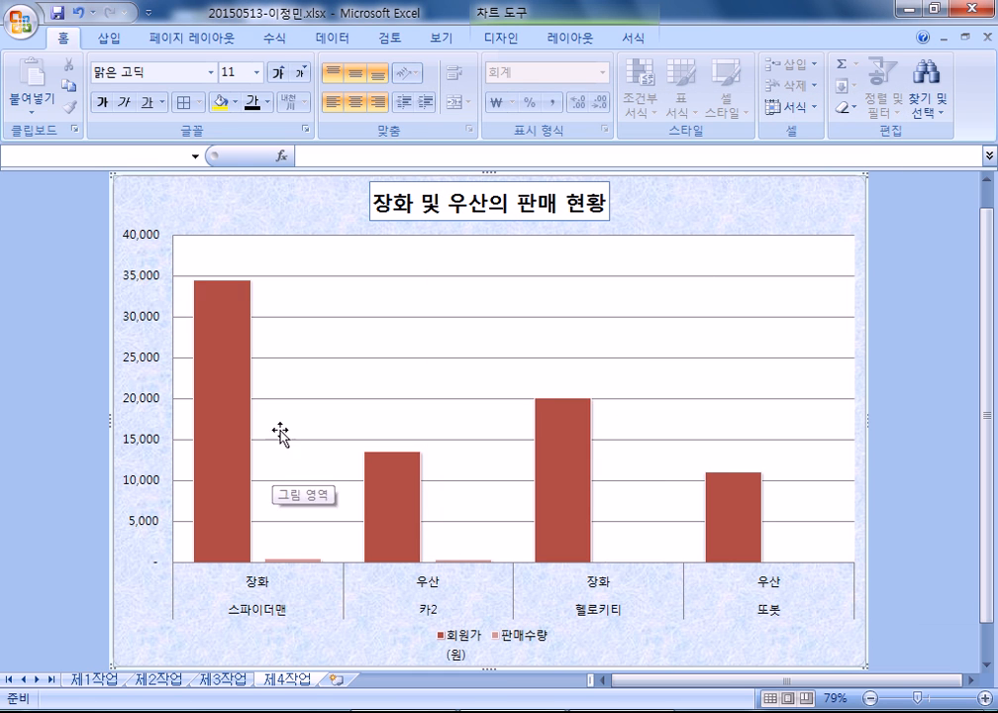
- Change the 회원가 series to a line chart and plot it on the secondary axis
left_click(228, 392)
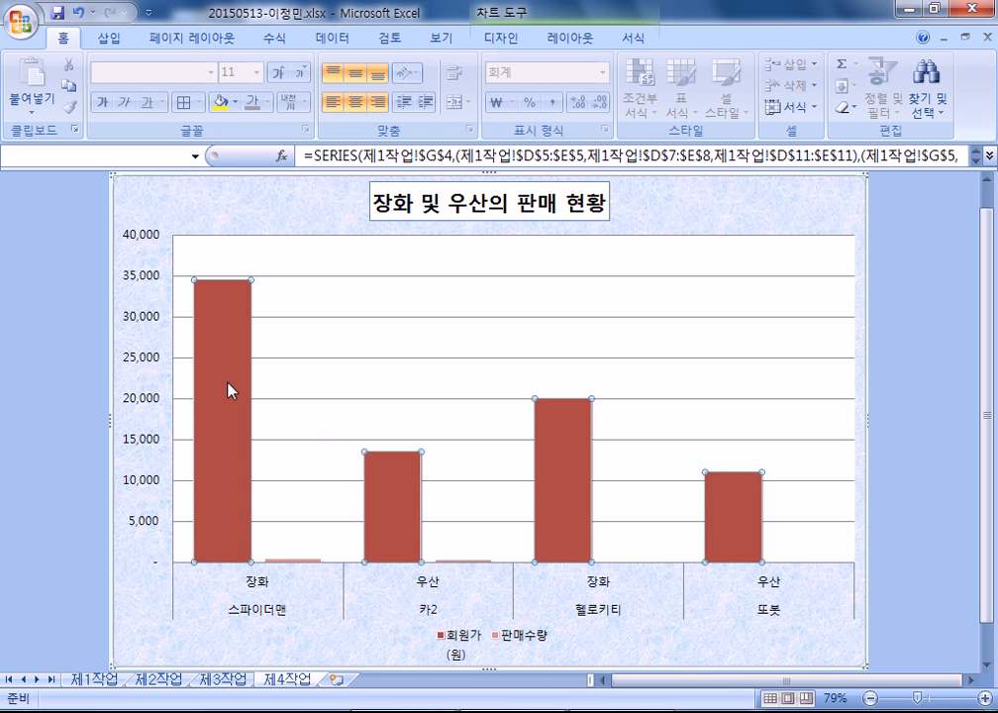
left_click(501, 39)
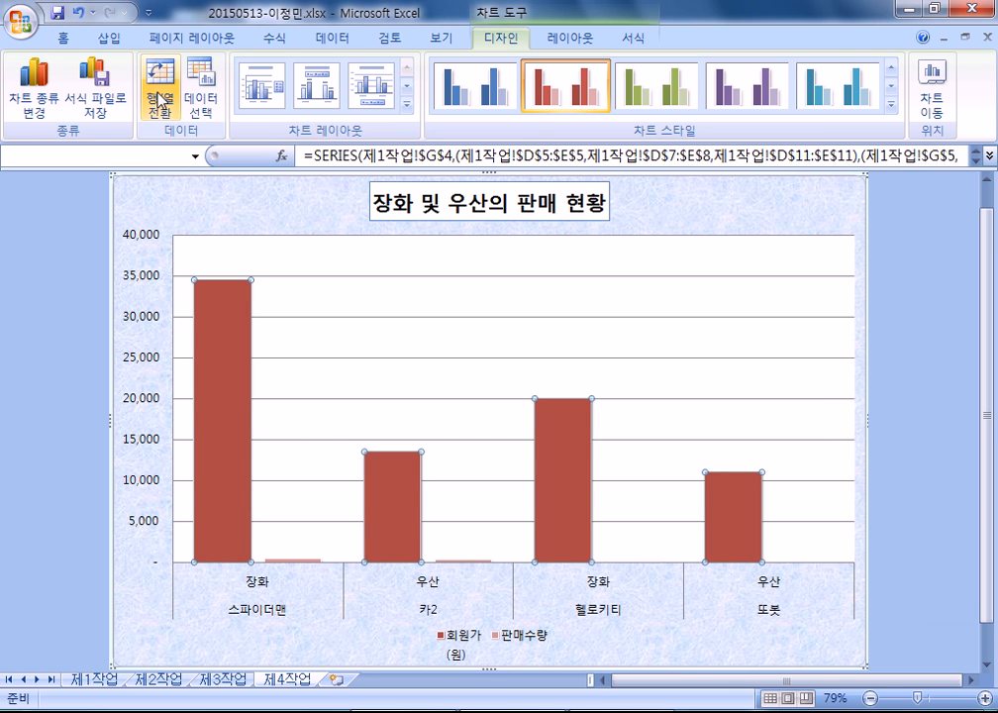
left_click(34, 99)
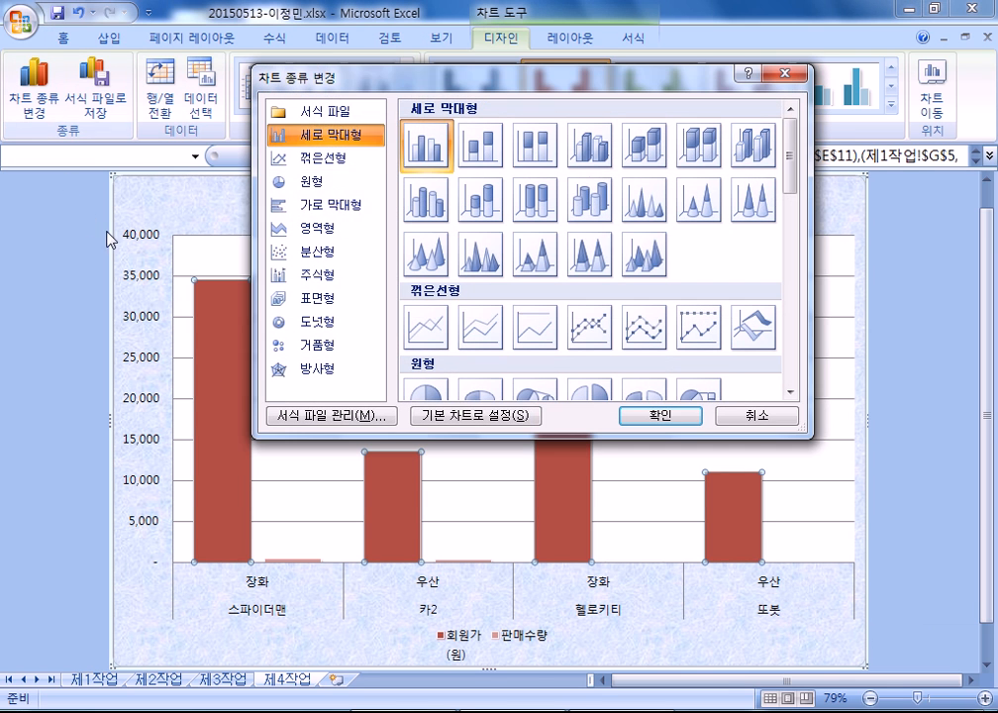
left_click(314, 164)
left_click(659, 416)
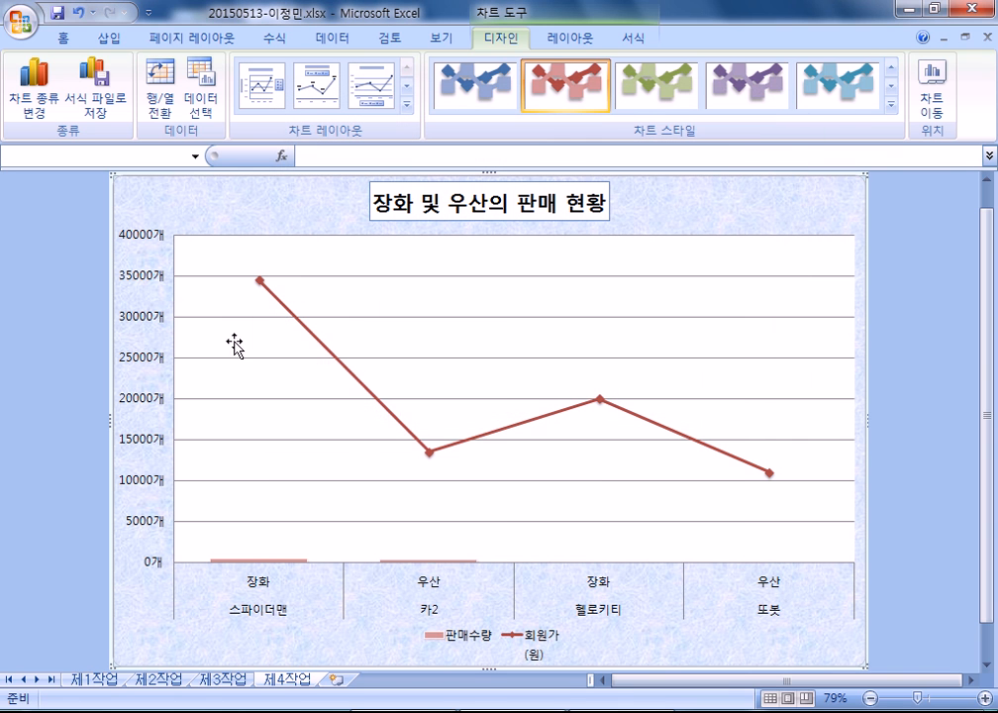
right_click(303, 326)
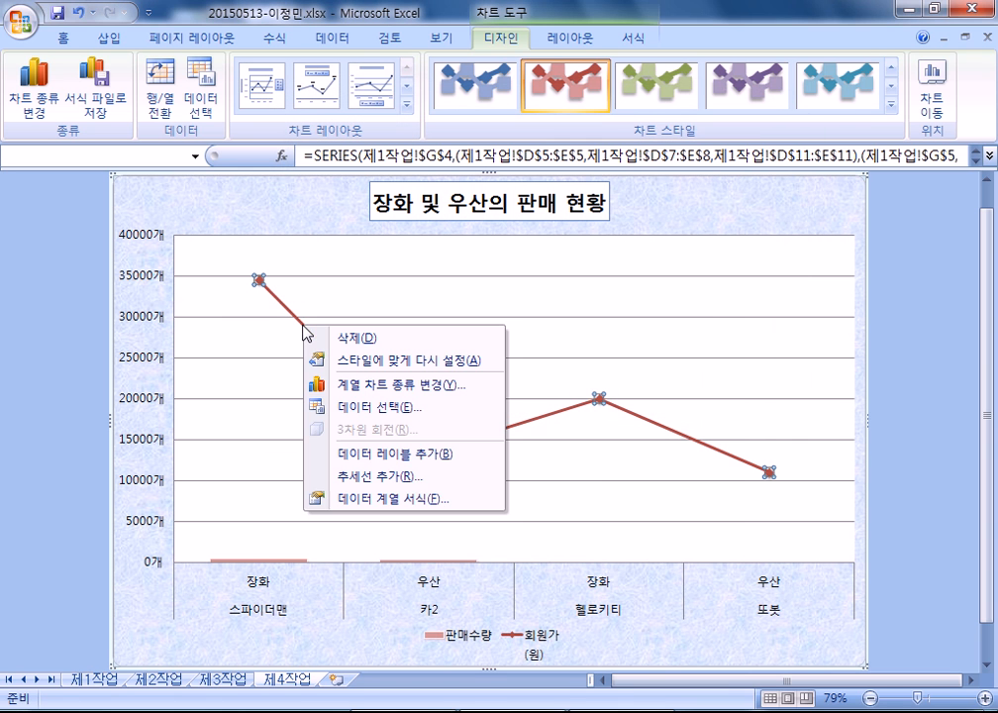
left_click(373, 499)
left_click(599, 208)
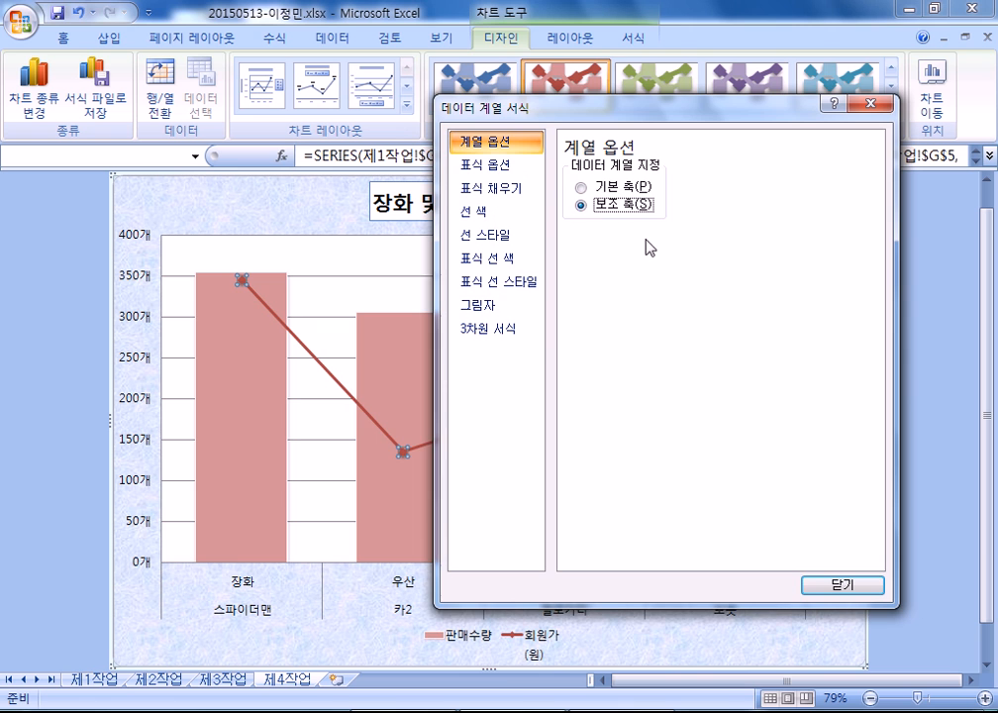
left_click(840, 585)
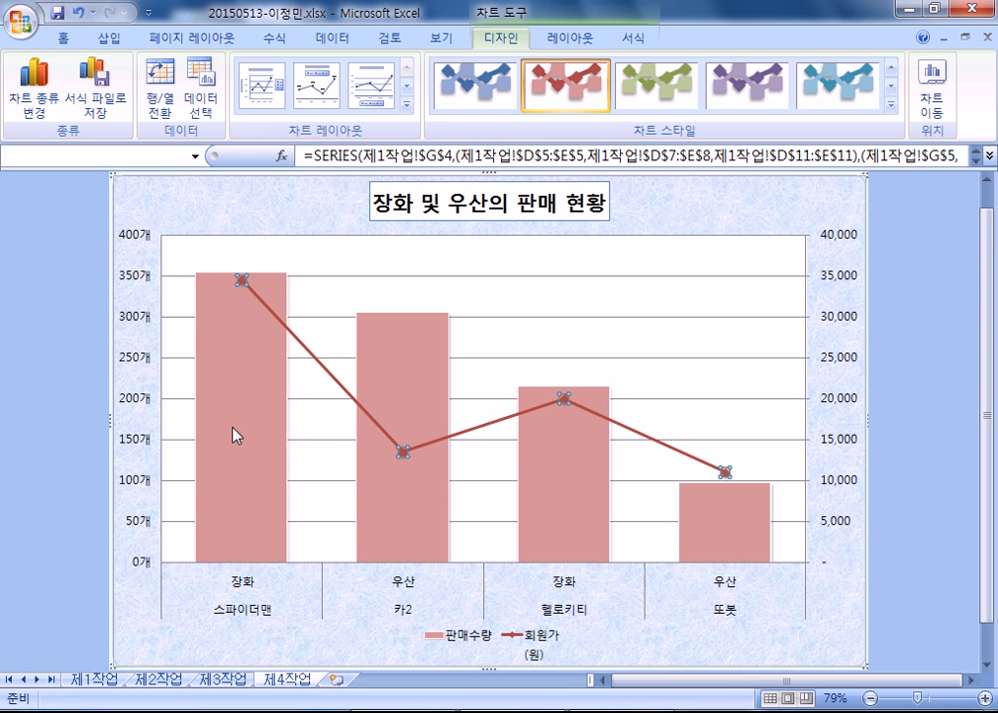
mouse_move(235, 435)
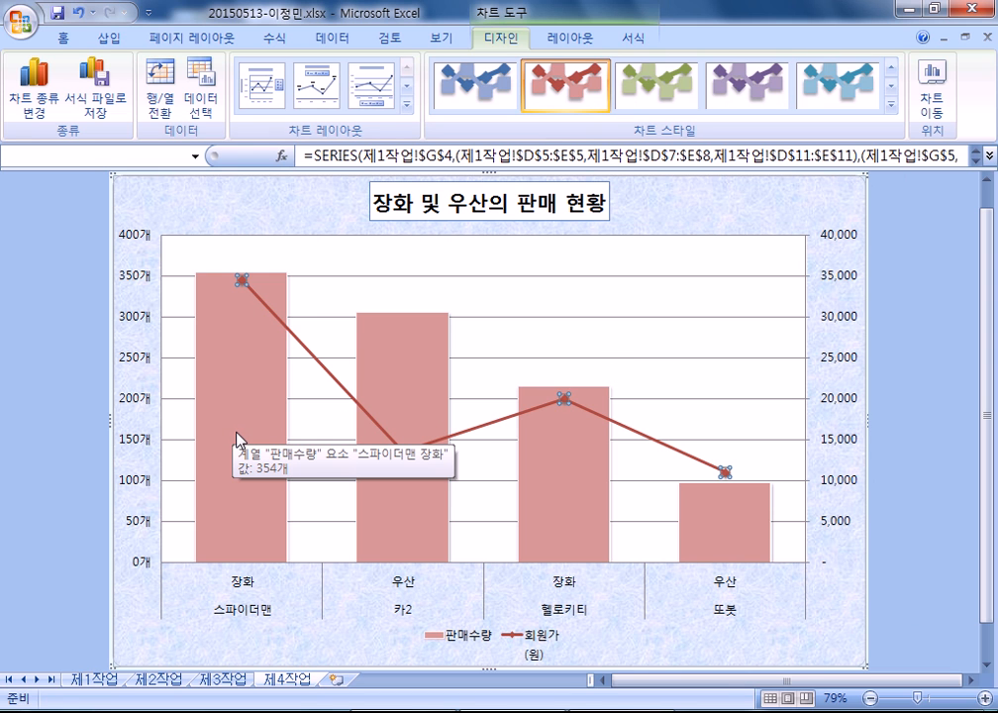
left_click(238, 440)
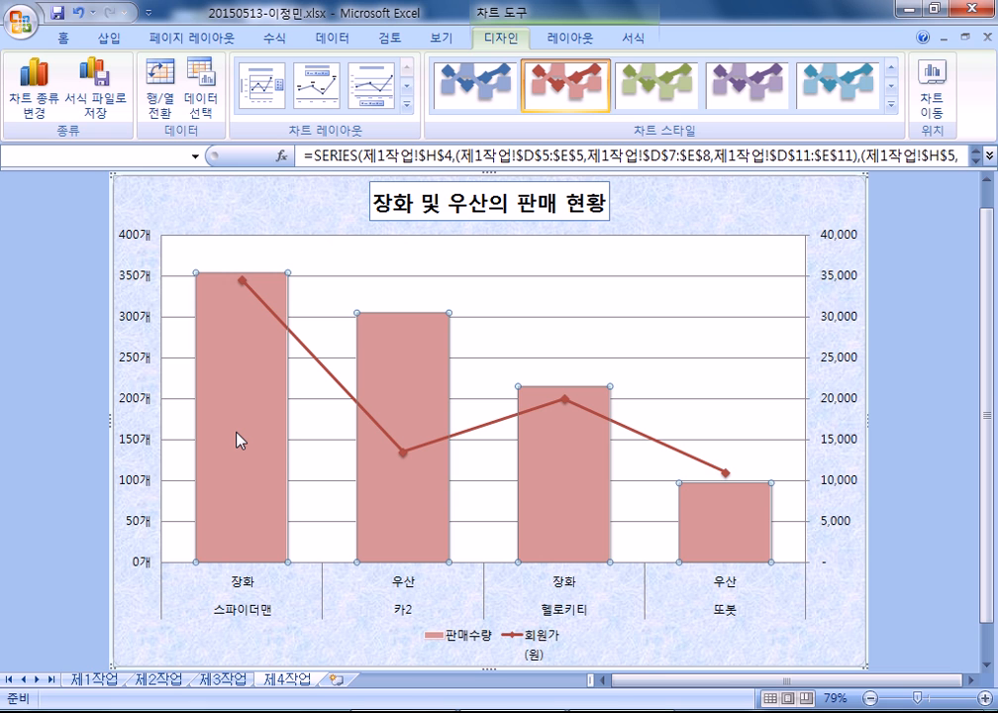
- Add data labels to the 판매수량 columns showing 354개, 305개, 215개 and 97개
right_click(238, 440)
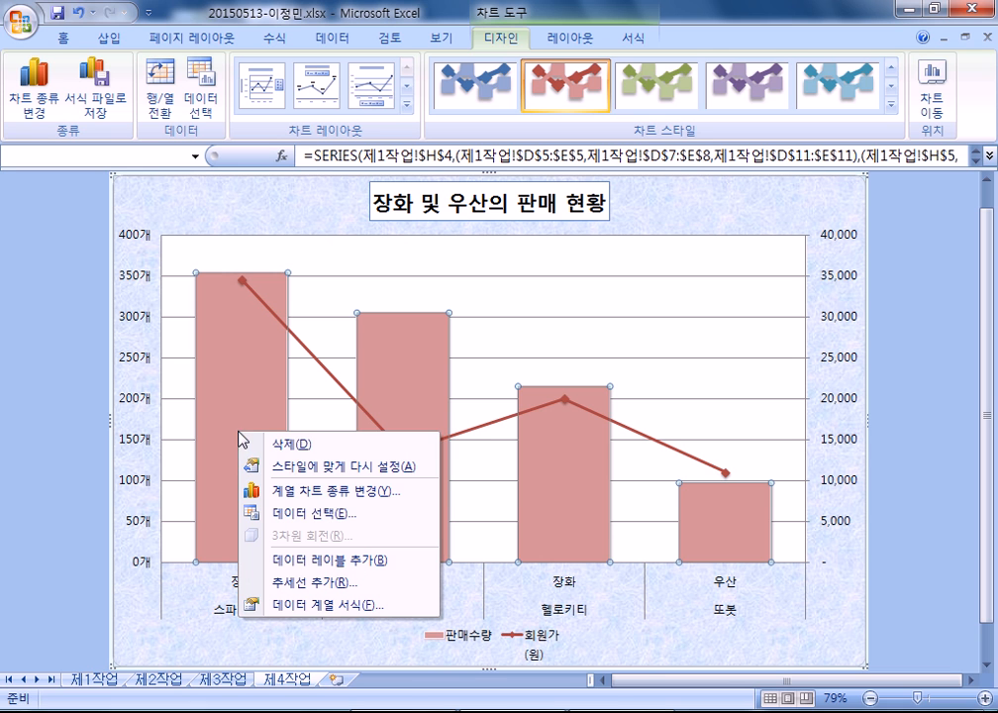
left_click(300, 568)
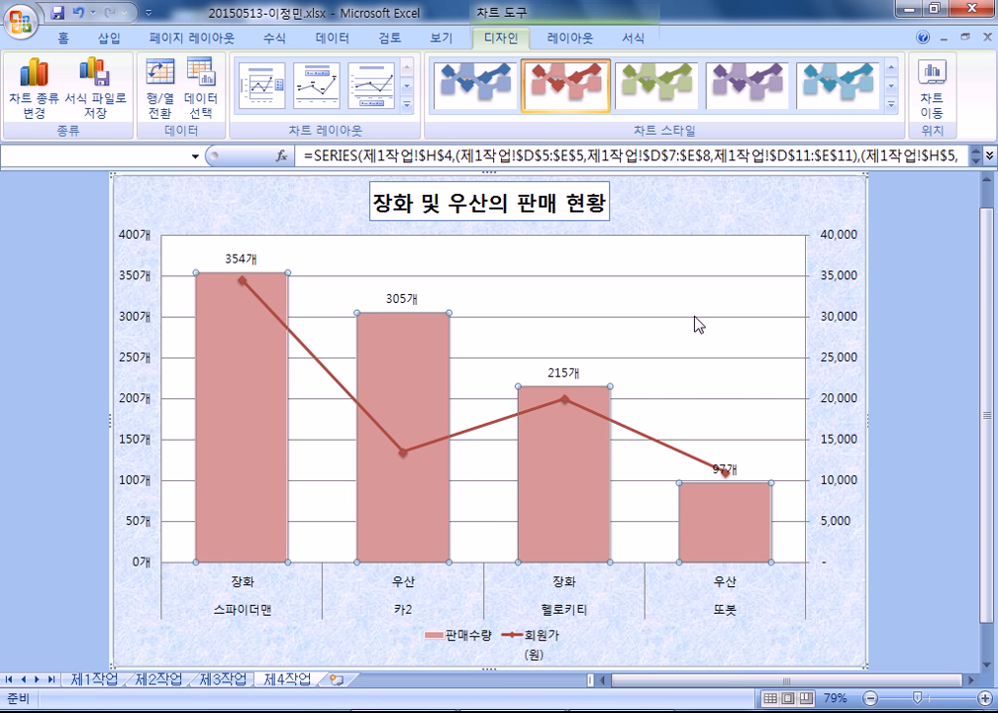
left_click(655, 323)
- Change the major gridlines' line style to a dashed dash type
double_click(561, 316)
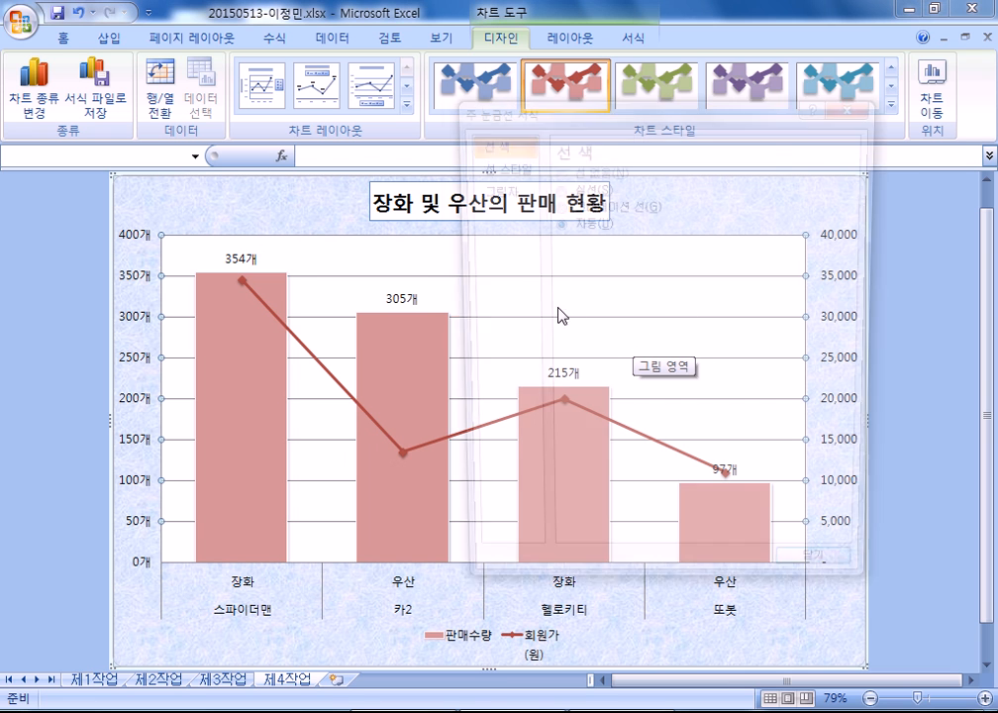
left_click(495, 164)
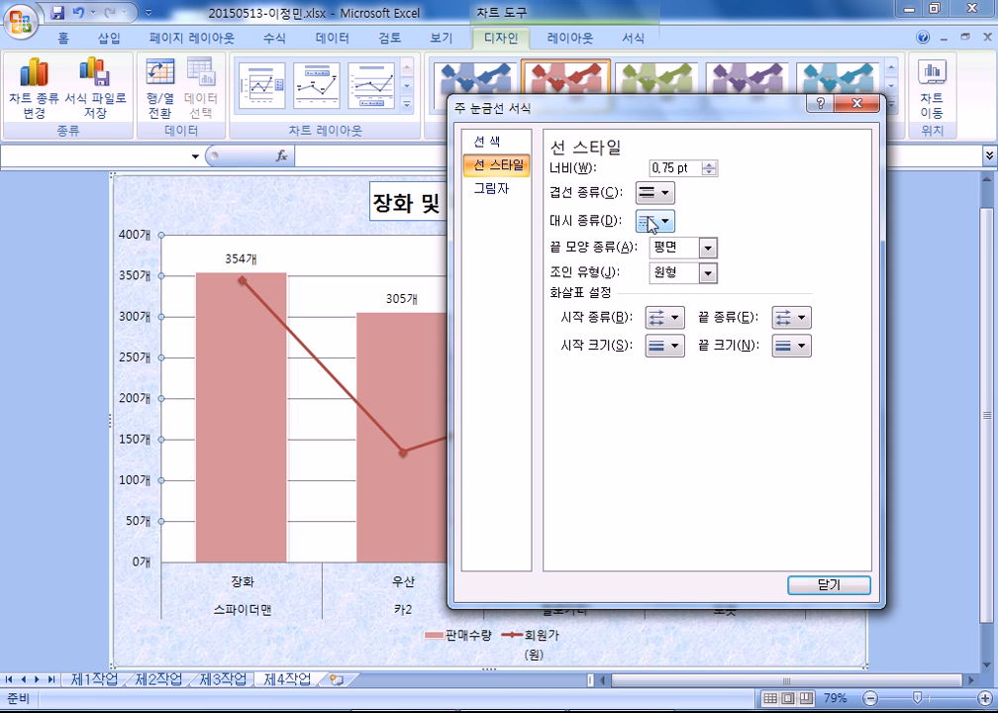
left_click(653, 222)
left_click(679, 291)
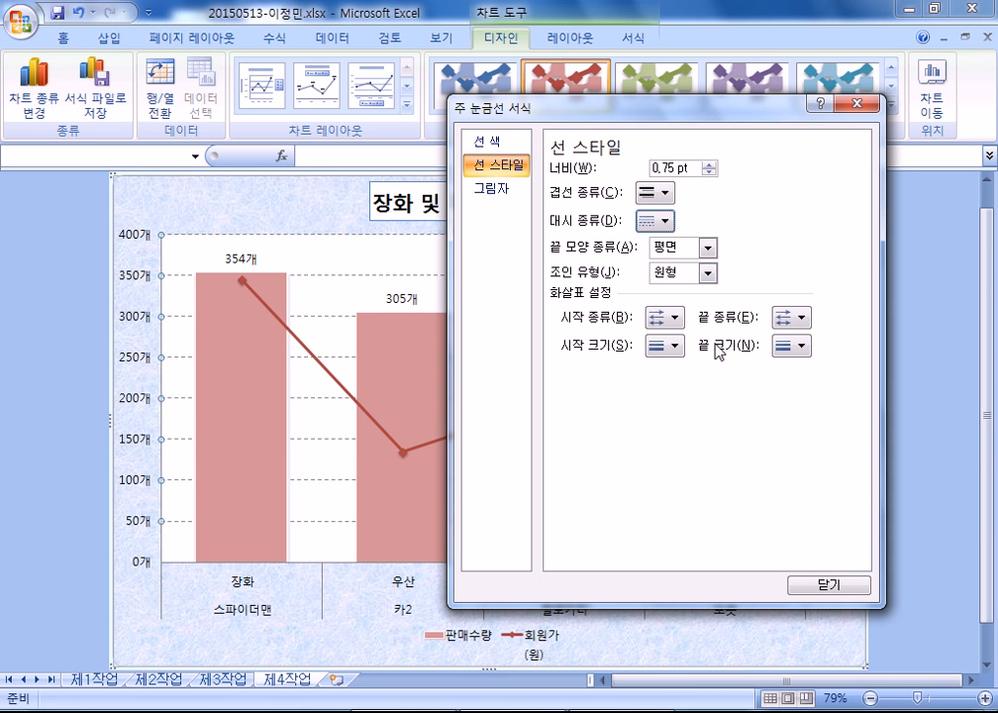
left_click(828, 585)
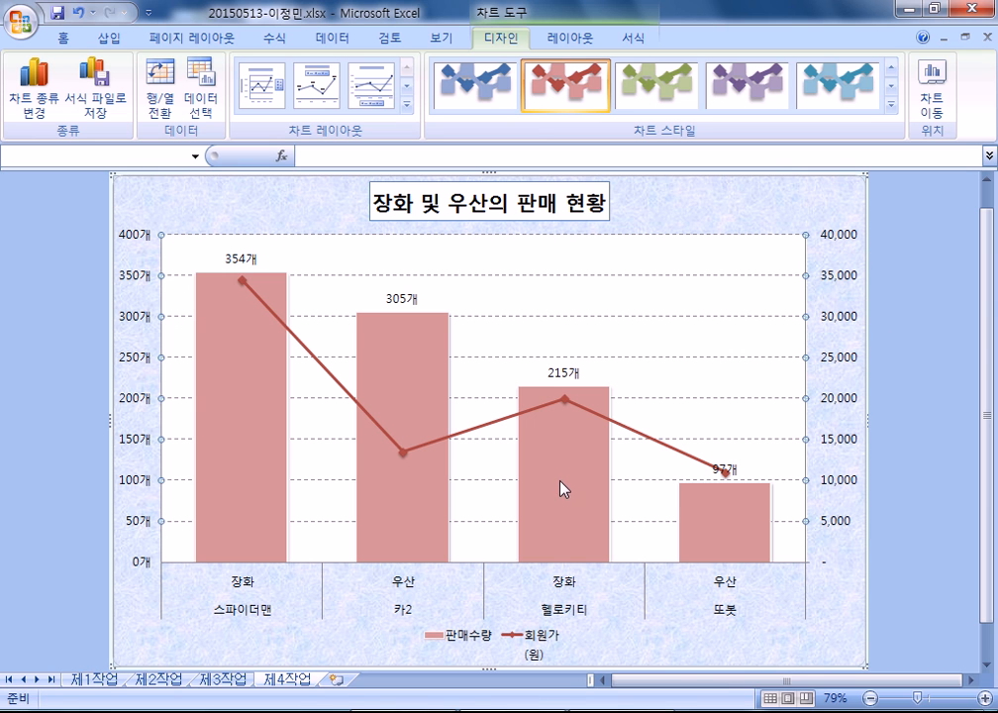
mouse_move(562, 485)
scroll(562, 485, "down", 1)
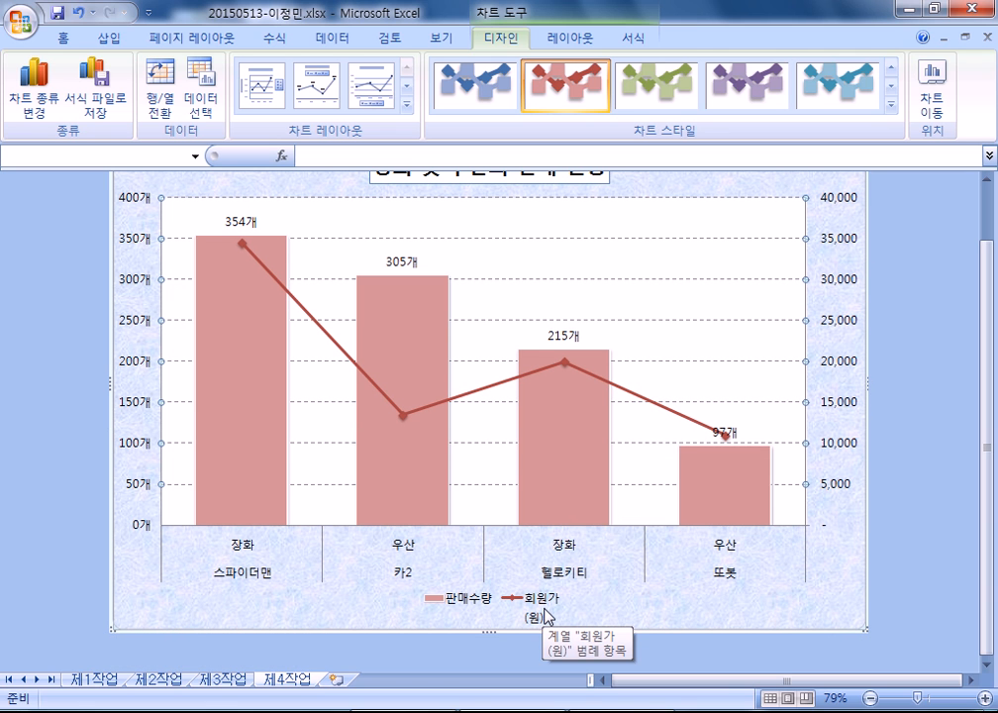
- Rename the 회원가 line series to 회원가(원) in the chart's source data
left_click(201, 97)
left_click(502, 282)
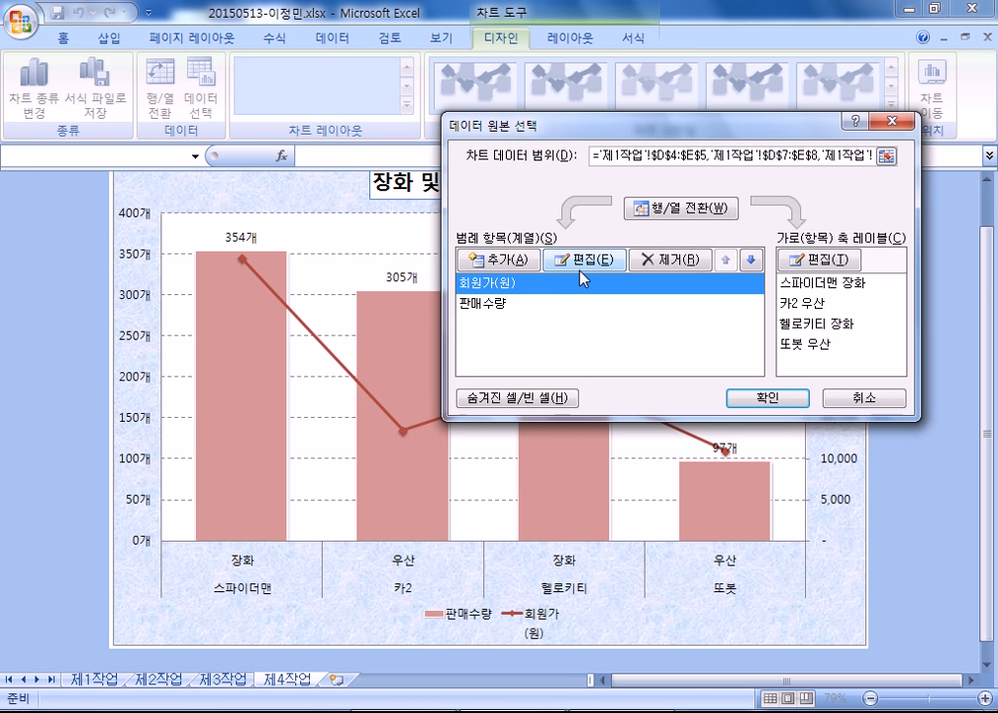
left_click(587, 260)
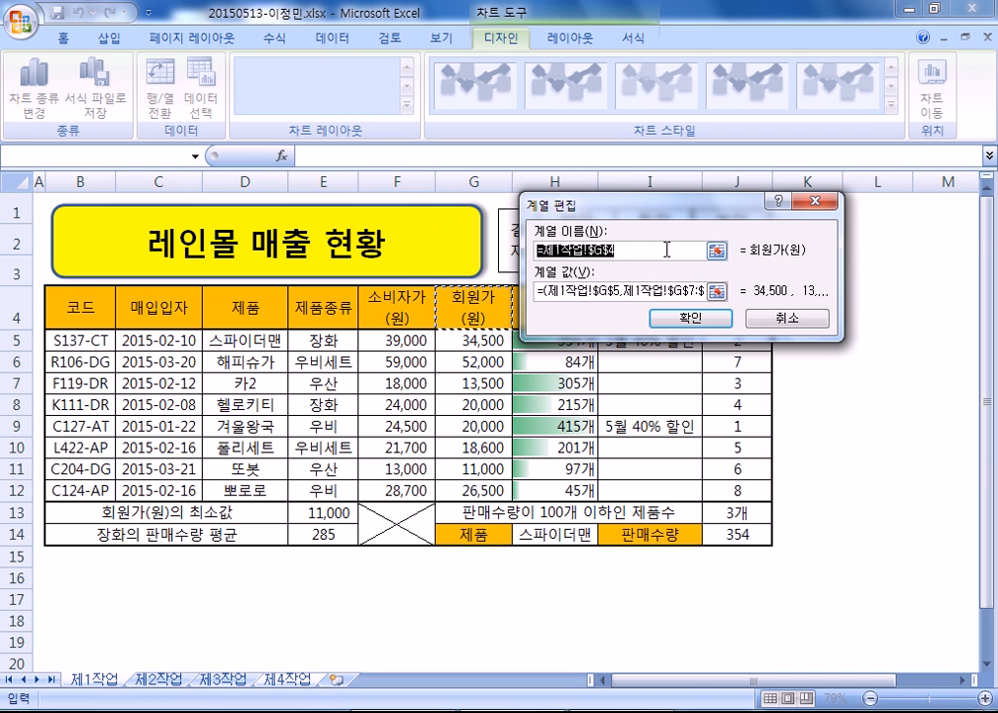
type("회원가(원")
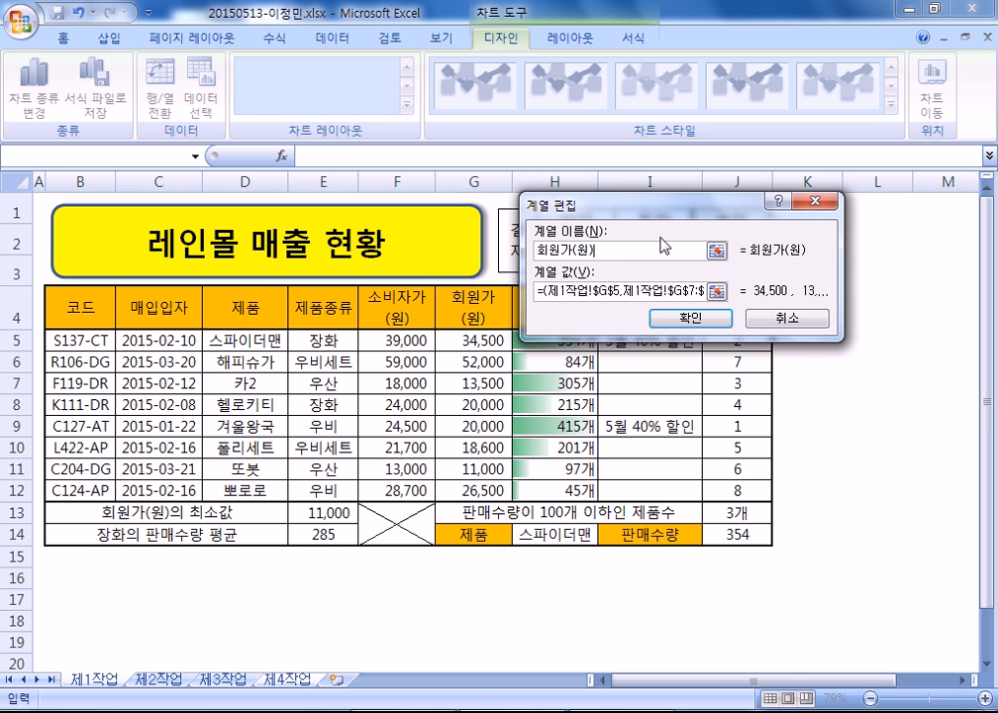
key("Return")
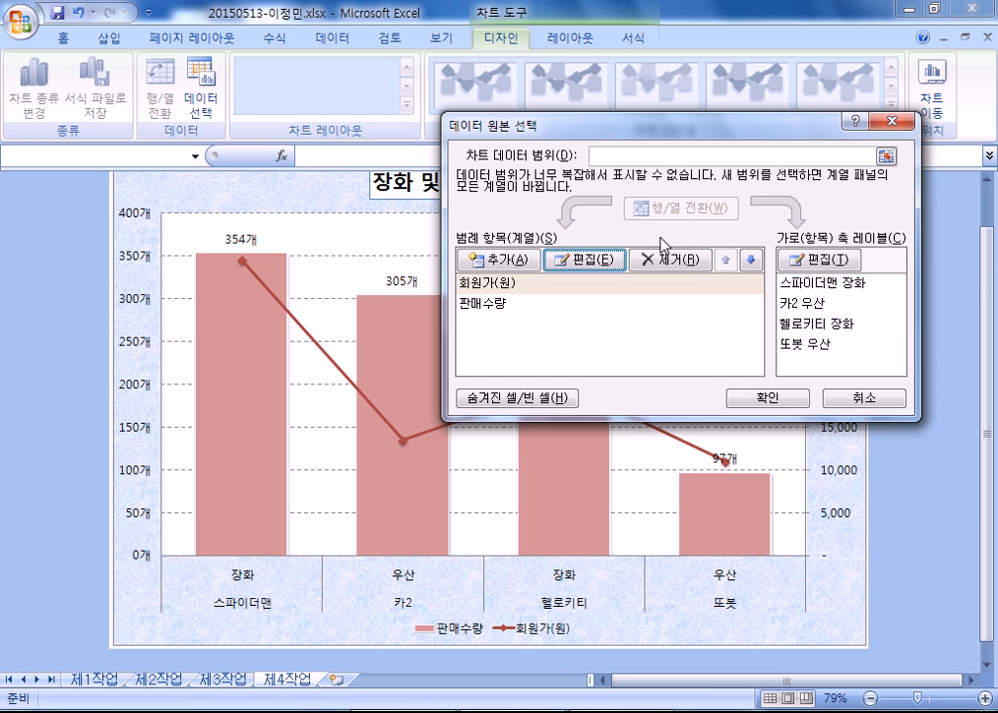
left_click(770, 398)
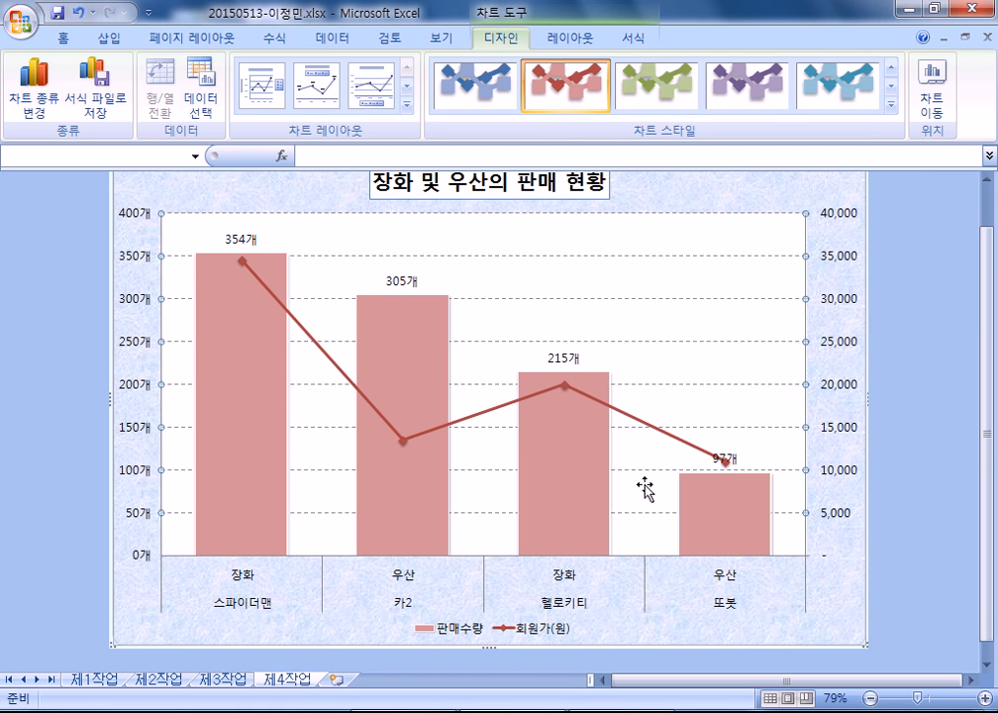
mouse_move(599, 446)
- Draw an oval callout on the chart, sizing it and aiming its tail leftward
left_click(96, 45)
left_click(209, 89)
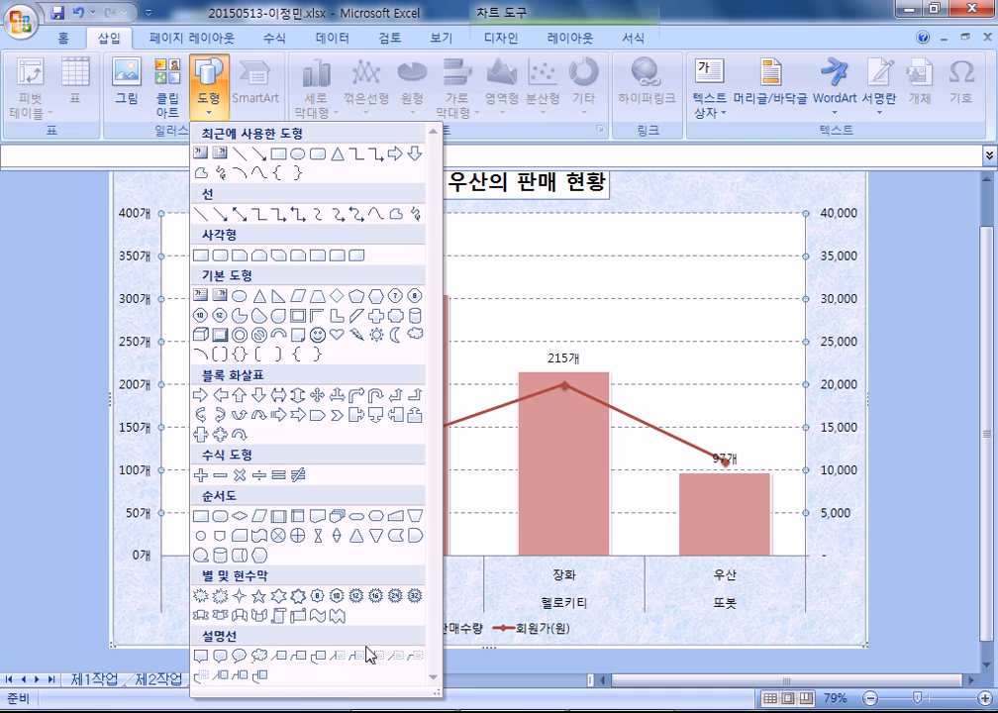
left_click(239, 658)
left_click_drag(334, 234, 498, 271)
left_click_drag(382, 277, 297, 250)
left_click_drag(401, 251, 366, 238)
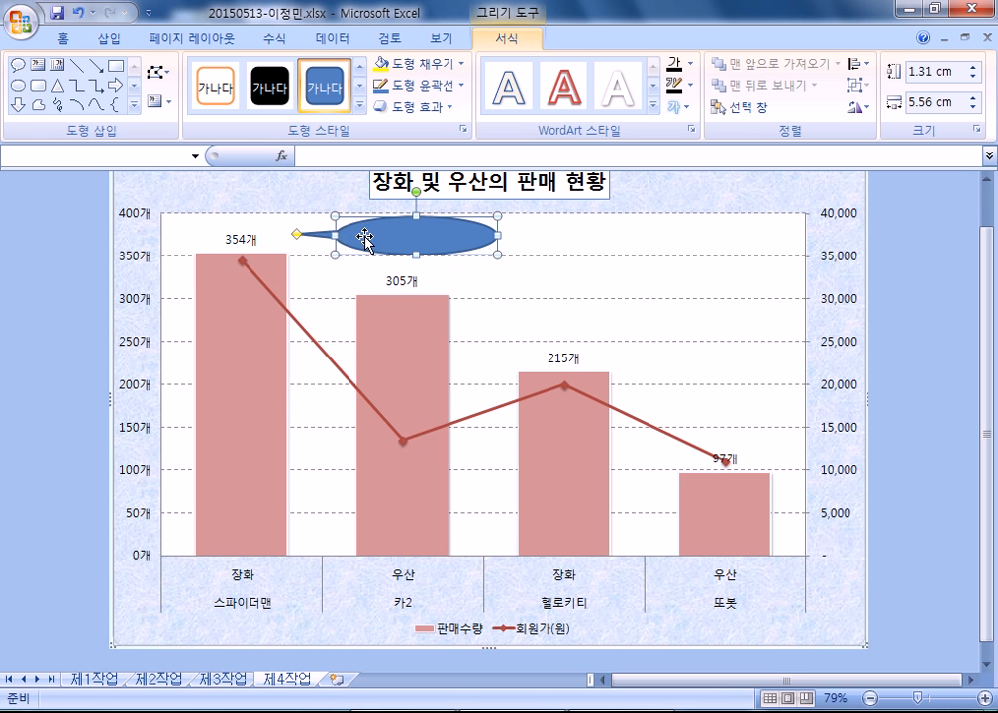
left_click_drag(497, 235, 468, 235)
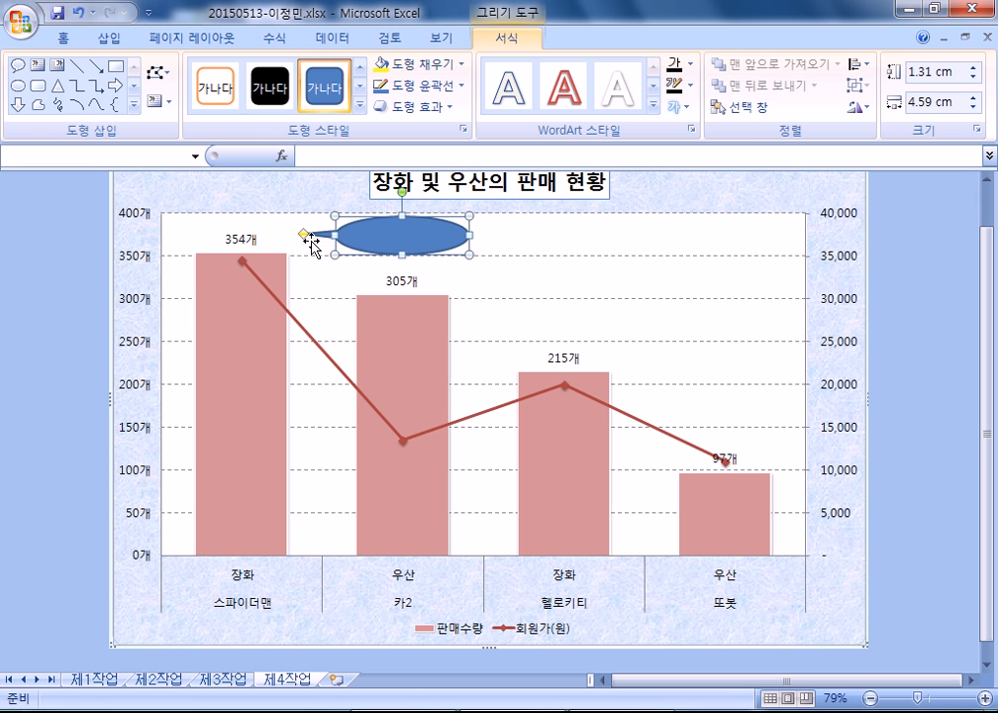
left_click_drag(304, 235, 282, 235)
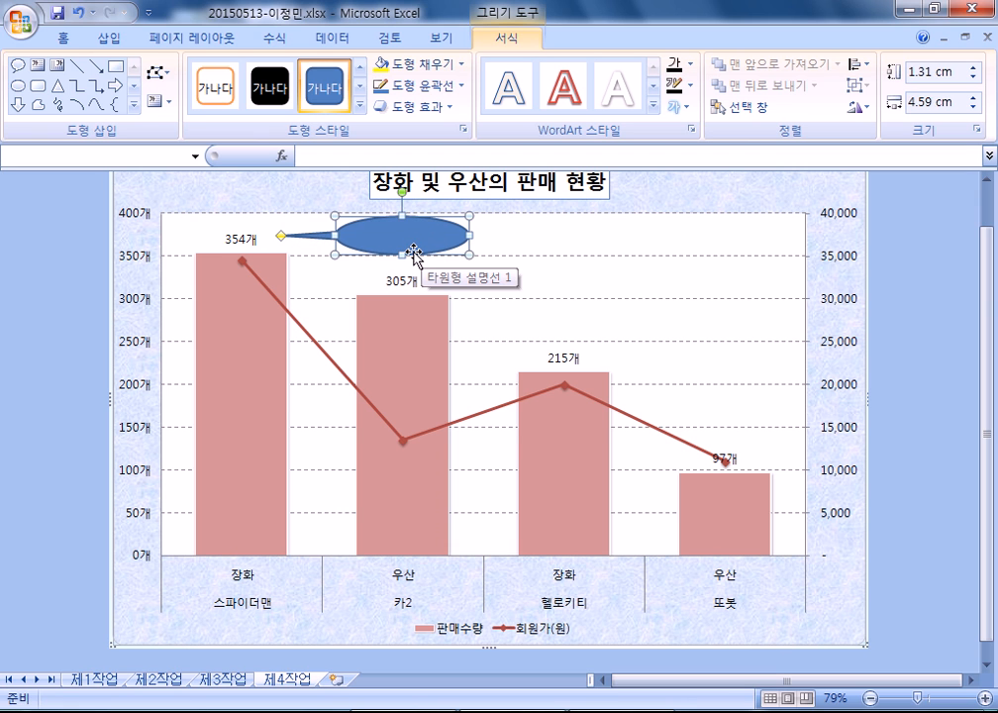
- Type 인기제품 in the callout and centre it horizontally and vertically
type("인기제품")
left_click(64, 38)
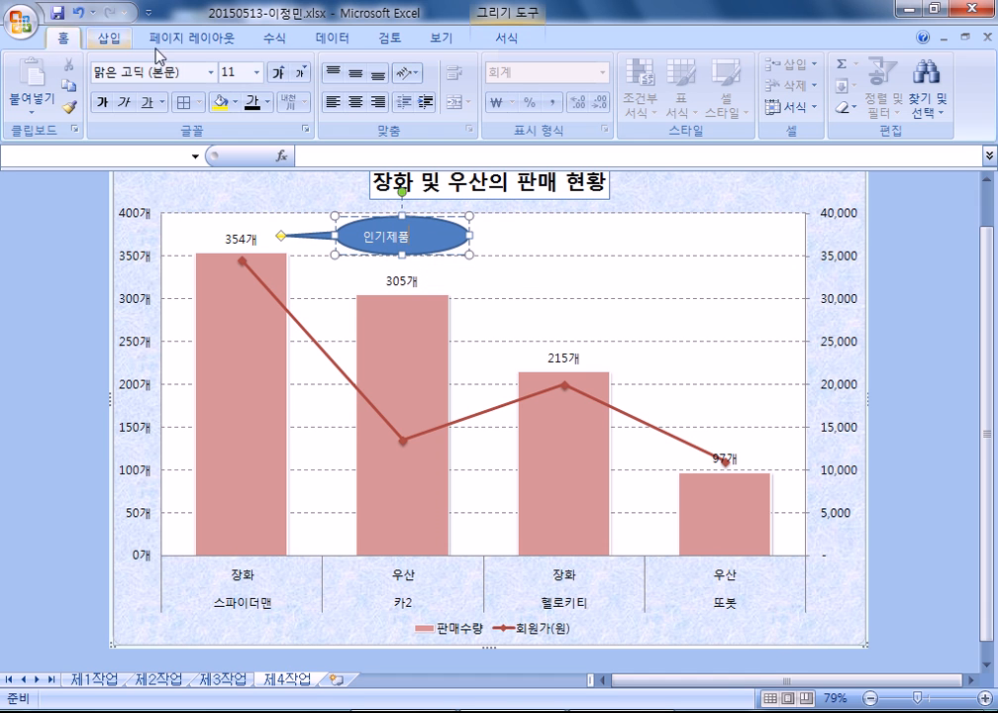
left_click(353, 102)
left_click(355, 75)
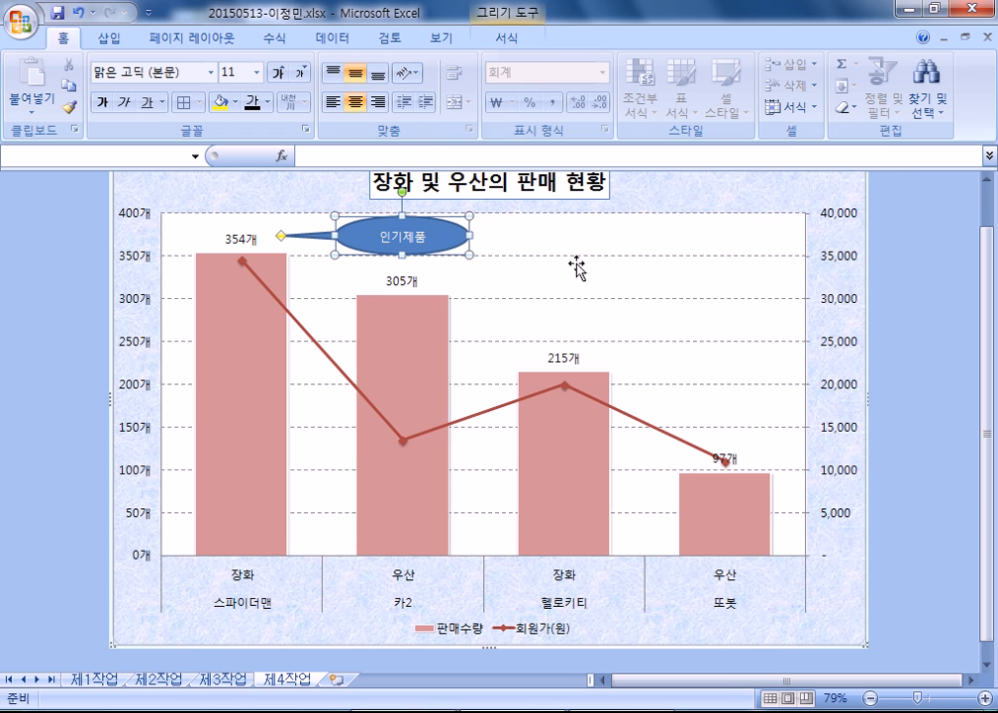
key("ctrl+1")
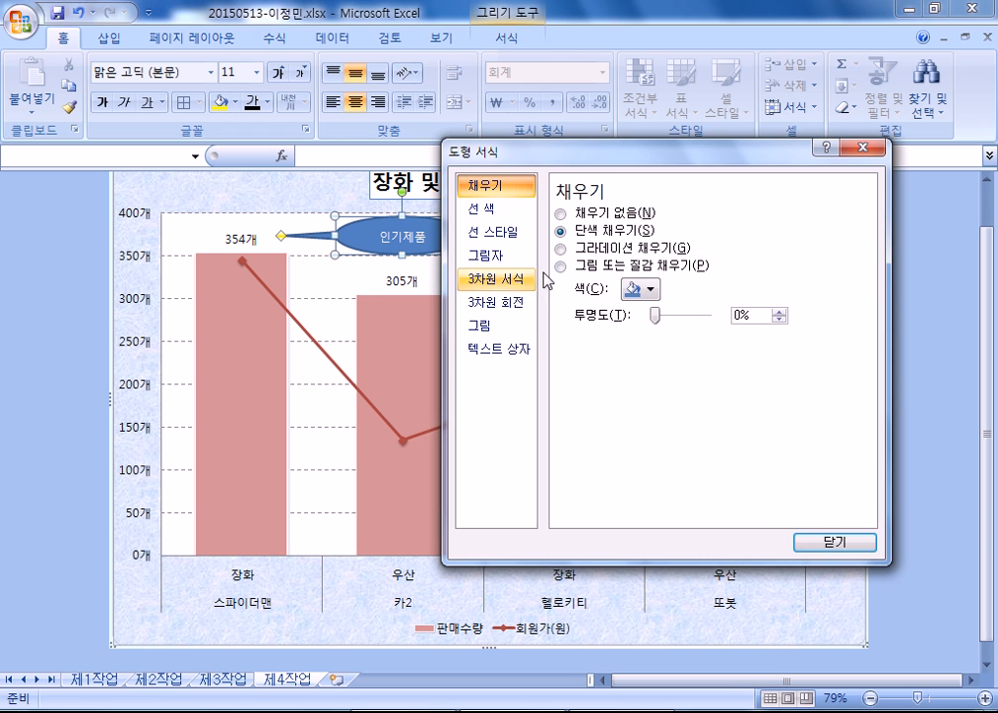
- Fill the 인기제품 callout white, make its text black, and nudge it into place
left_click(629, 290)
left_click(639, 327)
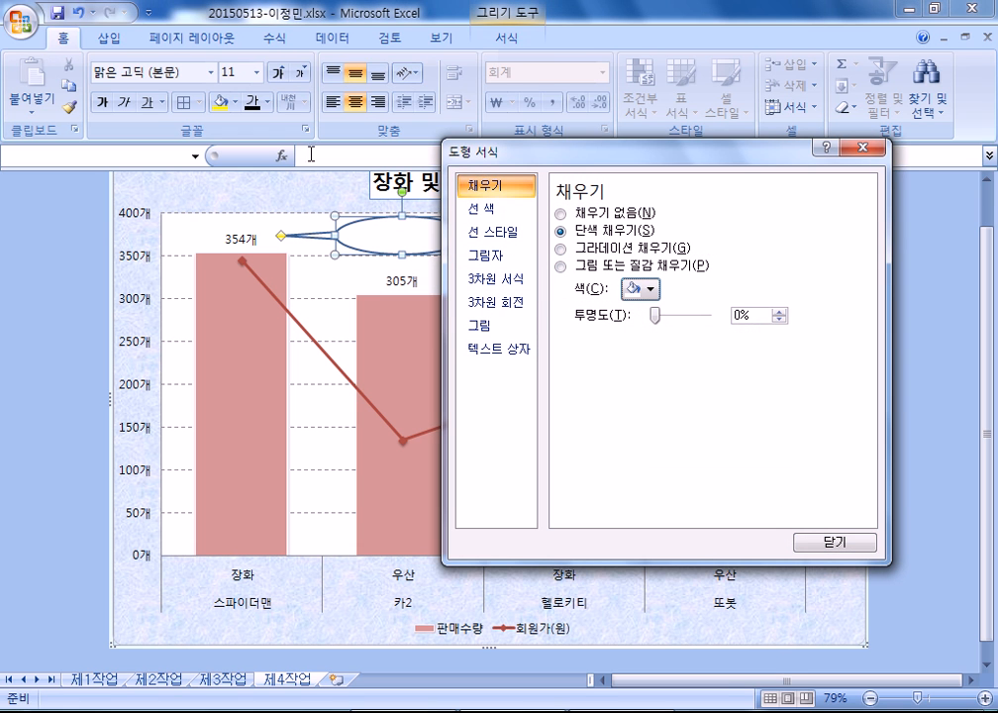
left_click(254, 102)
left_click(832, 549)
left_click_drag(401, 251, 400, 262)
left_click(540, 283)
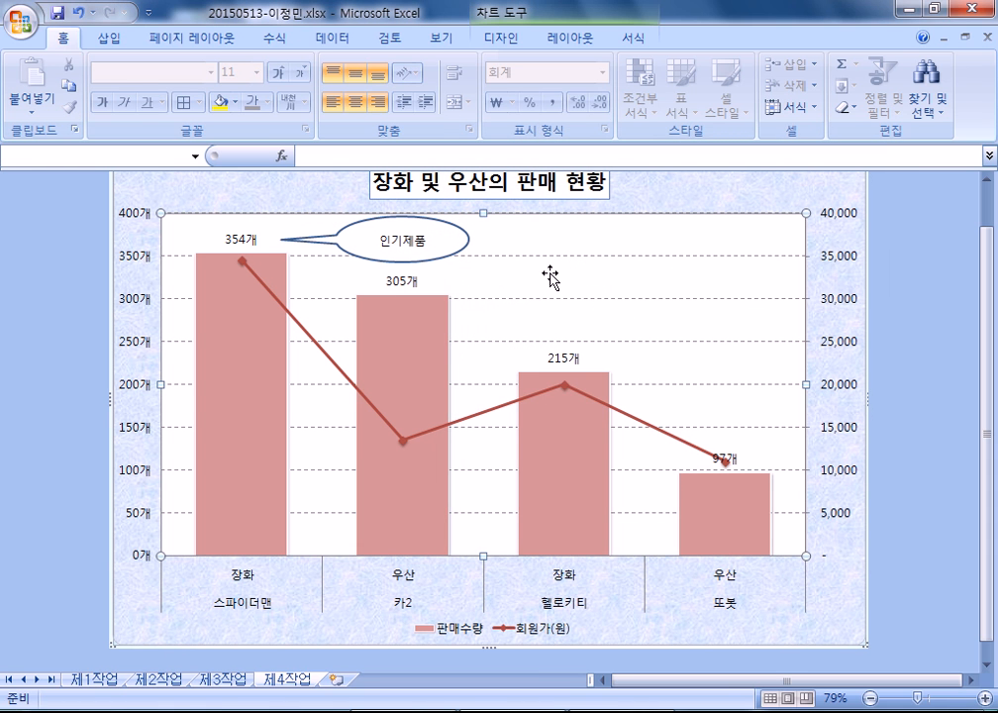
- Shift the 인기제품 callout slightly right and stretch its tail to the 354개 label
left_click(442, 250)
left_click(540, 271)
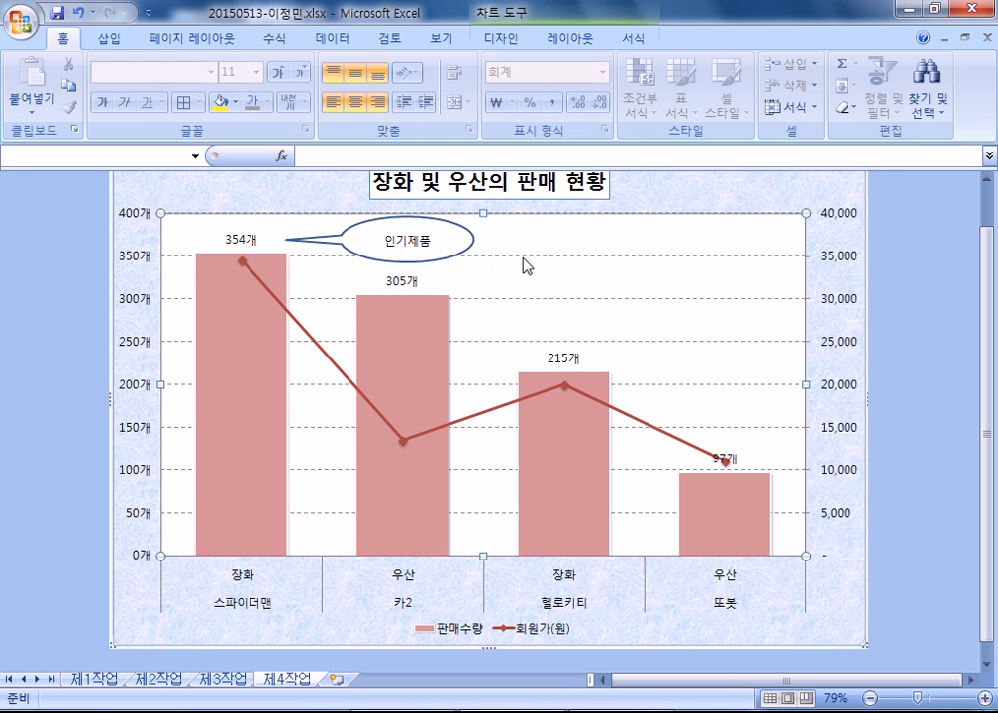
left_click(402, 259)
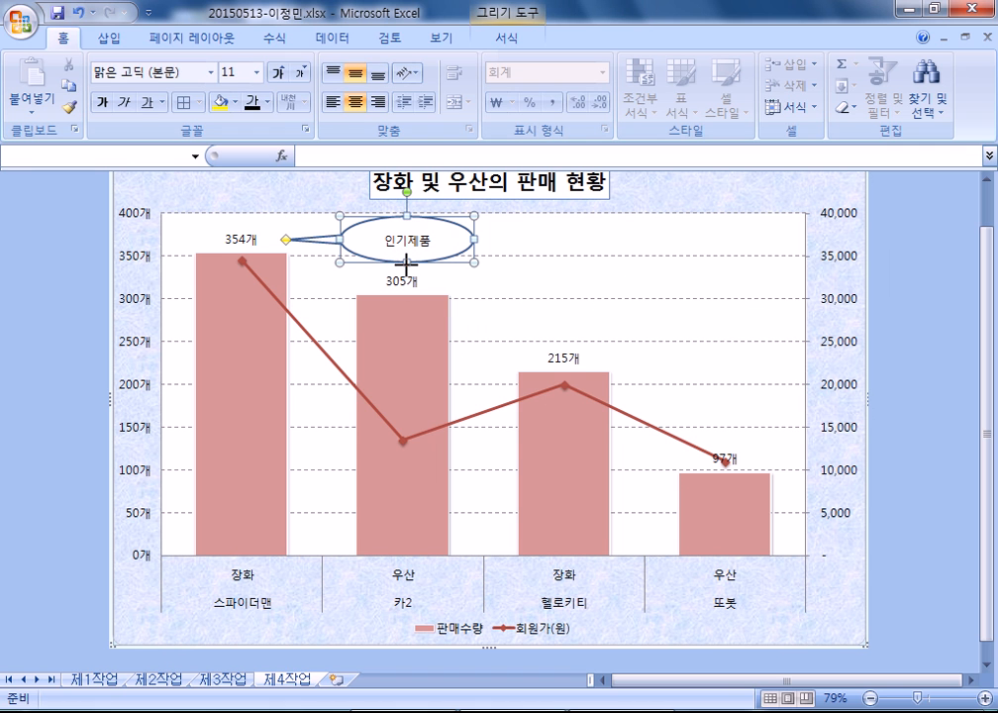
left_click(546, 283)
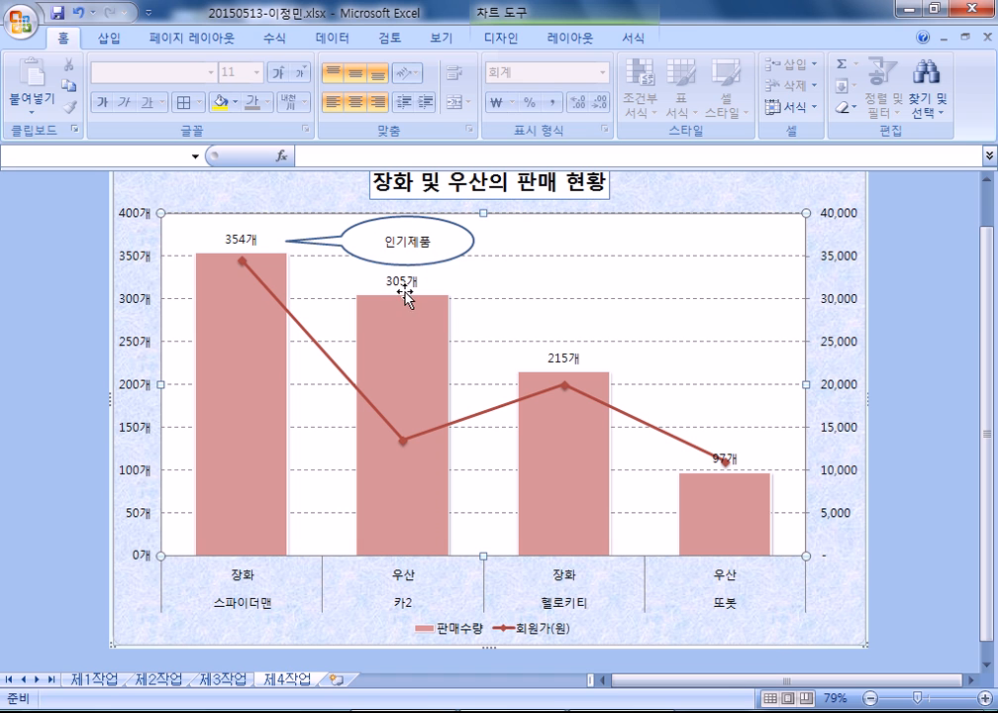
left_click(465, 240)
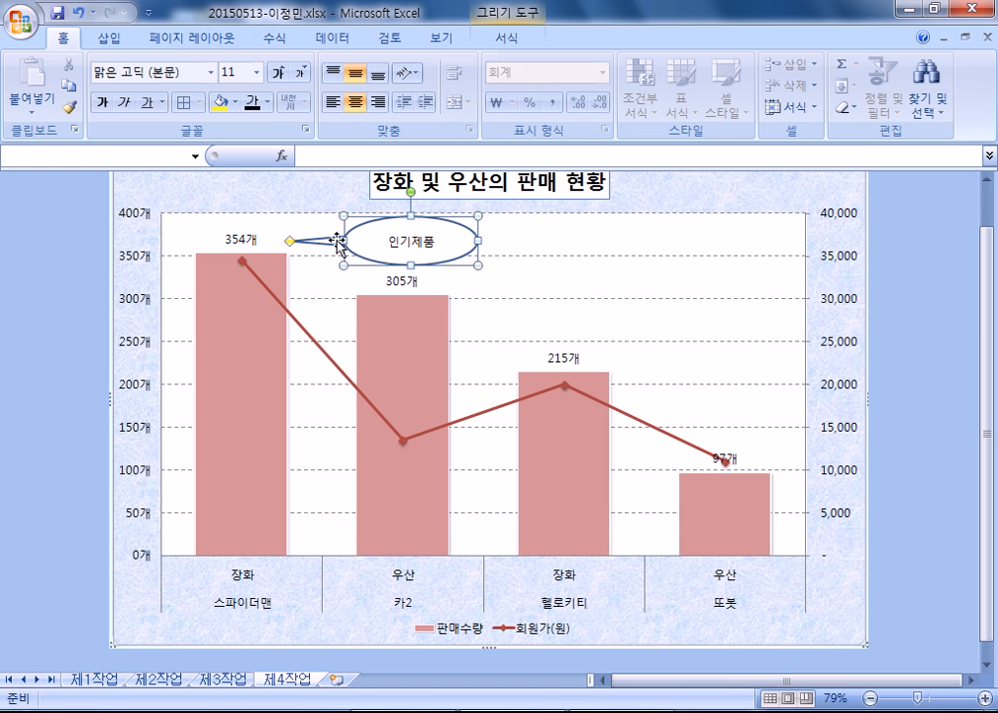
left_click_drag(337, 240, 355, 231)
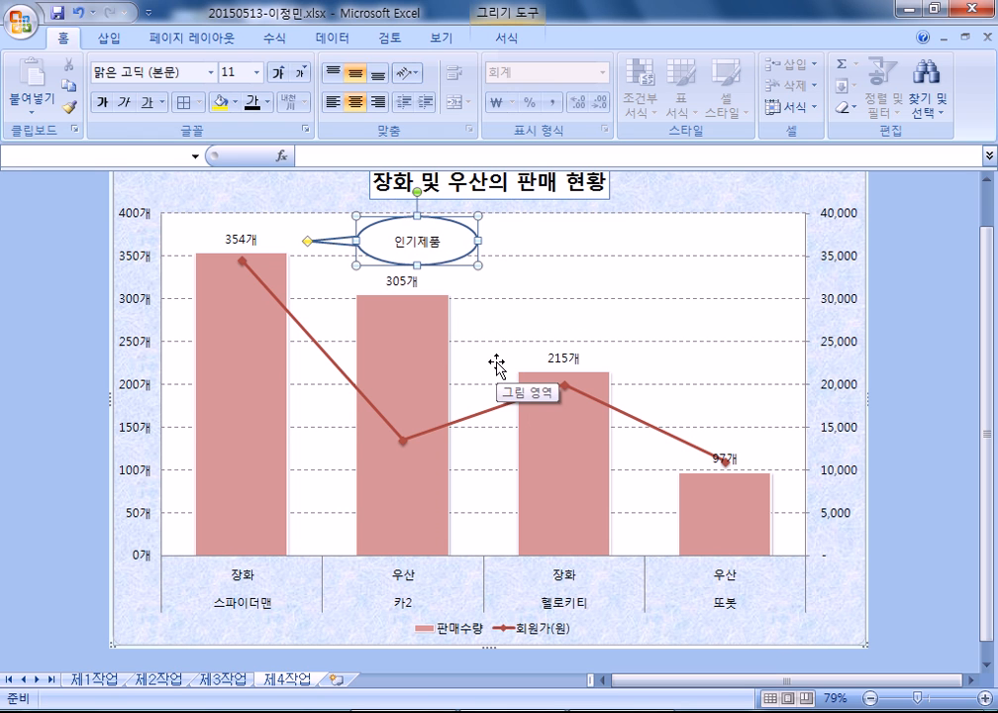
left_click_drag(308, 243, 274, 244)
left_click(319, 293)
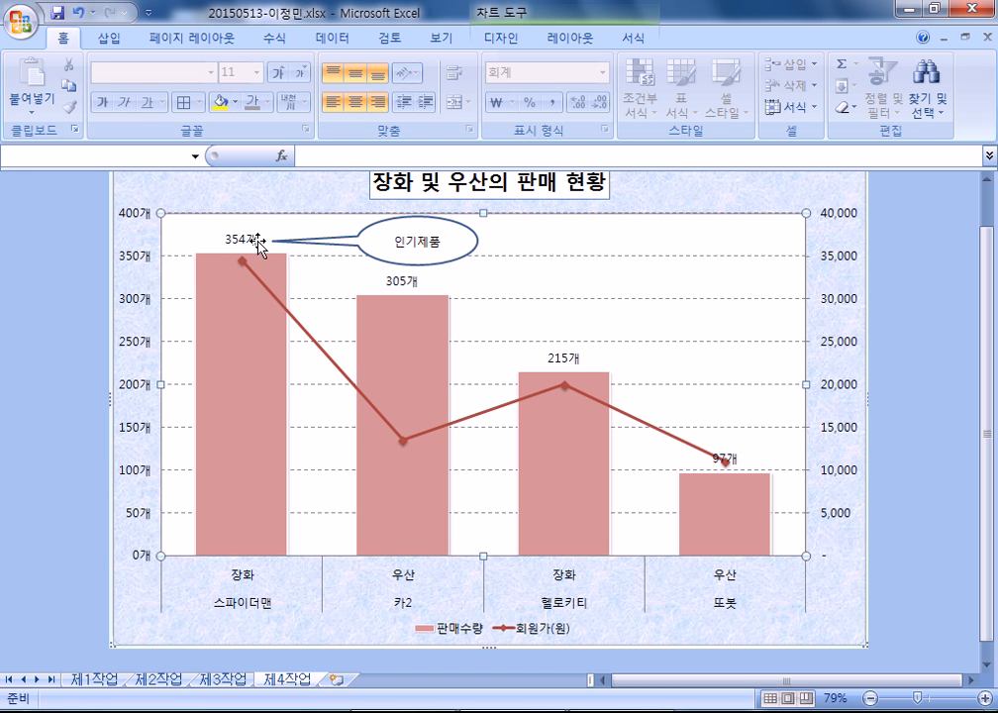
- Narrow the 인기제품 callout oval from its right side
left_click(469, 247)
left_click(483, 238)
left_click(461, 241)
left_click_drag(477, 241, 464, 241)
left_click(483, 322)
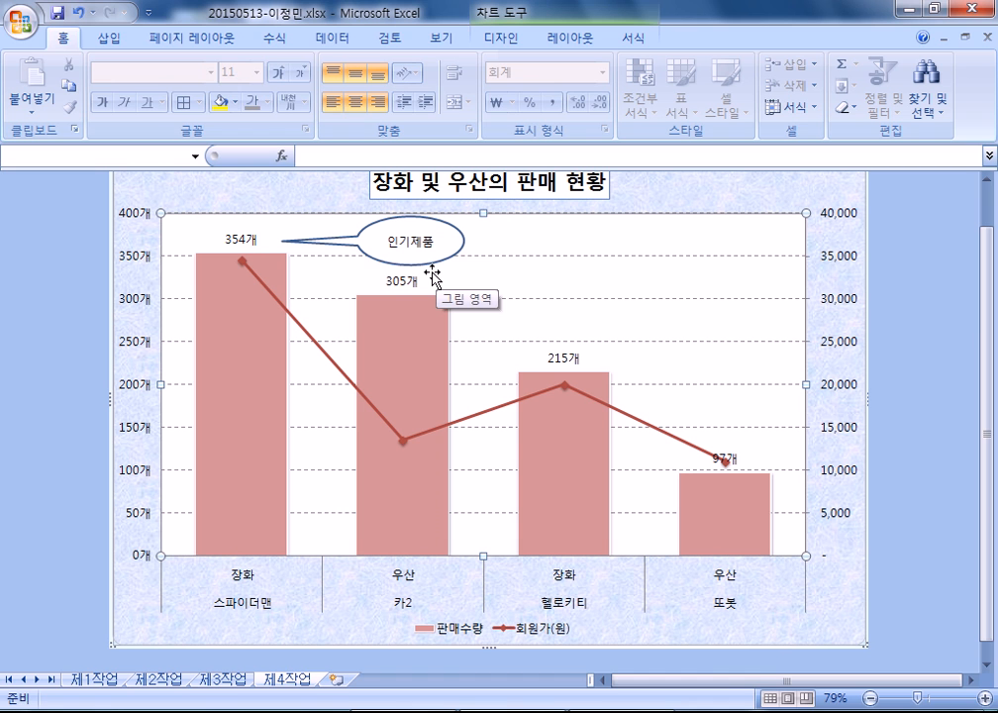
- Trim the oval's left side and set the tail tip beside the 354개 label
left_click(395, 352)
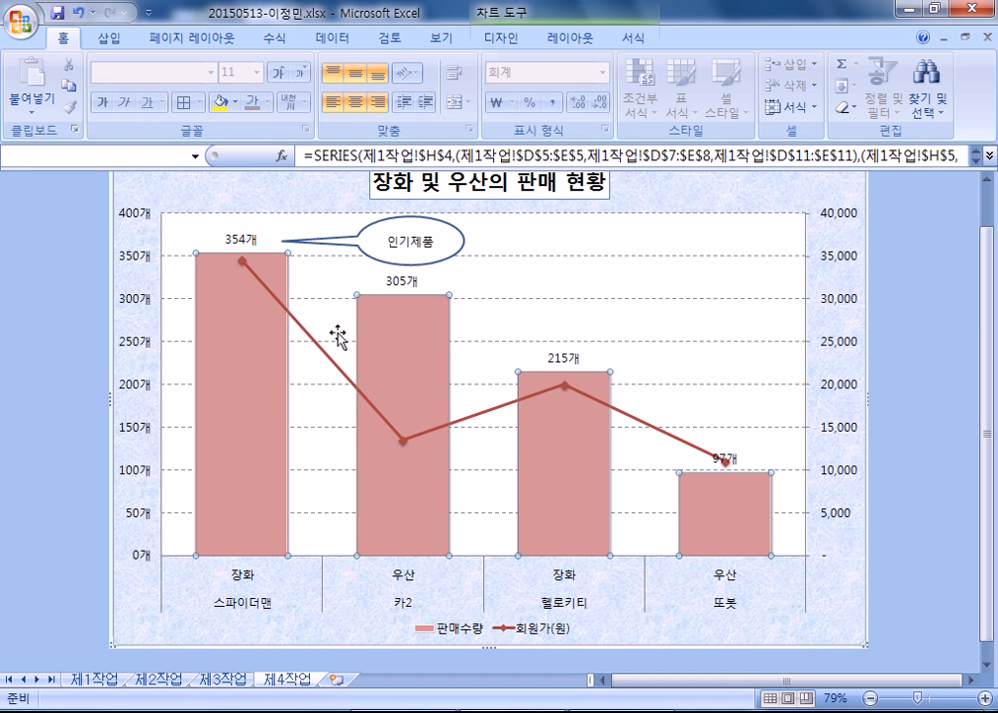
left_click(355, 243)
left_click_drag(354, 241, 360, 240)
left_click_drag(292, 241, 270, 240)
left_click(442, 330)
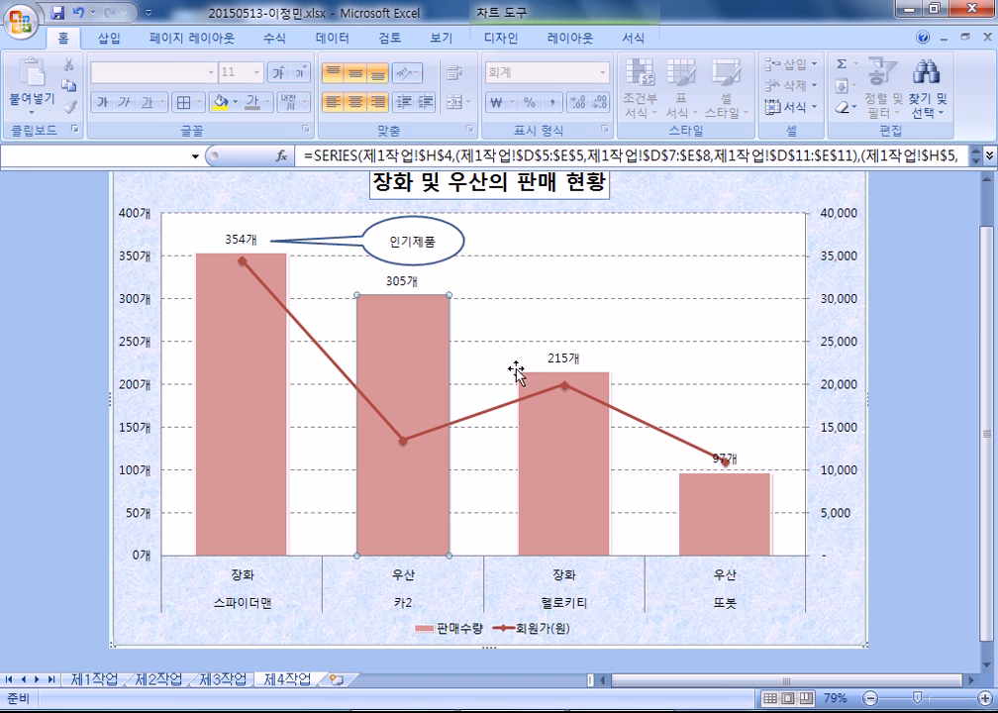
left_click(367, 247)
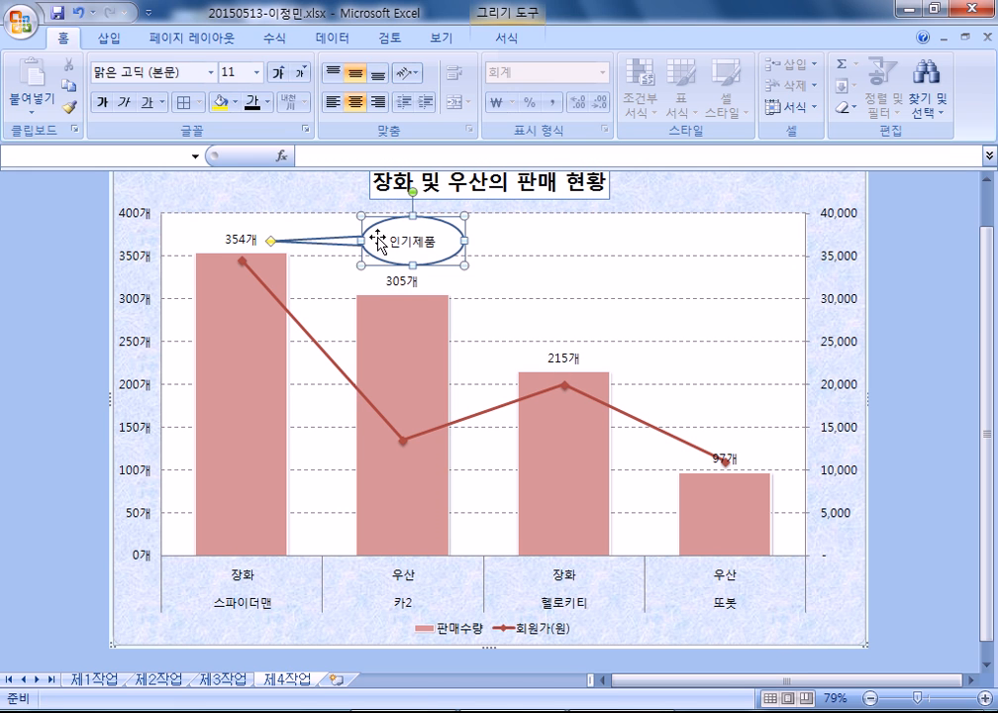
left_click(546, 238)
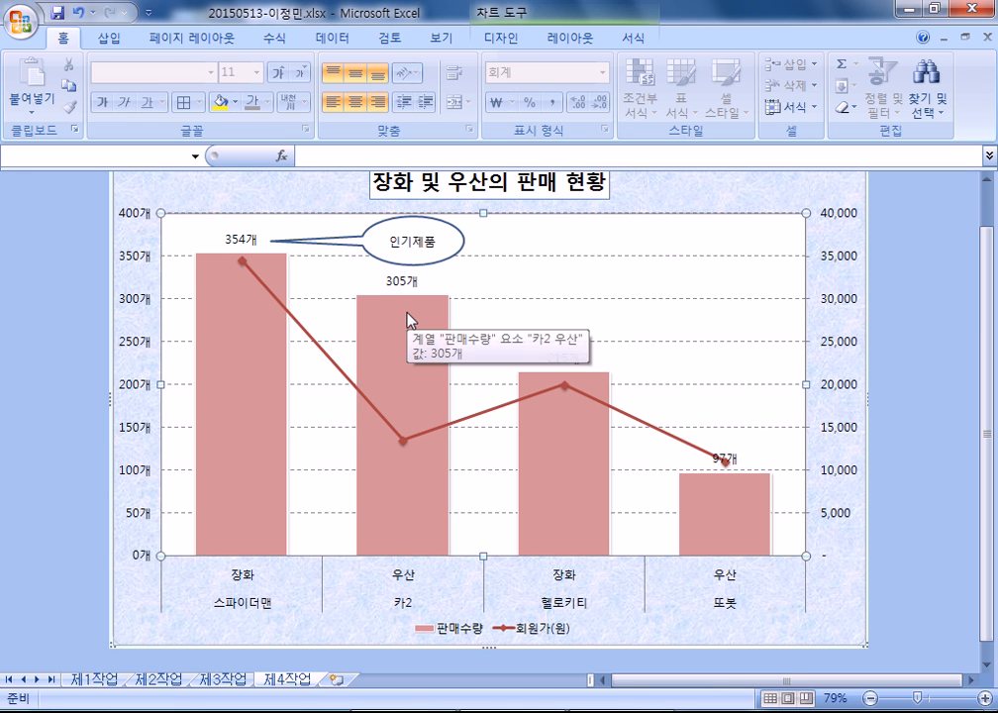
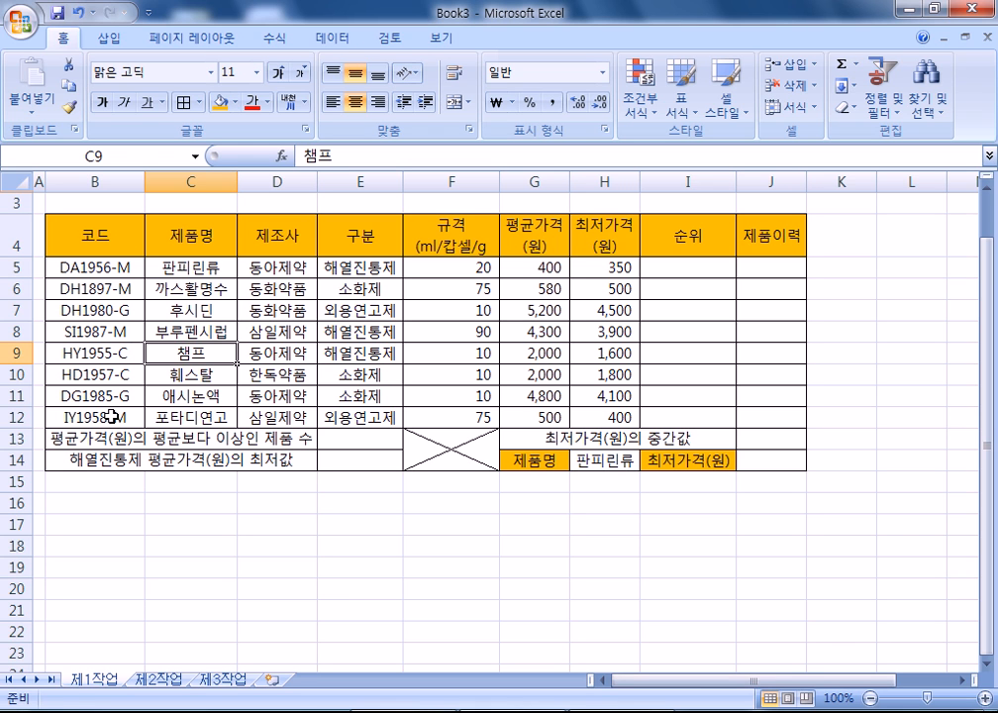
- Enter the title '2015년 5월 시행 C형 문제' in cell B16, fixing the typos
left_click(71, 505)
type("201")
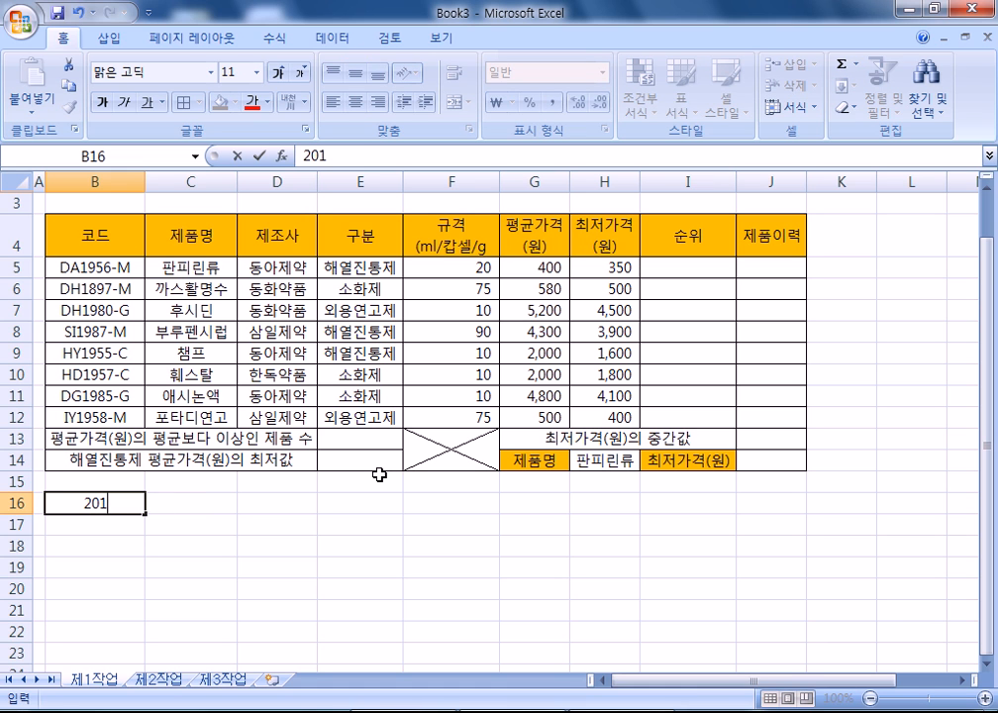
type("5년 5월")
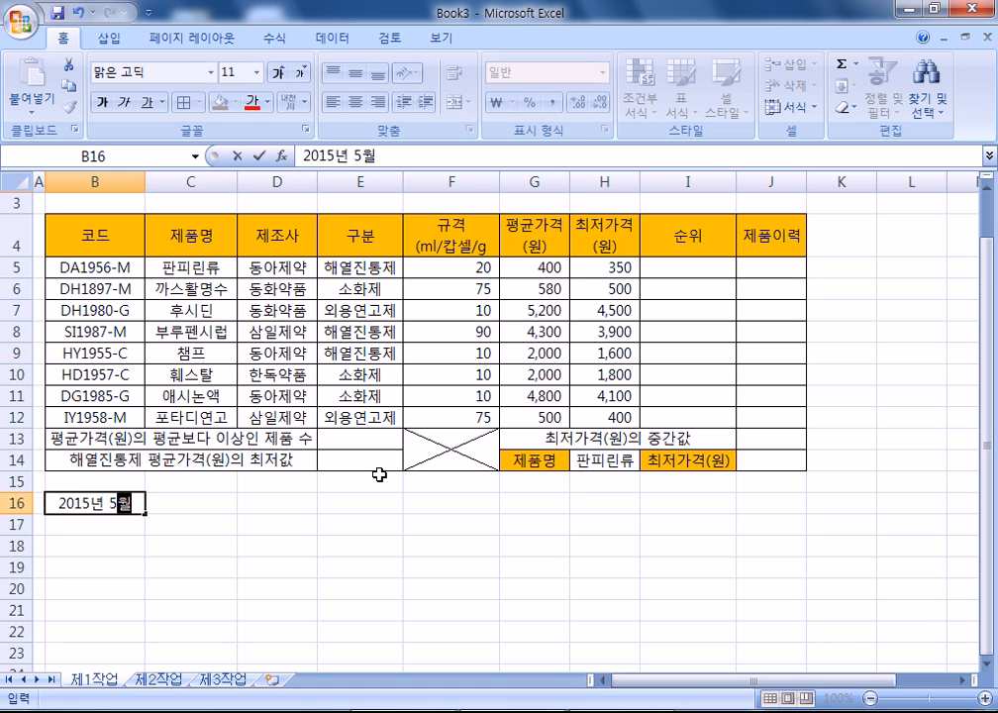
type(" 시행 cㅎ")
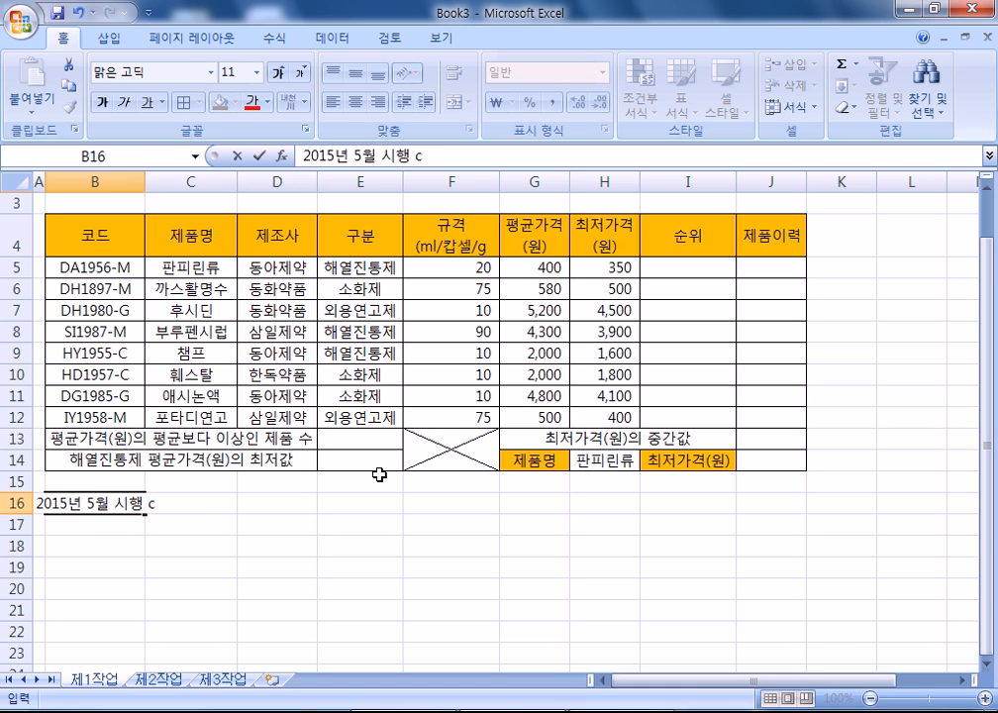
key("BackSpace")
key("BackSpace")
type("ㅊ")
key("BackSpace")
type("C형 문제")
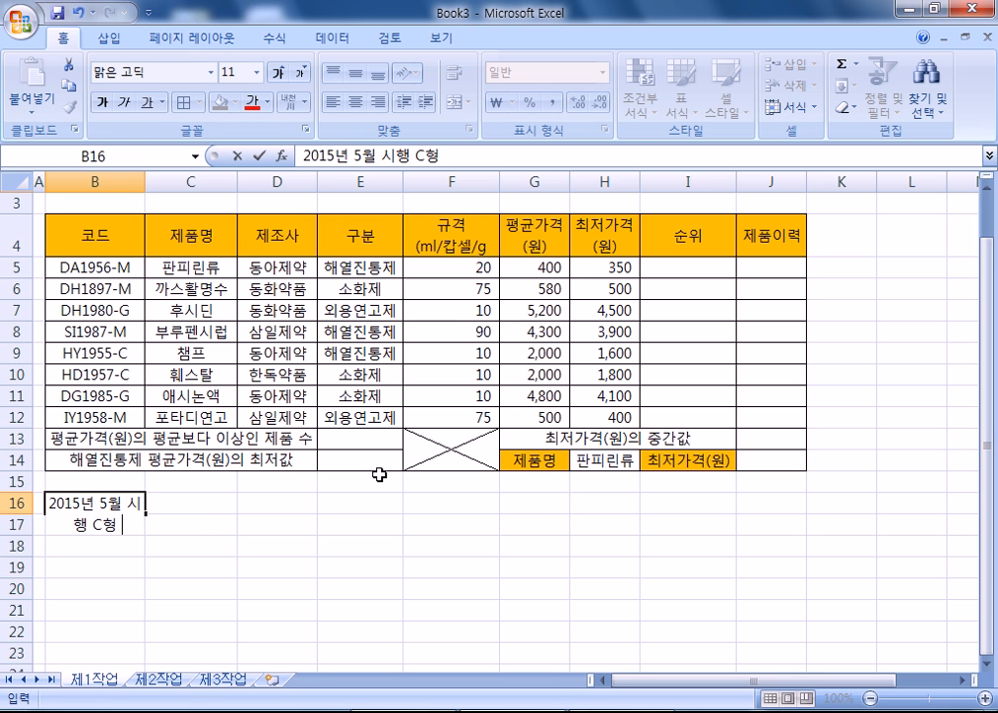
key("Return")
- Merge and centre the title across B16:E16
left_click_drag(99, 503, 396, 501)
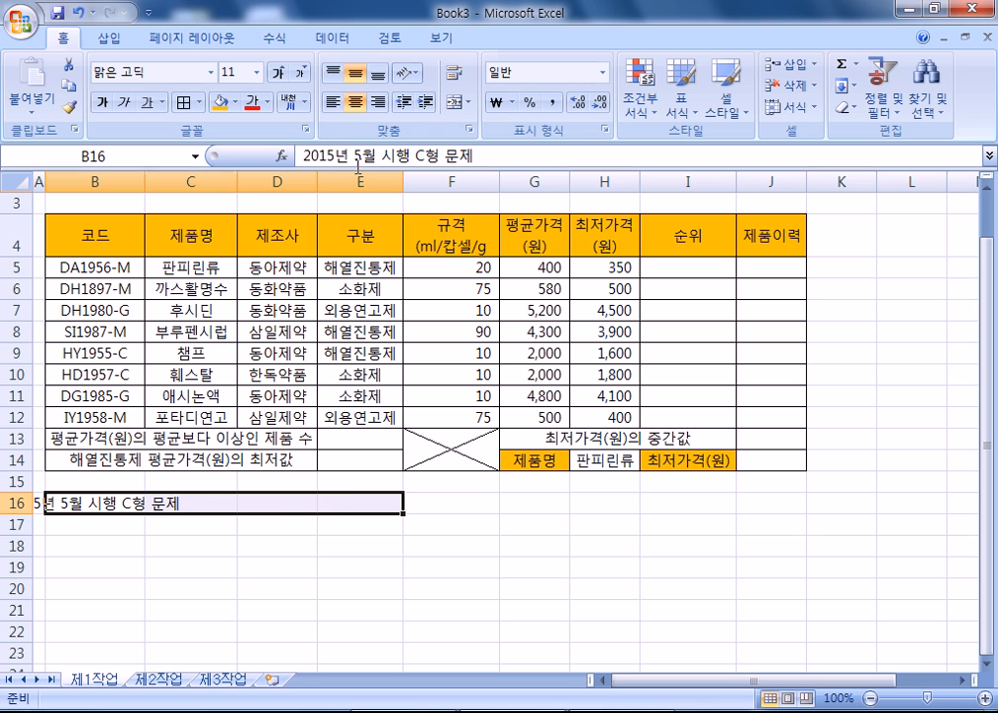
left_click(454, 102)
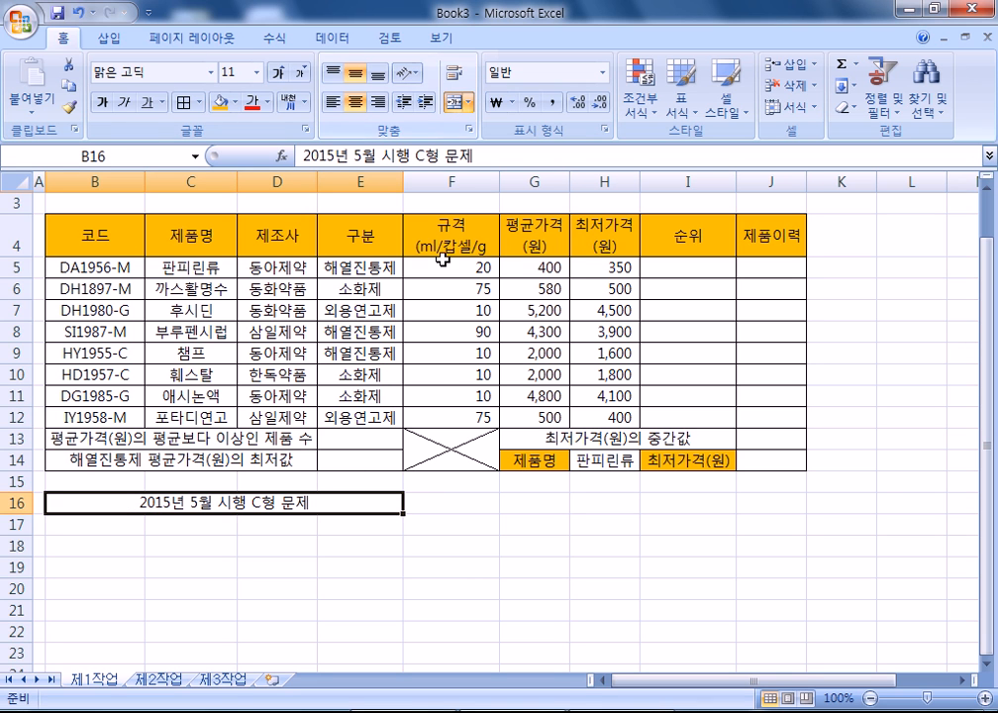
left_click(383, 263)
- Below the dashes in Notepad, write 셀서식 with lines 숫자 : G/표준"명" and 글자 : @"제"
key("alt+Tab")
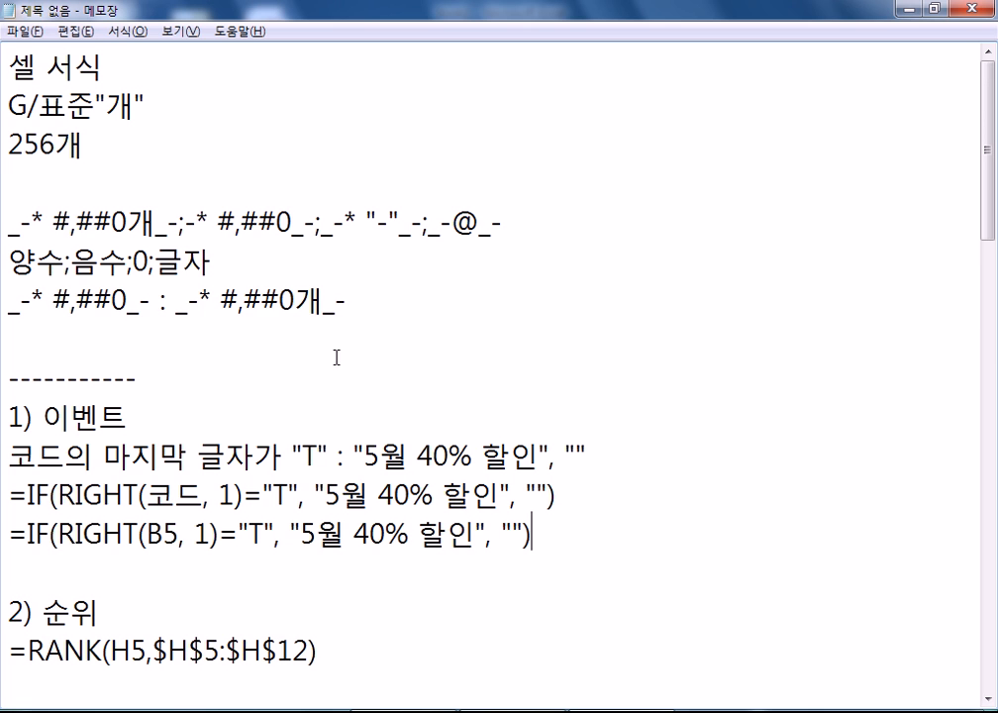
scroll(321, 457, "down", 10)
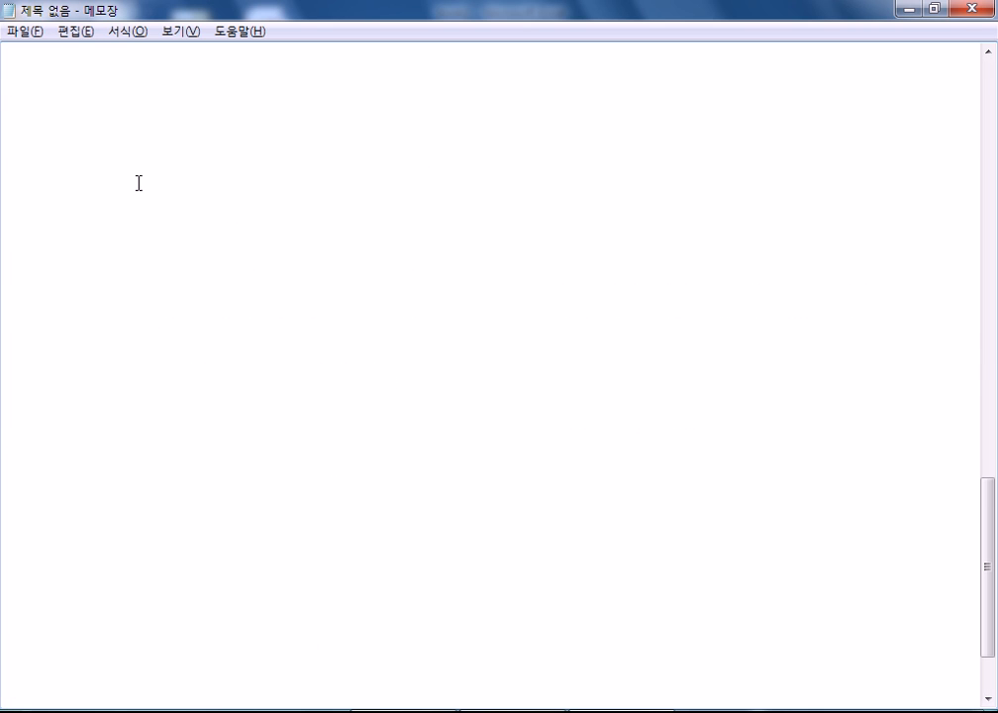
scroll(118, 159, "up", 2)
left_click(57, 269)
type("ㅅ셀서식")
key("Return")
type("숫자 ")
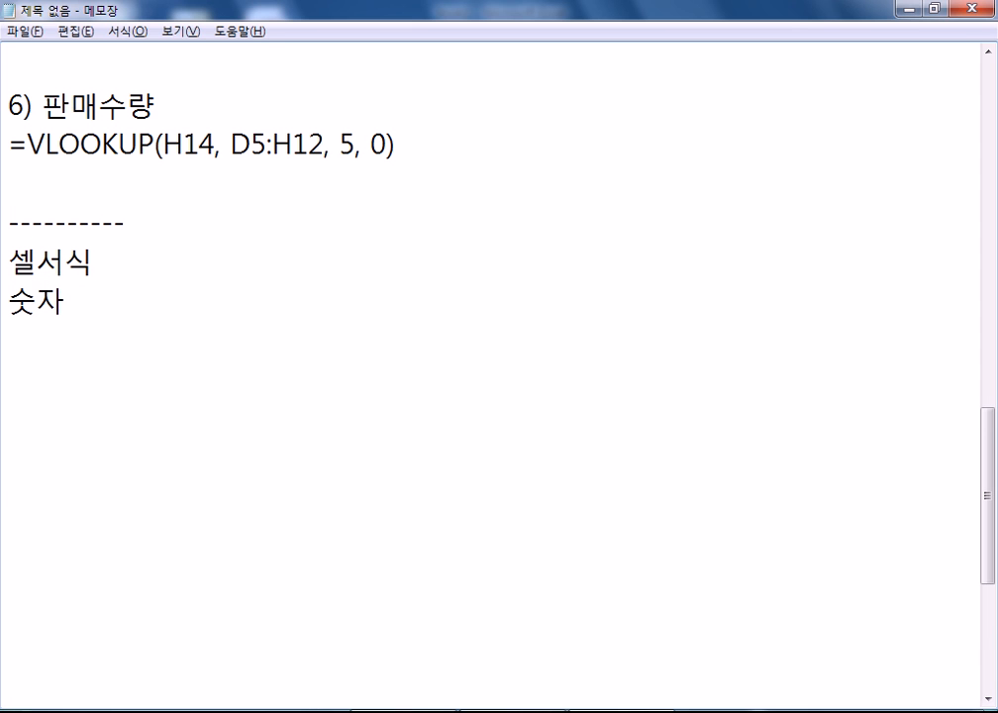
type(": G/표")
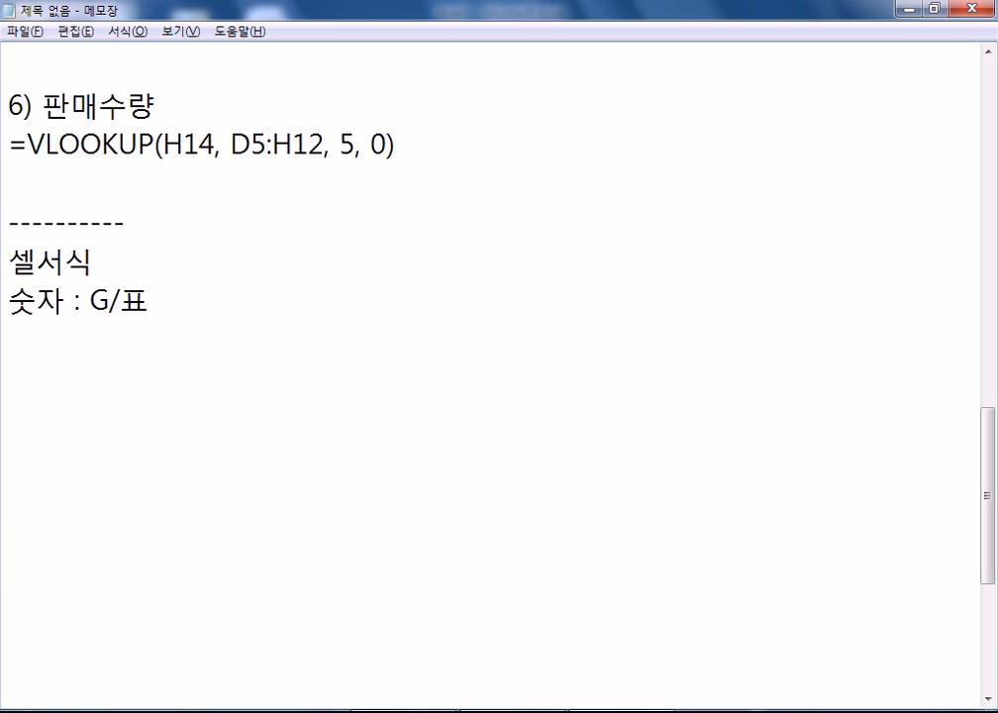
type("준\"명\"")
key("Return")
type("글자 : ")
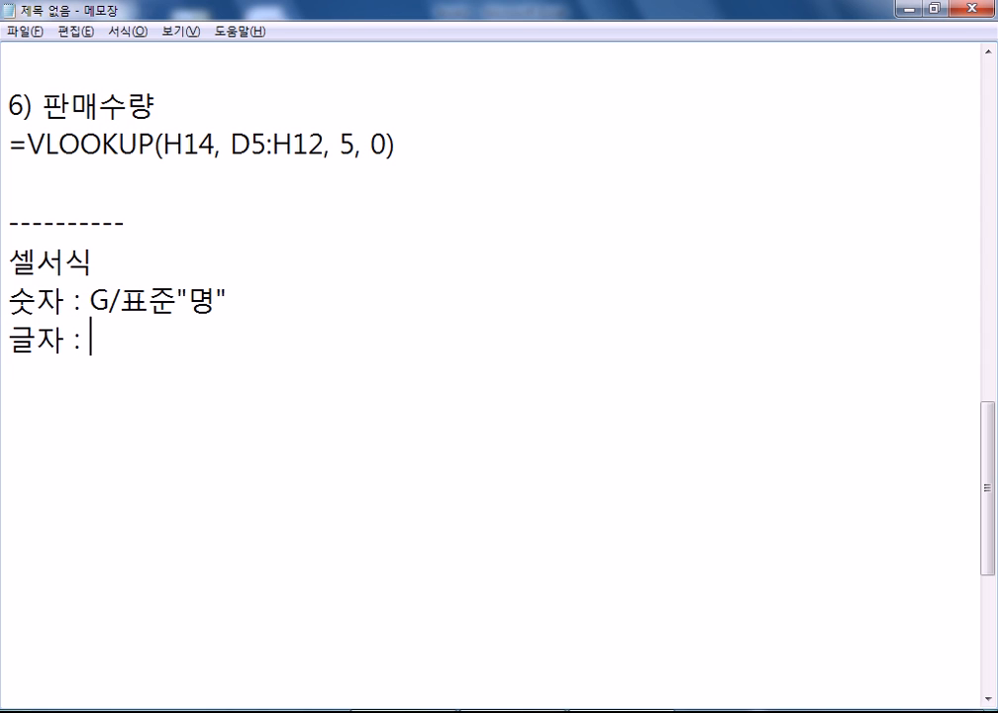
type("@\"제\"")
key("Return")
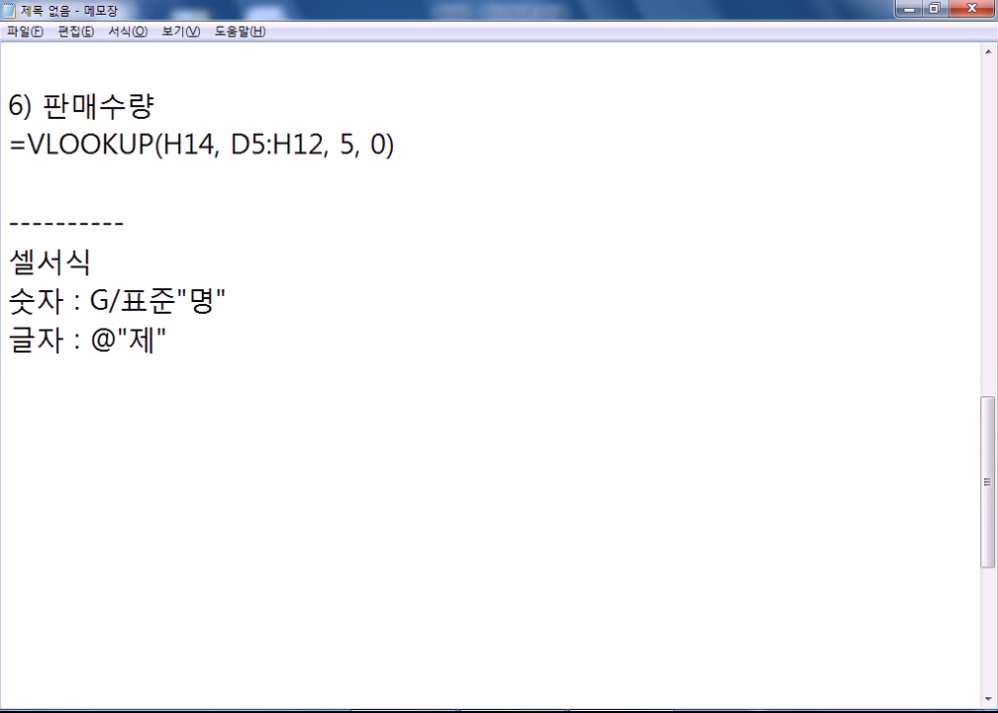
- Check the @"제" custom number format applied to the 구분 cells E5:E12
key("alt+Tab")
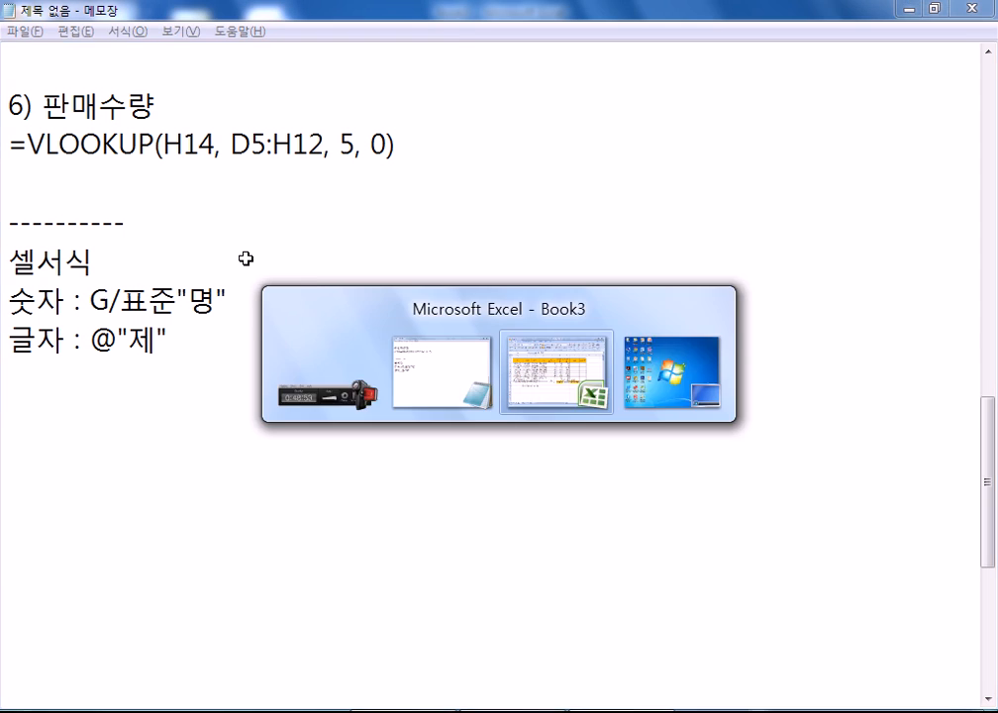
left_click_drag(363, 270, 360, 413)
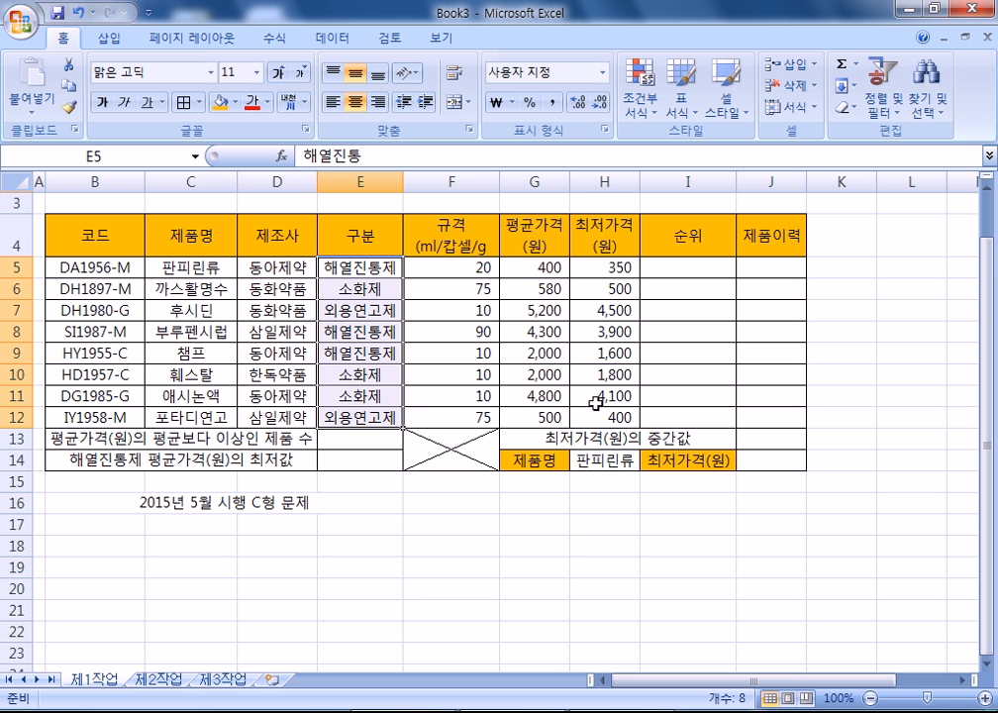
key("ctrl+1")
left_click(458, 89)
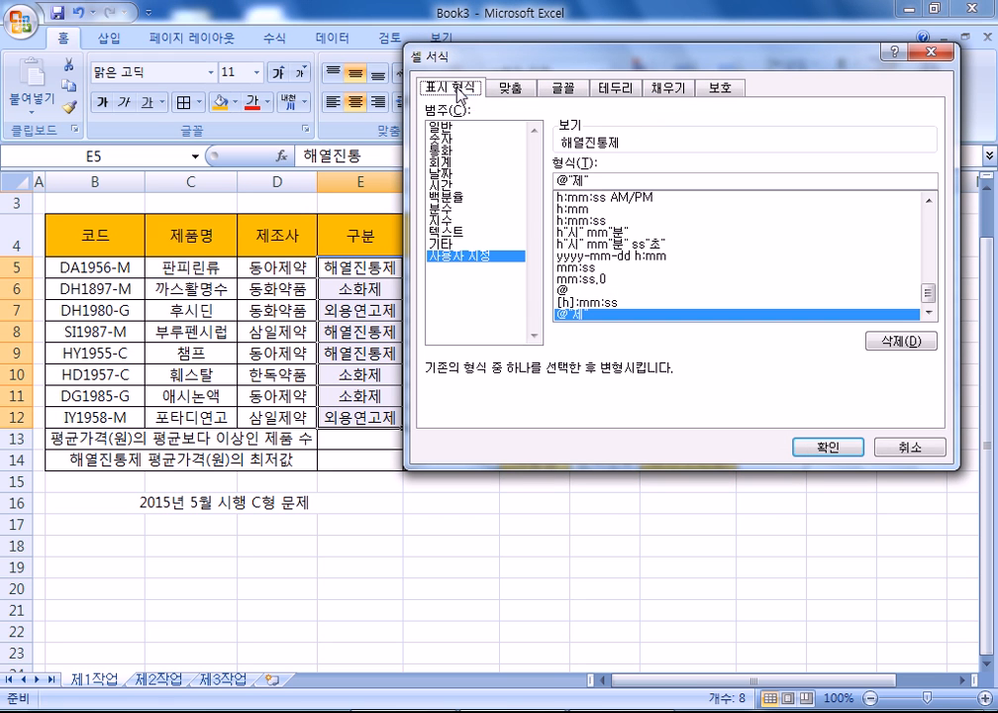
left_click(599, 182)
left_click(582, 711)
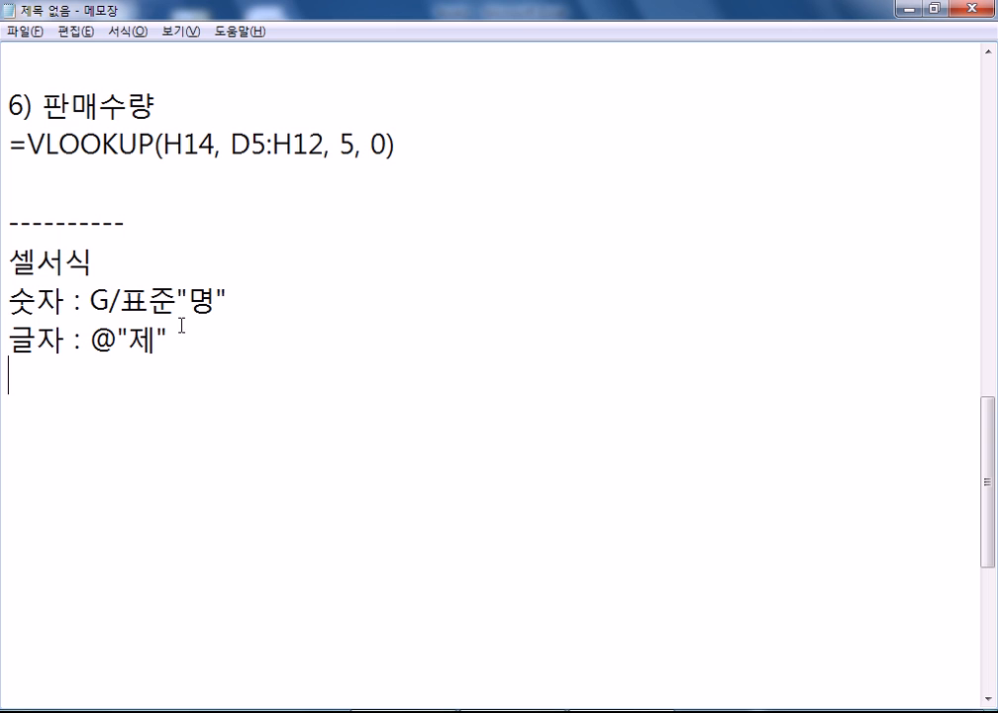
- Add a dashed separator line and the heading 이름 정의 below the 글자 note
left_click(140, 369)
key("Return")
key("BackSpace")
type("----------")
key("Return")
type("이")
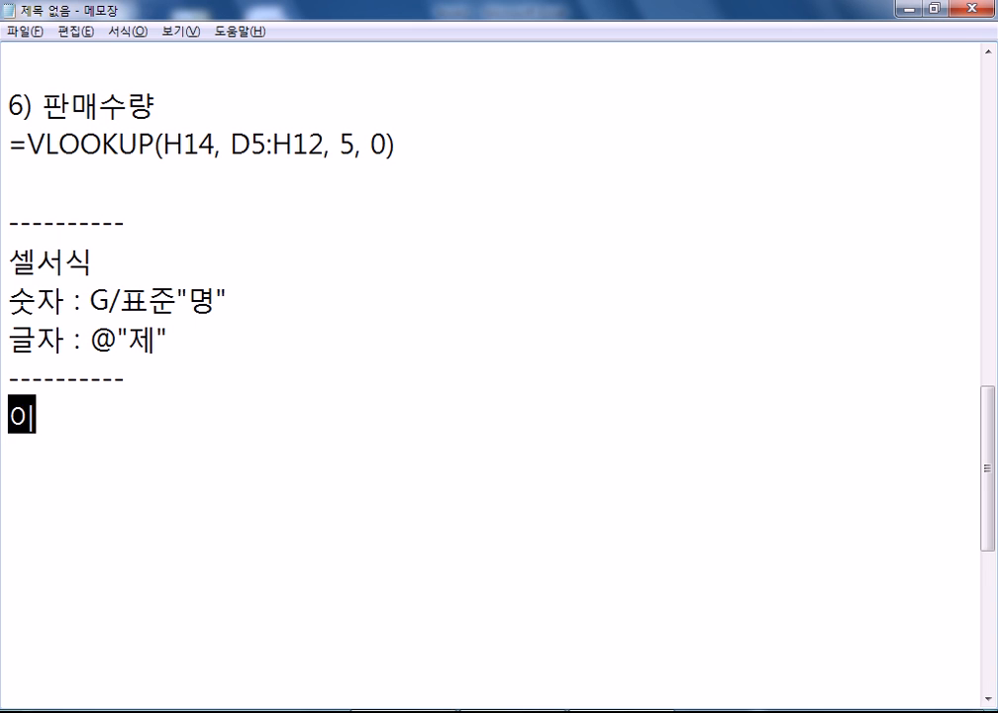
type("름 정ㅇㅢ")
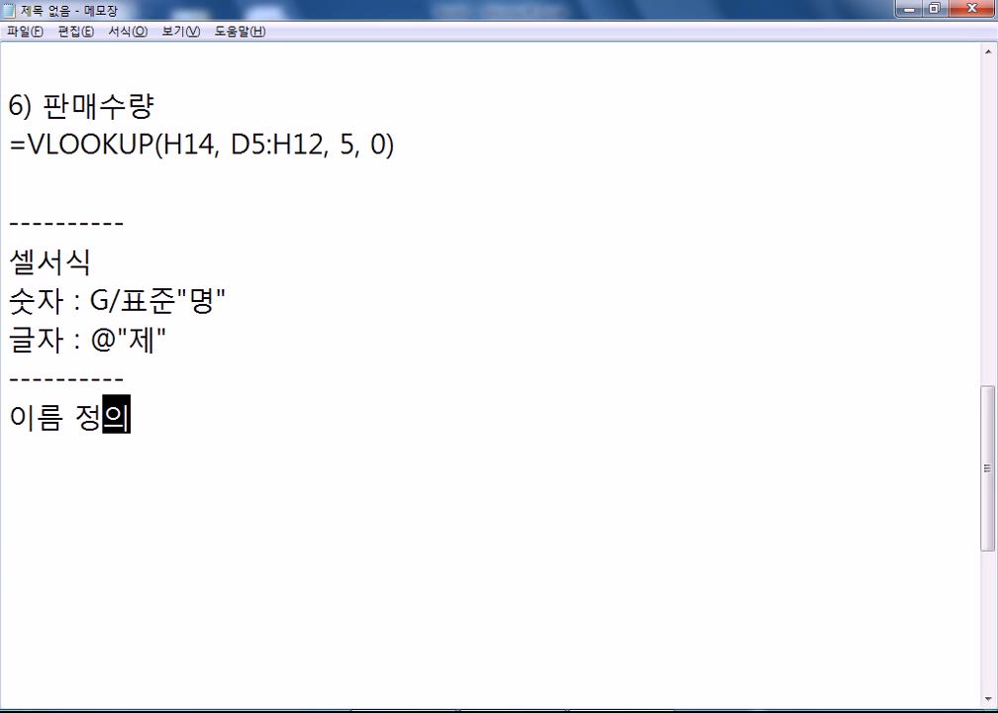
key("Return")
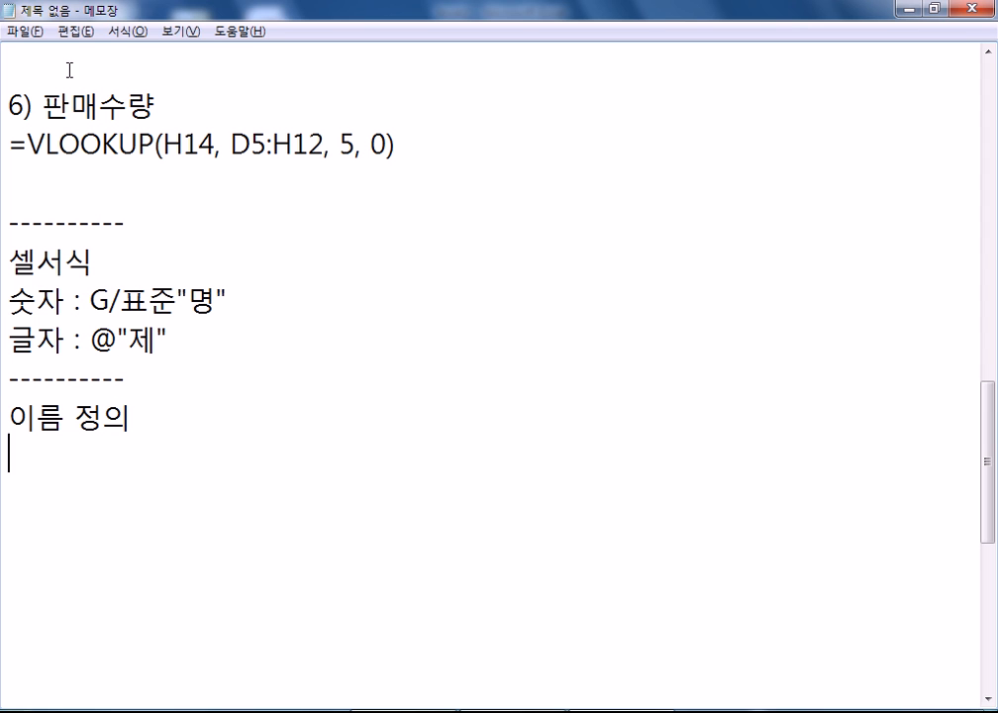
- Back in Excel, dismiss Format Cells and select the lowest-price cells H5:H12
key("alt+Tab")
key("Escape")
left_click_drag(619, 266, 594, 417)
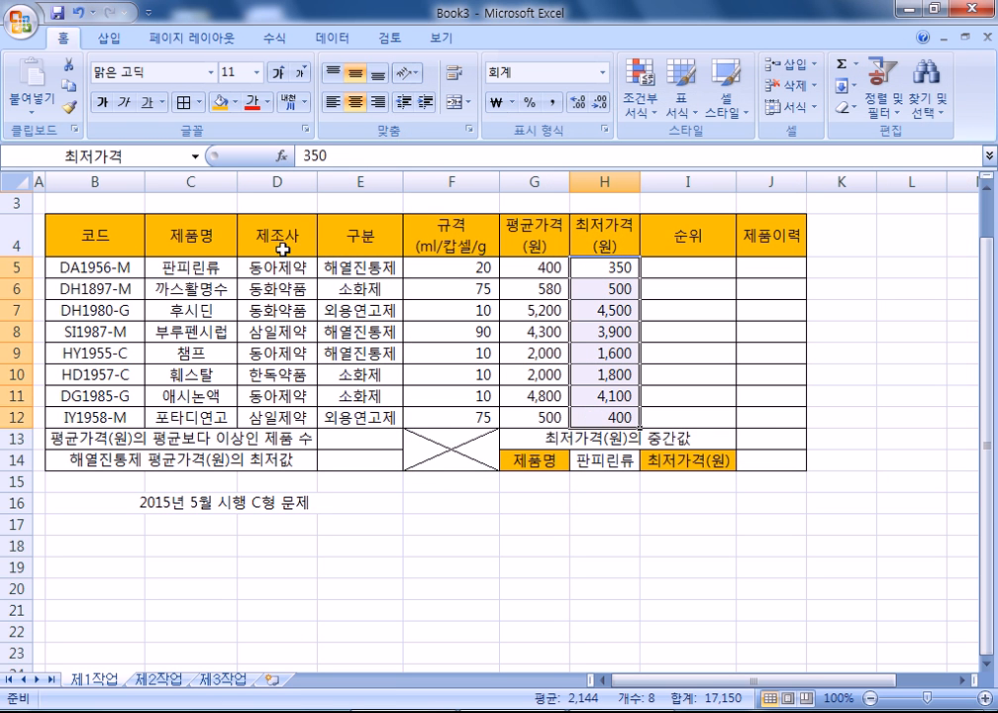
- Inspect the 최저가격 name in the Name Box for H5:H12, then return to Notepad
left_click(139, 155)
left_click(106, 153)
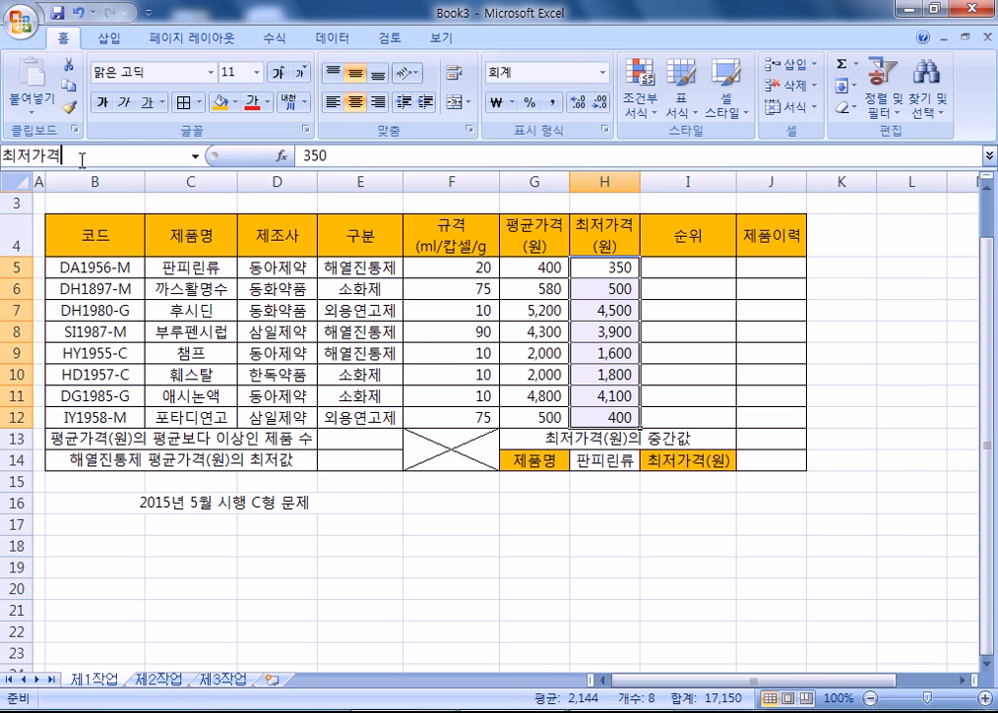
key("alt+Tab")
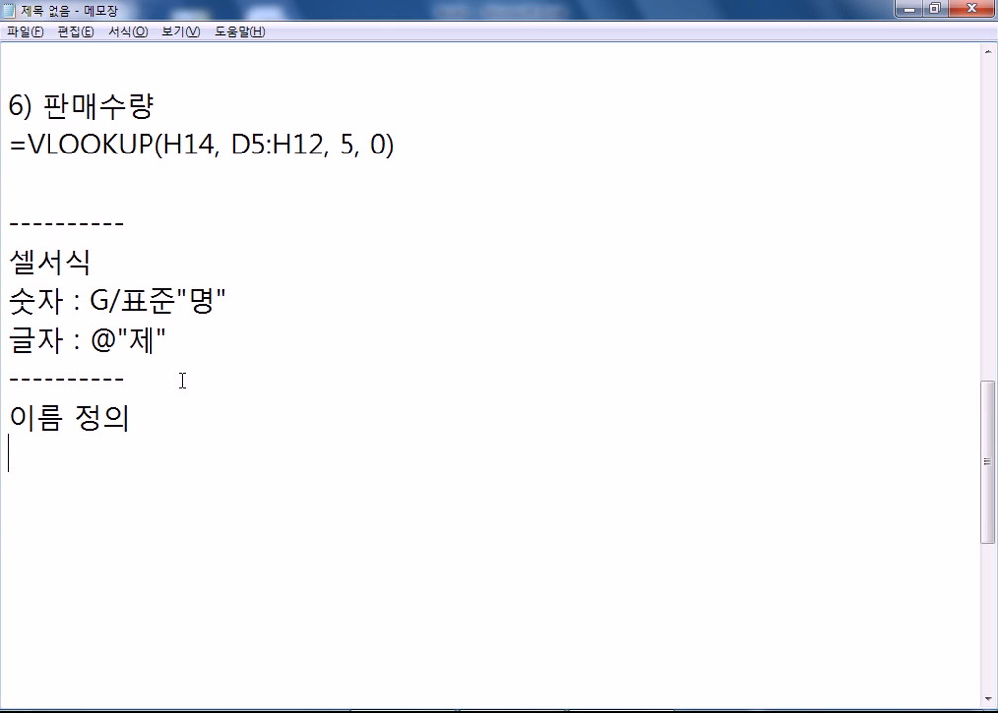
- Continue 이름 정의 with '를 잘못한 경우 : 화면상에서(이름상자) 수정이 불가'
left_click(175, 416)
type("를 ")
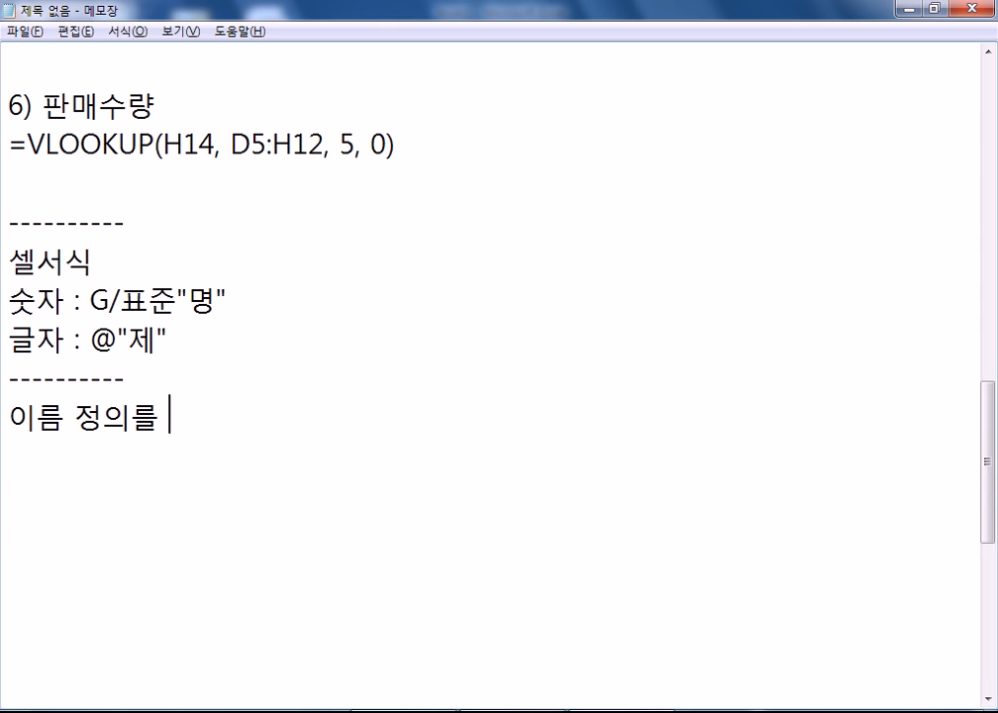
type("잘 못 한 경우")
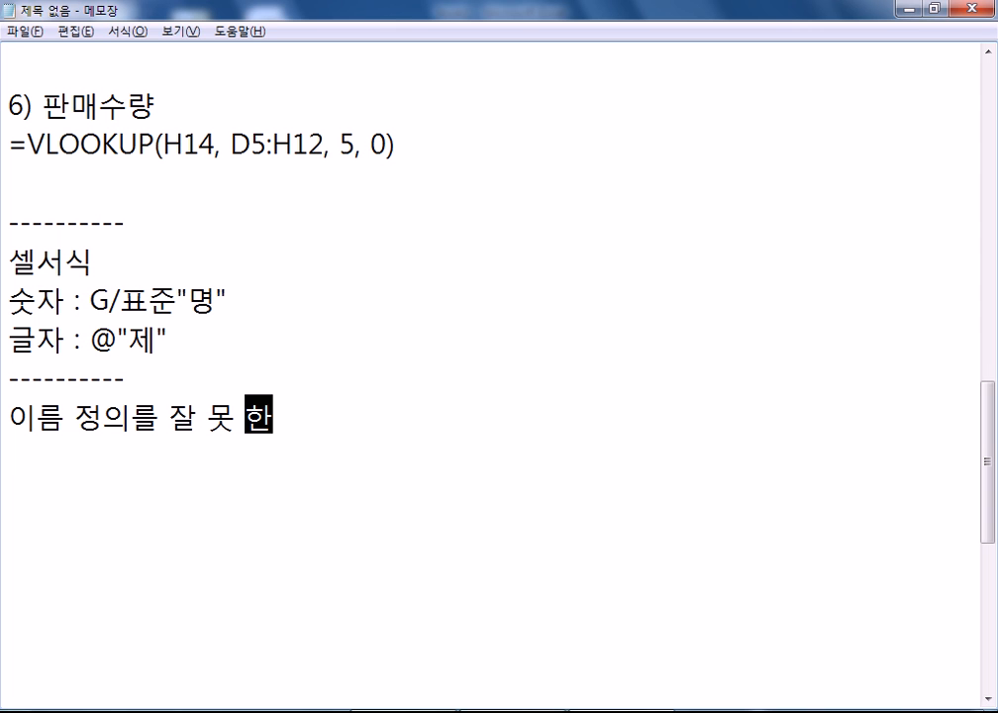
key("Left")
key("Left")
key("Left")
key("Left")
key("Left")
key("Delete")
key("Right")
key("Delete")
key("End")
type(": 수저")
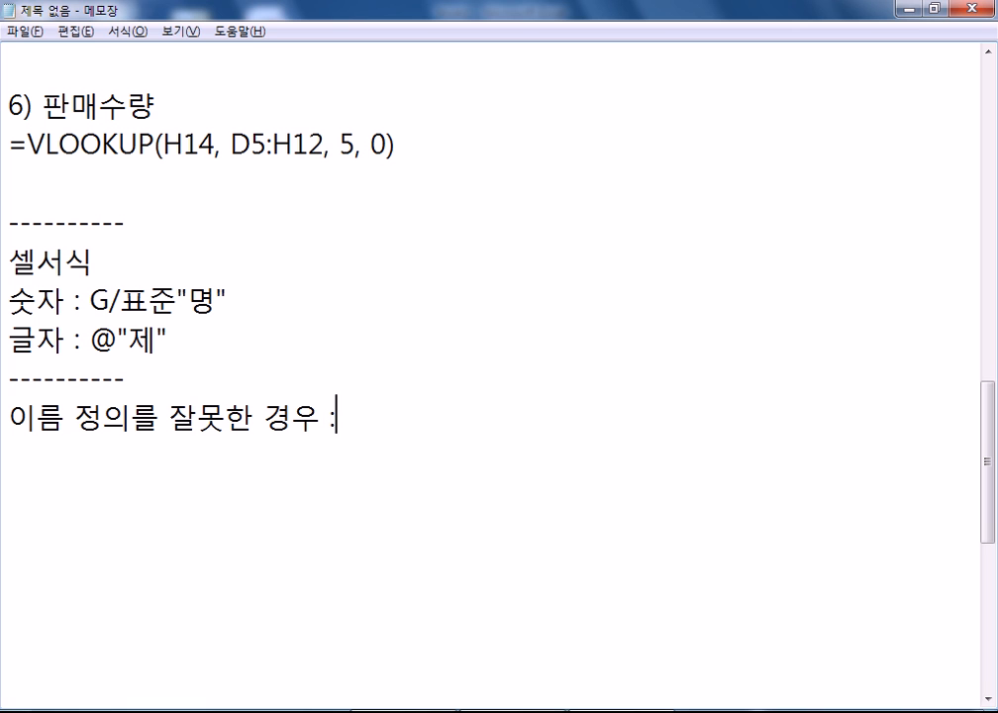
key("BackSpace")
key("BackSpace")
key("BackSpace")
type("화면상에서")
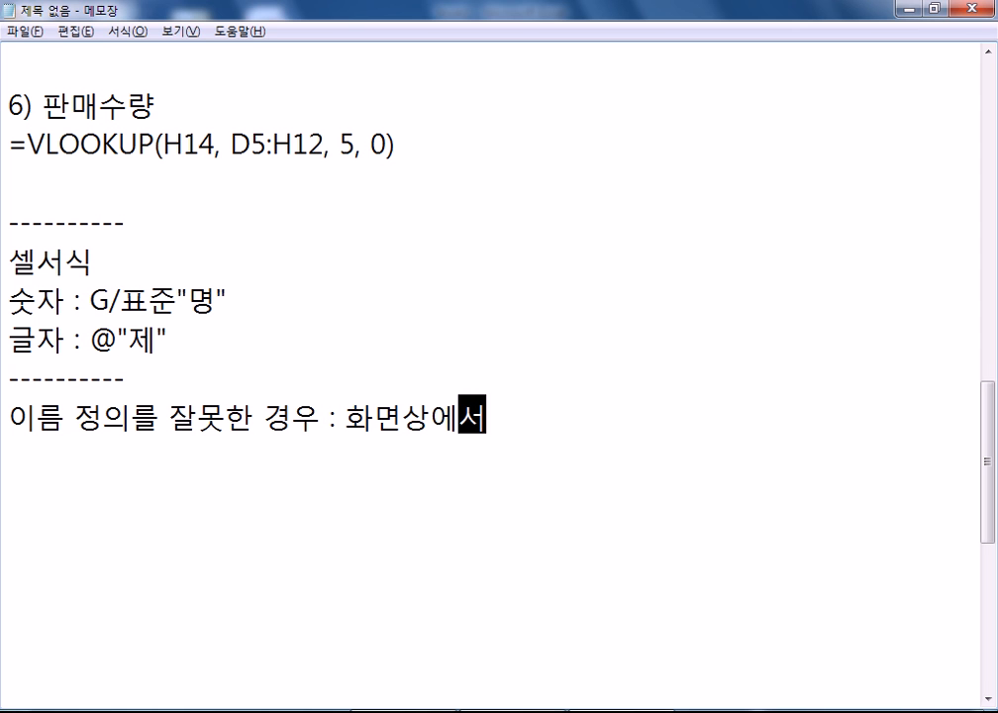
type("(이름상자)")
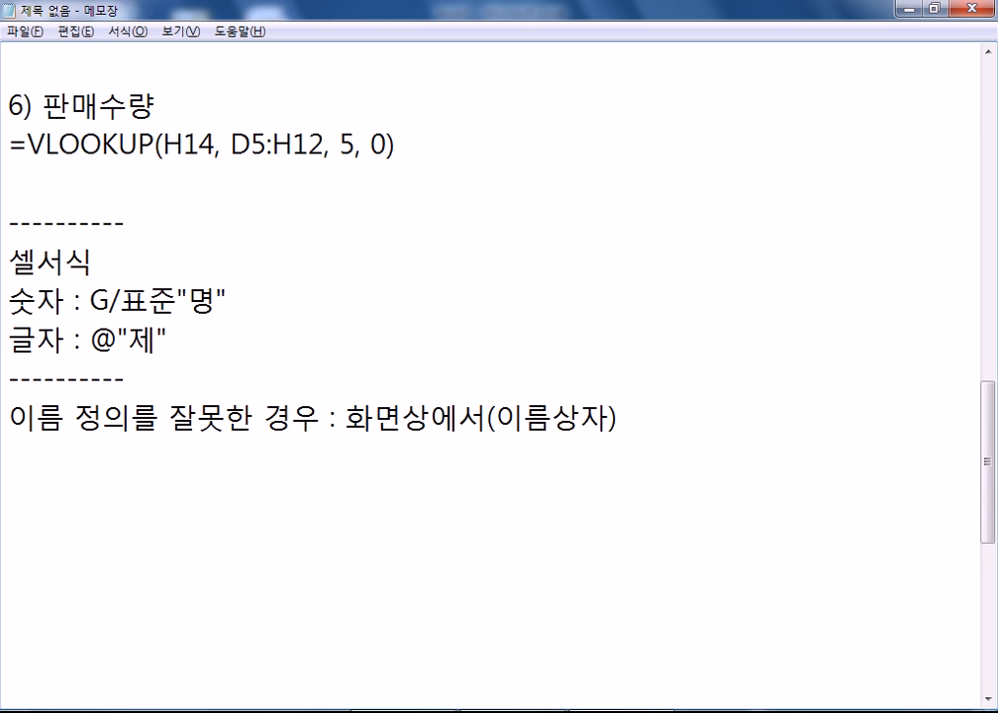
type(" 수정이 불가")
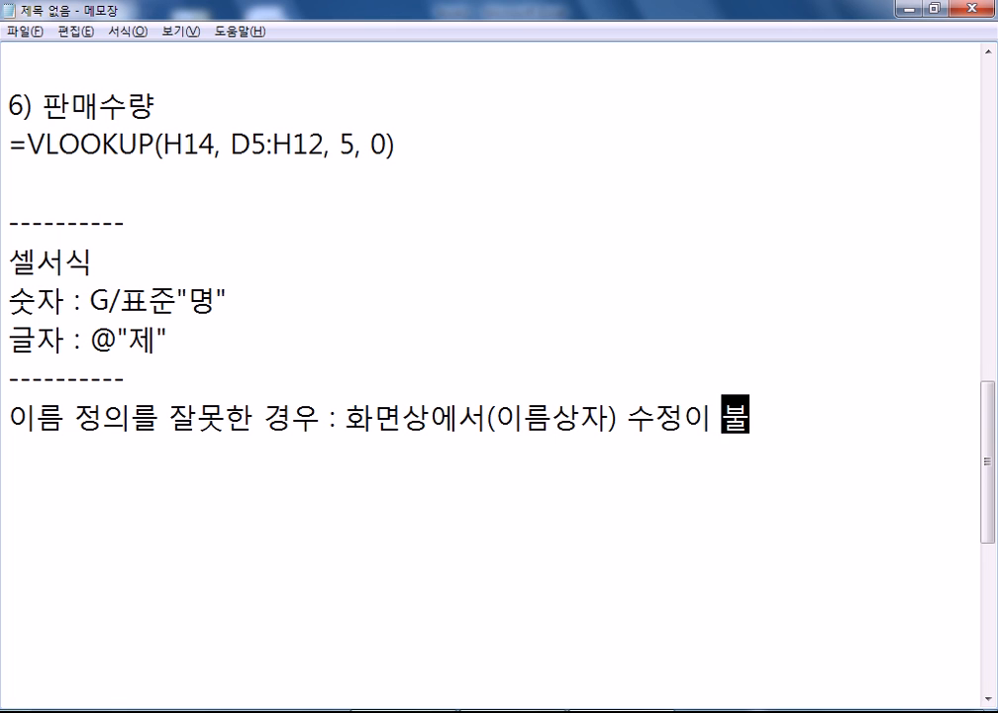
- Start a new note line beginning with '=>'
key("Return")
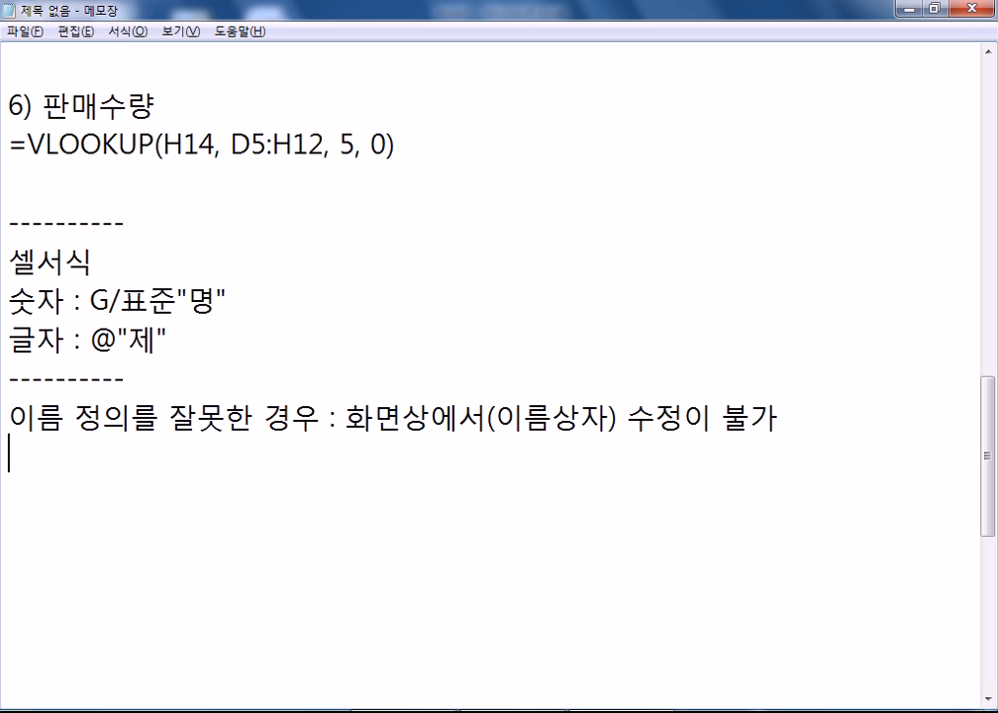
type("-")
key("BackSpace")
type("=>")
key("alt+Tab")
- Open the Name Manager and view 최저가격 referring to 제1작업 H5:H12
type("숫")
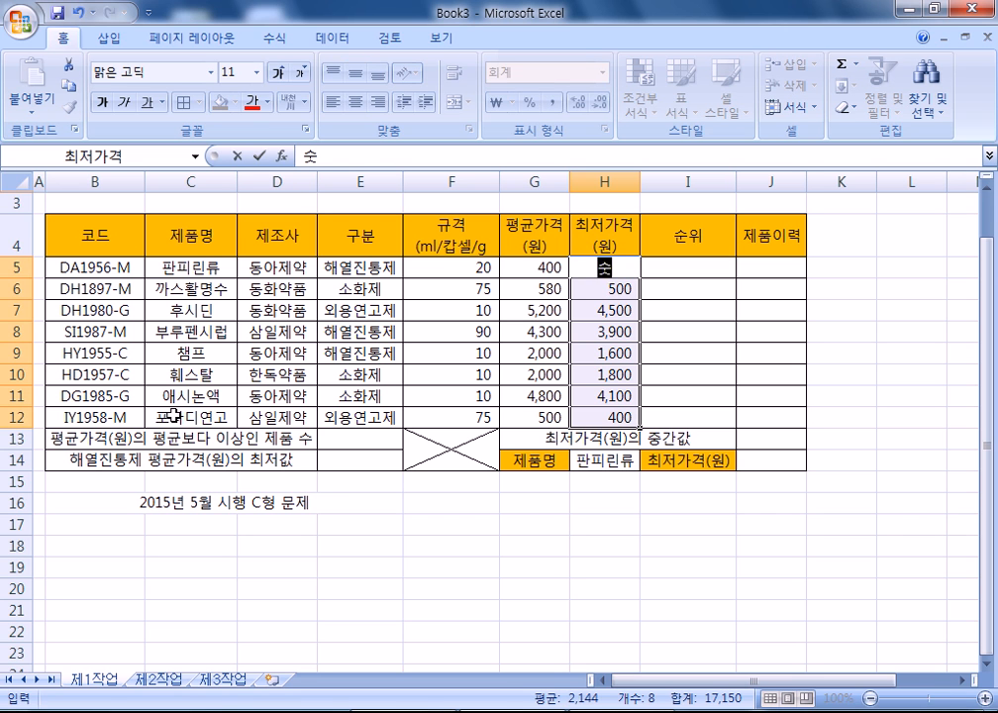
key("Escape")
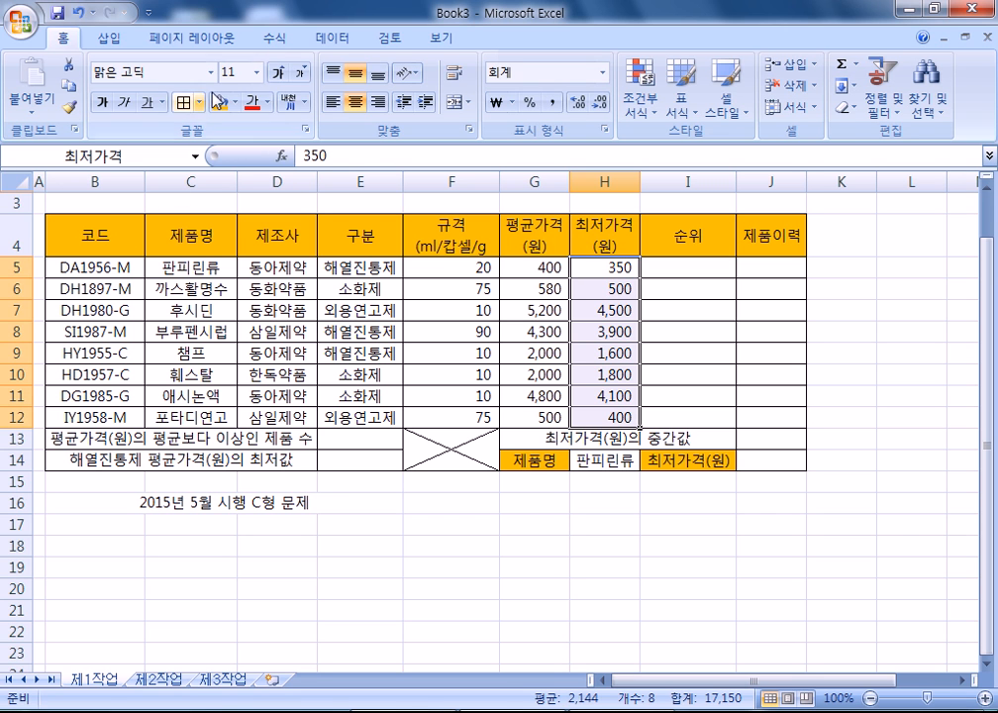
left_click(277, 38)
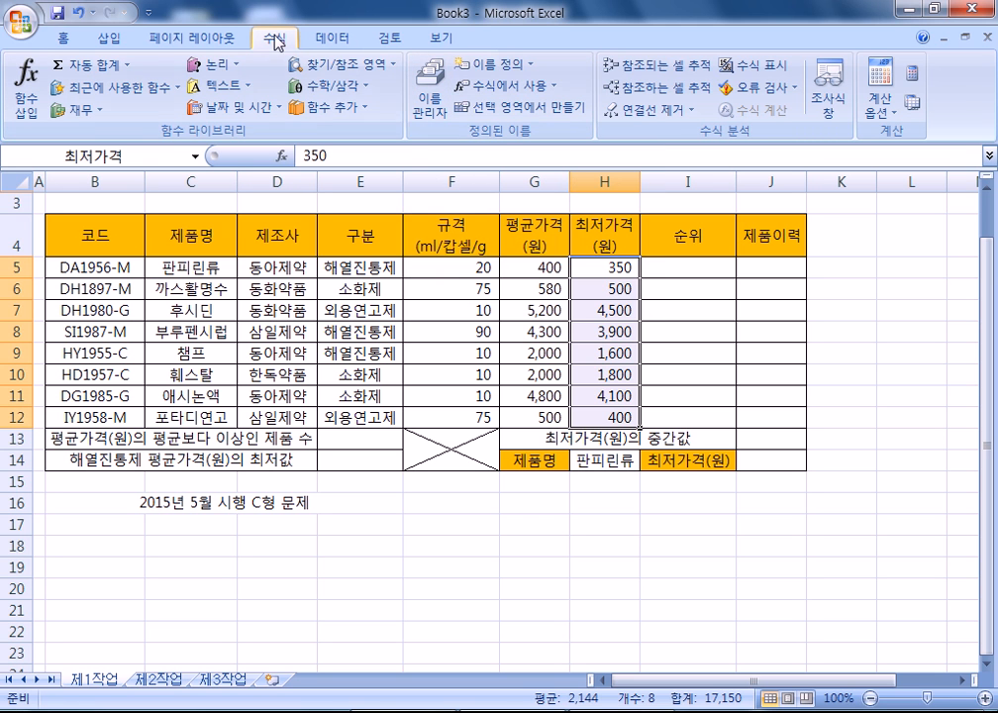
left_click(437, 115)
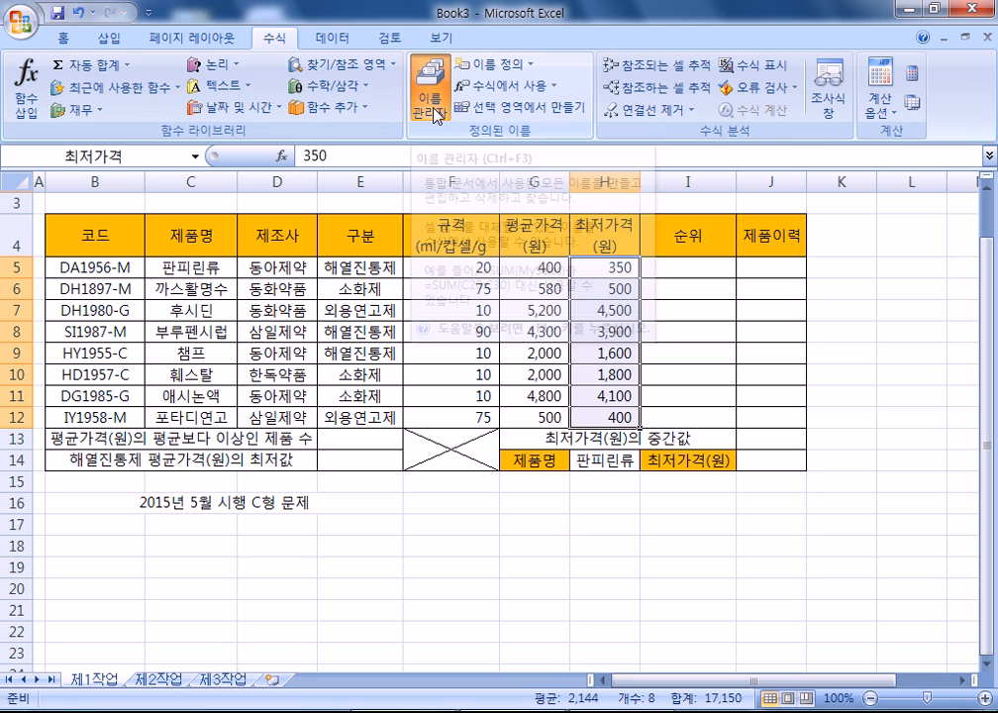
left_click(469, 147)
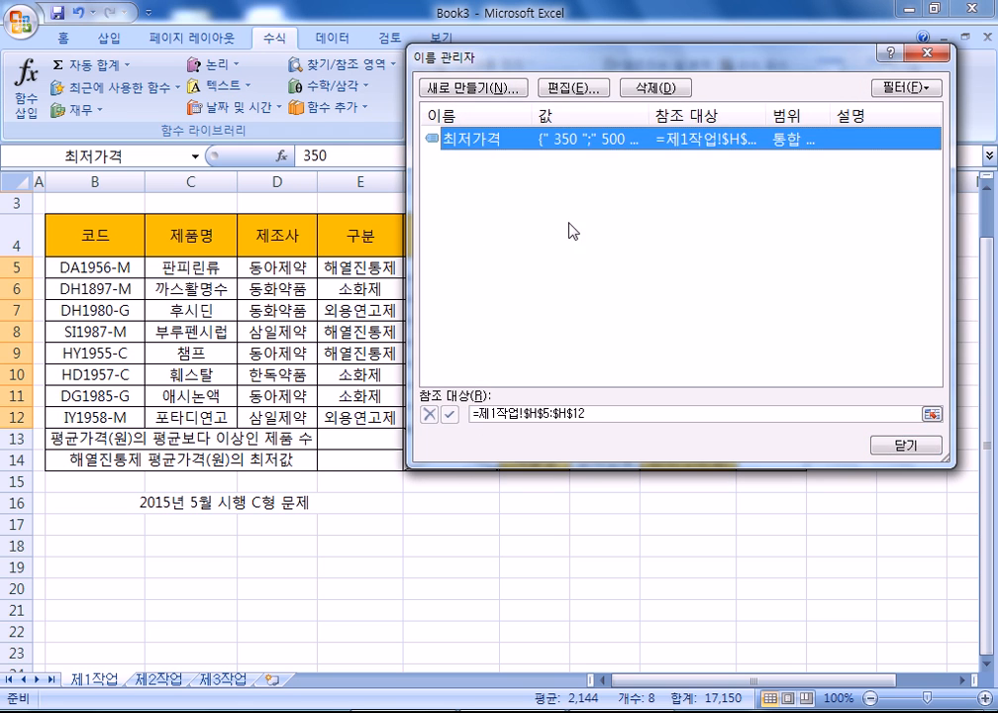
left_click_drag(497, 57, 502, 165)
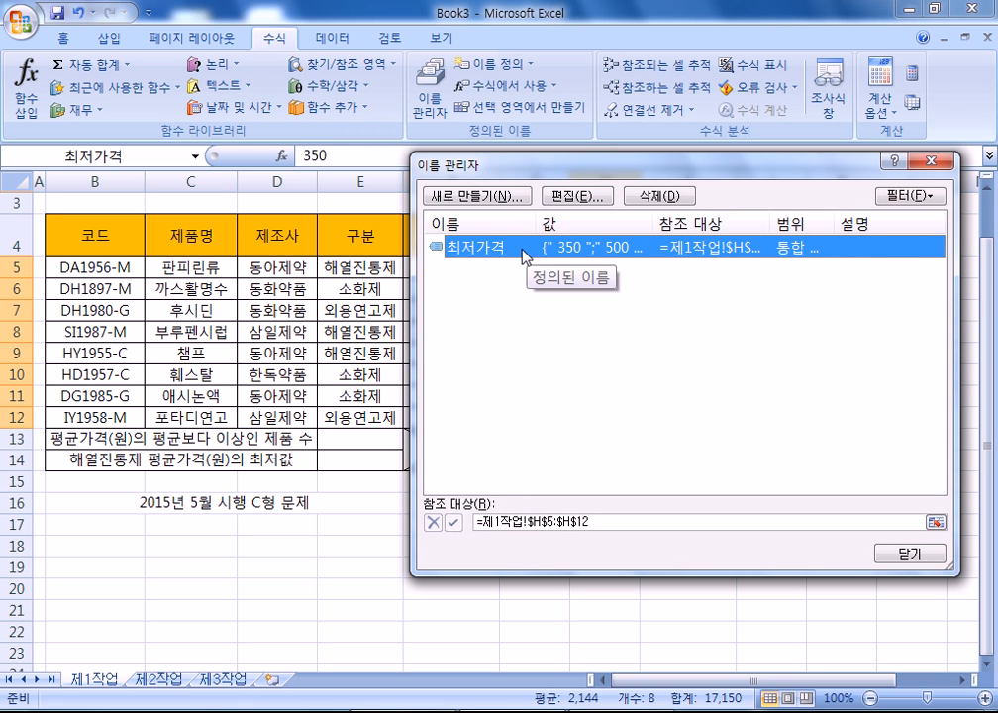
- Begin deleting 최저가격, then add '수식 >' after the => in the notes
left_click(673, 196)
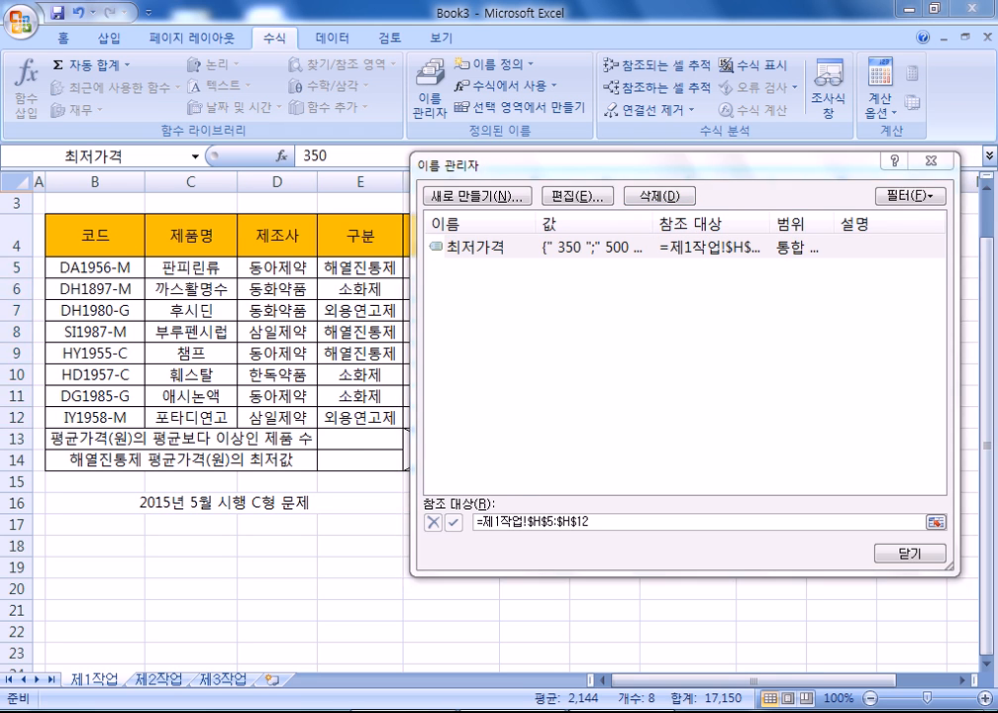
left_click(406, 711)
type("수식 ")
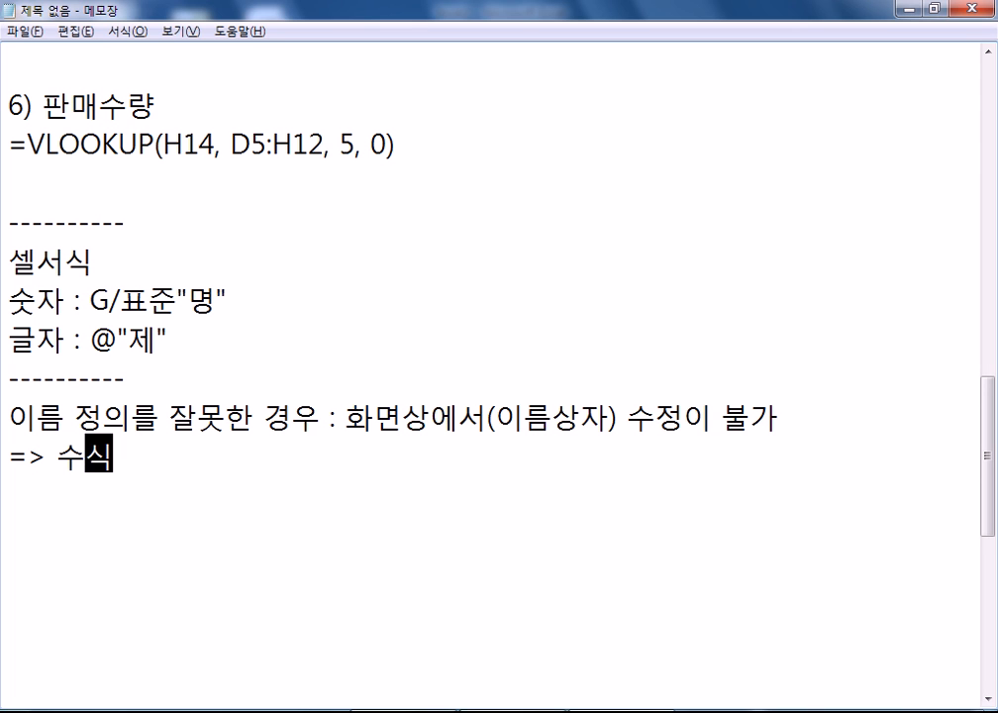
type(">")
- Extend the => line with '이름관리자 > 잘못된 이름정의를 선택, 삭제 > 새로 설정'
key("alt+Tab")
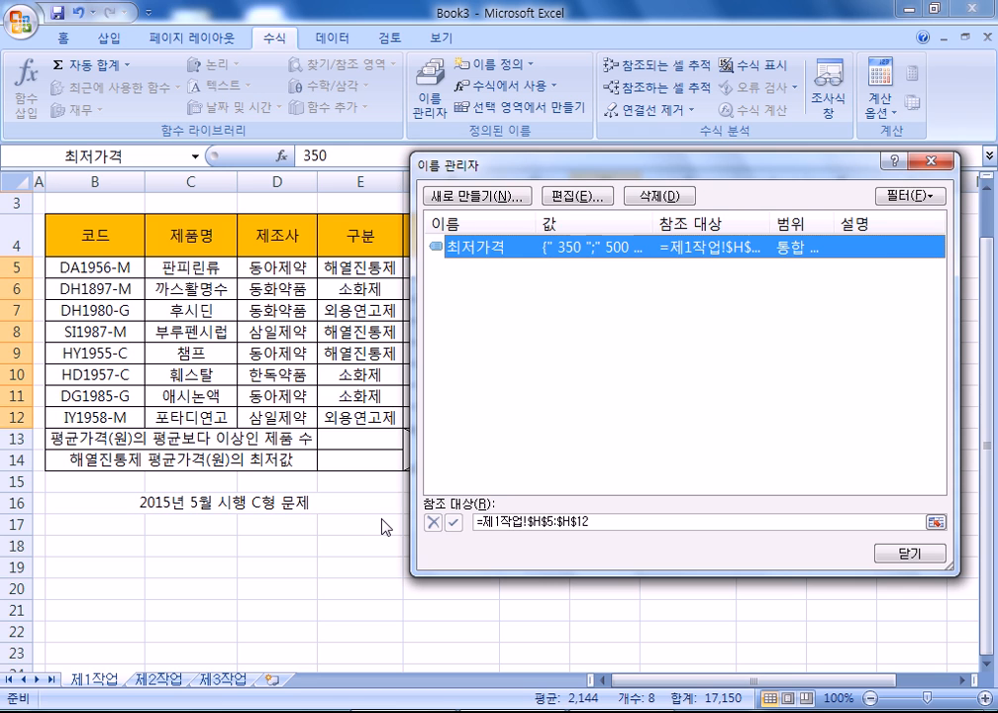
key("alt+Tab")
key("alt+Tab")
type("이름고")
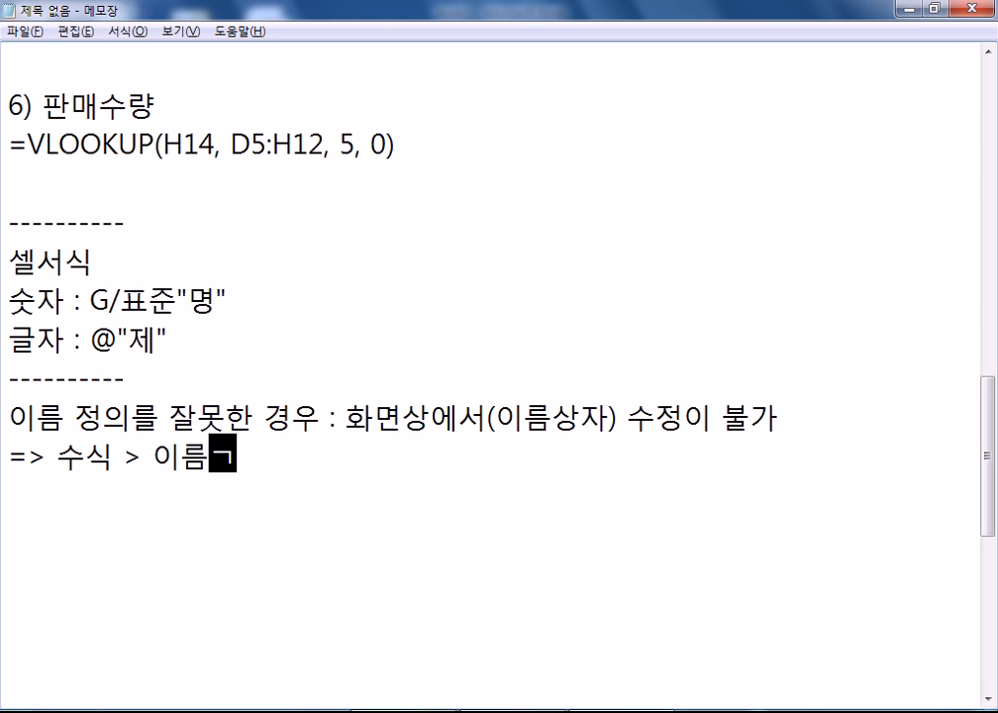
type("관리자 >")
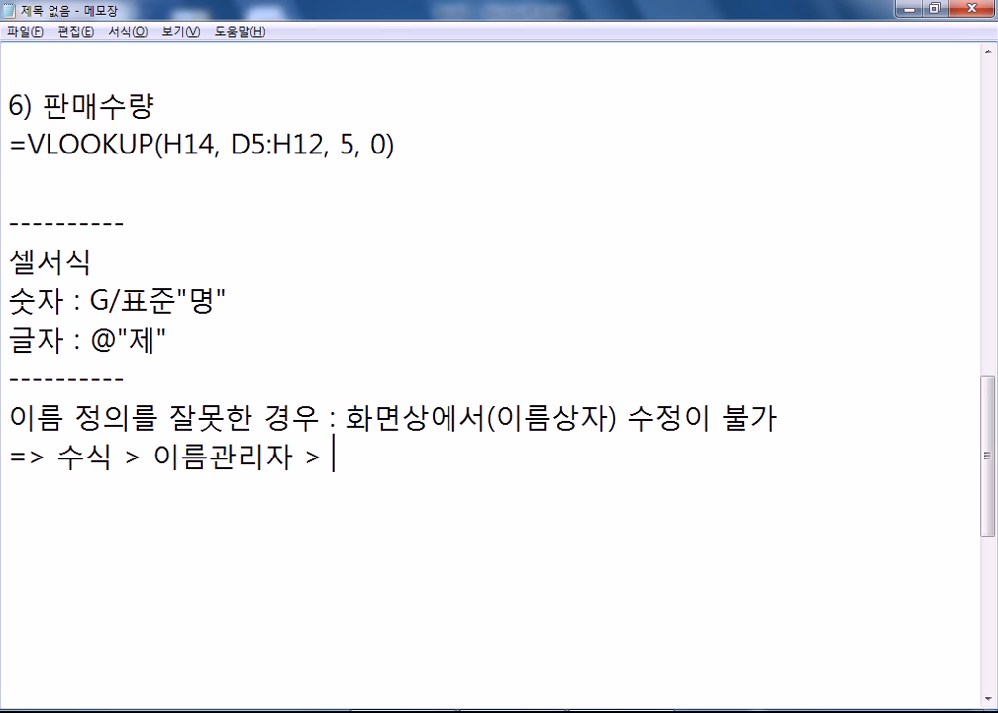
type("잘모ㅅㄱㄷ")
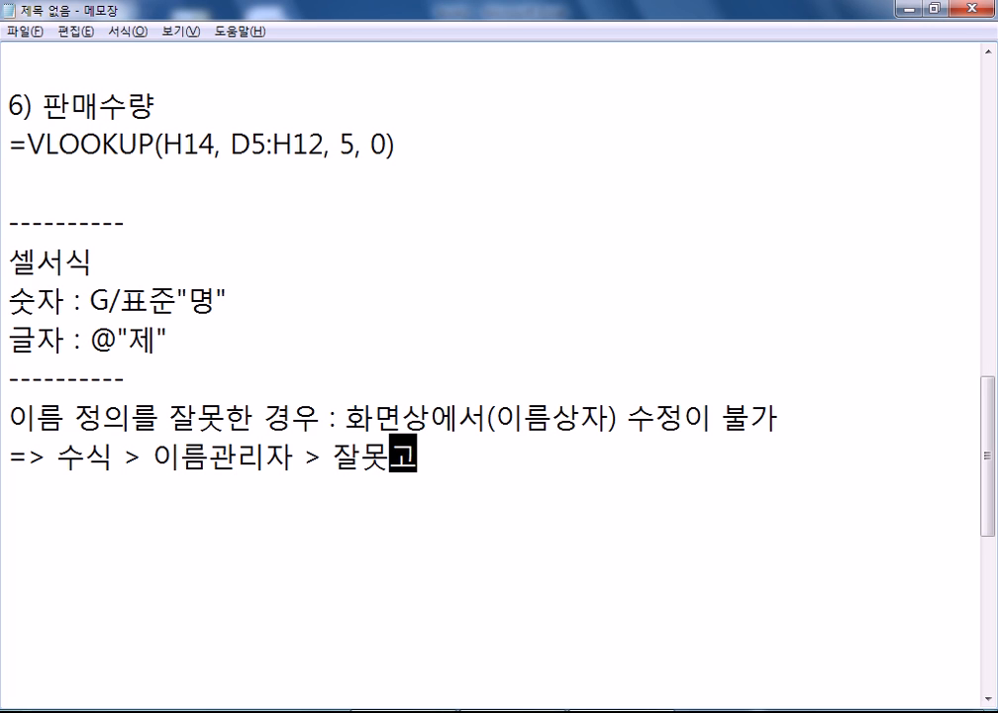
type("ㅚㄴ 이름정의를 섭")
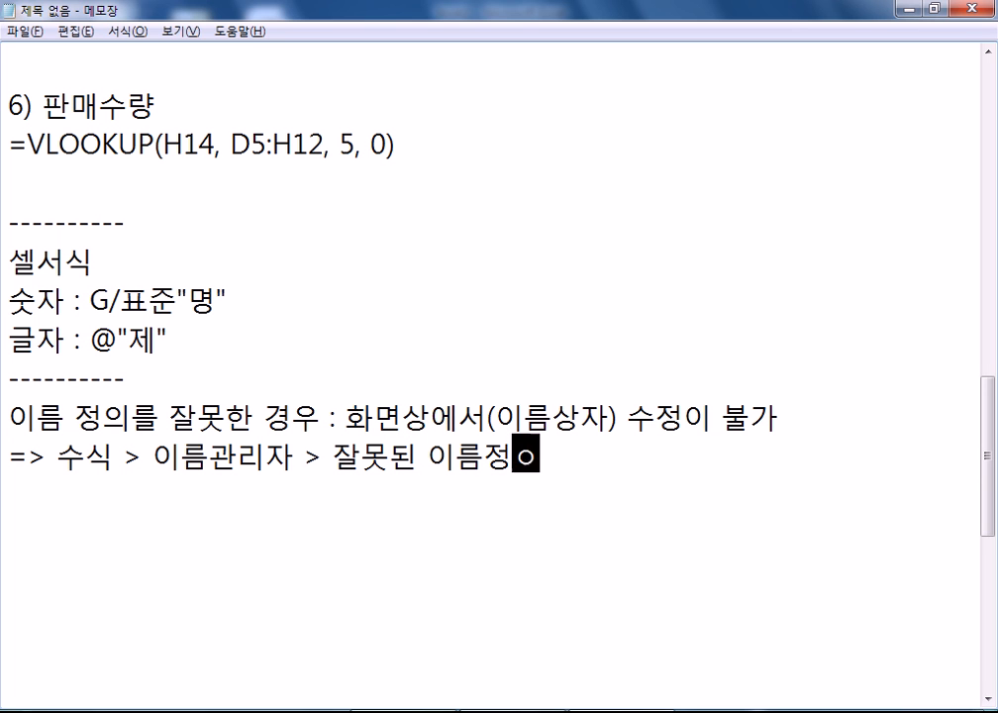
key("BackSpace")
key("BackSpace")
key("BackSpace")
type("선택, 사")
type("ㄱ제")
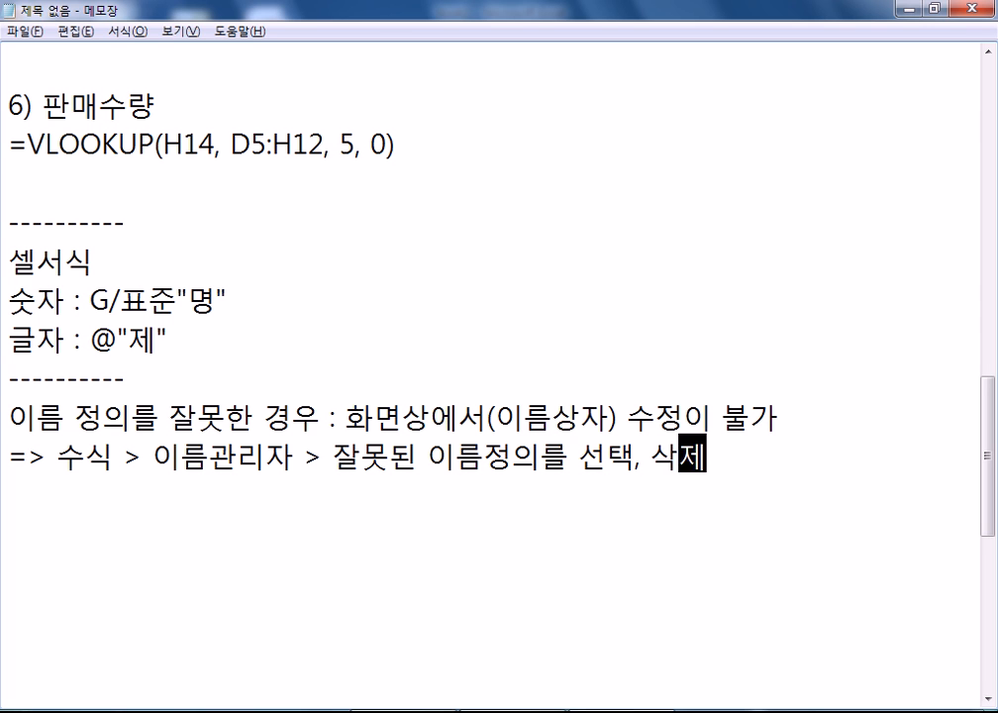
type(" > 새로 ")
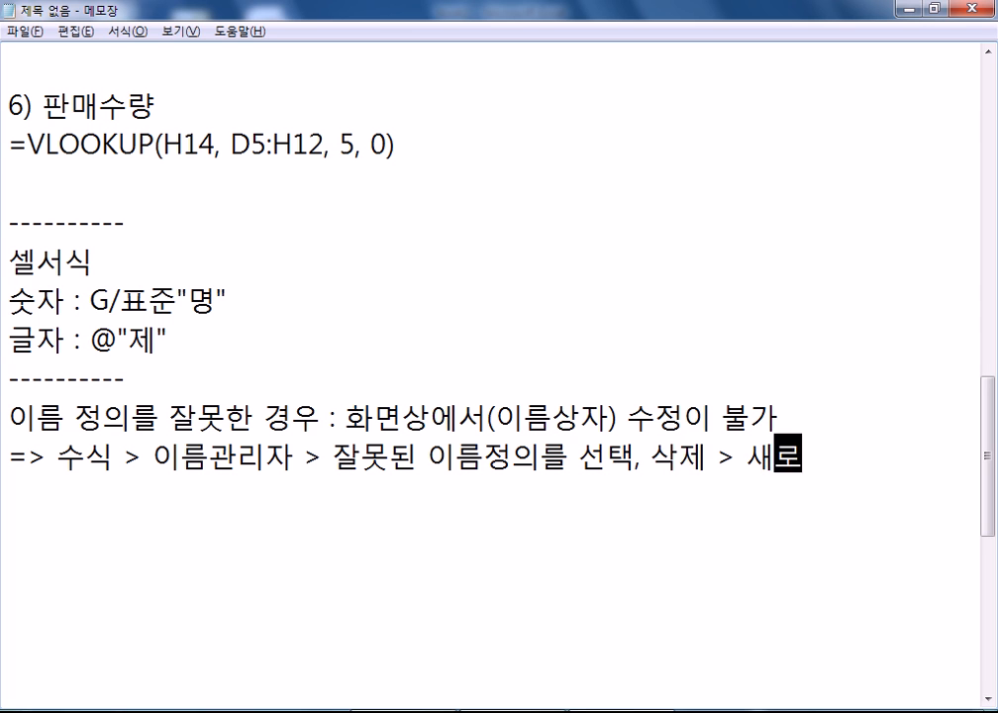
type("설정")
key("Return")
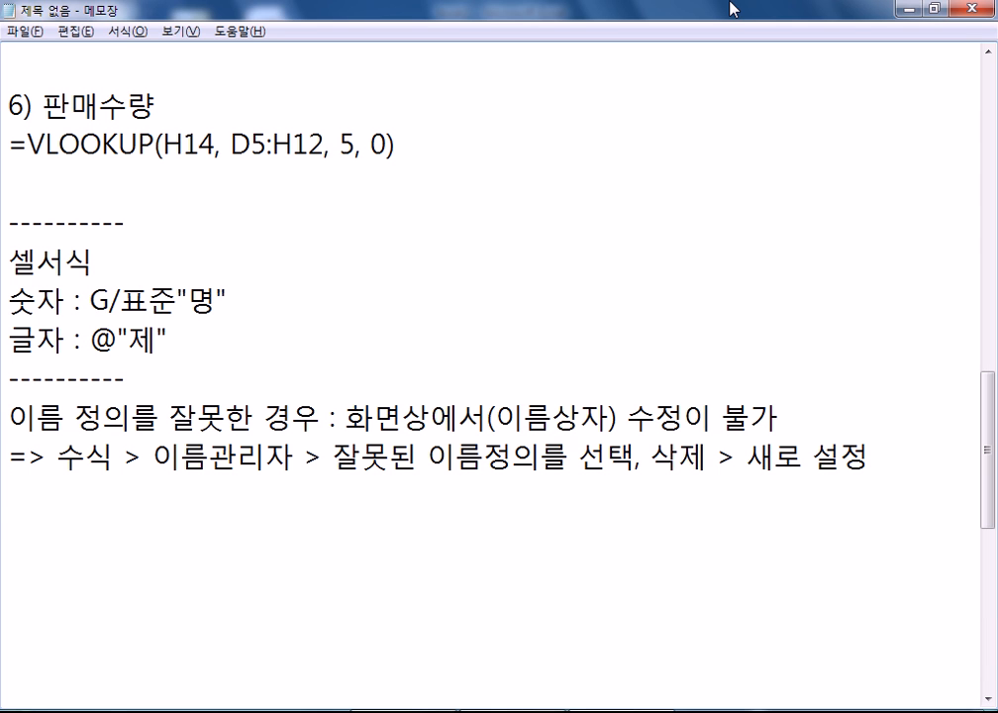
key("alt+Tab")
- Attempt renaming the range to '최저 가격' in the Name Box, then cancel it
key("Escape")
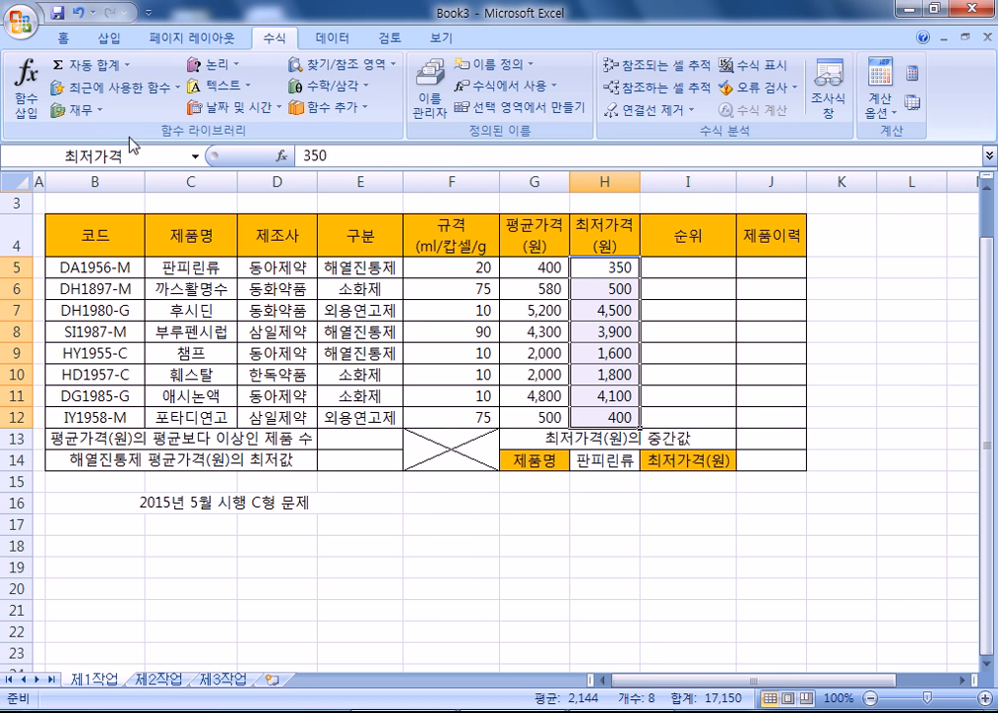
left_click(121, 155)
type("최저 가격")
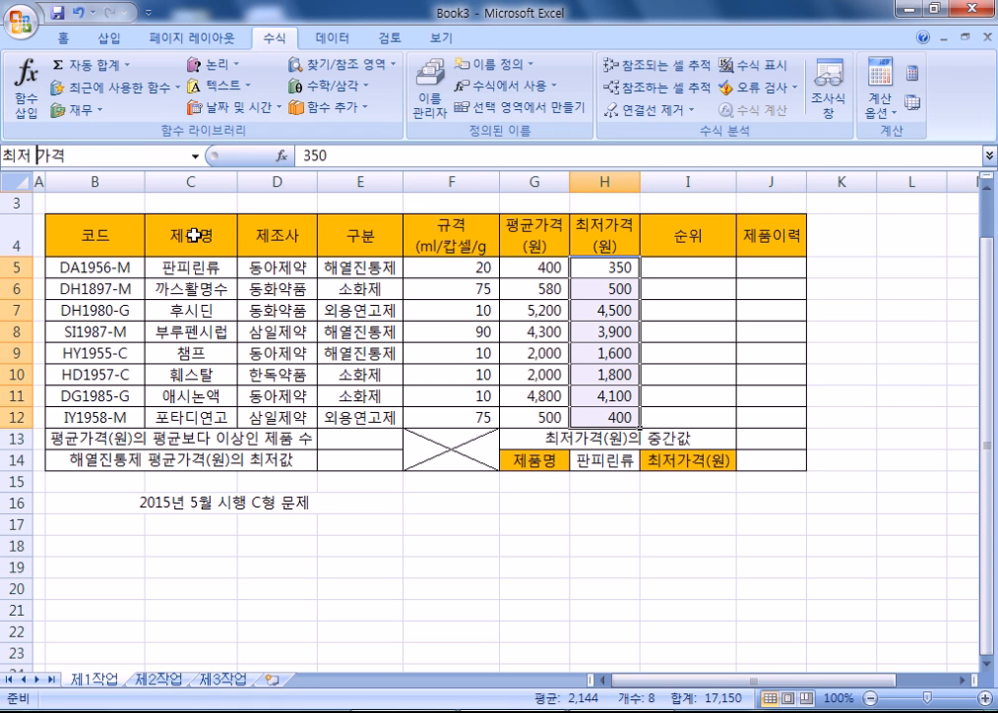
key("Escape")
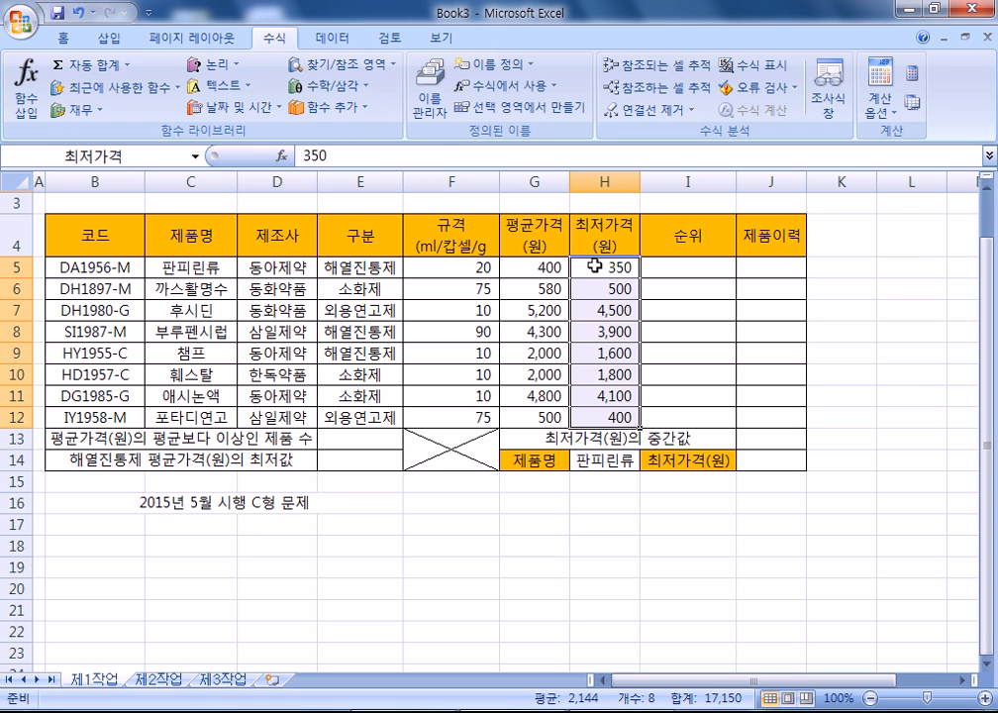
left_click(431, 97)
left_click(490, 255)
key("Escape")
left_click(747, 335)
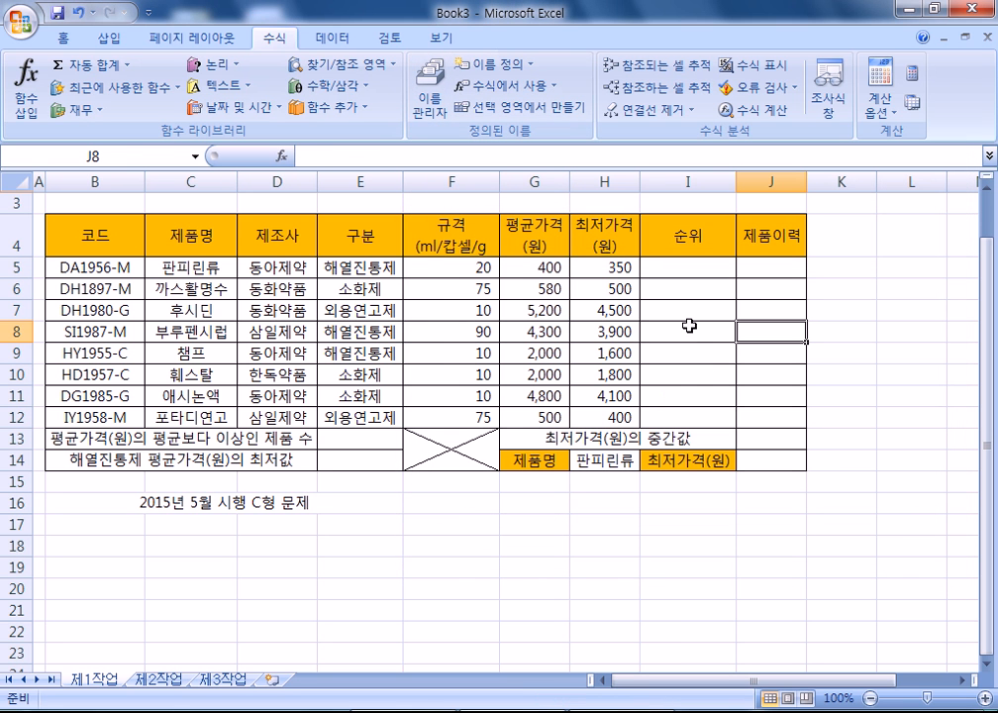
- In Name Manager, check 최저가격's cell reference, then delete the name and confirm
left_click(431, 97)
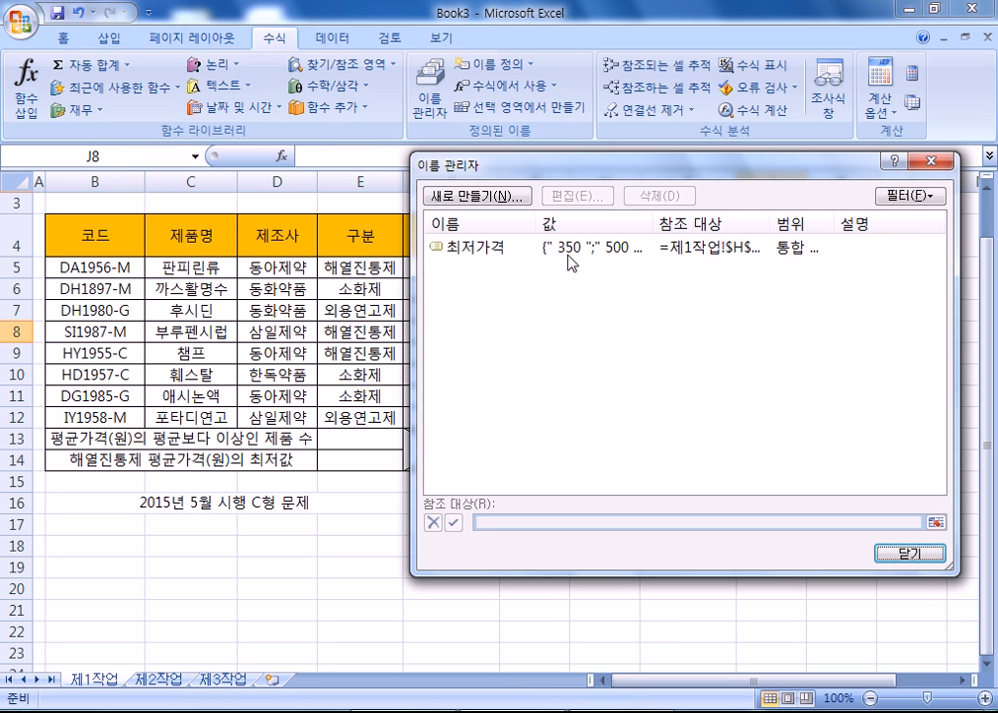
left_click(447, 250)
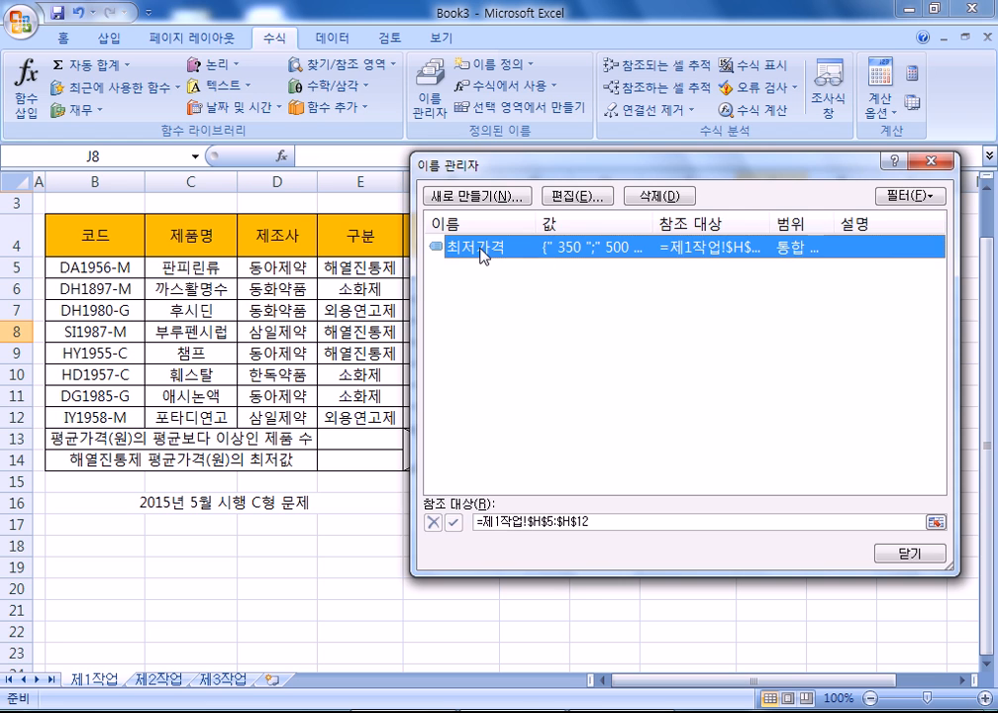
double_click(483, 255)
left_click(728, 433)
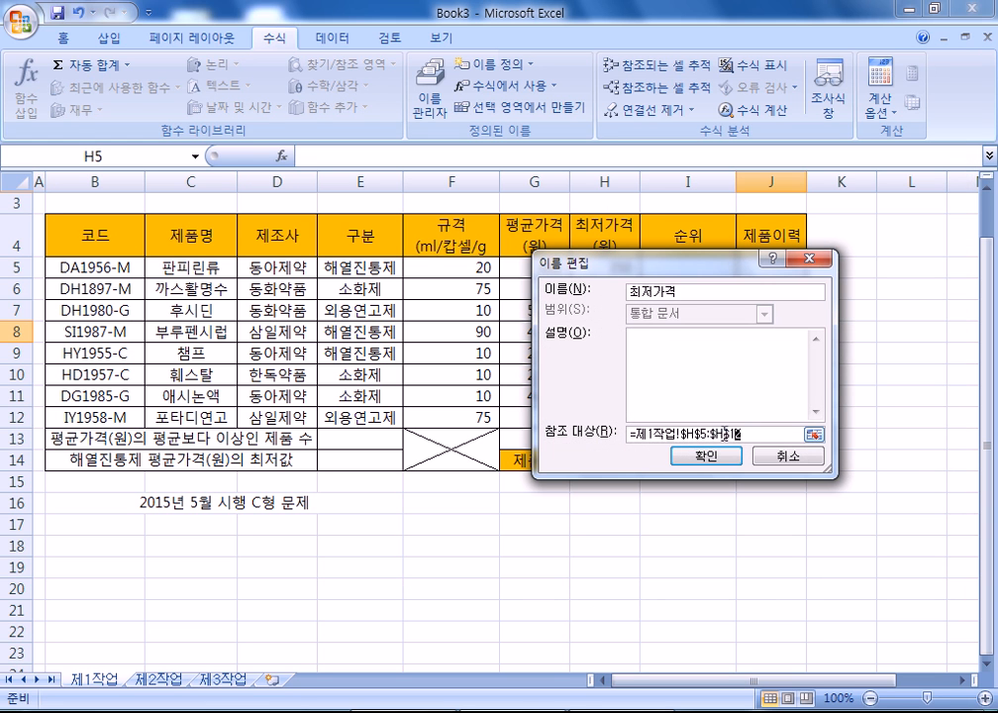
left_click_drag(726, 434, 589, 434)
left_click_drag(603, 262, 203, 217)
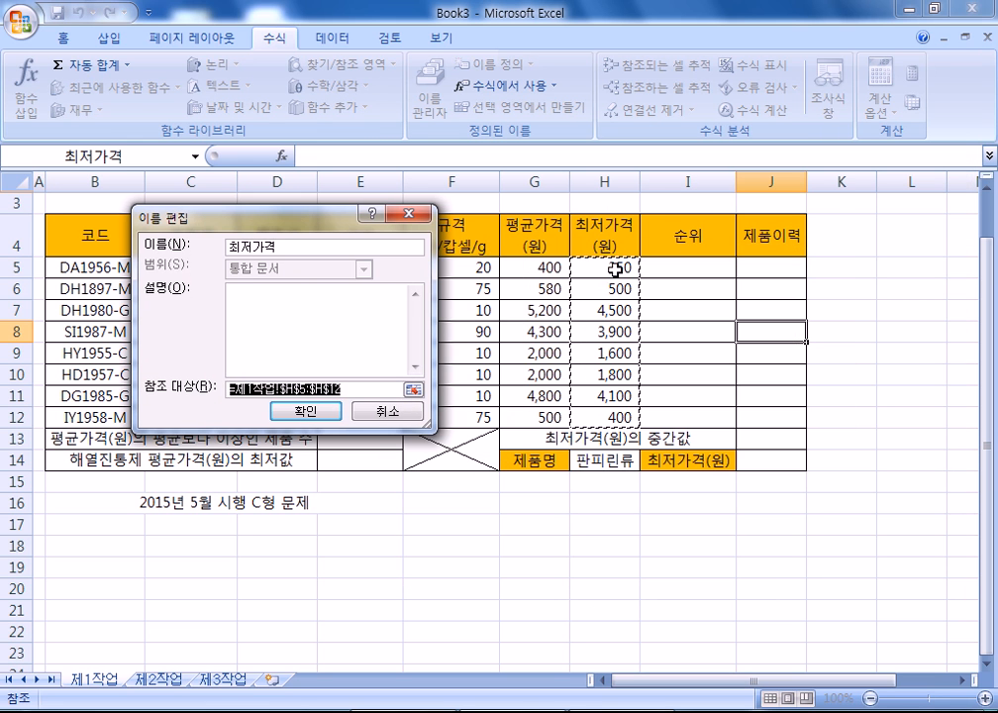
left_click(285, 245)
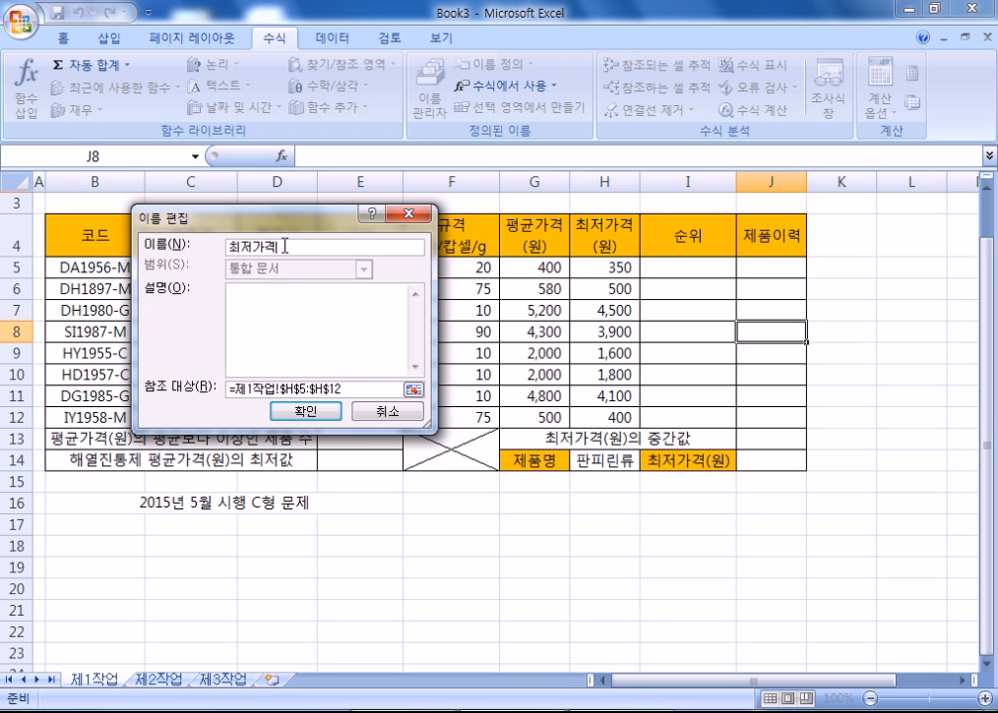
left_click(386, 411)
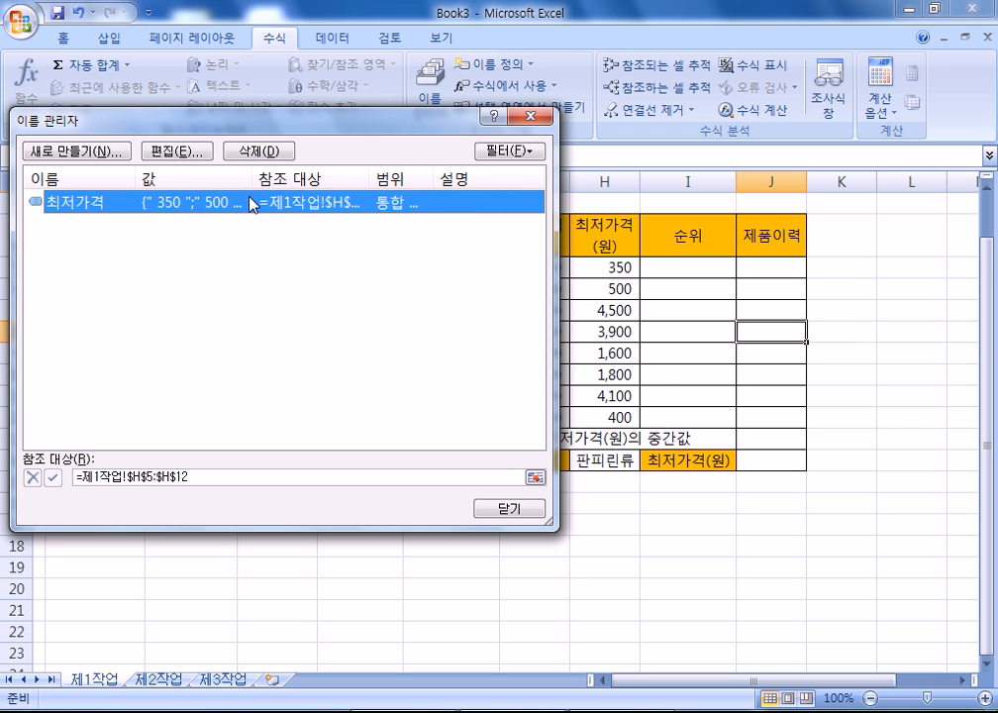
left_click(257, 151)
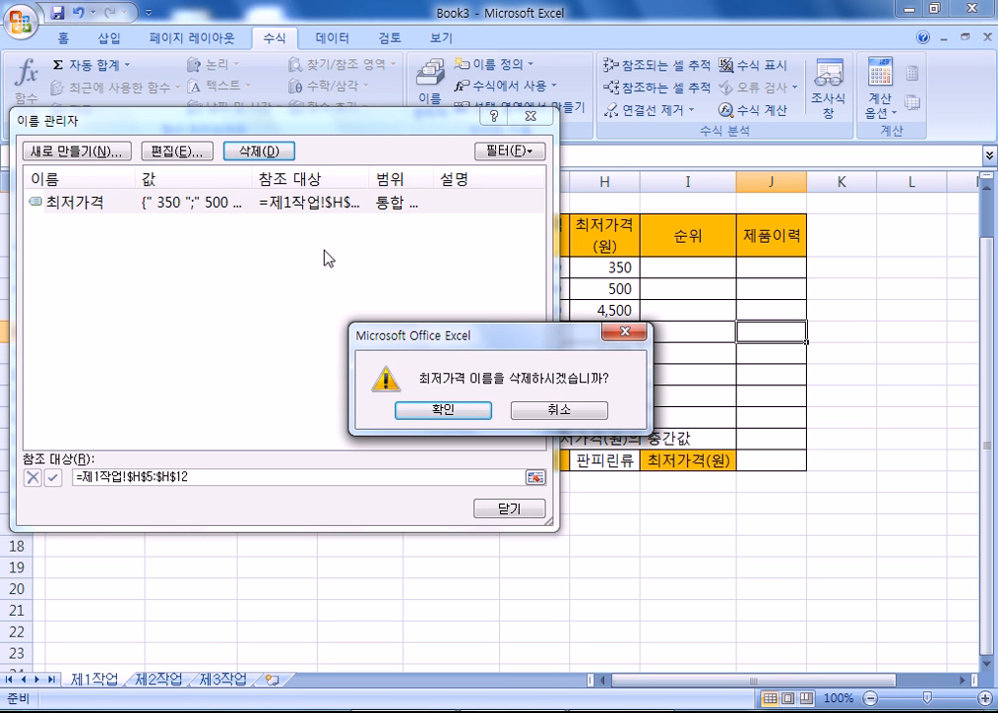
key("Return")
key("Escape")
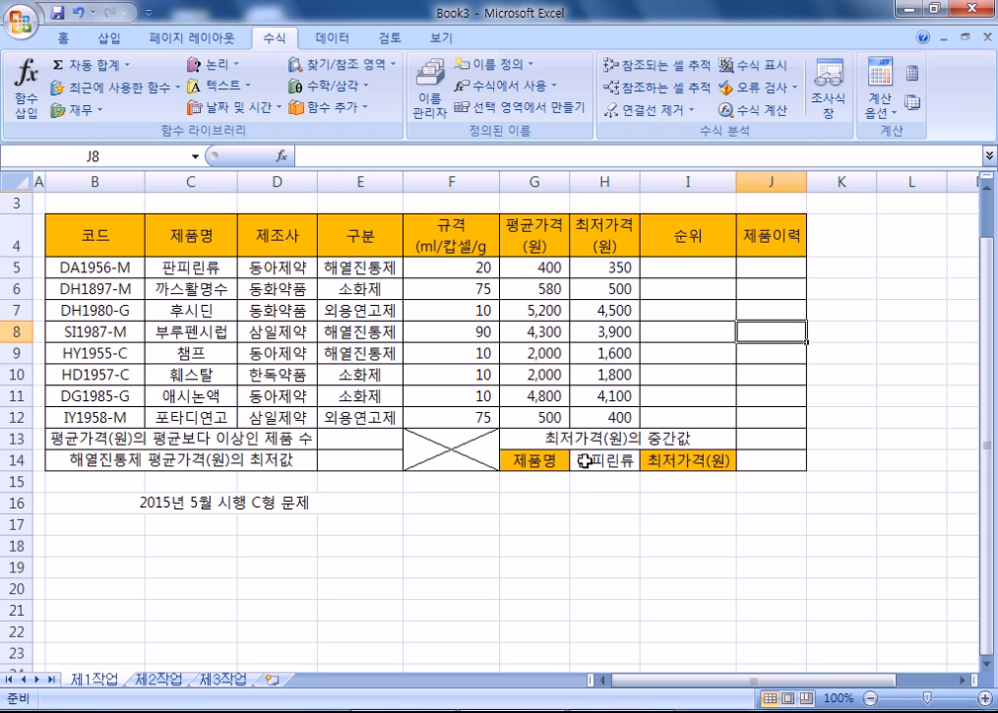
left_click(690, 268)
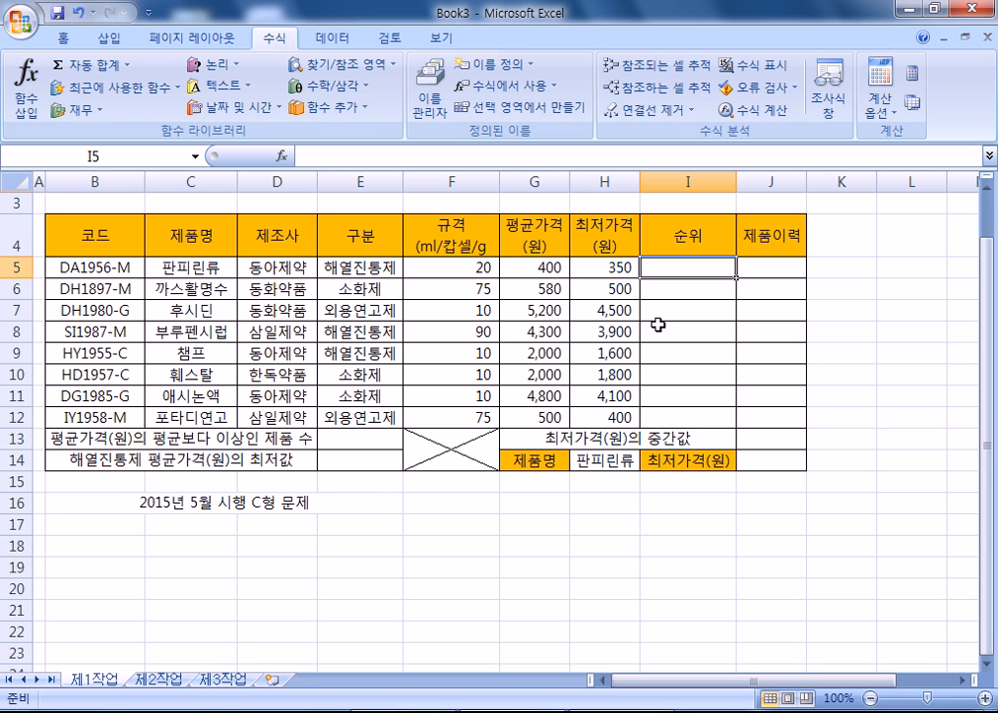
- Note '1) 1~3등까지만 처리' and the rule '1~3등 까지는 출력, 그 외는 출력하지 말 것'
key("alt+Tab")
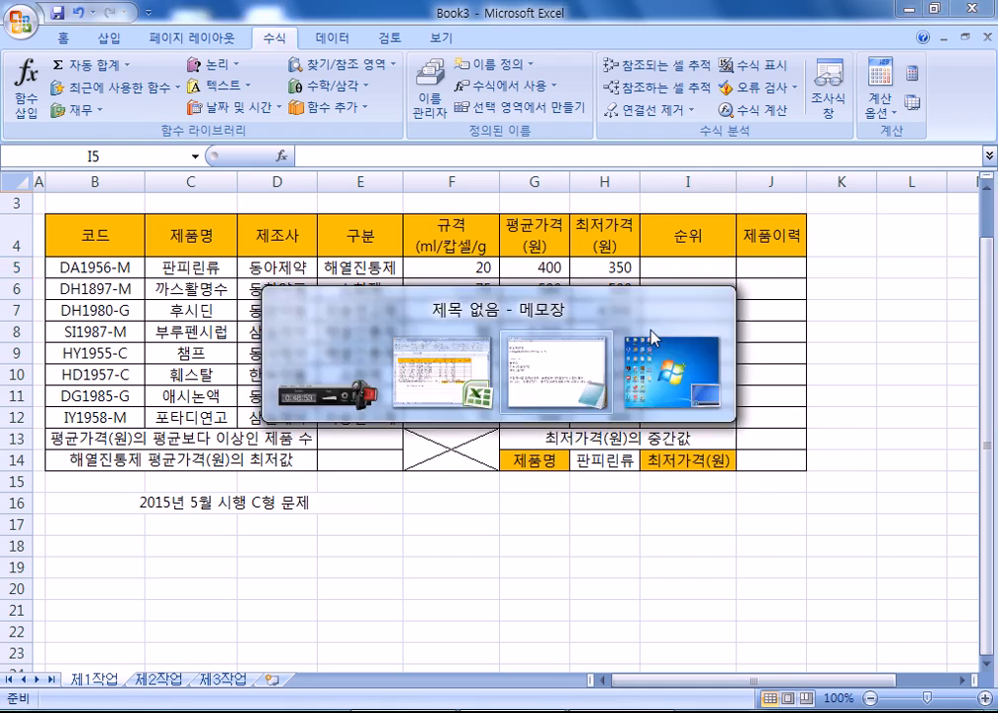
scroll(266, 475, "down", 2)
key("Return")
key("Return")
type("1) 1~")
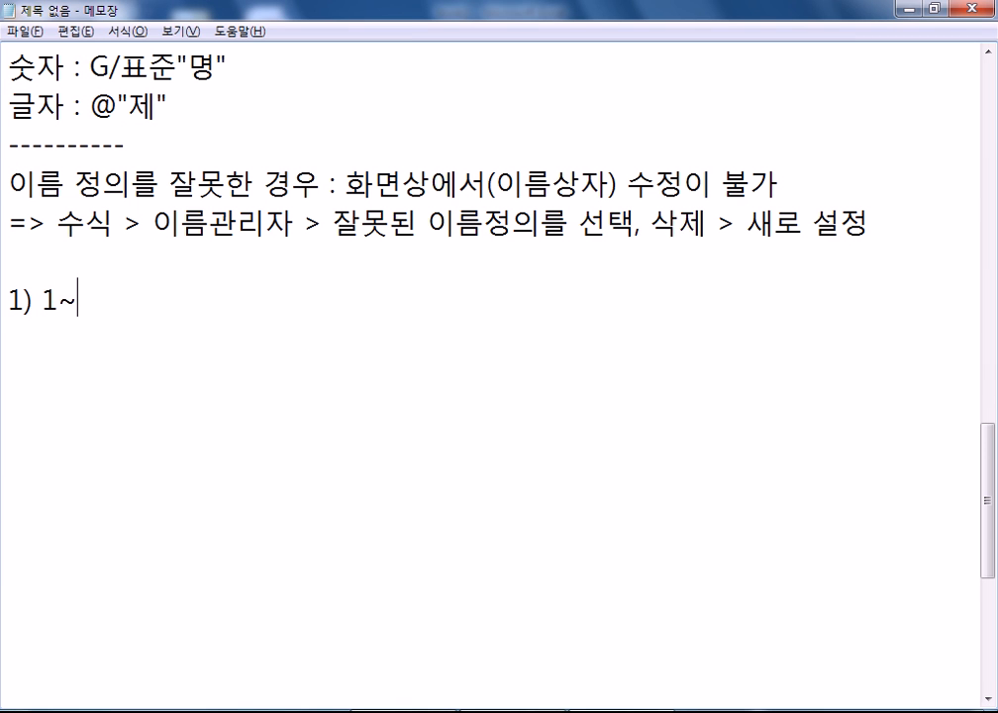
type("3 등까지만")
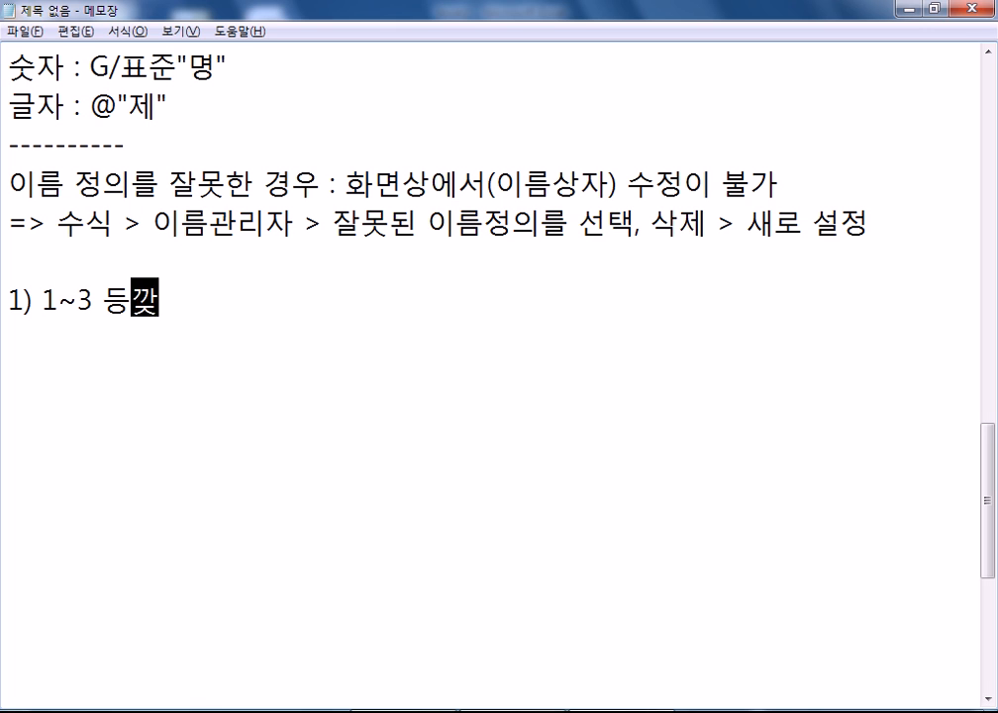
type("처리")
key("Return")
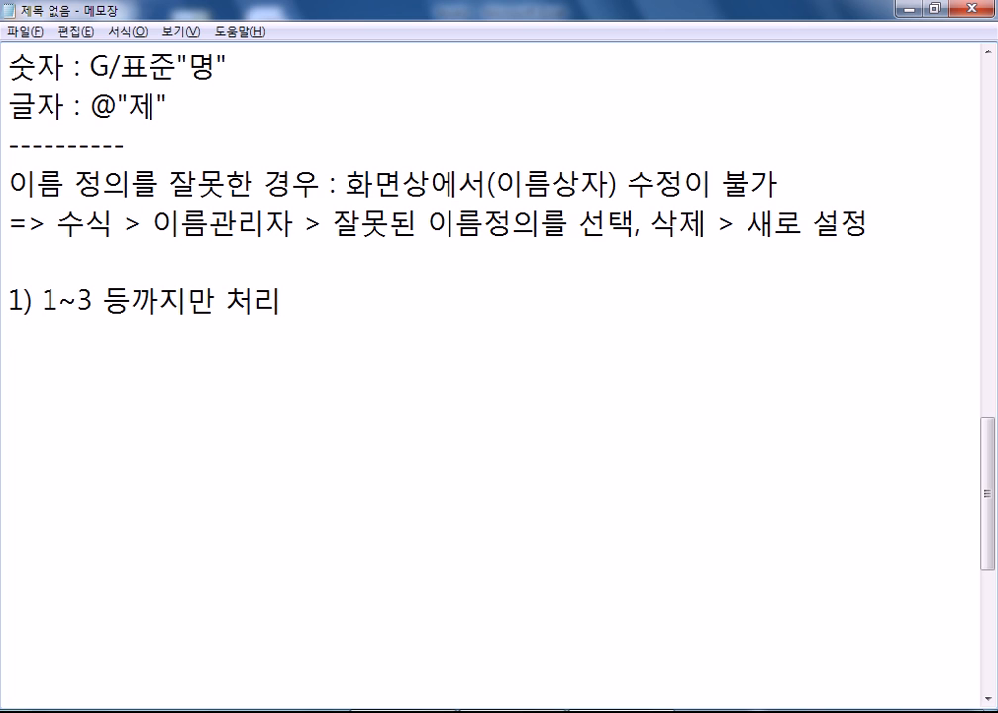
type("1~32")
key("BackSpace")
type("등 까지는 ")
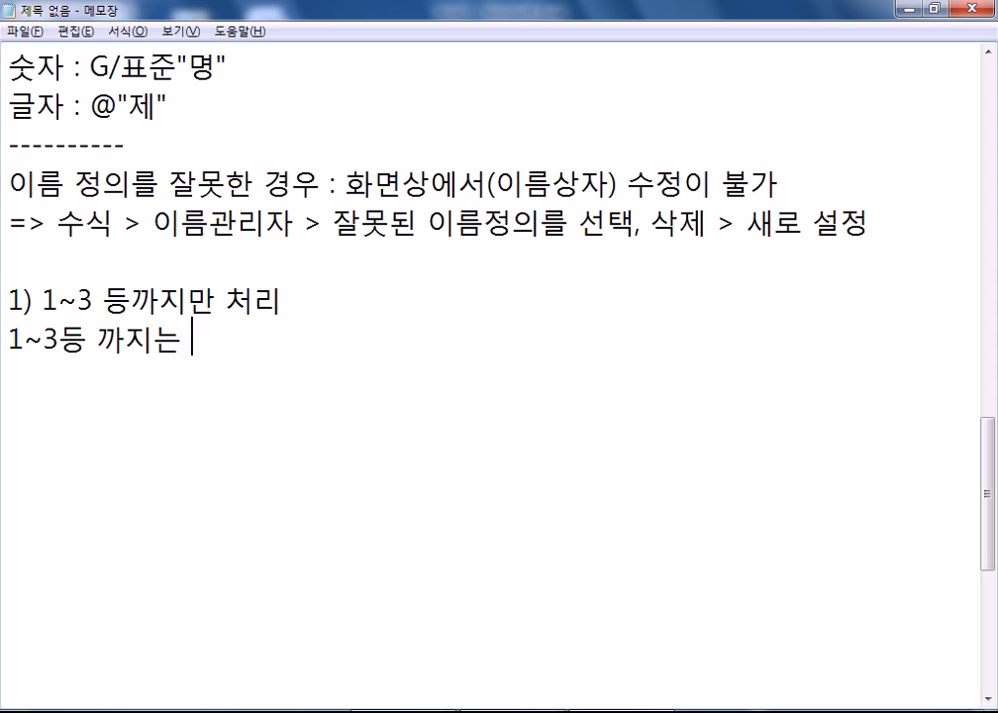
type("출력, 그 외")
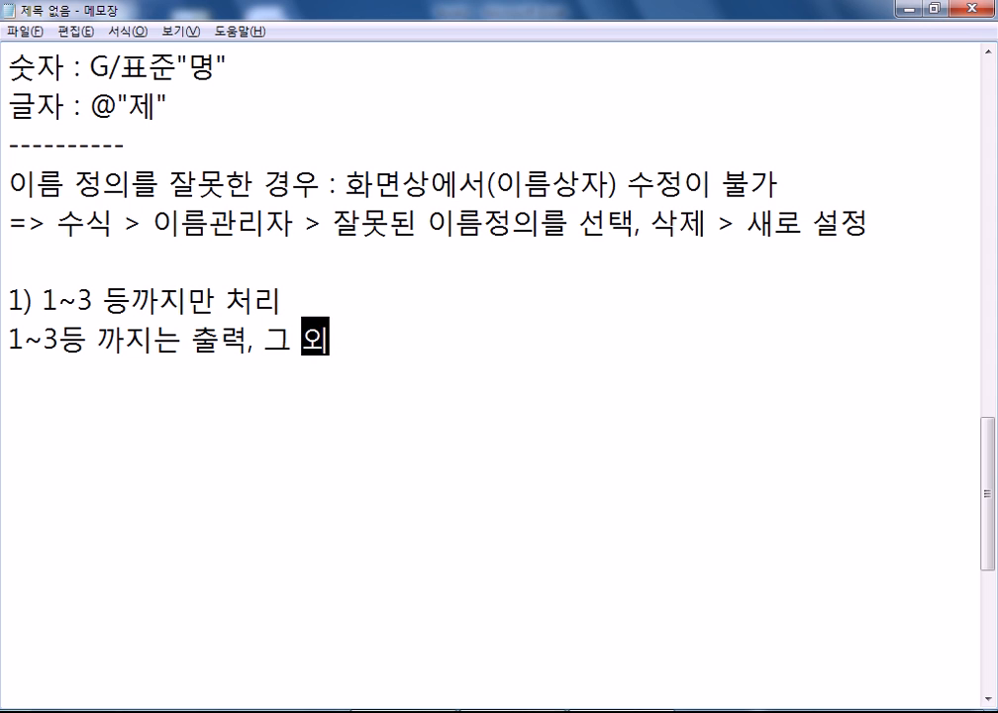
type("는 ㅊ출력하지 ㅁ")
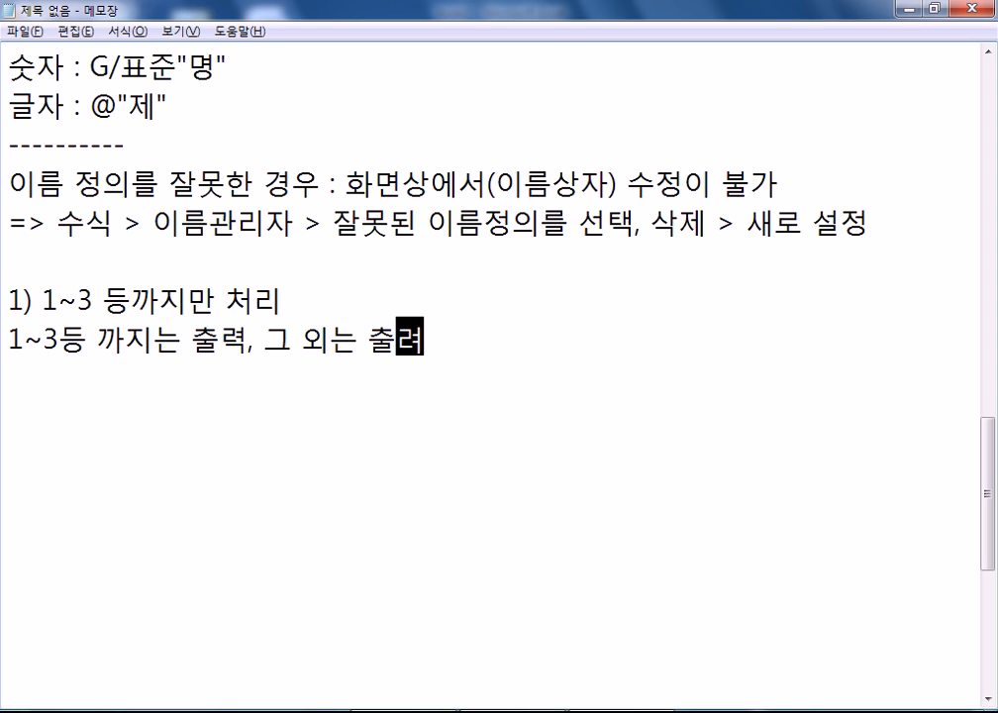
type("말 것")
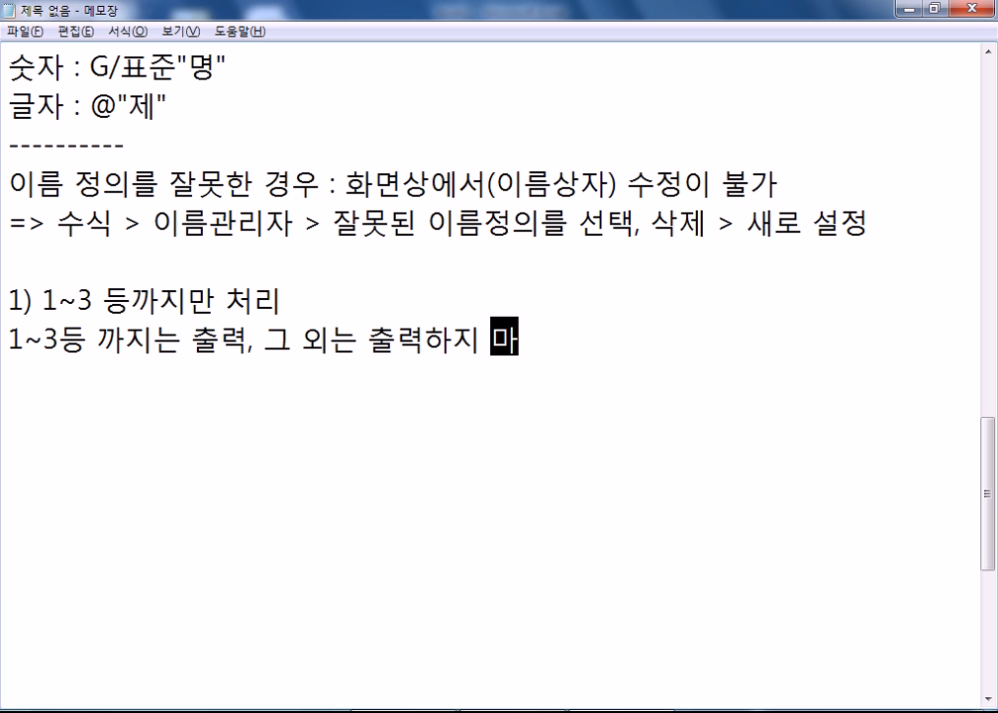
key("Return")
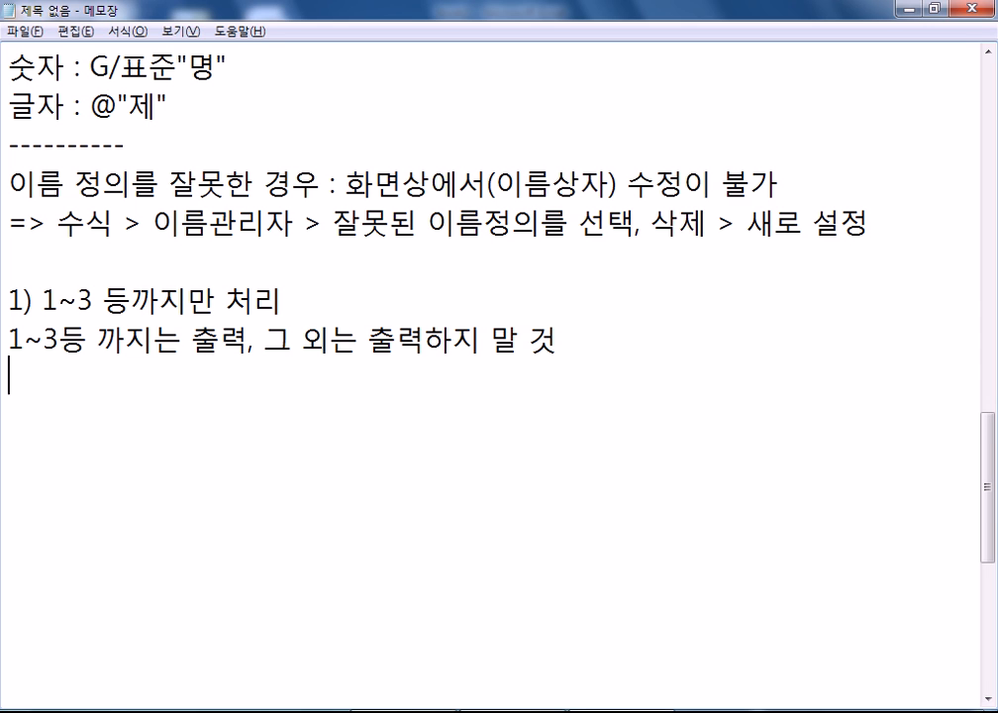
- Fix the spacing around 등 in the numbered heading line
key("Up")
key("Right")
key("Up")
key("Right")
key("Right")
key("Right")
key("Right")
key("Right")
key("Delete")
key("Right")
key("Down")
key("Down")
- Write the sketch formula =IF(석차<4, 석차, 빈칸) on a new line
type("=IF(")
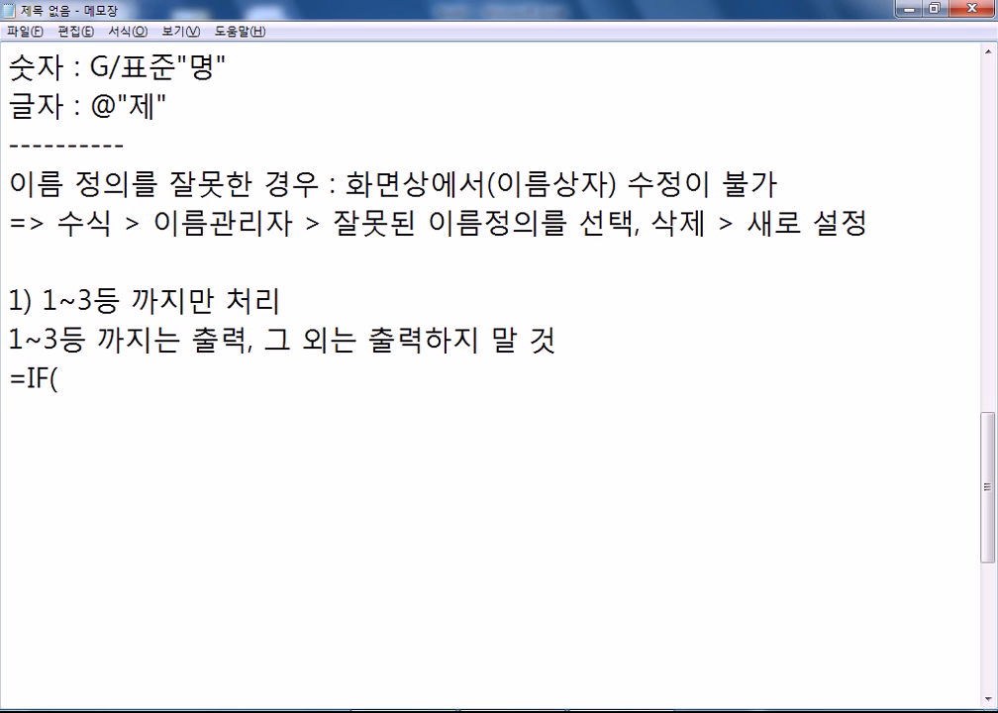
type("석차<3")
key("BackSpace")
type("4")
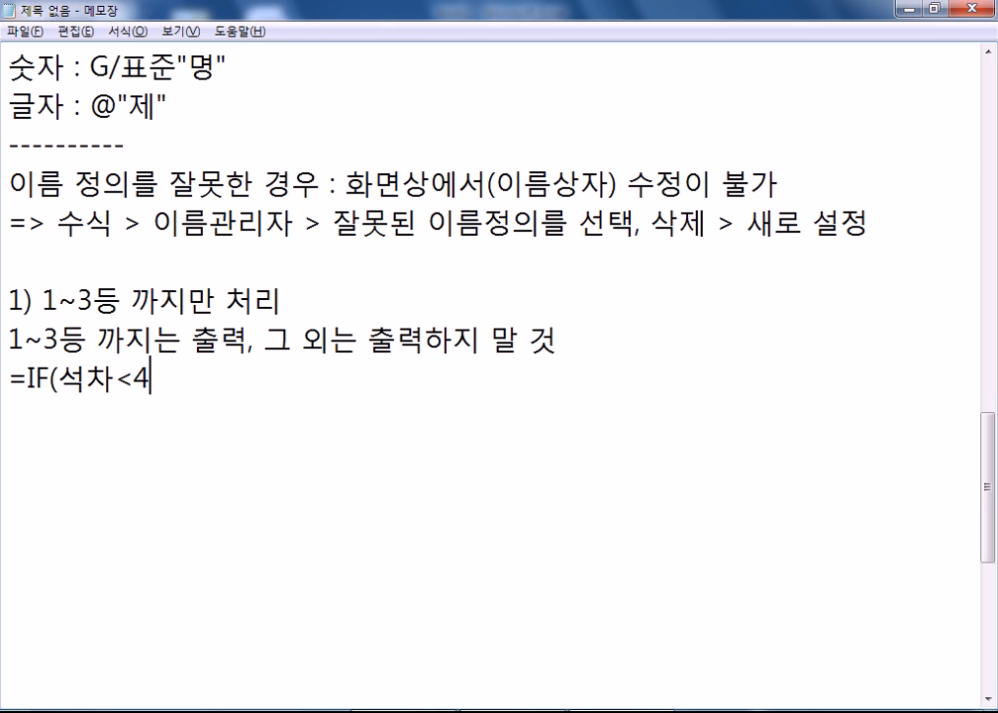
type(", 석차")
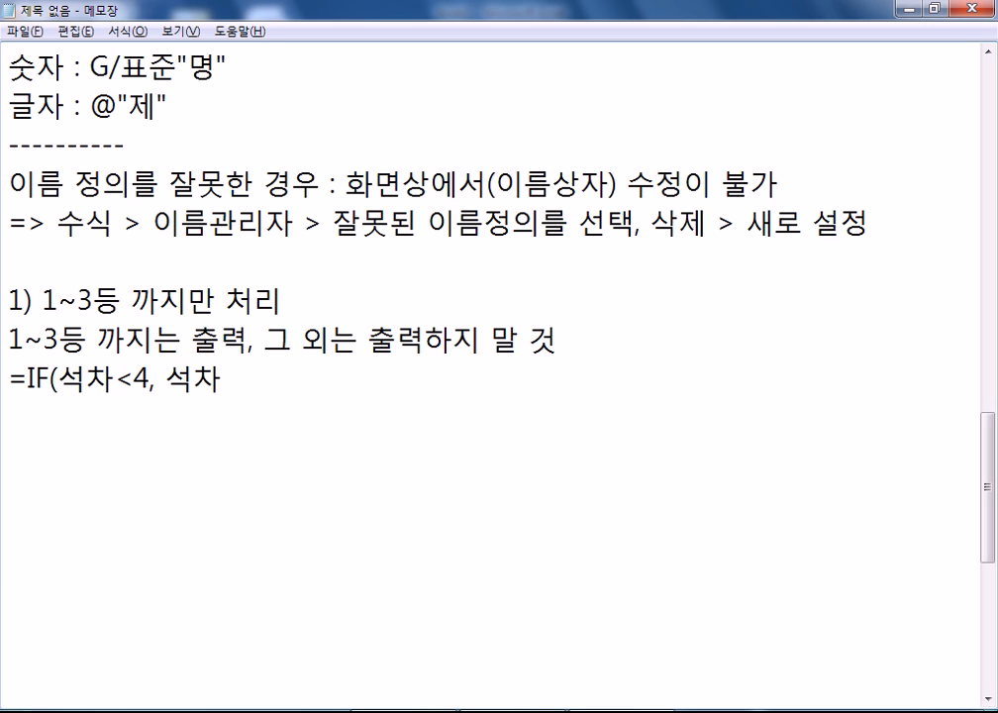
type(", 빈칸")
key("BackSpace")
key("BackSpace")
type("칸)")
key("Return")
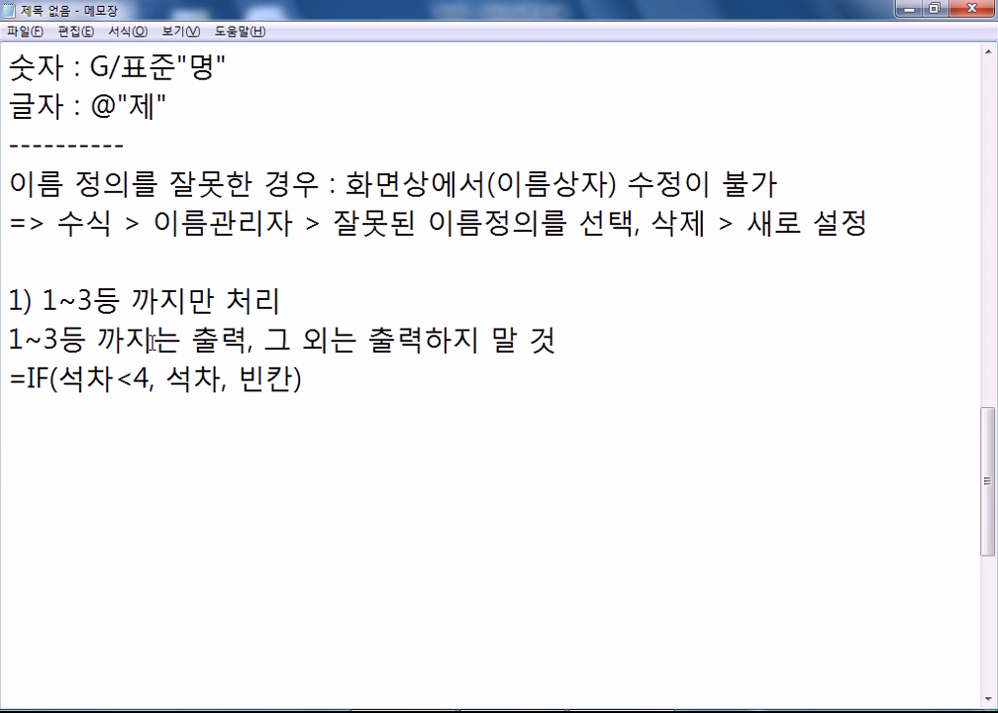
scroll(152, 342, "down", 1)
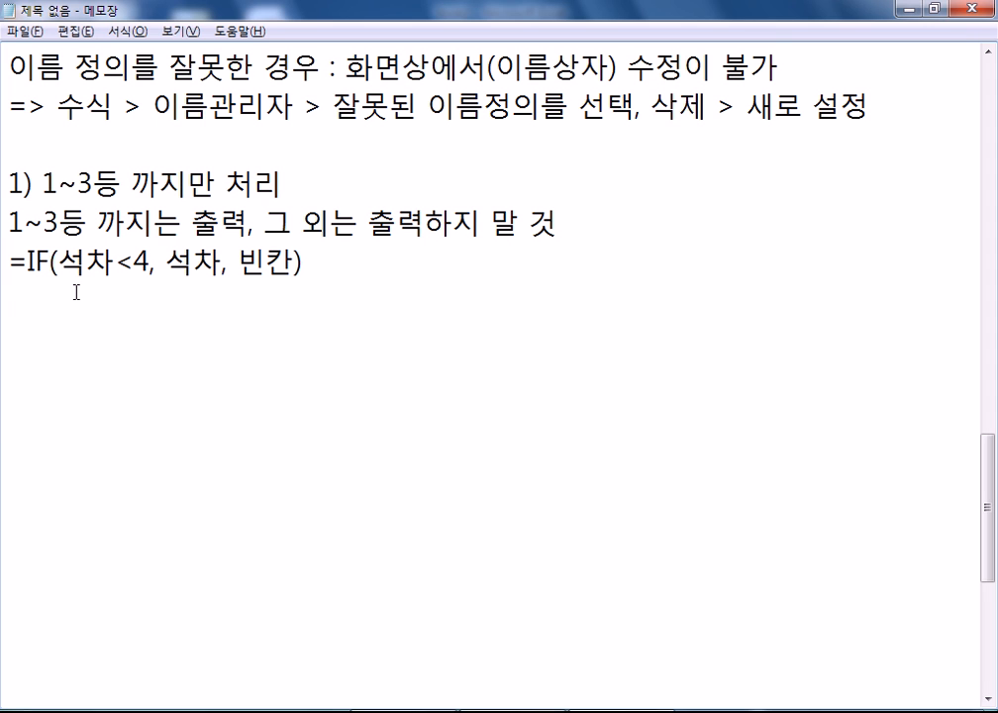
- Duplicate the =IF(석차<4, 석차, 빈칸) line directly below itself
left_click_drag(57, 262, 114, 260)
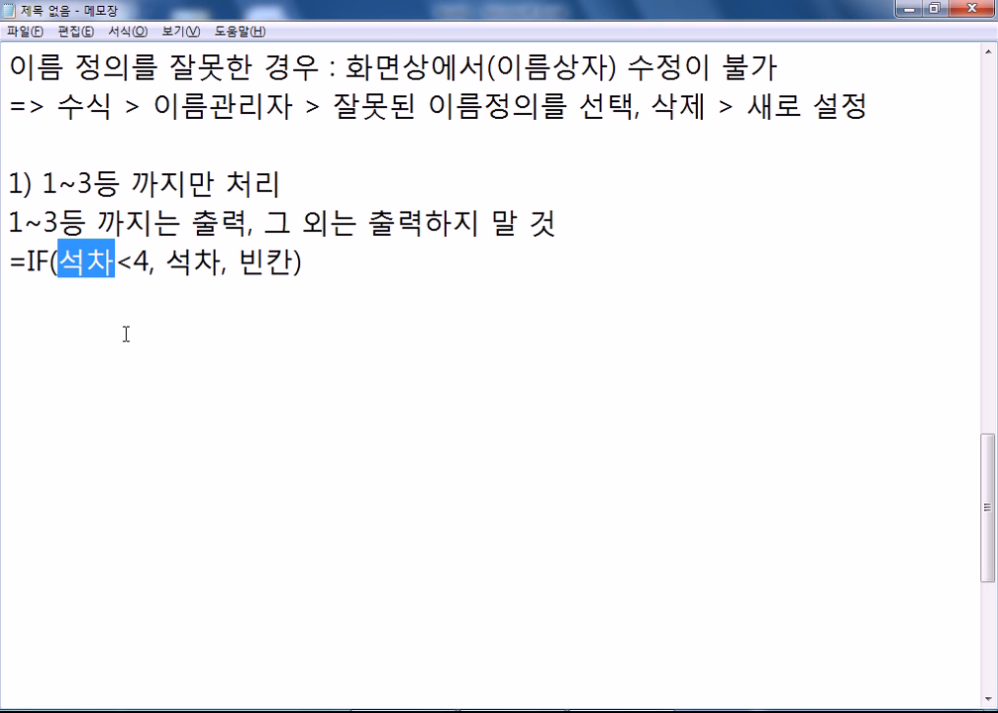
key("Right")
key("Right")
key("Right")
key("Right")
key("Right")
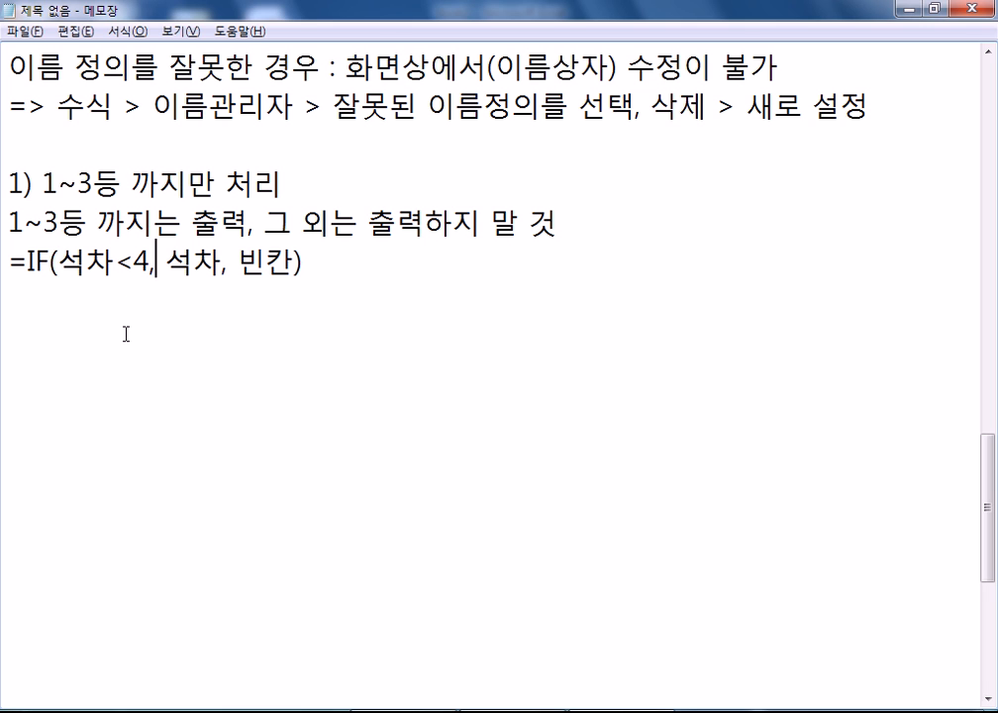
key("shift+Right")
key("shift+Right")
key("Home")
key("shift+Down")
key("ctrl+c")
key("Right")
key("ctrl+v")
- Change the copy's condition from <4 to <=3, giving =IF(석차<=3, 석차, 빈칸)
key("BackSpace")
key("Left")
key("Left")
key("Left")
key("Left")
key("Left")
key("Left")
key("Left")
key("Left")
key("Left")
key("Left")
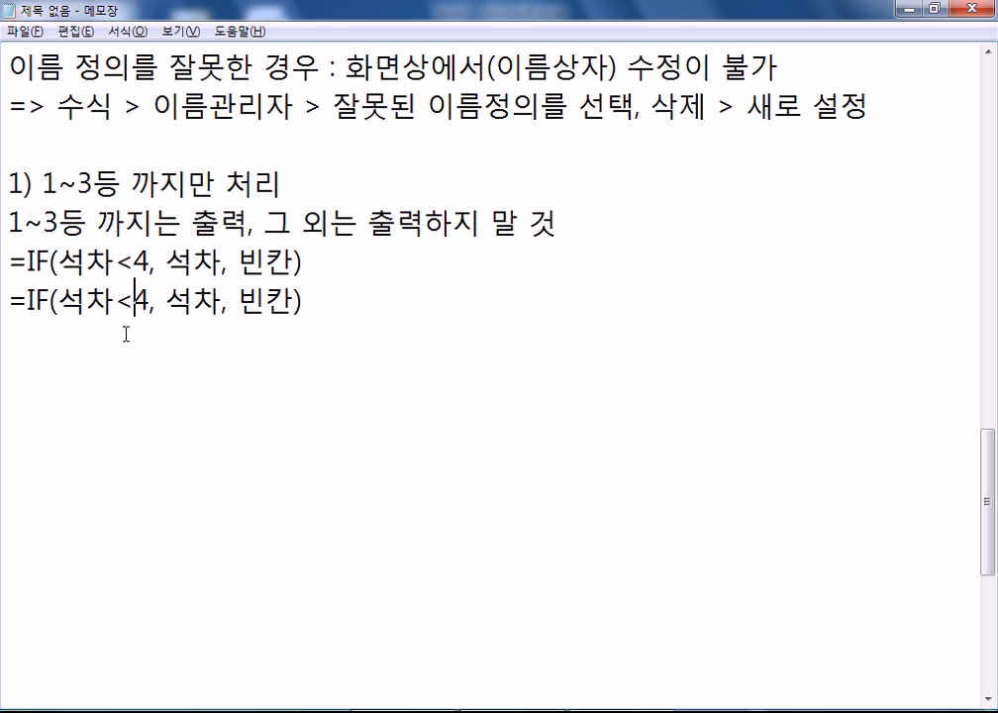
type("=3")
key("Delete")
left_click(126, 334)
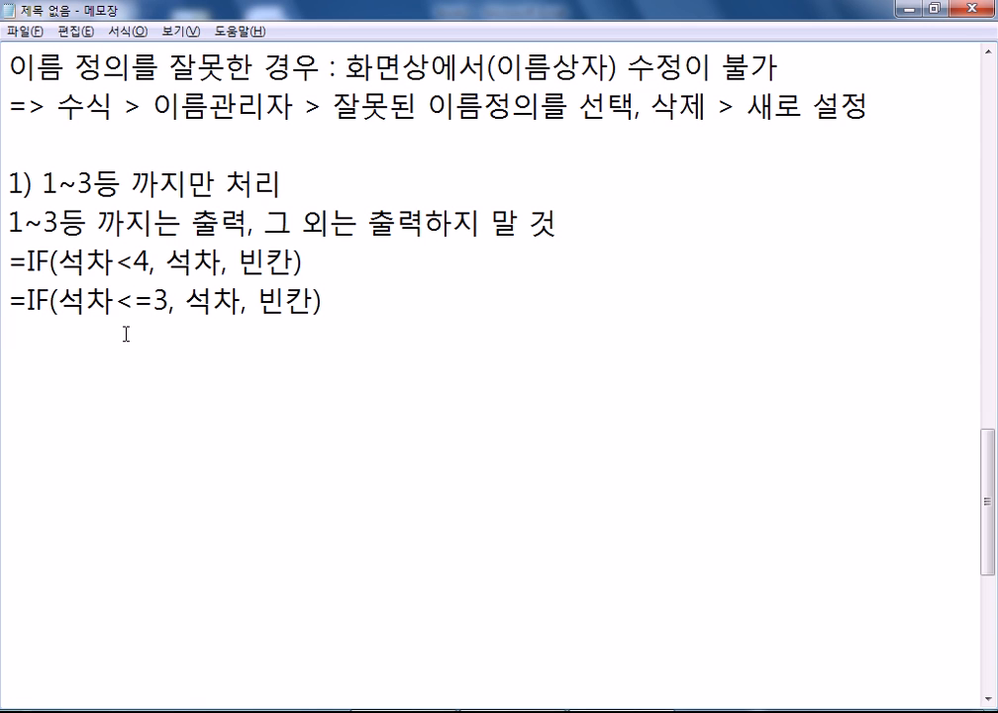
key("Up")
key("Up")
key("Right")
key("Right")
key("Right")
key("Right")
key("Right")
key("Right")
key("Right")
key("Down")
key("Down")
key("Down")
key("Up")
- In Excel, start I5's formula as =IF(RANK(, fixing the mistyped Korean input and RAND
key("alt+Tab")
type("=ㅑㄹ")
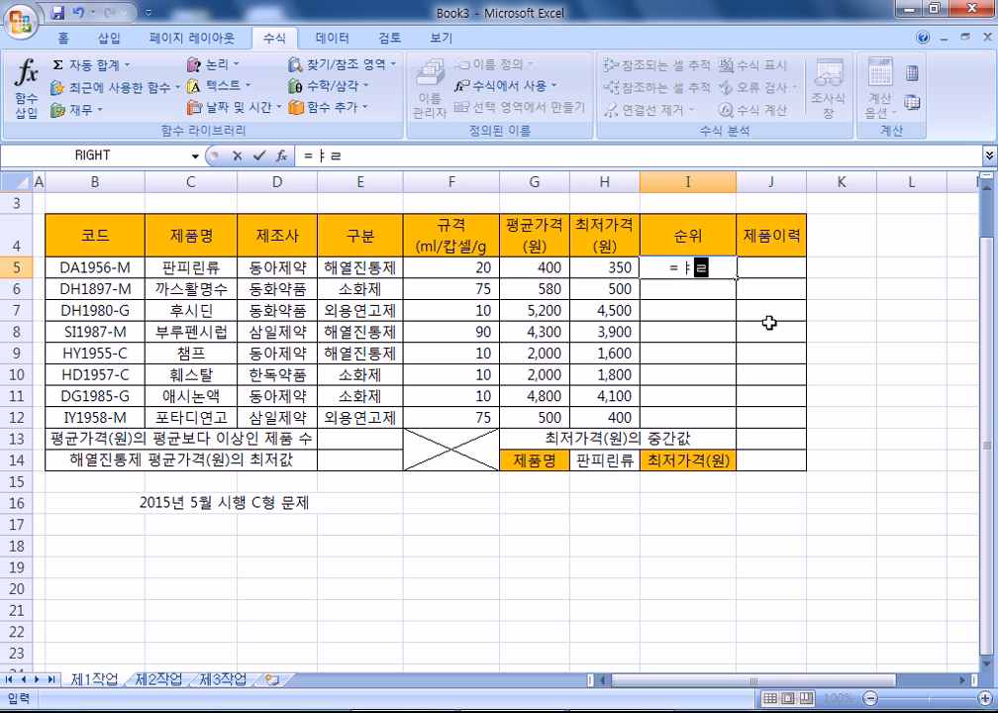
key("BackSpace")
key("BackSpace")
key("Hangul")
type("if(RANB")
key("BackSpace")
type("D(")
key("BackSpace")
key("BackSpace")
key("Down")
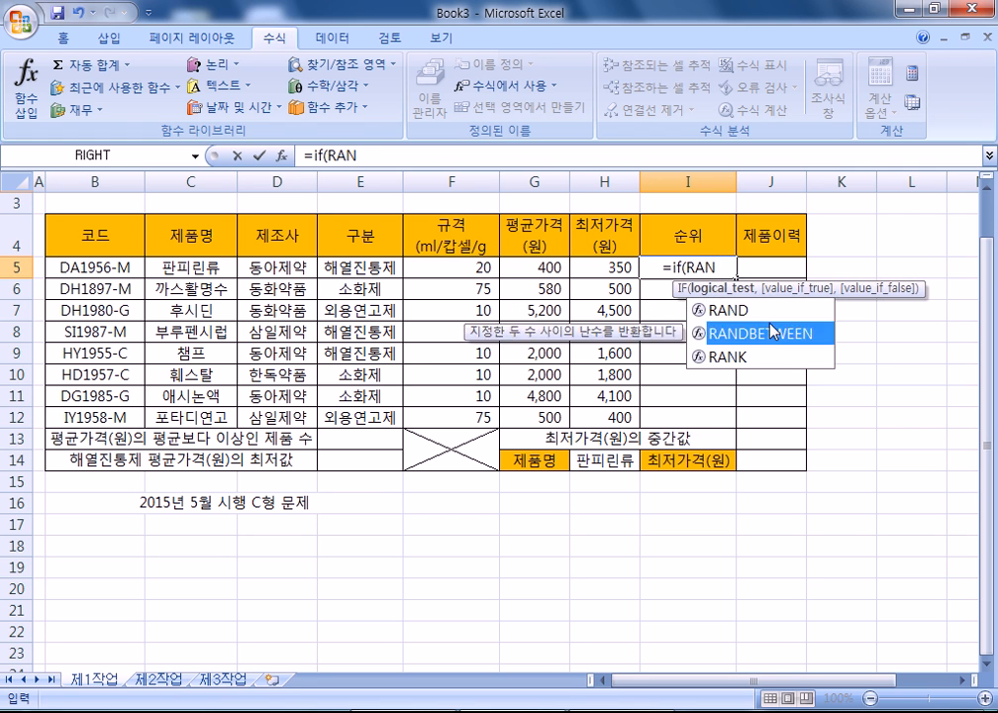
key("Down")
key("Tab")
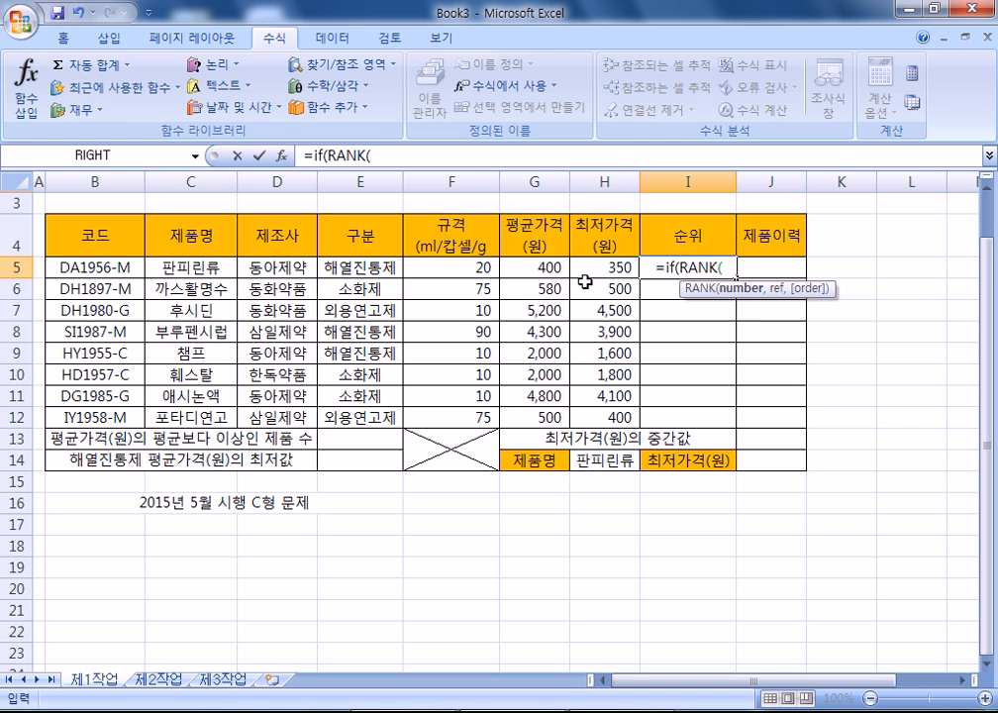
- Build the condition RANK(G5,$G$5:$G$12)<4 with an absolute range
left_click(517, 273)
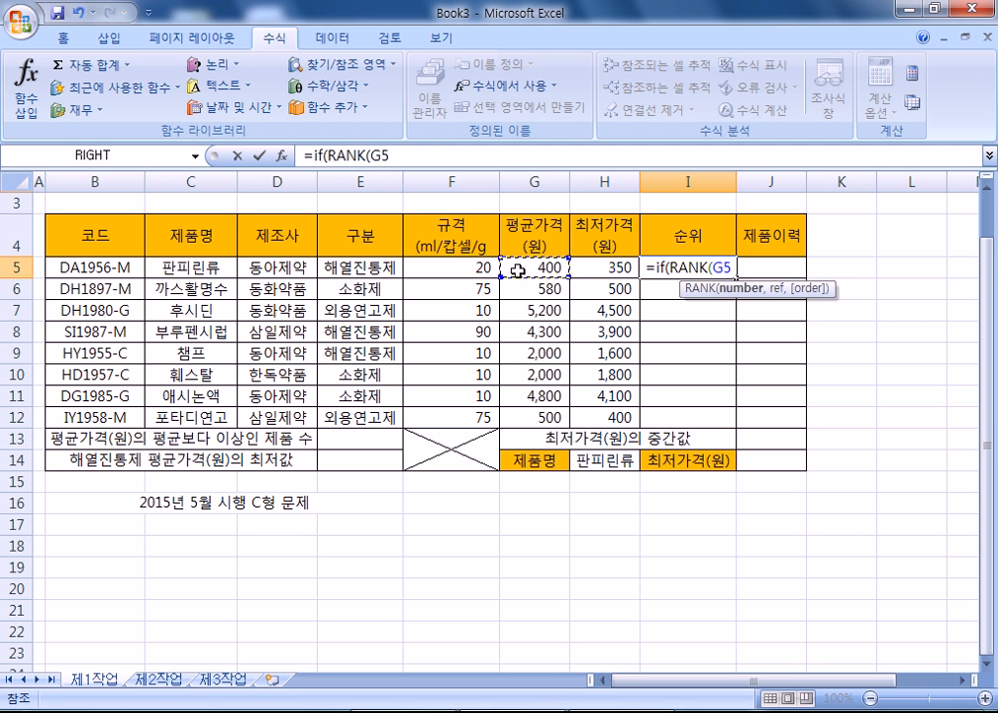
type(",")
left_click_drag(517, 272, 519, 412)
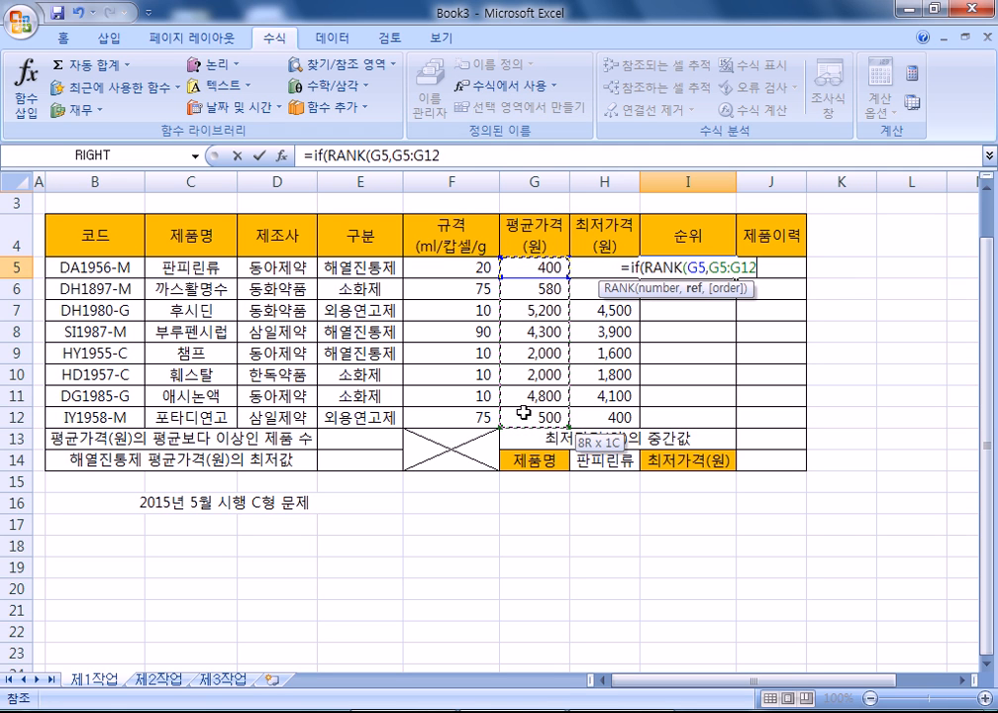
key("F4")
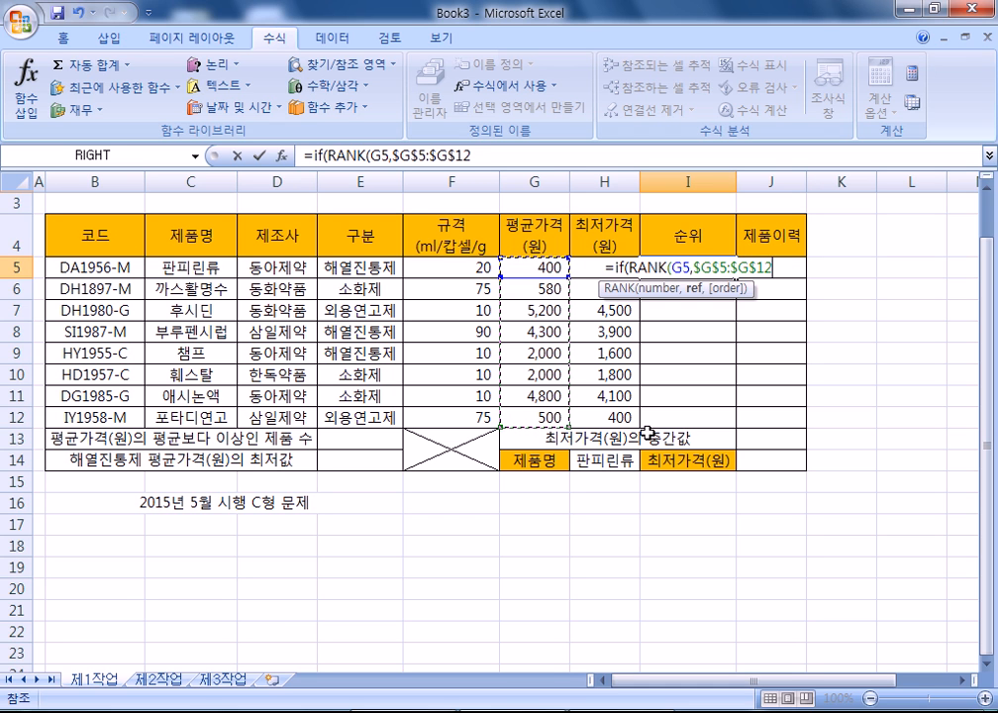
type("),")
key("BackSpace")
type("<4")
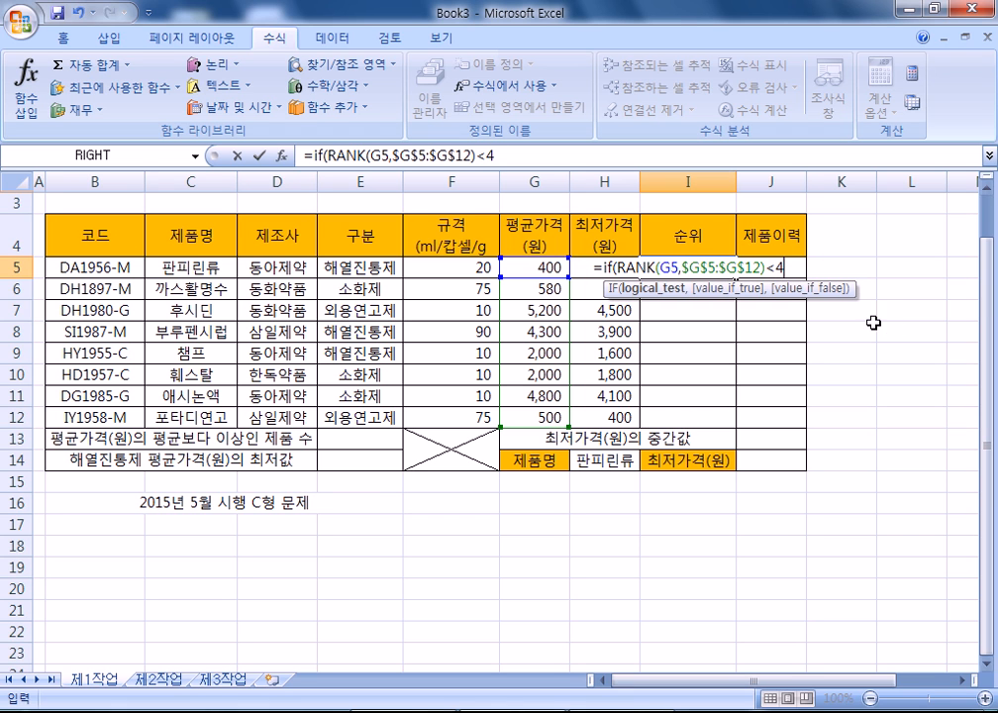
- Complete the formula with the RANK expression as the true result and "" otherwise
left_click_drag(620, 265, 768, 267)
key("ctrl+c")
left_click(793, 268)
type(",")
key("ctrl+v")
type(",\"\"")
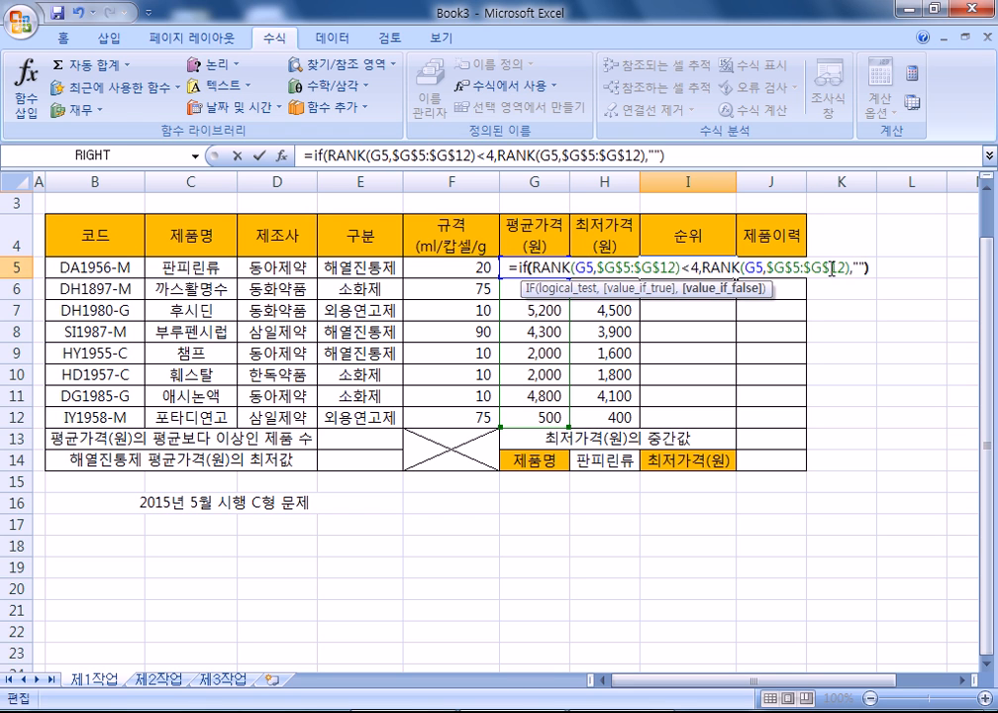
key("Return")
- Fill the rank formula from I5 down to I12 and copy its text
key("Up")
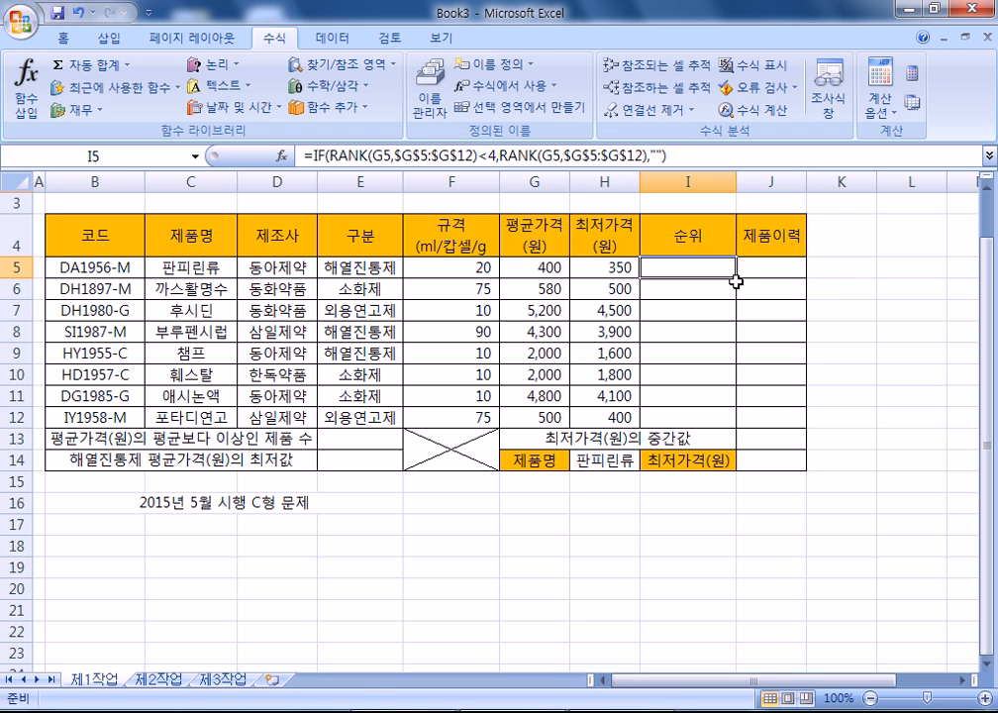
left_click_drag(736, 278, 756, 423)
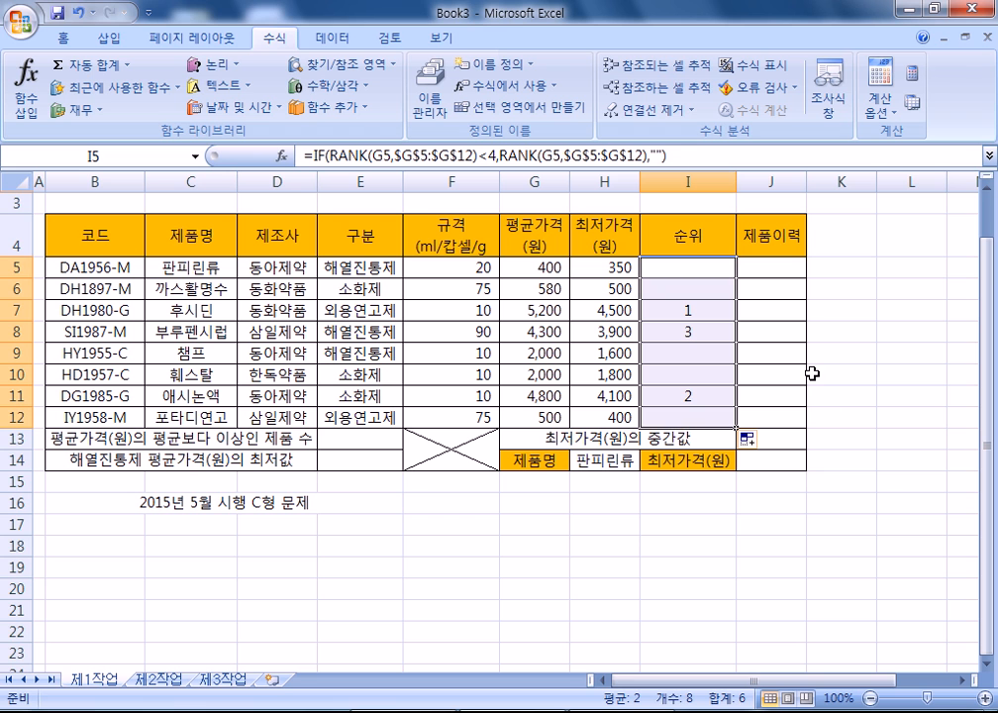
left_click(681, 158)
- Paste =IF(RANK(G5, $G$5:$G$12)<4, RANK(G5, $G$5:$G$12), "") into Notepad with spaces after the commas
key("alt+Tab")
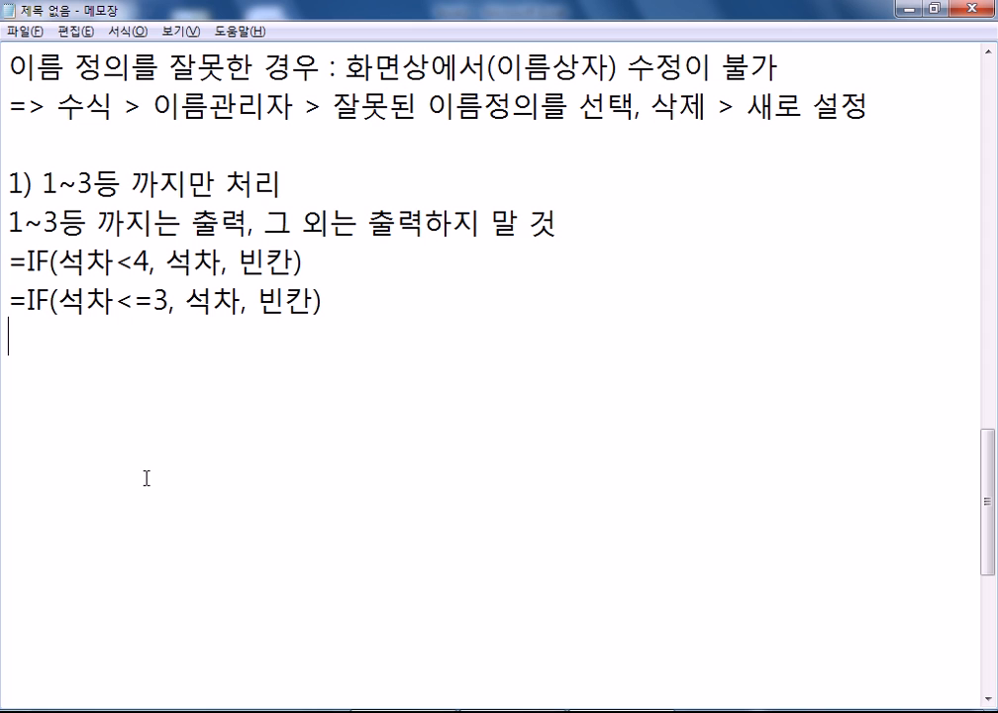
key("ctrl+v")
left_click(193, 338)
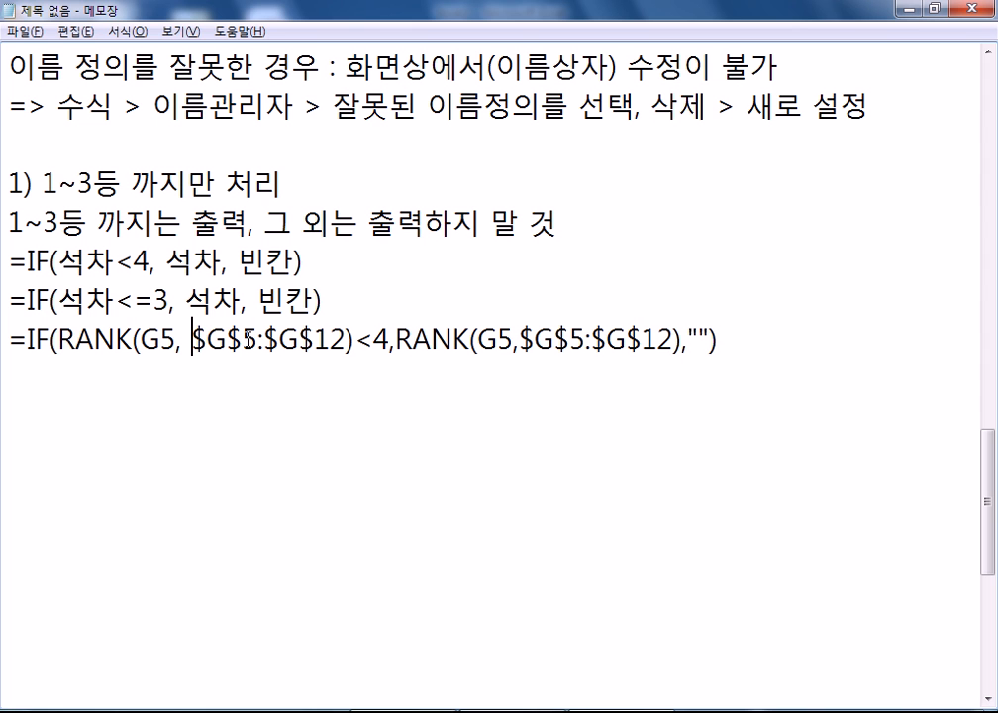
left_click(397, 338)
left_click(532, 341)
left_click(706, 340)
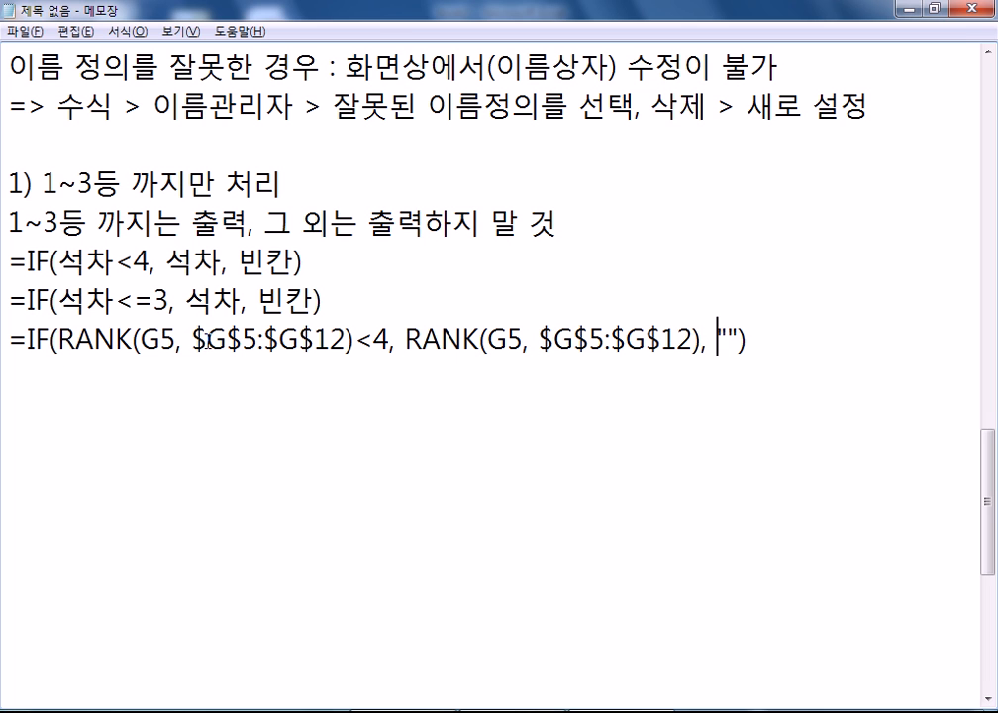
left_click_drag(58, 340, 355, 339)
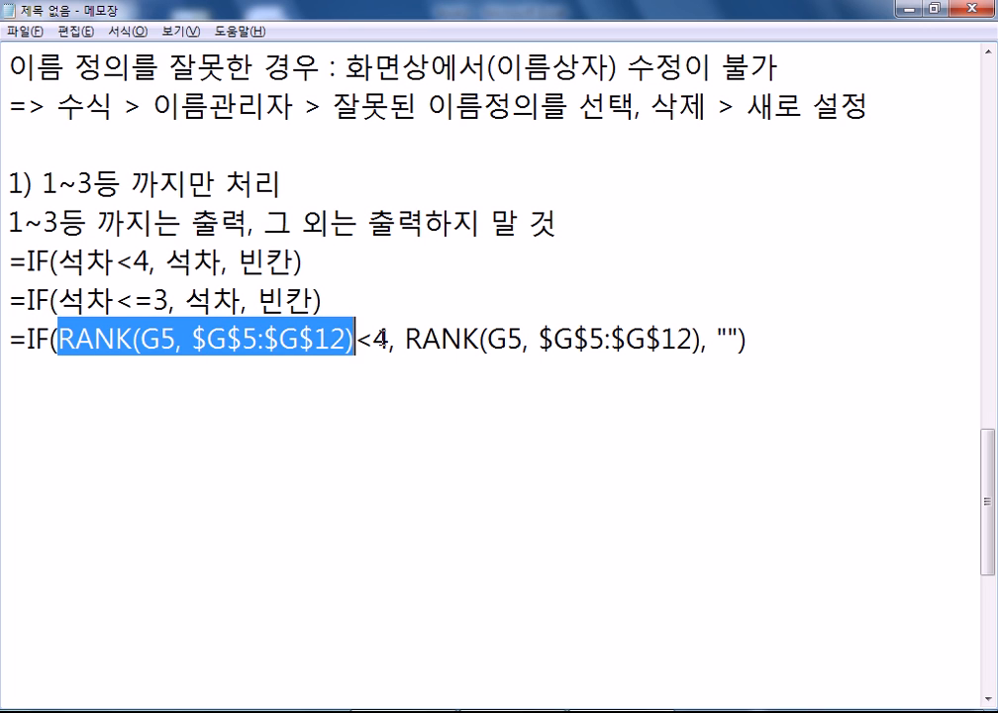
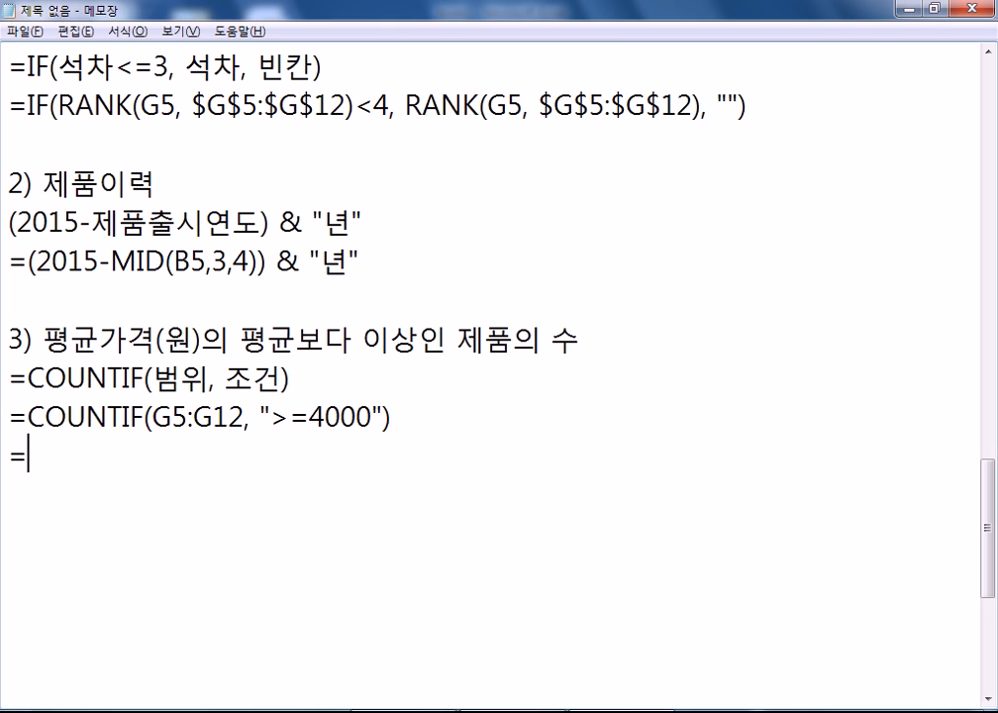
- Type =COUNTIF(G5:G12, ">="&AVERAGE(G5:G12)) in the notes, checking column G in Excel
type("G5:G12, \"")
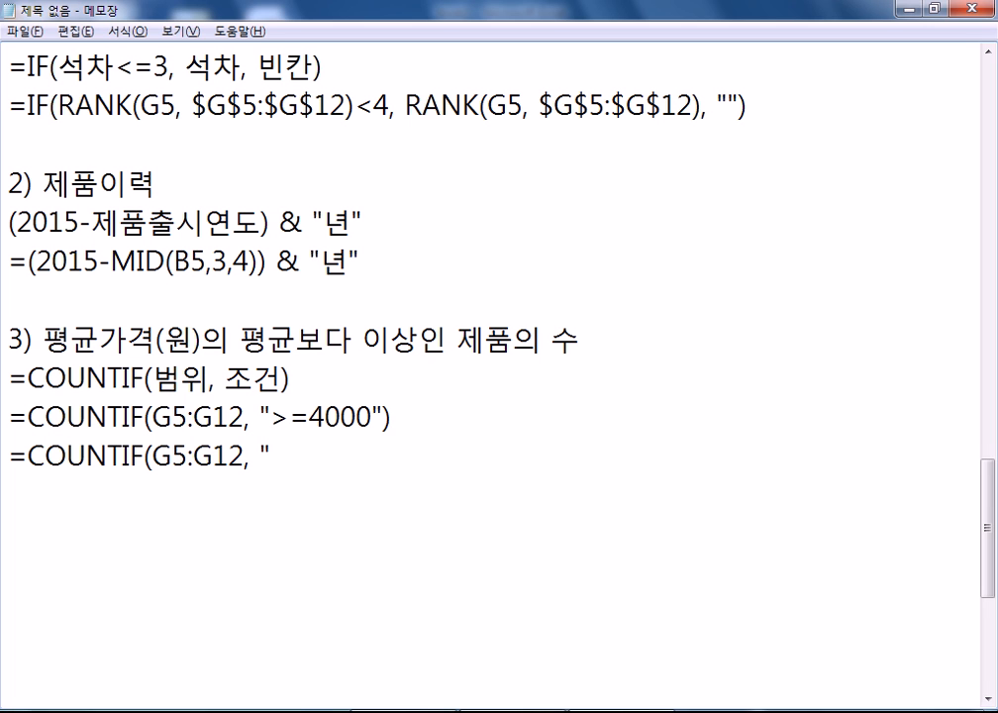
key("BackSpace")
left_click_drag(274, 417, 372, 417)
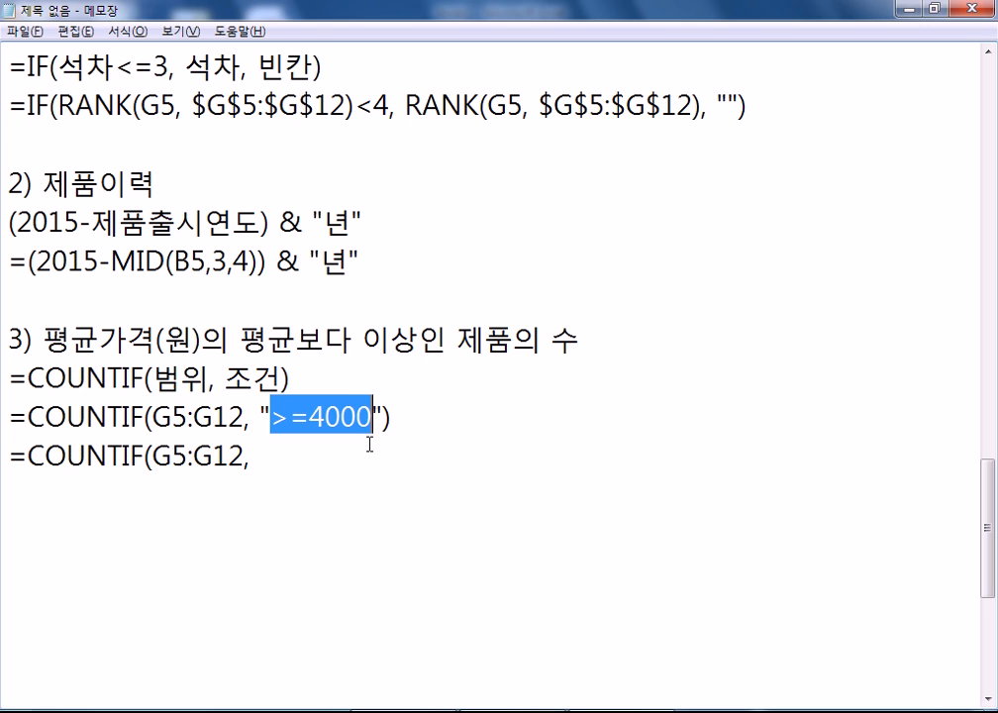
left_click(287, 454)
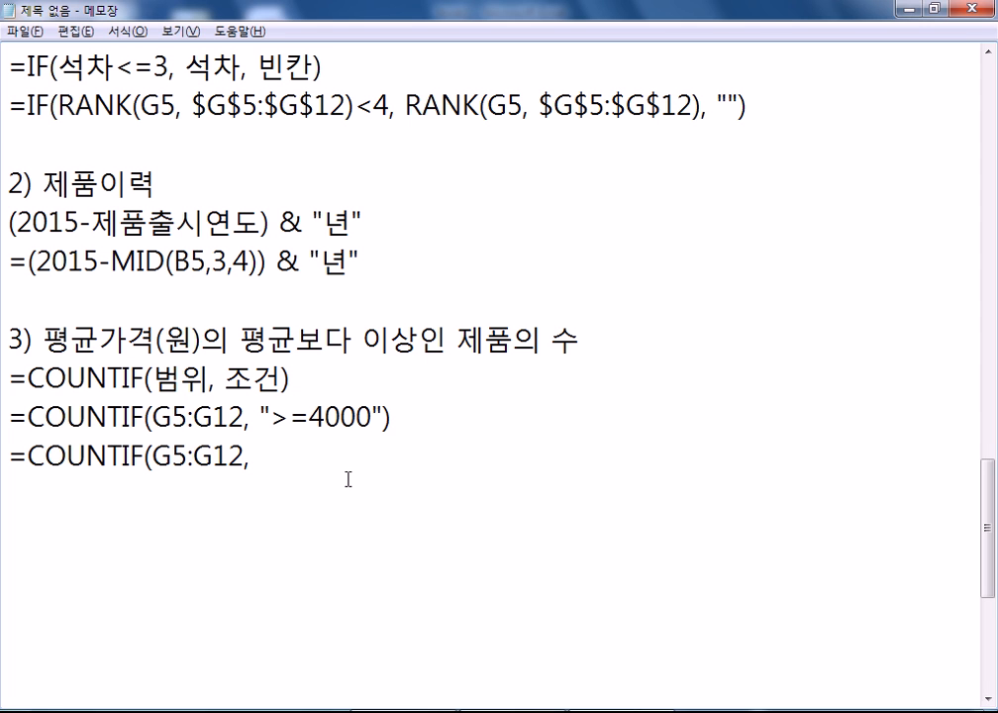
type("\">=\"")
key("alt+Tab")
left_click_drag(510, 265, 547, 418)
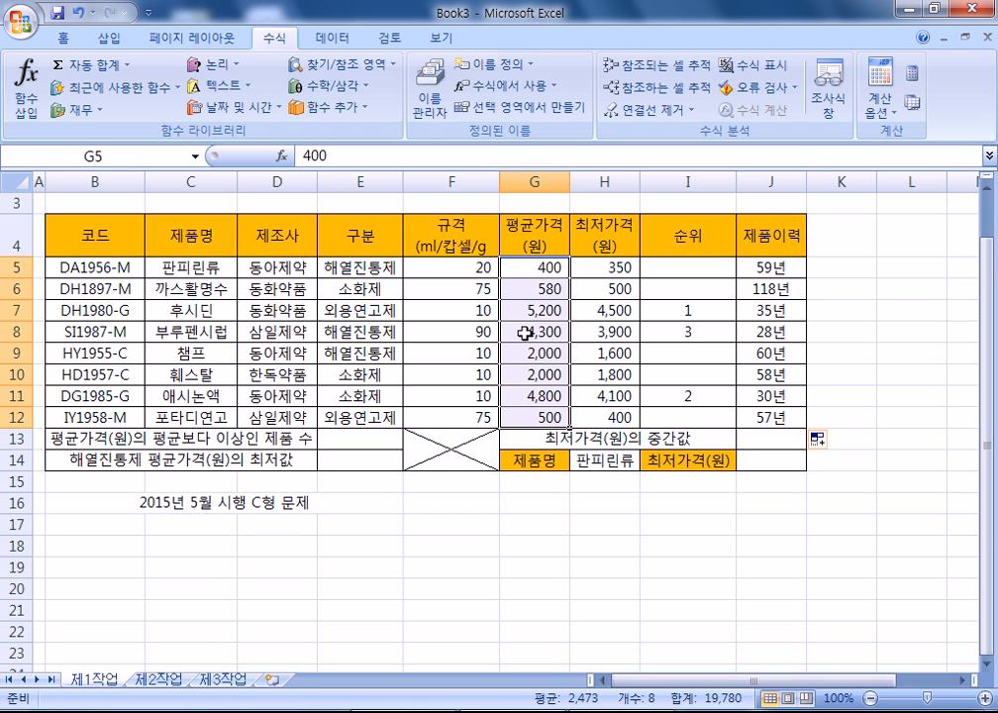
key("alt+Tab")
type("AVERAG")
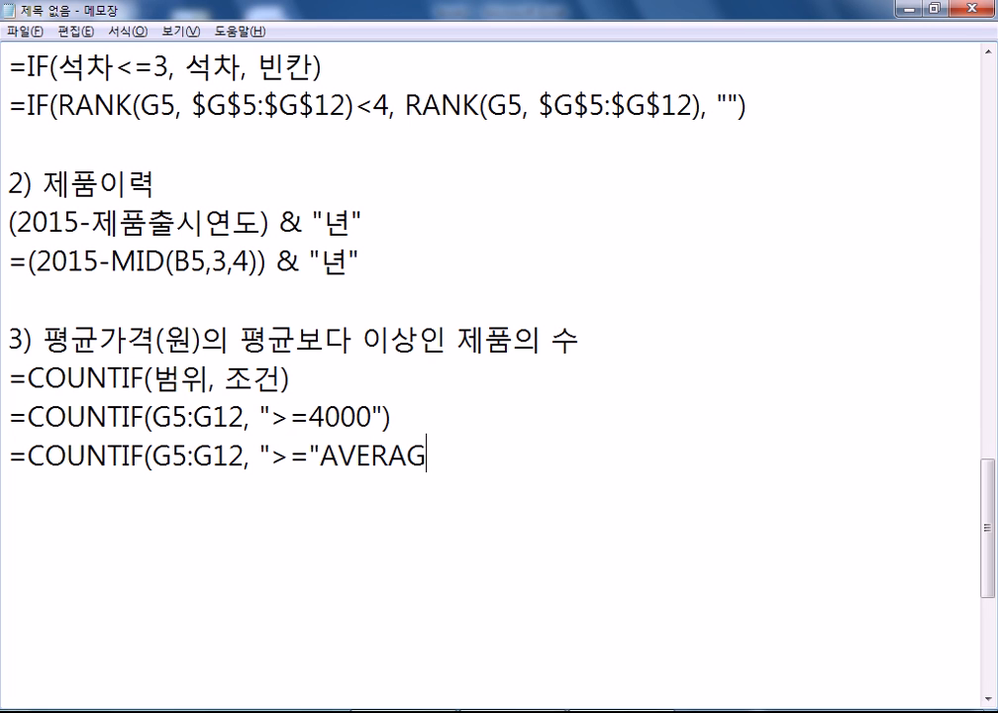
type("E(G5:G122")
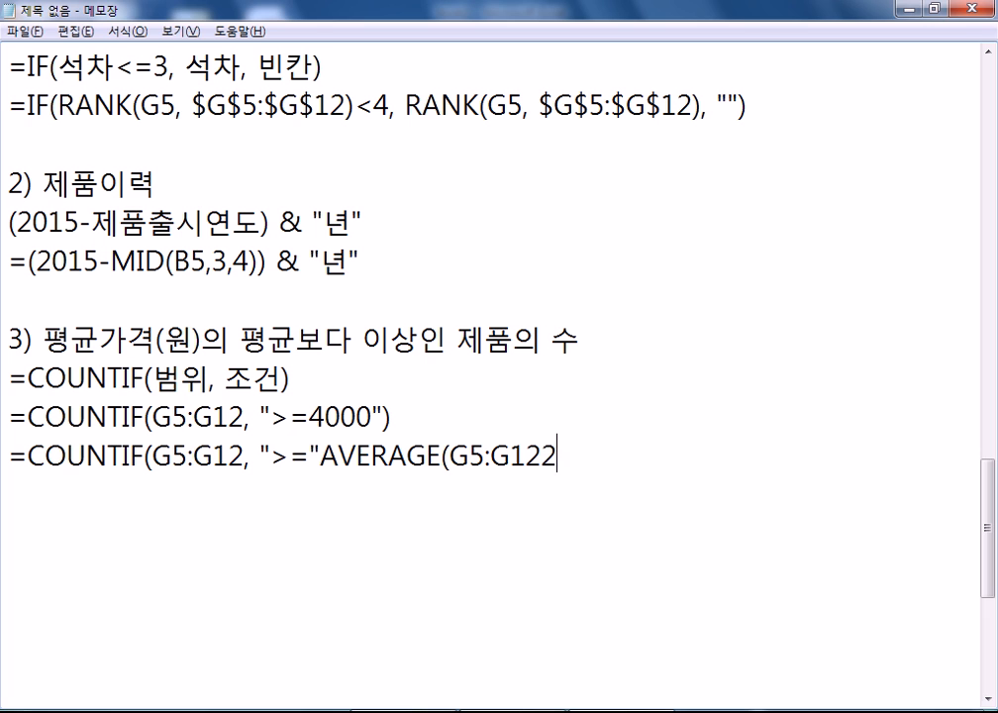
key("BackSpace")
type("))")
key("Left")
key("Left")
key("Left")
key("Left")
key("Left")
key("Left")
key("Left")
key("Left")
key("Left")
key("Left")
key("Left")
key("Left")
key("Left")
key("Left")
key("Left")
key("Left")
key("Left")
type("&")
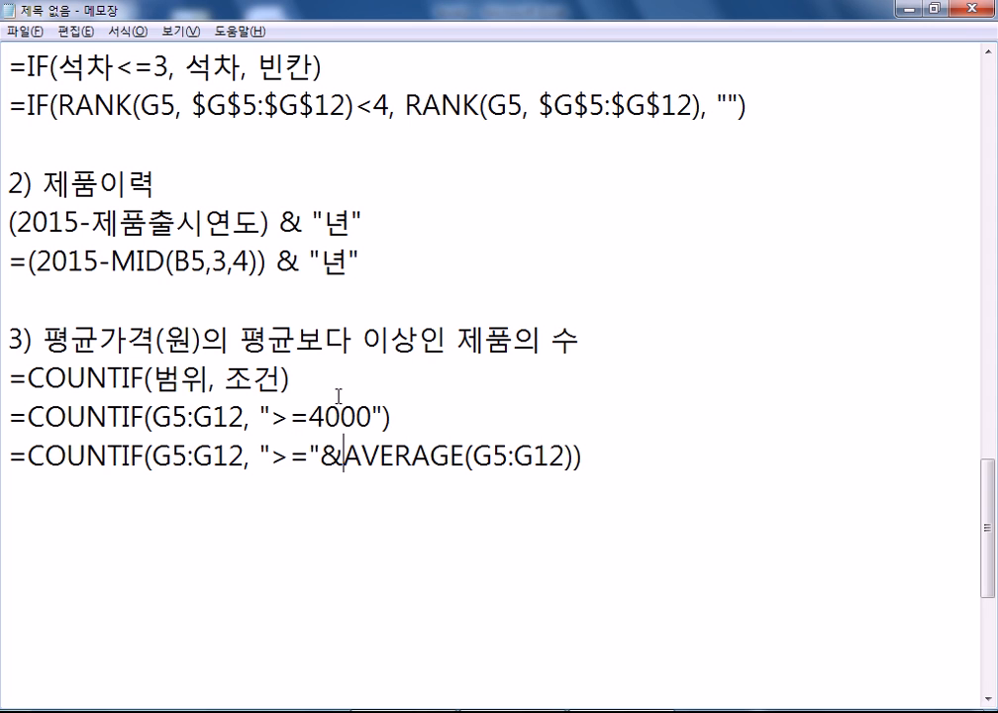
- Walk through the formula's parts (COUNTIF, >=, &, AVERAGE) and select the finished line
left_click_drag(154, 458, 575, 457)
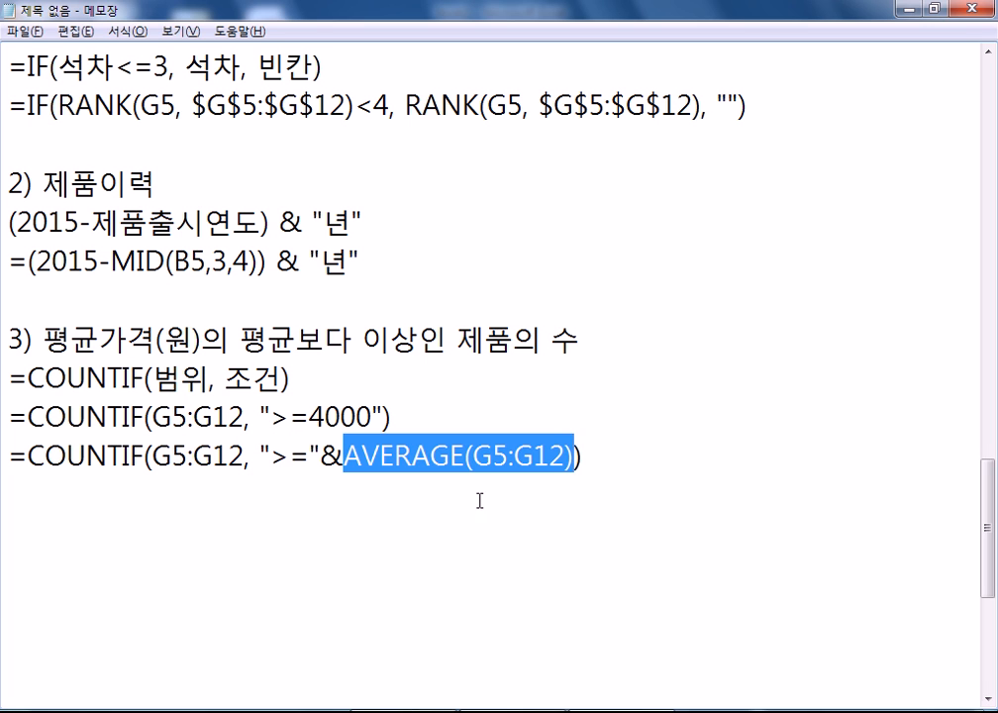
left_click_drag(271, 459, 574, 456)
left_click_drag(50, 455, 153, 455)
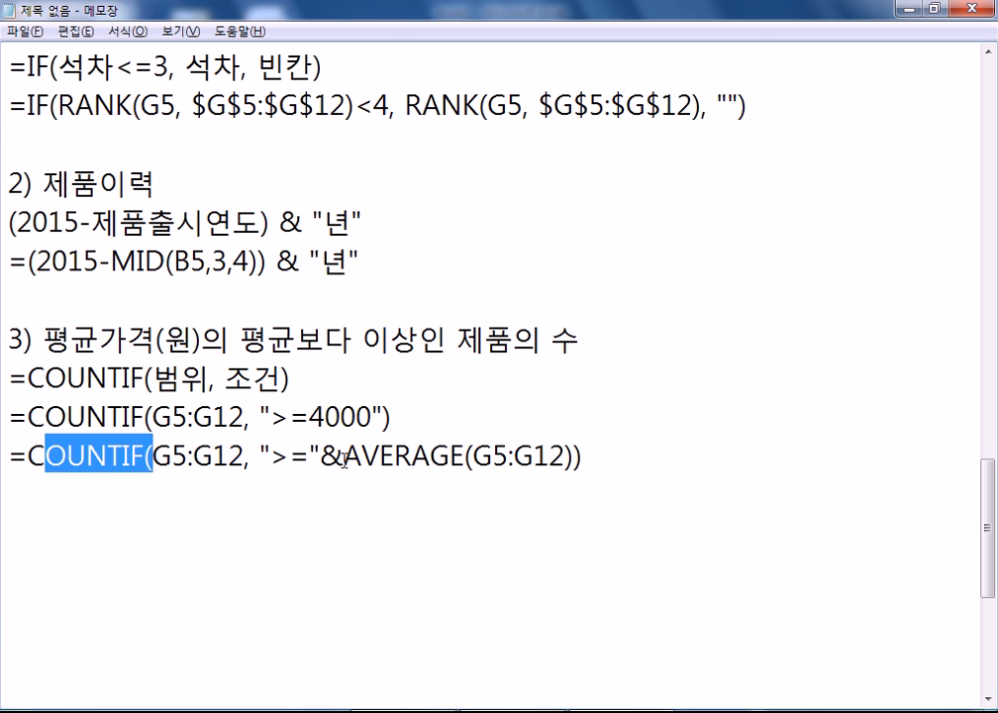
left_click_drag(362, 456, 466, 457)
left_click_drag(316, 455, 345, 457)
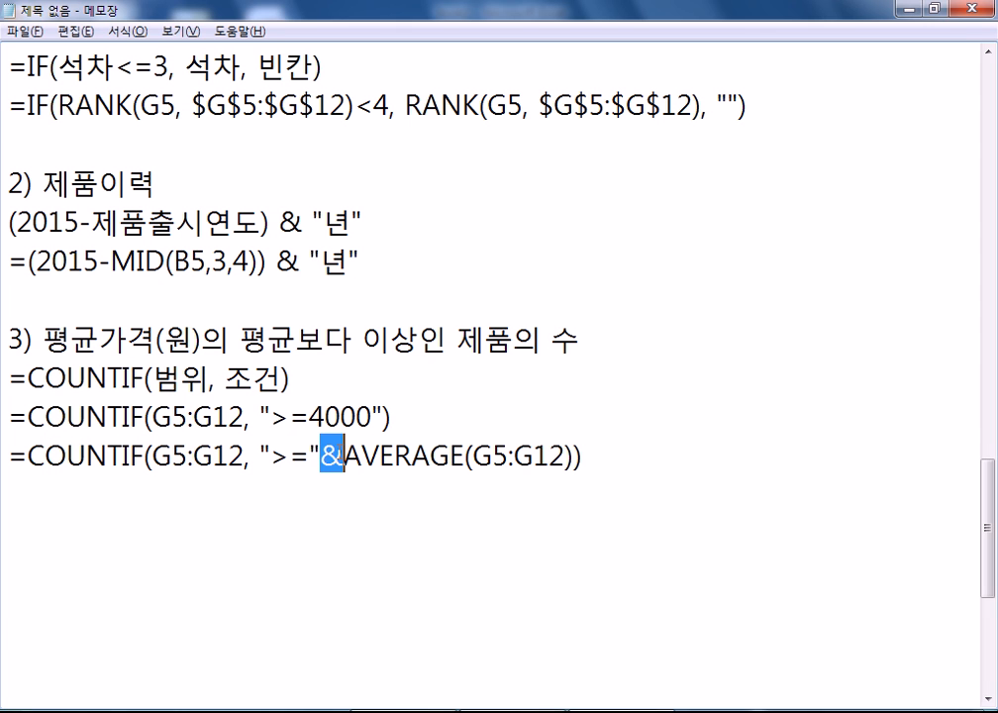
left_click(357, 496)
left_click_drag(260, 456, 585, 458)
left_click(403, 521)
left_click_drag(586, 457, 7, 456)
key("ctrl+c")
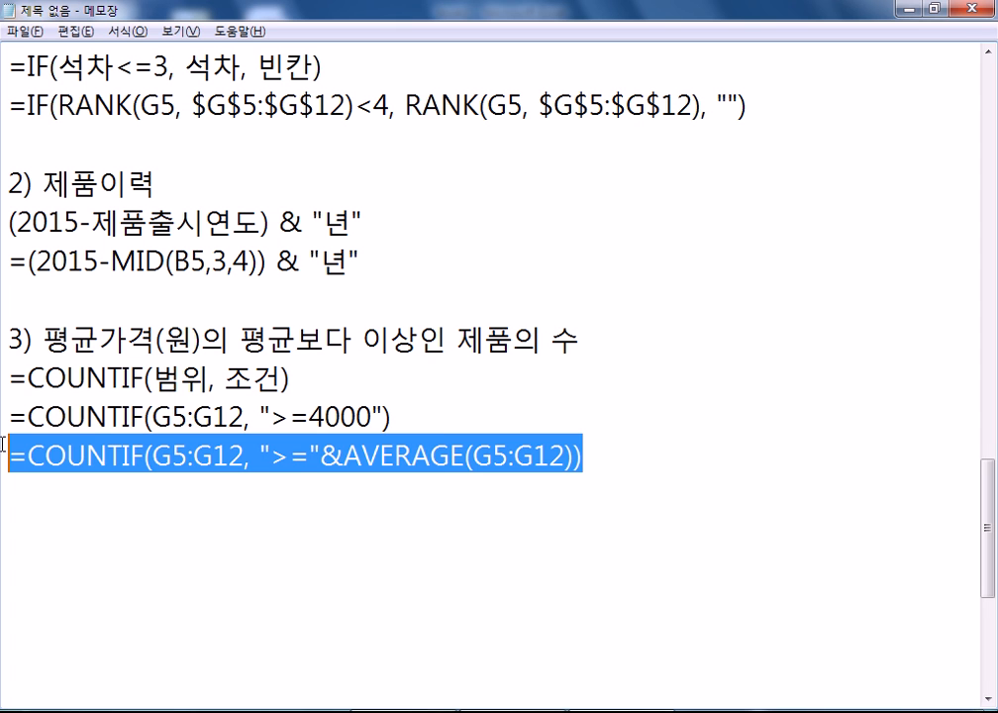
- Paste the COUNTIF formula into E13 in Excel so it shows 3
key("alt+Tab")
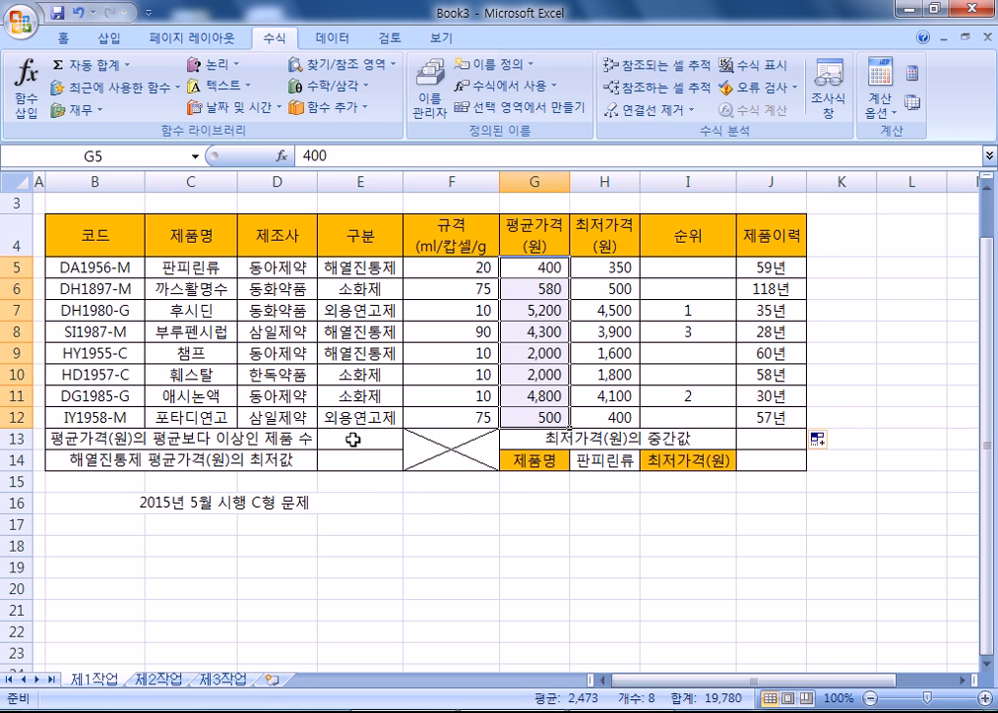
left_click(387, 439)
key("ctrl+v")
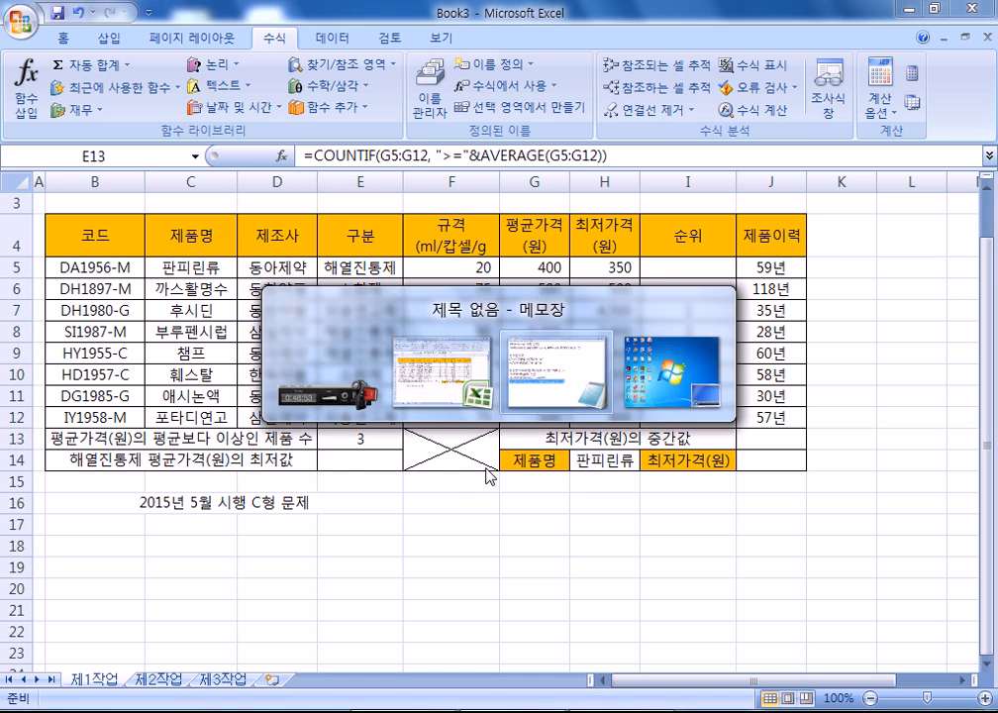
- Add the heading '4) 해열진통제 평균가격(원)의 최저값' on a new line in the notes
key("alt+Tab")
left_click(344, 504)
key("Return")
type("4)")
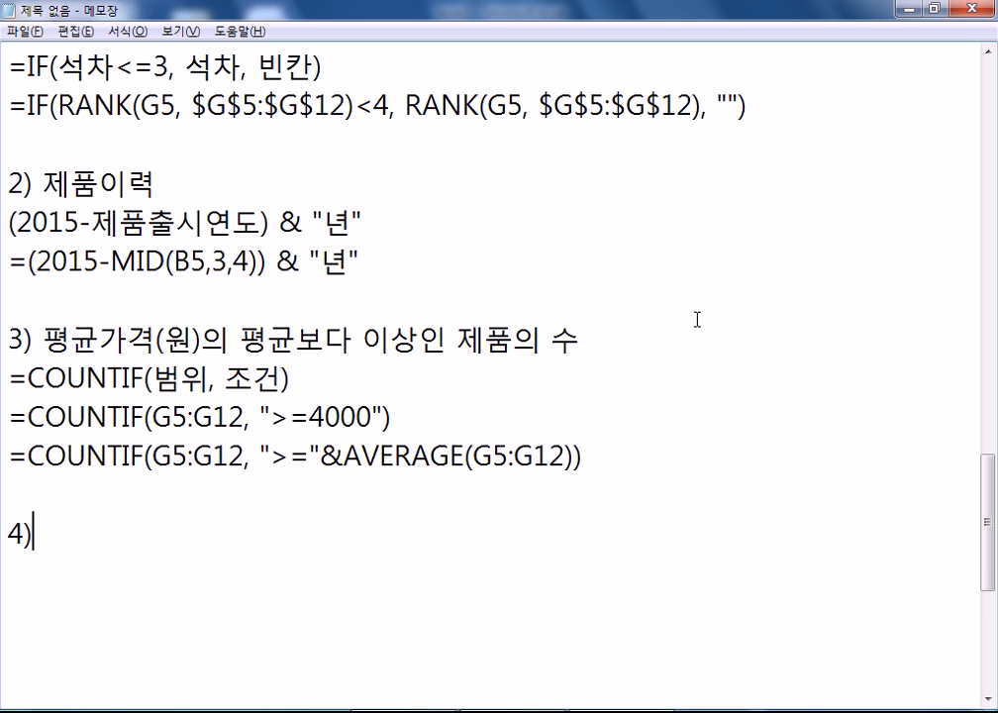
scroll(673, 327, "down", 1)
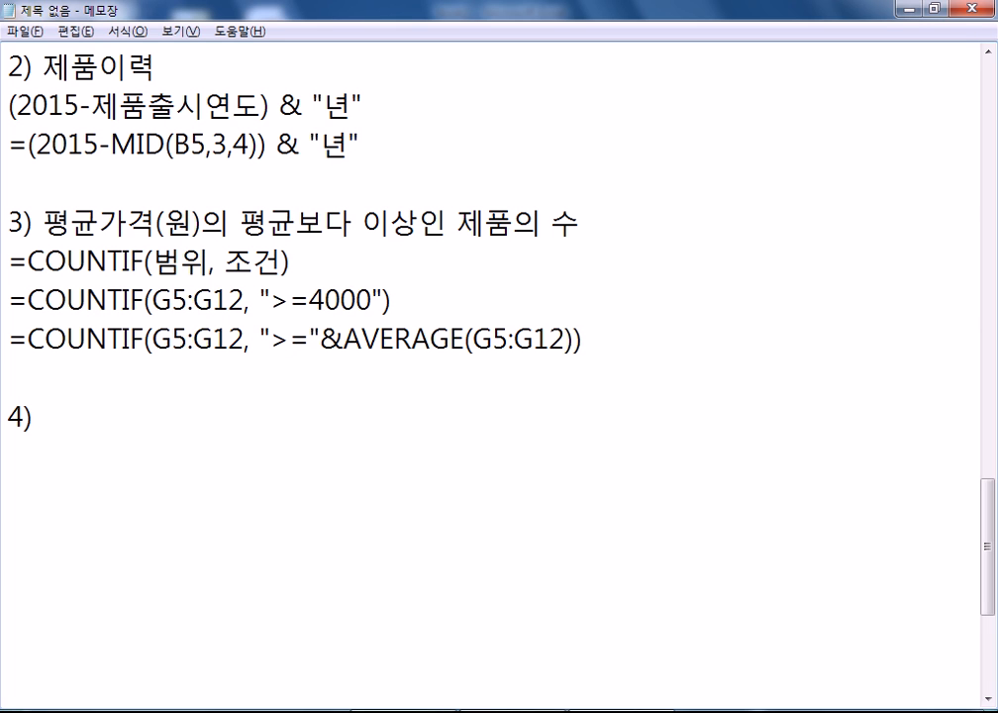
type("GODUF")
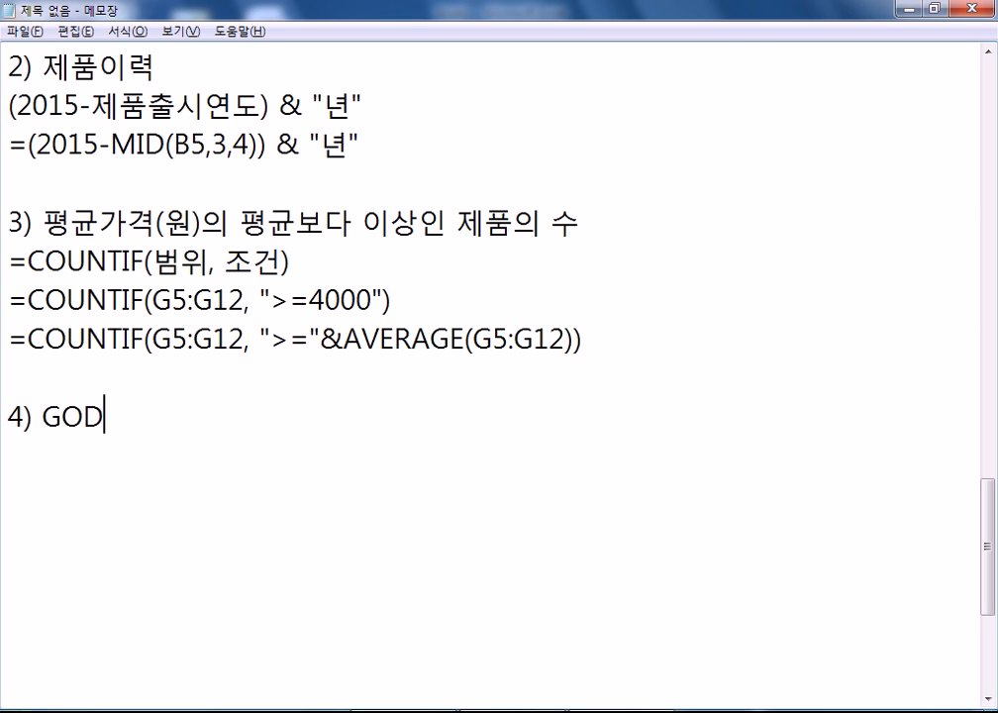
key("BackSpace")
key("BackSpace")
key("BackSpace")
key("BackSpace")
key("BackSpace")
type("GOD")
key("BackSpace")
key("BackSpace")
key("BackSpace")
key("Hangul")
type("해열진통제")
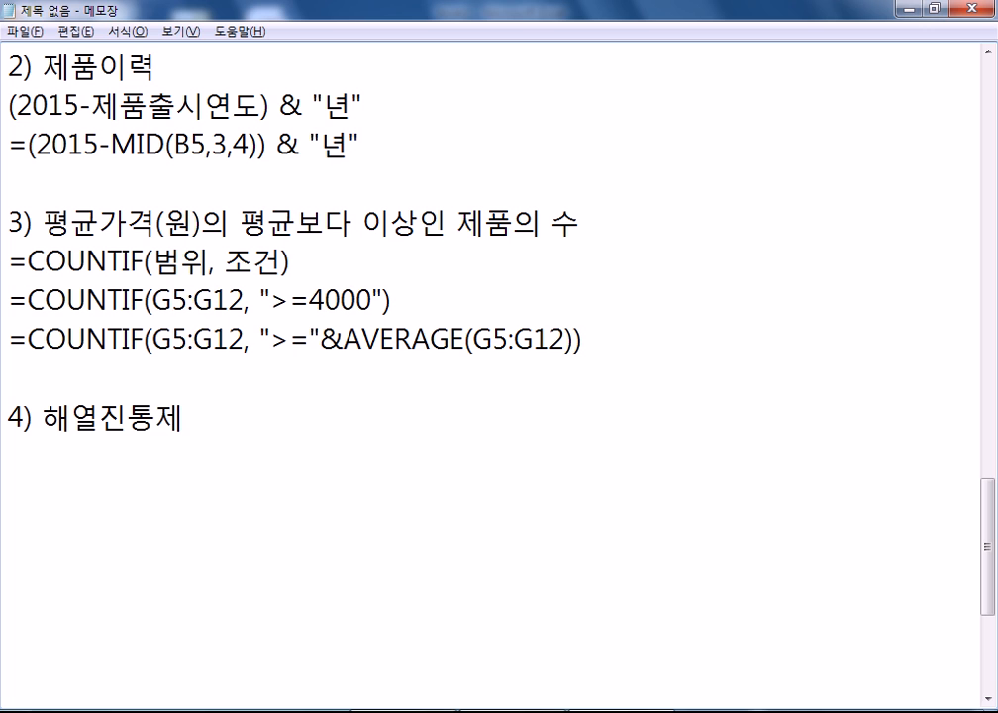
type(" 평규ㅜㄴ")
key("BackSpace")
key("BackSpace")
key("BackSpace")
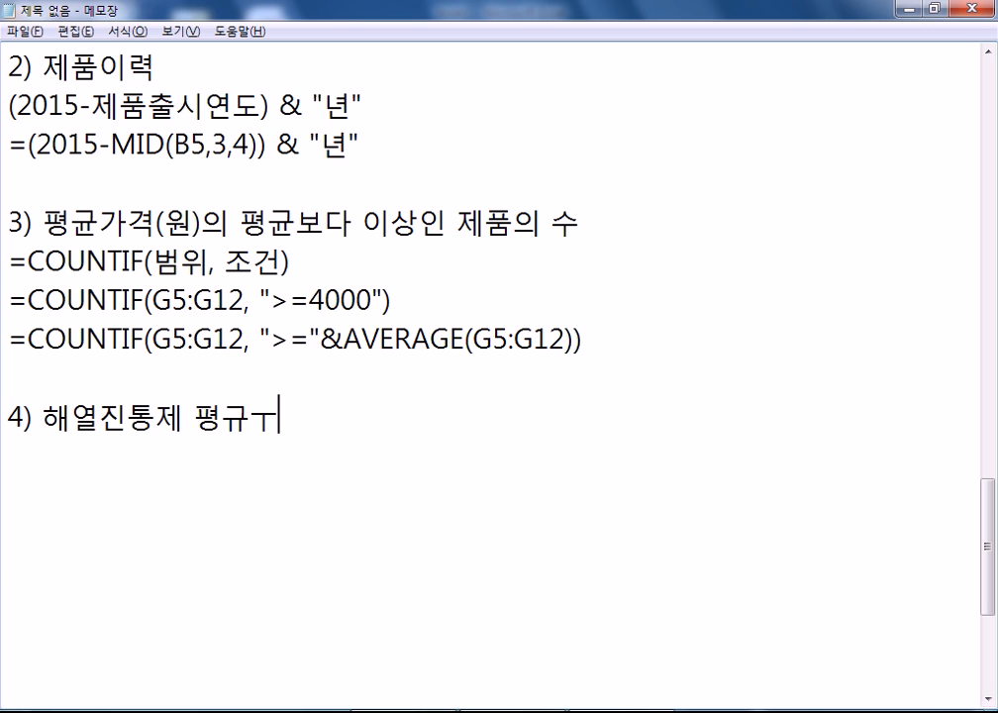
type("균가격")
type("(원)의 최")
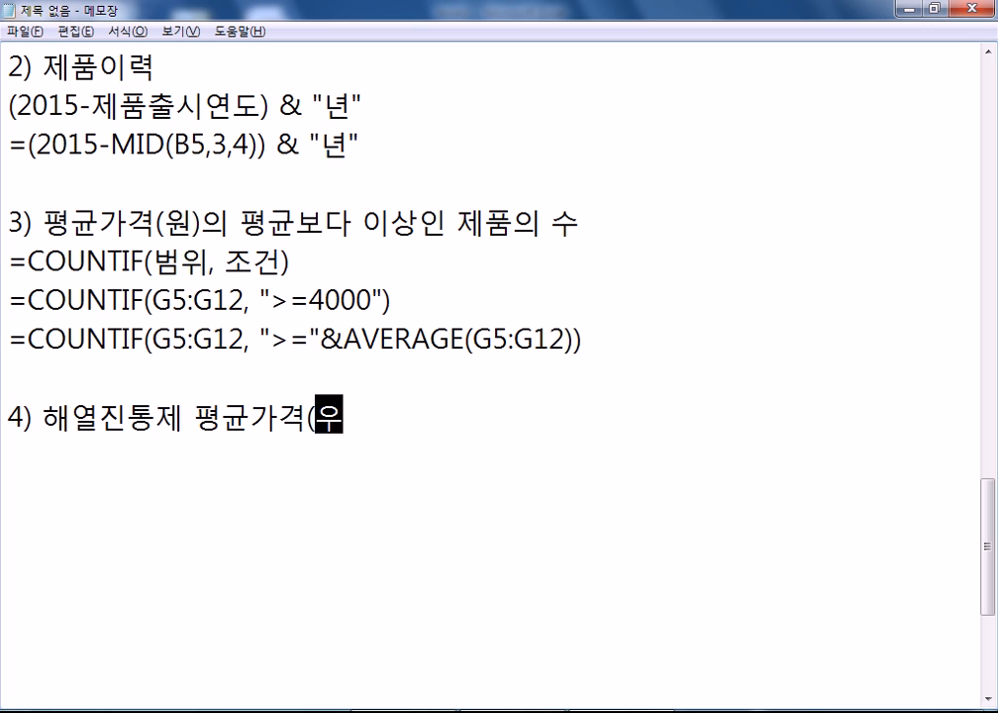
type("저값")
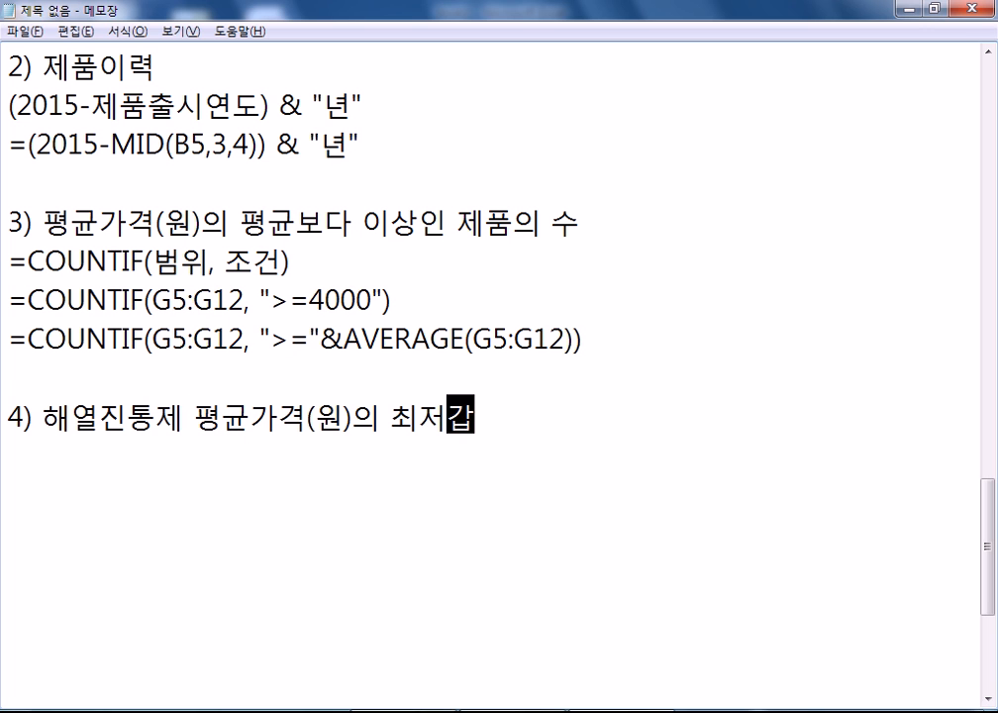
key("Return")
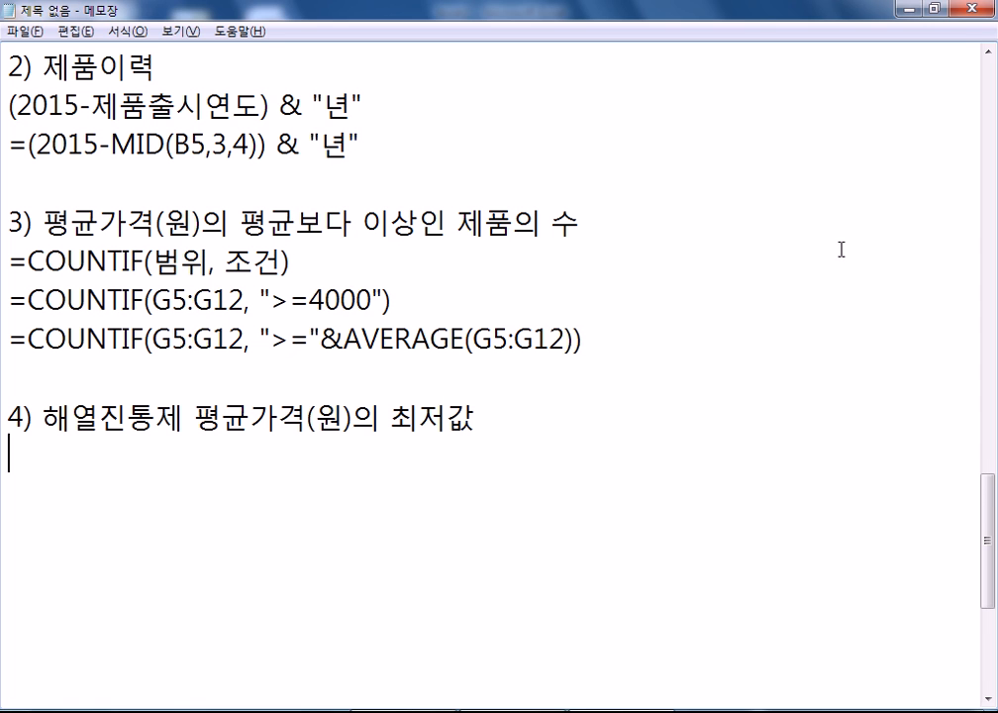
key("alt+Tab")
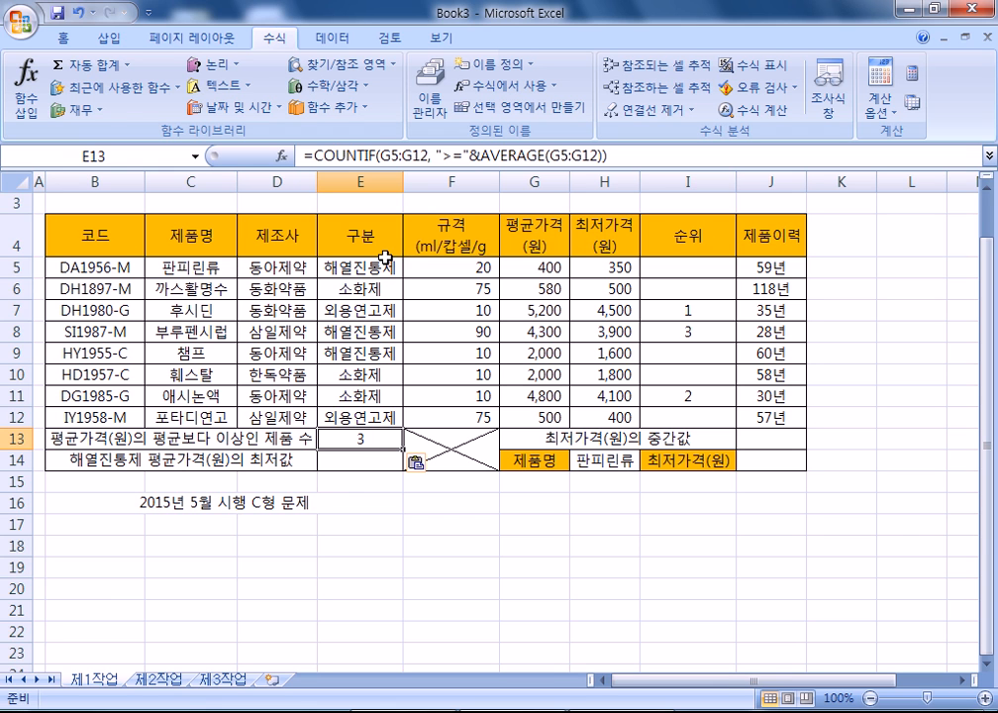
- Point out the 구분 and 평균가격 headers and their first values in the table
left_click_drag(378, 244, 379, 265)
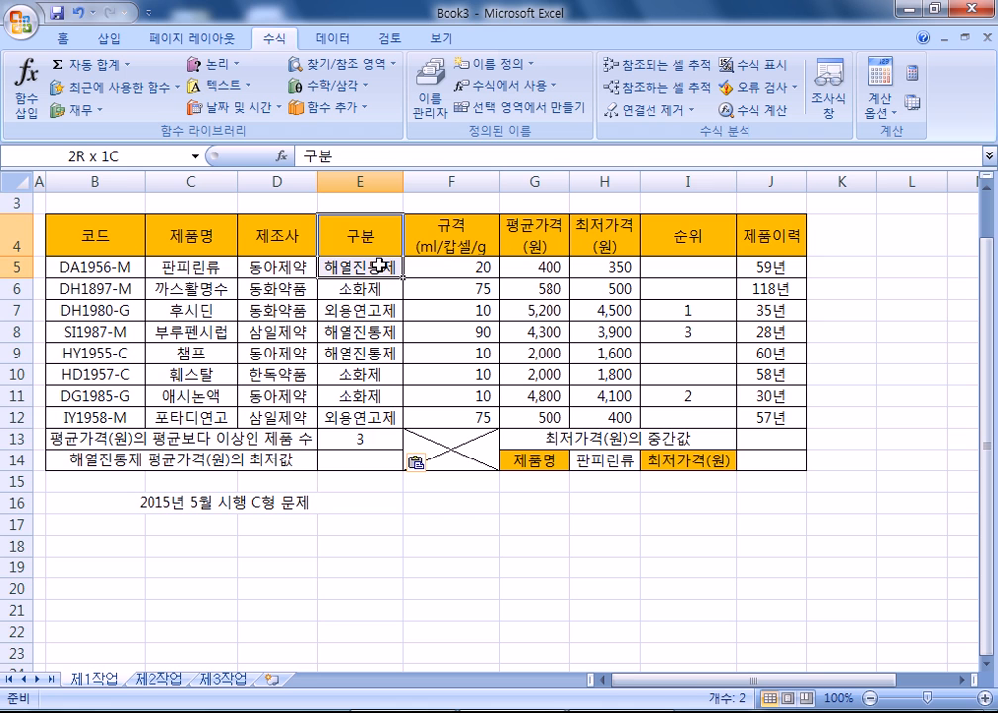
left_click_drag(535, 234, 537, 265)
left_click(537, 266)
left_click(537, 246)
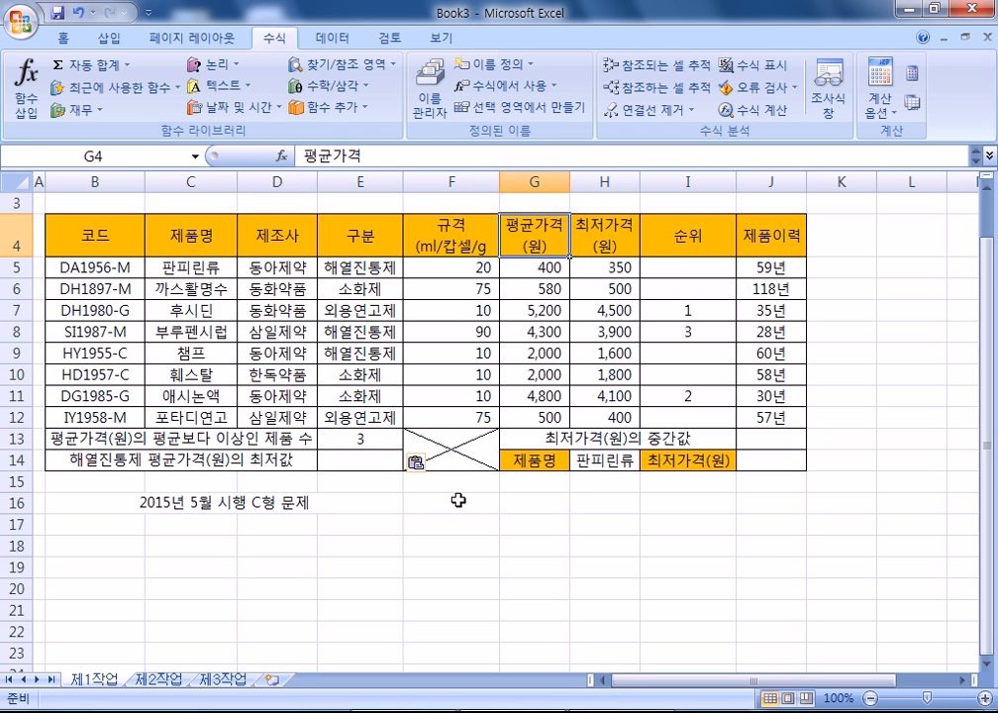
- Enter =DMIN(B4:H12,G4,E4:E5) in E14 for the lowest fever-reducer average price
left_click(394, 462)
type("=으ㅑㅜ*(")
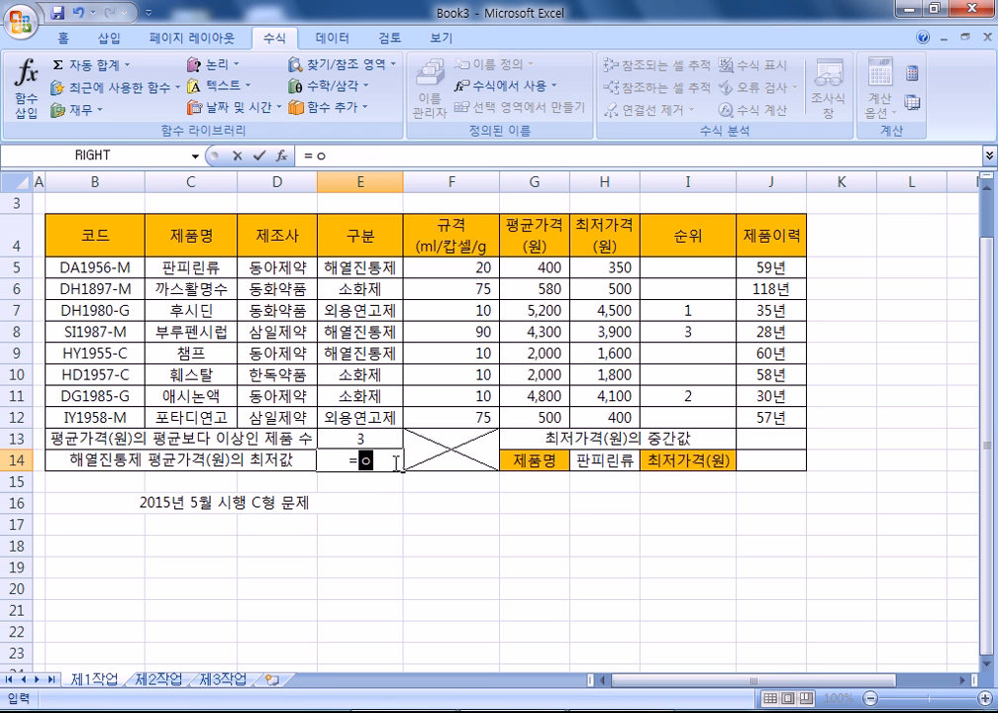
key("BackSpace")
key("BackSpace")
key("BackSpace")
key("BackSpace")
key("BackSpace")
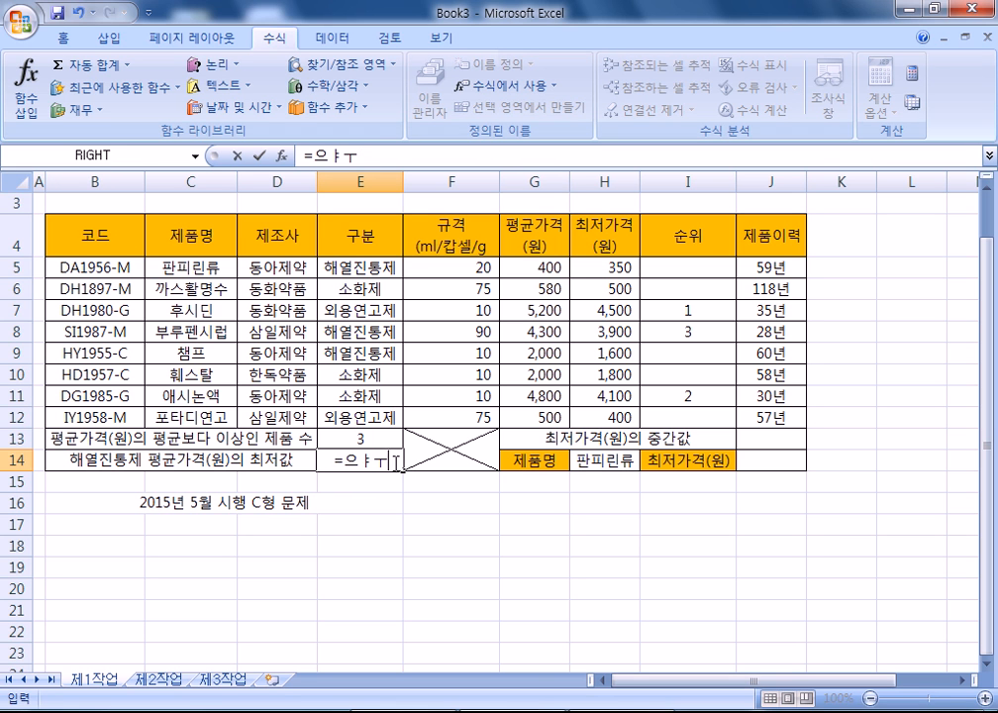
type("DMIN(")
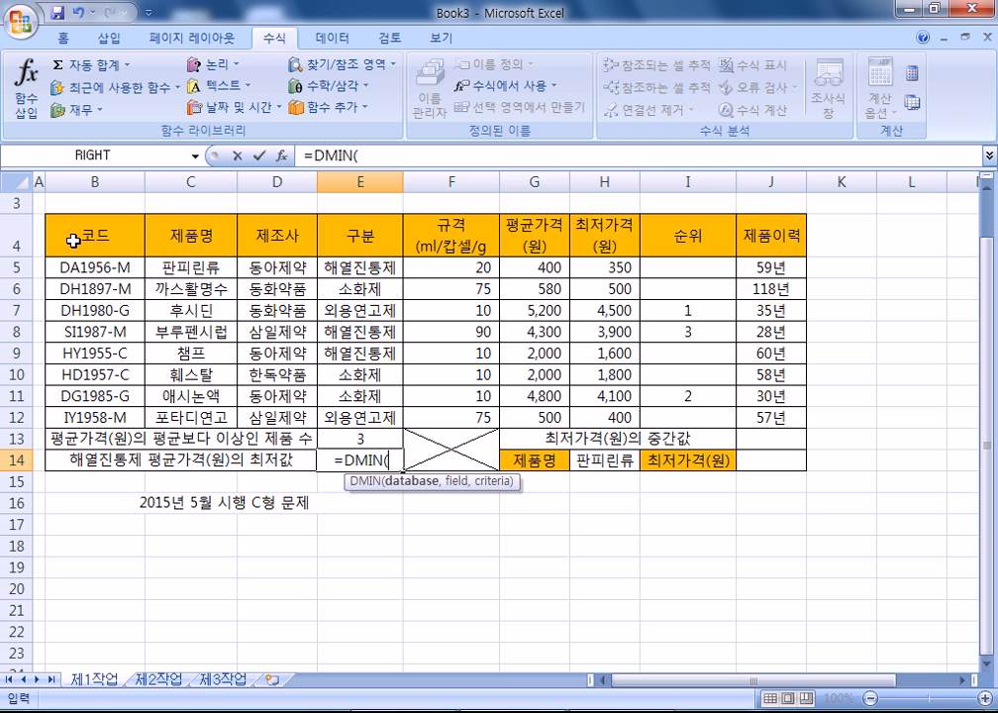
left_click_drag(72, 241, 602, 424)
type(",")
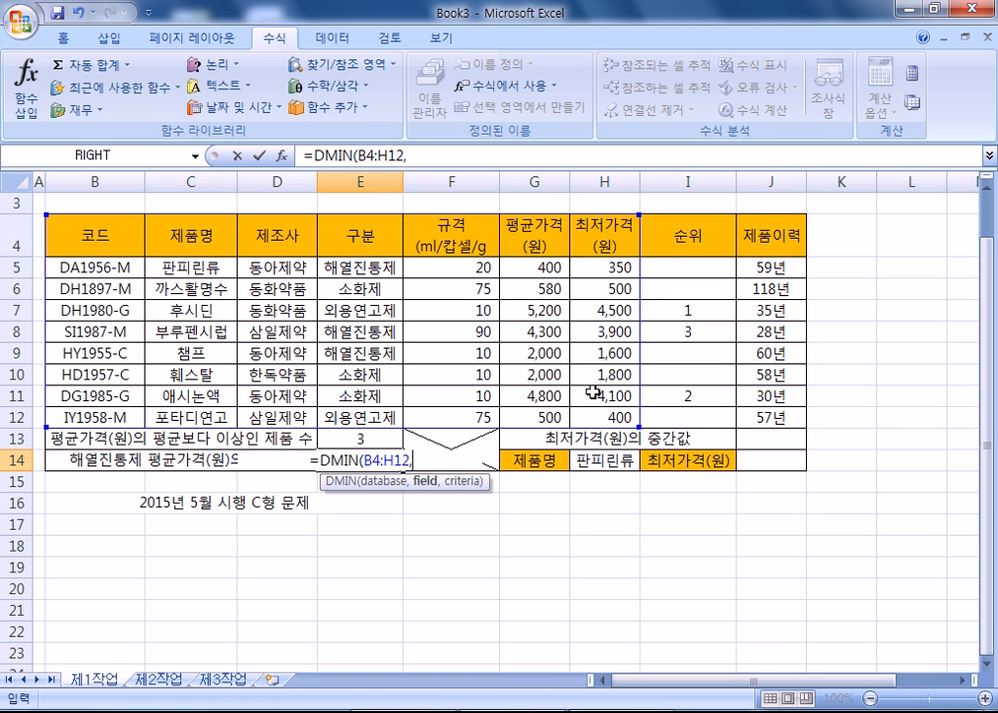
left_click(551, 243)
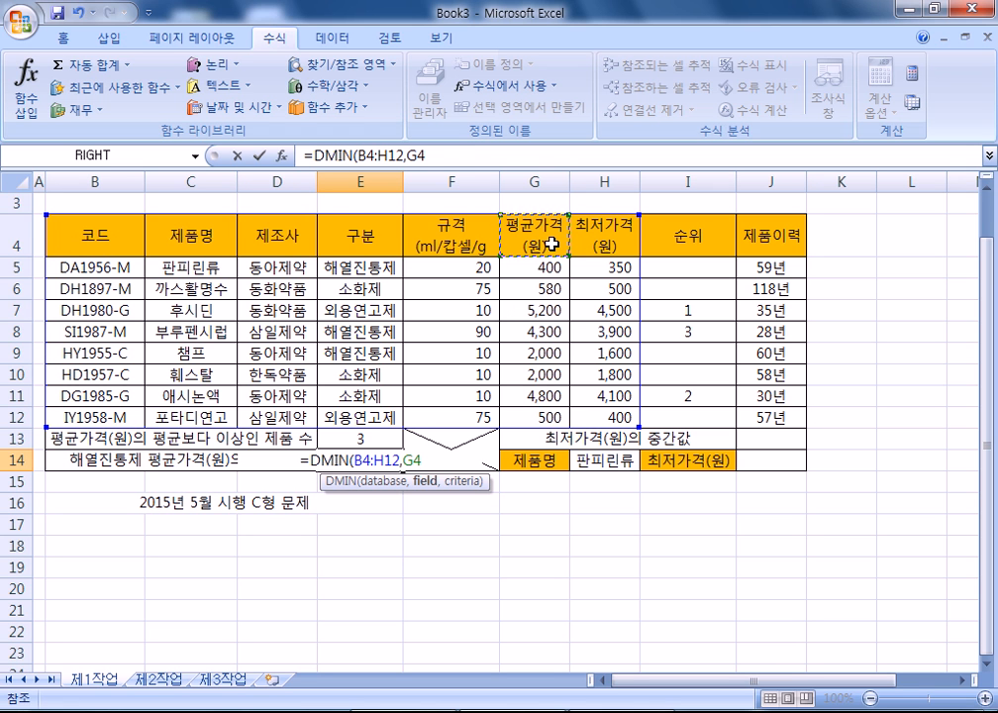
type(",")
left_click_drag(346, 229, 345, 261)
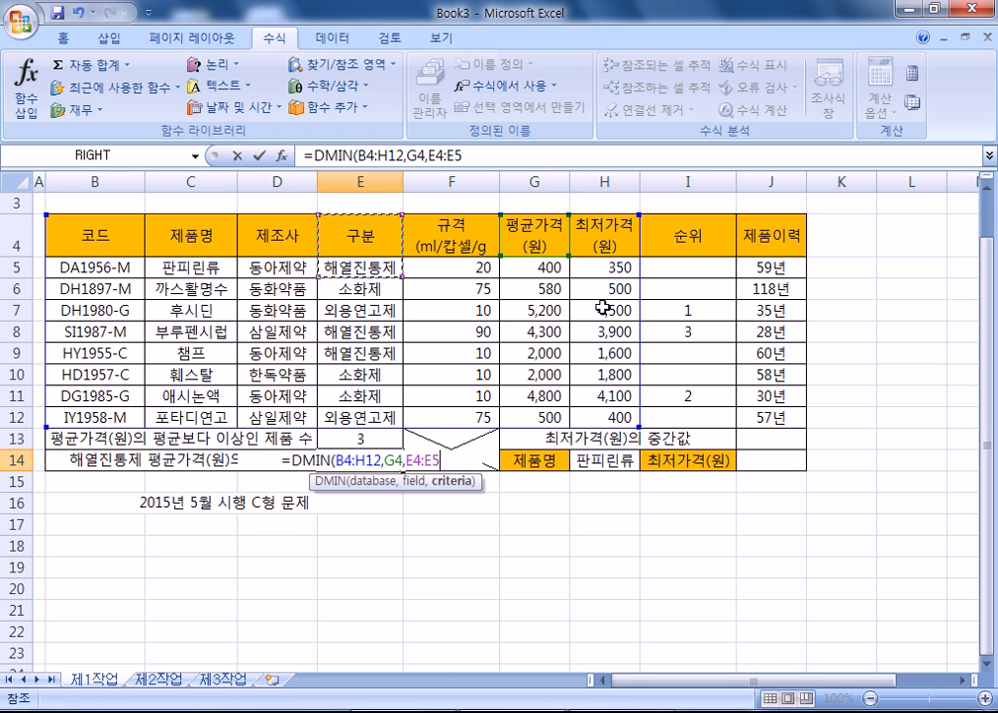
key("Return")
- Copy the DMIN formula from the formula bar into the fourth notes section
key("Up")
left_click_drag(466, 155, 224, 155)
key("ctrl+c")
key("alt+Tab")
key("ctrl+v")
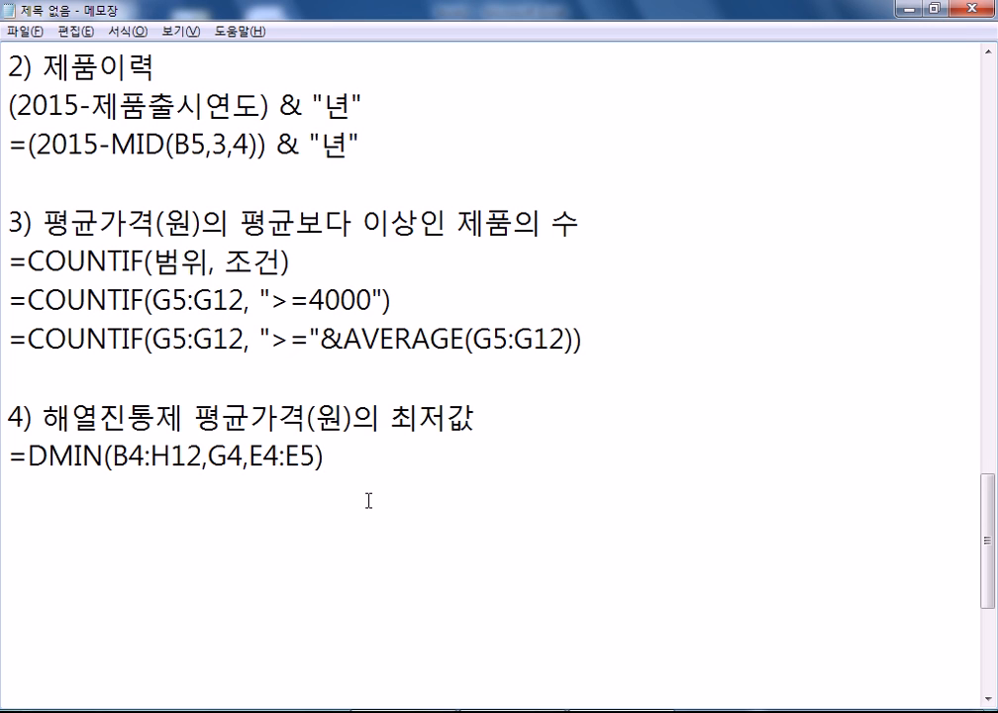
- Start the notes section '5) 중간값'
key("Return")
key("Return")
type("5) 중갓ㄴ")
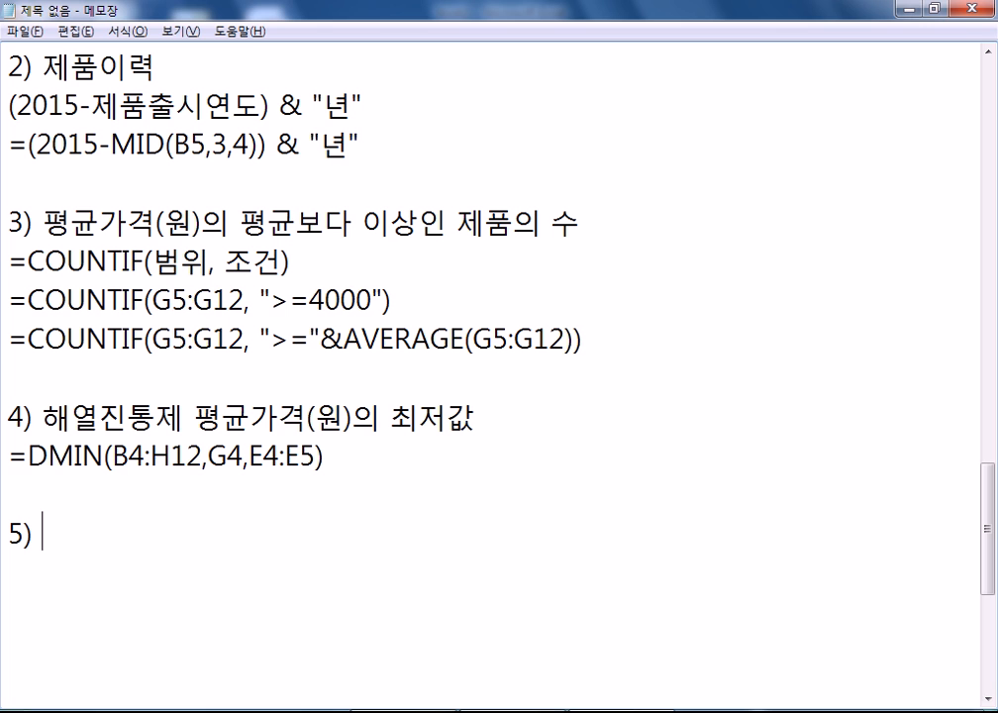
key("BackSpace")
key("BackSpace")
type("간값")
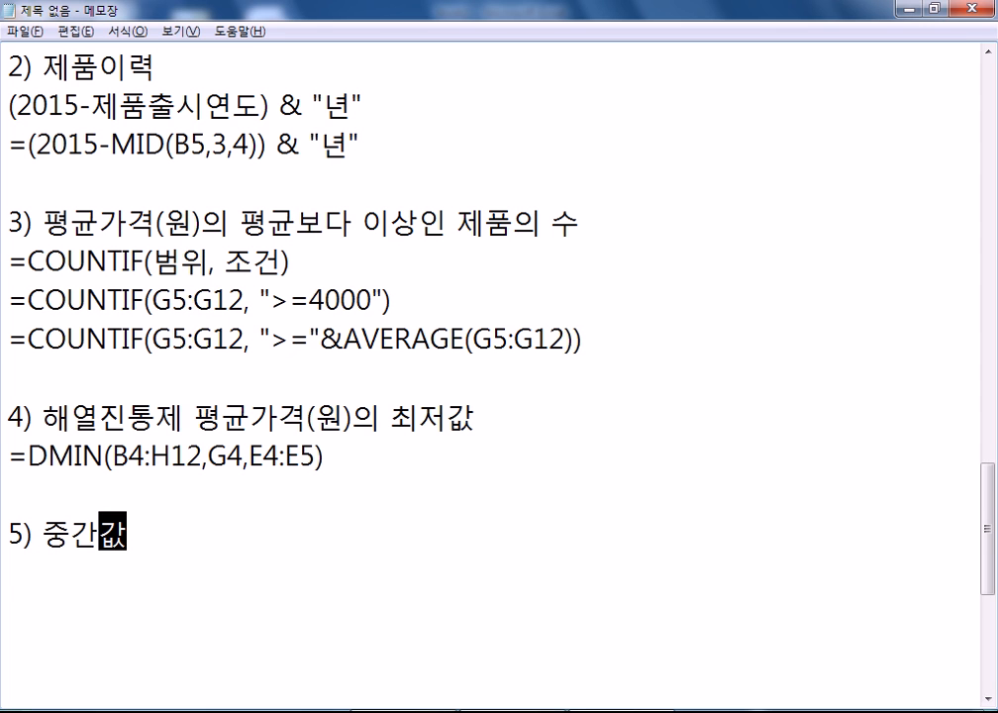
key("Return")
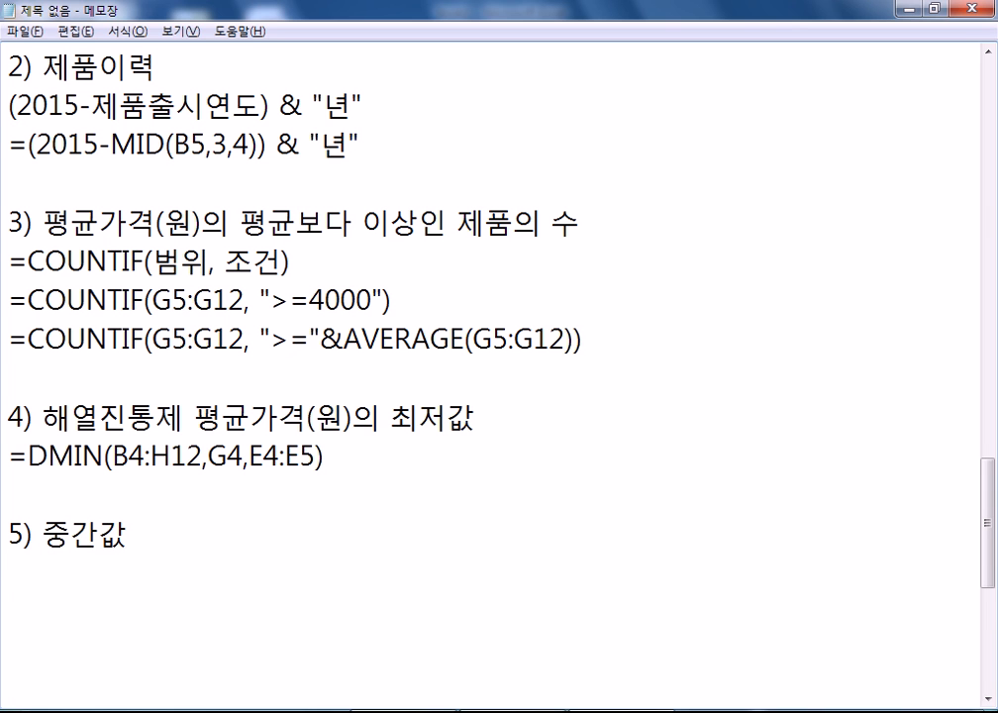
- Add the first example line: 1 3 5 8 2 > 1 2 3 5 8
scroll(417, 456, "down", 2)
type("1 3 5 ")
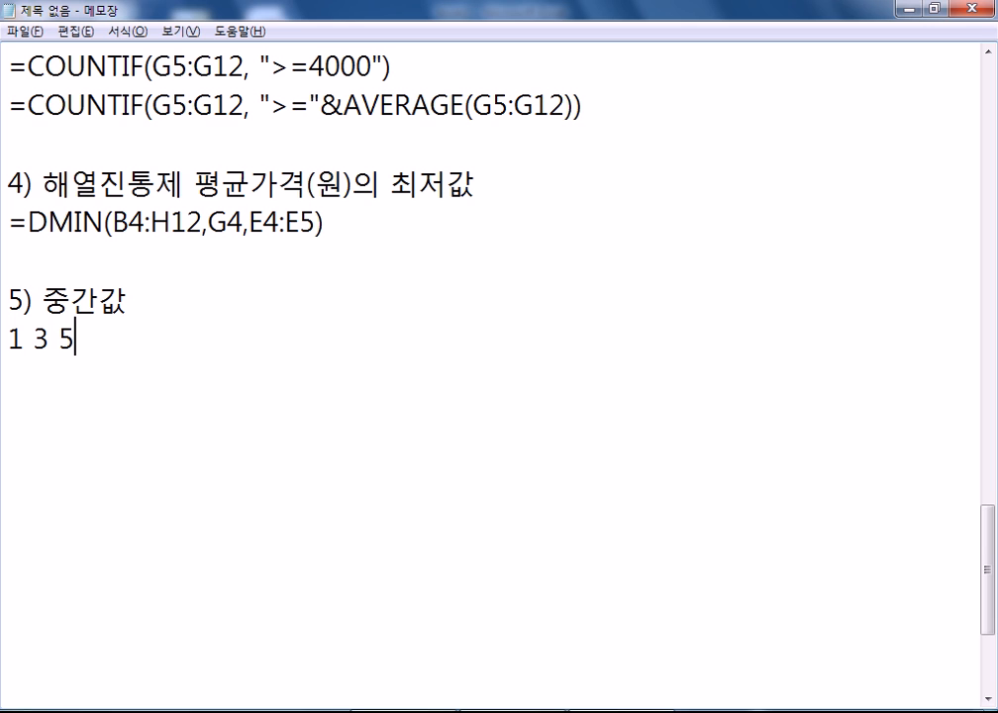
type("8 2")
key("Return")
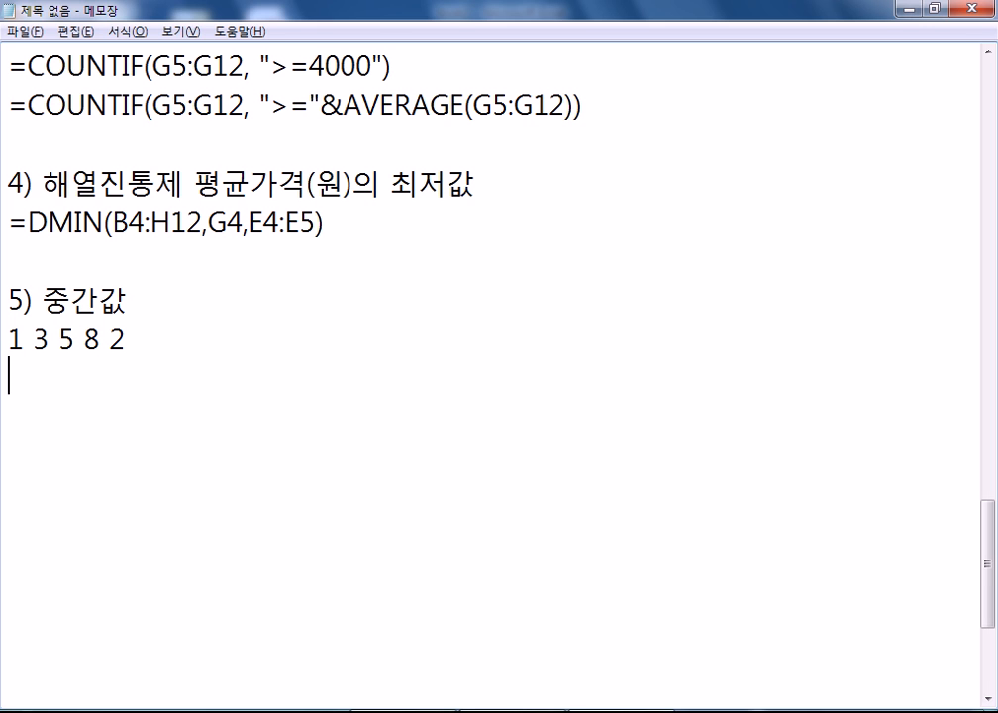
key("BackSpace")
double_click(66, 341)
left_click(180, 341)
type("> 1 2 ")
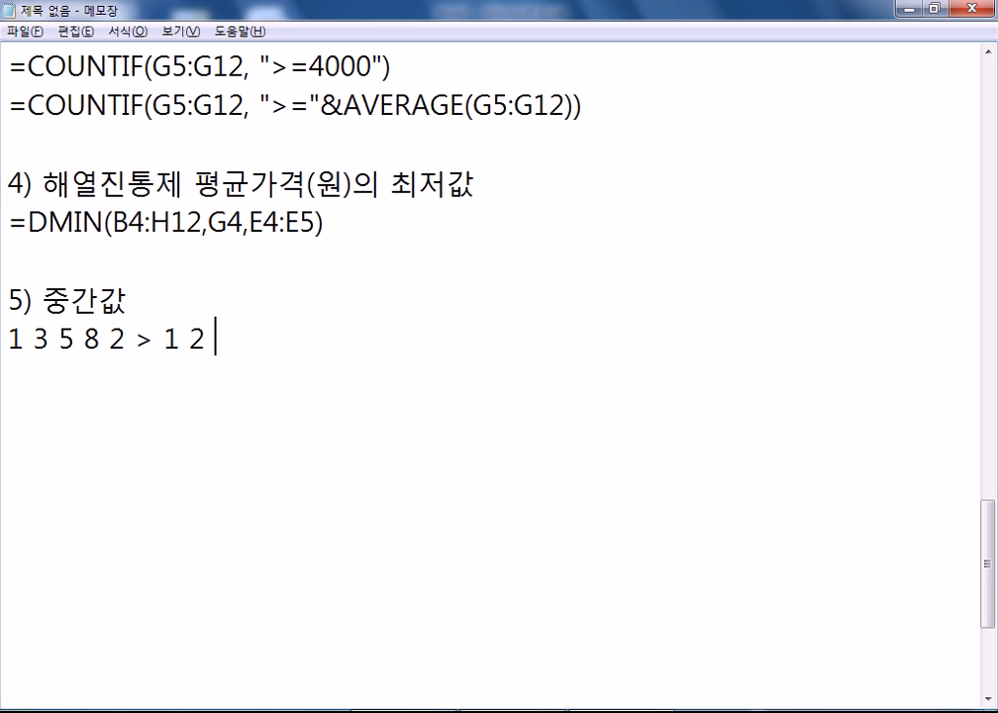
type("3 5 8")
- Add the second example 1 3 2 4 > 1 2 3 4, highlighting the middle numbers 2 3
key("Return")
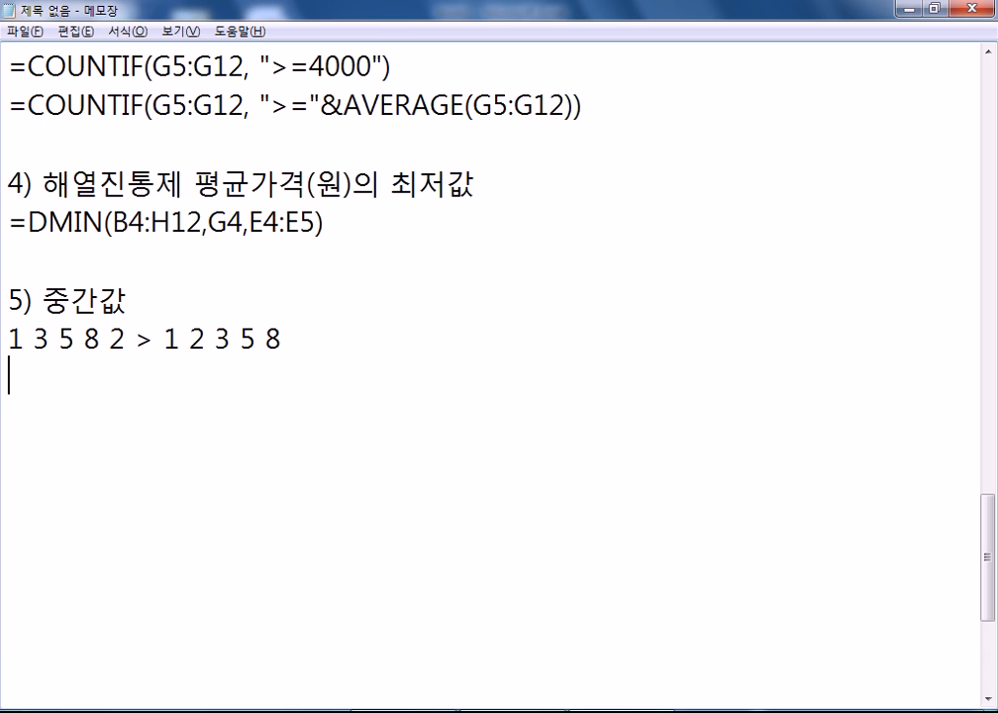
type("1 3 2 4")
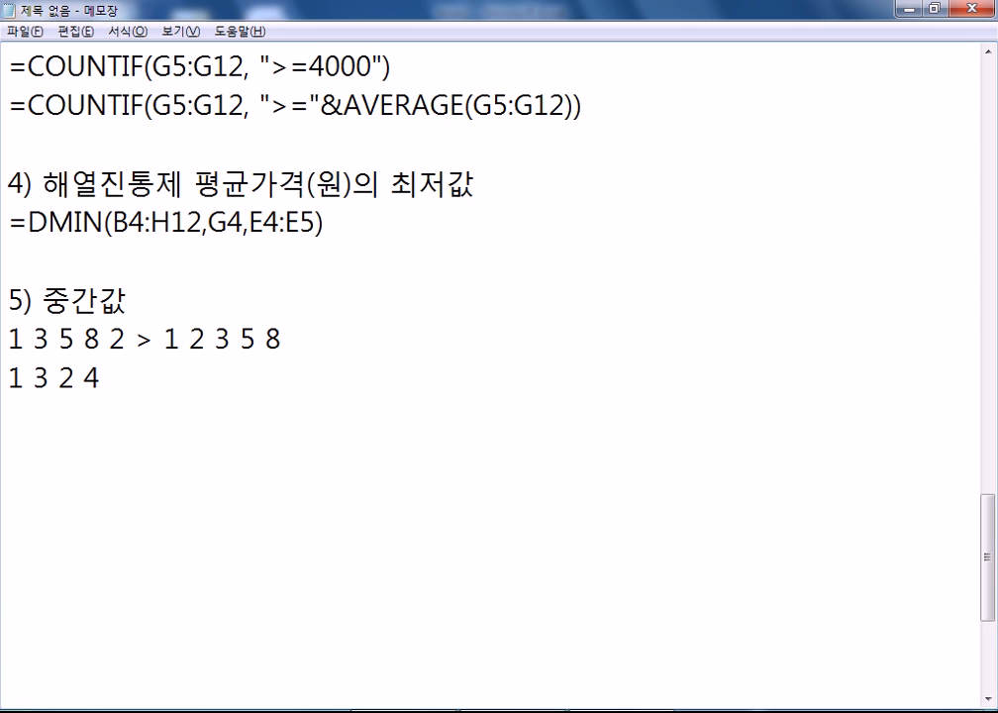
type(" >")
key("Left")
key("Left")
key("Up")
key("Down")
key("Up")
key("Tab")
key("BackSpace")
key("Down")
key("End")
type("1 2 3 4")
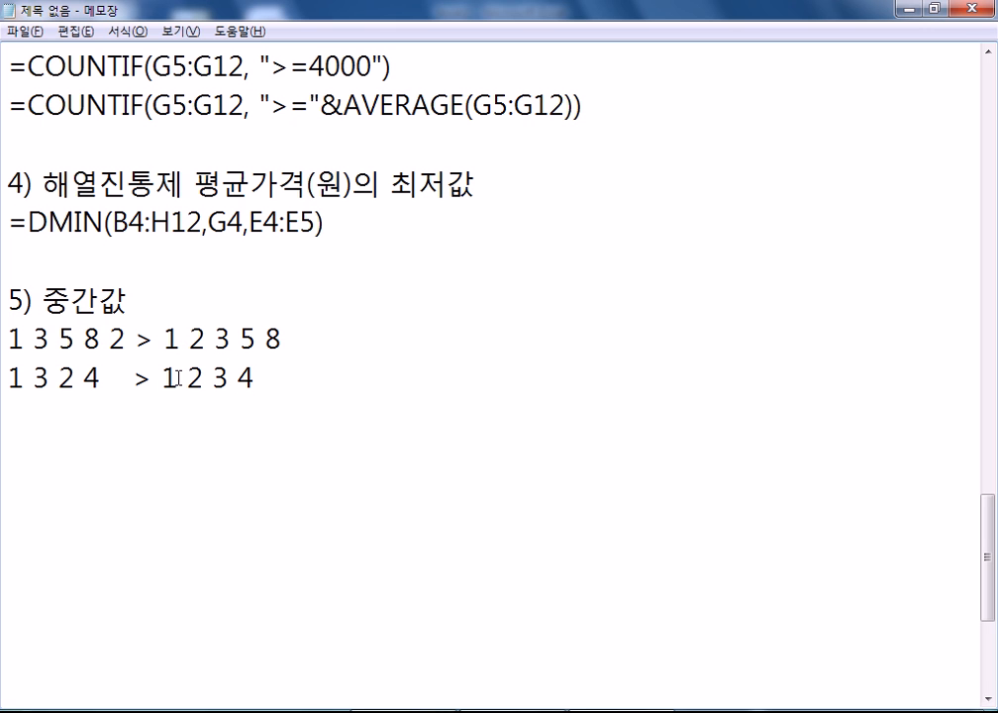
left_click_drag(194, 377, 229, 378)
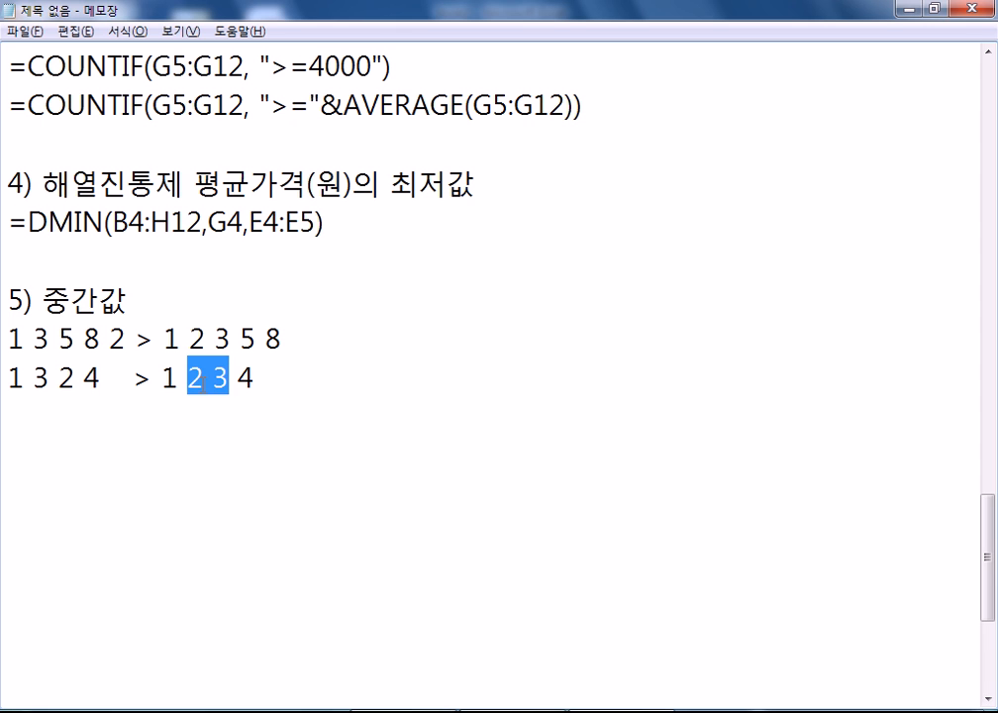
left_click(207, 432)
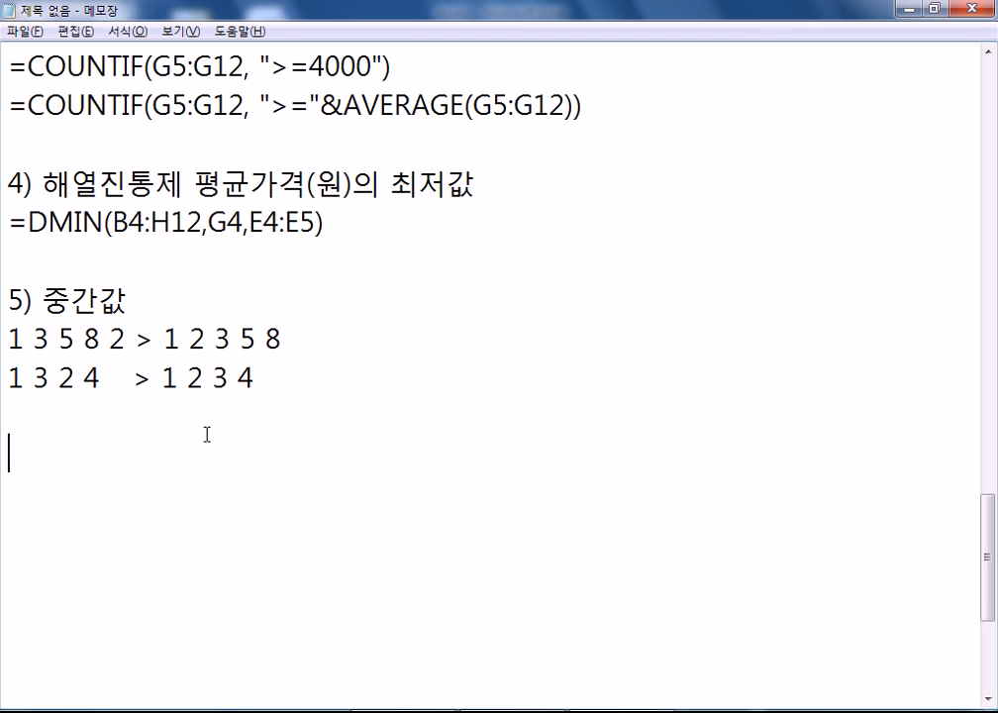
- Enter =MEDIAN over the lowest prices H5:H12 in J13
key("alt+Tab")
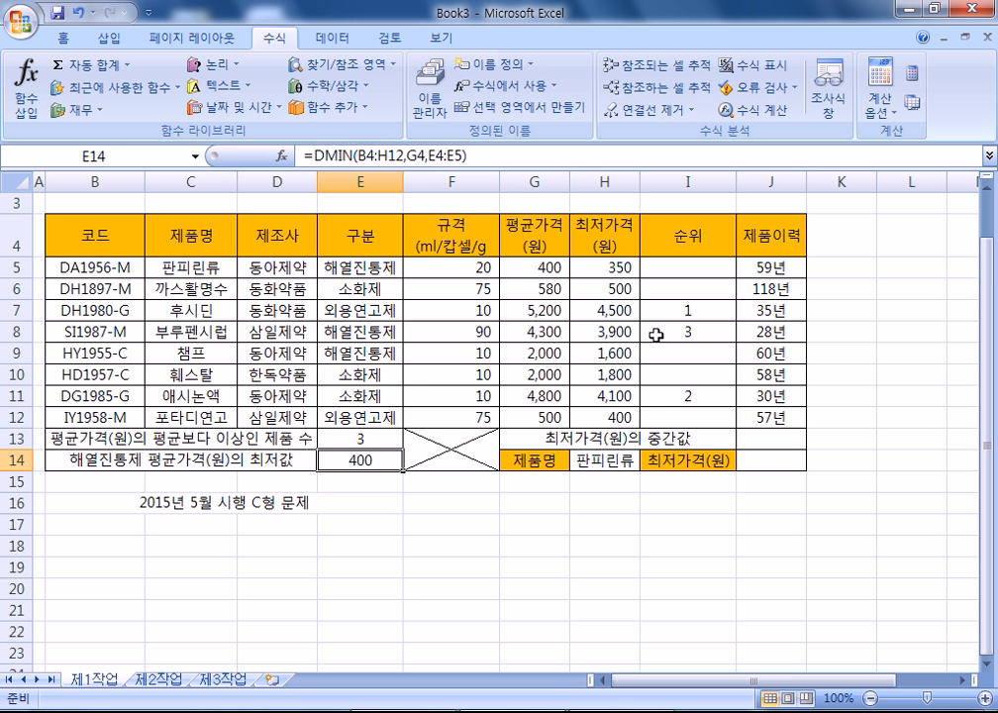
left_click_drag(616, 265, 609, 416)
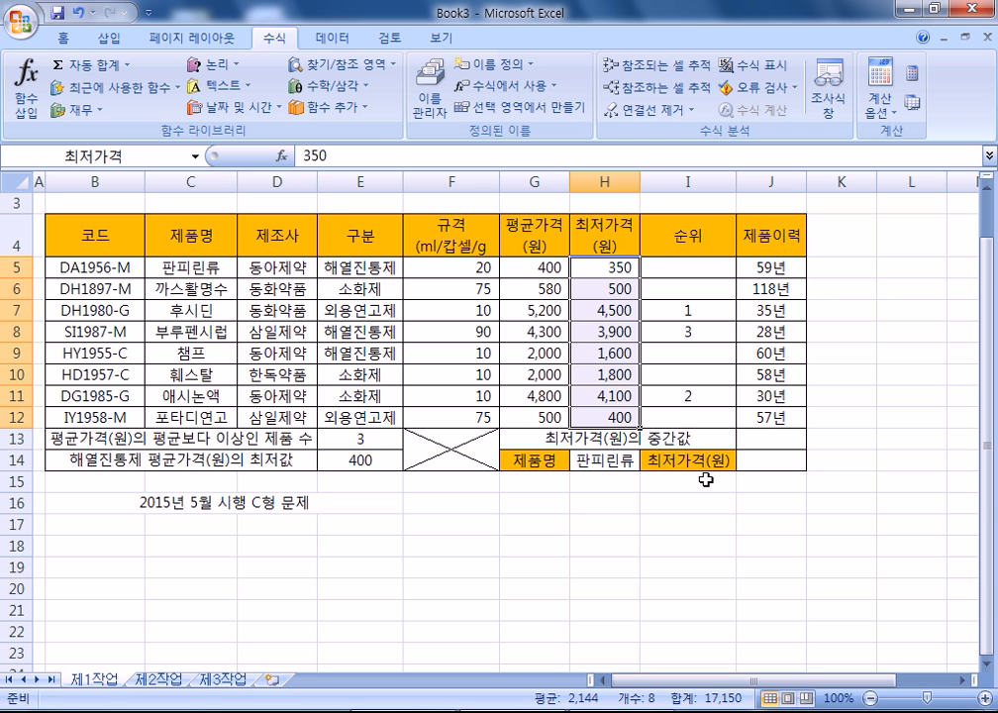
left_click(783, 438)
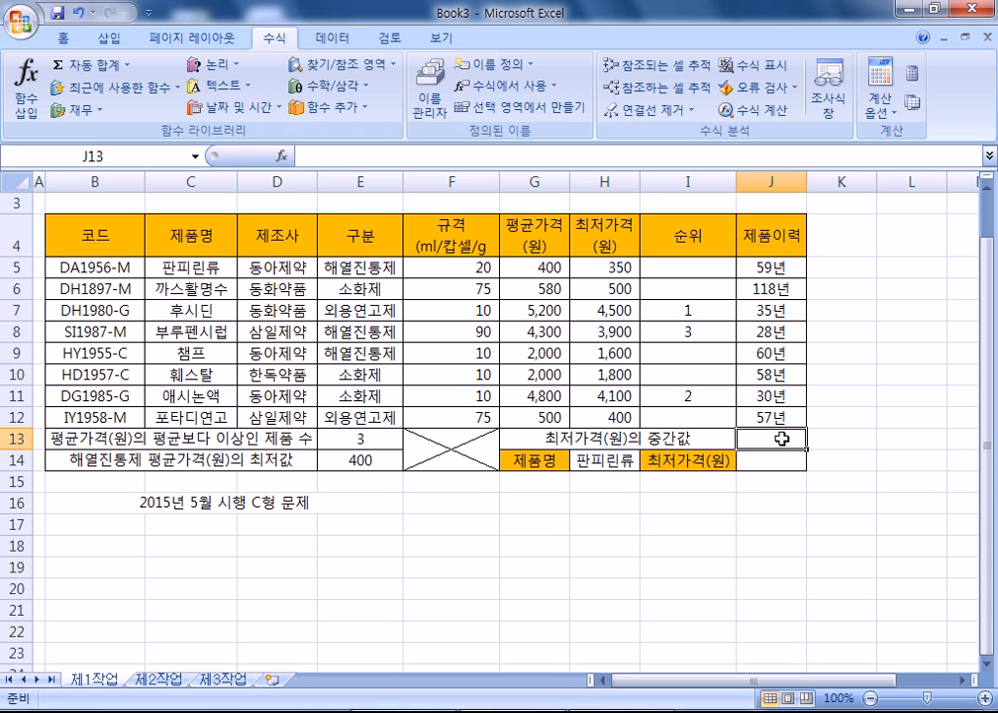
type("=MEDIAN(")
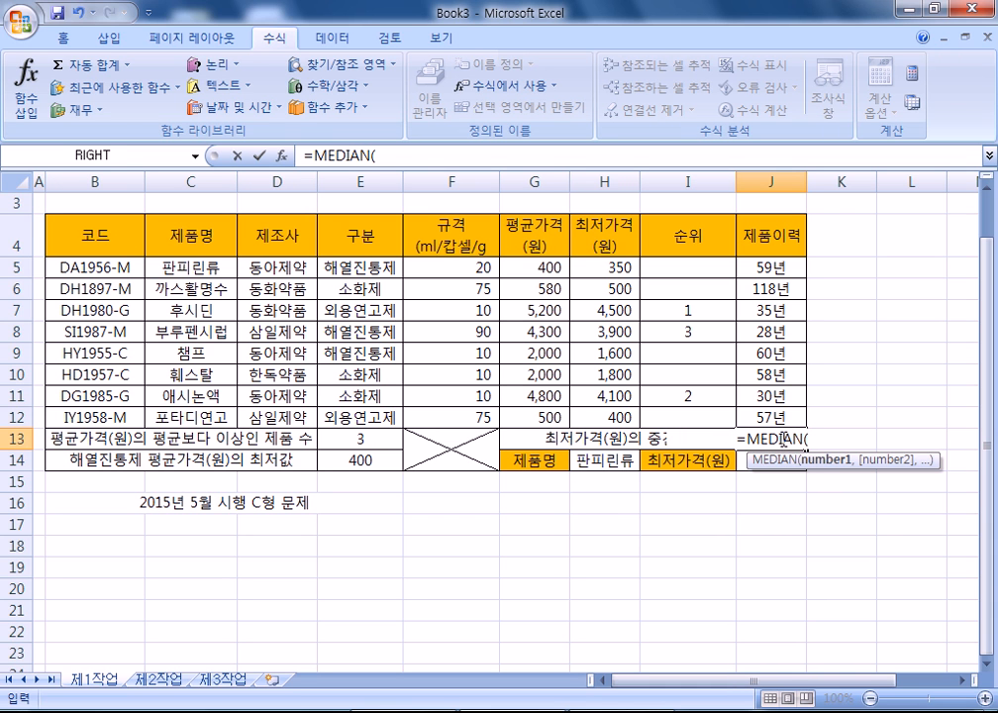
left_click_drag(601, 267, 598, 415)
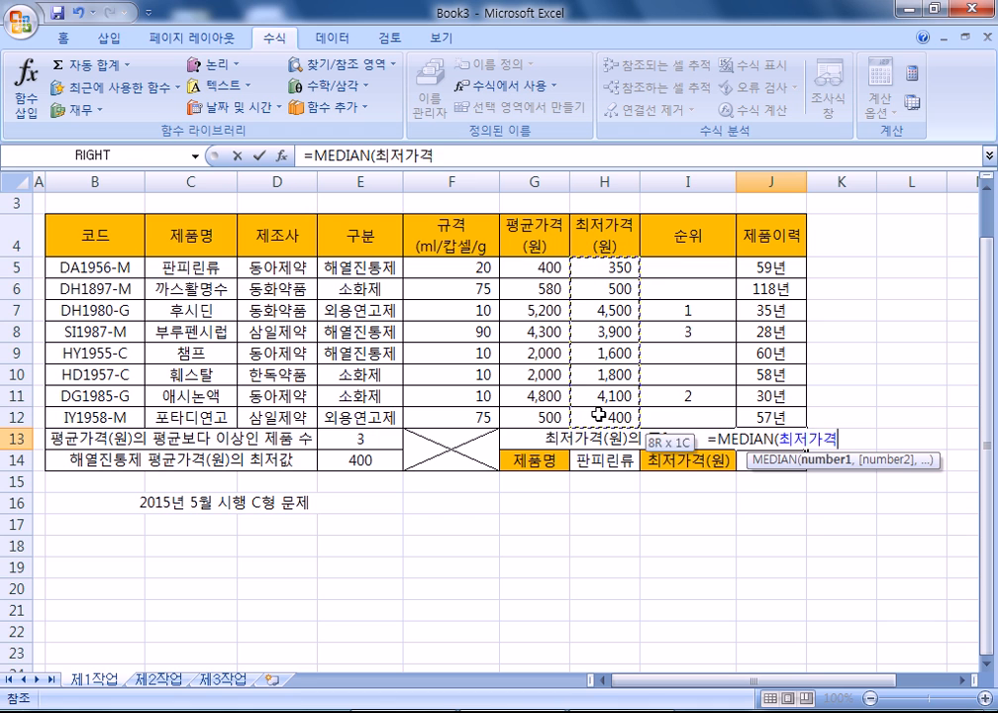
key("Return")
key("Up")
key("Up")
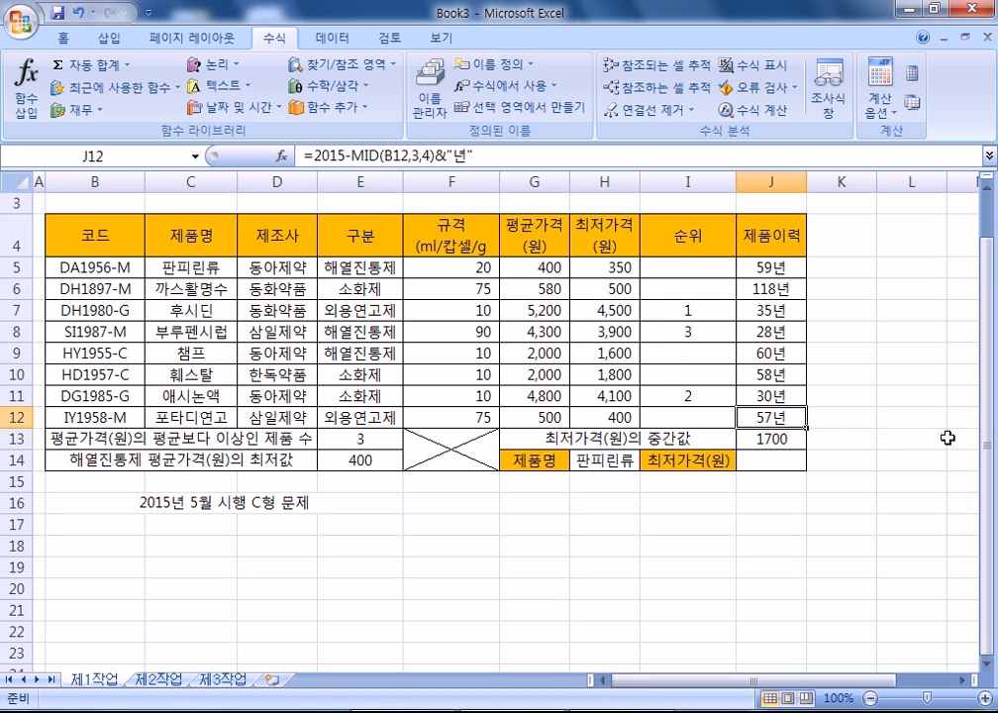
key("Down")
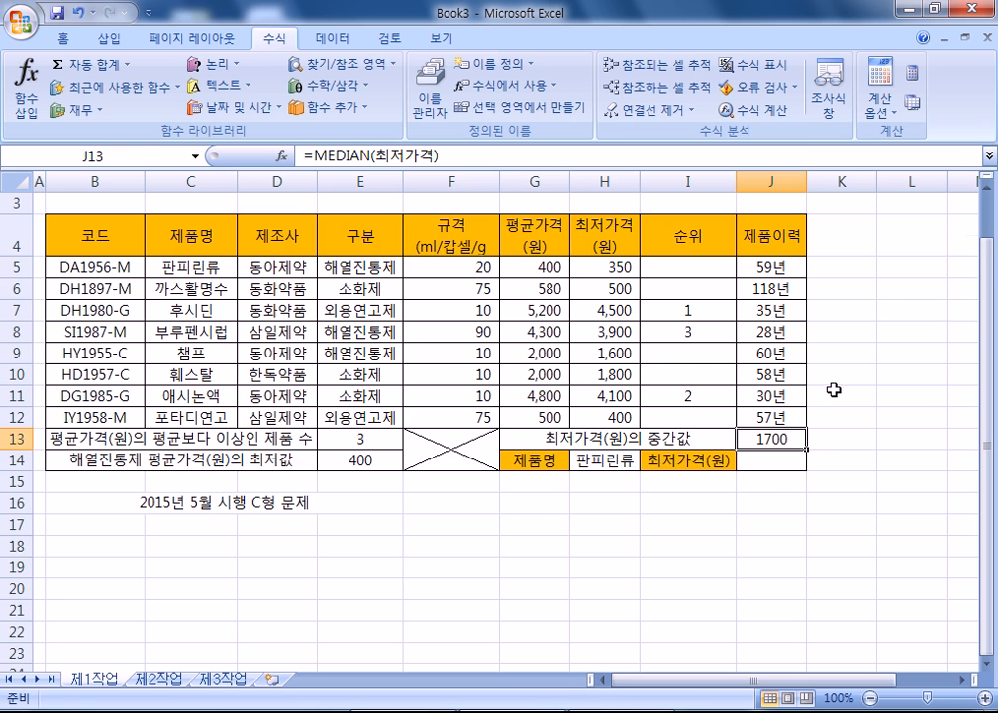
- Point out the middle prices 1,600 and 1,800 and apply Comma Style to J13
scroll(693, 346, "down", 1)
left_click_drag(606, 266, 606, 289)
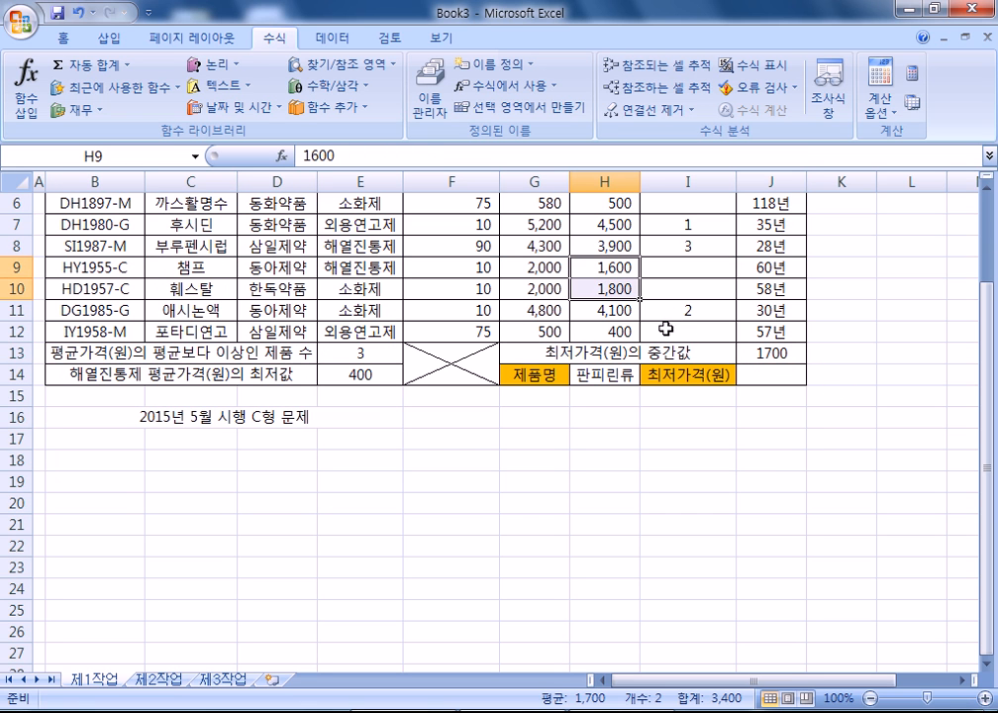
left_click(749, 355)
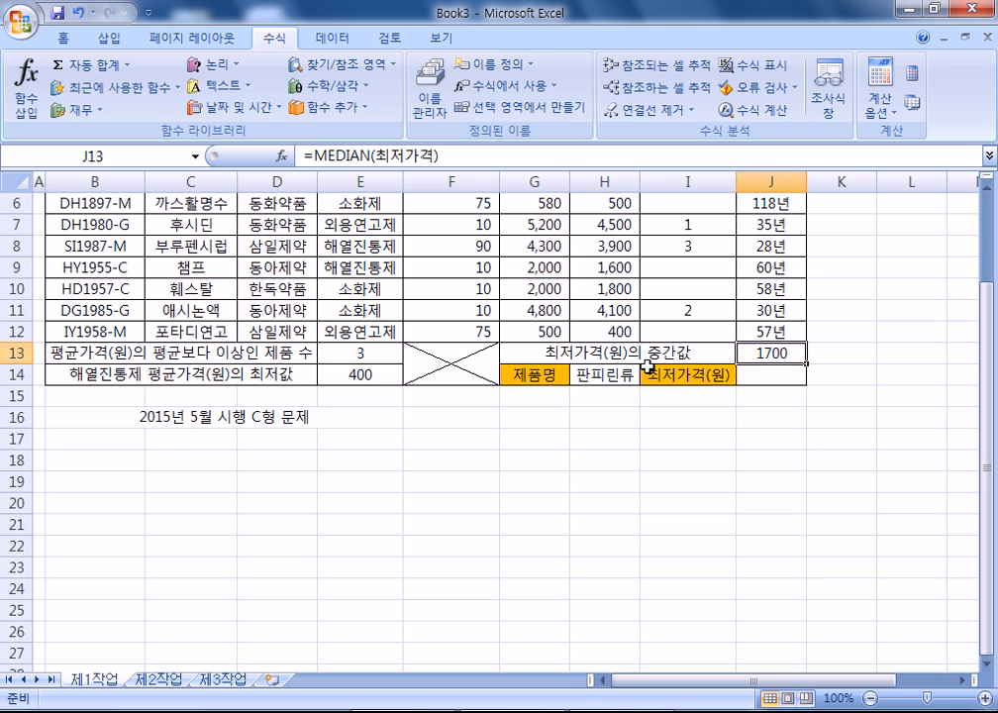
scroll(415, 257, "up", 1)
scroll(432, 100, "up", 3)
left_click(551, 102)
scroll(601, 372, "down", 1)
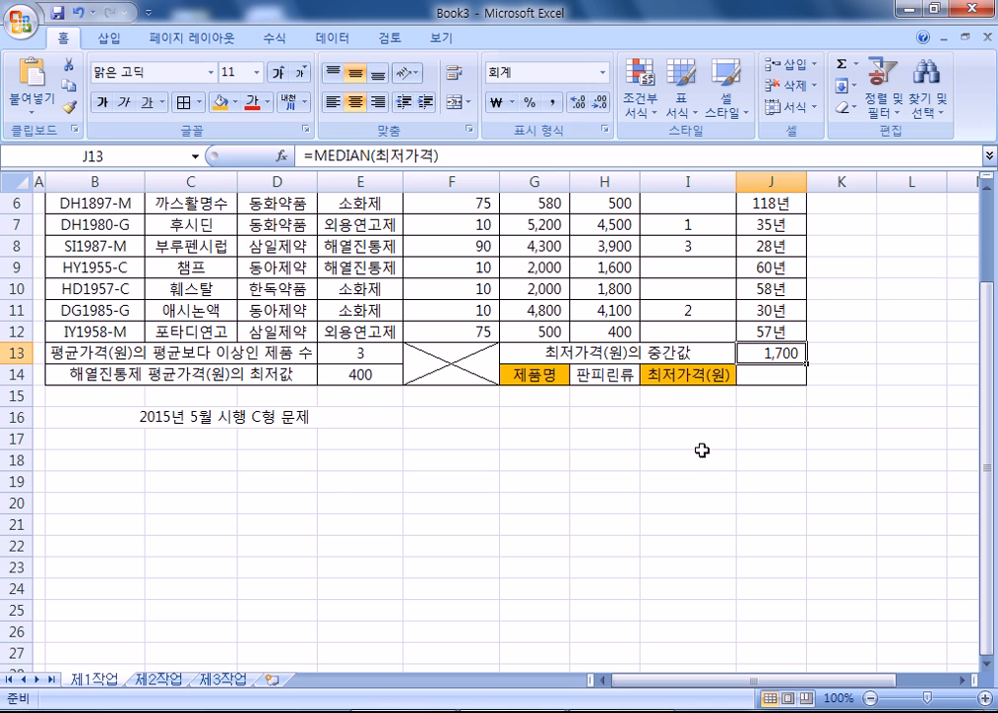
key("alt+Tab")
- Note the =MEDIAN(범위) syntax under the examples and start item 6)
key("Return")
key("Return")
key("BackSpace")
type("=ME")
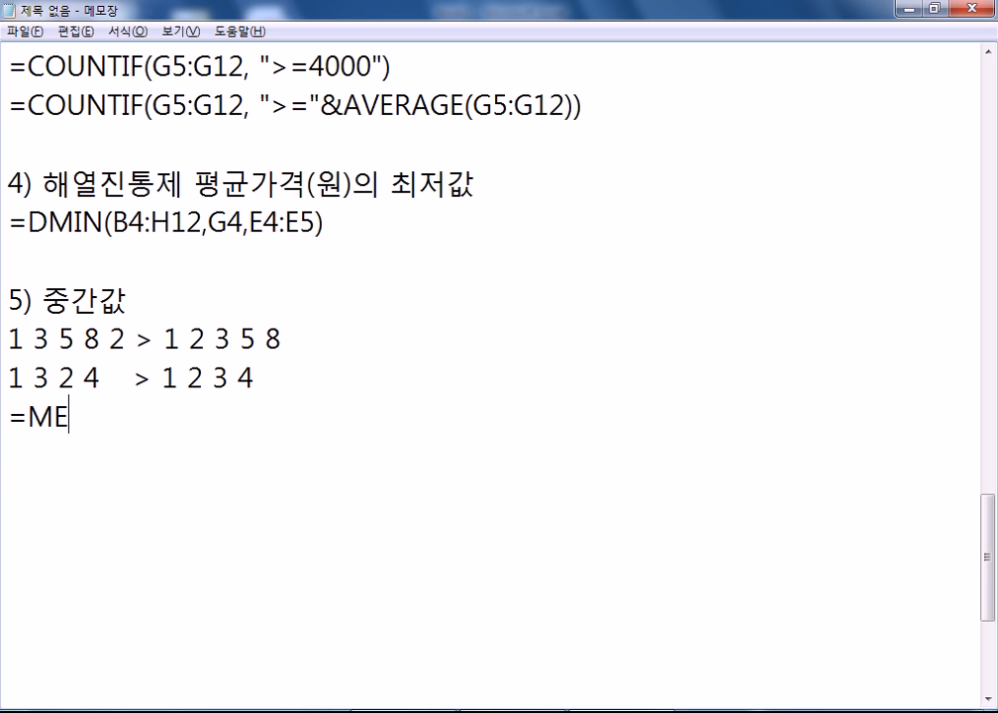
type("DIAN(범우위)")
key("Return")
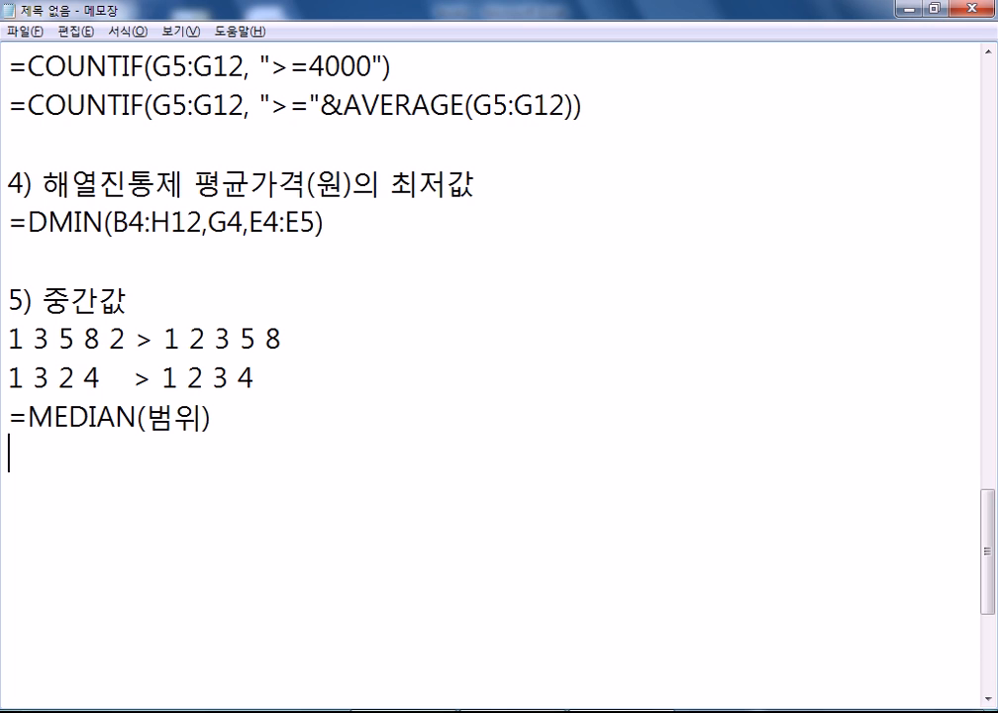
left_click(80, 482)
type("6)")
key("Return")
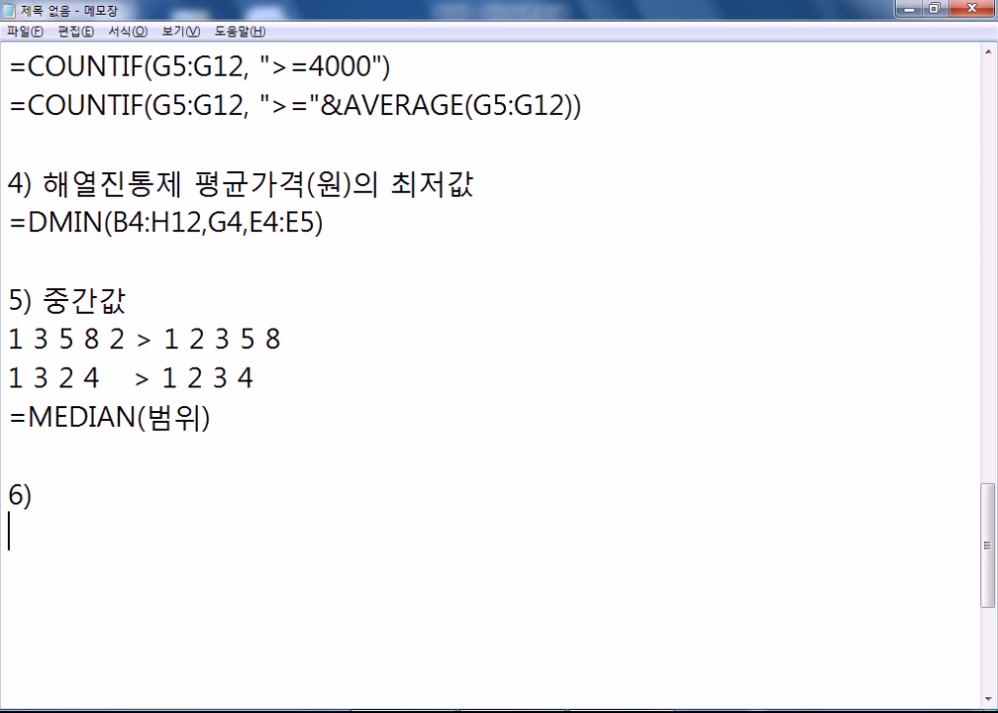
- Append the medians > 3 and > 2.5 to the two example lines
scroll(232, 433, "down", 1)
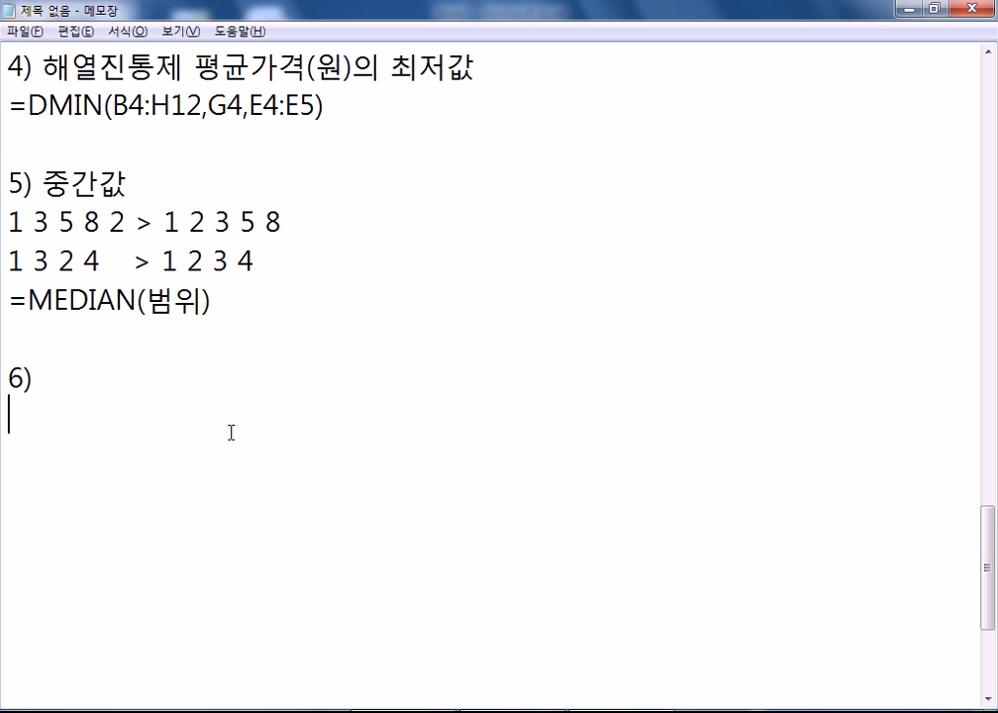
left_click(367, 220)
type("> 3")
key("Down")
key("Tab")
key("BackSpace")
key("Left")
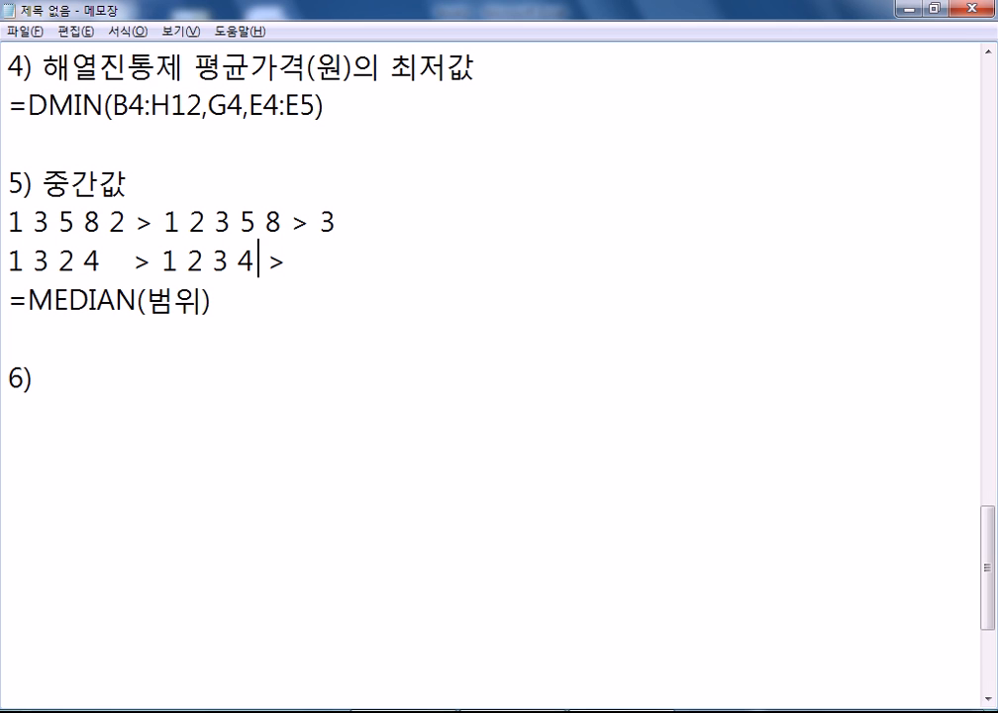
key("Right")
type("2.5")
key("Down")
key("Down")
key("Down")
key("End")
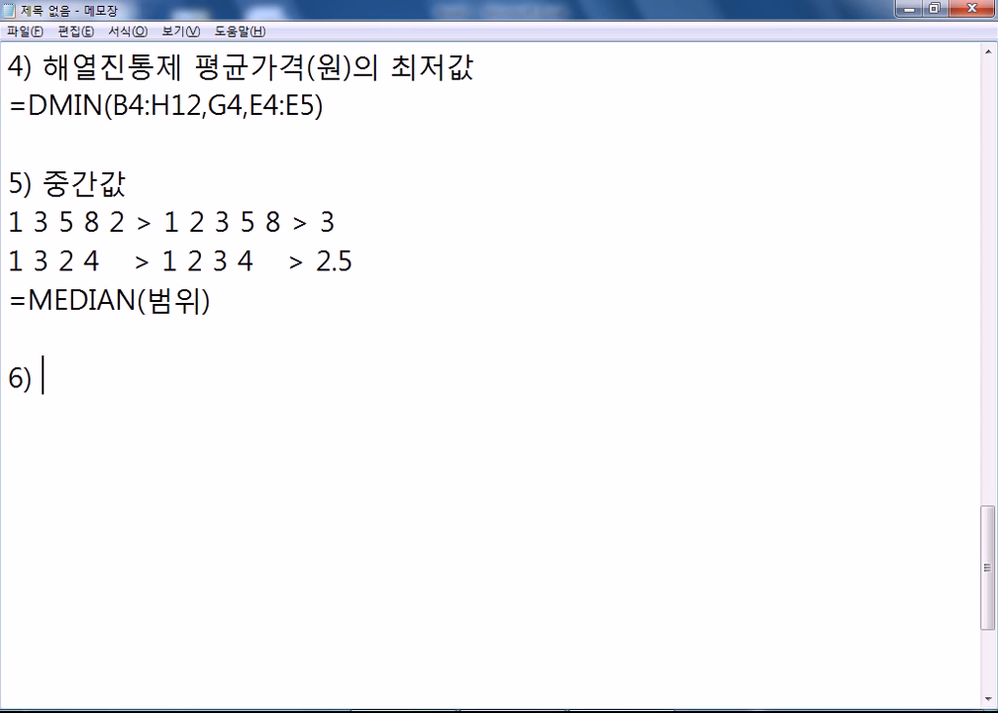
- Enter =VLOOKUP(H14,C5:H12,6,0) in J14 to return the lowest price of H14's product
key("alt+Tab")
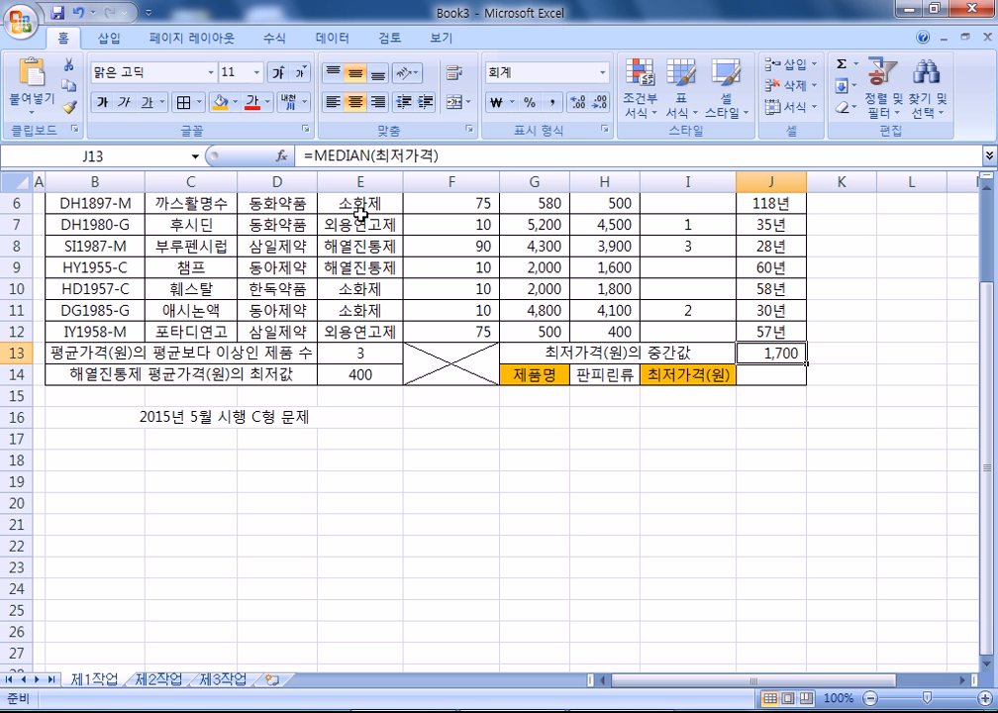
left_click(763, 376)
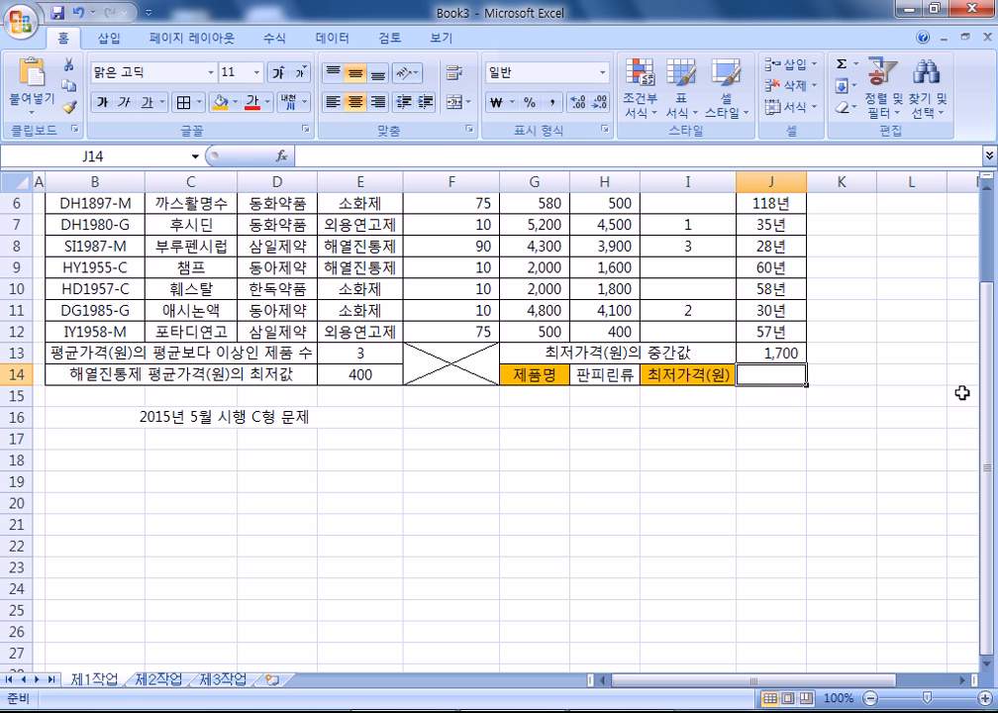
type("=VL")
key("Tab")
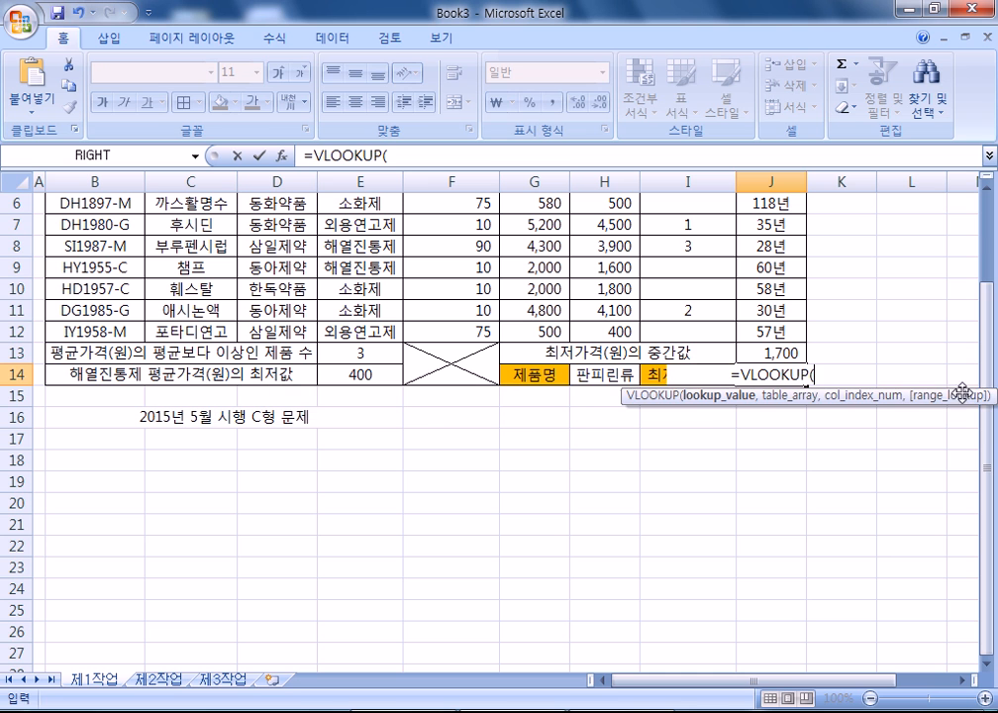
left_click(615, 374)
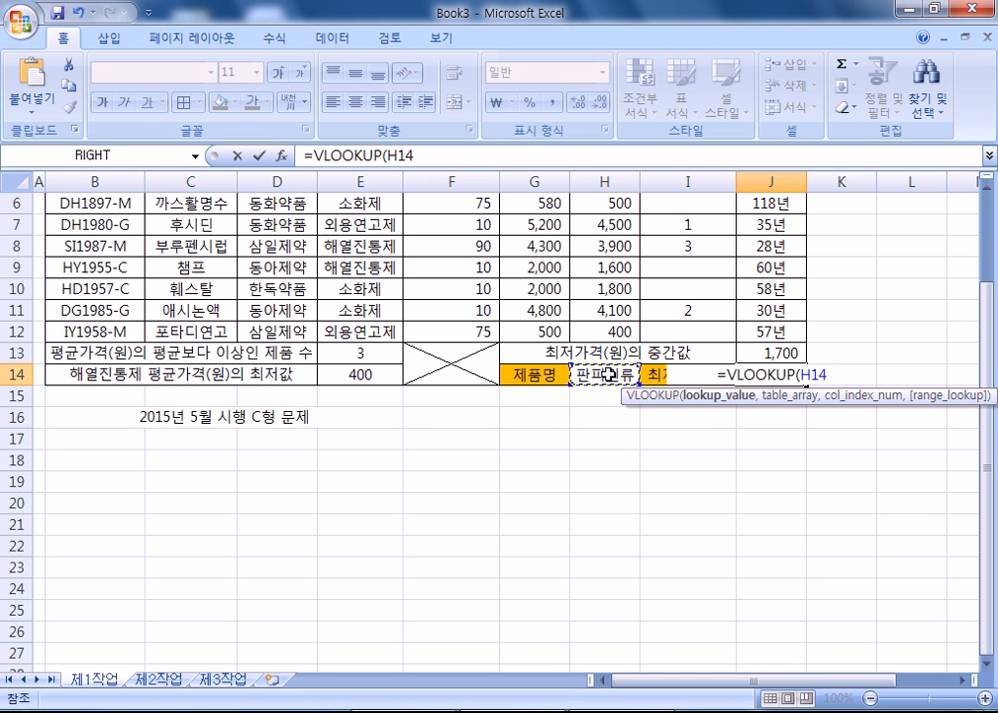
type(",")
scroll(211, 310, "up", 2)
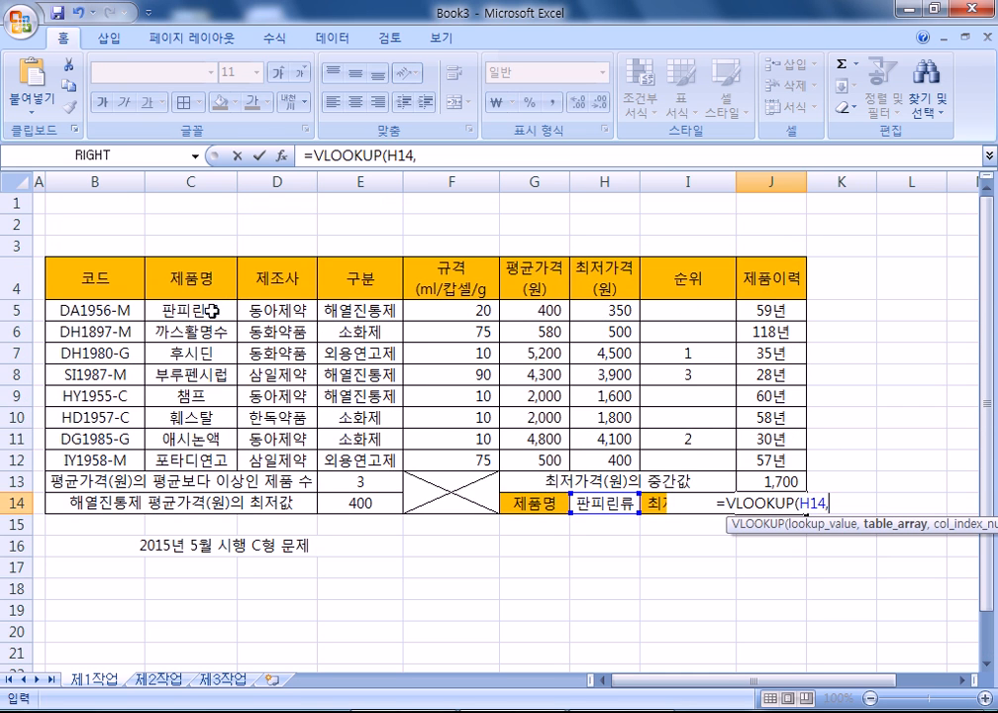
left_click(213, 310)
left_click_drag(212, 310, 589, 458)
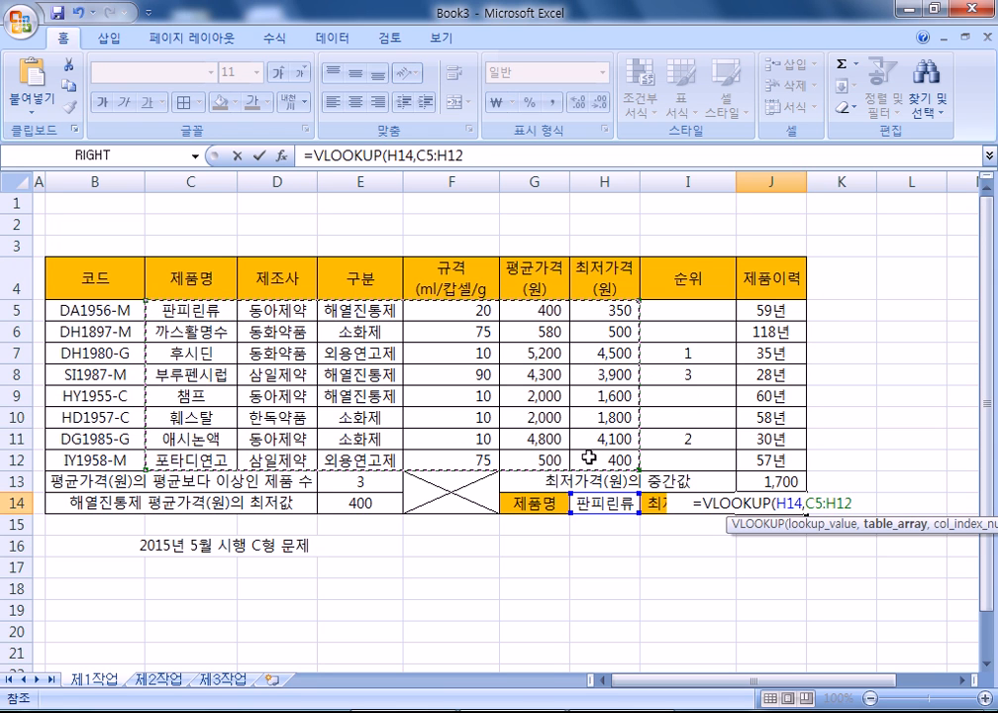
type(",")
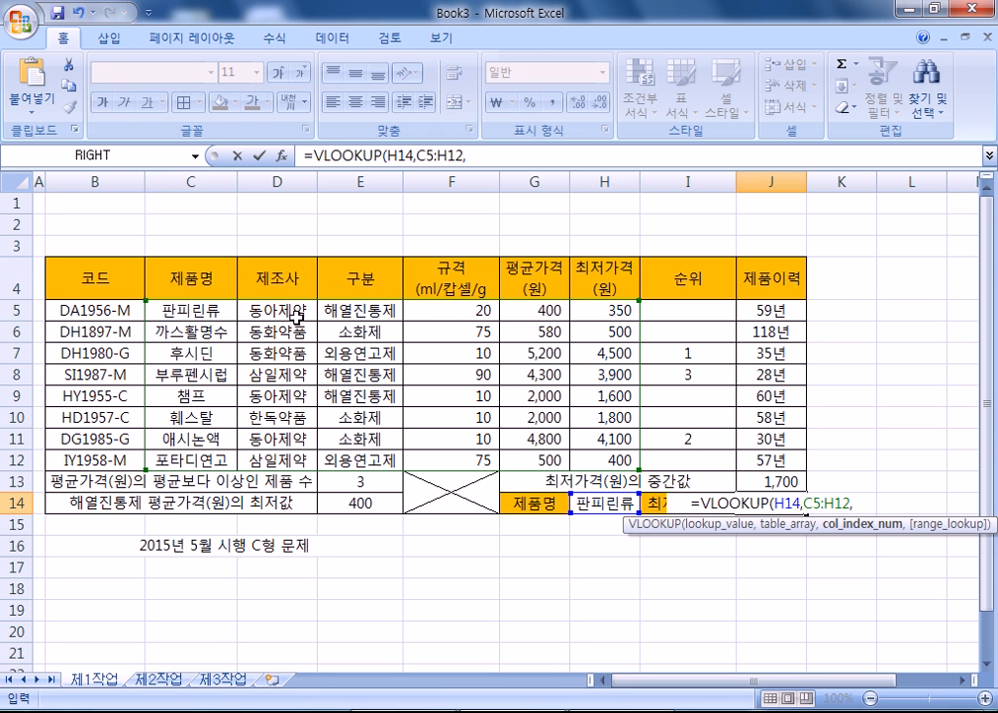
type("6")
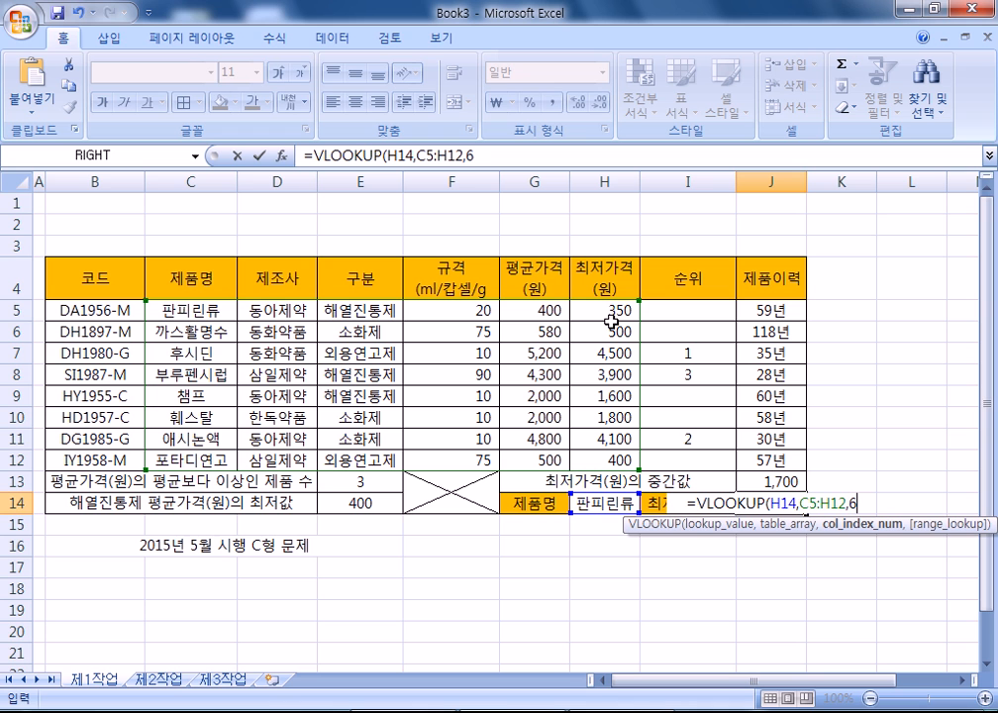
type(",0")
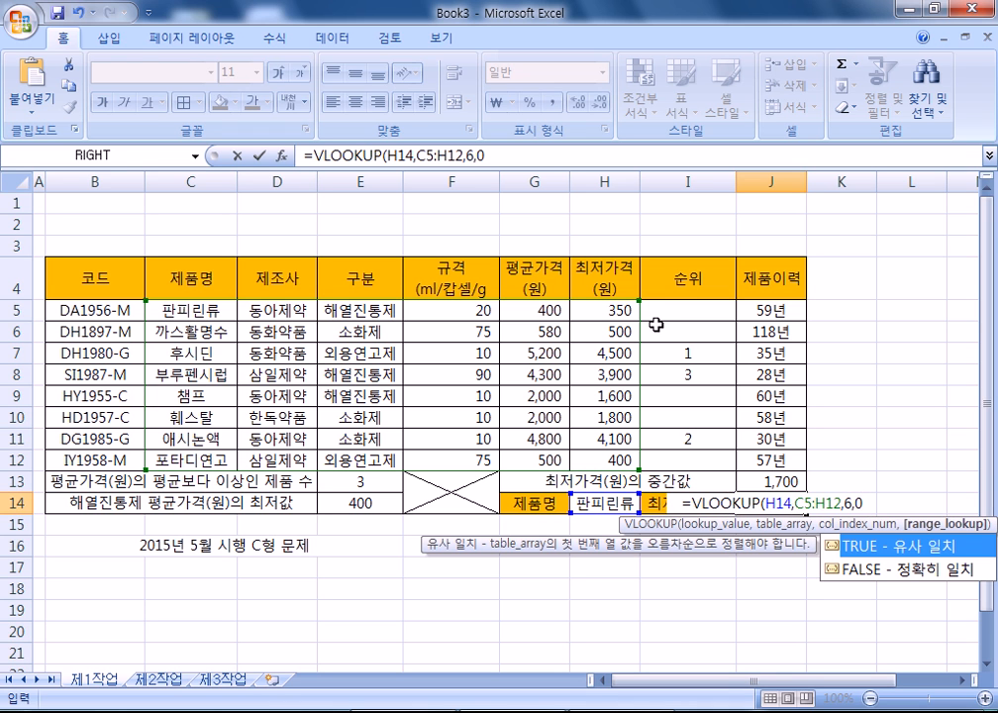
key("Return")
- Test the lookup by switching H14 to 후시딘 and then back to 판피린류
left_click(783, 504)
left_click(634, 503)
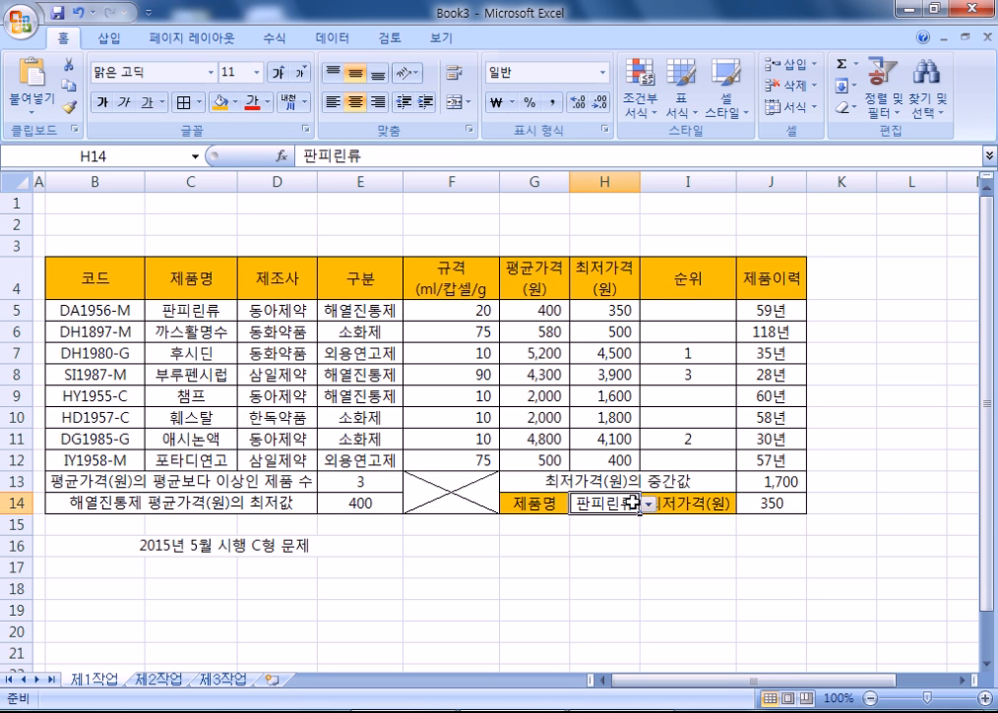
left_click(646, 504)
left_click(611, 544)
left_click(647, 504)
left_click(596, 517)
- Copy J14's formula text and paste it into Notepad under the 6) heading
scroll(751, 471, "down", 2)
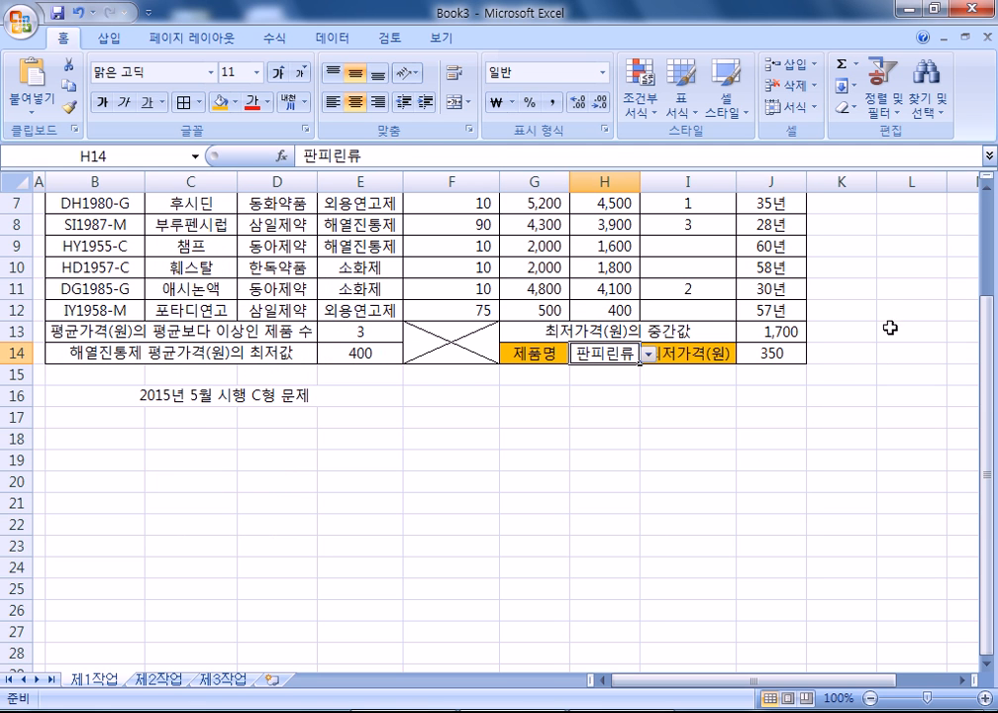
left_click(780, 353)
left_click(508, 150)
left_click_drag(508, 150, 297, 154)
key("ctrl+c")
key("alt+Tab")
key("Return")
key("ctrl+v")
left_click(111, 378)
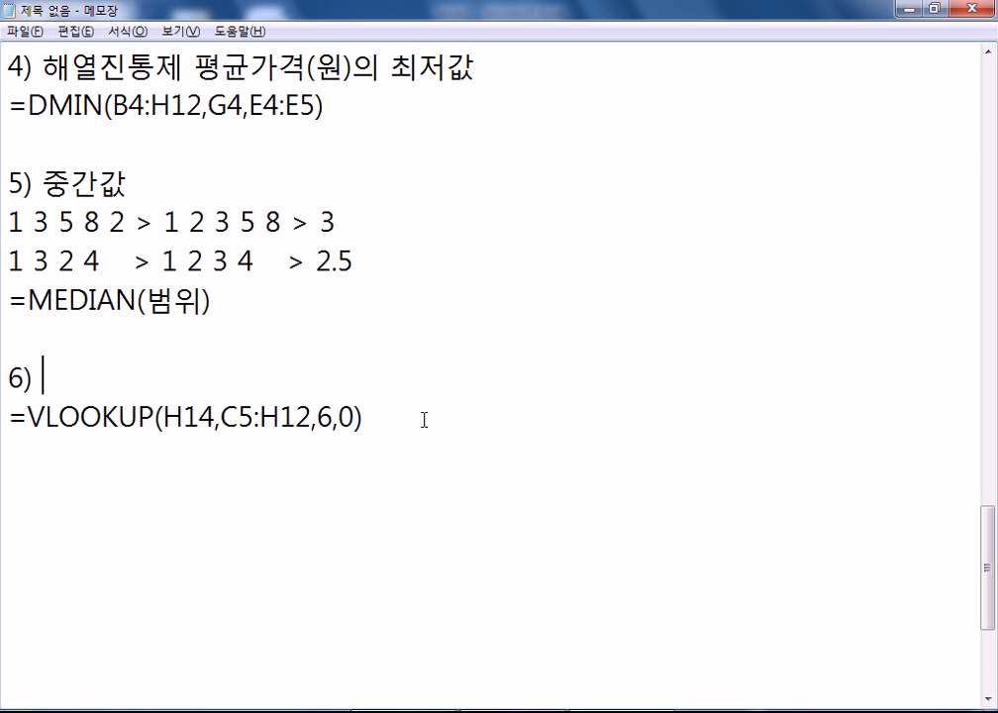
key("Down")
key("Down")
scroll(439, 420, "down", 1)
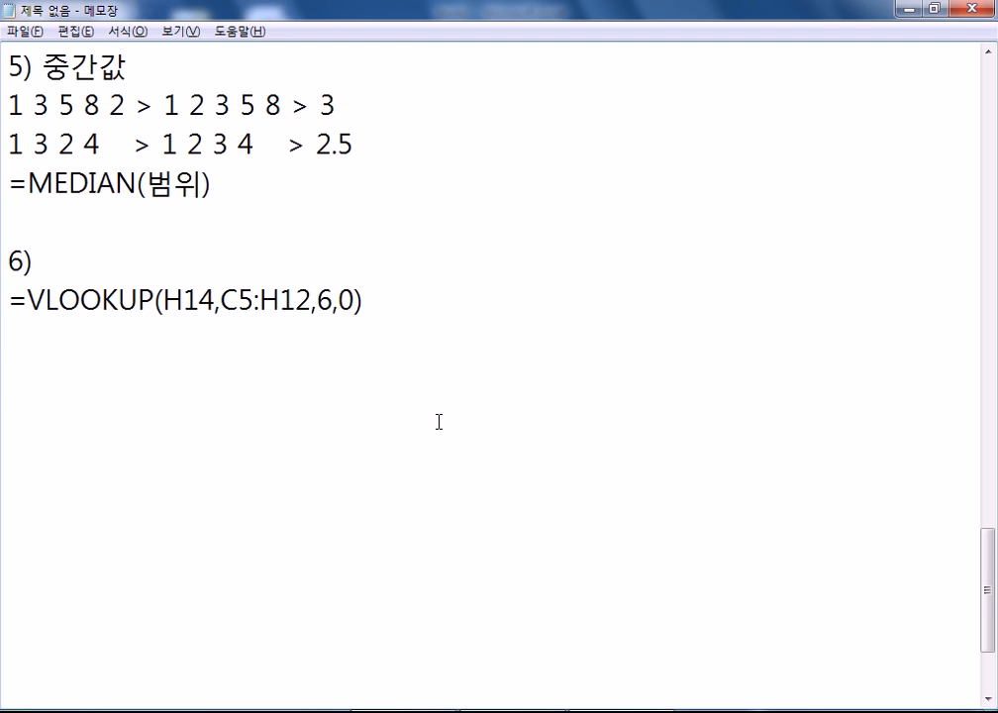
- Confirm the J14 formula, then give the 평균가격 values G5:G12 green conditional-formatting data bars
key("alt+Tab")
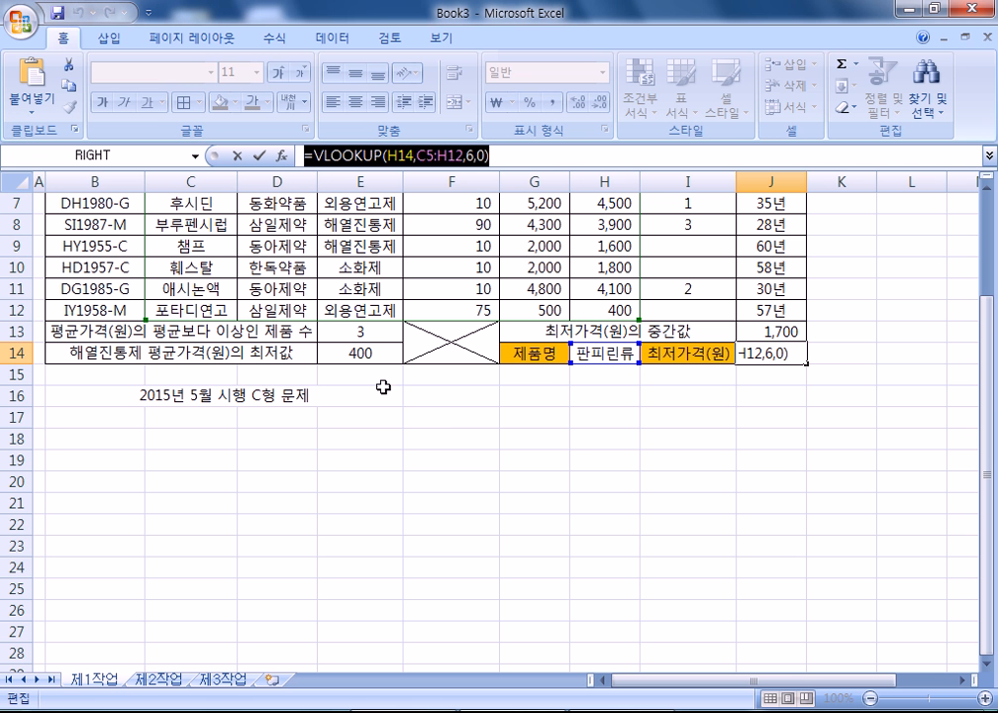
key("ctrl+Return")
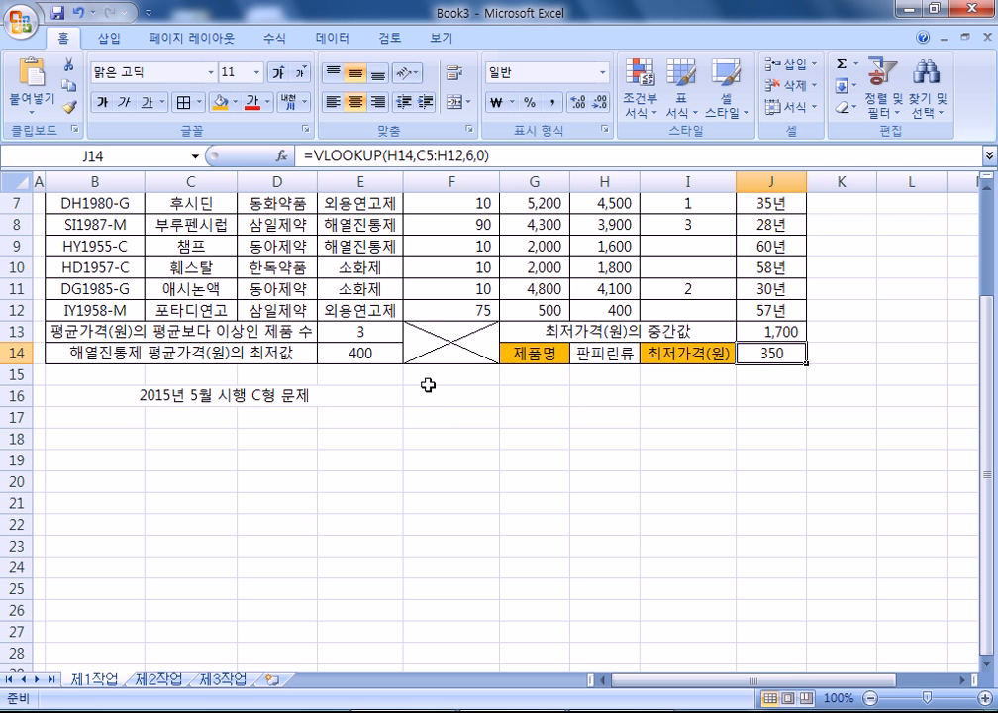
scroll(525, 339, "up", 2)
left_click_drag(535, 309, 534, 460)
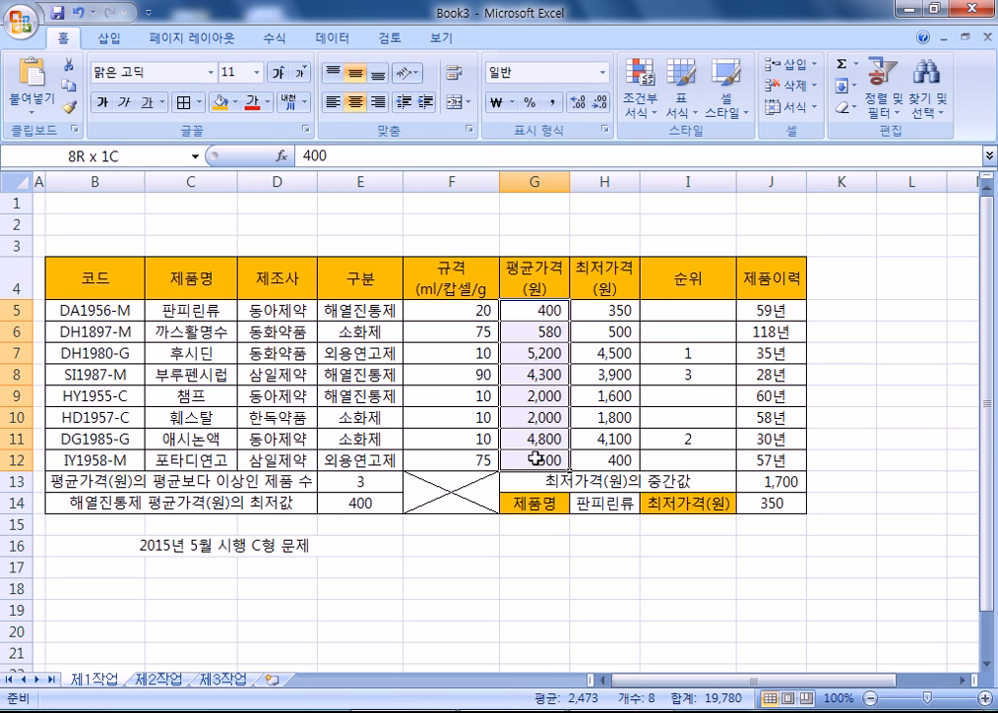
left_click(333, 38)
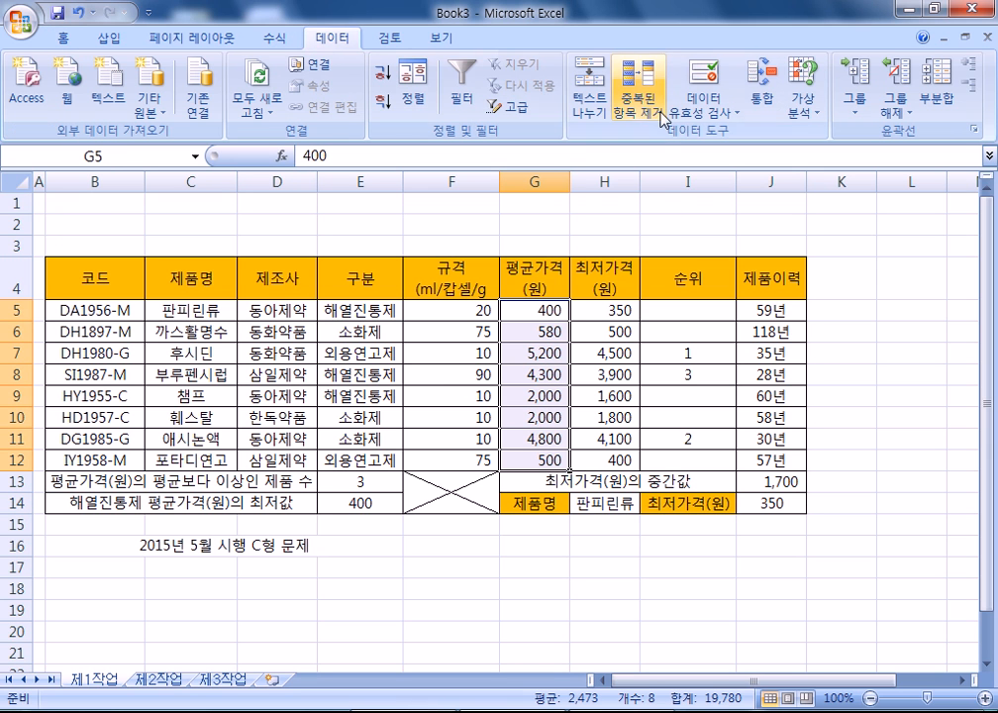
left_click(63, 38)
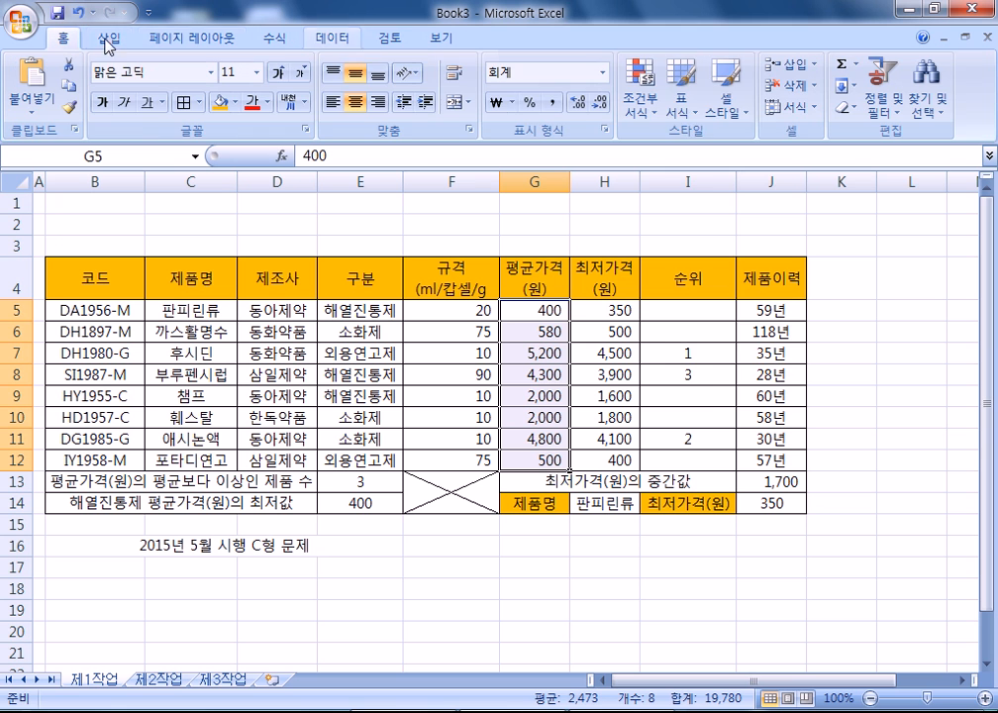
left_click(641, 94)
mouse_move(683, 234)
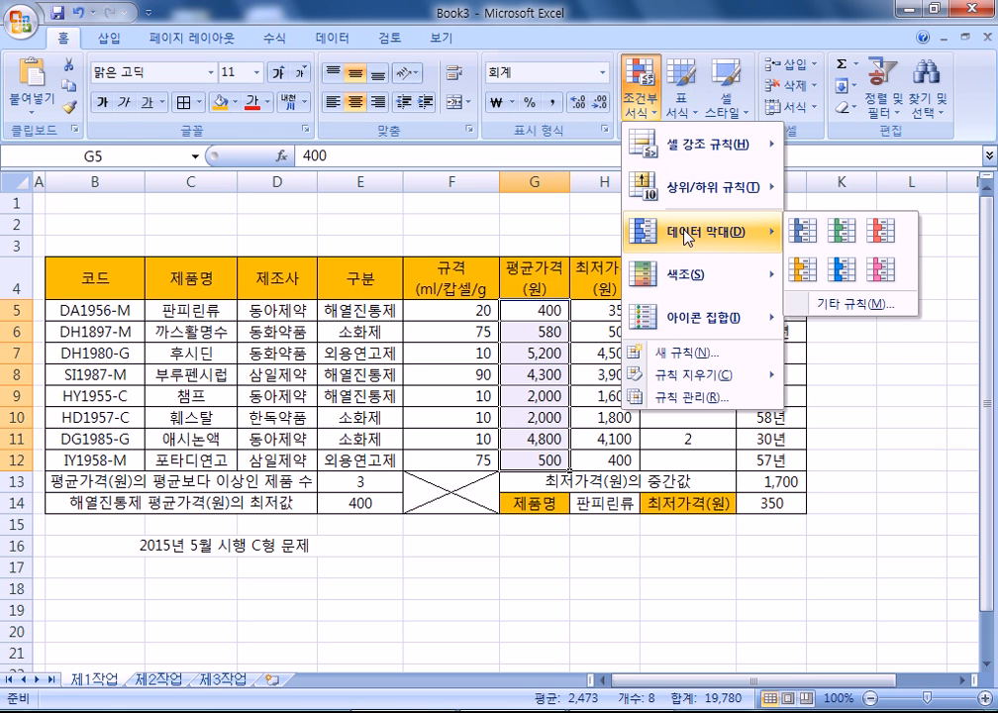
left_click(841, 230)
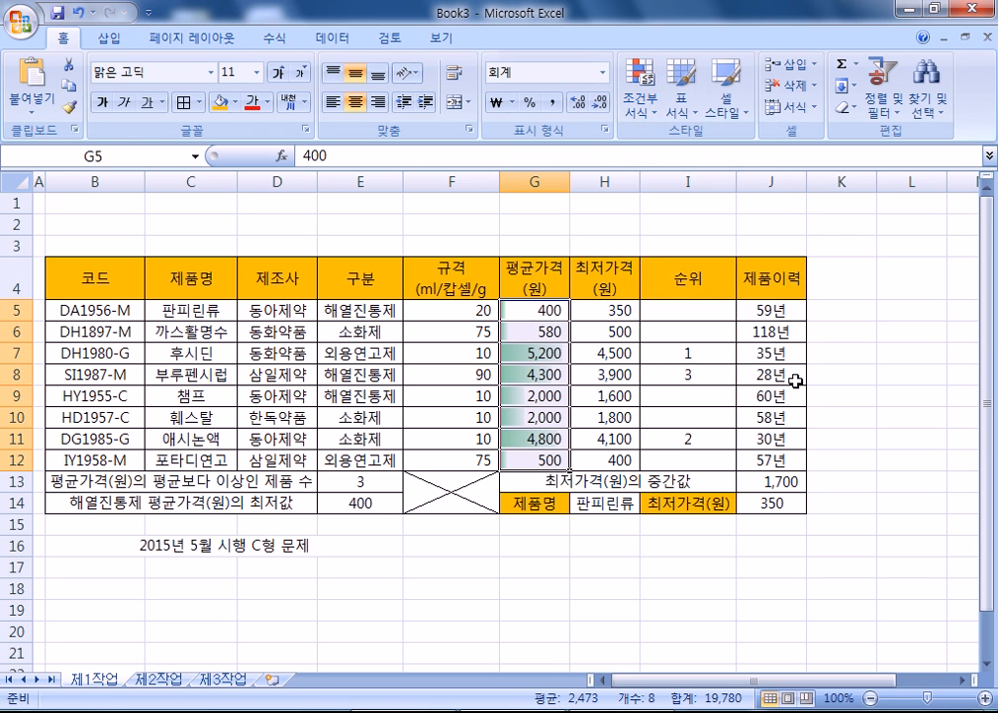
left_click(485, 550)
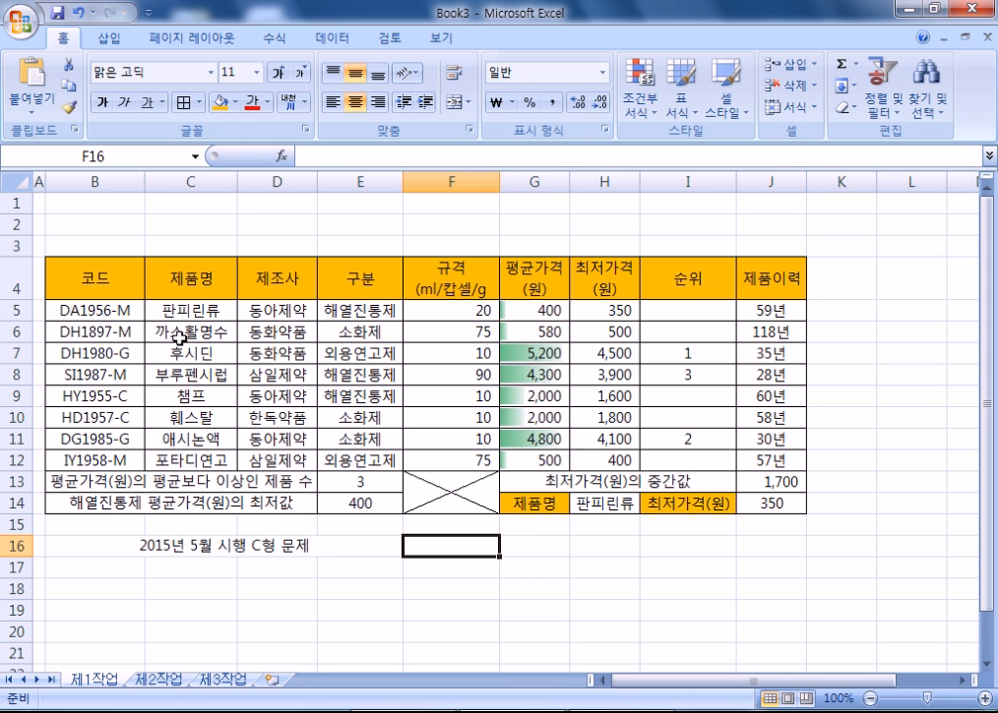
- Copy the product table B4:H12 and paste only its column widths at B2 of 제2작업
left_click_drag(74, 273, 592, 459)
key("ctrl+c")
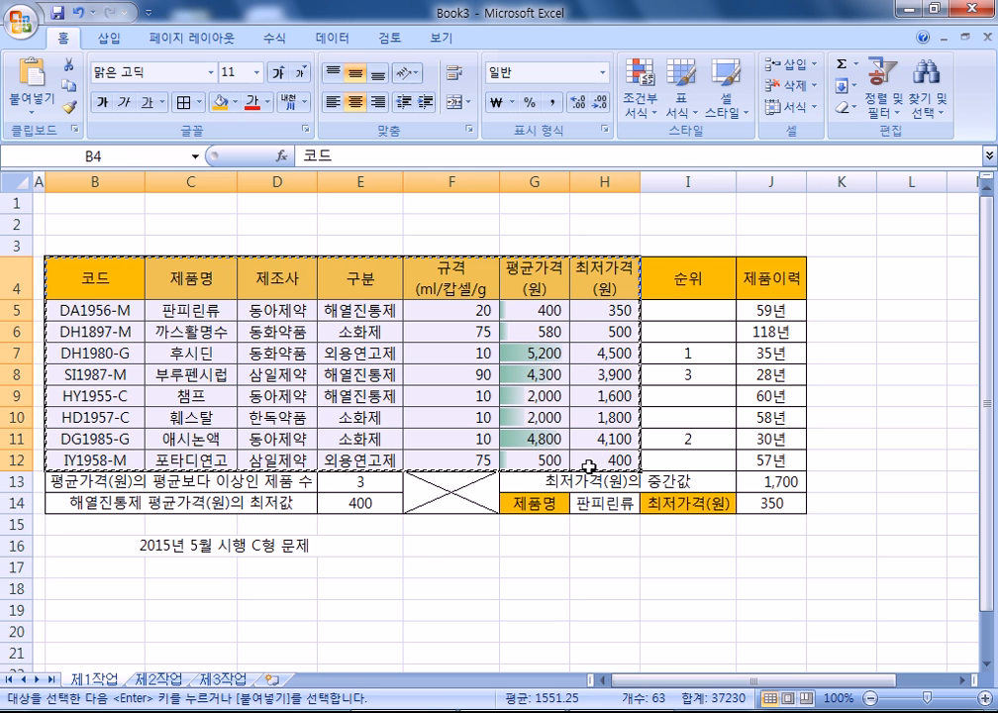
left_click(160, 679)
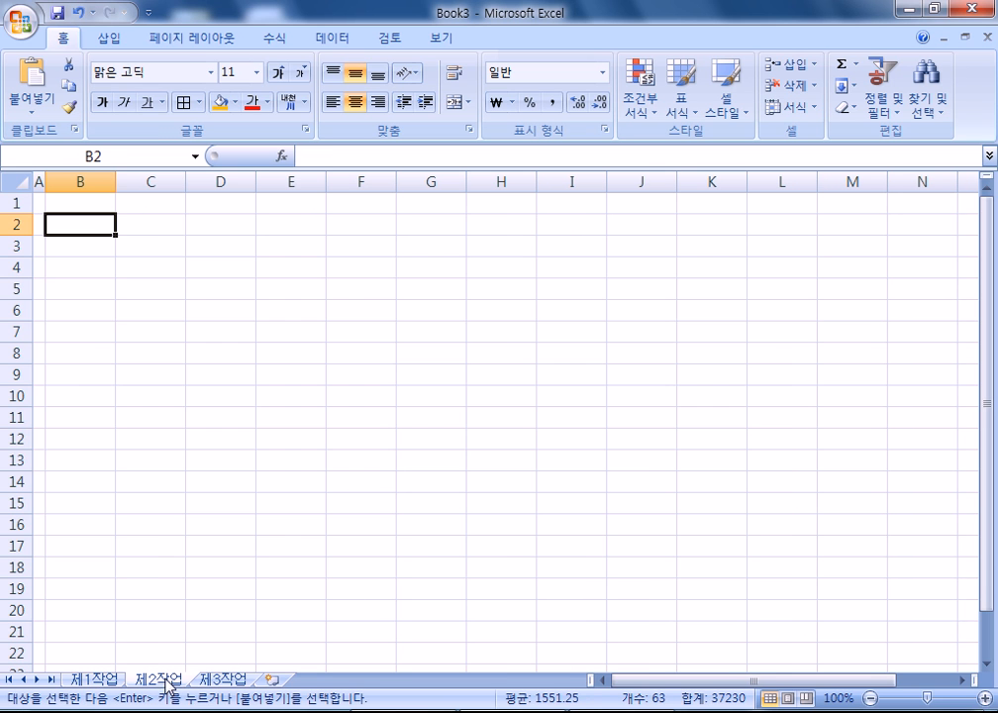
right_click(91, 227)
left_click(143, 311)
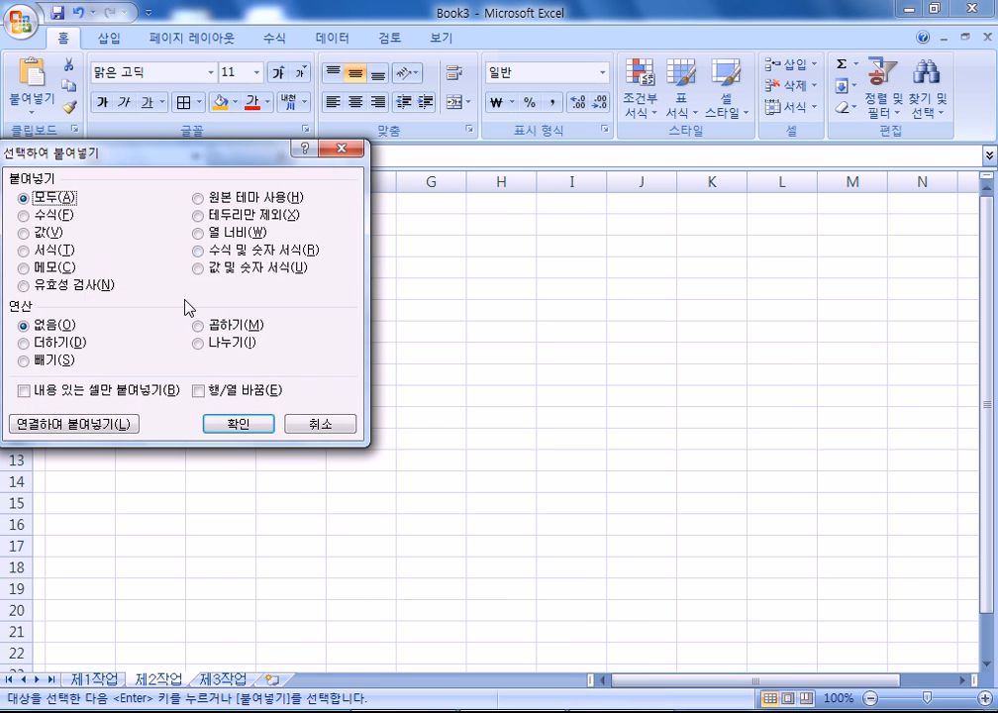
left_click(230, 231)
left_click(239, 423)
- Paste the copied table contents at B2 on 제2작업
left_click(99, 234)
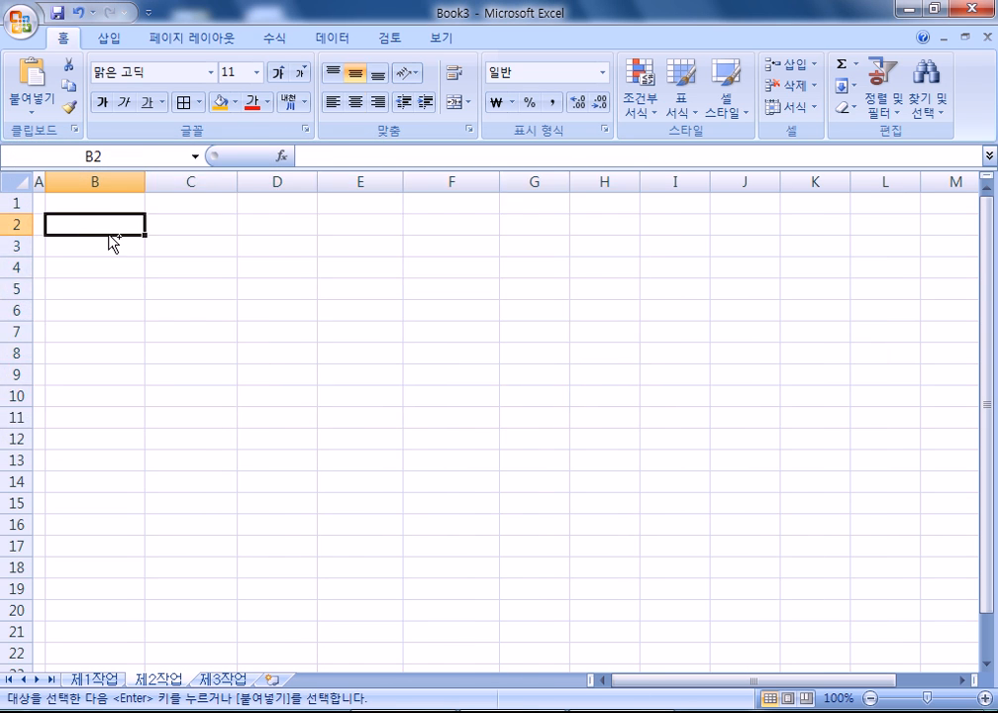
key("ctrl+v")
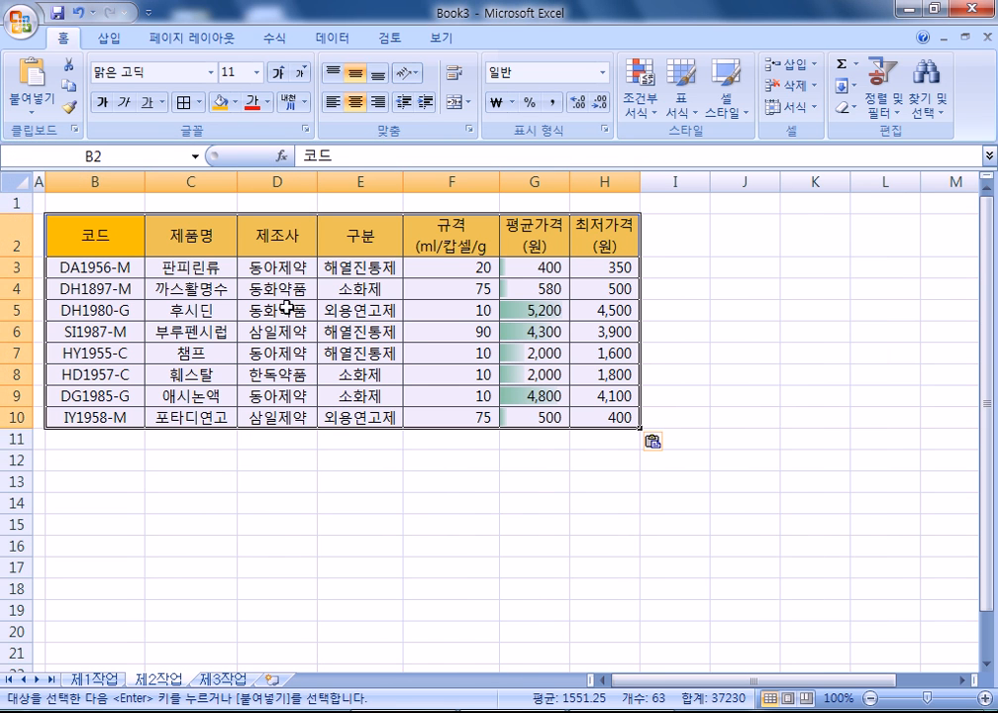
left_click(342, 442)
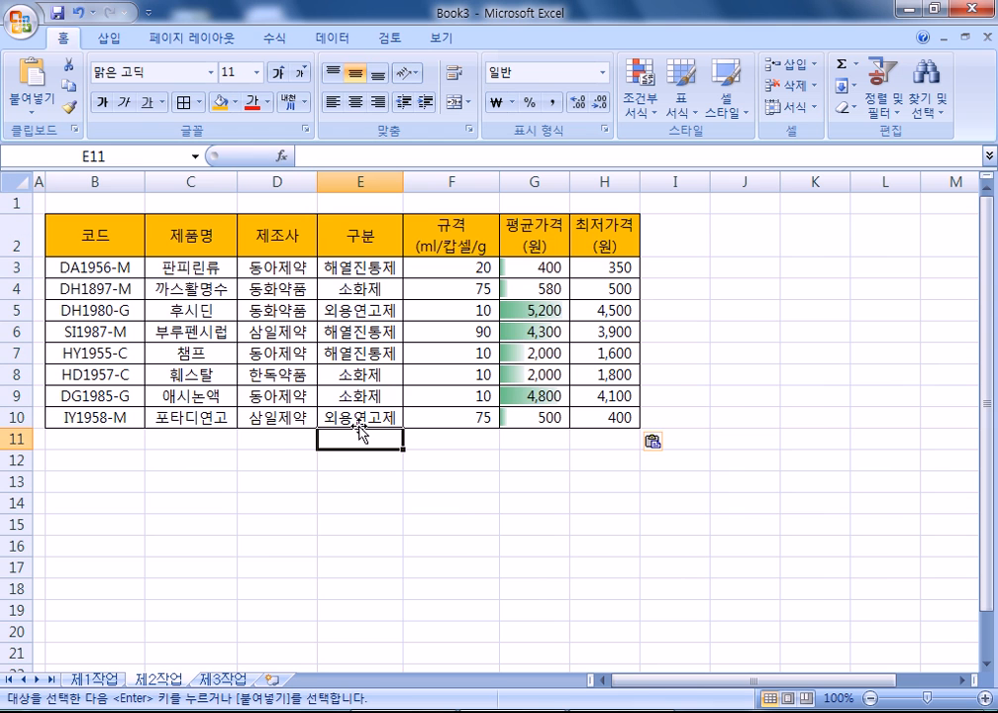
- Merge and centre B11:G11 with all borders and label it 최저가격(원)의 평균
left_click_drag(133, 439, 529, 437)
left_click(457, 102)
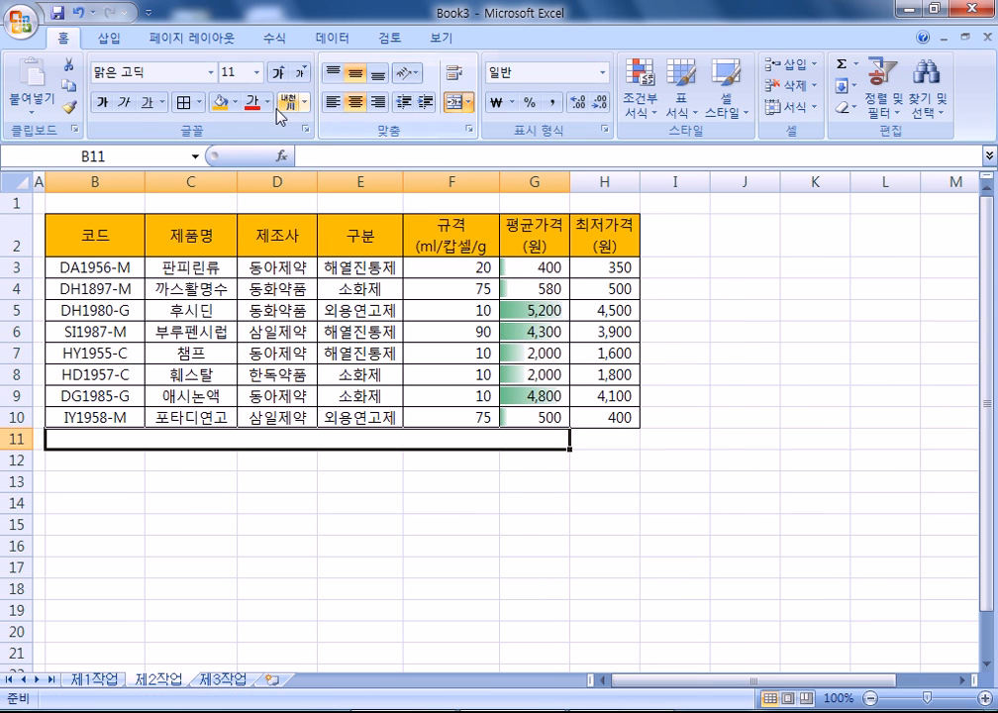
left_click(188, 107)
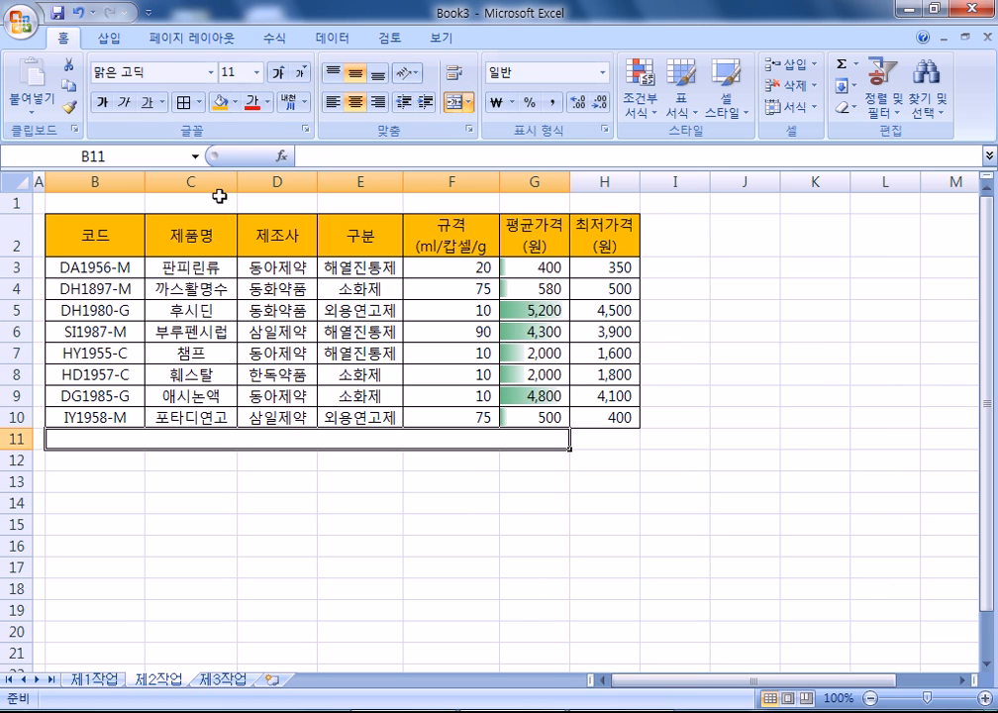
type("CHLWJRKRUR")
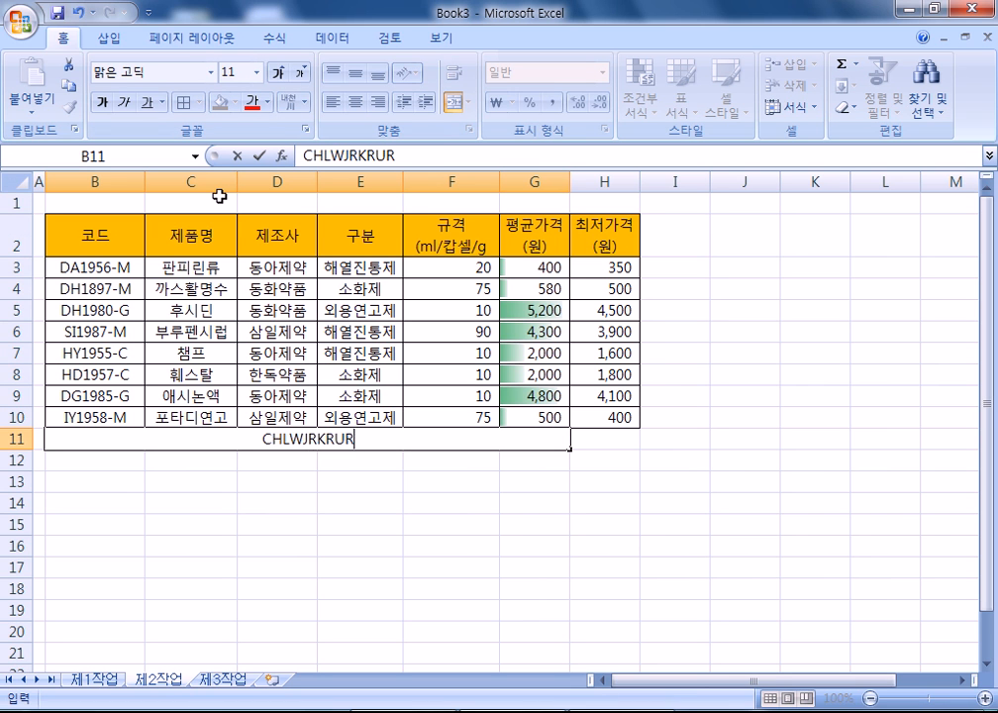
type("(DNJ)")
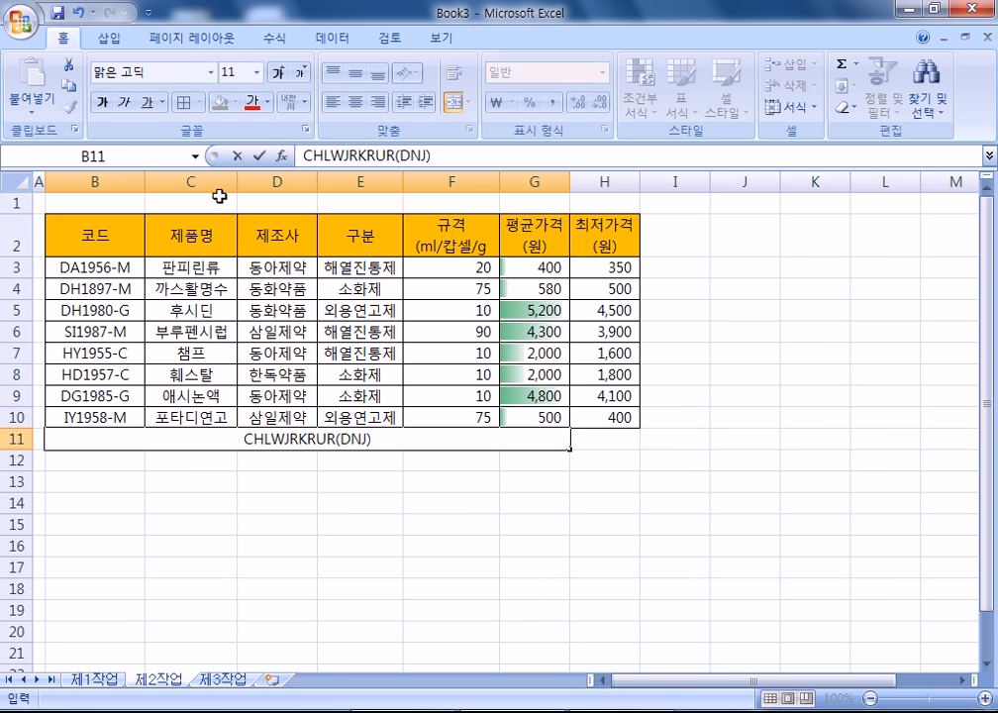
key("ctrl+Return")
type("최저가격")
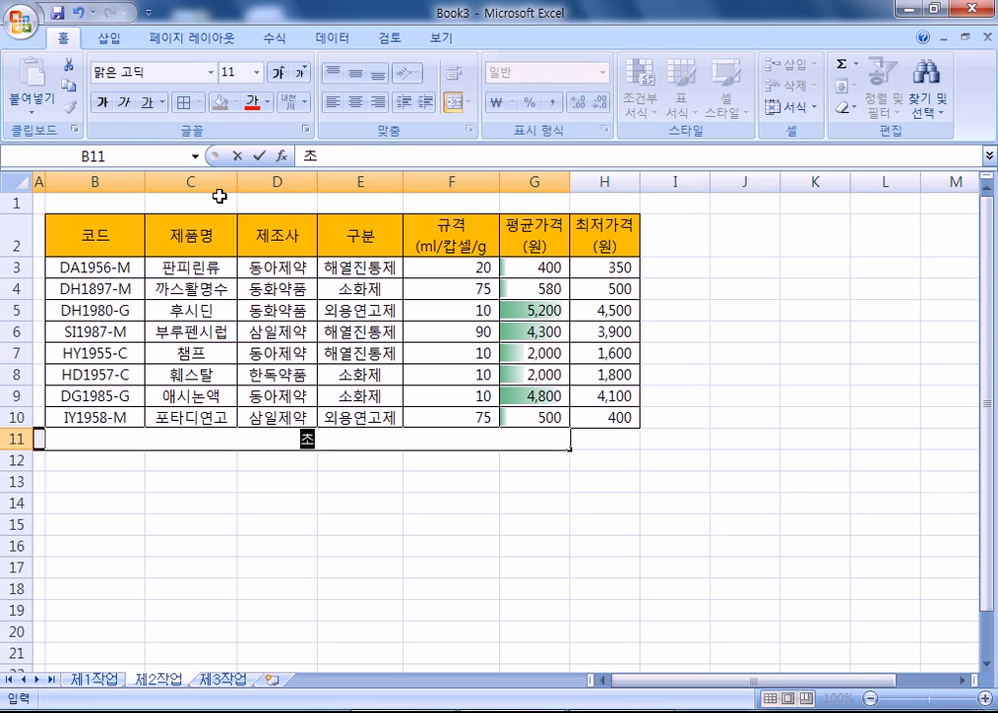
type("(원")
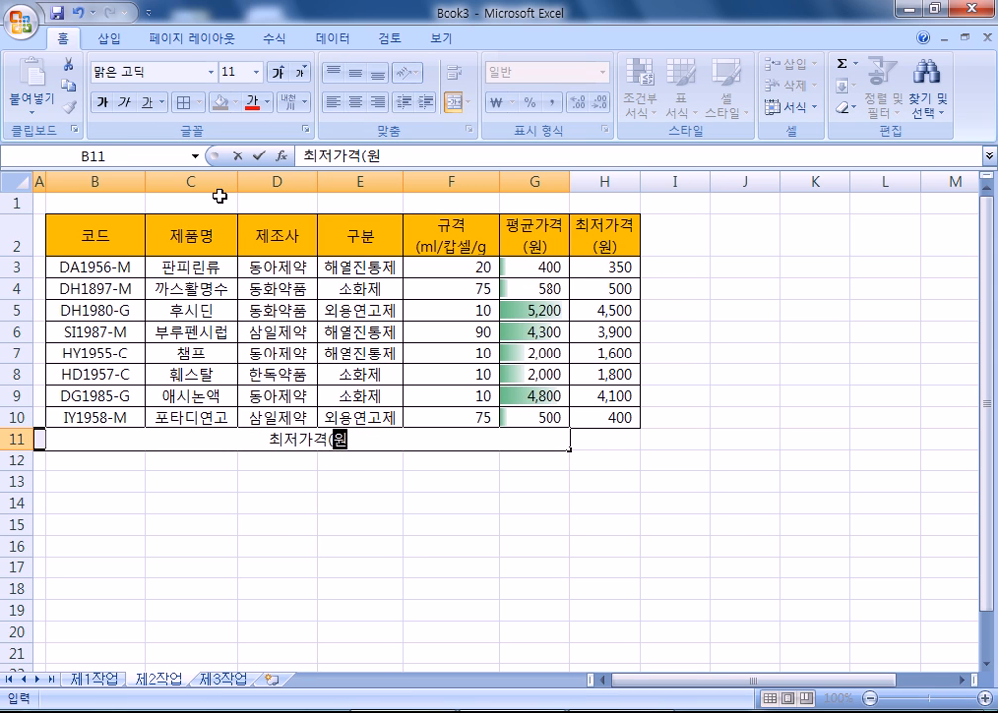
type(")의 평균")
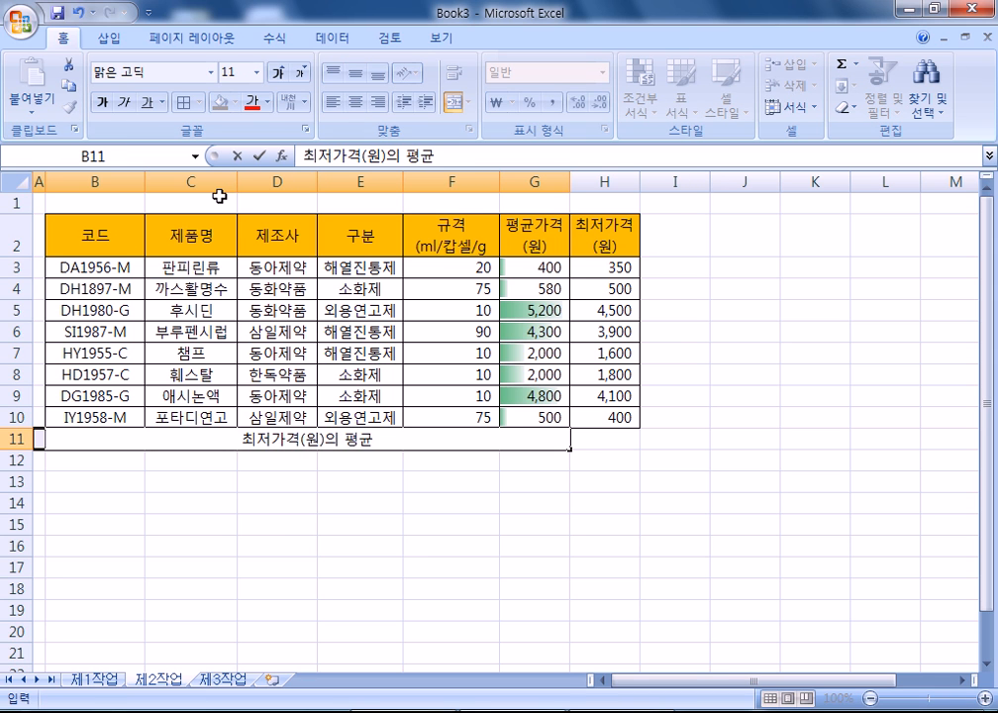
key("Return")
left_click(585, 448)
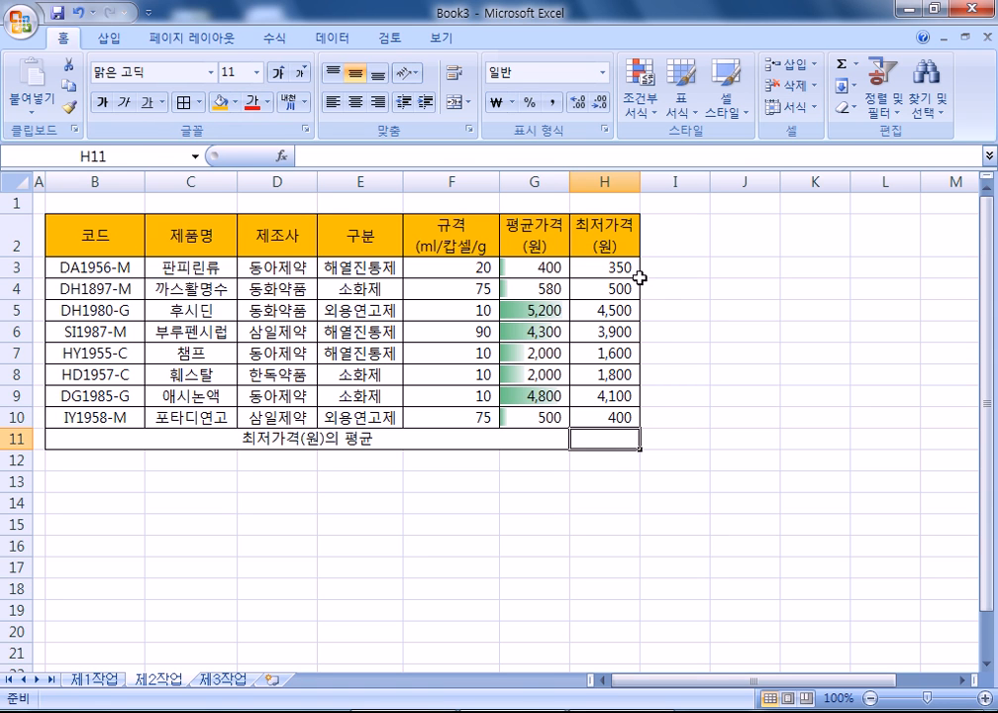
- Enter =AVERAGE(H3:H10) in H11, which shows 2,144
type("=AVE")
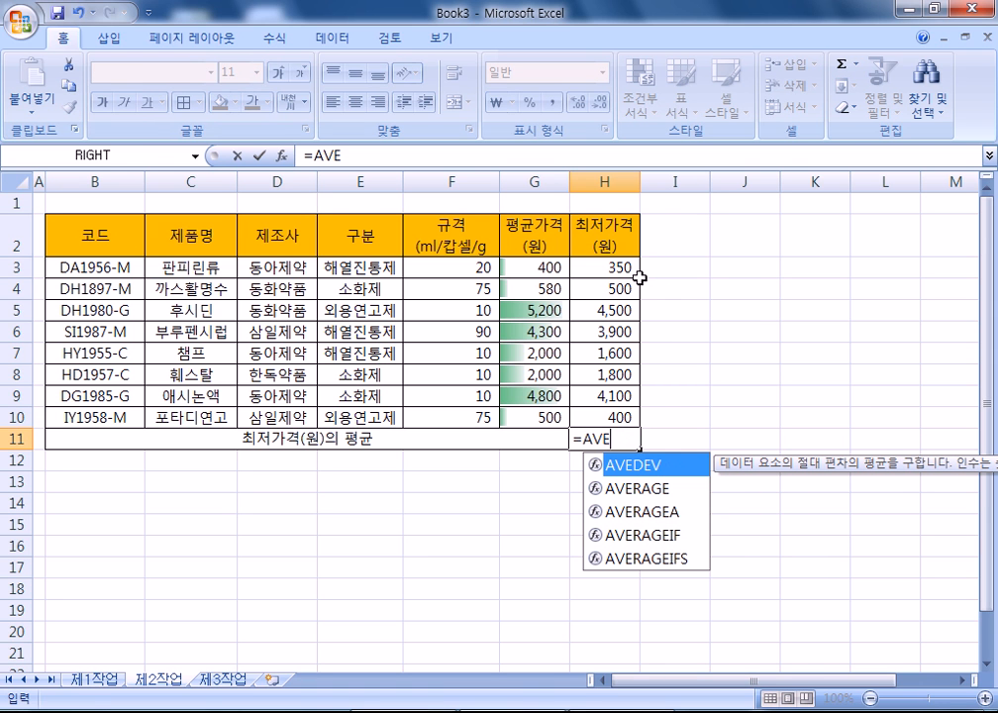
key("Down")
key("Tab")
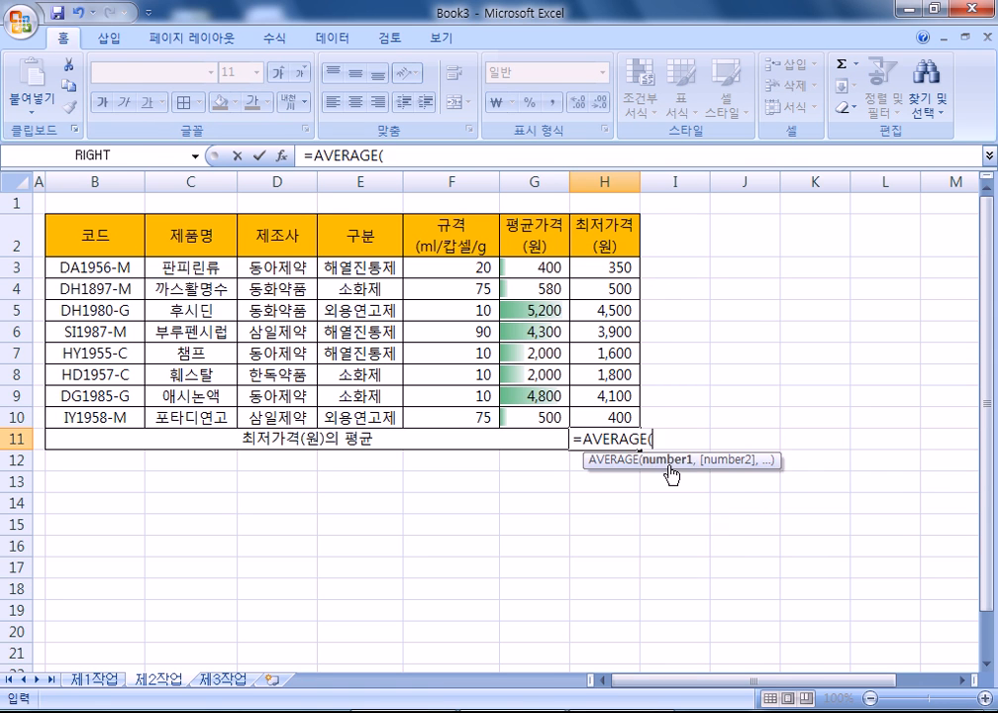
left_click_drag(614, 268, 611, 413)
key("Return")
left_click(592, 439)
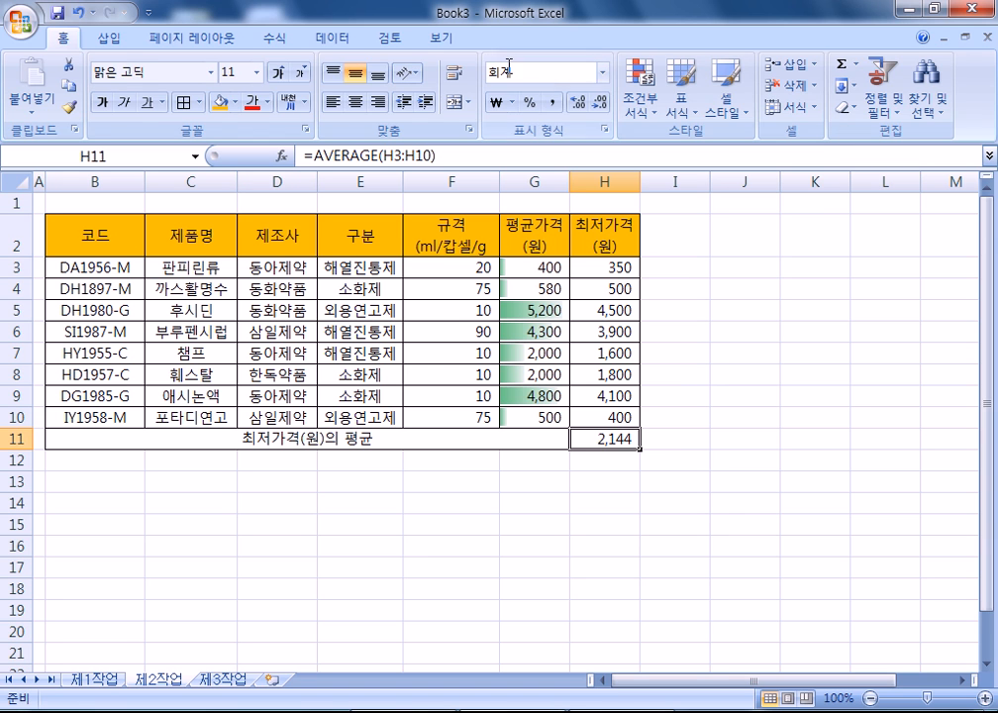
left_click(317, 40)
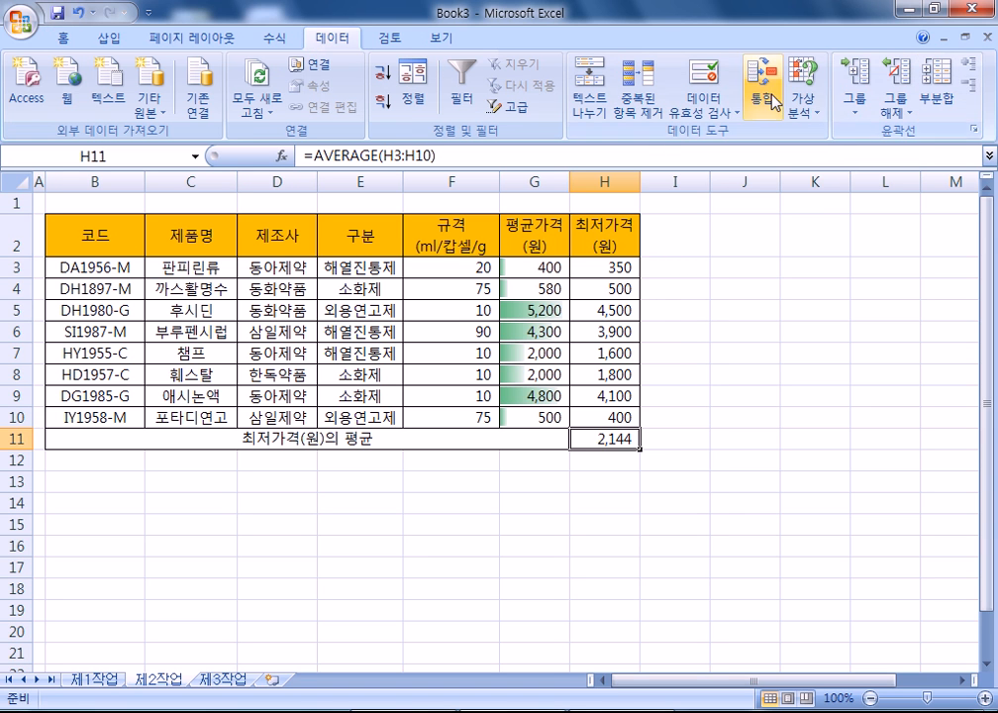
- Use Goal Seek to set H11 to 2200 by changing H3, which becomes 800
left_click(804, 109)
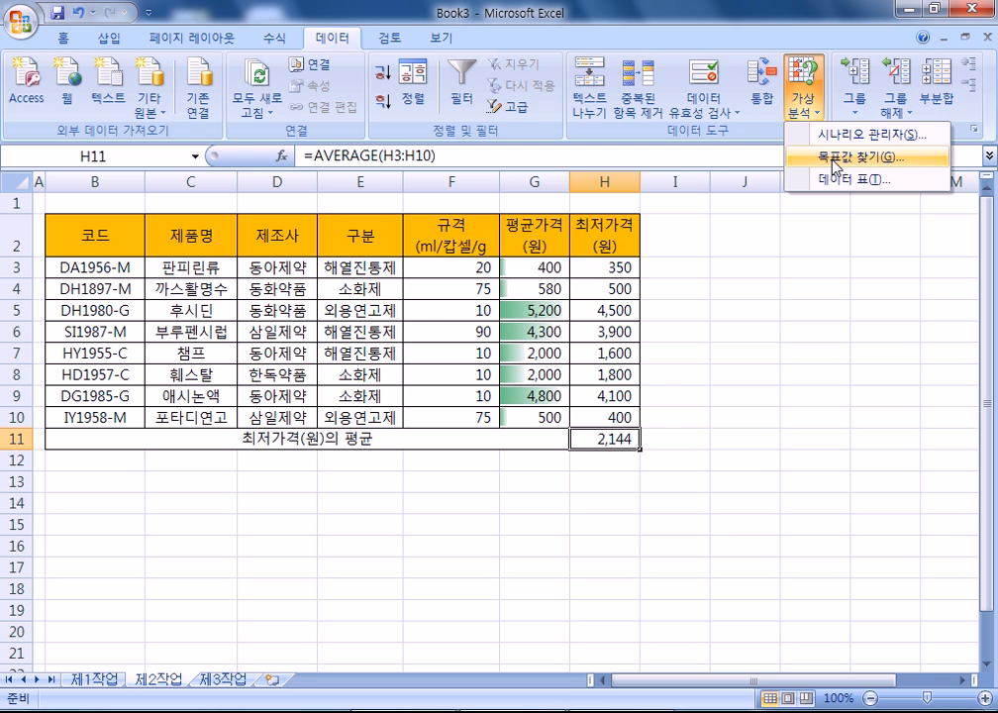
left_click(837, 166)
left_click_drag(207, 211, 745, 198)
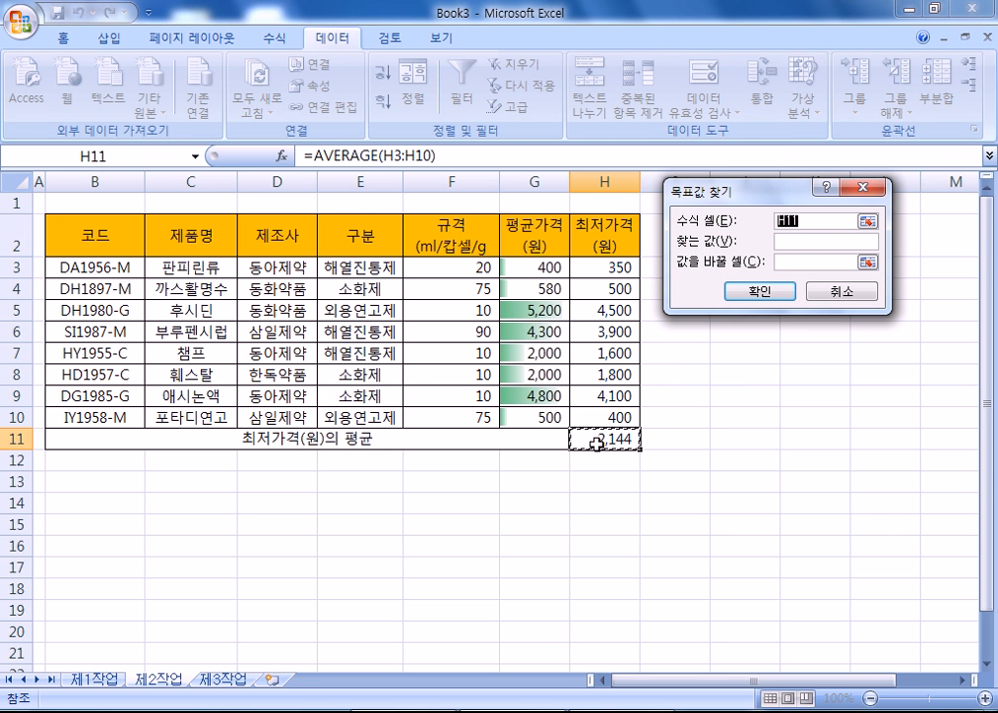
left_click(797, 241)
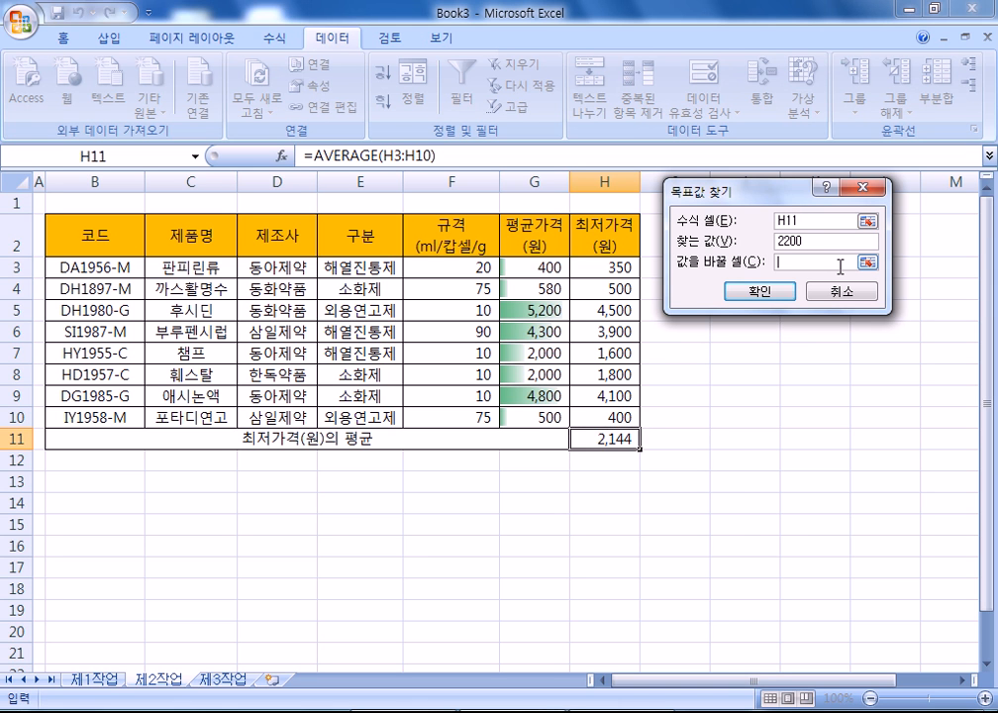
left_click(597, 268)
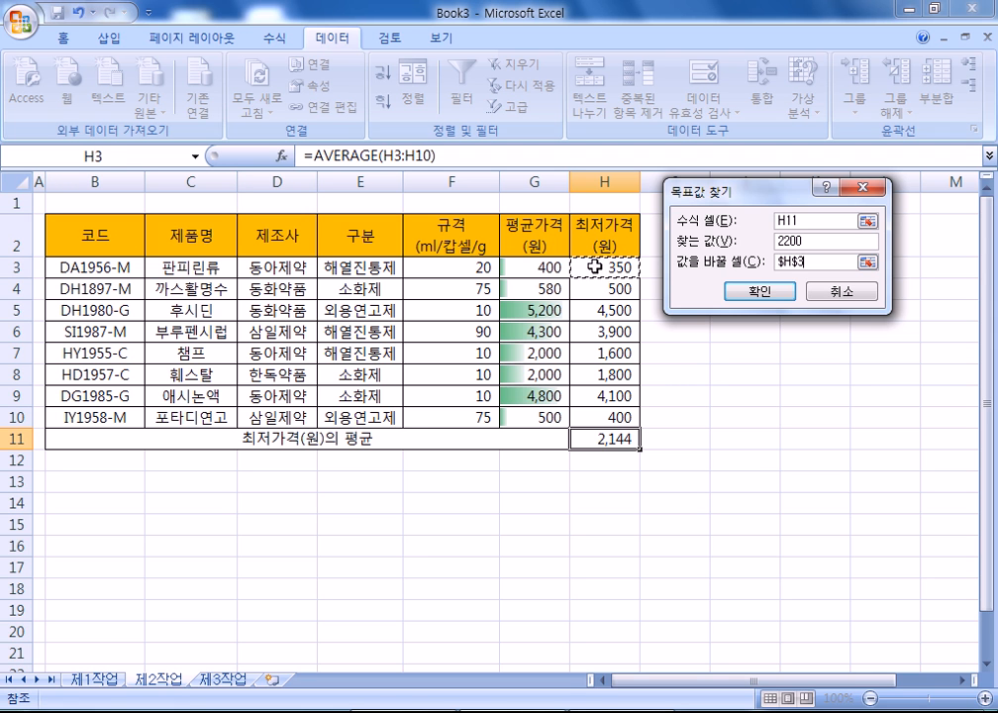
left_click(759, 291)
left_click(744, 297)
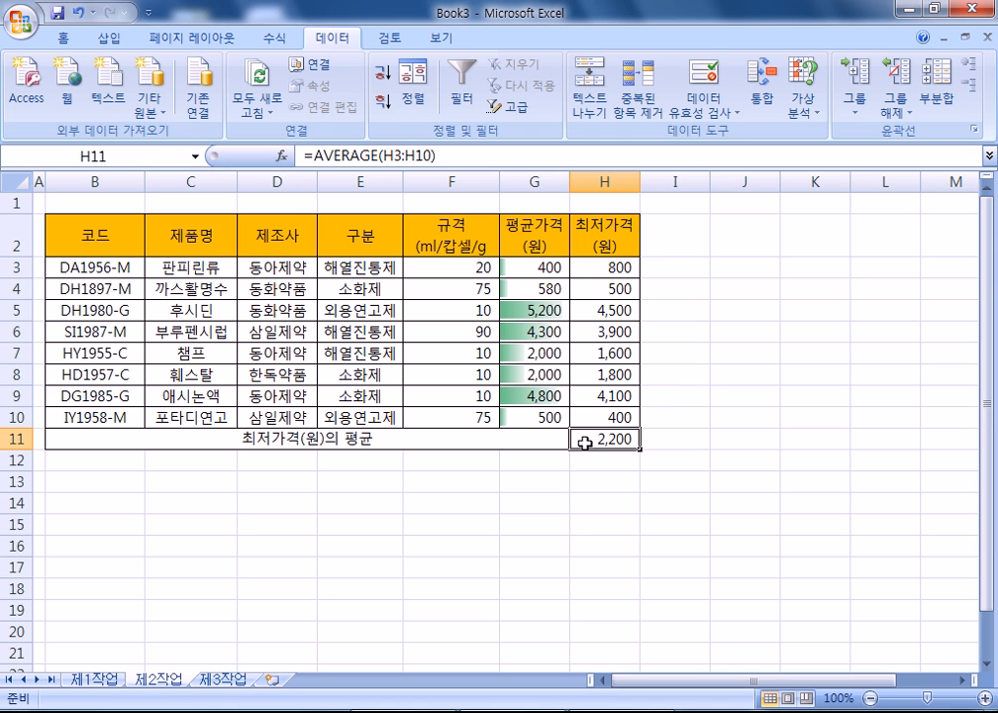
left_click(605, 264)
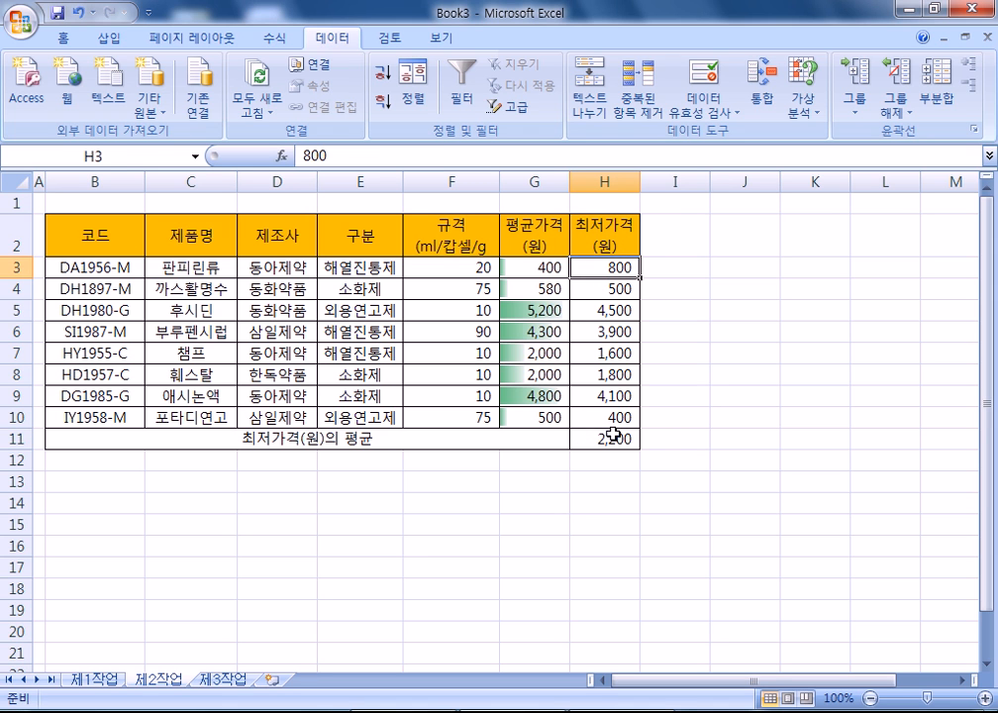
left_click(599, 441)
left_click(604, 270)
- Copy 구분 and 소화제 into B14:B15 and the 평균가격 (원) header into C14
left_click(340, 241)
left_click(352, 289, "ctrl")
key("ctrl+c")
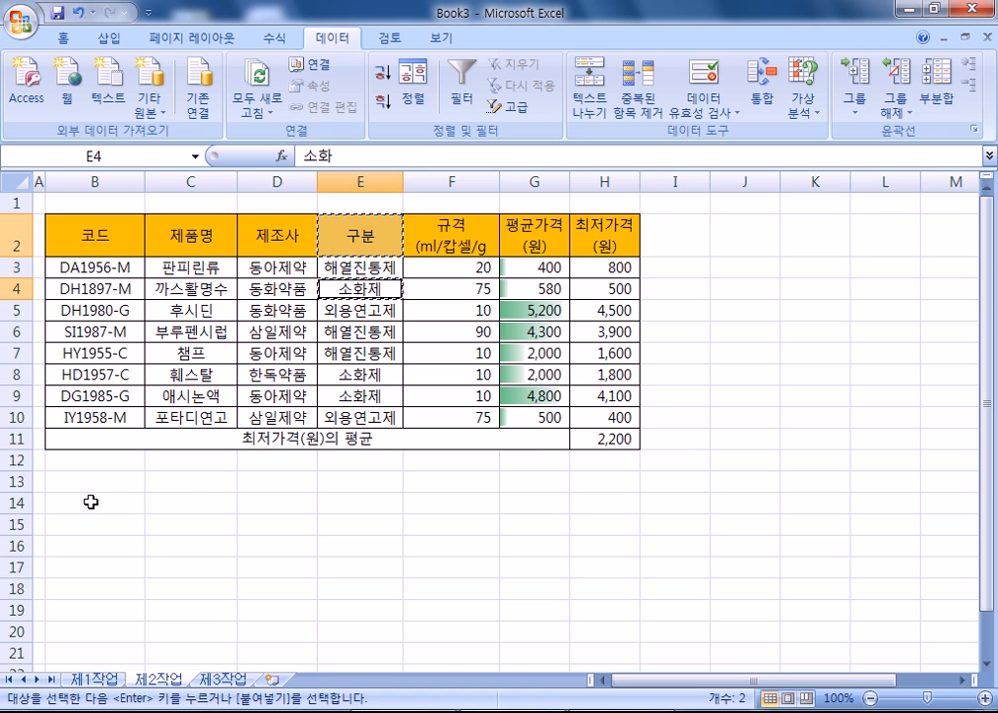
left_click(84, 505)
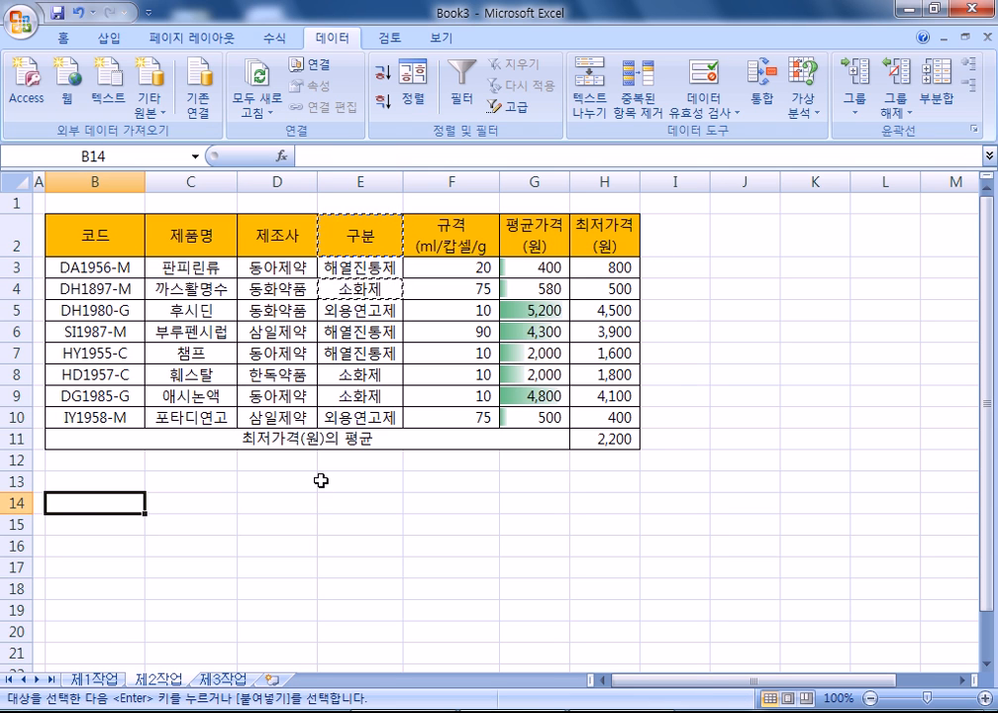
key("ctrl+v")
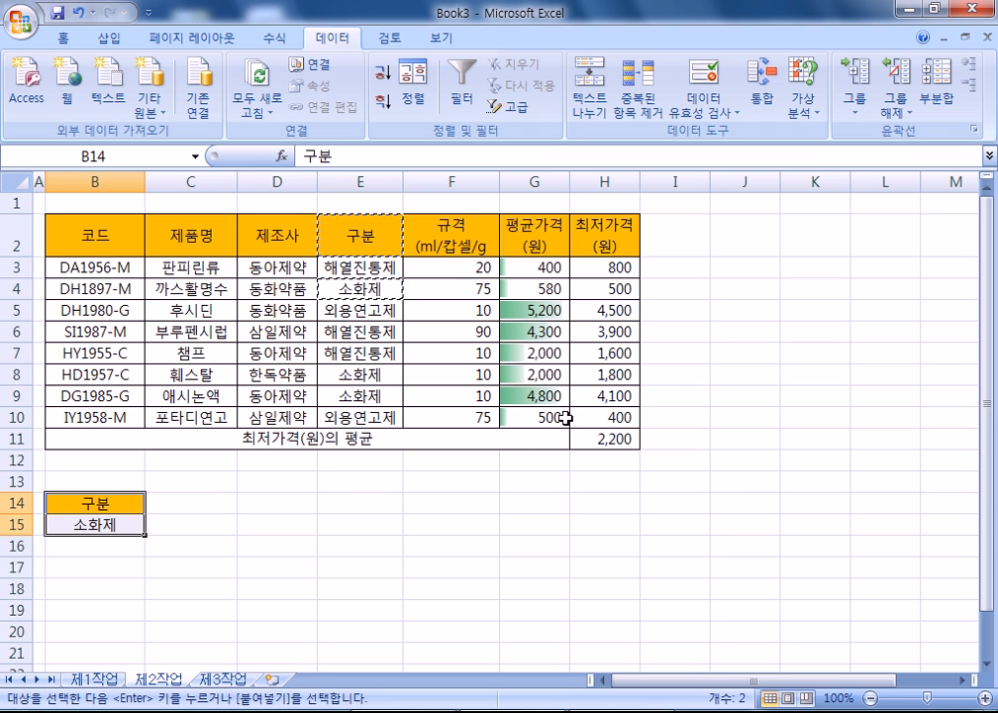
left_click(535, 236)
key("ctrl+c")
left_click(193, 503)
key("ctrl+v")
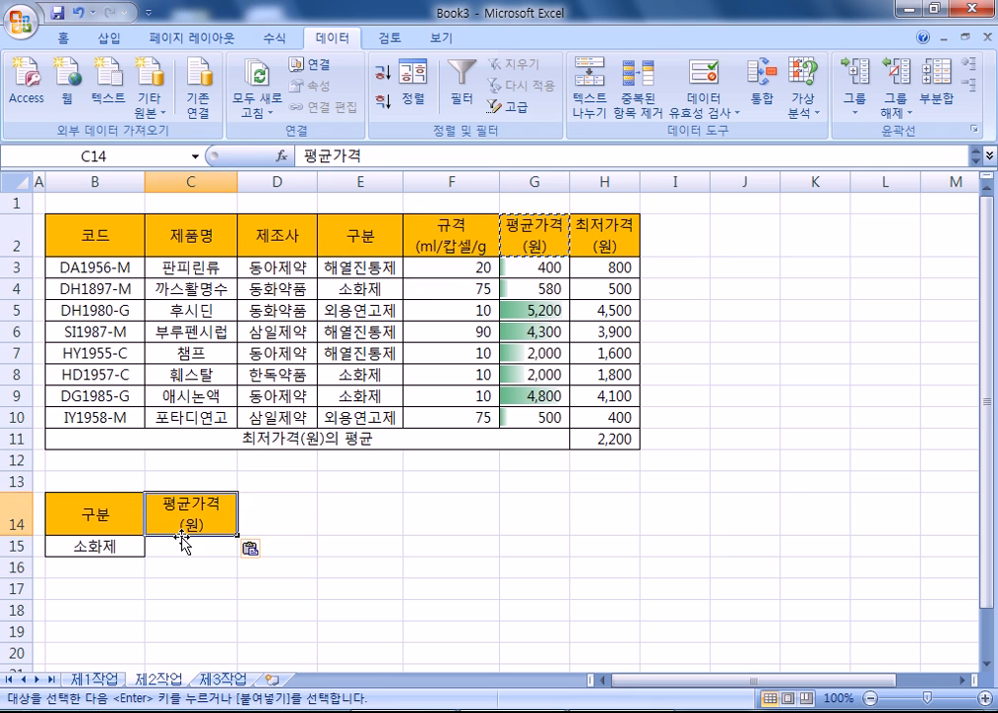
- Enter the condition <=1000 in C16
left_click(179, 561)
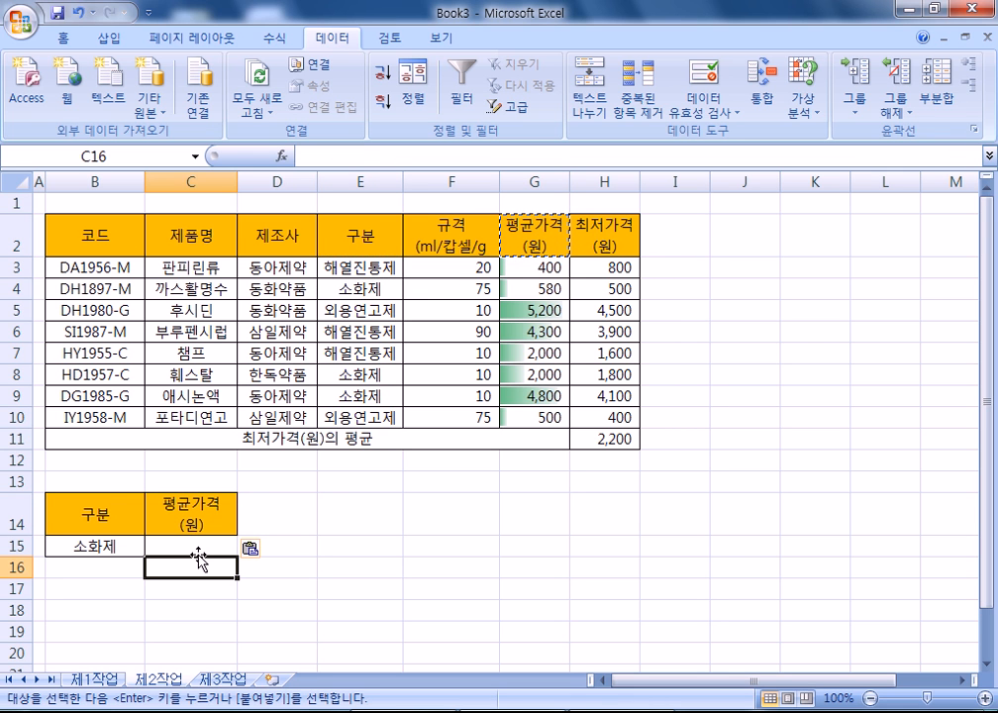
type("<=1000")
key("Return")
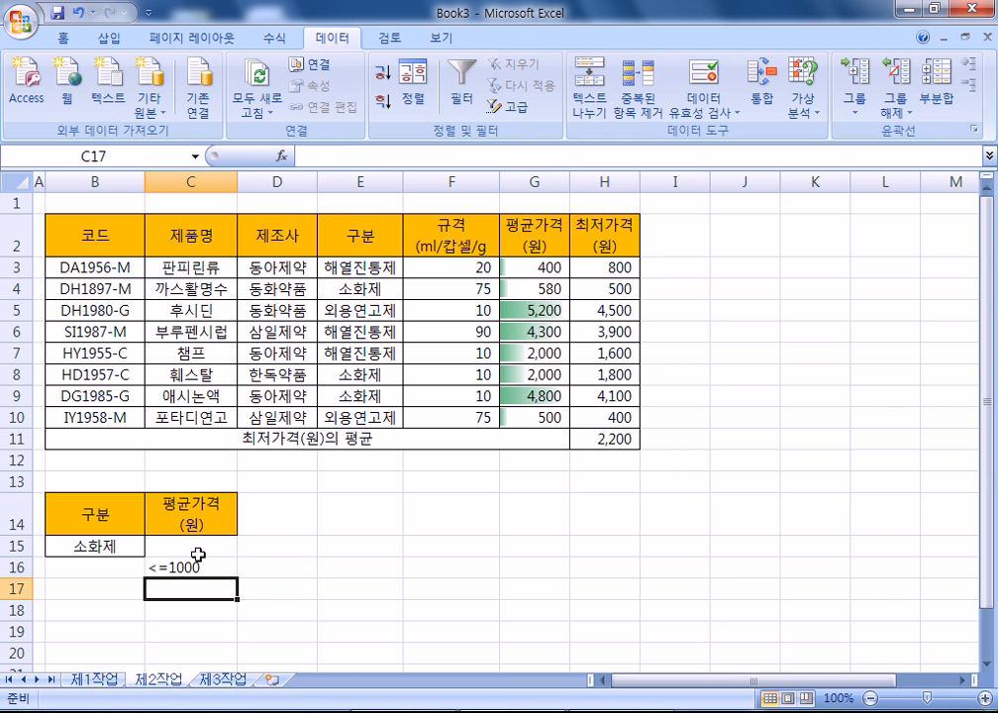
- Apply All Borders to the criteria block B14:C16
scroll(138, 454, "down", 2)
left_click(111, 375)
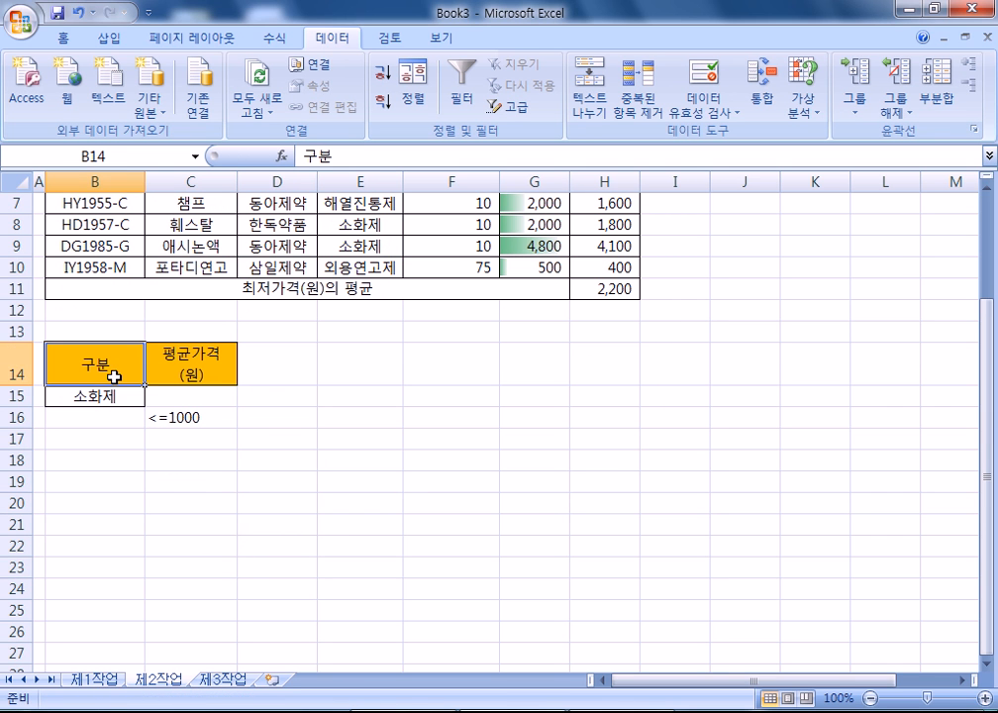
left_click(337, 496)
left_click(77, 398)
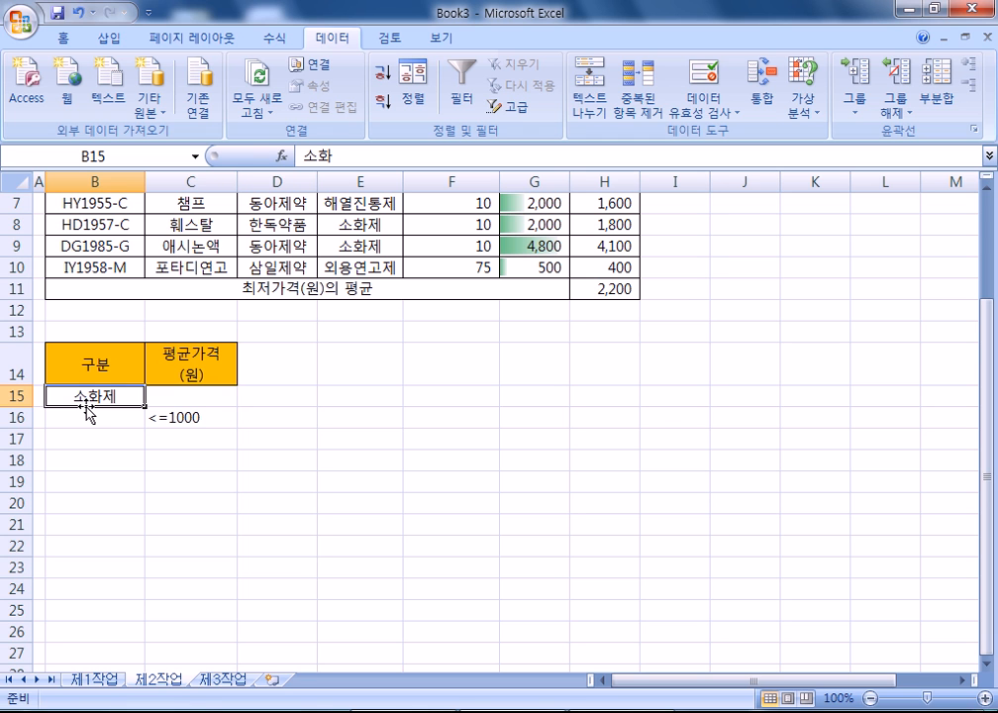
left_click(188, 366)
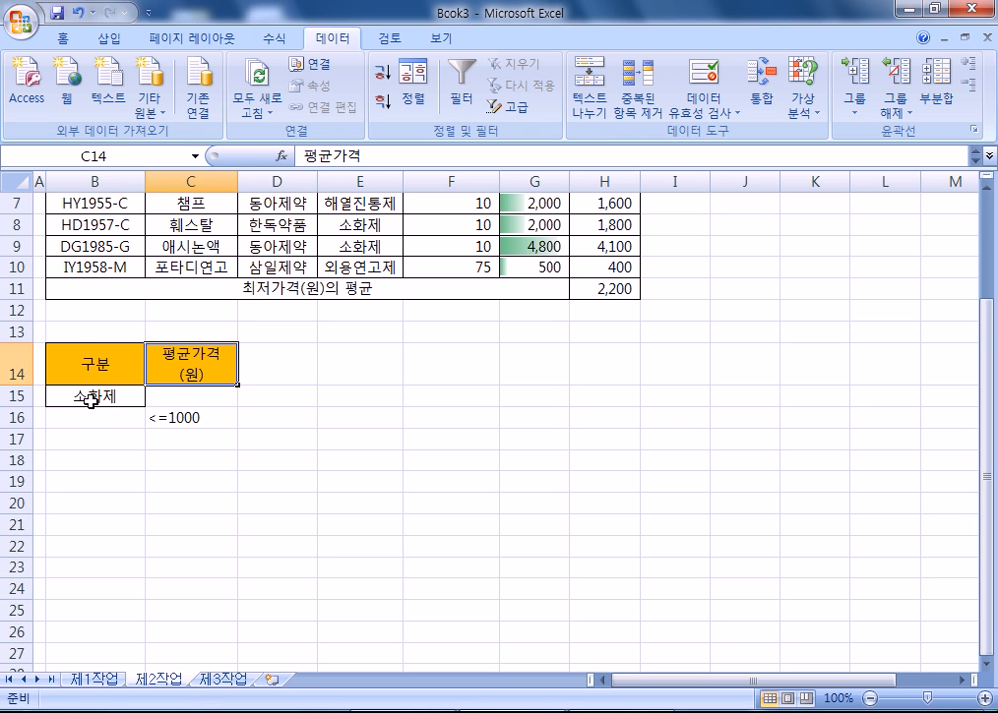
left_click(89, 368)
left_click(91, 396)
left_click(192, 414)
left_click_drag(95, 364, 199, 416)
left_click(65, 39)
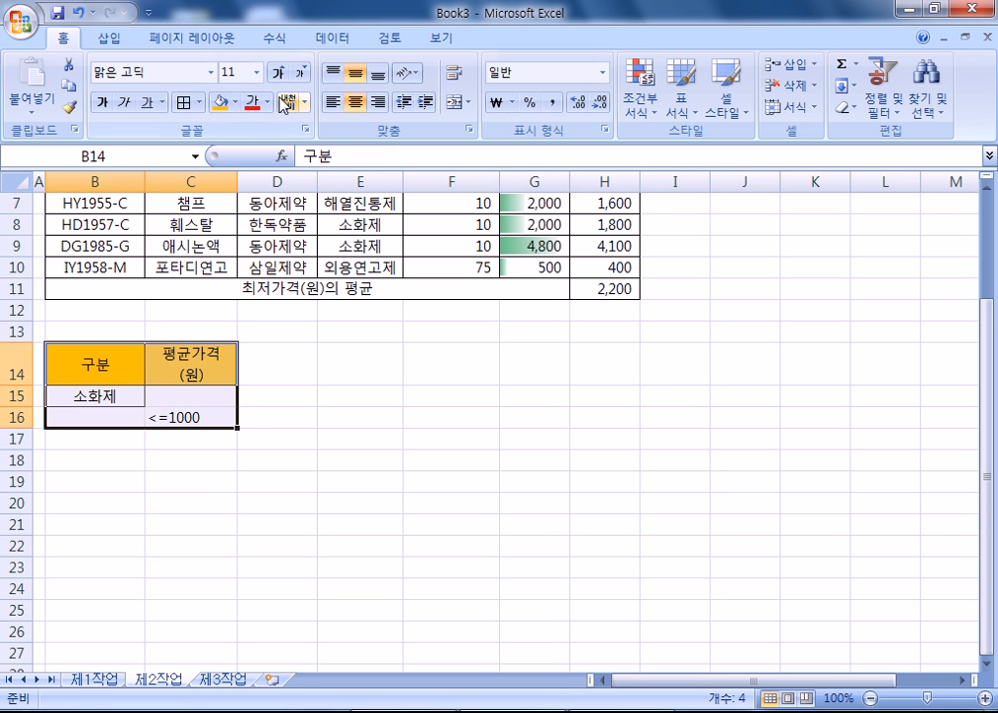
left_click(202, 103)
left_click(386, 484)
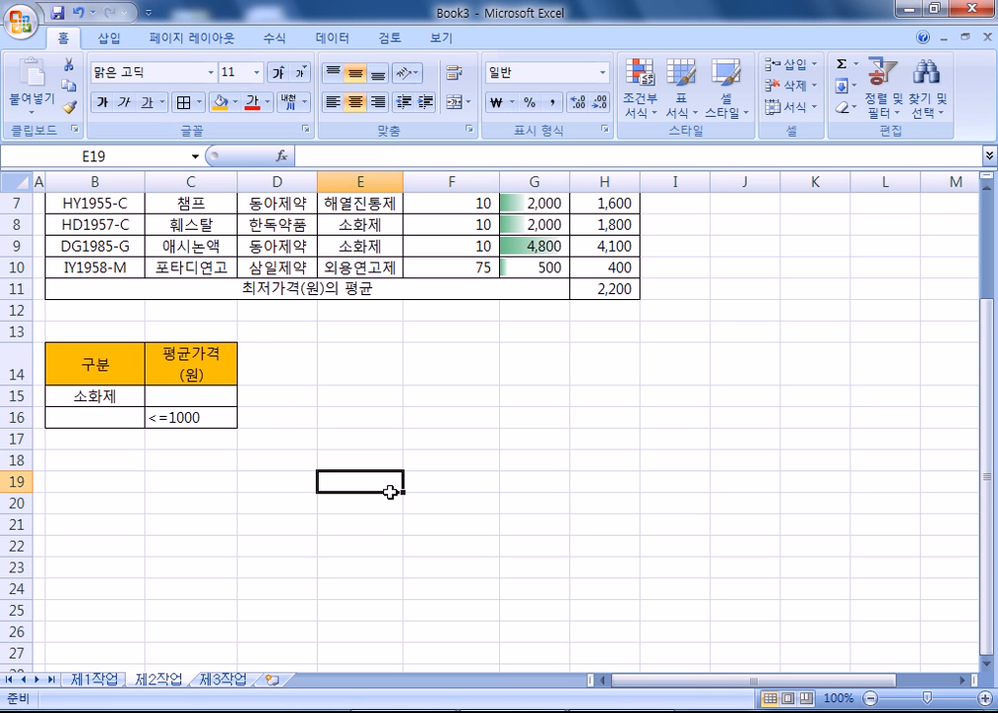
- Centre all the cells in the criteria block B14:C16
left_click_drag(99, 366, 169, 412)
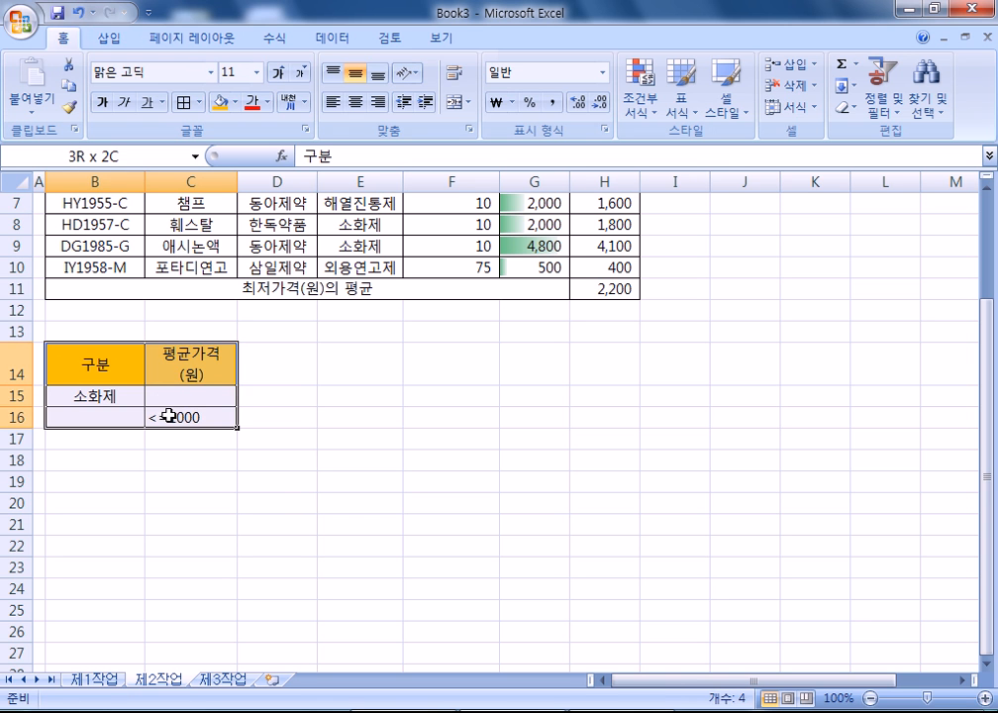
left_click(361, 107)
left_click(362, 107)
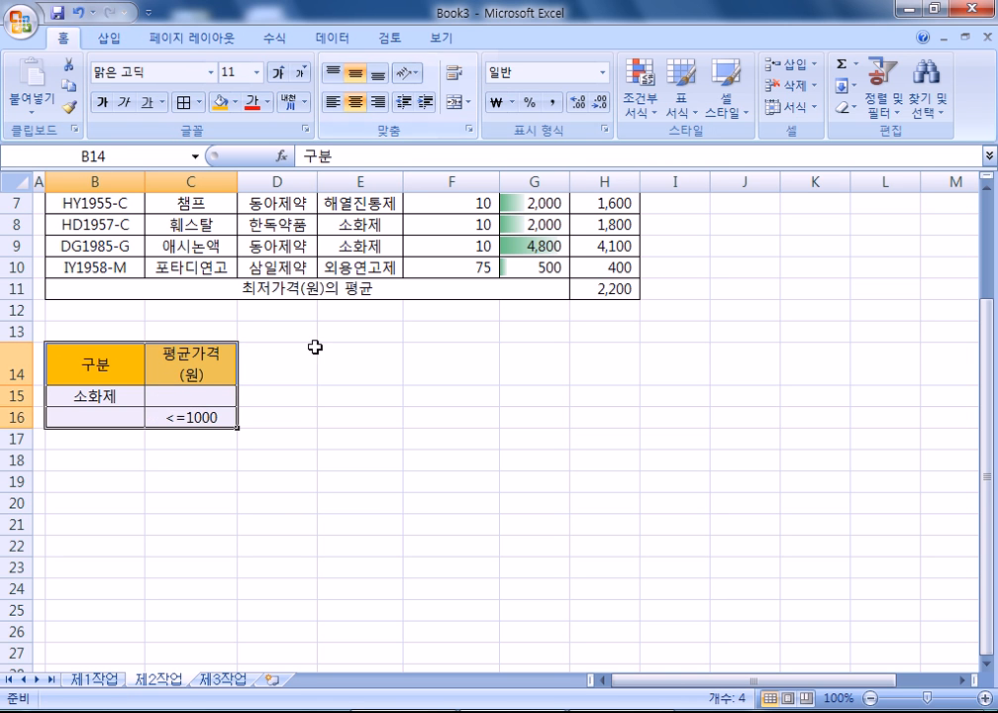
left_click(299, 438)
scroll(298, 495, "up", 1)
scroll(293, 541, "up", 1)
left_click(347, 368)
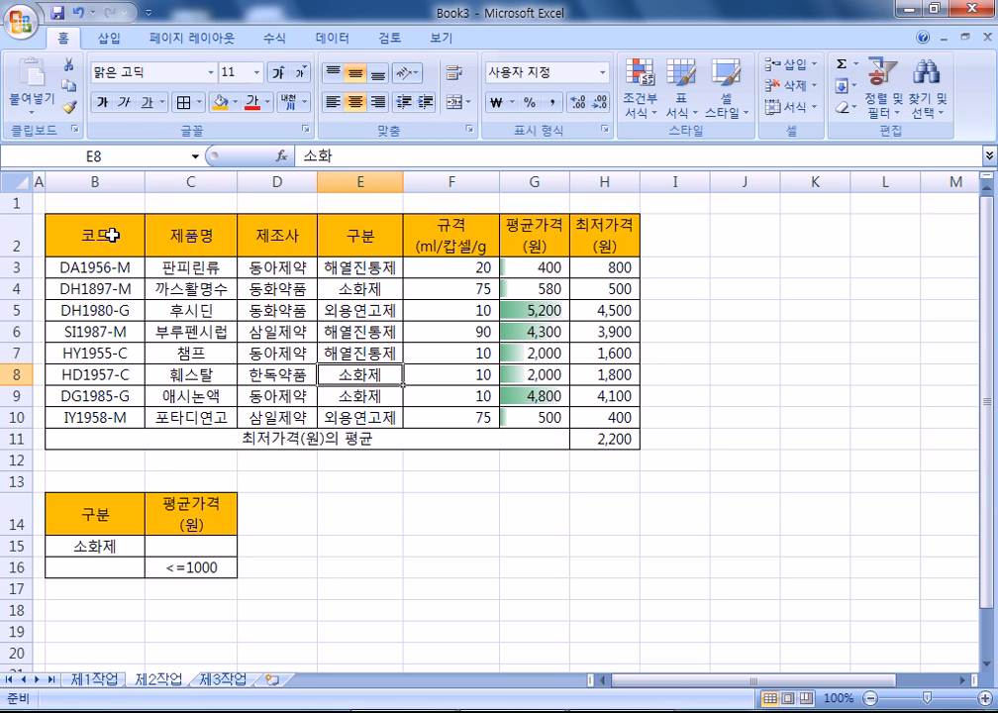
left_click_drag(103, 235, 590, 410)
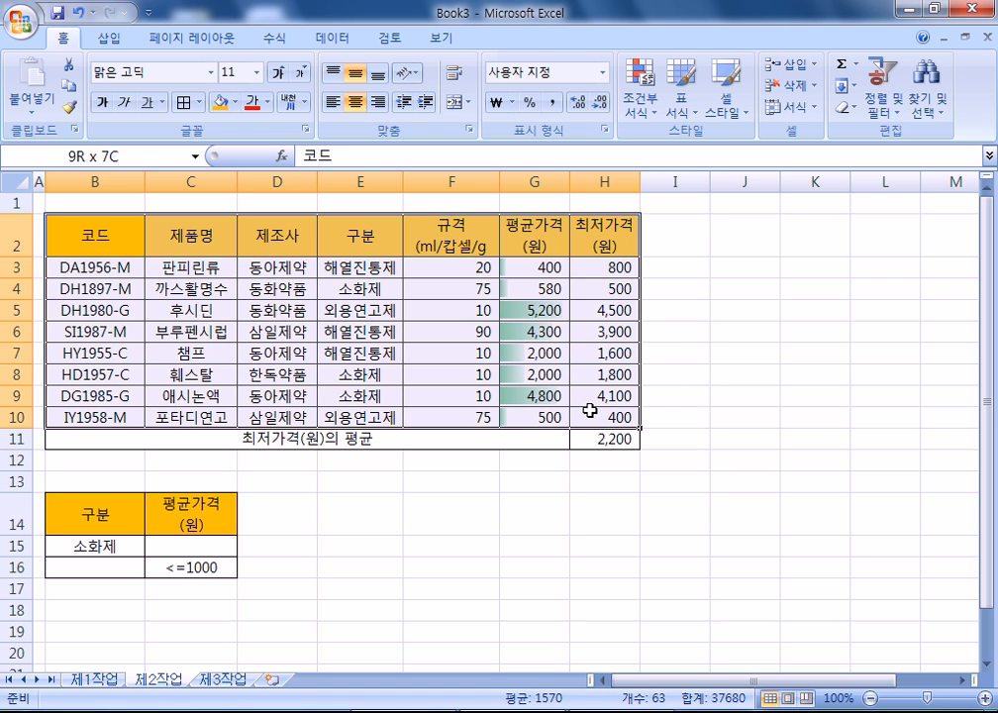
left_click_drag(590, 410, 590, 410)
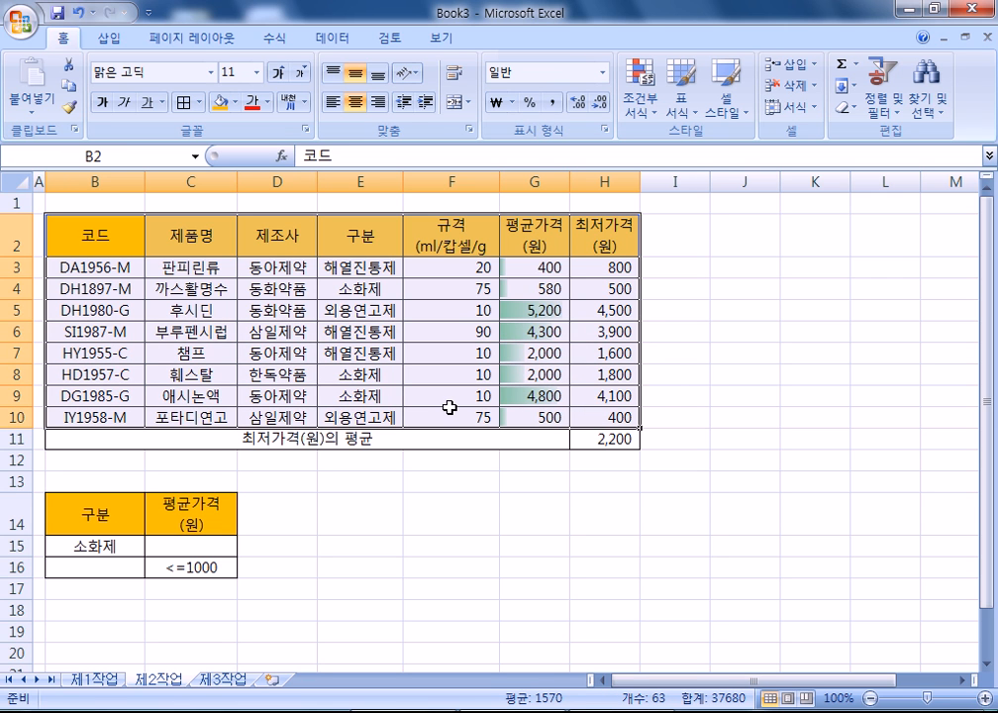
left_click_drag(76, 250, 590, 410)
left_click(333, 37)
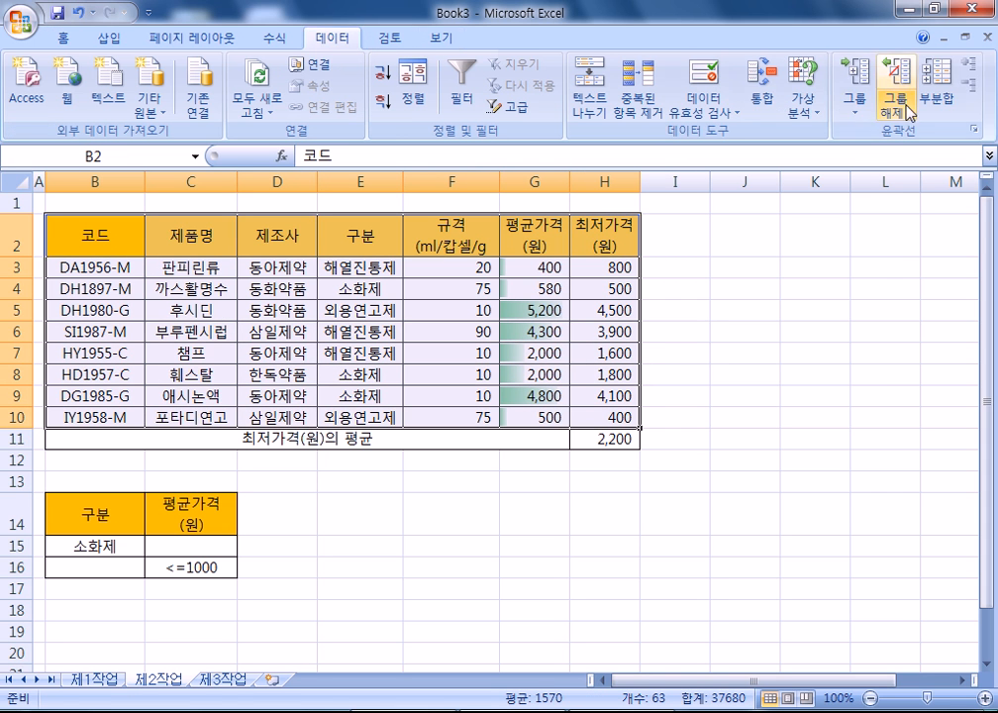
left_click(938, 91)
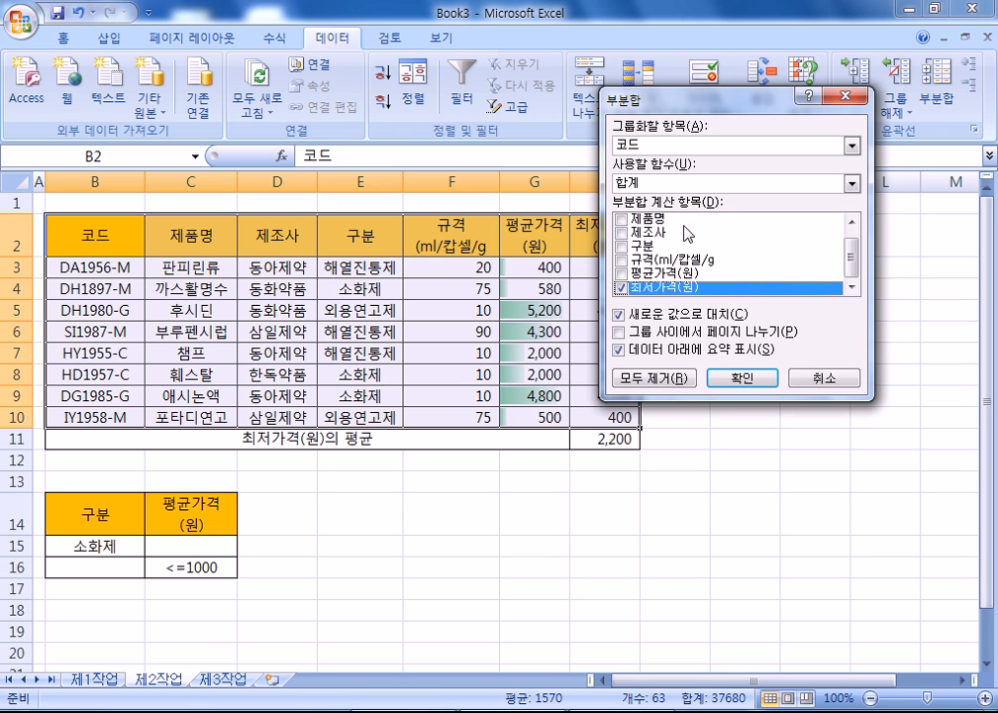
left_click(827, 379)
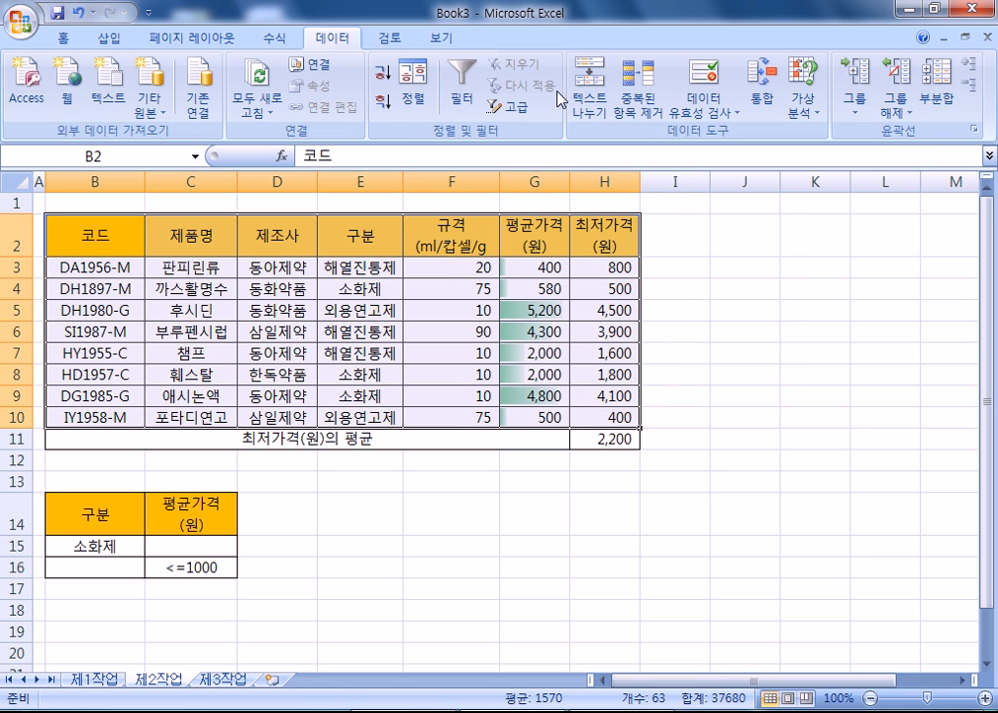
- Run Advanced Filter with criteria range B14:C16, copying the results to B18
left_click(512, 106)
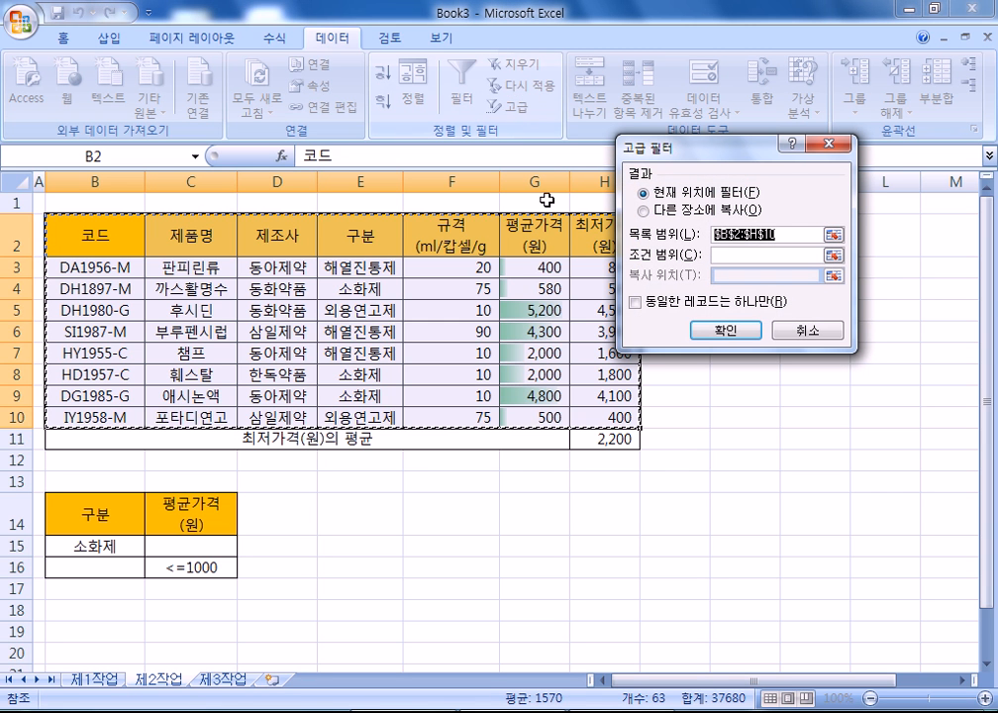
left_click(645, 211)
left_click(749, 253)
left_click(126, 515)
left_click_drag(126, 515, 215, 565)
left_click(718, 276)
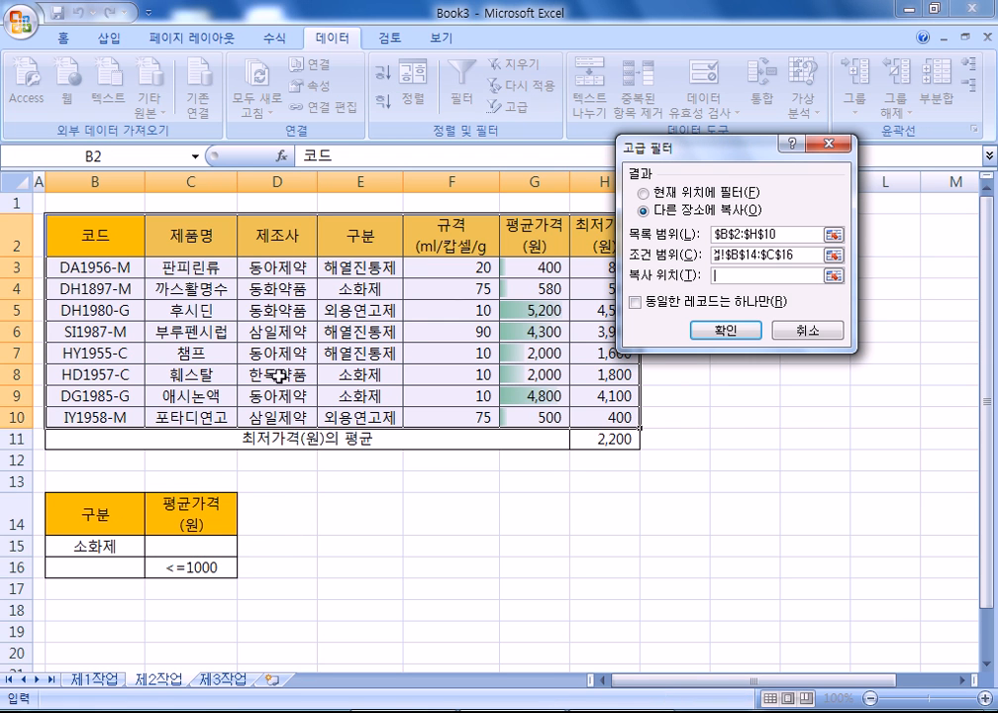
left_click(75, 609)
left_click(709, 340)
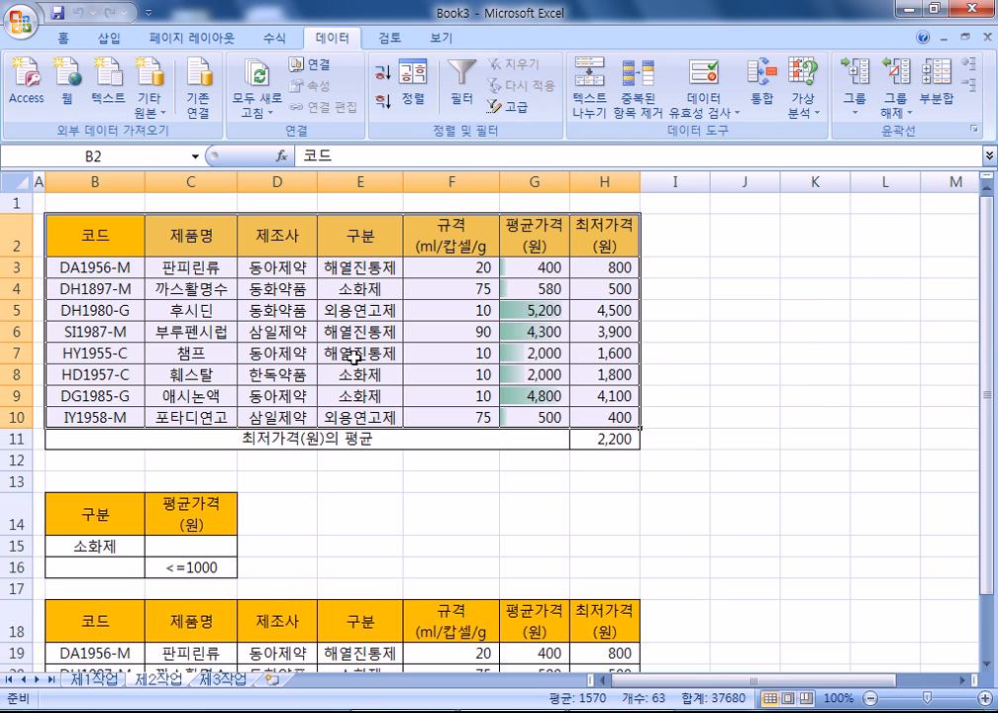
- Check the filtered 소화제 rows' average prices in G19 and G23, then switch to 제1작업
scroll(257, 295, "down", 4)
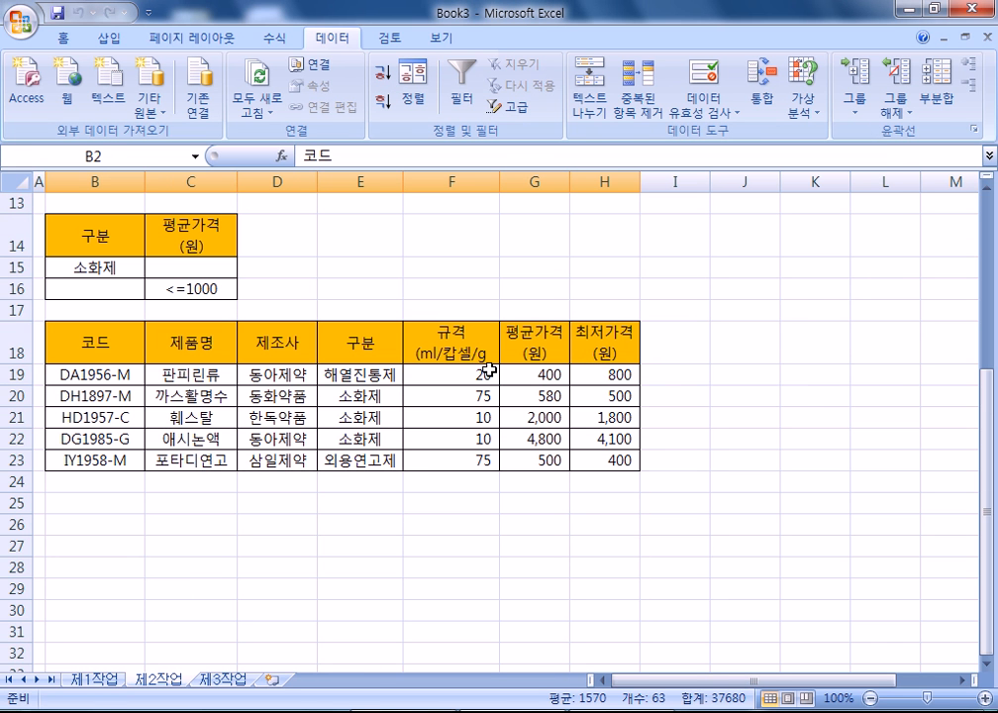
scroll(383, 345, "up", 2)
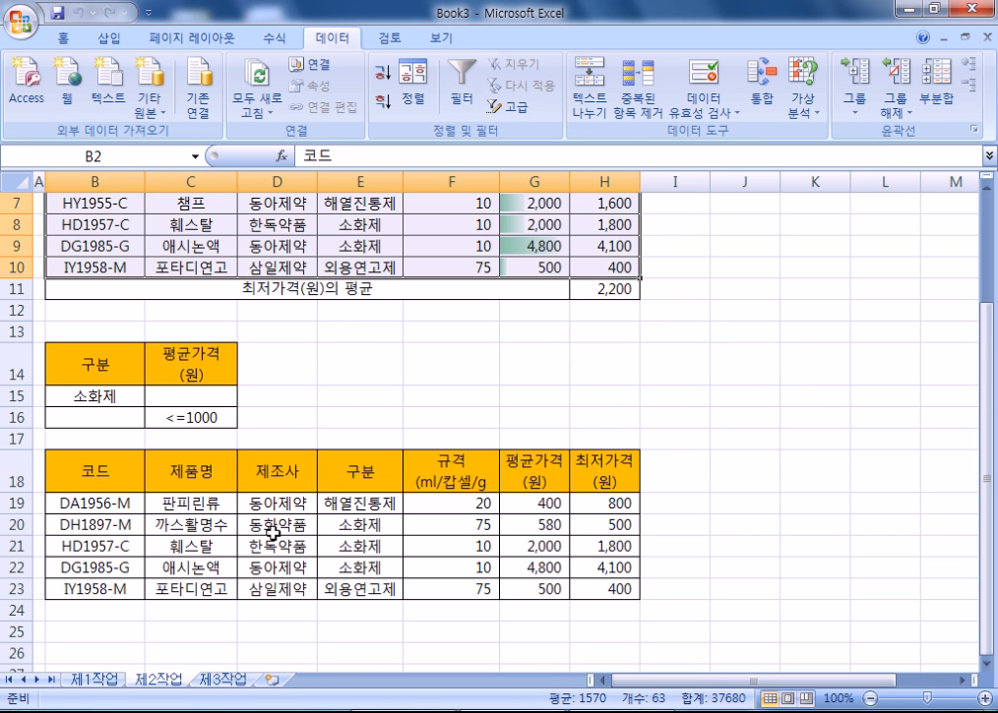
left_click_drag(356, 523, 359, 567)
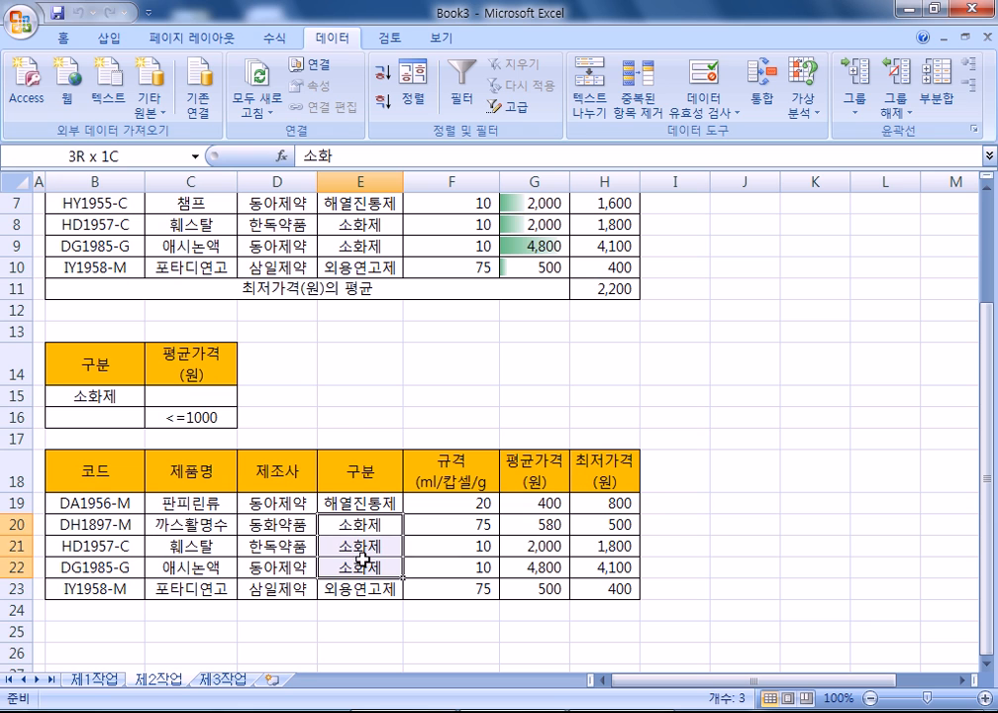
left_click(540, 500)
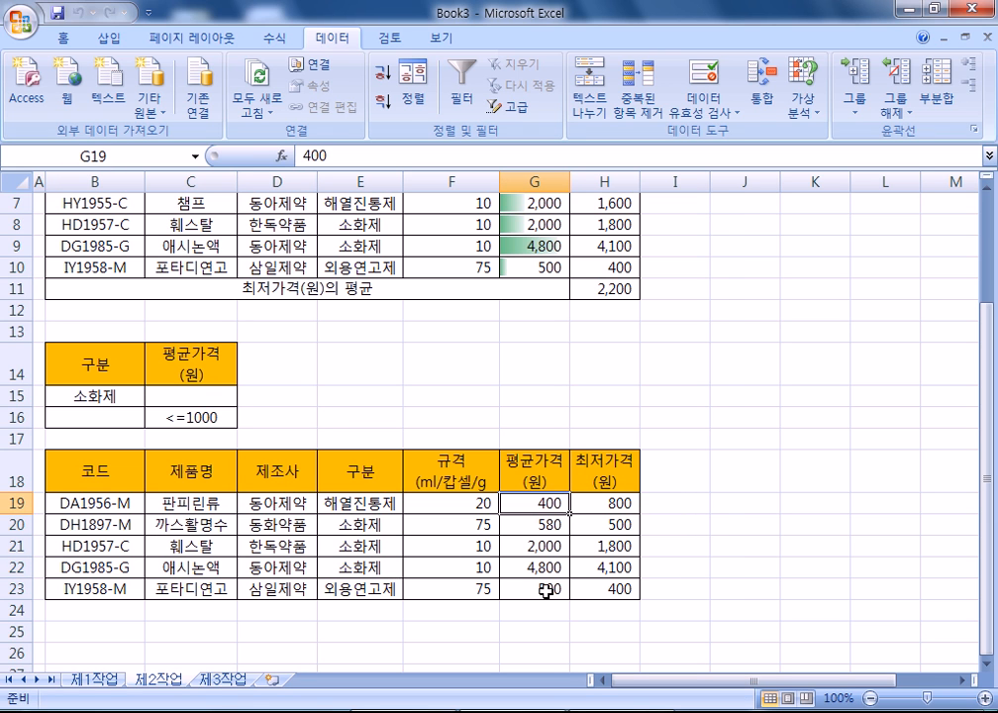
left_click(544, 588)
left_click(547, 503)
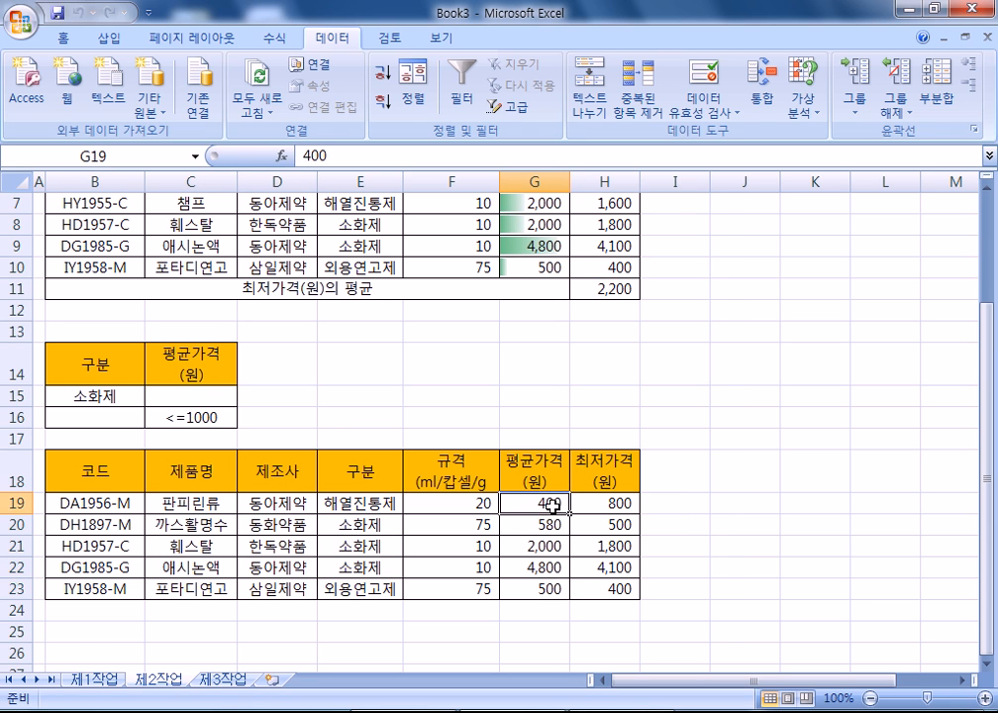
left_click(549, 588)
left_click(141, 368)
scroll(287, 374, "up", 2)
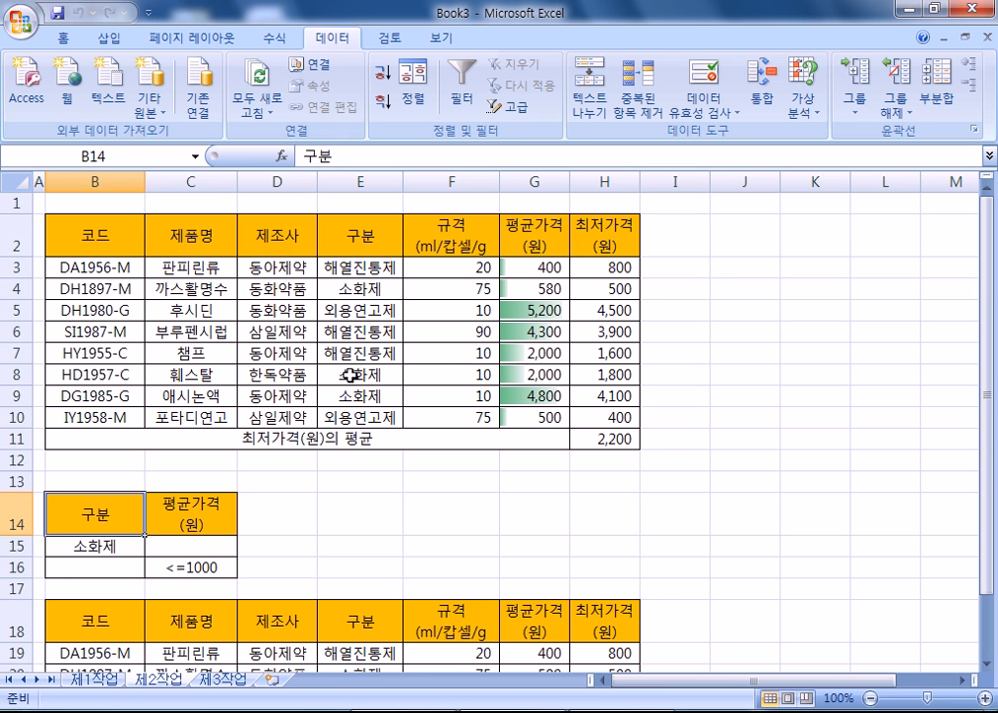
left_click(391, 334)
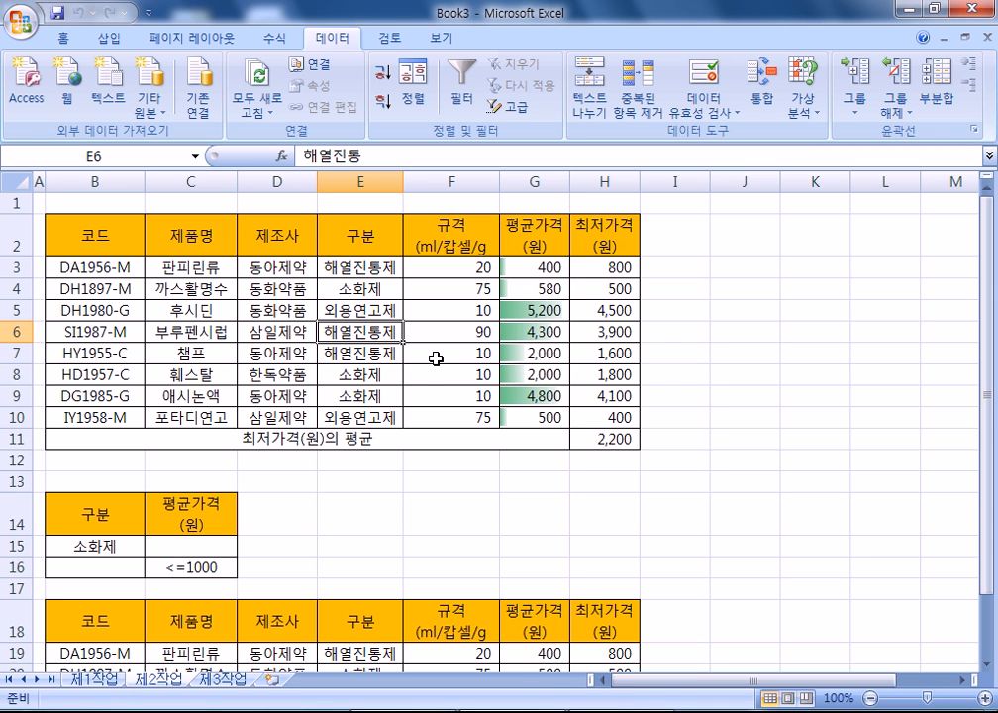
left_click(99, 679)
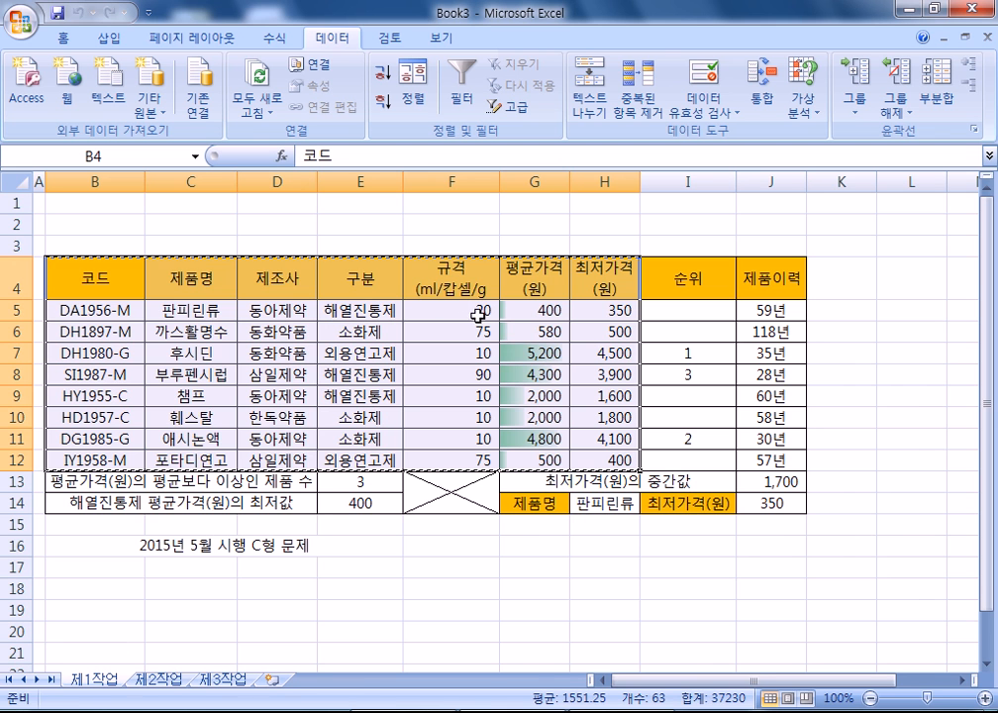
- Paste the 제1작업 product table at B2 of 제3작업, column widths included
key("ctrl+c")
key("ctrl+Page_Down")
key("ctrl+Page_Down")
right_click(82, 224)
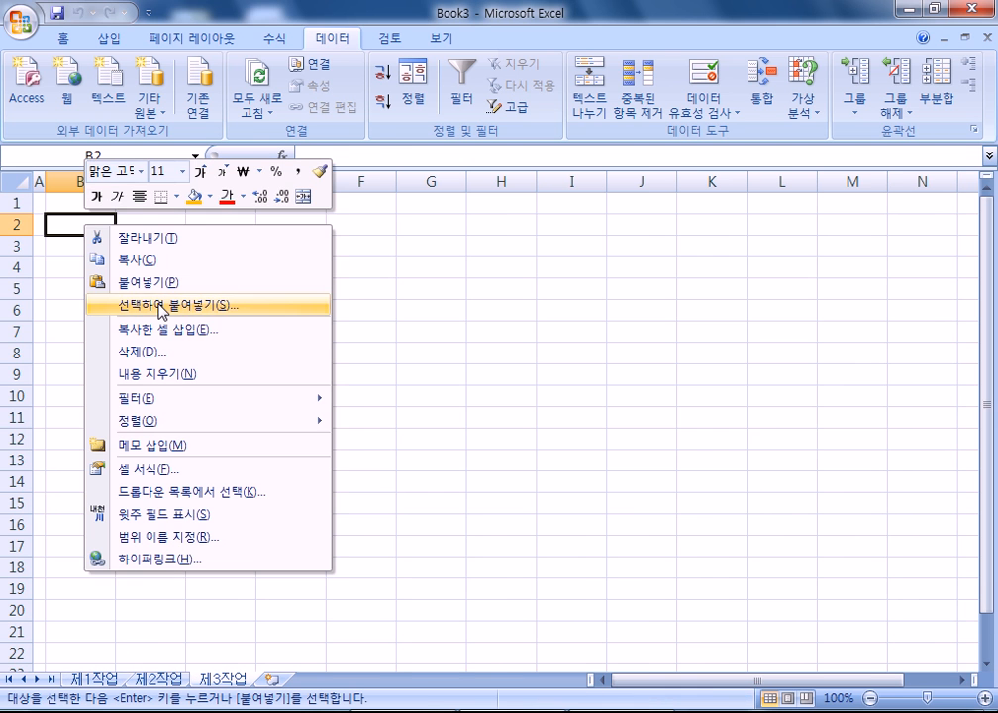
left_click(196, 307)
left_click(216, 240)
left_click(245, 423)
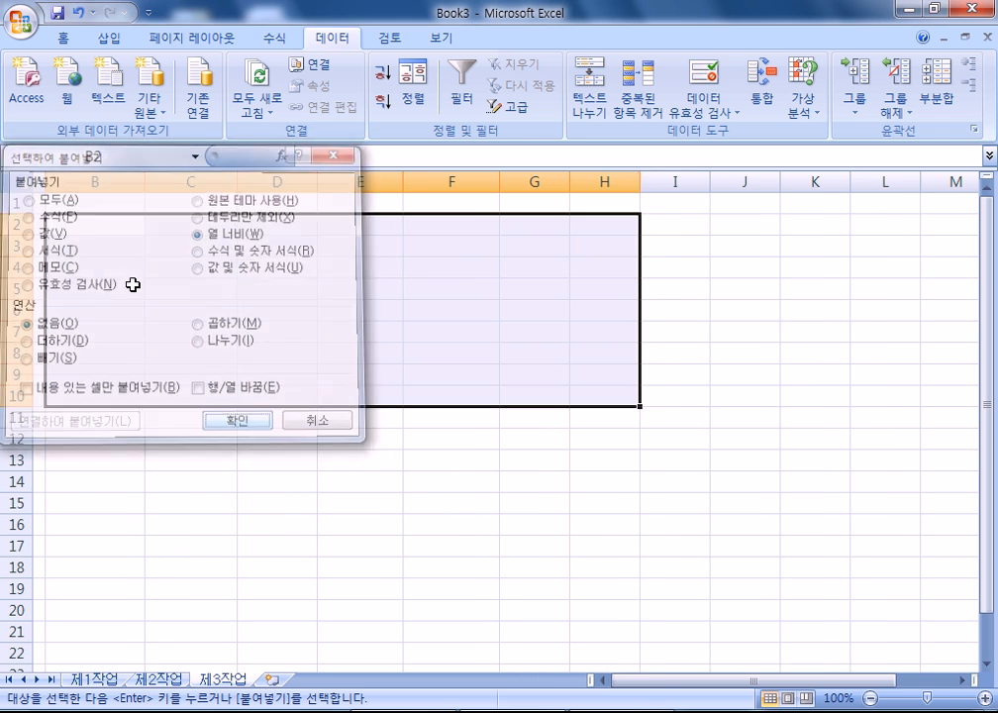
key("ctrl+v")
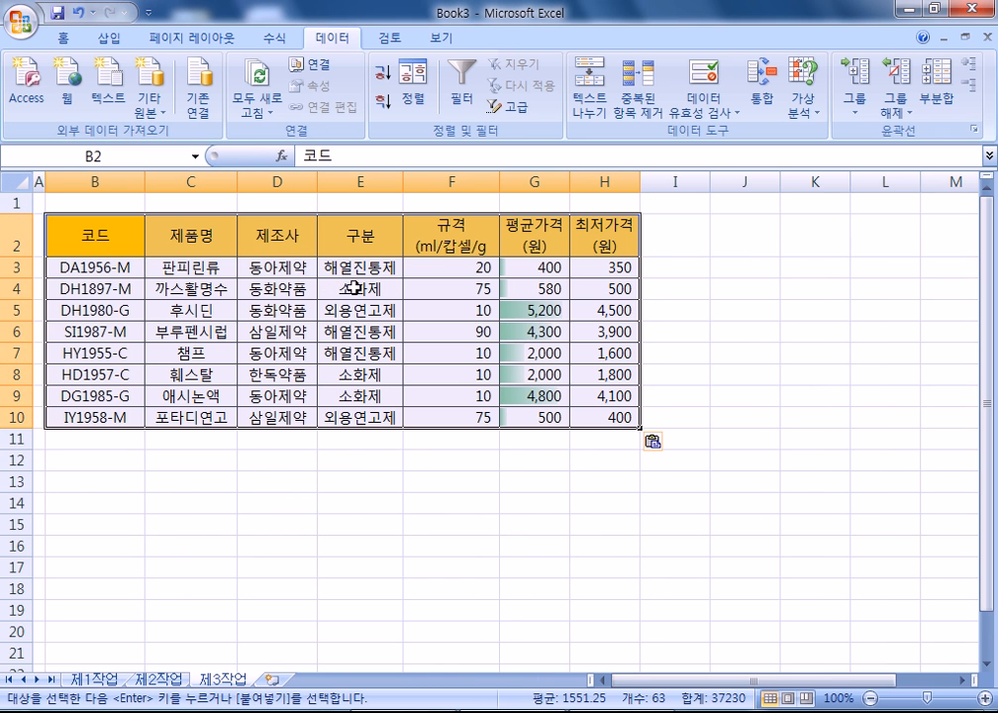
- Sort the copied table by 제조사 in descending order
left_click(314, 272)
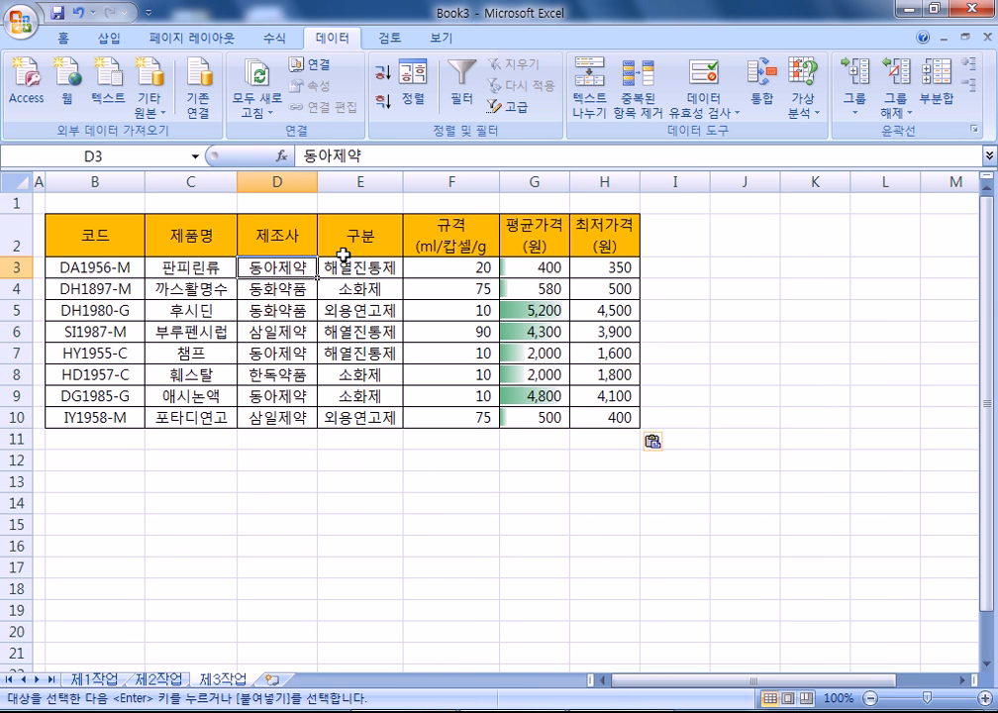
left_click(381, 99)
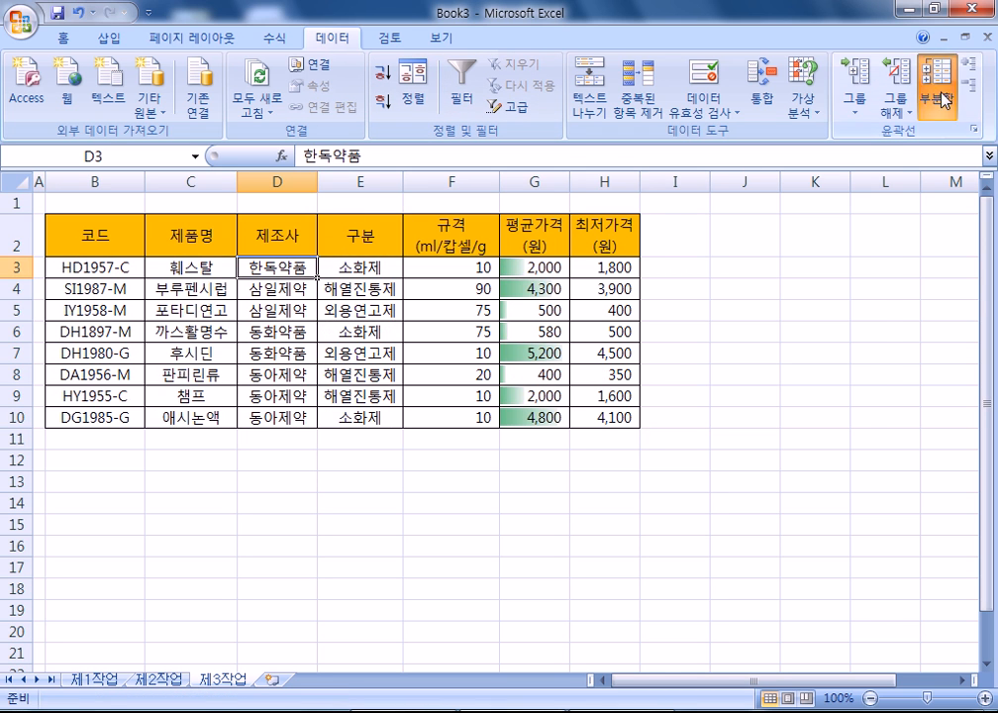
left_click(936, 94)
- Add subtotals grouped by 제조사 that count 제품명
left_click(851, 144)
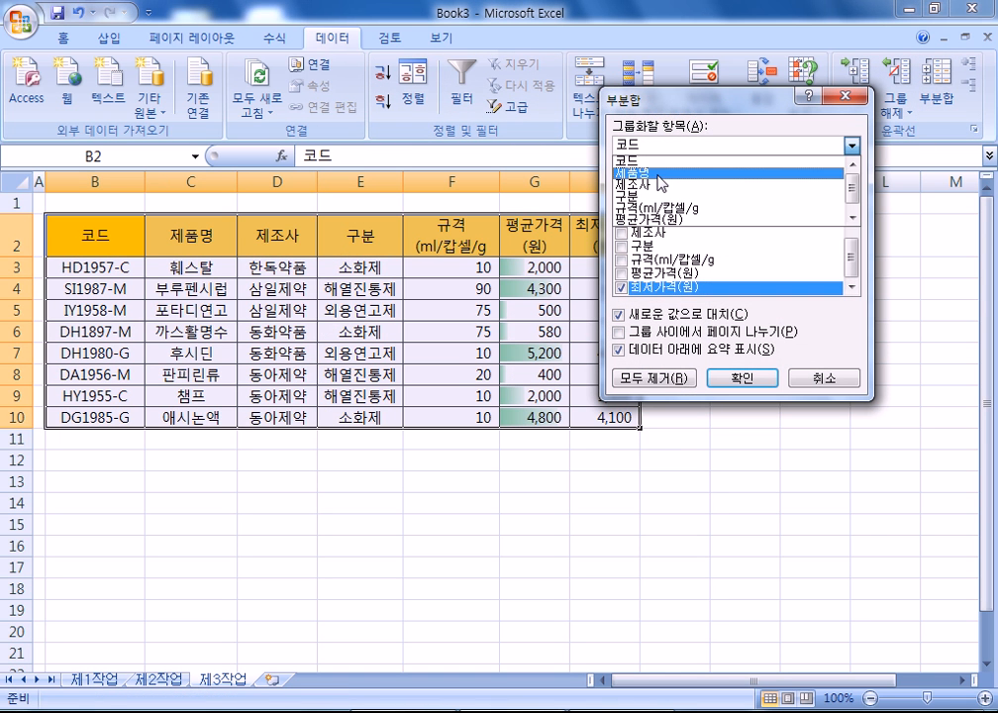
left_click(657, 186)
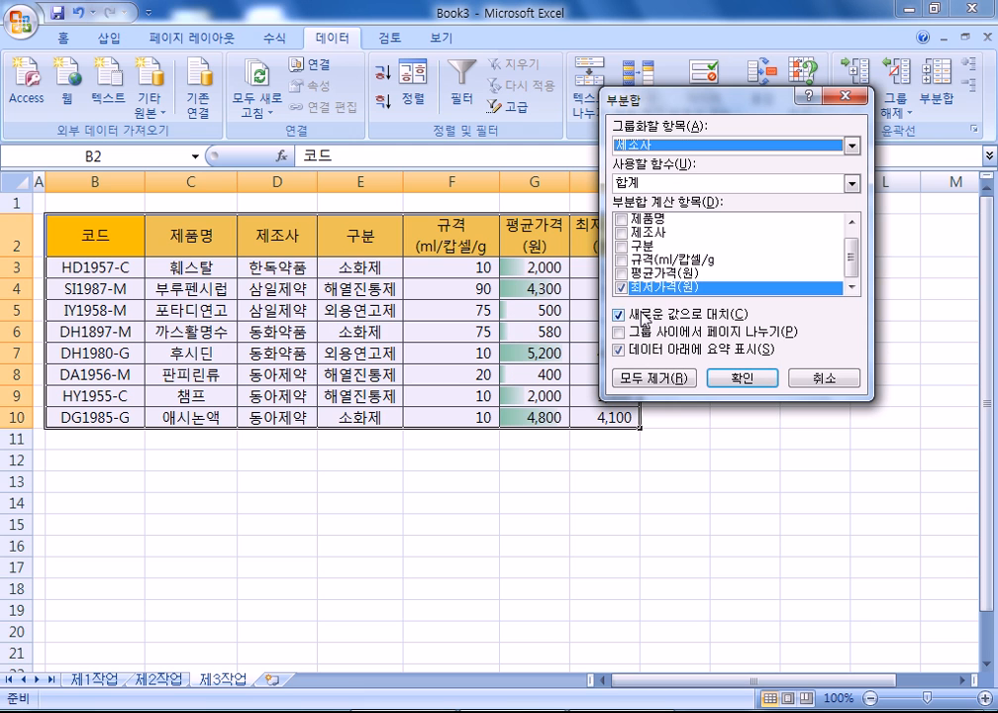
left_click(621, 287)
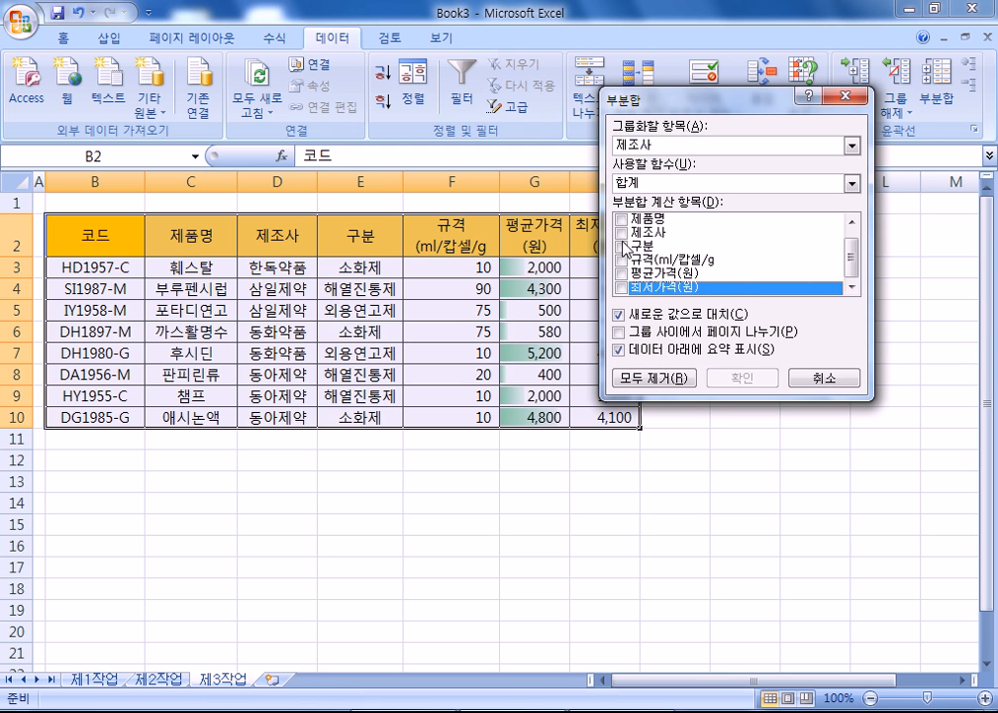
left_click(621, 222)
left_click(621, 222)
left_click(639, 183)
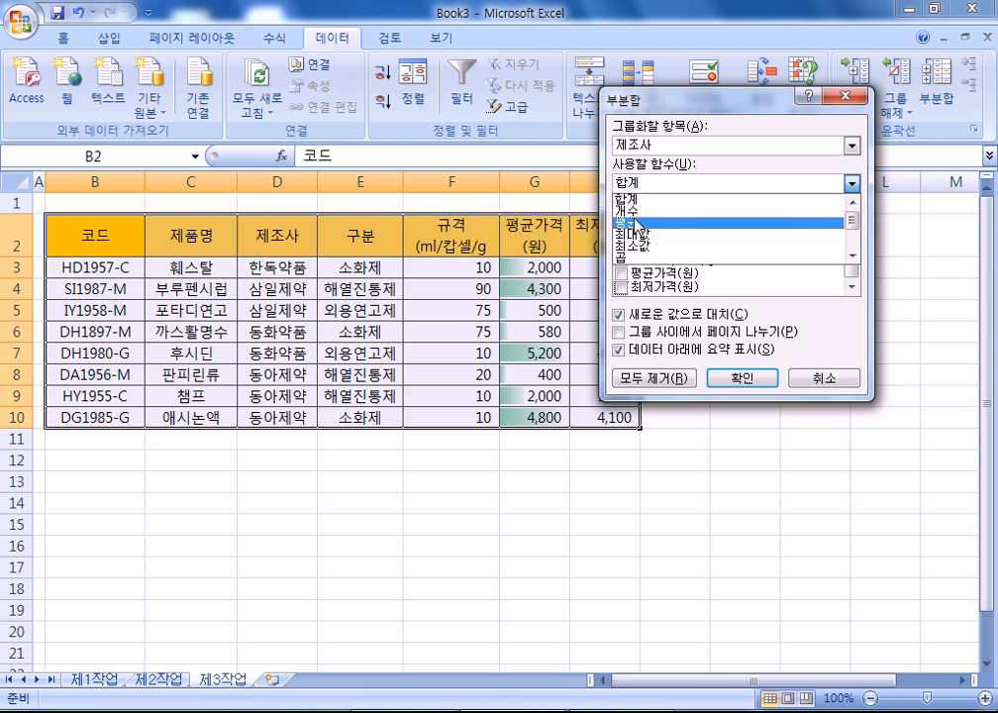
left_click(634, 206)
left_click(740, 378)
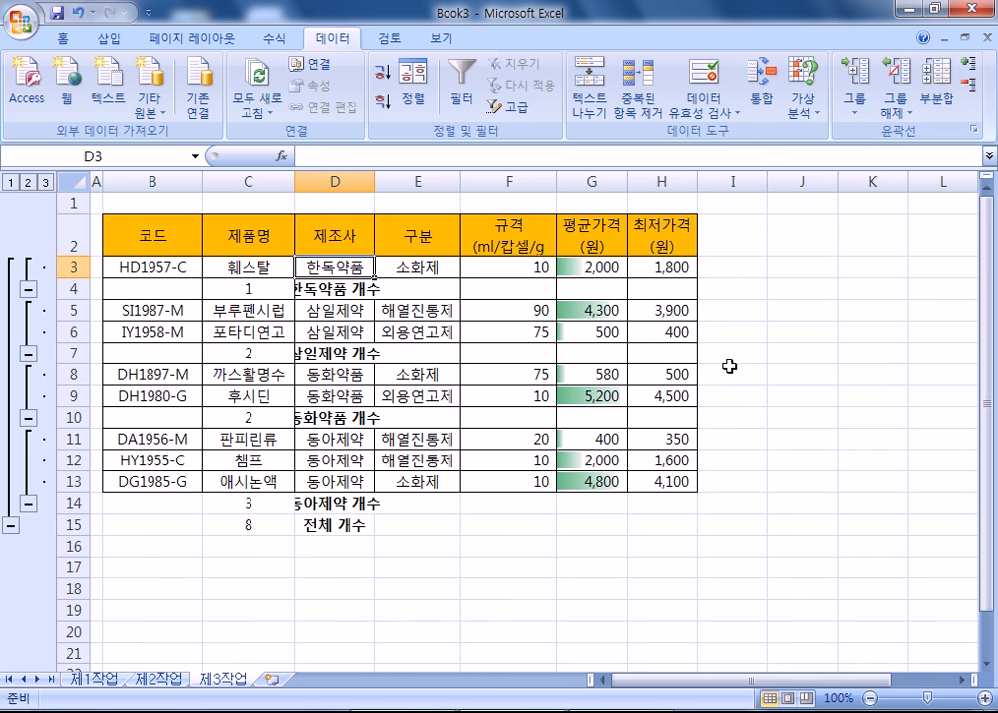
- Add nested 최저가격(원) average subtotals keeping the counts, then clear the outline
left_click(936, 109)
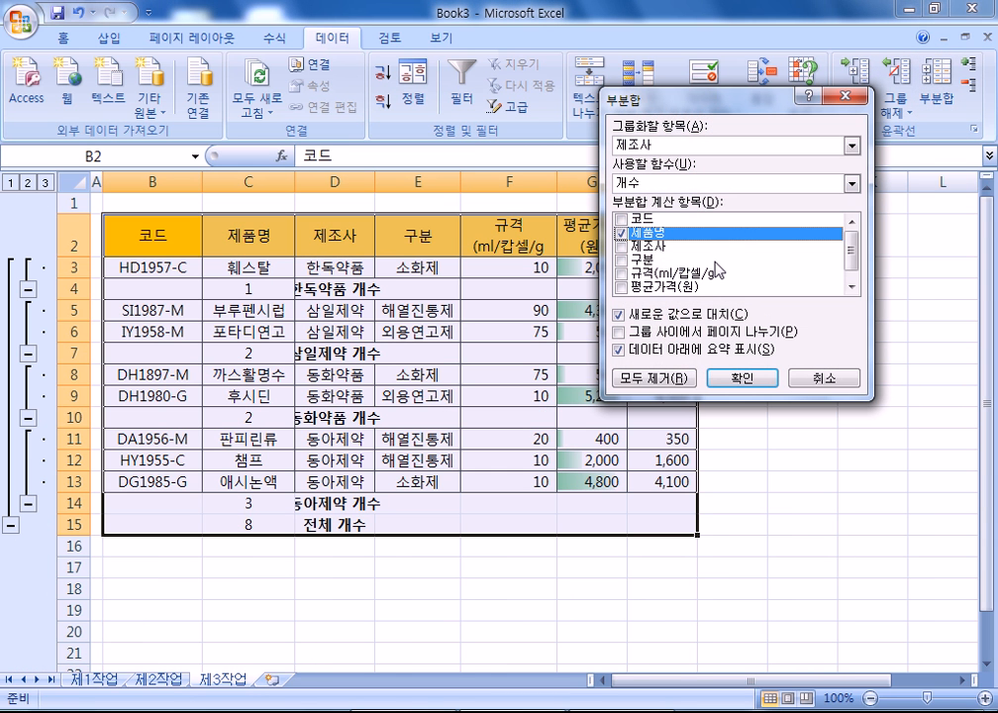
scroll(629, 259, "down", 1)
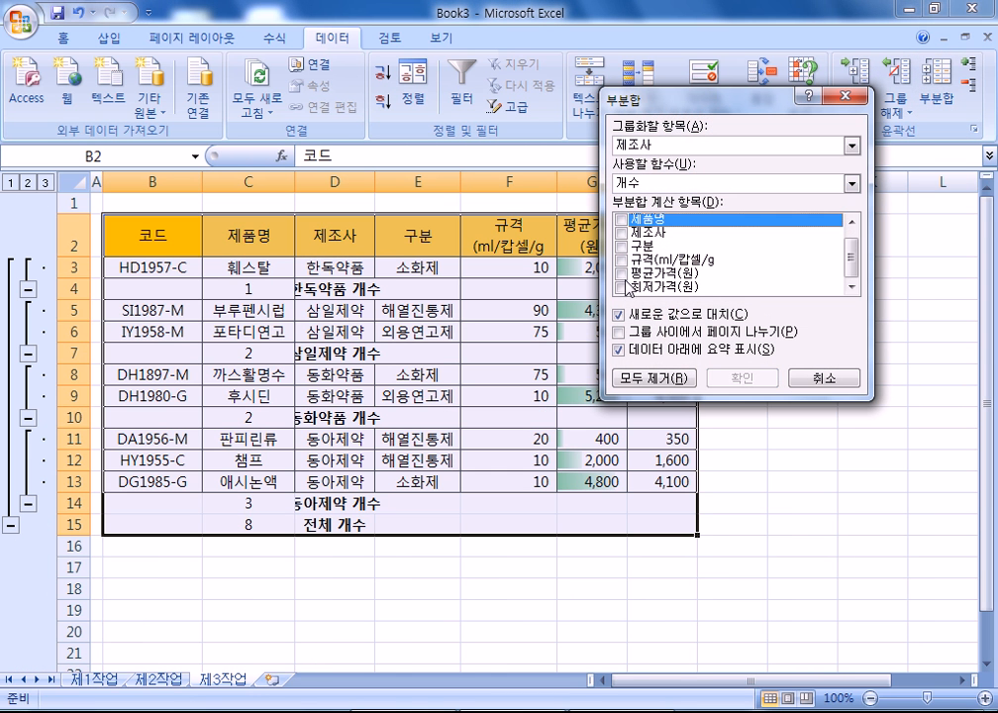
left_click(634, 286)
left_click(664, 184)
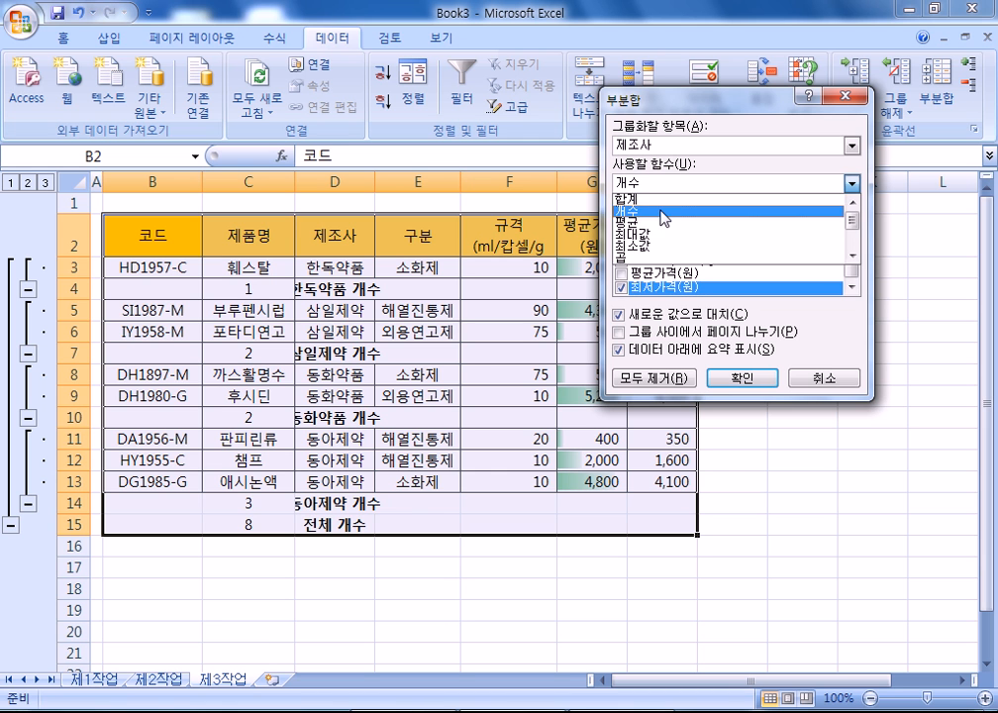
left_click(654, 223)
left_click(643, 313)
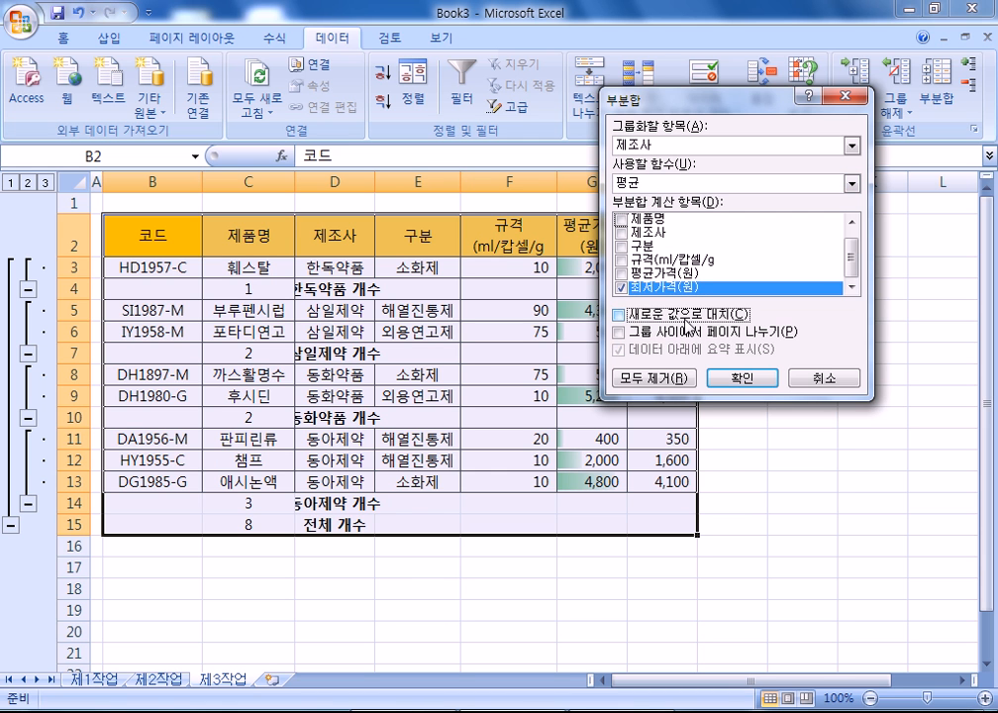
left_click(740, 379)
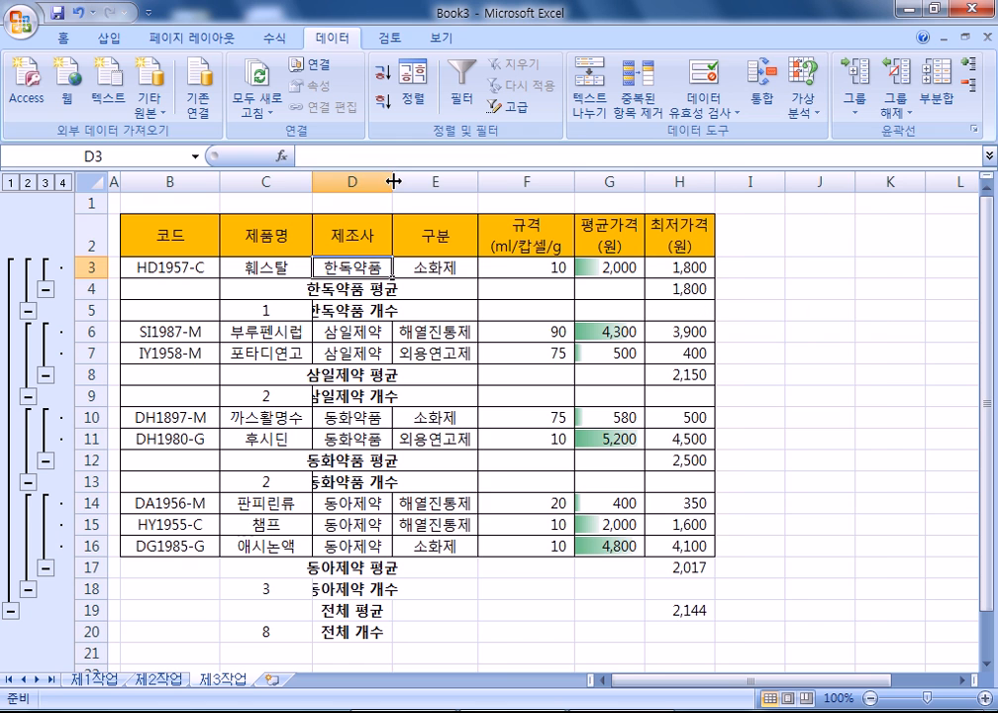
left_click(895, 111)
left_click(903, 158)
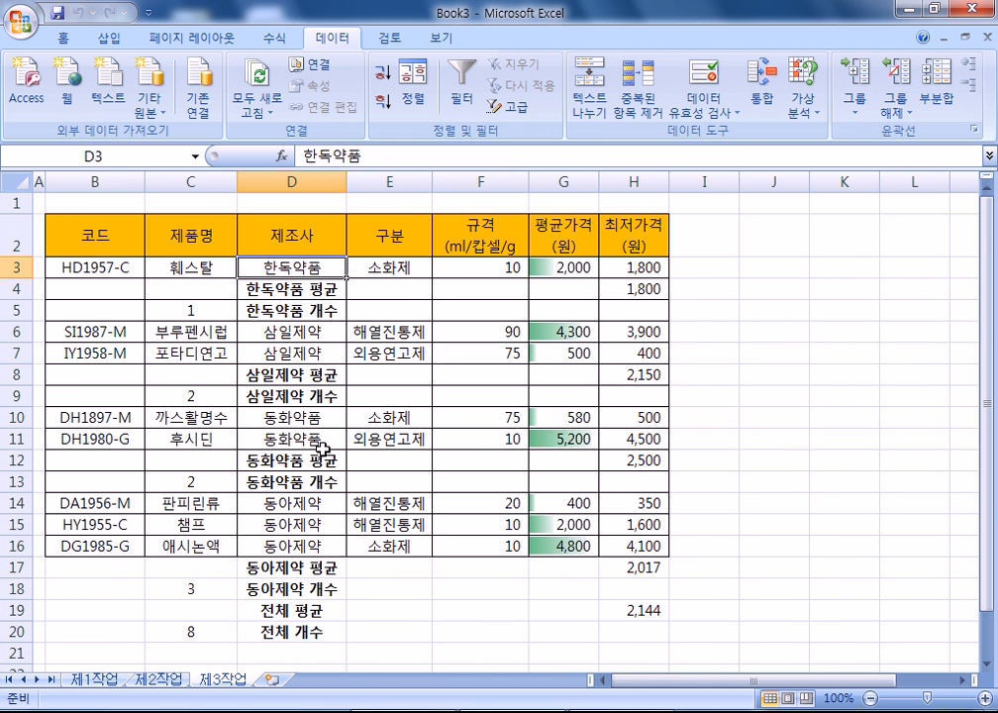
- Scroll through the subtotal rows to check them, then select the 제조사 header cell
scroll(283, 499, "down", 4)
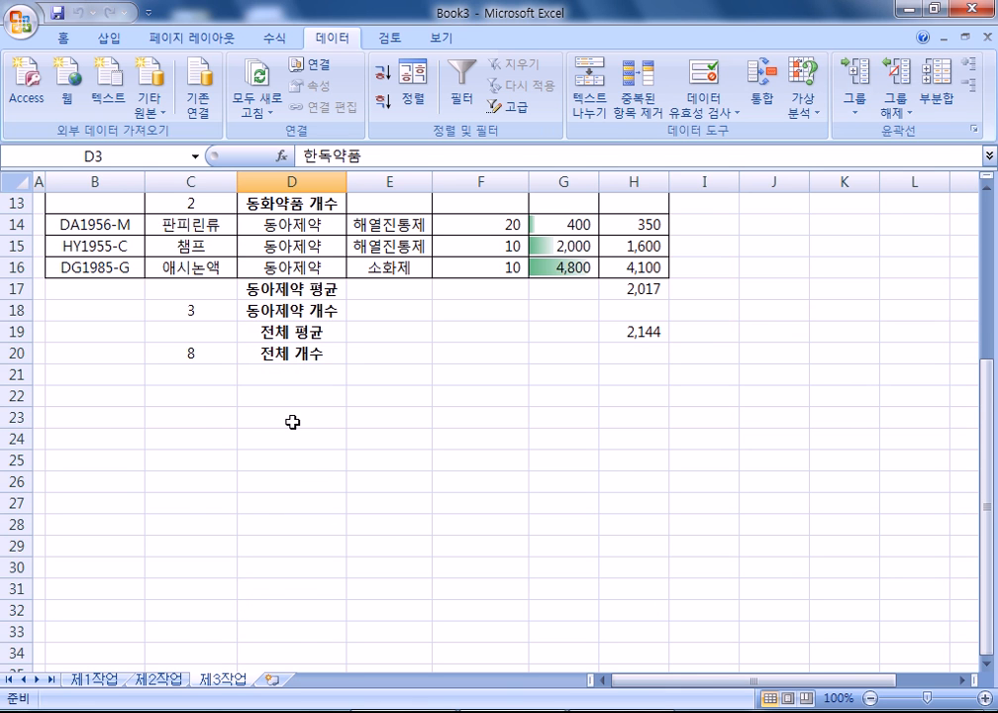
scroll(293, 423, "up", 4)
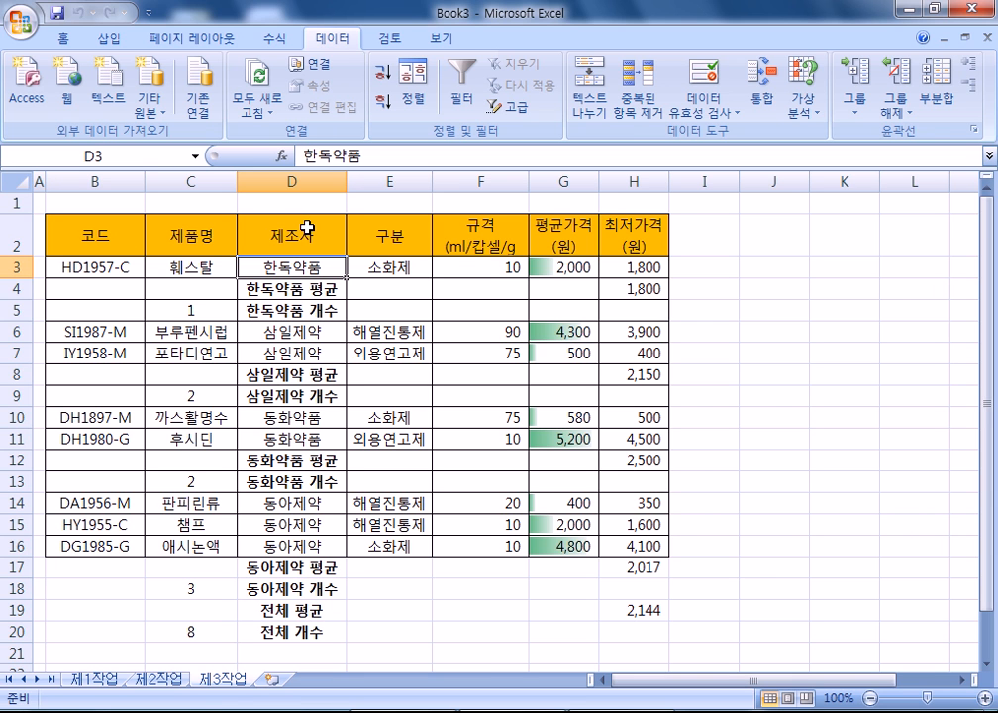
left_click(308, 231)
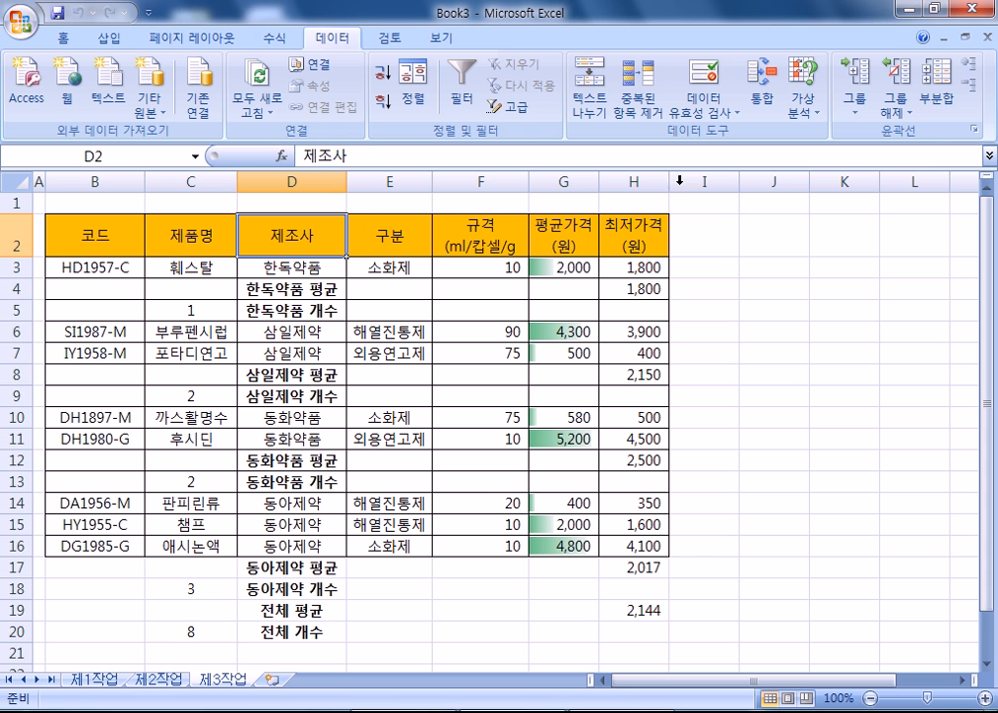
- Remove all existing subtotals and select cell D3 in the 제조사 column
left_click(937, 104)
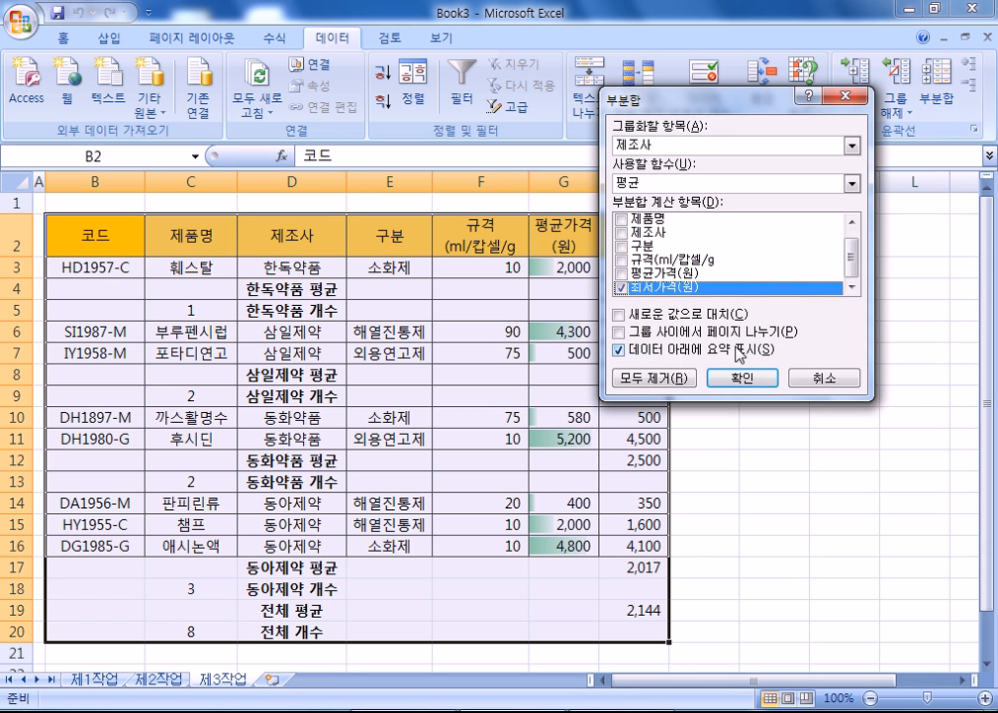
left_click(658, 314)
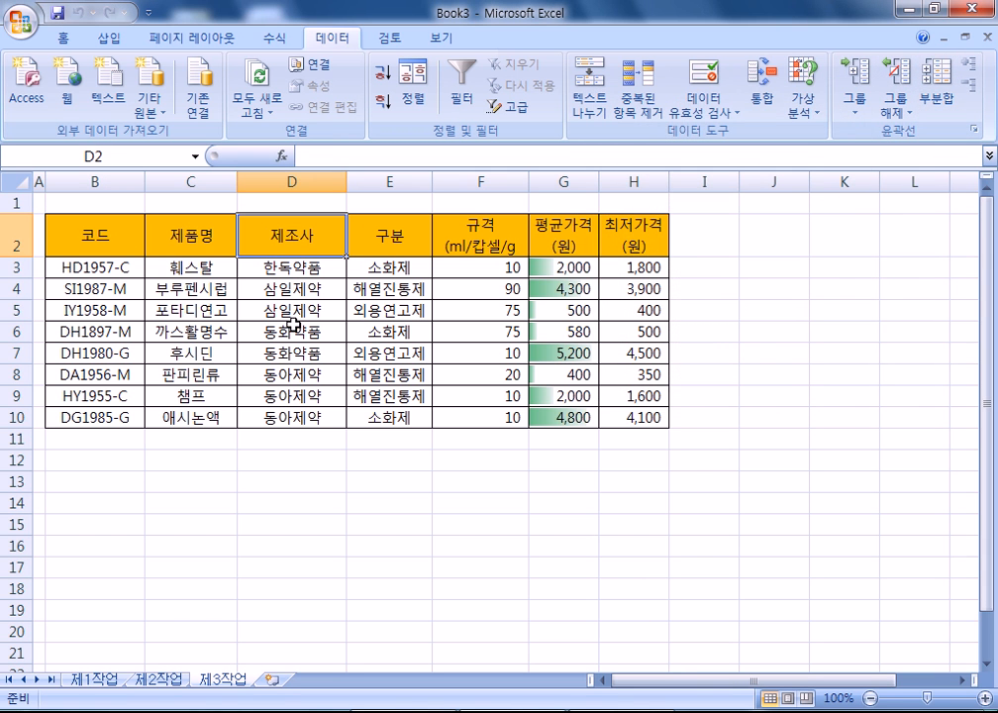
left_click(294, 330)
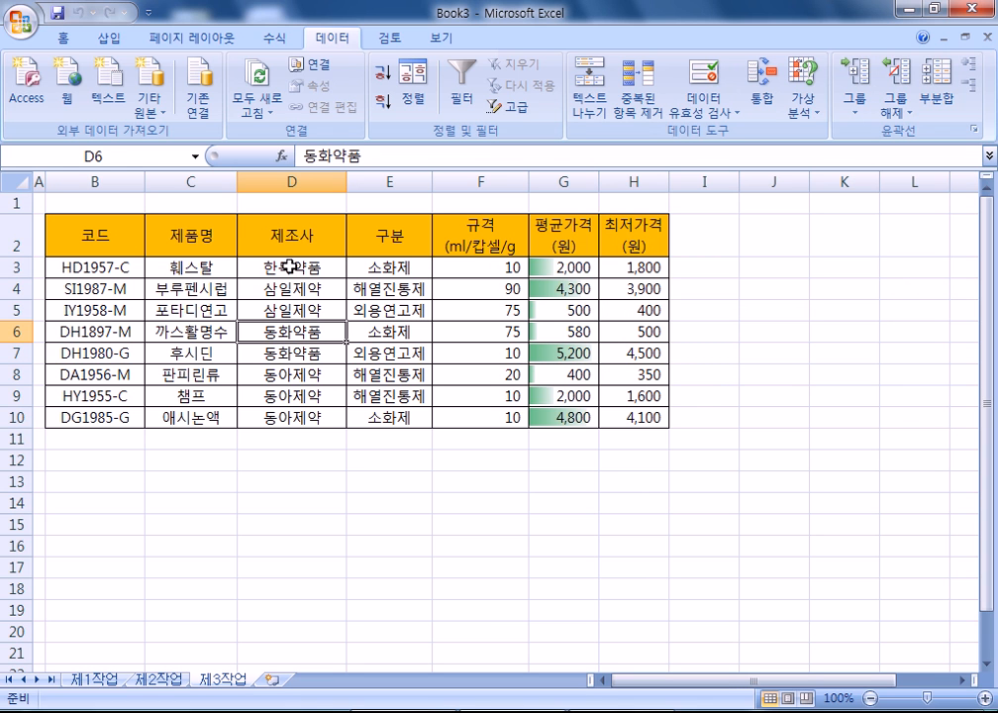
left_click(303, 264)
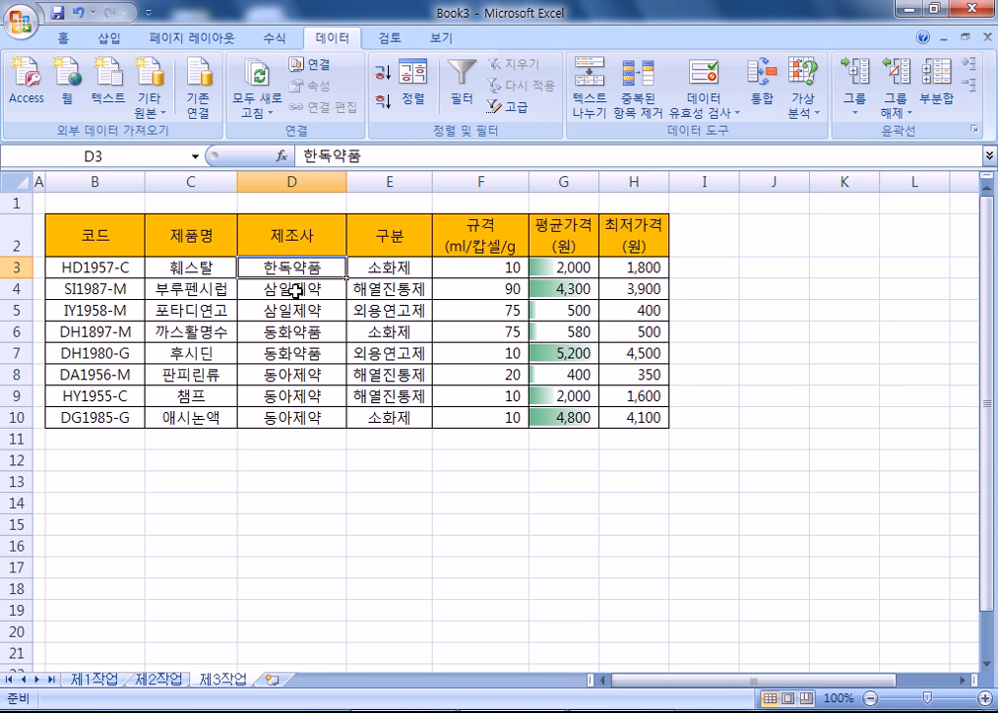
- Add 개수 subtotals of 제품명 for each 제조사, then narrow column D
left_click(946, 104)
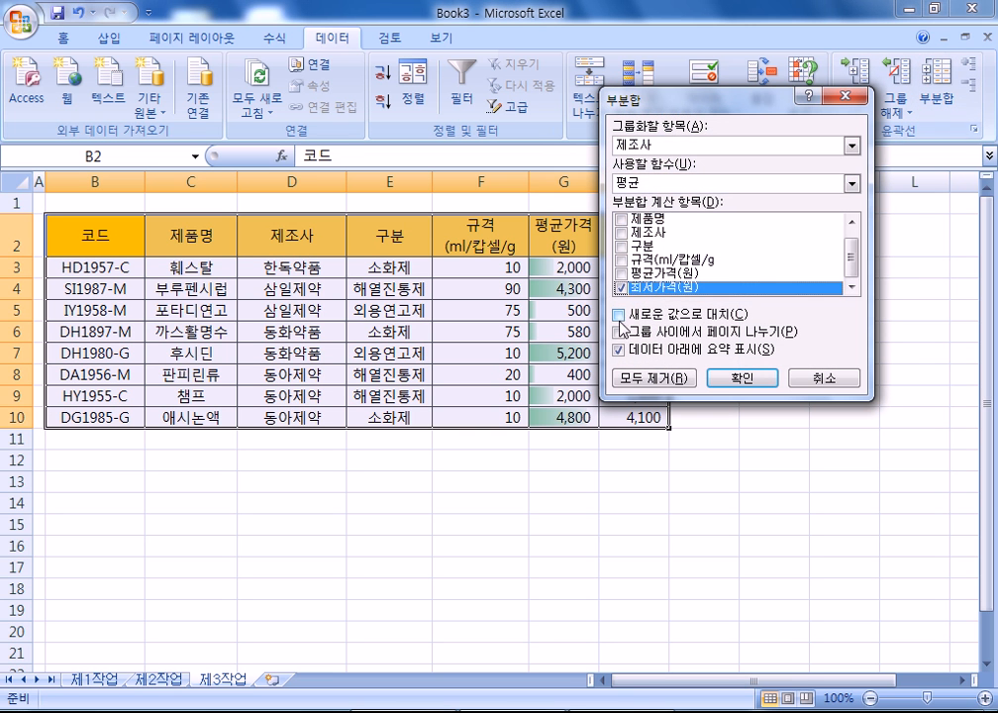
left_click(648, 146)
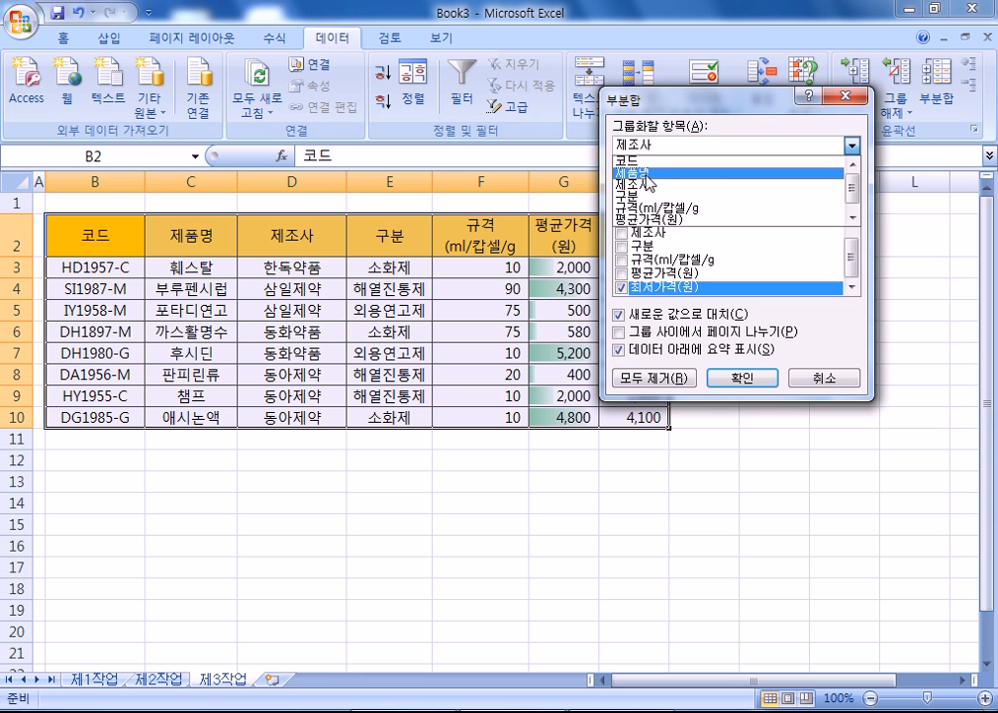
left_click(644, 184)
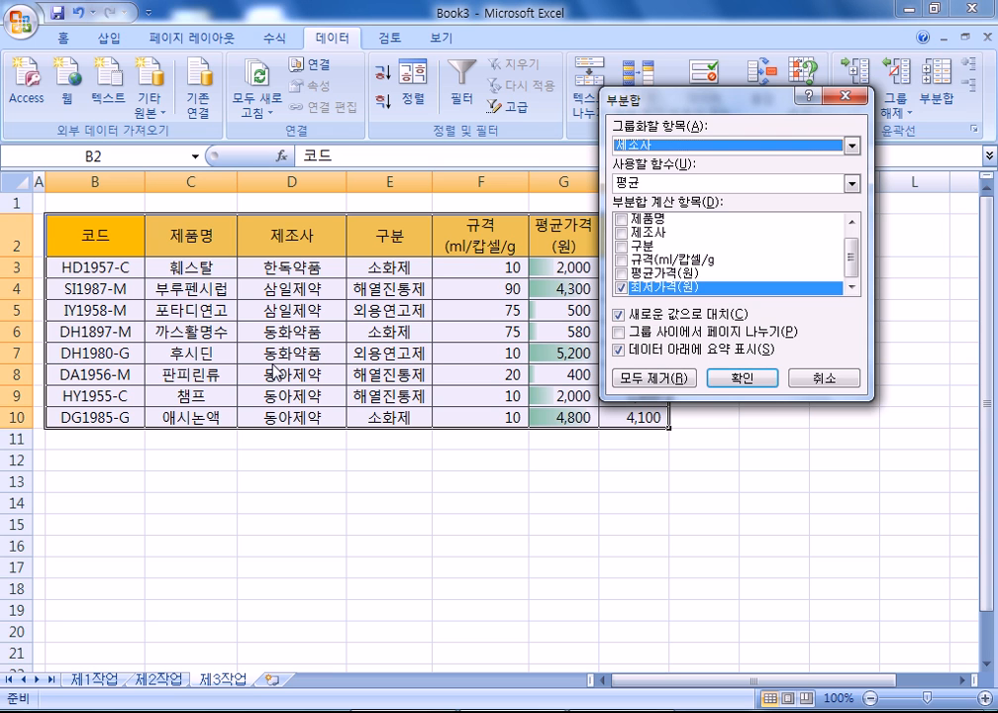
left_click(621, 289)
left_click(621, 288)
left_click(634, 184)
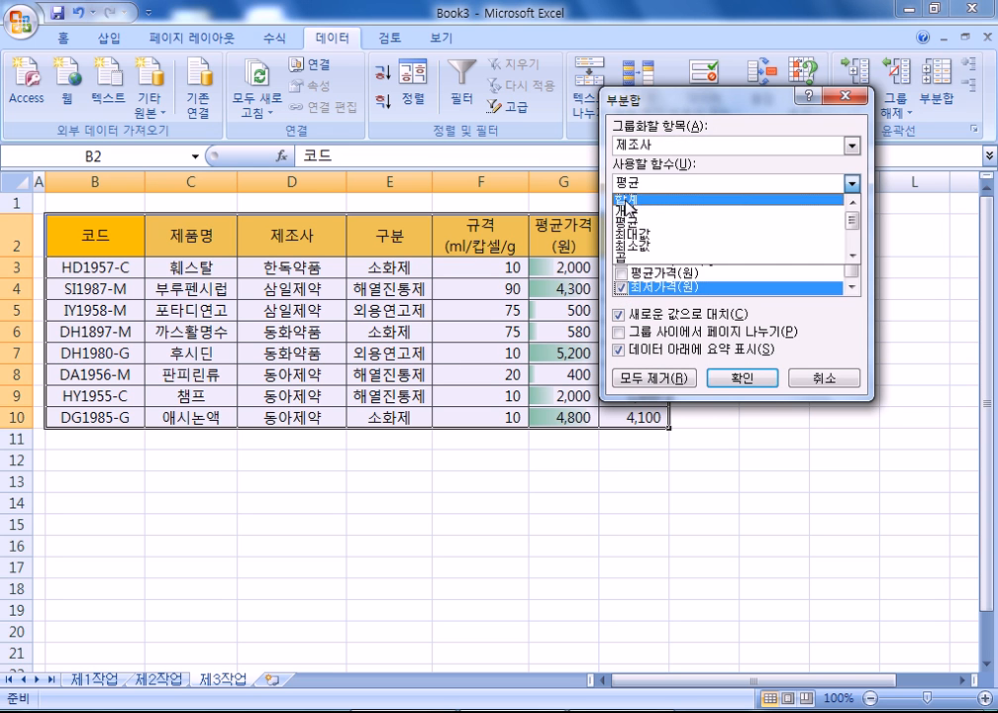
left_click(626, 200)
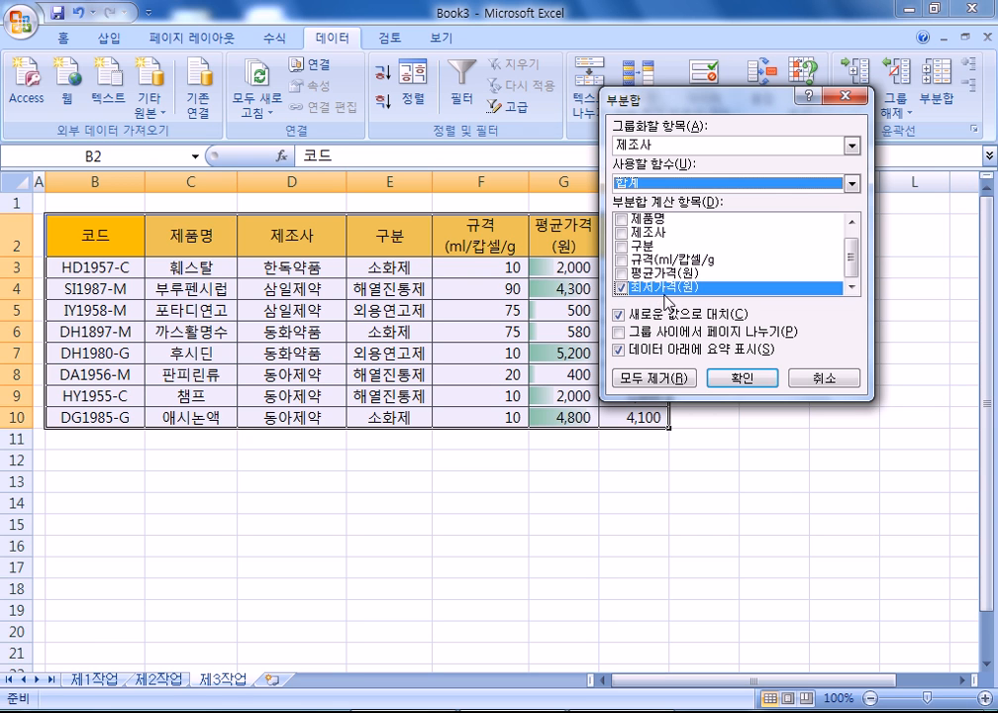
left_click(622, 288)
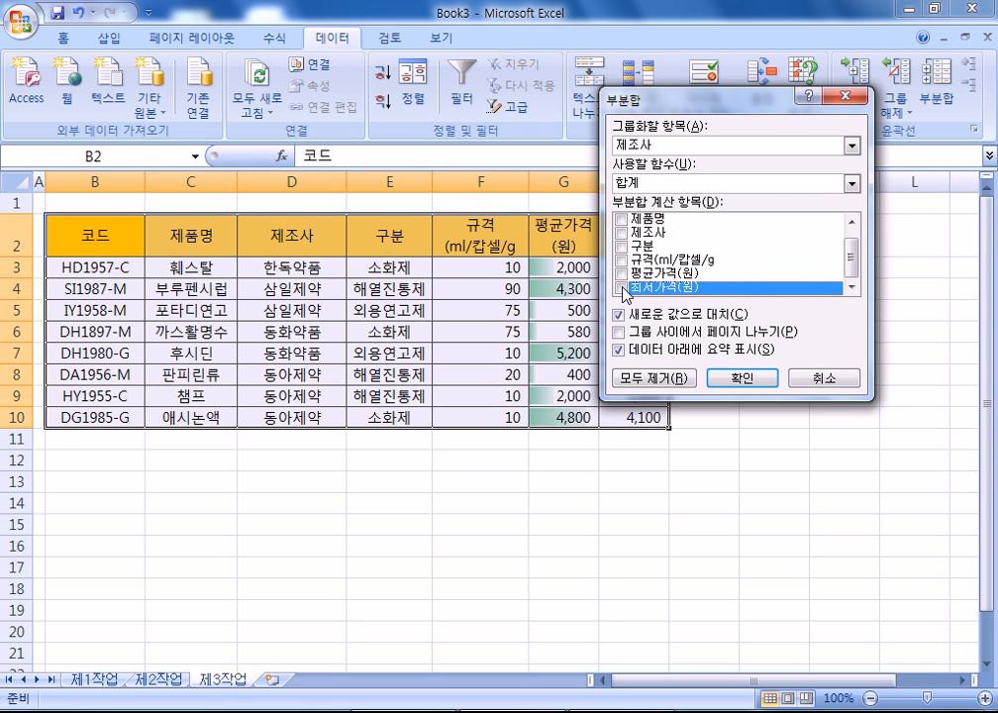
left_click(639, 184)
left_click(639, 212)
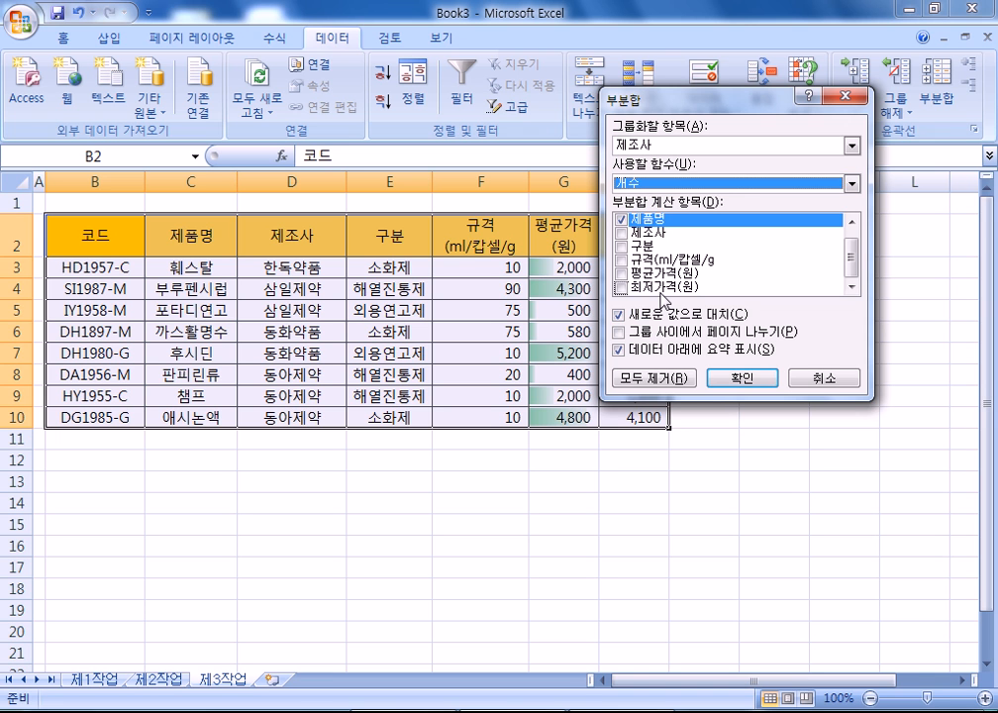
left_click(742, 378)
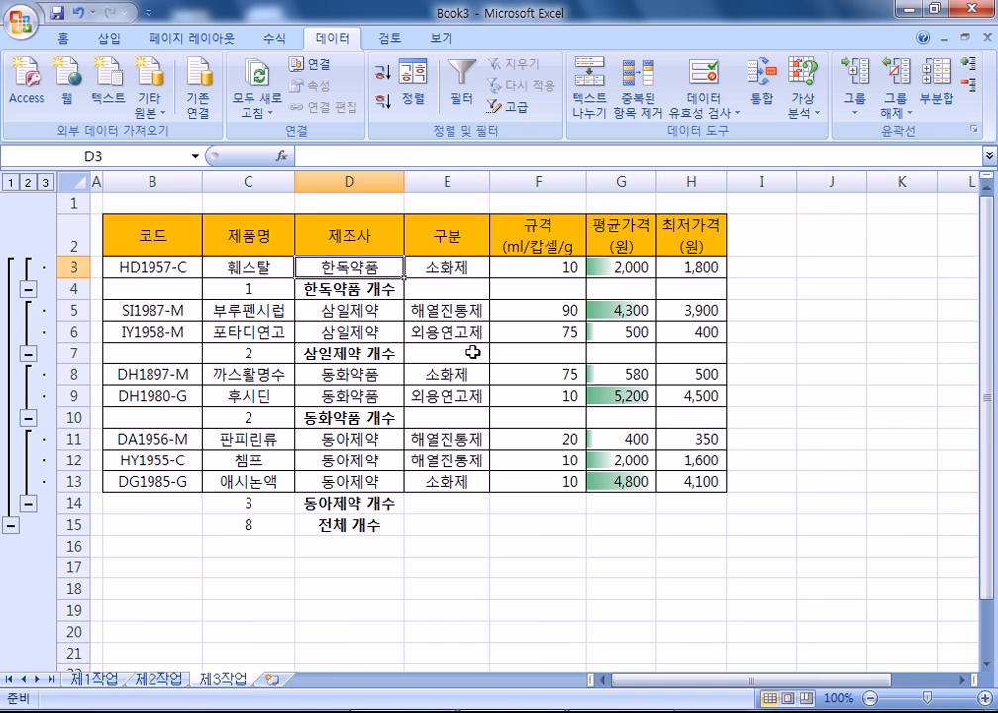
left_click_drag(403, 183, 368, 183)
- Add 평균 subtotals of 최저가격(원) per 제조사 without replacing the counts, and autofit column D
left_click(936, 99)
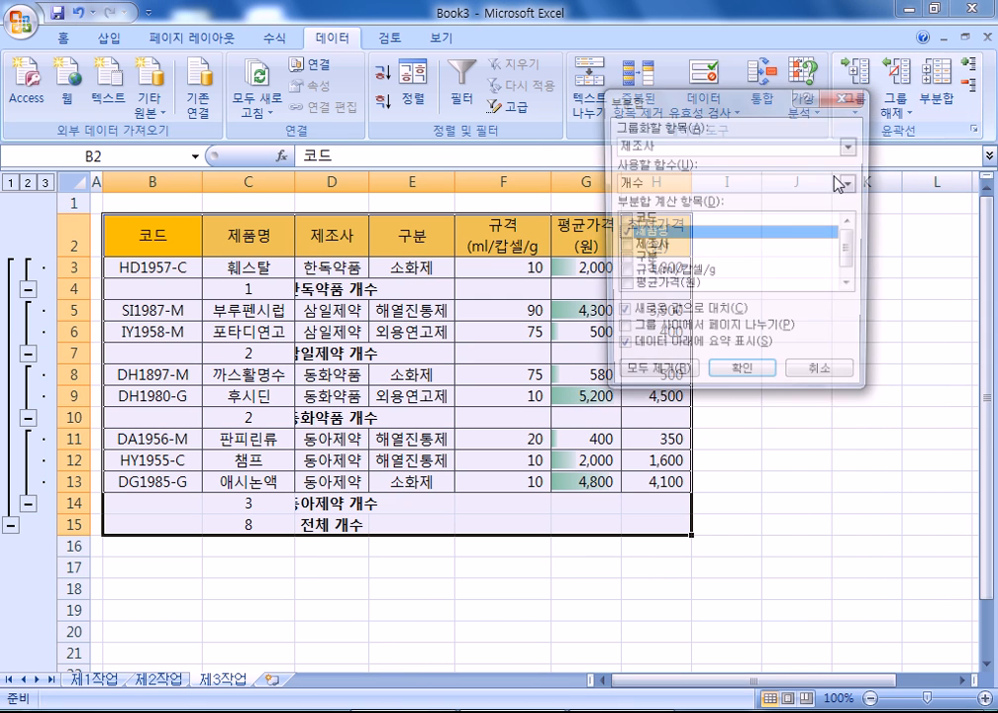
scroll(624, 267, "down", 1)
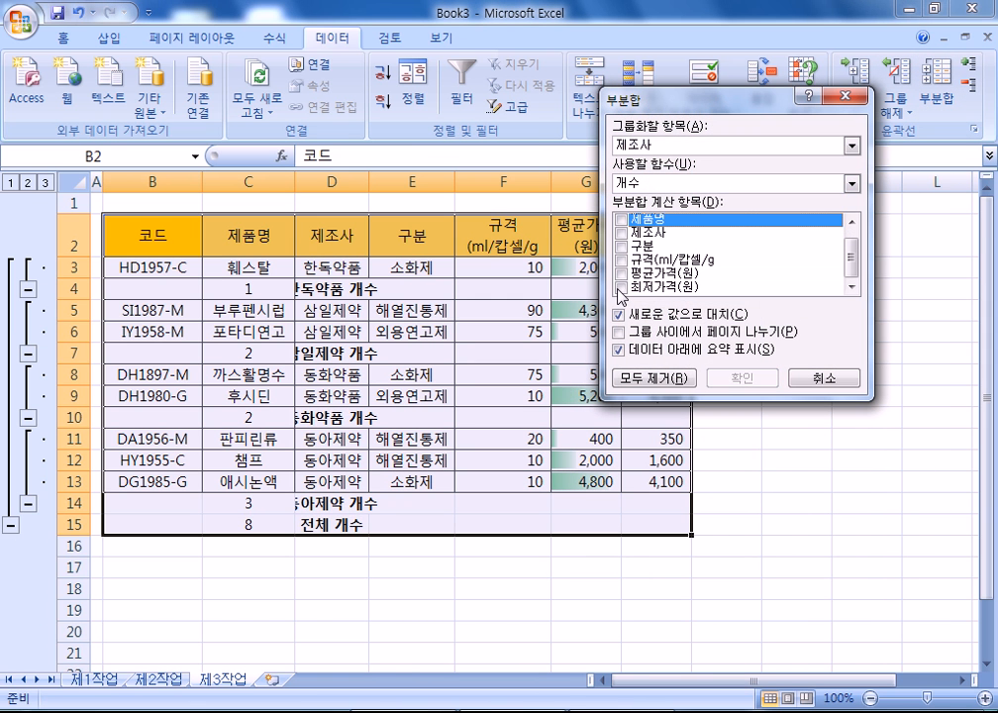
left_click(620, 287)
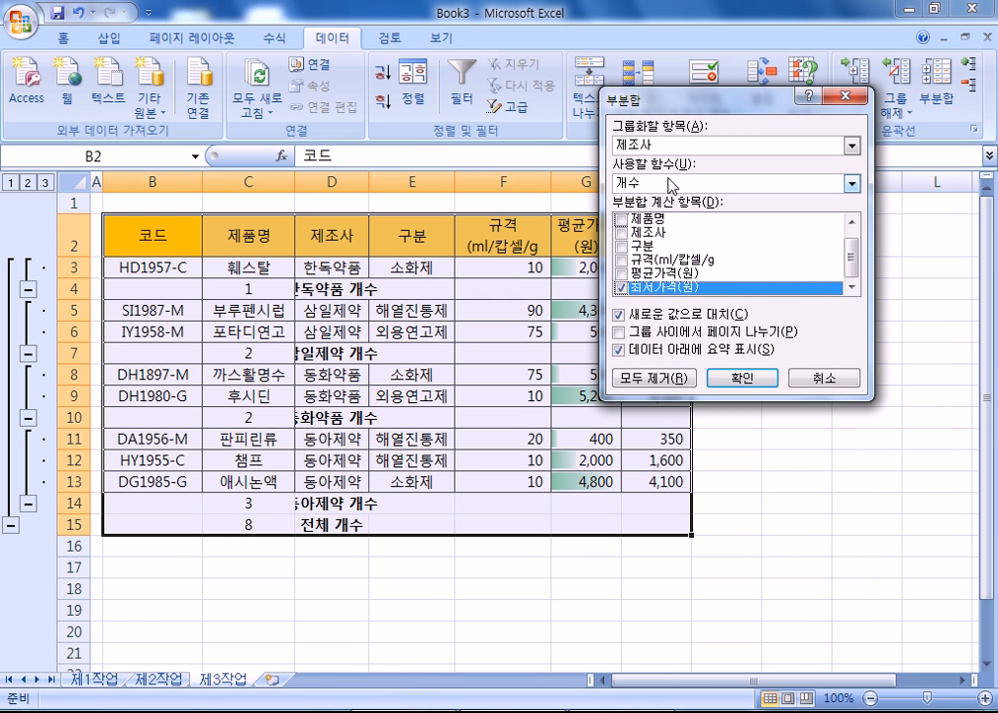
left_click(668, 185)
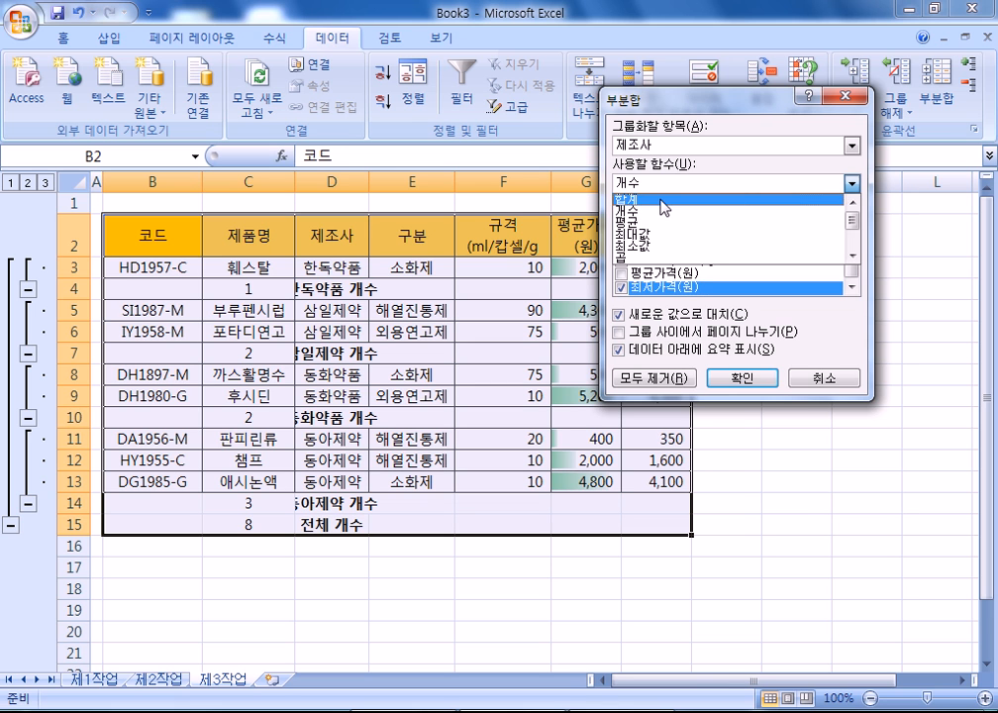
left_click(639, 222)
left_click(652, 316)
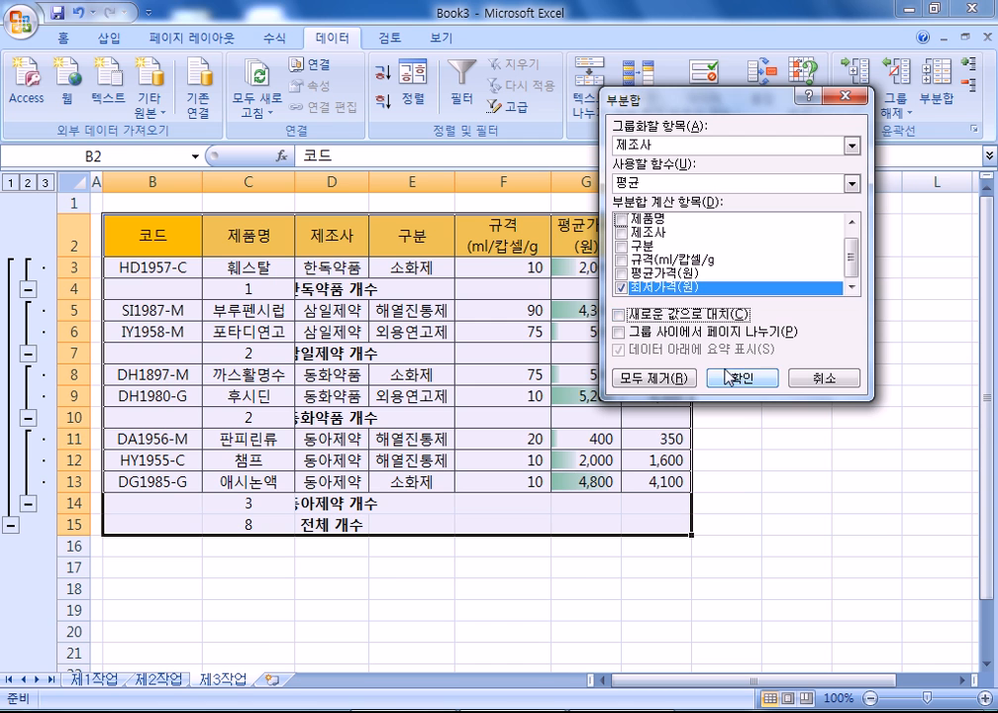
left_click(730, 377)
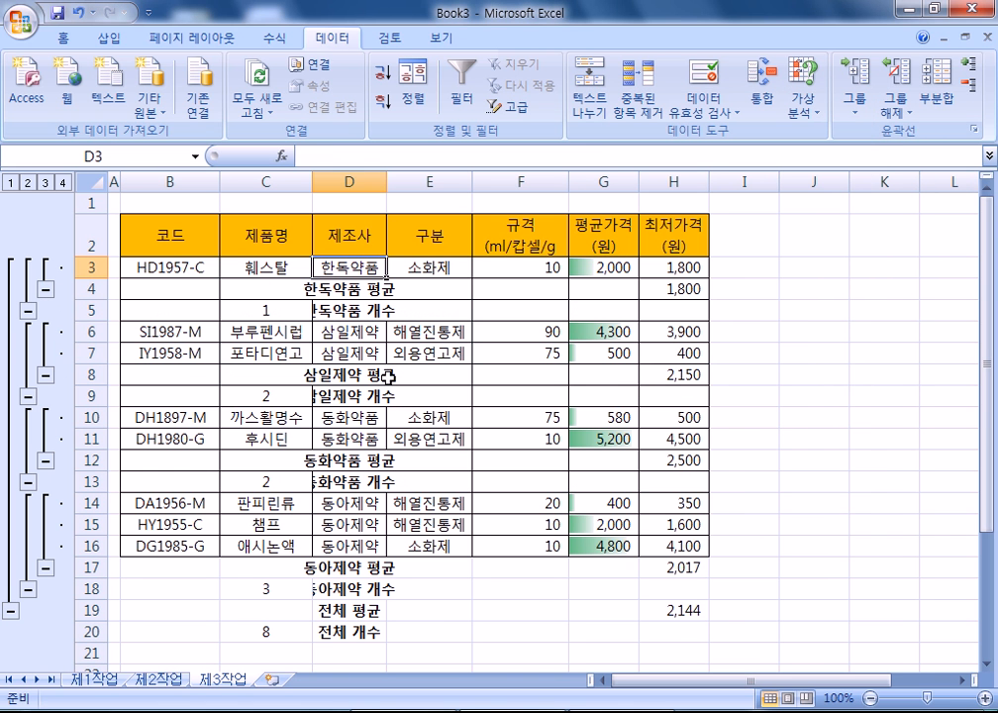
double_click(385, 180)
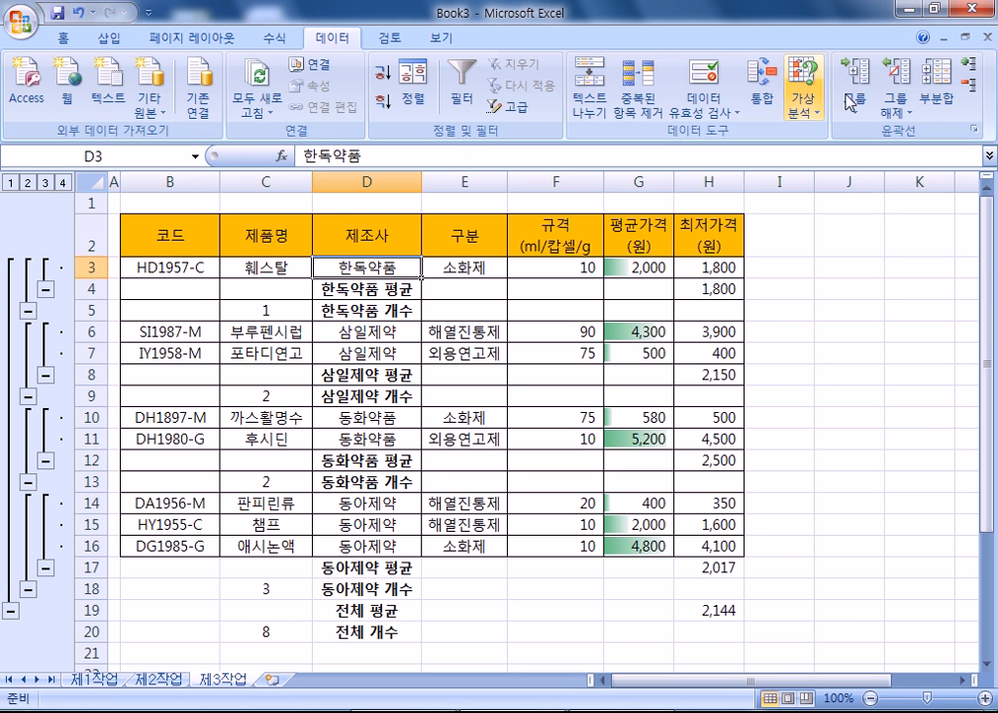
- Clear the outline from the 제3작업 subtotal table and scroll through the kept rows
left_click(901, 117)
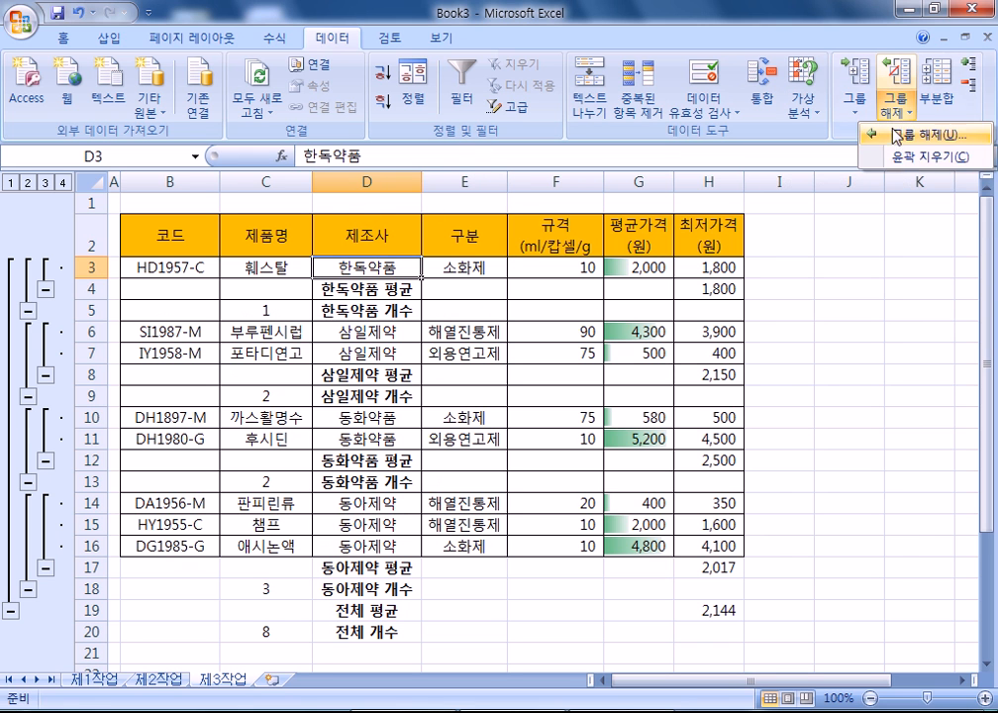
left_click(902, 159)
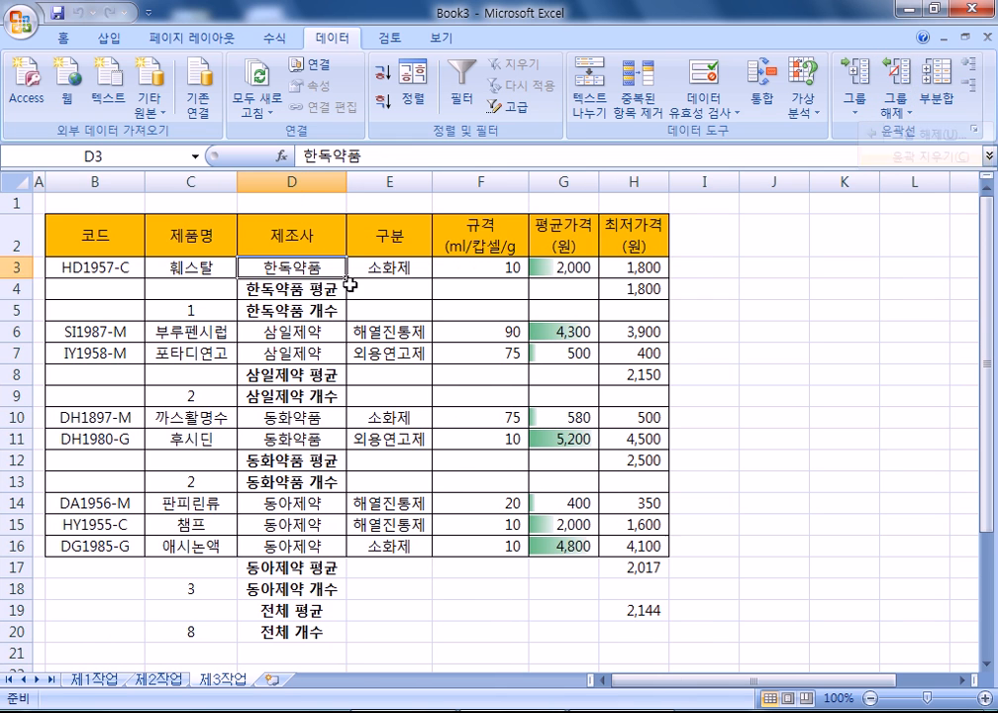
left_click(220, 300)
scroll(285, 418, "down", 2)
scroll(285, 418, "down", 1)
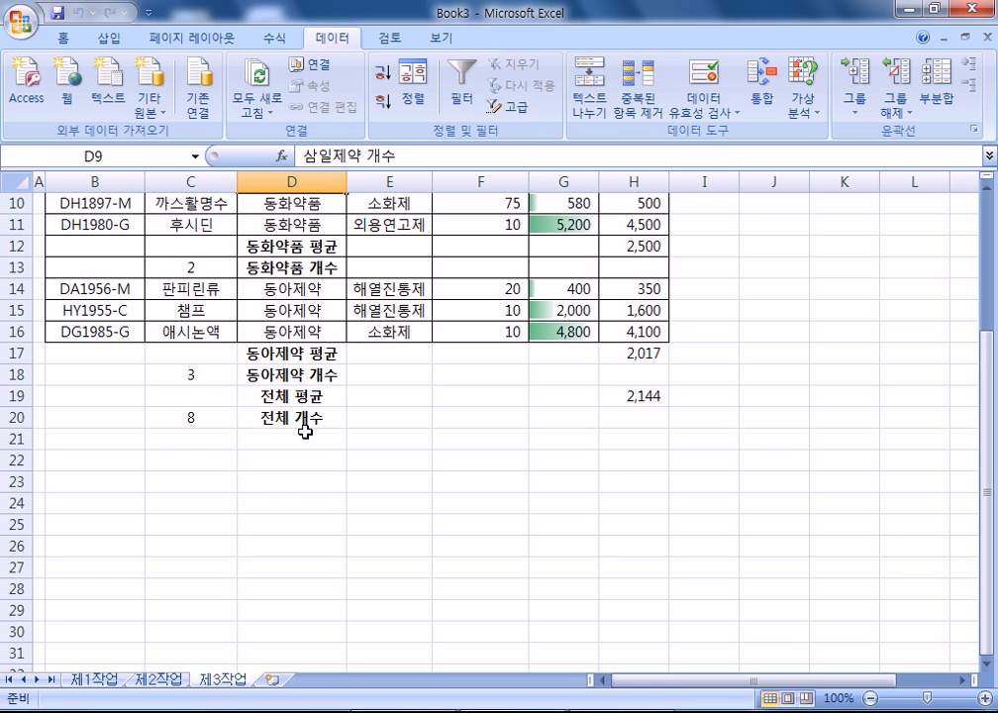
scroll(282, 462, "up", 3)
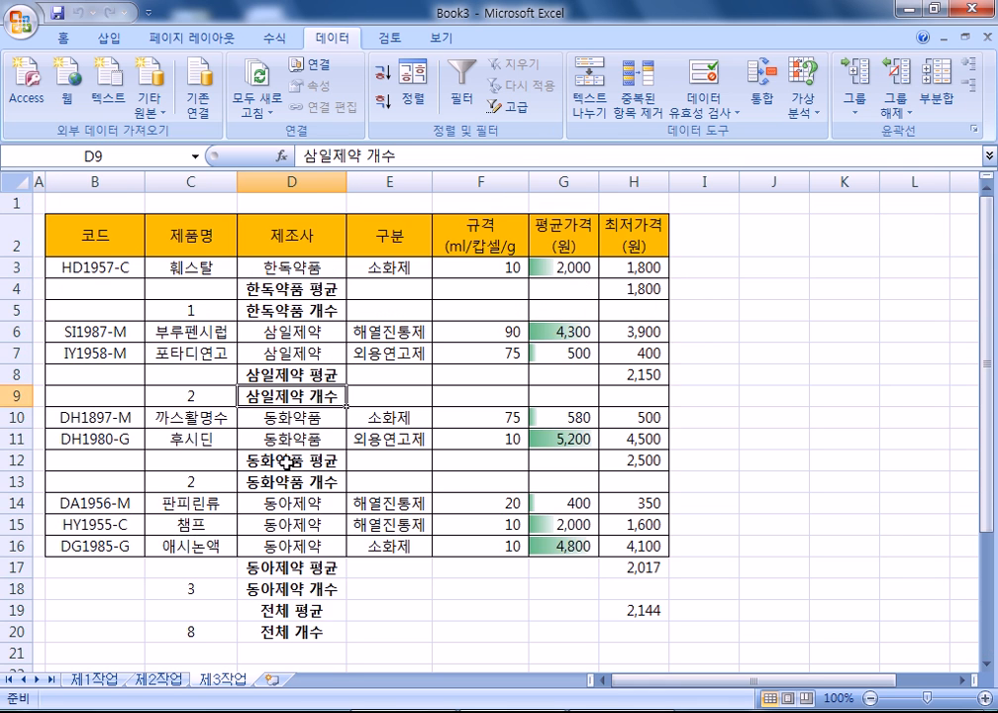
scroll(285, 461, "down", 3)
scroll(285, 472, "up", 2)
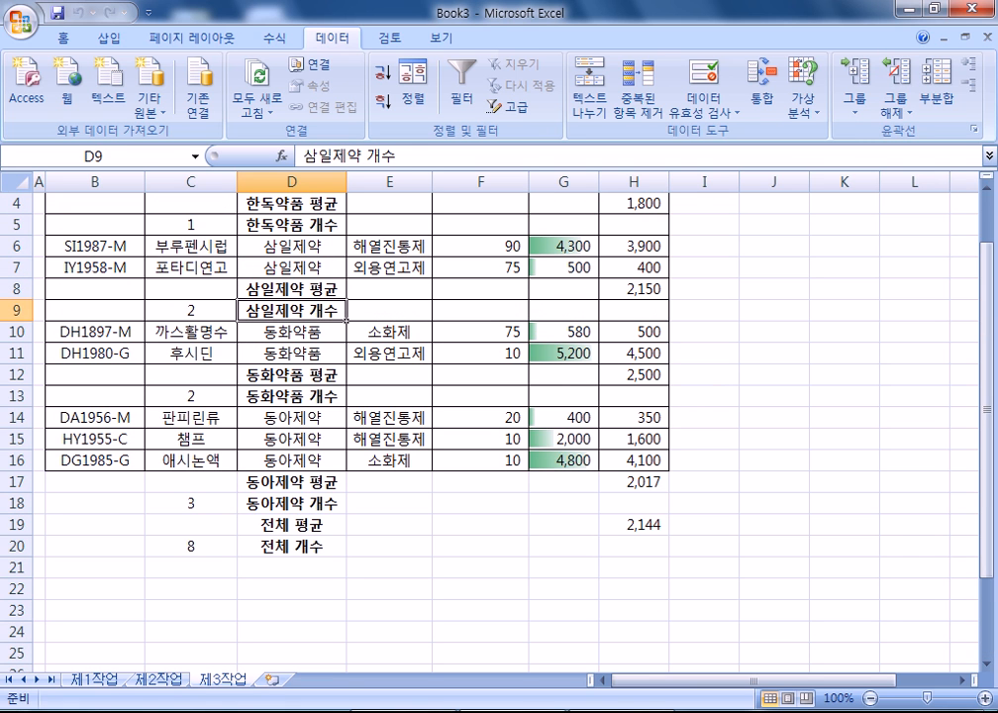
- Switch to 제2작업 and scroll through the filtered product rows at B19:H23
left_click(166, 680)
scroll(525, 513, "down", 3)
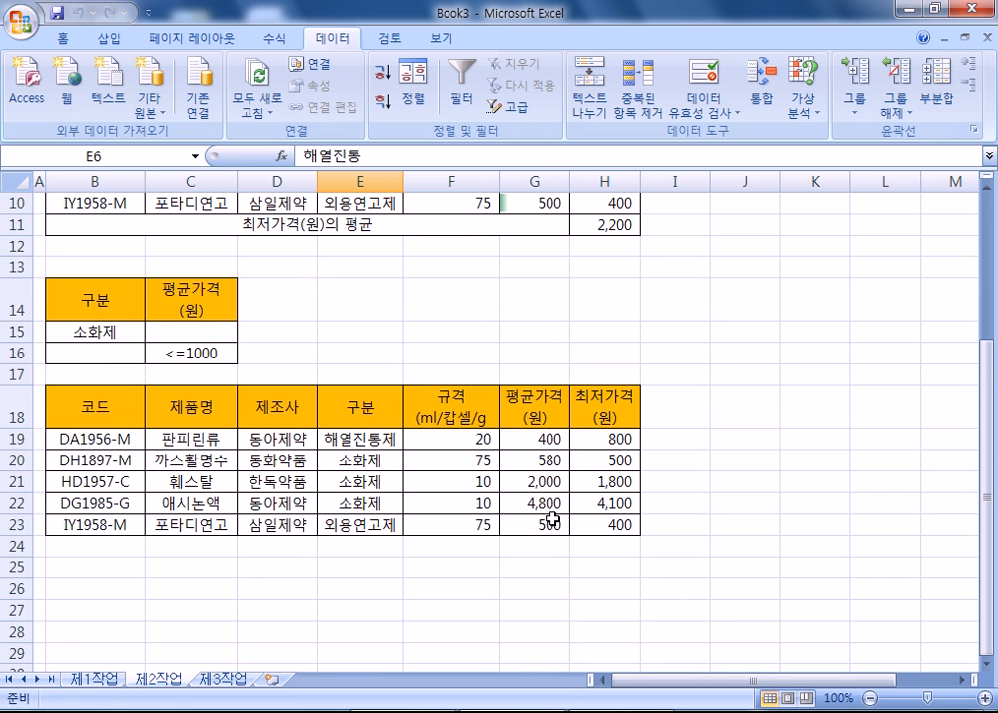
scroll(552, 520, "down", 1)
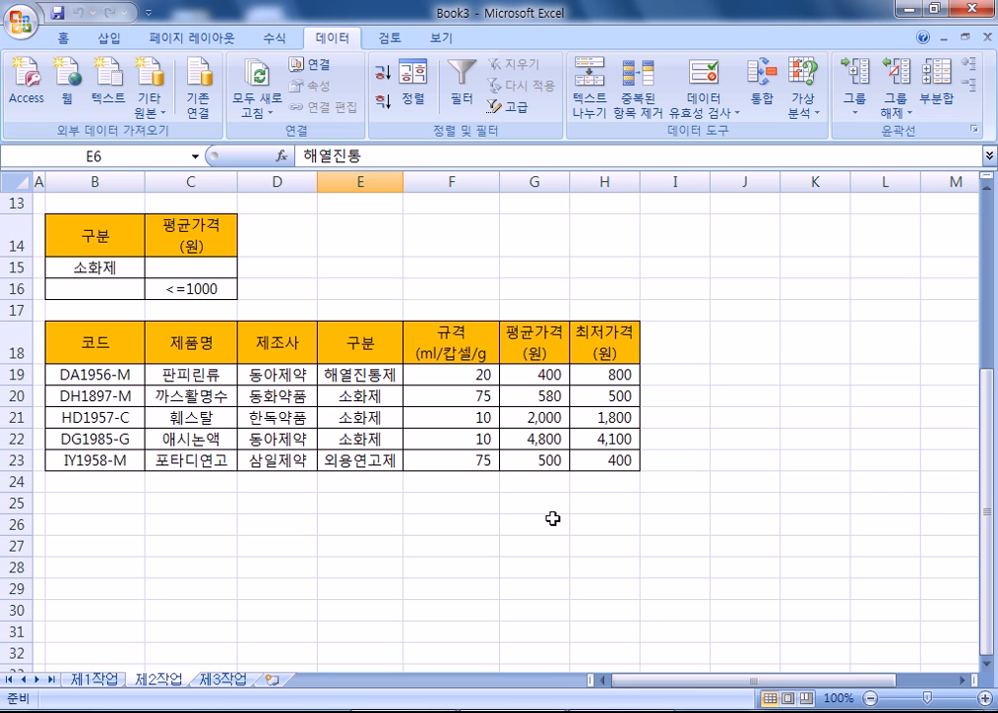
scroll(553, 518, "up", 4)
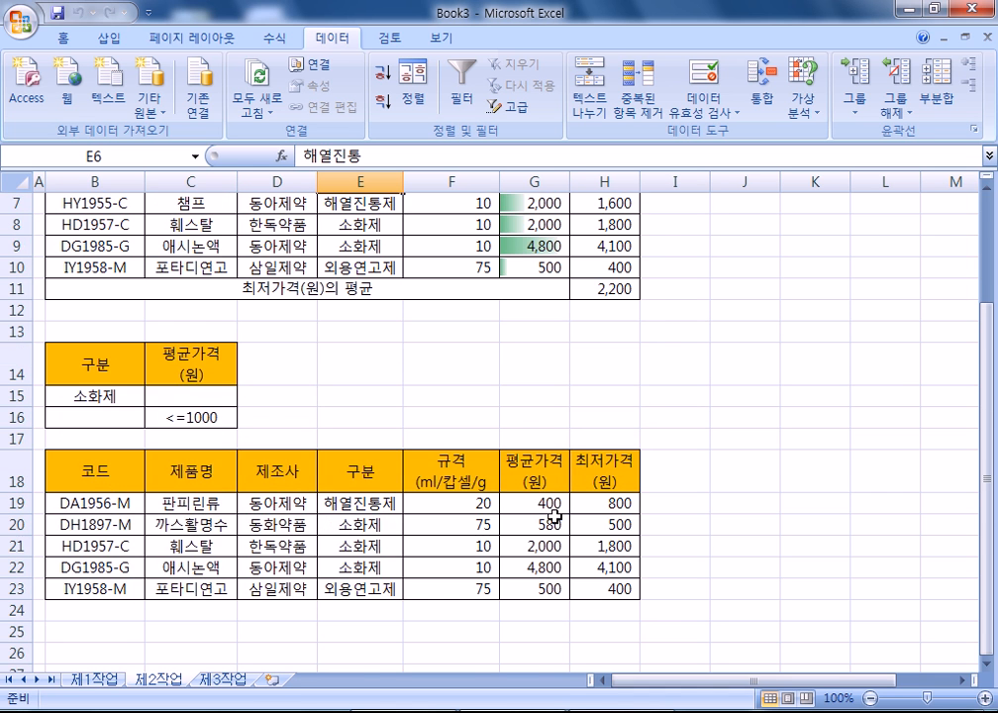
scroll(555, 515, "down", 3)
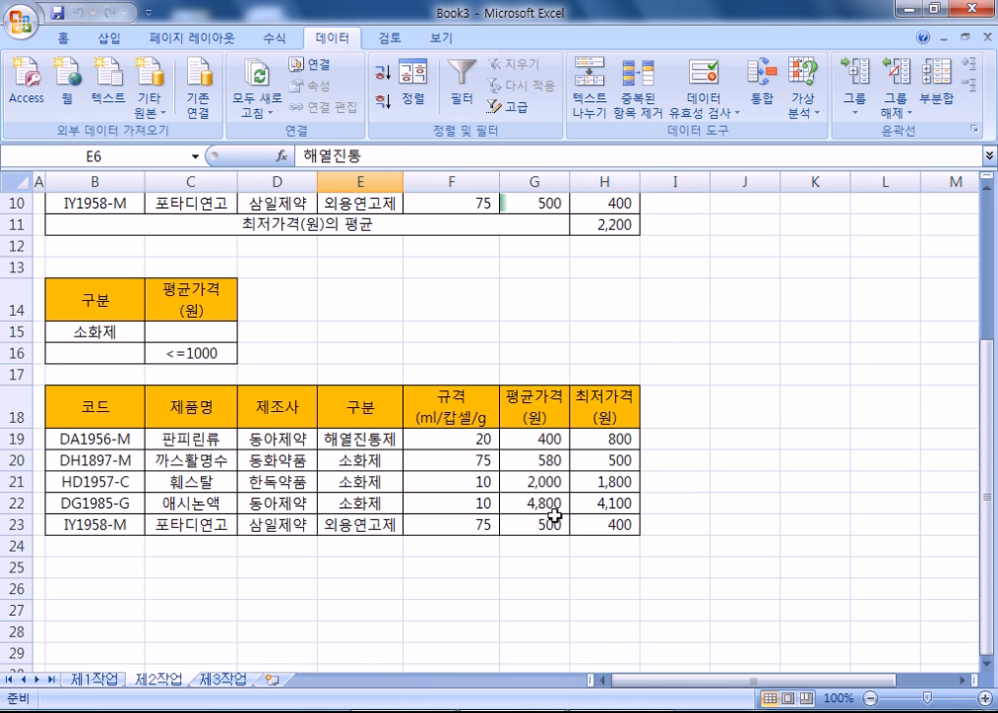
- Return to 제3작업 and apply borders to row B16:H16 through Format Cells
left_click(208, 683)
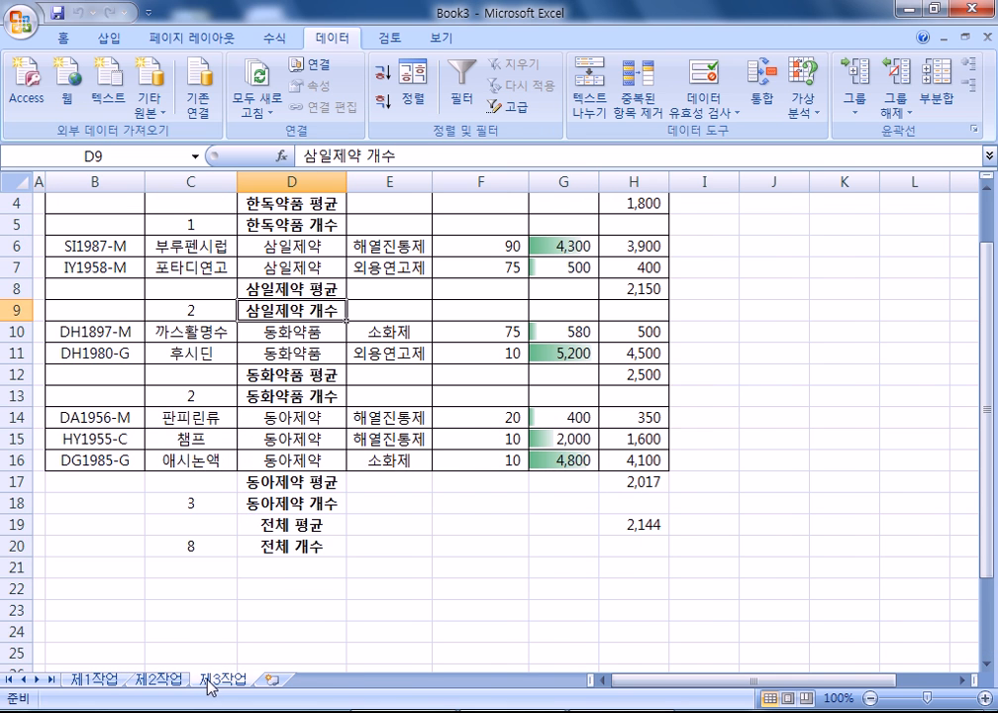
scroll(221, 372, "up", 1)
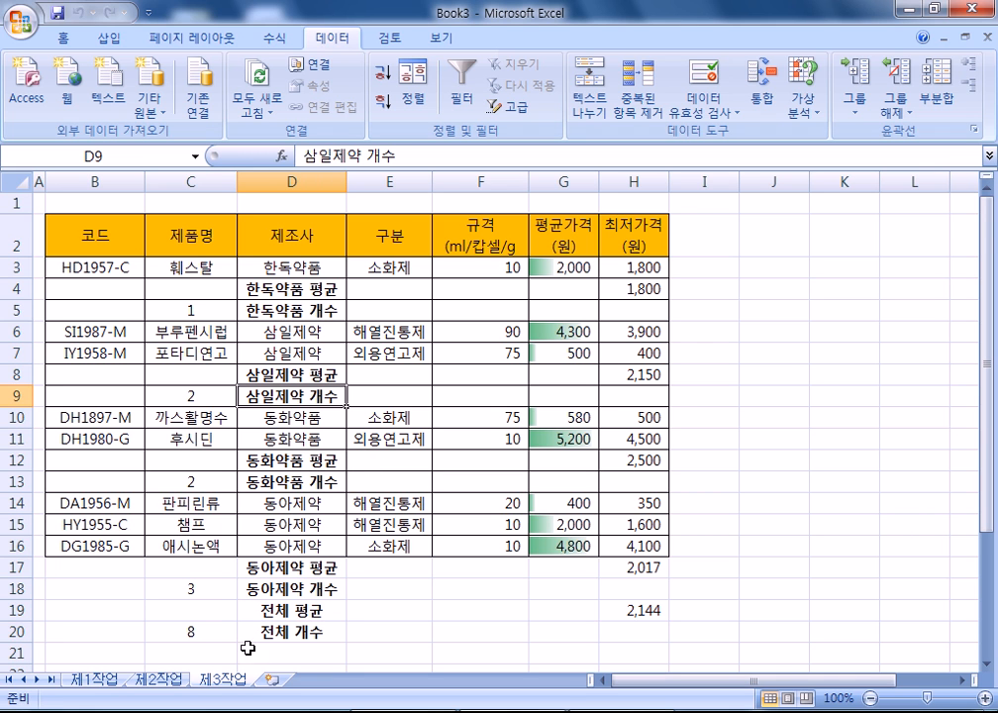
left_click(317, 380)
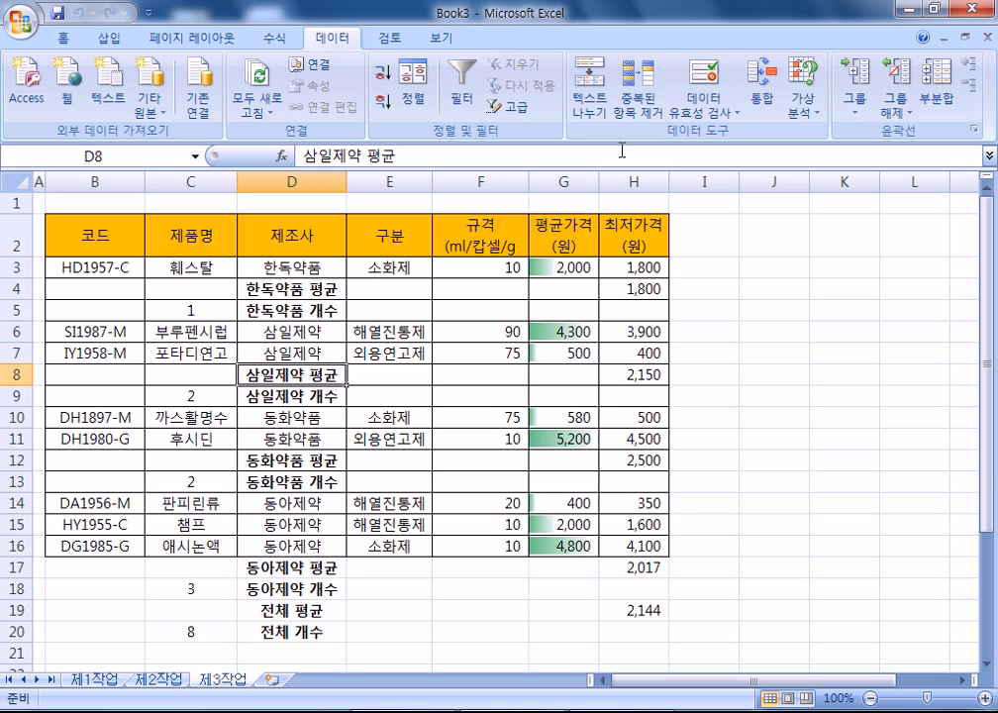
left_click_drag(139, 545, 633, 544)
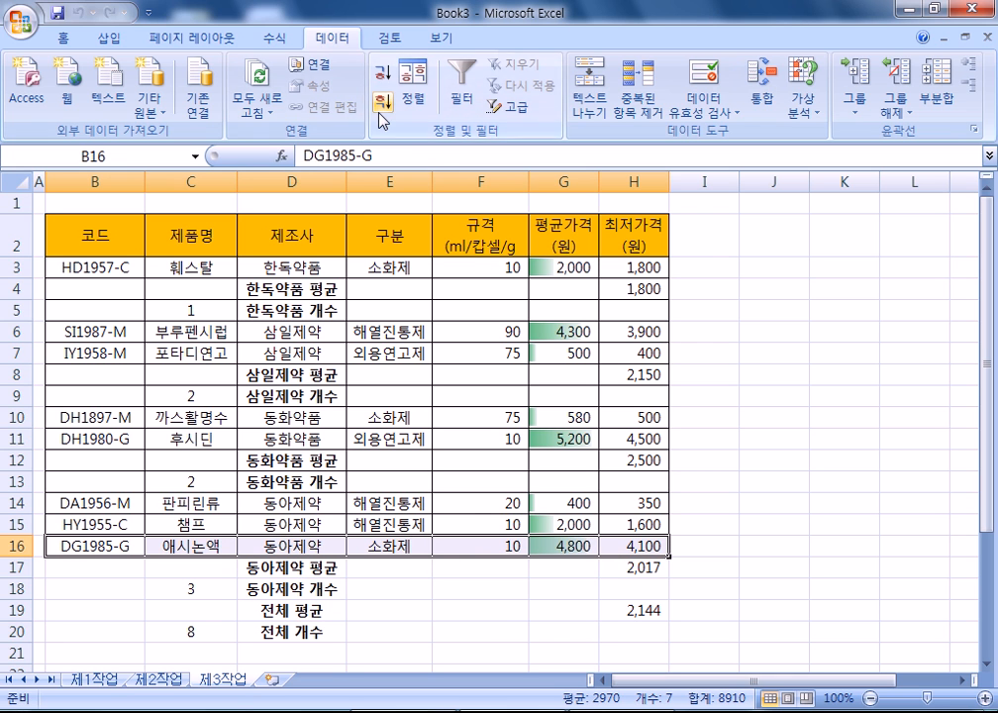
key("ctrl+1")
left_click(657, 76)
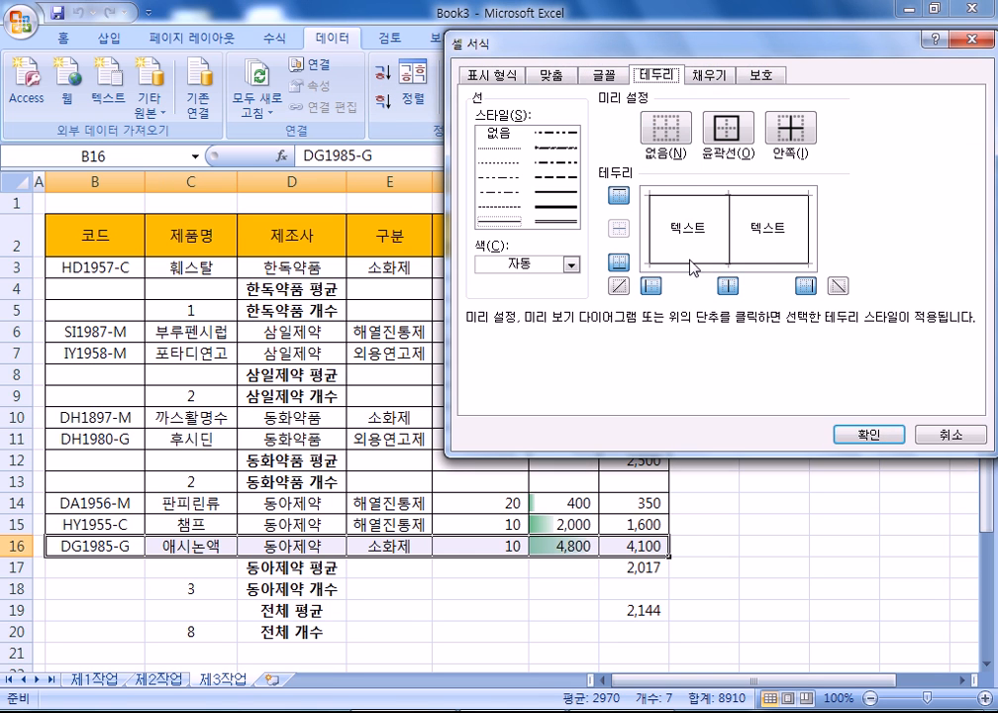
left_click(857, 434)
left_click(778, 505)
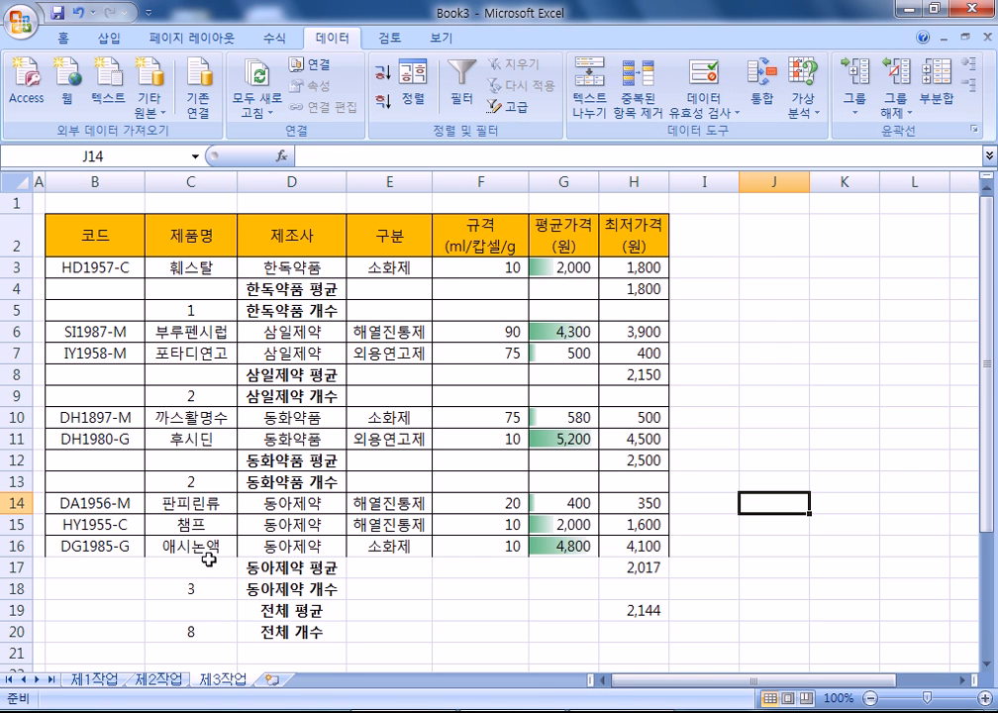
scroll(465, 436, "down", 2)
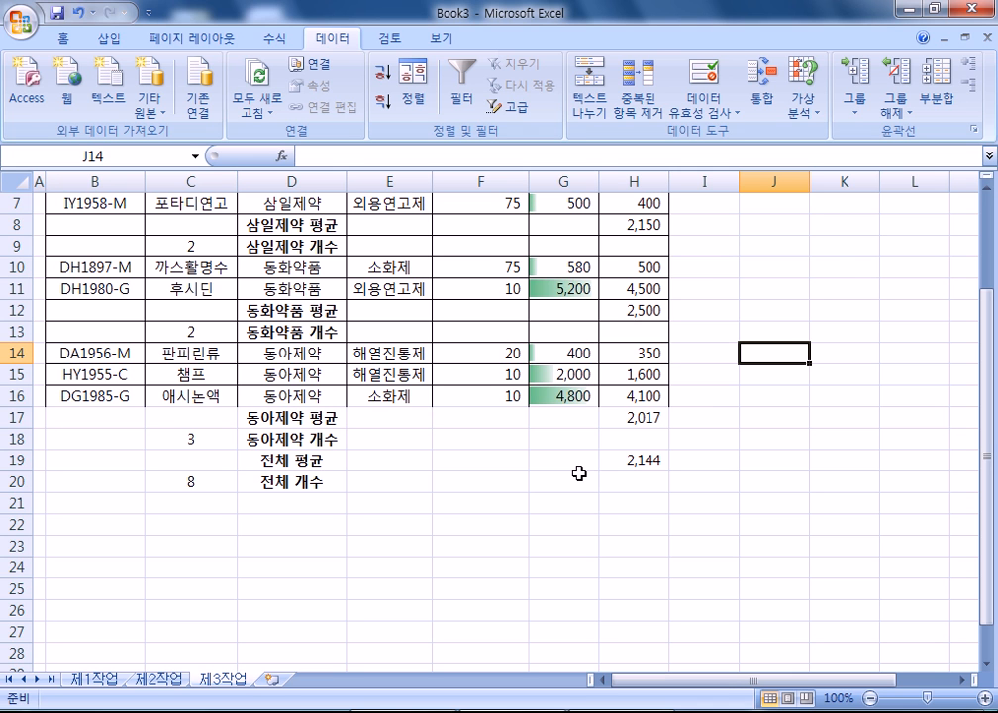
left_click_drag(72, 396, 613, 394)
left_click(63, 38)
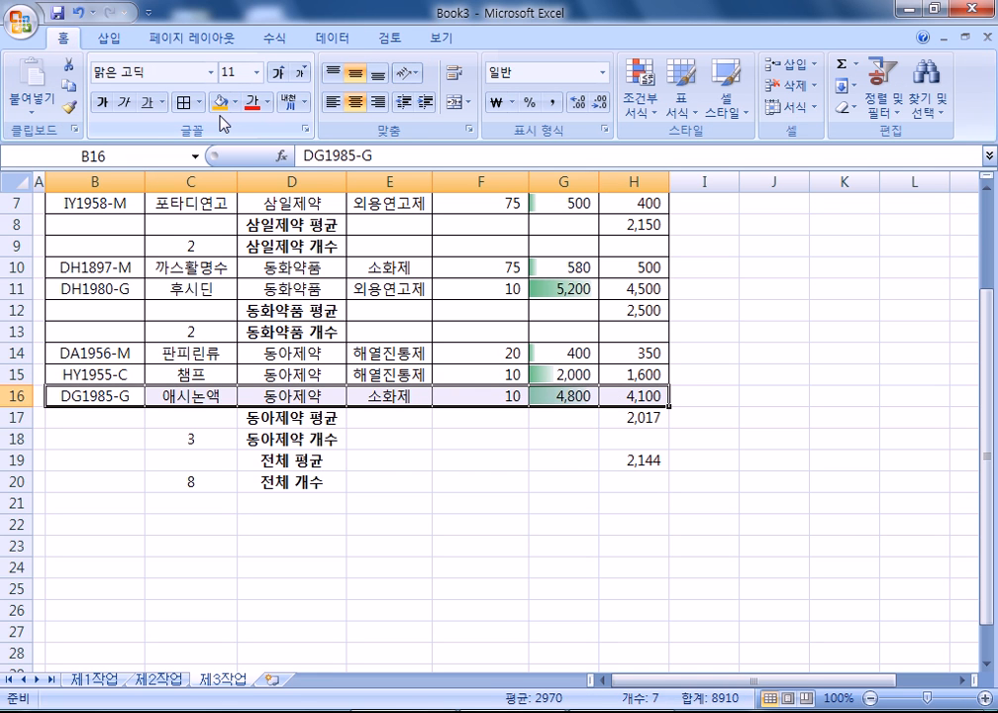
left_click(340, 206)
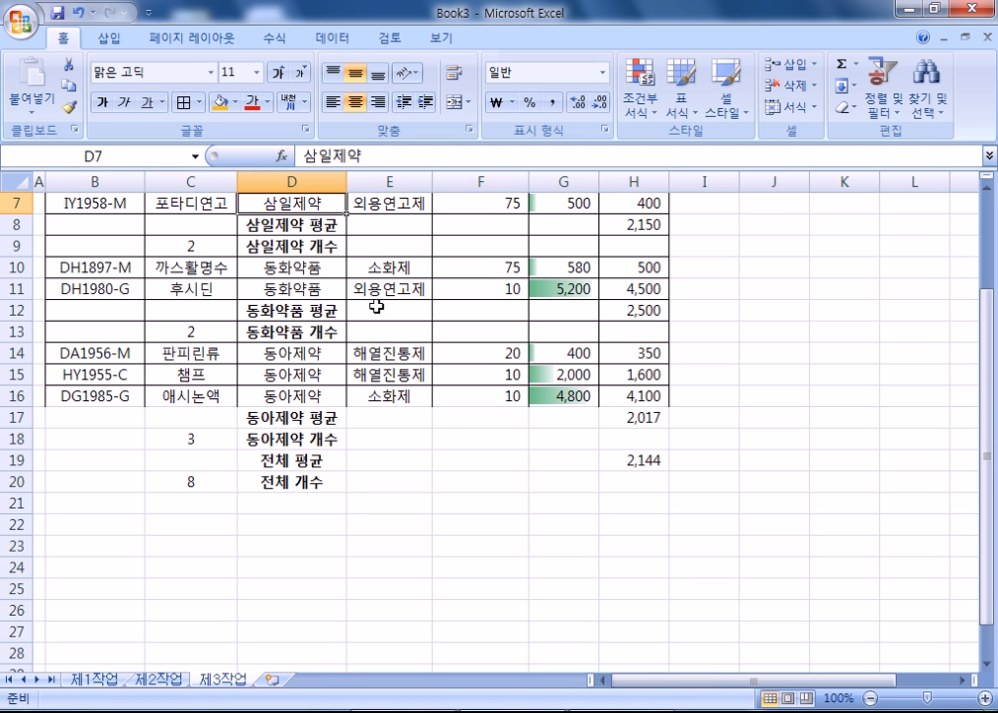
scroll(268, 465, "up", 2)
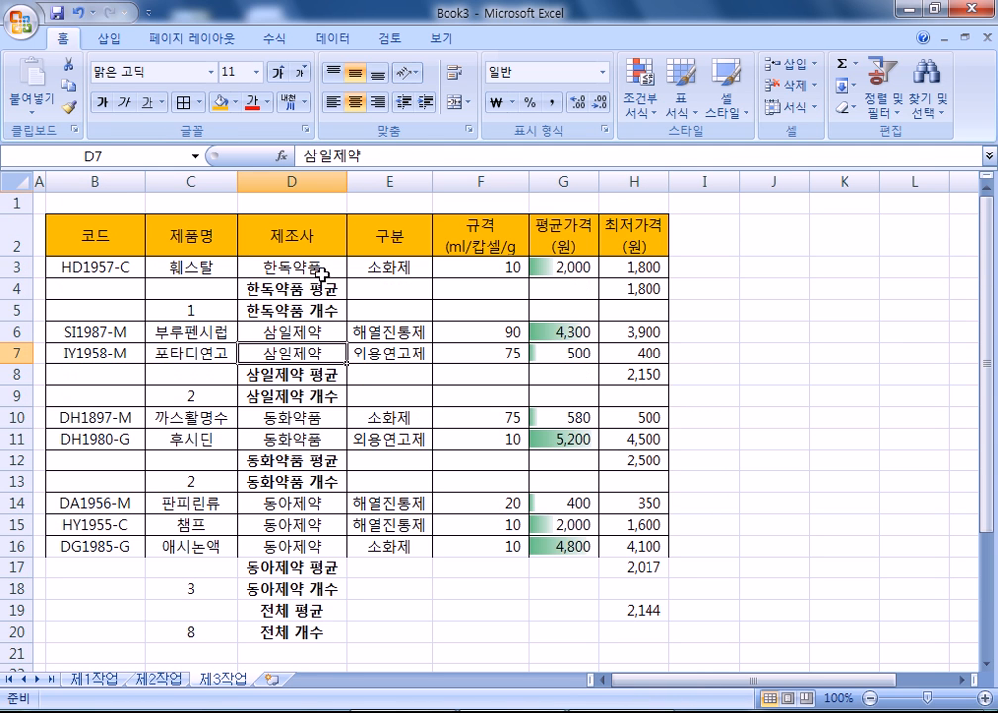
left_click_drag(345, 179, 311, 179)
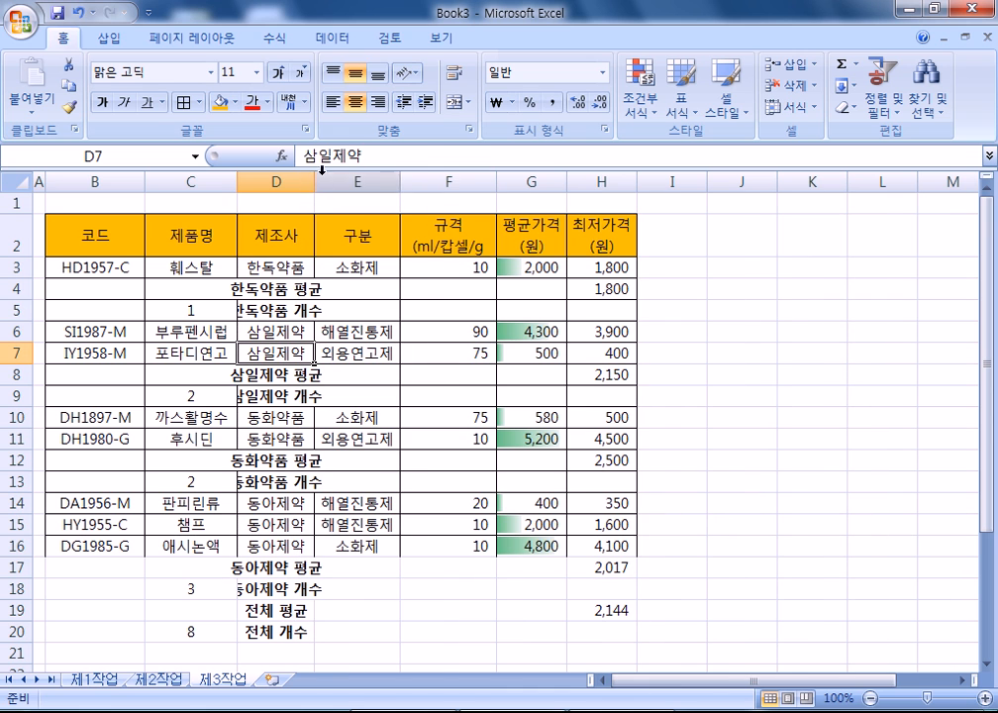
double_click(315, 180)
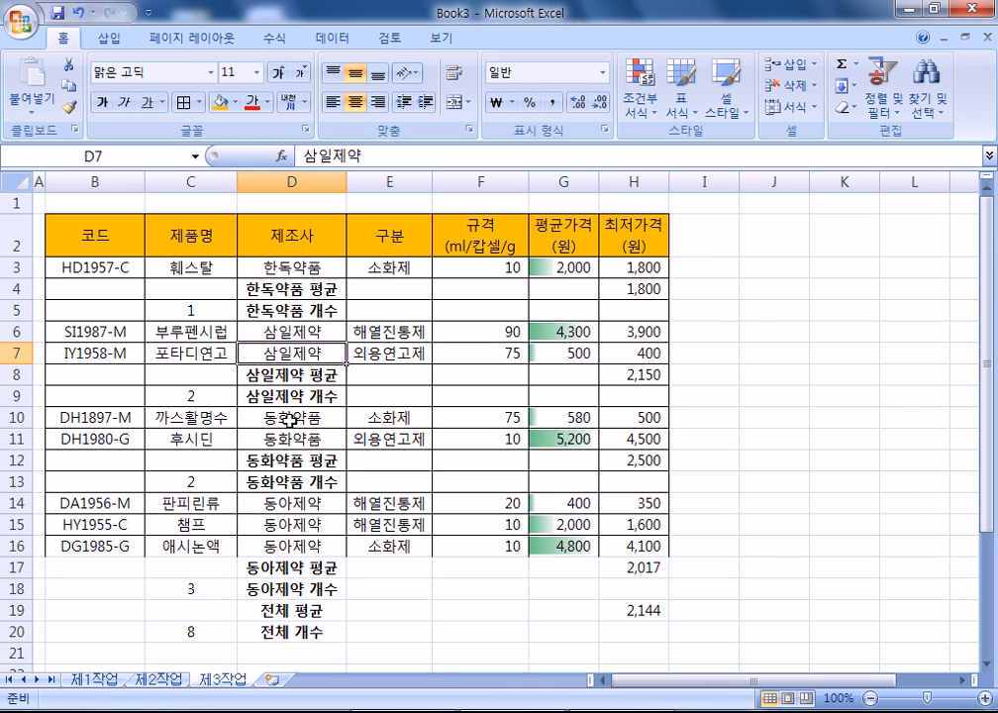
- On 제1작업, multi-select C4:D7, C9:D9, C11:D11, G4:H7, G9:H9 and G11:H11
left_click(99, 679)
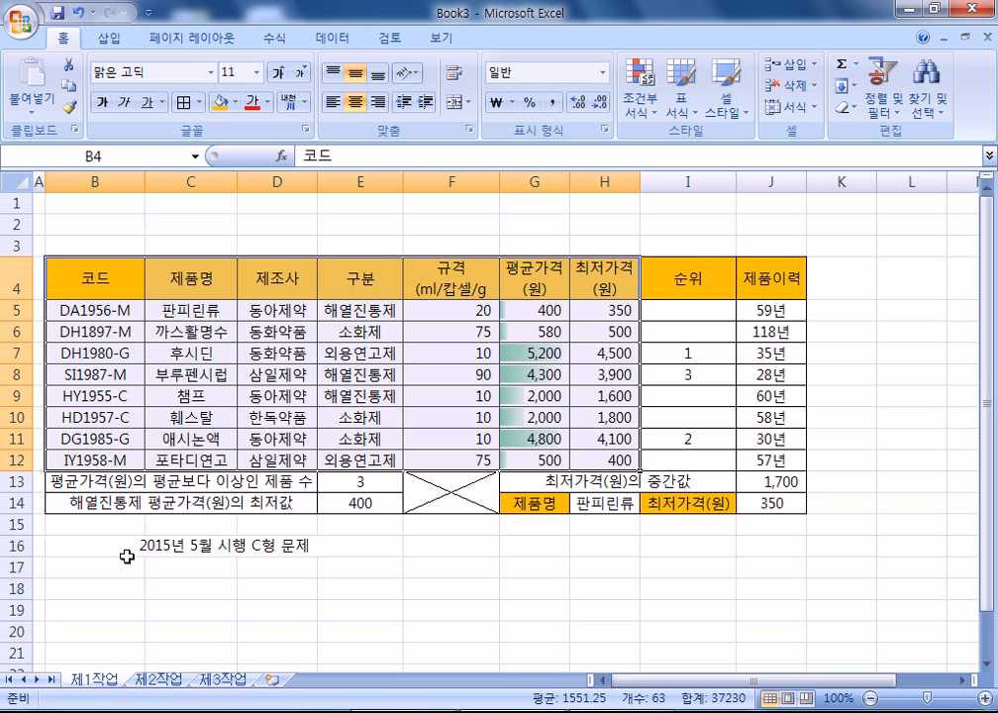
left_click(119, 393)
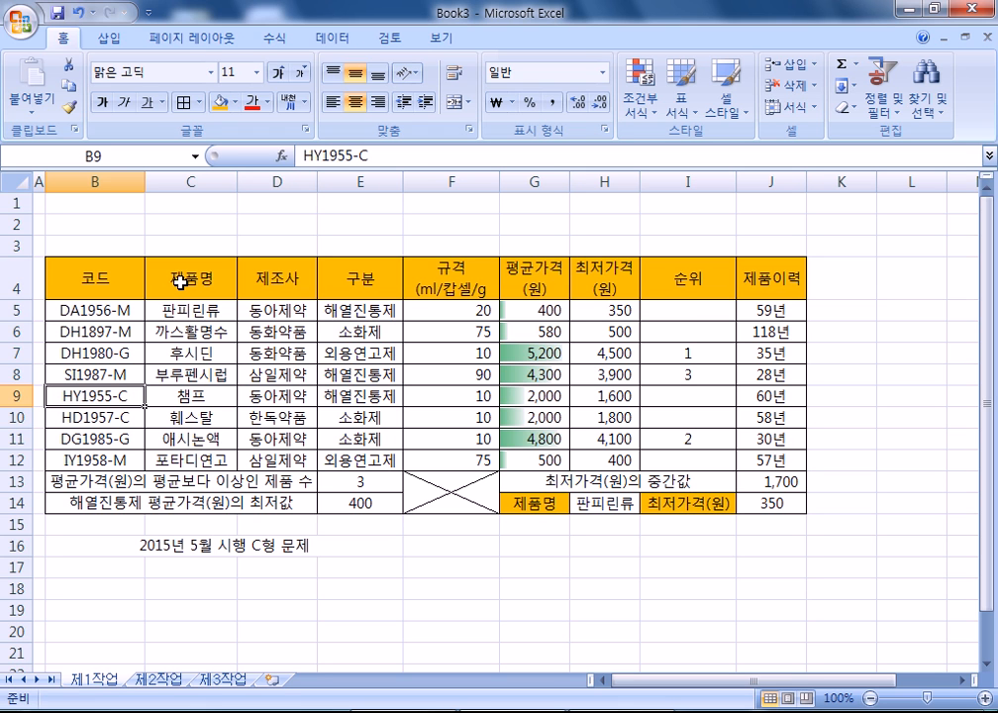
left_click_drag(180, 282, 277, 357)
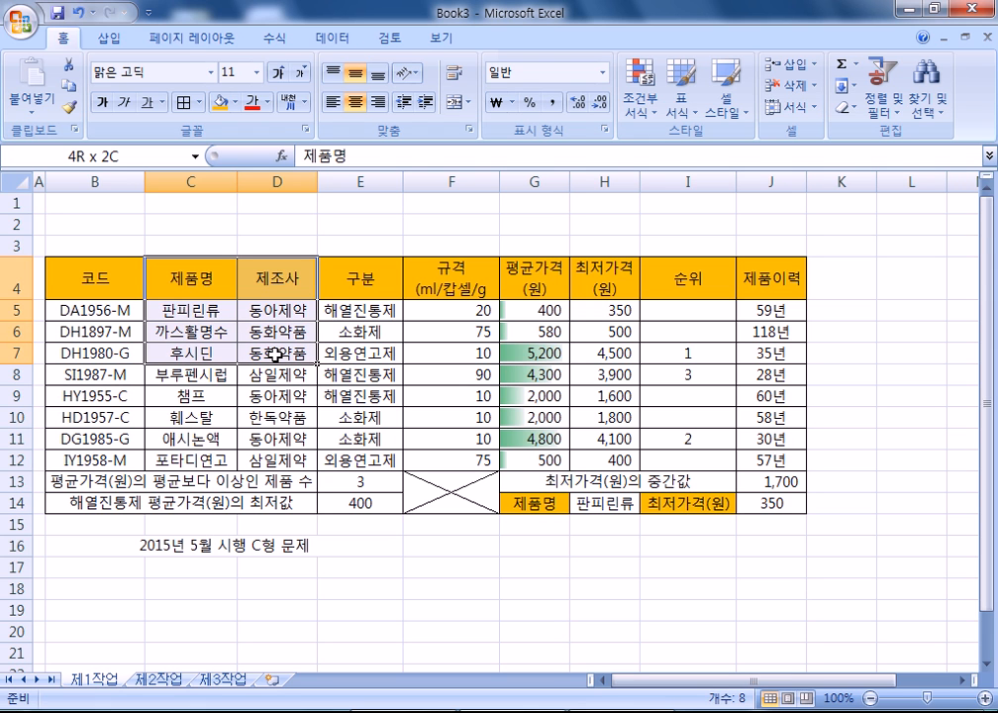
left_click_drag(207, 401, 252, 396)
left_click_drag(211, 437, 278, 439)
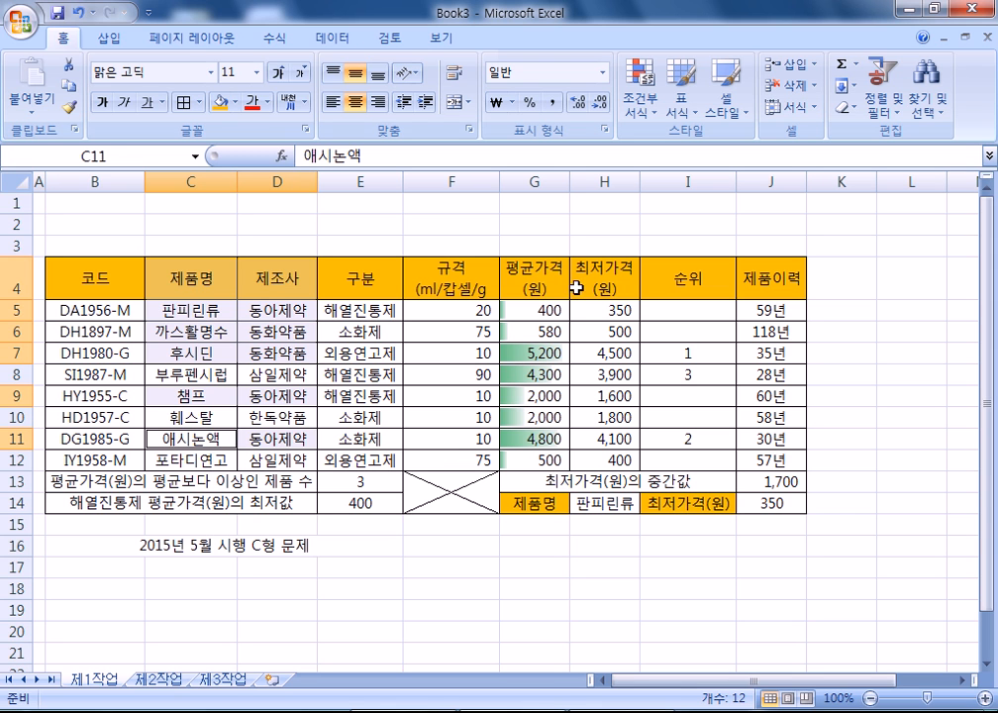
left_click_drag(526, 282, 591, 354)
left_click_drag(535, 397, 584, 397)
left_click_drag(540, 441, 612, 441)
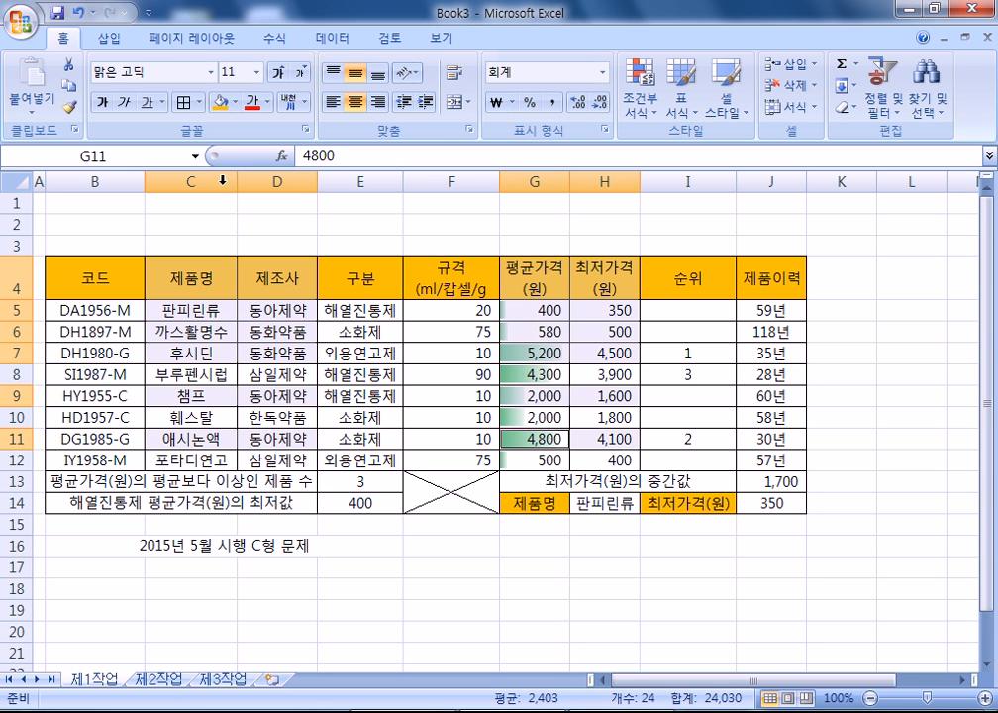
left_click(109, 38)
left_click(316, 99)
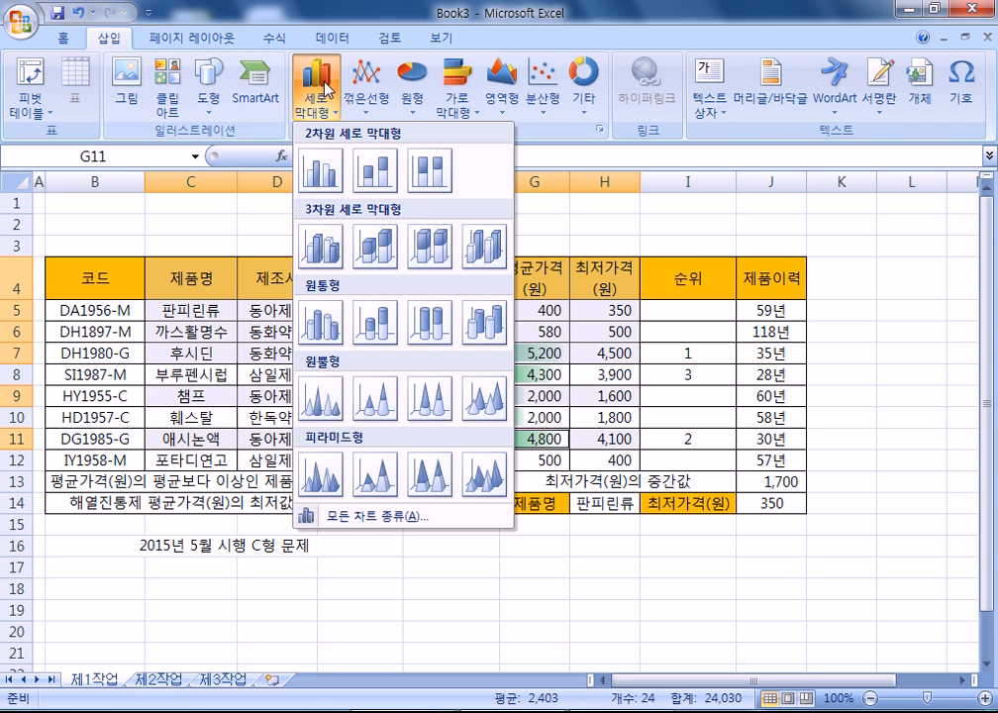
left_click(321, 168)
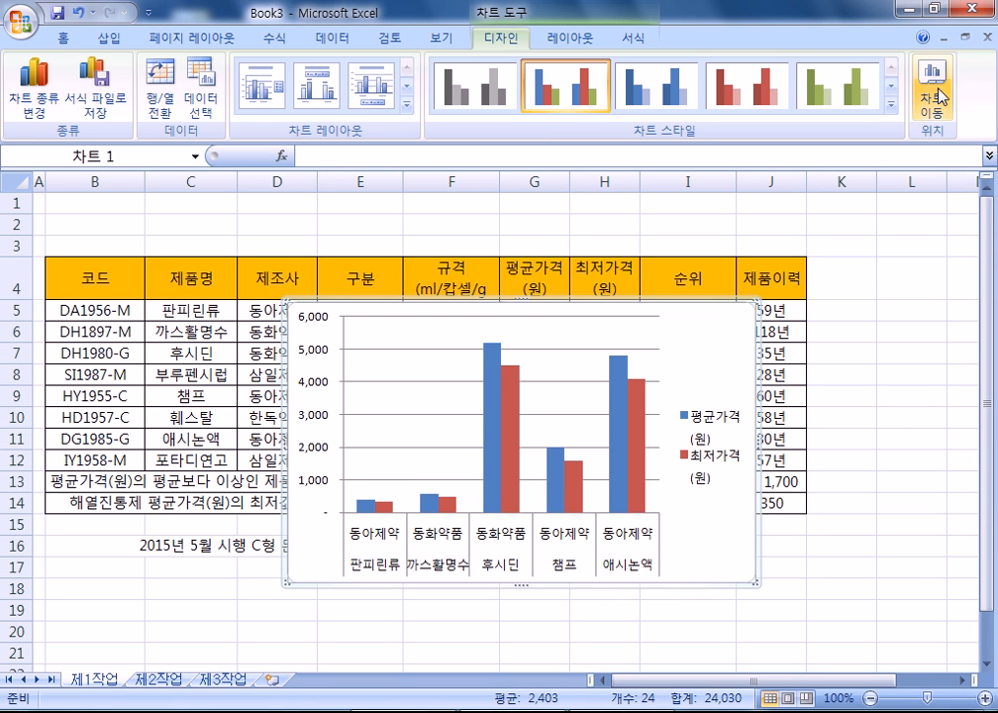
left_click_drag(714, 310, 715, 344)
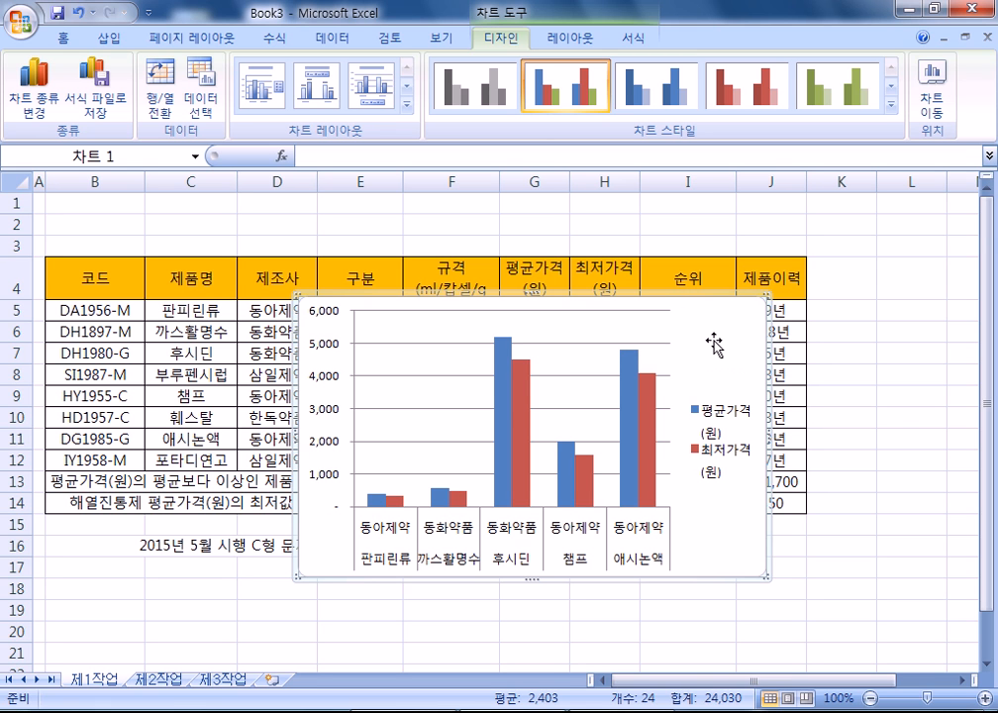
left_click(858, 333)
left_click(733, 338)
- Delete the inserted chart and clear the earlier cell selections
key("Delete")
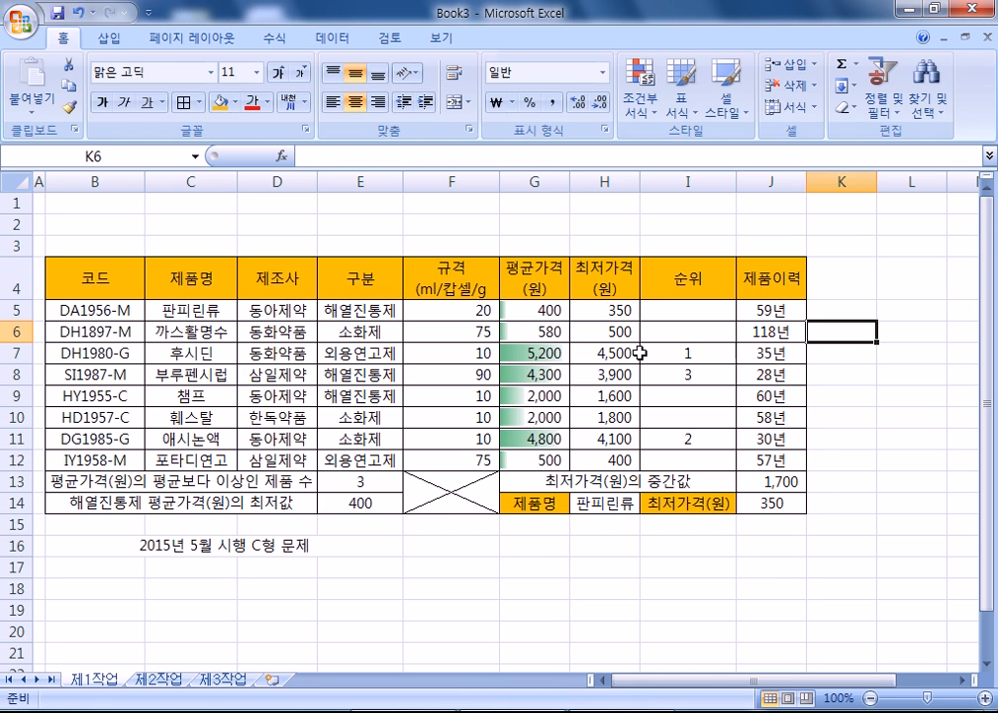
left_click(408, 614)
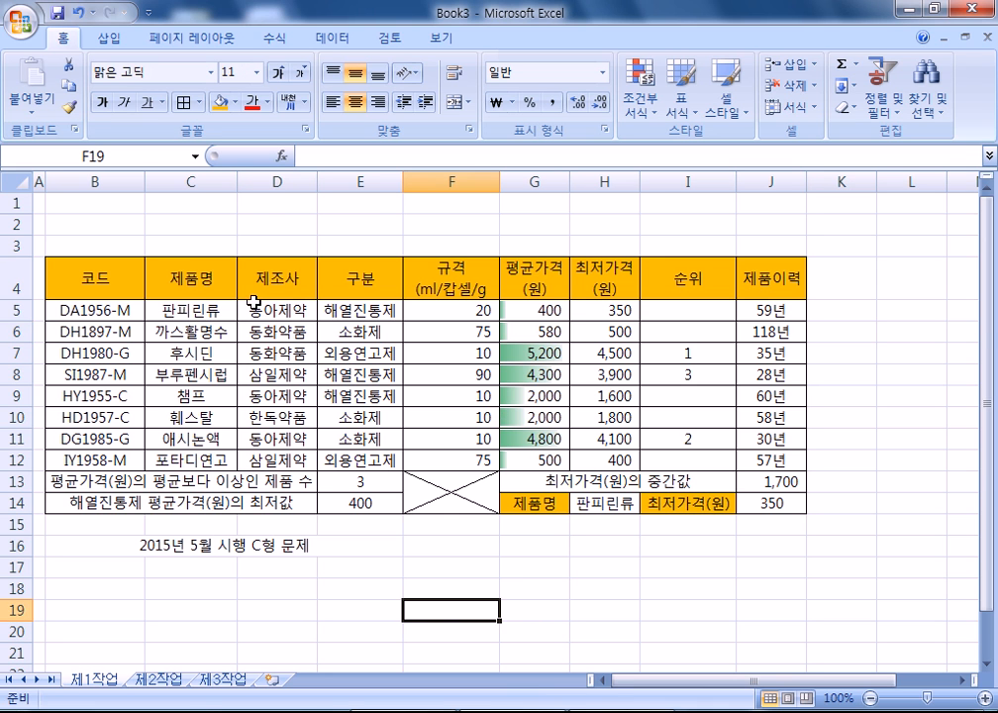
scroll(489, 323, "down", 3)
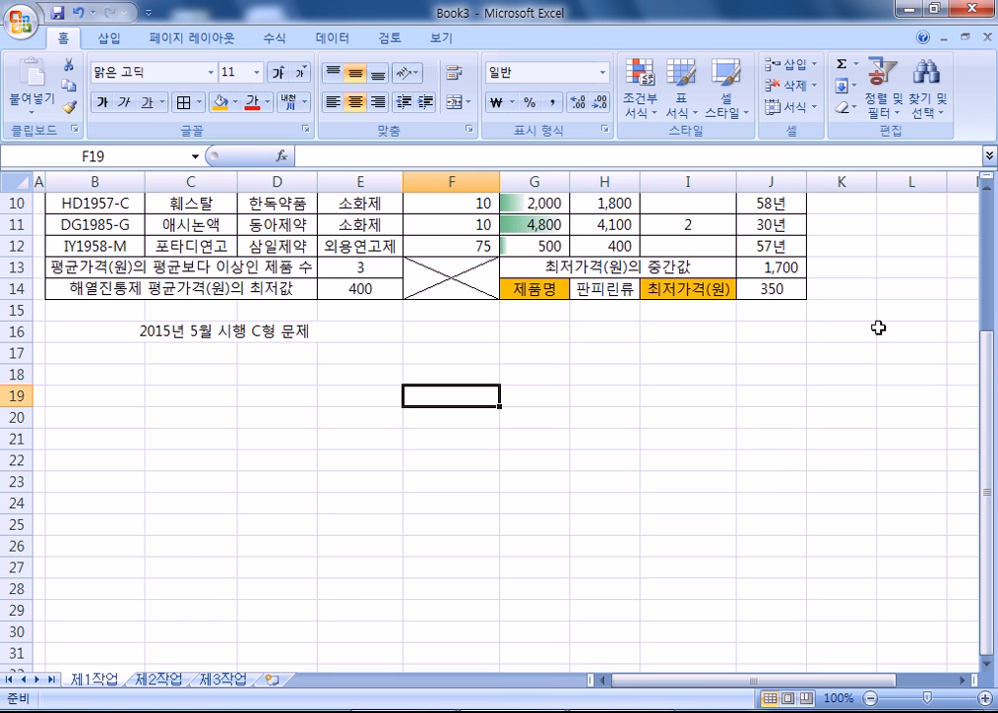
left_click(600, 353)
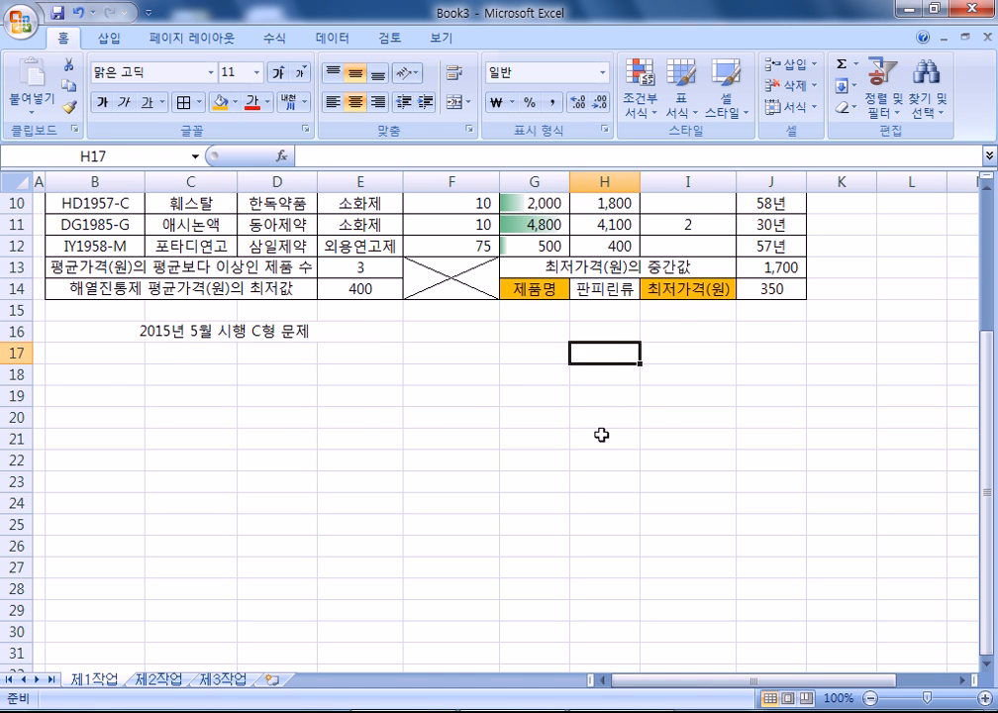
scroll(601, 435, "up", 3)
left_click_drag(198, 275, 263, 349)
scroll(704, 397, "down", 3)
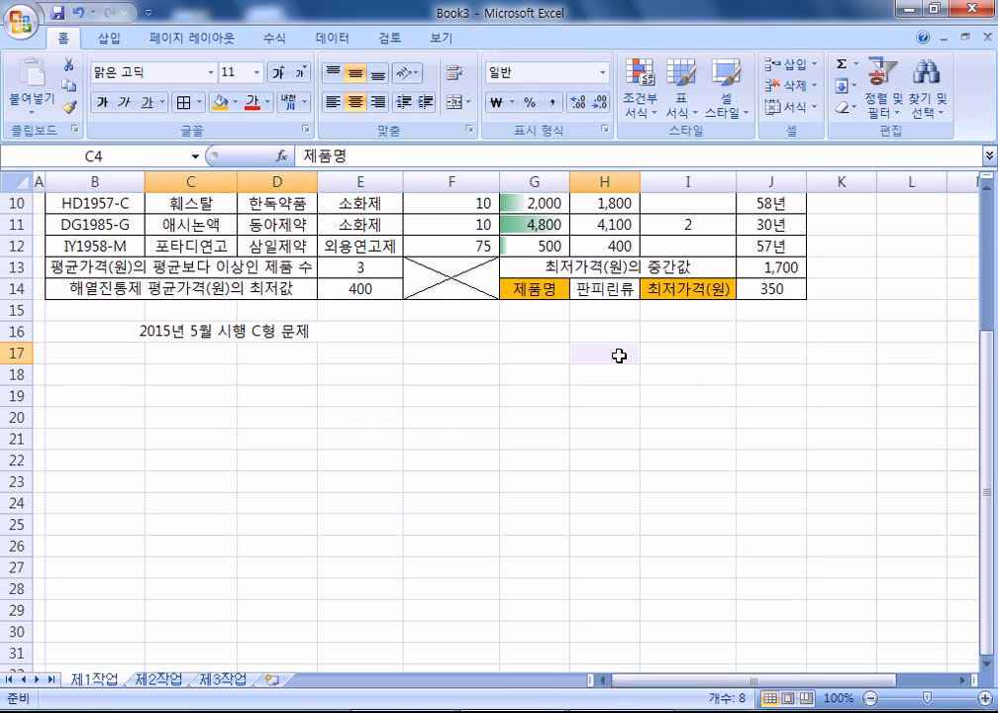
key("Tab")
key("Return")
key("Return")
key("Return")
key("Return")
left_click(637, 505)
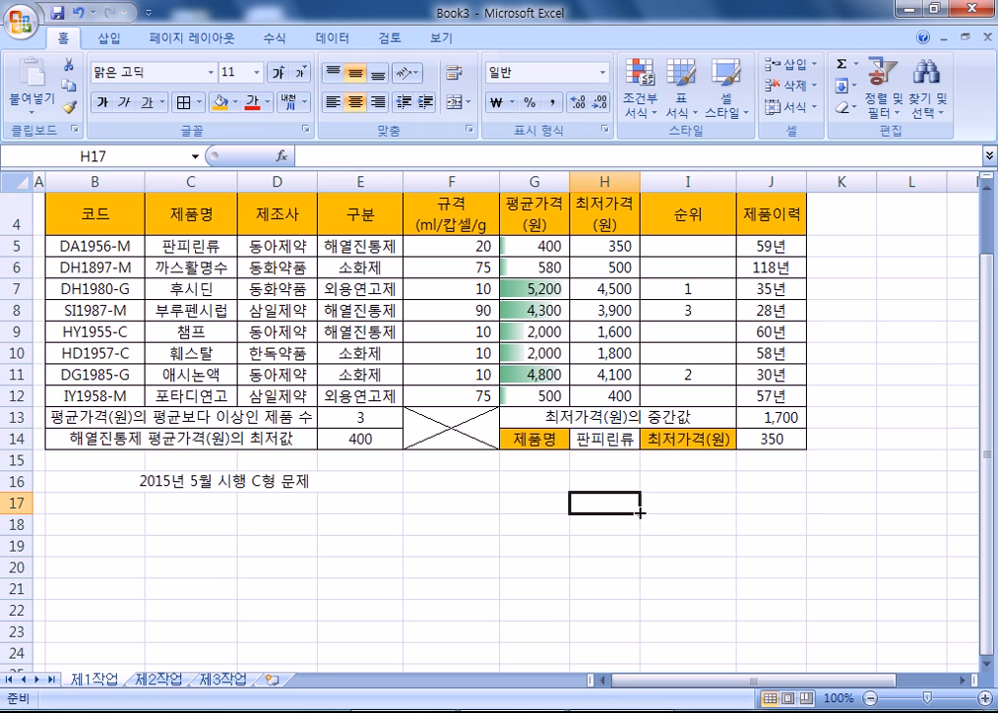
left_click_drag(173, 208, 269, 265)
left_click(590, 501)
left_click_drag(194, 212, 280, 282)
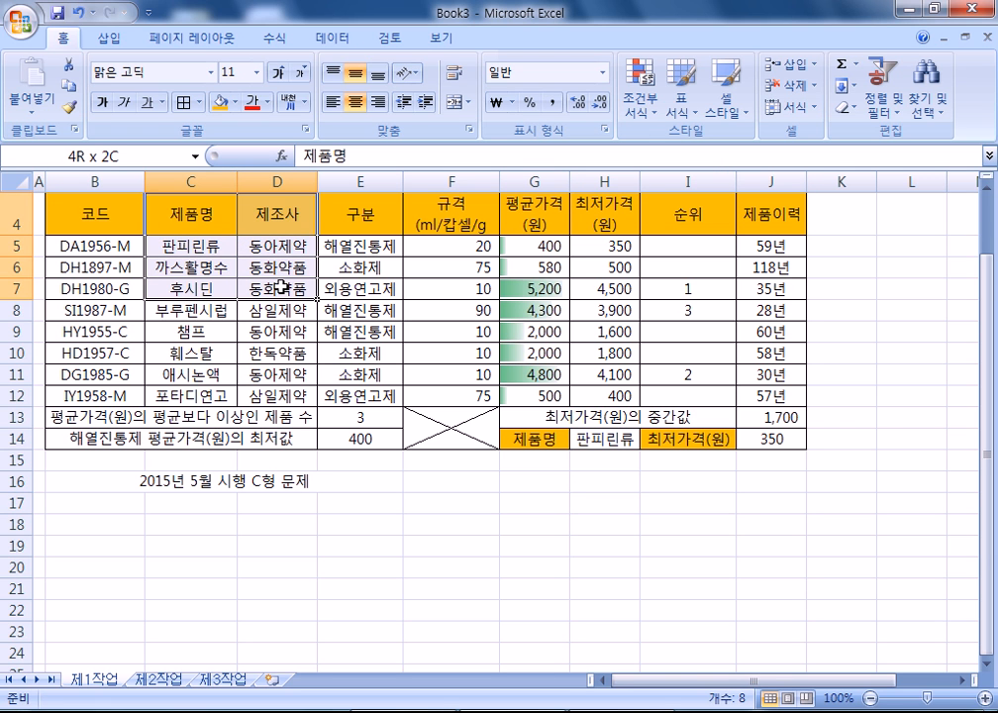
- Select C4:D7, C9:D9, C11:D11, G4:H7, G9:H9 and G11:H11 together as chart data
left_click_drag(181, 216, 278, 289)
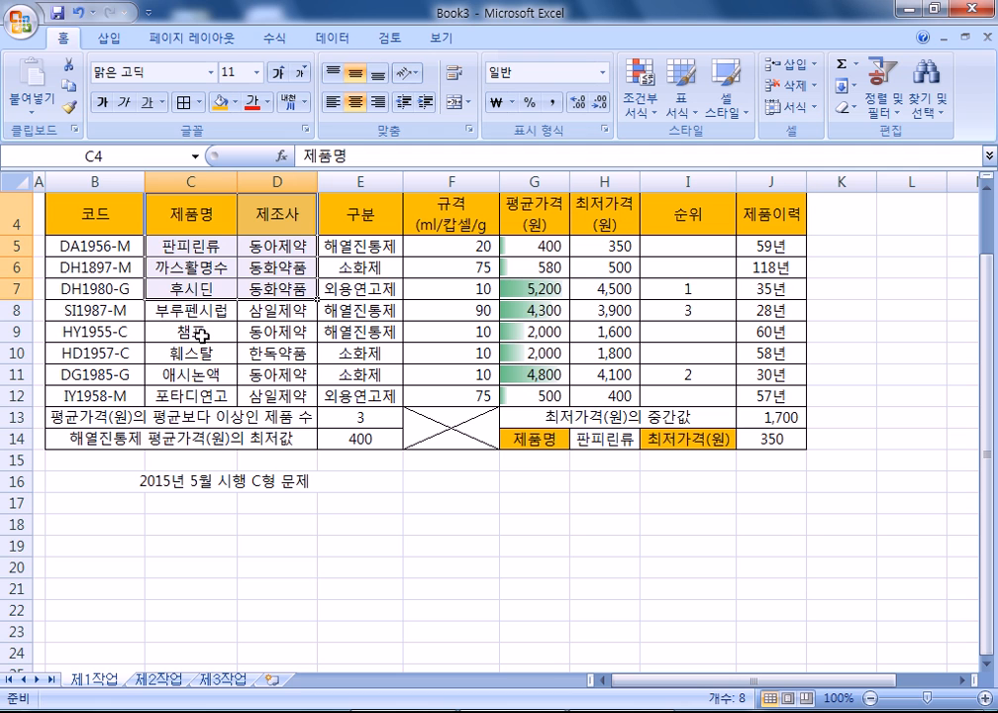
left_click_drag(188, 332, 273, 332)
left_click_drag(214, 374, 247, 374)
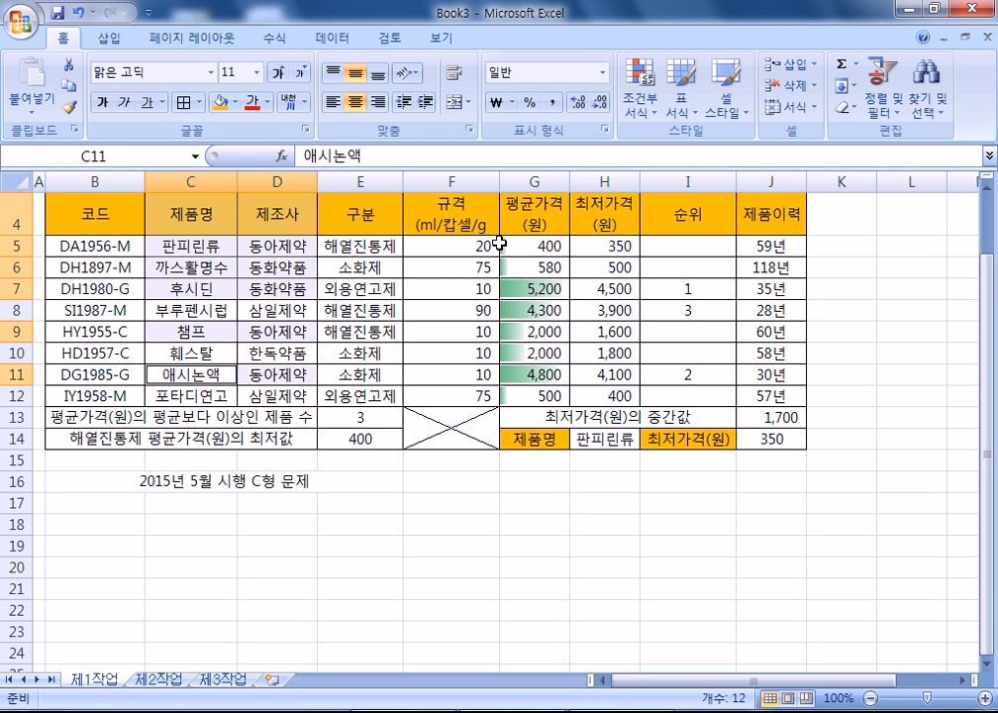
left_click_drag(529, 210, 614, 288)
left_click_drag(532, 332, 567, 332)
left_click_drag(526, 374, 621, 371)
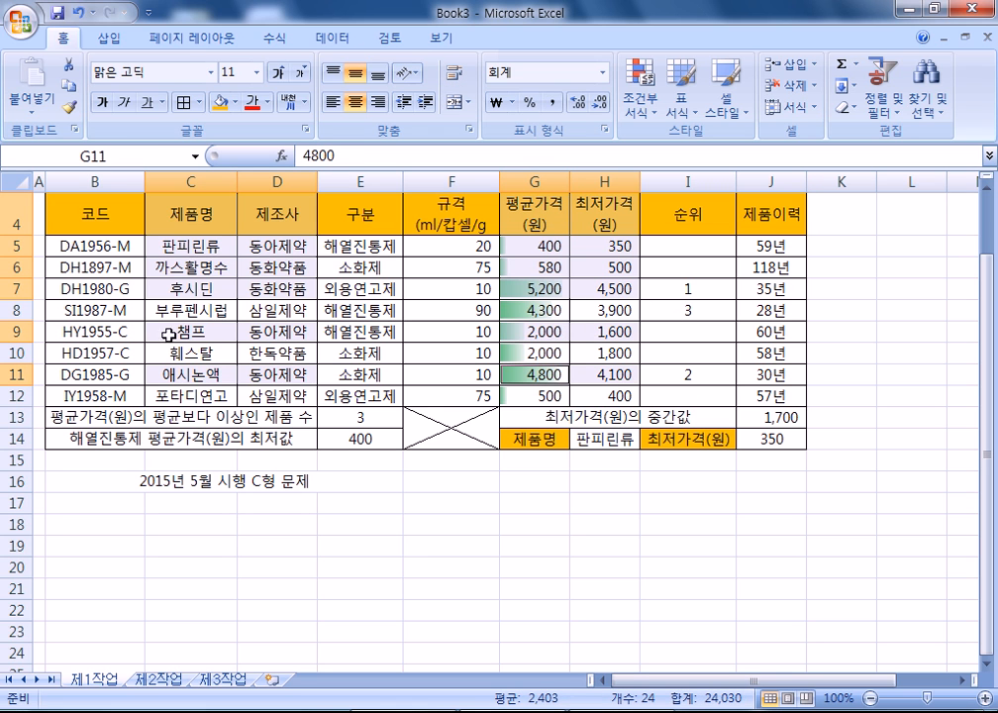
- Insert a 2-D clustered column chart from the selected price data
left_click(109, 38)
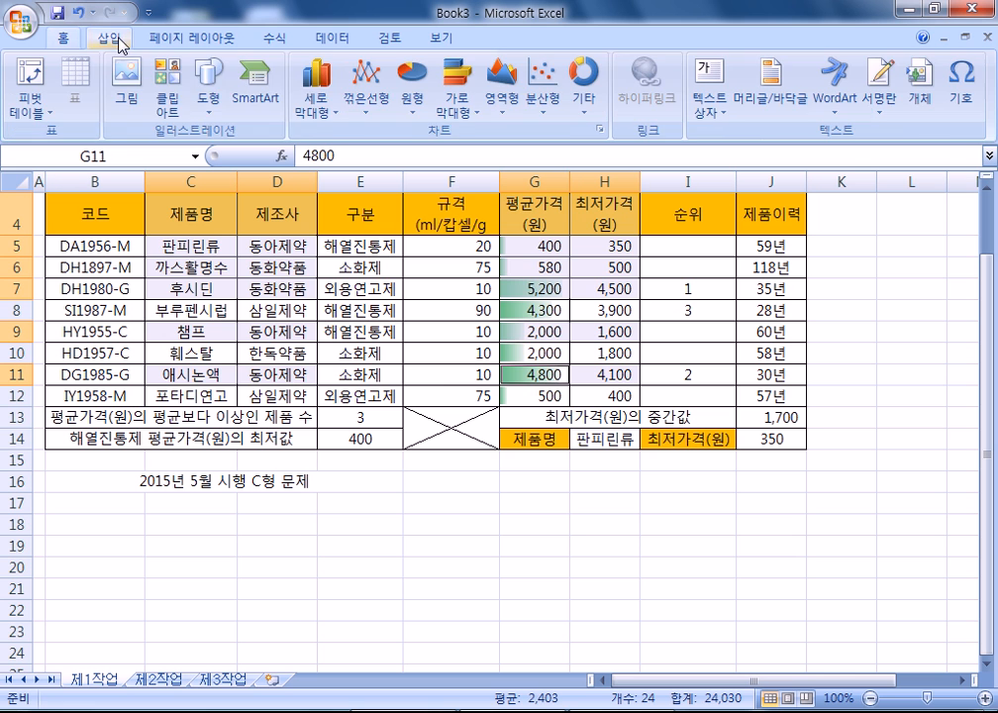
left_click(317, 97)
left_click(320, 171)
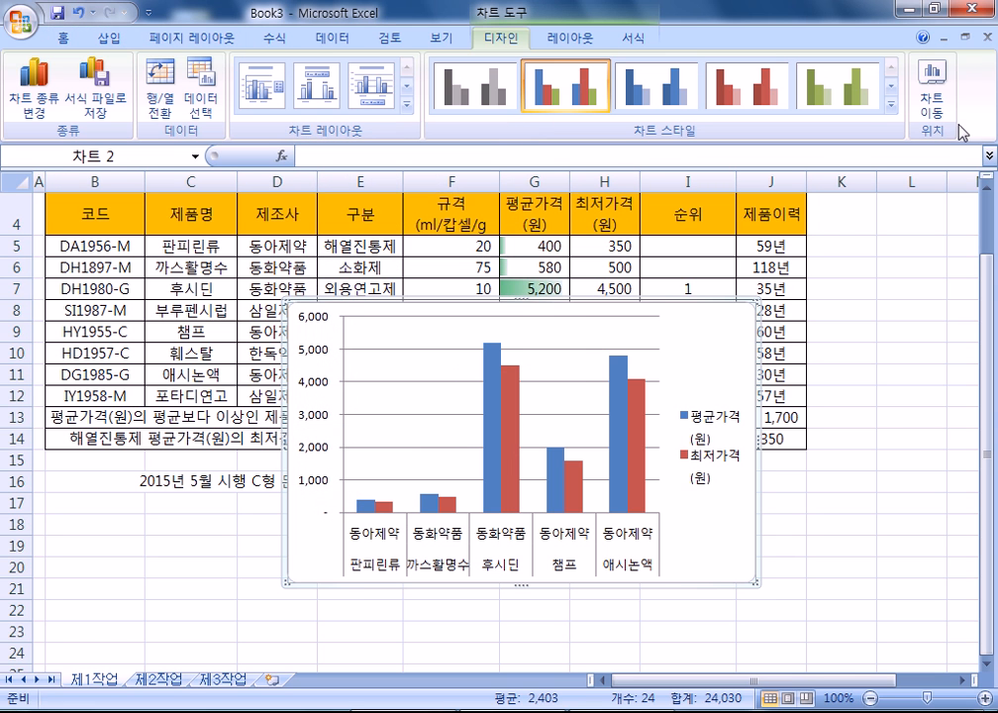
- Move the chart to a new sheet named 제4작업 and place it after 제3작업
left_click(932, 91)
left_click(626, 222)
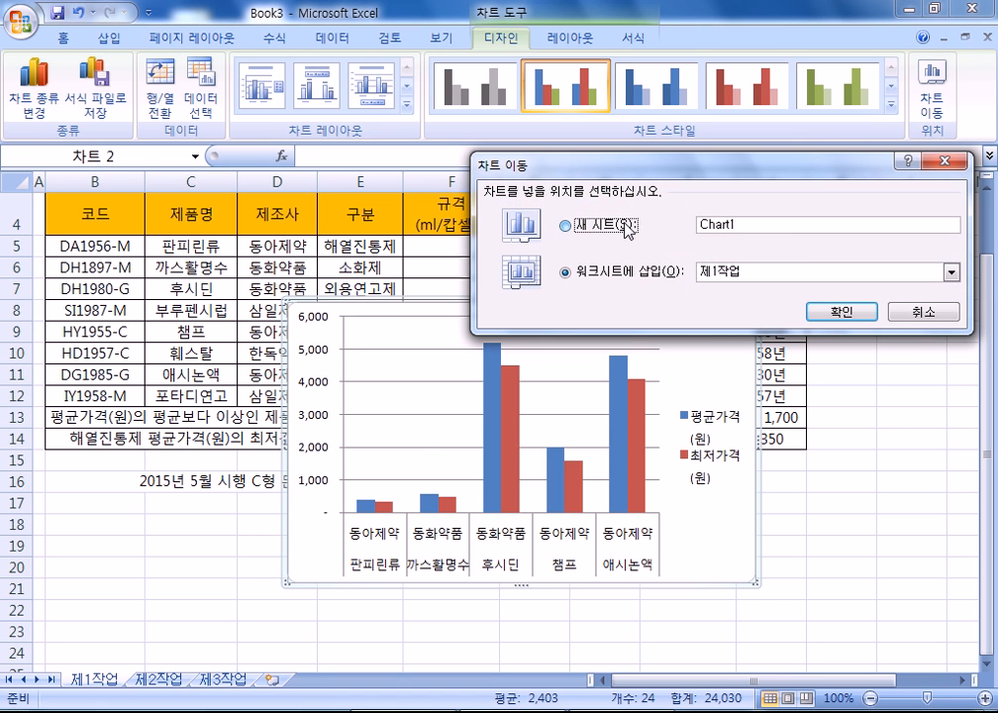
type("WP4WKRF")
key("shift+Home")
type("ㅈ네ㅐ")
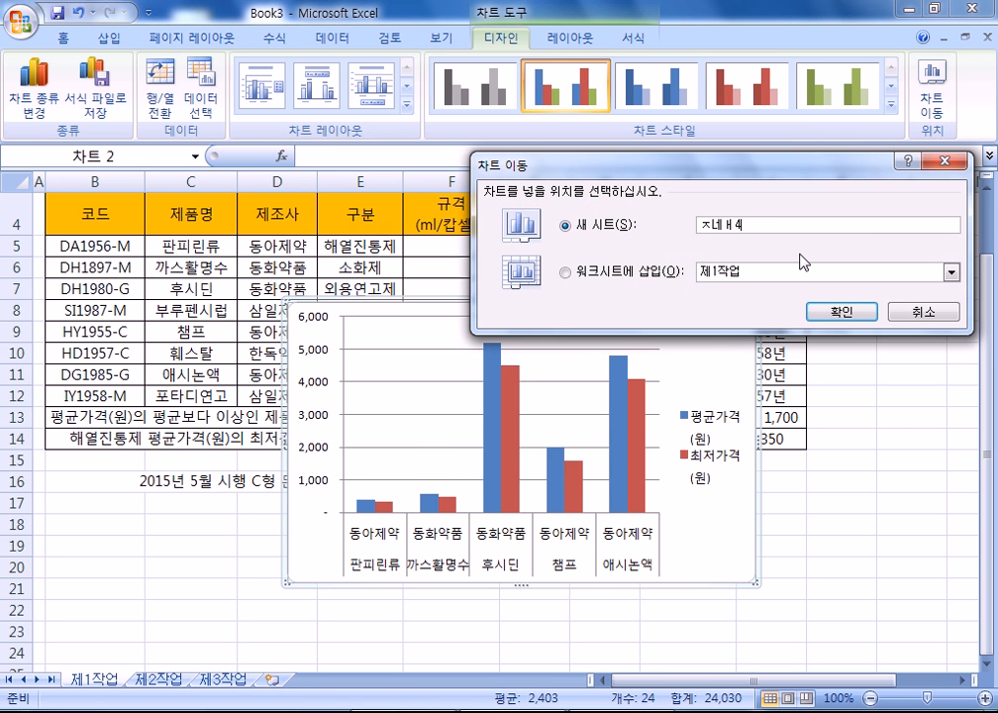
type("4작업")
key("Return")
mouse_move(111, 678)
left_mouse_down()
mouse_move(335, 689)
mouse_move(392, 674)
left_mouse_up()
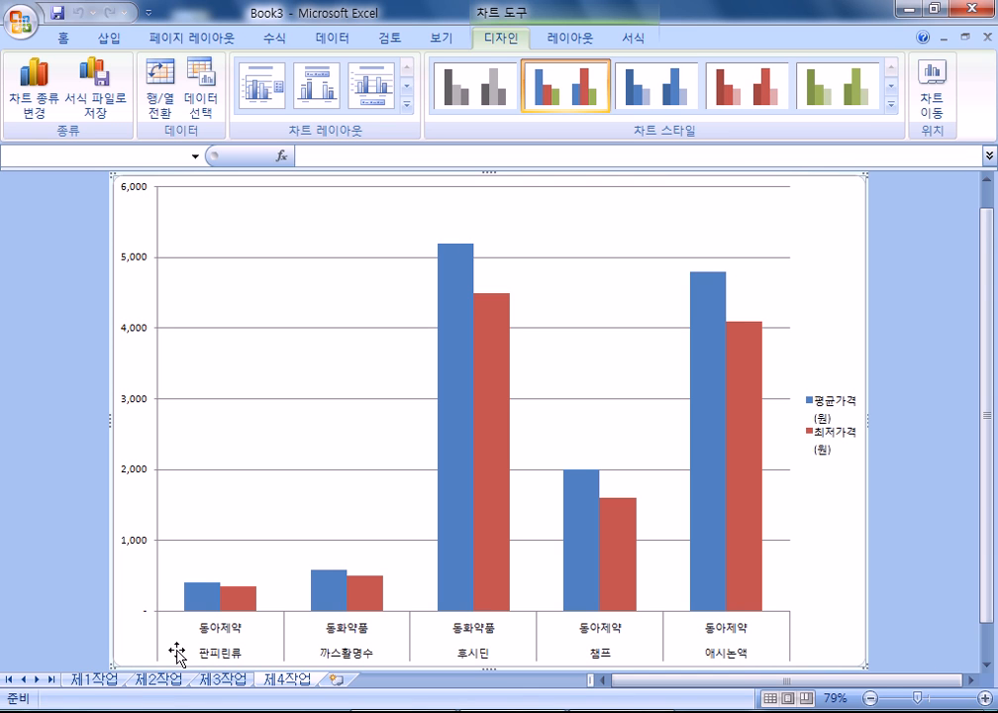
- Apply chart Layout 3, with a title and bottom legend, and the teal Style 7
left_click(406, 103)
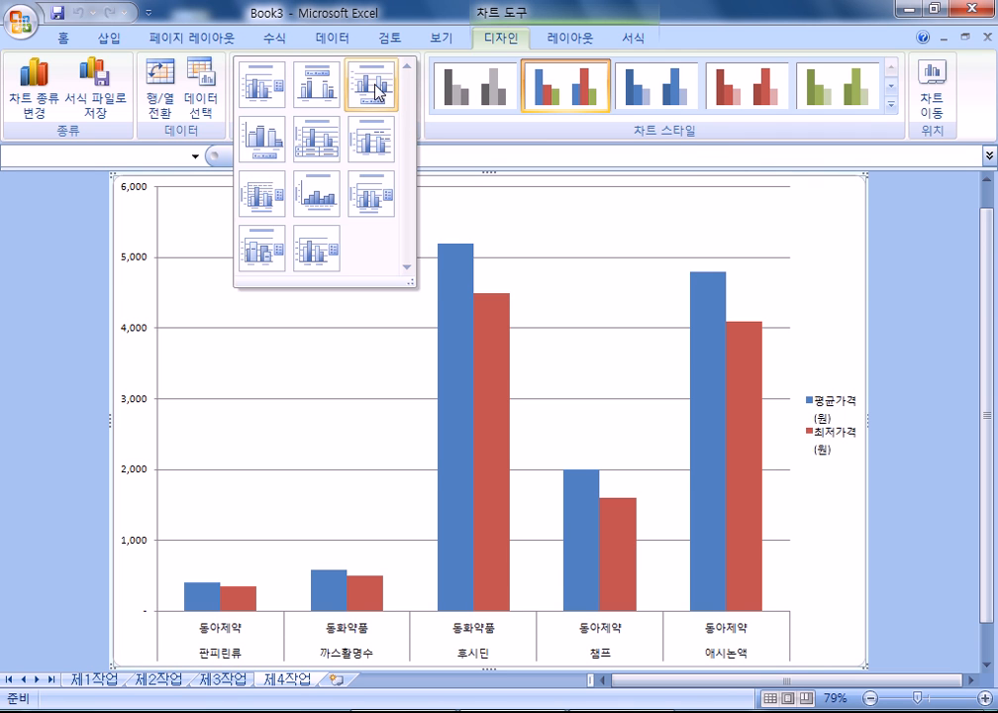
left_click(378, 88)
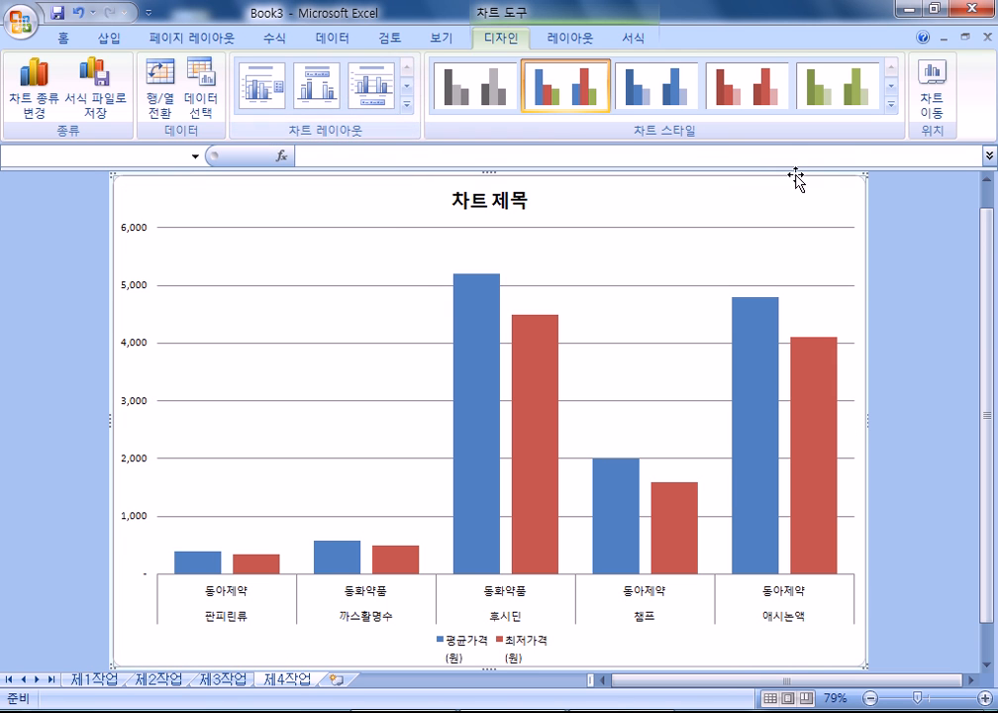
left_click(891, 103)
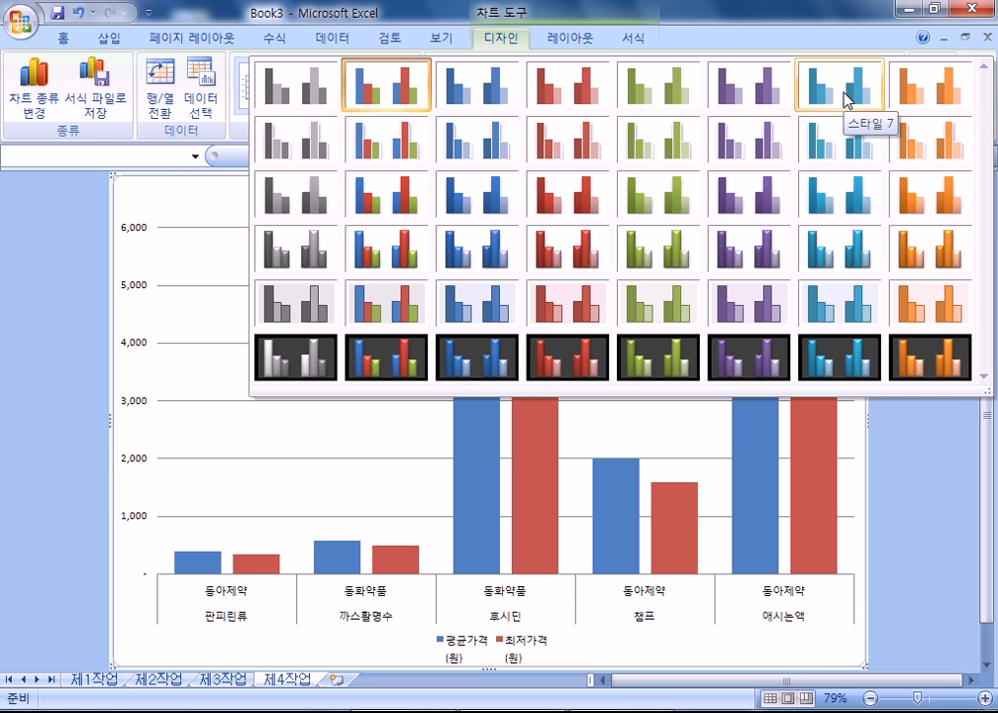
left_click(844, 96)
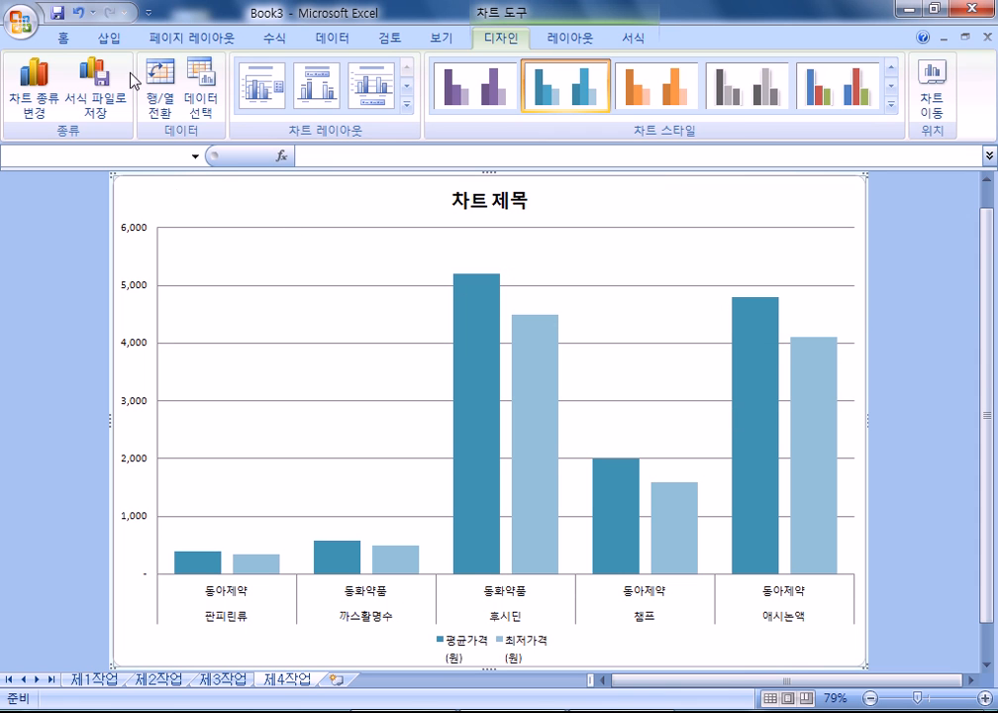
- Set the chart text font to 맑은 고딕 at size 11
left_click(63, 38)
left_click(211, 72)
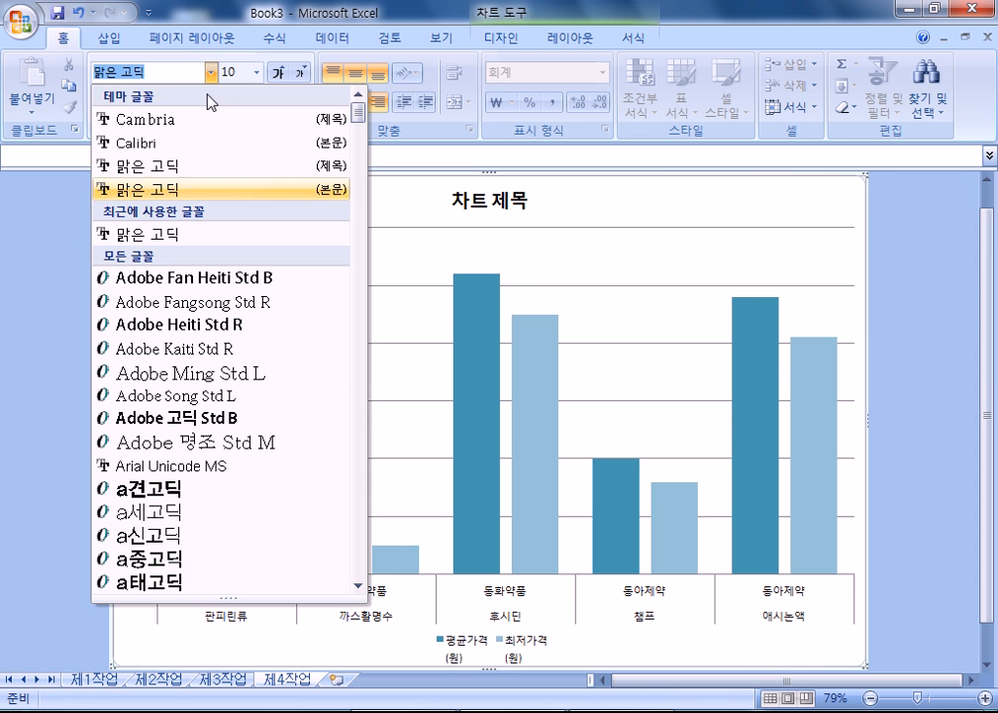
left_click(168, 232)
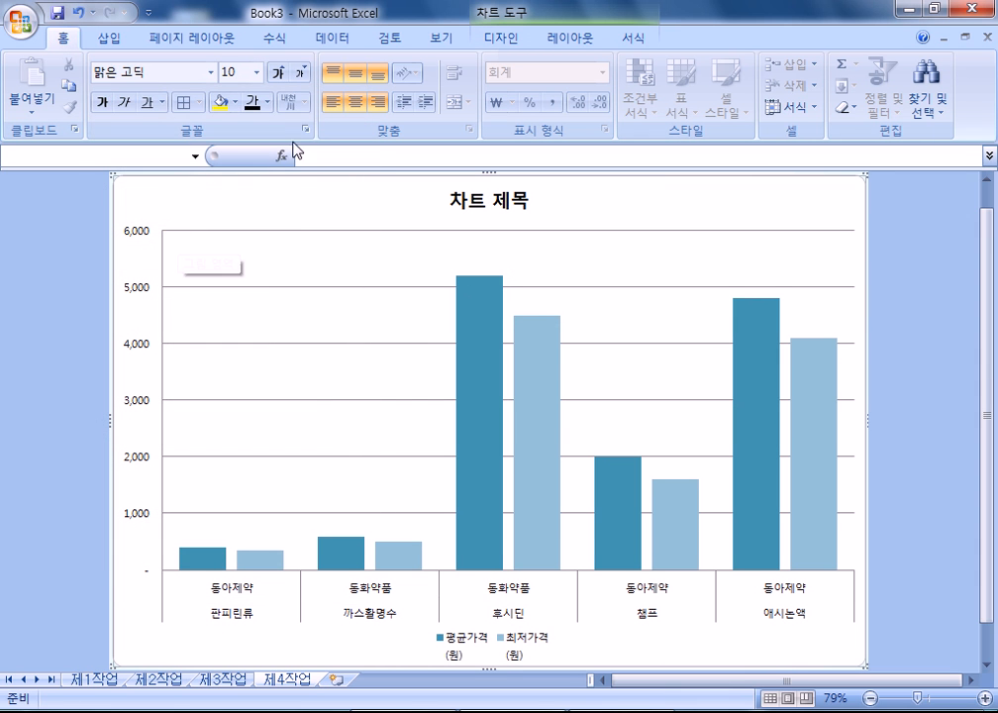
left_click(279, 75)
left_click(279, 75)
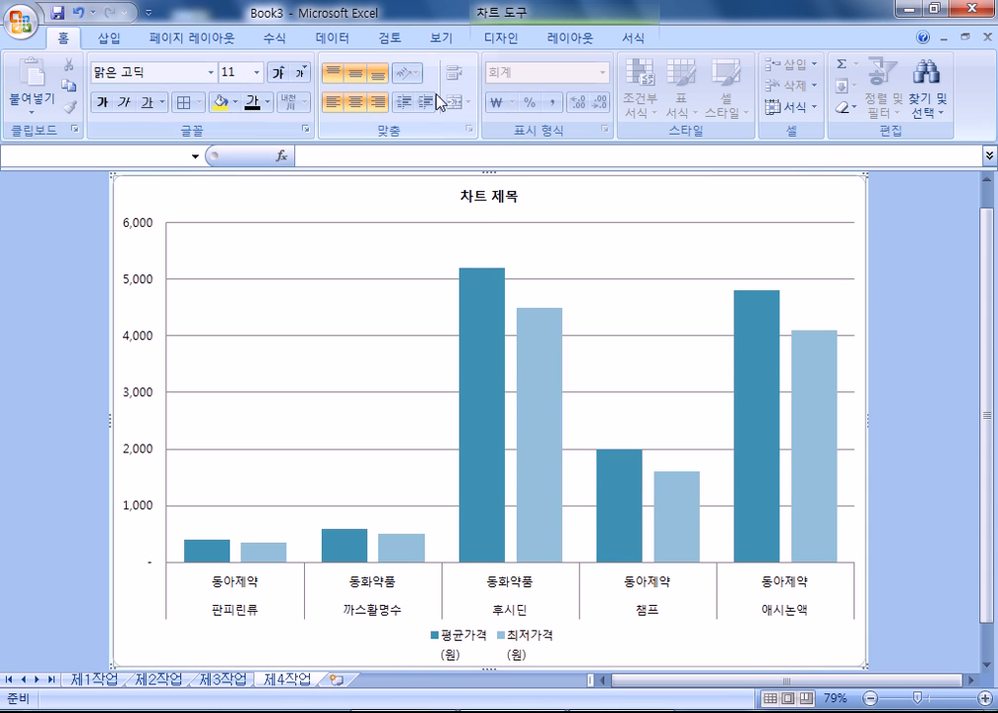
- Fill the chart area with the pink paper texture 분홍 박엽지
key("ctrl+1")
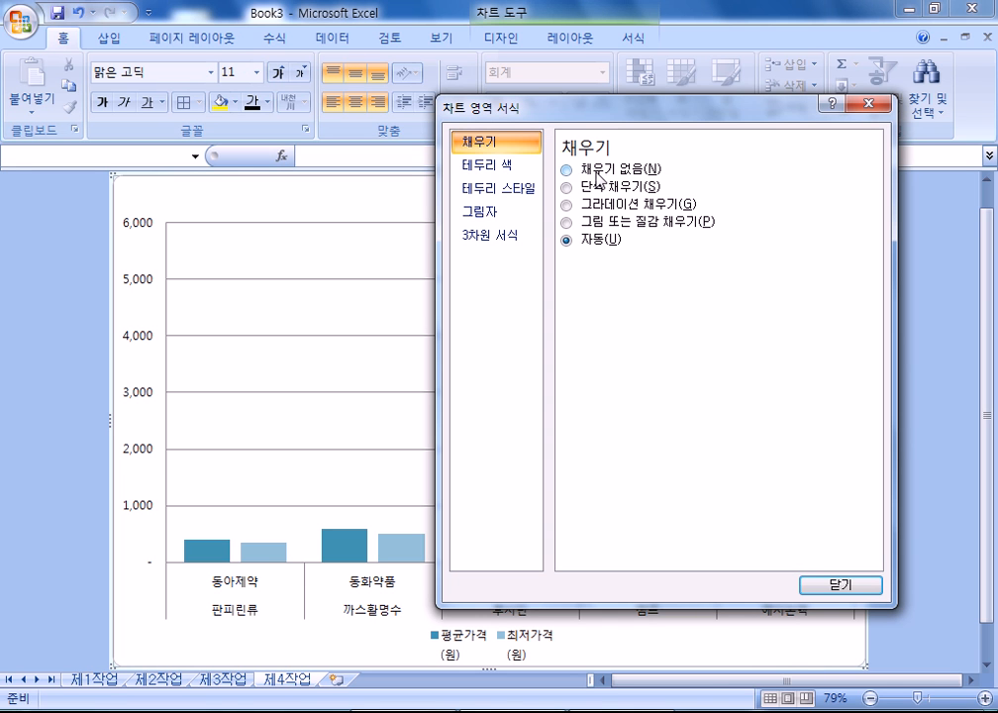
left_click(584, 222)
left_click(669, 263)
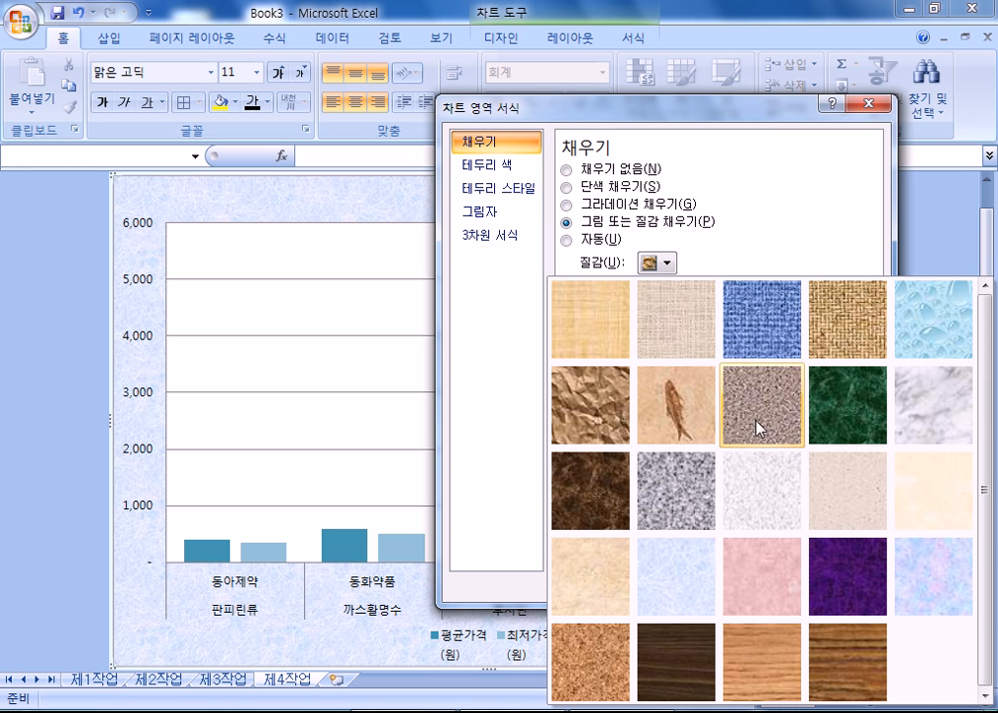
left_click(757, 586)
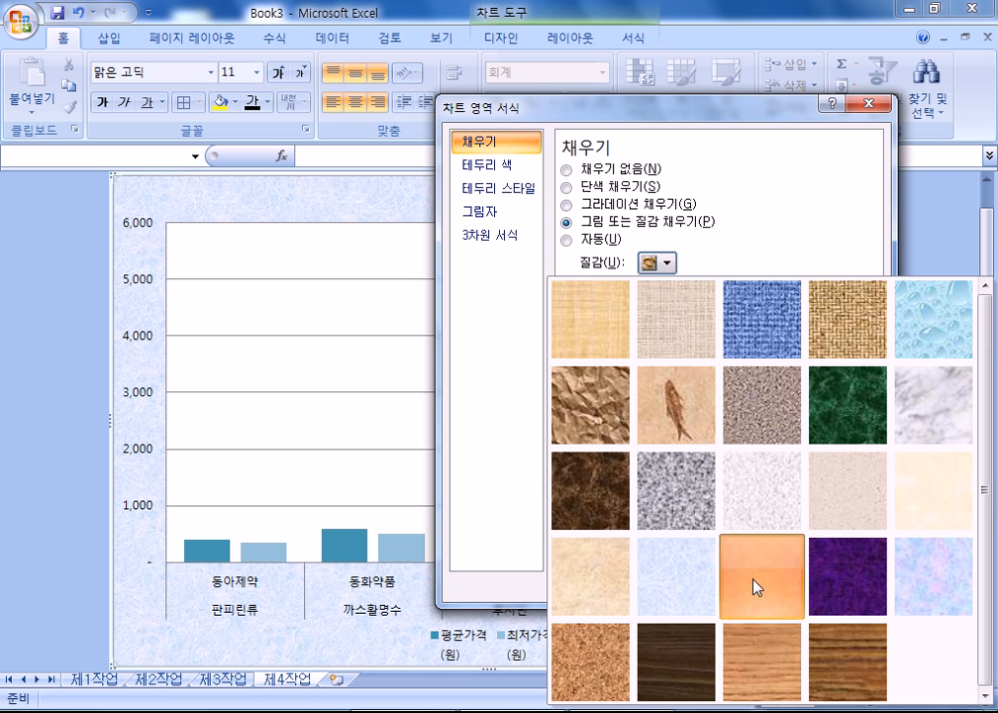
- Give the plot area a solid white fill
left_click(308, 256)
left_click(573, 186)
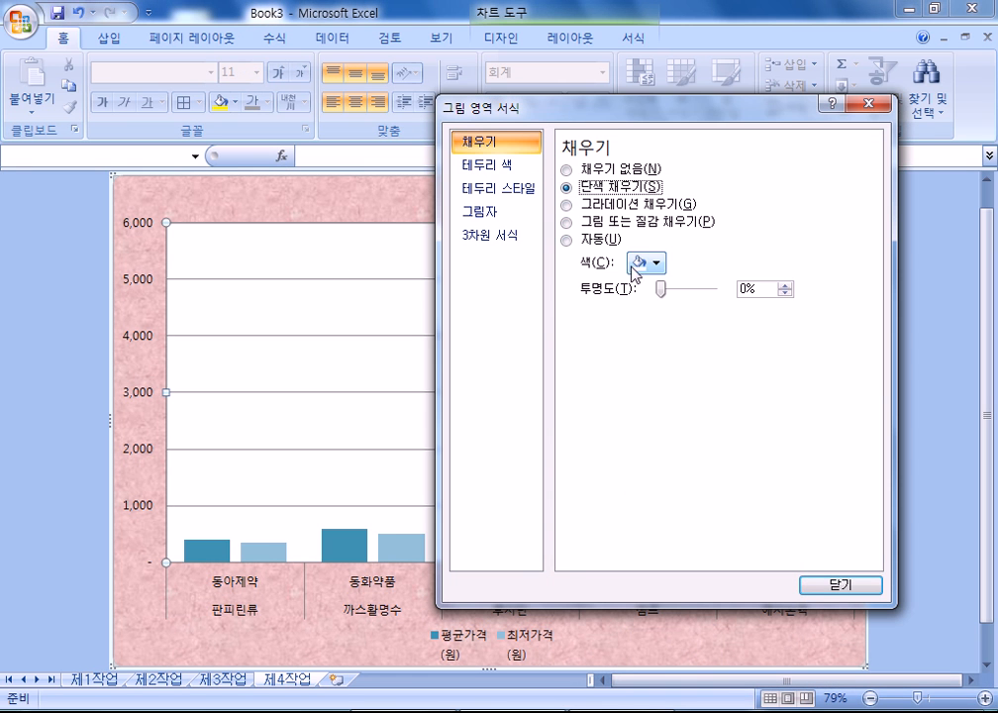
left_click(644, 263)
left_click(636, 305)
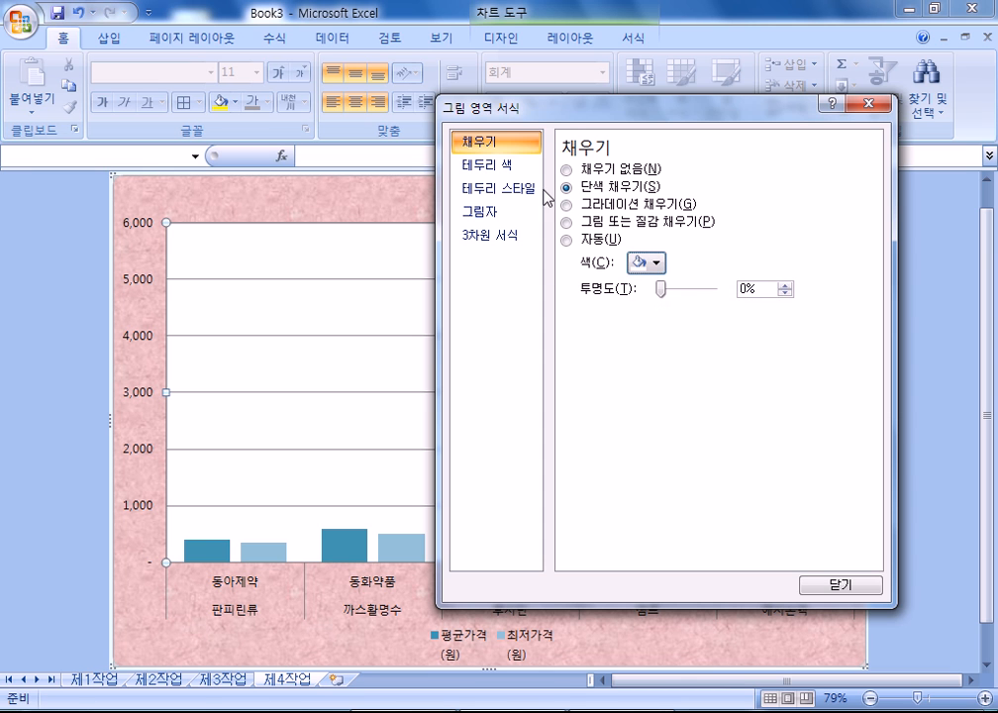
left_click_drag(569, 110, 765, 109)
left_click(505, 204)
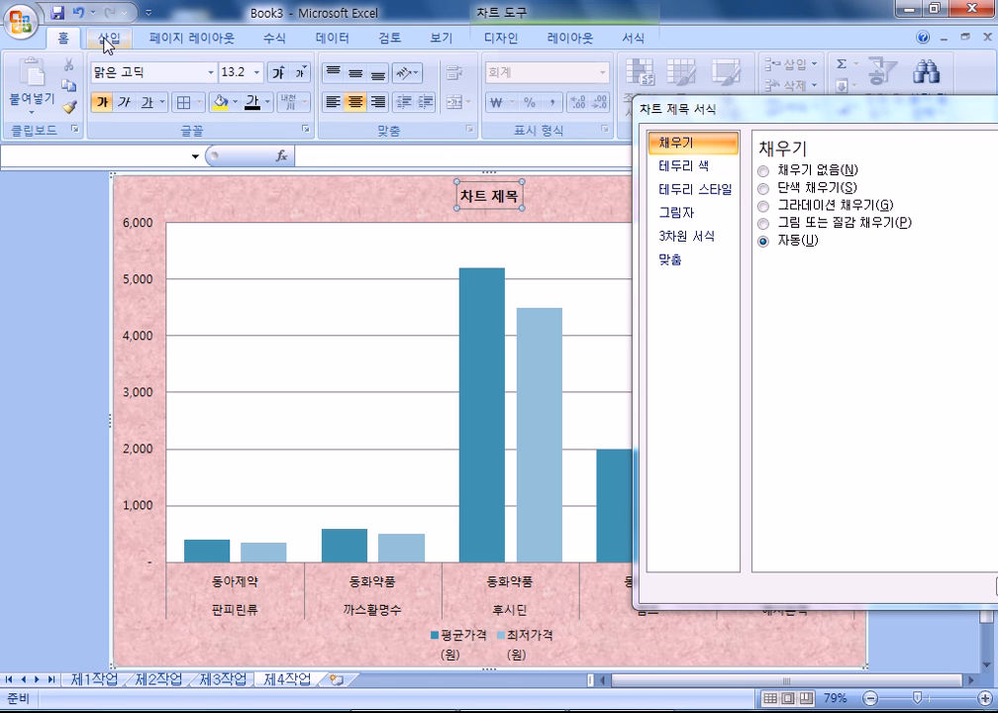
- Grow the chart title font to 20 pt
left_click(279, 73)
left_click(279, 74)
left_click(279, 73)
left_click(279, 73)
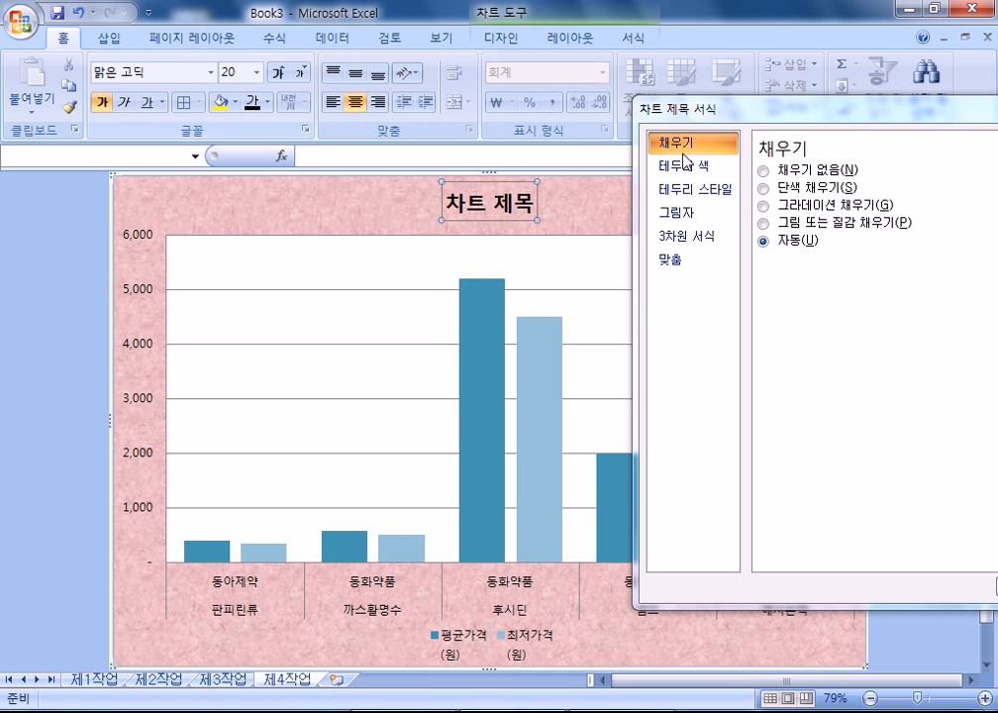
- Give the chart title a solid border line and a solid white fill
left_click(690, 168)
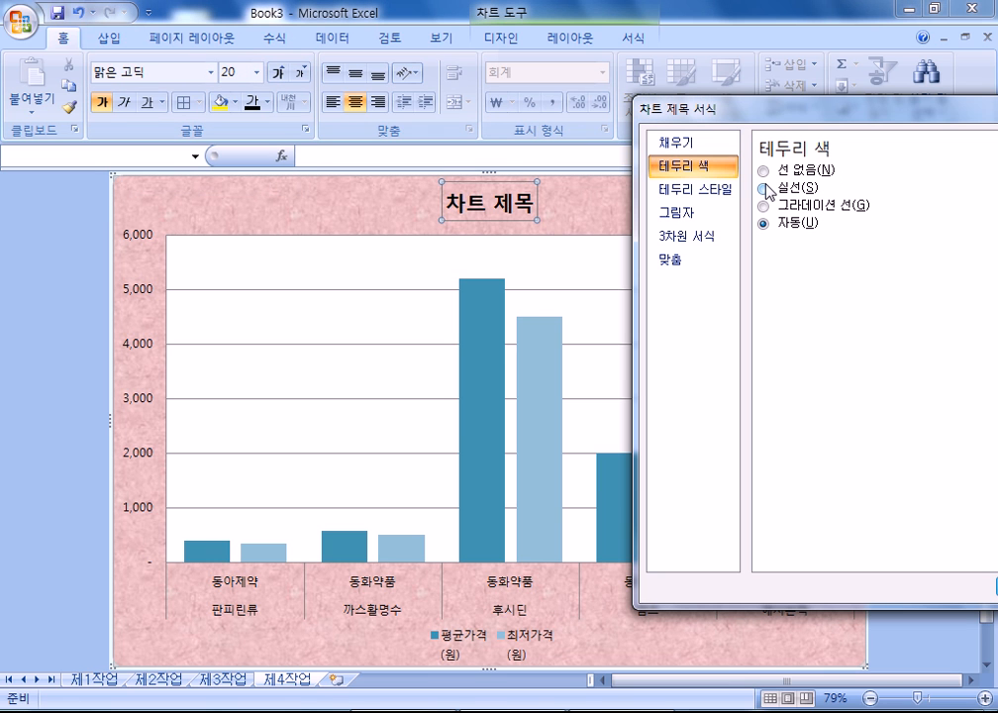
left_click(765, 189)
left_click(676, 142)
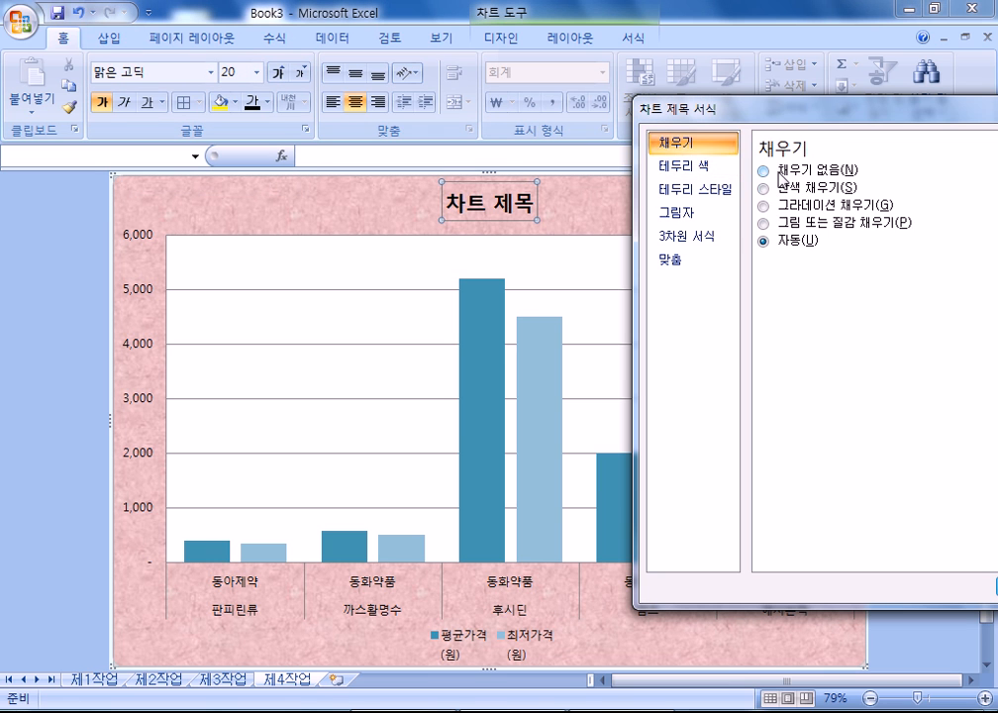
left_click(764, 188)
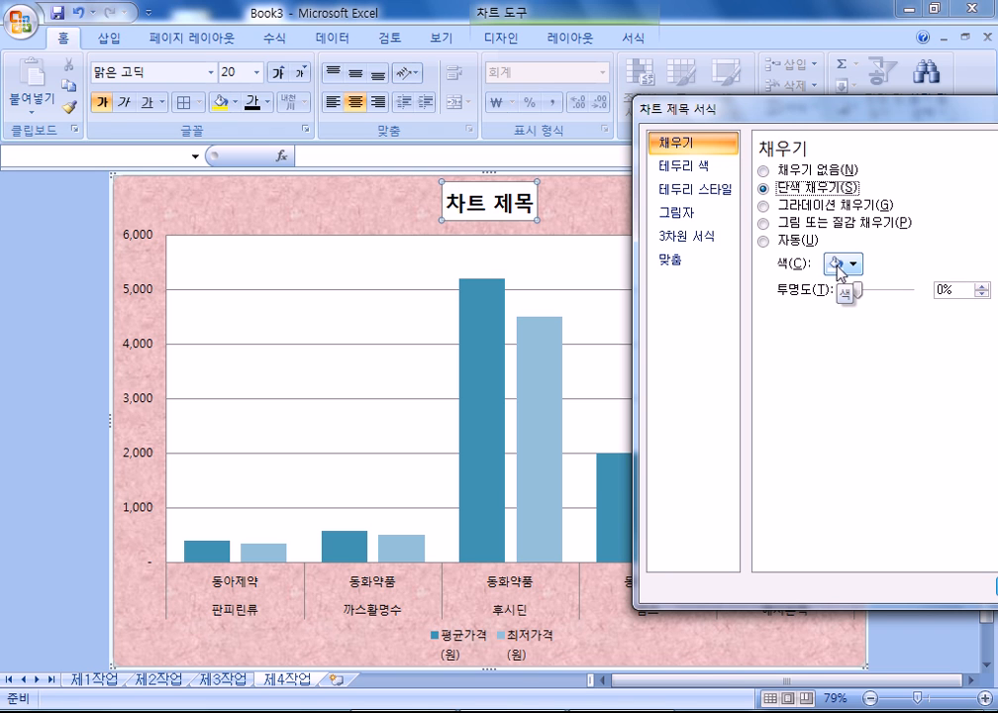
left_click(838, 264)
left_click(548, 208)
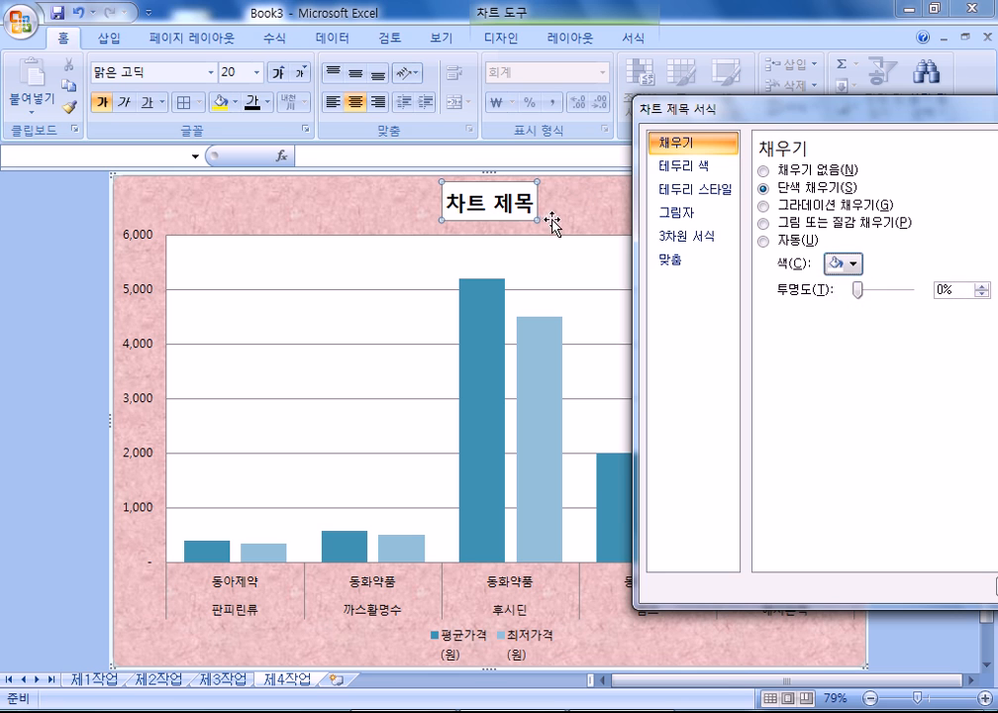
left_click(553, 222)
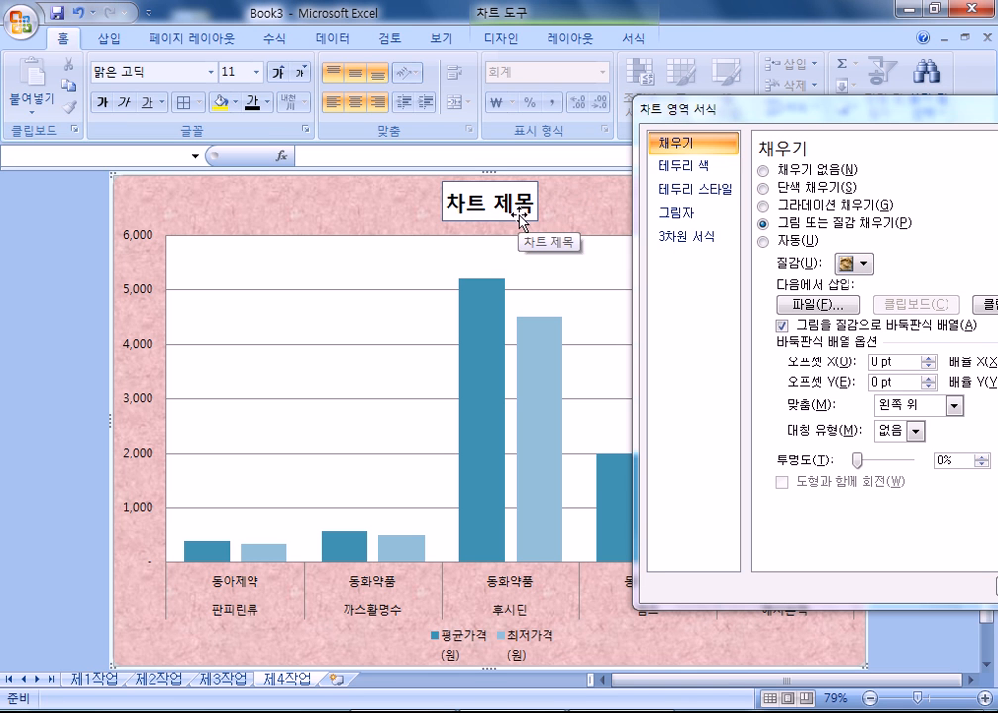
left_click(519, 212)
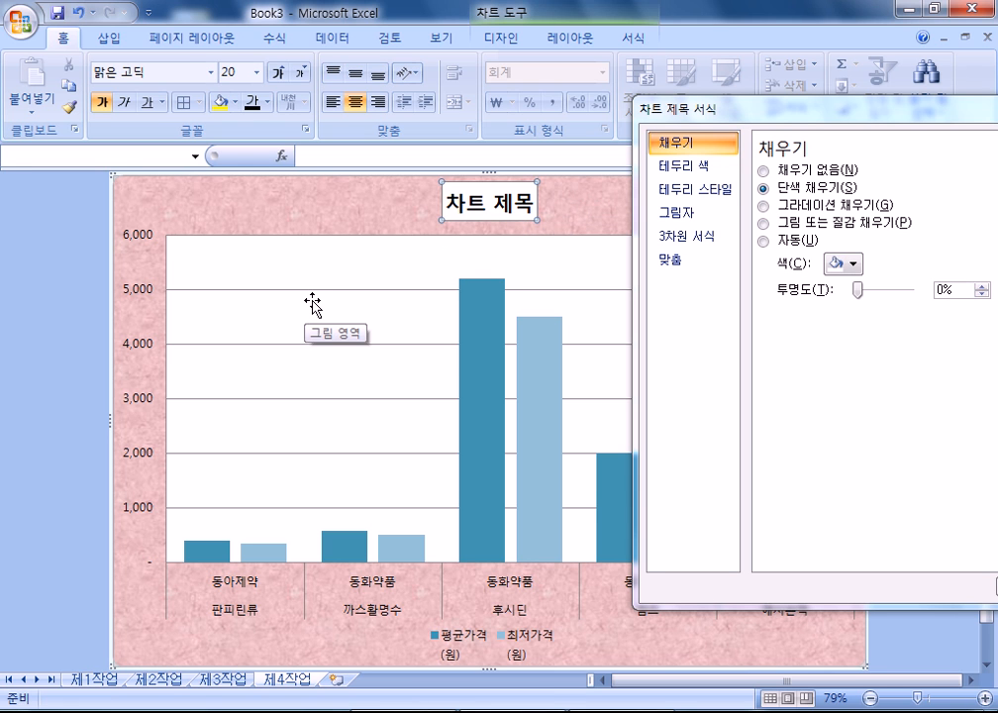
left_click(478, 359)
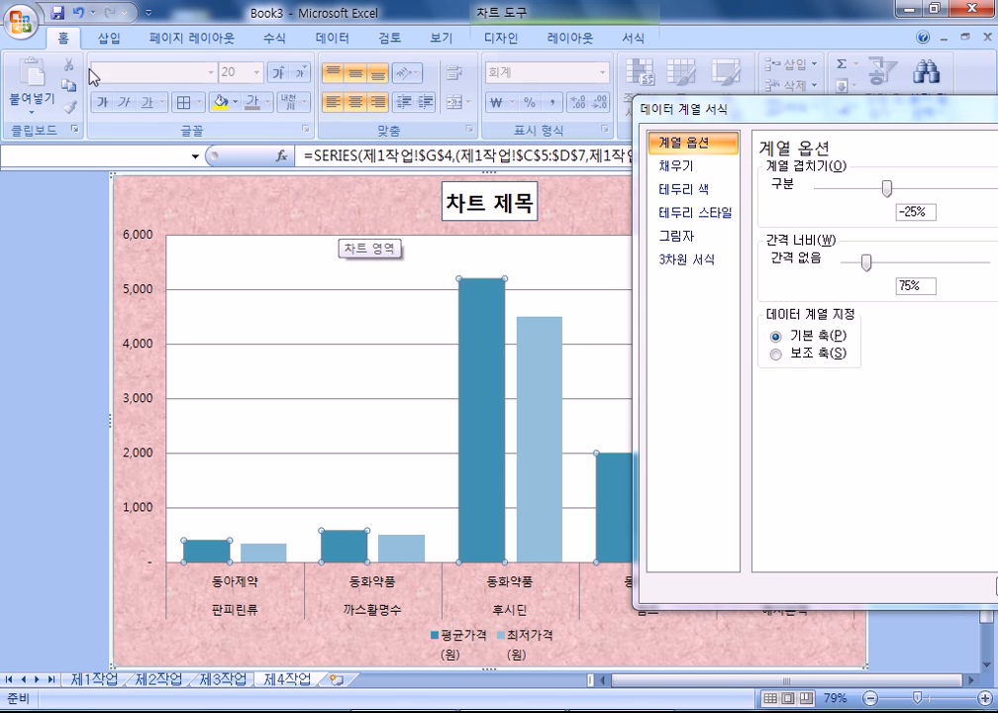
- Change the 평균가격 series to a line chart plotted on the secondary axis
left_click(498, 40)
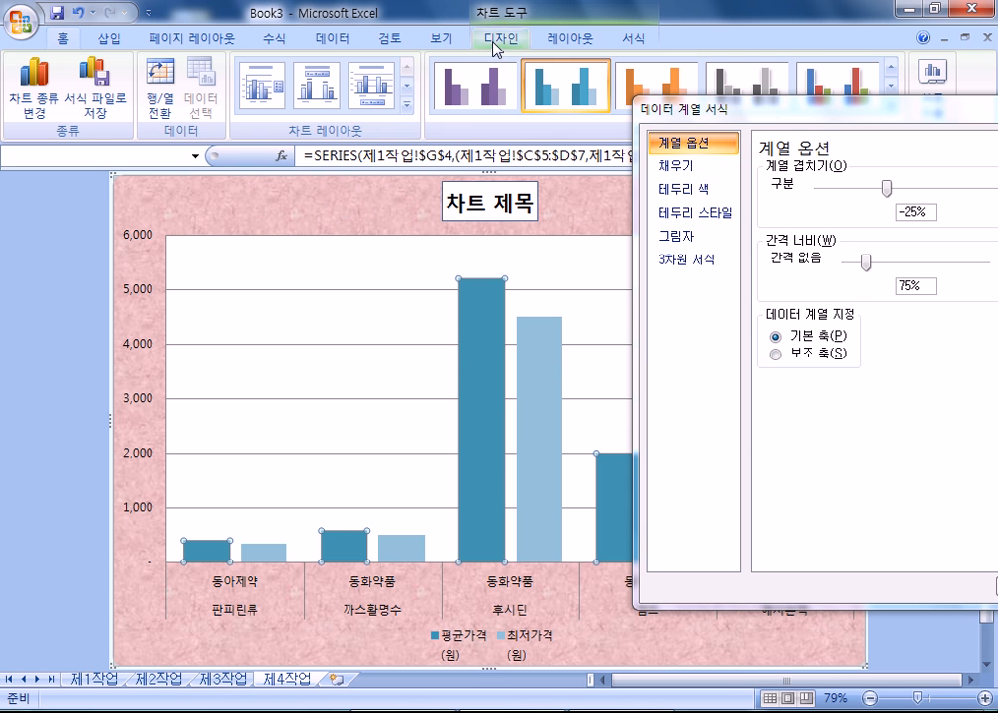
left_click(34, 91)
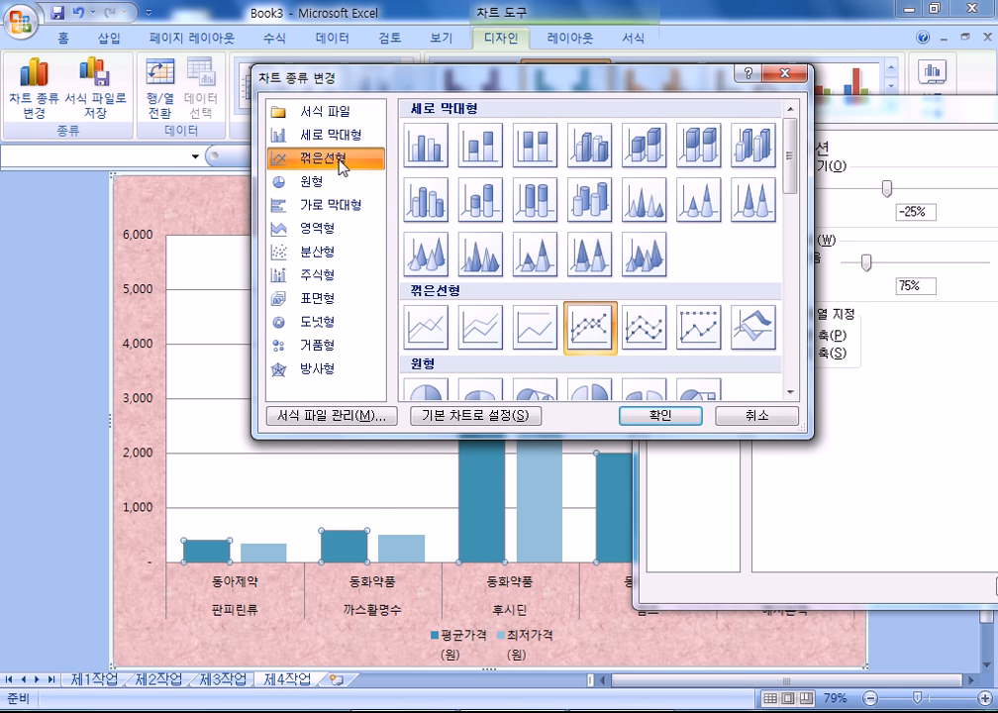
left_click(670, 416)
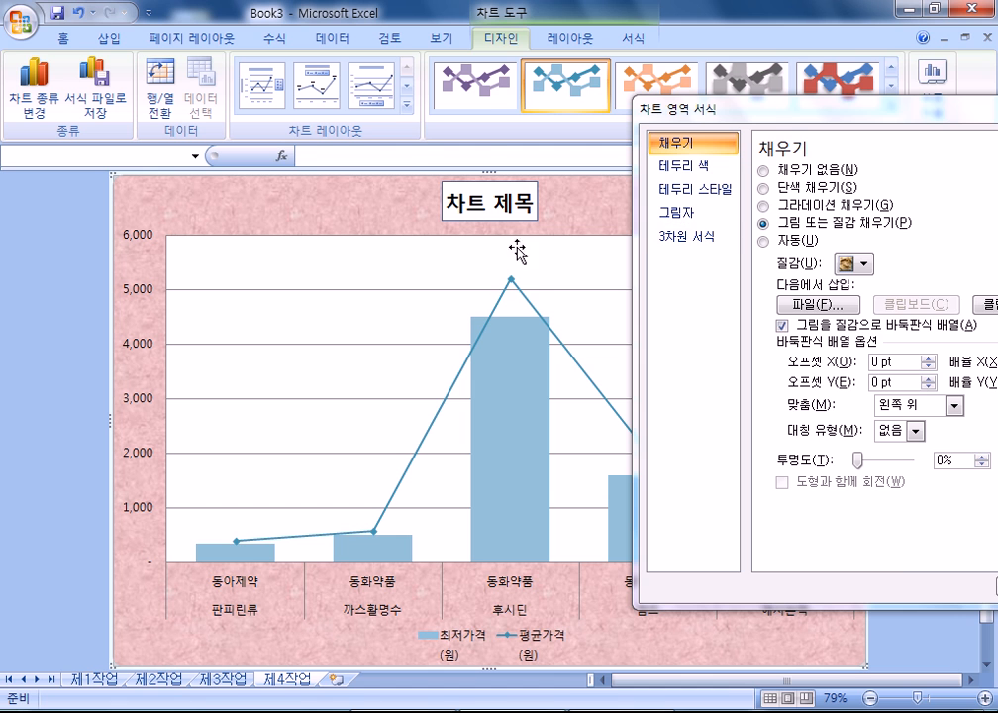
left_click(511, 279)
left_click(682, 206)
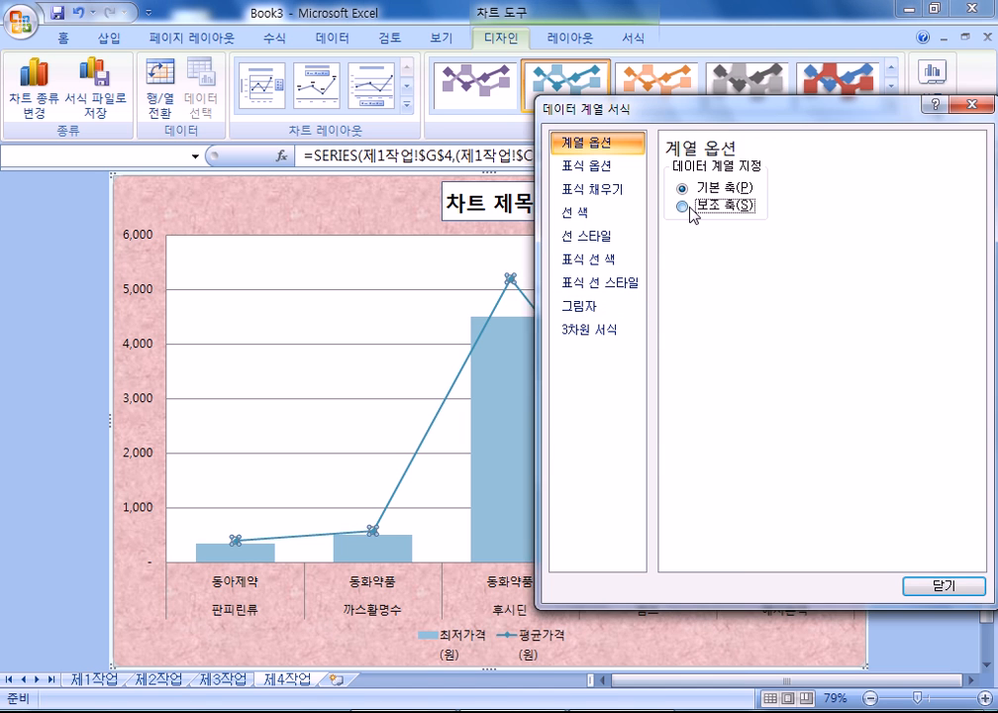
left_click_drag(706, 111, 759, 455)
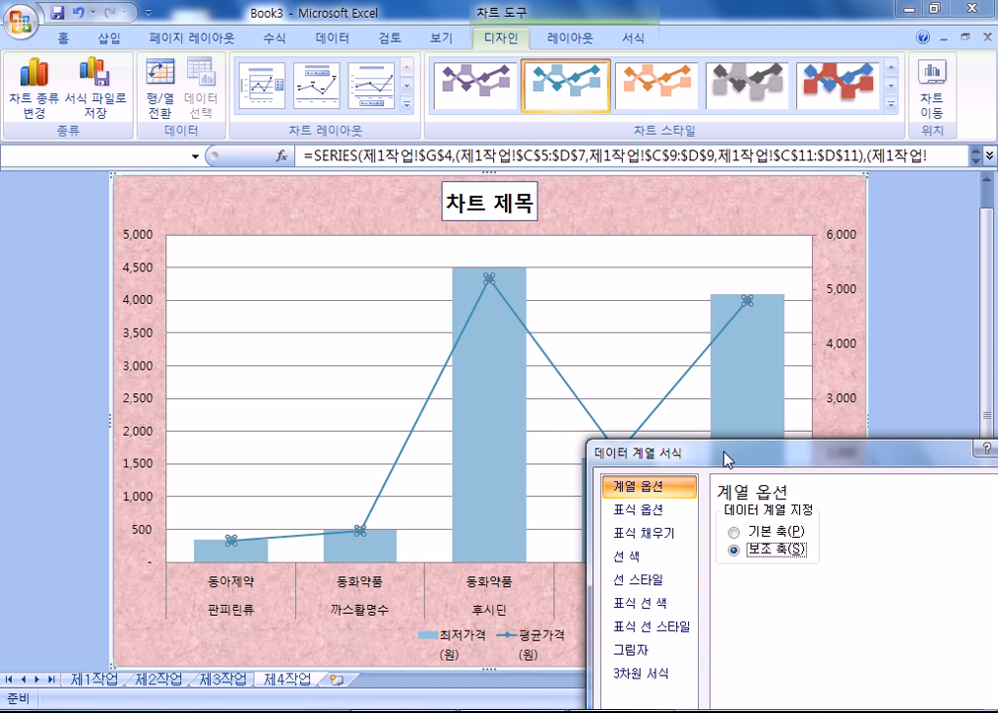
- Set the major gridlines' dash type to dashed
left_click(274, 299)
left_click_drag(718, 457, 678, 191)
left_click(605, 245)
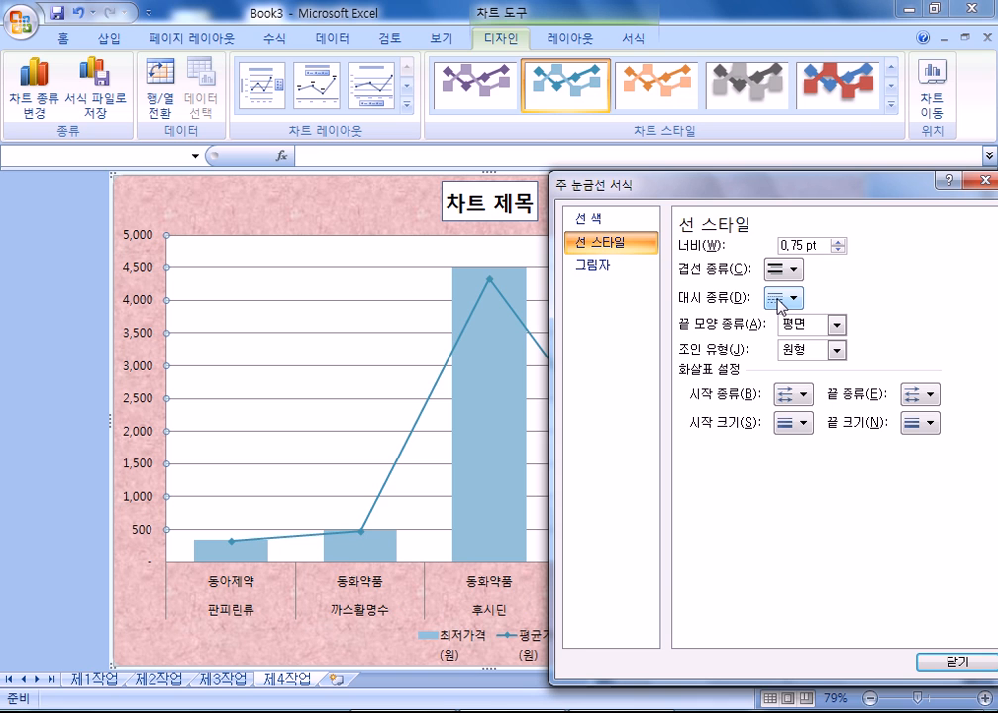
left_click(784, 297)
left_click(795, 365)
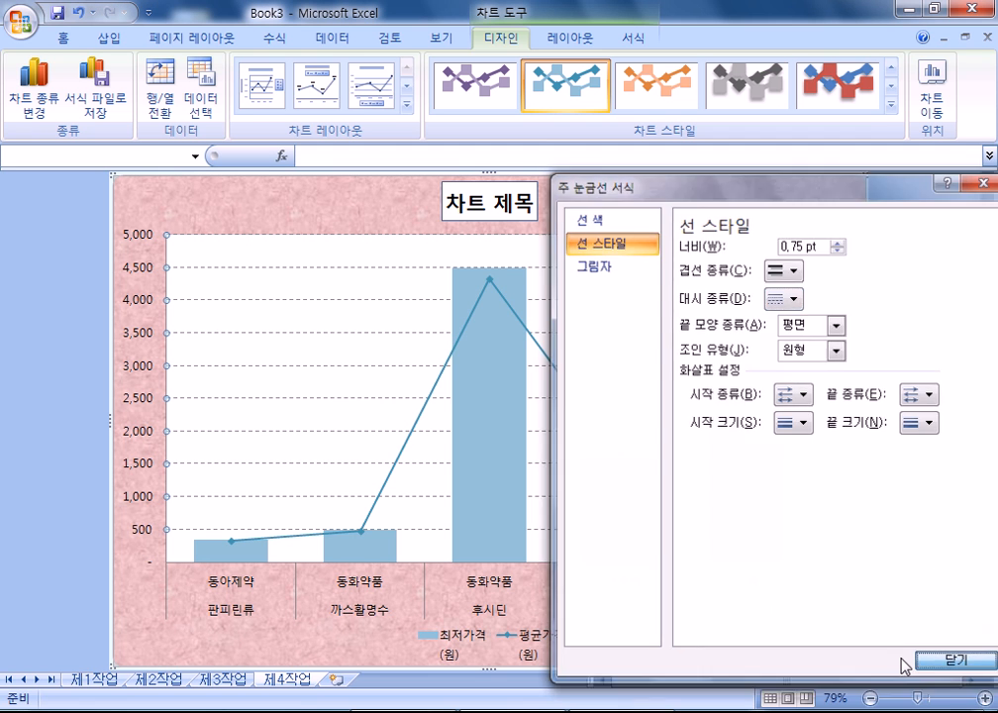
left_click(936, 661)
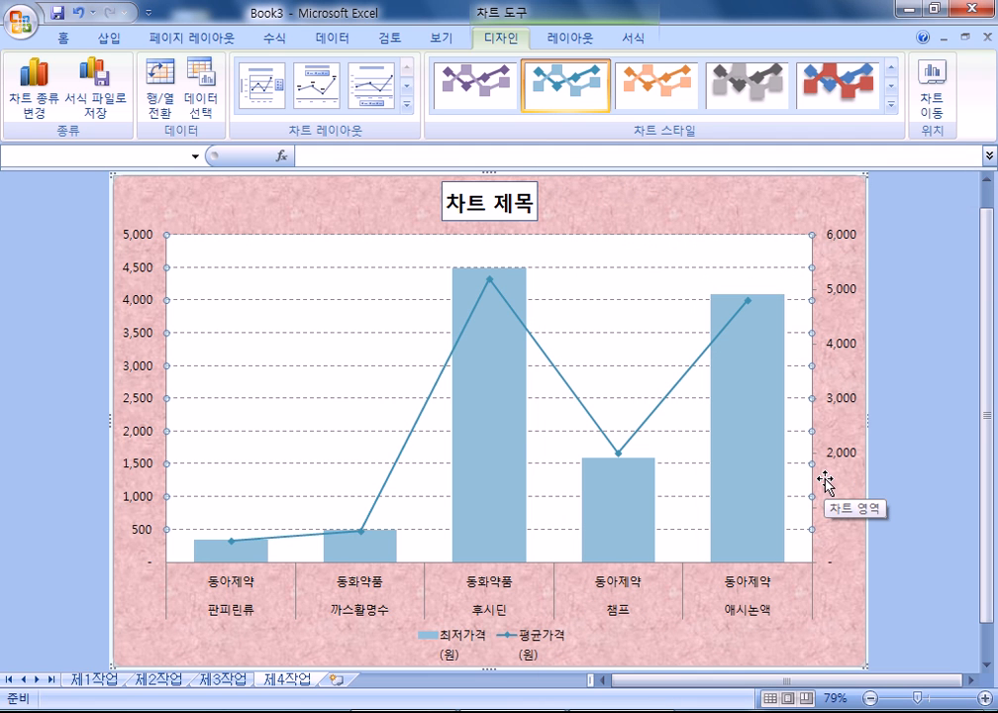
- In Select Data, type the series names 평균가격(원) and 최저가격(원) in place of the cell references
left_click(201, 94)
left_click(621, 247)
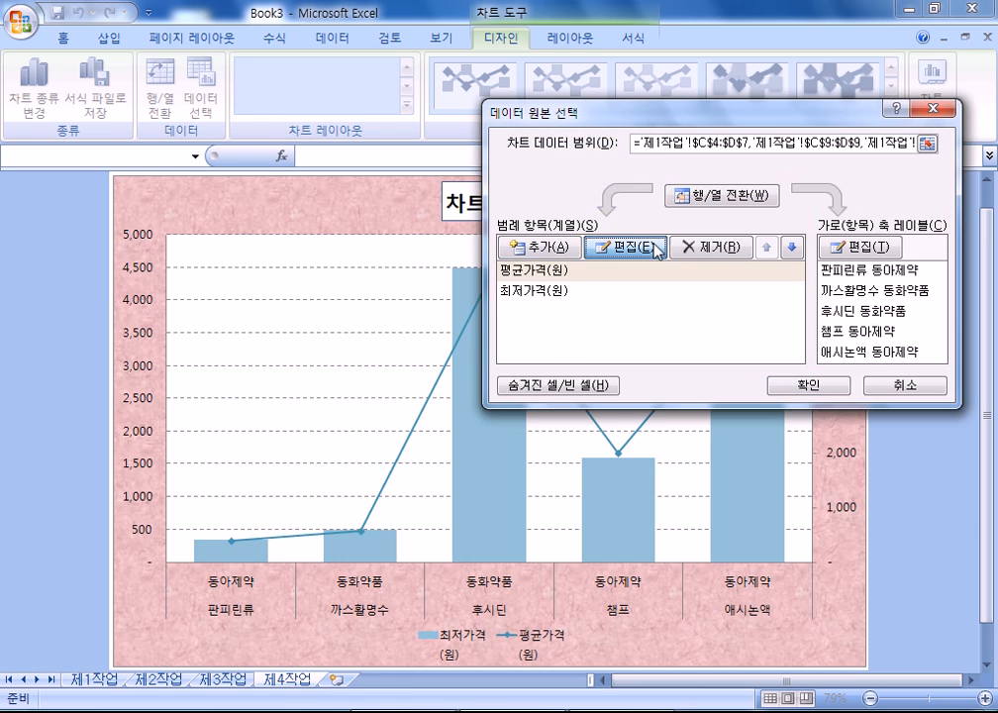
type("평")
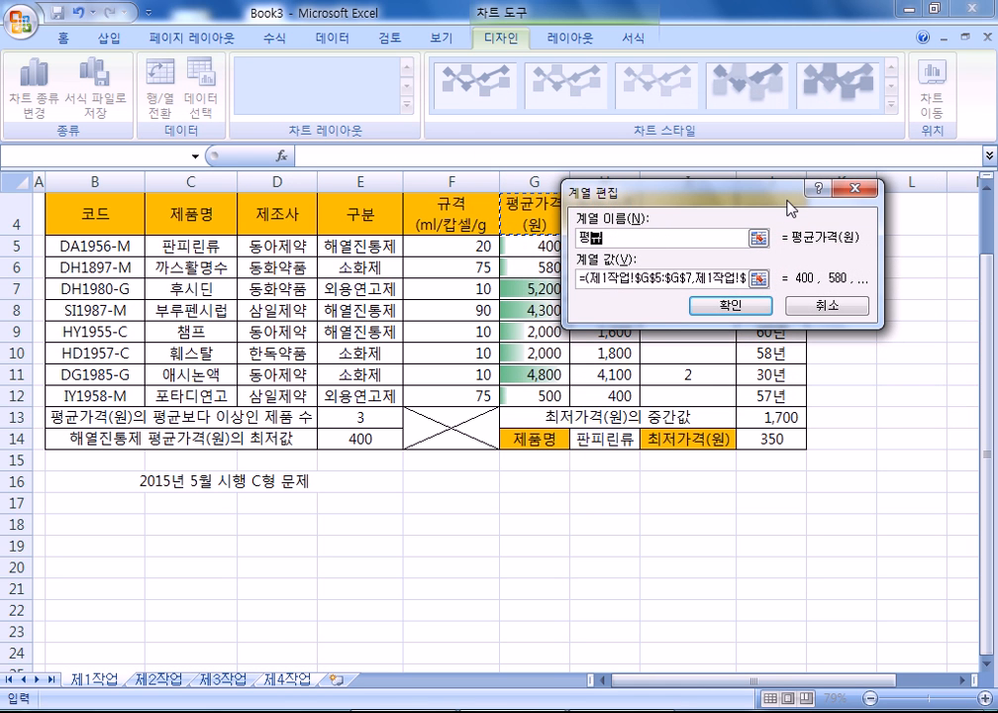
type("균각격(원)")
key("Return")
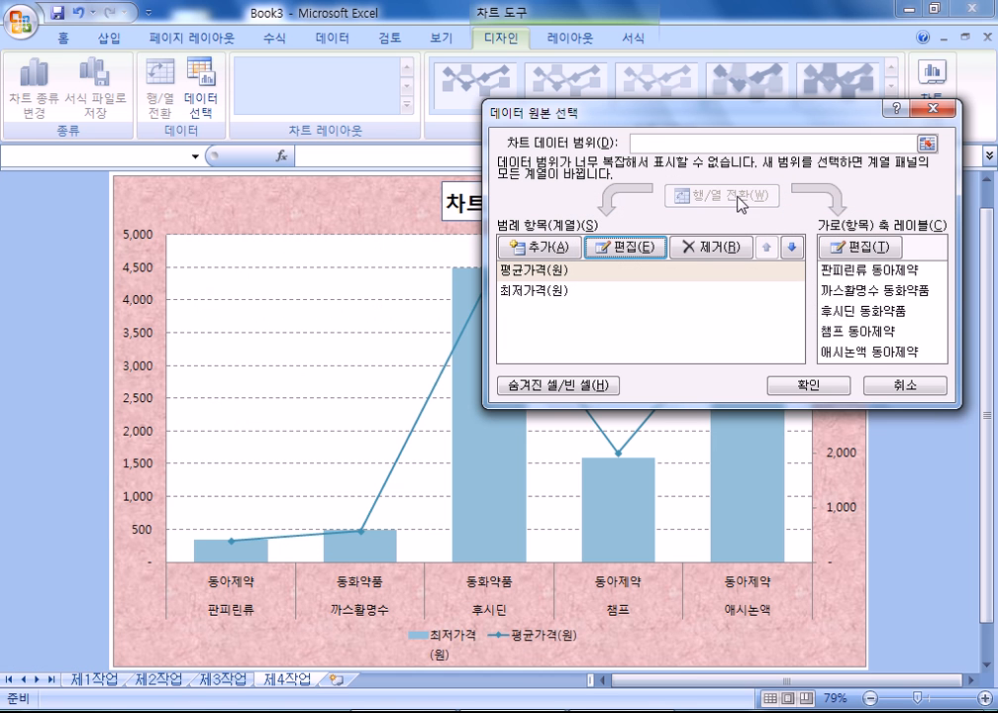
left_click(535, 291)
left_click(625, 246)
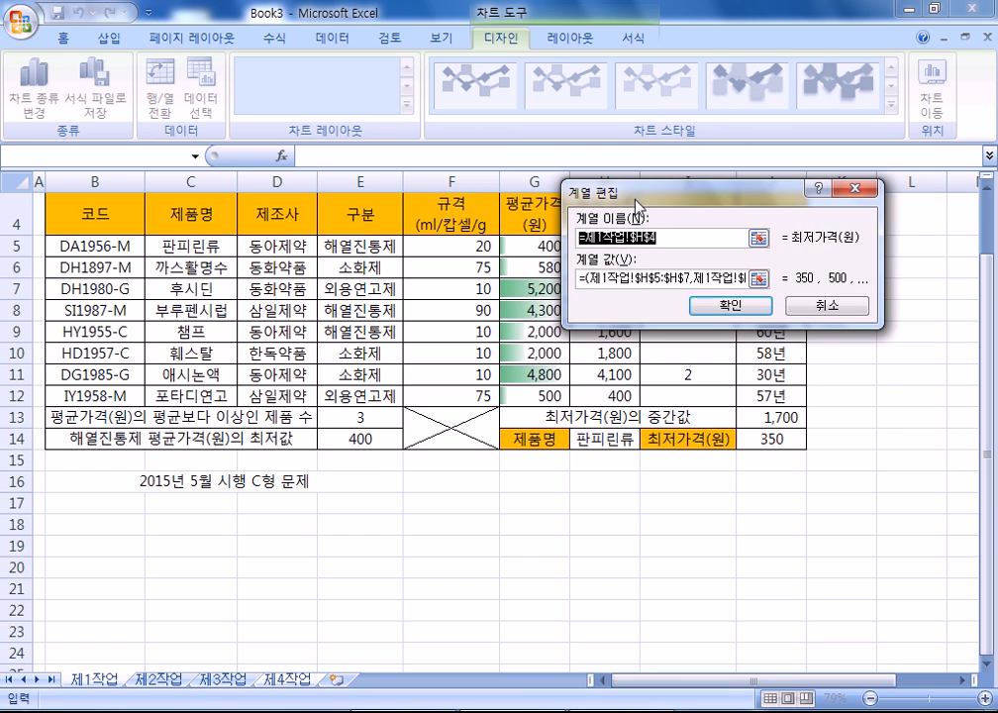
type("최저가격(원)")
key("Return")
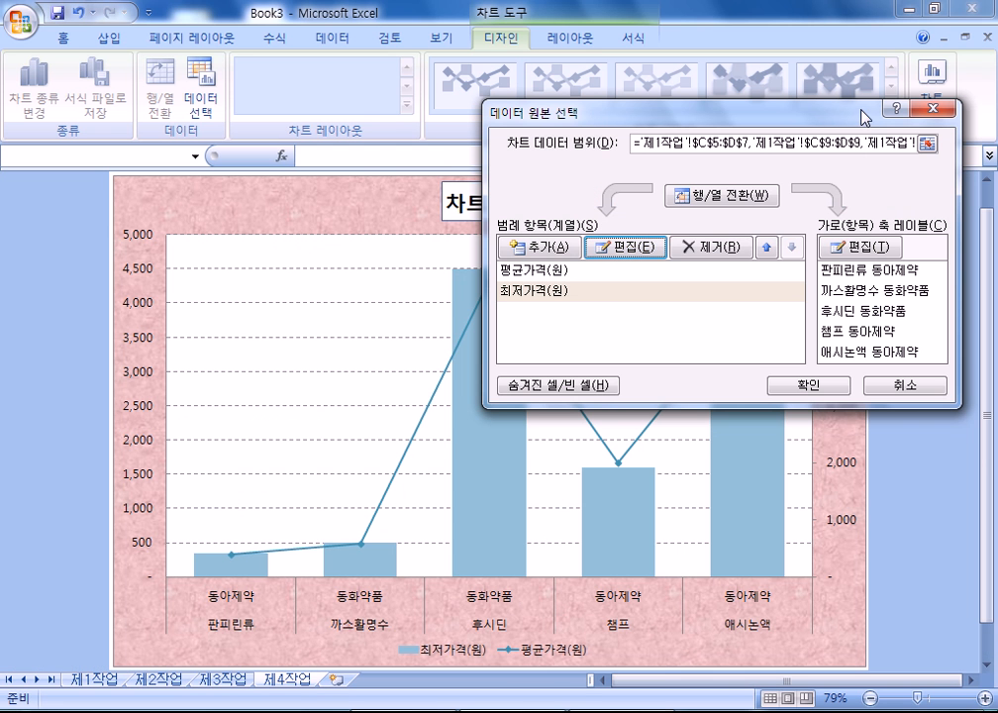
left_click_drag(859, 116, 825, 138)
left_click(909, 130)
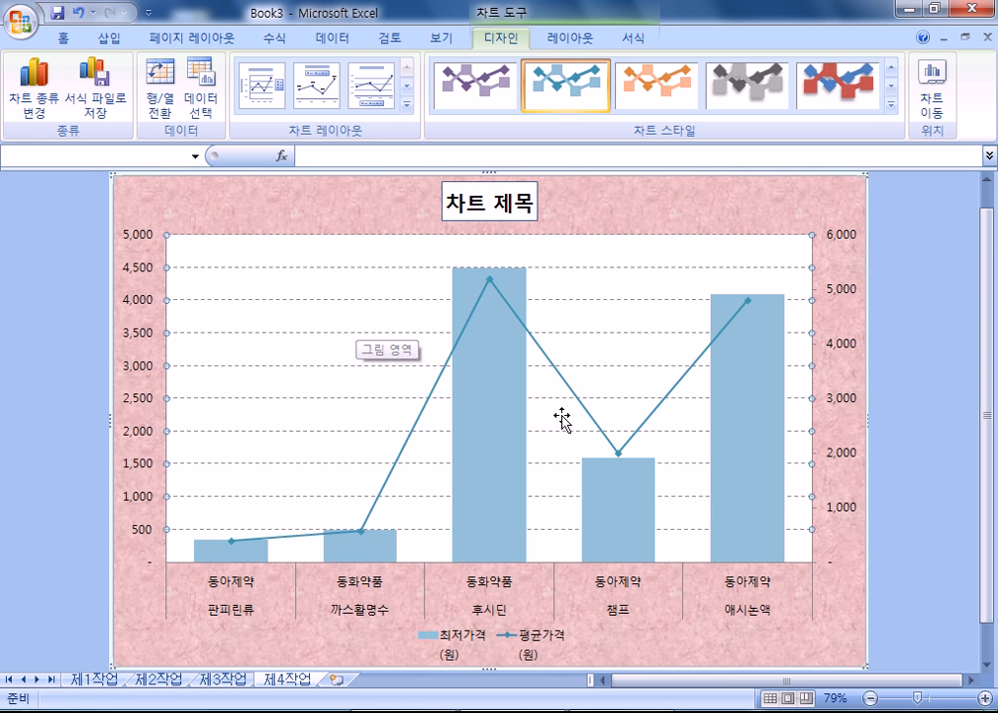
- Add data labels to the 평균가격 line, showing 400, 580, 5,200, 2,000 and 4,800
mouse_move(501, 477)
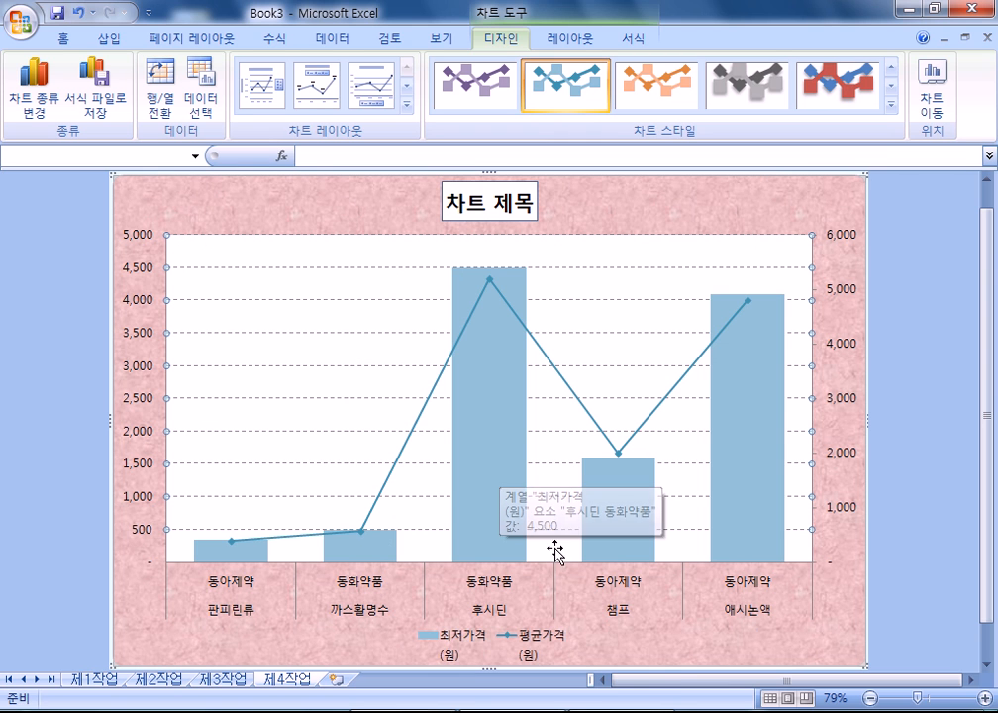
left_click(588, 414)
right_click(544, 354)
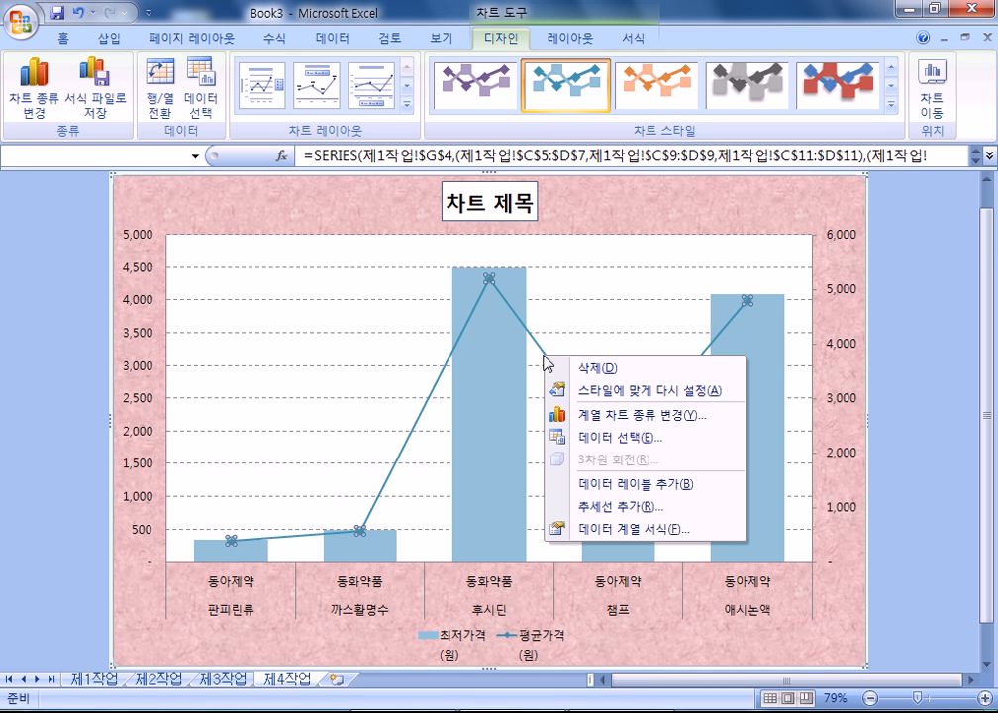
left_click(597, 484)
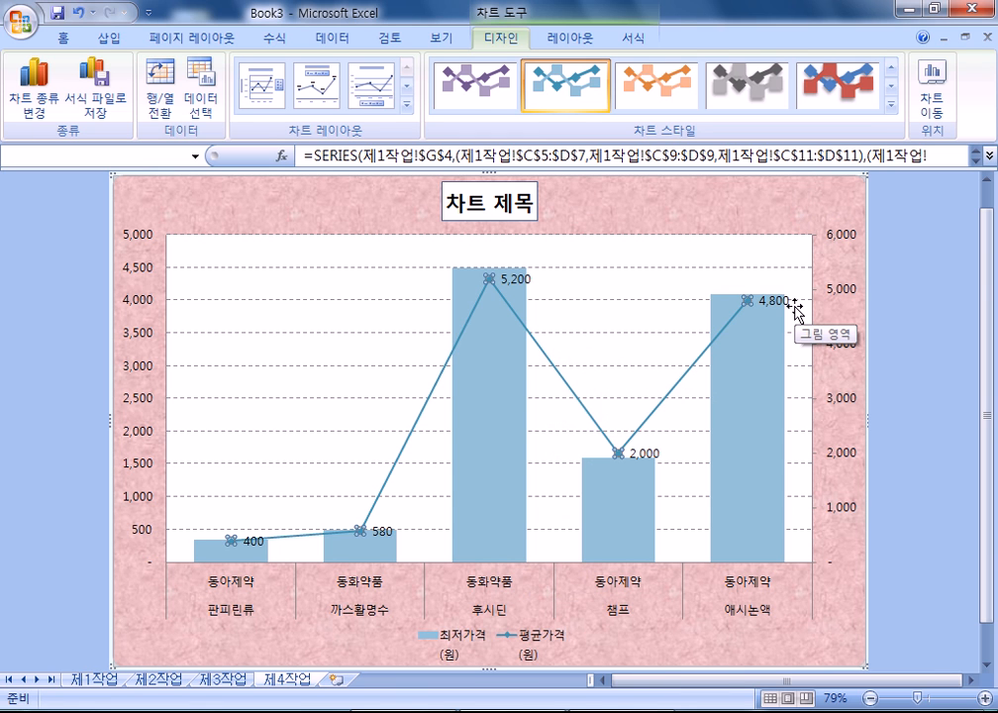
left_click(57, 331)
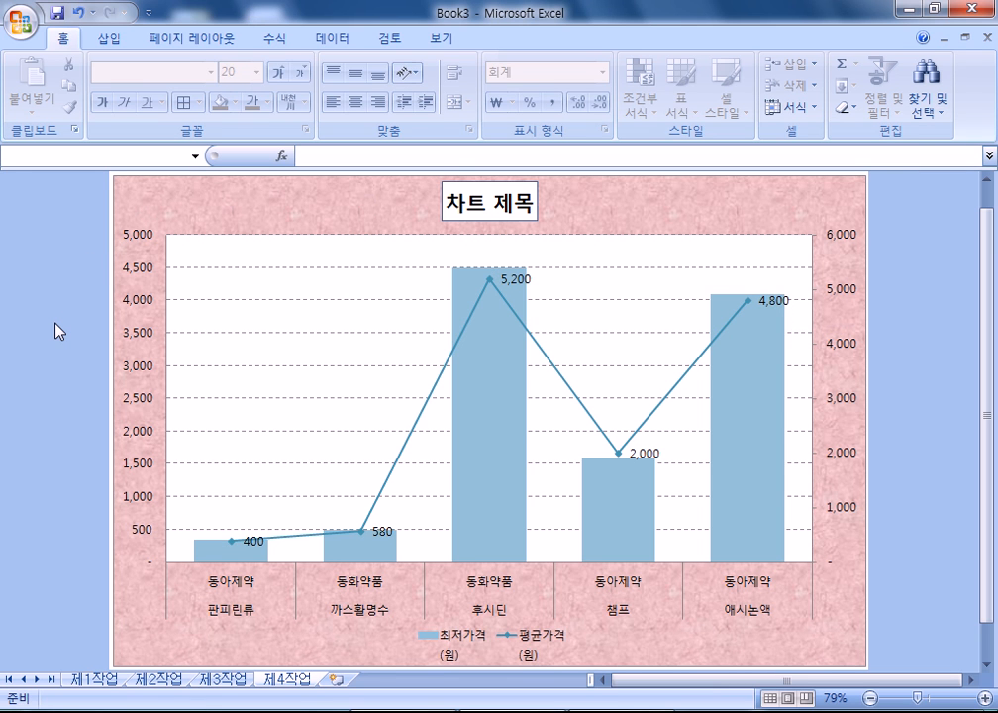